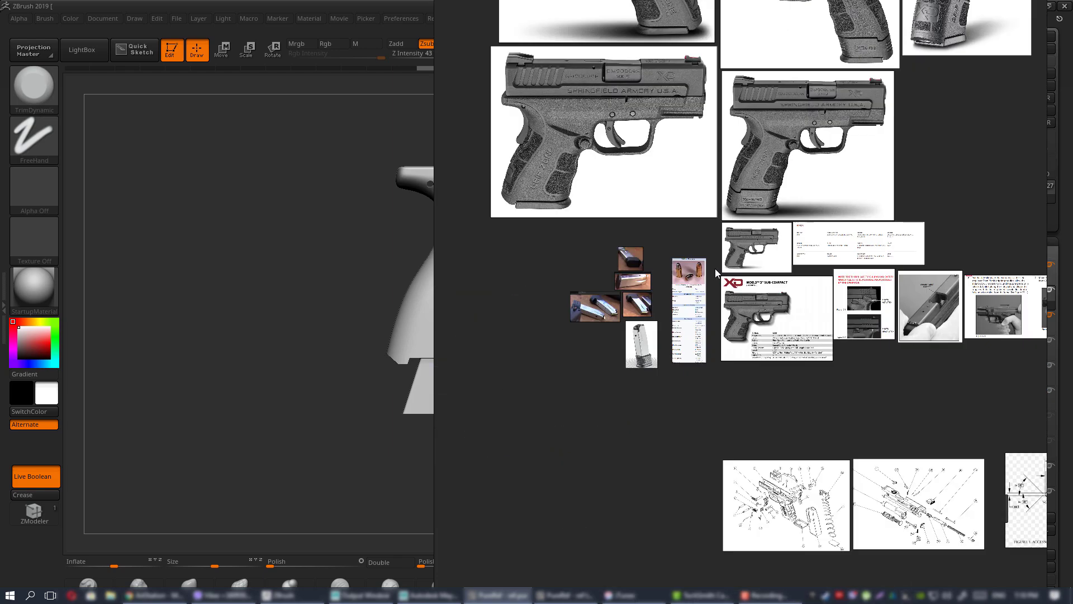
# - Examine the magazine reference photos on the board, including the body, base pad and feed lips
pyautogui.scroll(8, 635, 294)
pyautogui.scroll(-2, 652, 284)
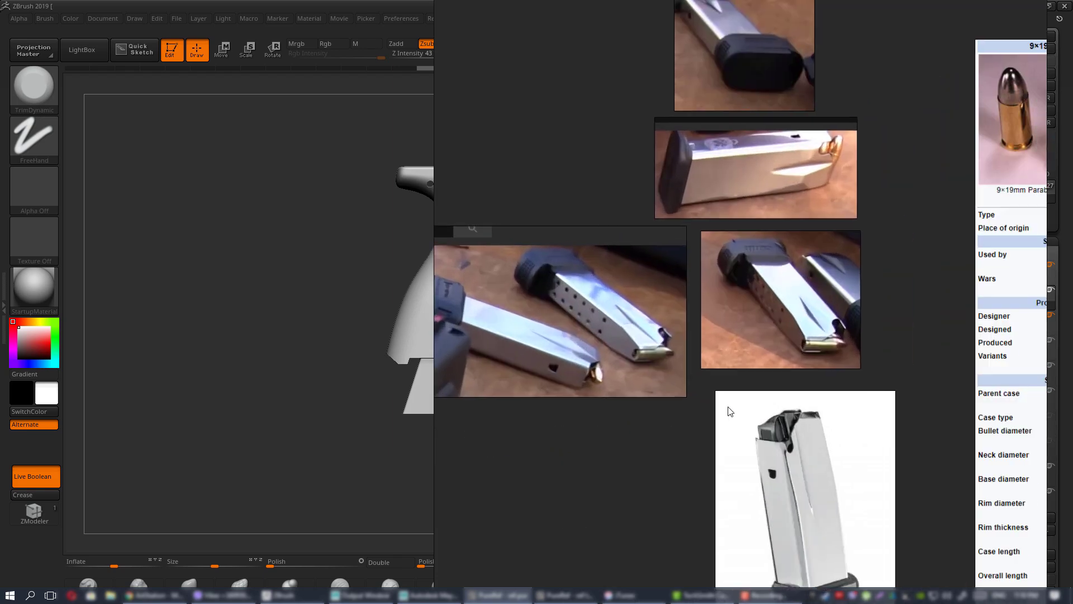
pyautogui.scroll(5, 809, 501)
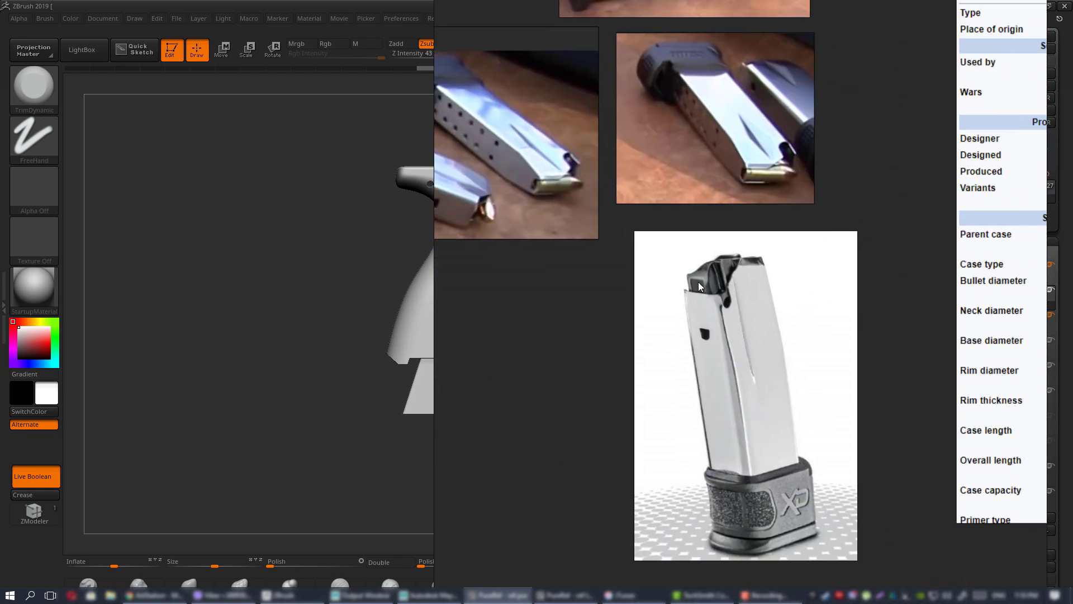
pyautogui.moveTo(735, 296)
pyautogui.mouseDown(button='middle')
pyautogui.moveTo(726, 314)
pyautogui.moveTo(725, 299)
pyautogui.mouseUp(button='middle')
pyautogui.moveTo(778, 414); pyautogui.dragTo(707, 416, button='middle')
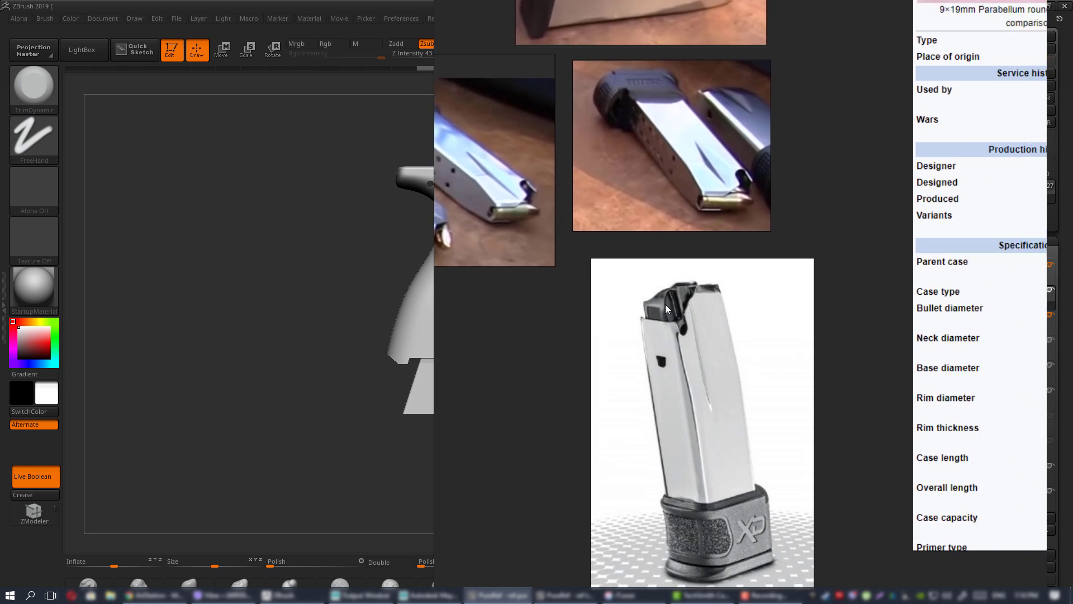
pyautogui.moveTo(666, 305); pyautogui.dragTo(728, 306, button='middle')
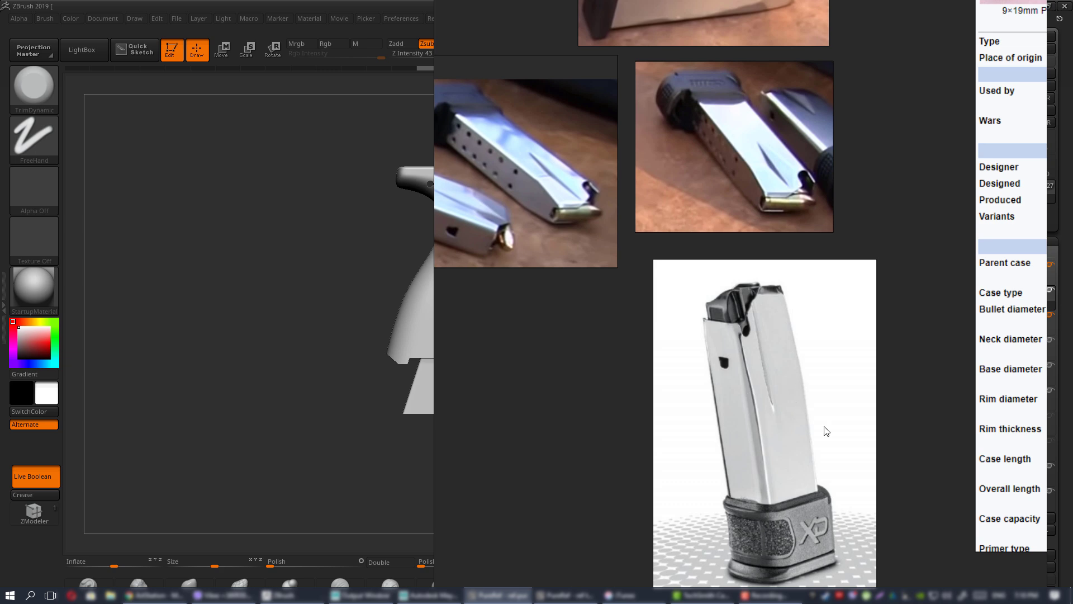
pyautogui.moveTo(784, 470); pyautogui.dragTo(829, 572, button='middle')
pyautogui.moveTo(588, 311); pyautogui.dragTo(714, 338, button='middle')
pyautogui.moveTo(539, 229); pyautogui.dragTo(661, 290, button='middle')
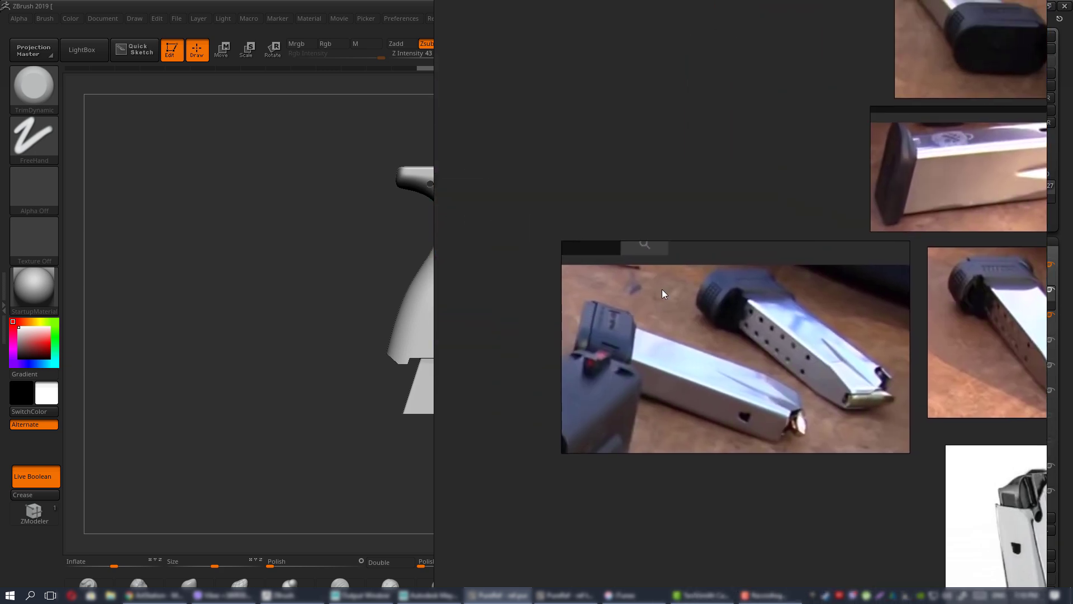
pyautogui.moveTo(835, 376); pyautogui.dragTo(836, 435, button='middle')
pyautogui.scroll(-2, 866, 247)
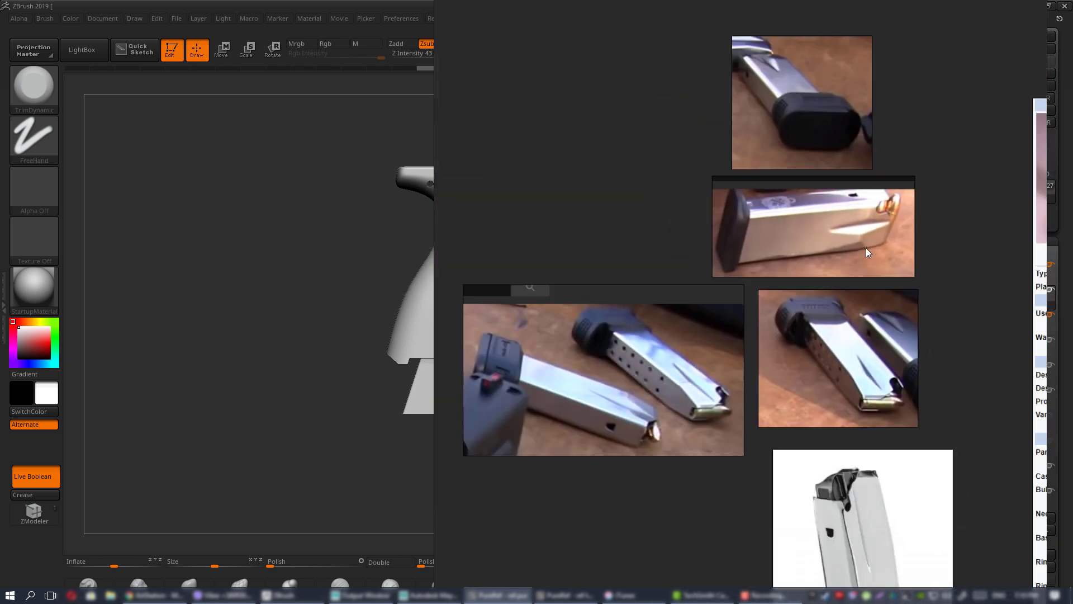
pyautogui.moveTo(805, 54); pyautogui.dragTo(800, 194, button='middle')
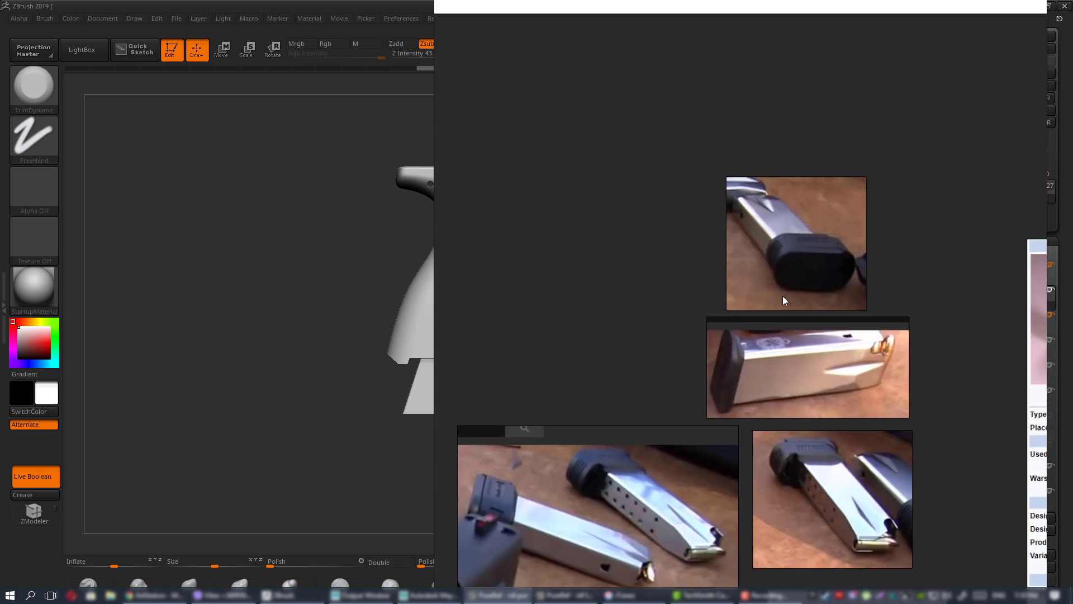
pyautogui.scroll(-3, 783, 297)
pyautogui.moveTo(852, 230); pyautogui.dragTo(645, 269, button='middle')
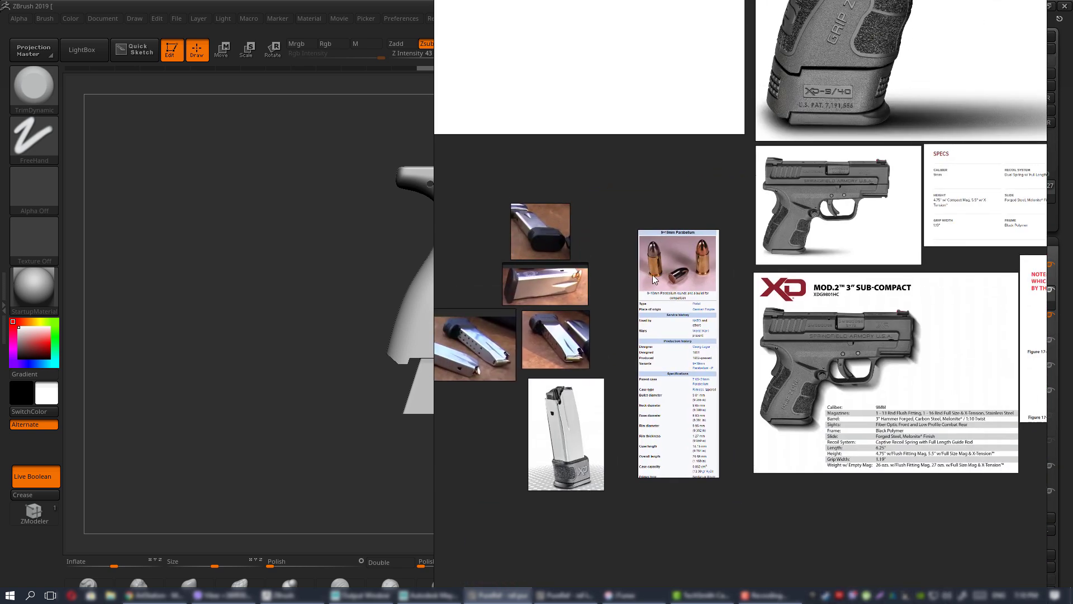
# - Switch to Maya and inspect the pistol blockout over its reference image in the side view
pyautogui.hotkey('alt', 'Tab')
pyautogui.click(1032, 6)
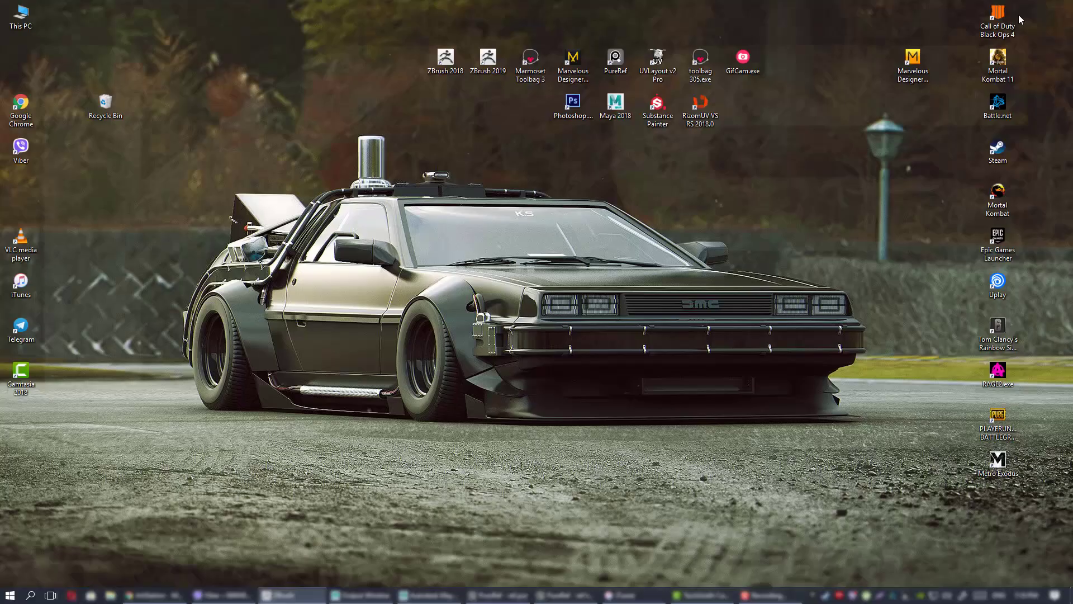
pyautogui.click(424, 597)
pyautogui.scroll(4, 509, 371)
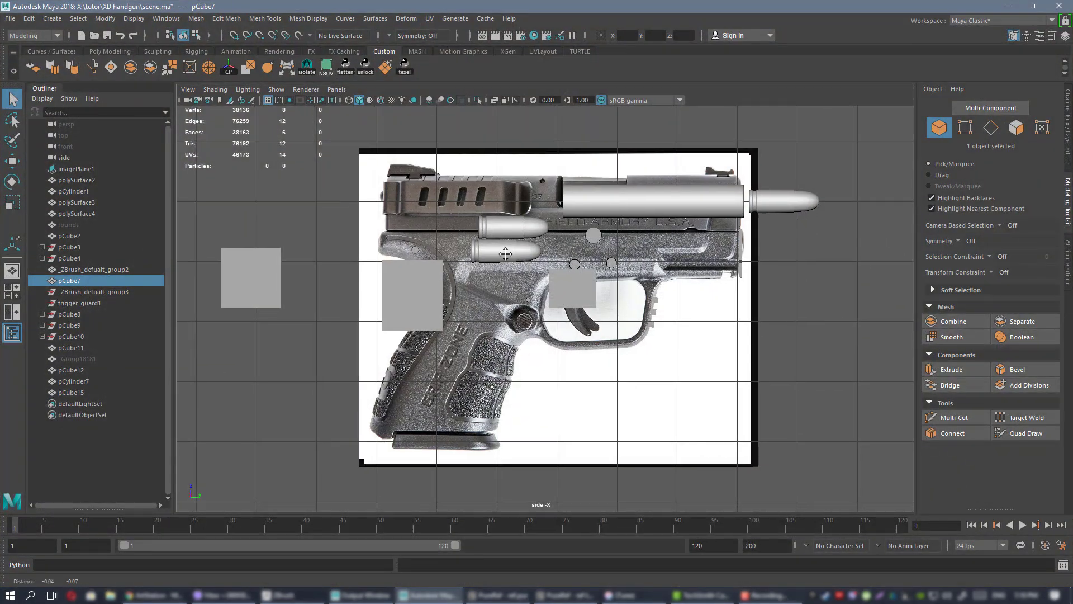
pyautogui.scroll(3, 495, 357)
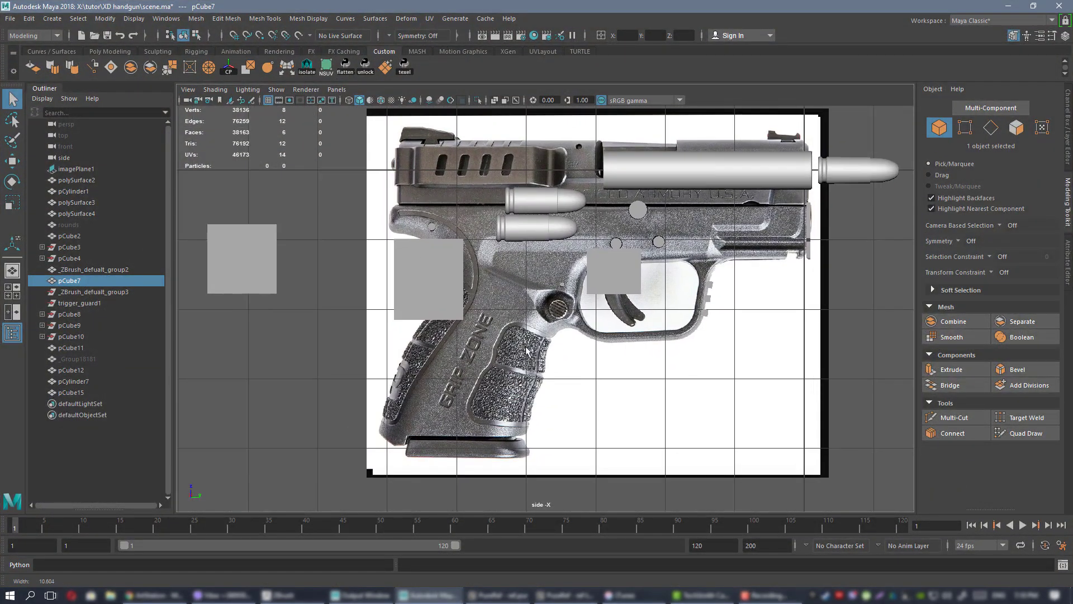
# - Switch to the PureRef board and look up the pistol's height with the X-Tension magazine in the SPECS image
pyautogui.hotkey('alt', 'Tab')
pyautogui.scroll(6, 804, 317)
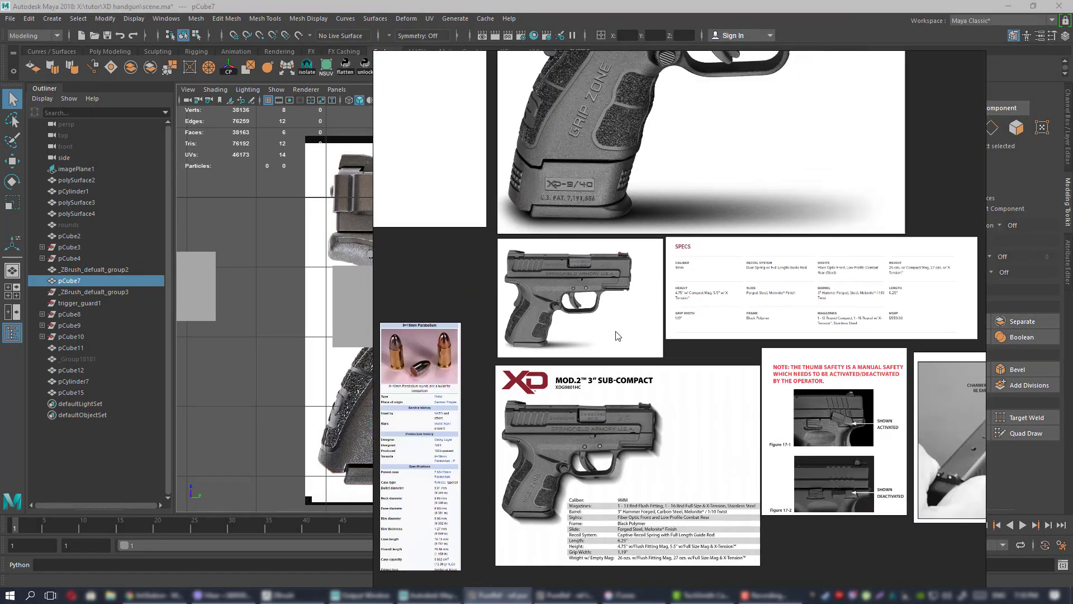
pyautogui.moveTo(733, 291); pyautogui.dragTo(550, 330, button='middle')
pyautogui.moveTo(752, 352); pyautogui.dragTo(955, 300, button='middle')
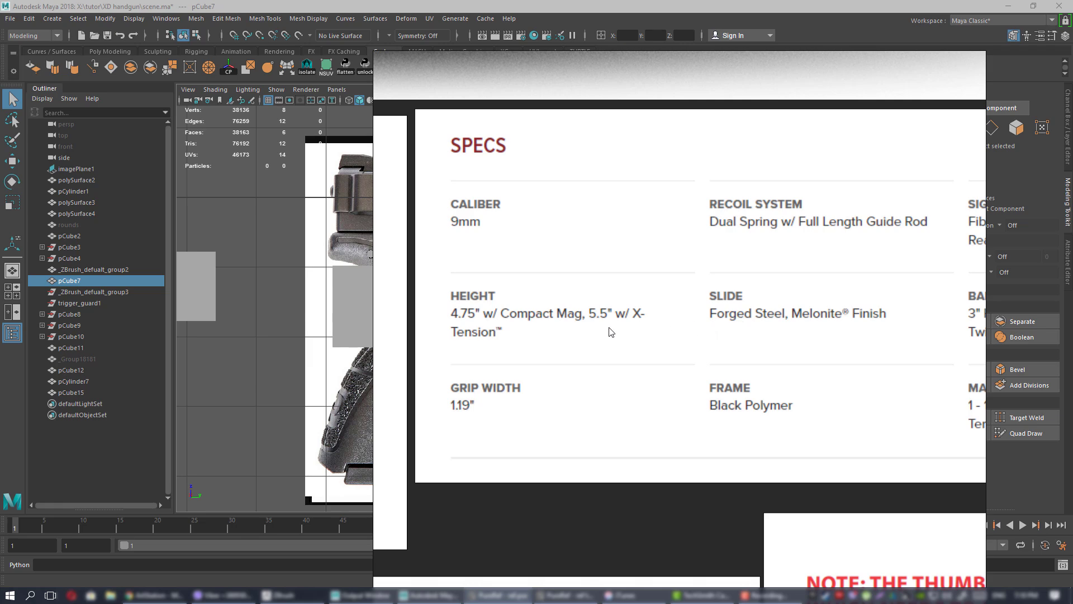
pyautogui.moveTo(511, 305); pyautogui.dragTo(577, 301, button='middle')
pyautogui.scroll(2, 582, 332)
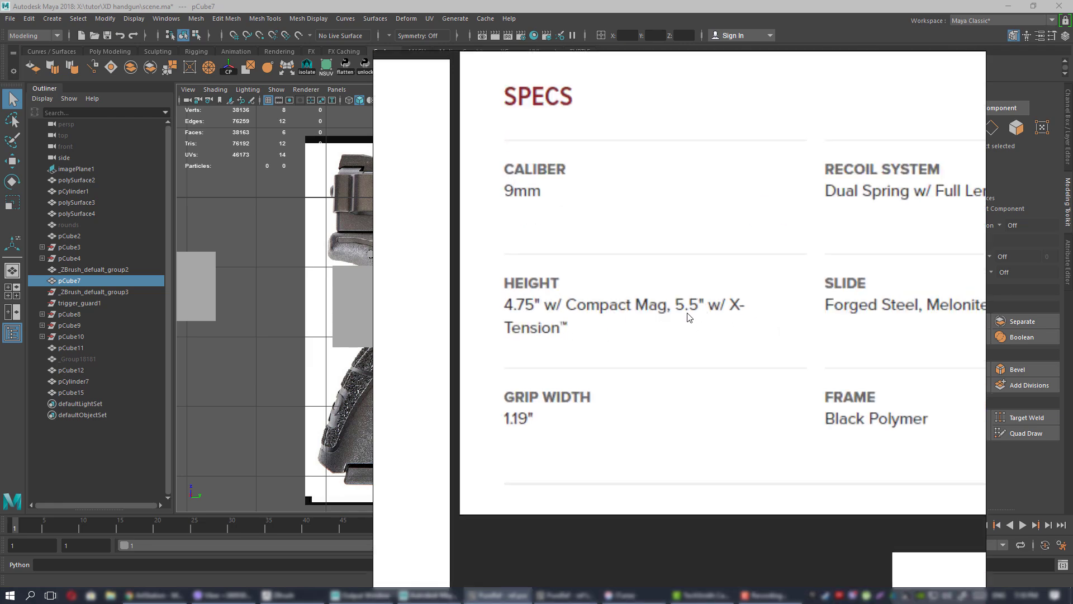
pyautogui.moveTo(645, 344); pyautogui.dragTo(1072, 341, button='right')
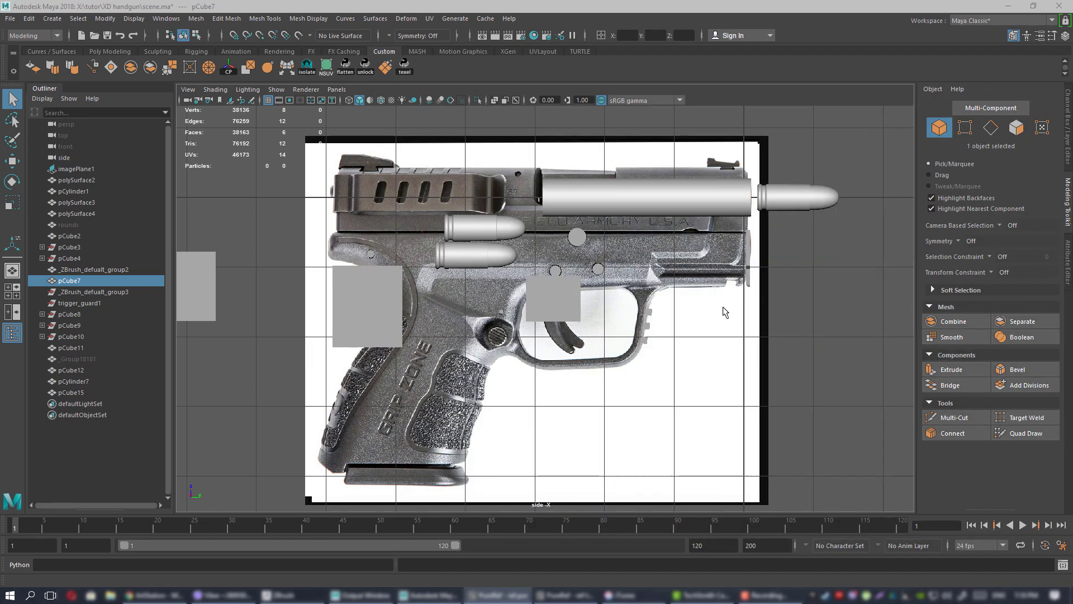
# - Create a polygon cube in Maya and set its depth to 5.5
pyautogui.keyDown('alt'); pyautogui.moveTo(723, 347); pyautogui.dragTo(640, 343, button='middle'); pyautogui.keyUp('alt')
pyautogui.keyDown('alt'); pyautogui.moveTo(640, 343); pyautogui.dragTo(561, 302, button='right'); pyautogui.keyUp('alt')
pyautogui.keyDown('alt'); pyautogui.moveTo(561, 302); pyautogui.dragTo(502, 301, button='middle'); pyautogui.keyUp('alt')
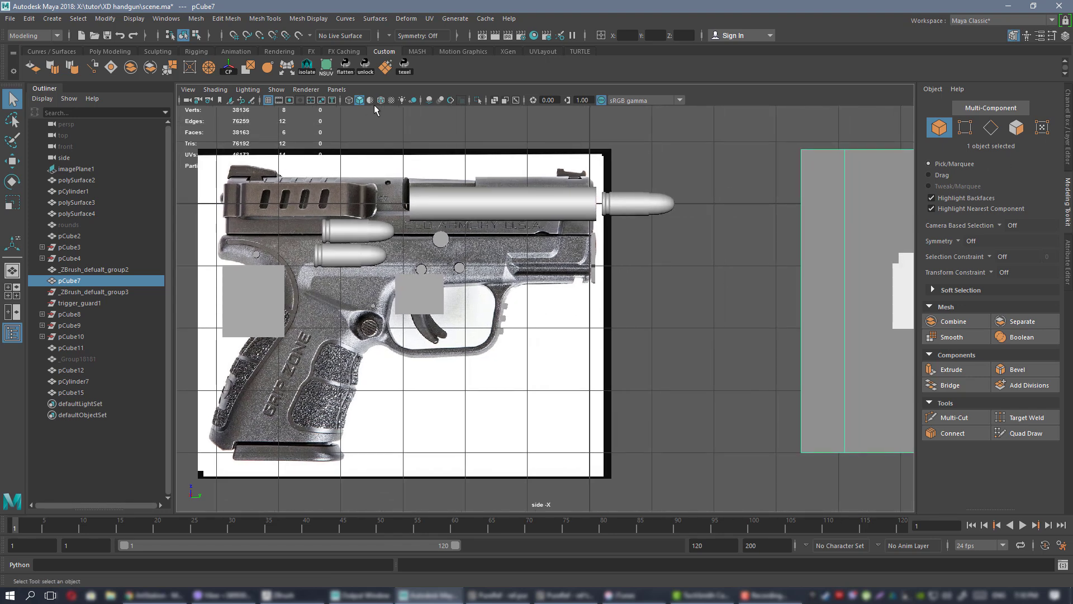
pyautogui.click(95, 51)
pyautogui.click(53, 67)
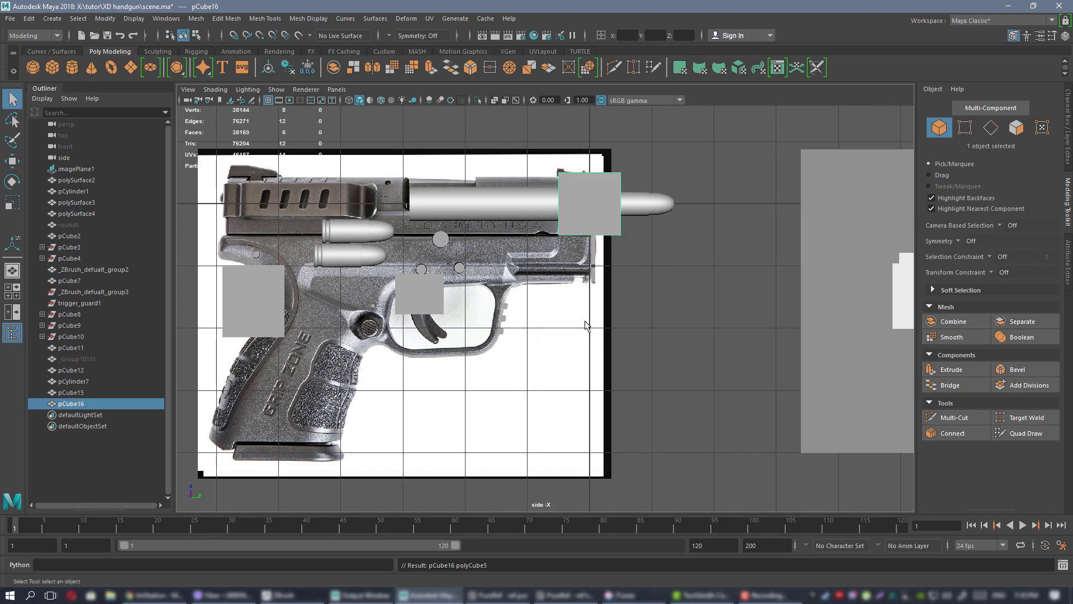
pyautogui.scroll(-1, 633, 296)
pyautogui.click(1068, 161)
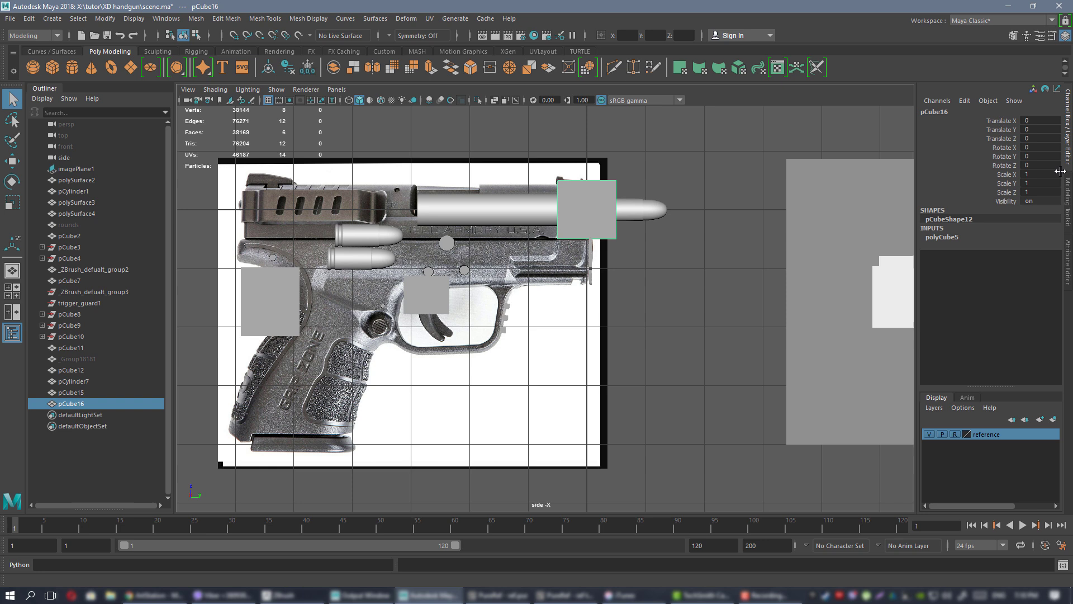
pyautogui.click(942, 237)
pyautogui.moveTo(682, 214); pyautogui.dragTo(717, 236, button='middle')
pyautogui.hotkey('ctrl', 'z')
pyautogui.click(1000, 246)
pyautogui.click(985, 262)
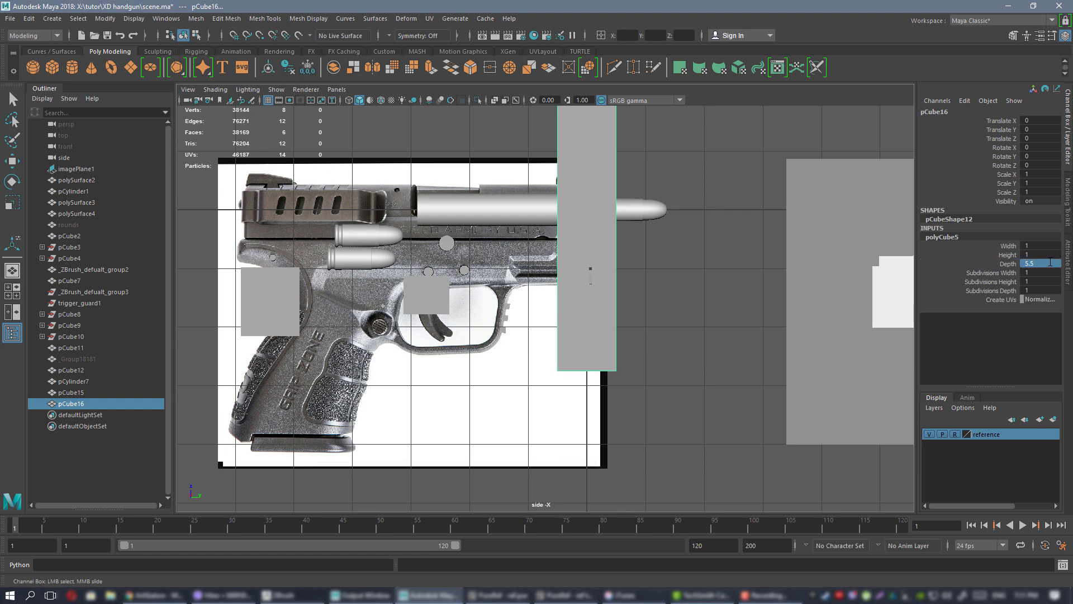
# - Move the 5.5-deep cube down over the pistol grip, to about Translate Y -4.254 and Translate Z -2.33
pyautogui.press('w')
pyautogui.scroll(-1, 621, 190)
pyautogui.keyDown('alt'); pyautogui.moveTo(621, 191); pyautogui.dragTo(525, 254, button='middle'); pyautogui.keyUp('alt')
pyautogui.scroll(1, 527, 324)
pyautogui.keyDown('alt'); pyautogui.moveTo(458, 344); pyautogui.dragTo(537, 283, button='middle'); pyautogui.keyUp('alt')
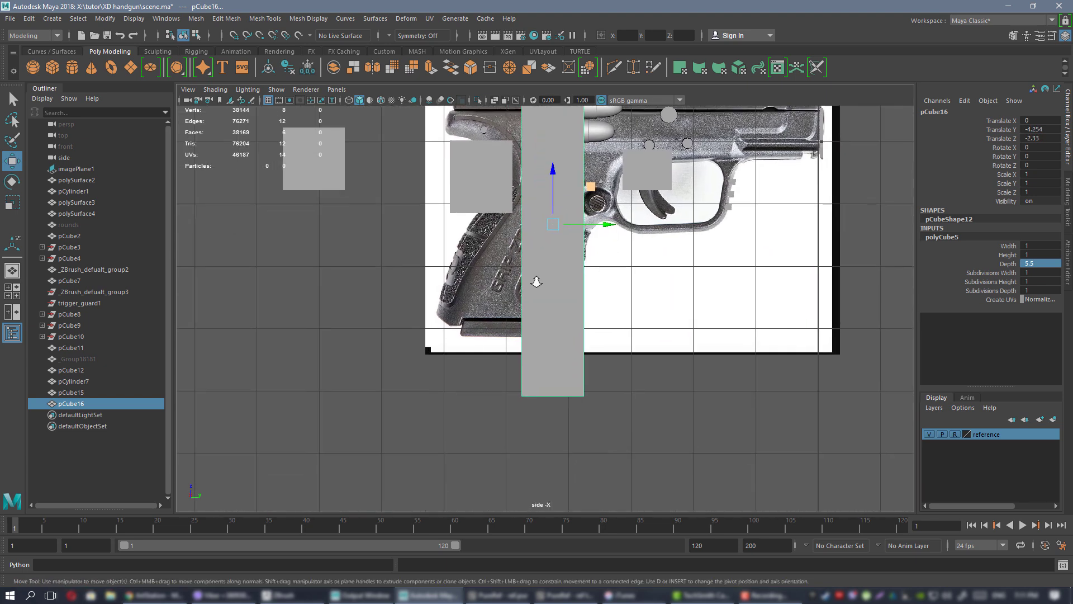
pyautogui.scroll(2, 534, 285)
pyautogui.keyDown('alt'); pyautogui.moveTo(576, 314); pyautogui.dragTo(624, 297, button='middle'); pyautogui.keyUp('alt')
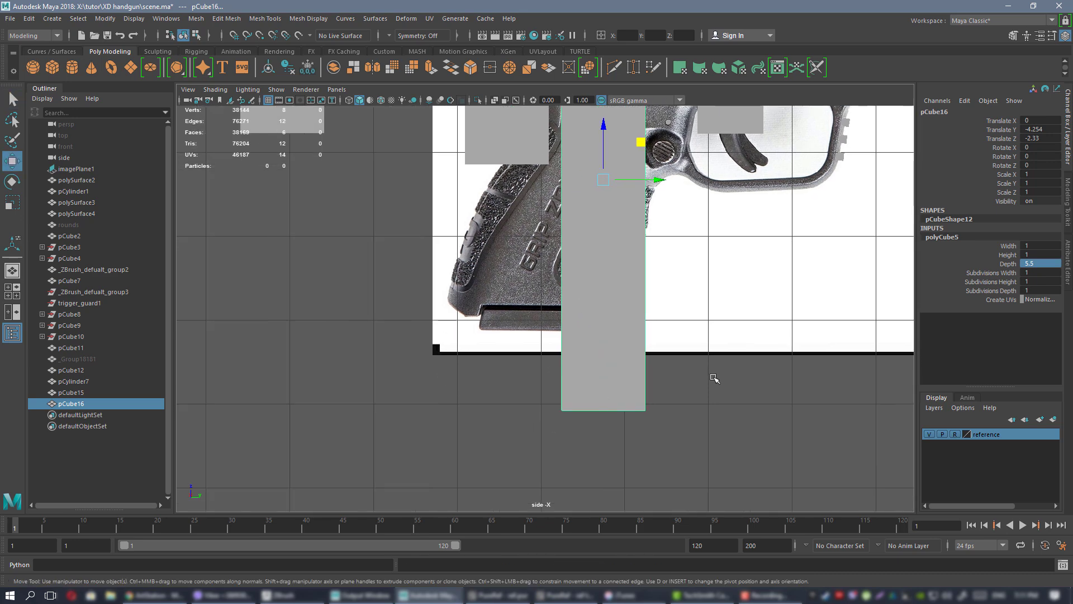
# - Move the cube behind the grip to about Translate Y -6.524 and compare it with the pistol's overall height
pyautogui.keyDown('alt'); pyautogui.moveTo(658, 242); pyautogui.dragTo(570, 417, button='middle'); pyautogui.keyUp('alt')
pyautogui.scroll(-1, 571, 413)
pyautogui.moveTo(585, 340); pyautogui.dragTo(415, 341)
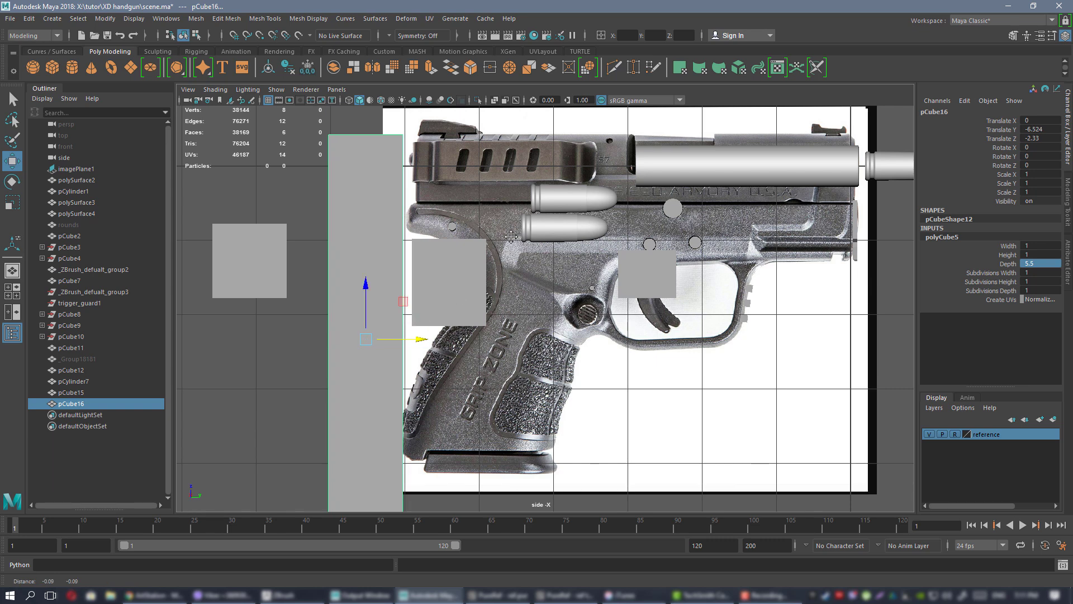
pyautogui.scroll(-1, 415, 341)
pyautogui.keyDown('alt'); pyautogui.moveTo(416, 341); pyautogui.dragTo(512, 197, button='middle'); pyautogui.keyUp('alt')
pyautogui.keyDown('alt'); pyautogui.moveTo(590, 182); pyautogui.dragTo(546, 216, button='middle'); pyautogui.keyUp('alt')
pyautogui.keyDown('alt'); pyautogui.moveTo(546, 217); pyautogui.dragTo(546, 235, button='right'); pyautogui.keyUp('alt')
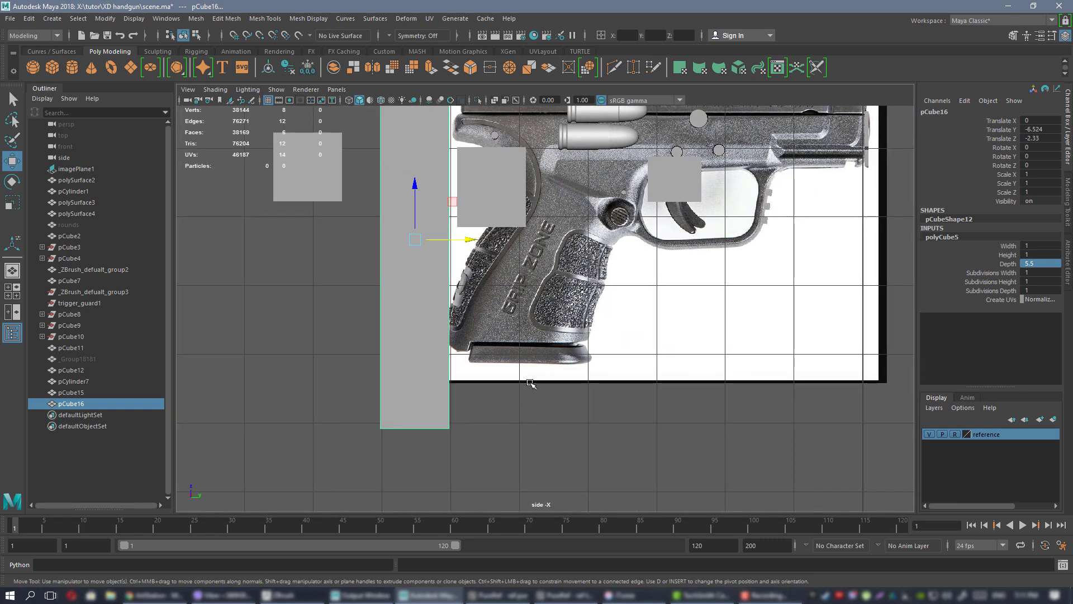
pyautogui.keyDown('alt'); pyautogui.moveTo(531, 384); pyautogui.dragTo(473, 408, button='middle'); pyautogui.keyUp('alt')
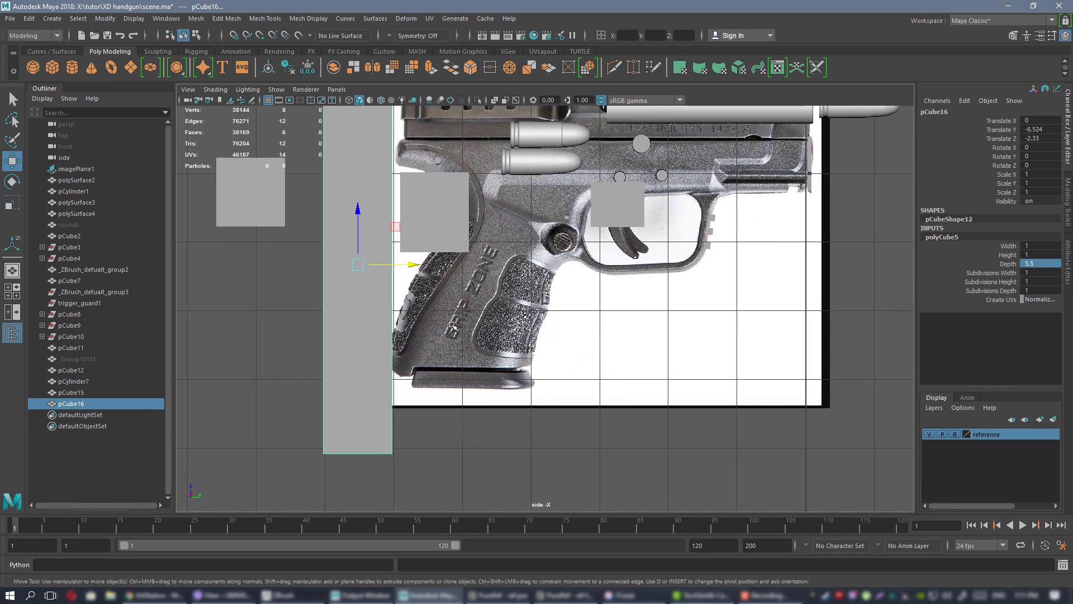
pyautogui.keyDown('alt'); pyautogui.moveTo(506, 324); pyautogui.dragTo(515, 364, button='middle'); pyautogui.keyUp('alt')
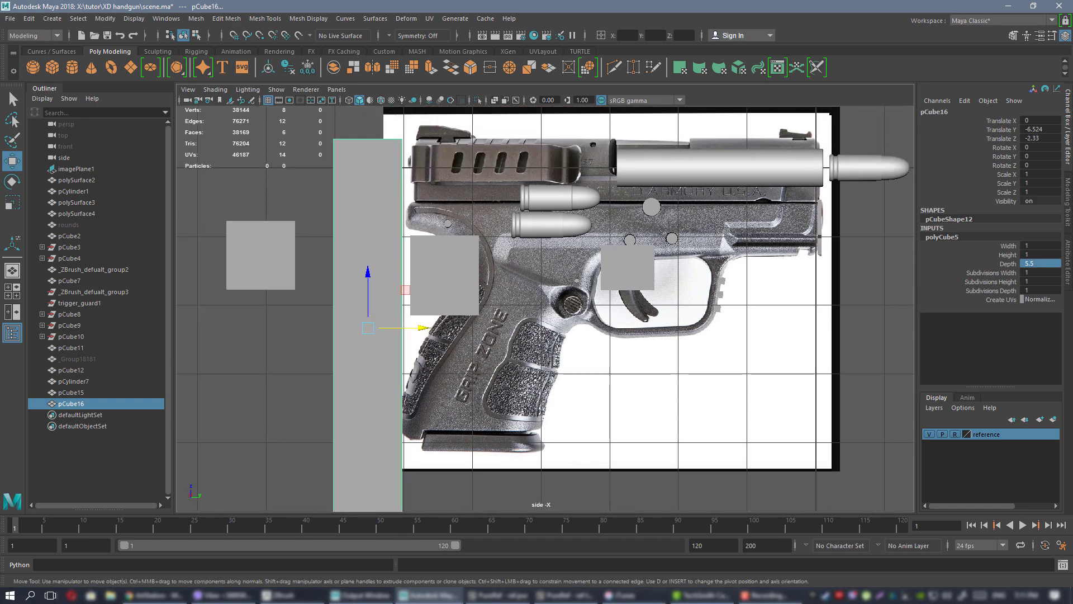
# - Switch to ZBrush and examine the magazine block, both inside the frame and isolated from the other subtools
pyautogui.click(282, 595)
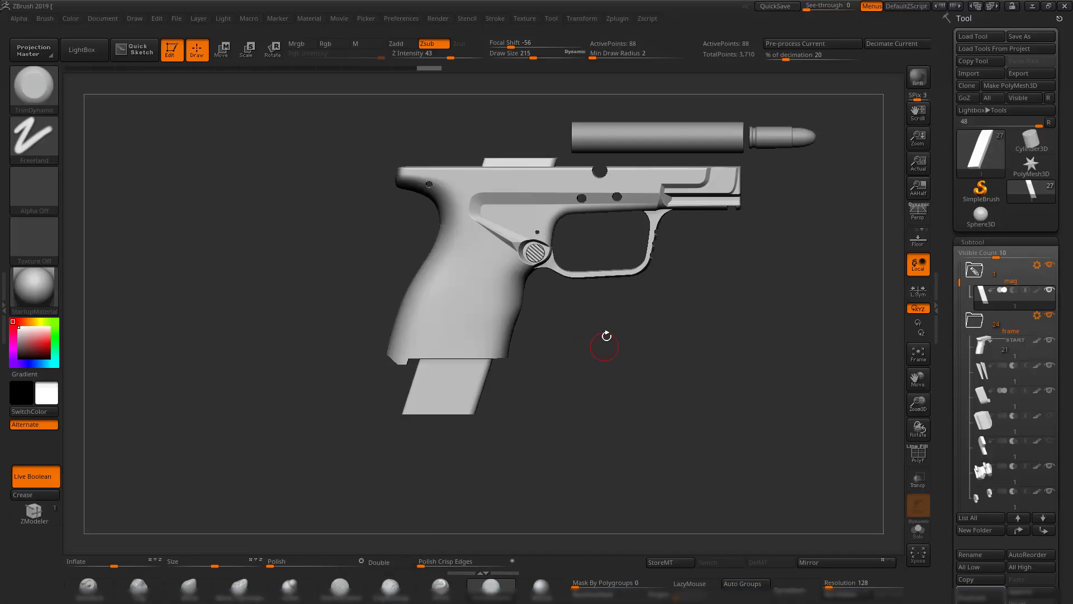
pyautogui.moveTo(603, 393); pyautogui.dragTo(673, 455)
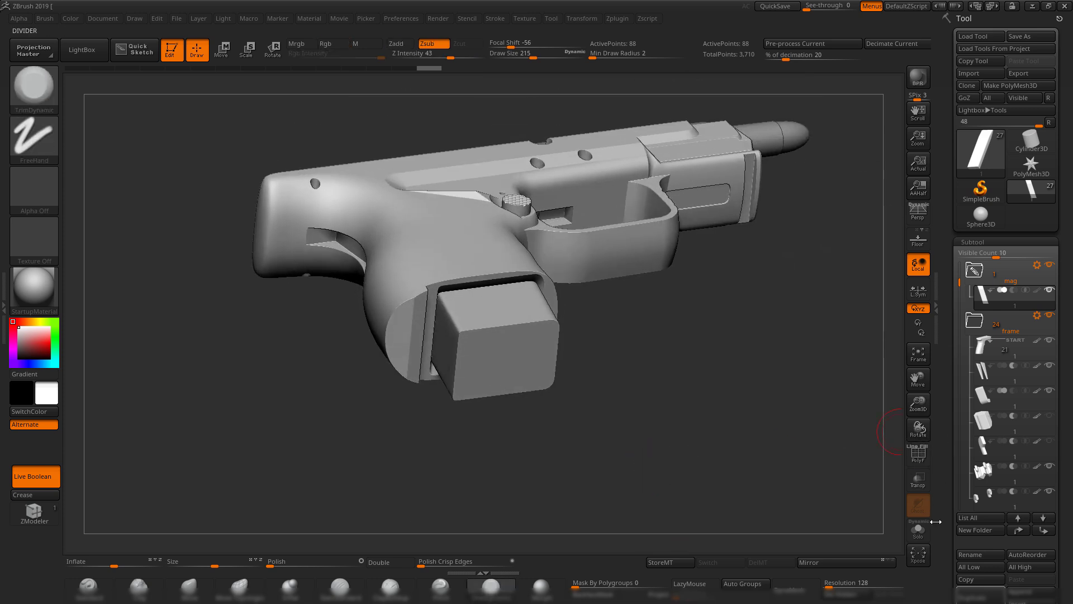
pyautogui.click(919, 534)
pyautogui.moveTo(688, 391); pyautogui.dragTo(668, 335)
pyautogui.hotkey('shift', 'f')
pyautogui.hotkey('shift', 'f')
pyautogui.keyDown('alt'); pyautogui.moveTo(793, 246); pyautogui.dragTo(803, 285); pyautogui.keyUp('alt')
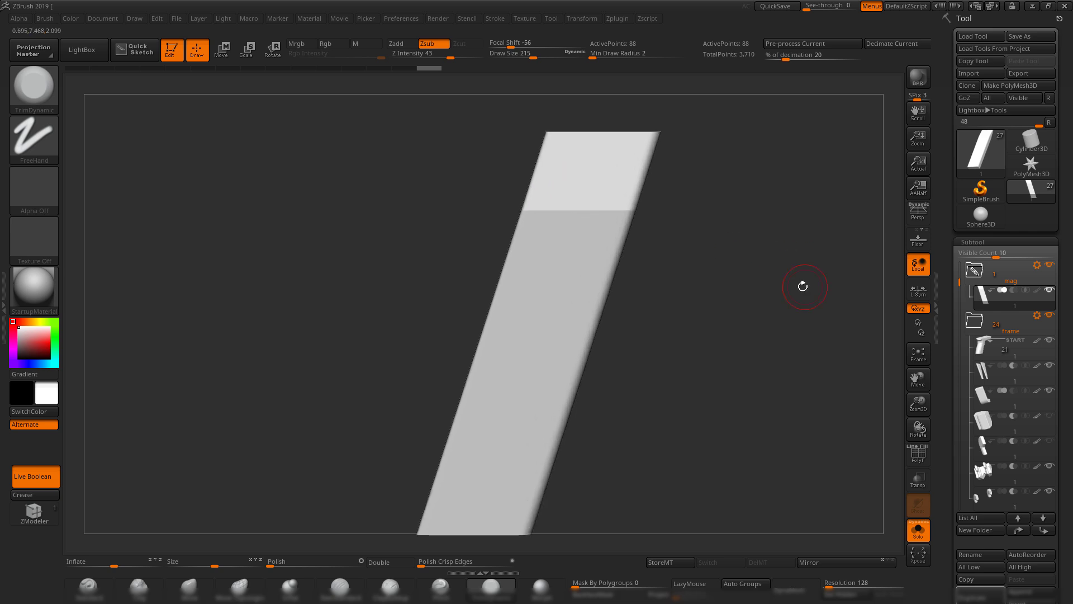
pyautogui.keyDown('alt'); pyautogui.moveTo(751, 381); pyautogui.dragTo(744, 340); pyautogui.keyUp('alt')
pyautogui.keyDown('alt'); pyautogui.moveTo(727, 421); pyautogui.dragTo(656, 345); pyautogui.keyUp('alt')
pyautogui.click(921, 531)
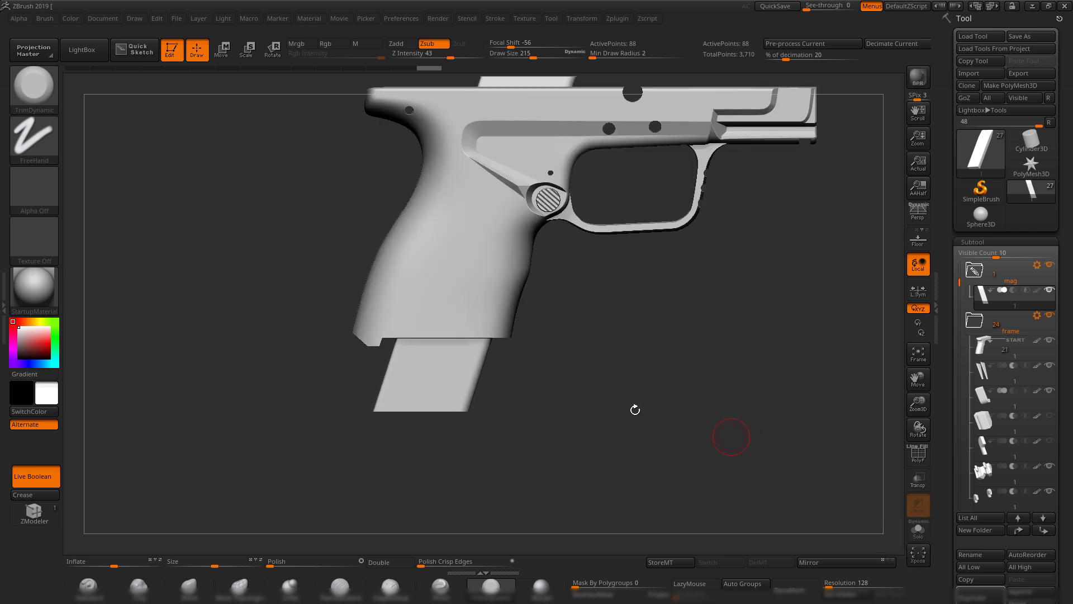
# - Inspect how the magazine fits the opening at the grip's base, and select the angled block subtool that forms the opening
pyautogui.moveTo(634, 445); pyautogui.dragTo(659, 454)
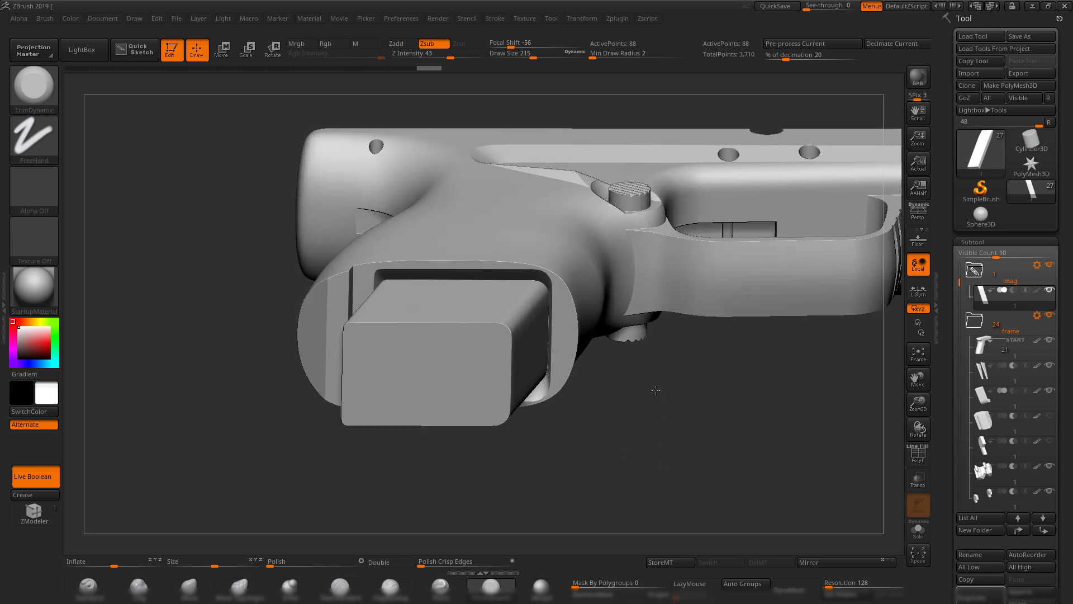
pyautogui.moveTo(655, 390); pyautogui.dragTo(525, 197)
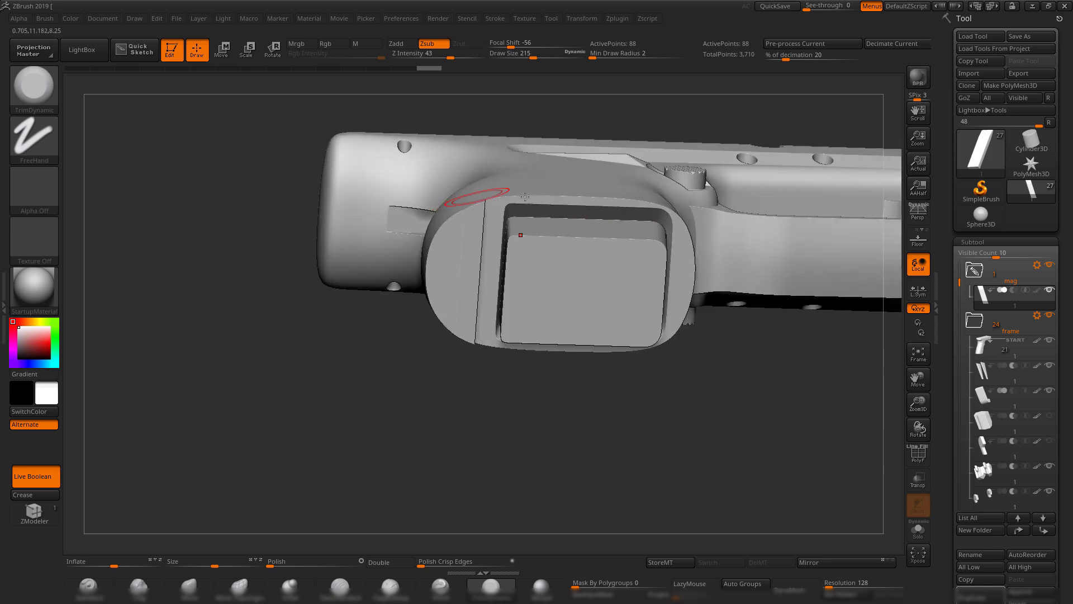
pyautogui.moveTo(653, 422); pyautogui.dragTo(647, 457)
pyautogui.moveTo(680, 391); pyautogui.dragTo(688, 433)
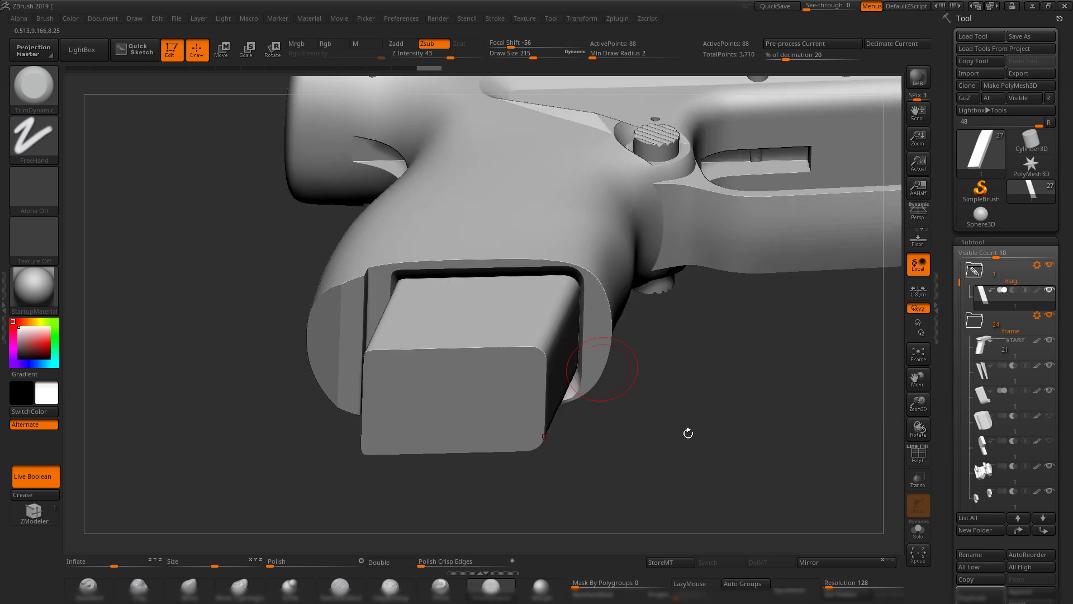
pyautogui.moveTo(821, 382)
pyautogui.mouseDown()
pyautogui.moveTo(822, 350)
pyautogui.moveTo(815, 375)
pyautogui.mouseUp()
pyautogui.keyDown('alt'); pyautogui.click(482, 212); pyautogui.keyUp('alt')
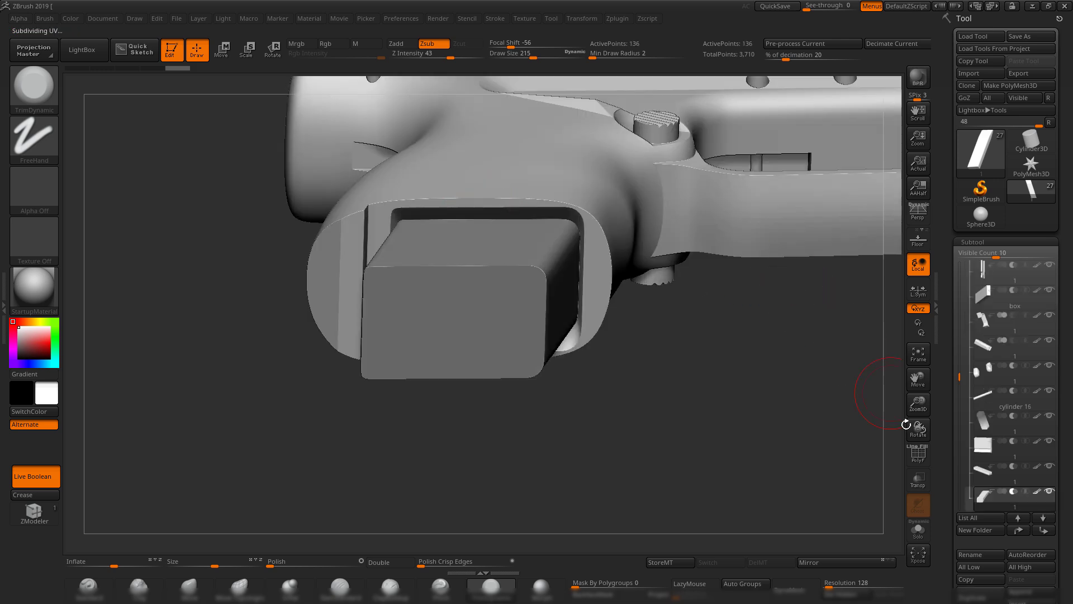
pyautogui.moveTo(961, 377); pyautogui.dragTo(961, 391)
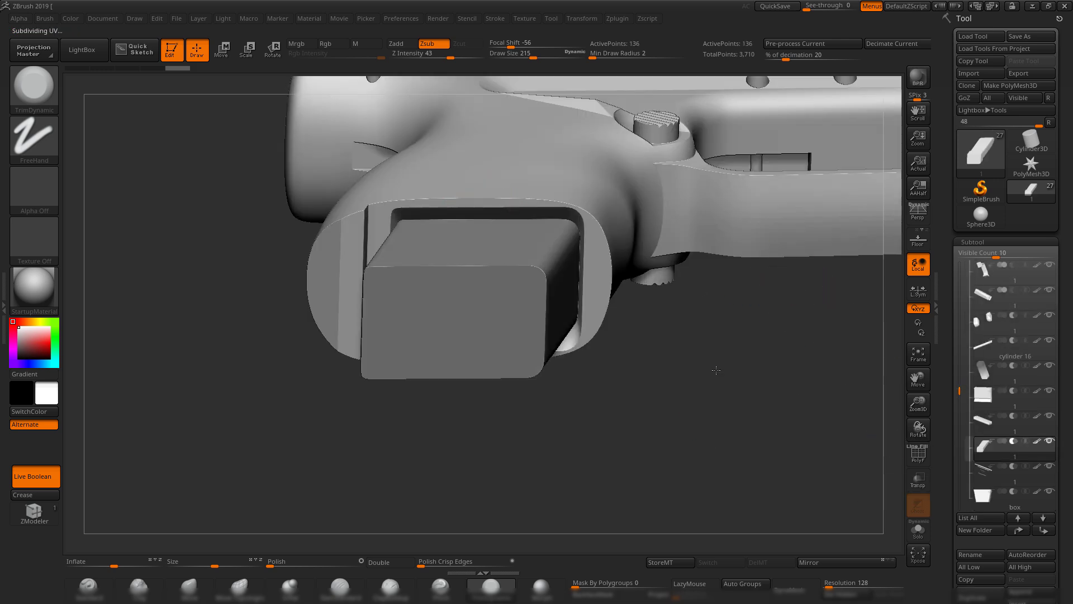
pyautogui.keyDown('shift'); pyautogui.moveTo(716, 370); pyautogui.dragTo(686, 433); pyautogui.keyUp('shift')
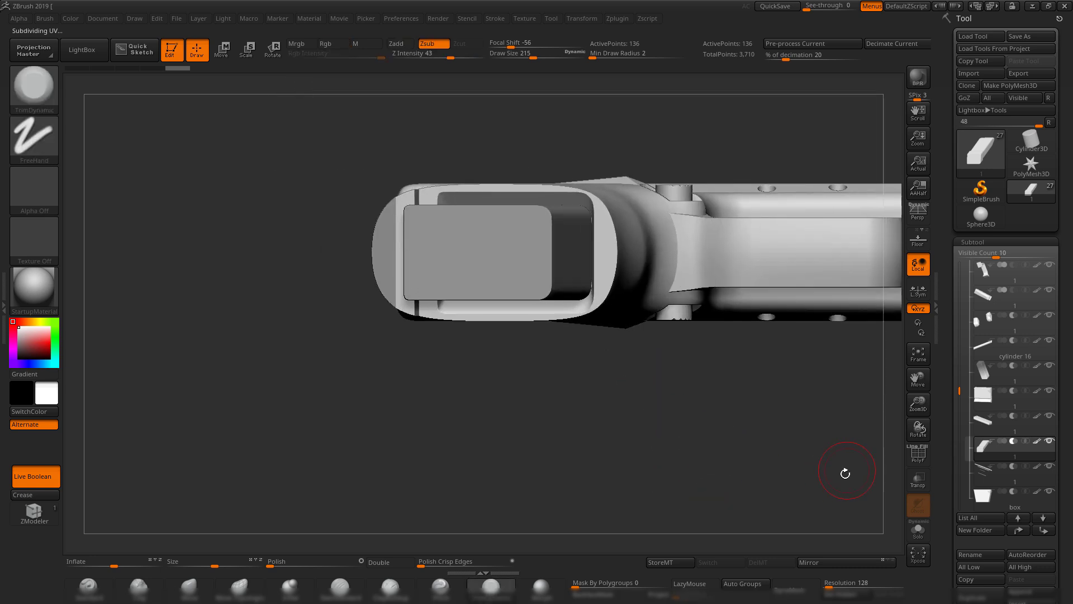
# - Inspect the angled block's wireframe, both in place in the pistol frame and isolated from the other subtools
pyautogui.moveTo(970, 410); pyautogui.dragTo(955, 254)
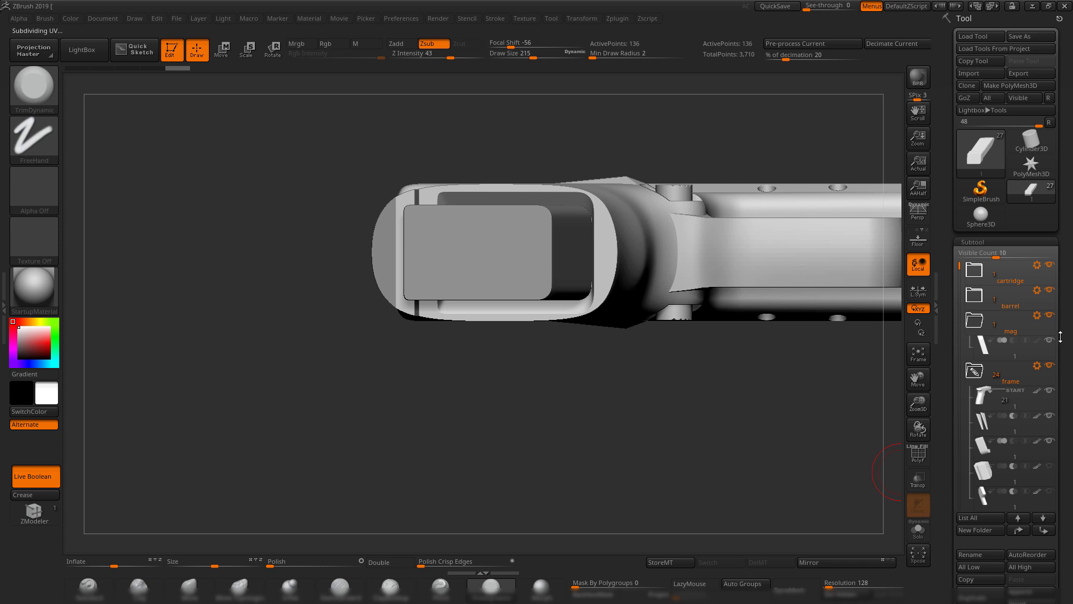
pyautogui.hotkey('shift', 'f')
pyautogui.moveTo(652, 467)
pyautogui.mouseDown()
pyautogui.moveTo(679, 404)
pyautogui.moveTo(635, 263)
pyautogui.moveTo(649, 371)
pyautogui.moveTo(678, 367)
pyautogui.moveTo(669, 514)
pyautogui.moveTo(635, 371)
pyautogui.moveTo(611, 112)
pyautogui.moveTo(620, 138)
pyautogui.mouseUp()
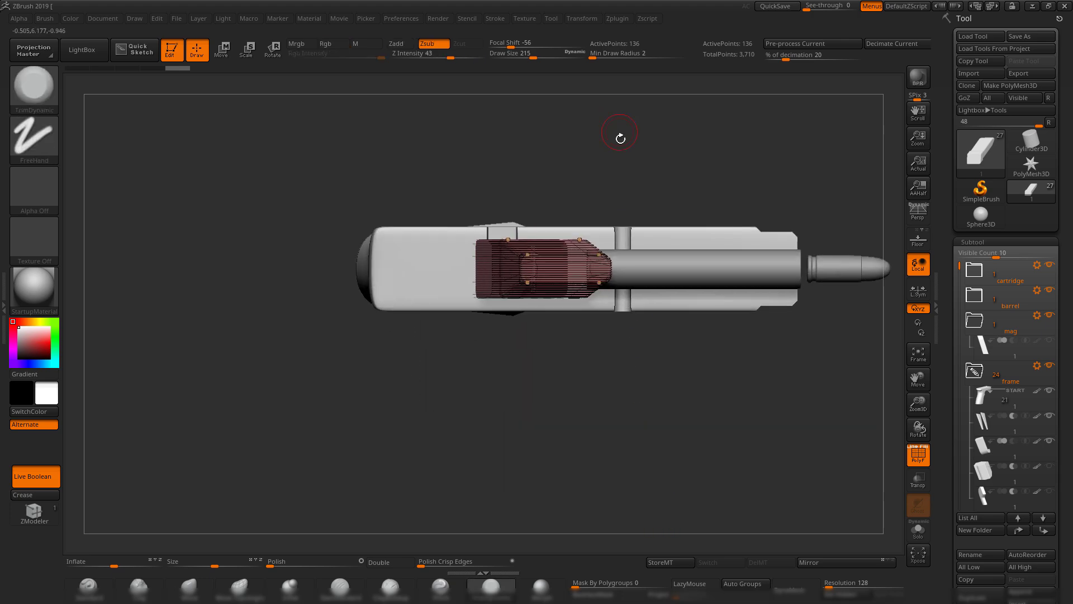
pyautogui.press('w')
pyautogui.keyDown('alt'); pyautogui.moveTo(632, 445); pyautogui.dragTo(666, 330); pyautogui.keyUp('alt')
pyautogui.keyDown('alt'); pyautogui.moveTo(617, 393); pyautogui.dragTo(620, 330); pyautogui.keyUp('alt')
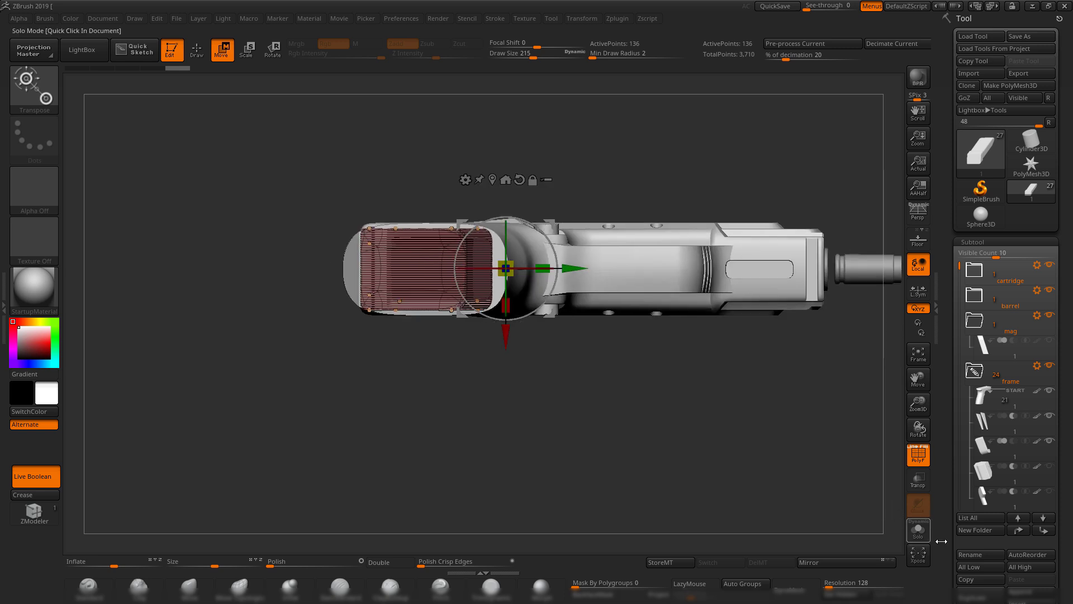
pyautogui.click(921, 532)
pyautogui.keyDown('shift'); pyautogui.moveTo(714, 400); pyautogui.dragTo(713, 185); pyautogui.keyUp('shift')
pyautogui.keyDown('ctrl'); pyautogui.moveTo(627, 395); pyautogui.dragTo(284, 225); pyautogui.keyUp('ctrl')
pyautogui.keyDown('shift'); pyautogui.moveTo(680, 209); pyautogui.dragTo(786, 410); pyautogui.keyUp('shift')
pyautogui.hotkey('shift', 'f')
pyautogui.click(922, 536)
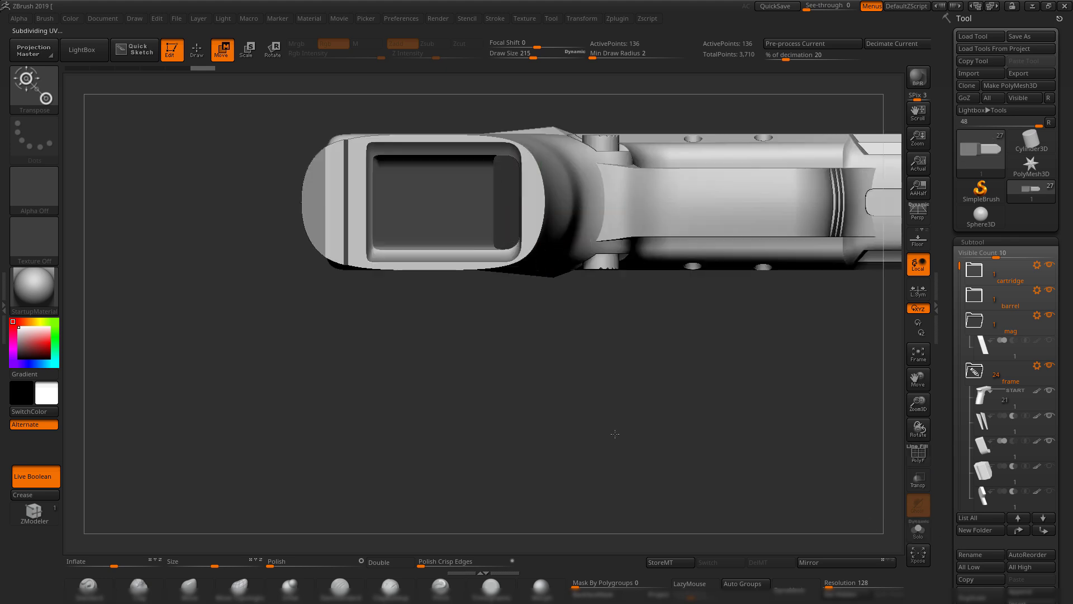
# - Isolate the angled block that forms the magazine opening and mask one of its long sides using the lasso stroke
pyautogui.keyDown('alt'); pyautogui.moveTo(615, 434); pyautogui.dragTo(638, 444); pyautogui.keyUp('alt')
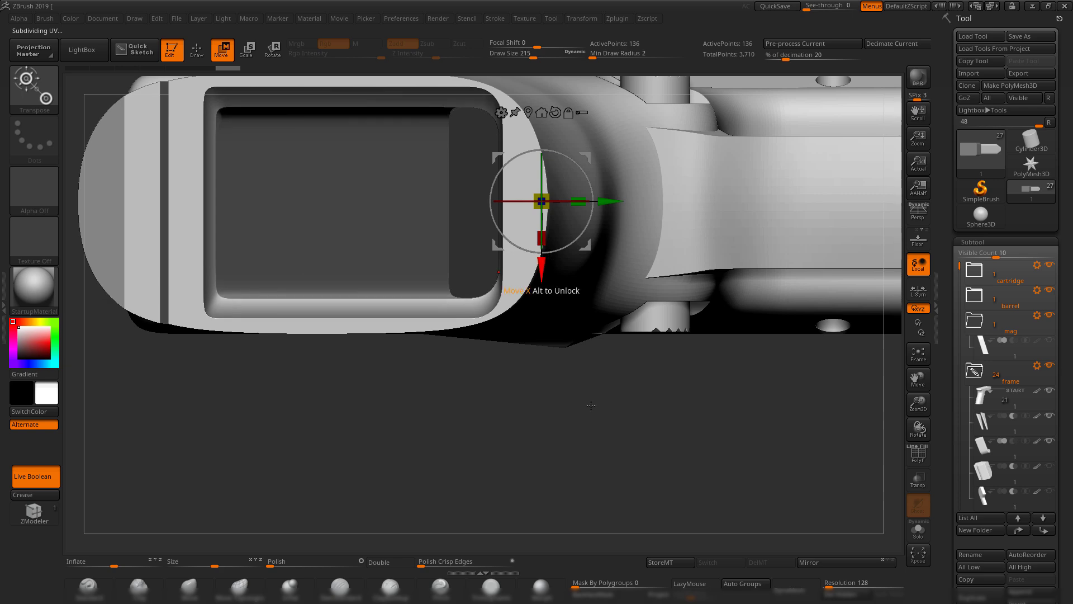
pyautogui.keyDown('alt'); pyautogui.moveTo(606, 452); pyautogui.dragTo(638, 470); pyautogui.keyUp('alt')
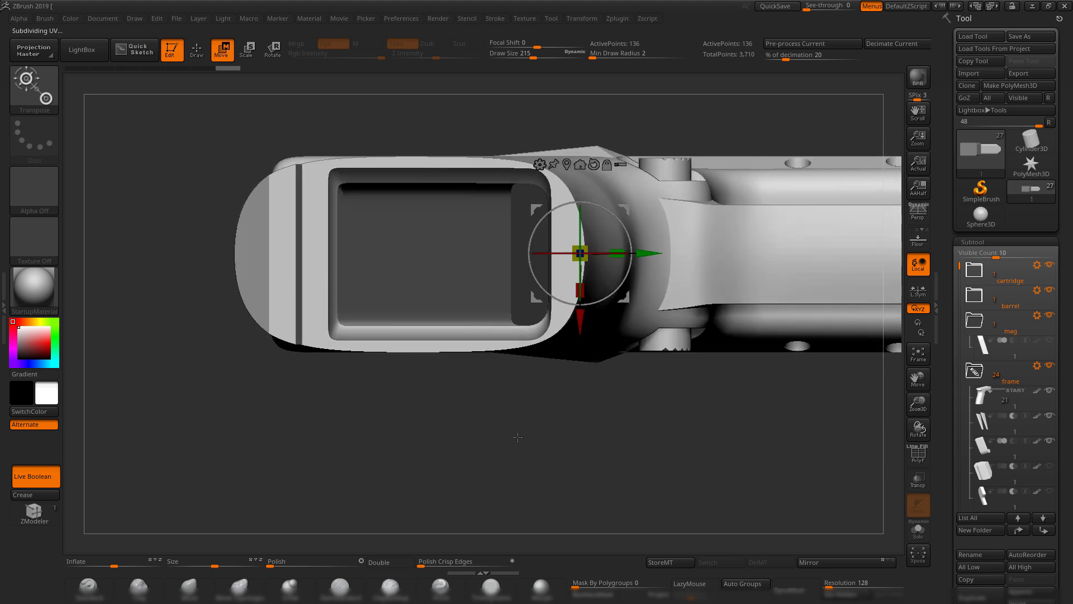
pyautogui.keyDown('alt'); pyautogui.moveTo(518, 437); pyautogui.dragTo(302, 446); pyautogui.keyUp('alt')
pyautogui.click(919, 530)
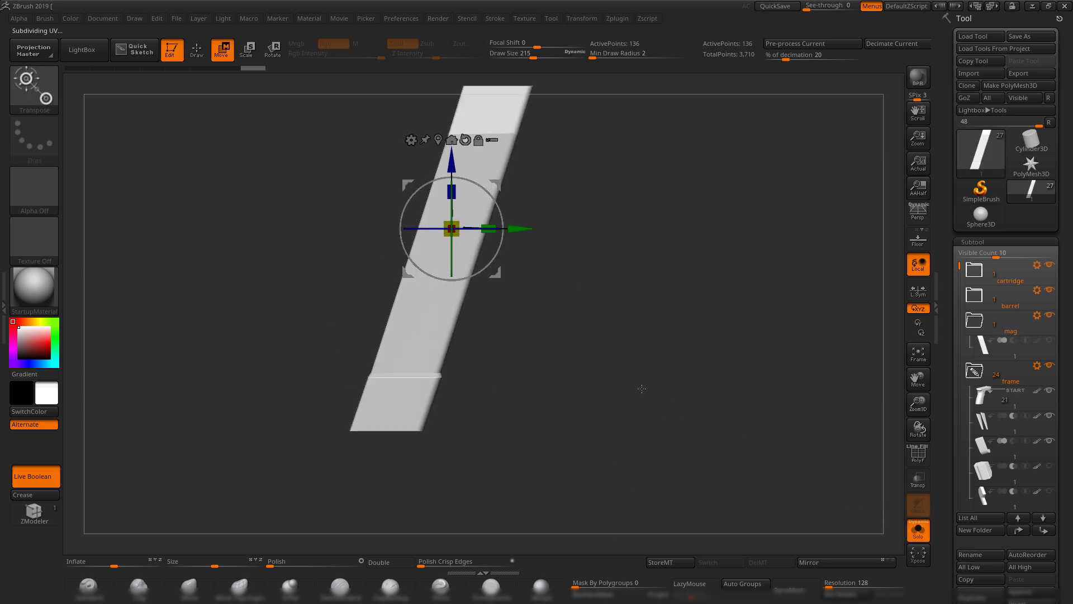
pyautogui.moveTo(641, 388)
pyautogui.keyDown('alt'); pyautogui.mouseDown()
pyautogui.moveTo(678, 386)
pyautogui.moveTo(665, 339)
pyautogui.moveTo(701, 391)
pyautogui.mouseUp(); pyautogui.keyUp('alt')
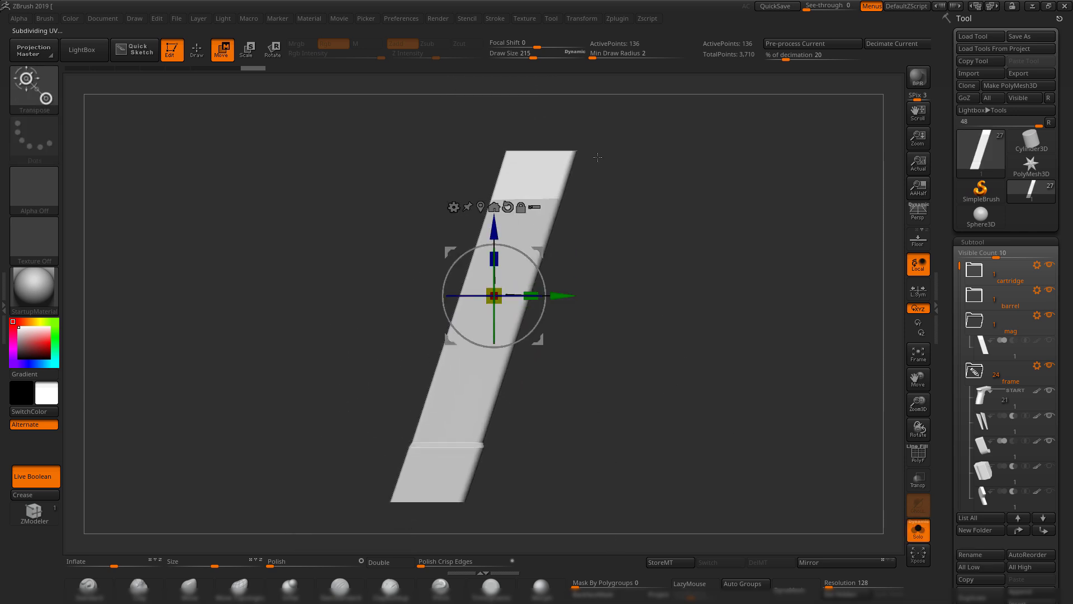
pyautogui.keyDown('ctrl'); pyautogui.click(27, 149); pyautogui.keyUp('ctrl')
pyautogui.keyDown('ctrl'); pyautogui.click(201, 173); pyautogui.keyUp('ctrl')
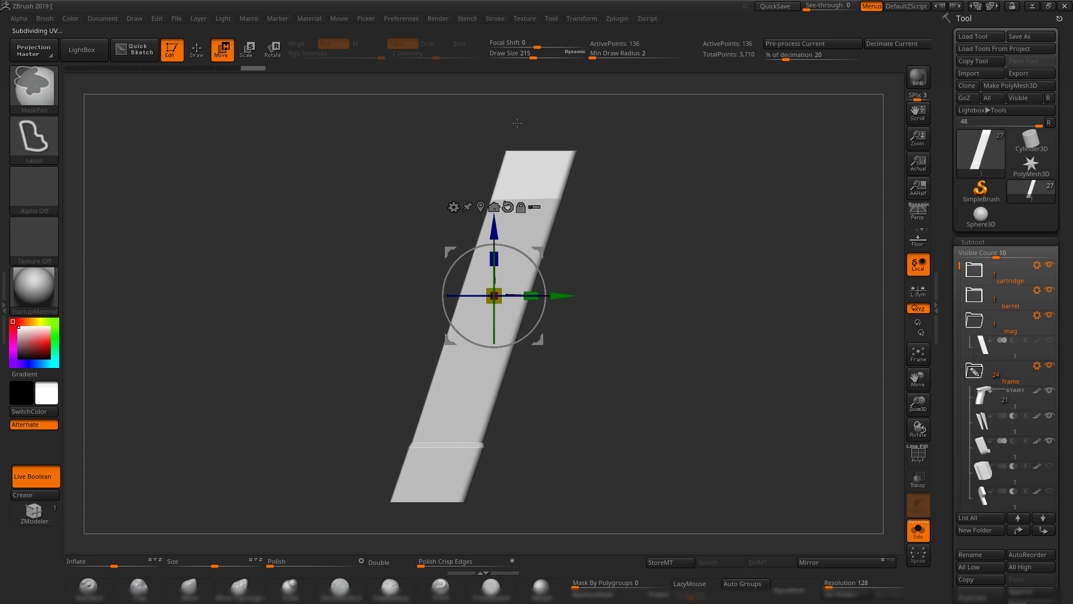
pyautogui.keyDown('ctrl'); pyautogui.moveTo(378, 105); pyautogui.dragTo(410, 553); pyautogui.keyUp('ctrl')
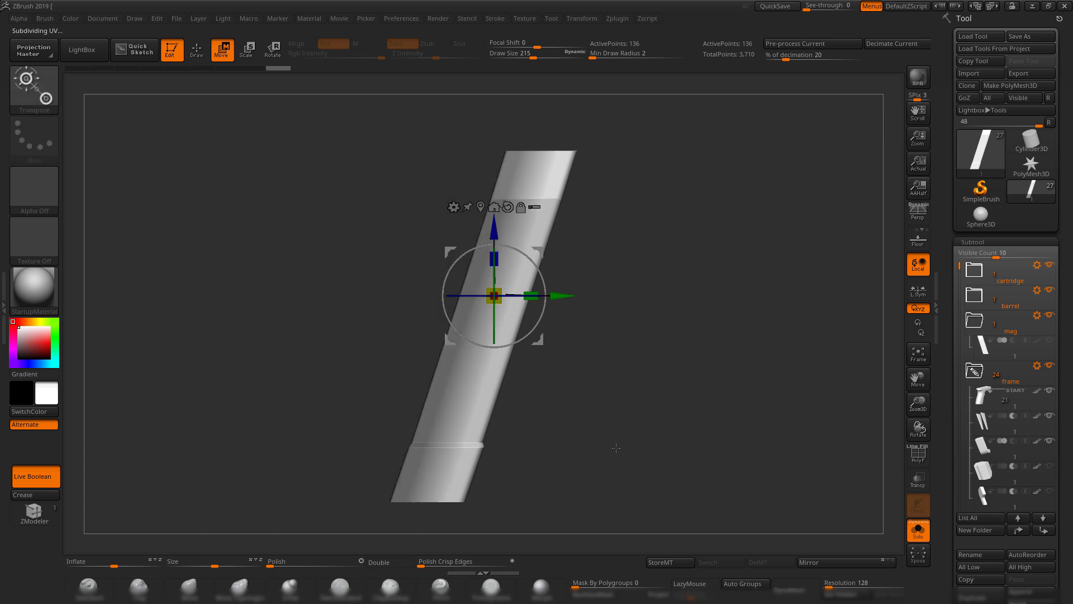
pyautogui.keyDown('ctrl'); pyautogui.click(638, 372); pyautogui.keyUp('ctrl')
pyautogui.hotkey('shift', 'f')
pyautogui.hotkey('shift', 'f')
# - Nudge the block's unmasked part slightly along the frame's length to adjust the magazine opening, and clear the mask
pyautogui.keyDown('shift'); pyautogui.moveTo(671, 349); pyautogui.dragTo(679, 307); pyautogui.keyUp('shift')
pyautogui.keyDown('alt'); pyautogui.moveTo(679, 307); pyautogui.dragTo(713, 302); pyautogui.keyUp('alt')
pyautogui.click(922, 538)
pyautogui.keyDown('alt'); pyautogui.moveTo(501, 482); pyautogui.dragTo(677, 482); pyautogui.keyUp('alt')
pyautogui.keyDown('alt'); pyautogui.moveTo(487, 445); pyautogui.dragTo(505, 461); pyautogui.keyUp('alt')
pyautogui.moveTo(727, 270); pyautogui.dragTo(722, 270)
pyautogui.press('ctrl')
pyautogui.keyDown('ctrl'); pyautogui.moveTo(714, 482); pyautogui.dragTo(715, 483); pyautogui.keyUp('ctrl')
pyautogui.moveTo(715, 483)
pyautogui.keyDown('alt'); pyautogui.mouseDown()
pyautogui.moveTo(673, 449)
pyautogui.moveTo(635, 497)
pyautogui.mouseUp(); pyautogui.keyUp('alt')
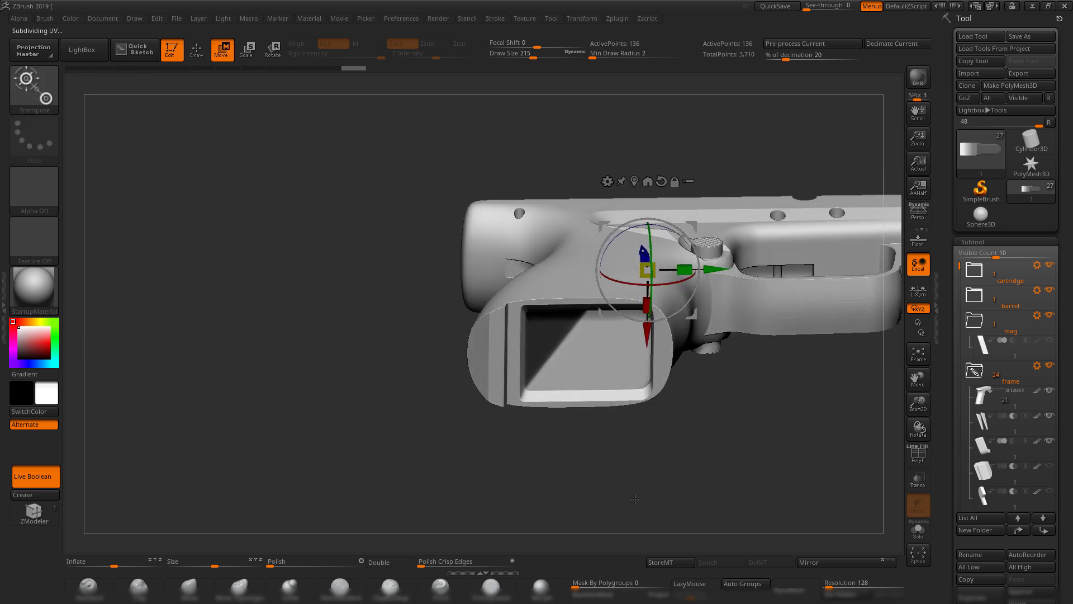
# - Select the pistol frame subtool and make the magazine subtool visible again
pyautogui.press('q')
pyautogui.moveTo(726, 494)
pyautogui.keyDown('alt'); pyautogui.mouseDown()
pyautogui.moveTo(665, 441)
pyautogui.moveTo(653, 488)
pyautogui.mouseUp(); pyautogui.keyUp('alt')
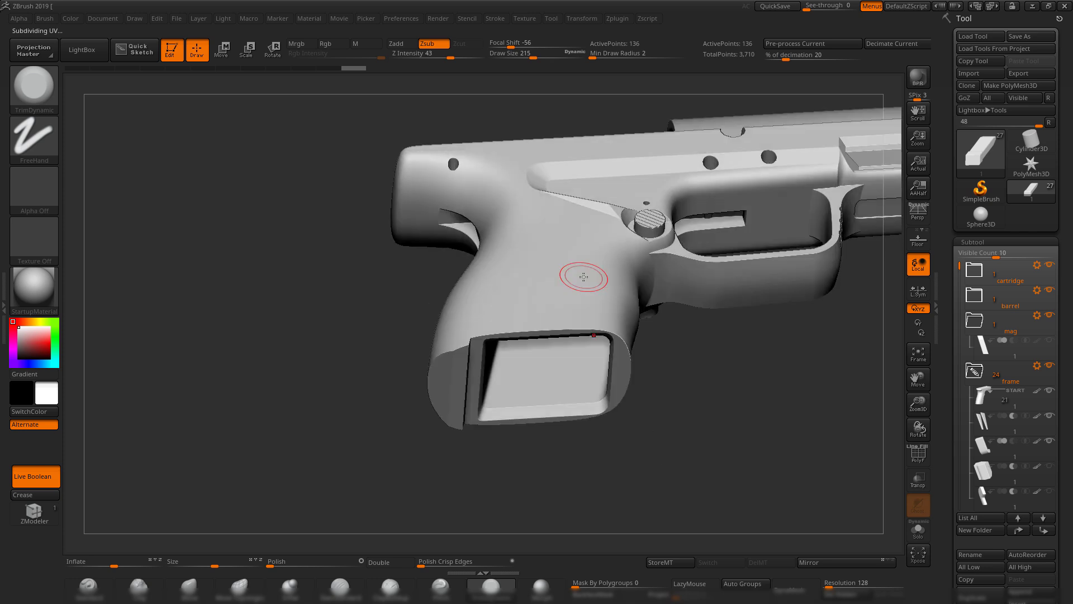
pyautogui.keyDown('alt'); pyautogui.click(599, 314); pyautogui.keyUp('alt')
pyautogui.moveTo(700, 407)
pyautogui.keyDown('alt'); pyautogui.mouseDown()
pyautogui.moveTo(701, 437)
pyautogui.moveTo(692, 410)
pyautogui.moveTo(680, 453)
pyautogui.moveTo(720, 421)
pyautogui.mouseUp(); pyautogui.keyUp('alt')
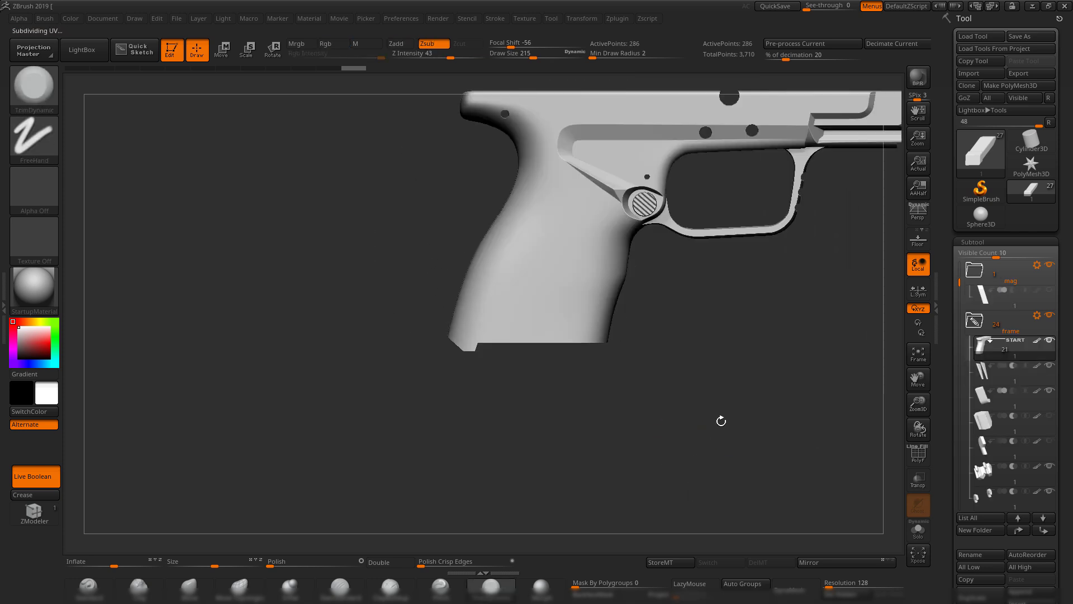
pyautogui.keyDown('alt'); pyautogui.moveTo(707, 384); pyautogui.dragTo(617, 461); pyautogui.keyUp('alt')
pyautogui.click(1051, 293)
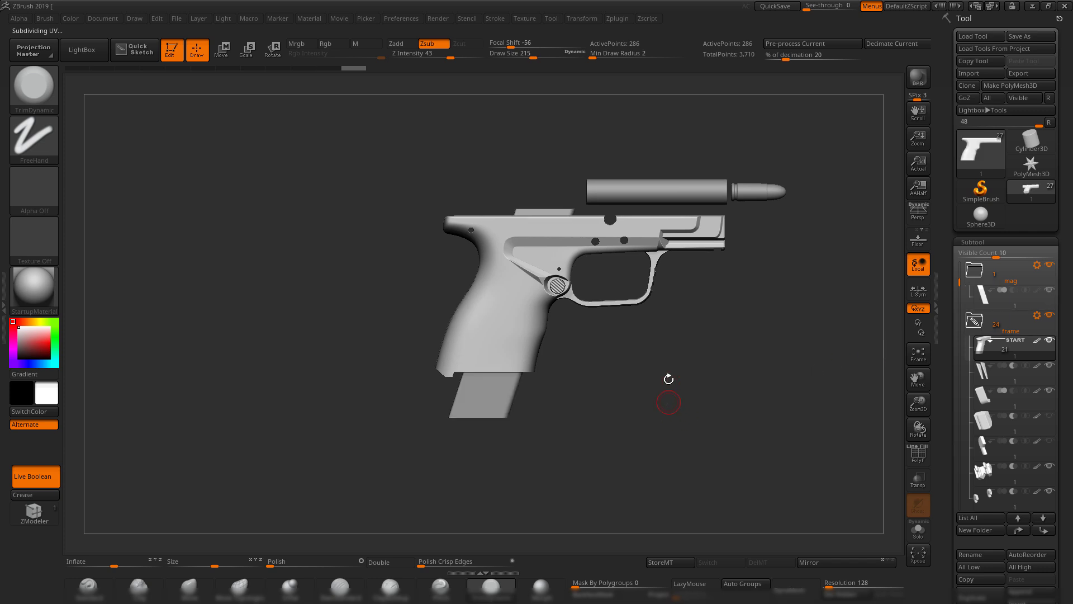
# - Select the magazine subtool and export it as 1.OBJ into the exp folder, overwriting the existing file
pyautogui.moveTo(669, 378); pyautogui.dragTo(520, 246)
pyautogui.keyDown('alt'); pyautogui.moveTo(519, 245); pyautogui.dragTo(606, 385); pyautogui.keyUp('alt')
pyautogui.moveTo(606, 386); pyautogui.dragTo(618, 395)
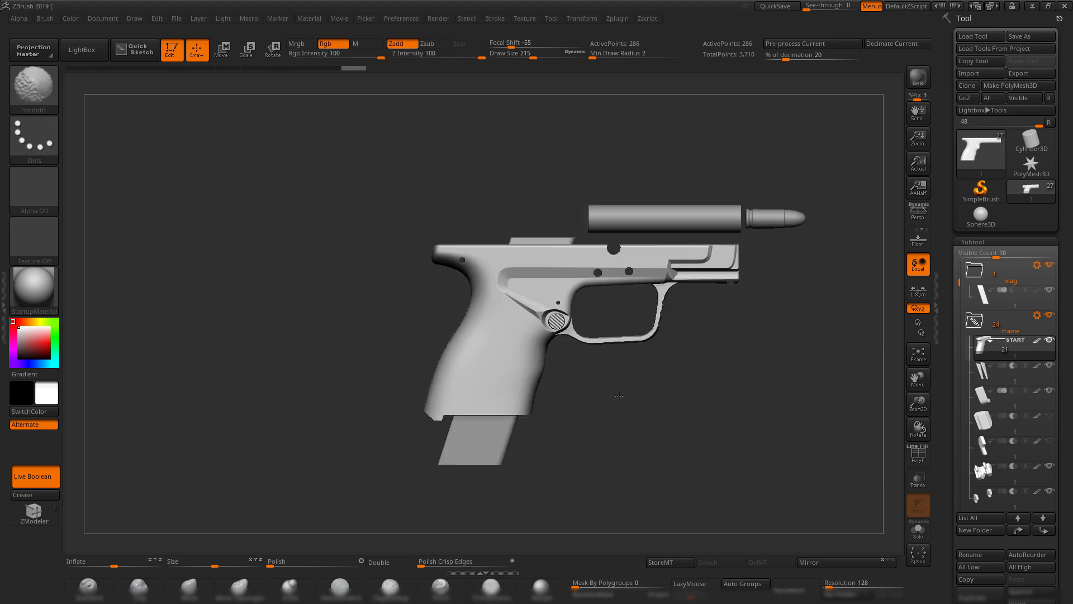
pyautogui.hotkey('shift', 'f')
pyautogui.hotkey('shift', 'f')
pyautogui.keyDown('alt'); pyautogui.click(483, 445); pyautogui.keyUp('alt')
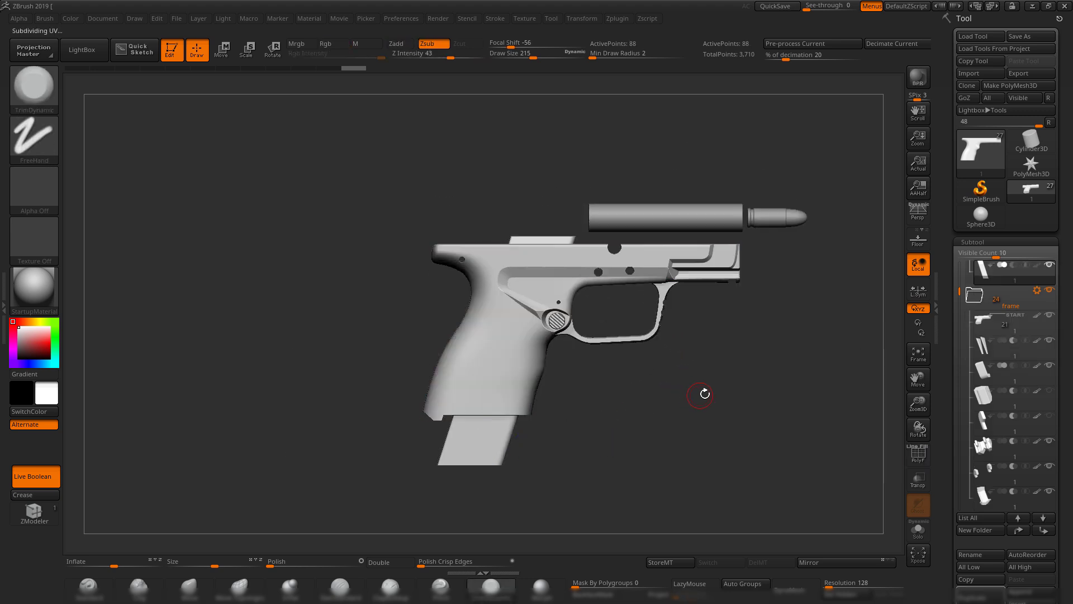
pyautogui.moveTo(704, 393); pyautogui.dragTo(712, 377)
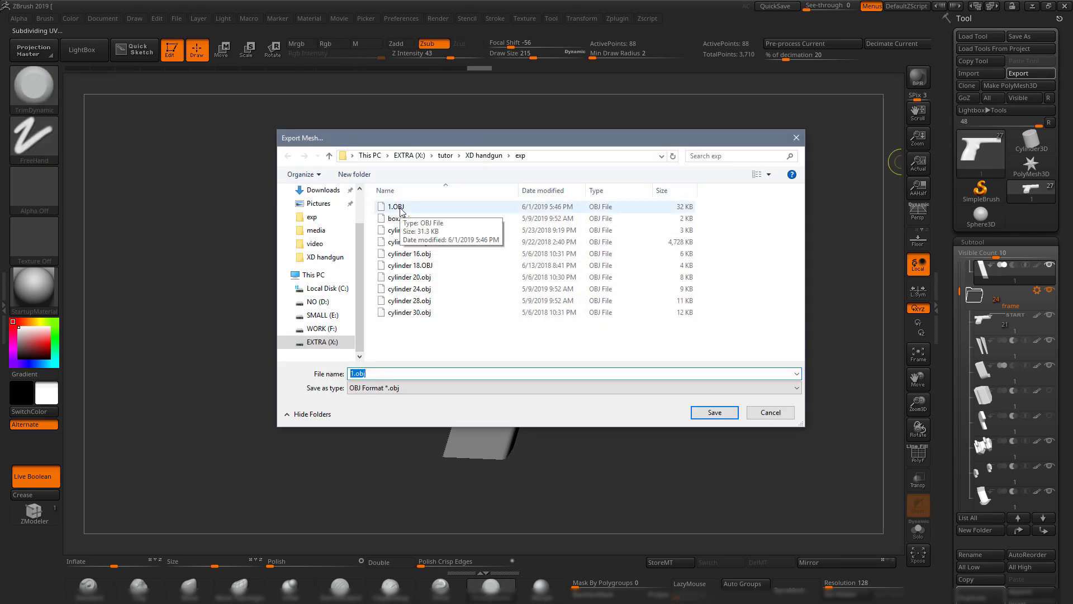
pyautogui.doubleClick(400, 211)
pyautogui.click(561, 301)
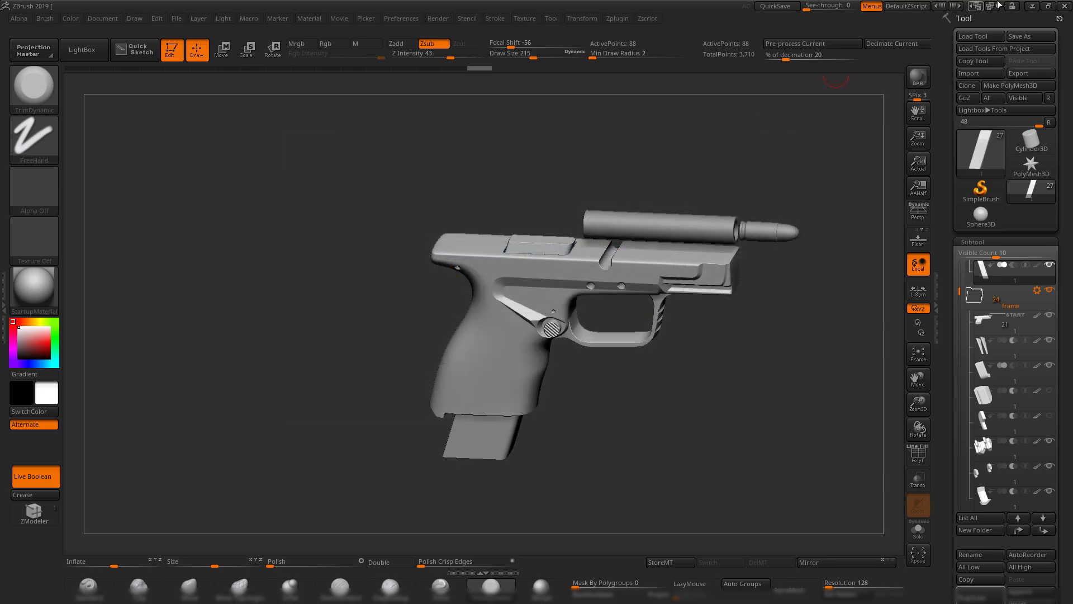
# - Switch to Maya and import the magazine mesh 1.OBJ from the exp folder
pyautogui.click(1030, 5)
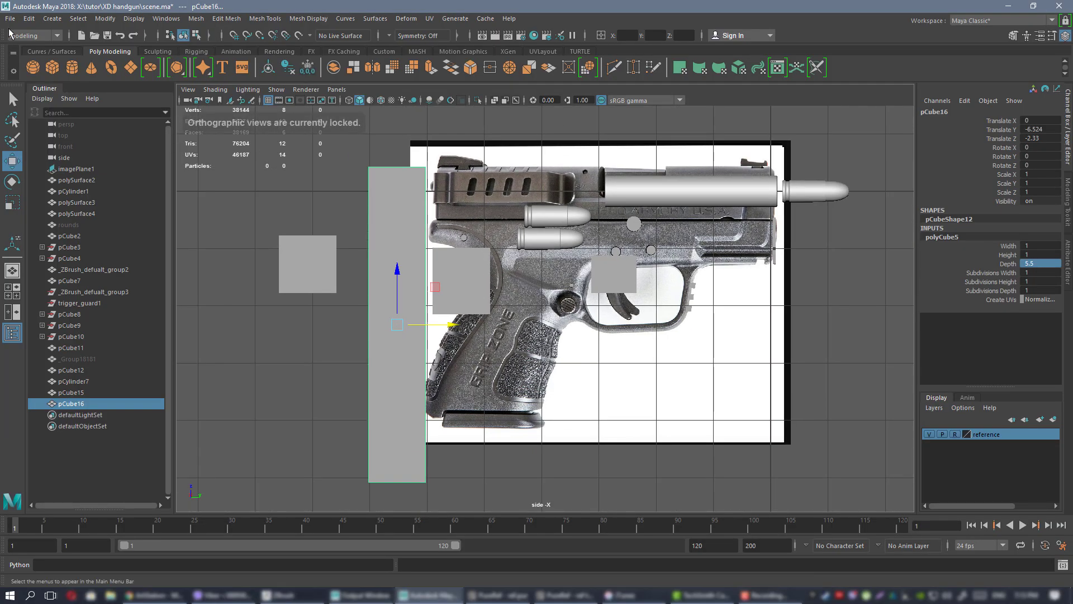
pyautogui.click(11, 18)
pyautogui.click(34, 143)
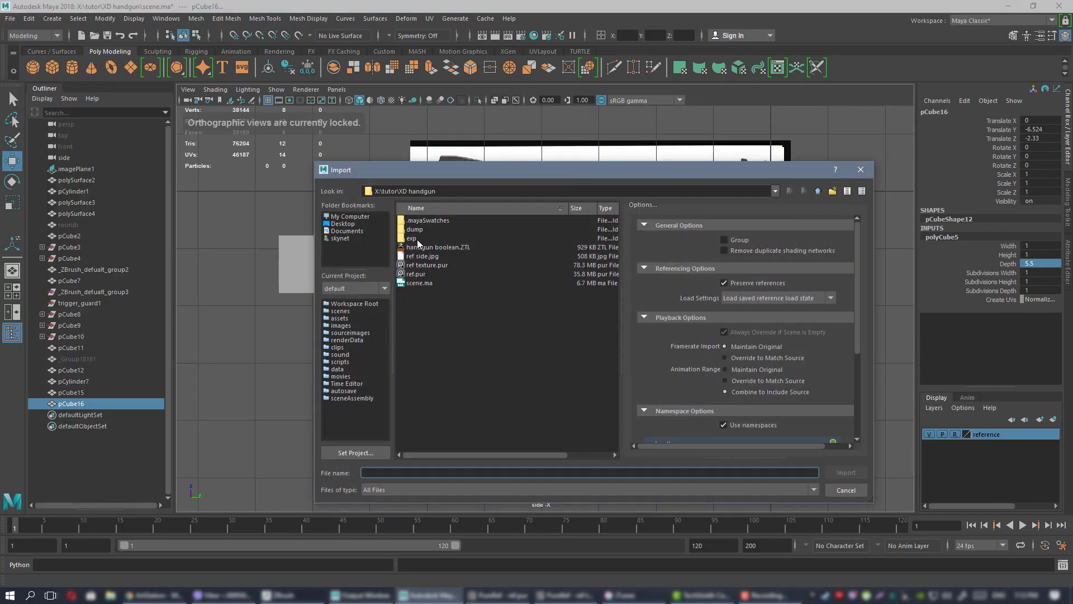
pyautogui.doubleClick(414, 229)
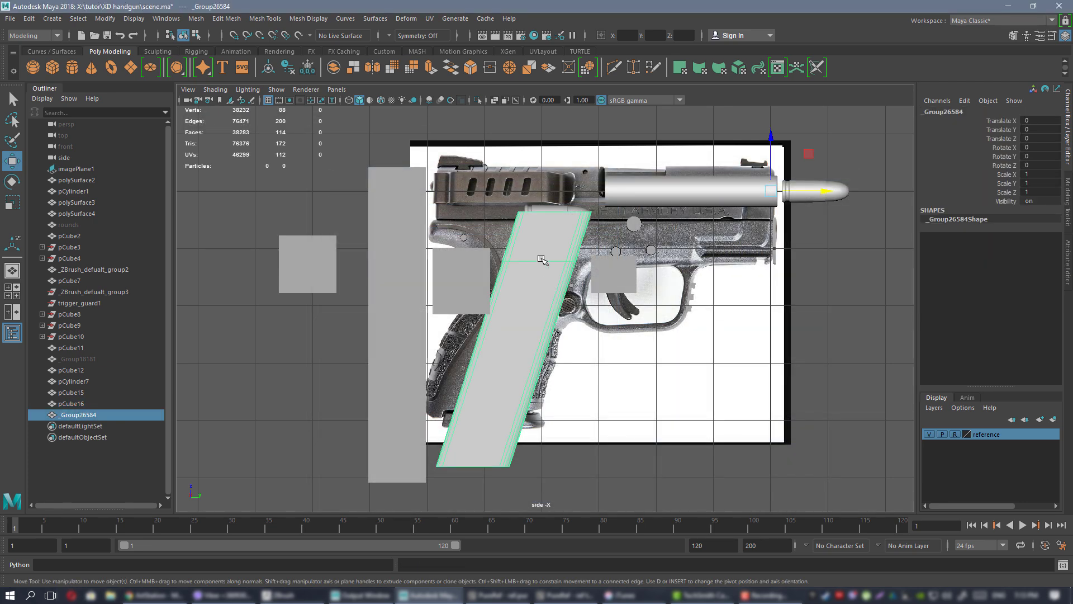
# - Compare the imported magazine's lower end with the base of the measuring cube and the grip in the reference photo
pyautogui.keyDown('alt'); pyautogui.moveTo(553, 300); pyautogui.dragTo(589, 154, button='middle'); pyautogui.keyUp('alt')
pyautogui.scroll(3, 427, 333)
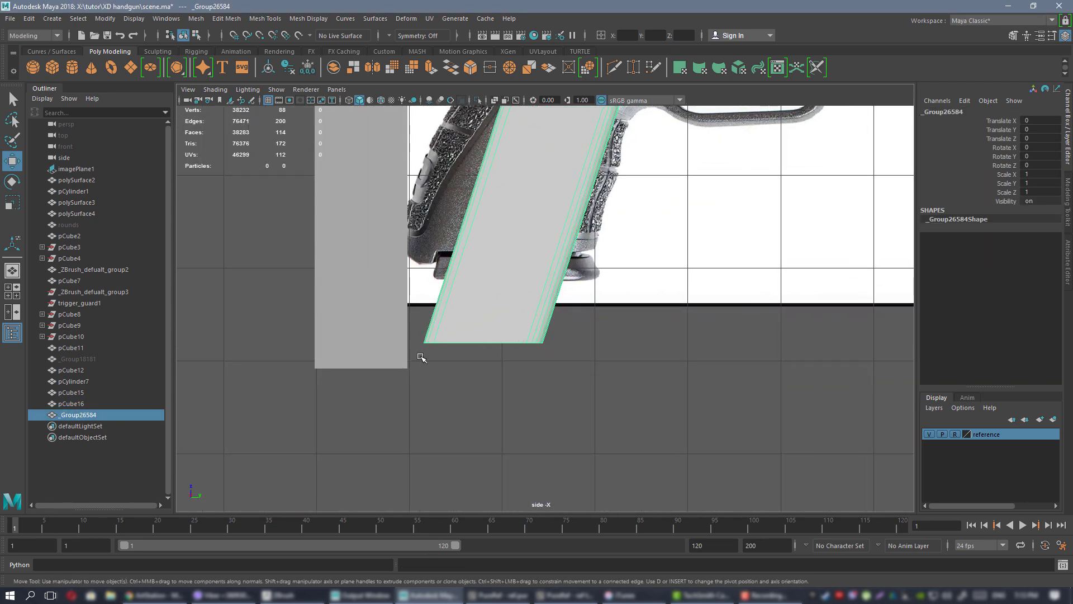
pyautogui.keyDown('alt'); pyautogui.moveTo(422, 358); pyautogui.dragTo(465, 394, button='middle'); pyautogui.keyUp('alt')
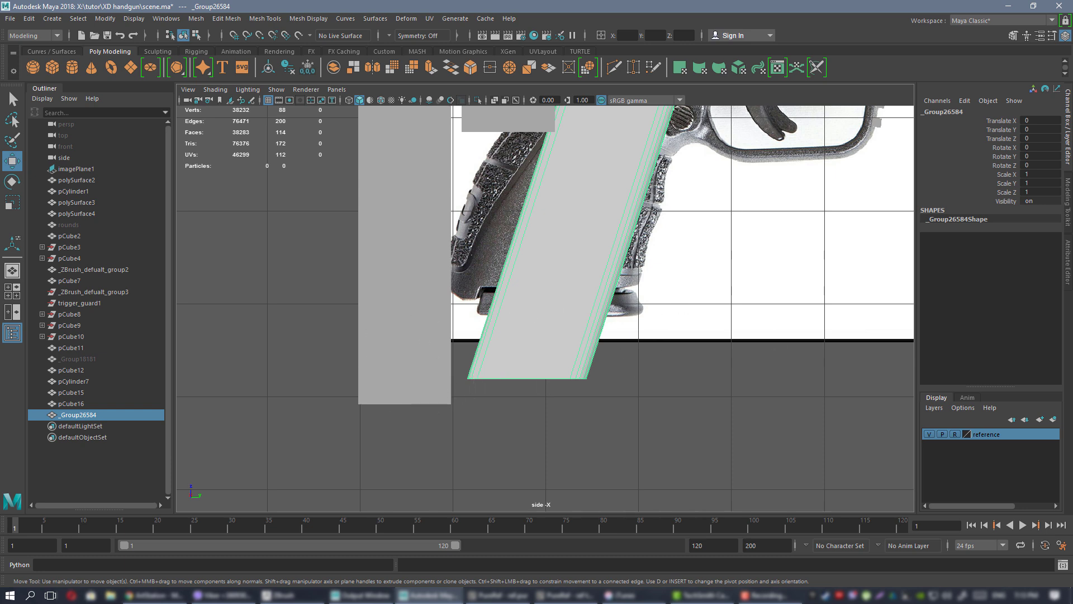
pyautogui.hotkey('alt', 'Tab')
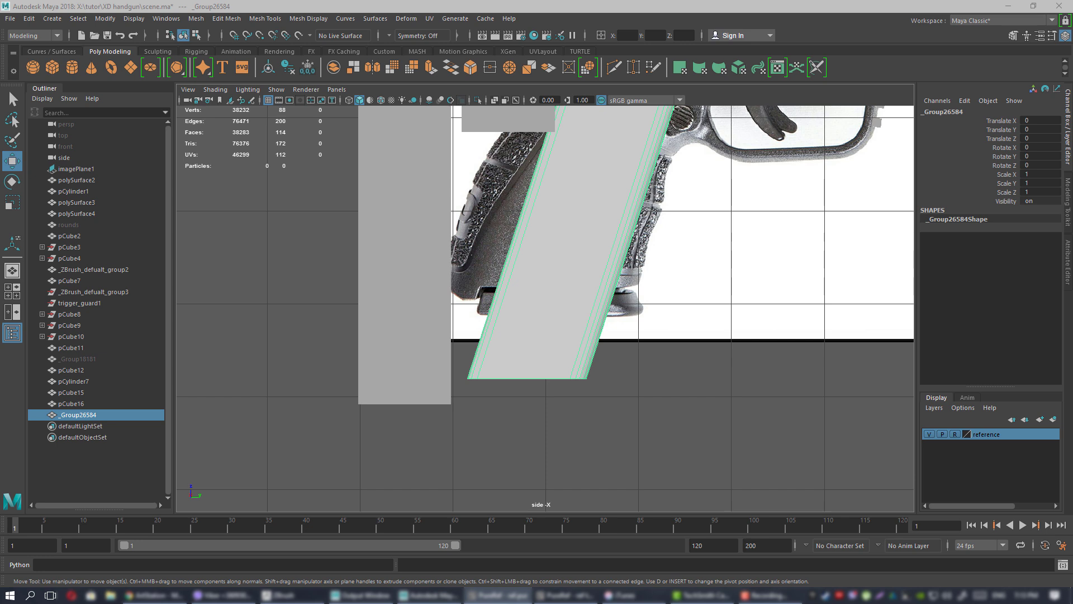
pyautogui.keyDown('alt'); pyautogui.moveTo(585, 334); pyautogui.dragTo(493, 472, button='middle'); pyautogui.keyUp('alt')
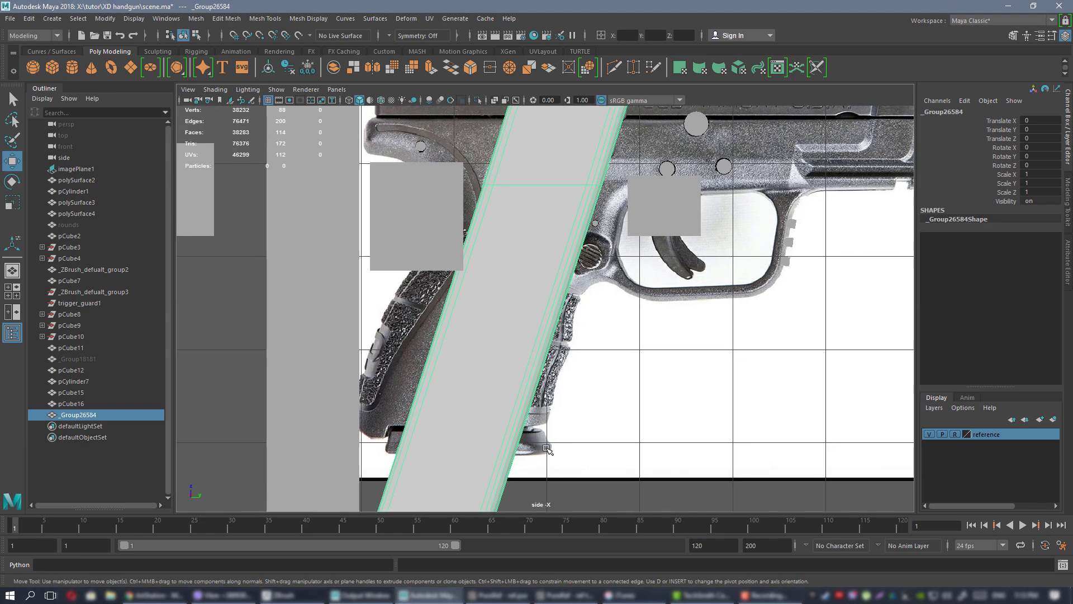
pyautogui.scroll(1, 547, 447)
pyautogui.keyDown('alt'); pyautogui.moveTo(590, 126); pyautogui.dragTo(528, 319, button='middle'); pyautogui.keyUp('alt')
pyautogui.keyDown('alt'); pyautogui.moveTo(540, 279); pyautogui.dragTo(571, 166, button='middle'); pyautogui.keyUp('alt')
pyautogui.keyDown('alt'); pyautogui.moveTo(447, 478); pyautogui.dragTo(555, 237, button='middle'); pyautogui.keyUp('alt')
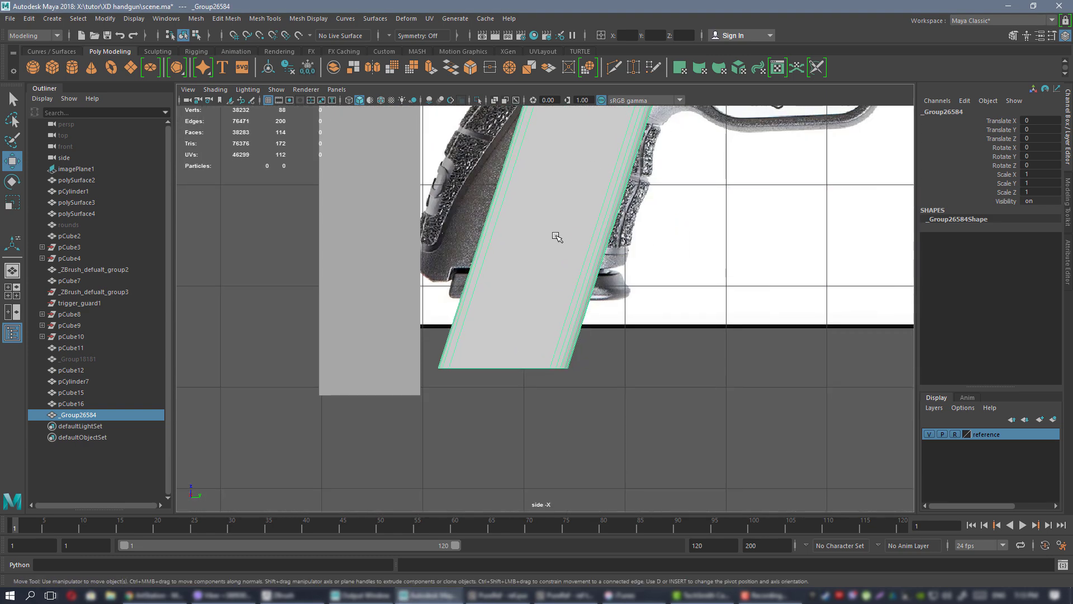
# - Select all the vertices along the magazine's bottom end in the side view
pyautogui.keyDown('alt'); pyautogui.moveTo(520, 246); pyautogui.dragTo(515, 291, button='right'); pyautogui.keyUp('alt')
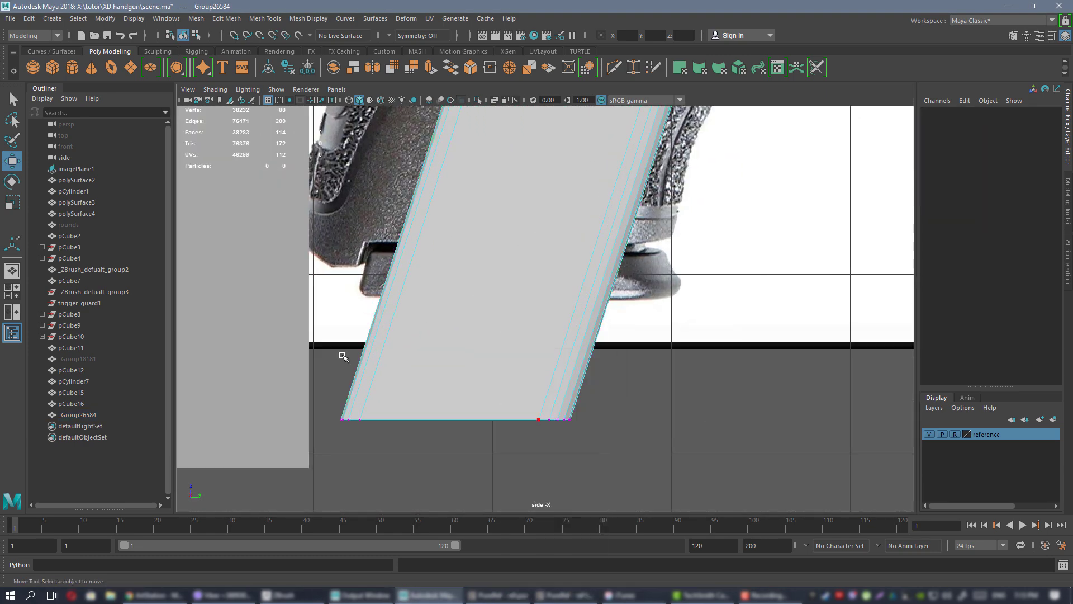
pyautogui.moveTo(343, 354); pyautogui.dragTo(599, 412)
pyautogui.keyDown('alt'); pyautogui.moveTo(599, 412); pyautogui.dragTo(628, 287, button='middle'); pyautogui.keyUp('alt')
pyautogui.scroll(1, 627, 287)
pyautogui.scroll(1, 519, 299)
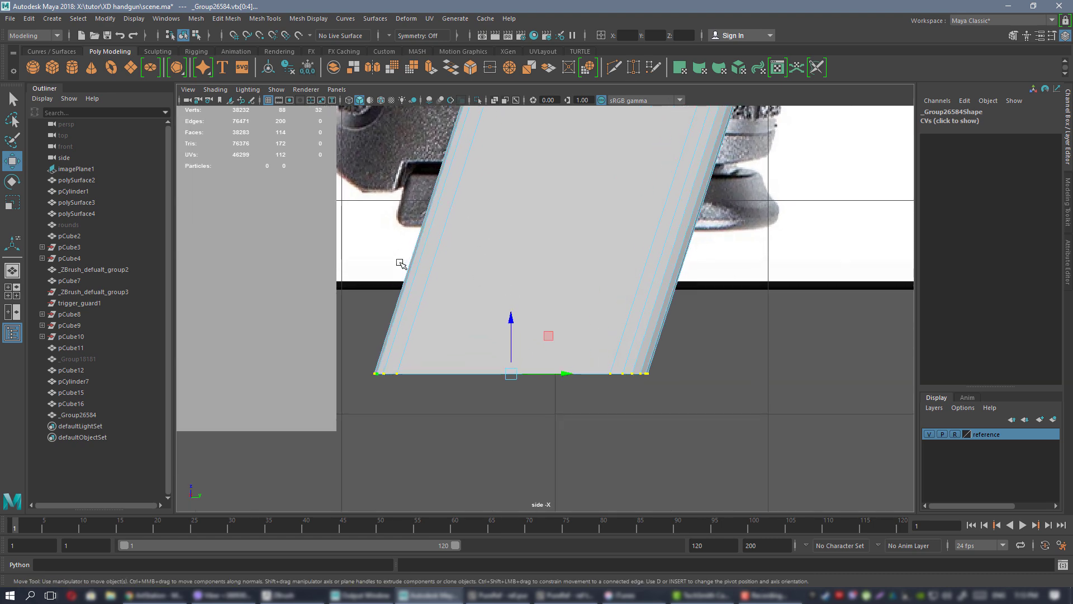
# - Align the pivot of the selected bottom vertices to the magazine's slanted rear edge, and return to the side view
pyautogui.press('space')
pyautogui.press('space')
pyautogui.keyDown('alt'); pyautogui.moveTo(427, 318); pyautogui.dragTo(493, 324); pyautogui.keyUp('alt')
pyautogui.keyDown('alt'); pyautogui.moveTo(492, 324); pyautogui.dragTo(598, 172, button='middle'); pyautogui.keyUp('alt')
pyautogui.keyDown('alt'); pyautogui.moveTo(598, 172); pyautogui.dragTo(894, 119, button='right'); pyautogui.keyUp('alt')
pyautogui.keyDown('alt'); pyautogui.moveTo(609, 175); pyautogui.dragTo(546, 343, button='middle'); pyautogui.keyUp('alt')
pyautogui.keyDown('alt'); pyautogui.moveTo(546, 342); pyautogui.dragTo(623, 370, button='right'); pyautogui.keyUp('alt')
pyautogui.press('d')
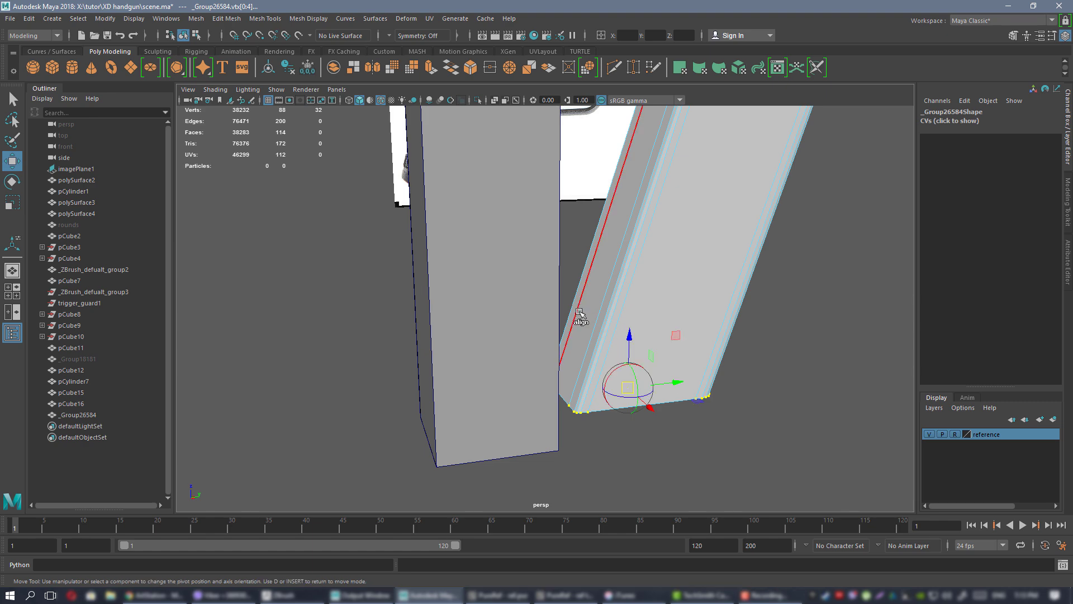
pyautogui.click(586, 323)
pyautogui.press('space')
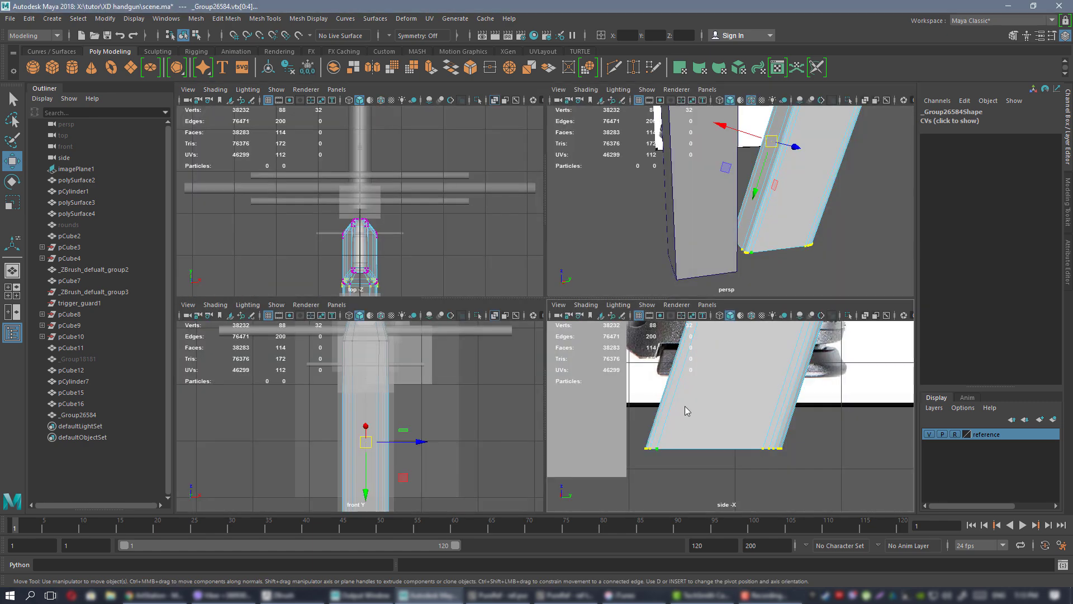
pyautogui.press('space')
# - Try to slide the magazine's bottom vertices along its slant down to the measuring cube's base, and undo the move
pyautogui.keyDown('alt'); pyautogui.moveTo(532, 361); pyautogui.dragTo(575, 326, button='right'); pyautogui.keyUp('alt')
pyautogui.keyDown('alt'); pyautogui.moveTo(575, 325); pyautogui.dragTo(597, 433, button='middle'); pyautogui.keyUp('alt')
pyautogui.keyDown('alt'); pyautogui.moveTo(597, 432); pyautogui.dragTo(575, 333, button='right'); pyautogui.keyUp('alt')
pyautogui.keyDown('alt'); pyautogui.moveTo(575, 333); pyautogui.dragTo(547, 216, button='middle'); pyautogui.keyUp('alt')
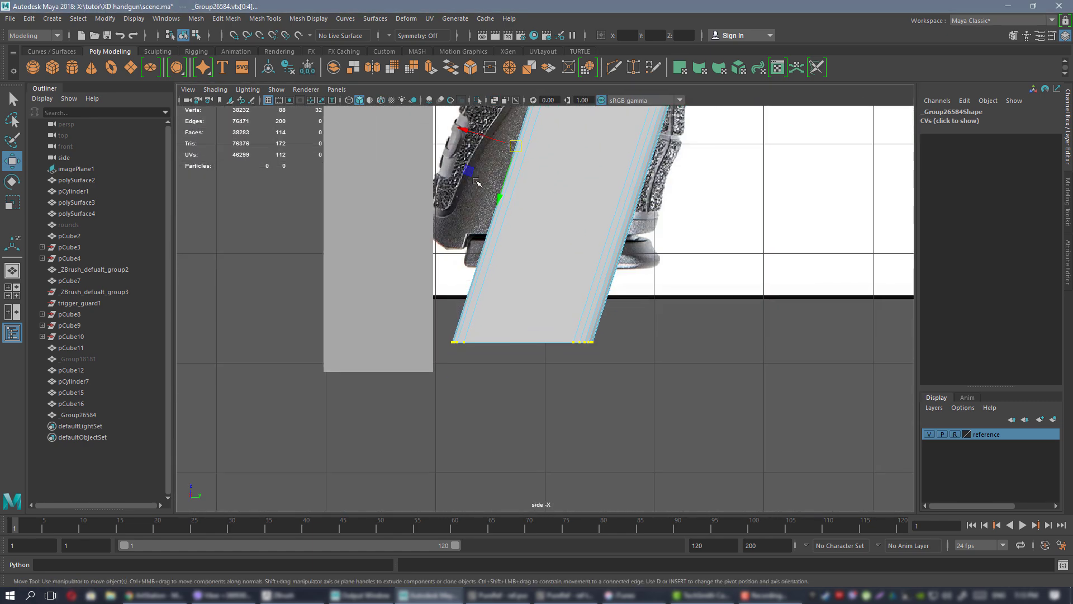
pyautogui.keyDown('alt'); pyautogui.moveTo(546, 215); pyautogui.dragTo(514, 266, button='right'); pyautogui.keyUp('alt')
pyautogui.keyDown('alt'); pyautogui.moveTo(514, 265); pyautogui.dragTo(513, 344, button='middle'); pyautogui.keyUp('alt')
pyautogui.keyDown('alt'); pyautogui.moveTo(498, 256); pyautogui.dragTo(510, 218, button='middle'); pyautogui.keyUp('alt')
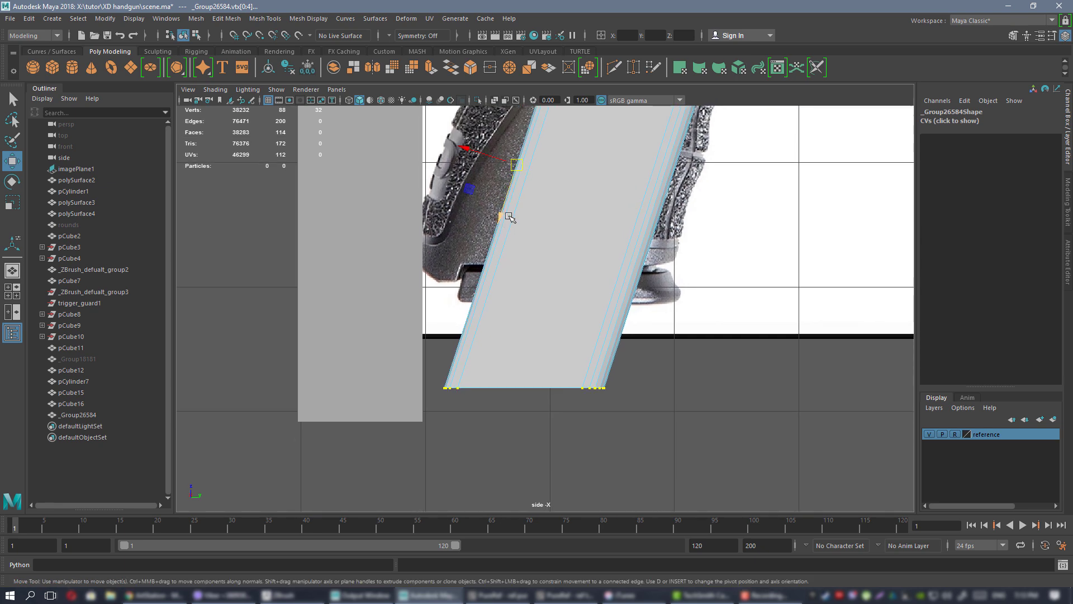
pyautogui.moveTo(503, 208); pyautogui.dragTo(502, 234)
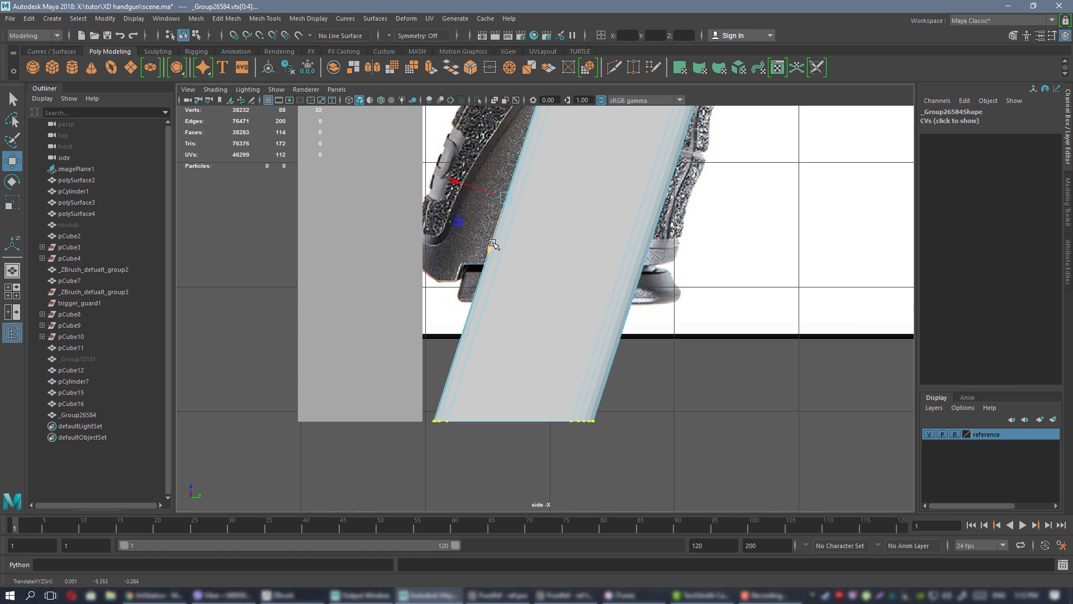
pyautogui.hotkey('ctrl', 'z')
# - Switch to the PureRef board and examine the grip photo showing the XD-9/40 magazine sleeve and base plate
pyautogui.keyDown('alt'); pyautogui.moveTo(517, 240); pyautogui.dragTo(509, 285, button='middle'); pyautogui.keyUp('alt')
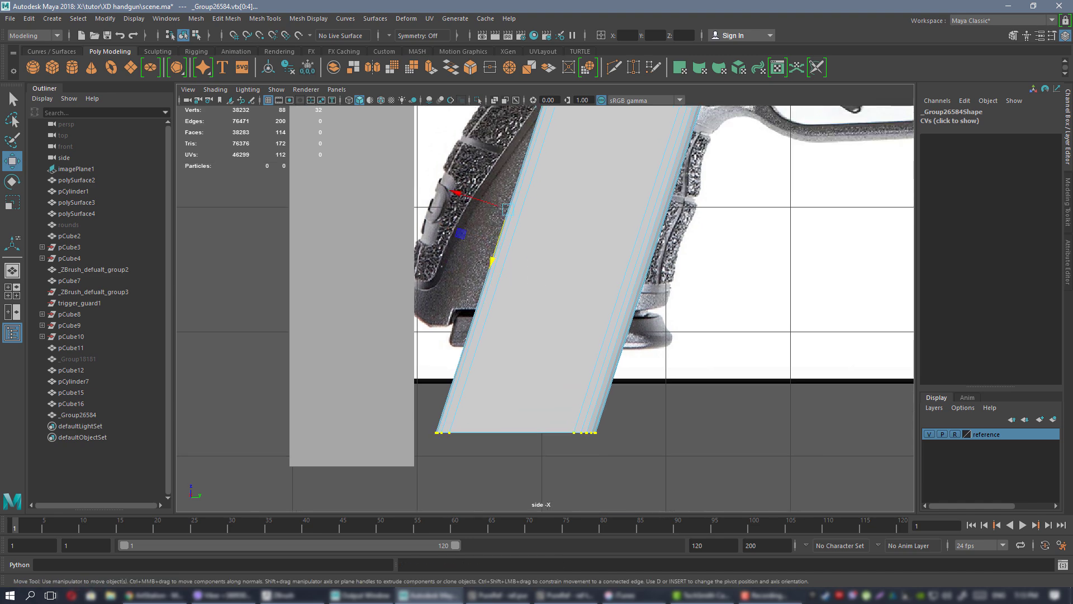
pyautogui.moveTo(1072, 258); pyautogui.dragTo(400, 283, button='right')
pyautogui.scroll(-4, 727, 295)
pyautogui.scroll(6, 681, 329)
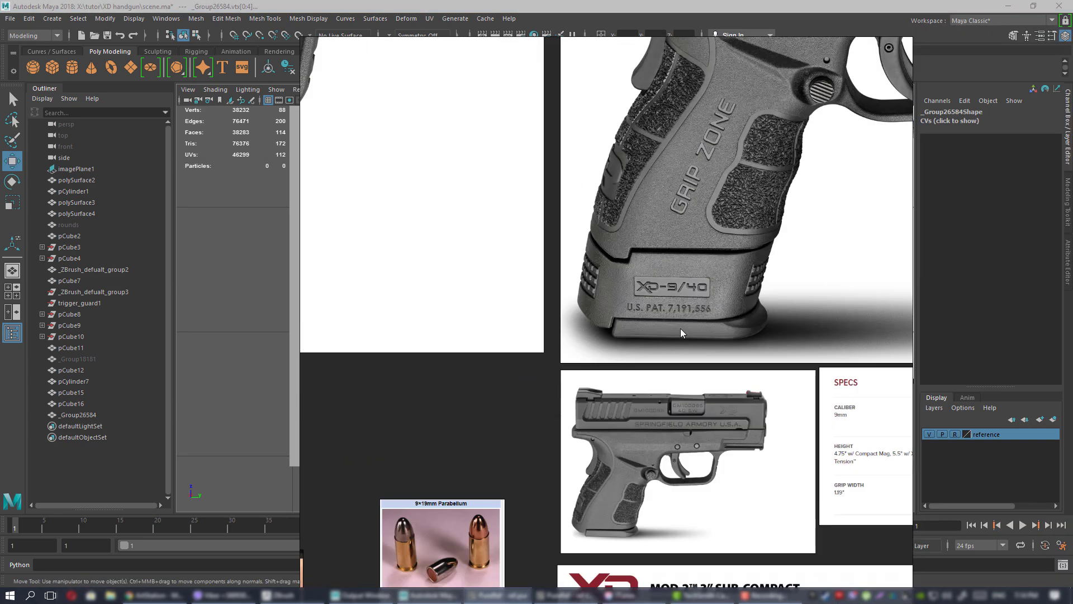
# - Examine the XD-9/40 sleeve and base plate against the neighbouring pistol photos, and return to Maya
pyautogui.moveTo(770, 264); pyautogui.dragTo(715, 293, button='middle')
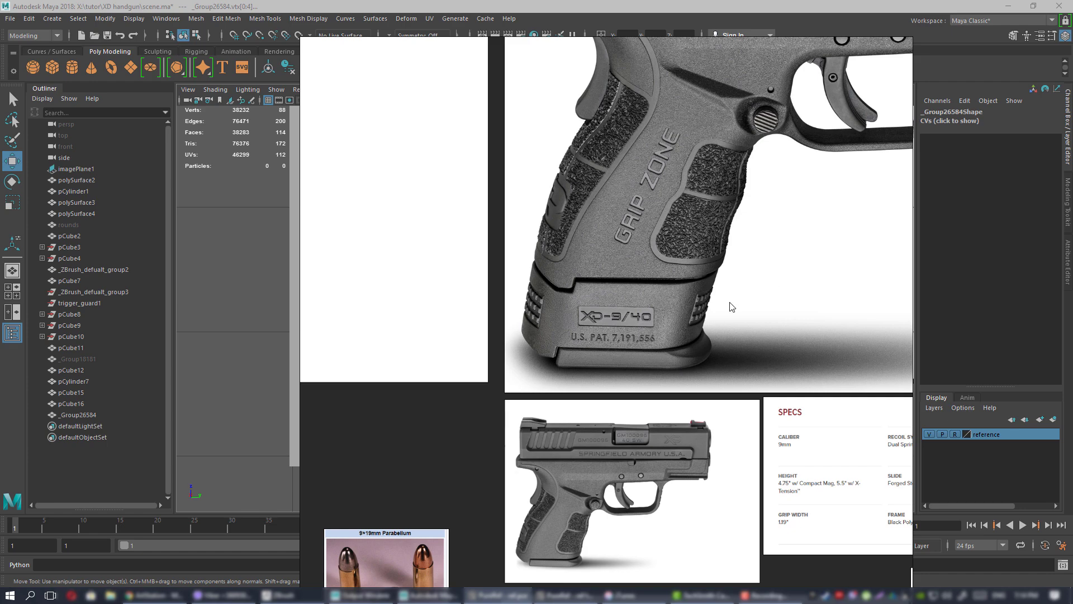
pyautogui.scroll(-1, 729, 301)
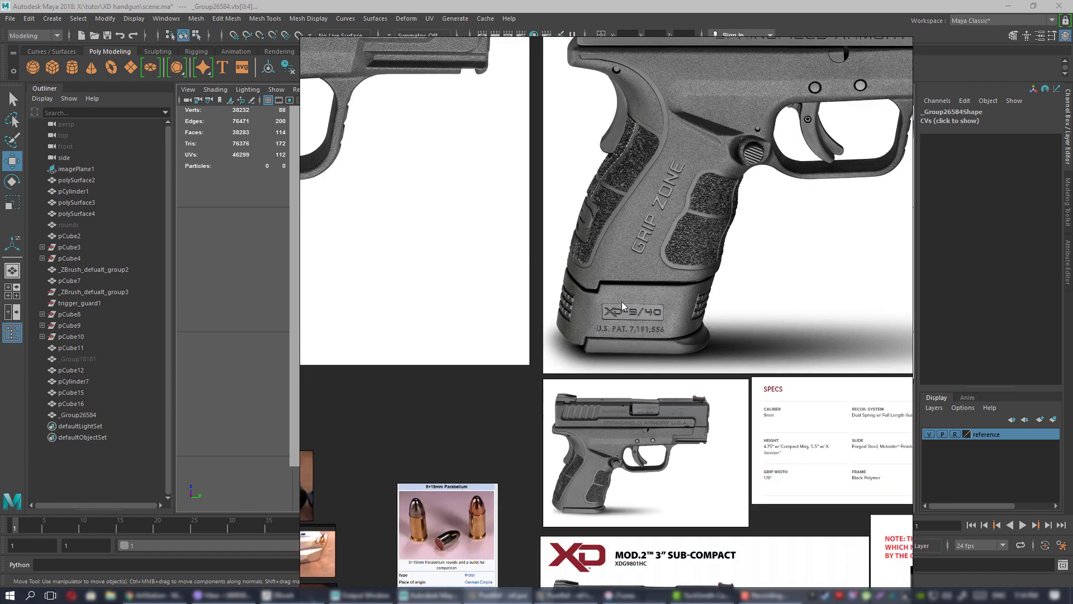
pyautogui.moveTo(622, 302); pyautogui.dragTo(1072, 251, button='middle')
pyautogui.moveTo(709, 270); pyautogui.dragTo(557, 328, button='middle')
pyautogui.scroll(1, 558, 328)
pyautogui.click(498, 595)
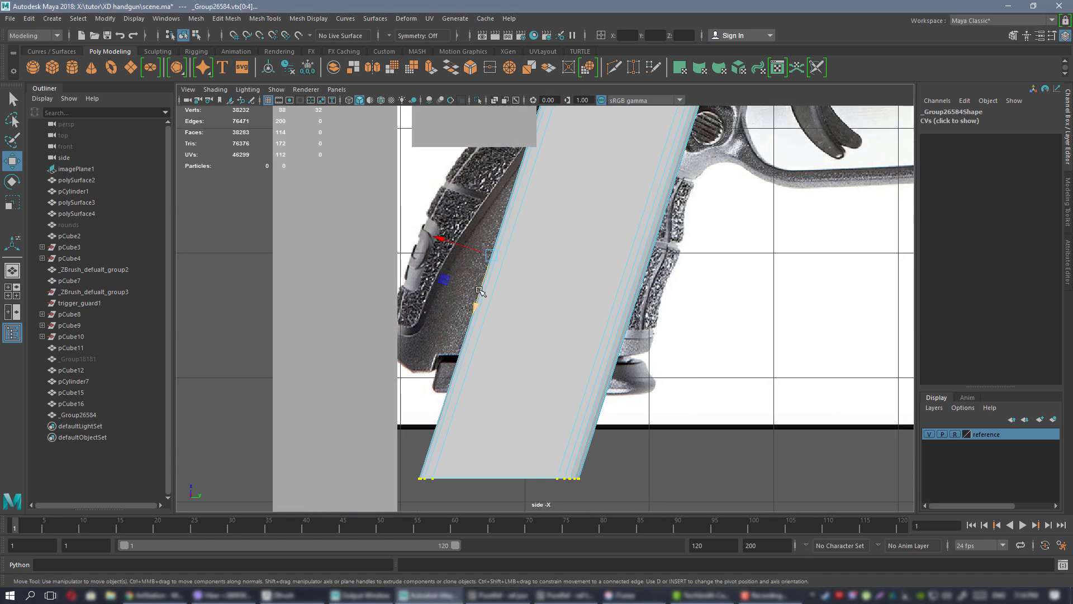
# - Slide the magazine's bottom vertices slightly up along its slant in the side view and return to object mode
pyautogui.moveTo(479, 290); pyautogui.dragTo(482, 280)
pyautogui.moveTo(579, 272); pyautogui.dragTo(629, 254, button='right')
pyautogui.keyDown('alt'); pyautogui.moveTo(623, 257); pyautogui.dragTo(561, 290, button='right'); pyautogui.keyUp('alt')
pyautogui.keyDown('alt'); pyautogui.moveTo(561, 290); pyautogui.dragTo(505, 334, button='middle'); pyautogui.keyUp('alt')
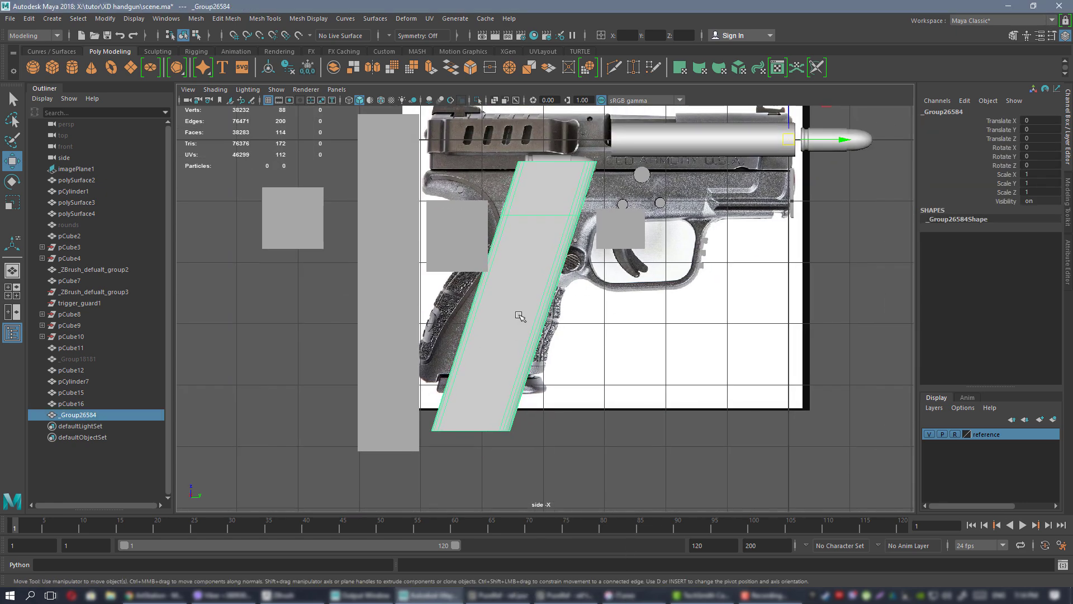
# - Delete the long thin pin cylinders beside the magazine in the perspective view
pyautogui.press('space')
pyautogui.press('space')
pyautogui.keyDown('alt'); pyautogui.moveTo(732, 242); pyautogui.dragTo(603, 206, button='right'); pyautogui.keyUp('alt')
pyautogui.keyDown('alt'); pyautogui.moveTo(603, 206); pyautogui.dragTo(538, 289); pyautogui.keyUp('alt')
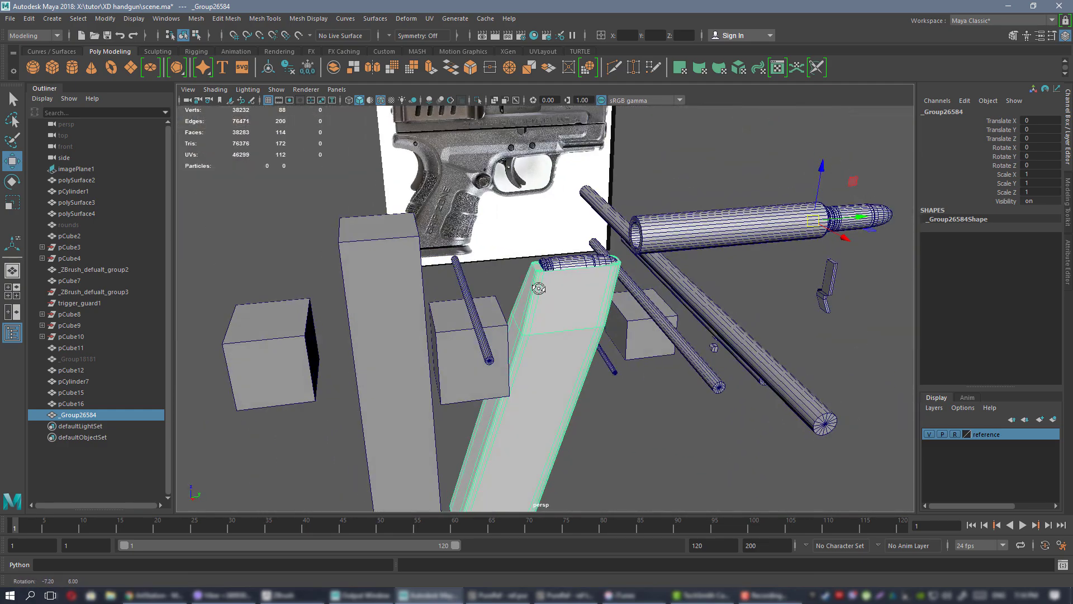
pyautogui.click(674, 306)
pyautogui.press('Delete')
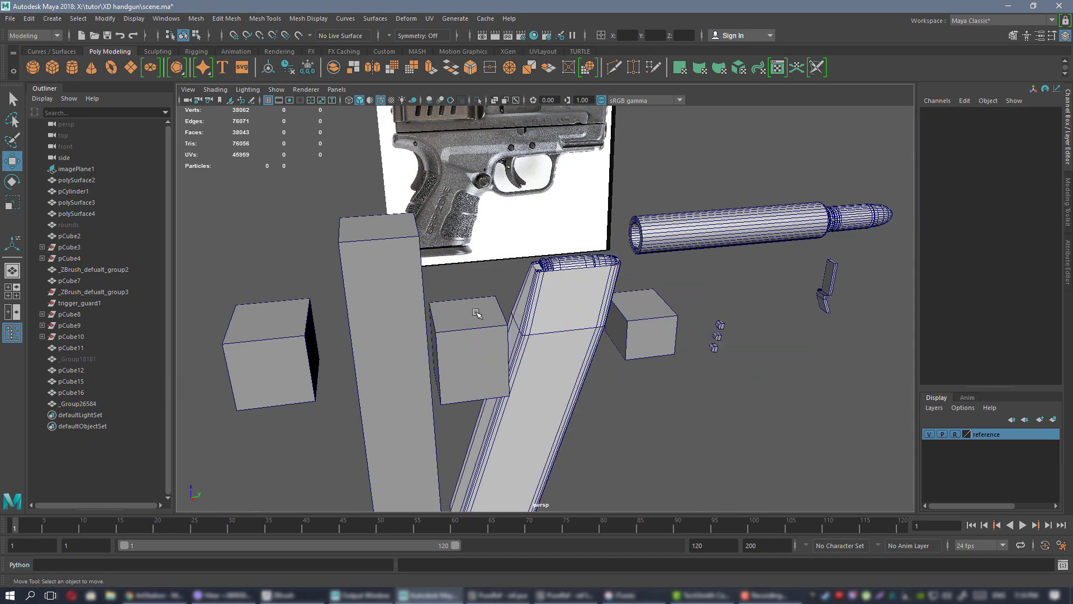
# - Select the magazine and inspect its proportions from several angles against the measuring cubes and cartridge
pyautogui.click(551, 386)
pyautogui.keyDown('alt'); pyautogui.moveTo(559, 408); pyautogui.dragTo(580, 307, button='middle'); pyautogui.keyUp('alt')
pyautogui.keyDown('alt'); pyautogui.moveTo(581, 307); pyautogui.dragTo(561, 279); pyautogui.keyUp('alt')
pyautogui.keyDown('alt'); pyautogui.moveTo(561, 279); pyautogui.dragTo(554, 302, button='right'); pyautogui.keyUp('alt')
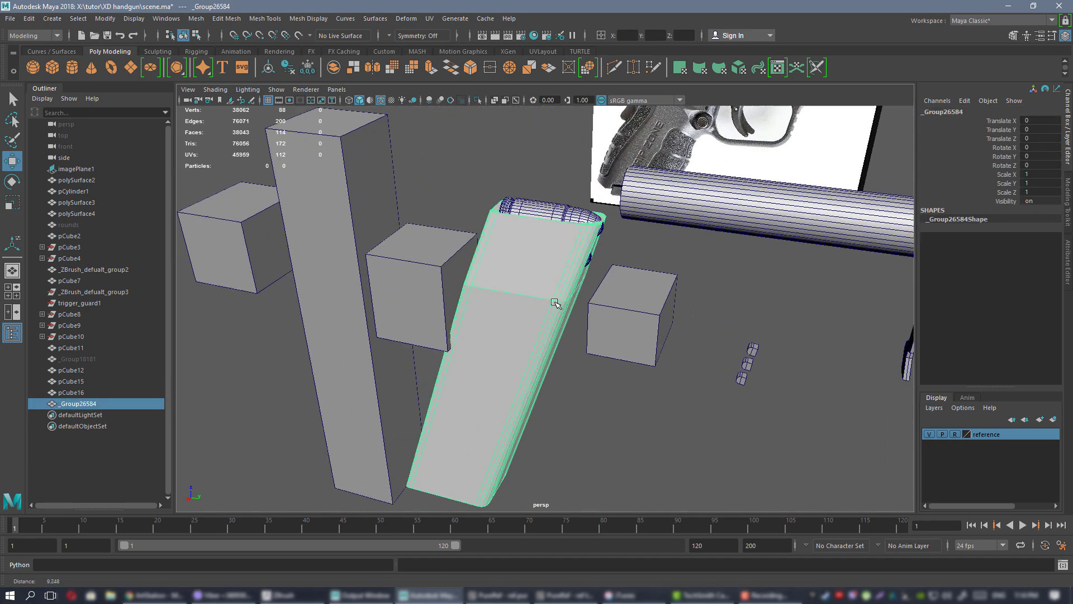
pyautogui.keyDown('alt'); pyautogui.moveTo(554, 302); pyautogui.dragTo(503, 275); pyautogui.keyUp('alt')
pyautogui.keyDown('alt'); pyautogui.moveTo(503, 280); pyautogui.dragTo(492, 298, button='right'); pyautogui.keyUp('alt')
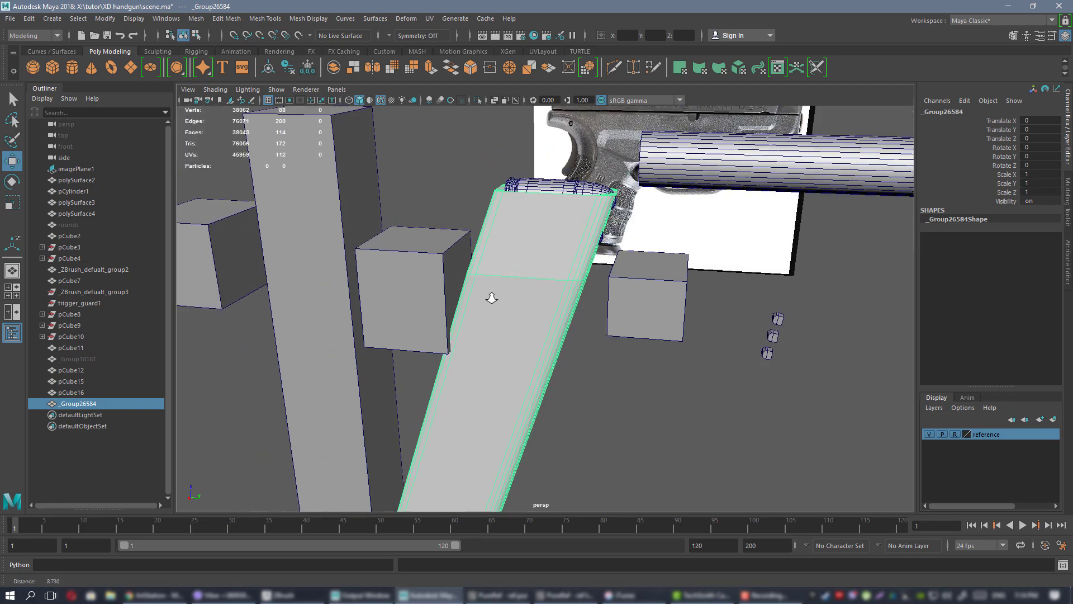
pyautogui.keyDown('alt'); pyautogui.moveTo(491, 297); pyautogui.dragTo(477, 296); pyautogui.keyUp('alt')
pyautogui.keyDown('alt'); pyautogui.moveTo(492, 281); pyautogui.dragTo(567, 323, button='right'); pyautogui.keyUp('alt')
pyautogui.keyDown('alt'); pyautogui.moveTo(568, 323); pyautogui.dragTo(592, 328); pyautogui.keyUp('alt')
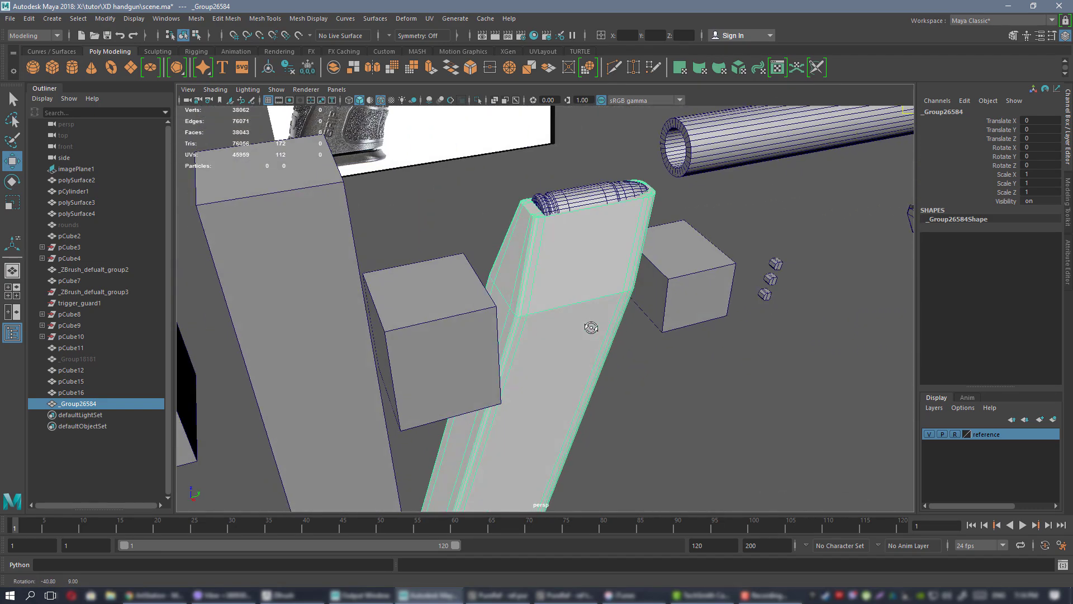
pyautogui.keyDown('alt'); pyautogui.moveTo(592, 328); pyautogui.dragTo(462, 304, button='right'); pyautogui.keyUp('alt')
pyautogui.keyDown('alt'); pyautogui.moveTo(462, 304); pyautogui.dragTo(457, 306); pyautogui.keyUp('alt')
# - Switch to the PureRef board and bring the magazine photos into close view
pyautogui.hotkey('alt', 'Tab')
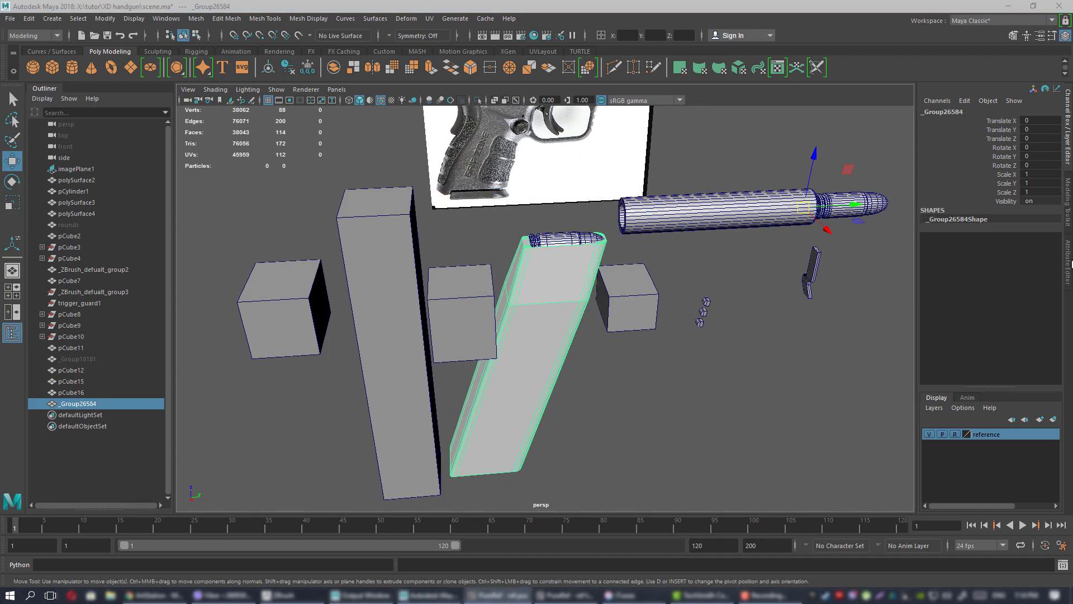
pyautogui.moveTo(1072, 279); pyautogui.dragTo(649, 278, button='right')
pyautogui.scroll(-7, 637, 286)
pyautogui.moveTo(622, 362); pyautogui.dragTo(649, 291, button='middle')
pyautogui.scroll(9, 648, 291)
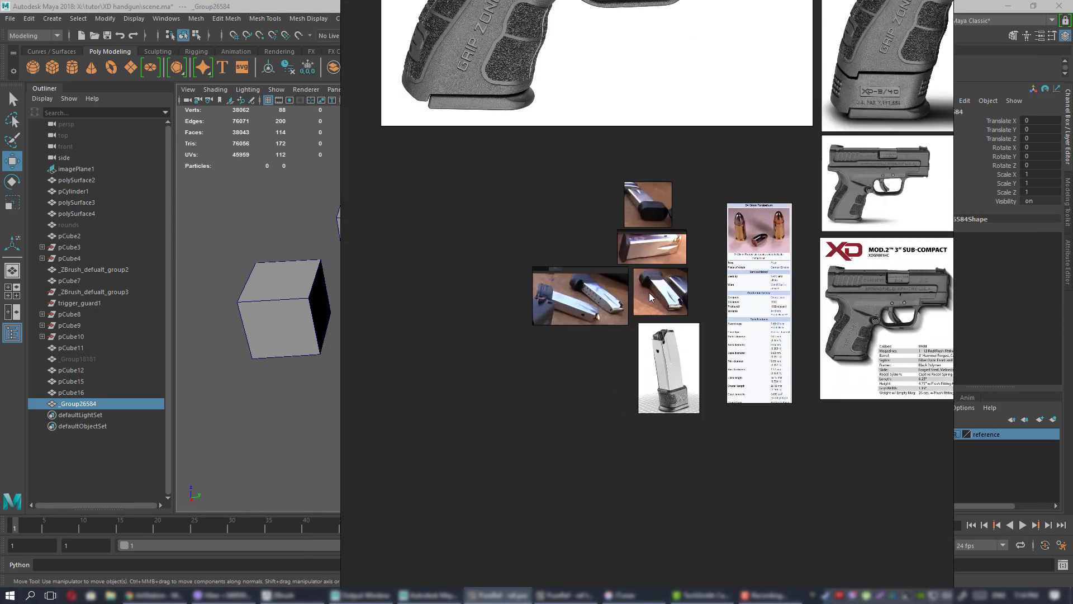
pyautogui.moveTo(626, 332); pyautogui.dragTo(657, 255, button='middle')
pyautogui.scroll(2, 657, 256)
pyautogui.moveTo(736, 149); pyautogui.dragTo(756, 226, button='middle')
pyautogui.scroll(2, 757, 226)
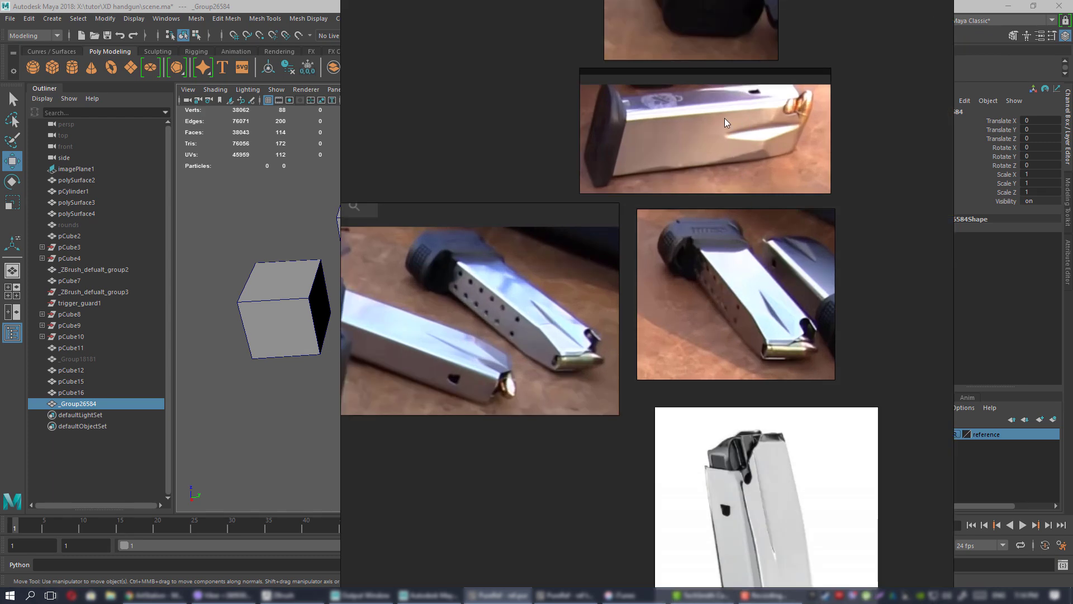
# - Examine the tapered recess on the magazine's side near its feed end in the photos, and move the board aside
pyautogui.moveTo(735, 133); pyautogui.dragTo(740, 257, button='middle')
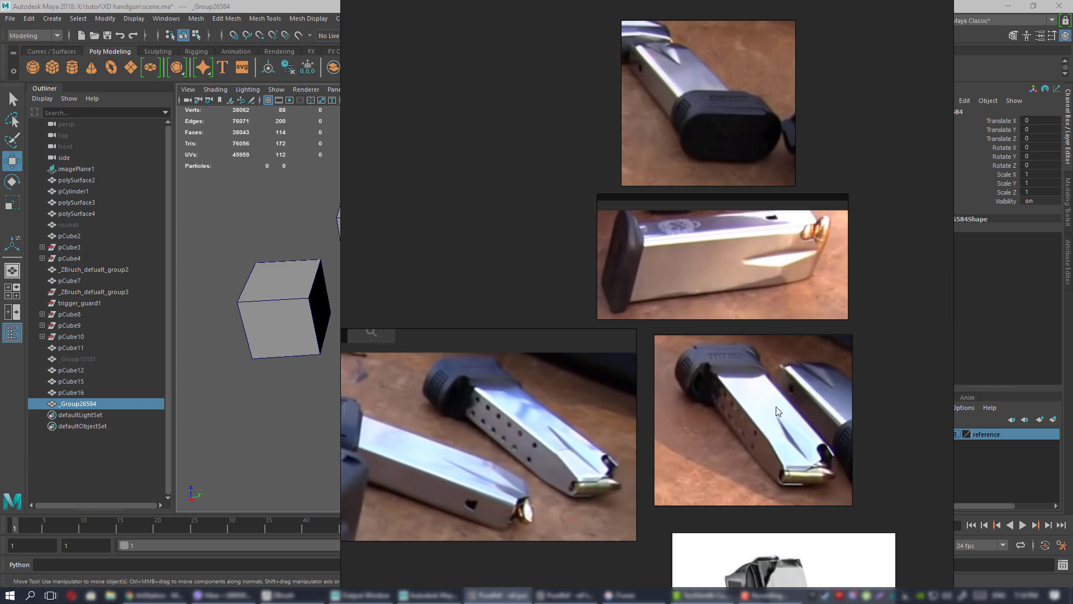
pyautogui.scroll(2, 804, 480)
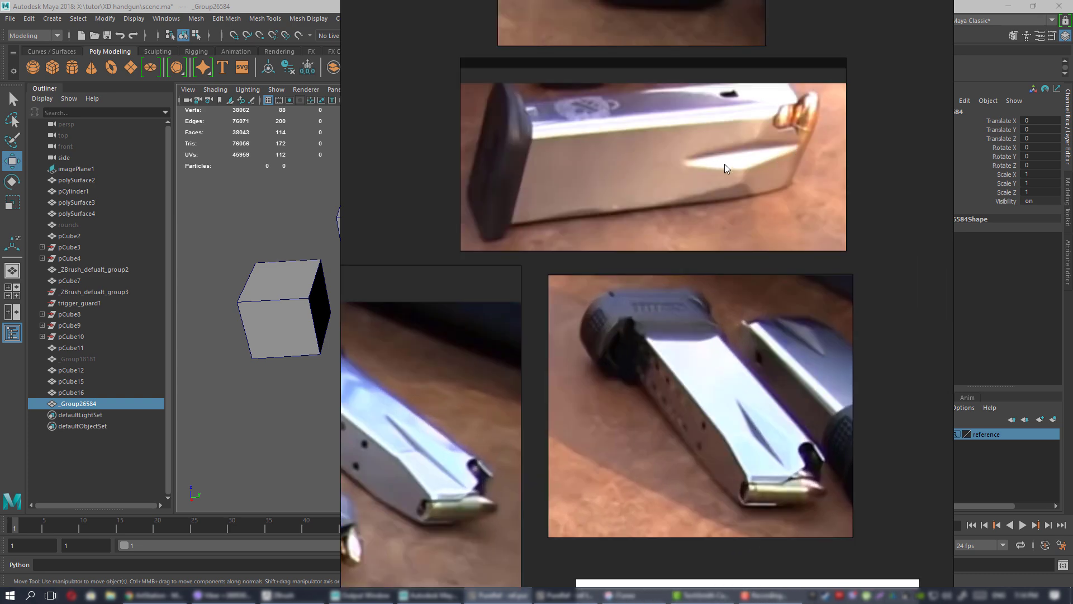
pyautogui.scroll(-1, 729, 160)
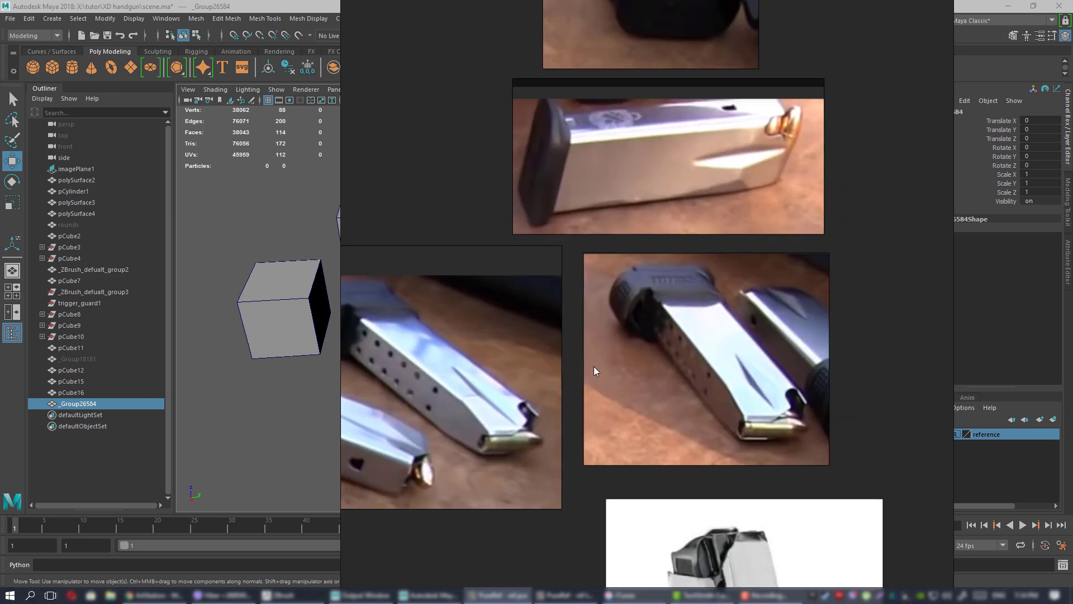
pyautogui.moveTo(593, 366); pyautogui.dragTo(787, 331, button='middle')
pyautogui.moveTo(618, 403); pyautogui.dragTo(453, 418, button='middle')
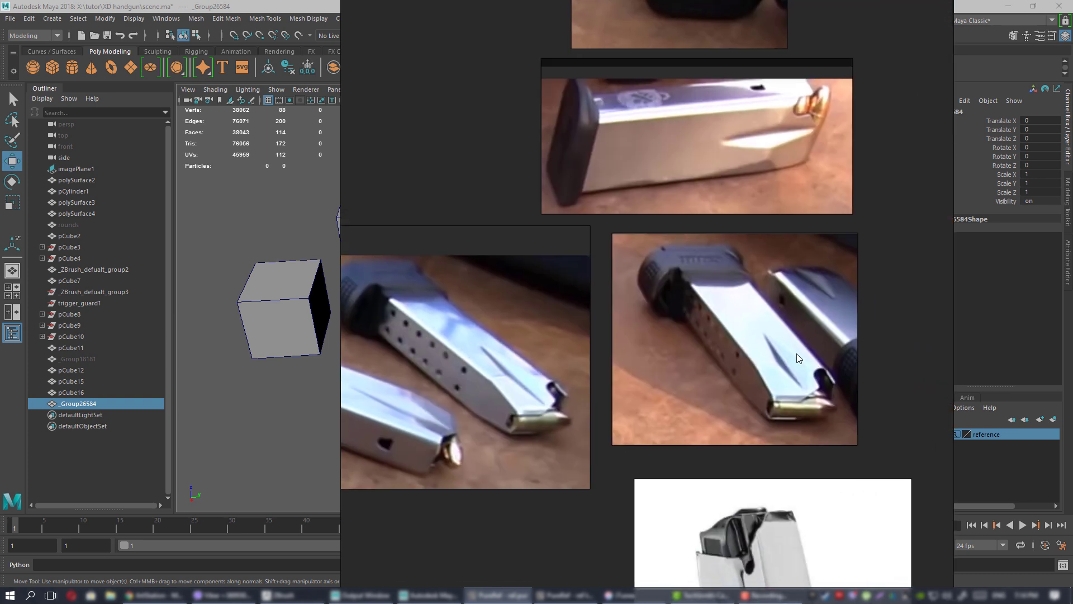
pyautogui.moveTo(761, 321); pyautogui.dragTo(775, 351, button='middle')
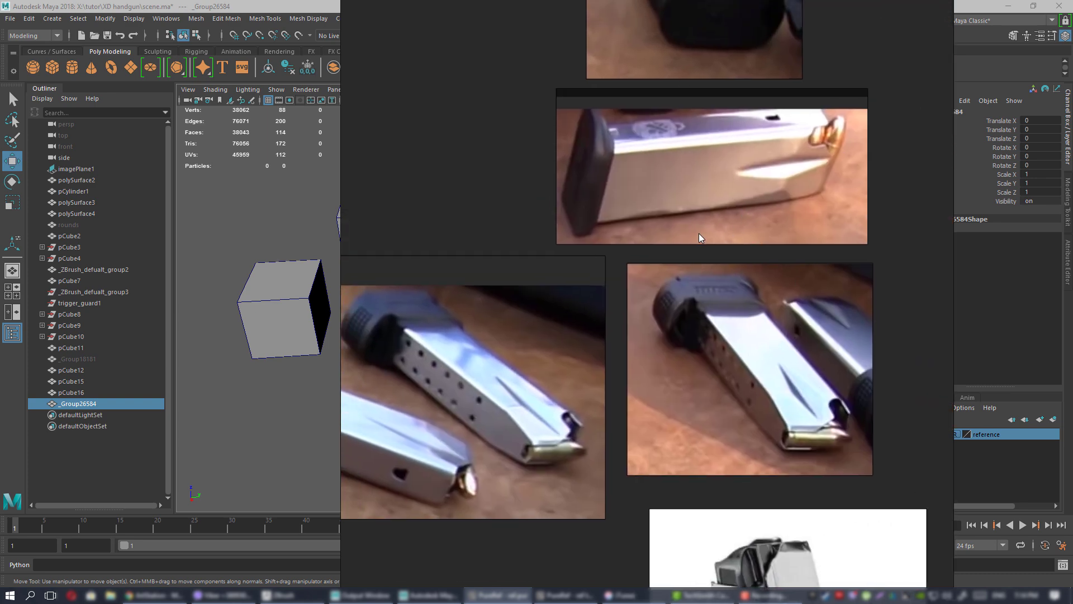
pyautogui.moveTo(697, 246); pyautogui.dragTo(1072, 218, button='right')
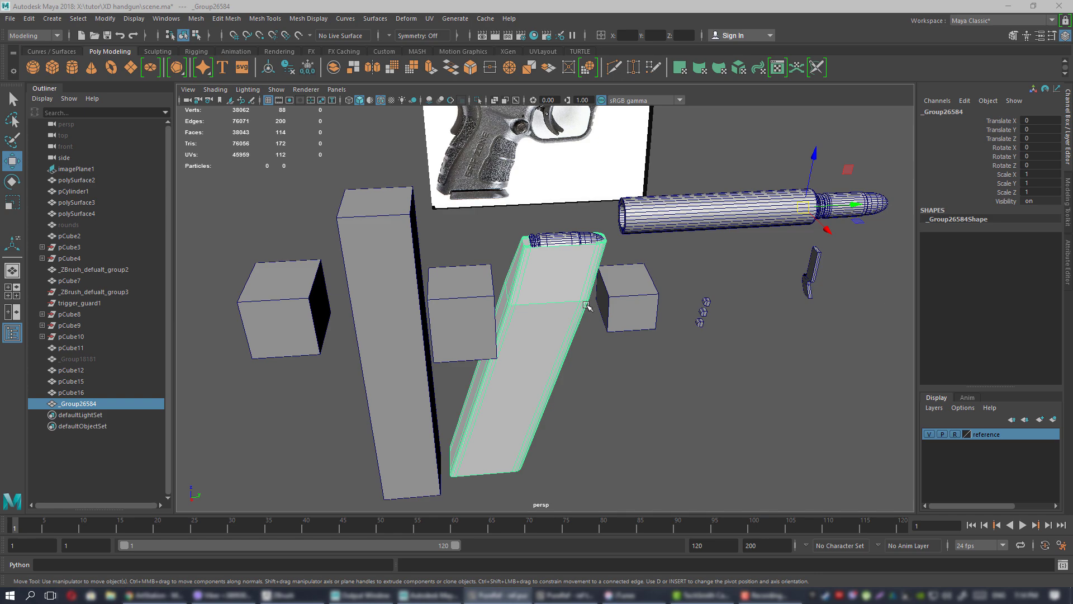
# - Switch to ZBrush, then collapse and hide the frame folder to leave the magazine, barrel and cartridge in view
pyautogui.keyDown('alt'); pyautogui.moveTo(586, 306); pyautogui.dragTo(608, 333); pyautogui.keyUp('alt')
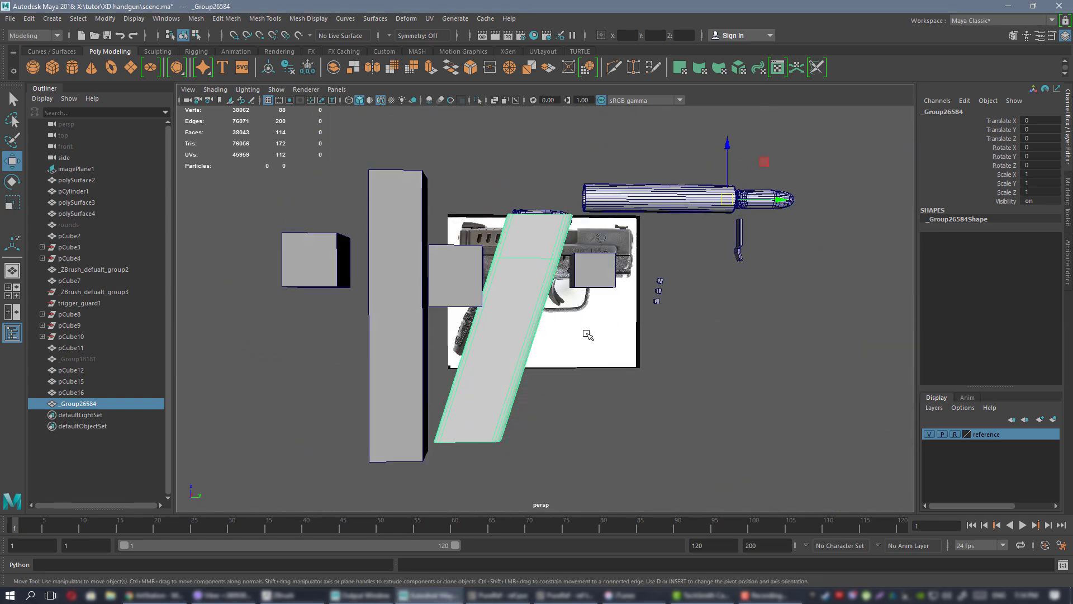
pyautogui.click(289, 594)
pyautogui.moveTo(685, 417); pyautogui.dragTo(660, 400)
pyautogui.click(975, 300)
pyautogui.click(1049, 290)
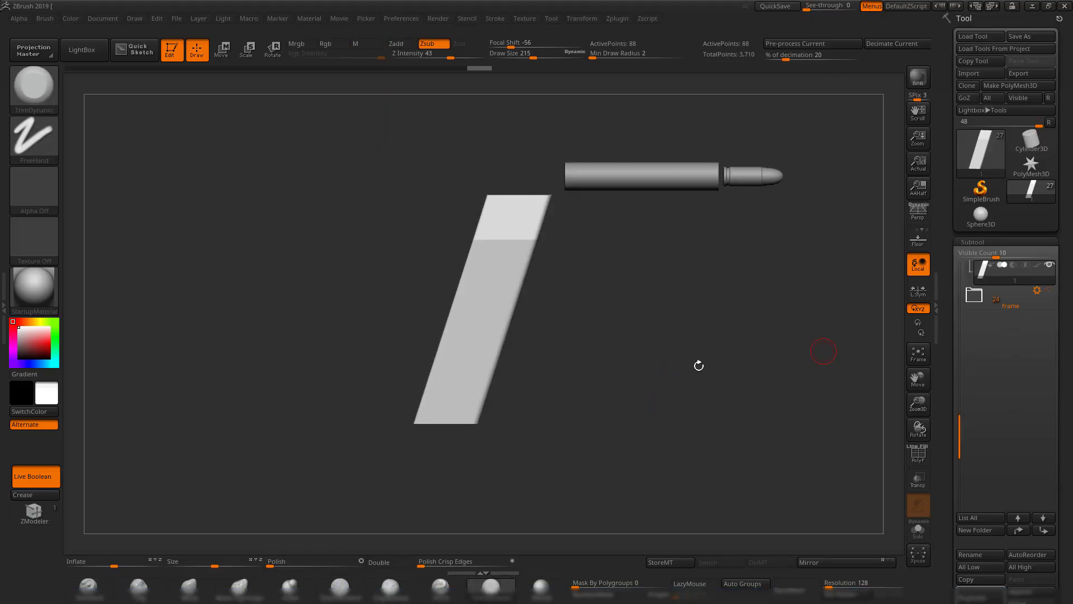
pyautogui.moveTo(696, 364)
pyautogui.mouseDown()
pyautogui.moveTo(706, 374)
pyautogui.moveTo(686, 370)
pyautogui.mouseUp()
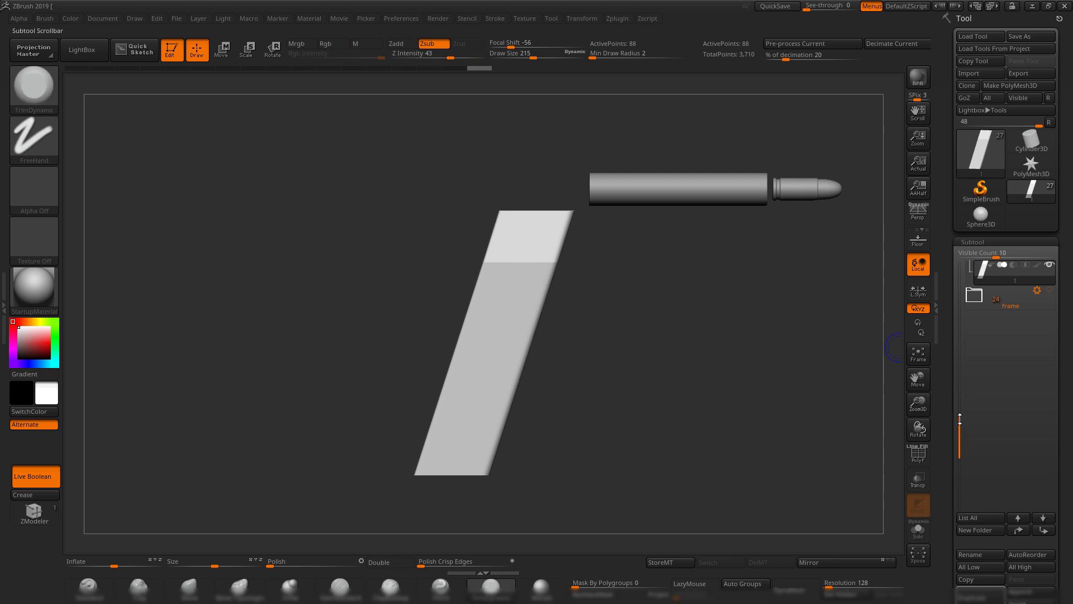
# - Duplicate the magazine subtool and replace the copy with the imported box.obj mesh
pyautogui.moveTo(960, 422); pyautogui.dragTo(960, 263)
pyautogui.click(975, 595)
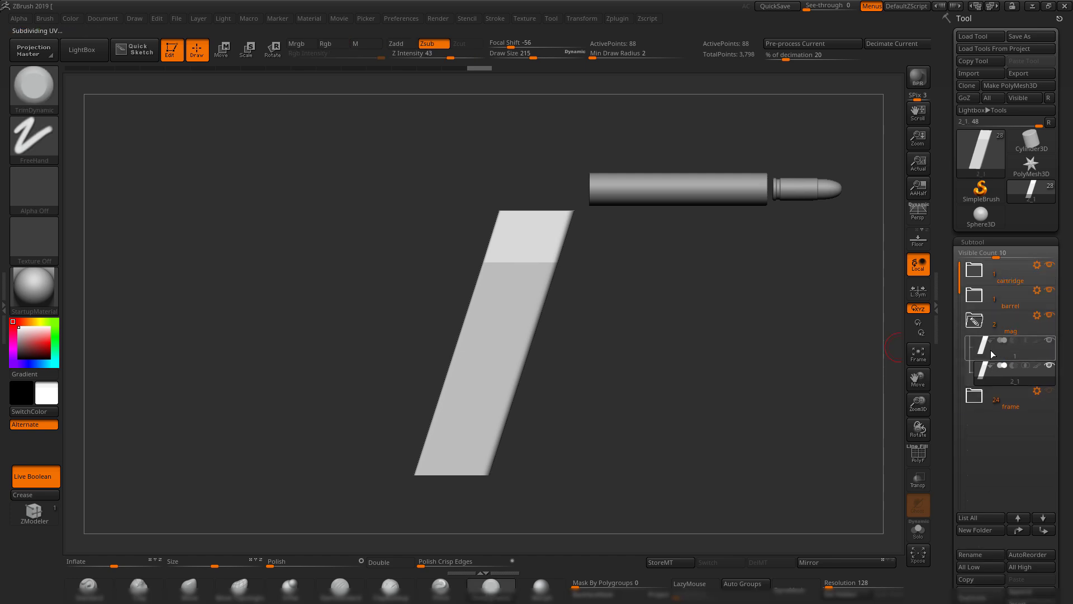
pyautogui.click(981, 73)
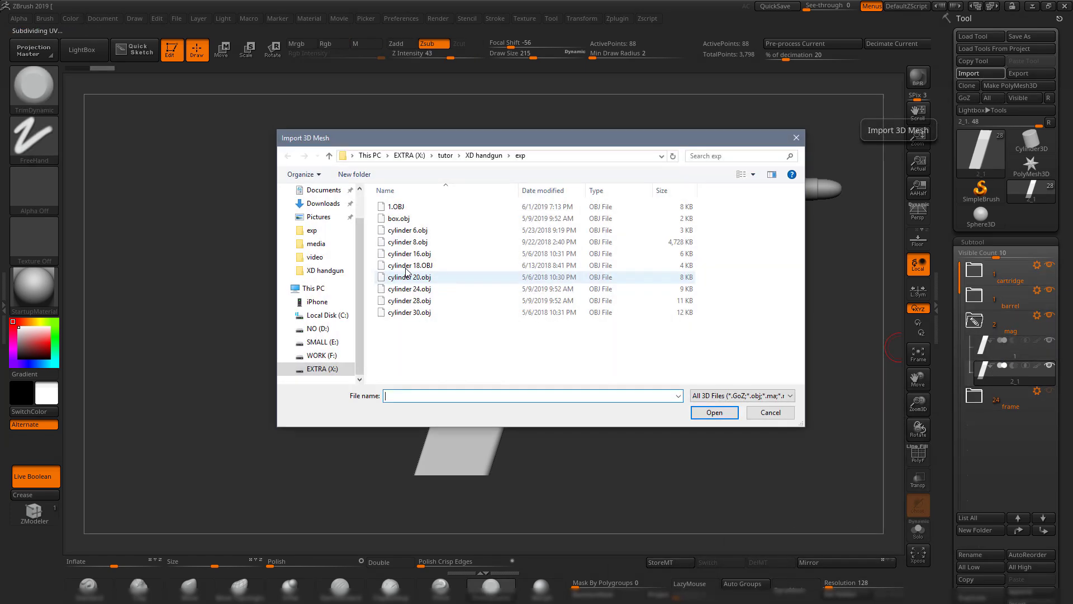
pyautogui.doubleClick(398, 218)
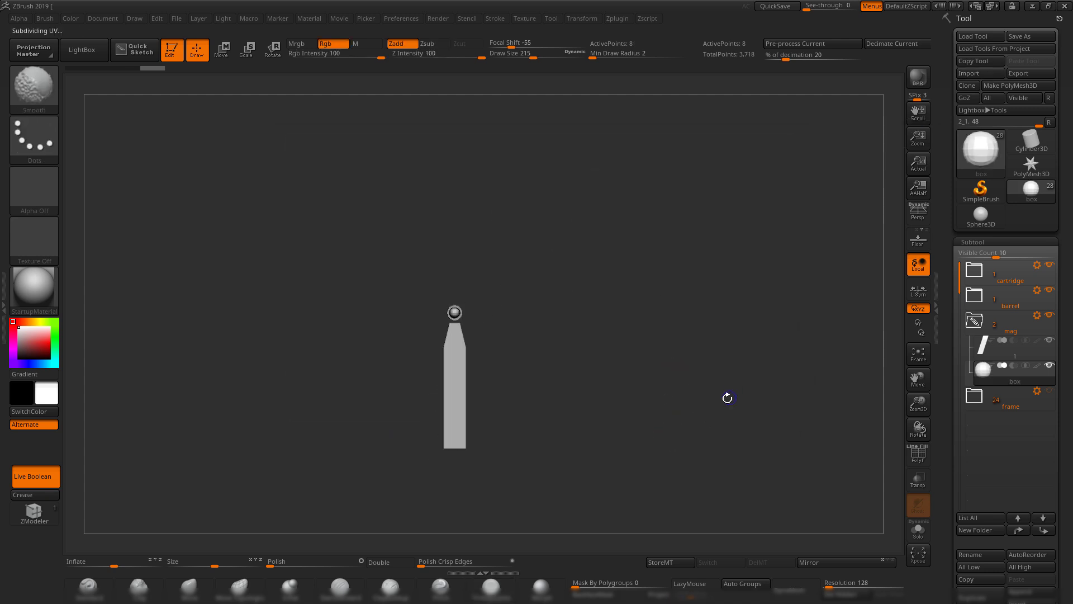
# - Centre the transform gizmo on the imported box and move the box over the magazine's upper end
pyautogui.press('w')
pyautogui.keyDown('alt'); pyautogui.moveTo(610, 342); pyautogui.dragTo(663, 244); pyautogui.keyUp('alt')
pyautogui.moveTo(612, 193); pyautogui.dragTo(663, 265)
pyautogui.click(508, 163)
pyautogui.click(617, 131)
pyautogui.moveTo(444, 217); pyautogui.dragTo(499, 218)
pyautogui.moveTo(730, 265); pyautogui.dragTo(698, 269)
pyautogui.keyDown('alt'); pyautogui.moveTo(768, 339); pyautogui.dragTo(578, 302); pyautogui.keyUp('alt')
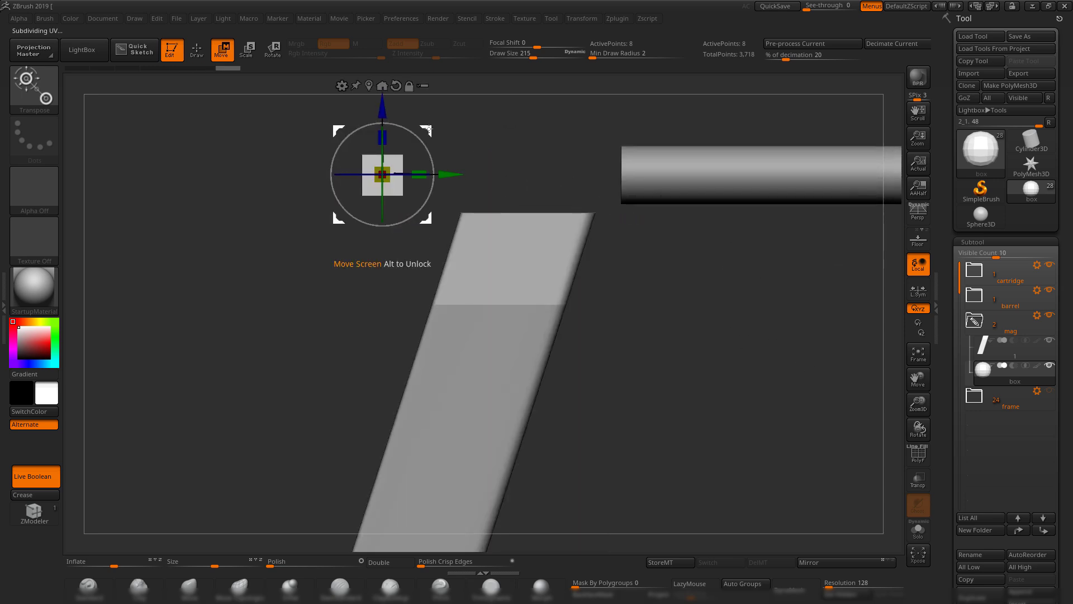
pyautogui.moveTo(428, 129); pyautogui.dragTo(552, 236)
# - Rotate the box in the front view so one of its edges points toward the magazine's side
pyautogui.moveTo(646, 317); pyautogui.dragTo(713, 287)
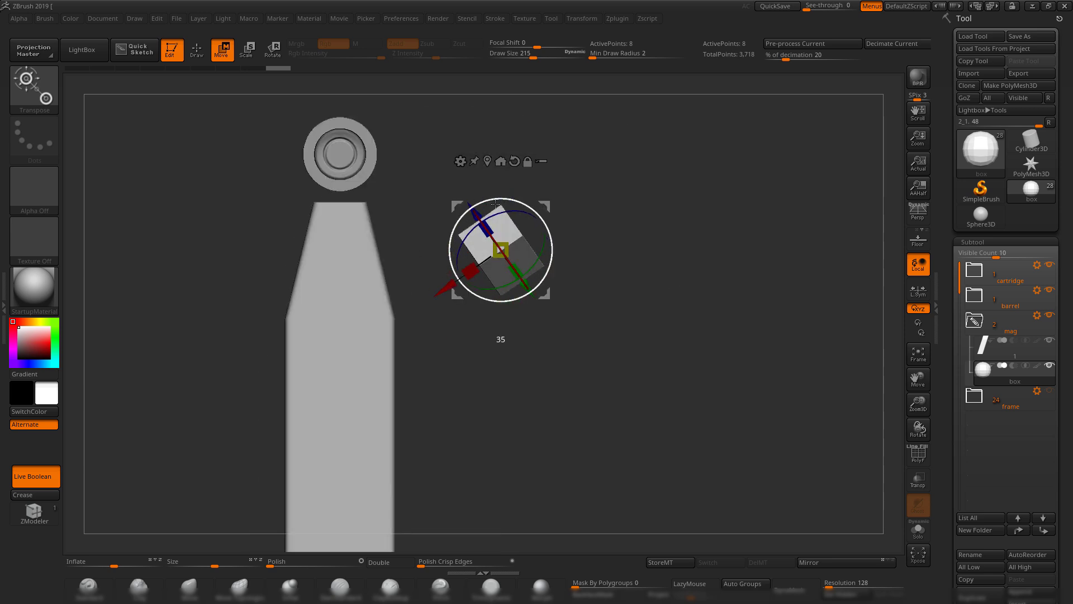
pyautogui.moveTo(655, 302); pyautogui.dragTo(597, 272)
pyautogui.keyDown('shift'); pyautogui.moveTo(661, 361); pyautogui.dragTo(591, 323); pyautogui.keyUp('shift')
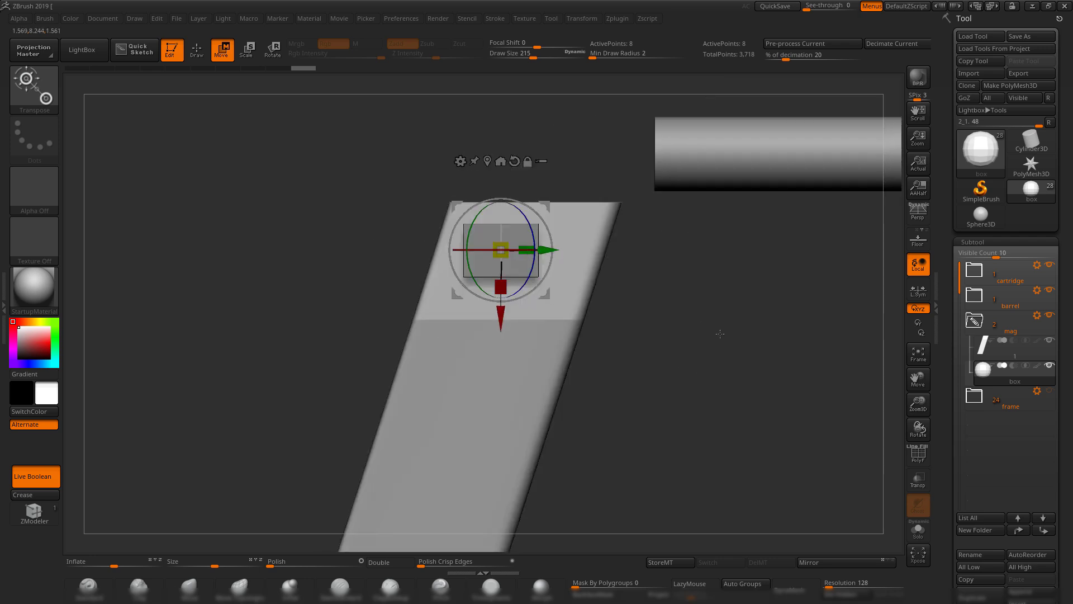
# - Tilt the box in the side view to match the magazine's slant, near its rear edge below the taper
pyautogui.keyDown('alt'); pyautogui.moveTo(719, 333); pyautogui.dragTo(732, 299); pyautogui.keyUp('alt')
pyautogui.keyDown('alt'); pyautogui.moveTo(732, 299); pyautogui.dragTo(477, 246); pyautogui.keyUp('alt')
pyautogui.keyDown('alt'); pyautogui.moveTo(236, 249); pyautogui.dragTo(304, 254); pyautogui.keyUp('alt')
pyautogui.moveTo(516, 203); pyautogui.dragTo(581, 244)
pyautogui.keyDown('alt'); pyautogui.moveTo(301, 275); pyautogui.dragTo(324, 233); pyautogui.keyUp('alt')
pyautogui.keyDown('alt'); pyautogui.moveTo(761, 360); pyautogui.dragTo(702, 364); pyautogui.keyUp('alt')
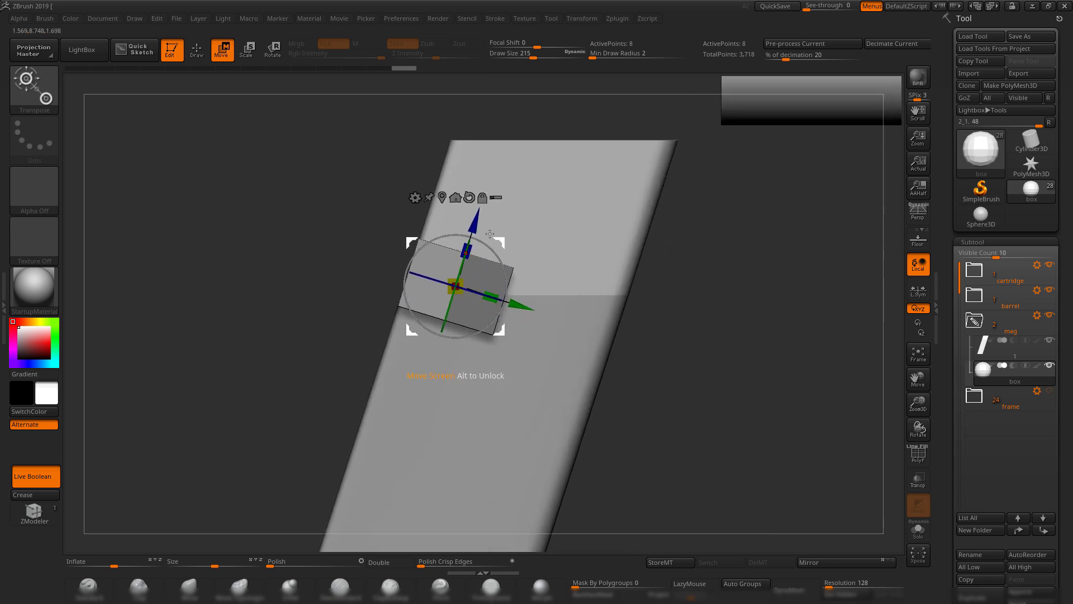
# - Stretch the box into a long block along the magazine's slant and adjust its cross-section
pyautogui.moveTo(498, 240); pyautogui.dragTo(602, 55)
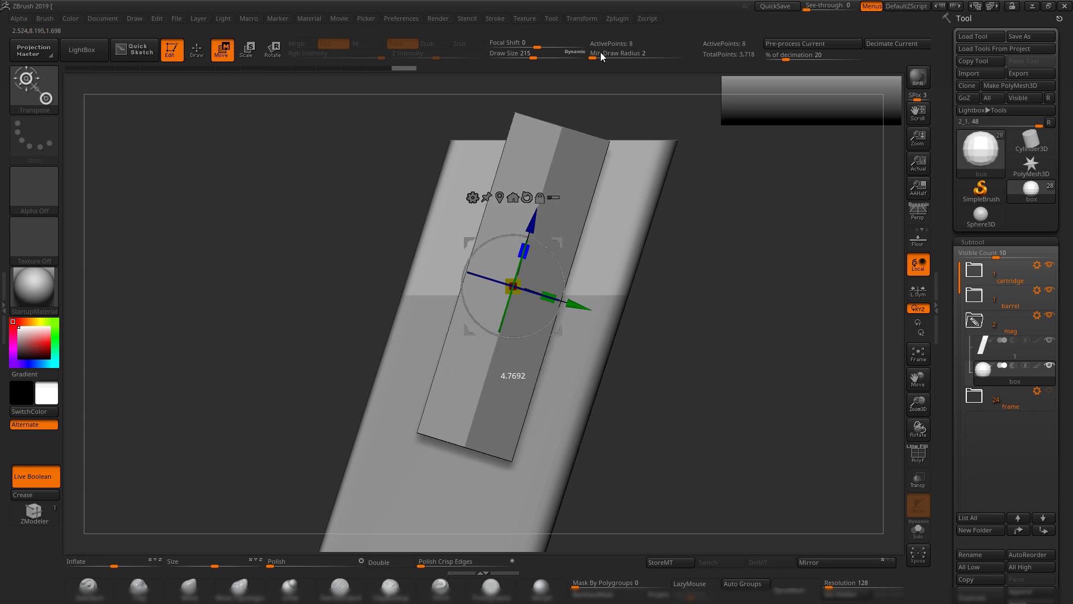
pyautogui.moveTo(547, 294); pyautogui.dragTo(572, 303)
pyautogui.moveTo(844, 386); pyautogui.dragTo(749, 391)
pyautogui.moveTo(474, 285); pyautogui.dragTo(481, 285)
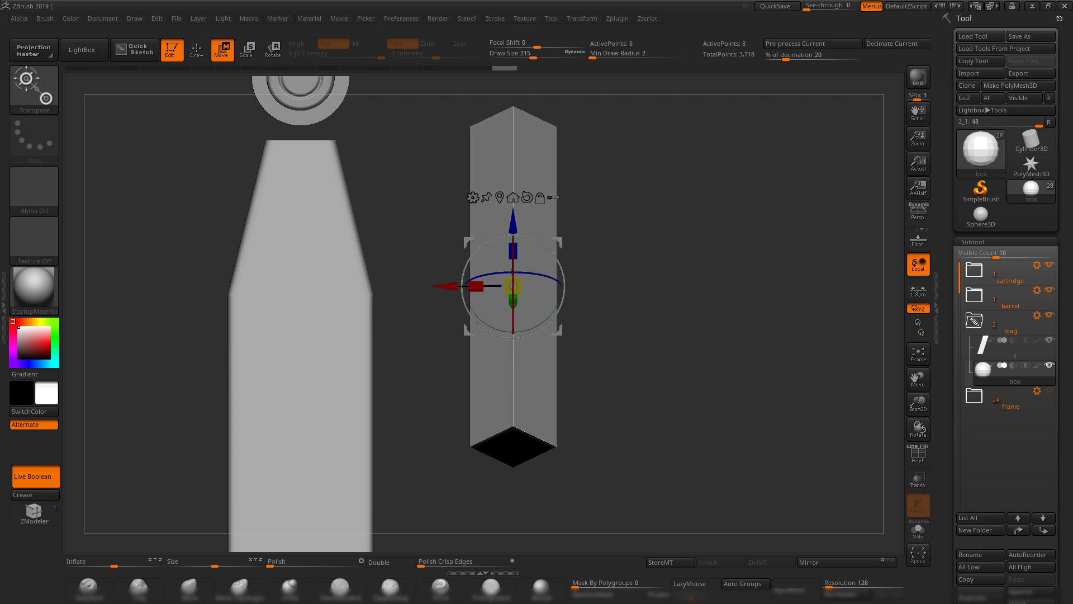
# - Set the box to Boolean subtraction and move it sideways into the magazine's side wall
pyautogui.click(1015, 367)
pyautogui.moveTo(696, 311); pyautogui.dragTo(666, 331)
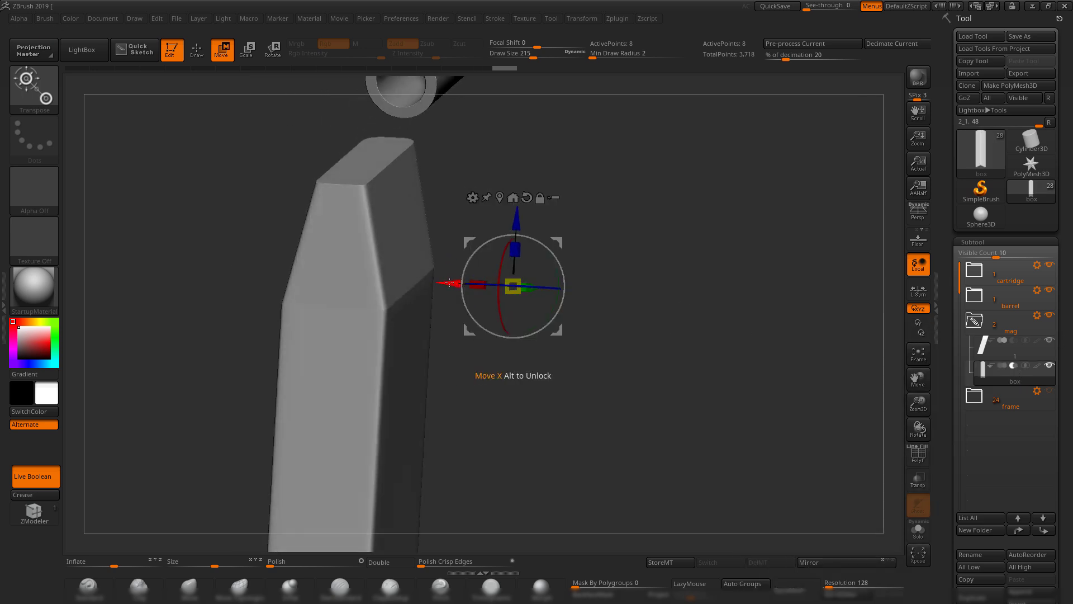
pyautogui.moveTo(437, 286); pyautogui.dragTo(364, 278)
# - Raise the subtracting box slightly along the slant and rotate it about 6.6 degrees to cut a tapered wedge recess
pyautogui.moveTo(718, 279); pyautogui.dragTo(664, 289)
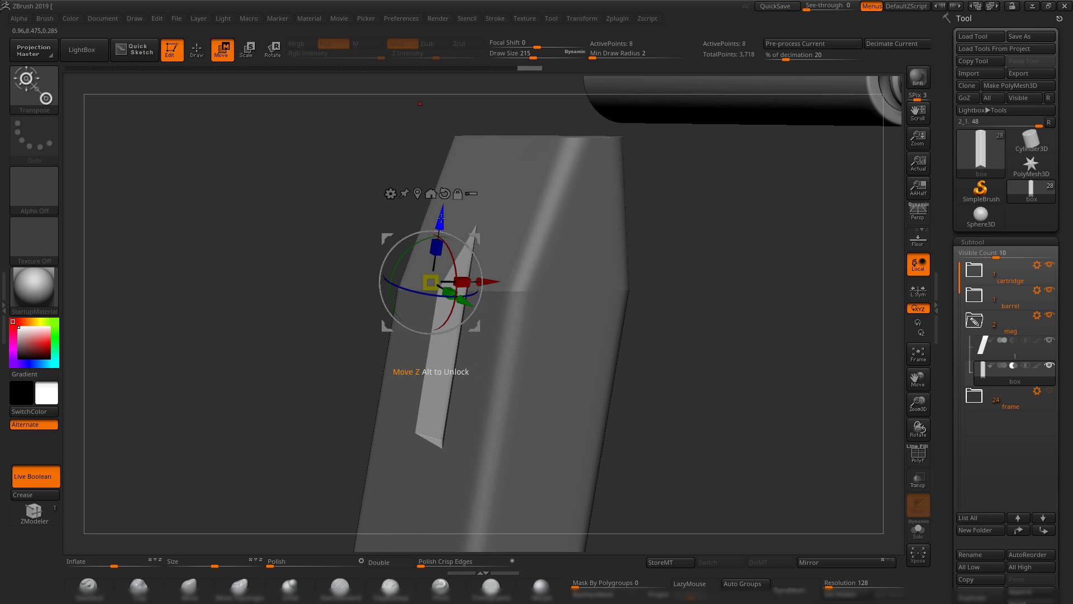
pyautogui.moveTo(440, 220)
pyautogui.mouseDown()
pyautogui.moveTo(443, 205)
pyautogui.moveTo(441, 213)
pyautogui.mouseUp()
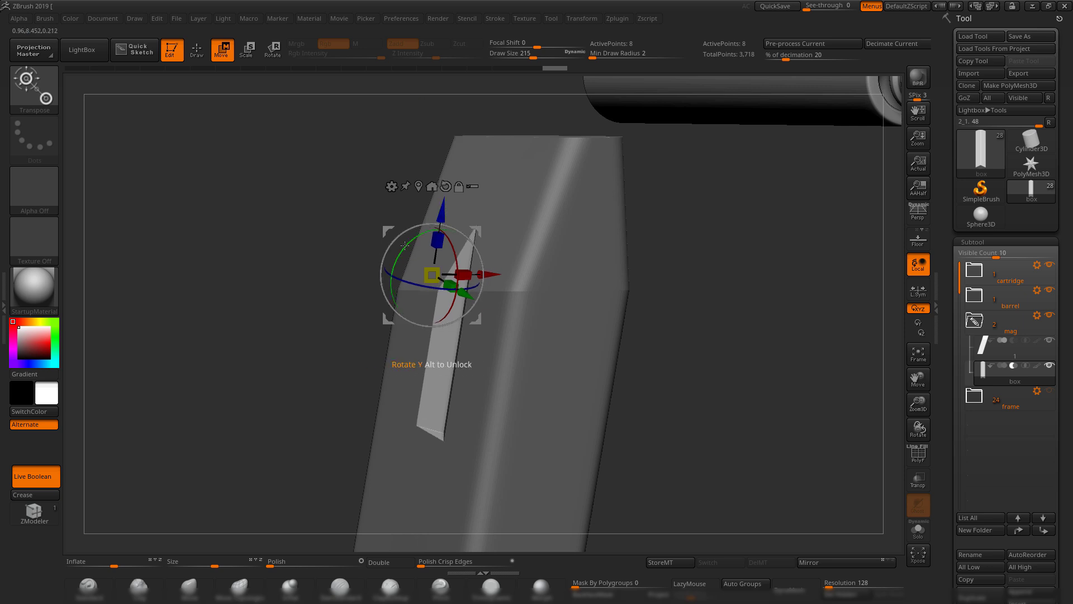
pyautogui.moveTo(404, 245); pyautogui.dragTo(410, 246)
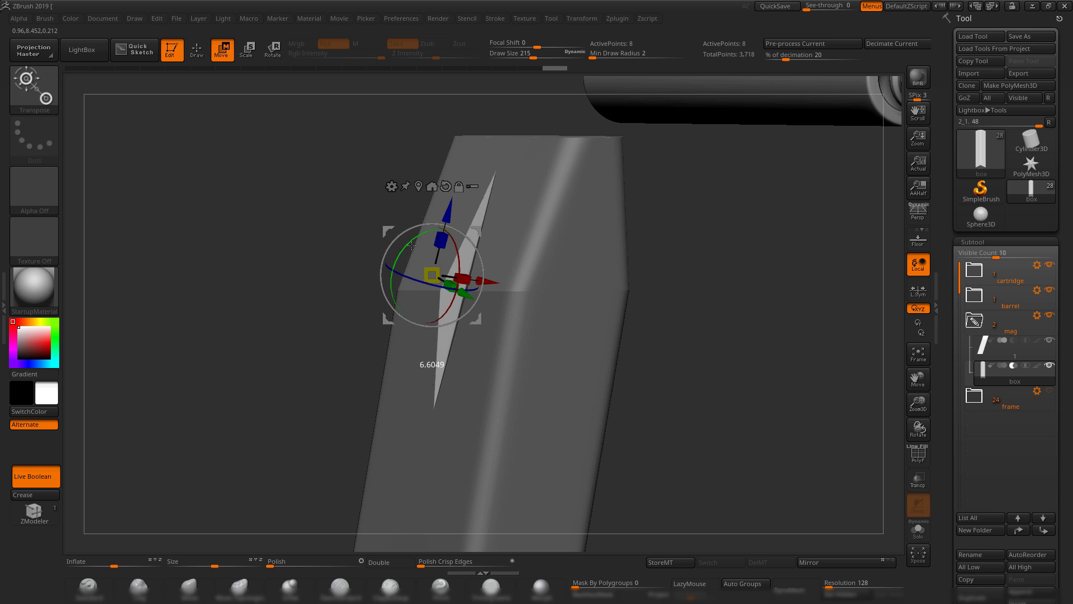
pyautogui.keyDown('shift'); pyautogui.moveTo(781, 330); pyautogui.dragTo(807, 335); pyautogui.keyUp('shift')
pyautogui.keyDown('alt'); pyautogui.moveTo(656, 319); pyautogui.dragTo(732, 302); pyautogui.keyUp('alt')
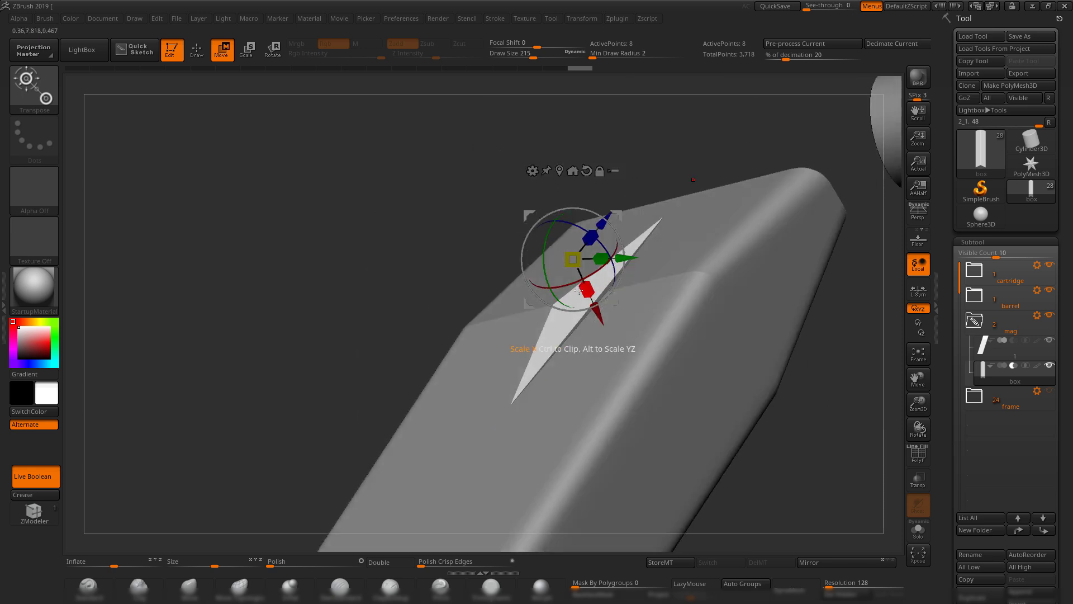
# - Scale, shift and rotate the subtracting box on its local axes to reshape the side recess into a shorter, wider diamond
pyautogui.moveTo(578, 290); pyautogui.dragTo(604, 318)
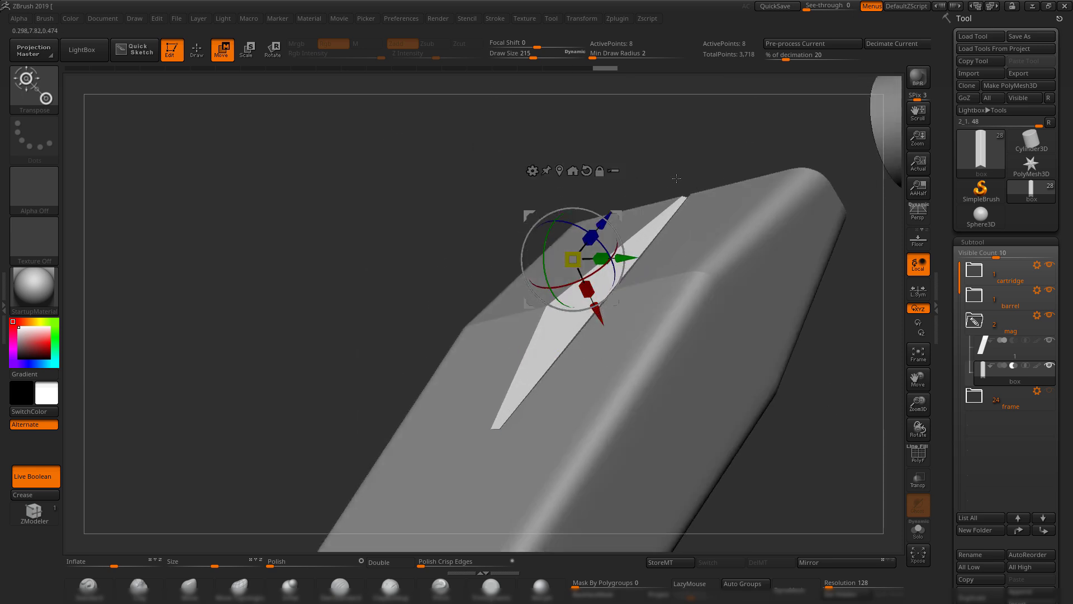
pyautogui.moveTo(676, 178); pyautogui.dragTo(609, 340)
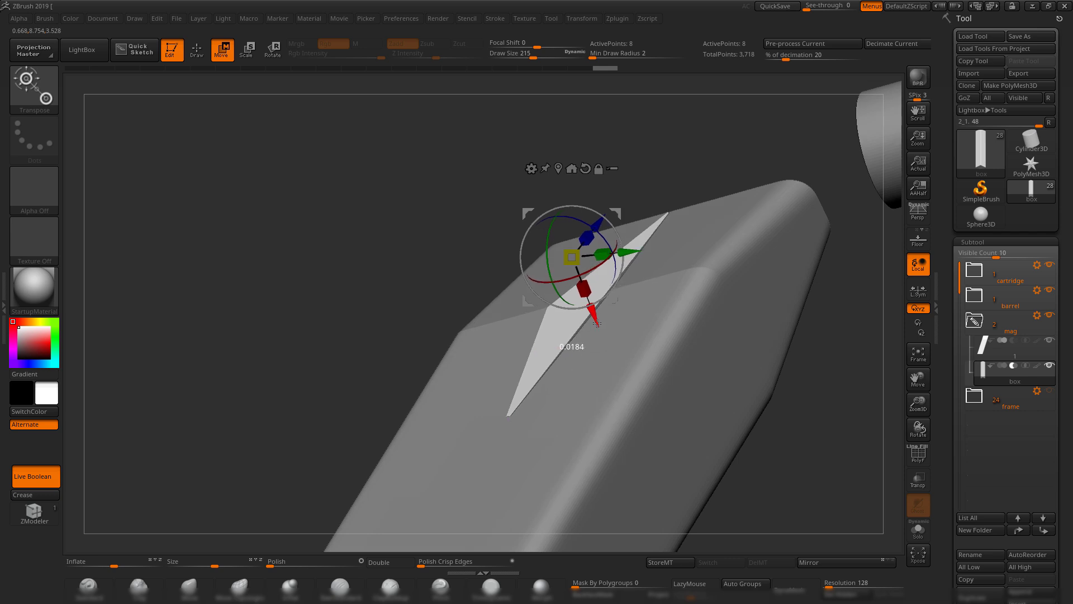
pyautogui.moveTo(724, 166); pyautogui.dragTo(621, 285)
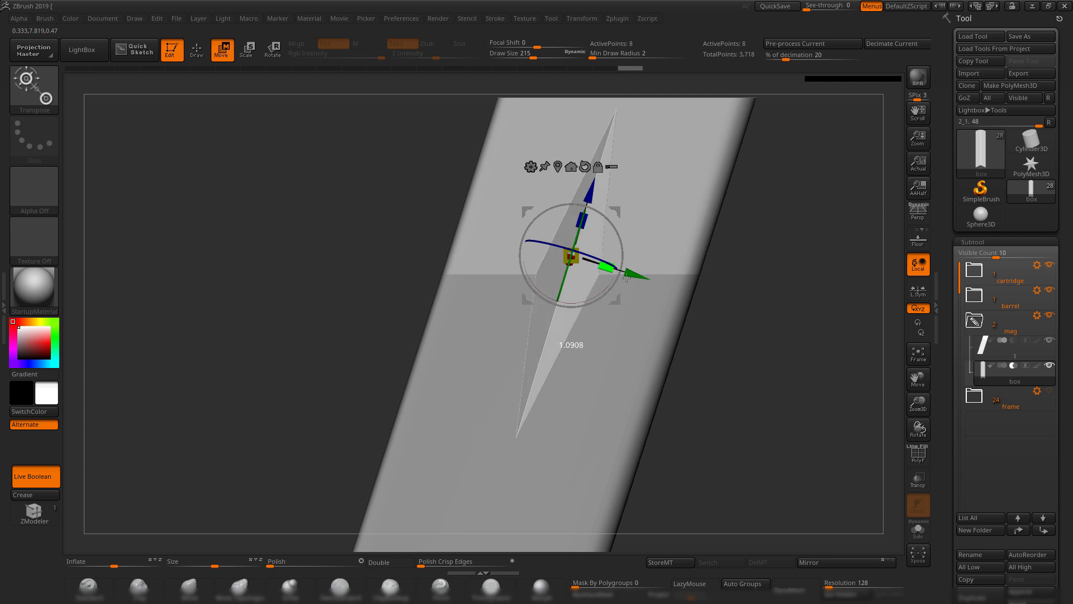
pyautogui.moveTo(763, 318); pyautogui.dragTo(648, 261)
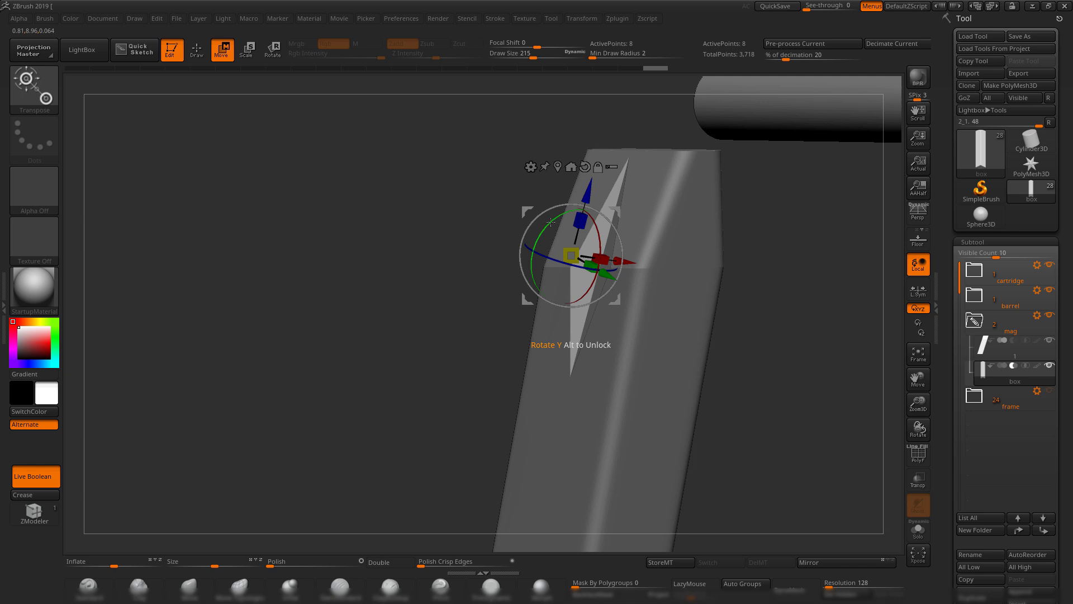
pyautogui.moveTo(553, 221); pyautogui.dragTo(550, 225)
pyautogui.keyDown('shift'); pyautogui.moveTo(811, 345); pyautogui.dragTo(776, 328); pyautogui.keyUp('shift')
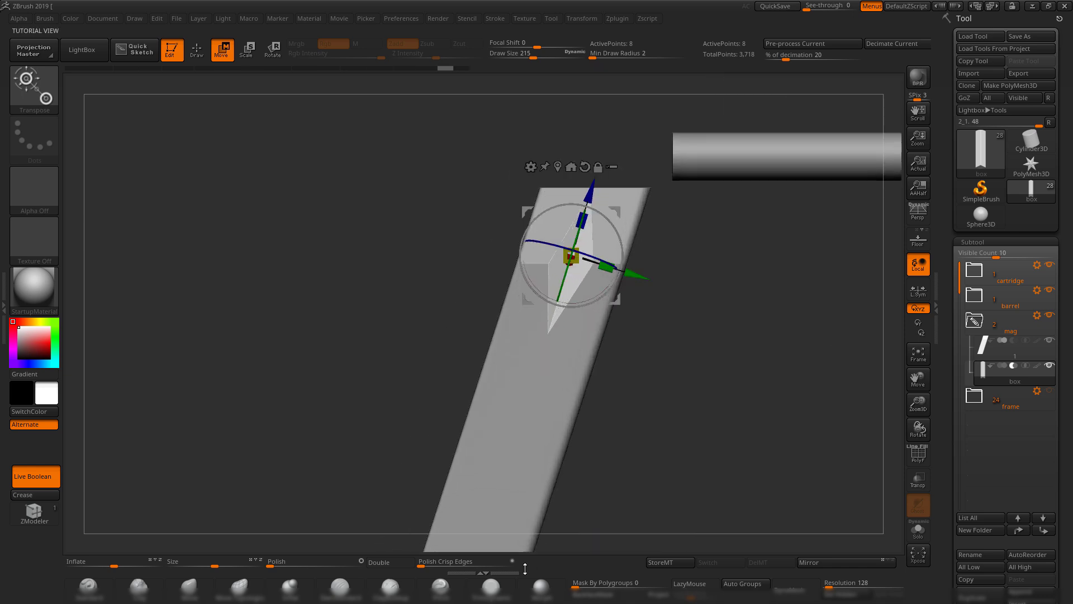
# - Compare the recess's shape and position on the magazine with the magazine reference photos in PureRef
pyautogui.click(491, 587)
pyautogui.moveTo(676, 321)
pyautogui.mouseDown()
pyautogui.moveTo(777, 309)
pyautogui.moveTo(680, 289)
pyautogui.moveTo(673, 321)
pyautogui.mouseUp()
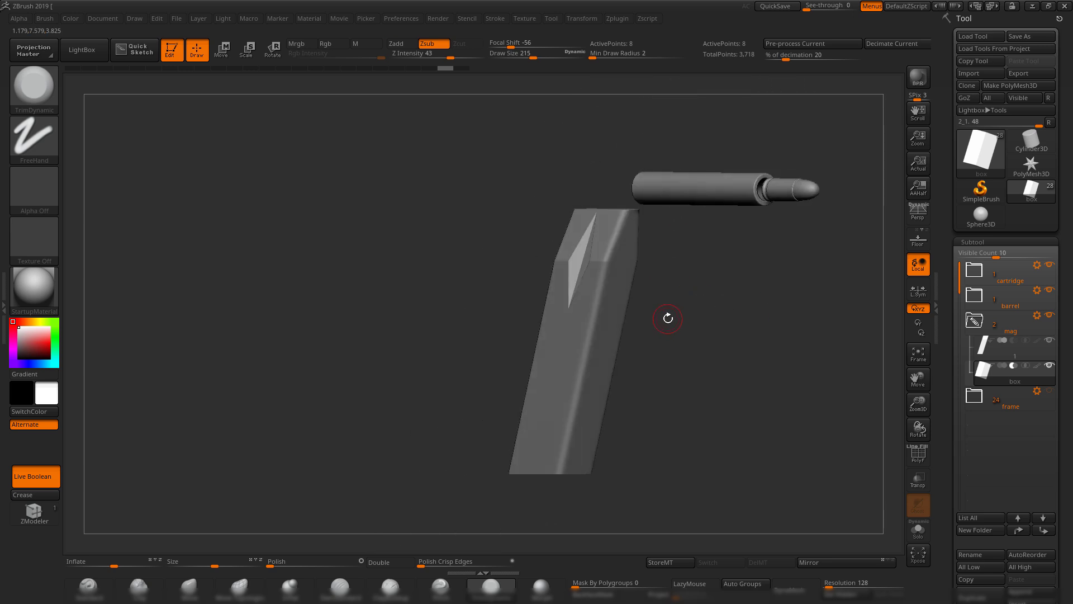
pyautogui.moveTo(668, 311); pyautogui.dragTo(729, 307)
pyautogui.keyDown('alt'); pyautogui.moveTo(729, 308); pyautogui.dragTo(695, 329); pyautogui.keyUp('alt')
pyautogui.keyDown('alt'); pyautogui.moveTo(695, 329); pyautogui.dragTo(700, 338); pyautogui.keyUp('alt')
pyautogui.moveTo(1072, 329); pyautogui.dragTo(866, 323, button='right')
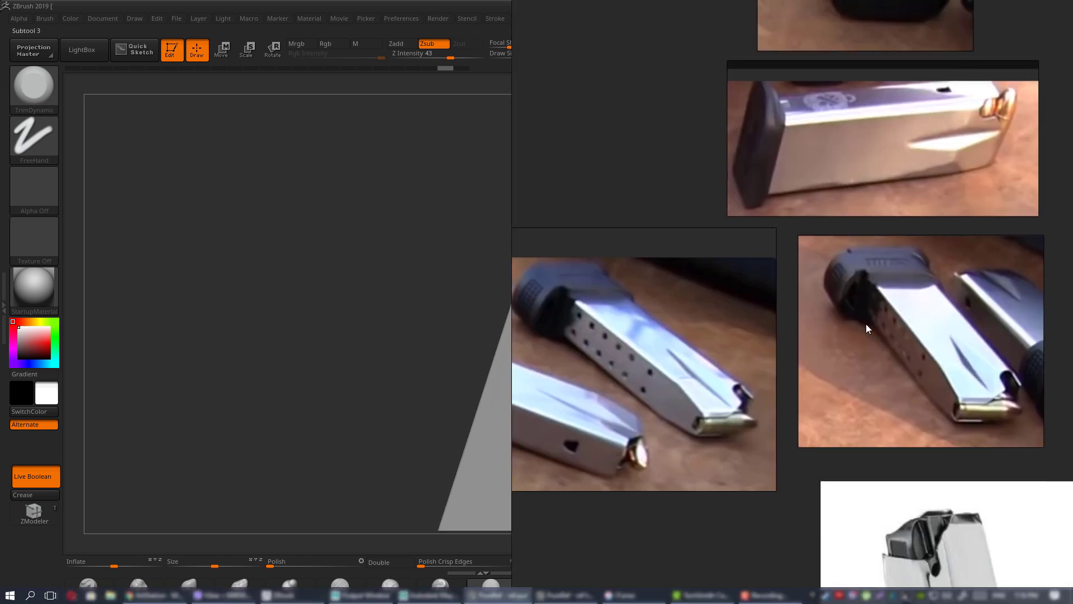
pyautogui.scroll(-5, 832, 305)
pyautogui.moveTo(818, 361); pyautogui.dragTo(659, 347, button='middle')
pyautogui.scroll(3, 719, 306)
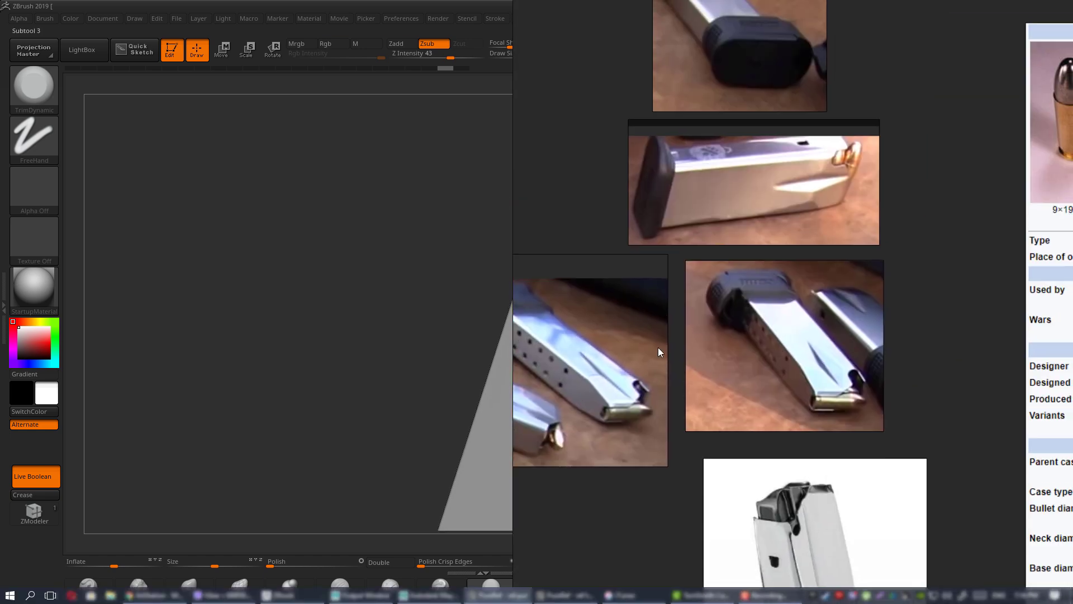
pyautogui.moveTo(815, 190); pyautogui.dragTo(815, 241, button='middle')
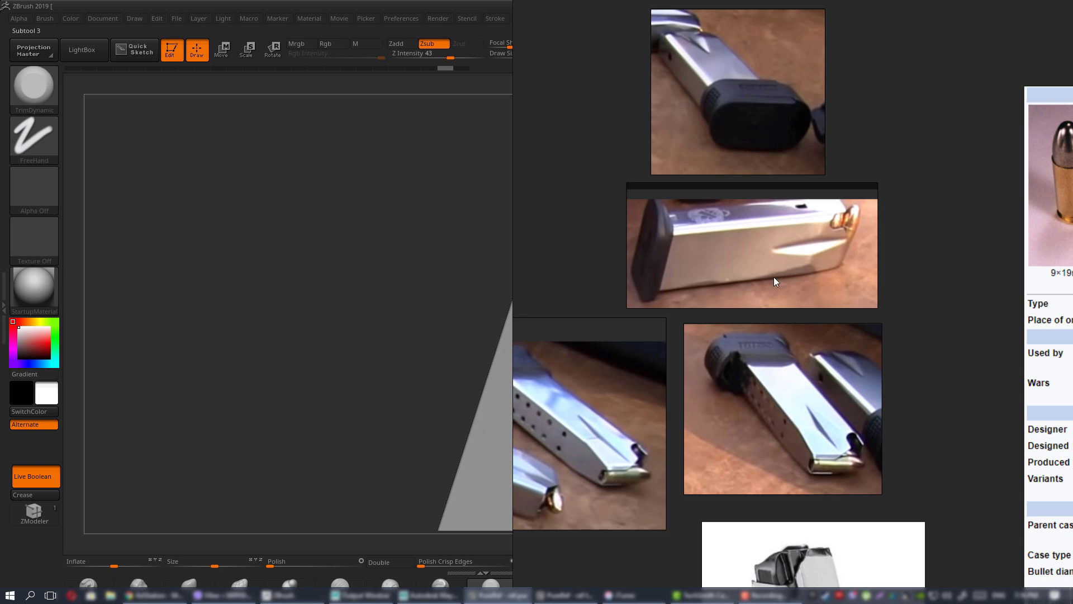
pyautogui.hotkey('alt', 'Tab')
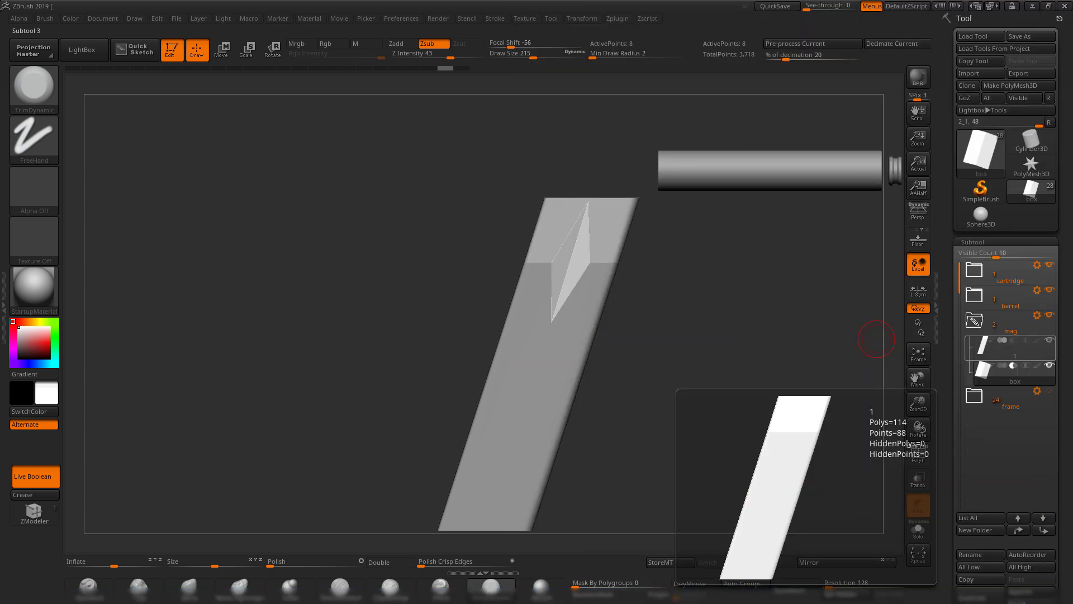
pyautogui.hotkey('alt', 'Tab')
pyautogui.hotkey('alt', 'Tab')
# - Refine the subtracting box's position and angle so the diamond recess follows the reference, checking it from the side view
pyautogui.press('shift')
pyautogui.moveTo(701, 321); pyautogui.dragTo(767, 351)
pyautogui.press('w')
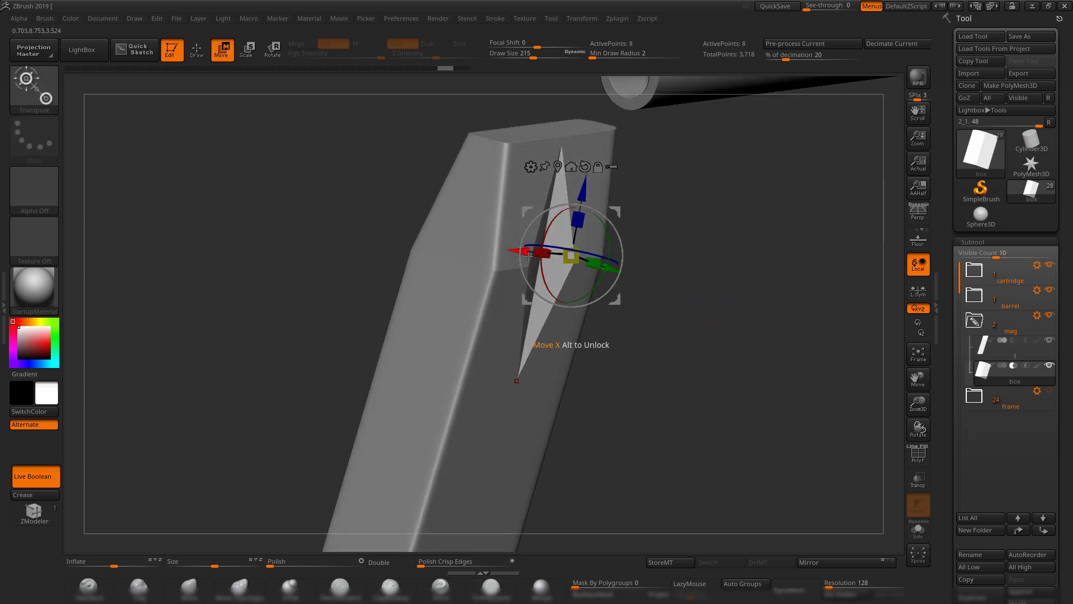
pyautogui.moveTo(688, 252); pyautogui.dragTo(603, 246)
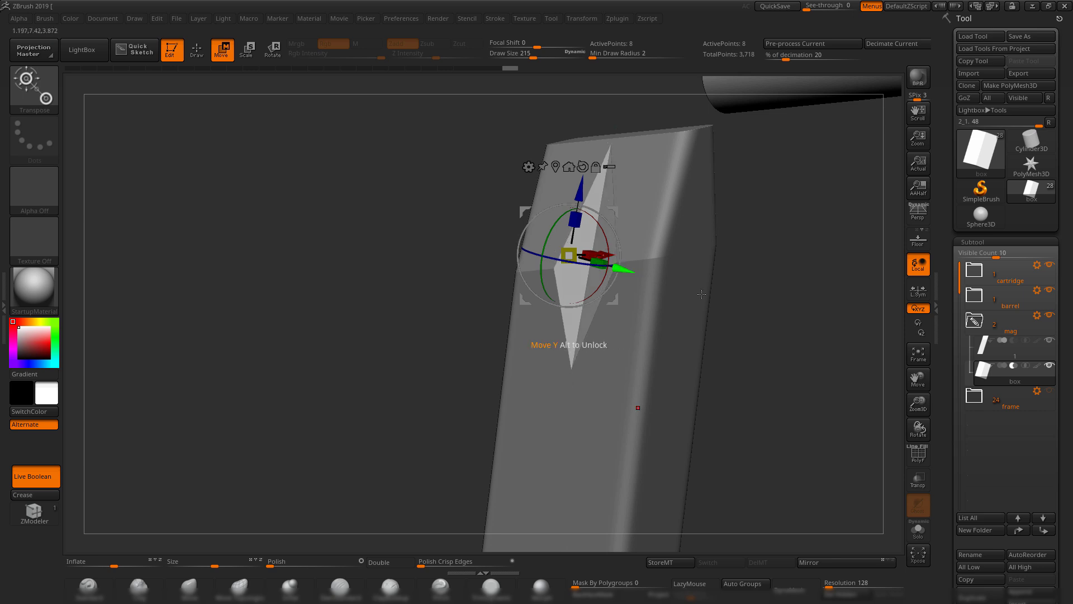
pyautogui.keyDown('shift'); pyautogui.moveTo(726, 299); pyautogui.dragTo(718, 385); pyautogui.keyUp('shift')
pyautogui.moveTo(717, 385); pyautogui.dragTo(749, 335)
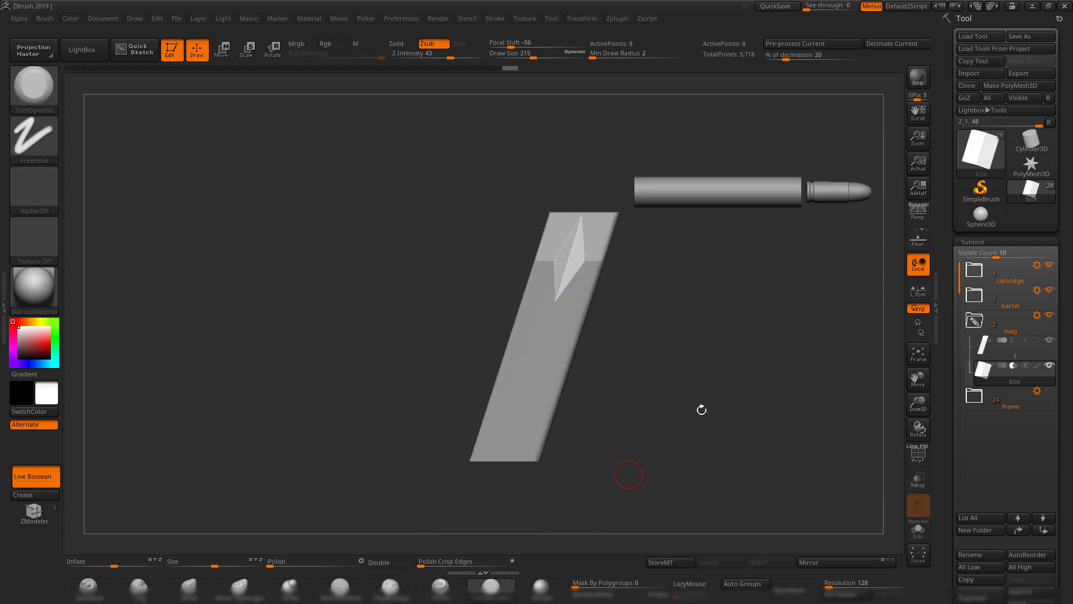
pyautogui.moveTo(702, 409); pyautogui.dragTo(706, 338)
pyautogui.hotkey('shift', 'f')
pyautogui.hotkey('shift', 'f')
pyautogui.moveTo(706, 338); pyautogui.dragTo(725, 358)
# - Duplicate the subtracting box for the magazine's opposite side and merge the two boxes into one subtool
pyautogui.click(987, 597)
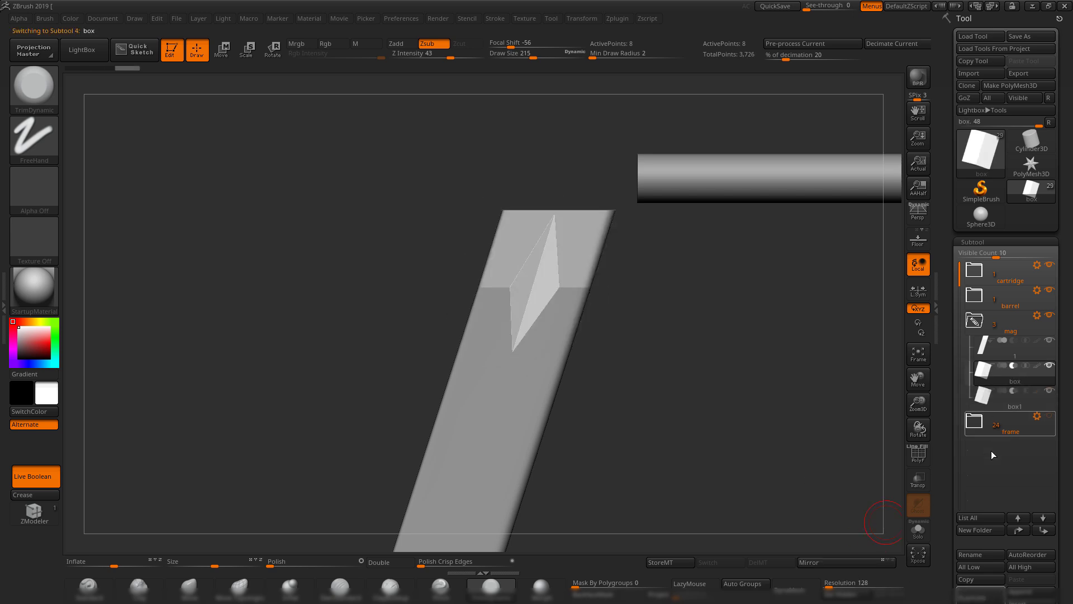
pyautogui.moveTo(944, 501); pyautogui.dragTo(945, 314)
pyautogui.click(980, 479)
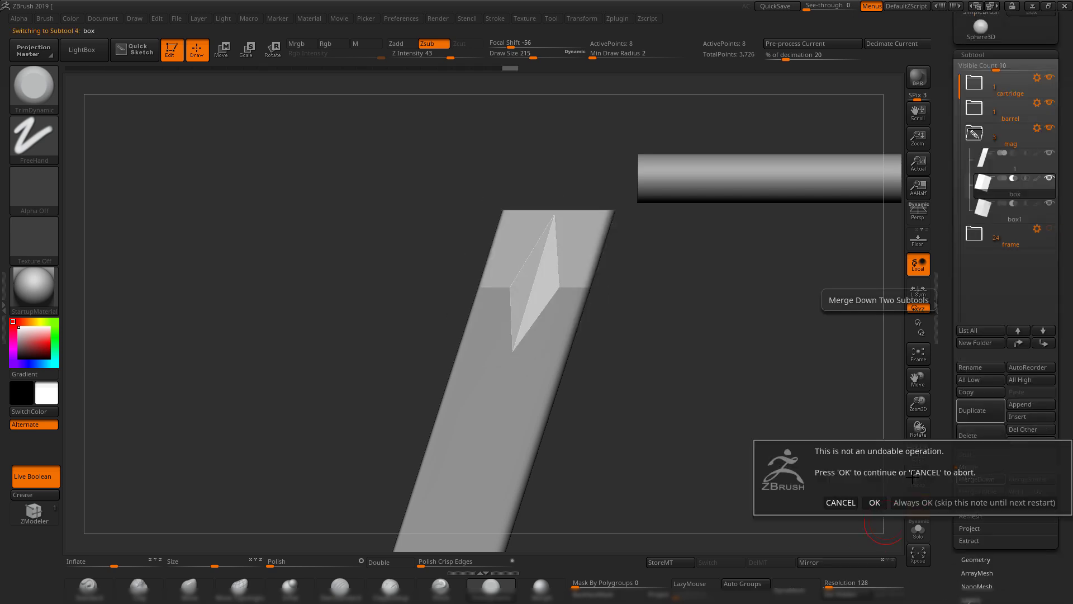
pyautogui.click(874, 502)
pyautogui.moveTo(699, 335); pyautogui.dragTo(722, 351)
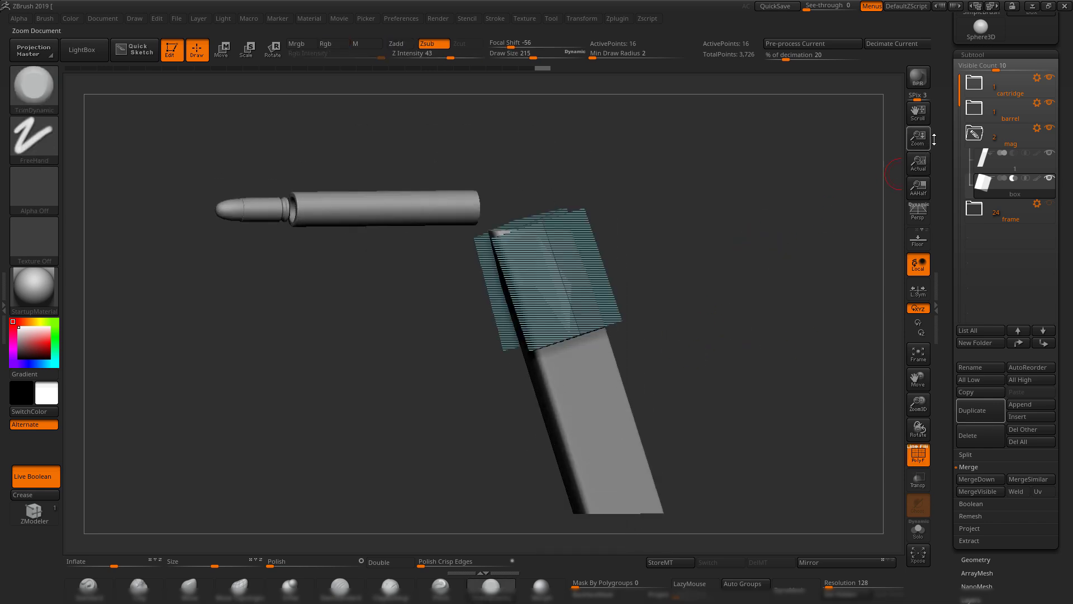
# - Export the merged boxes as 1.OBJ in the exp folder, overwriting the existing file
pyautogui.moveTo(946, 194); pyautogui.dragTo(946, 382)
pyautogui.click(1018, 74)
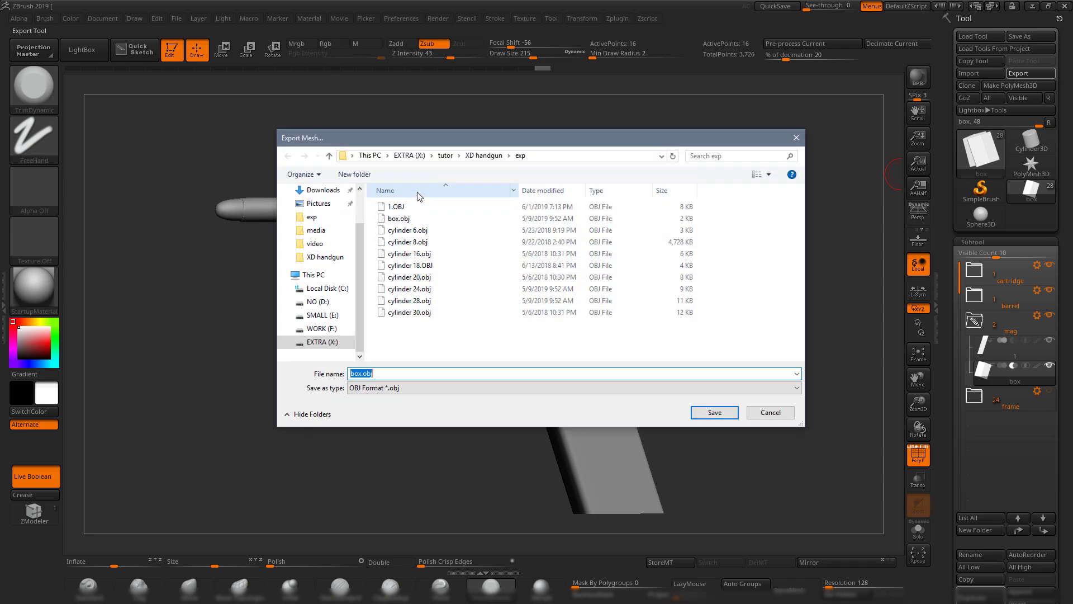
pyautogui.doubleClick(425, 206)
pyautogui.click(568, 302)
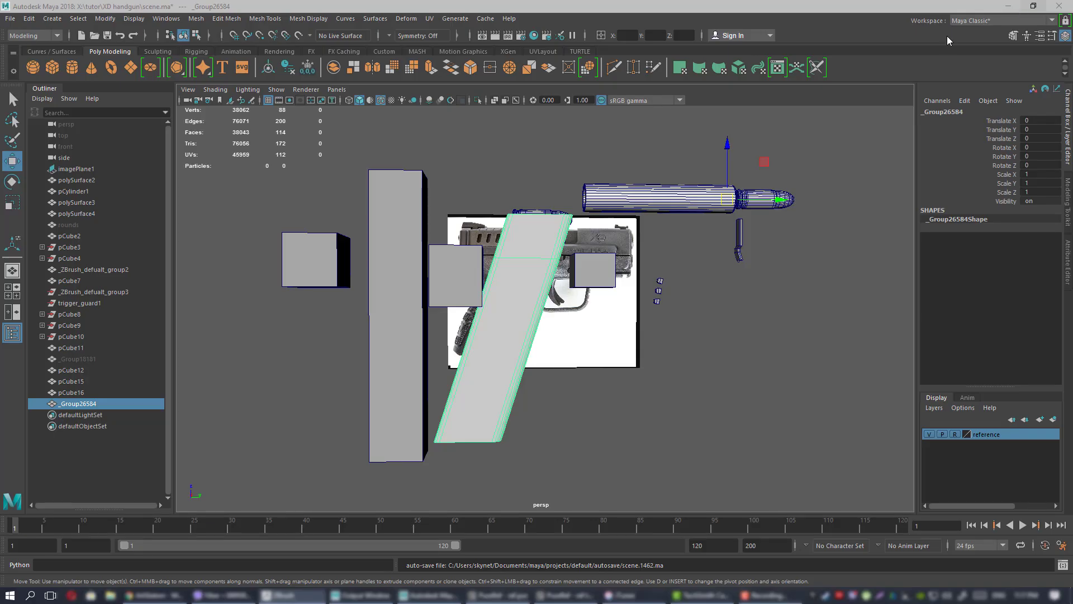
# - Switch to Maya, delete the leftover cube behind the magazine and import 1.OBJ with the two cutting boxes
pyautogui.keyDown('alt'); pyautogui.moveTo(561, 318); pyautogui.dragTo(582, 393); pyautogui.keyUp('alt')
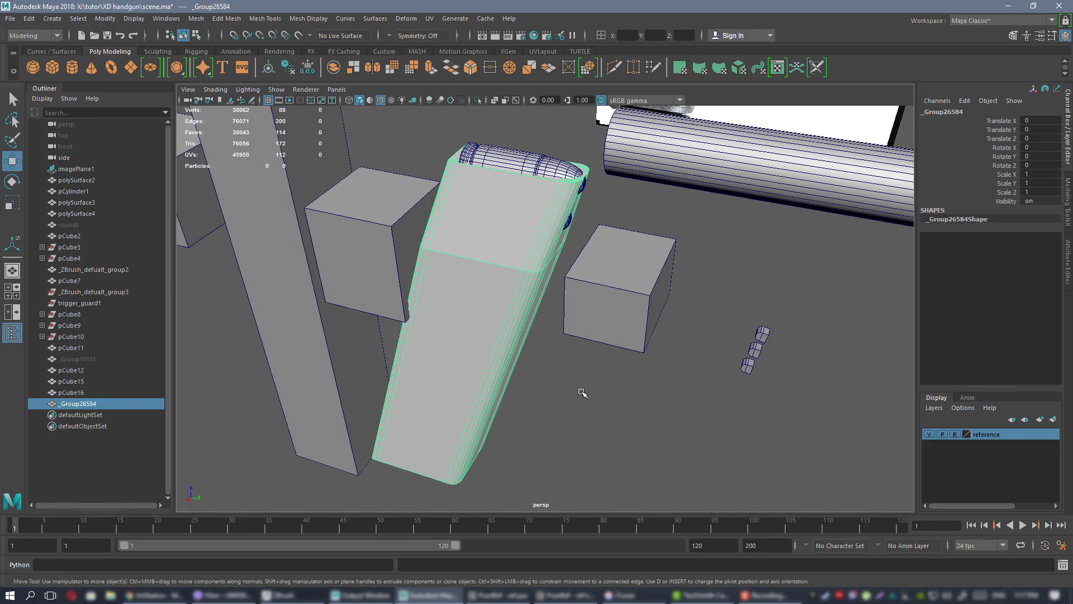
pyautogui.click(377, 233)
pyautogui.press('Delete')
pyautogui.click(10, 19)
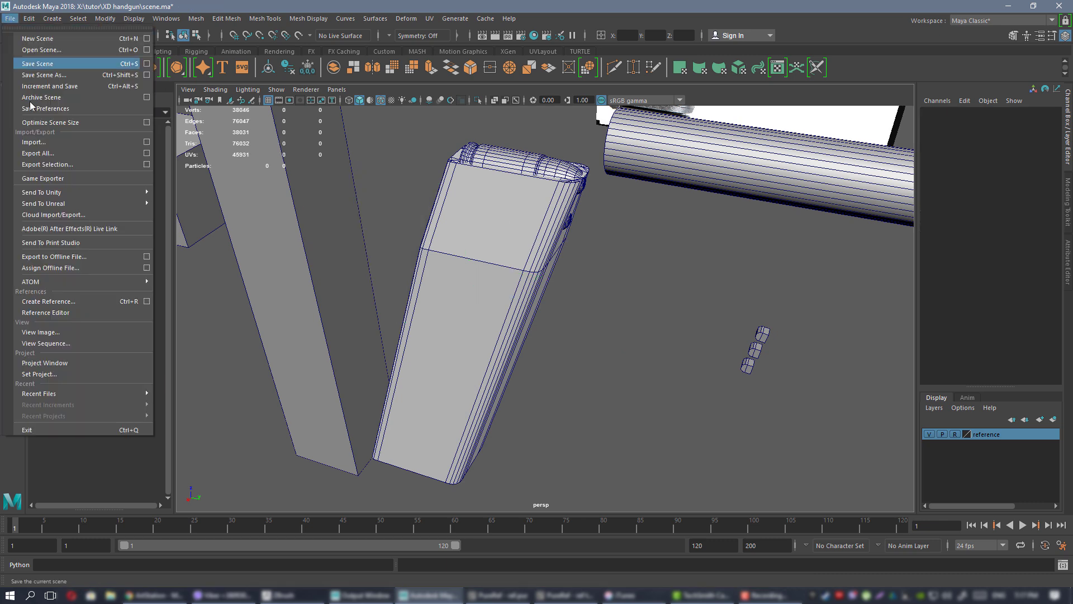
pyautogui.click(35, 142)
pyautogui.doubleClick(413, 230)
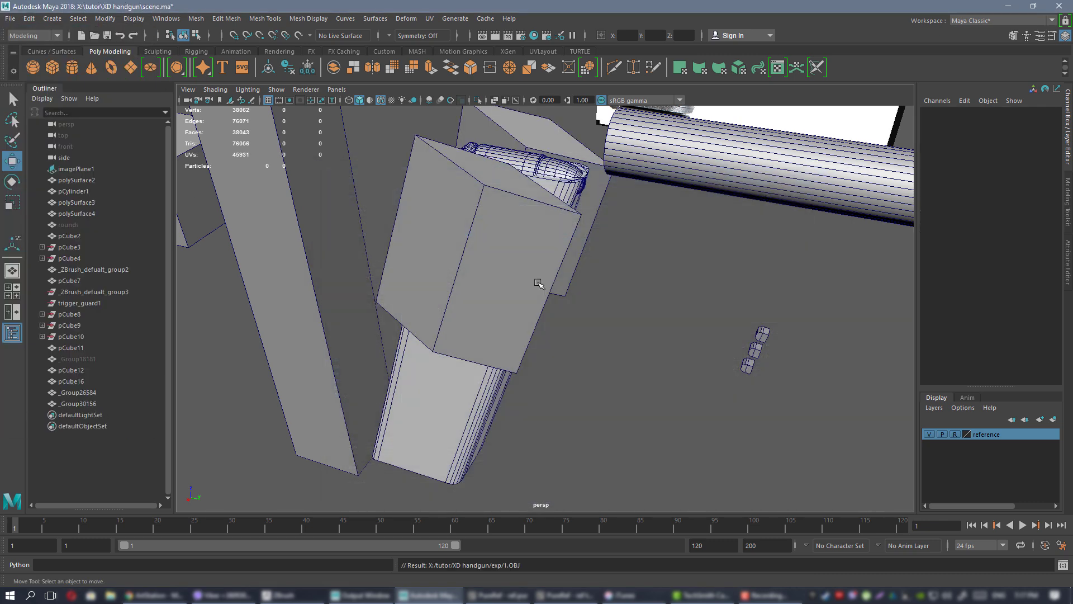
pyautogui.press('f')
# - Examine the magazine's mesh in isolation, in both the perspective and side views, around the taper edge
pyautogui.keyDown('alt'); pyautogui.moveTo(550, 291); pyautogui.dragTo(532, 369); pyautogui.keyUp('alt')
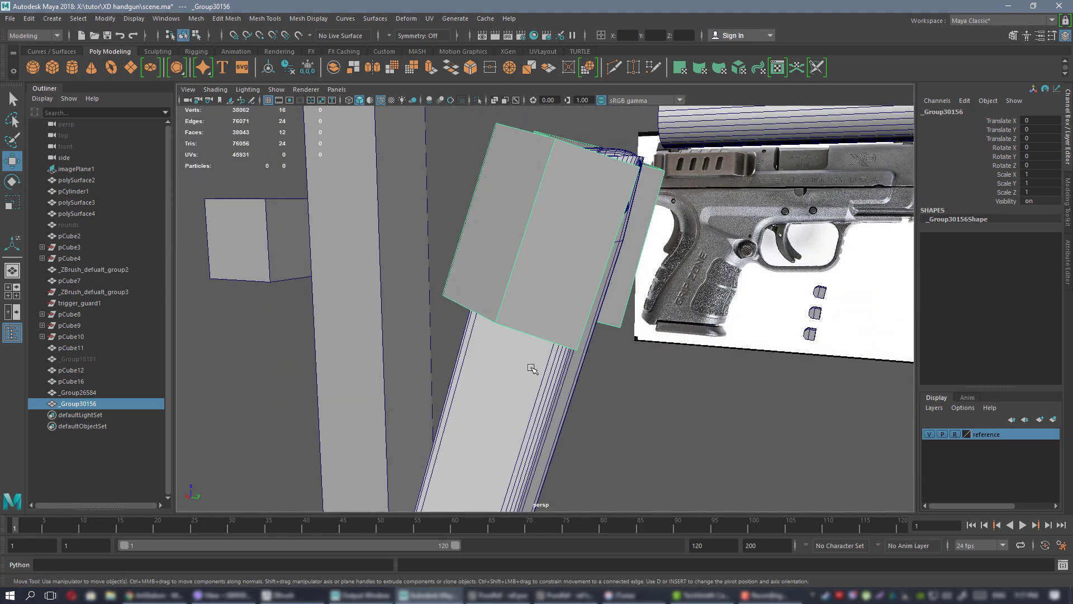
pyautogui.hotkey('ctrl', '1')
pyautogui.press('f')
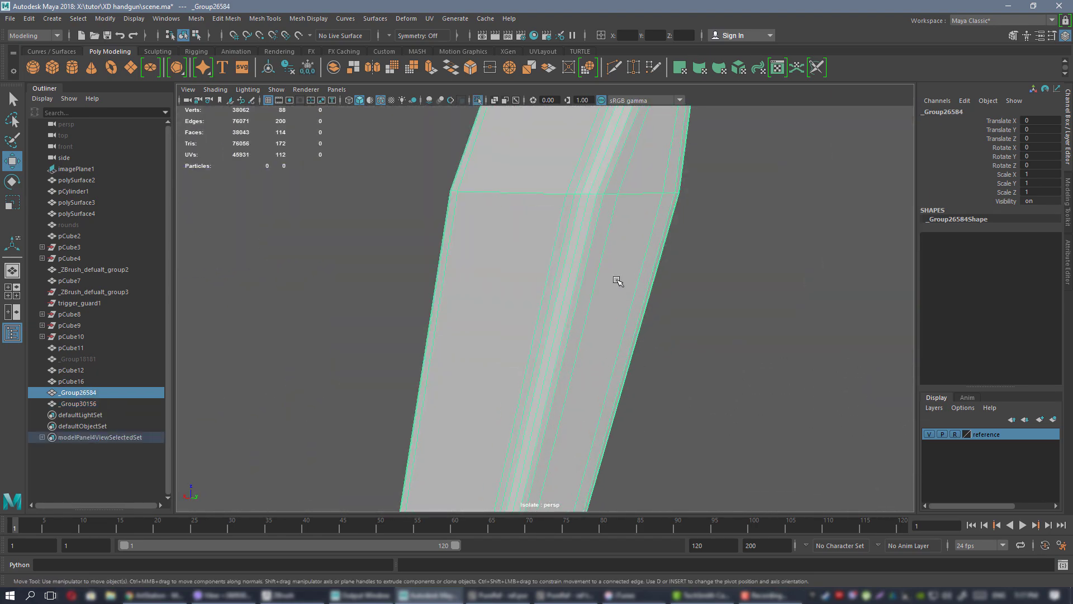
pyautogui.keyDown('alt'); pyautogui.moveTo(618, 281); pyautogui.dragTo(635, 307); pyautogui.keyUp('alt')
pyautogui.press('space')
pyautogui.press('space')
pyautogui.keyDown('alt'); pyautogui.moveTo(814, 460); pyautogui.dragTo(917, 469, button='right'); pyautogui.keyUp('alt')
pyautogui.hotkey('ctrl', '1')
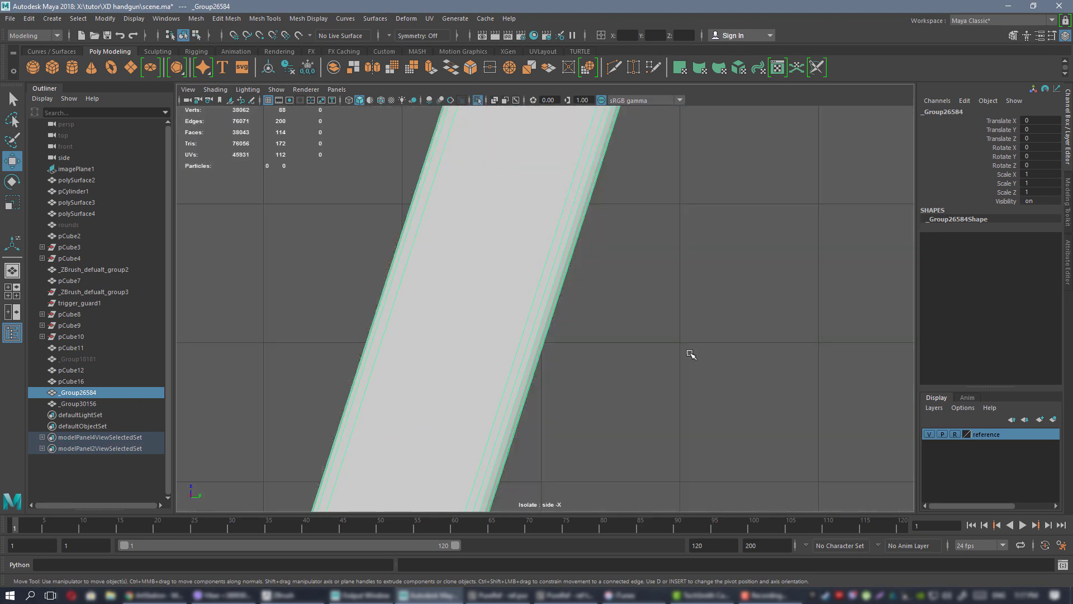
pyautogui.press('f')
pyautogui.keyDown('alt'); pyautogui.moveTo(613, 299); pyautogui.dragTo(728, 339, button='right'); pyautogui.keyUp('alt')
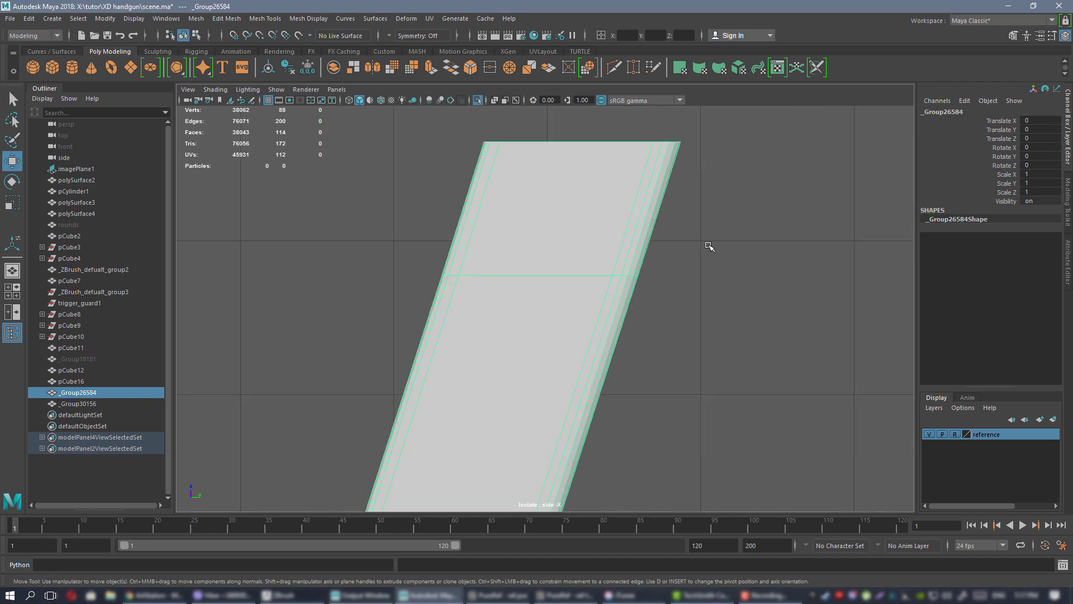
pyautogui.press('space')
pyautogui.press('space')
pyautogui.keyDown('alt'); pyautogui.moveTo(762, 275); pyautogui.dragTo(583, 268, button='right'); pyautogui.keyUp('alt')
pyautogui.hotkey('ctrl', '1')
# - Subtract the cutting boxes from the magazine with a Boolean difference and delete the result's construction history
pyautogui.keyDown('alt'); pyautogui.moveTo(627, 274); pyautogui.dragTo(355, 161); pyautogui.keyUp('alt')
pyautogui.click(196, 20)
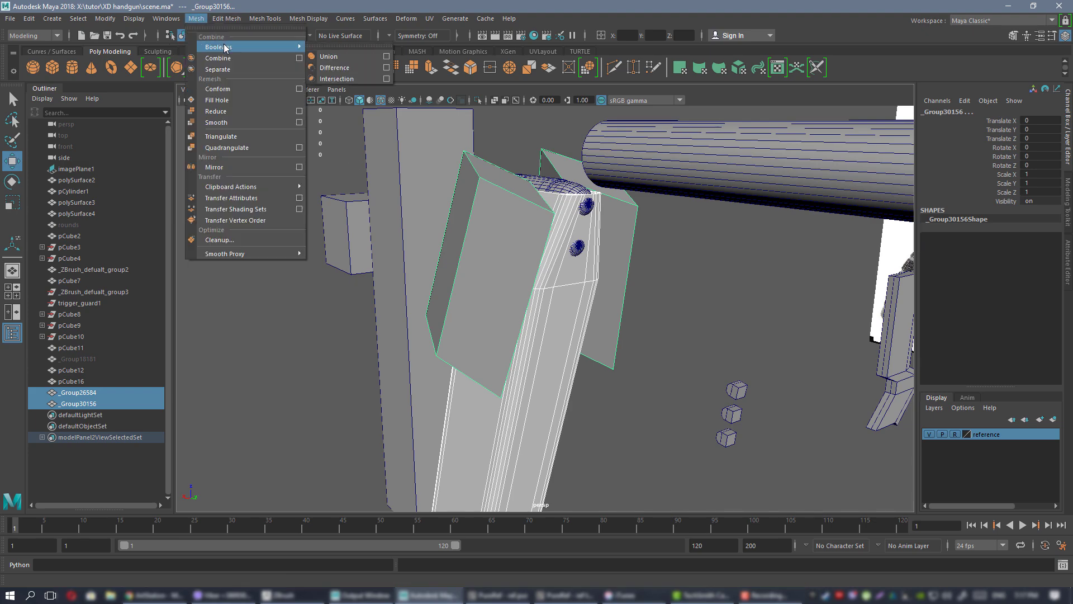
pyautogui.click(340, 68)
pyautogui.keyDown('alt'); pyautogui.moveTo(782, 296); pyautogui.dragTo(585, 284); pyautogui.keyUp('alt')
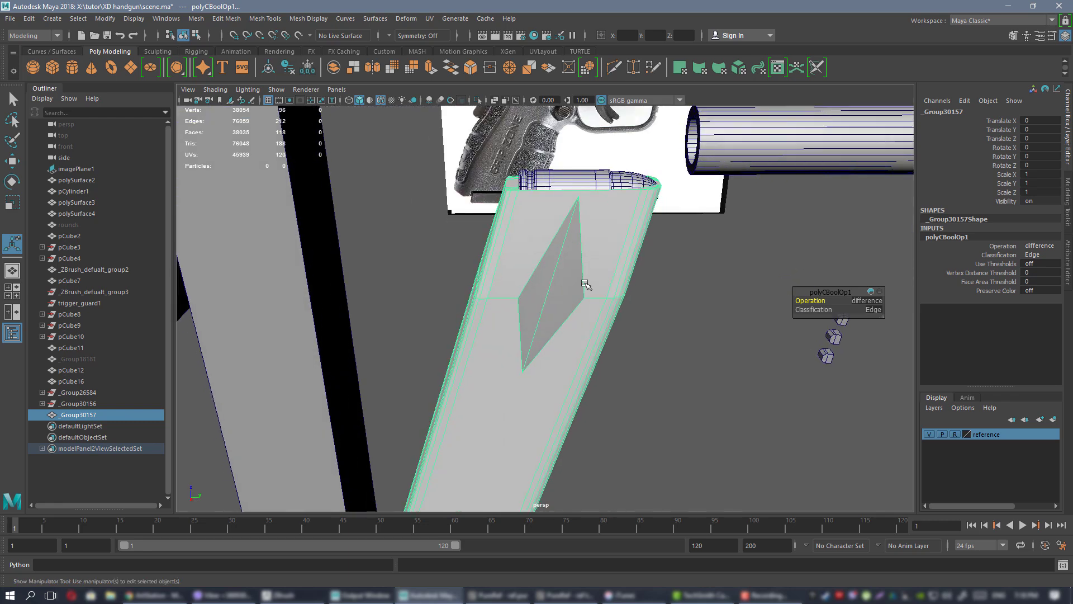
pyautogui.hotkey('alt', 'shift', 'd')
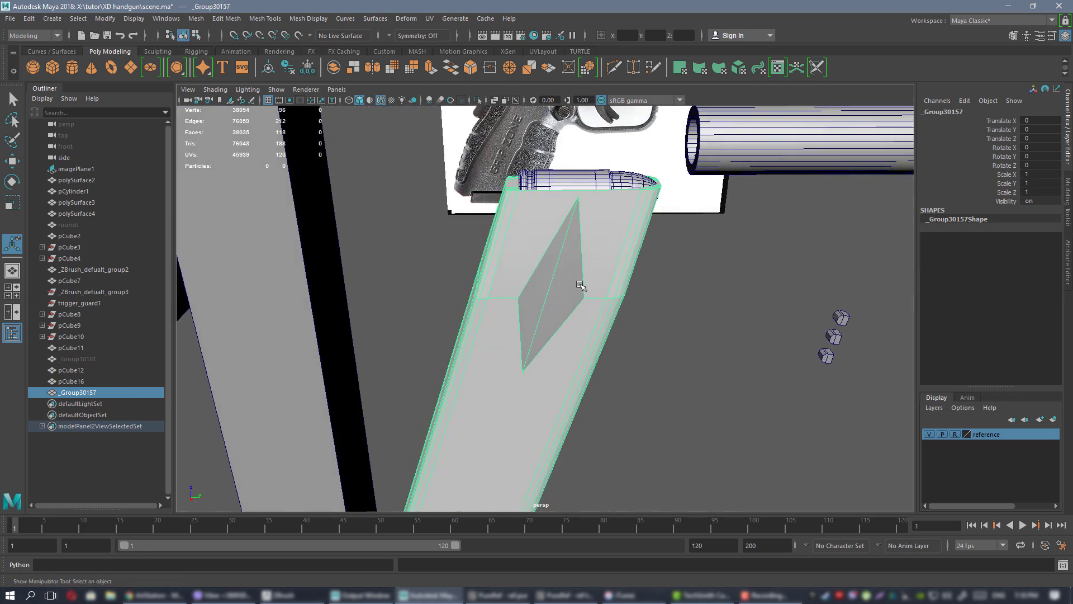
# - Assign the existing blinn1 material to the cut magazine
pyautogui.keyDown('alt'); pyautogui.moveTo(581, 286); pyautogui.dragTo(499, 261, button='right'); pyautogui.keyUp('alt')
pyautogui.keyDown('alt'); pyautogui.moveTo(499, 261); pyautogui.dragTo(522, 274); pyautogui.keyUp('alt')
pyautogui.moveTo(520, 271); pyautogui.dragTo(561, 271, button='right')
pyautogui.moveTo(541, 271); pyautogui.dragTo(542, 278, button='right')
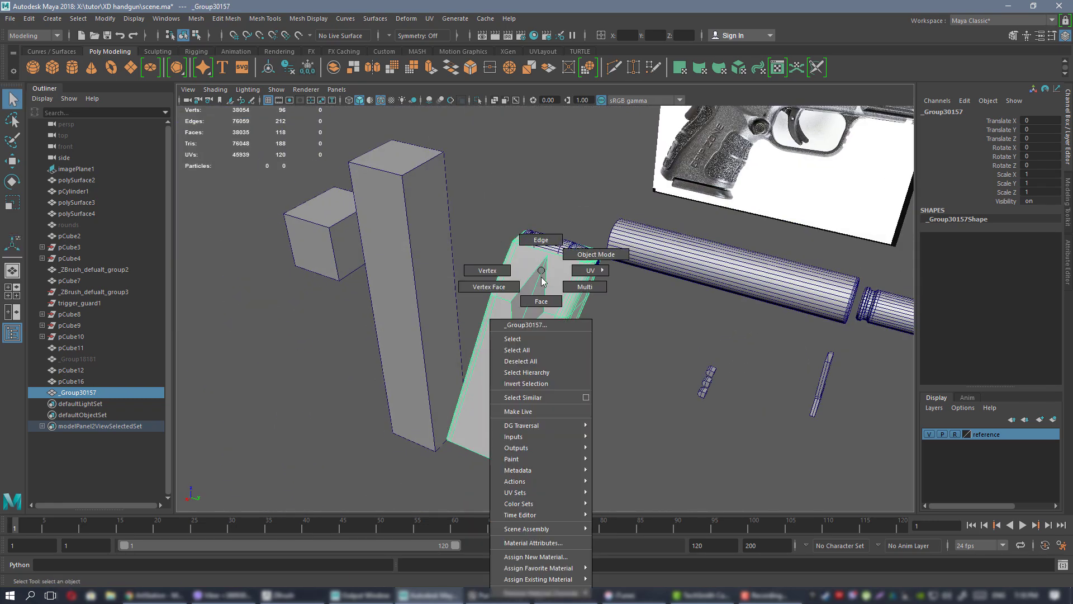
pyautogui.moveTo(605, 600); pyautogui.dragTo(593, 580, button='right')
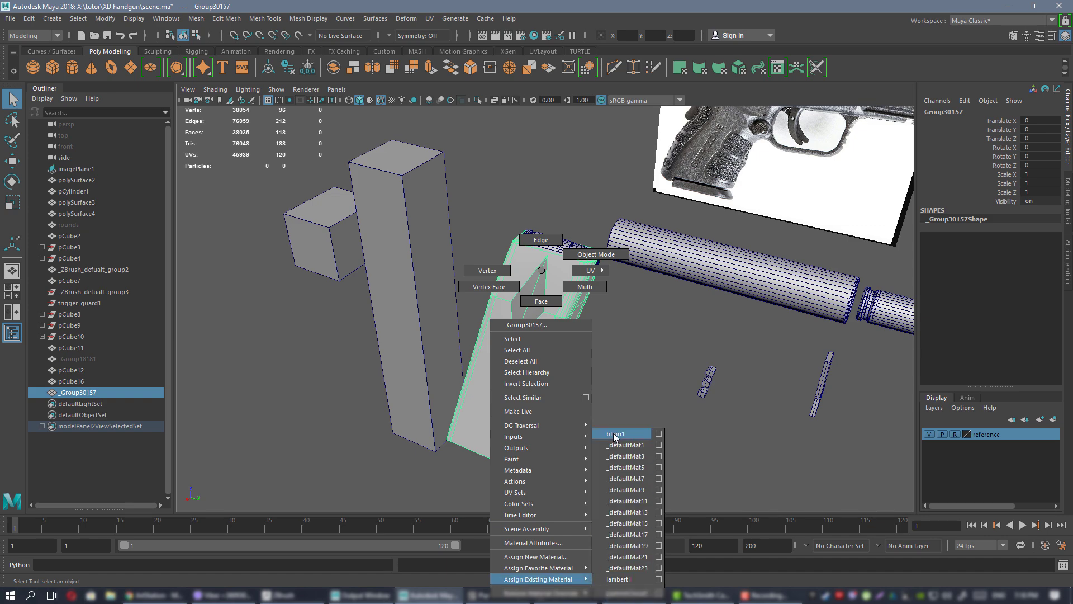
pyautogui.moveTo(614, 434); pyautogui.dragTo(614, 434, button='right')
pyautogui.keyDown('alt'); pyautogui.moveTo(601, 364); pyautogui.dragTo(635, 359); pyautogui.keyUp('alt')
pyautogui.keyDown('alt'); pyautogui.moveTo(595, 305); pyautogui.dragTo(558, 283); pyautogui.keyUp('alt')
pyautogui.click(613, 350)
# - Isolate the magazine and delete the cap faces at its lower end
pyautogui.click(539, 276)
pyautogui.hotkey('ctrl', '1')
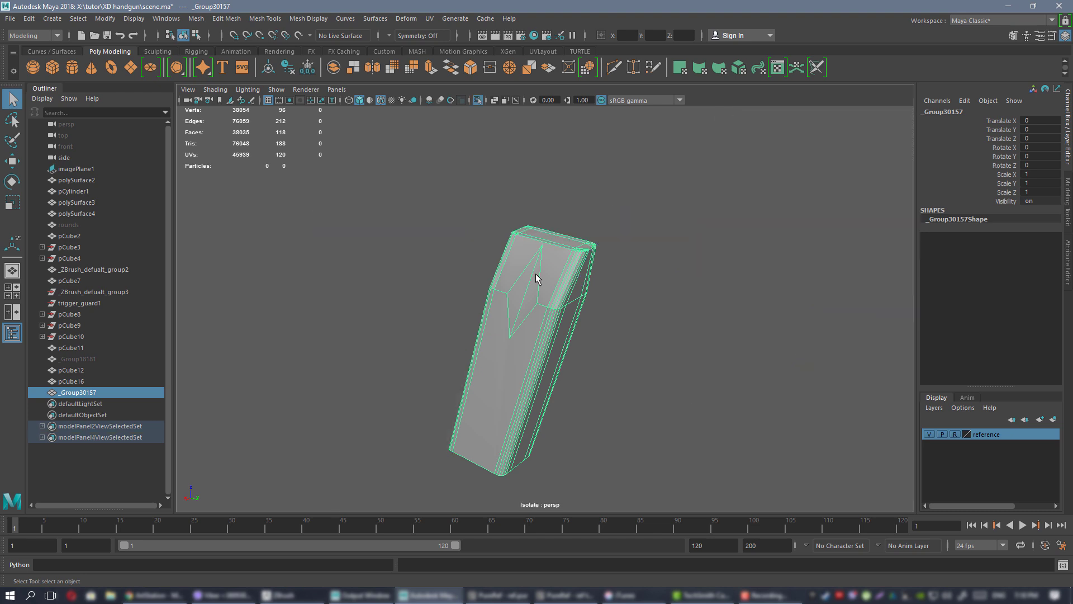
pyautogui.keyDown('alt'); pyautogui.moveTo(579, 247); pyautogui.dragTo(546, 283); pyautogui.keyUp('alt')
pyautogui.keyDown('alt'); pyautogui.moveTo(546, 283); pyautogui.dragTo(572, 364, button='right'); pyautogui.keyUp('alt')
pyautogui.keyDown('alt'); pyautogui.moveTo(572, 363); pyautogui.dragTo(528, 244); pyautogui.keyUp('alt')
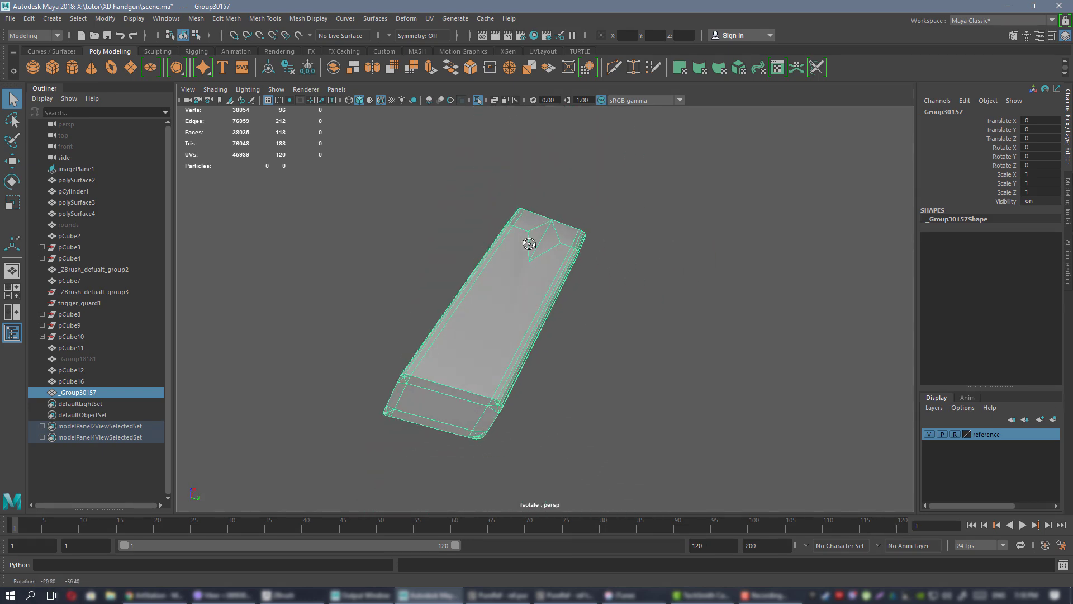
pyautogui.keyDown('alt'); pyautogui.moveTo(514, 323); pyautogui.dragTo(525, 366); pyautogui.keyUp('alt')
pyautogui.keyDown('alt'); pyautogui.moveTo(525, 367); pyautogui.dragTo(549, 288, button='right'); pyautogui.keyUp('alt')
pyautogui.keyDown('alt'); pyautogui.moveTo(548, 288); pyautogui.dragTo(539, 254); pyautogui.keyUp('alt')
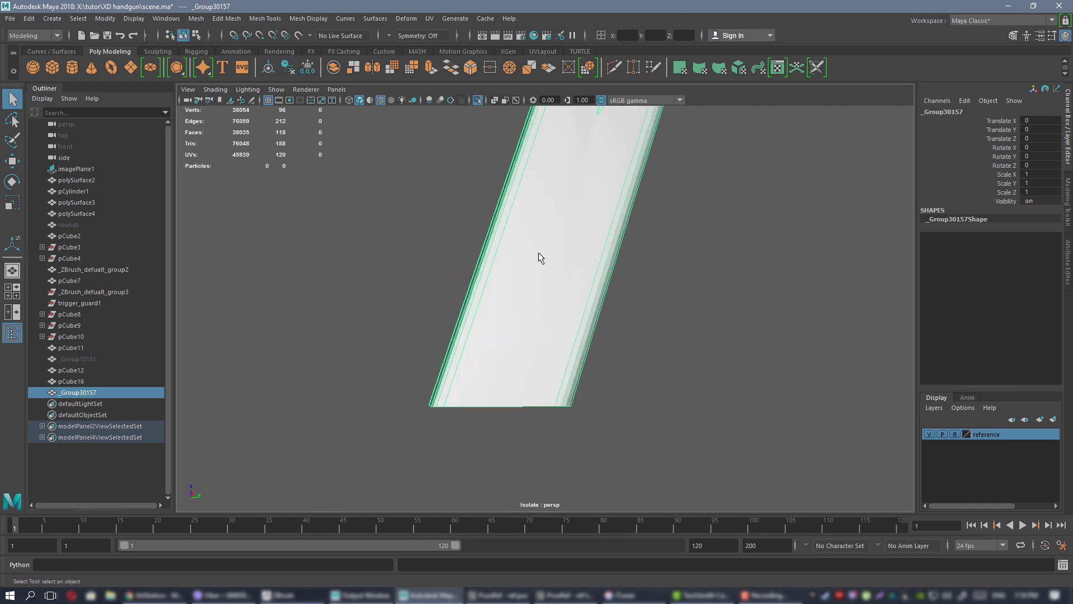
pyautogui.moveTo(539, 254); pyautogui.dragTo(538, 282, button='right')
pyautogui.moveTo(355, 293); pyautogui.dragTo(657, 464)
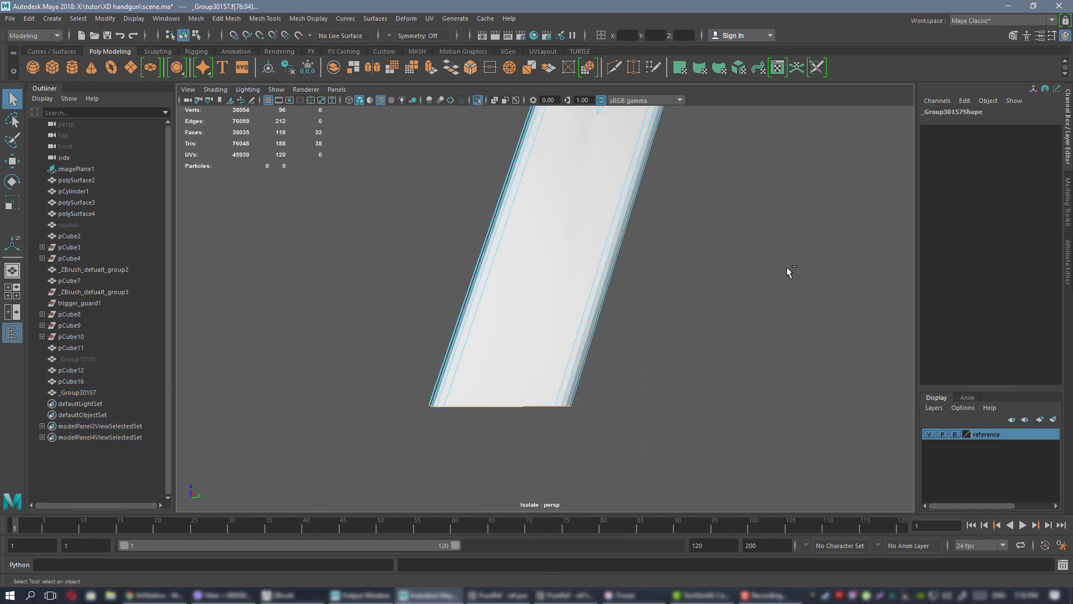
pyautogui.keyDown('alt'); pyautogui.moveTo(619, 397); pyautogui.dragTo(585, 278); pyautogui.keyUp('alt')
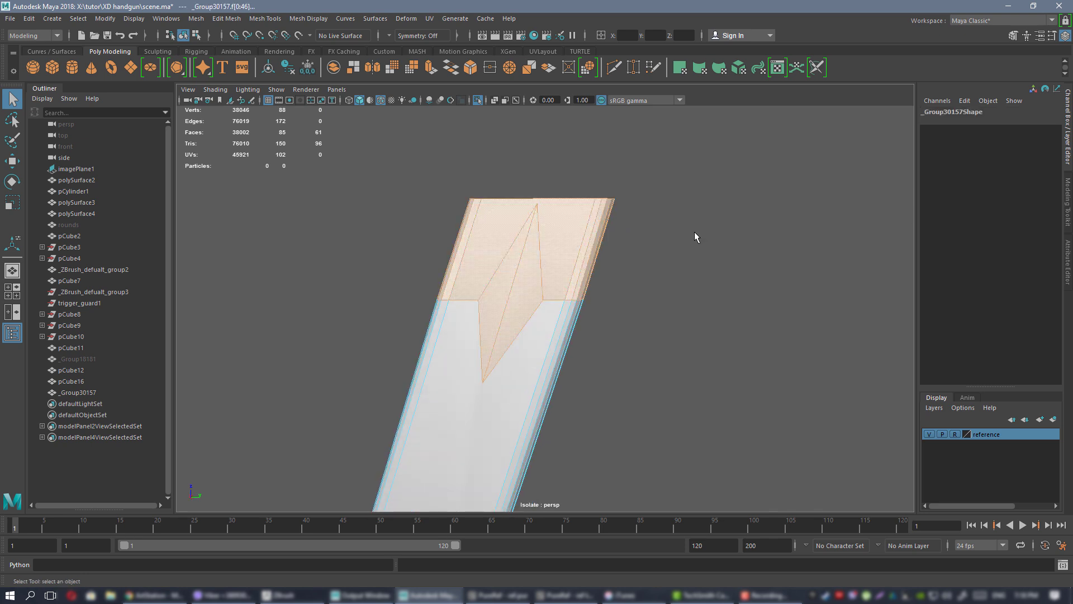
# - Delete the cap faces closing the magazine's upper end
pyautogui.keyDown('alt'); pyautogui.moveTo(671, 242); pyautogui.dragTo(662, 265); pyautogui.keyUp('alt')
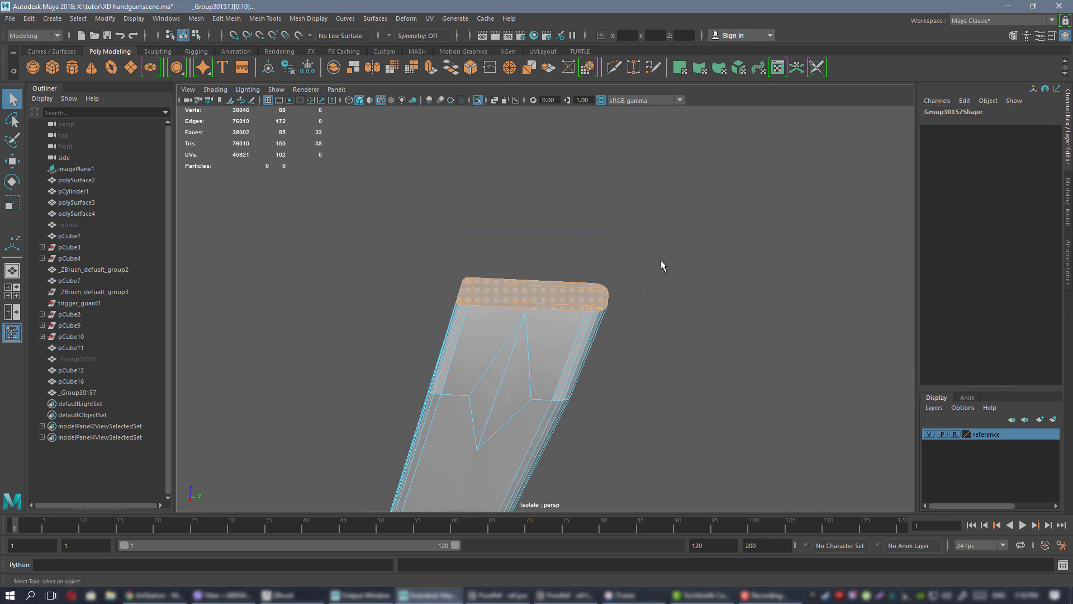
pyautogui.keyDown('alt'); pyautogui.moveTo(545, 324); pyautogui.dragTo(556, 258, button='middle'); pyautogui.keyUp('alt')
pyautogui.keyDown('alt'); pyautogui.moveTo(555, 258); pyautogui.dragTo(523, 259, button='right'); pyautogui.keyUp('alt')
pyautogui.keyDown('alt'); pyautogui.moveTo(520, 245); pyautogui.dragTo(514, 288, button='middle'); pyautogui.keyUp('alt')
# - Connect the diamond's upper tip vertex to the two outer vertices on the flat side's open upper rim
pyautogui.scroll(2, 514, 288)
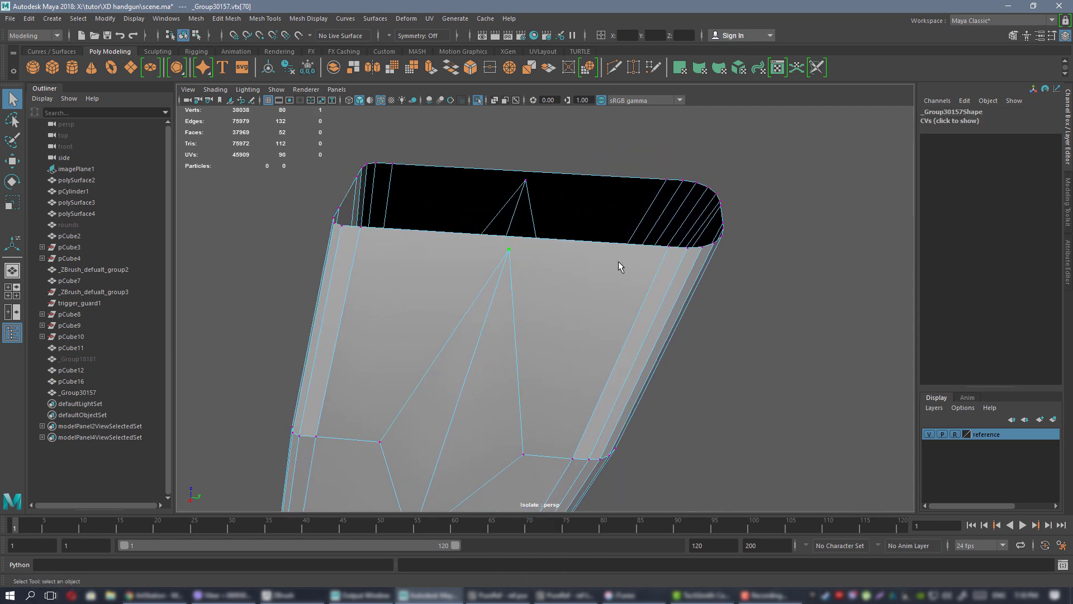
pyautogui.click(1068, 200)
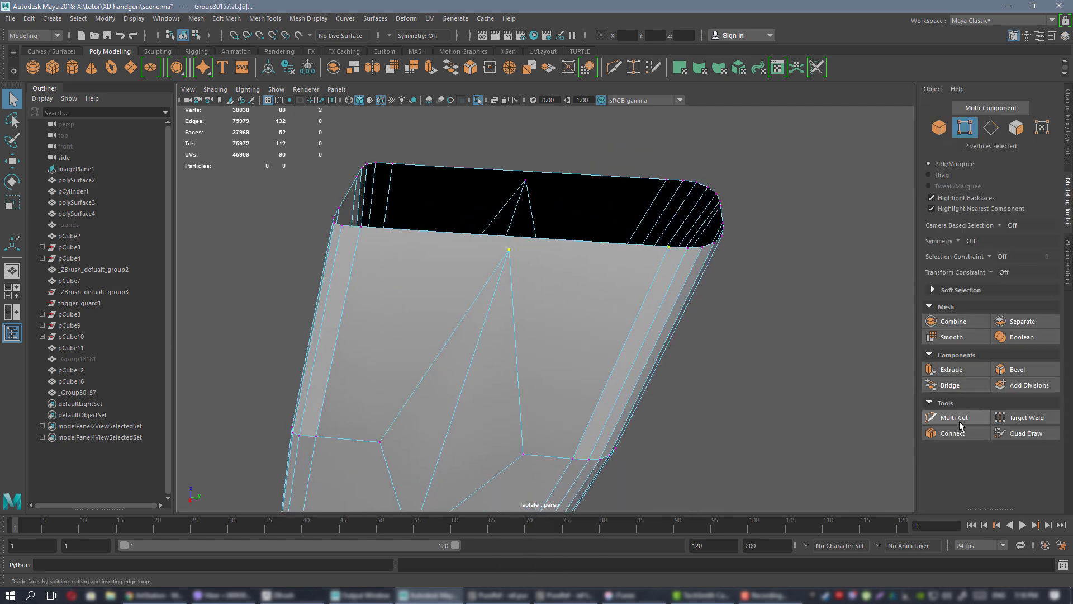
pyautogui.click(953, 433)
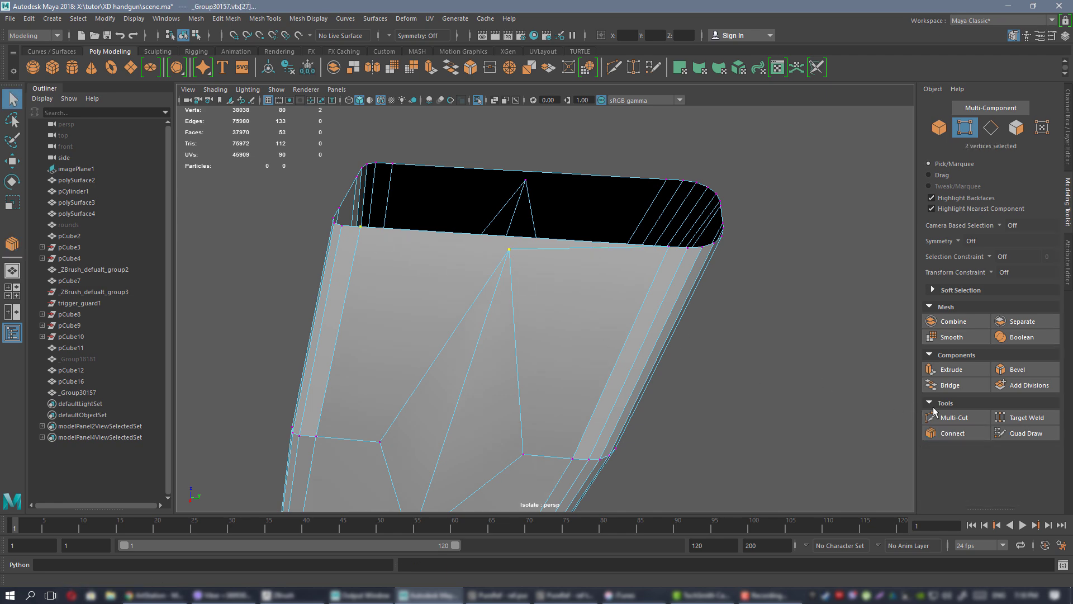
pyautogui.click(953, 434)
# - Connect the diamonds' remaining tips to the nearby rim corner vertices on both sides, using Object X symmetry for the last ones
pyautogui.keyDown('alt'); pyautogui.moveTo(517, 349); pyautogui.dragTo(507, 250); pyautogui.keyUp('alt')
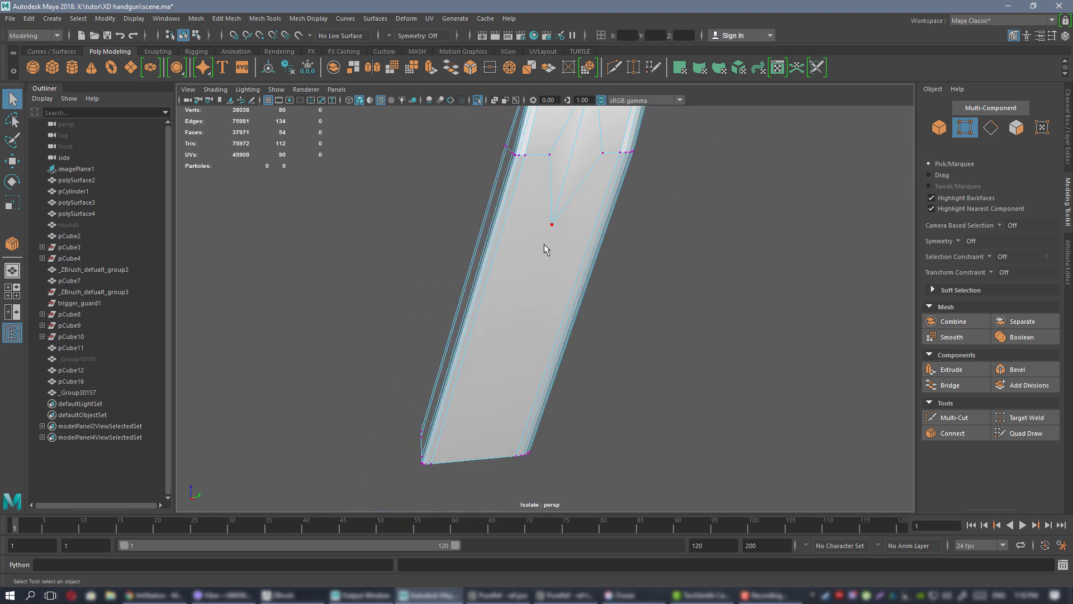
pyautogui.keyDown('alt'); pyautogui.moveTo(542, 324); pyautogui.dragTo(480, 277); pyautogui.keyUp('alt')
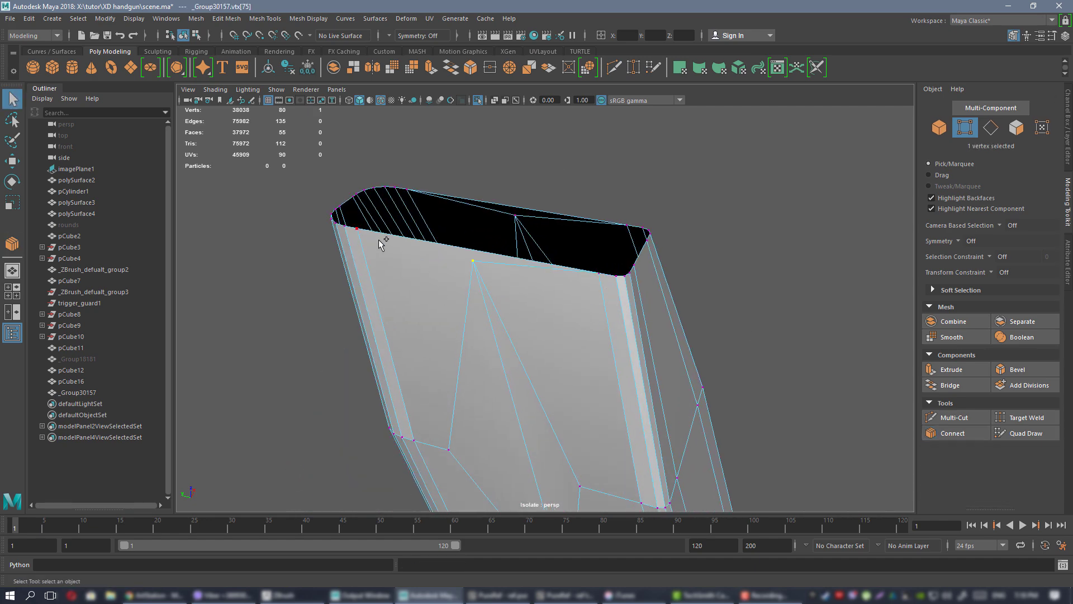
pyautogui.keyDown('alt'); pyautogui.moveTo(577, 288); pyautogui.dragTo(552, 228); pyautogui.keyUp('alt')
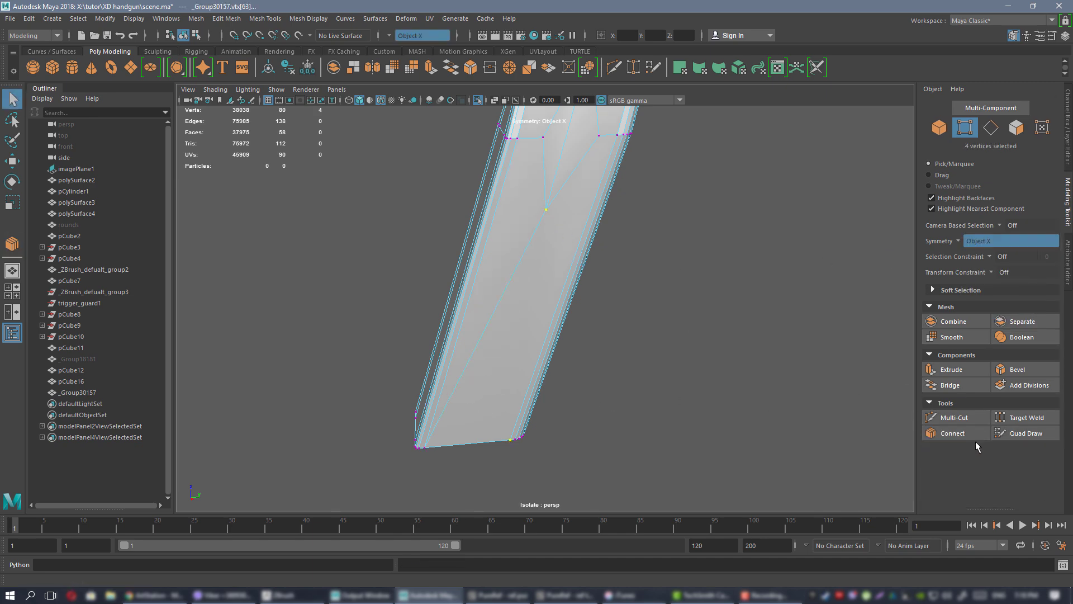
pyautogui.keyDown('alt'); pyautogui.moveTo(599, 158); pyautogui.dragTo(560, 244, button='middle'); pyautogui.keyUp('alt')
pyautogui.keyDown('alt'); pyautogui.moveTo(560, 244); pyautogui.dragTo(515, 235); pyautogui.keyUp('alt')
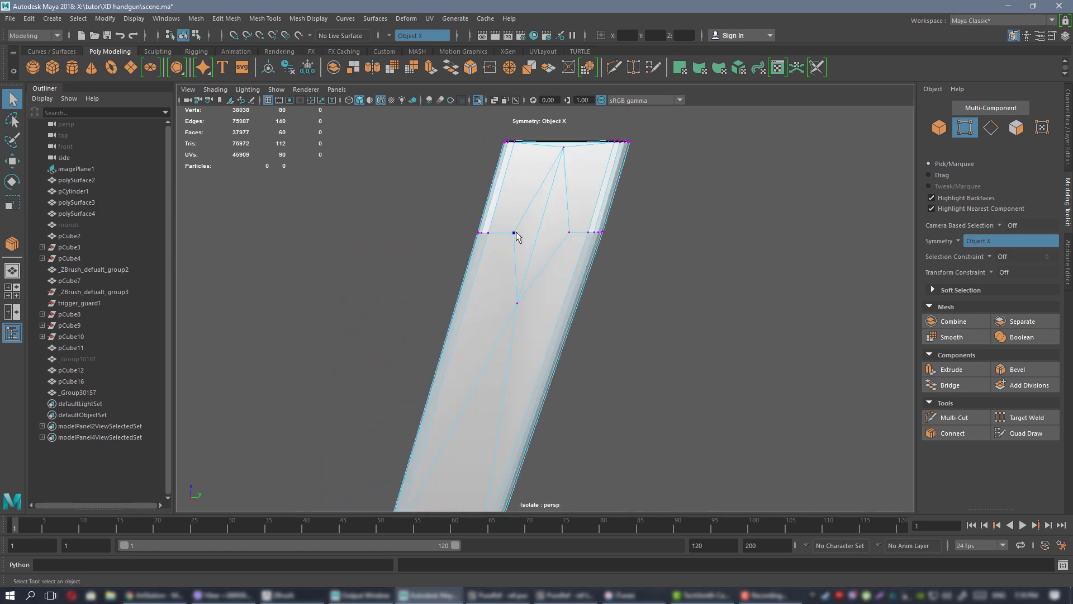
# - Return to object mode and examine the connected magazine mesh from several angles
pyautogui.moveTo(516, 236); pyautogui.dragTo(620, 216, button='right')
pyautogui.click(628, 212)
pyautogui.keyDown('alt'); pyautogui.moveTo(629, 215); pyautogui.dragTo(684, 275); pyautogui.keyUp('alt')
pyautogui.click(663, 205)
pyautogui.press('f')
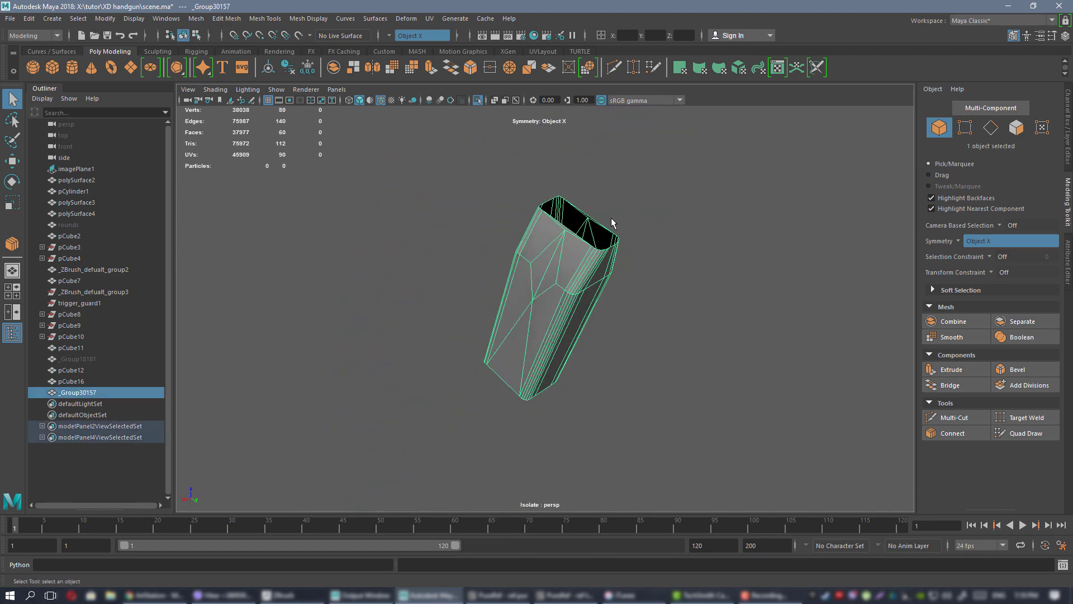
pyautogui.keyDown('alt'); pyautogui.moveTo(610, 225); pyautogui.dragTo(671, 268); pyautogui.keyUp('alt')
pyautogui.scroll(2, 671, 268)
pyautogui.keyDown('alt'); pyautogui.moveTo(671, 268); pyautogui.dragTo(599, 284, button='middle'); pyautogui.keyUp('alt')
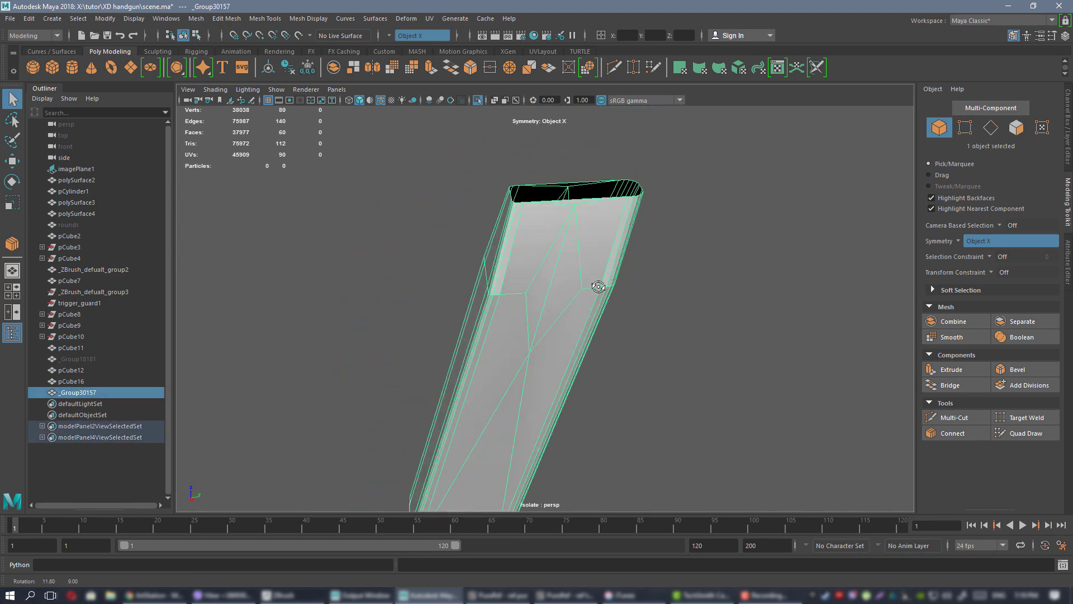
# - Show the rest of the scene and move the cartridge along the Y axis to fit within the magazine's upper opening
pyautogui.hotkey('ctrl', '1')
pyautogui.keyDown('alt'); pyautogui.moveTo(599, 285); pyautogui.dragTo(575, 283); pyautogui.keyUp('alt')
pyautogui.scroll(5, 587, 268)
pyautogui.keyDown('alt'); pyautogui.moveTo(596, 259); pyautogui.dragTo(587, 367, button='middle'); pyautogui.keyUp('alt')
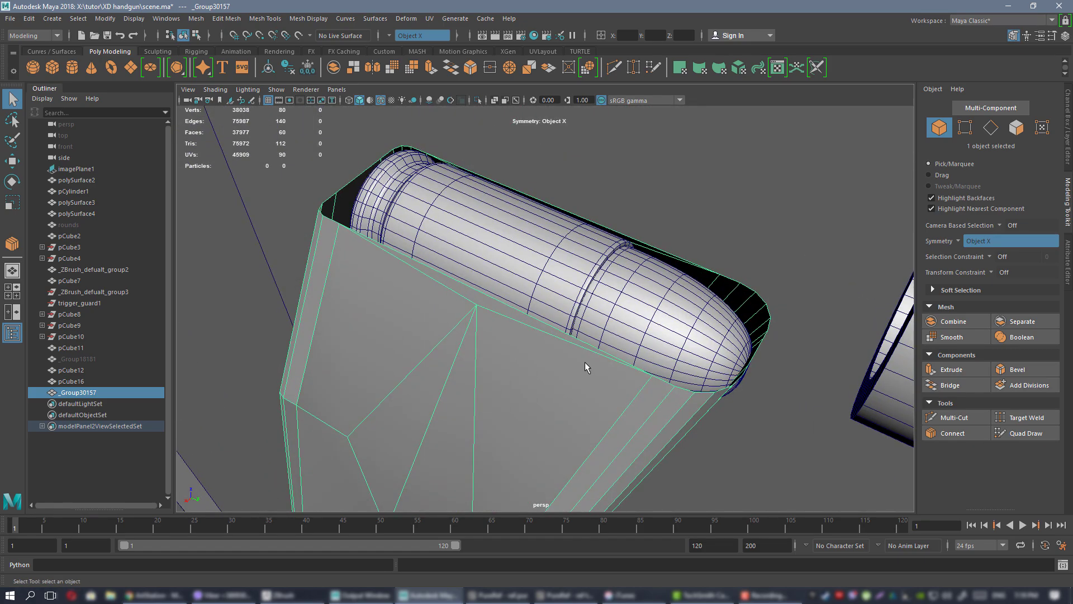
pyautogui.keyDown('alt'); pyautogui.moveTo(587, 367); pyautogui.dragTo(523, 364); pyautogui.keyUp('alt')
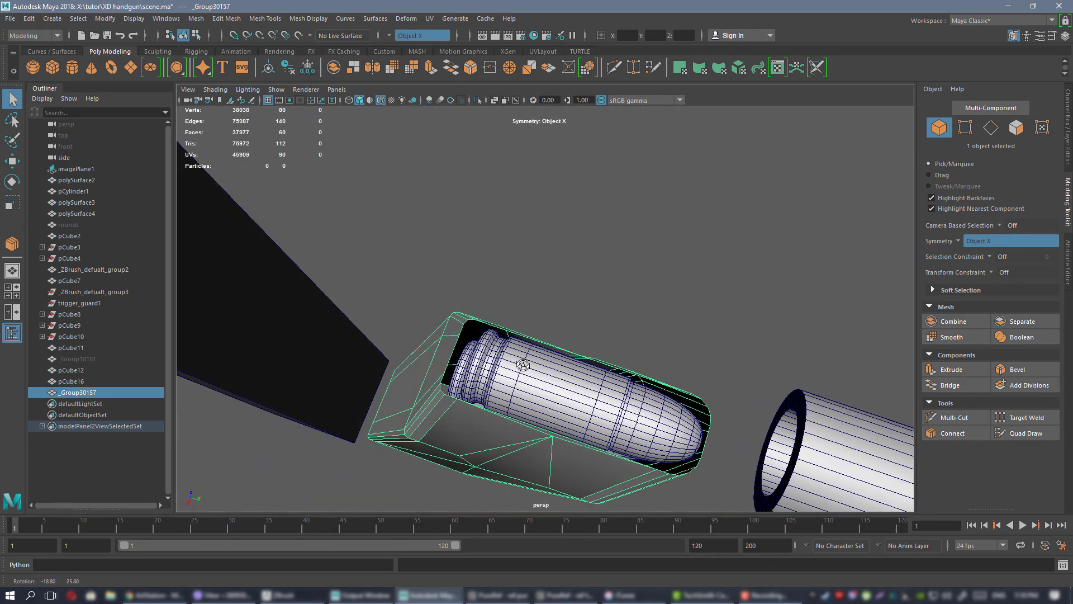
pyautogui.moveTo(584, 378)
pyautogui.keyDown('alt'); pyautogui.mouseDown()
pyautogui.moveTo(548, 324)
pyautogui.moveTo(579, 360)
pyautogui.moveTo(591, 350)
pyautogui.moveTo(613, 361)
pyautogui.moveTo(506, 268)
pyautogui.moveTo(555, 287)
pyautogui.moveTo(578, 371)
pyautogui.mouseUp(); pyautogui.keyUp('alt')
pyautogui.scroll(5, 587, 354)
pyautogui.click(506, 268)
pyautogui.scroll(2, 506, 267)
pyautogui.press('w')
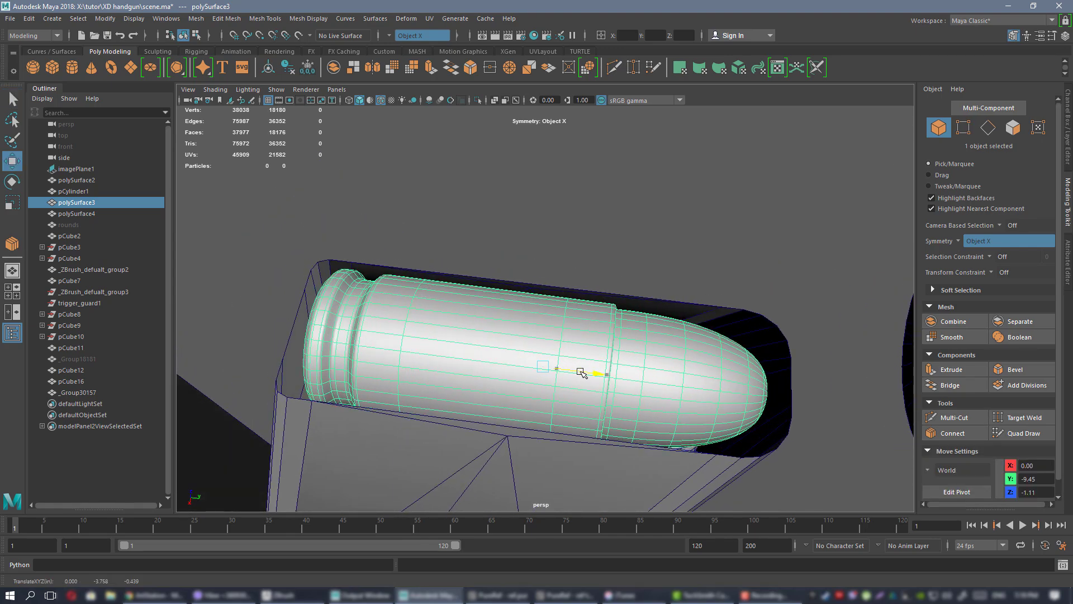
pyautogui.keyDown('alt'); pyautogui.moveTo(625, 378); pyautogui.dragTo(606, 406); pyautogui.keyUp('alt')
pyautogui.click(550, 269)
# - Extrude all the magazine's faces inward with a local translate Z of -0.021 to give its walls thickness
pyautogui.keyDown('alt'); pyautogui.moveTo(607, 406); pyautogui.dragTo(621, 330); pyautogui.keyUp('alt')
pyautogui.click(620, 328)
pyautogui.keyDown('alt'); pyautogui.moveTo(621, 328); pyautogui.dragTo(544, 313, button='right'); pyautogui.keyUp('alt')
pyautogui.click(481, 337)
pyautogui.keyDown('alt'); pyautogui.moveTo(544, 313); pyautogui.dragTo(506, 352); pyautogui.keyUp('alt')
pyautogui.keyDown('alt'); pyautogui.moveTo(505, 352); pyautogui.dragTo(582, 352, button='middle'); pyautogui.keyUp('alt')
pyautogui.scroll(-3, 669, 414)
pyautogui.keyDown('alt'); pyautogui.moveTo(669, 413); pyautogui.dragTo(559, 257); pyautogui.keyUp('alt')
pyautogui.scroll(4, 570, 224)
pyautogui.keyDown('alt'); pyautogui.moveTo(587, 179); pyautogui.dragTo(596, 297, button='middle'); pyautogui.keyUp('alt')
pyautogui.keyDown('alt'); pyautogui.moveTo(596, 297); pyautogui.dragTo(517, 320); pyautogui.keyUp('alt')
pyautogui.hotkey('ctrl', 'e')
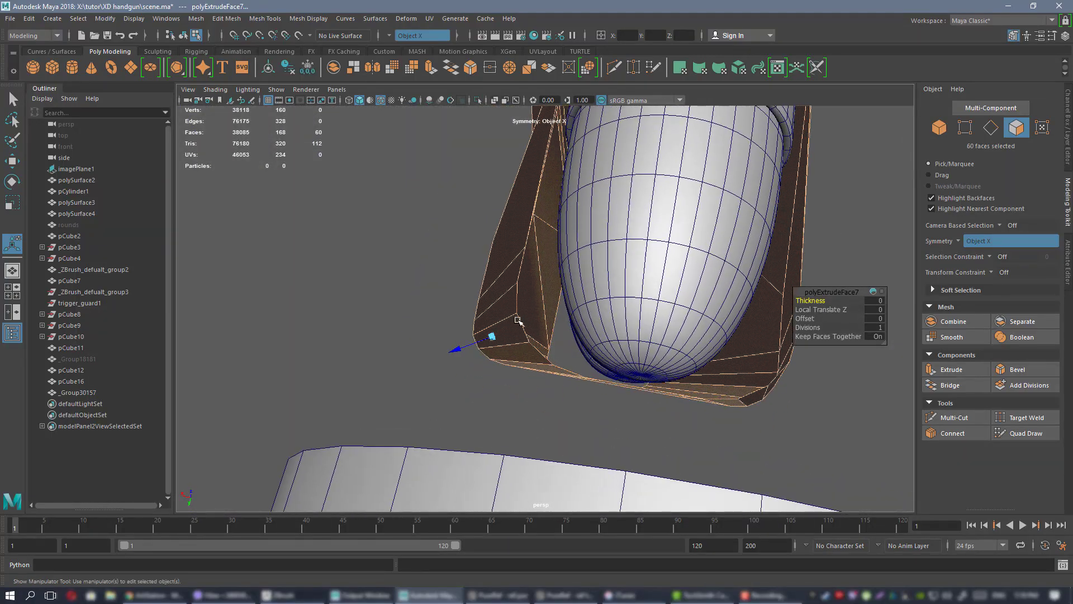
pyautogui.keyDown('alt'); pyautogui.moveTo(572, 271); pyautogui.dragTo(460, 354, button='right'); pyautogui.keyUp('alt')
pyautogui.moveTo(454, 356)
pyautogui.mouseDown()
pyautogui.moveTo(558, 359)
pyautogui.moveTo(575, 333)
pyautogui.moveTo(530, 355)
pyautogui.moveTo(529, 277)
pyautogui.moveTo(571, 271)
pyautogui.moveTo(591, 280)
pyautogui.moveTo(430, 268)
pyautogui.moveTo(486, 278)
pyautogui.moveTo(505, 233)
pyautogui.moveTo(503, 343)
pyautogui.mouseUp()
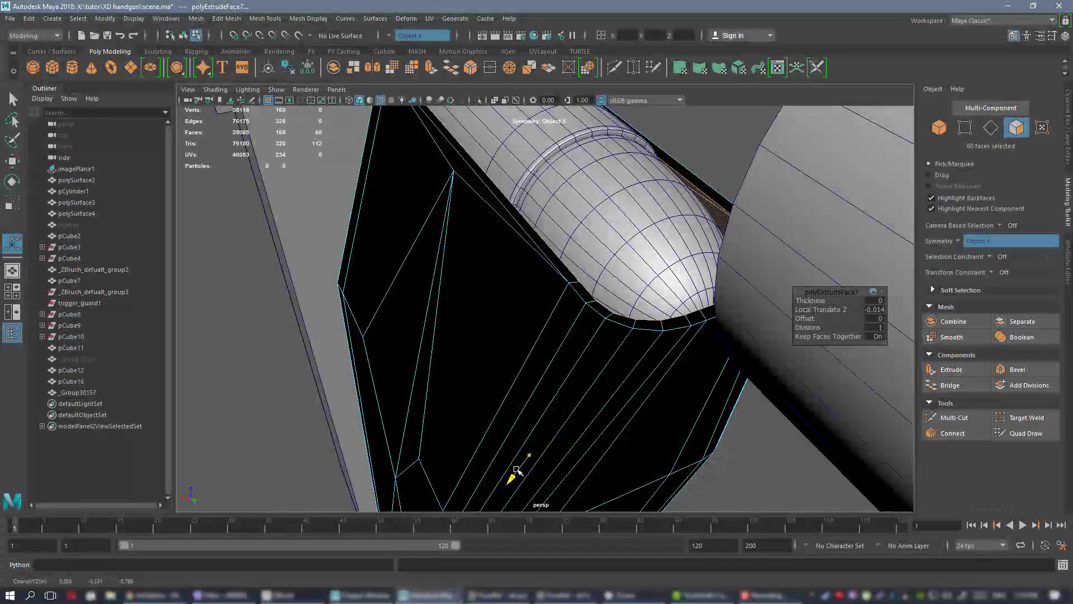
pyautogui.moveTo(517, 470); pyautogui.dragTo(519, 465)
# - Examine the clearance between the thickened magazine walls and the cartridge, especially around the case rim
pyautogui.keyDown('alt'); pyautogui.moveTo(511, 447); pyautogui.dragTo(445, 288); pyautogui.keyUp('alt')
pyautogui.keyDown('alt'); pyautogui.moveTo(445, 287); pyautogui.dragTo(503, 331, button='right'); pyautogui.keyUp('alt')
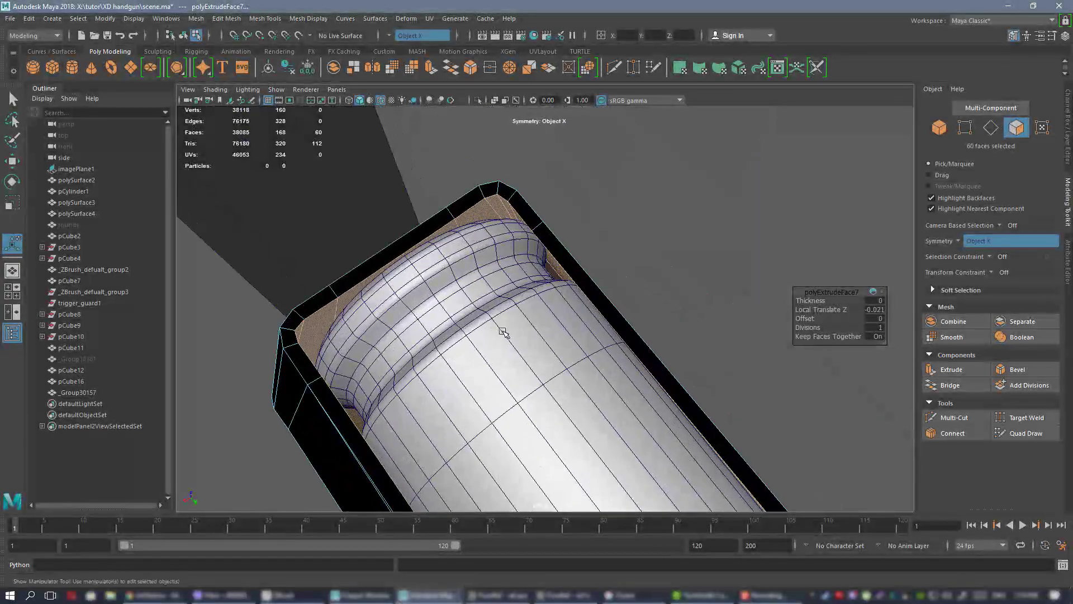
pyautogui.keyDown('alt'); pyautogui.moveTo(502, 331); pyautogui.dragTo(628, 274); pyautogui.keyUp('alt')
pyautogui.keyDown('alt'); pyautogui.moveTo(629, 274); pyautogui.dragTo(512, 282, button='right'); pyautogui.keyUp('alt')
pyautogui.keyDown('alt'); pyautogui.moveTo(511, 282); pyautogui.dragTo(594, 312); pyautogui.keyUp('alt')
pyautogui.keyDown('alt'); pyautogui.moveTo(594, 312); pyautogui.dragTo(625, 325, button='right'); pyautogui.keyUp('alt')
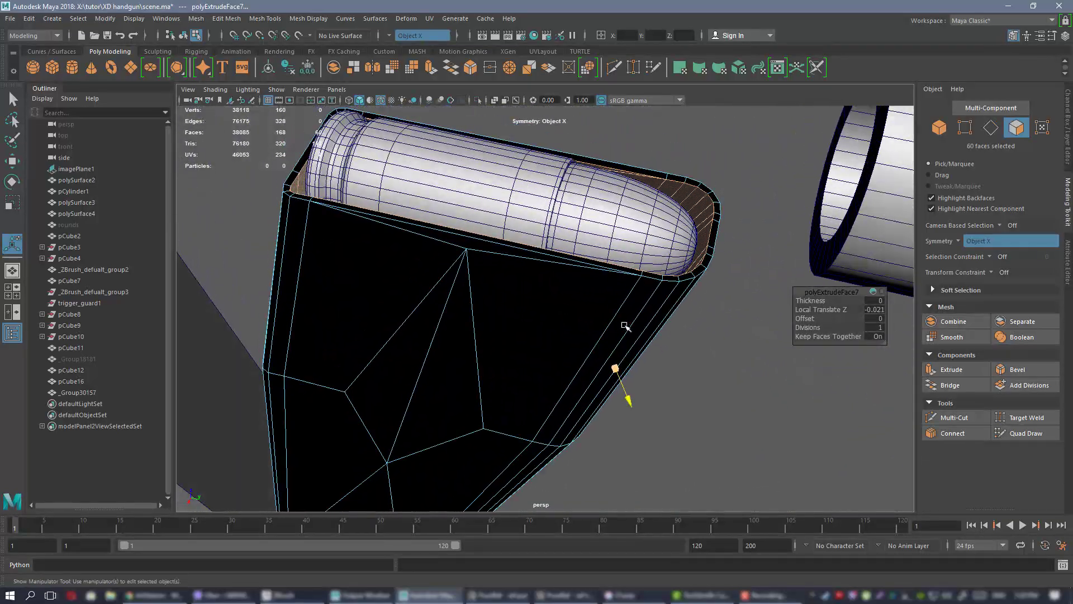
pyautogui.keyDown('alt'); pyautogui.moveTo(604, 362); pyautogui.dragTo(514, 247); pyautogui.keyUp('alt')
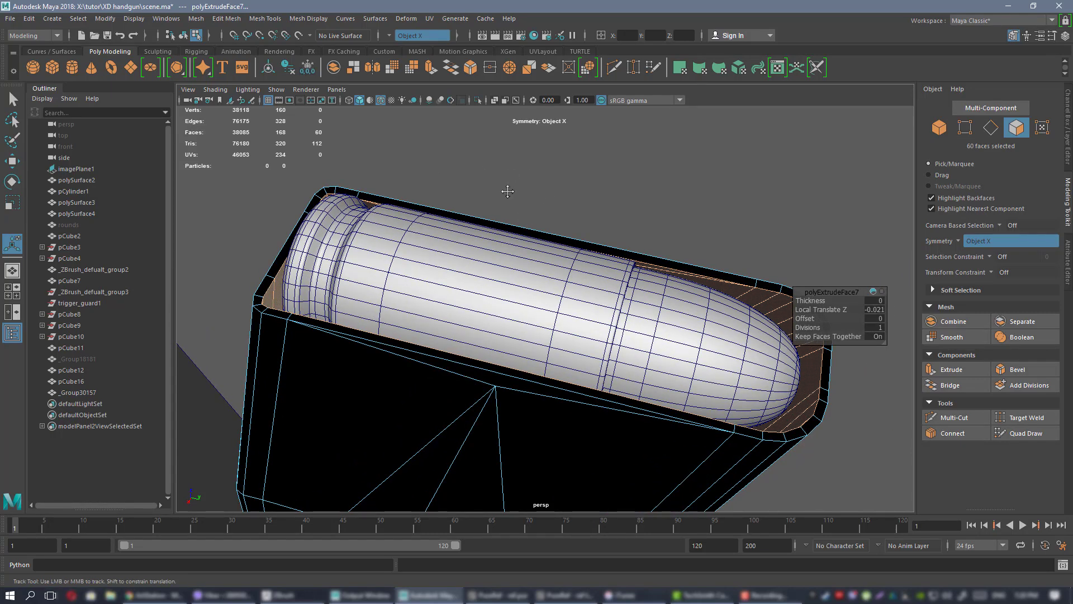
pyautogui.keyDown('alt'); pyautogui.moveTo(508, 191); pyautogui.dragTo(486, 206, button='middle'); pyautogui.keyUp('alt')
pyautogui.keyDown('alt'); pyautogui.moveTo(486, 206); pyautogui.dragTo(597, 214, button='right'); pyautogui.keyUp('alt')
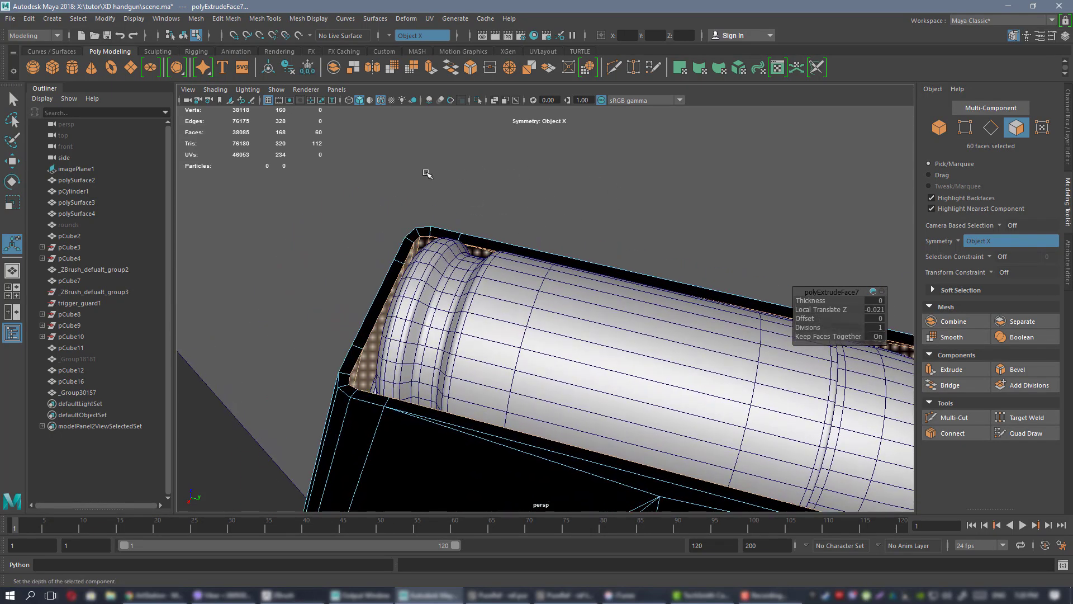
pyautogui.keyDown('alt'); pyautogui.moveTo(498, 180); pyautogui.dragTo(525, 169); pyautogui.keyUp('alt')
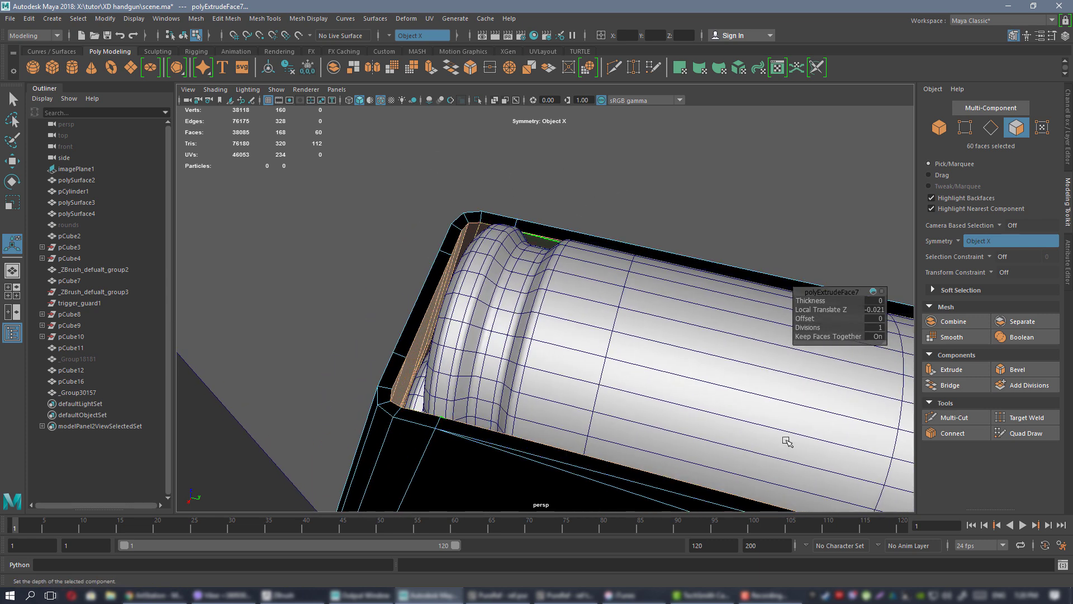
pyautogui.keyDown('alt'); pyautogui.moveTo(787, 442); pyautogui.dragTo(518, 310); pyautogui.keyUp('alt')
pyautogui.keyDown('alt'); pyautogui.moveTo(530, 431); pyautogui.dragTo(518, 189); pyautogui.keyUp('alt')
pyautogui.keyDown('alt'); pyautogui.moveTo(459, 251); pyautogui.dragTo(645, 172); pyautogui.keyUp('alt')
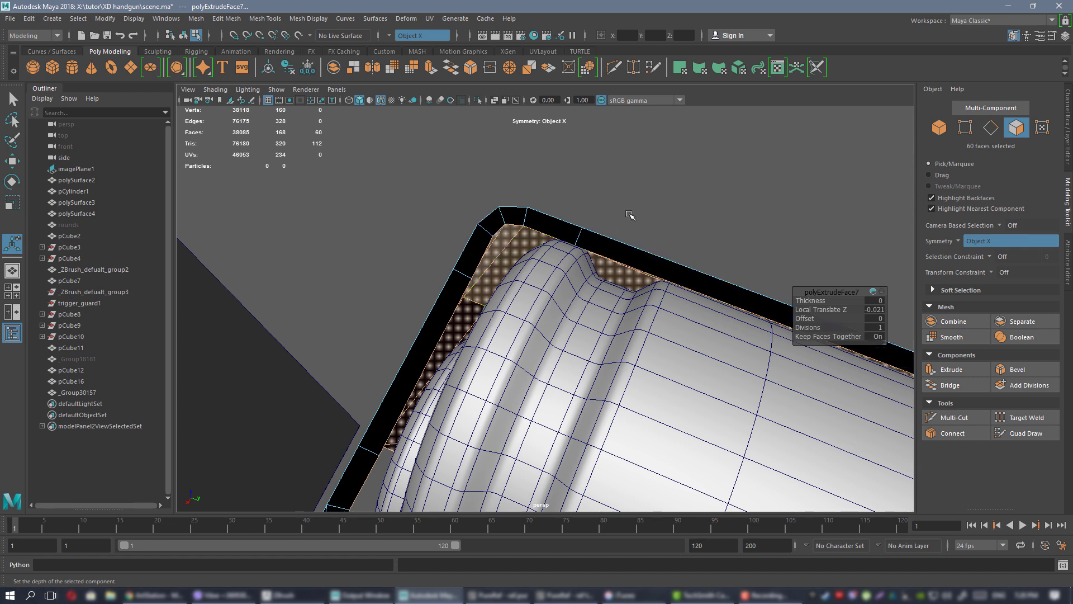
pyautogui.keyDown('alt'); pyautogui.moveTo(630, 215); pyautogui.dragTo(621, 195); pyautogui.keyUp('alt')
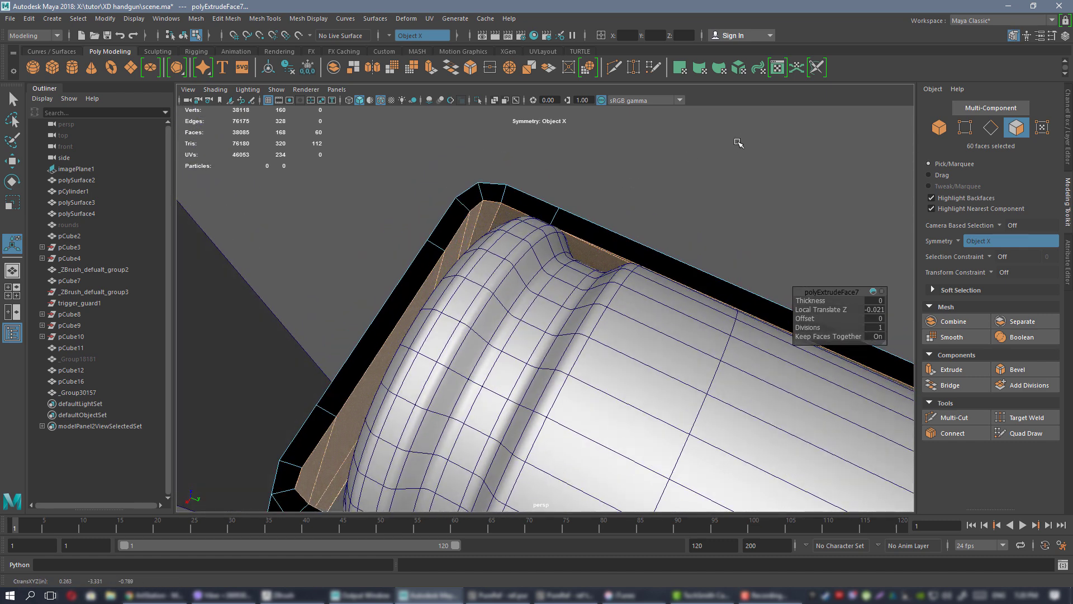
# - Set the wall extrusion's local translate Z to -0.032 and check the clearance around the cartridge
pyautogui.moveTo(737, 146); pyautogui.dragTo(738, 141, button='middle')
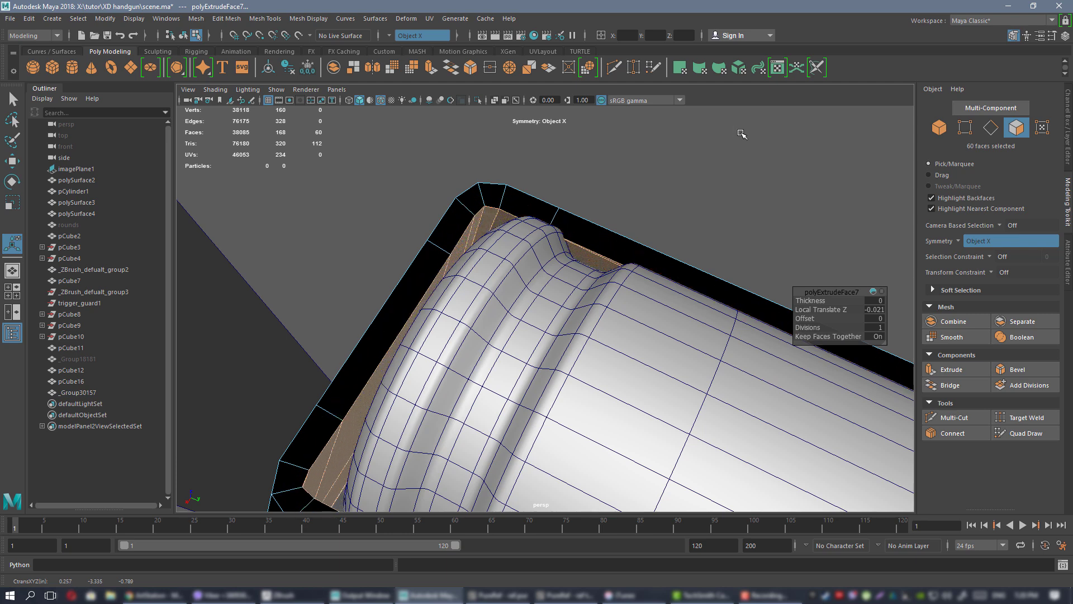
pyautogui.moveTo(614, 259)
pyautogui.keyDown('alt'); pyautogui.mouseDown()
pyautogui.moveTo(578, 273)
pyautogui.moveTo(603, 269)
pyautogui.mouseUp(); pyautogui.keyUp('alt')
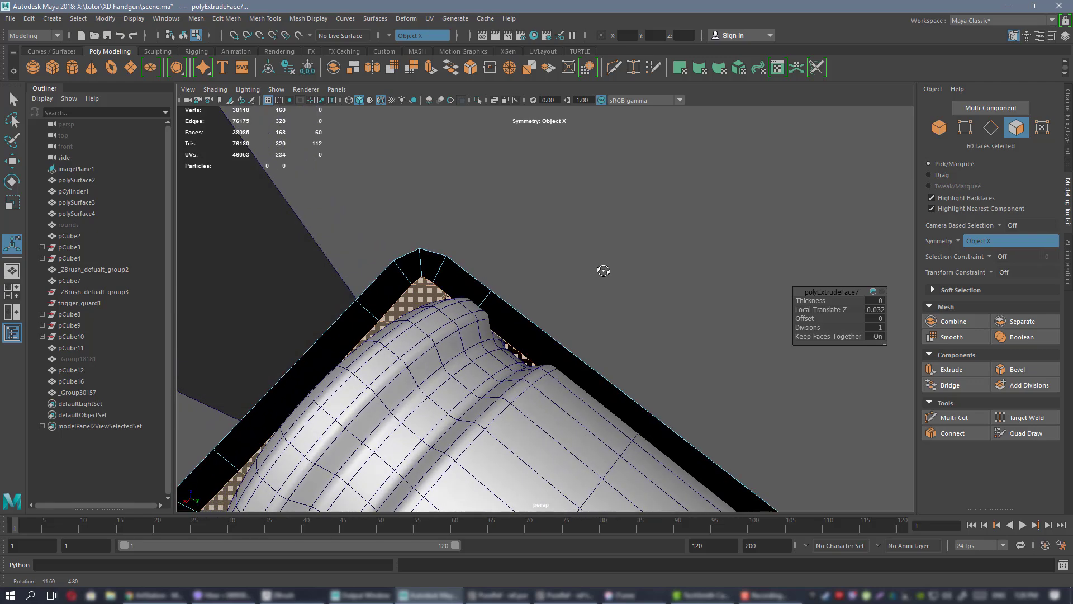
pyautogui.scroll(-4, 550, 305)
pyautogui.scroll(5, 550, 305)
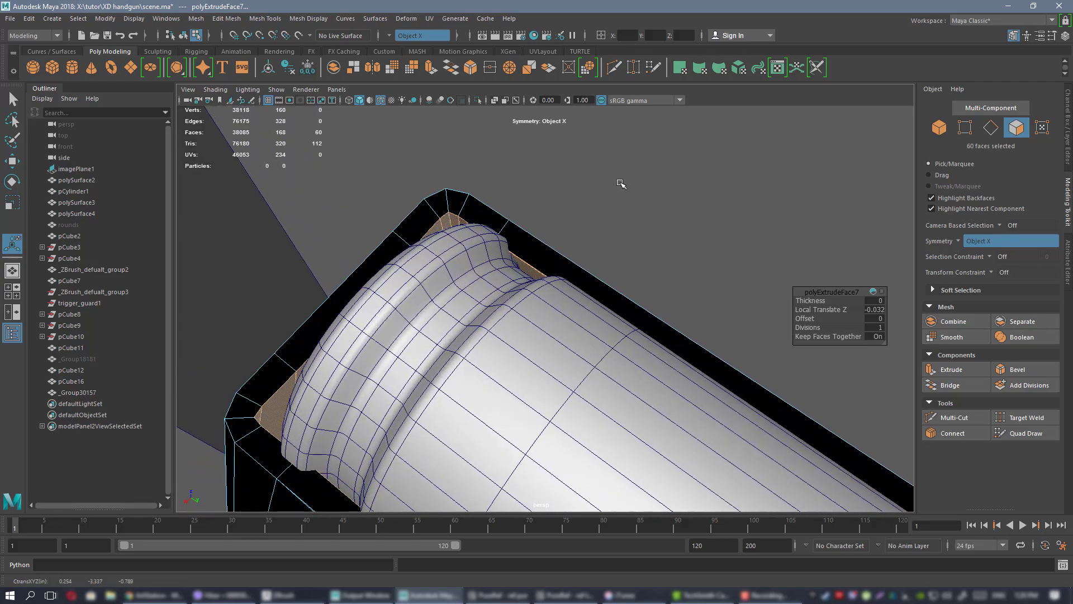
pyautogui.keyDown('alt'); pyautogui.moveTo(631, 213); pyautogui.dragTo(538, 264); pyautogui.keyUp('alt')
# - Return to object mode and reverse the thickened magazine's normals so its outer faces shade correctly
pyautogui.moveTo(538, 263); pyautogui.dragTo(583, 246, button='right')
pyautogui.keyDown('alt'); pyautogui.moveTo(645, 342); pyautogui.dragTo(606, 290); pyautogui.keyUp('alt')
pyautogui.scroll(4, 605, 335)
pyautogui.keyDown('alt'); pyautogui.moveTo(606, 334); pyautogui.dragTo(598, 363); pyautogui.keyUp('alt')
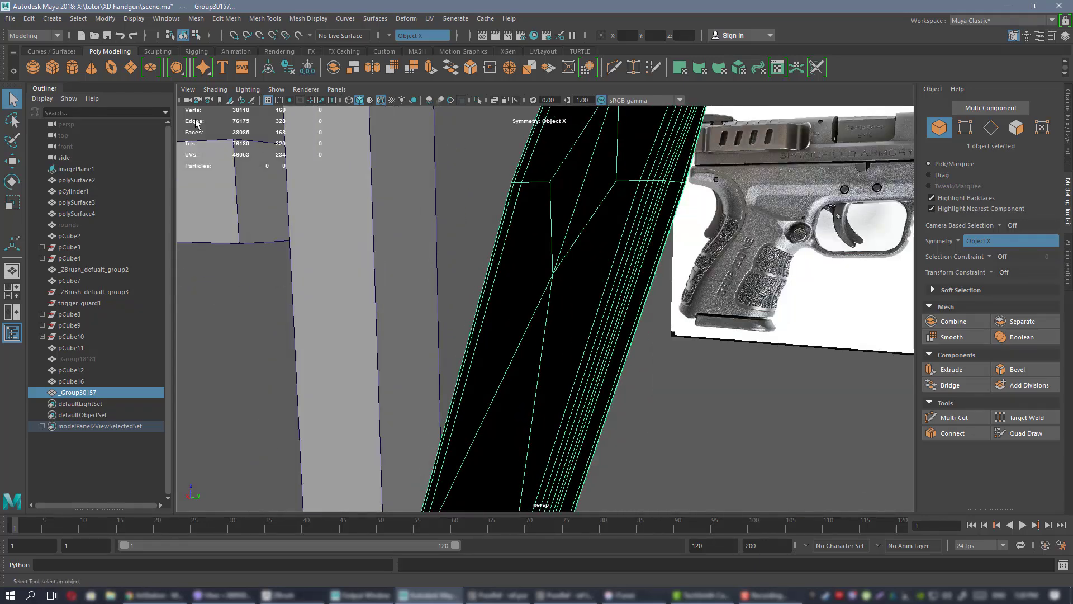
pyautogui.click(386, 52)
pyautogui.press('w')
pyautogui.keyDown('alt'); pyautogui.moveTo(485, 250); pyautogui.dragTo(539, 270); pyautogui.keyUp('alt')
pyautogui.click(541, 187)
pyautogui.keyDown('alt'); pyautogui.moveTo(535, 214); pyautogui.dragTo(555, 283); pyautogui.keyUp('alt')
pyautogui.click(443, 311)
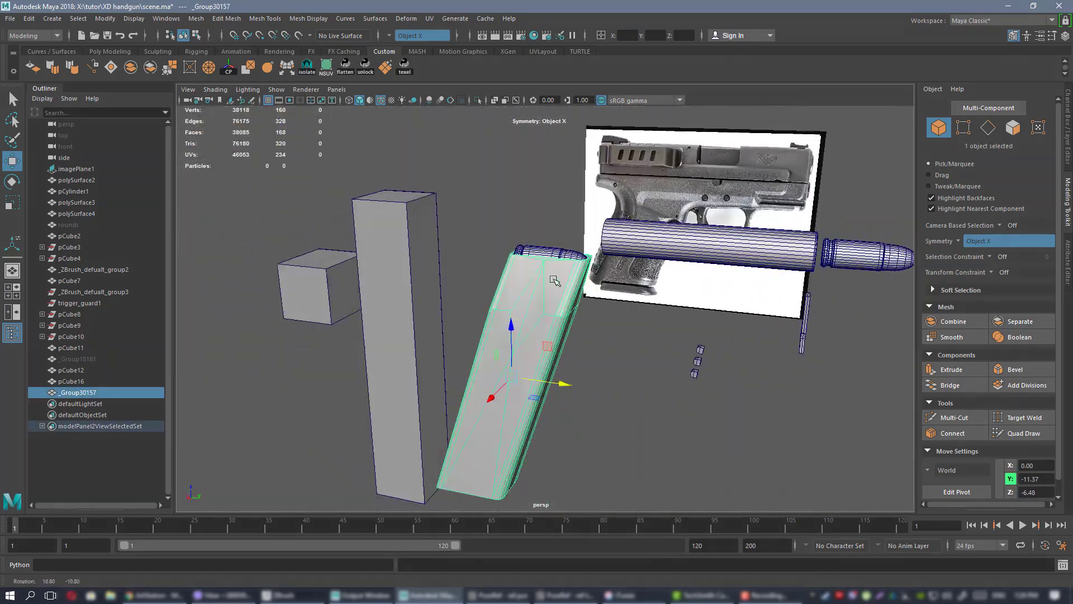
# - Export the selected magazine as an OBJ, overwriting 1.OBJ in the exp folder
pyautogui.keyDown('alt'); pyautogui.moveTo(556, 283); pyautogui.dragTo(561, 333, button='right'); pyautogui.keyUp('alt')
pyautogui.click(581, 227)
pyautogui.keyDown('alt'); pyautogui.moveTo(582, 227); pyautogui.dragTo(456, 227); pyautogui.keyUp('alt')
pyautogui.click(557, 246)
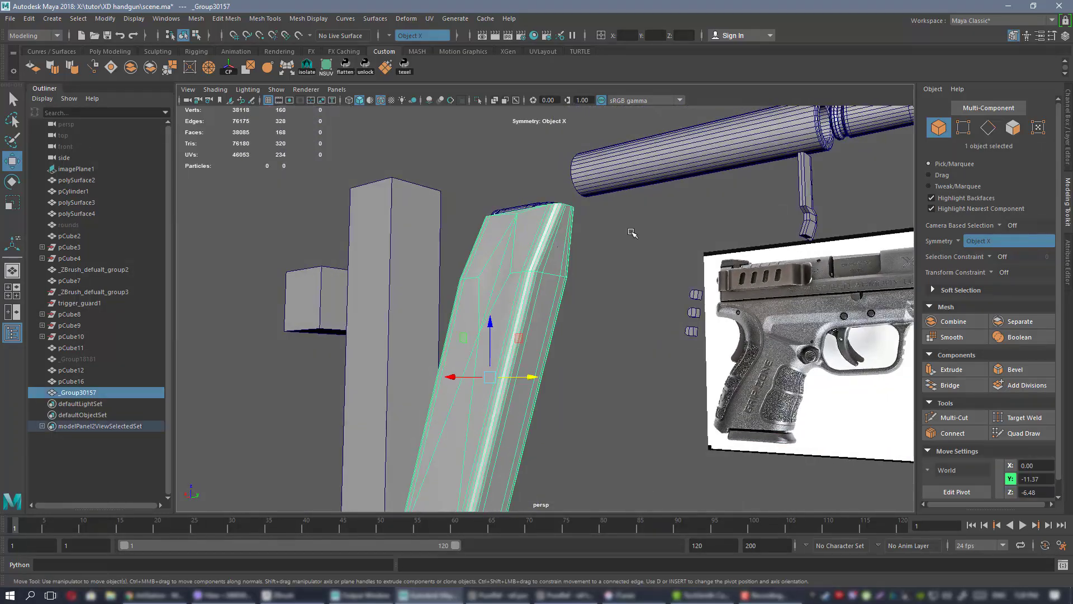
pyautogui.click(10, 18)
pyautogui.click(62, 168)
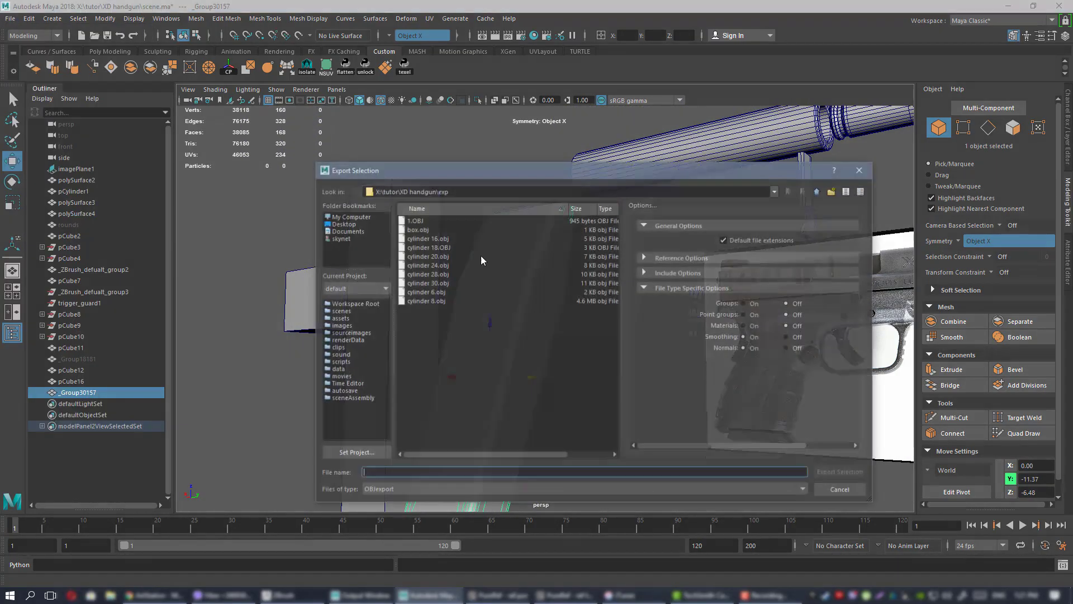
pyautogui.doubleClick(417, 221)
pyautogui.click(586, 352)
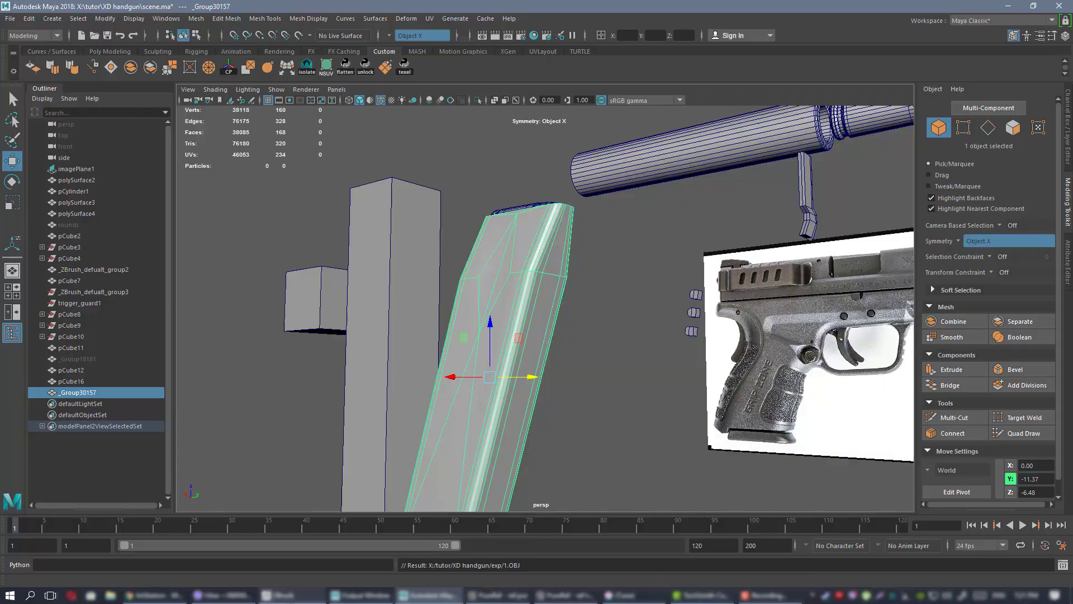
# - Switch to ZBrush and delete the cutting box subtool from the mag folder
pyautogui.click(298, 595)
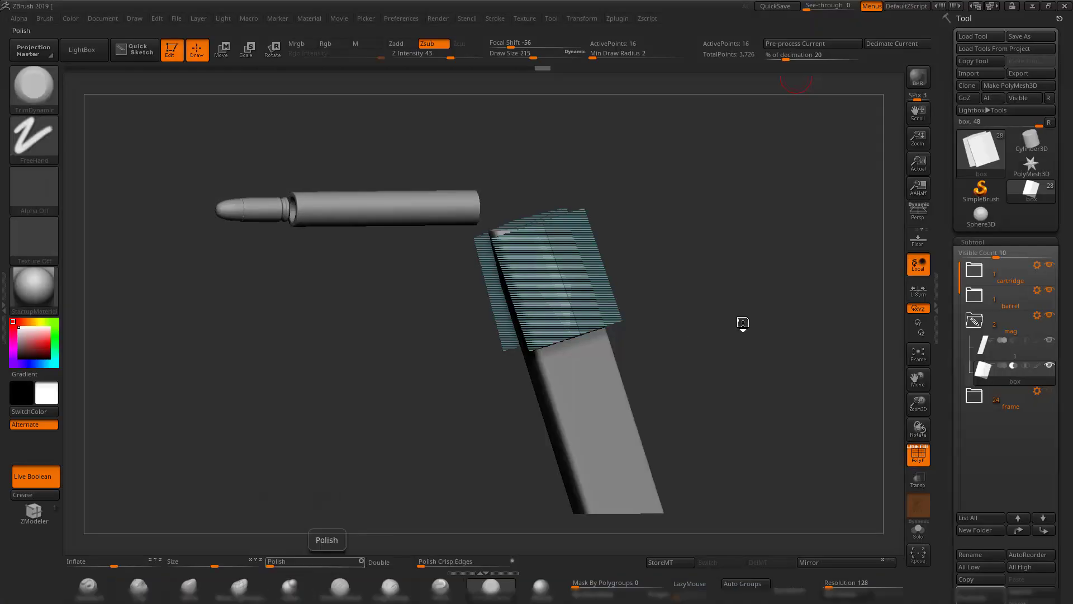
pyautogui.moveTo(942, 520); pyautogui.dragTo(942, 448)
pyautogui.click(972, 549)
pyautogui.click(876, 579)
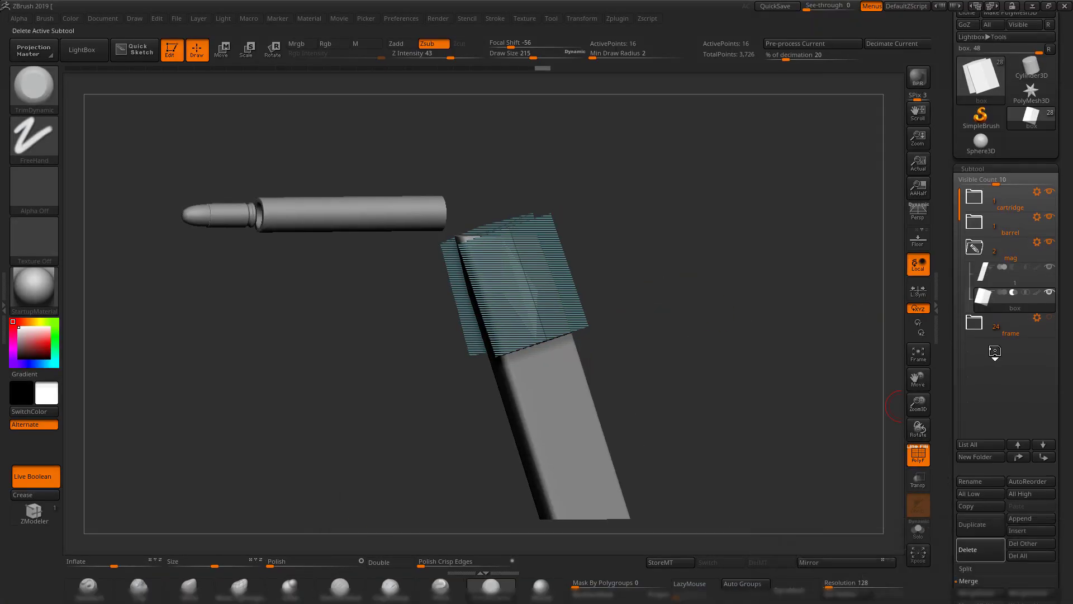
# - Replace the magazine subtool with the imported 1.OBJ and show it in Solo mode
pyautogui.click(984, 282)
pyautogui.moveTo(776, 159); pyautogui.dragTo(832, 170)
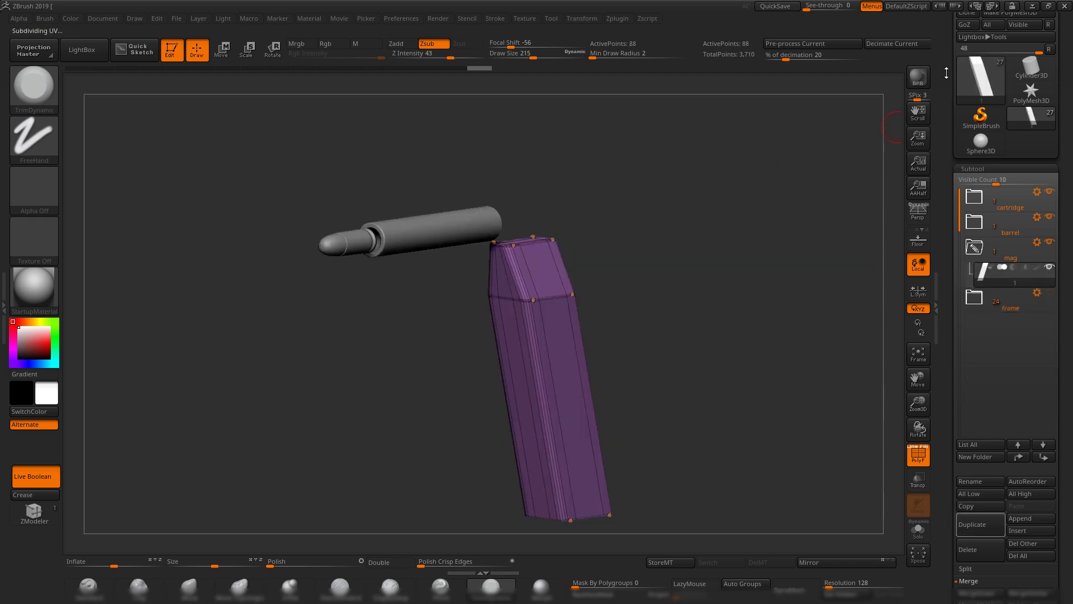
pyautogui.moveTo(946, 73); pyautogui.dragTo(946, 146)
pyautogui.click(969, 73)
pyautogui.doubleClick(409, 205)
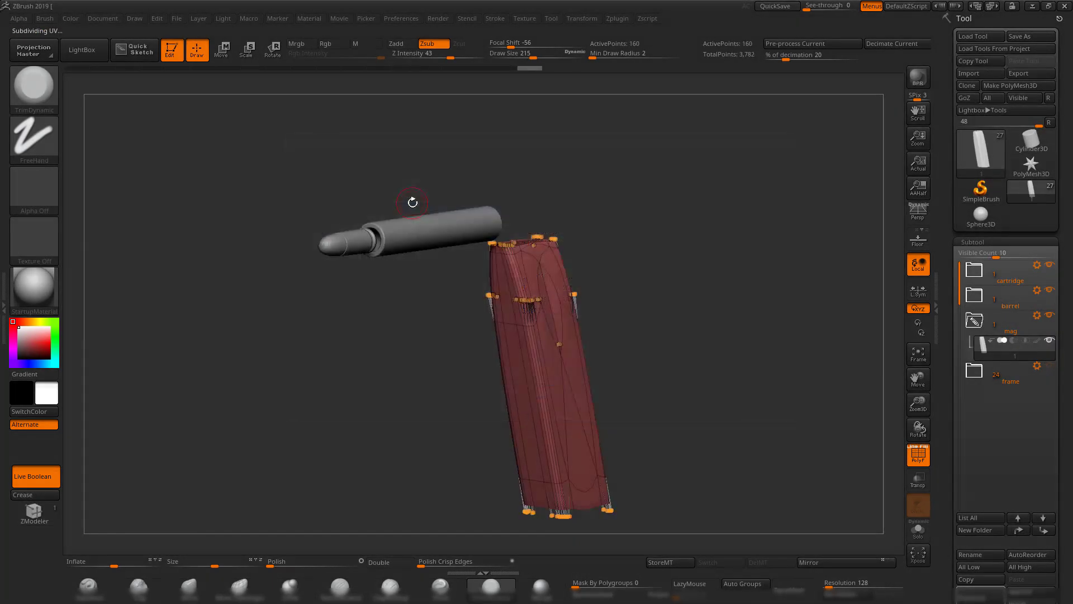
pyautogui.moveTo(660, 282); pyautogui.dragTo(697, 313)
pyautogui.click(917, 529)
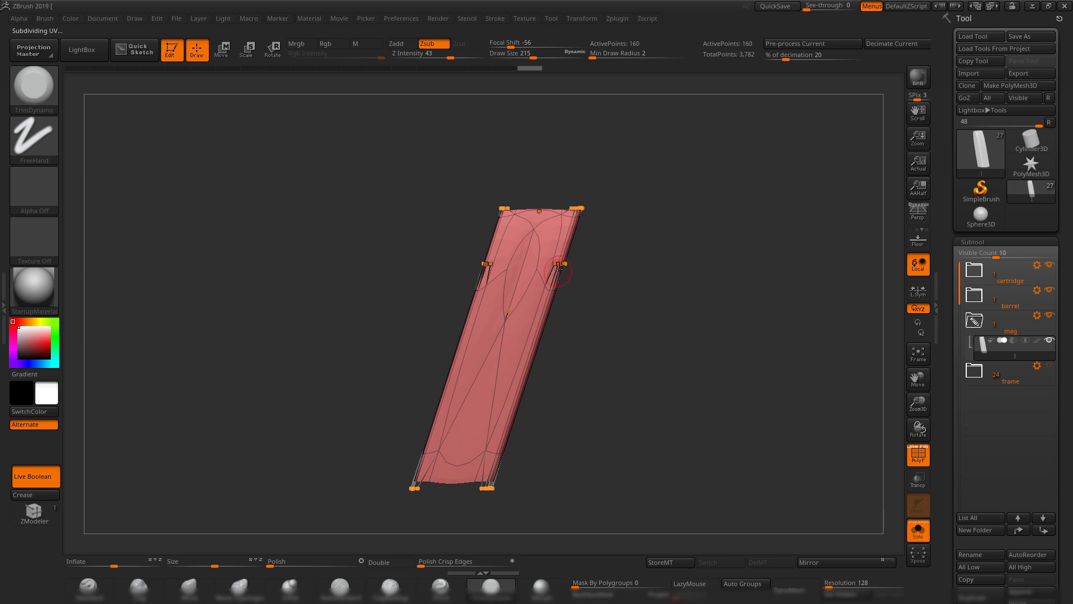
# - Isolate the magazine's top rim, crease its edges and show the full mesh again with the polyframe off
pyautogui.hotkey('shift', 'f')
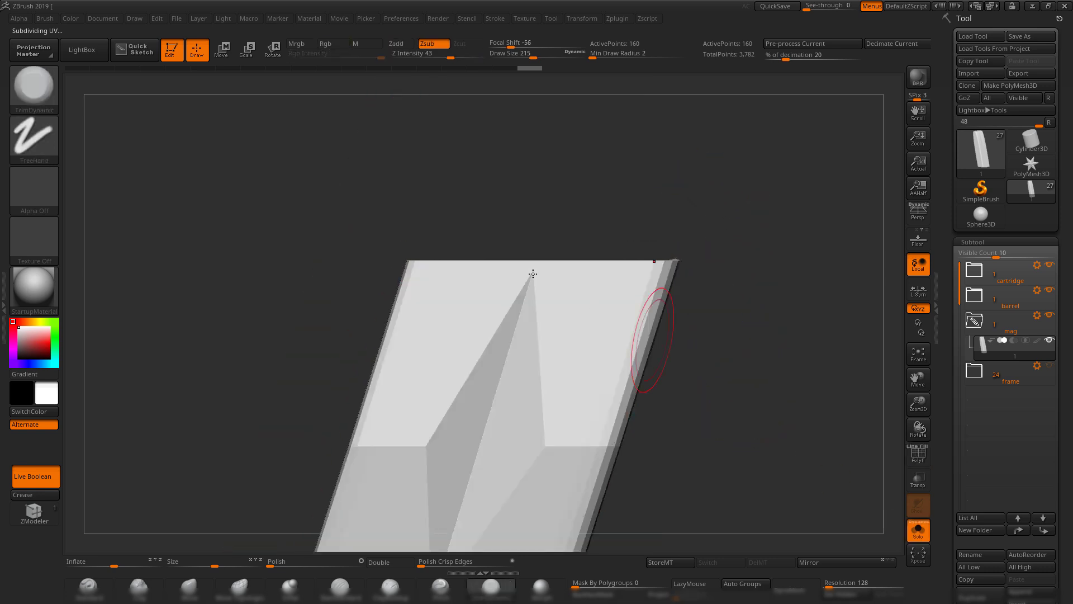
pyautogui.keyDown('ctrl'); pyautogui.keyDown('shift'); pyautogui.click(34, 137); pyautogui.keyUp('shift'); pyautogui.keyUp('ctrl')
pyautogui.keyDown('ctrl'); pyautogui.keyDown('shift'); pyautogui.moveTo(319, 174); pyautogui.dragTo(793, 263); pyautogui.keyUp('shift'); pyautogui.keyUp('ctrl')
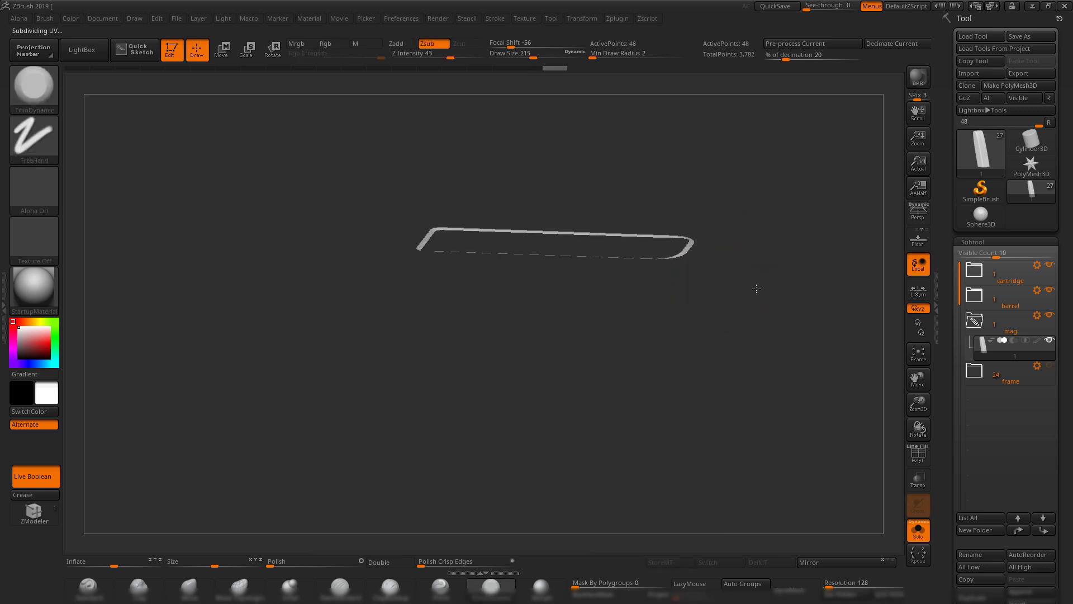
pyautogui.click(52, 498)
pyautogui.keyDown('ctrl'); pyautogui.keyDown('shift'); pyautogui.click(727, 363); pyautogui.keyUp('shift'); pyautogui.keyUp('ctrl')
pyautogui.keyDown('shift'); pyautogui.moveTo(726, 363); pyautogui.dragTo(735, 385); pyautogui.keyUp('shift')
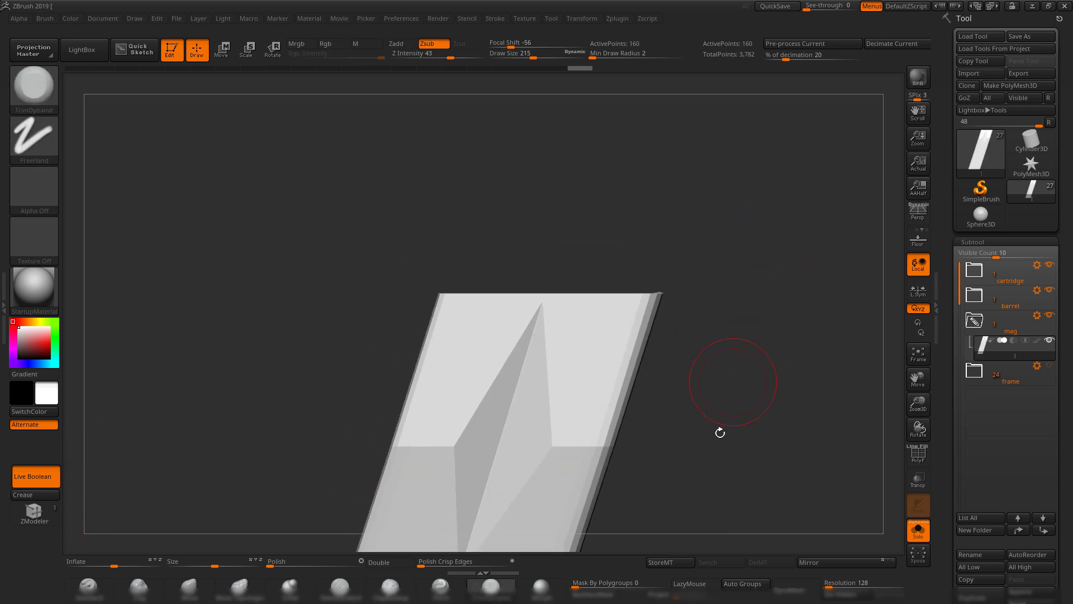
# - Isolate the magazine's bottom rim, crease its edges and preview the full mesh with dynamic subdivision
pyautogui.keyDown('alt'); pyautogui.moveTo(715, 458); pyautogui.dragTo(771, 129); pyautogui.keyUp('alt')
pyautogui.keyDown('alt'); pyautogui.moveTo(688, 531); pyautogui.dragTo(660, 410); pyautogui.keyUp('alt')
pyautogui.keyDown('ctrl'); pyautogui.keyDown('shift'); pyautogui.moveTo(635, 483); pyautogui.dragTo(190, 372); pyautogui.keyUp('shift'); pyautogui.keyUp('ctrl')
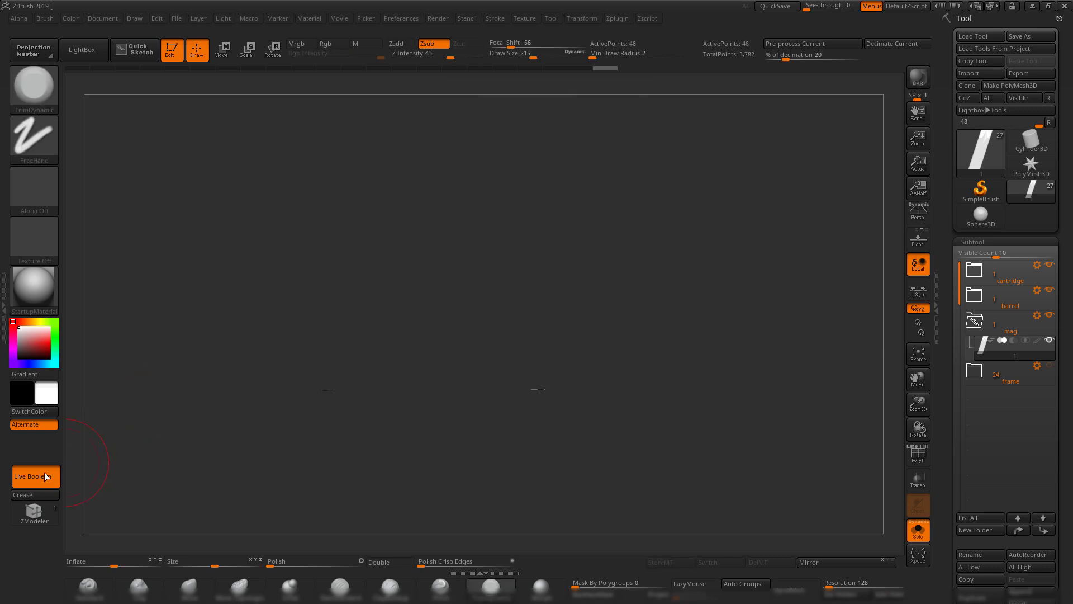
pyautogui.click(36, 494)
pyautogui.keyDown('ctrl'); pyautogui.keyDown('shift'); pyautogui.click(640, 381); pyautogui.keyUp('shift'); pyautogui.keyUp('ctrl')
pyautogui.moveTo(651, 355); pyautogui.dragTo(783, 364)
pyautogui.keyDown('alt'); pyautogui.moveTo(761, 302); pyautogui.dragTo(687, 564); pyautogui.keyUp('alt')
pyautogui.keyDown('alt'); pyautogui.moveTo(727, 331); pyautogui.dragTo(780, 395); pyautogui.keyUp('alt')
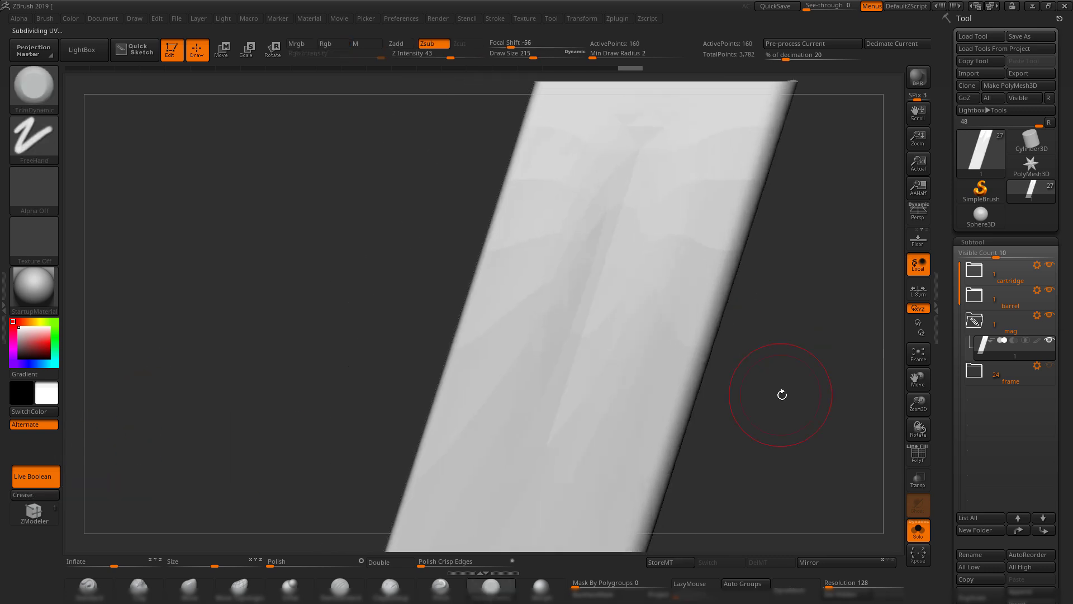
# - Turn off the subdivision preview and isolate the side strip containing half of the diamond recess with a Lasso selection
pyautogui.hotkey('shift', 'd')
pyautogui.hotkey('shift', 'f')
pyautogui.moveTo(838, 322)
pyautogui.keyDown('alt'); pyautogui.mouseDown()
pyautogui.moveTo(778, 368)
pyautogui.moveTo(721, 338)
pyautogui.mouseUp(); pyautogui.keyUp('alt')
pyautogui.click(52, 162)
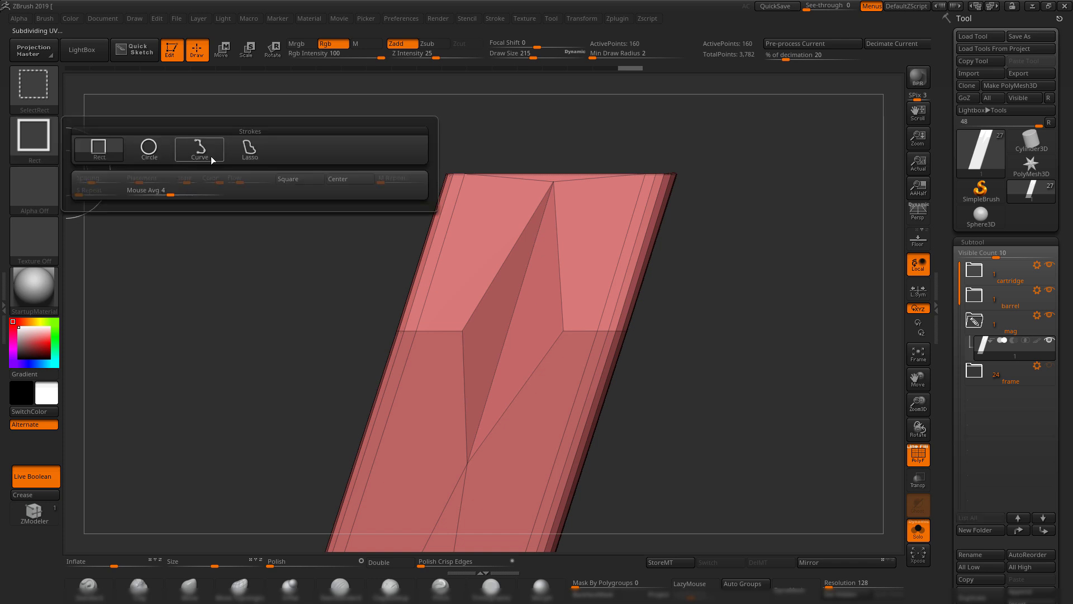
pyautogui.click(211, 150)
pyautogui.keyDown('ctrl'); pyautogui.keyDown('shift'); pyautogui.moveTo(456, 343); pyautogui.dragTo(449, 304); pyautogui.keyUp('shift'); pyautogui.keyUp('ctrl')
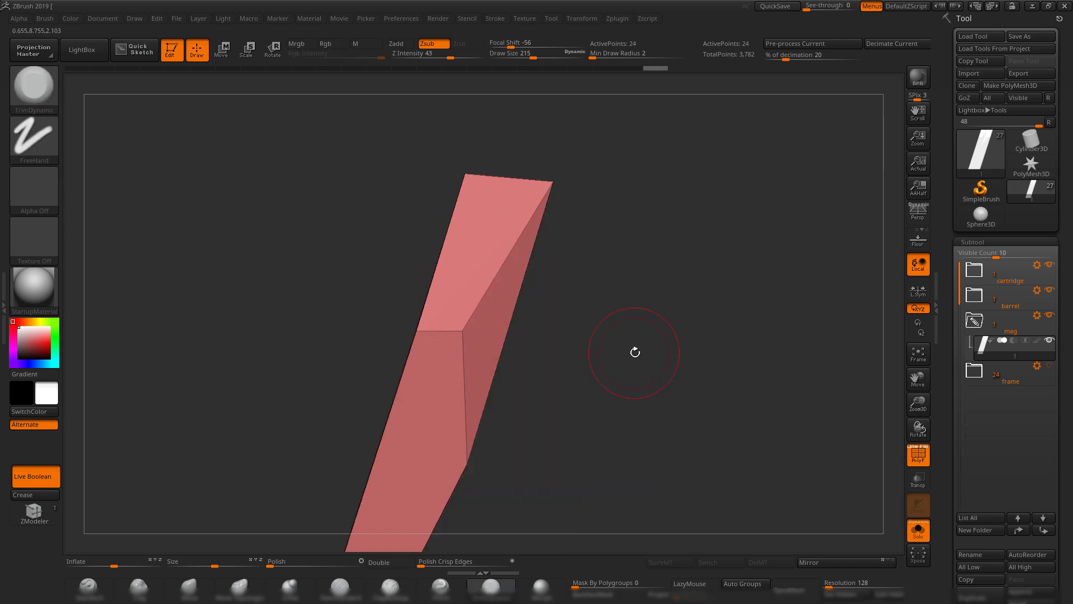
pyautogui.moveTo(635, 352)
pyautogui.mouseDown()
pyautogui.moveTo(630, 362)
pyautogui.moveTo(620, 349)
pyautogui.moveTo(620, 257)
pyautogui.mouseUp()
pyautogui.moveTo(637, 320)
pyautogui.mouseDown()
pyautogui.moveTo(624, 302)
pyautogui.moveTo(622, 314)
pyautogui.moveTo(630, 286)
pyautogui.moveTo(642, 340)
pyautogui.mouseUp()
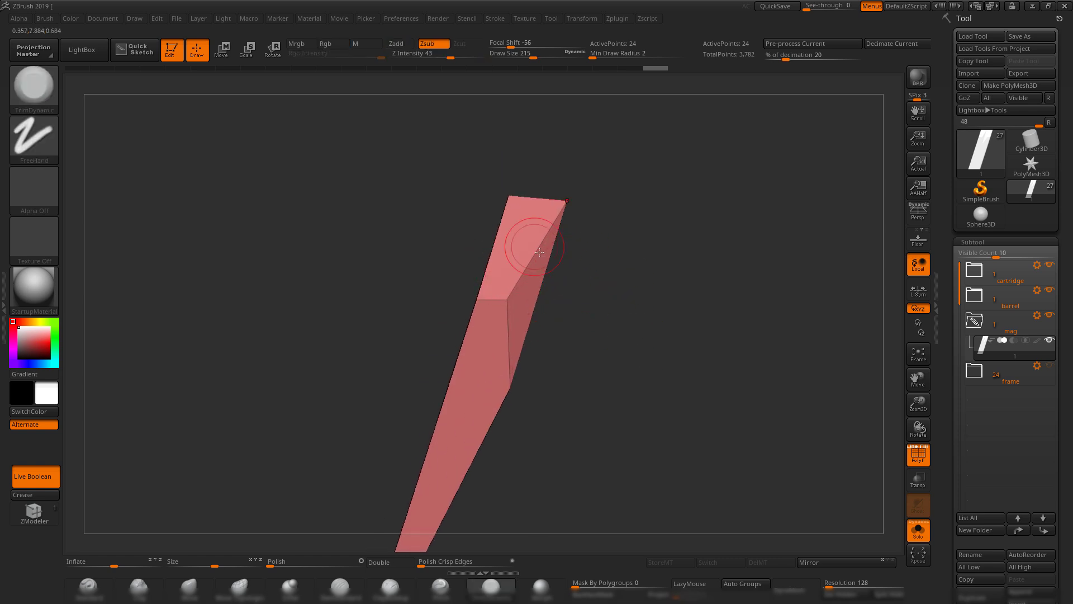
pyautogui.keyDown('alt'); pyautogui.moveTo(633, 285); pyautogui.dragTo(640, 318); pyautogui.keyUp('alt')
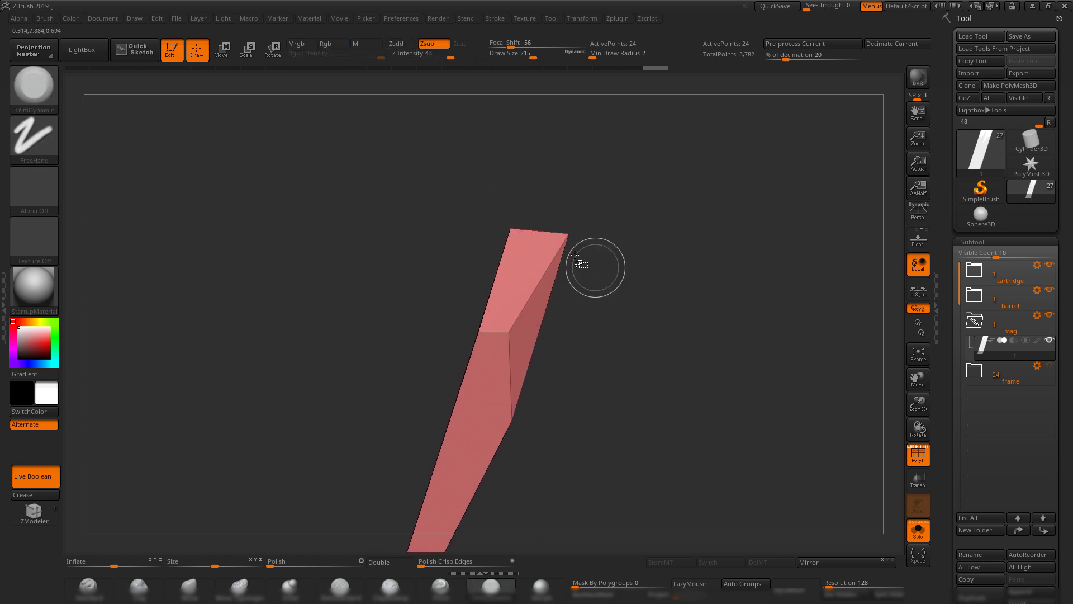
# - Hide the flat side faces, crease the remaining half of the diamond recess and show the full mesh again
pyautogui.hotkey('ctrl', 'shift')
pyautogui.keyDown('ctrl'); pyautogui.keyDown('alt'); pyautogui.keyDown('shift'); pyautogui.moveTo(413, 256); pyautogui.dragTo(409, 247); pyautogui.keyUp('shift'); pyautogui.keyUp('alt'); pyautogui.keyUp('ctrl')
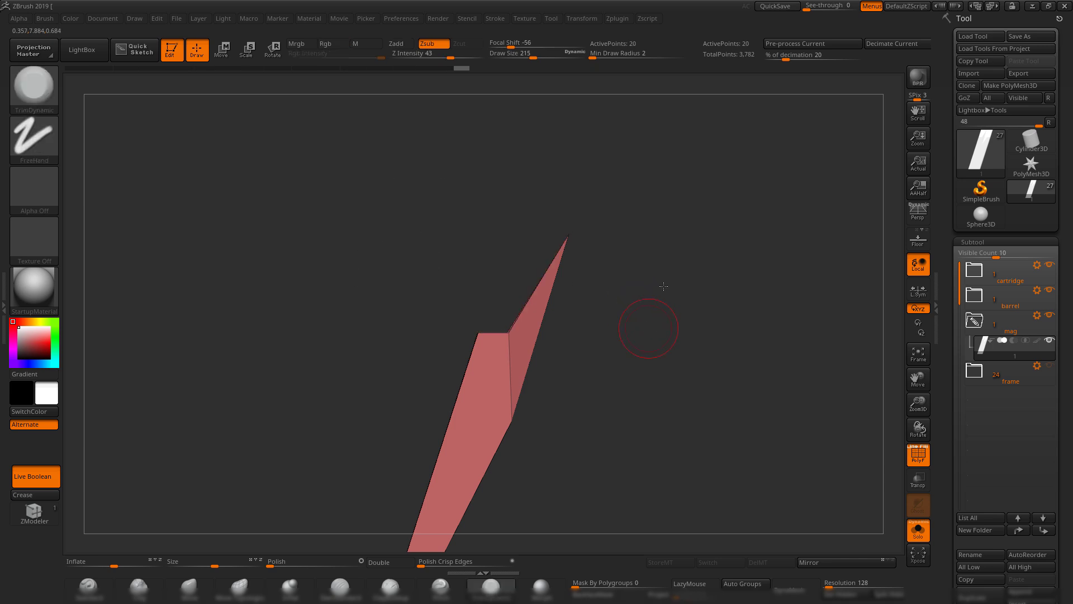
pyautogui.keyDown('alt'); pyautogui.moveTo(617, 351); pyautogui.dragTo(634, 260); pyautogui.keyUp('alt')
pyautogui.keyDown('alt'); pyautogui.moveTo(609, 434); pyautogui.dragTo(681, 266); pyautogui.keyUp('alt')
pyautogui.moveTo(499, 508)
pyautogui.keyDown('ctrl'); pyautogui.keyDown('alt'); pyautogui.keyDown('shift'); pyautogui.mouseDown()
pyautogui.moveTo(367, 425)
pyautogui.moveTo(475, 525)
pyautogui.mouseUp(); pyautogui.keyUp('shift'); pyautogui.keyUp('alt'); pyautogui.keyUp('ctrl')
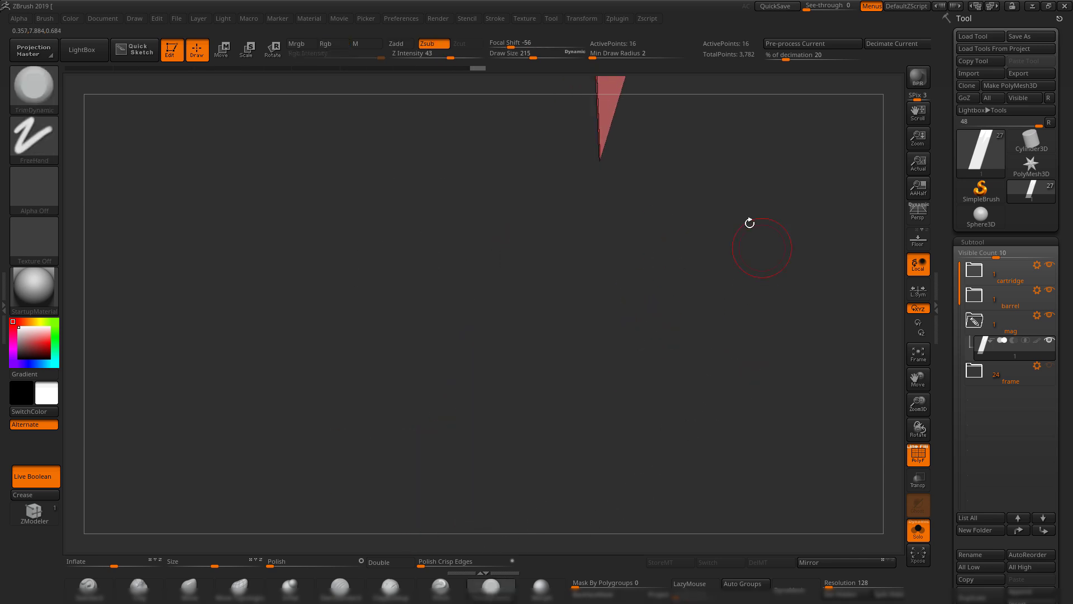
pyautogui.keyDown('alt'); pyautogui.moveTo(749, 229); pyautogui.dragTo(665, 451); pyautogui.keyUp('alt')
pyautogui.moveTo(665, 451)
pyautogui.mouseDown()
pyautogui.moveTo(695, 379)
pyautogui.moveTo(683, 384)
pyautogui.mouseUp()
pyautogui.keyDown('ctrl'); pyautogui.keyDown('shift'); pyautogui.click(252, 431); pyautogui.keyUp('shift'); pyautogui.keyUp('ctrl')
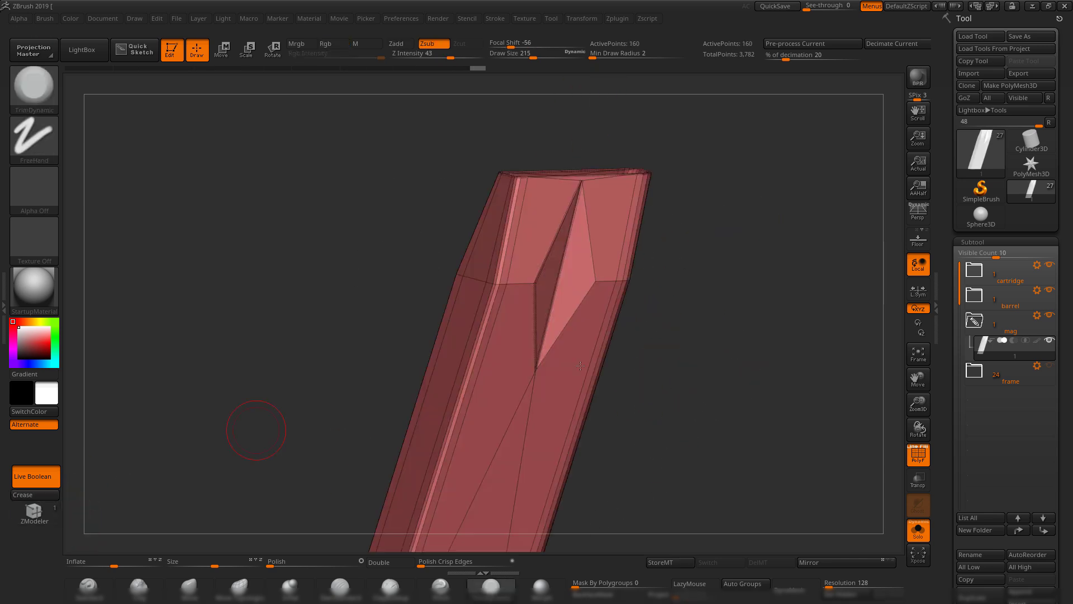
# - Isolate the other half of the diamond recess with Lasso selections, crease its edges and restore the full mesh
pyautogui.hotkey('ctrl', 'shift')
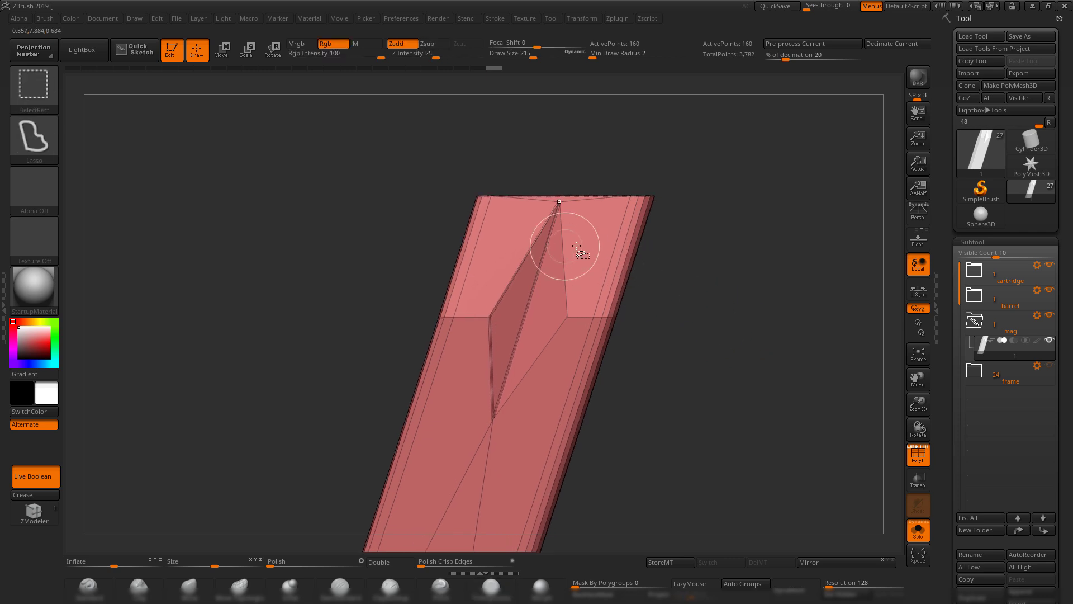
pyautogui.moveTo(514, 270)
pyautogui.keyDown('ctrl'); pyautogui.keyDown('shift'); pyautogui.mouseDown()
pyautogui.moveTo(615, 373)
pyautogui.moveTo(628, 371)
pyautogui.mouseUp(); pyautogui.keyUp('shift'); pyautogui.keyUp('ctrl')
pyautogui.keyDown('ctrl'); pyautogui.keyDown('alt'); pyautogui.keyDown('shift'); pyautogui.moveTo(646, 131); pyautogui.dragTo(652, 260); pyautogui.keyUp('shift'); pyautogui.keyUp('alt'); pyautogui.keyUp('ctrl')
pyautogui.moveTo(732, 371)
pyautogui.keyDown('alt'); pyautogui.mouseDown()
pyautogui.moveTo(676, 402)
pyautogui.moveTo(705, 189)
pyautogui.mouseUp(); pyautogui.keyUp('alt')
pyautogui.keyDown('ctrl'); pyautogui.keyDown('alt'); pyautogui.keyDown('shift'); pyautogui.moveTo(565, 360); pyautogui.dragTo(589, 498); pyautogui.keyUp('shift'); pyautogui.keyUp('alt'); pyautogui.keyUp('ctrl')
pyautogui.keyDown('alt'); pyautogui.moveTo(716, 232); pyautogui.dragTo(677, 405); pyautogui.keyUp('alt')
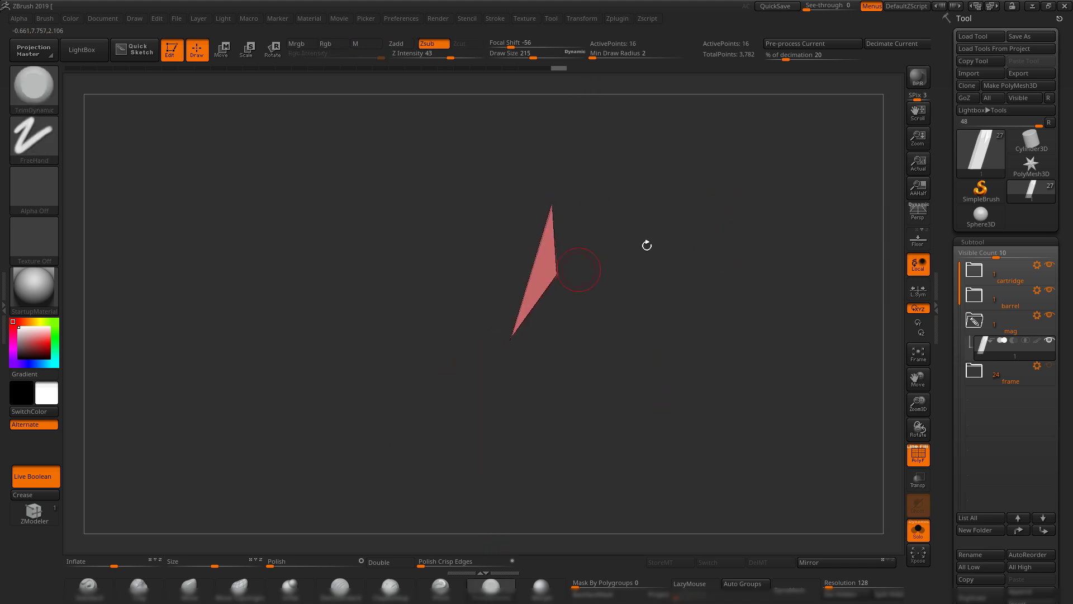
pyautogui.moveTo(646, 245); pyautogui.dragTo(689, 317)
pyautogui.click(24, 495)
pyautogui.keyDown('ctrl'); pyautogui.keyDown('shift'); pyautogui.click(689, 421); pyautogui.keyUp('shift'); pyautogui.keyUp('ctrl')
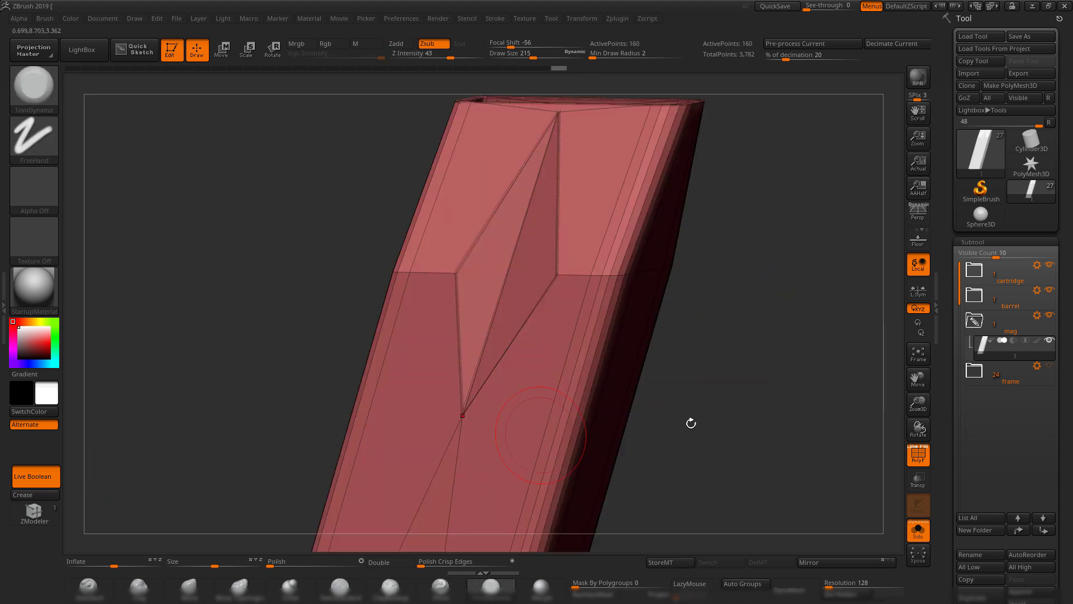
# - Preview the smoothed recess, then isolate the magazine's upper faces around the diamond and crease their edges
pyautogui.keyDown('shift'); pyautogui.moveTo(689, 421); pyautogui.dragTo(740, 352); pyautogui.keyUp('shift')
pyautogui.press('d')
pyautogui.hotkey('shift', 'f')
pyautogui.hotkey('shift', 'd')
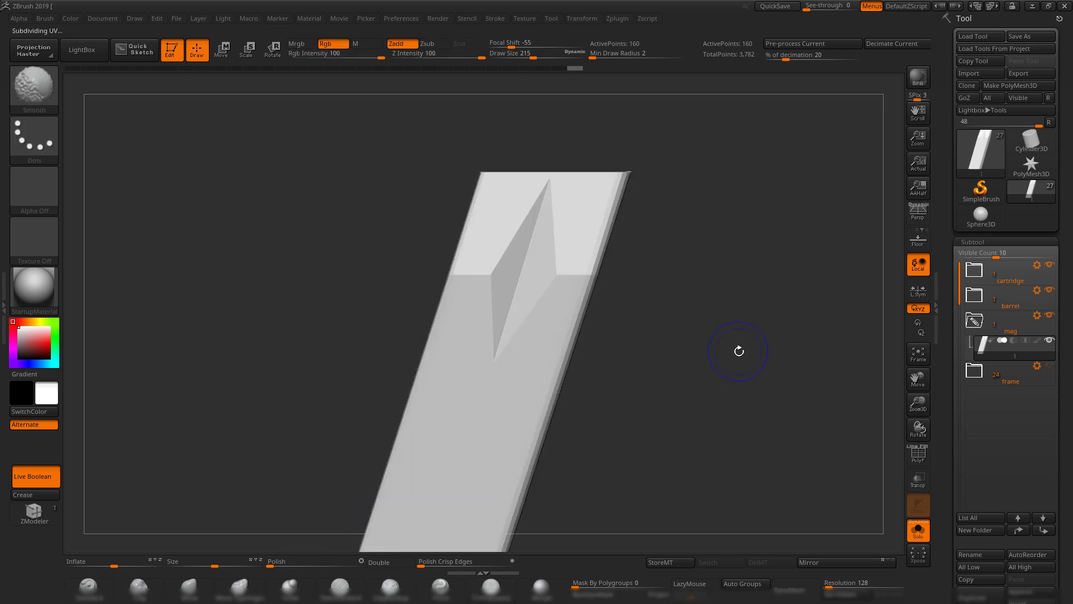
pyautogui.hotkey('shift', 'f')
pyautogui.keyDown('alt'); pyautogui.moveTo(696, 242); pyautogui.dragTo(698, 276); pyautogui.keyUp('alt')
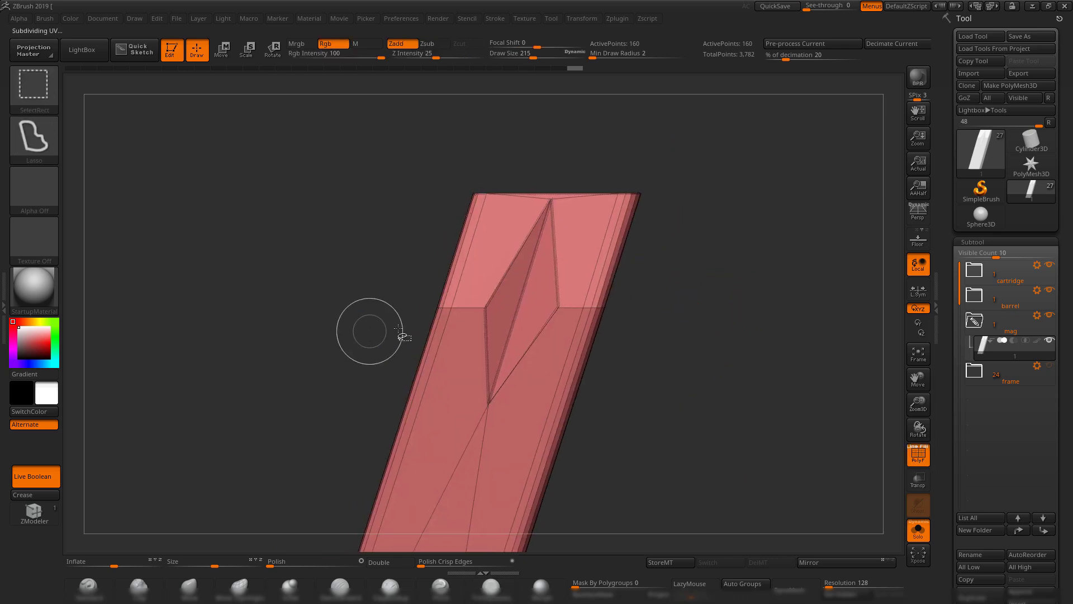
pyautogui.moveTo(396, 131)
pyautogui.keyDown('ctrl'); pyautogui.keyDown('shift'); pyautogui.mouseDown()
pyautogui.moveTo(386, 146)
pyautogui.moveTo(394, 134)
pyautogui.mouseUp(); pyautogui.keyUp('shift'); pyautogui.keyUp('ctrl')
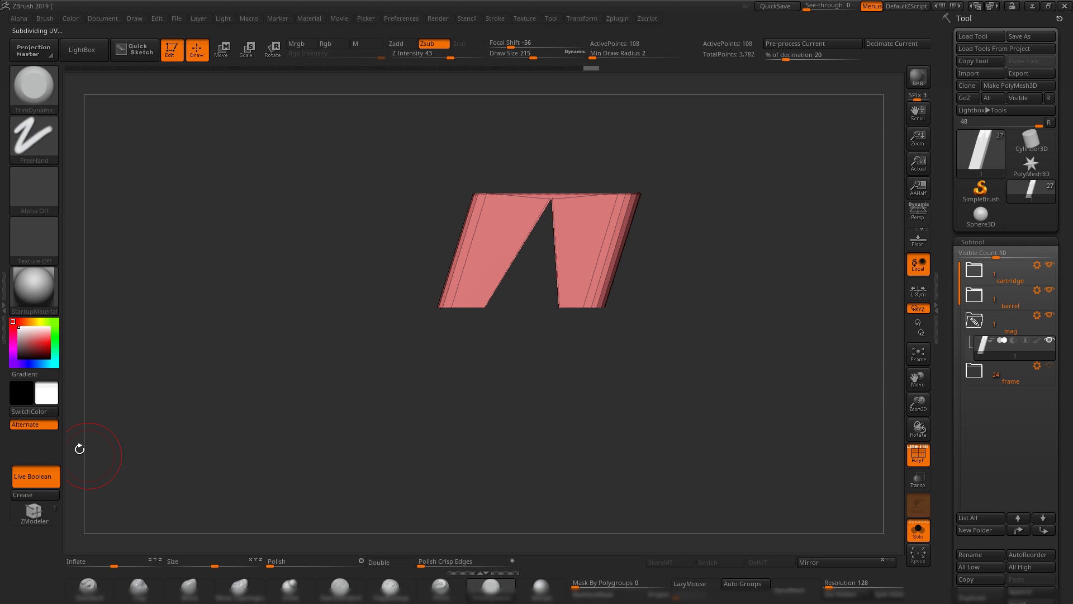
pyautogui.click(43, 501)
pyautogui.keyDown('ctrl'); pyautogui.keyDown('shift'); pyautogui.click(749, 307); pyautogui.keyUp('shift'); pyautogui.keyUp('ctrl')
# - Preview the smoothing, then crease the thin polygon between the recess tip and the top rim and show everything
pyautogui.moveTo(739, 285)
pyautogui.mouseDown()
pyautogui.moveTo(749, 317)
pyautogui.moveTo(715, 285)
pyautogui.moveTo(725, 363)
pyautogui.moveTo(704, 483)
pyautogui.moveTo(704, 333)
pyautogui.moveTo(752, 415)
pyautogui.moveTo(526, 181)
pyautogui.mouseUp()
pyautogui.hotkey('shift', 'f')
pyautogui.press('d')
pyautogui.hotkey('shift', 'f')
pyautogui.moveTo(752, 313)
pyautogui.mouseDown()
pyautogui.moveTo(797, 259)
pyautogui.moveTo(796, 310)
pyautogui.moveTo(615, 254)
pyautogui.moveTo(619, 235)
pyautogui.moveTo(290, 235)
pyautogui.moveTo(317, 254)
pyautogui.mouseUp()
pyautogui.hotkey('ctrl', 'shift')
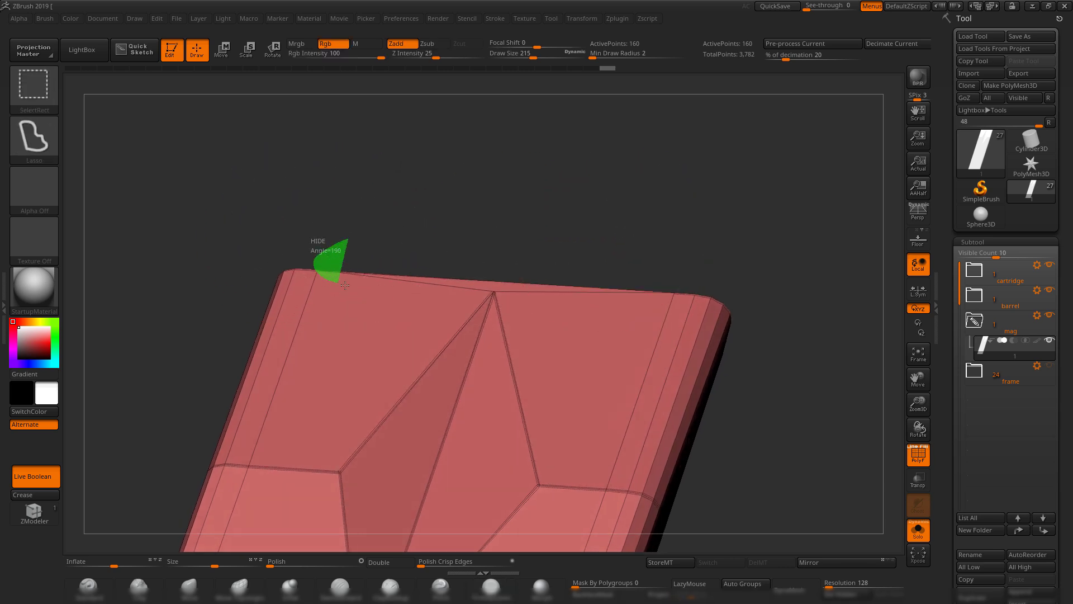
pyautogui.keyDown('ctrl'); pyautogui.keyDown('shift'); pyautogui.moveTo(673, 294); pyautogui.dragTo(681, 250); pyautogui.keyUp('shift'); pyautogui.keyUp('ctrl')
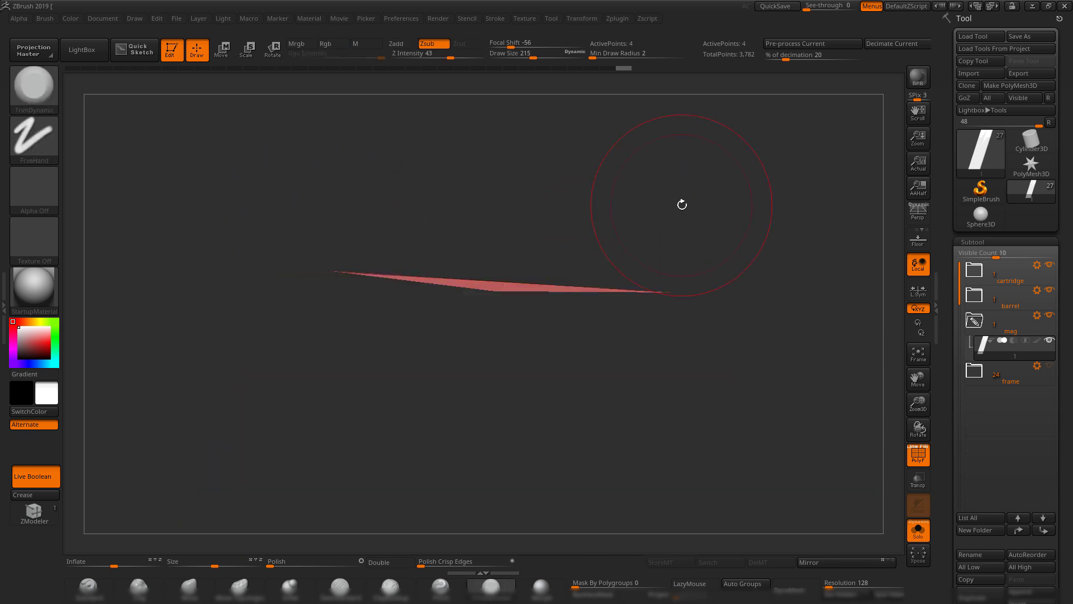
pyautogui.moveTo(683, 204)
pyautogui.mouseDown()
pyautogui.moveTo(668, 328)
pyautogui.moveTo(671, 294)
pyautogui.mouseUp()
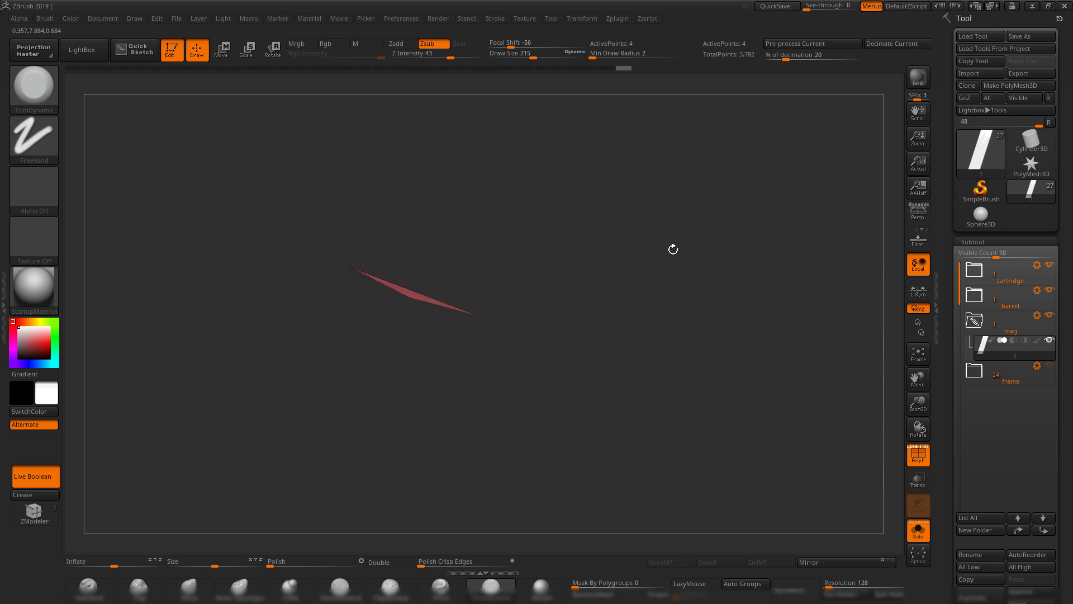
pyautogui.click(15, 498)
pyautogui.keyDown('ctrl'); pyautogui.keyDown('shift'); pyautogui.click(715, 365); pyautogui.keyUp('shift'); pyautogui.keyUp('ctrl')
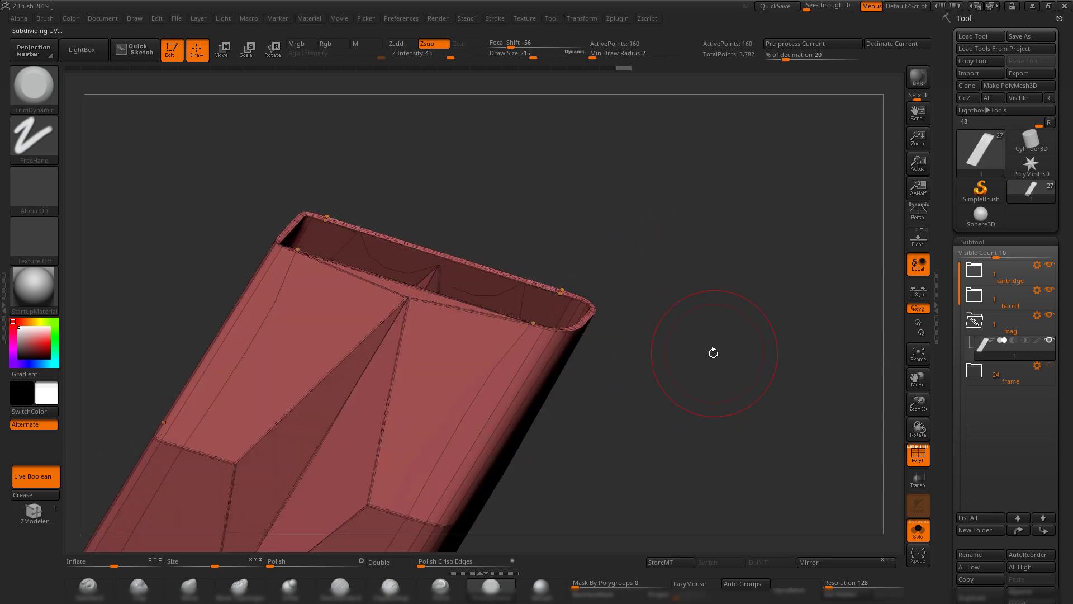
# - Crease the matching thin polygon on the magazine's opposite side and check the rim with dynamic subdivision
pyautogui.moveTo(713, 353)
pyautogui.mouseDown()
pyautogui.moveTo(714, 196)
pyautogui.moveTo(677, 270)
pyautogui.moveTo(687, 187)
pyautogui.moveTo(777, 203)
pyautogui.moveTo(810, 285)
pyautogui.mouseUp()
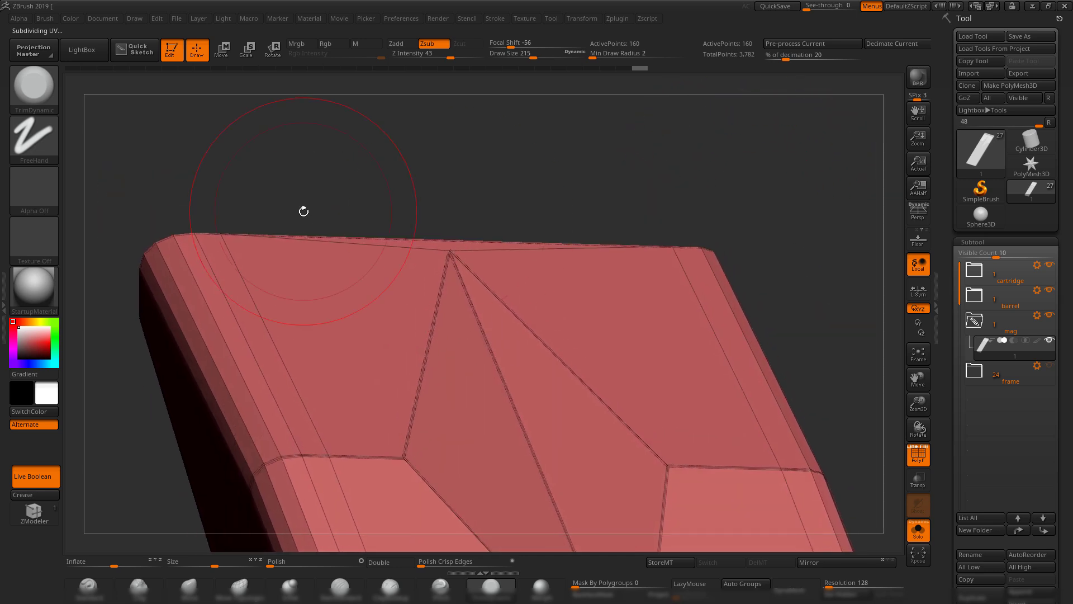
pyautogui.moveTo(249, 190)
pyautogui.keyDown('ctrl'); pyautogui.keyDown('shift'); pyautogui.mouseDown()
pyautogui.moveTo(215, 224)
pyautogui.moveTo(359, 259)
pyautogui.moveTo(587, 263)
pyautogui.moveTo(691, 212)
pyautogui.moveTo(685, 200)
pyautogui.mouseUp(); pyautogui.keyUp('shift'); pyautogui.keyUp('ctrl')
pyautogui.moveTo(702, 202)
pyautogui.mouseDown()
pyautogui.moveTo(737, 282)
pyautogui.moveTo(733, 305)
pyautogui.moveTo(573, 289)
pyautogui.moveTo(603, 250)
pyautogui.moveTo(589, 279)
pyautogui.moveTo(589, 328)
pyautogui.moveTo(680, 302)
pyautogui.mouseUp()
pyautogui.keyDown('ctrl'); pyautogui.keyDown('shift'); pyautogui.click(172, 441); pyautogui.keyUp('shift'); pyautogui.keyUp('ctrl')
pyautogui.hotkey('shift', 'f')
pyautogui.moveTo(649, 262)
pyautogui.keyDown('alt'); pyautogui.mouseDown()
pyautogui.moveTo(745, 271)
pyautogui.moveTo(757, 302)
pyautogui.mouseUp(); pyautogui.keyUp('alt')
pyautogui.hotkey('shift', 'd')
pyautogui.moveTo(796, 272); pyautogui.dragTo(783, 302)
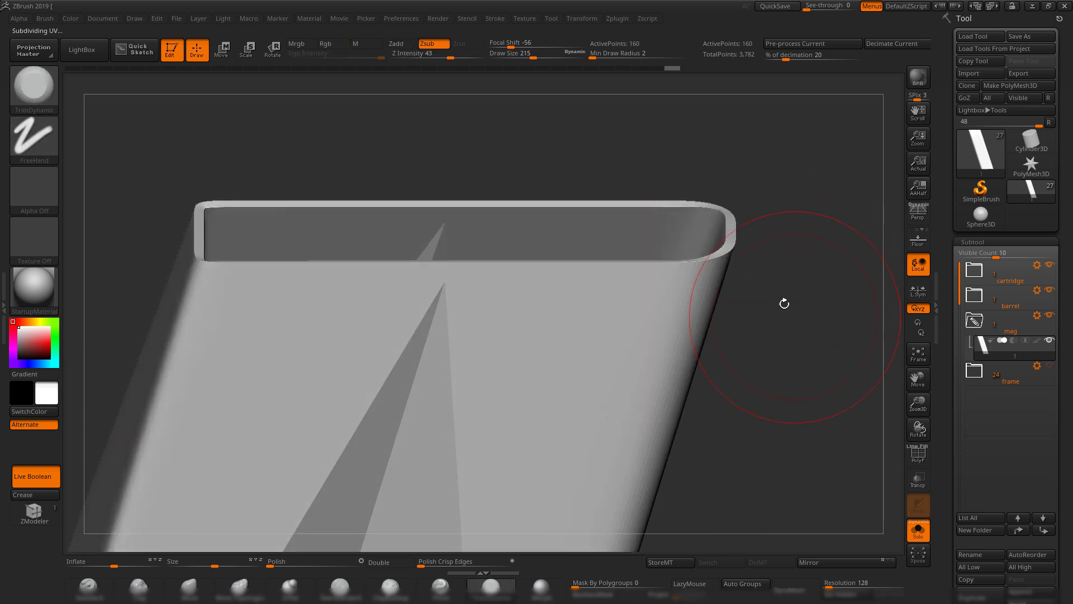
pyautogui.hotkey('shift', 'd')
pyautogui.hotkey('shift', 'f')
pyautogui.keyDown('shift'); pyautogui.moveTo(787, 253); pyautogui.dragTo(795, 231); pyautogui.keyUp('shift')
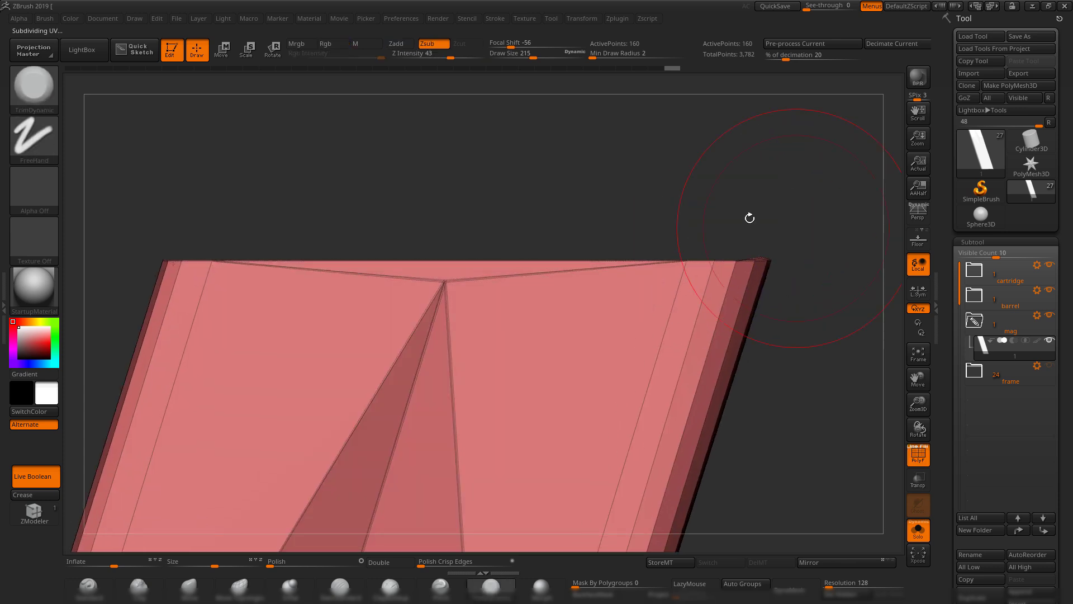
# - Isolate the magazine's top rim with a Rect selection and center the Move gizmo on it
pyautogui.keyDown('ctrl'); pyautogui.keyDown('shift'); pyautogui.click(34, 137); pyautogui.keyUp('shift'); pyautogui.keyUp('ctrl')
pyautogui.click(99, 148)
pyautogui.moveTo(240, 202)
pyautogui.mouseDown()
pyautogui.moveTo(376, 196)
pyautogui.moveTo(283, 203)
pyautogui.mouseUp()
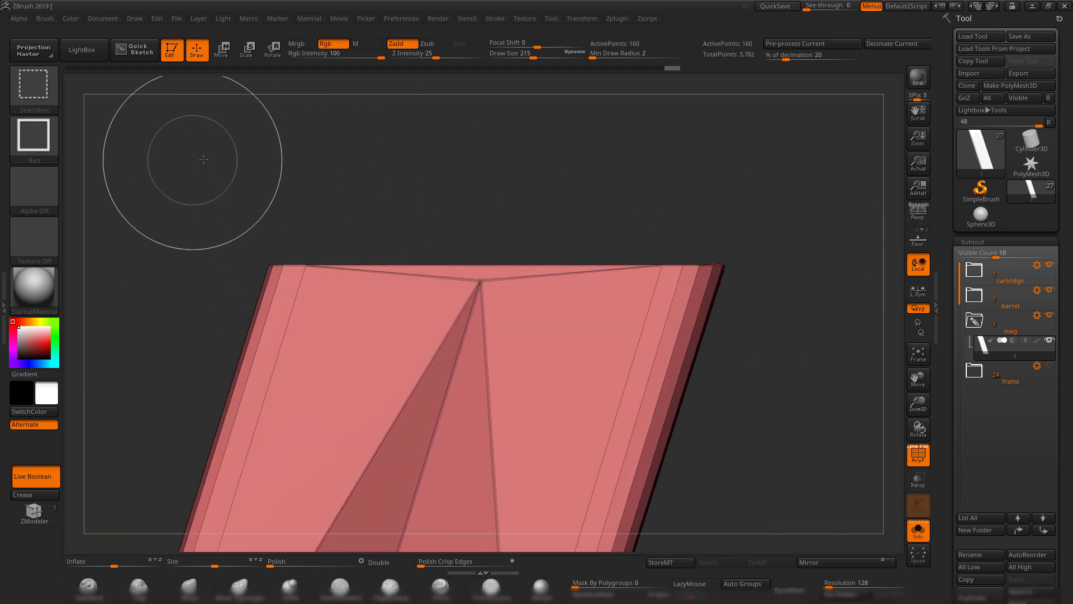
pyautogui.keyDown('ctrl'); pyautogui.keyDown('shift'); pyautogui.moveTo(192, 161); pyautogui.dragTo(792, 272); pyautogui.keyUp('shift'); pyautogui.keyUp('ctrl')
pyautogui.moveTo(780, 268); pyautogui.dragTo(822, 302)
pyautogui.press('w')
pyautogui.keyDown('alt'); pyautogui.moveTo(604, 420); pyautogui.dragTo(707, 247); pyautogui.keyUp('alt')
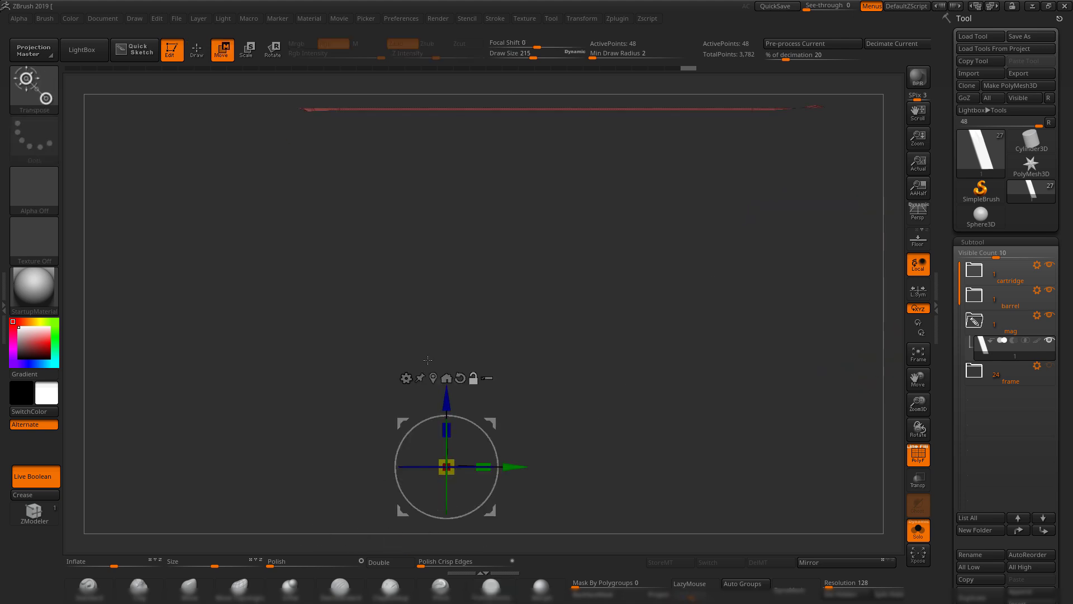
pyautogui.click(433, 379)
# - Mask the magazine except its top rim, flatten the rim by scaling it along Z and clear the mask
pyautogui.keyDown('alt'); pyautogui.moveTo(749, 180); pyautogui.dragTo(551, 338); pyautogui.keyUp('alt')
pyautogui.press('ctrl')
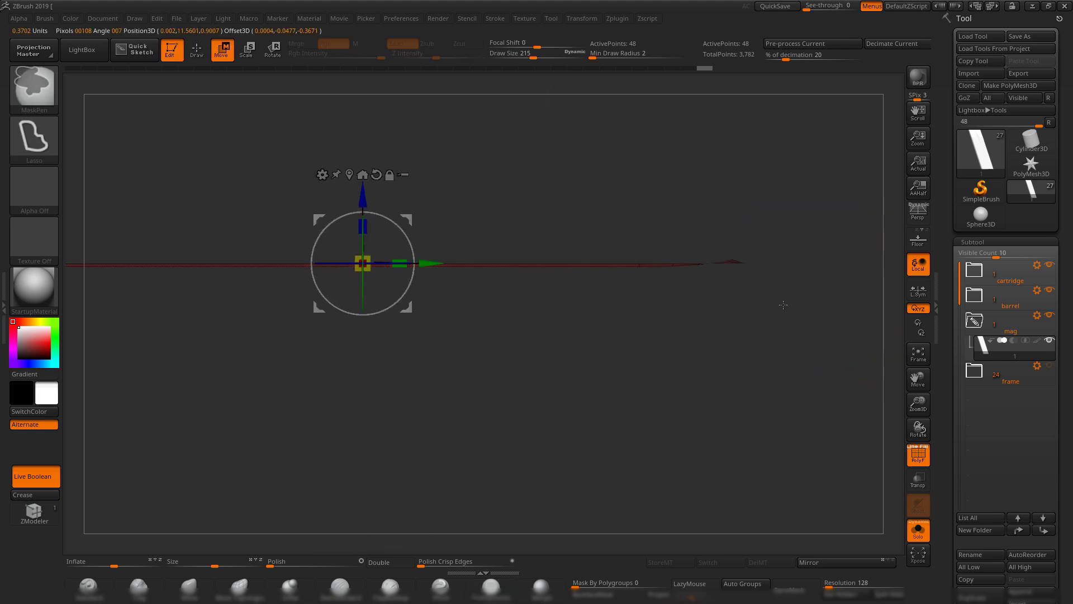
pyautogui.keyDown('ctrl'); pyautogui.keyDown('shift'); pyautogui.click(781, 186); pyautogui.keyUp('shift'); pyautogui.keyUp('ctrl')
pyautogui.moveTo(825, 240)
pyautogui.mouseDown()
pyautogui.moveTo(709, 225)
pyautogui.moveTo(733, 203)
pyautogui.moveTo(681, 242)
pyautogui.mouseUp()
pyautogui.keyDown('alt'); pyautogui.moveTo(602, 178); pyautogui.dragTo(590, 193); pyautogui.keyUp('alt')
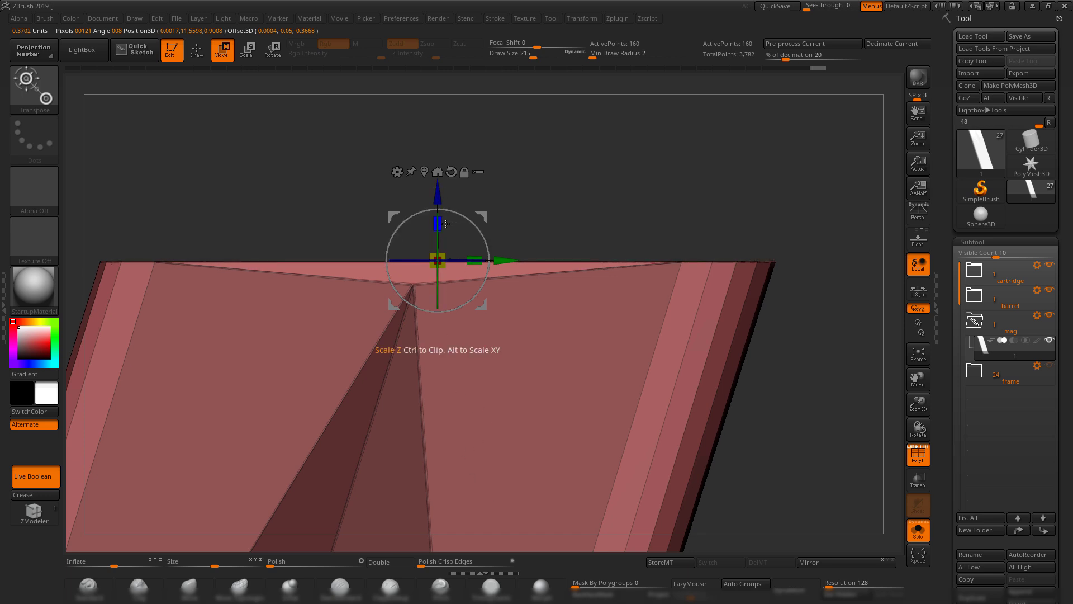
pyautogui.moveTo(685, 201); pyautogui.dragTo(692, 237)
pyautogui.keyDown('ctrl'); pyautogui.moveTo(728, 319); pyautogui.dragTo(721, 319); pyautogui.keyUp('ctrl')
pyautogui.moveTo(706, 316)
pyautogui.keyDown('shift'); pyautogui.mouseDown()
pyautogui.moveTo(721, 340)
pyautogui.moveTo(705, 305)
pyautogui.mouseUp(); pyautogui.keyUp('shift')
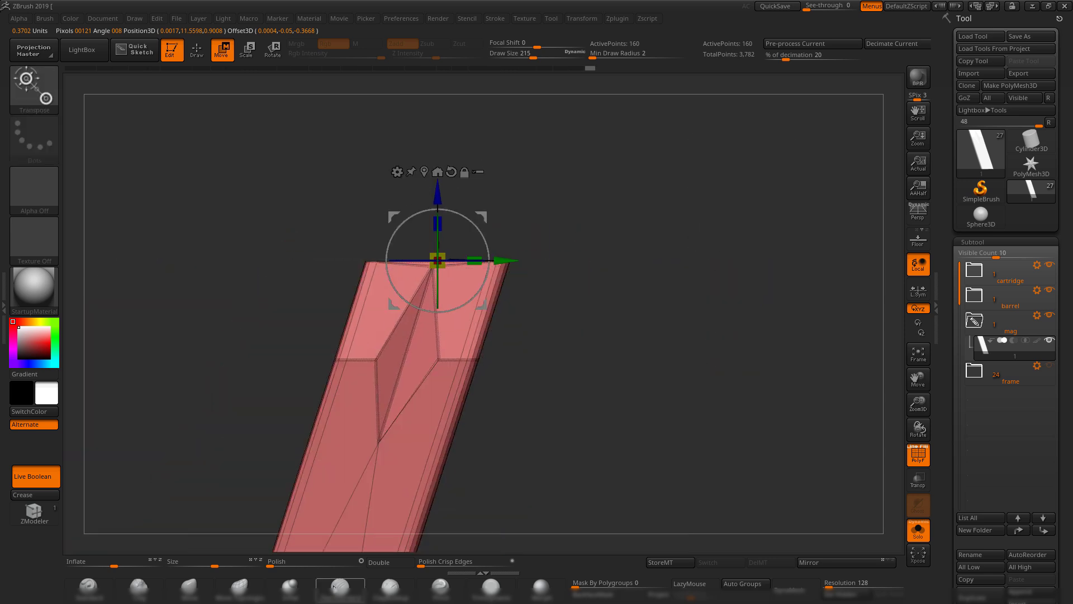
# - Return to Draw mode and display the magazine with dynamic subdivision on and the polyframe off
pyautogui.press('q')
pyautogui.moveTo(637, 331)
pyautogui.keyDown('alt'); pyautogui.mouseDown()
pyautogui.moveTo(573, 378)
pyautogui.moveTo(601, 311)
pyautogui.moveTo(589, 330)
pyautogui.moveTo(602, 352)
pyautogui.mouseUp(); pyautogui.keyUp('alt')
pyautogui.press('d')
pyautogui.hotkey('shift', 'f')
pyautogui.keyDown('alt'); pyautogui.moveTo(595, 306); pyautogui.dragTo(629, 296); pyautogui.keyUp('alt')
pyautogui.moveTo(741, 261); pyautogui.dragTo(850, 352)
pyautogui.moveTo(768, 406); pyautogui.dragTo(688, 381)
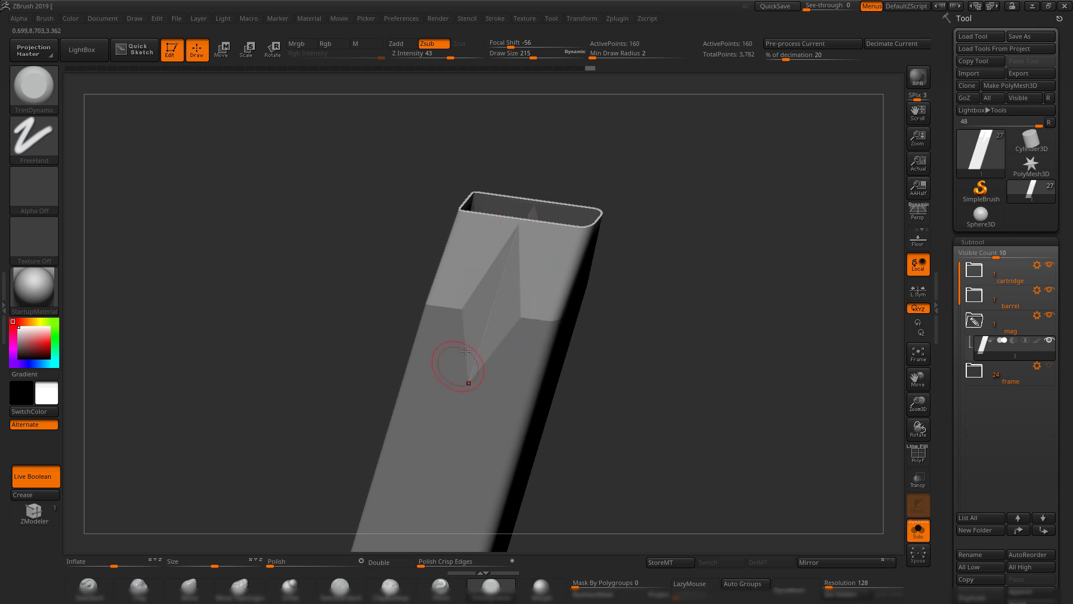
# - Examine the smoothed magazine's opening and recesses from several angles, then leave Solo mode to compare it with the other parts
pyautogui.moveTo(694, 322)
pyautogui.mouseDown()
pyautogui.moveTo(663, 319)
pyautogui.moveTo(726, 326)
pyautogui.moveTo(648, 315)
pyautogui.moveTo(729, 325)
pyautogui.moveTo(702, 381)
pyautogui.moveTo(678, 300)
pyautogui.moveTo(677, 325)
pyautogui.moveTo(627, 207)
pyautogui.mouseUp()
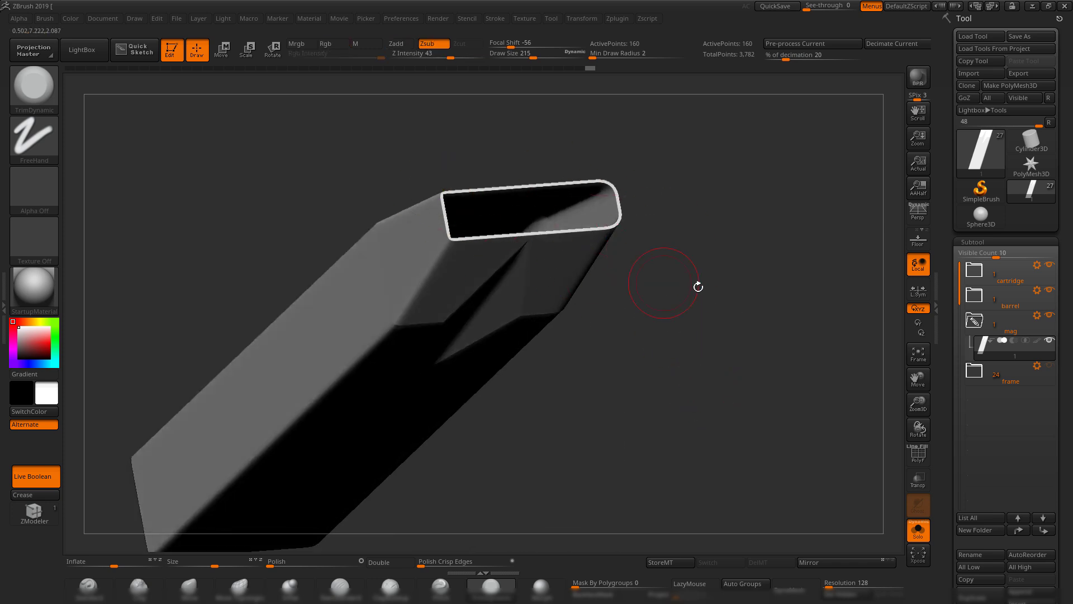
pyautogui.moveTo(698, 286); pyautogui.dragTo(697, 306)
pyautogui.moveTo(679, 210); pyautogui.dragTo(677, 262)
pyautogui.moveTo(676, 207); pyautogui.dragTo(628, 234)
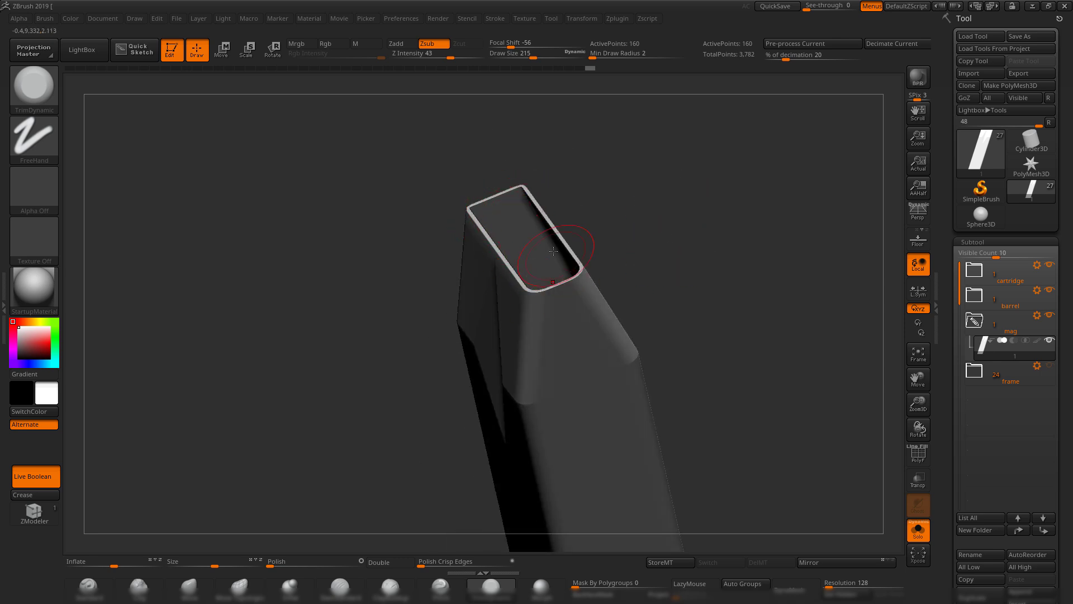
pyautogui.moveTo(686, 309); pyautogui.dragTo(642, 347)
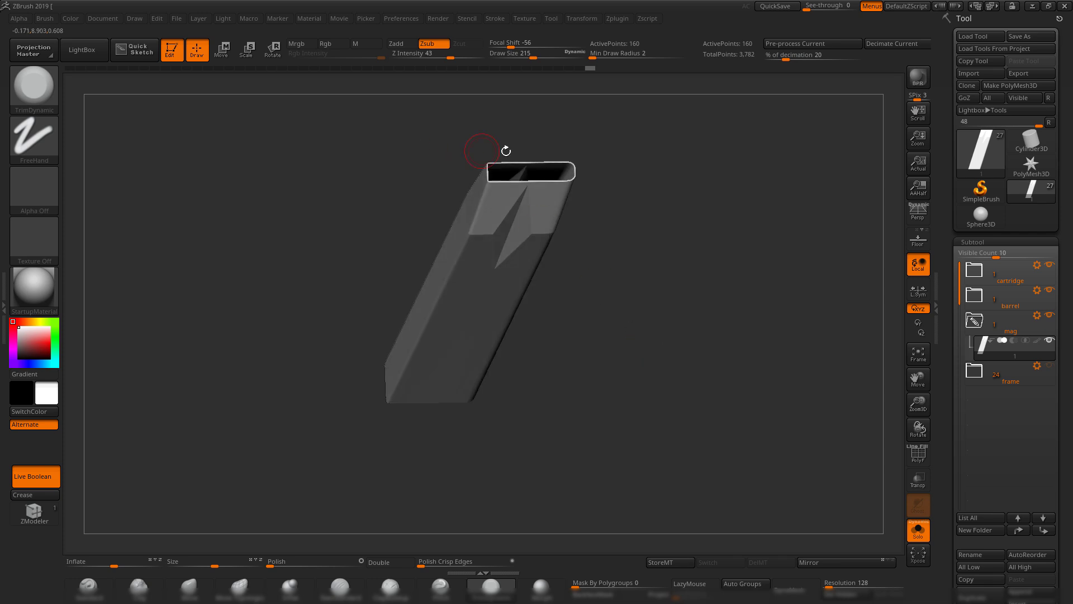
pyautogui.keyDown('alt'); pyautogui.moveTo(648, 284); pyautogui.dragTo(658, 242); pyautogui.keyUp('alt')
pyautogui.moveTo(665, 288); pyautogui.dragTo(894, 348)
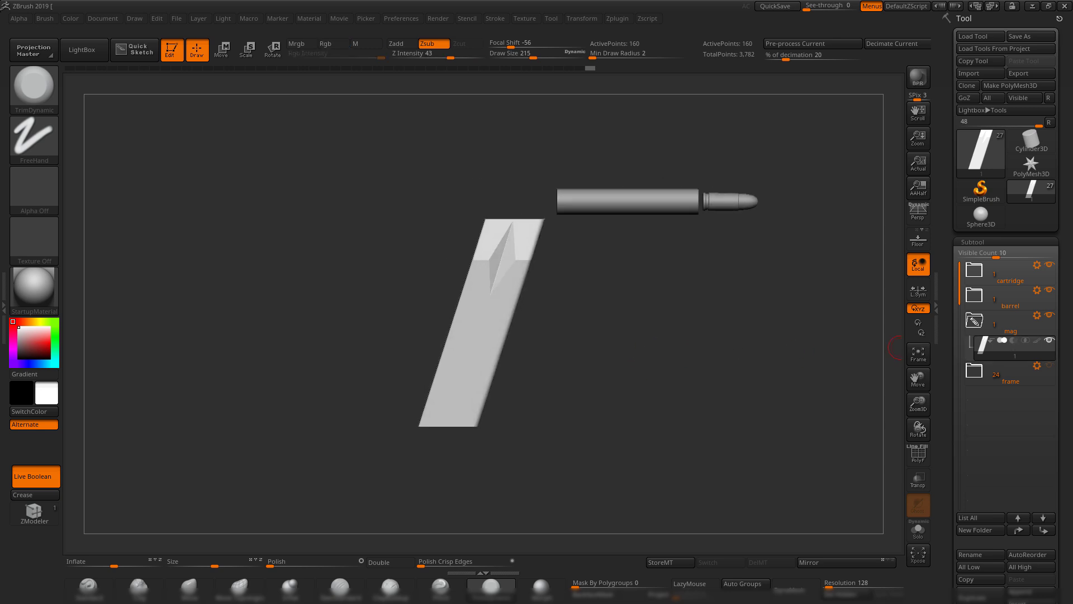
# - Show the frame folder again and examine how the magazine sits in the assembled pistol from several angles
pyautogui.click(1047, 368)
pyautogui.moveTo(699, 384); pyautogui.dragTo(725, 248)
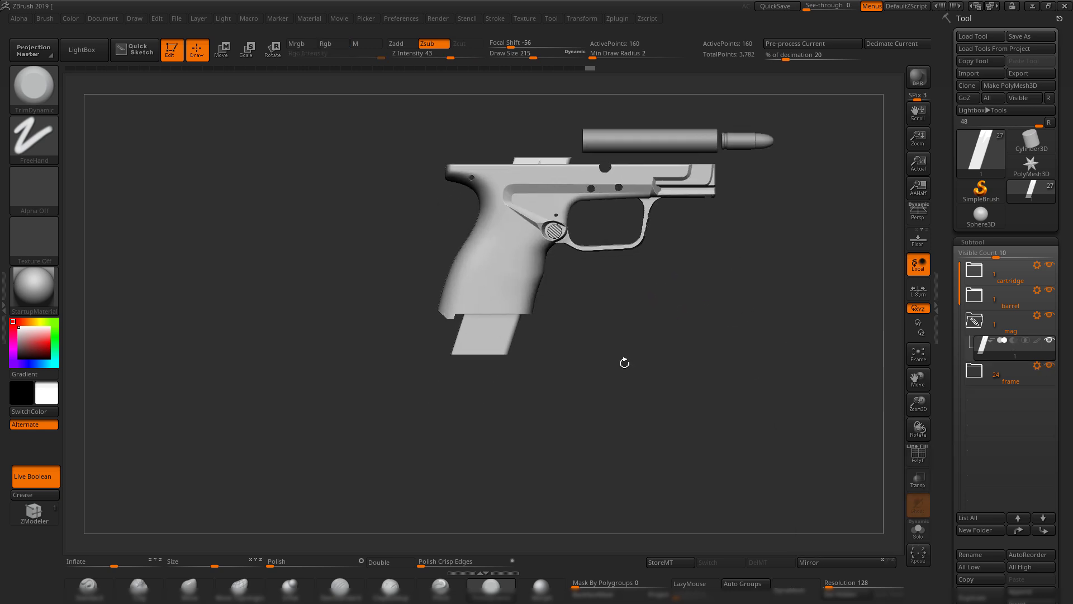
pyautogui.moveTo(624, 361); pyautogui.dragTo(665, 340)
pyautogui.moveTo(624, 375); pyautogui.dragTo(519, 313)
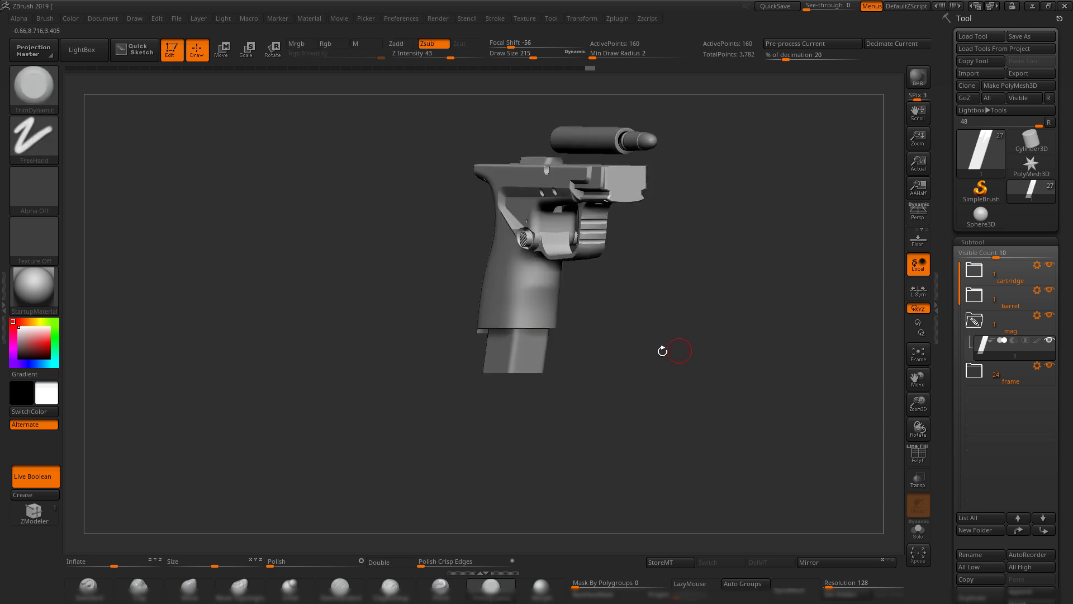
pyautogui.moveTo(662, 351)
pyautogui.keyDown('shift'); pyautogui.mouseDown()
pyautogui.moveTo(720, 351)
pyautogui.moveTo(715, 371)
pyautogui.mouseUp(); pyautogui.keyUp('shift')
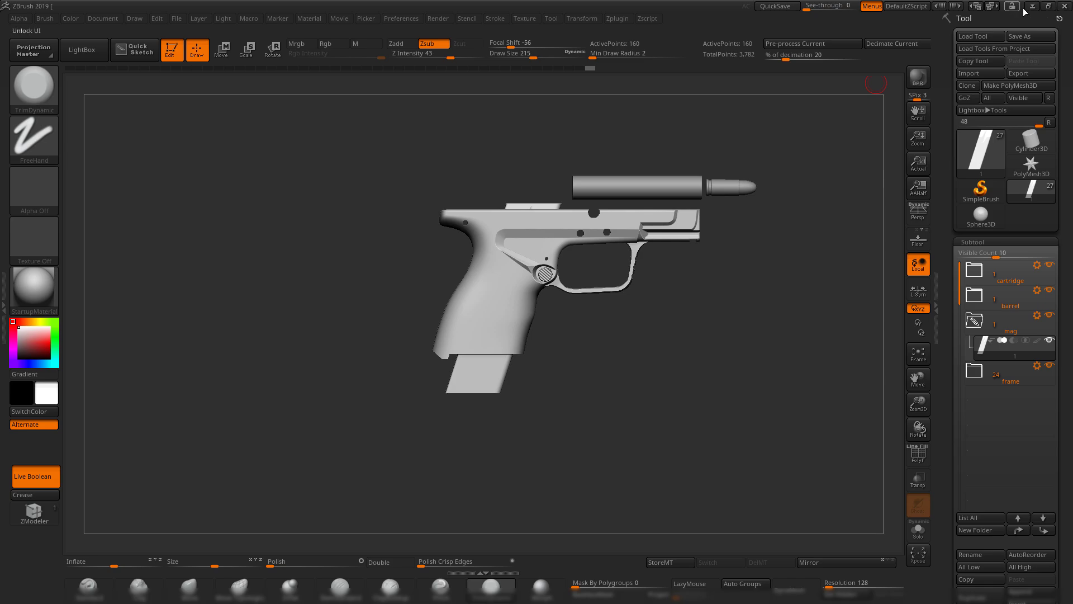
pyautogui.click(1030, 9)
pyautogui.moveTo(626, 358)
pyautogui.keyDown('alt'); pyautogui.mouseDown()
pyautogui.moveTo(639, 349)
pyautogui.moveTo(637, 363)
pyautogui.mouseUp(); pyautogui.keyUp('alt')
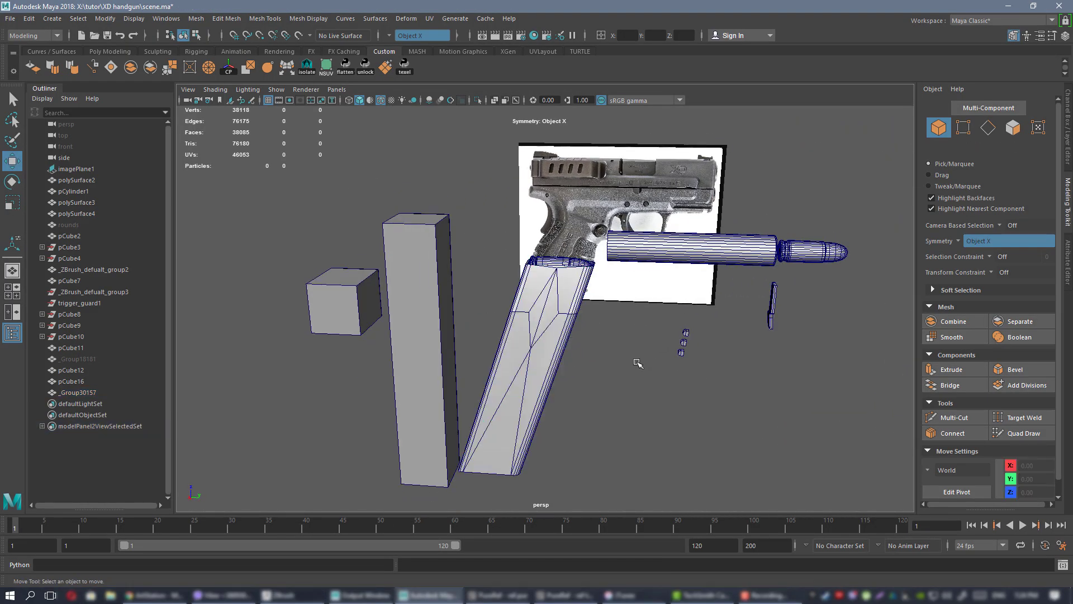
pyautogui.click(320, 599)
# - Display the pistol frame's base mesh with its polyframe and export it over the existing 1.OBJ in the exp folder
pyautogui.moveTo(693, 424)
pyautogui.mouseDown()
pyautogui.moveTo(734, 394)
pyautogui.moveTo(697, 374)
pyautogui.mouseUp()
pyautogui.hotkey('shift', 'f')
pyautogui.keyDown('alt'); pyautogui.moveTo(697, 375); pyautogui.dragTo(697, 363); pyautogui.keyUp('alt')
pyautogui.keyDown('alt'); pyautogui.moveTo(729, 319); pyautogui.dragTo(697, 329); pyautogui.keyUp('alt')
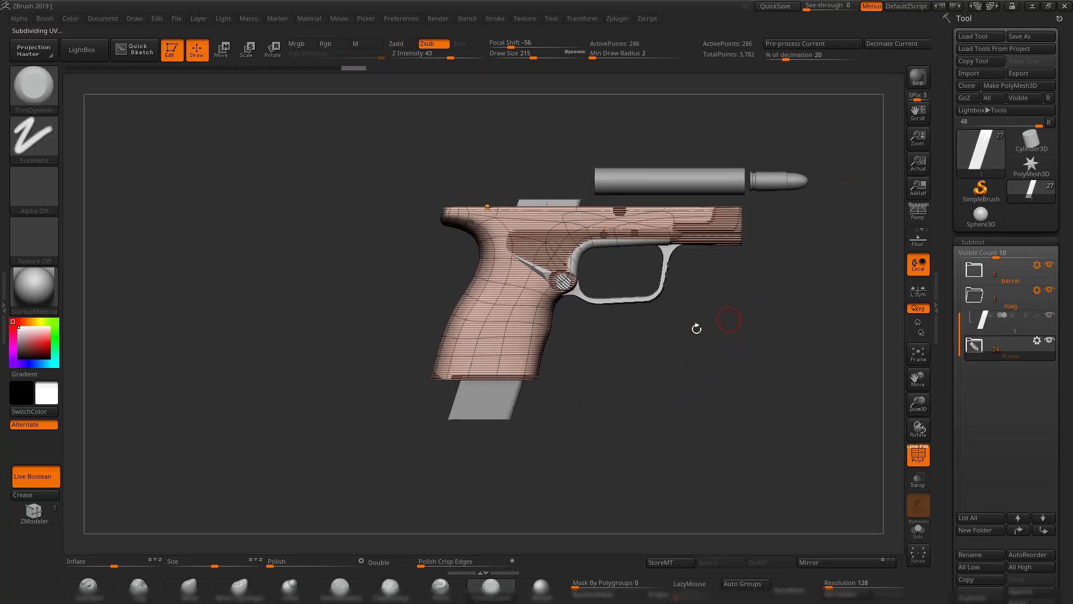
pyautogui.click(1030, 73)
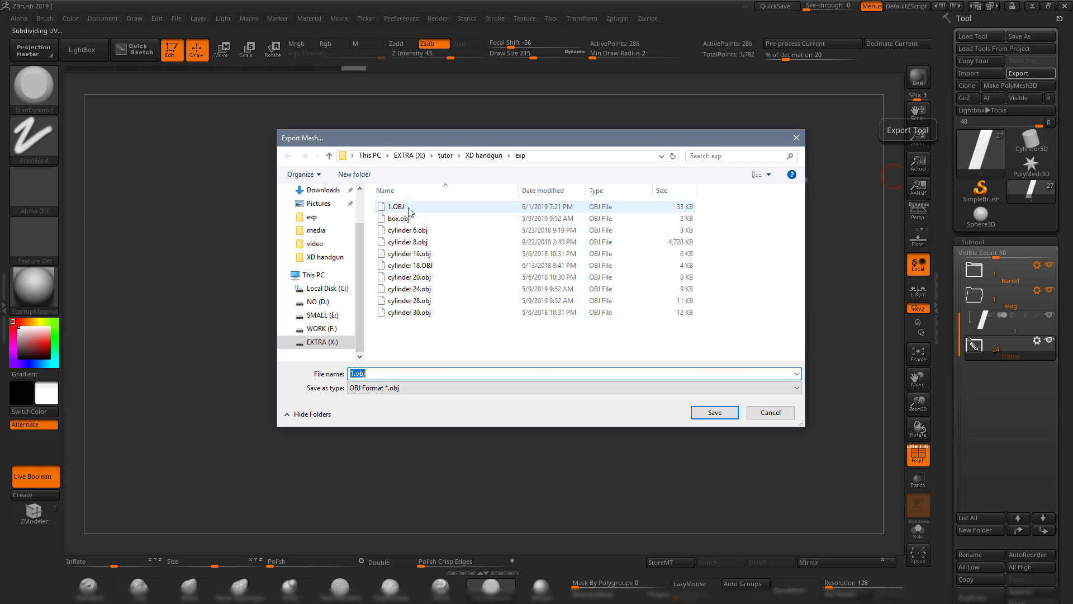
pyautogui.doubleClick(403, 207)
pyautogui.click(568, 301)
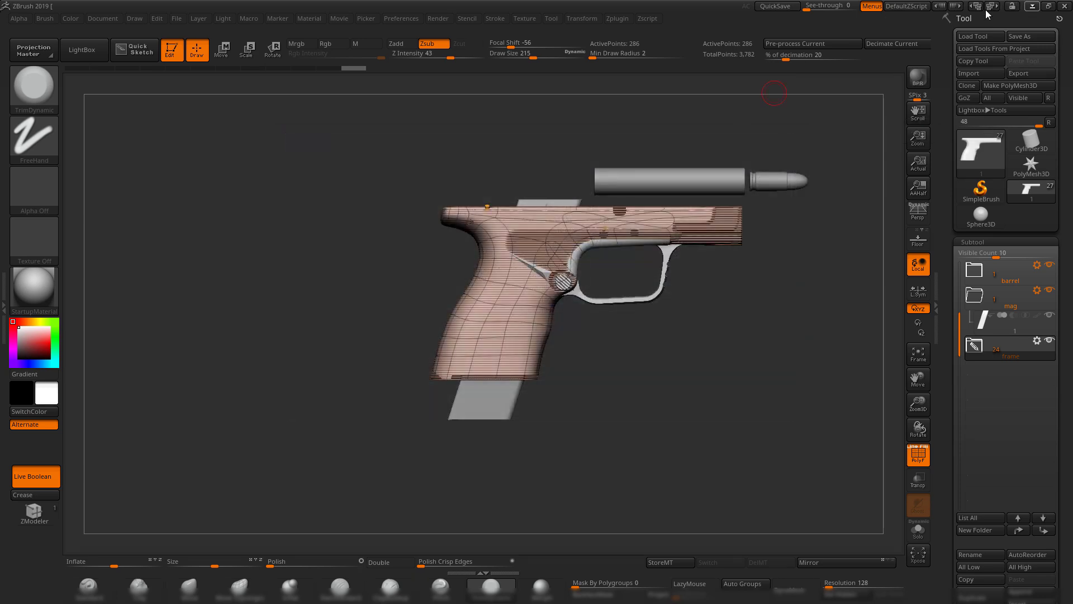
# - Switch to Maya, import 1.OBJ from the exp folder and focus the view on the imported frame mesh
pyautogui.hotkey('alt', 'Tab')
pyautogui.click(10, 18)
pyautogui.click(33, 143)
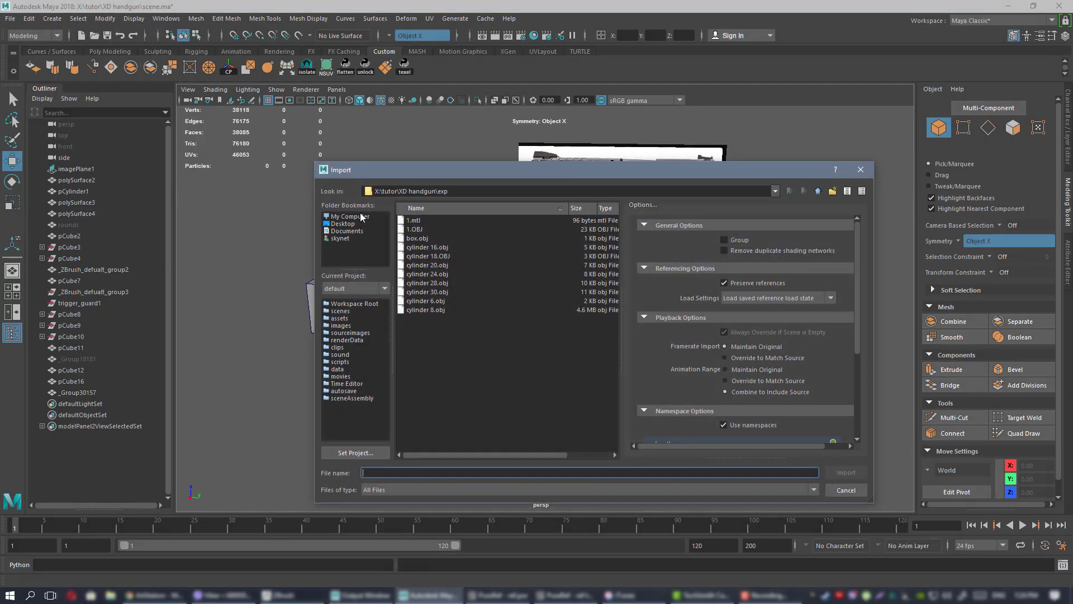
pyautogui.doubleClick(419, 230)
pyautogui.keyDown('alt'); pyautogui.moveTo(563, 385); pyautogui.dragTo(581, 353); pyautogui.keyUp('alt')
pyautogui.click(552, 345)
pyautogui.press('f')
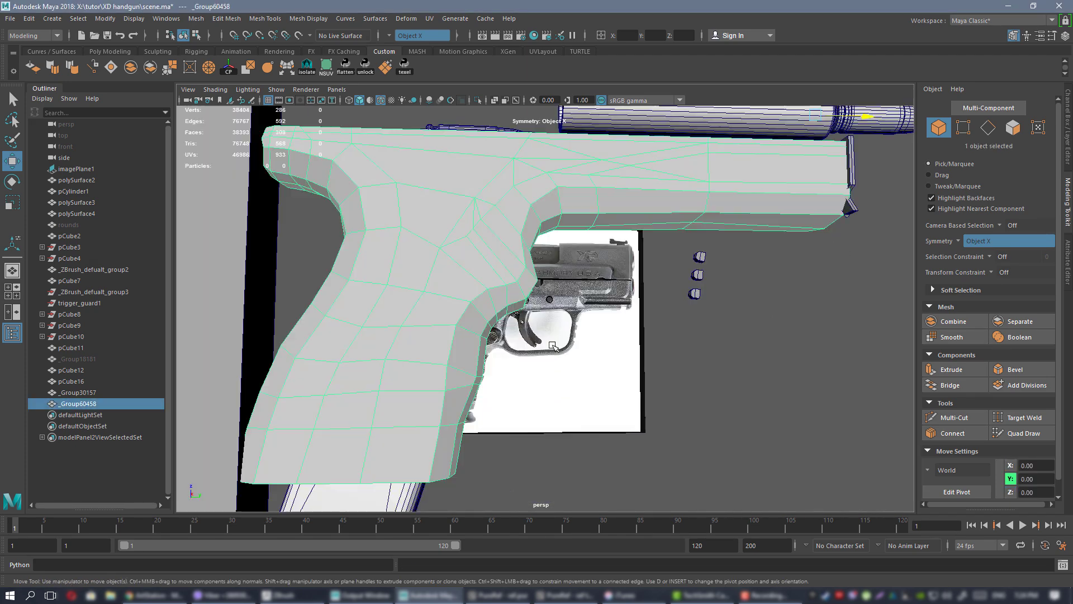
# - Delete the tall box standing beside the pistol grip
pyautogui.keyDown('alt'); pyautogui.moveTo(514, 343); pyautogui.dragTo(659, 321, button='middle'); pyautogui.keyUp('alt')
pyautogui.keyDown('alt'); pyautogui.moveTo(659, 320); pyautogui.dragTo(503, 246, button='right'); pyautogui.keyUp('alt')
pyautogui.keyDown('alt'); pyautogui.moveTo(503, 245); pyautogui.dragTo(492, 271); pyautogui.keyUp('alt')
pyautogui.click(428, 260)
pyautogui.press('Delete')
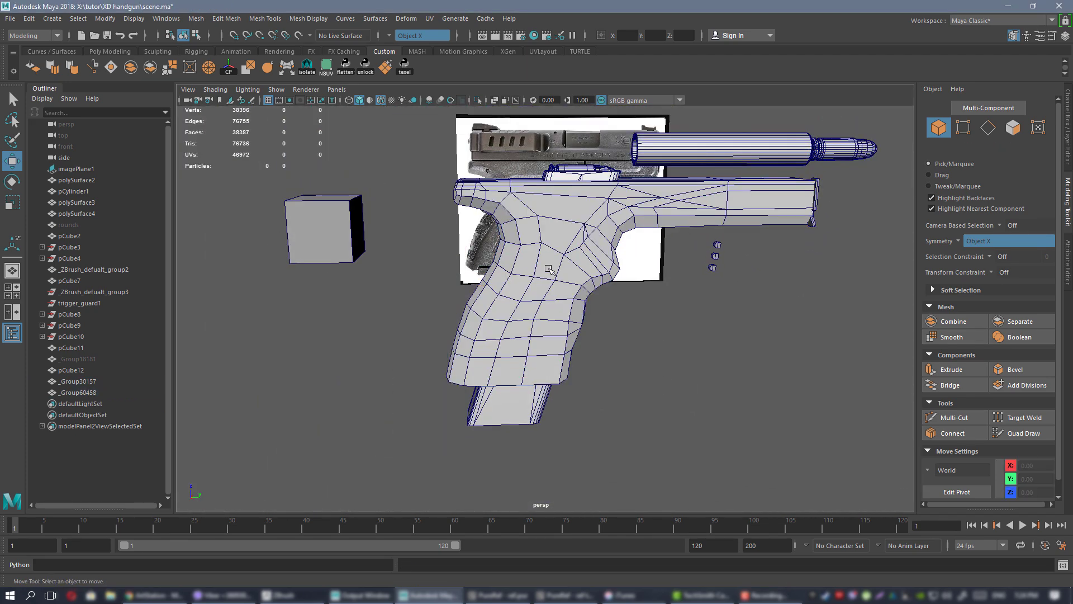
# - Select the imported frame mesh, then switch to PureRef and examine the XD-9/40 magazine sleeve below the grip
pyautogui.click(548, 268)
pyautogui.scroll(5, 503, 263)
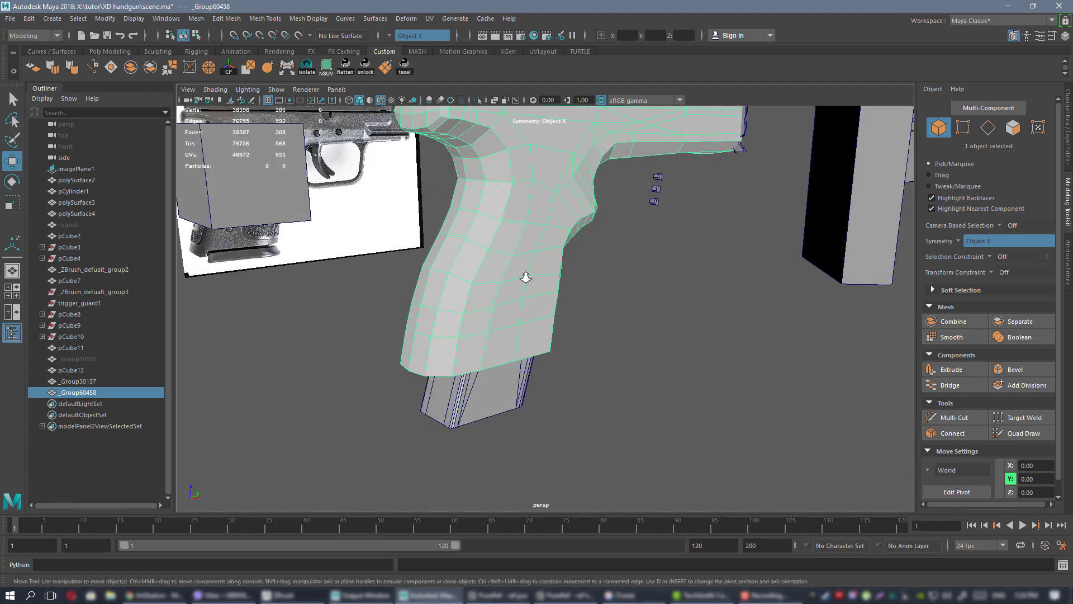
pyautogui.moveTo(525, 276)
pyautogui.keyDown('alt'); pyautogui.mouseDown()
pyautogui.moveTo(430, 311)
pyautogui.moveTo(513, 282)
pyautogui.mouseUp(); pyautogui.keyUp('alt')
pyautogui.hotkey('alt', 'Tab')
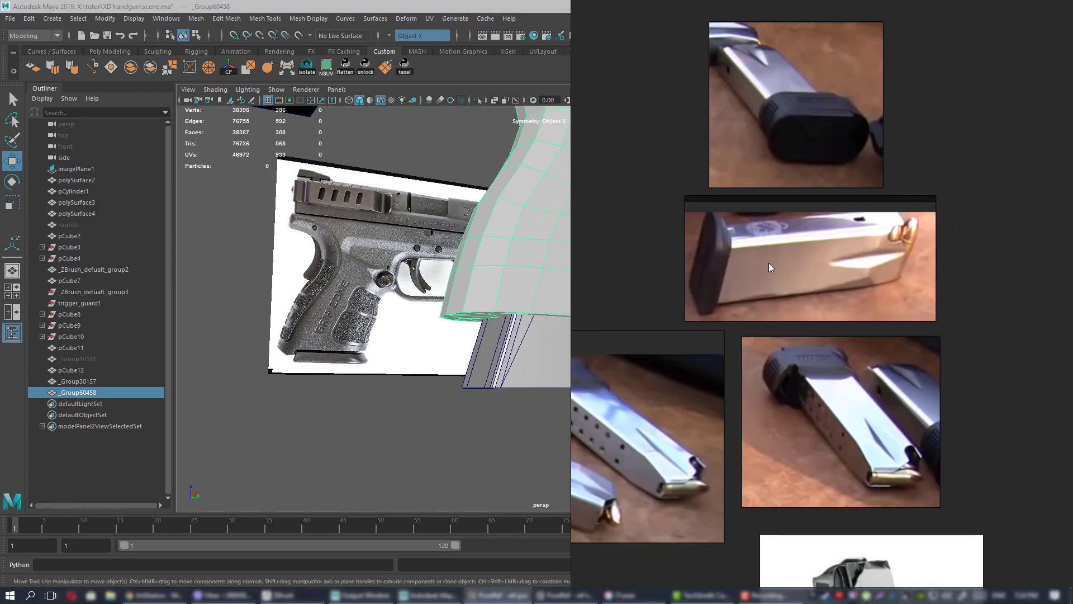
pyautogui.scroll(-10, 799, 267)
pyautogui.moveTo(897, 197); pyautogui.dragTo(771, 261, button='middle')
pyautogui.scroll(7, 775, 218)
pyautogui.moveTo(863, 256); pyautogui.dragTo(849, 274, button='middle')
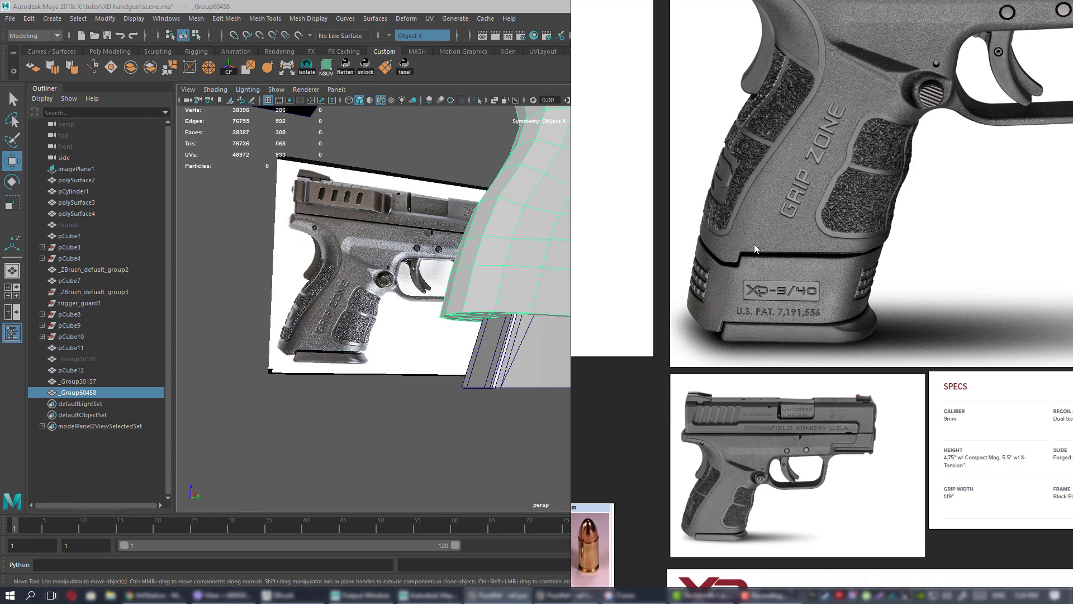
# - Return to Maya and examine the underside of the grip and the protruding magazine from several angles
pyautogui.hotkey('alt', 'Tab')
pyautogui.keyDown('alt'); pyautogui.moveTo(652, 287); pyautogui.dragTo(475, 198); pyautogui.keyUp('alt')
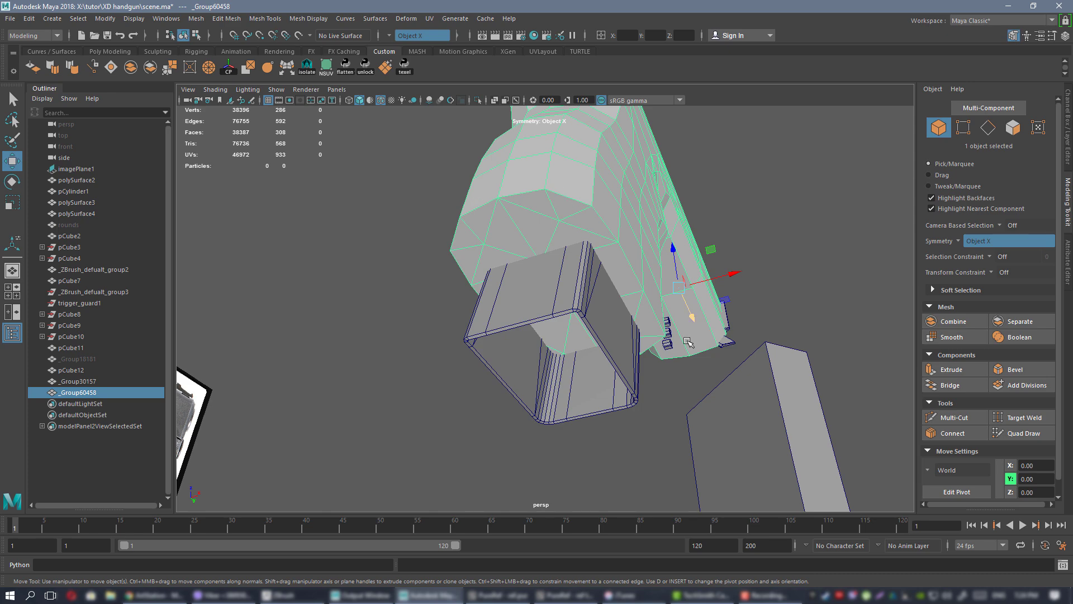
pyautogui.keyDown('alt'); pyautogui.moveTo(472, 247); pyautogui.dragTo(520, 271); pyautogui.keyUp('alt')
pyautogui.keyDown('alt'); pyautogui.moveTo(531, 277); pyautogui.dragTo(559, 288, button='right'); pyautogui.keyUp('alt')
pyautogui.keyDown('alt'); pyautogui.moveTo(559, 288); pyautogui.dragTo(568, 337); pyautogui.keyUp('alt')
pyautogui.keyDown('alt'); pyautogui.moveTo(568, 337); pyautogui.dragTo(532, 280, button='right'); pyautogui.keyUp('alt')
pyautogui.keyDown('alt'); pyautogui.moveTo(531, 280); pyautogui.dragTo(482, 239); pyautogui.keyUp('alt')
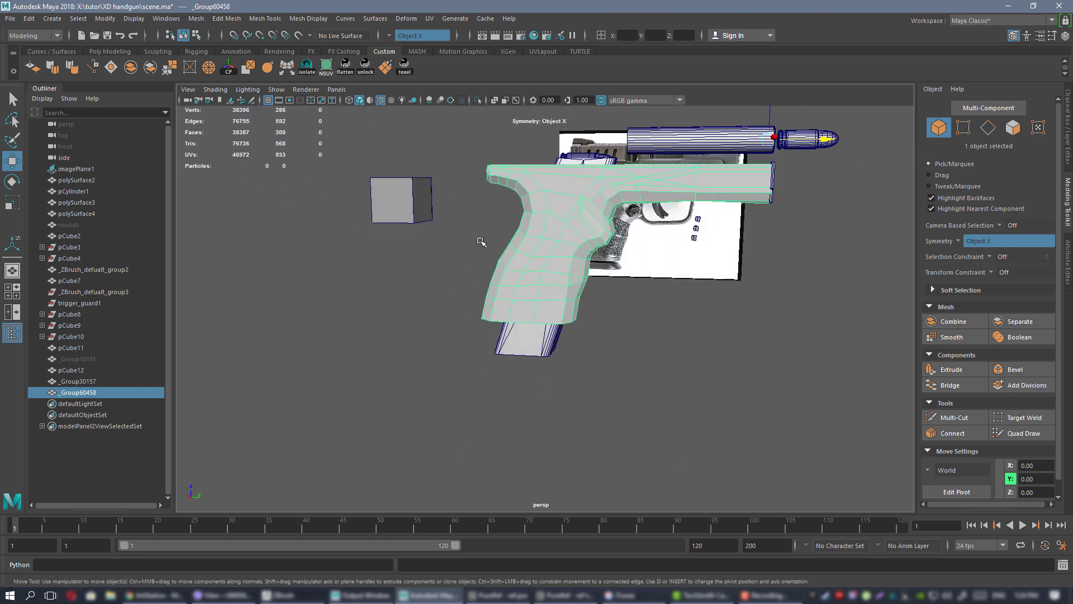
pyautogui.keyDown('alt'); pyautogui.moveTo(481, 240); pyautogui.dragTo(571, 314, button='right'); pyautogui.keyUp('alt')
pyautogui.keyDown('alt'); pyautogui.moveTo(571, 314); pyautogui.dragTo(575, 326, button='middle'); pyautogui.keyUp('alt')
pyautogui.keyDown('alt'); pyautogui.moveTo(575, 326); pyautogui.dragTo(608, 313); pyautogui.keyUp('alt')
# - Undo the deletion of the tall box and move it away from the grip to about Y -17.6
pyautogui.hotkey('ctrl', 'z')
pyautogui.hotkey('ctrl', 'z')
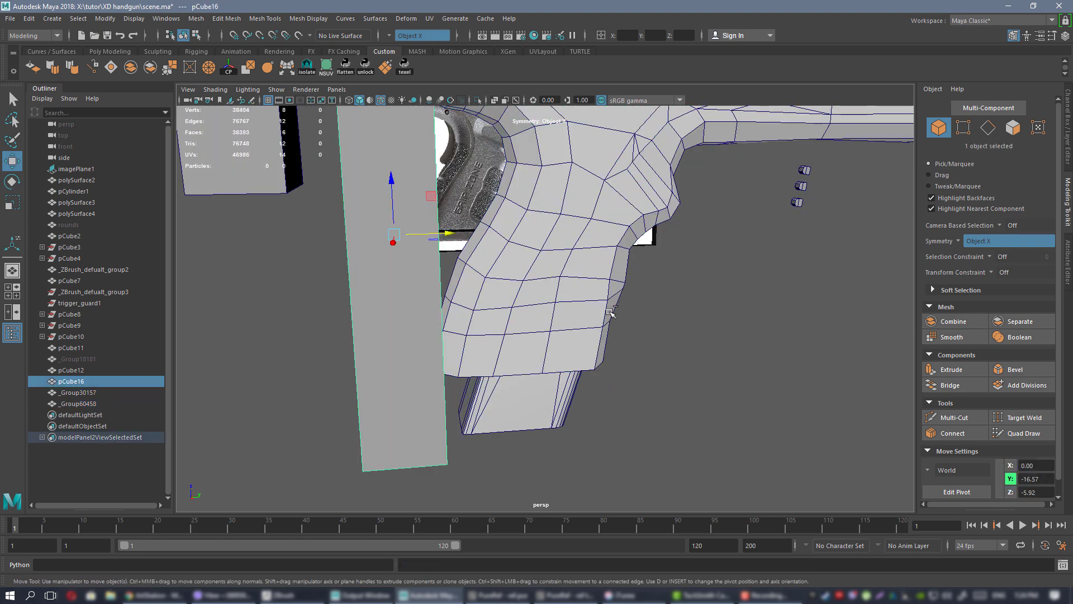
pyautogui.moveTo(459, 304)
pyautogui.keyDown('alt'); pyautogui.mouseDown()
pyautogui.moveTo(628, 343)
pyautogui.moveTo(548, 324)
pyautogui.moveTo(477, 330)
pyautogui.moveTo(469, 306)
pyautogui.mouseUp(); pyautogui.keyUp('alt')
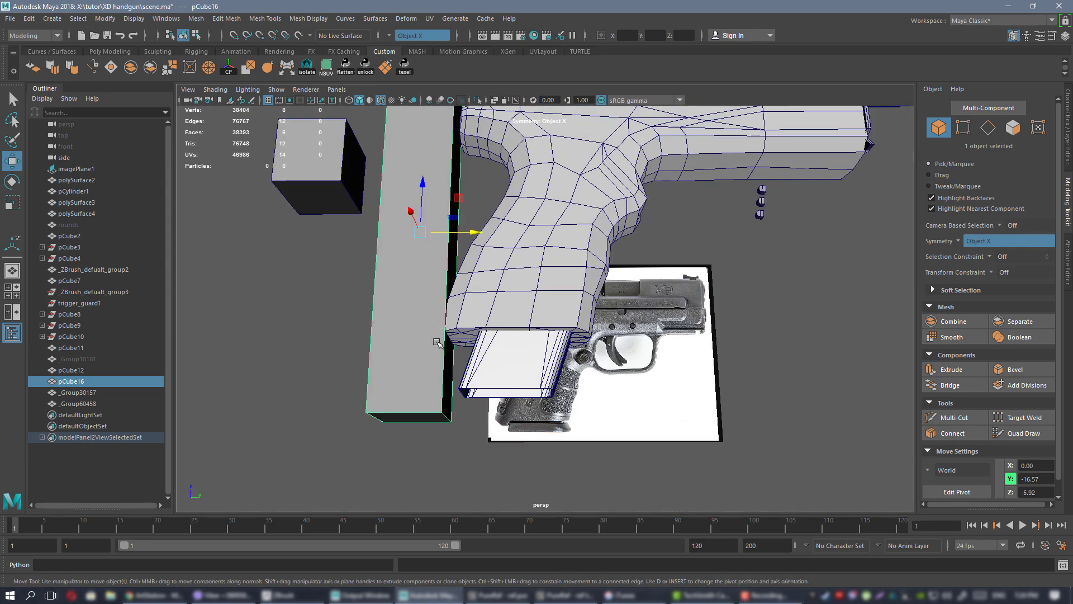
pyautogui.scroll(-3, 558, 363)
pyautogui.keyDown('alt'); pyautogui.moveTo(558, 362); pyautogui.dragTo(578, 411); pyautogui.keyUp('alt')
pyautogui.moveTo(489, 259); pyautogui.dragTo(468, 259)
pyautogui.keyDown('alt'); pyautogui.moveTo(468, 260); pyautogui.dragTo(463, 310, button='middle'); pyautogui.keyUp('alt')
pyautogui.scroll(3, 503, 313)
pyautogui.keyDown('alt'); pyautogui.moveTo(523, 330); pyautogui.dragTo(514, 288); pyautogui.keyUp('alt')
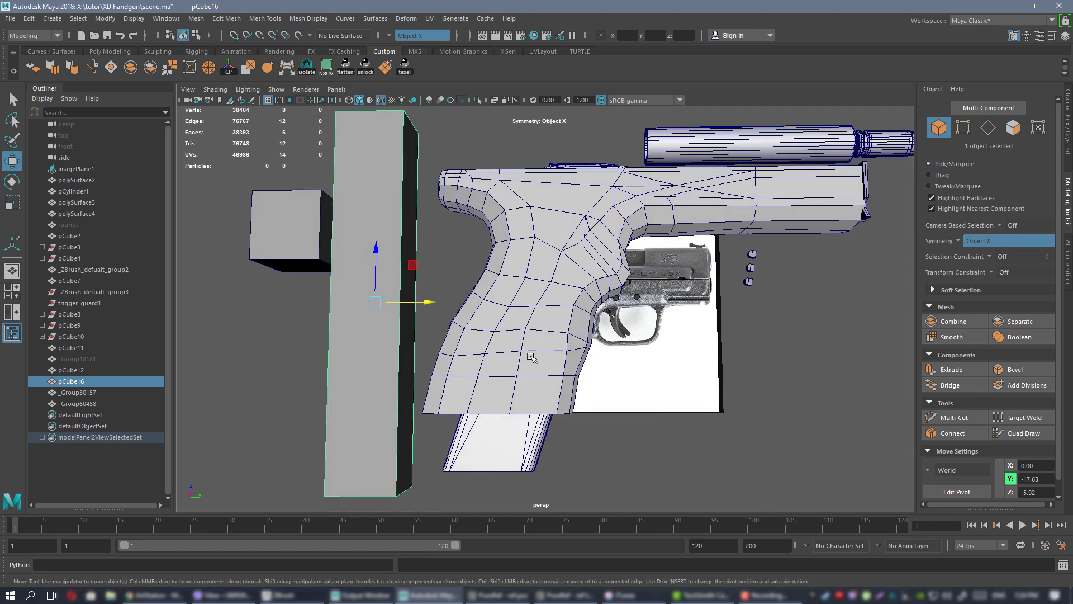
# - Delete every face of the imported frame mesh except the lowest ring around the grip, then return to object selection
pyautogui.click(532, 358)
pyautogui.keyDown('alt'); pyautogui.moveTo(532, 358); pyautogui.dragTo(541, 244, button='middle'); pyautogui.keyUp('alt')
pyautogui.keyDown('alt'); pyautogui.moveTo(541, 244); pyautogui.dragTo(510, 179); pyautogui.keyUp('alt')
pyautogui.moveTo(511, 179); pyautogui.dragTo(515, 220, button='right')
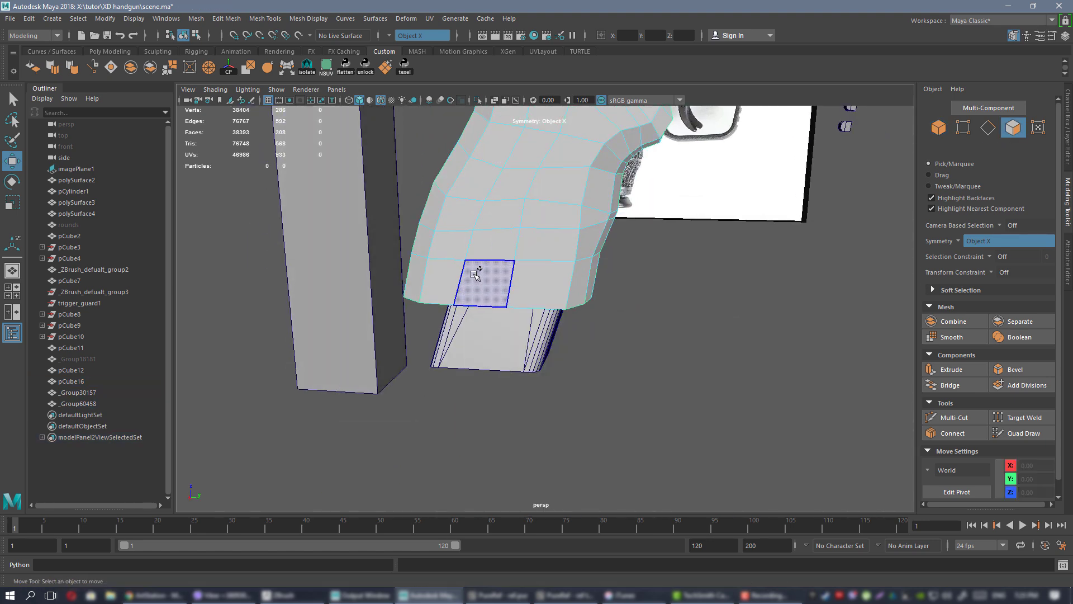
pyautogui.click(562, 280)
pyautogui.keyDown('alt'); pyautogui.moveTo(728, 281); pyautogui.dragTo(766, 274); pyautogui.keyUp('alt')
pyautogui.scroll(-6, 670, 274)
pyautogui.moveTo(569, 267); pyautogui.dragTo(710, 380)
pyautogui.press('Delete')
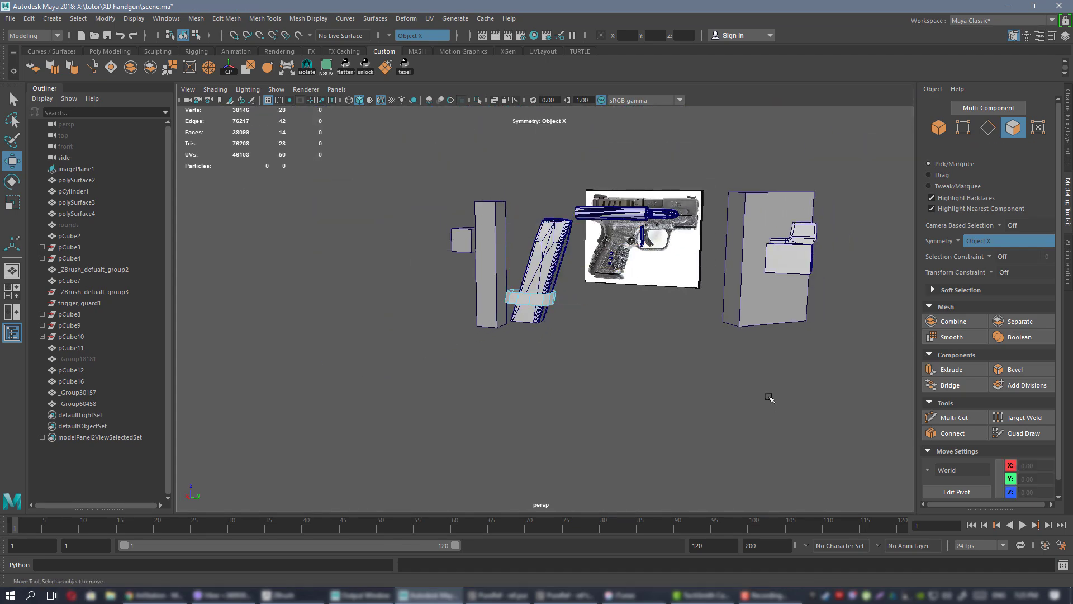
pyautogui.moveTo(537, 167); pyautogui.dragTo(584, 152, button='right')
# - Switch to the side view and compare the remaining face ring with the magazine and the grip in the reference photo
pyautogui.keyDown('alt'); pyautogui.moveTo(586, 280); pyautogui.dragTo(579, 316, button='right'); pyautogui.keyUp('alt')
pyautogui.press('space')
pyautogui.press('space')
pyautogui.hotkey('ctrl', '1')
pyautogui.keyDown('alt'); pyautogui.moveTo(579, 260); pyautogui.dragTo(643, 78, button='middle'); pyautogui.keyUp('alt')
pyautogui.keyDown('alt'); pyautogui.moveTo(537, 174); pyautogui.dragTo(637, 247, button='right'); pyautogui.keyUp('alt')
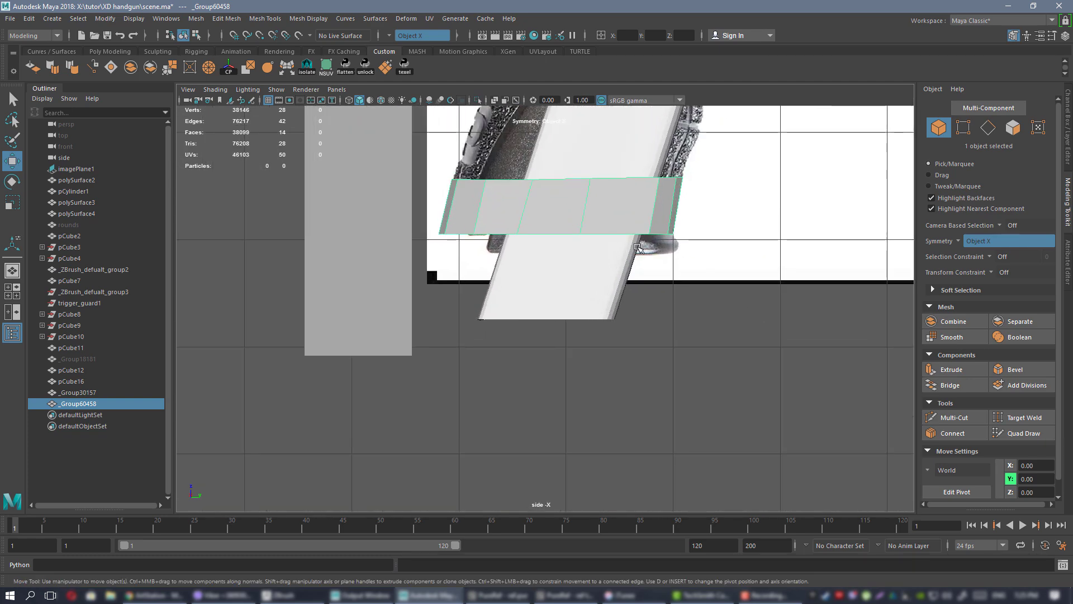
pyautogui.keyDown('alt'); pyautogui.moveTo(564, 210); pyautogui.dragTo(578, 268, button='middle'); pyautogui.keyUp('alt')
pyautogui.keyDown('alt'); pyautogui.moveTo(577, 268); pyautogui.dragTo(637, 301, button='right'); pyautogui.keyUp('alt')
pyautogui.keyDown('alt'); pyautogui.moveTo(637, 302); pyautogui.dragTo(633, 283, button='middle'); pyautogui.keyUp('alt')
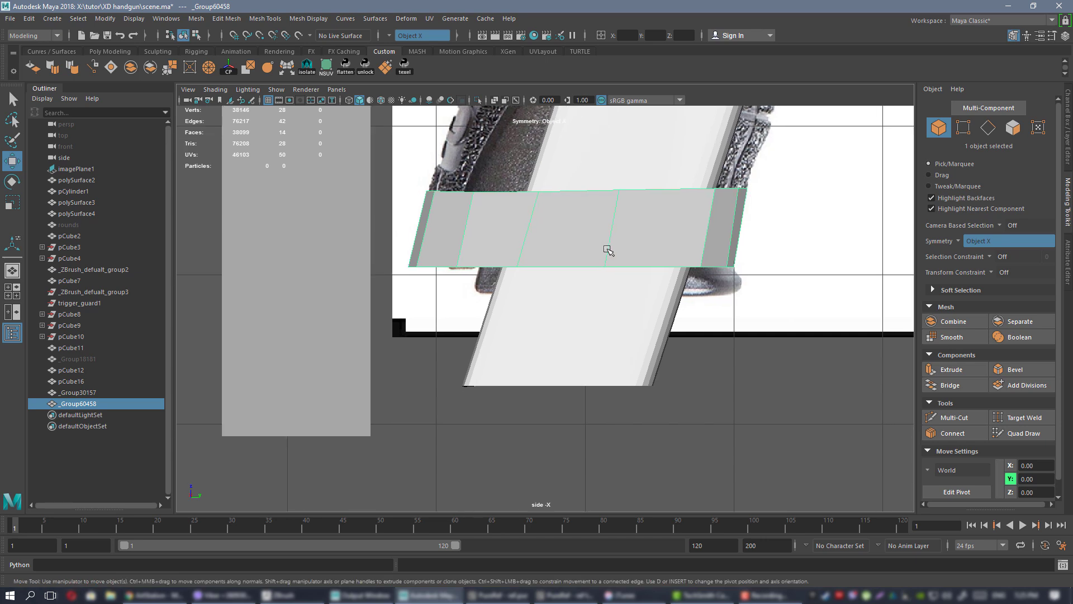
pyautogui.keyDown('alt'); pyautogui.moveTo(587, 231); pyautogui.dragTo(601, 247, button='right'); pyautogui.keyUp('alt')
pyautogui.keyDown('alt'); pyautogui.moveTo(602, 249); pyautogui.dragTo(568, 251, button='middle'); pyautogui.keyUp('alt')
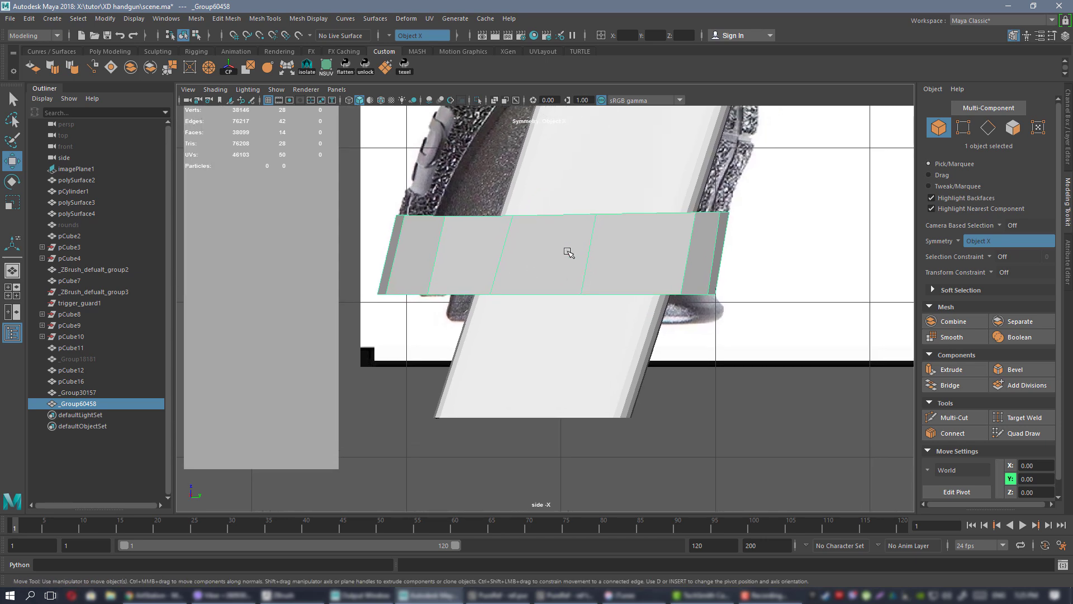
# - Extrude the ring's lower border edge loop down along the magazine's slant to about Y -13.6, Z -12.9
pyautogui.moveTo(568, 252); pyautogui.dragTo(568, 221, button='right')
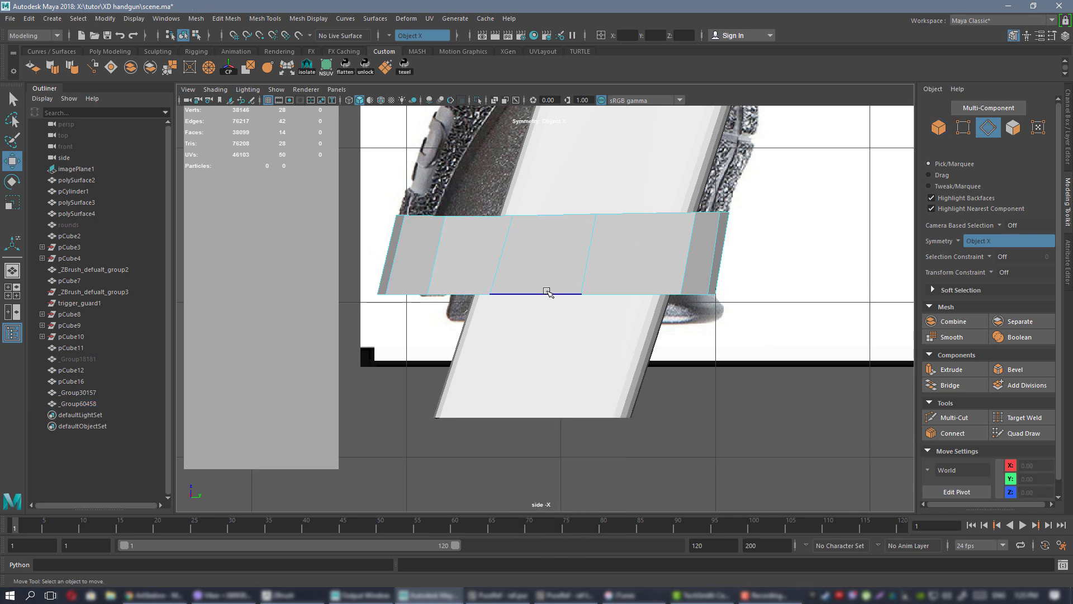
pyautogui.doubleClick(547, 293)
pyautogui.keyDown('shift'); pyautogui.moveTo(582, 257); pyautogui.dragTo(546, 431, button='middle'); pyautogui.keyUp('shift')
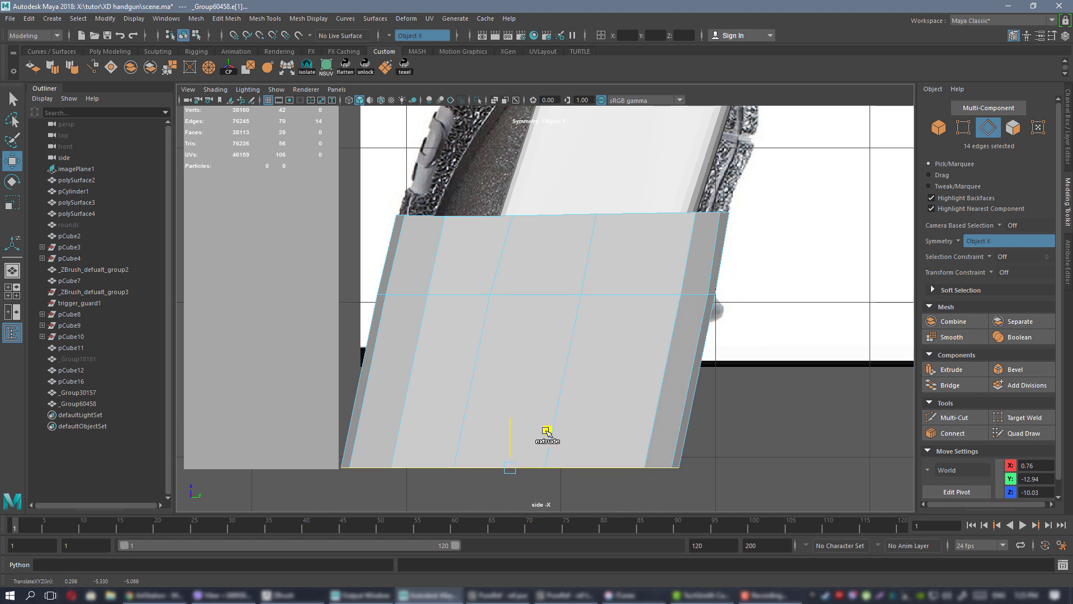
pyautogui.scroll(-2, 574, 414)
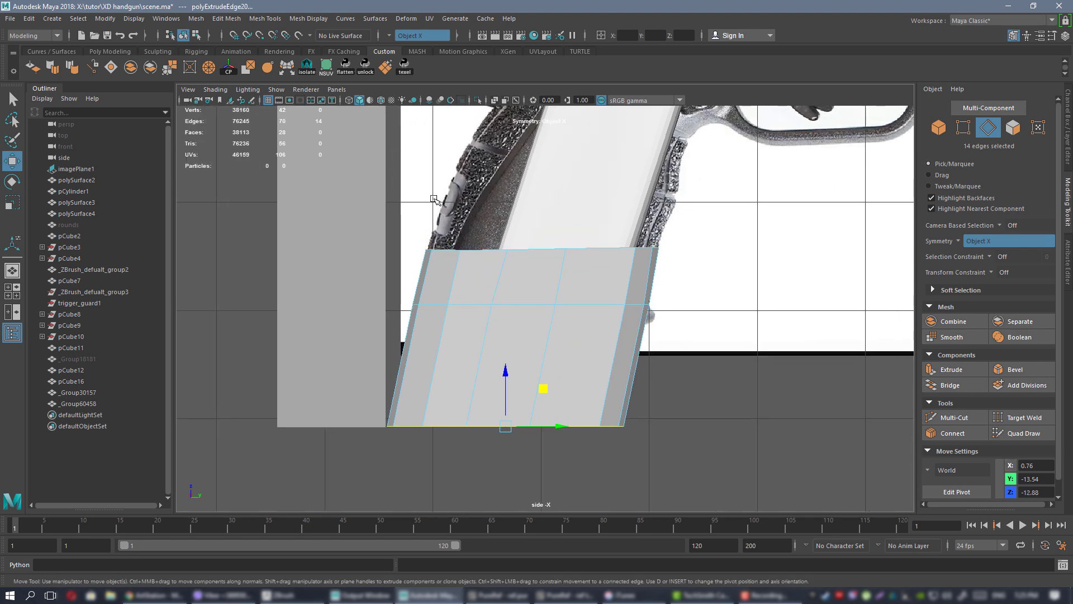
pyautogui.scroll(2, 518, 263)
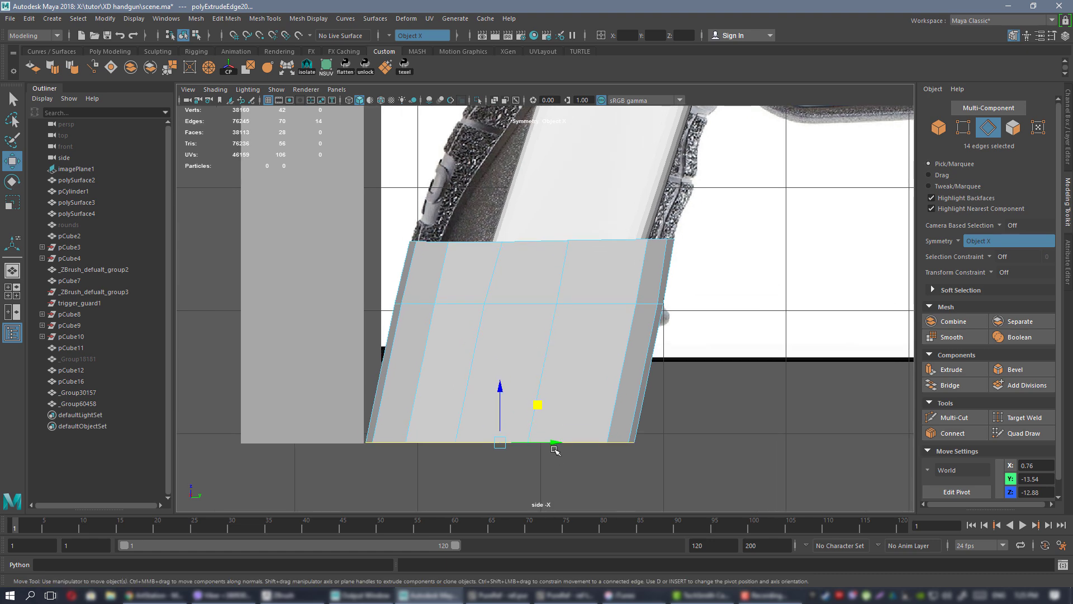
pyautogui.keyDown('shift'); pyautogui.moveTo(553, 444); pyautogui.dragTo(551, 444, button='middle'); pyautogui.keyUp('shift')
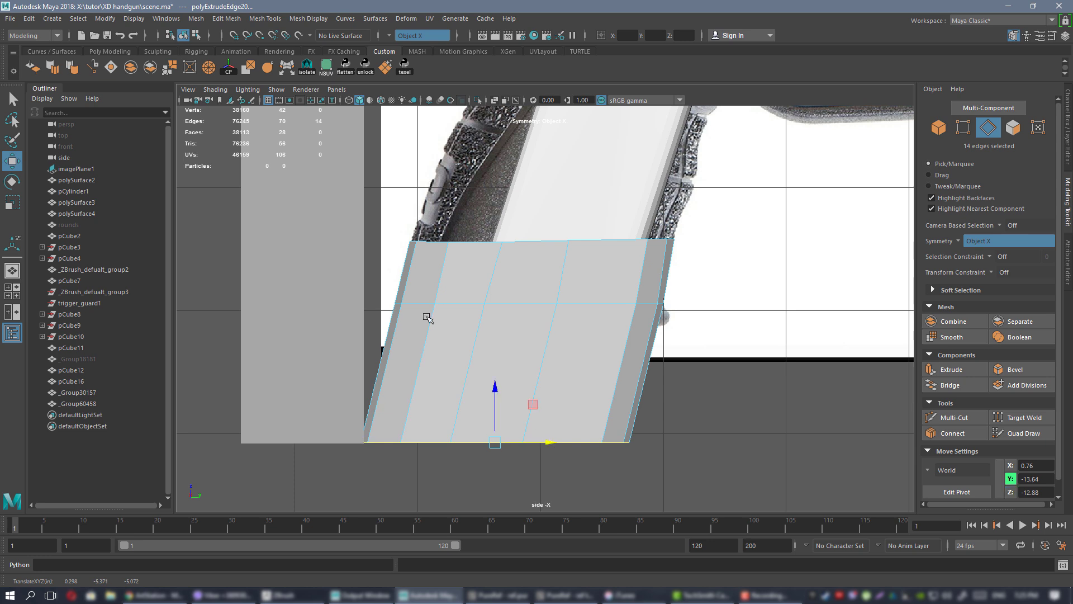
# - Move the sleeve's front bottom vertices slightly forward to about Y -11.0 to follow the grip's front line
pyautogui.keyDown('alt'); pyautogui.moveTo(400, 328); pyautogui.dragTo(430, 303, button='middle'); pyautogui.keyUp('alt')
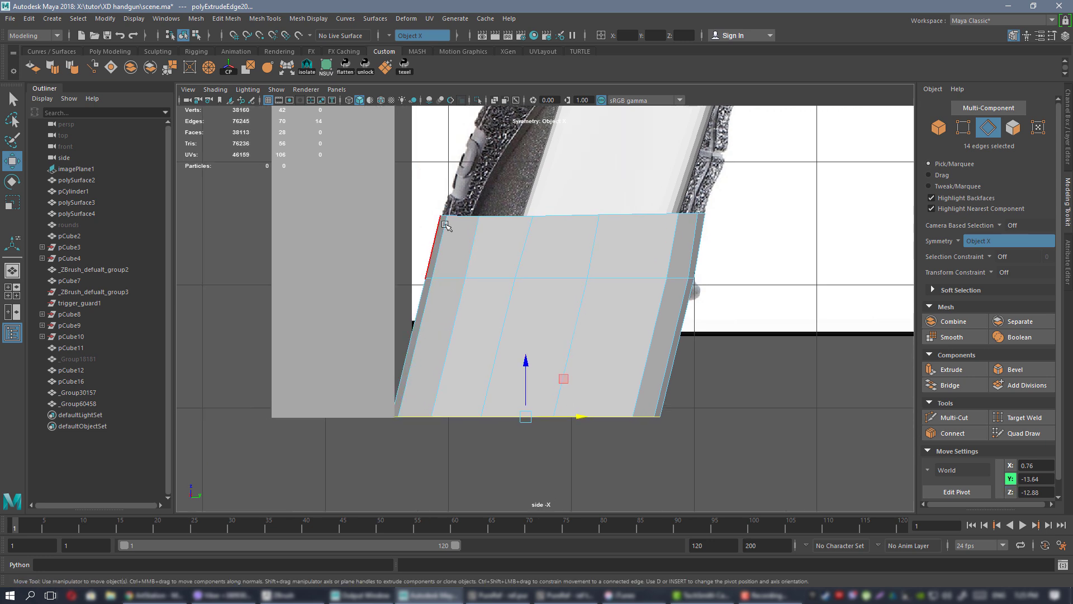
pyautogui.keyDown('alt'); pyautogui.moveTo(492, 250); pyautogui.dragTo(433, 245, button='middle'); pyautogui.keyUp('alt')
pyautogui.keyDown('alt'); pyautogui.moveTo(499, 305); pyautogui.dragTo(525, 335, button='right'); pyautogui.keyUp('alt')
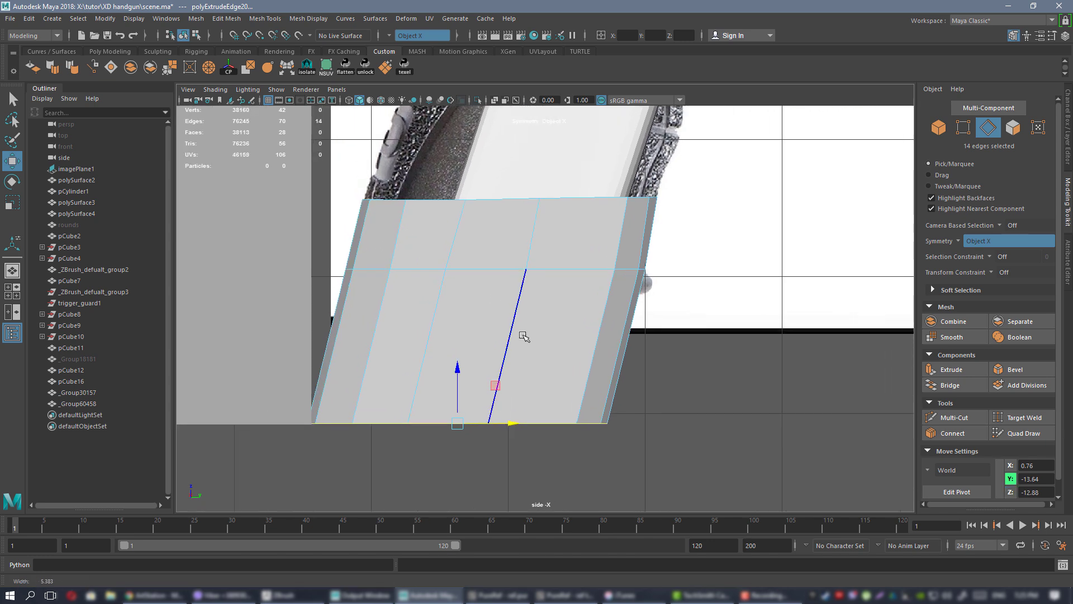
pyautogui.moveTo(557, 270); pyautogui.dragTo(503, 270, button='right')
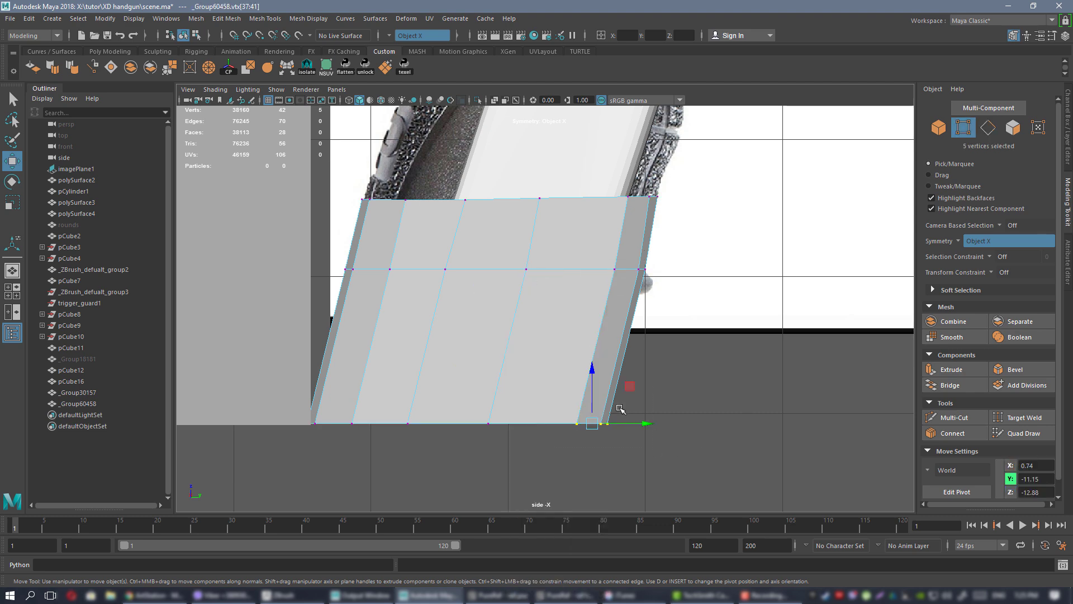
pyautogui.moveTo(630, 427); pyautogui.dragTo(637, 428)
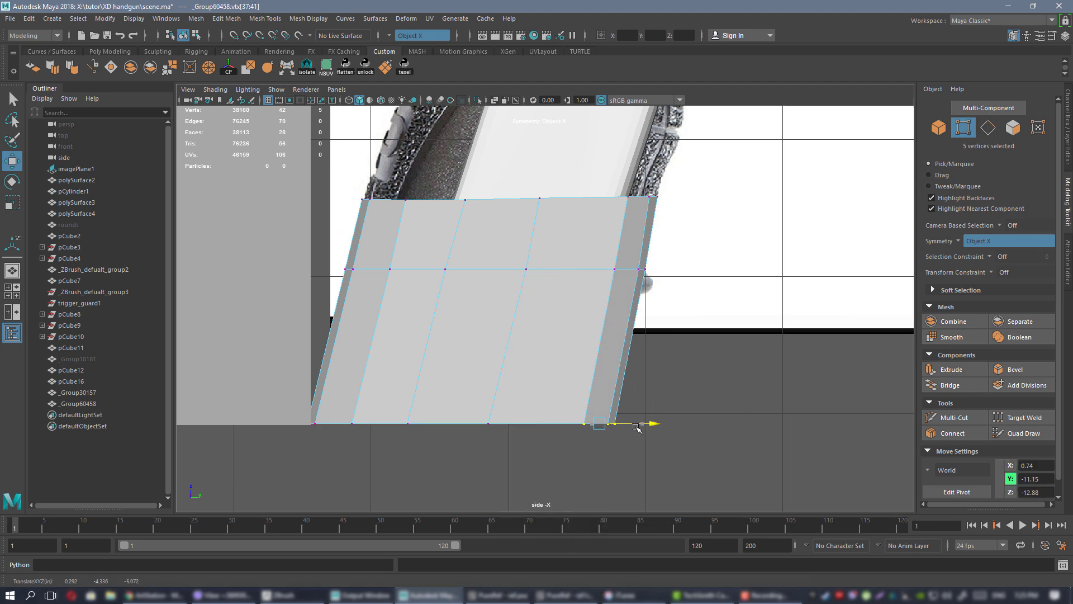
pyautogui.moveTo(642, 425)
pyautogui.keyDown('alt'); pyautogui.mouseDown(button='right')
pyautogui.moveTo(636, 410)
pyautogui.moveTo(645, 423)
pyautogui.mouseUp(button='right'); pyautogui.keyUp('alt')
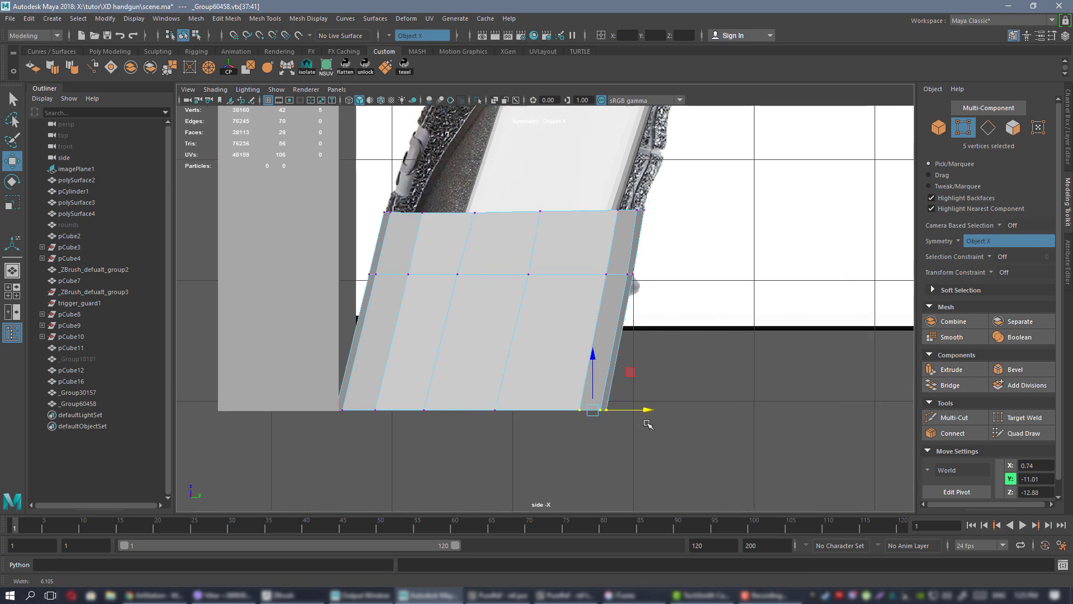
# - Delete the sleeve's upper row of faces, keeping only the extruded row, and return to object selection
pyautogui.moveTo(567, 270); pyautogui.dragTo(566, 351, button='right')
pyautogui.moveTo(559, 300); pyautogui.dragTo(561, 301, button='right')
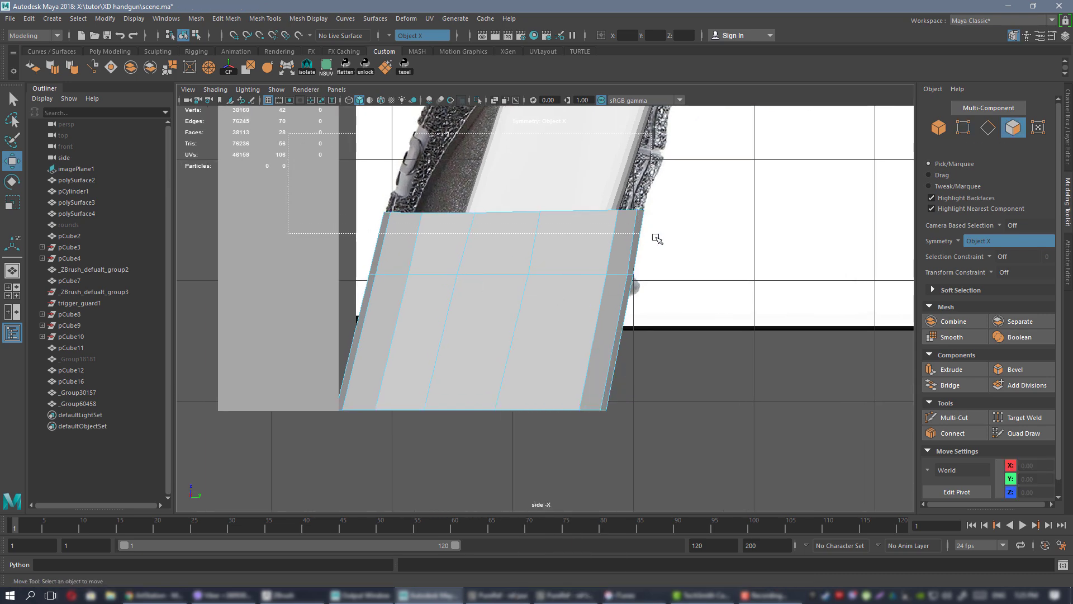
pyautogui.moveTo(657, 238); pyautogui.dragTo(683, 242)
pyautogui.press('Delete')
pyautogui.moveTo(529, 287); pyautogui.dragTo(575, 283, button='right')
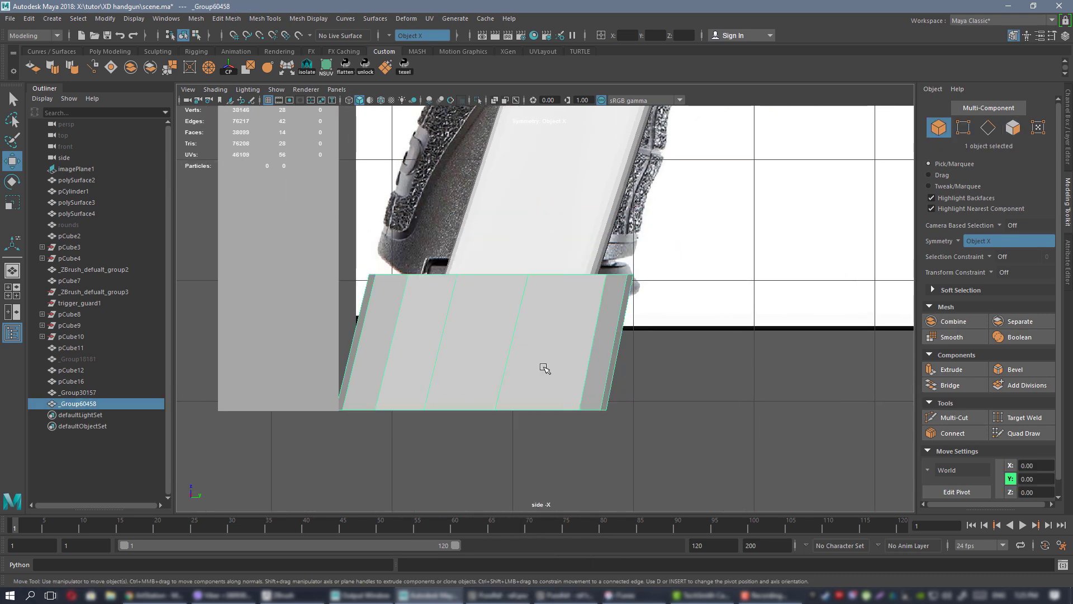
# - Close the sleeve's open upper and lower border loops with cap faces using Fill Hole
pyautogui.press('space')
pyautogui.press('space')
pyautogui.keyDown('alt'); pyautogui.moveTo(682, 271); pyautogui.dragTo(570, 312); pyautogui.keyUp('alt')
pyautogui.moveTo(544, 268); pyautogui.dragTo(542, 237, button='right')
pyautogui.doubleClick(525, 284)
pyautogui.click(525, 285)
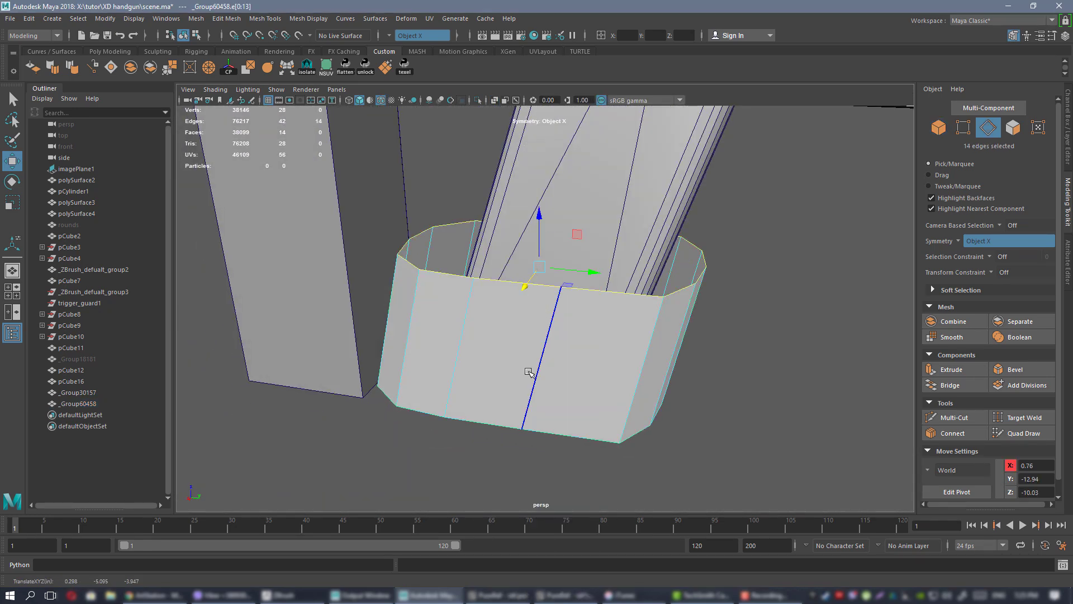
pyautogui.keyDown('alt'); pyautogui.moveTo(528, 372); pyautogui.dragTo(535, 280); pyautogui.keyUp('alt')
pyautogui.keyDown('shift'); pyautogui.doubleClick(520, 255); pyautogui.keyUp('shift')
pyautogui.click(112, 67)
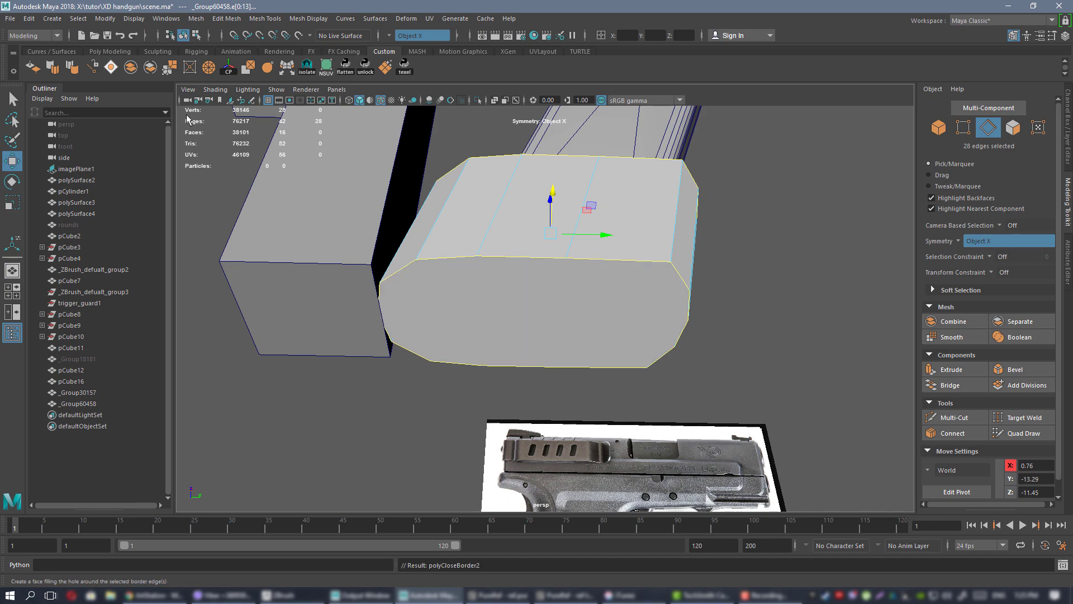
# - Return to object selection and export the capped sleeve as 1.OBJ in the exp folder, overwriting the existing file
pyautogui.keyDown('alt'); pyautogui.moveTo(581, 173); pyautogui.dragTo(598, 289); pyautogui.keyUp('alt')
pyautogui.moveTo(597, 270); pyautogui.dragTo(652, 254, button='right')
pyautogui.keyDown('alt'); pyautogui.moveTo(661, 295); pyautogui.dragTo(546, 281); pyautogui.keyUp('alt')
pyautogui.keyDown('alt'); pyautogui.moveTo(546, 281); pyautogui.dragTo(578, 290, button='right'); pyautogui.keyUp('alt')
pyautogui.keyDown('alt'); pyautogui.moveTo(579, 291); pyautogui.dragTo(557, 301); pyautogui.keyUp('alt')
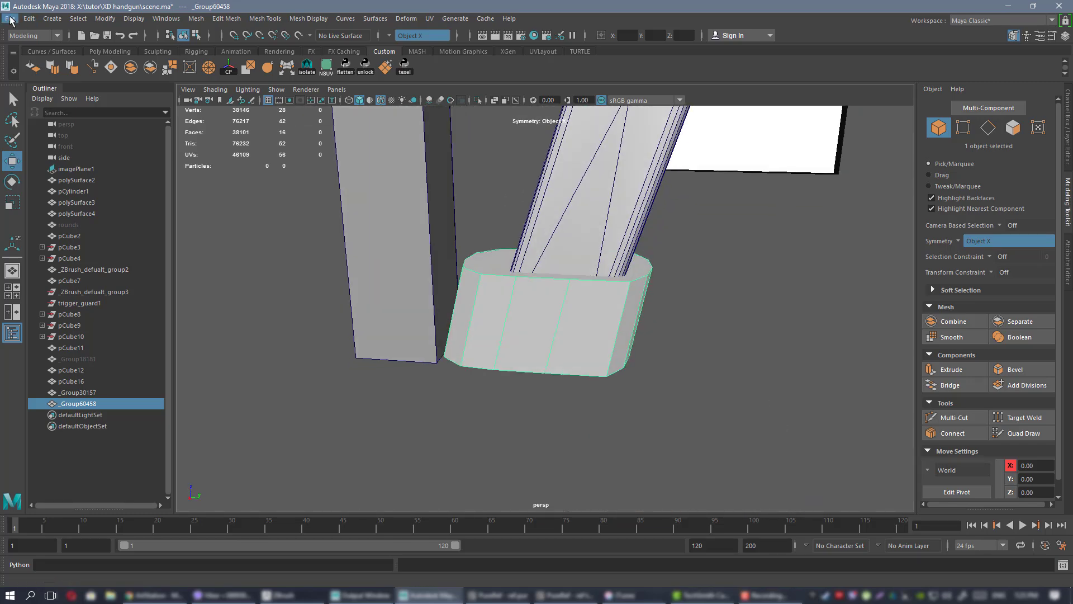
pyautogui.click(10, 20)
pyautogui.click(58, 160)
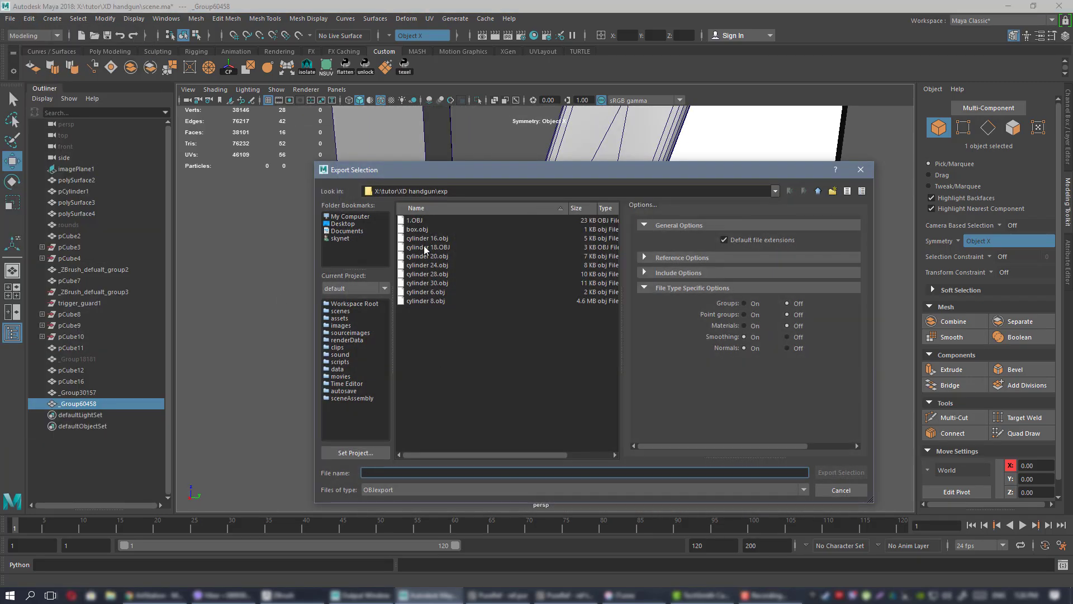
pyautogui.doubleClick(414, 220)
pyautogui.click(570, 356)
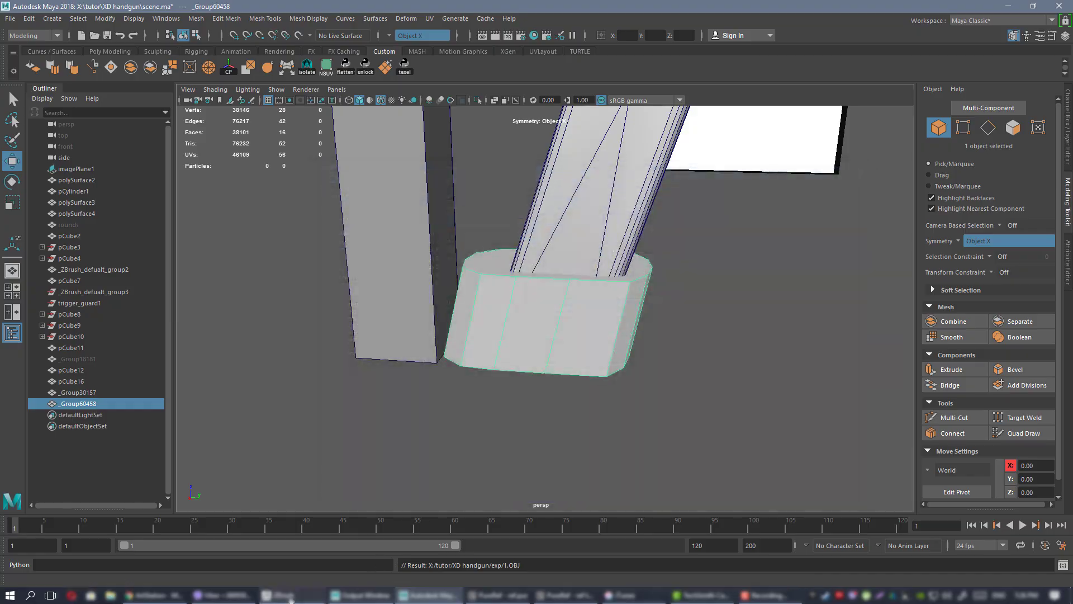
# - Switch to ZBrush and import 1.OBJ over a duplicate of the magazine subtool in the mag folder
pyautogui.click(290, 597)
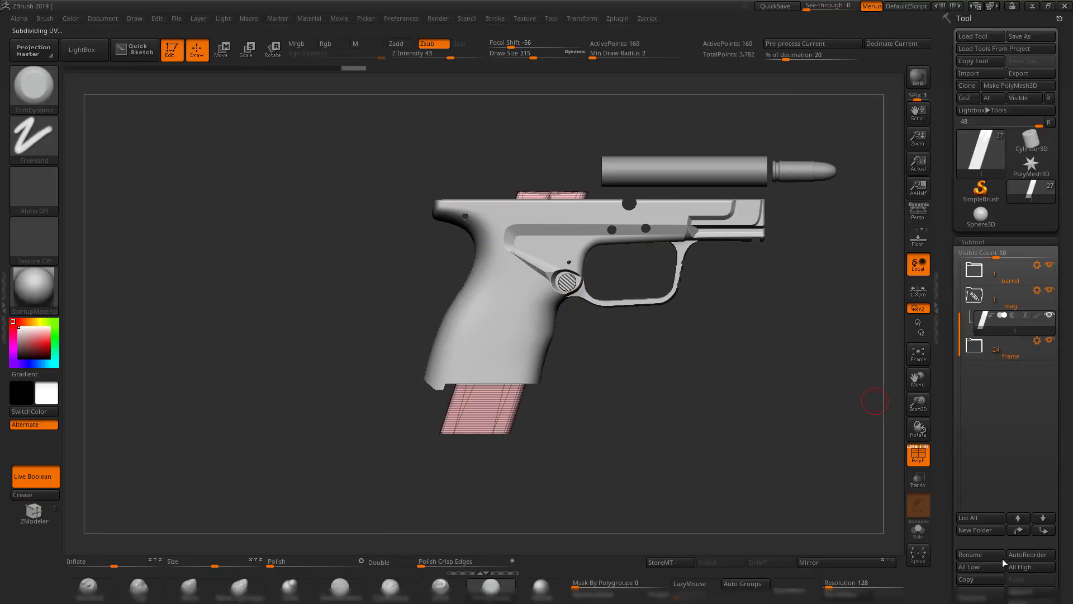
pyautogui.click(975, 73)
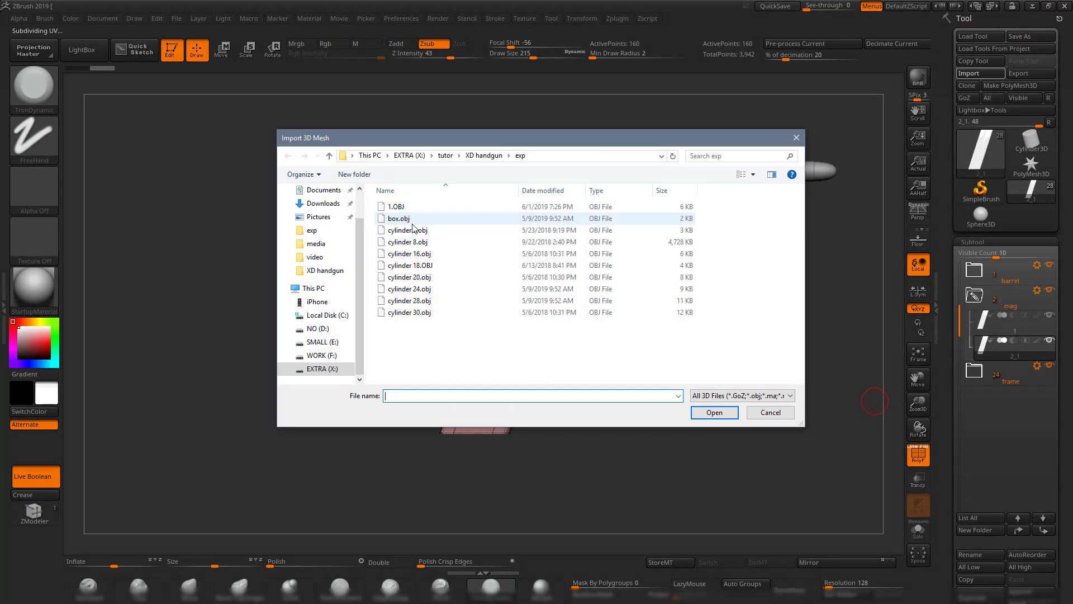
pyautogui.click(397, 207)
pyautogui.doubleClick(397, 208)
pyautogui.click(1017, 101)
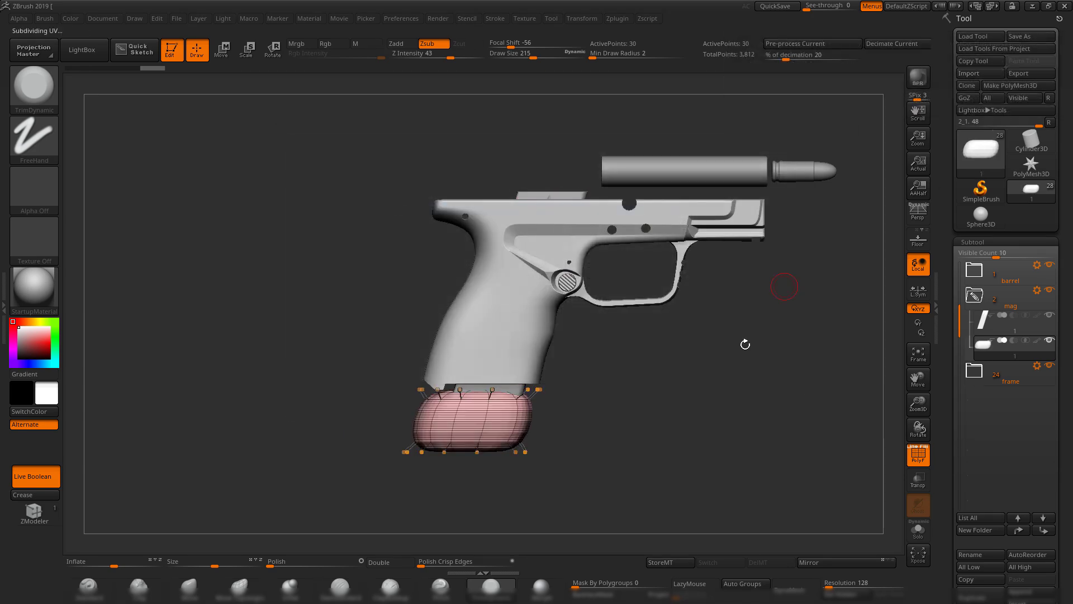
# - Isolate the imported sleeve without its subdivision preview and crease its upper and lower rims
pyautogui.keyDown('alt'); pyautogui.moveTo(732, 392); pyautogui.dragTo(752, 249); pyautogui.keyUp('alt')
pyautogui.hotkey('shift', 'd')
pyautogui.click(917, 529)
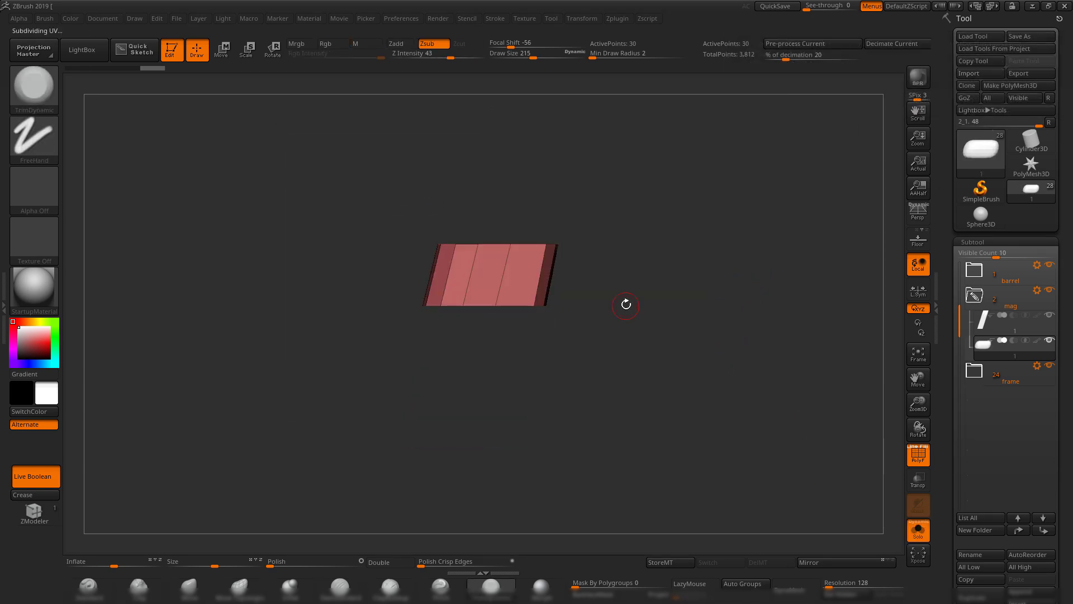
pyautogui.keyDown('alt'); pyautogui.moveTo(750, 345); pyautogui.dragTo(728, 253); pyautogui.keyUp('alt')
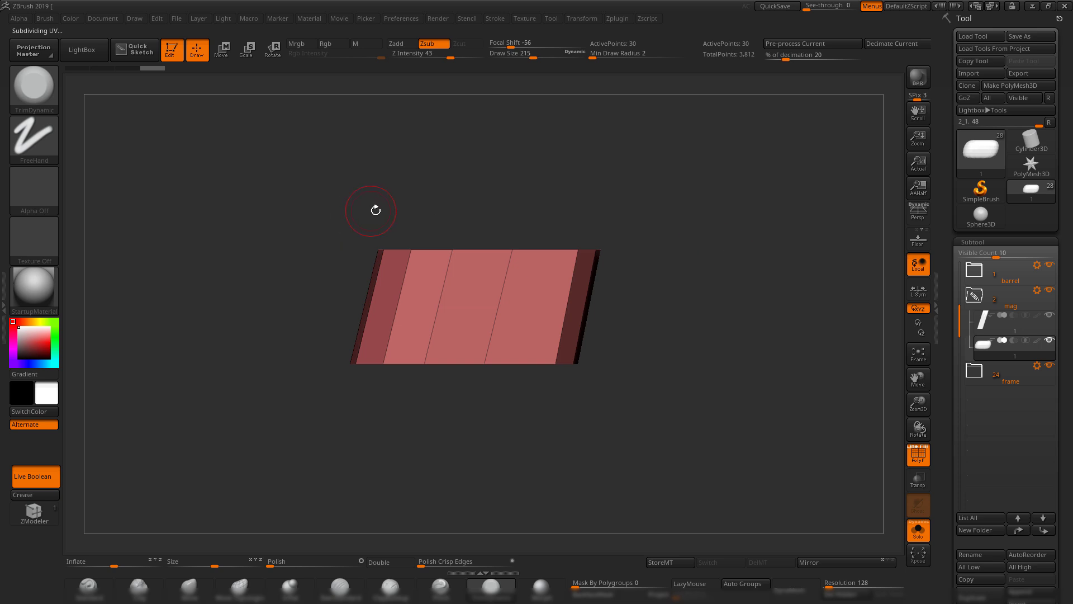
pyautogui.keyDown('ctrl'); pyautogui.keyDown('shift'); pyautogui.moveTo(285, 168); pyautogui.dragTo(737, 285); pyautogui.keyUp('shift'); pyautogui.keyUp('ctrl')
pyautogui.click(40, 495)
pyautogui.keyDown('ctrl'); pyautogui.keyDown('shift'); pyautogui.click(300, 387); pyautogui.keyUp('shift'); pyautogui.keyUp('ctrl')
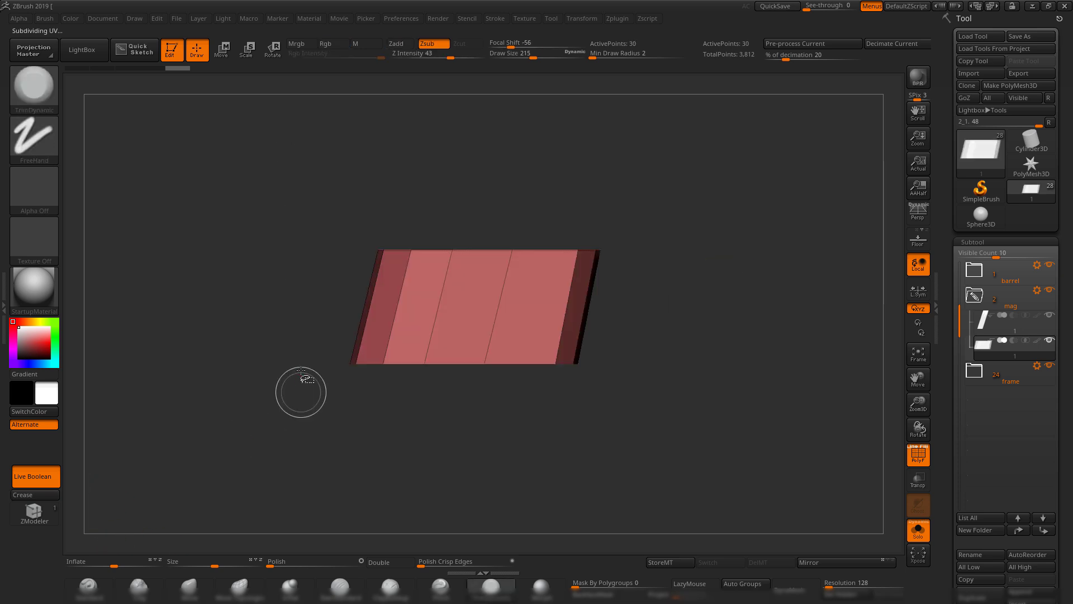
pyautogui.keyDown('ctrl'); pyautogui.keyDown('shift'); pyautogui.moveTo(290, 325); pyautogui.dragTo(657, 368); pyautogui.keyUp('shift'); pyautogui.keyUp('ctrl')
pyautogui.click(34, 495)
pyautogui.keyDown('ctrl'); pyautogui.keyDown('shift'); pyautogui.click(560, 377); pyautogui.keyUp('shift'); pyautogui.keyUp('ctrl')
# - Bring the other parts back into view and set the sleeve's Dynamic Subdiv SmoothSubdiv to 4
pyautogui.hotkey('shift', 'f')
pyautogui.click(918, 531)
pyautogui.moveTo(657, 368); pyautogui.dragTo(682, 361)
pyautogui.moveTo(950, 442); pyautogui.dragTo(950, 362)
pyautogui.click(1001, 547)
pyautogui.click(996, 169)
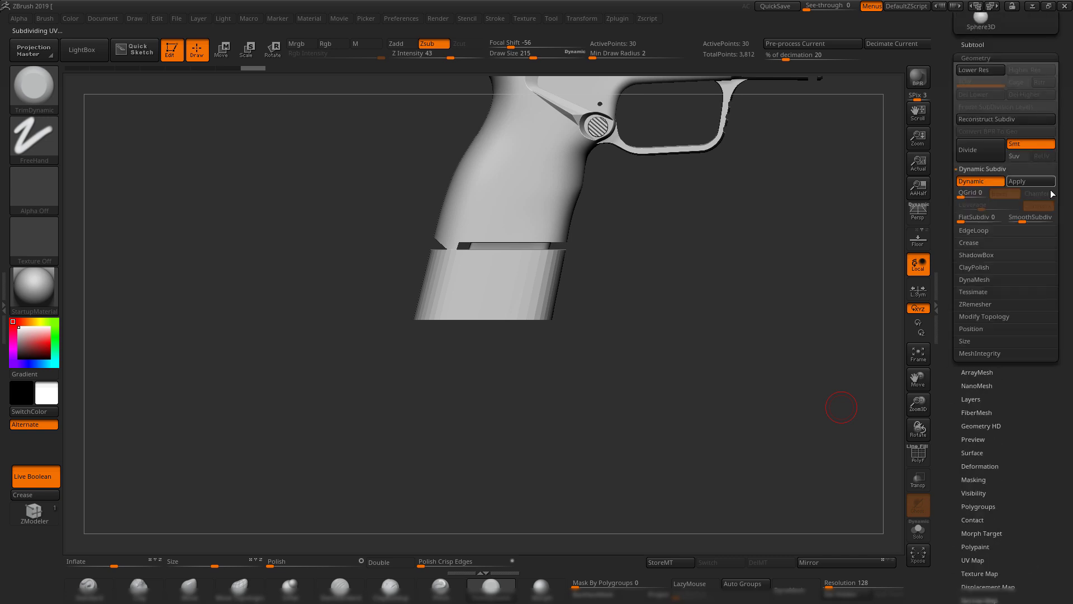
pyautogui.moveTo(649, 278); pyautogui.dragTo(694, 286)
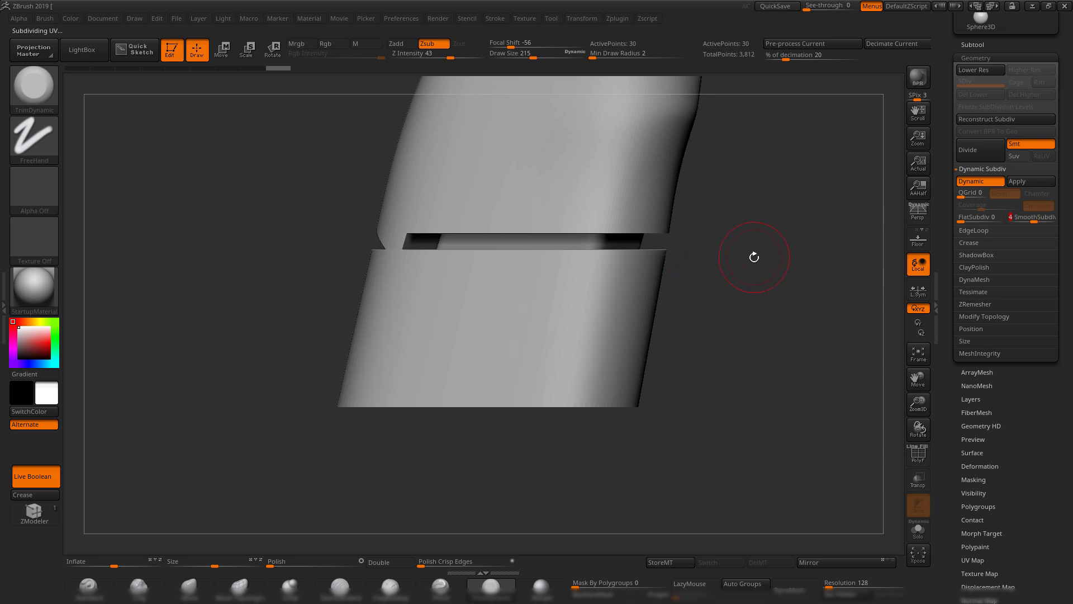
pyautogui.moveTo(754, 257); pyautogui.dragTo(520, 184)
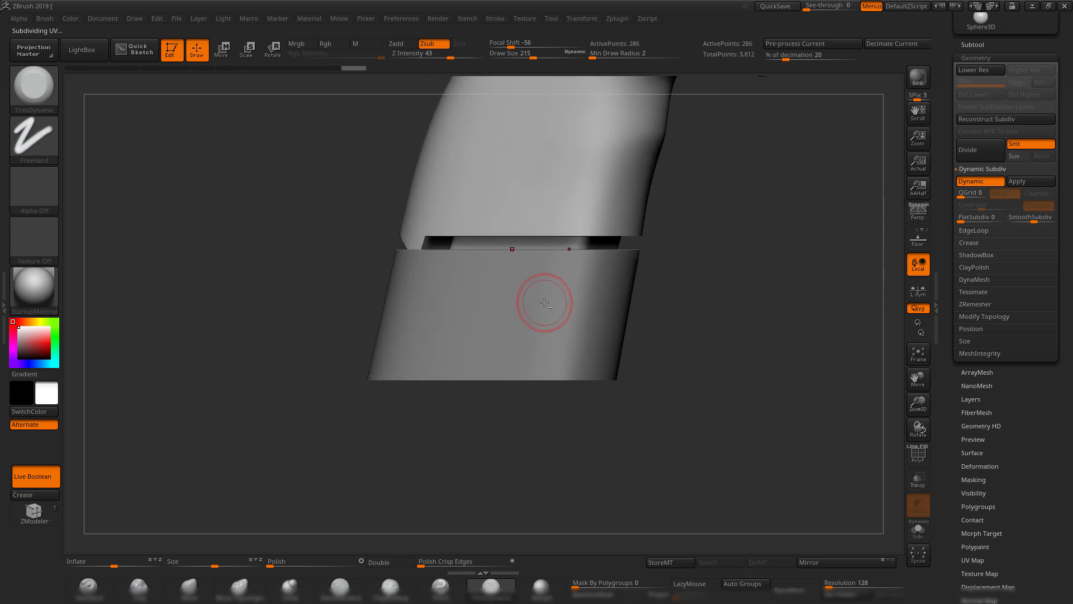
pyautogui.moveTo(743, 244); pyautogui.dragTo(706, 351)
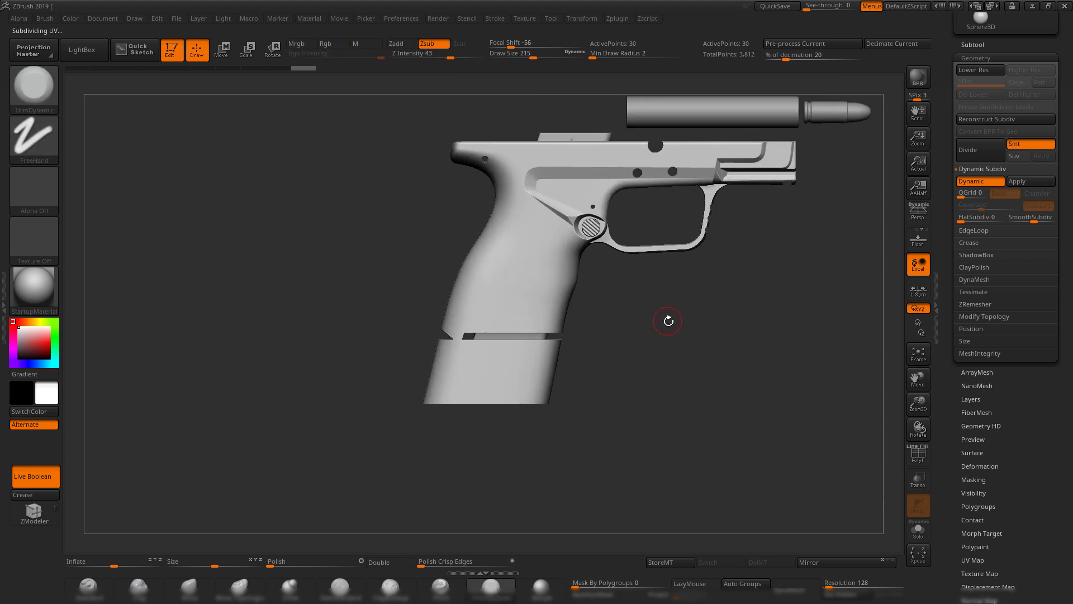
# - Mask everything but the low-poly sleeve's front bottom vertices and move them slightly back
pyautogui.moveTo(668, 321); pyautogui.dragTo(679, 352)
pyautogui.hotkey('shift', 'd')
pyautogui.hotkey('shift', 'f')
pyautogui.keyDown('alt'); pyautogui.moveTo(683, 306); pyautogui.dragTo(717, 386); pyautogui.keyUp('alt')
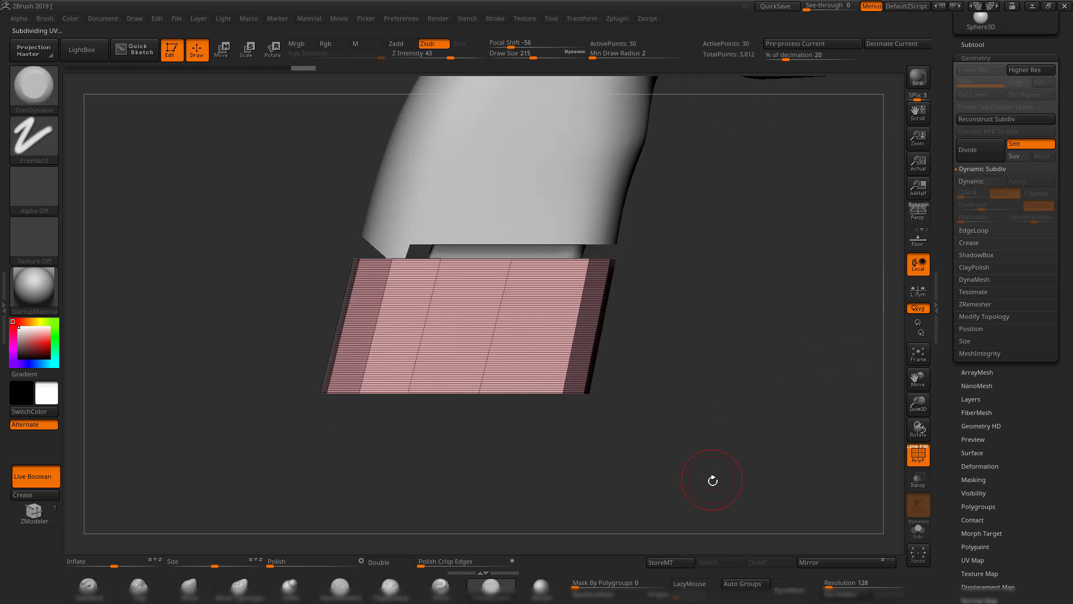
pyautogui.press('ctrl')
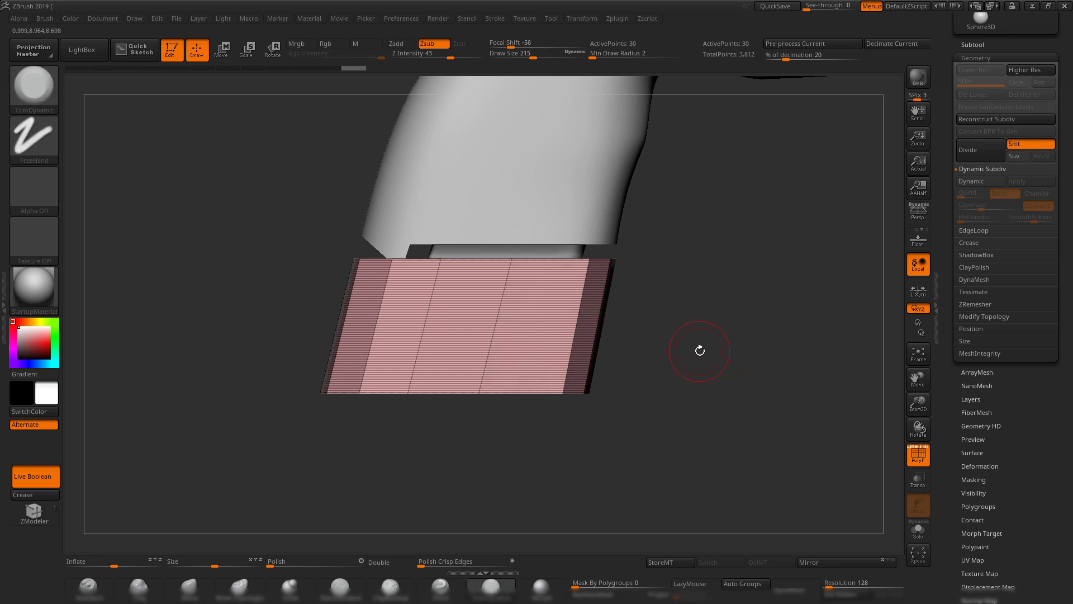
pyautogui.press('ctrl')
pyautogui.moveTo(535, 330)
pyautogui.keyDown('ctrl'); pyautogui.mouseDown()
pyautogui.moveTo(643, 424)
pyautogui.moveTo(742, 407)
pyautogui.mouseUp(); pyautogui.keyUp('ctrl')
pyautogui.press('w')
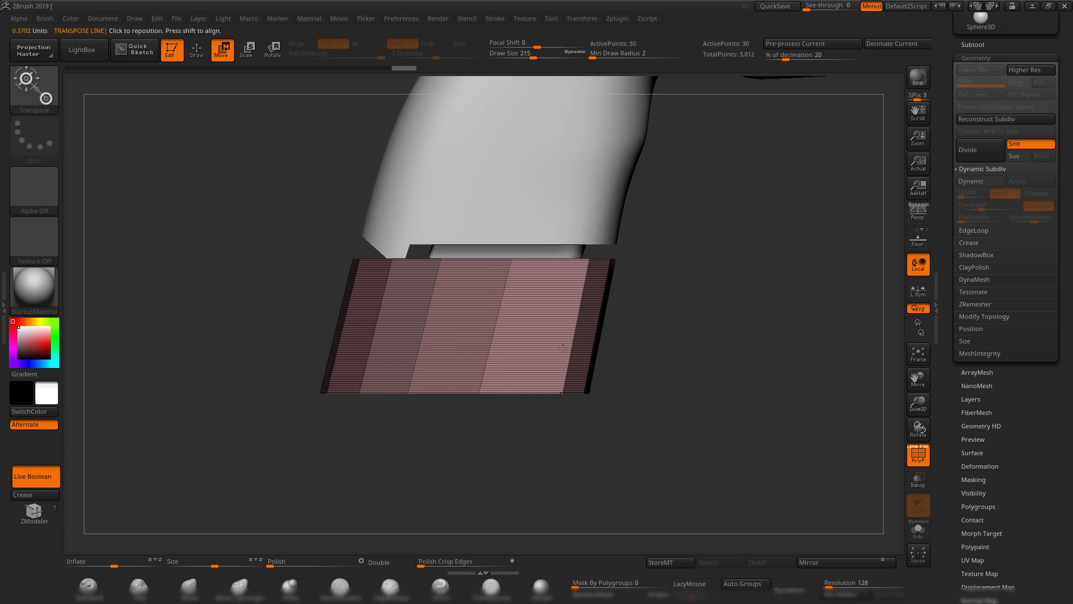
pyautogui.press('y')
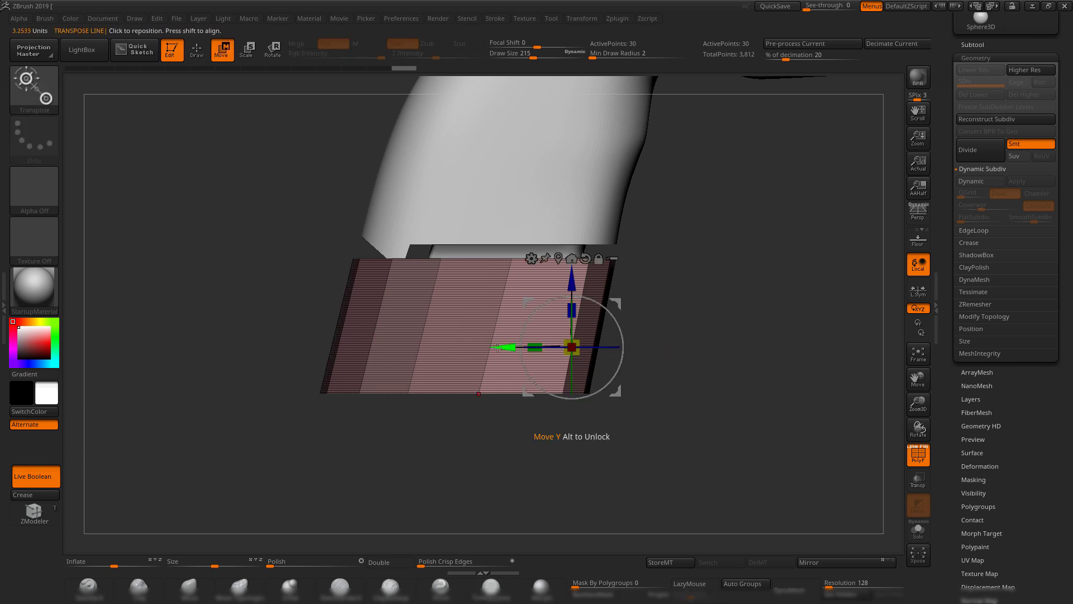
pyautogui.moveTo(497, 347); pyautogui.dragTo(493, 347)
# - Clear the mask and turn the sleeve's smooth Dynamic Subdiv preview back on
pyautogui.press('b')
pyautogui.press('t')
pyautogui.press('d')
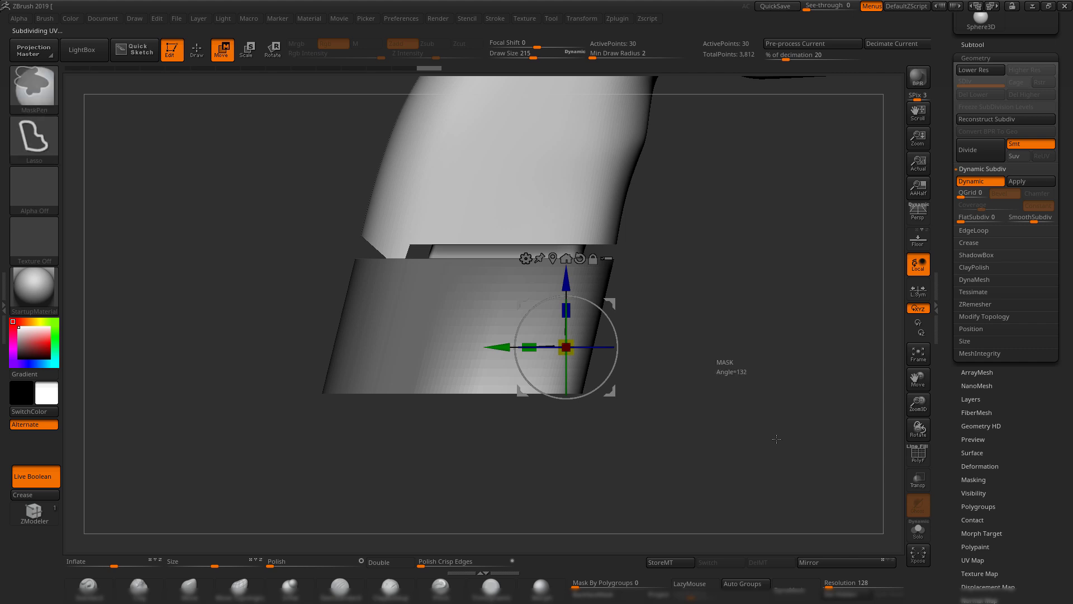
pyautogui.press('q')
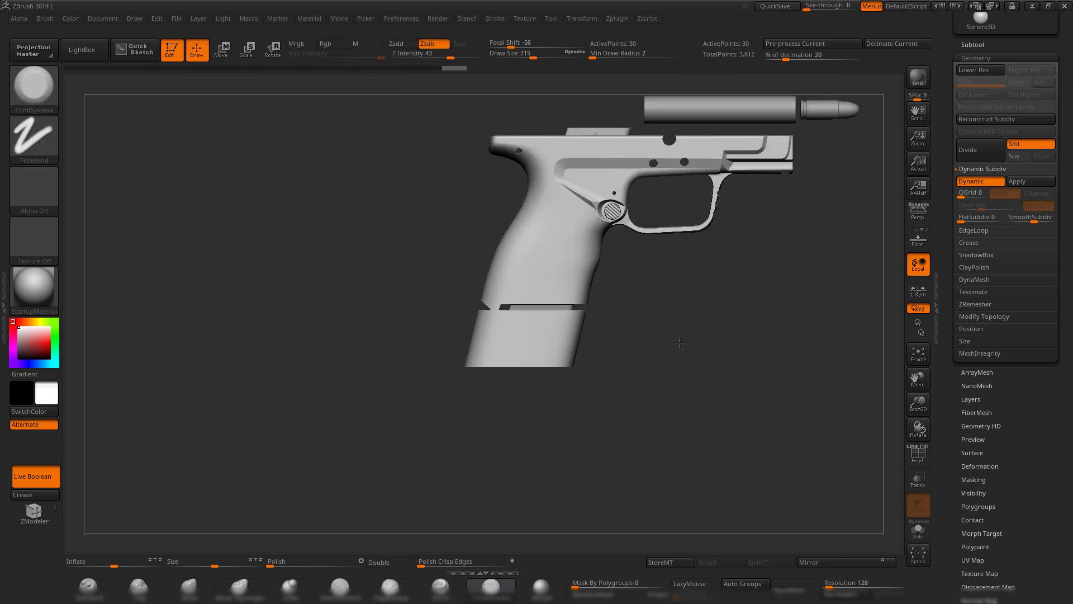
pyautogui.moveTo(679, 343); pyautogui.dragTo(744, 383)
pyautogui.keyDown('alt'); pyautogui.moveTo(693, 281); pyautogui.dragTo(725, 331); pyautogui.keyUp('alt')
pyautogui.keyDown('alt'); pyautogui.moveTo(694, 259); pyautogui.dragTo(723, 305); pyautogui.keyUp('alt')
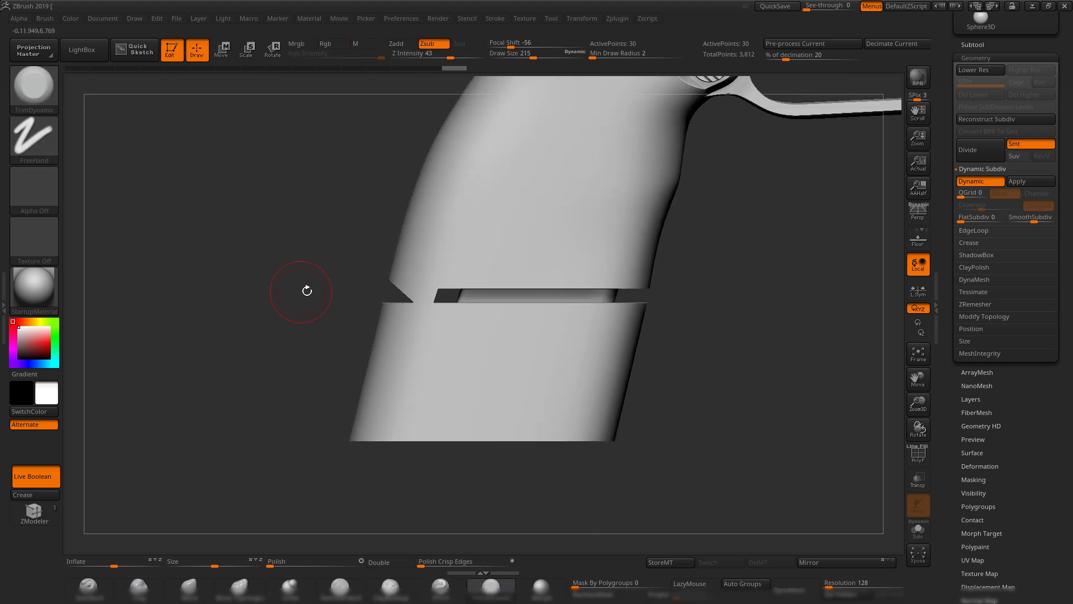
# - Mask the sleeve except its upper rim, align the gizmo with the slanted back, and move the rim up to meet the grip
pyautogui.keyDown('ctrl'); pyautogui.moveTo(350, 319); pyautogui.dragTo(735, 297); pyautogui.keyUp('ctrl')
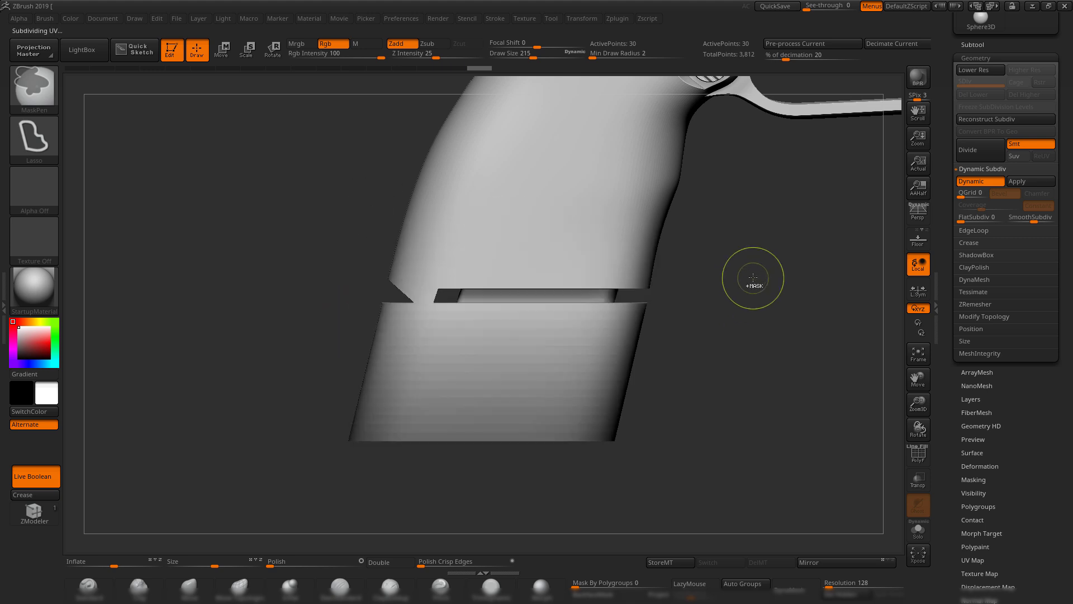
pyautogui.press('w')
pyautogui.moveTo(768, 353); pyautogui.dragTo(461, 359)
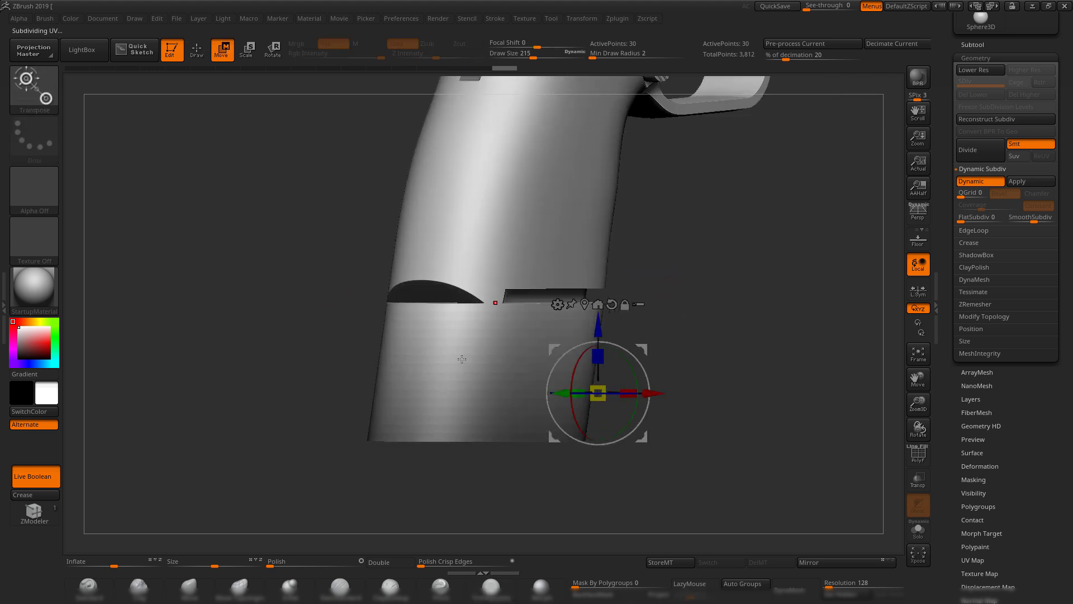
pyautogui.keyDown('alt'); pyautogui.click(408, 368); pyautogui.keyUp('alt')
pyautogui.keyDown('shift'); pyautogui.moveTo(769, 350); pyautogui.dragTo(396, 423); pyautogui.keyUp('shift')
pyautogui.moveTo(783, 319)
pyautogui.keyDown('alt'); pyautogui.mouseDown()
pyautogui.moveTo(792, 327)
pyautogui.moveTo(783, 320)
pyautogui.mouseUp(); pyautogui.keyUp('alt')
pyautogui.moveTo(779, 330)
pyautogui.mouseDown()
pyautogui.moveTo(807, 345)
pyautogui.moveTo(785, 337)
pyautogui.mouseUp()
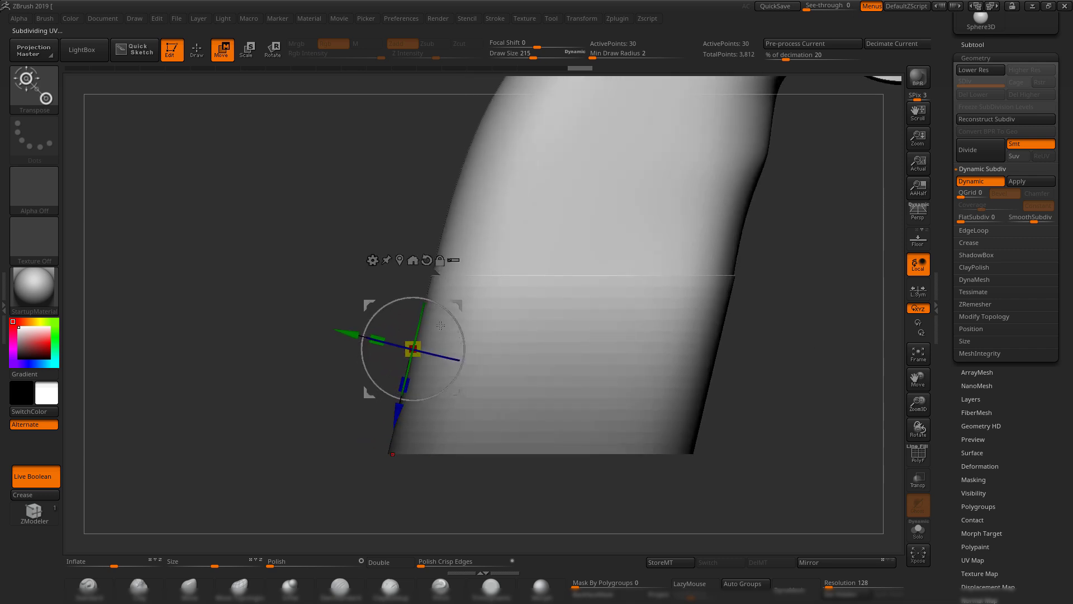
pyautogui.moveTo(397, 414); pyautogui.dragTo(400, 404)
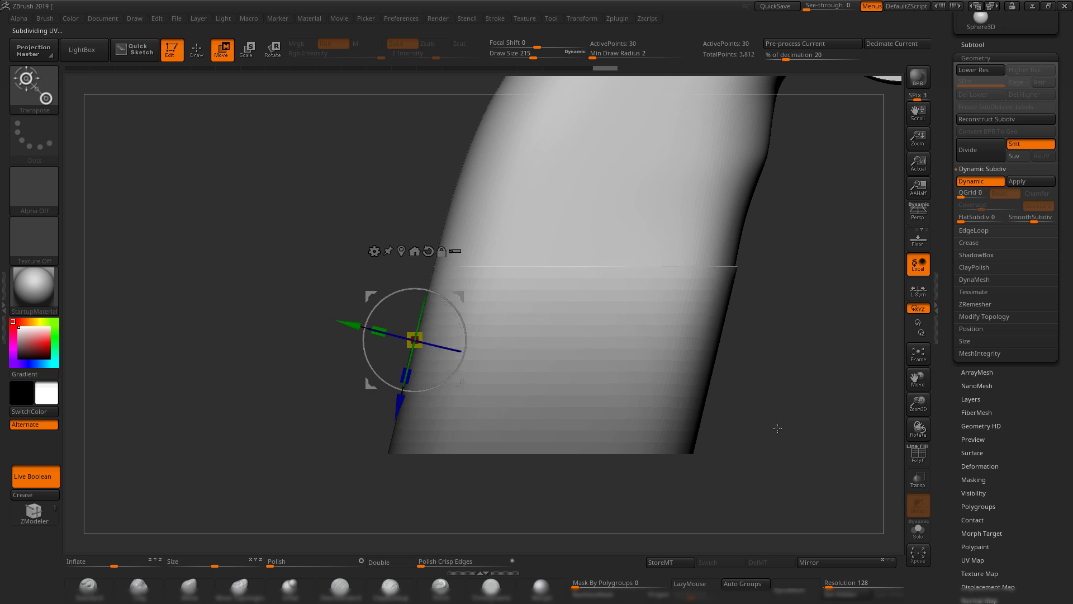
# - Isolate the sleeve's upper rim with a mask again and shift it horizontally by about 0.02 to align with the grip
pyautogui.keyDown('alt'); pyautogui.moveTo(777, 428); pyautogui.dragTo(714, 397); pyautogui.keyUp('alt')
pyautogui.moveTo(647, 417); pyautogui.dragTo(759, 410)
pyautogui.keyDown('alt'); pyautogui.moveTo(702, 379); pyautogui.dragTo(699, 417); pyautogui.keyUp('alt')
pyautogui.keyDown('alt'); pyautogui.moveTo(735, 304); pyautogui.dragTo(962, 320); pyautogui.keyUp('alt')
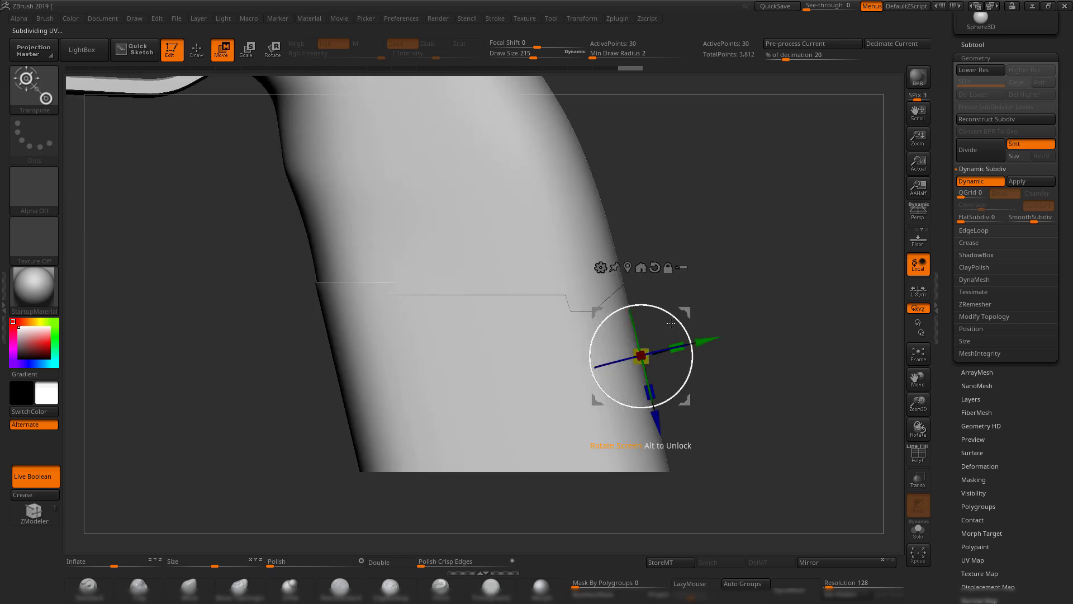
pyautogui.moveTo(300, 309)
pyautogui.keyDown('ctrl'); pyautogui.mouseDown()
pyautogui.moveTo(759, 251)
pyautogui.moveTo(765, 316)
pyautogui.mouseUp(); pyautogui.keyUp('ctrl')
pyautogui.keyDown('ctrl'); pyautogui.click(776, 252); pyautogui.keyUp('ctrl')
pyautogui.click(641, 268)
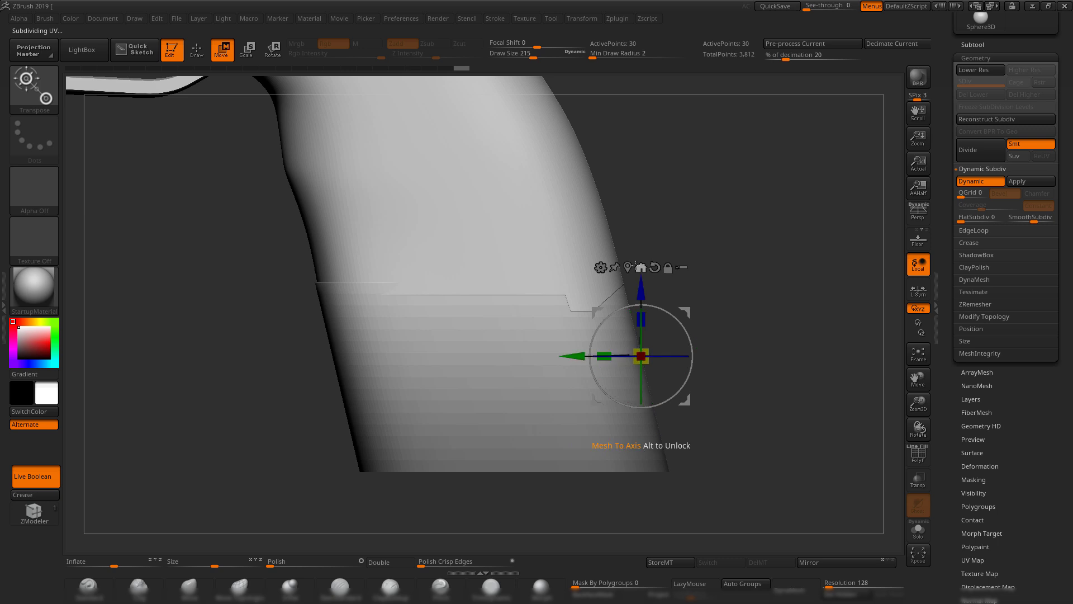
pyautogui.click(631, 267)
pyautogui.moveTo(396, 281); pyautogui.dragTo(397, 281)
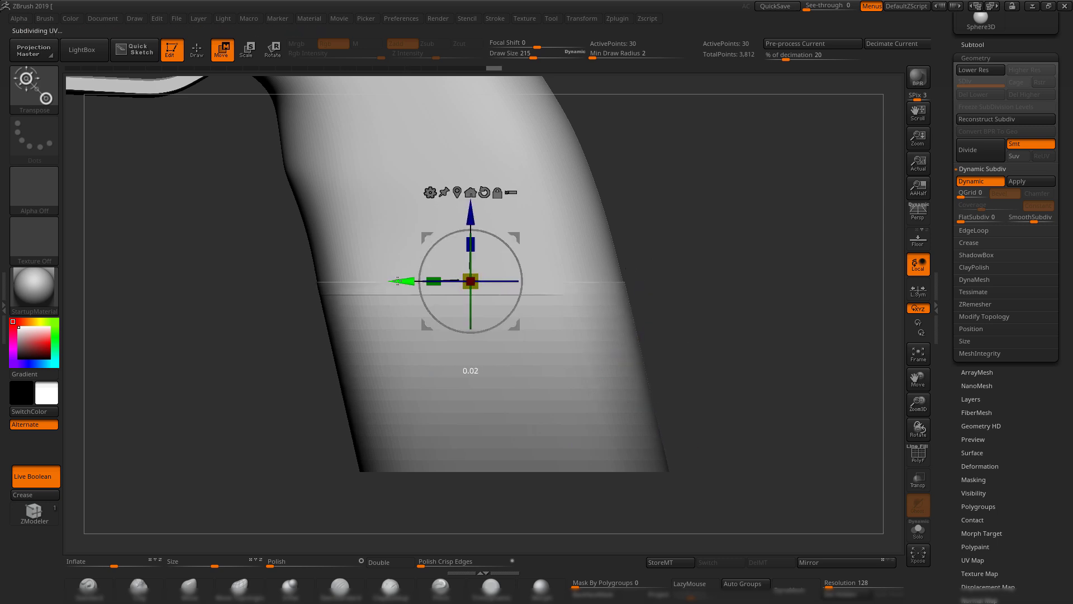
# - Check the fitted sleeve's silhouette against the grip and the PureRef reference images
pyautogui.moveTo(669, 319)
pyautogui.keyDown('alt'); pyautogui.mouseDown()
pyautogui.moveTo(669, 281)
pyautogui.moveTo(574, 286)
pyautogui.moveTo(641, 321)
pyautogui.moveTo(685, 419)
pyautogui.mouseUp(); pyautogui.keyUp('alt')
pyautogui.click(479, 601)
pyautogui.keyDown('alt'); pyautogui.moveTo(618, 347); pyautogui.dragTo(619, 311); pyautogui.keyUp('alt')
pyautogui.moveTo(620, 330)
pyautogui.mouseDown()
pyautogui.moveTo(662, 369)
pyautogui.moveTo(708, 374)
pyautogui.moveTo(667, 379)
pyautogui.moveTo(600, 337)
pyautogui.moveTo(612, 319)
pyautogui.moveTo(652, 385)
pyautogui.moveTo(623, 349)
pyautogui.moveTo(639, 356)
pyautogui.mouseUp()
pyautogui.keyDown('alt'); pyautogui.moveTo(609, 309); pyautogui.dragTo(630, 336); pyautogui.keyUp('alt')
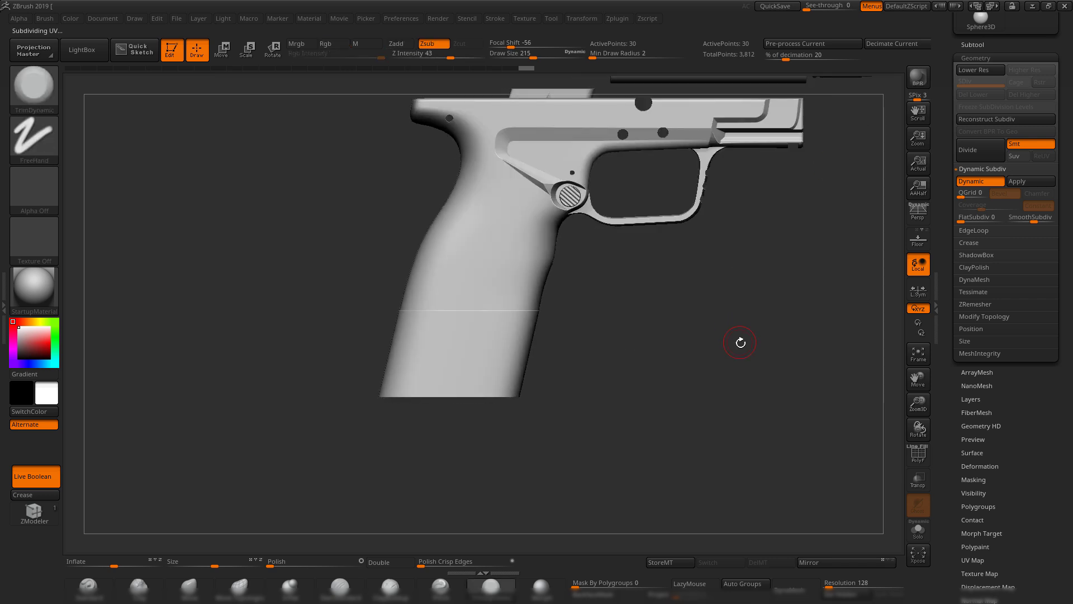
pyautogui.keyDown('alt'); pyautogui.moveTo(739, 343); pyautogui.dragTo(766, 394); pyautogui.keyUp('alt')
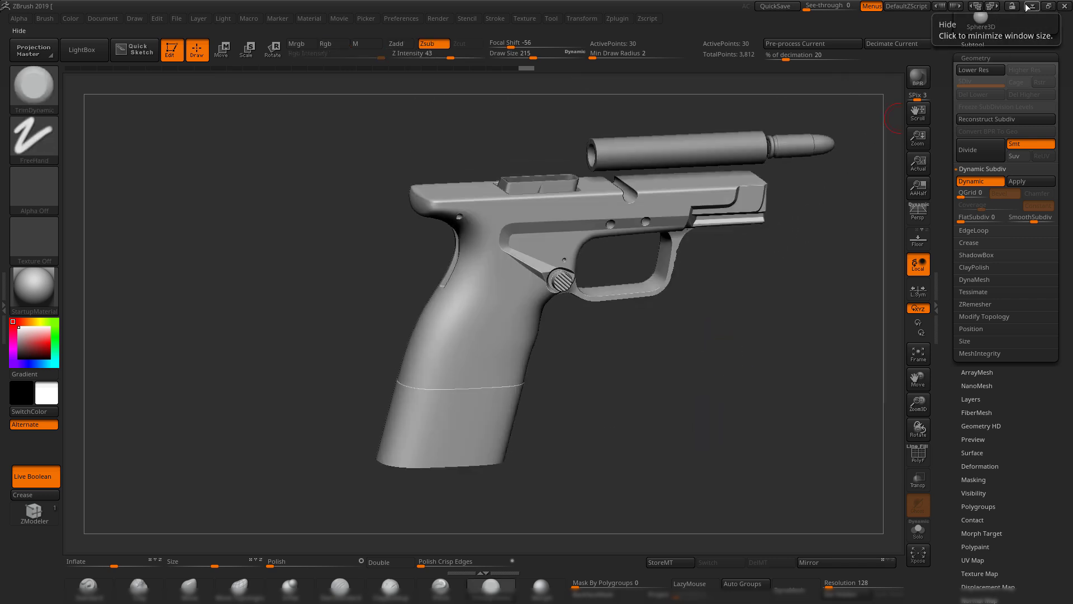
pyautogui.keyDown('shift'); pyautogui.moveTo(616, 415); pyautogui.dragTo(703, 376); pyautogui.keyUp('shift')
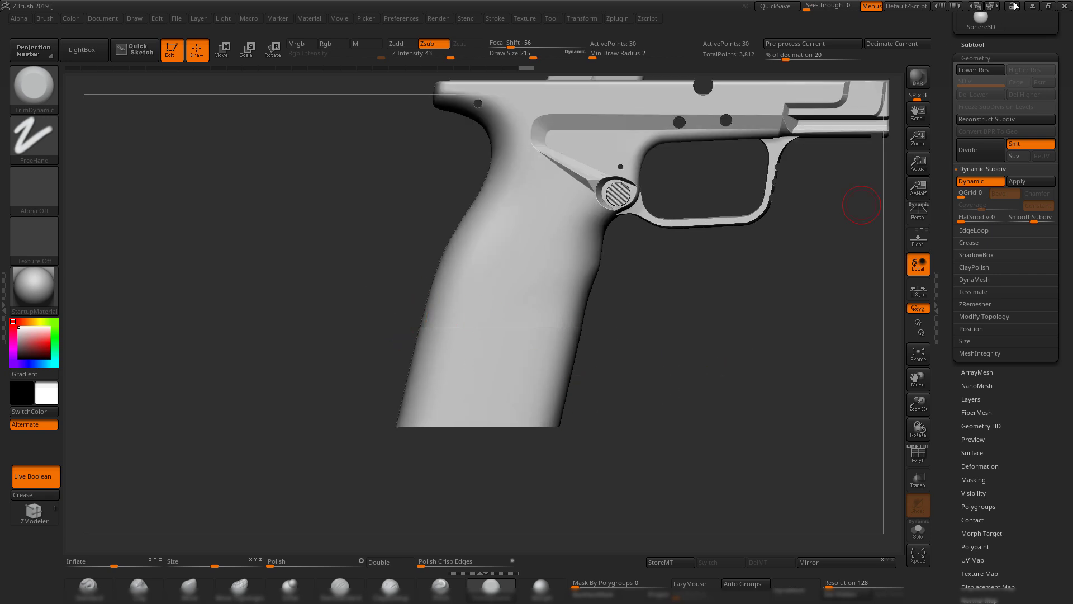
# - Switch to Maya to inspect the exported sleeve mesh beside the magazine, and return to ZBrush
pyautogui.click(1036, 4)
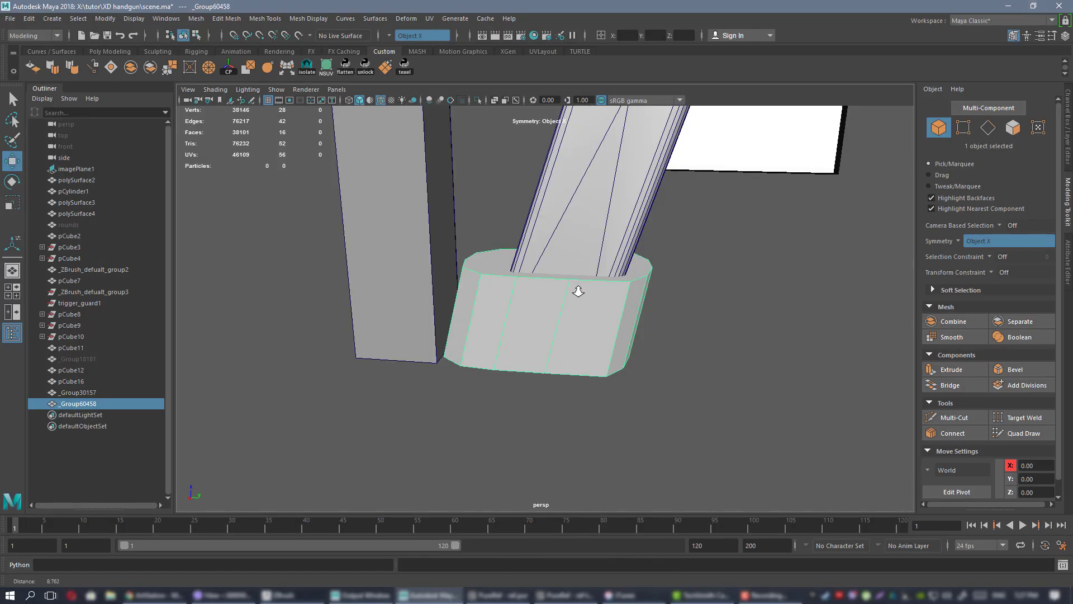
pyautogui.keyDown('alt'); pyautogui.moveTo(577, 290); pyautogui.dragTo(574, 264); pyautogui.keyUp('alt')
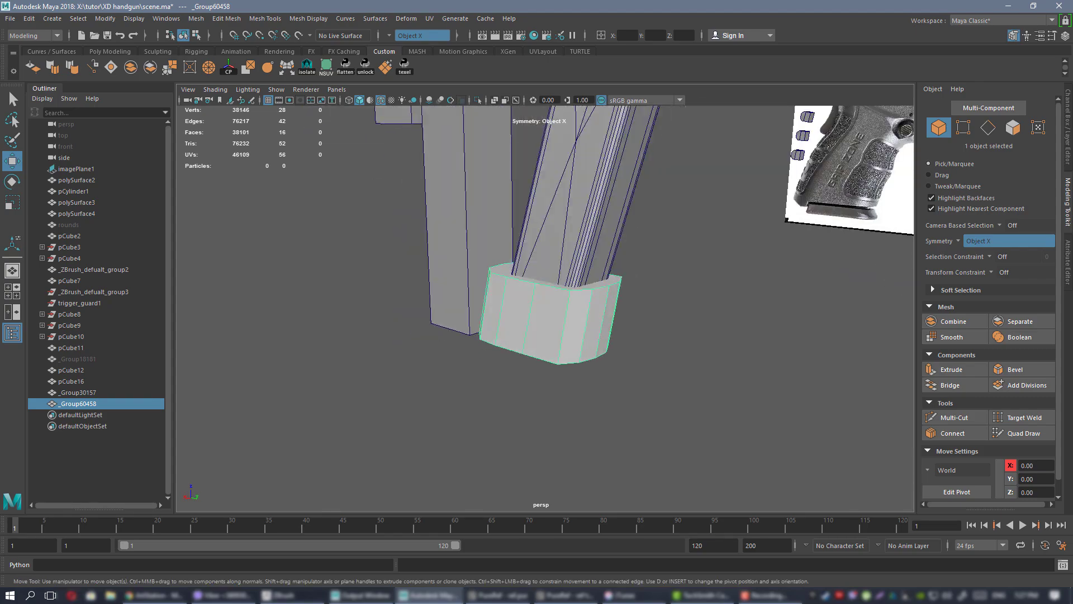
pyautogui.click(282, 595)
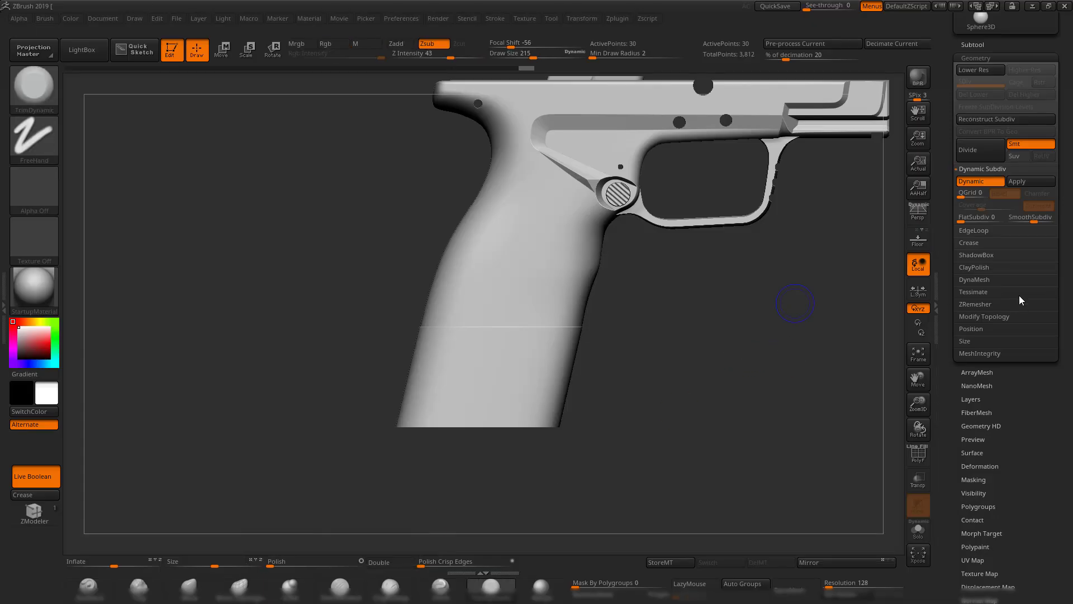
# - Generate a Boolean mesh from the handgun subtools with dynamic subdivision (DSDiv) allowed
pyautogui.scroll(3, 969, 256)
pyautogui.click(972, 190)
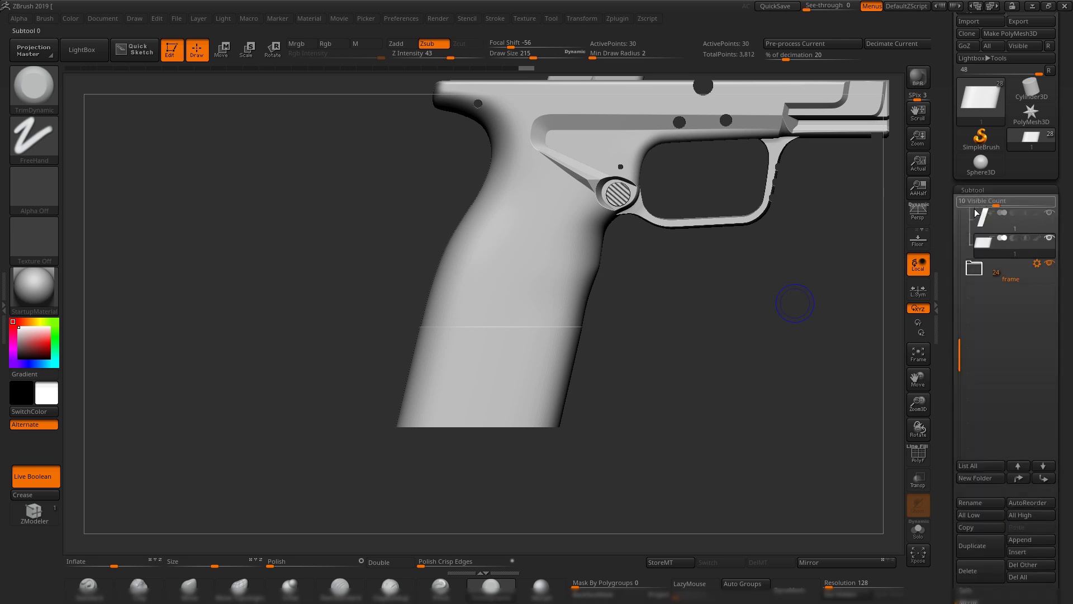
pyautogui.scroll(-5, 957, 531)
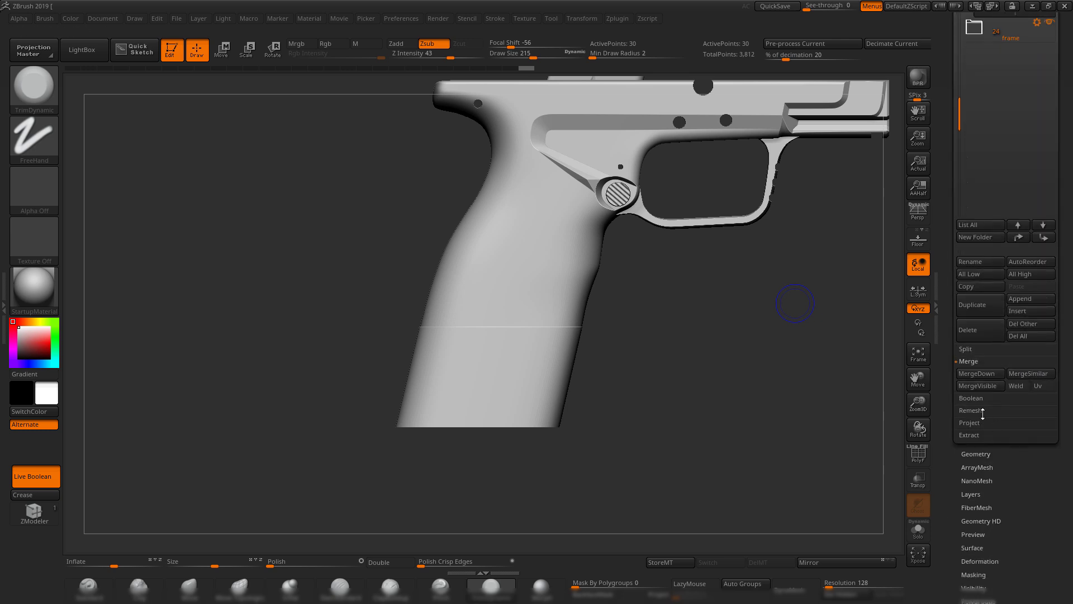
pyautogui.click(969, 361)
pyautogui.click(989, 374)
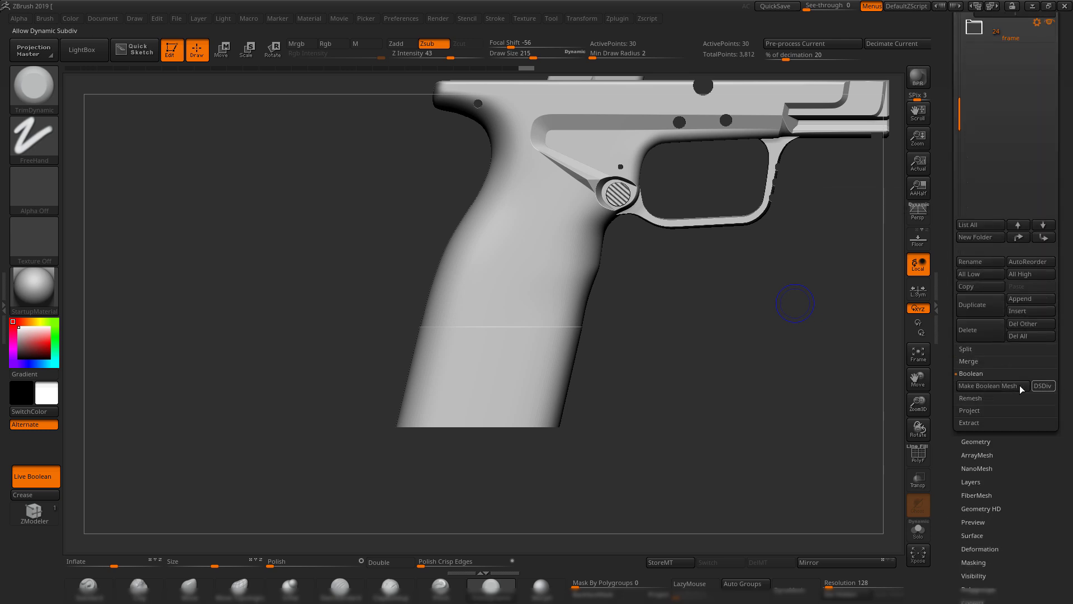
pyautogui.click(1020, 387)
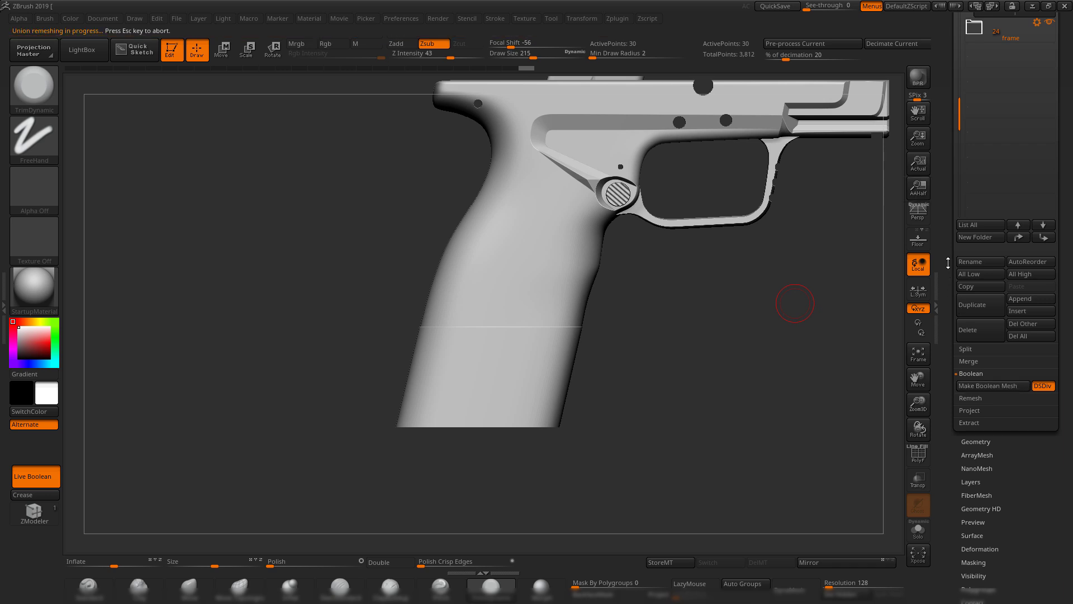
# - Load the UMesh_handgun boolean tool, select its frame subtool with polyframes shown, and export it as 1.OBJ, replacing the existing file
pyautogui.scroll(6, 958, 326)
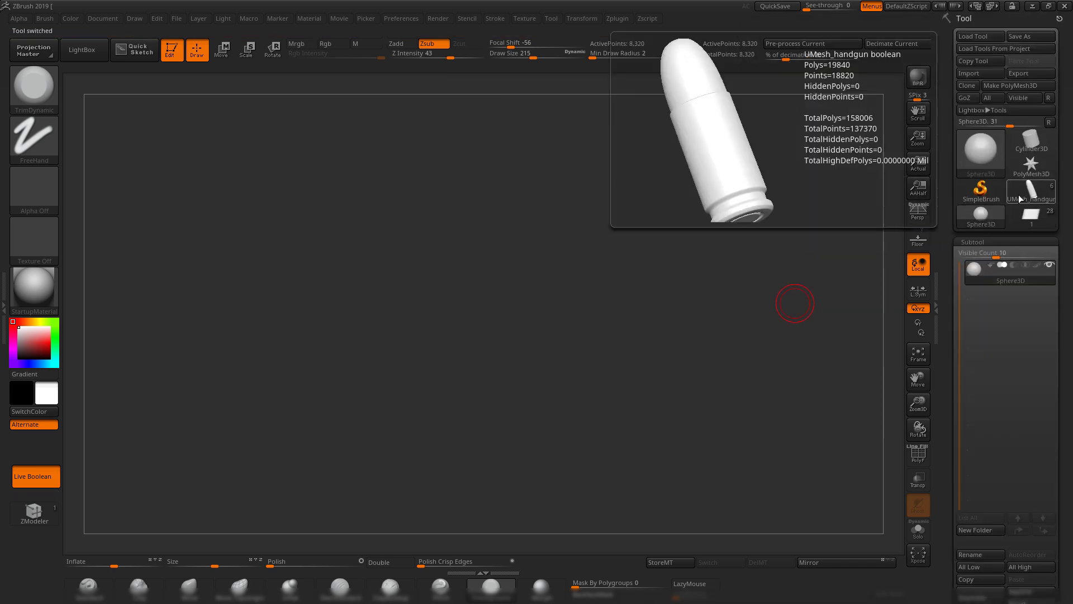
pyautogui.keyDown('alt'); pyautogui.click(544, 309); pyautogui.keyUp('alt')
pyautogui.hotkey('shift', 'f')
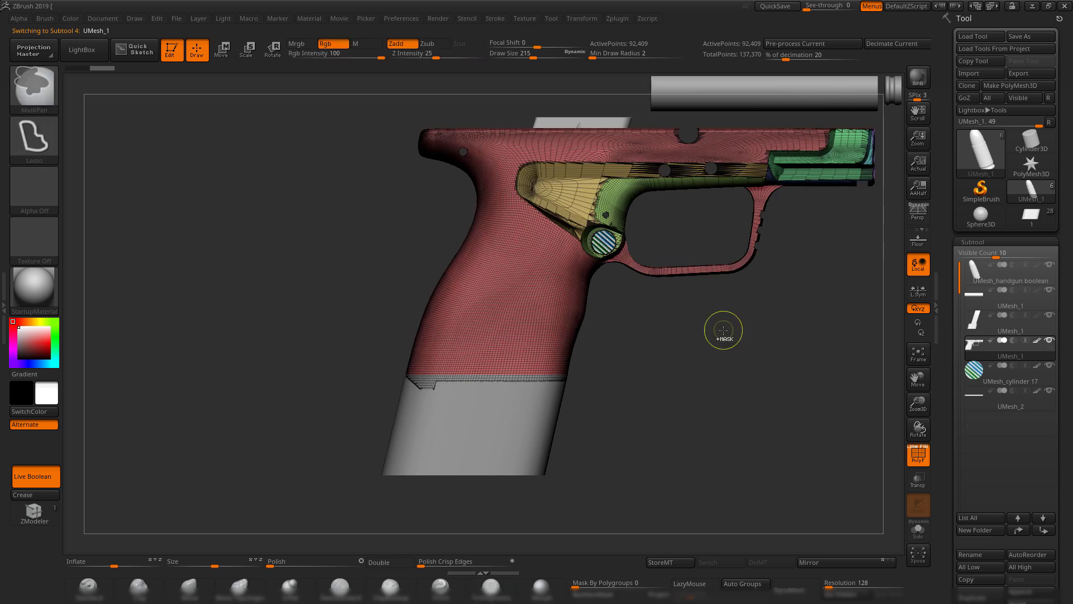
pyautogui.click(1039, 73)
pyautogui.doubleClick(414, 208)
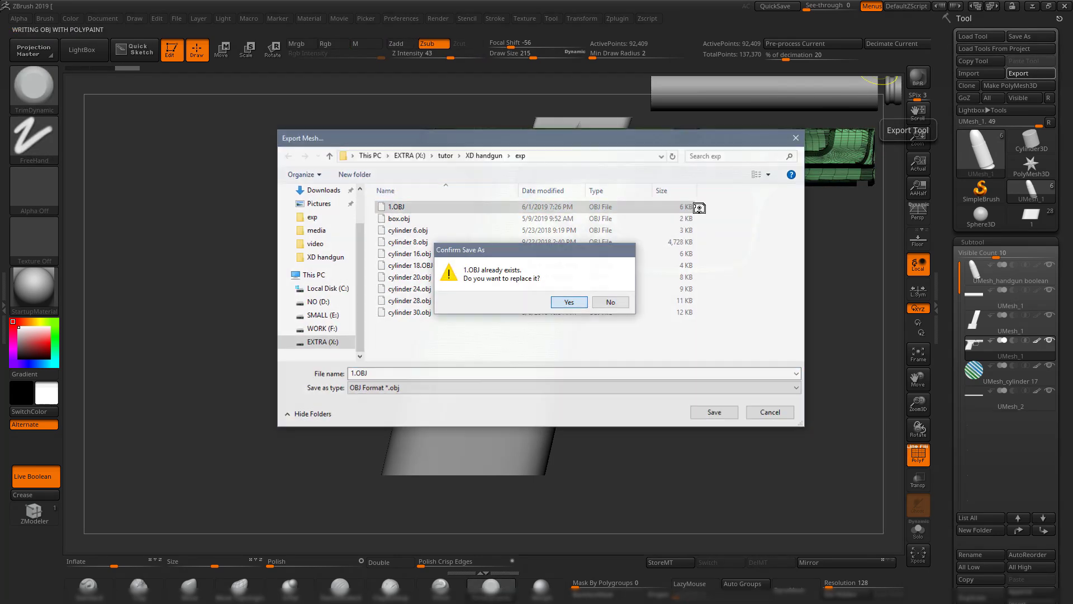
# - Switch to Maya and import the frame mesh 1.OBJ into the handgun scene
pyautogui.click(1032, 7)
pyautogui.click(9, 19)
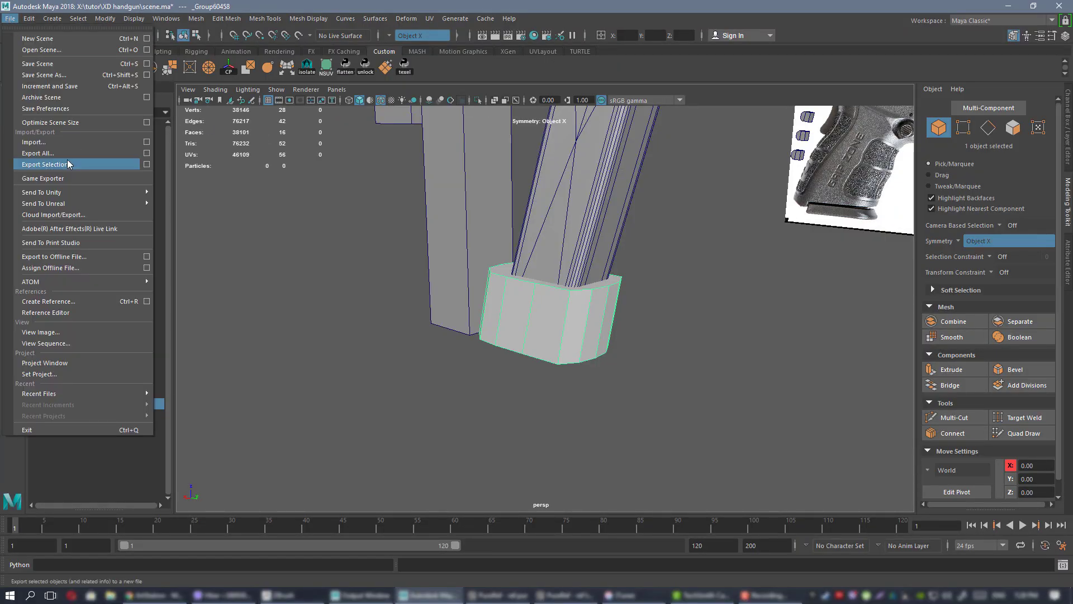
pyautogui.click(65, 143)
pyautogui.doubleClick(413, 229)
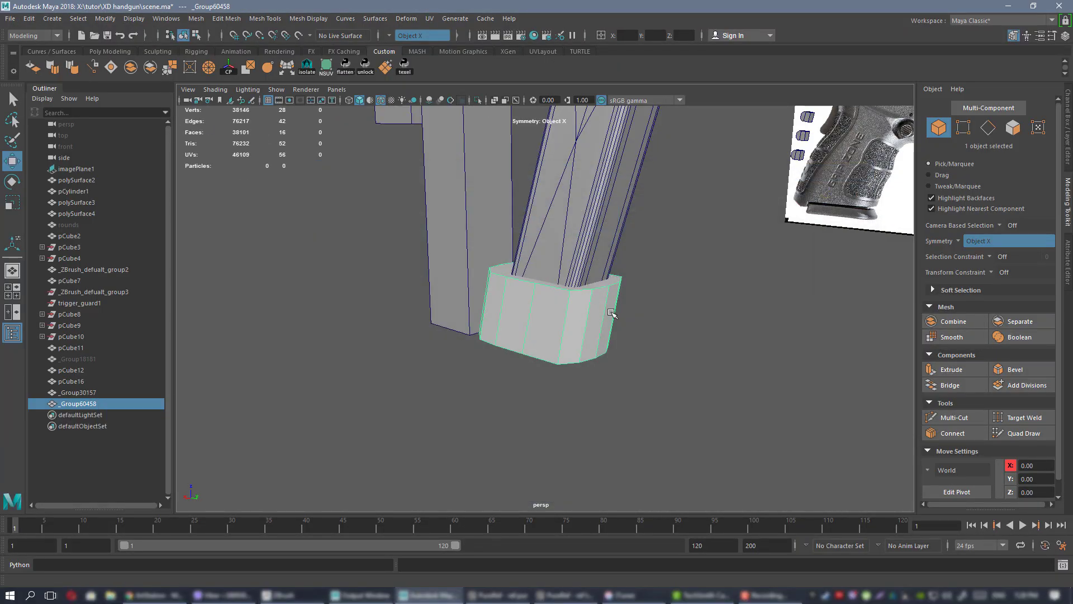
# - Compare the old sleeve with the imported frame's grip and delete the old sleeve mesh
pyautogui.scroll(5, 682, 331)
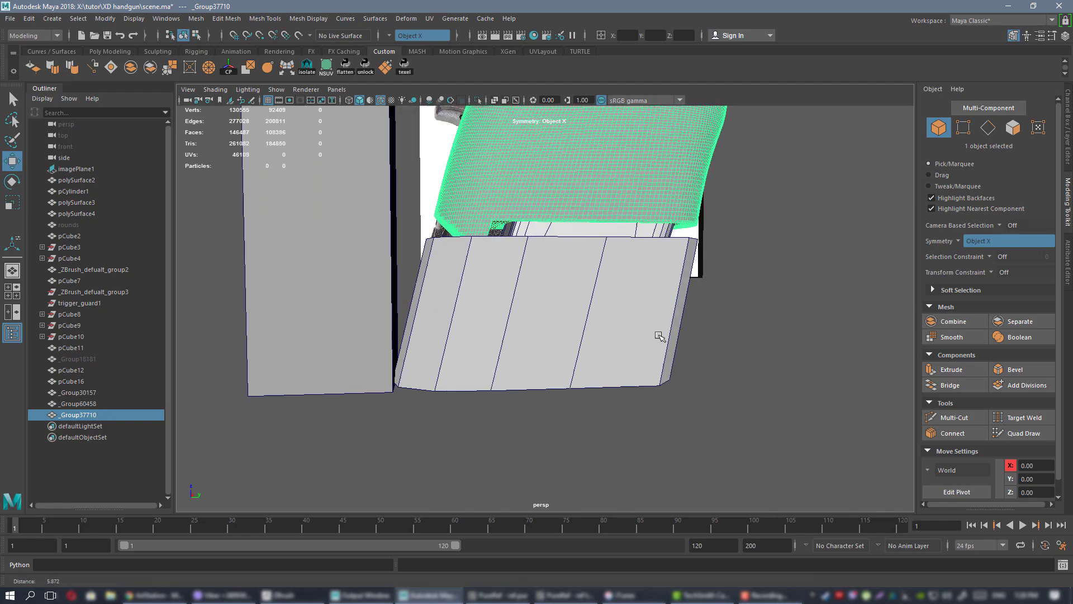
pyautogui.scroll(-4, 659, 336)
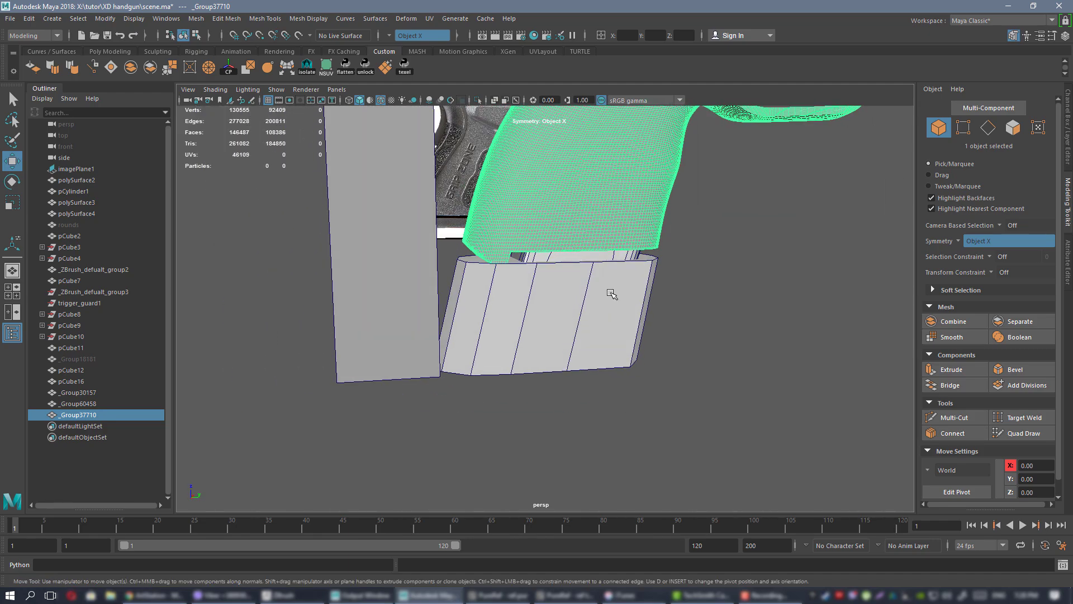
pyautogui.scroll(2, 611, 293)
pyautogui.keyDown('alt'); pyautogui.moveTo(575, 211); pyautogui.dragTo(579, 259); pyautogui.keyUp('alt')
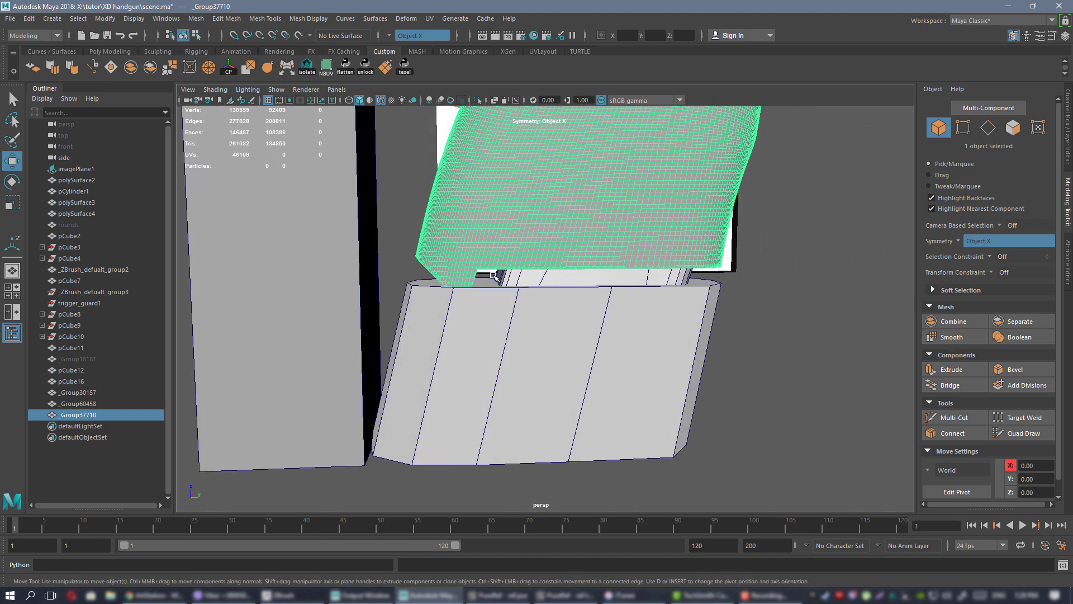
pyautogui.keyDown('alt'); pyautogui.moveTo(661, 272); pyautogui.dragTo(478, 273); pyautogui.keyUp('alt')
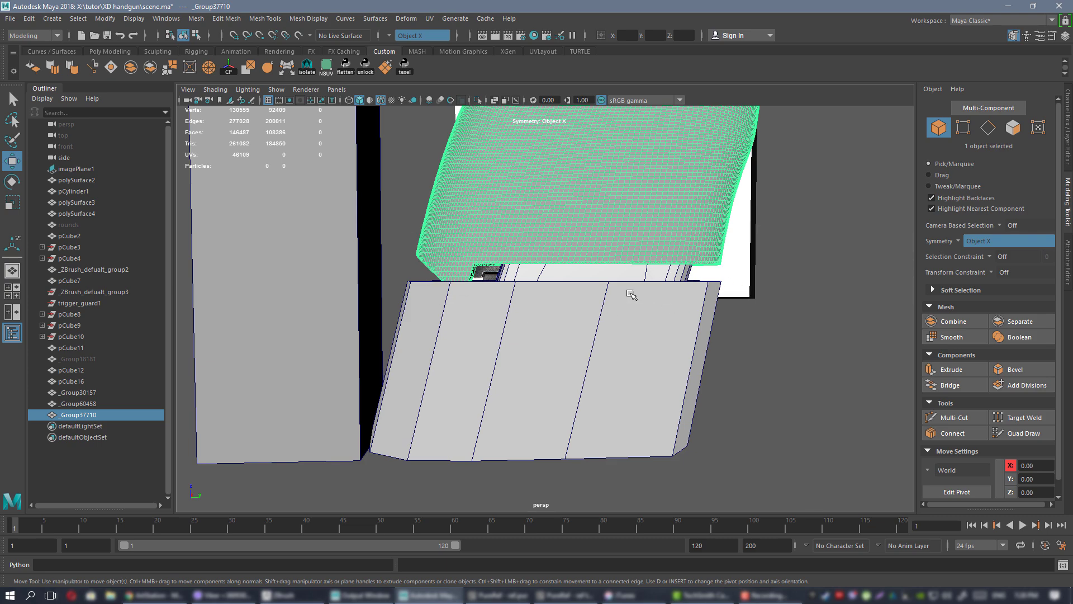
pyautogui.keyDown('alt'); pyautogui.moveTo(631, 293); pyautogui.dragTo(585, 278, button='right'); pyautogui.keyUp('alt')
pyautogui.keyDown('alt'); pyautogui.moveTo(585, 278); pyautogui.dragTo(543, 341); pyautogui.keyUp('alt')
pyautogui.click(551, 339)
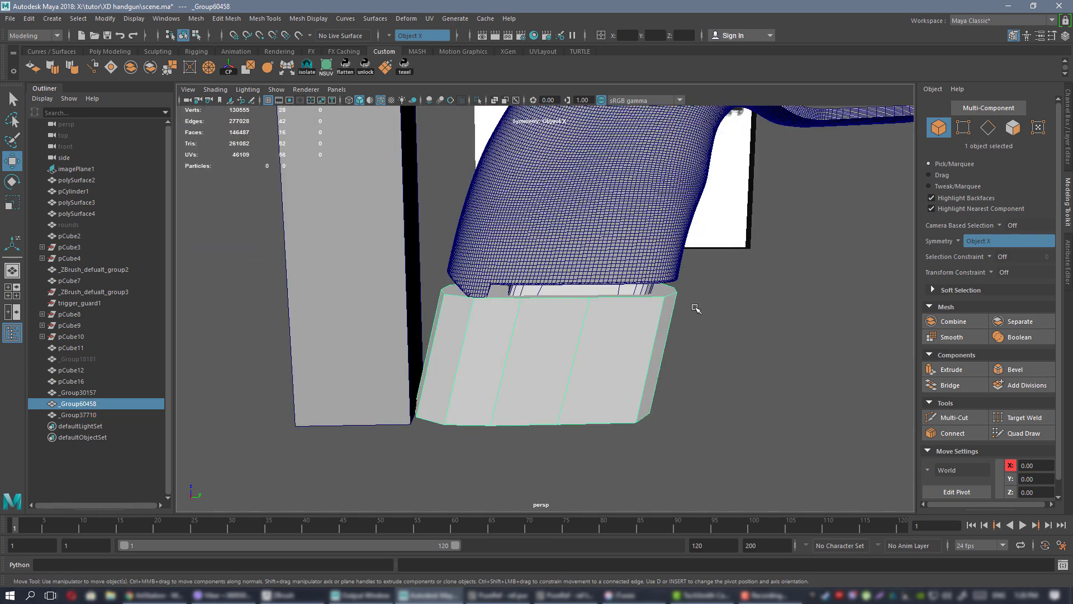
pyautogui.press('Delete')
# - Create a polygon cube in the side view and place it below the grip, level with the upper edge of the grip's rear notch
pyautogui.press('space')
pyautogui.press('space')
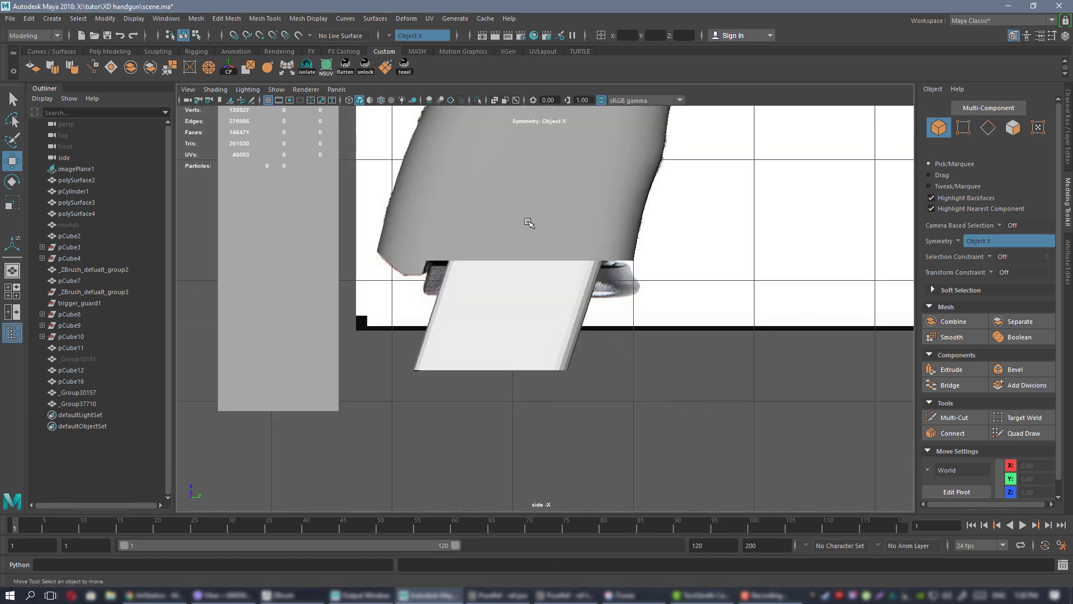
pyautogui.click(107, 52)
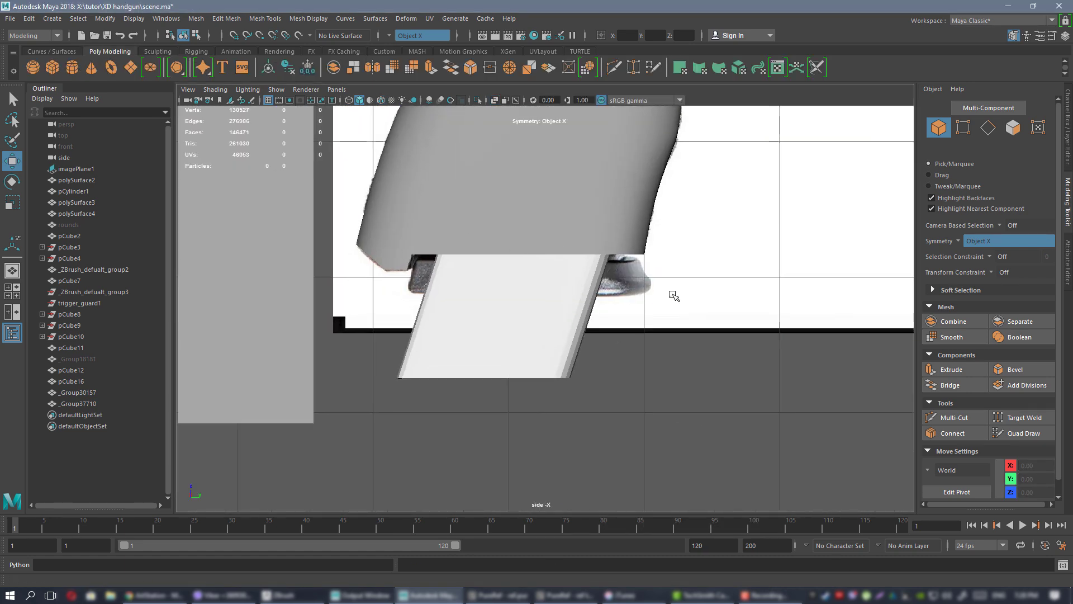
pyautogui.keyDown('alt'); pyautogui.moveTo(673, 296); pyautogui.dragTo(471, 189, button='right'); pyautogui.keyUp('alt')
pyautogui.keyDown('alt'); pyautogui.moveTo(818, 106); pyautogui.dragTo(580, 326, button='middle'); pyautogui.keyUp('alt')
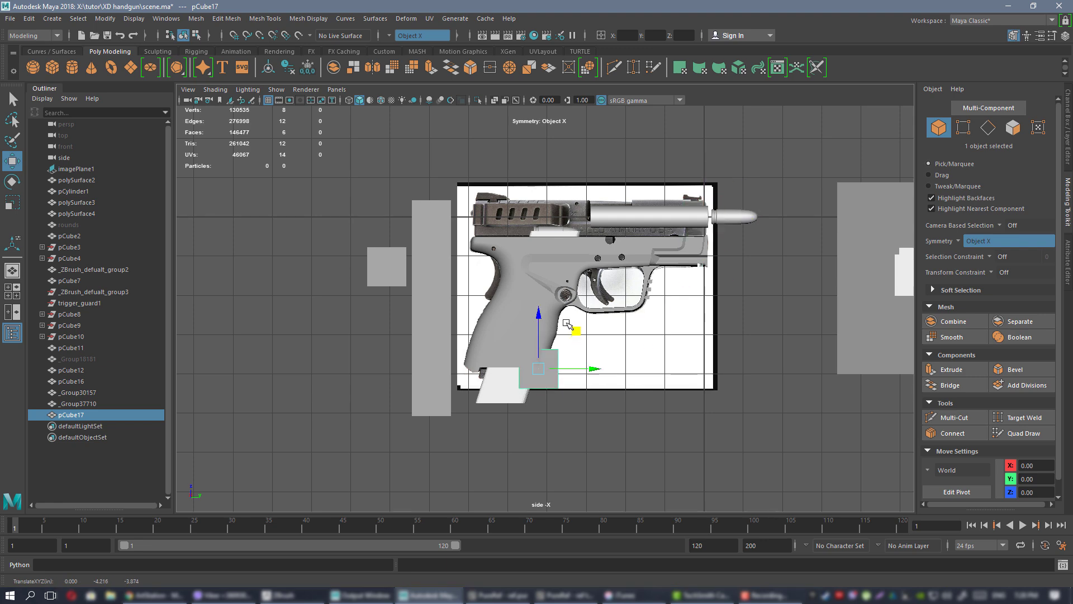
pyautogui.scroll(5, 539, 361)
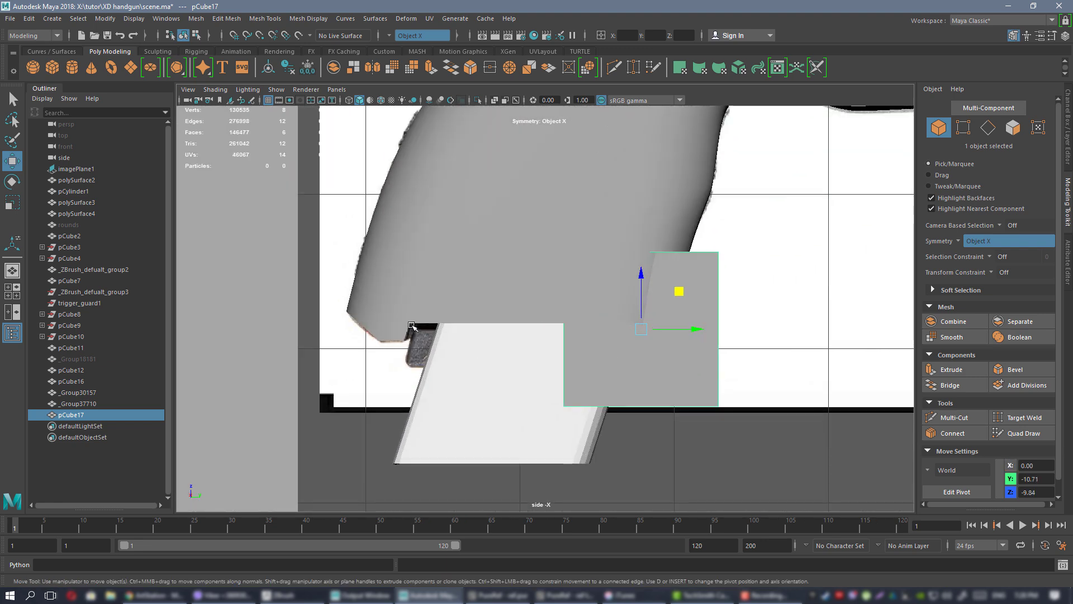
pyautogui.moveTo(682, 294); pyautogui.dragTo(704, 367)
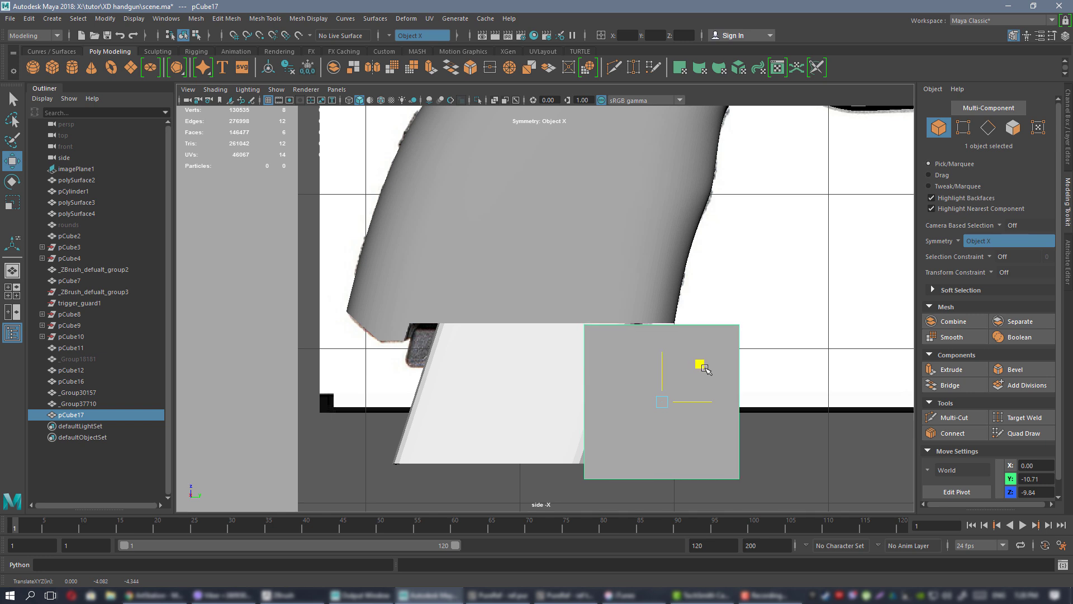
# - Move the block's four rear vertices back to the corner of the grip's notch
pyautogui.moveTo(697, 351); pyautogui.dragTo(638, 273, button='right')
pyautogui.moveTo(546, 293); pyautogui.dragTo(608, 495)
pyautogui.moveTo(624, 399); pyautogui.dragTo(450, 400)
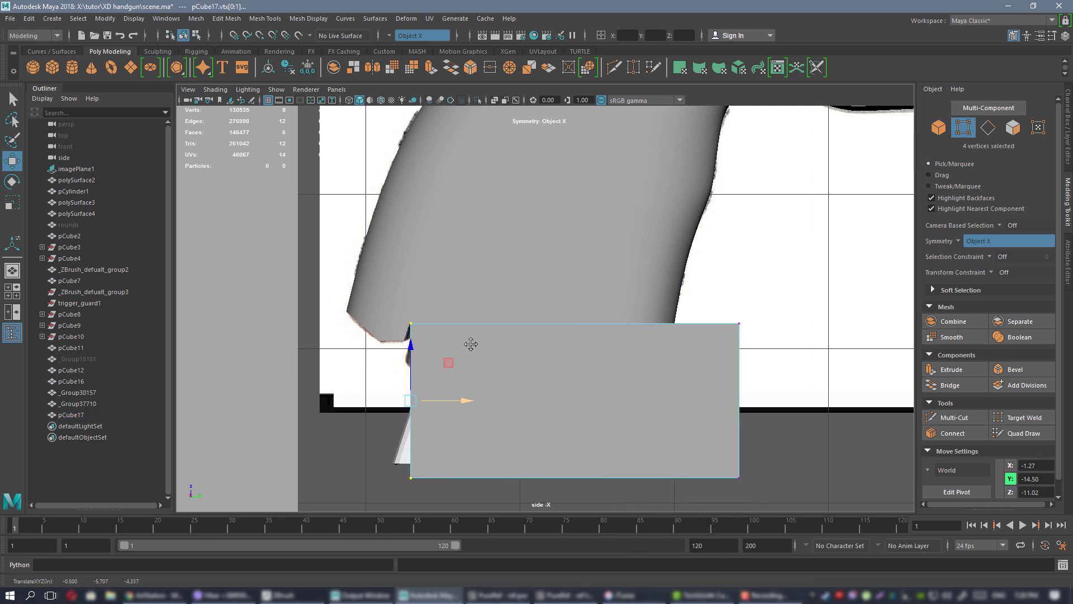
pyautogui.keyDown('alt'); pyautogui.moveTo(470, 344); pyautogui.dragTo(617, 234, button='middle'); pyautogui.keyUp('alt')
pyautogui.scroll(3, 616, 253)
pyautogui.keyDown('alt'); pyautogui.moveTo(546, 158); pyautogui.dragTo(525, 263, button='middle'); pyautogui.keyUp('alt')
pyautogui.scroll(2, 526, 265)
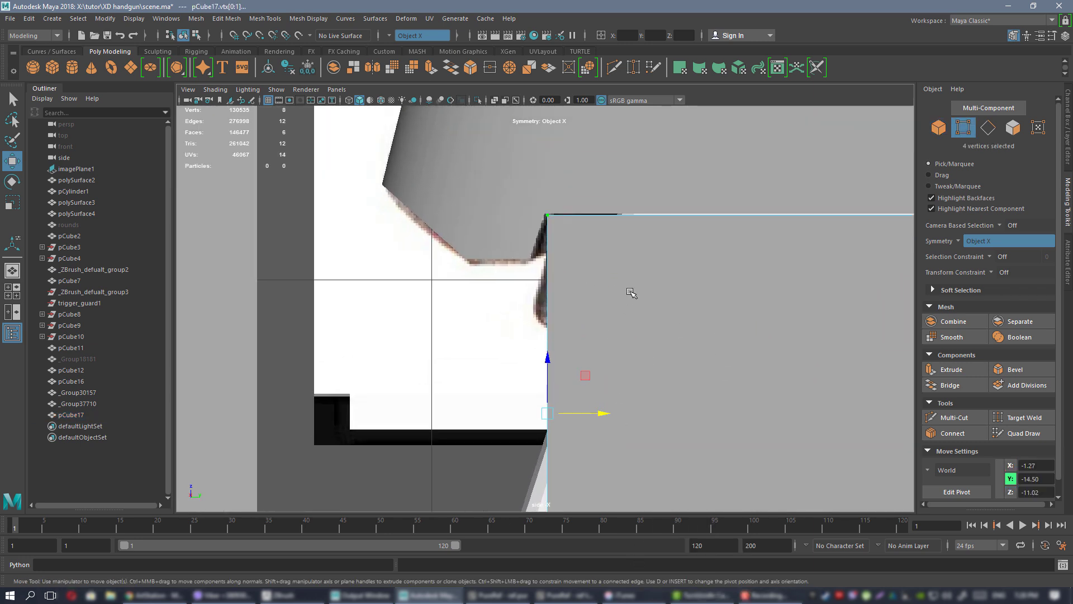
pyautogui.scroll(-4, 577, 341)
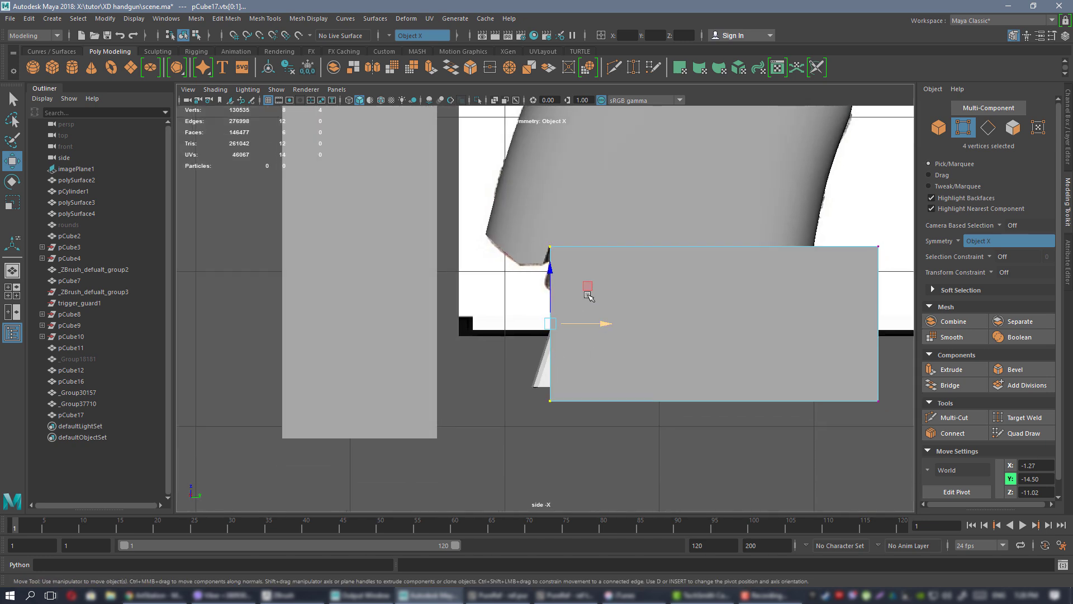
# - Shift the block's lower rear vertices back to match the notch's slant, and cut an edge loop level with the grip's lowest rear edge
pyautogui.rightClick(606, 269)
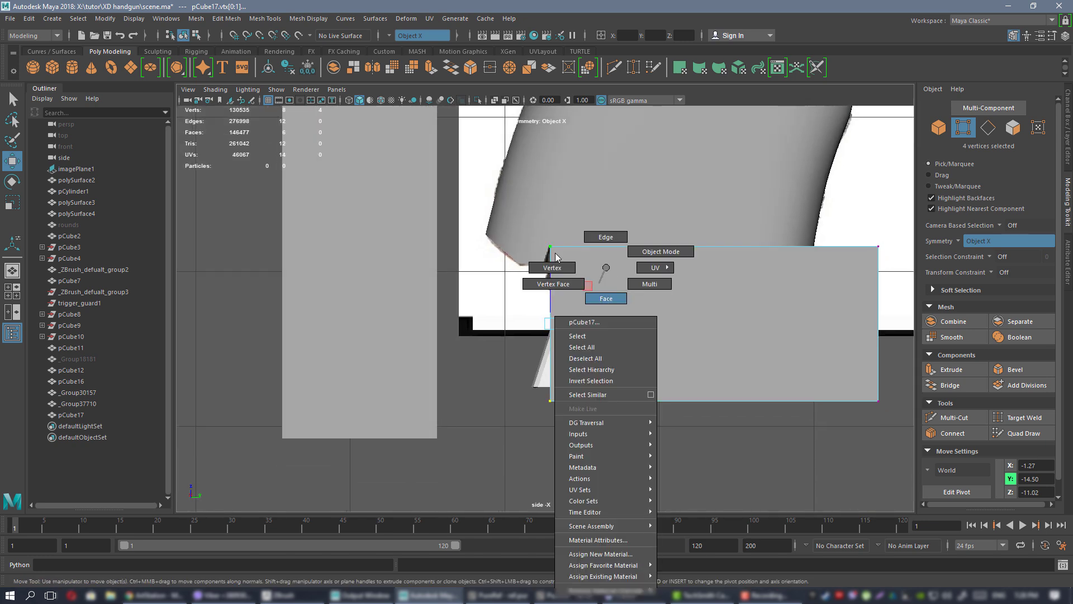
pyautogui.click(553, 264)
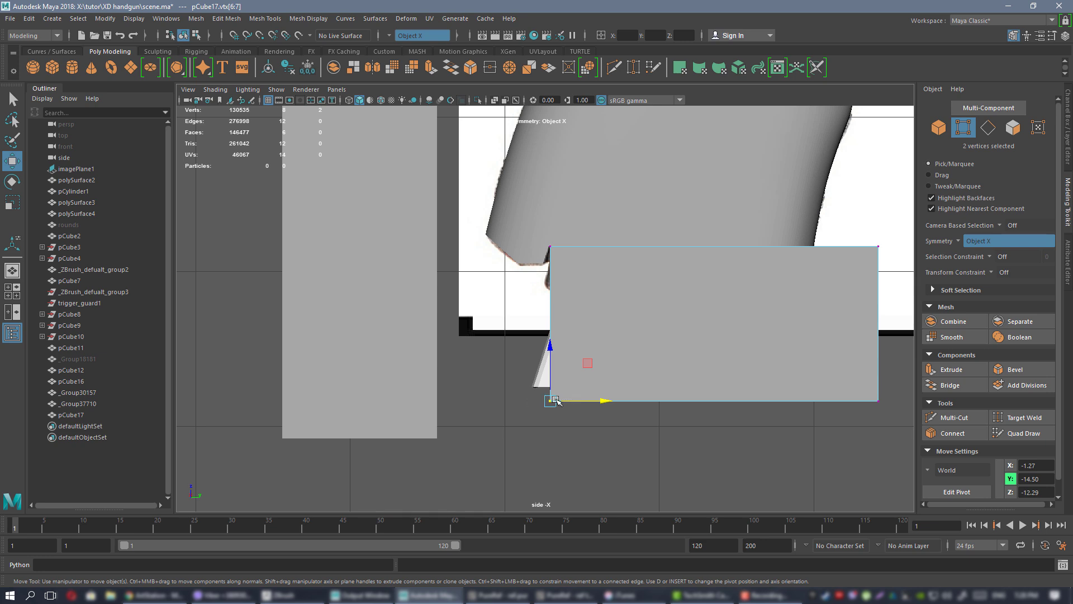
pyautogui.moveTo(582, 400); pyautogui.dragTo(563, 400)
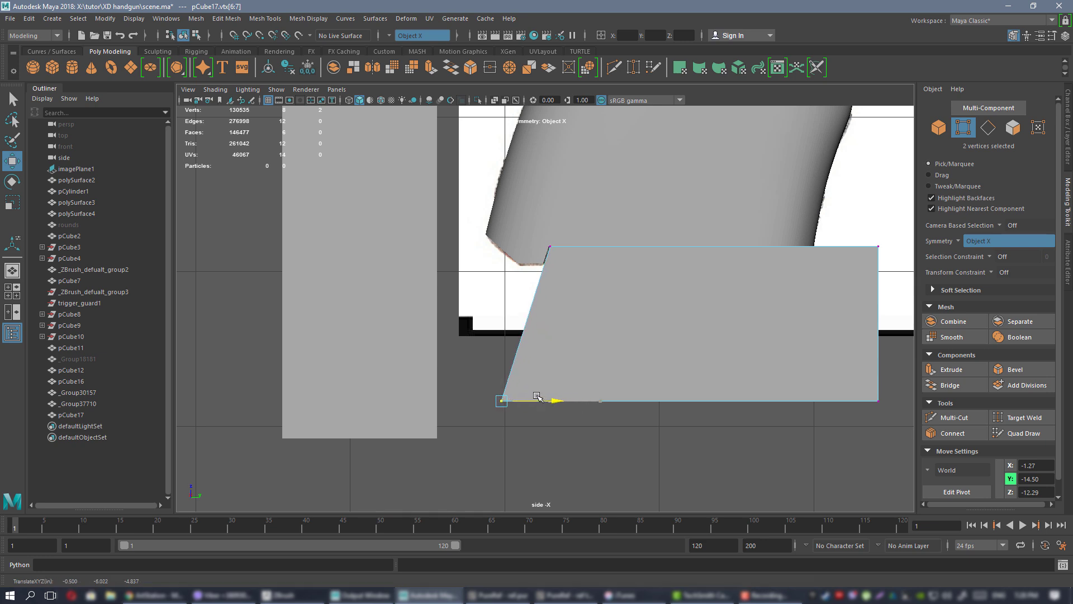
pyautogui.keyDown('alt'); pyautogui.moveTo(552, 344); pyautogui.dragTo(484, 359, button='middle'); pyautogui.keyUp('alt')
pyautogui.hotkey('ctrl', 'shift', 'x')
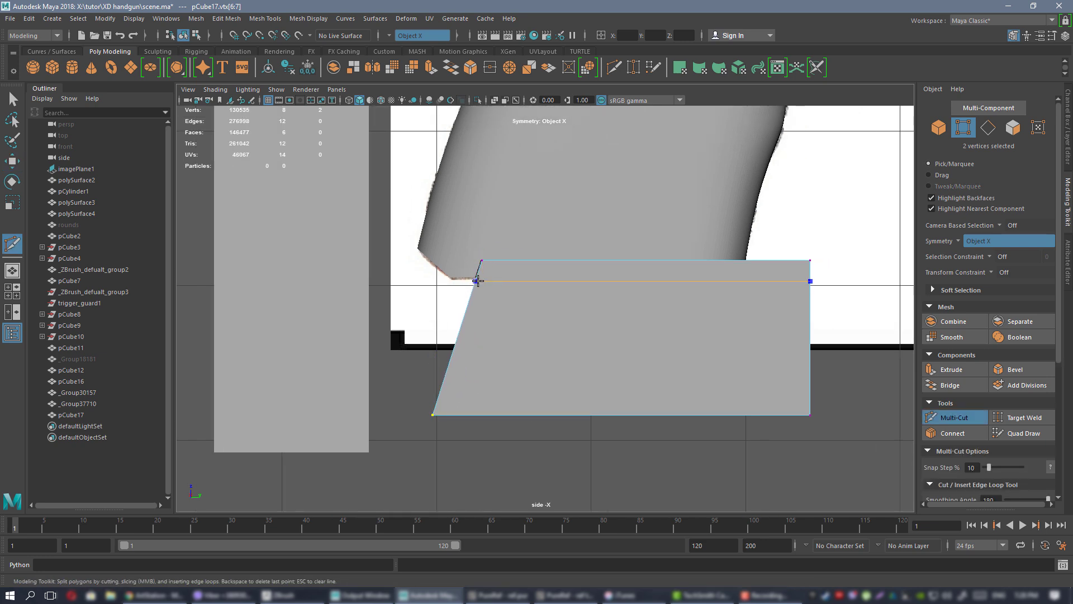
# - Extrude the block's lower rear face twice, following the grip's flat underside and then its beveled rear corner
pyautogui.moveTo(535, 277); pyautogui.dragTo(541, 299, button='right')
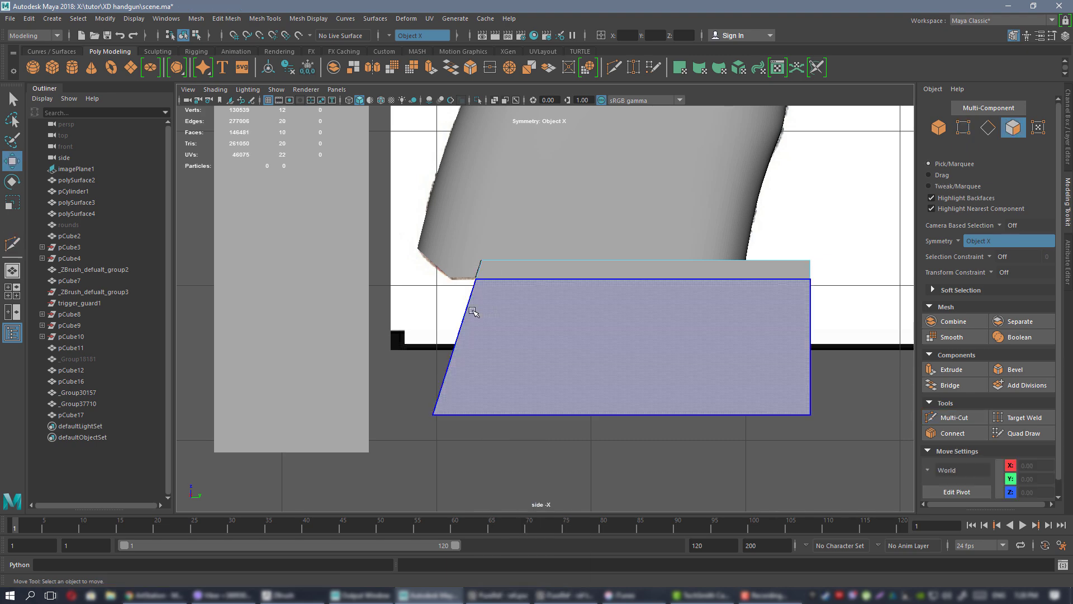
pyautogui.press('w')
pyautogui.keyDown('shift'); pyautogui.moveTo(491, 347); pyautogui.dragTo(430, 352); pyautogui.keyUp('shift')
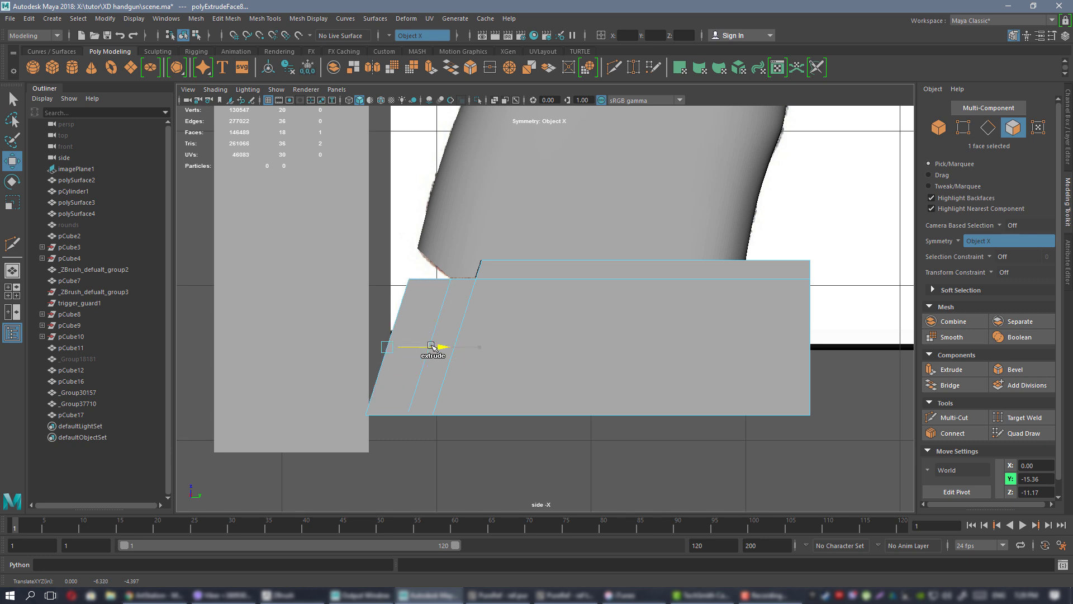
pyautogui.moveTo(427, 307); pyautogui.dragTo(384, 235)
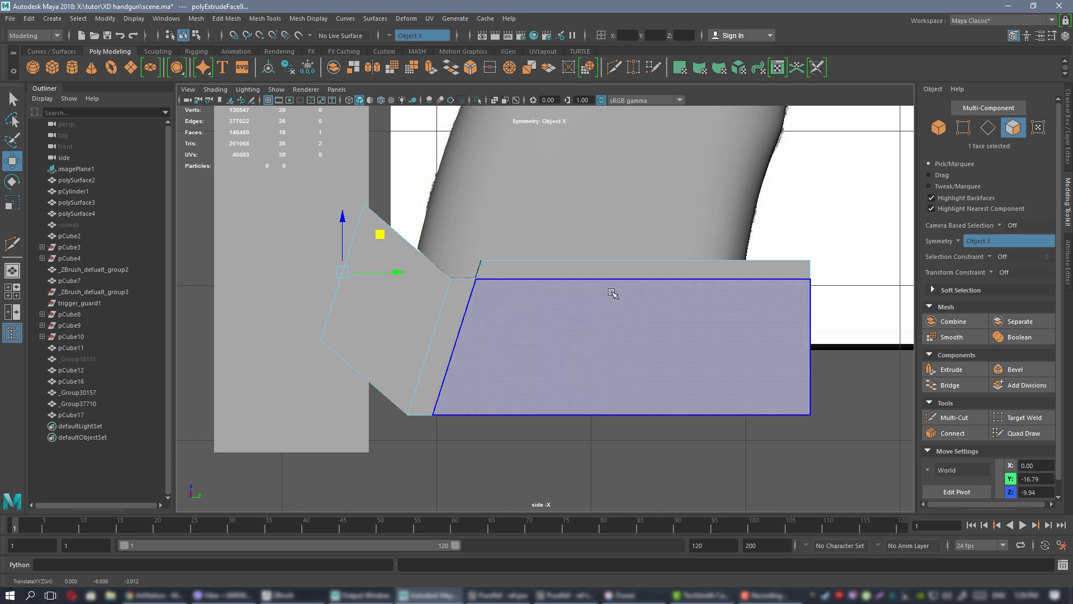
# - Delete the block's faces below the cut, keeping the upper slab and the extruded top surfaces that follow the grip's lower edge
pyautogui.keyDown('alt'); pyautogui.moveTo(590, 281); pyautogui.dragTo(602, 325, button='middle'); pyautogui.keyUp('alt')
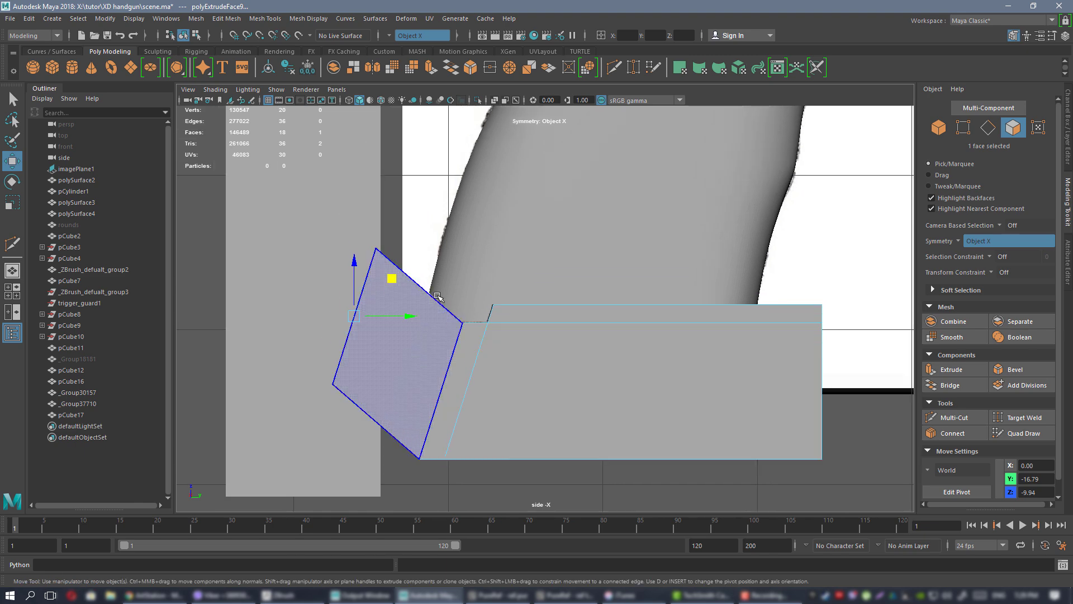
pyautogui.keyDown('alt'); pyautogui.moveTo(502, 318); pyautogui.dragTo(517, 269, button='middle'); pyautogui.keyUp('alt')
pyautogui.scroll(2, 517, 269)
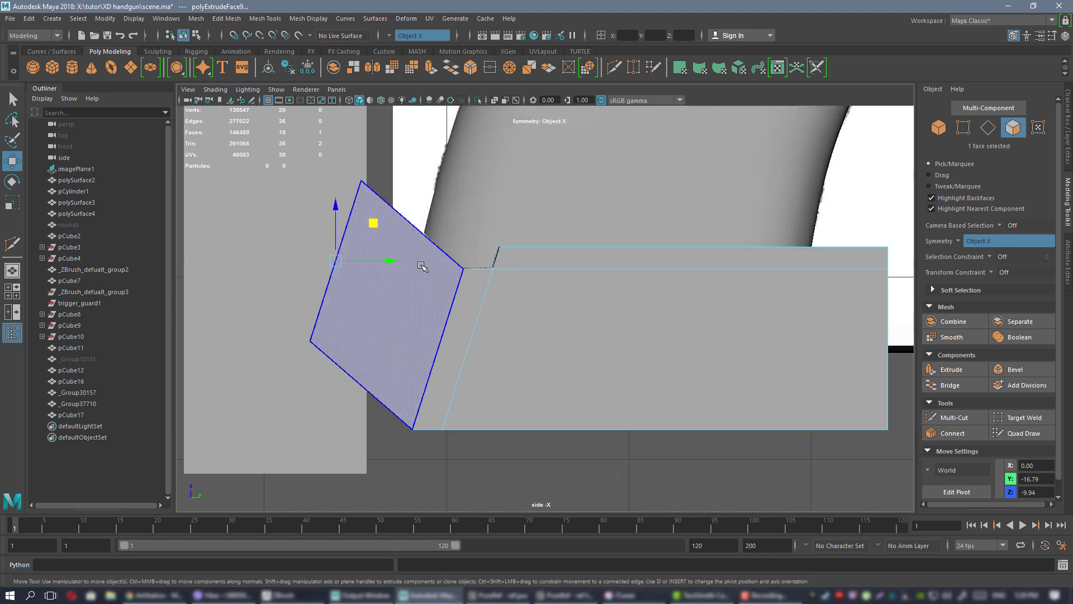
pyautogui.keyDown('alt'); pyautogui.moveTo(325, 291); pyautogui.dragTo(282, 291, button='middle'); pyautogui.keyUp('alt')
pyautogui.keyDown('alt'); pyautogui.moveTo(496, 298); pyautogui.dragTo(471, 337, button='middle'); pyautogui.keyUp('alt')
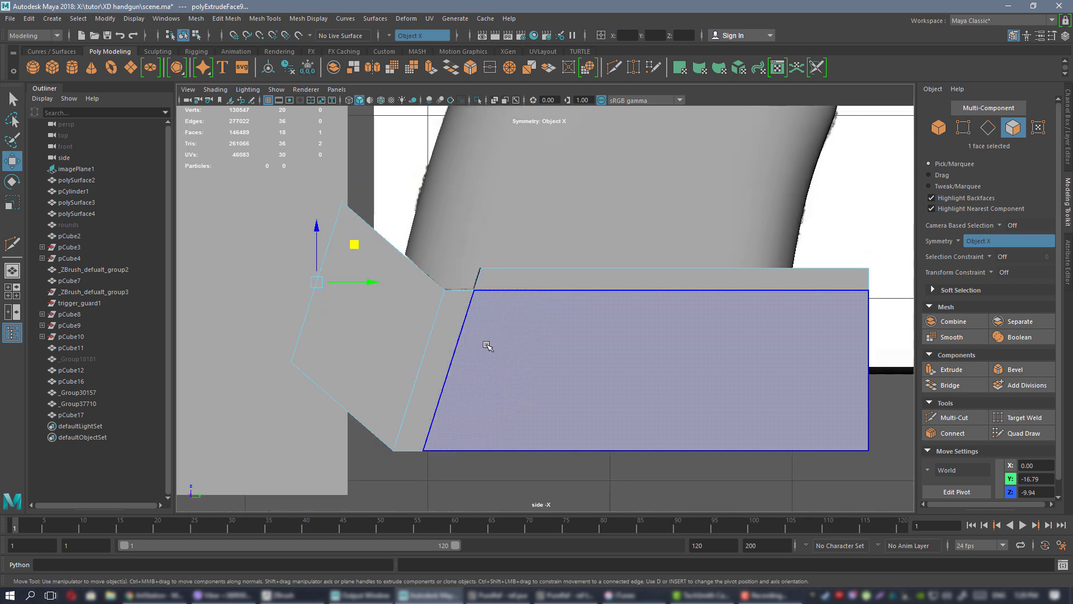
pyautogui.scroll(-3, 461, 310)
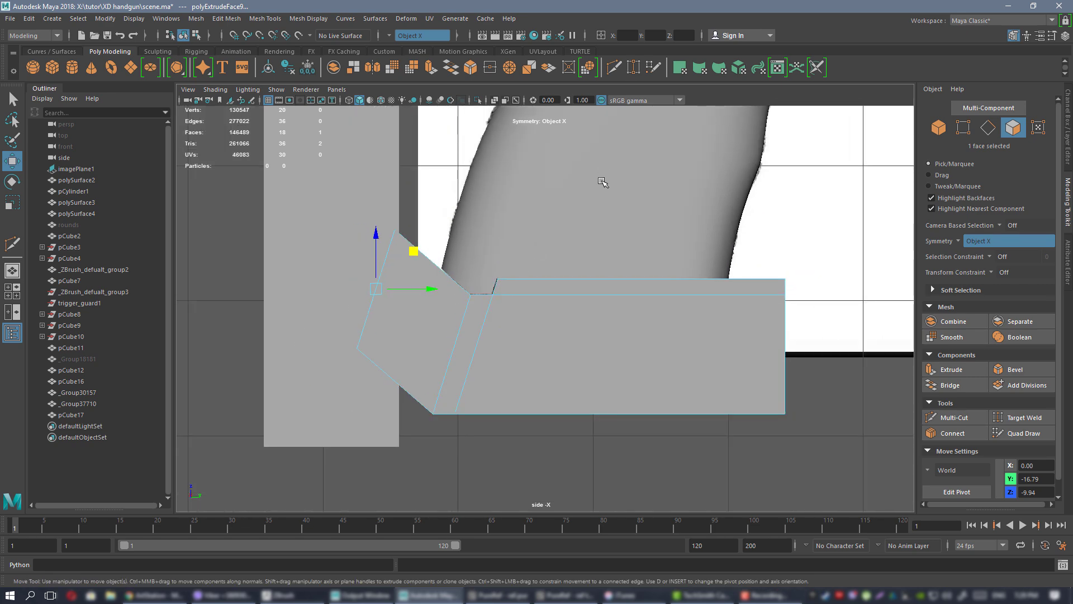
pyautogui.keyDown('alt'); pyautogui.moveTo(482, 113); pyautogui.dragTo(440, 275, button='middle'); pyautogui.keyUp('alt')
pyautogui.keyDown('alt'); pyautogui.moveTo(345, 472); pyautogui.dragTo(490, 216, button='middle'); pyautogui.keyUp('alt')
pyautogui.hotkey('ctrl', 'z')
pyautogui.hotkey('ctrl', 'z')
pyautogui.hotkey('ctrl', 'z')
pyautogui.hotkey('ctrl', 'z')
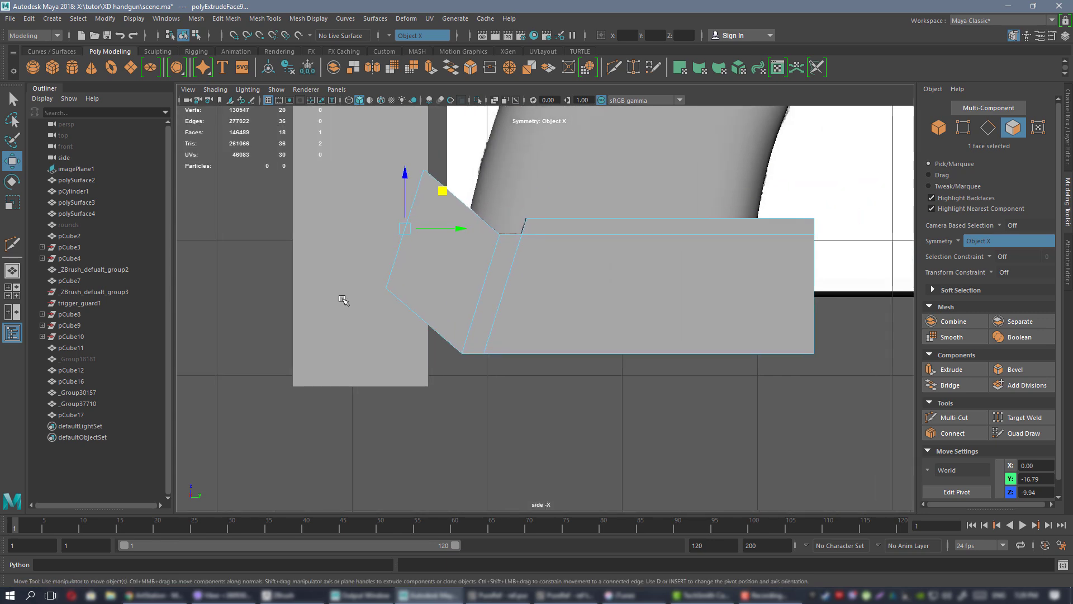
pyautogui.hotkey('ctrl', 'z')
pyautogui.hotkey('ctrl', 'z')
pyautogui.hotkey('ctrl', 'z')
pyautogui.hotkey('ctrl', 'z')
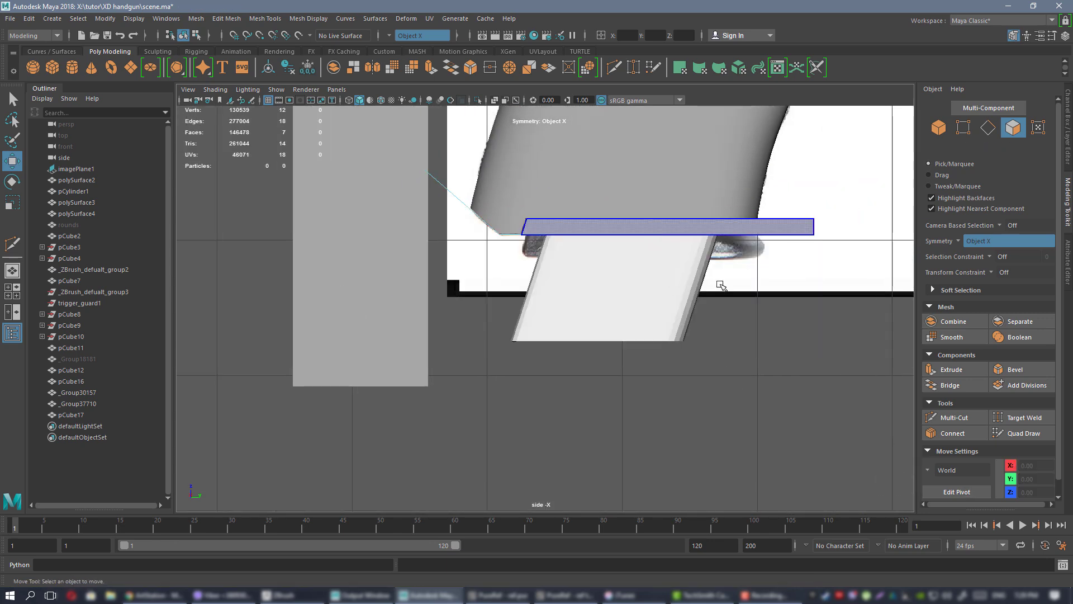
# - Undo the last two edits and scale the plate below the grip to about 2.12 along X so it spans beyond both grip sides
pyautogui.hotkey('ctrl', 'z')
pyautogui.hotkey('ctrl', 'z')
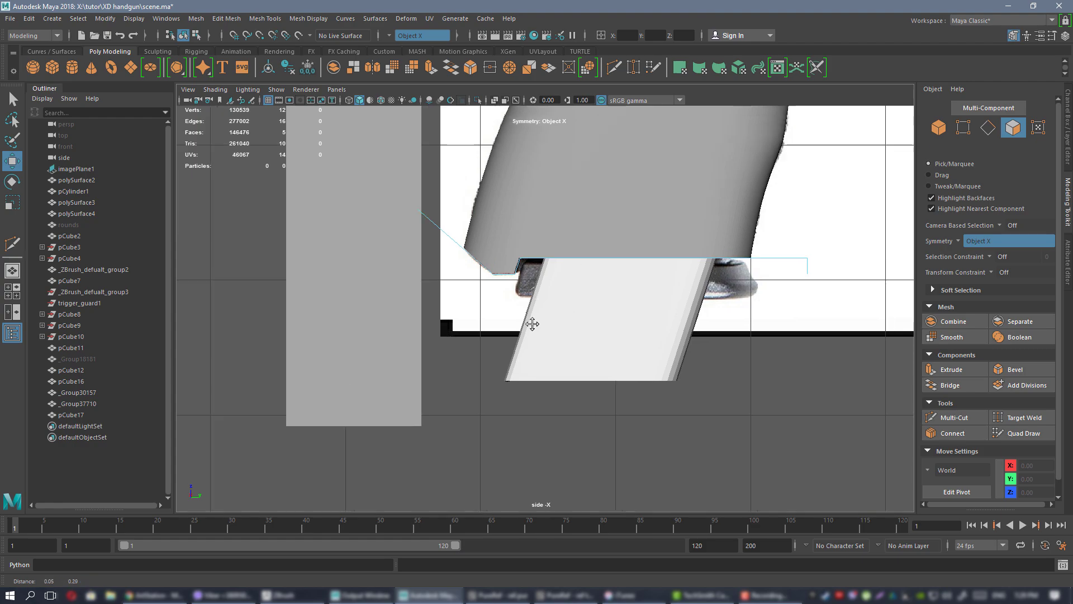
pyautogui.press('space')
pyautogui.press('space')
pyautogui.moveTo(636, 267)
pyautogui.keyDown('alt'); pyautogui.mouseDown()
pyautogui.moveTo(567, 280)
pyautogui.moveTo(640, 271)
pyautogui.mouseUp(); pyautogui.keyUp('alt')
pyautogui.moveTo(641, 270); pyautogui.dragTo(651, 289, button='right')
pyautogui.press('r')
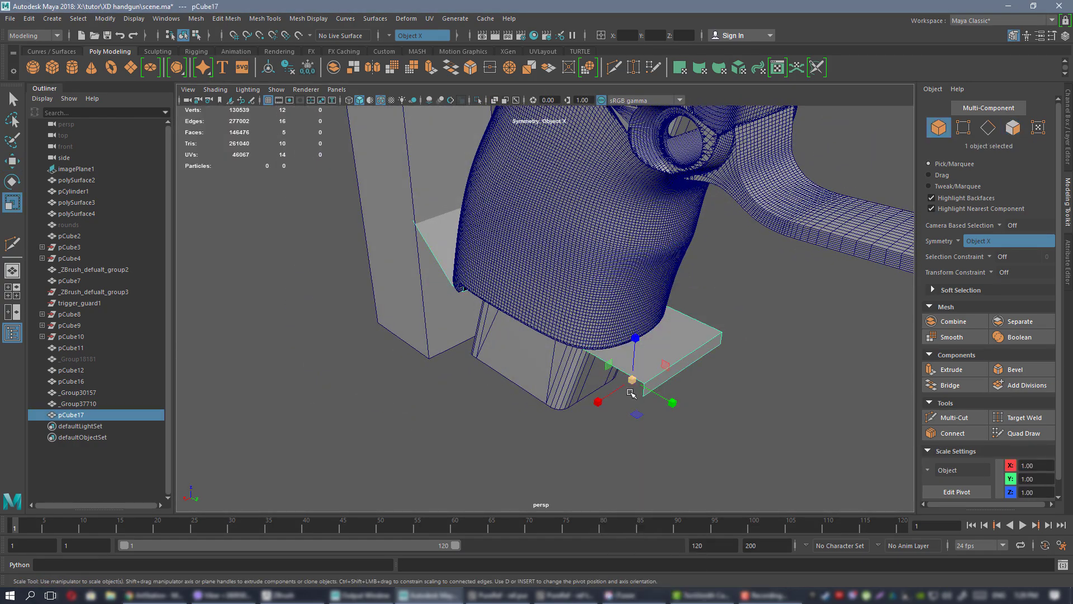
pyautogui.moveTo(597, 401); pyautogui.dragTo(596, 338)
# - Delete the small leftover face hanging below the plate's front end
pyautogui.keyDown('alt'); pyautogui.moveTo(514, 308); pyautogui.dragTo(562, 319); pyautogui.keyUp('alt')
pyautogui.moveTo(399, 279); pyautogui.dragTo(398, 252, button='right')
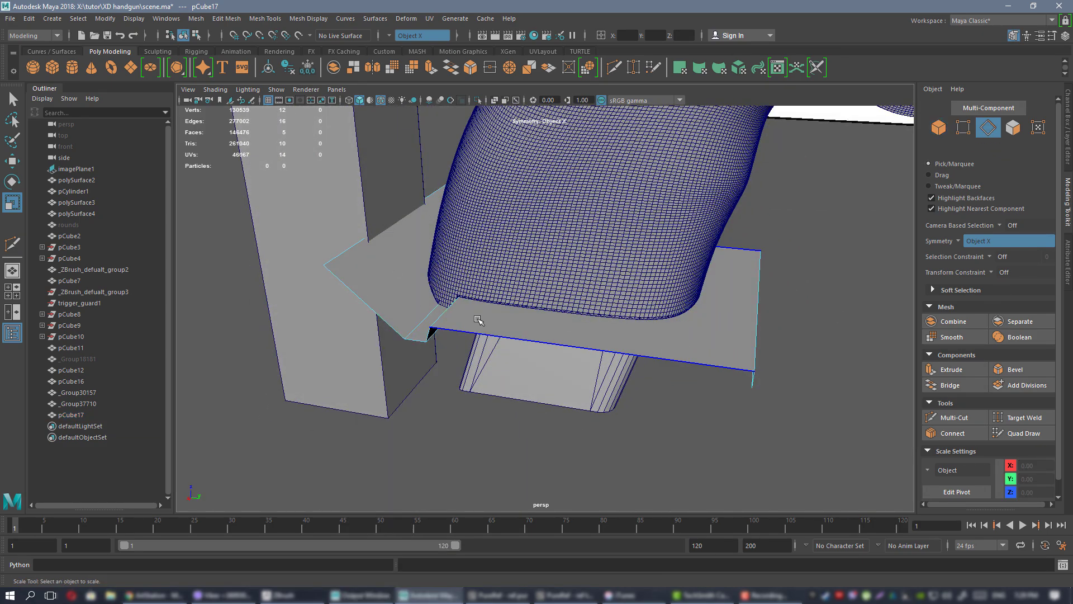
pyautogui.doubleClick(480, 330)
pyautogui.keyDown('alt'); pyautogui.moveTo(480, 330); pyautogui.dragTo(605, 295); pyautogui.keyUp('alt')
pyautogui.moveTo(680, 270); pyautogui.dragTo(660, 242, button='right')
pyautogui.click(673, 306)
pyautogui.press('Delete')
# - Extrude the plate's whole border edge loop upward around the grip and flatten the new edges to one level
pyautogui.doubleClick(663, 306)
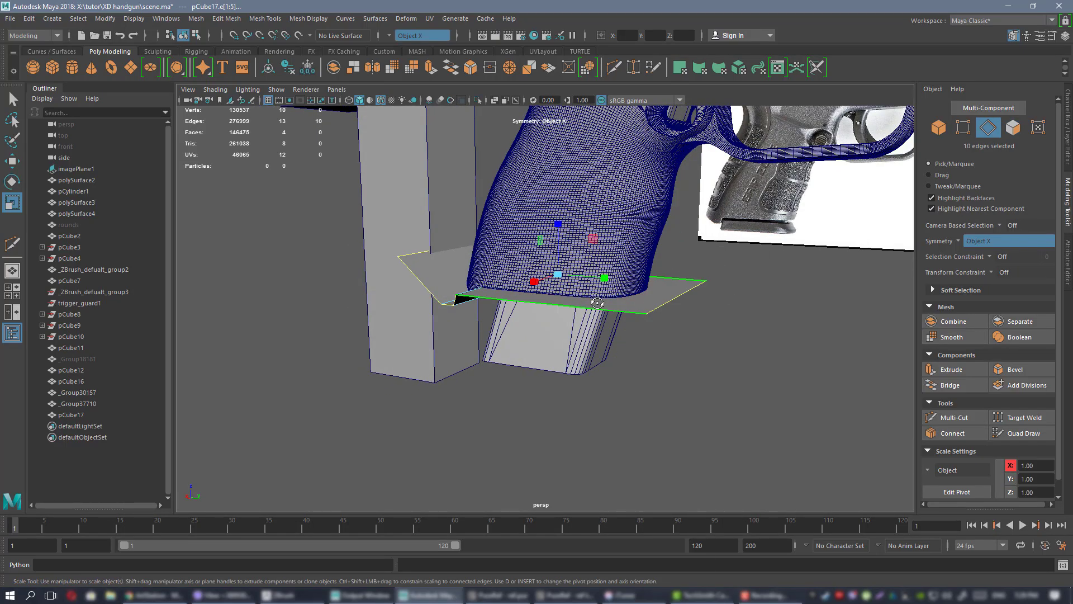
pyautogui.moveTo(539, 223)
pyautogui.keyDown('alt'); pyautogui.mouseDown()
pyautogui.moveTo(578, 250)
pyautogui.moveTo(563, 156)
pyautogui.moveTo(564, 322)
pyautogui.moveTo(526, 230)
pyautogui.mouseUp(); pyautogui.keyUp('alt')
pyautogui.press('w')
pyautogui.press('r')
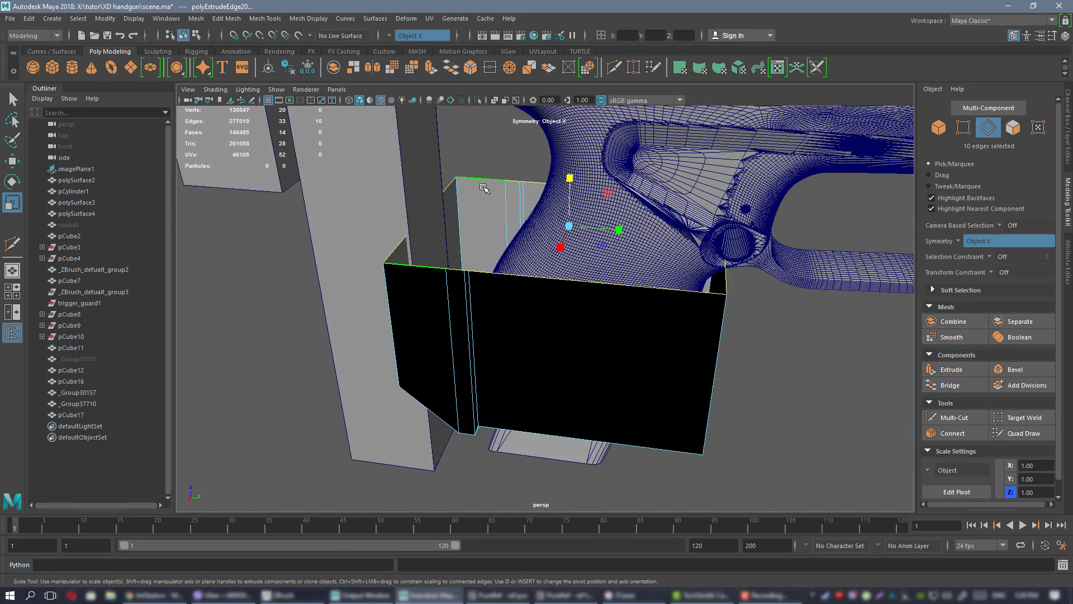
# - Isolate the extruded box and bridge its opposing top border edges to close the open top
pyautogui.moveTo(483, 188); pyautogui.dragTo(501, 161, button='right')
pyautogui.click(536, 286)
pyautogui.hotkey('ctrl', '1')
pyautogui.keyDown('alt'); pyautogui.moveTo(546, 231); pyautogui.dragTo(513, 223); pyautogui.keyUp('alt')
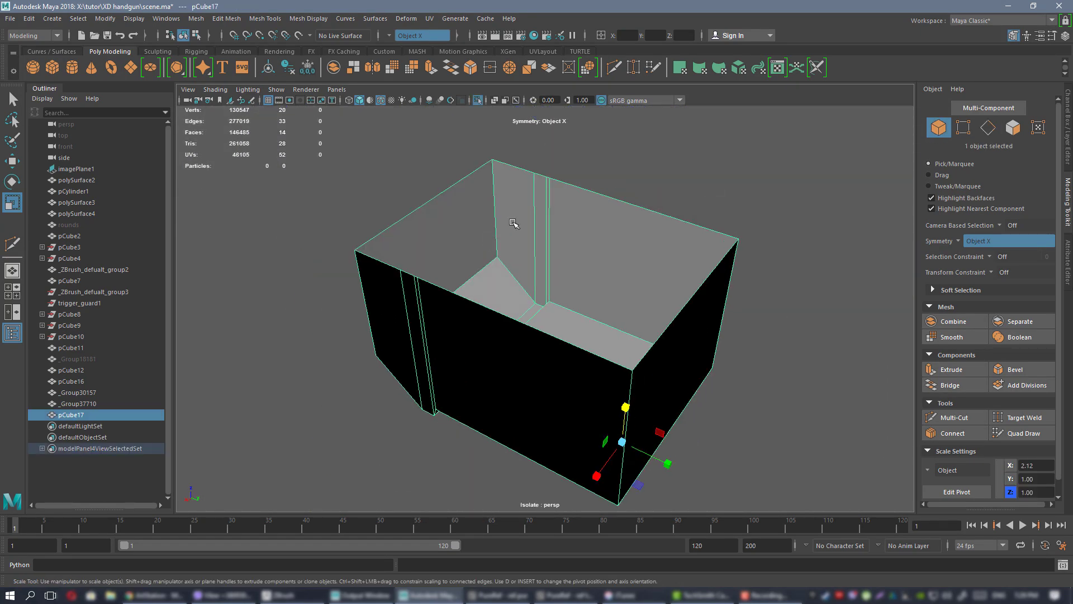
pyautogui.moveTo(513, 223); pyautogui.dragTo(510, 196, button='right')
pyautogui.doubleClick(450, 191)
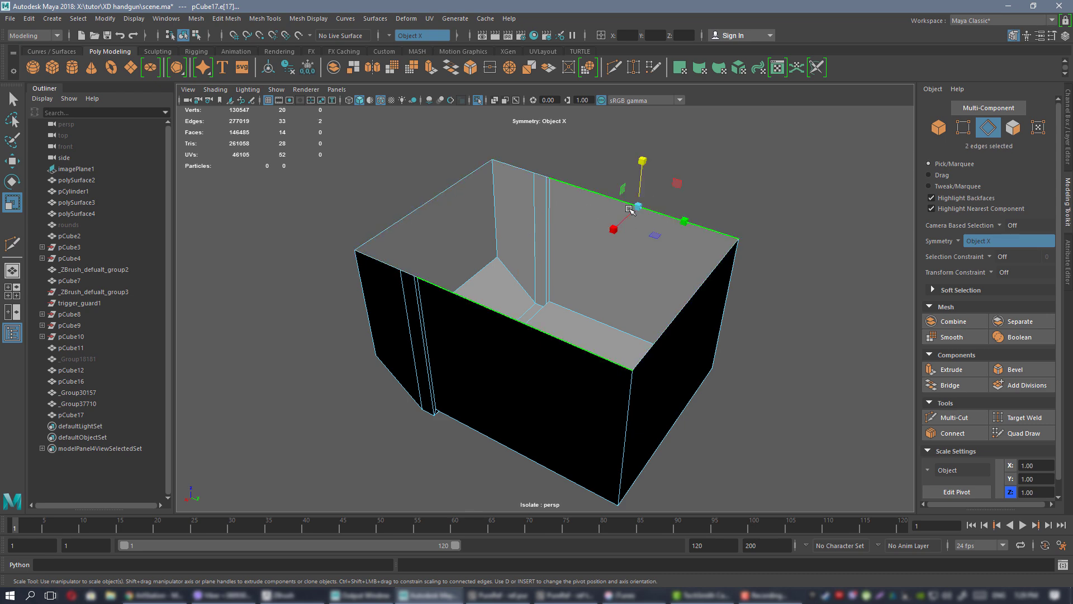
pyautogui.doubleClick(630, 210)
pyautogui.keyDown('alt'); pyautogui.moveTo(630, 210); pyautogui.dragTo(426, 197); pyautogui.keyUp('alt')
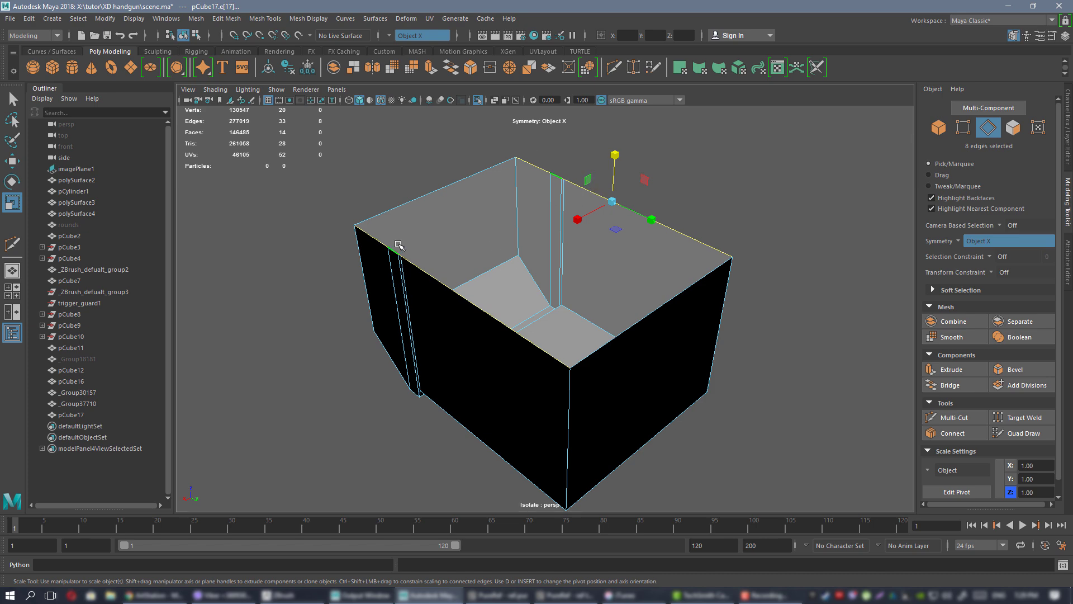
pyautogui.click(962, 386)
# - Reverse the normals of the closed box so its faces point outward
pyautogui.keyDown('alt'); pyautogui.moveTo(495, 332); pyautogui.dragTo(588, 257); pyautogui.keyUp('alt')
pyautogui.moveTo(586, 256); pyautogui.dragTo(620, 237, button='right')
pyautogui.keyDown('alt'); pyautogui.moveTo(740, 271); pyautogui.dragTo(597, 228); pyautogui.keyUp('alt')
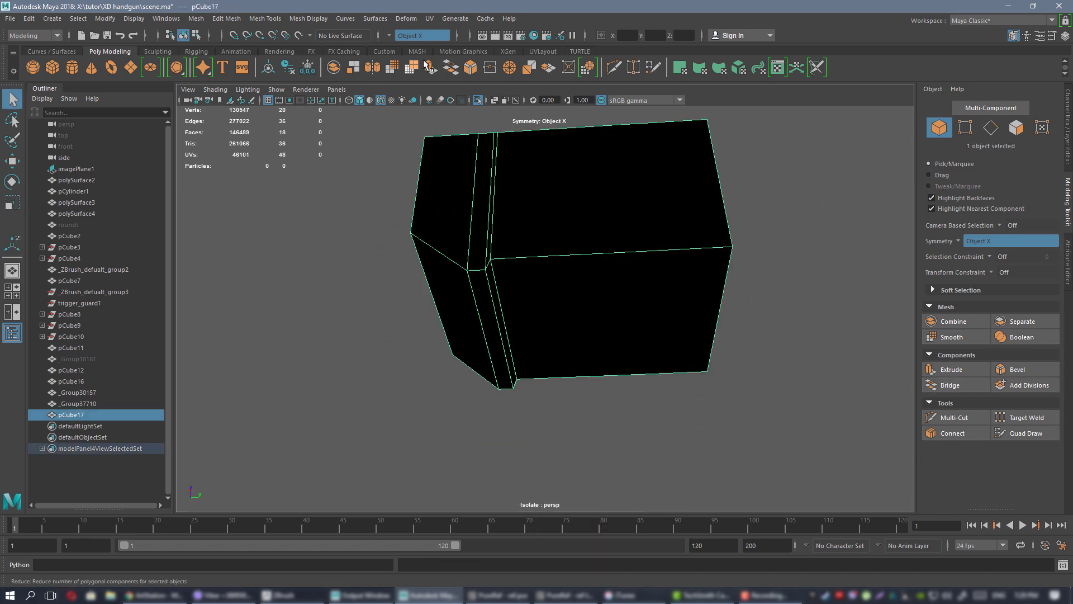
pyautogui.click(383, 51)
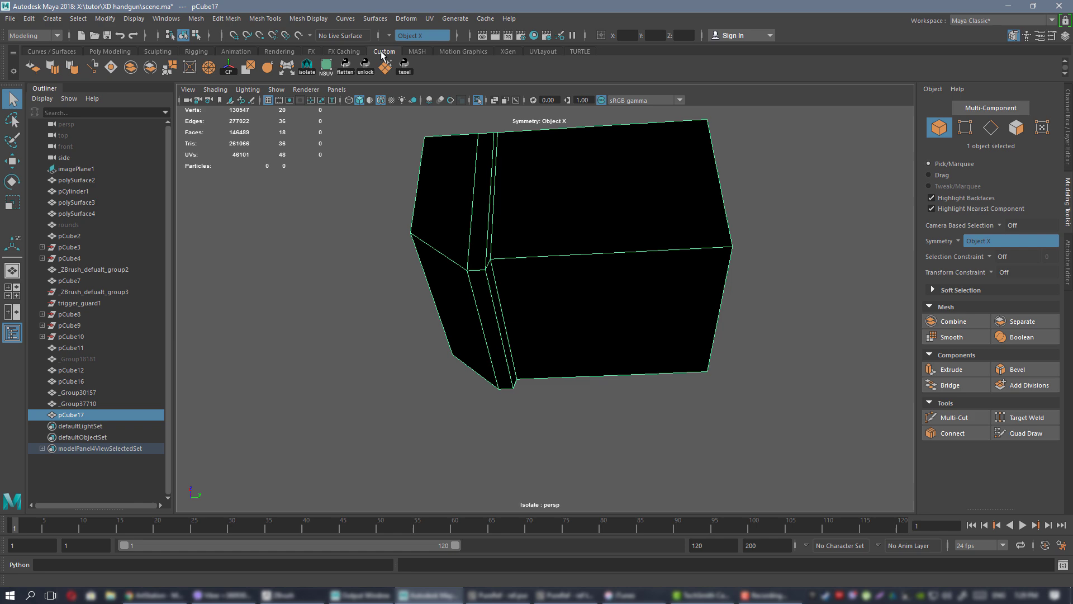
pyautogui.click(33, 68)
pyautogui.click(379, 235)
pyautogui.moveTo(594, 211); pyautogui.dragTo(621, 197, button='right')
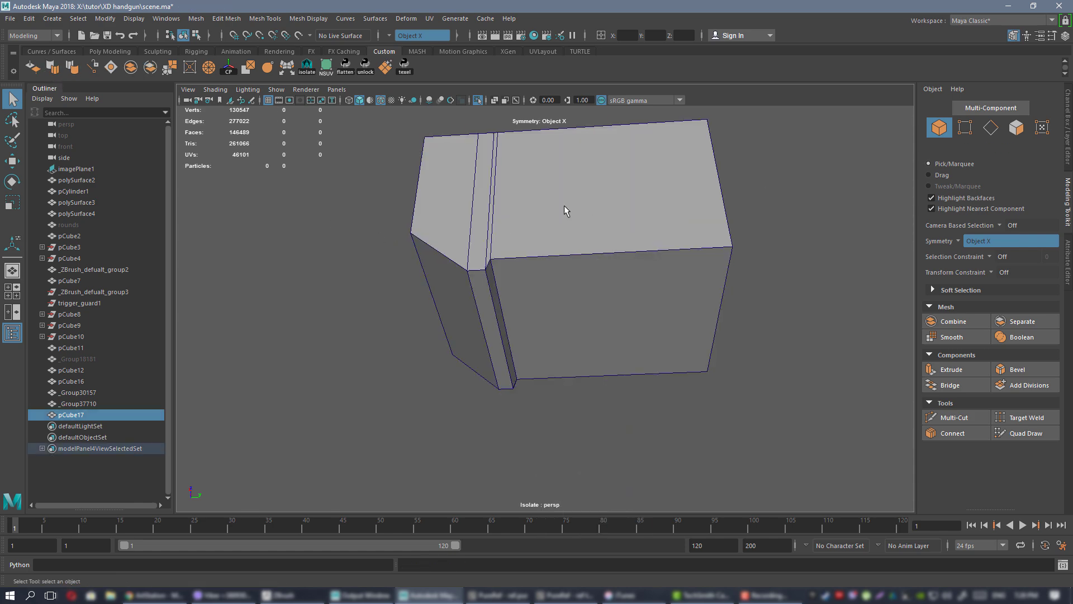
# - Export the selected box as OBJ, overwriting 1.OBJ in the exp folder
pyautogui.click(565, 211)
pyautogui.click(11, 18)
pyautogui.click(45, 147)
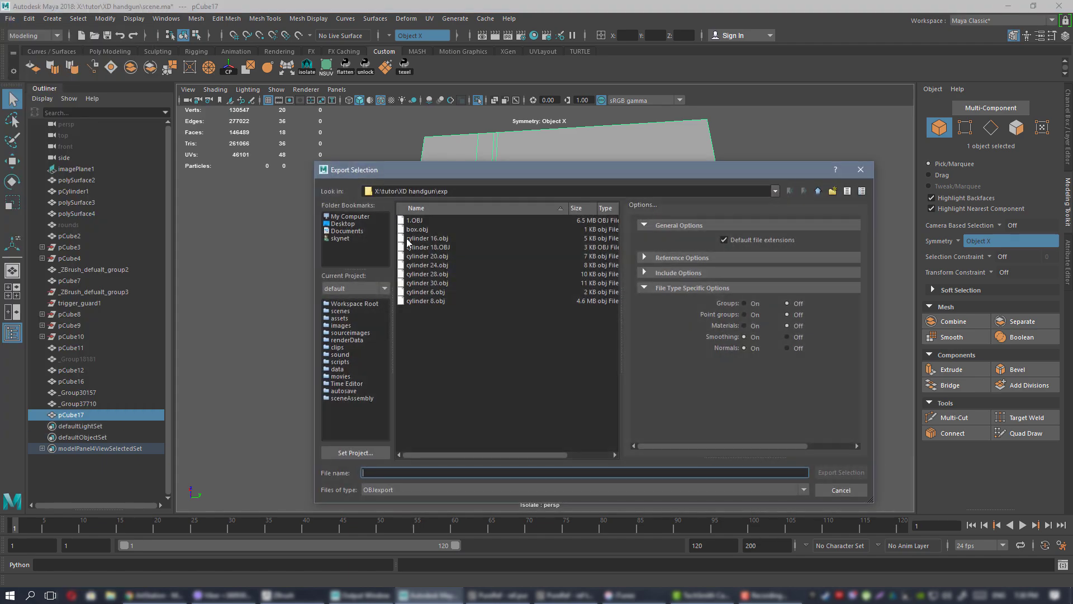
pyautogui.doubleClick(419, 221)
pyautogui.click(565, 356)
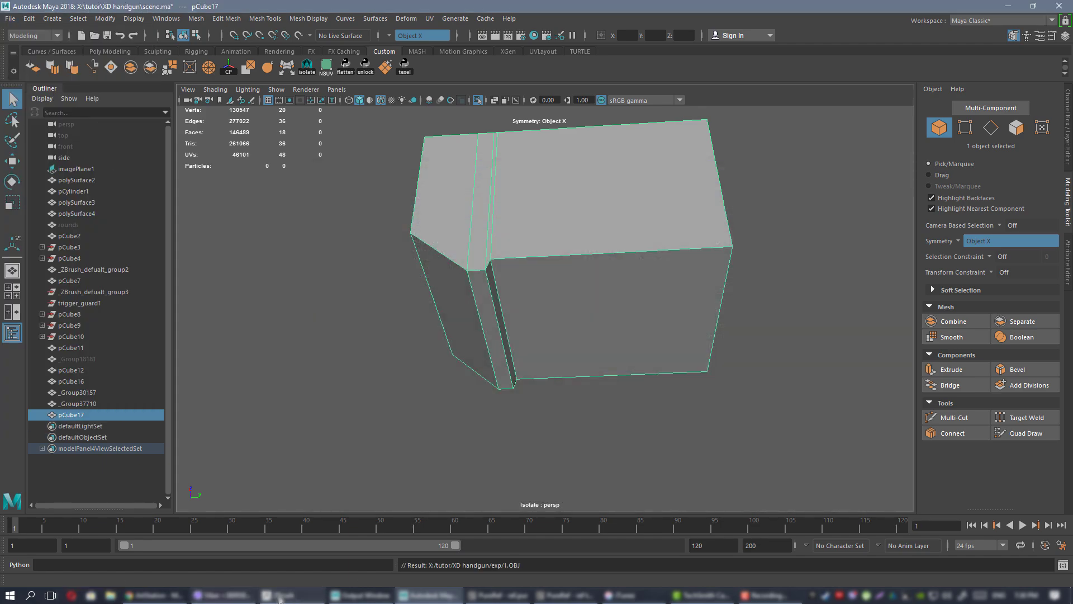
# - Switch to ZBrush and activate the tool that holds the magazine and frame subtools
pyautogui.click(279, 596)
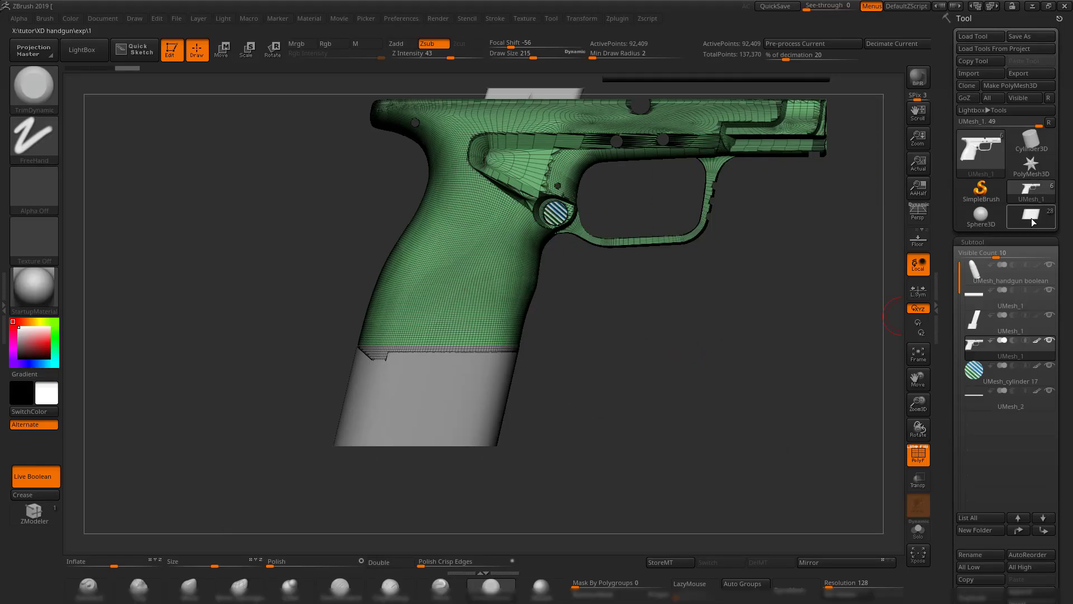
pyautogui.keyDown('alt'); pyautogui.moveTo(678, 417); pyautogui.dragTo(684, 476); pyautogui.keyUp('alt')
pyautogui.click(1035, 215)
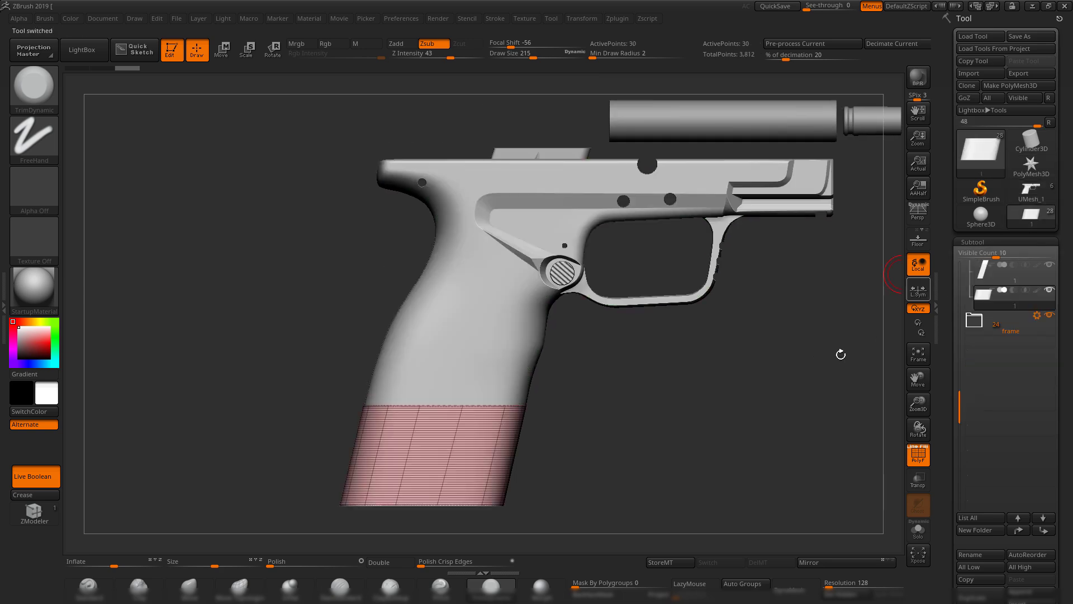
pyautogui.hotkey('shift', 'f')
pyautogui.hotkey('shift', 'f')
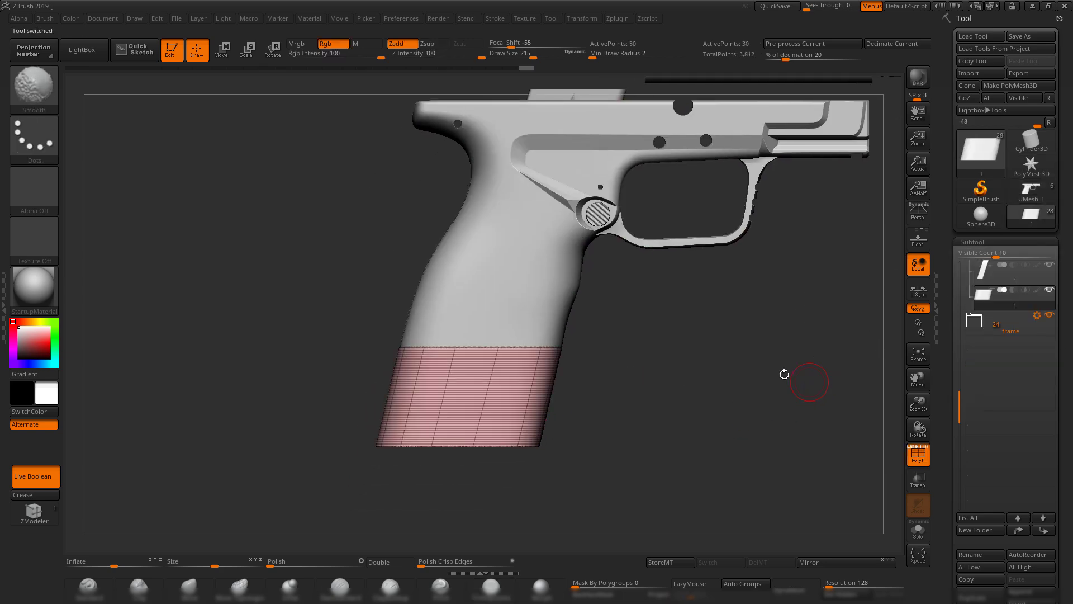
# - Duplicate the lower grip-extension subtool in the mag folder and import 1.OBJ into the copy
pyautogui.moveTo(918, 386); pyautogui.dragTo(920, 415)
pyautogui.moveTo(959, 365); pyautogui.dragTo(962, 314)
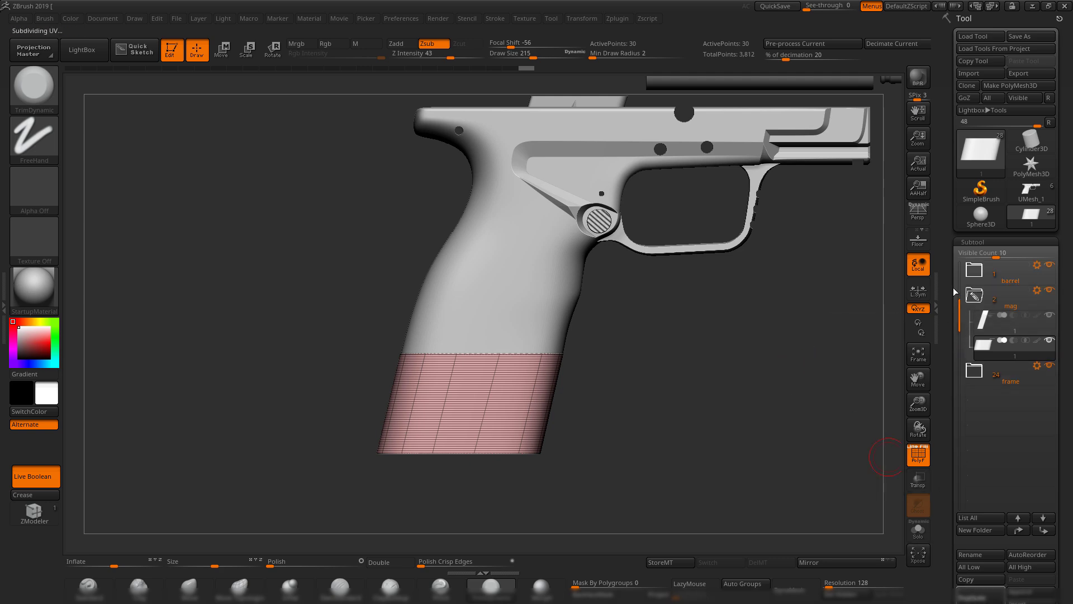
pyautogui.click(977, 74)
pyautogui.click(400, 204)
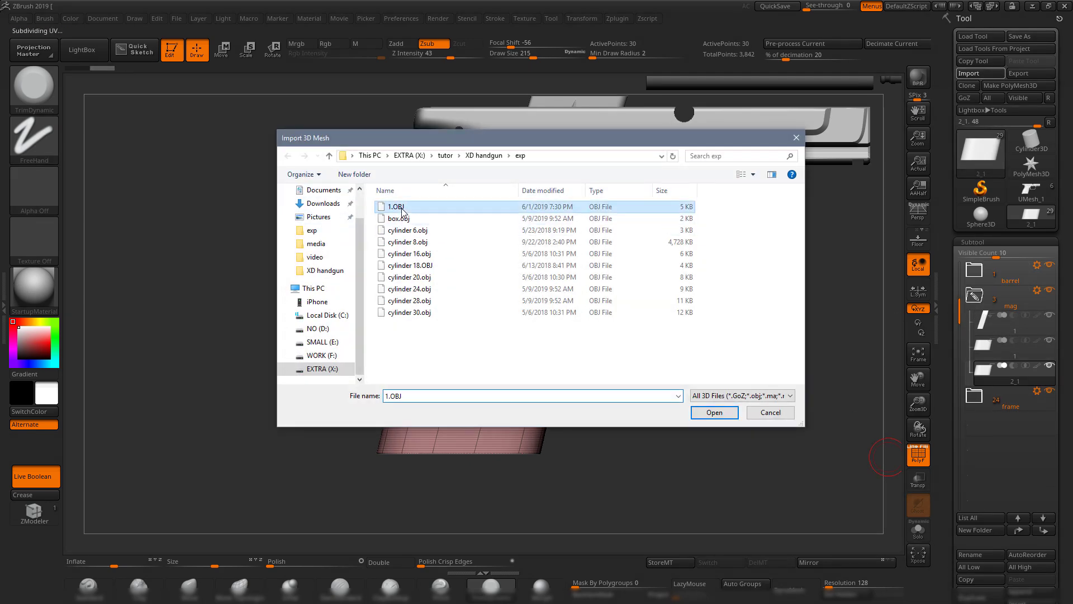
pyautogui.click(979, 410)
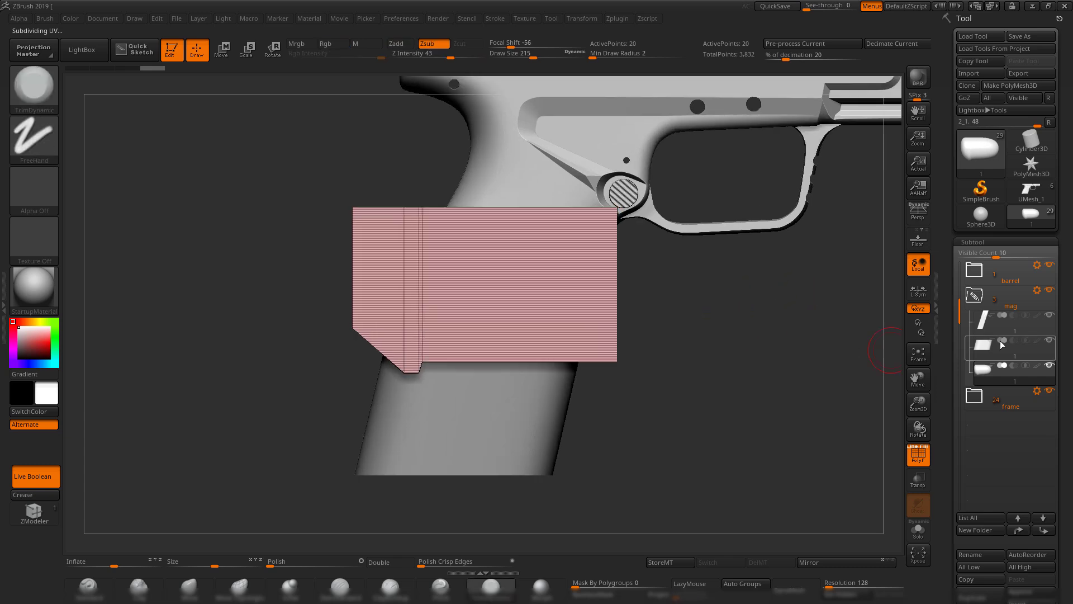
# - Set the imported box subtool to Boolean subtraction and hide the frame folder to check the cut
pyautogui.click(1013, 365)
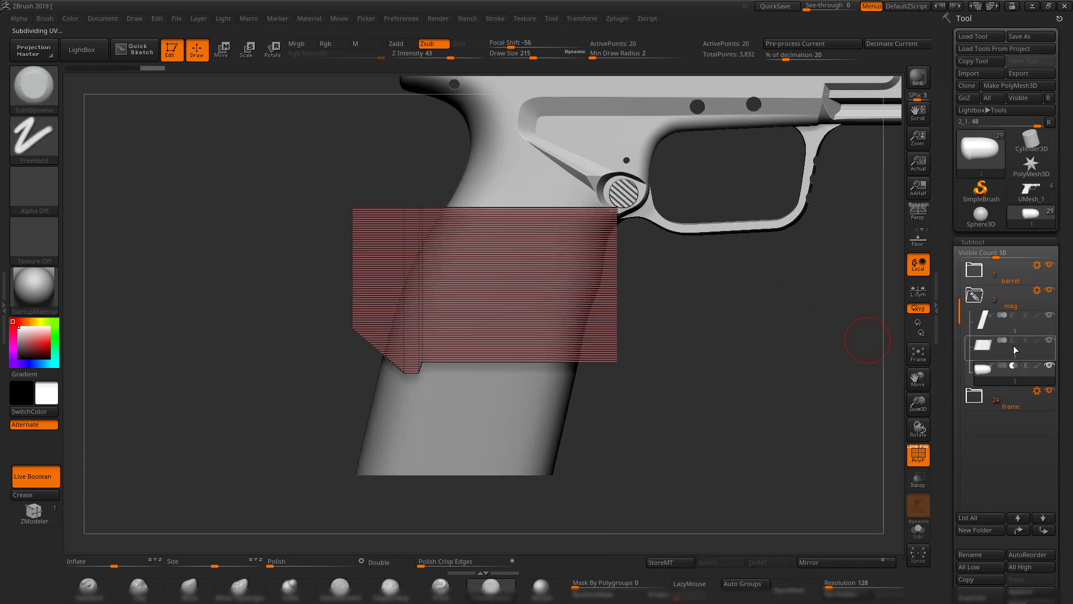
pyautogui.click(1049, 390)
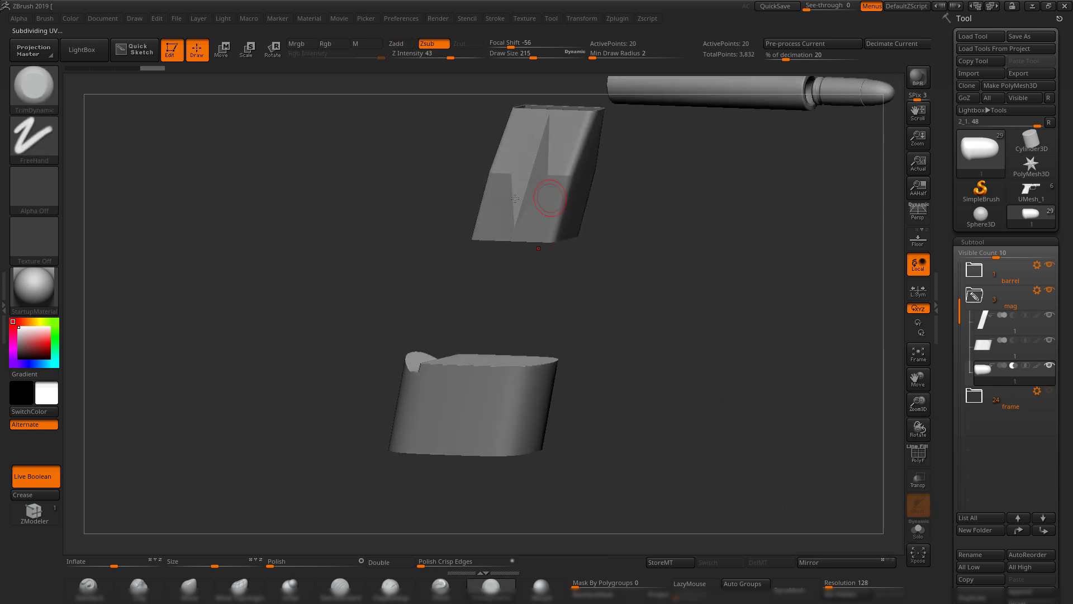
pyautogui.moveTo(687, 280); pyautogui.dragTo(877, 305)
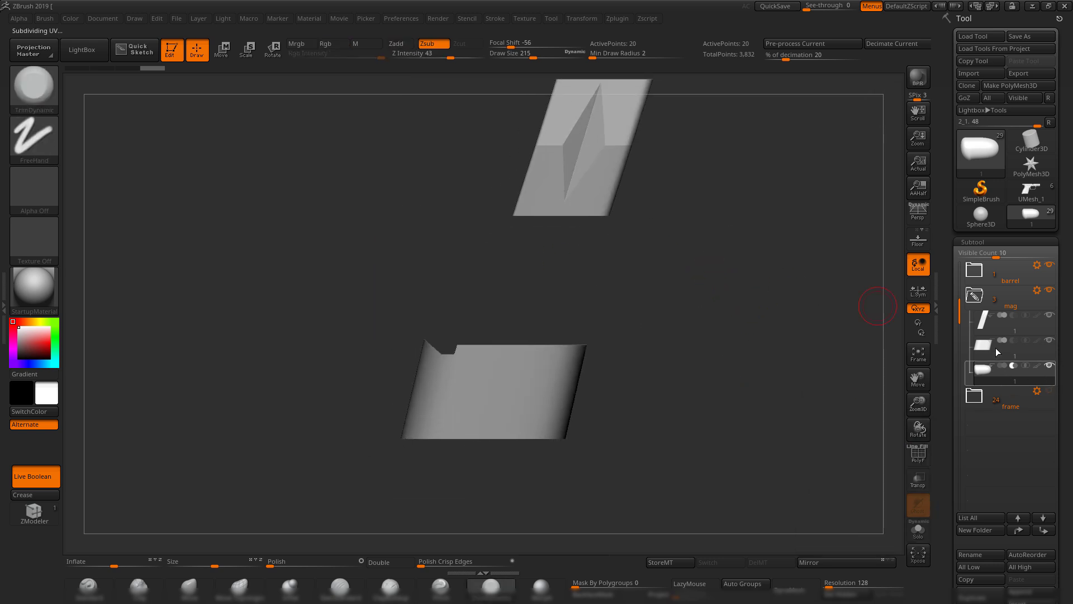
# - Move the long magazine body subtool below the subtracting box in the mag folder's order
pyautogui.moveTo(984, 330)
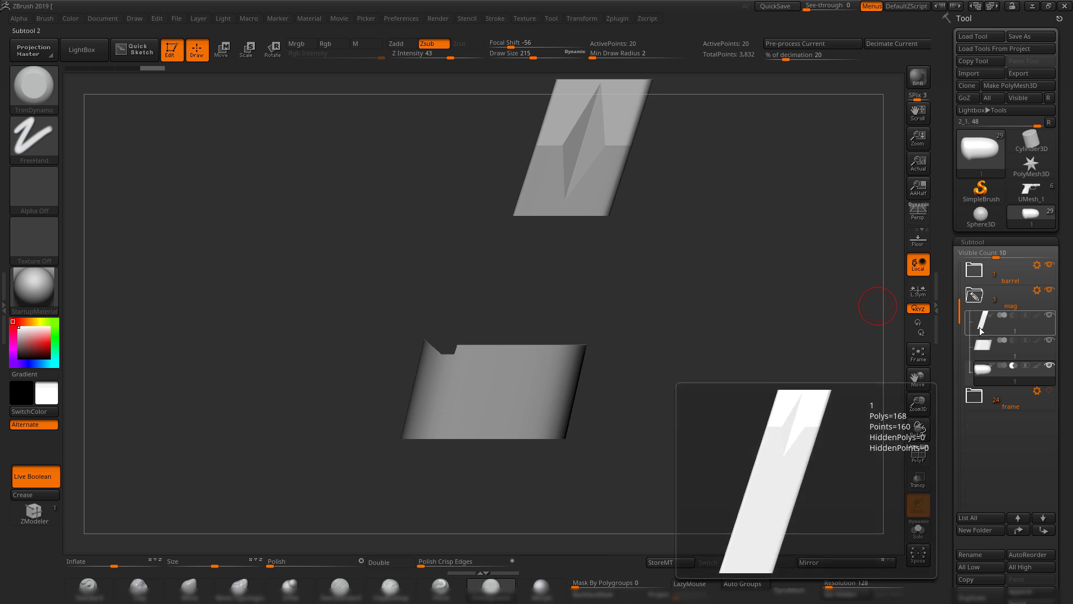
pyautogui.click(980, 330)
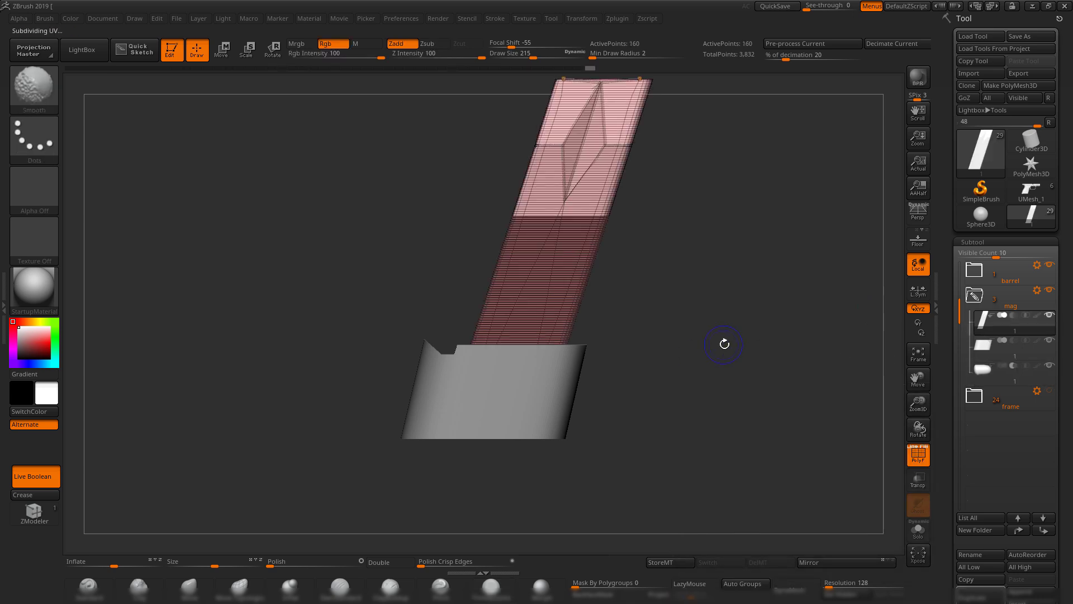
pyautogui.press('ctrl')
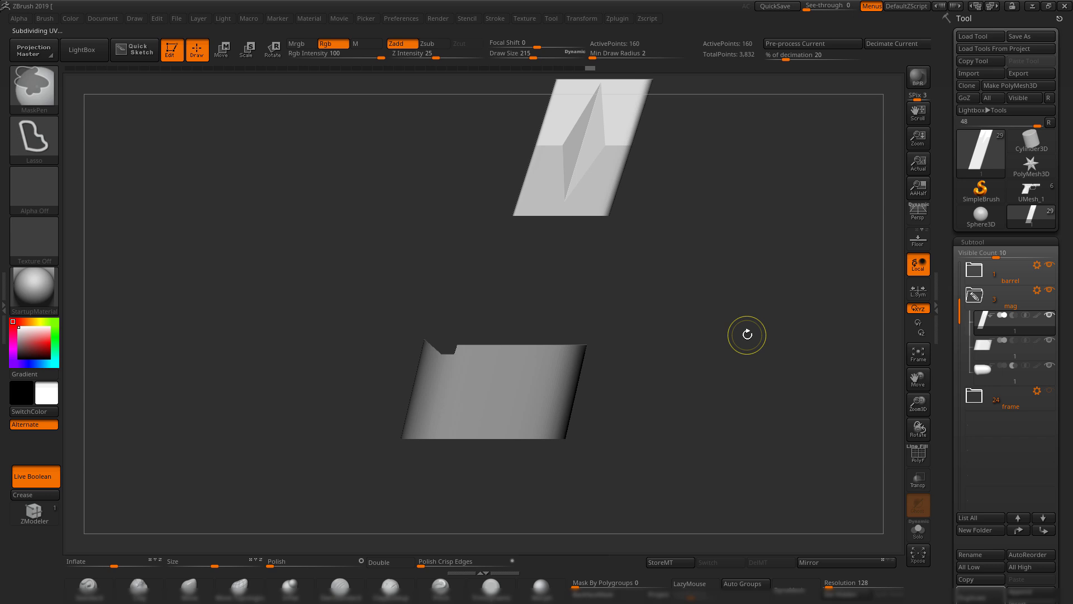
pyautogui.hotkey('ctrl', 'Down')
pyautogui.hotkey('ctrl', 'Down')
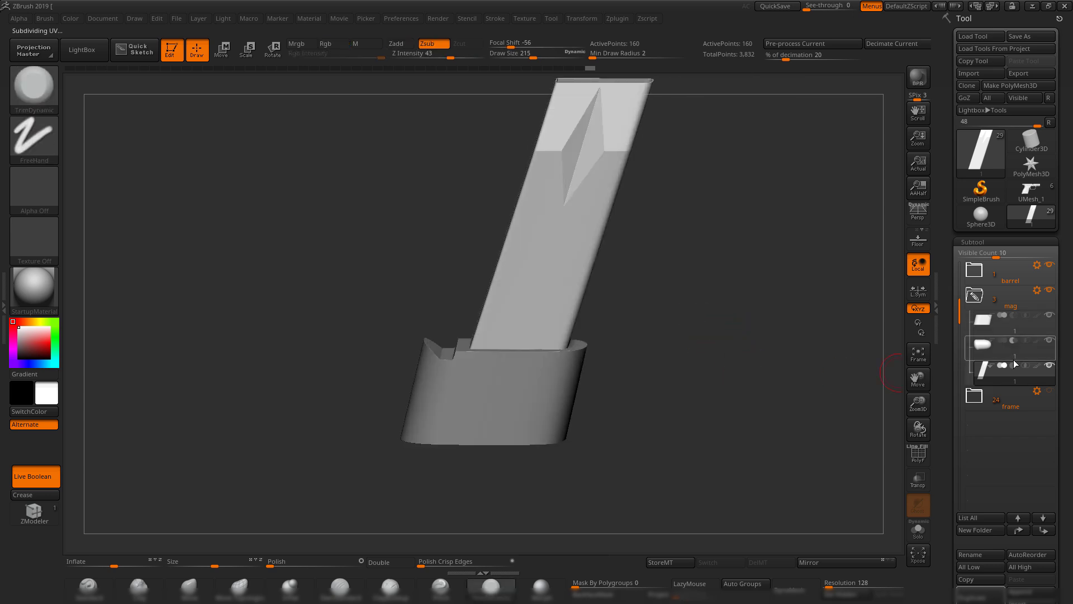
# - Inspect the cut grip extension and magazine body from several angles and show the frame folder again
pyautogui.moveTo(984, 345)
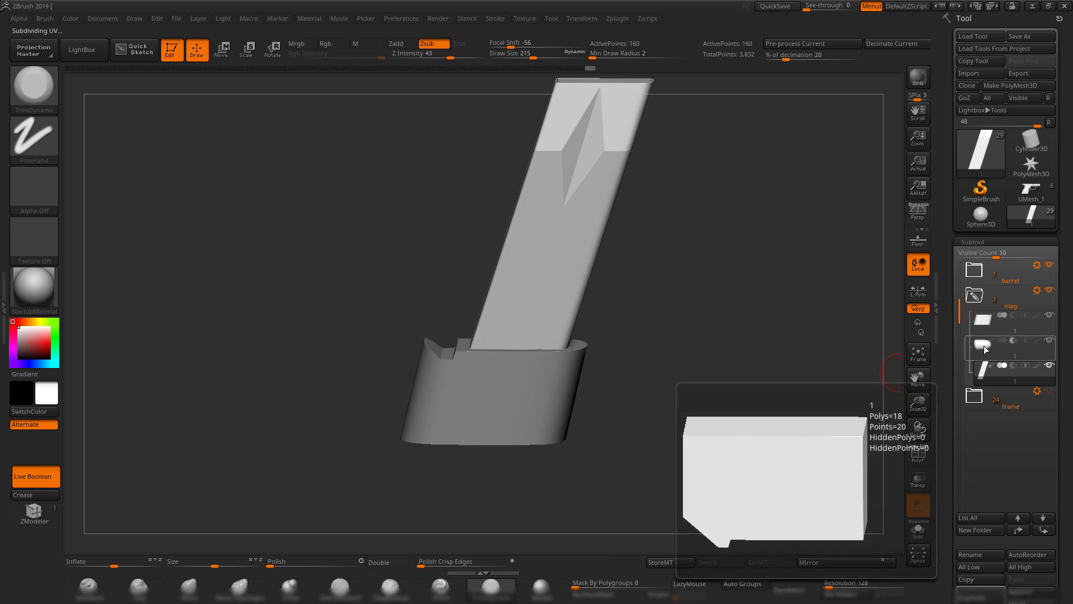
pyautogui.keyDown('shift'); pyautogui.moveTo(661, 302); pyautogui.dragTo(675, 355); pyautogui.keyUp('shift')
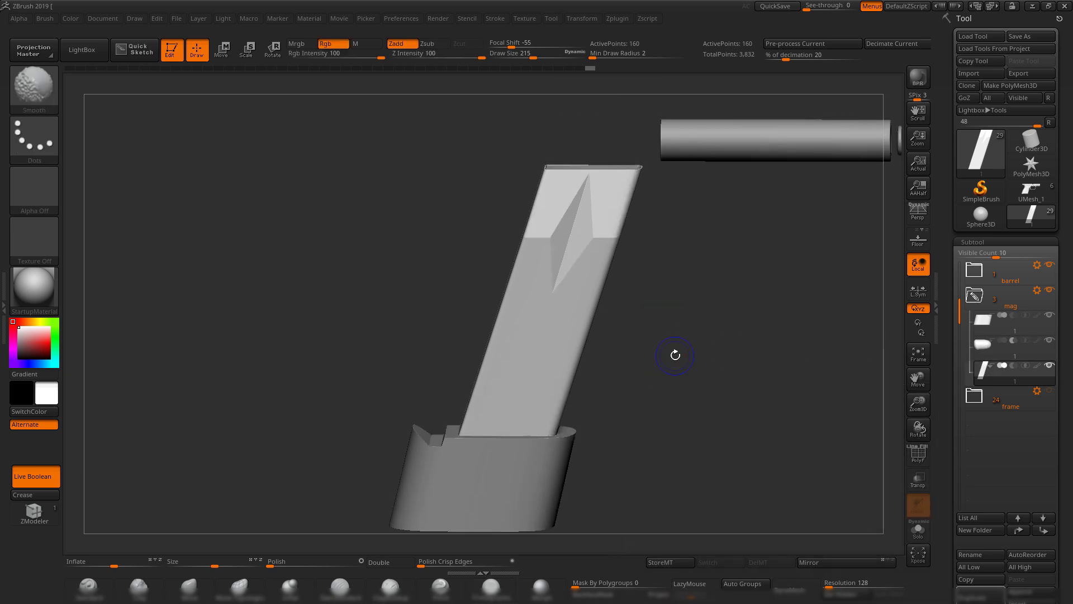
pyautogui.hotkey('shift', 'f')
pyautogui.hotkey('shift', 'f')
pyautogui.moveTo(719, 276); pyautogui.dragTo(707, 403)
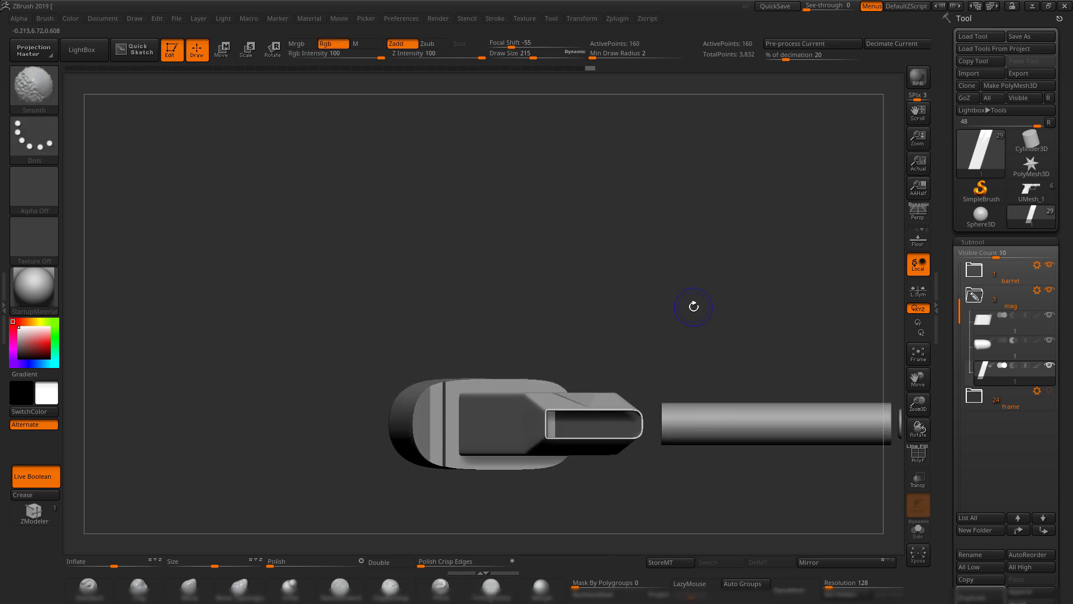
pyautogui.moveTo(694, 306)
pyautogui.mouseDown()
pyautogui.moveTo(668, 397)
pyautogui.moveTo(679, 347)
pyautogui.moveTo(850, 347)
pyautogui.mouseUp()
pyautogui.click(1048, 391)
pyautogui.keyDown('alt'); pyautogui.moveTo(646, 407); pyautogui.dragTo(727, 397); pyautogui.keyUp('alt')
pyautogui.moveTo(695, 352)
pyautogui.mouseDown()
pyautogui.moveTo(849, 370)
pyautogui.moveTo(689, 359)
pyautogui.moveTo(732, 363)
pyautogui.moveTo(712, 333)
pyautogui.moveTo(742, 323)
pyautogui.moveTo(677, 328)
pyautogui.moveTo(696, 358)
pyautogui.mouseUp()
# - Switch to the PureRef board and examine the stepped seam between grip and magazine extension in the pistol photos
pyautogui.hotkey('alt', 'Tab')
pyautogui.scroll(-7, 664, 311)
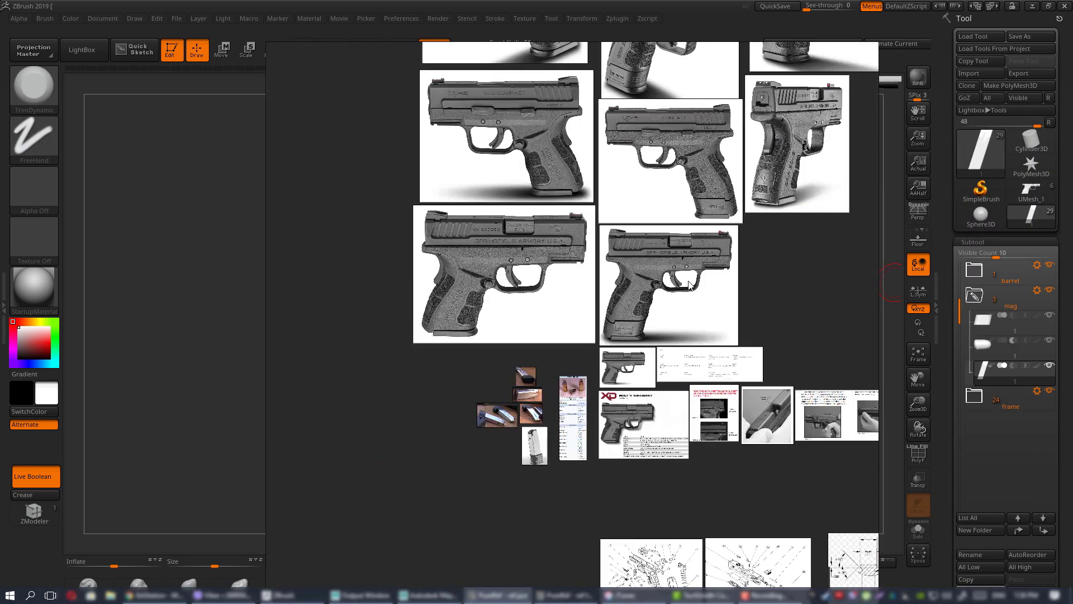
pyautogui.moveTo(736, 250); pyautogui.dragTo(689, 323, button='middle')
pyautogui.moveTo(711, 289); pyautogui.dragTo(652, 339, button='middle')
pyautogui.moveTo(361, 158); pyautogui.dragTo(477, 244, button='middle')
pyautogui.scroll(5, 477, 244)
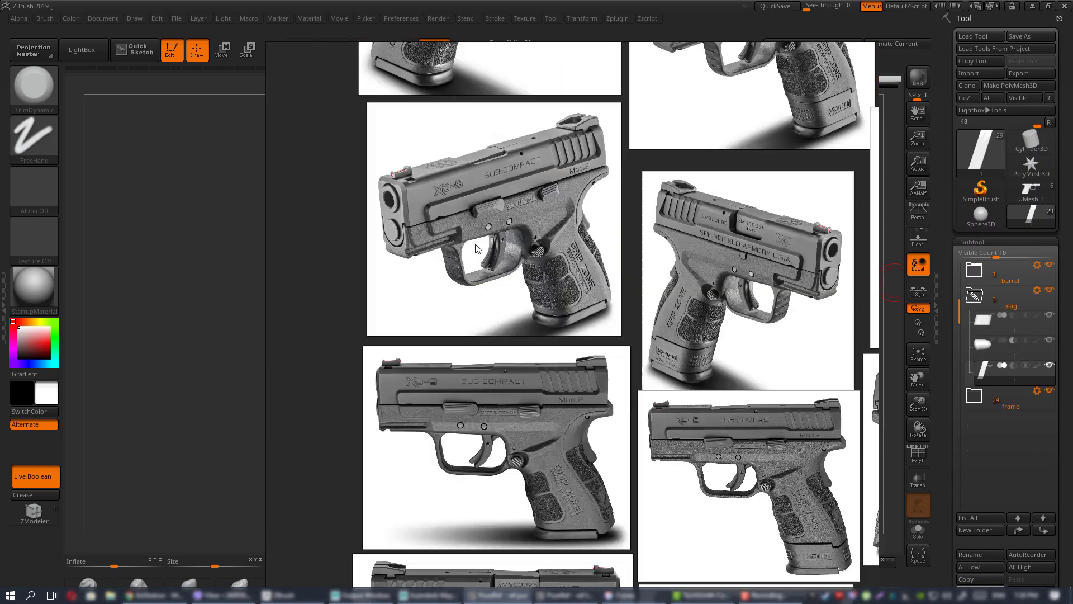
pyautogui.moveTo(513, 362); pyautogui.dragTo(448, 447, button='middle')
pyautogui.moveTo(710, 115); pyautogui.dragTo(495, 325, button='middle')
pyautogui.scroll(6, 751, 316)
pyautogui.moveTo(751, 316); pyautogui.dragTo(598, 324, button='middle')
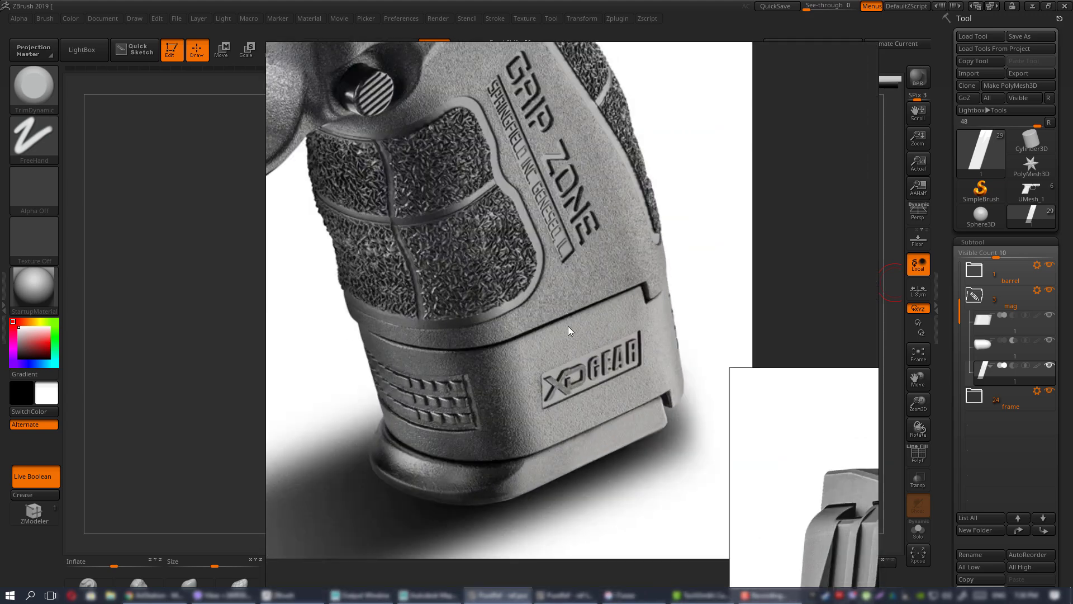
pyautogui.scroll(3, 665, 296)
pyautogui.scroll(-6, 664, 300)
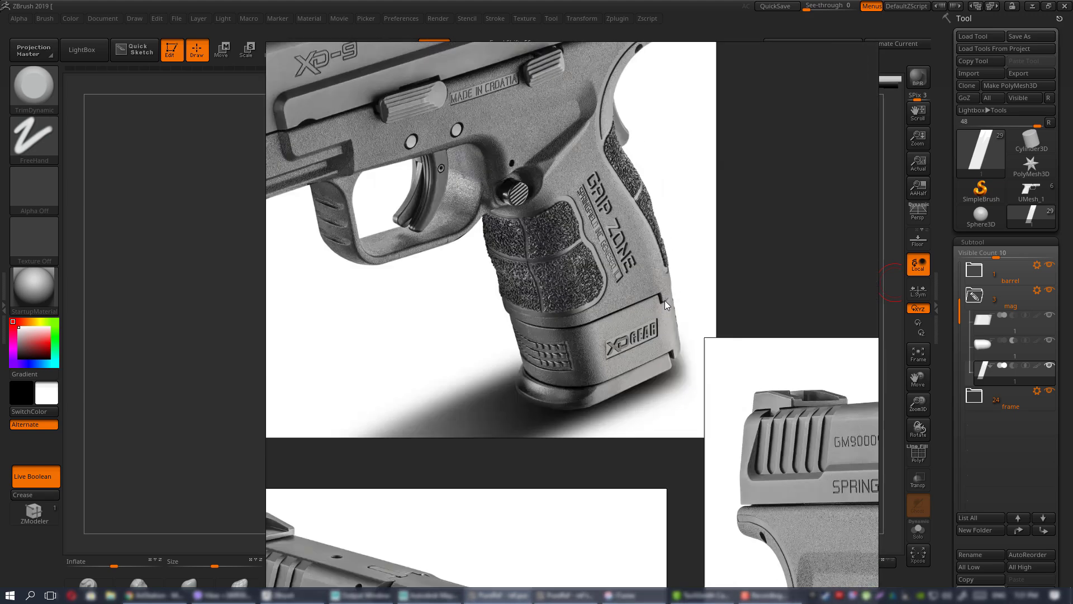
pyautogui.scroll(6, 663, 302)
pyautogui.moveTo(632, 308); pyautogui.dragTo(703, 283, button='middle')
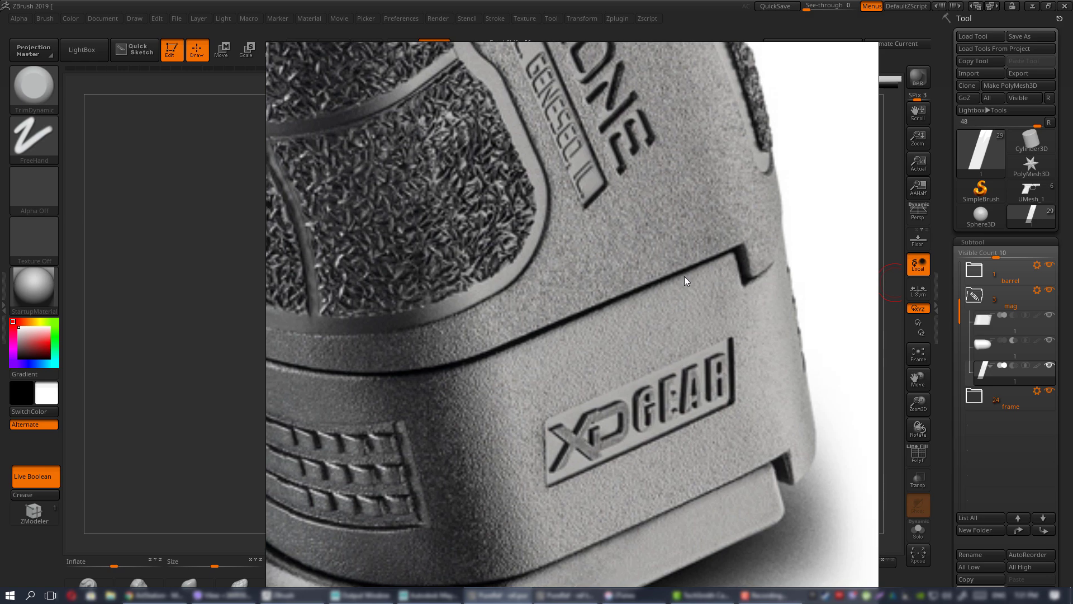
pyautogui.moveTo(539, 380); pyautogui.dragTo(707, 322, button='middle')
pyautogui.moveTo(548, 350); pyautogui.dragTo(366, 381, button='middle')
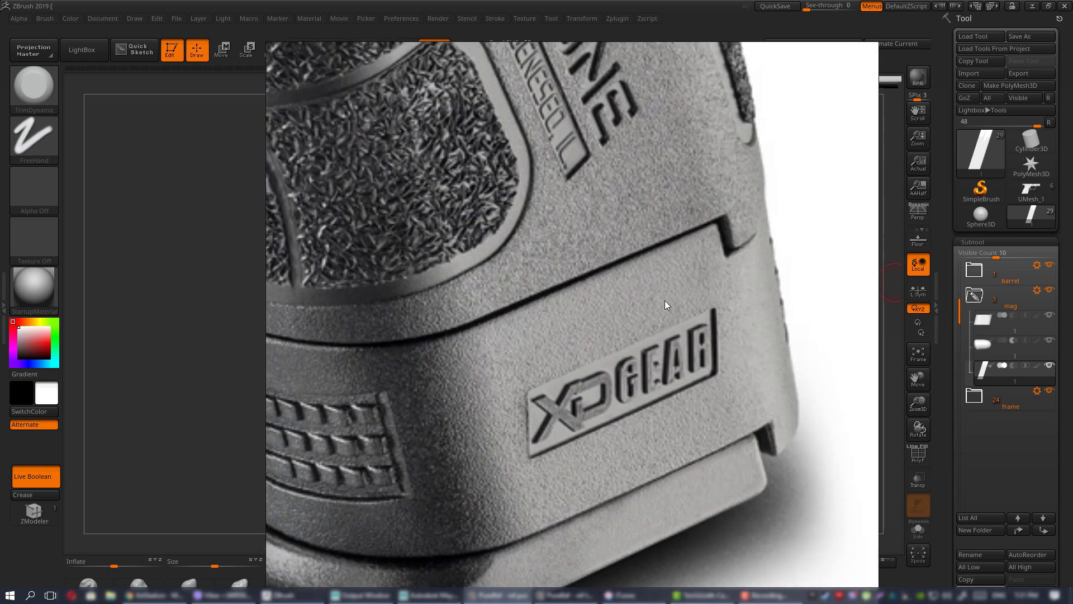
# - Examine the stepped seam around the XD GEAR magazine extension in the three-quarter pistol photos and look across the reference board
pyautogui.scroll(-3, 665, 300)
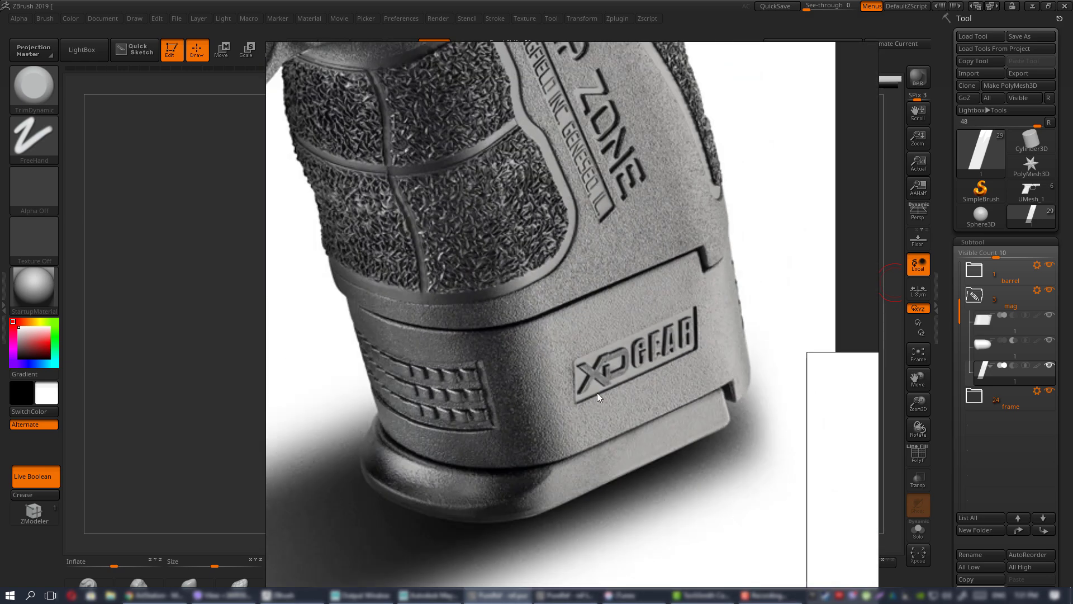
pyautogui.scroll(2, 676, 308)
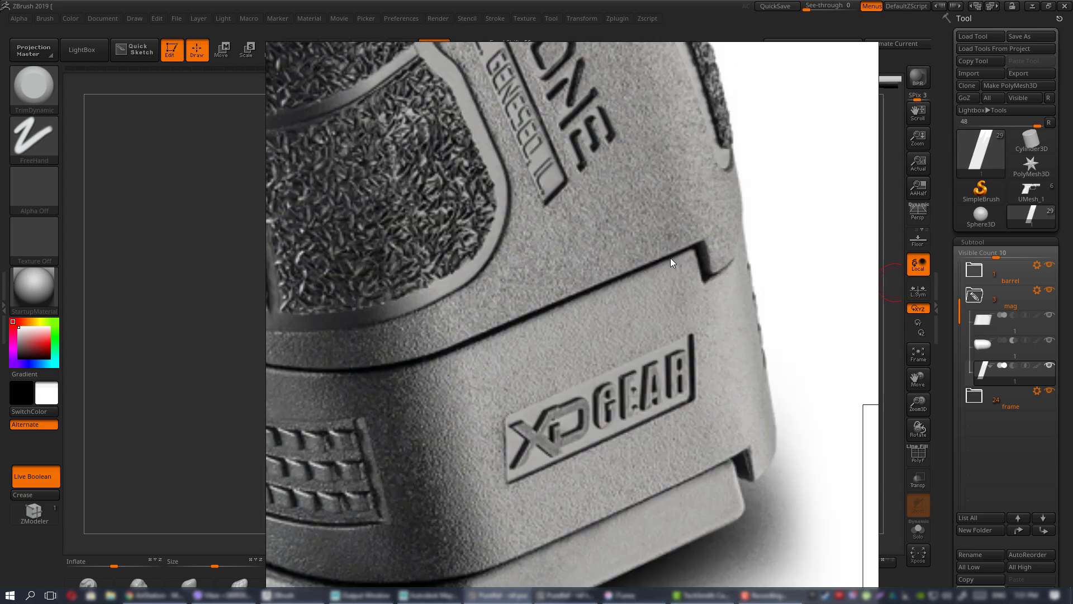
pyautogui.scroll(-8, 563, 277)
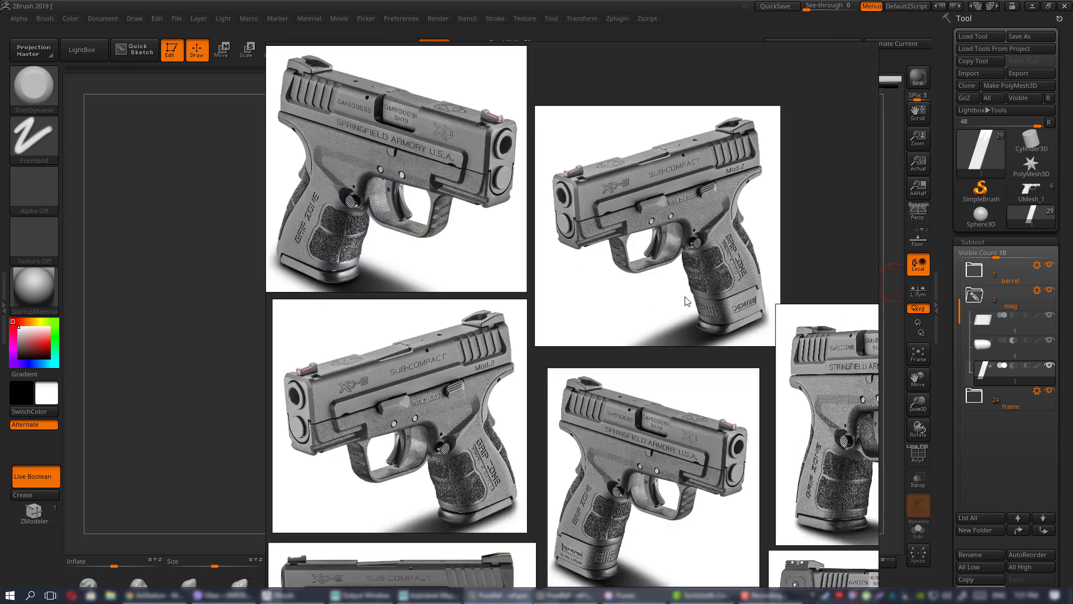
pyautogui.moveTo(458, 274); pyautogui.dragTo(370, 222, button='middle')
pyautogui.scroll(5, 642, 306)
pyautogui.scroll(-6, 641, 306)
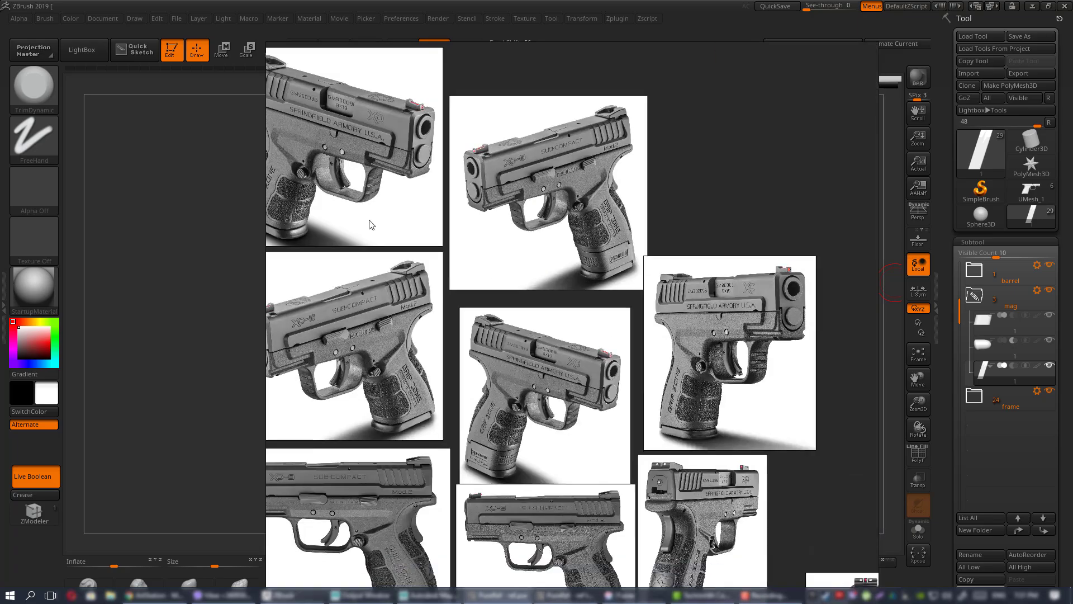
pyautogui.moveTo(611, 343); pyautogui.dragTo(539, 93, button='middle')
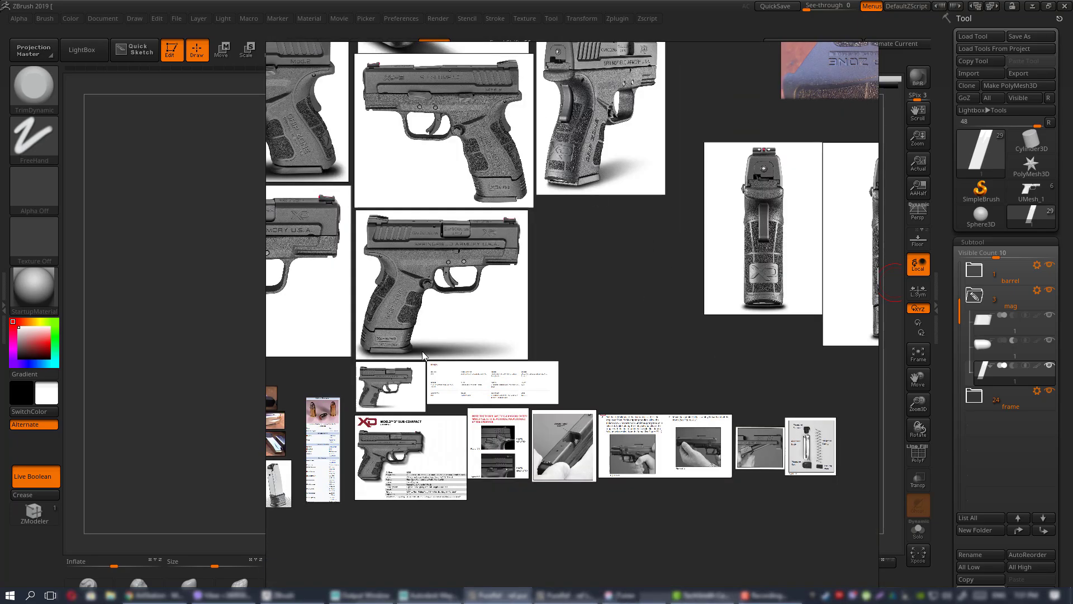
# - Examine the curved seam and ribbed extension in the rear-view grip photo, and return to the three-quarter pistol photos
pyautogui.moveTo(801, 305); pyautogui.dragTo(399, 325, button='middle')
pyautogui.scroll(9, 525, 316)
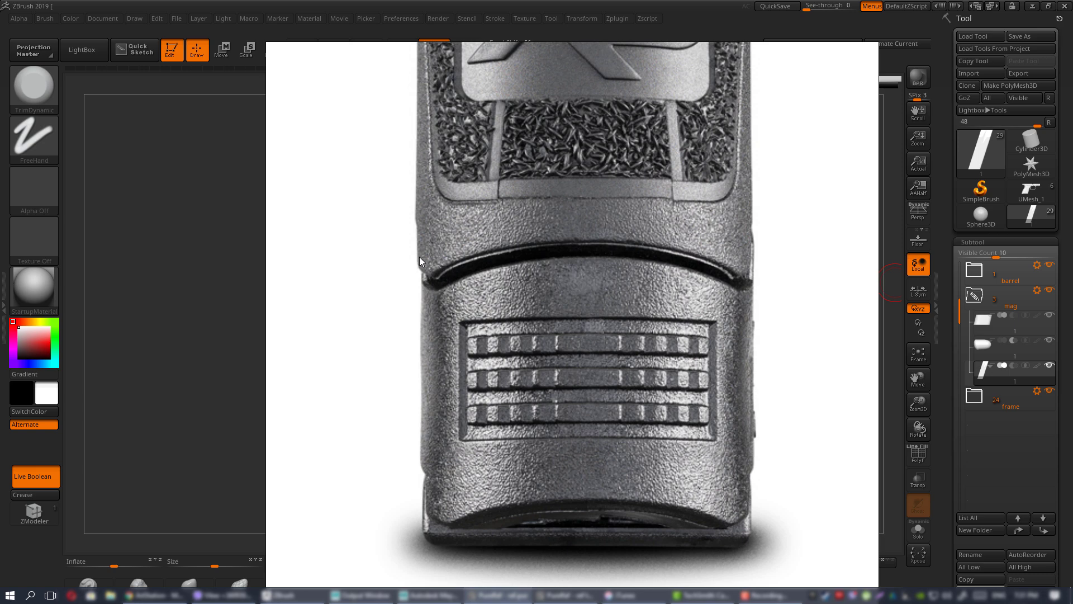
pyautogui.moveTo(504, 295); pyautogui.dragTo(618, 277, button='middle')
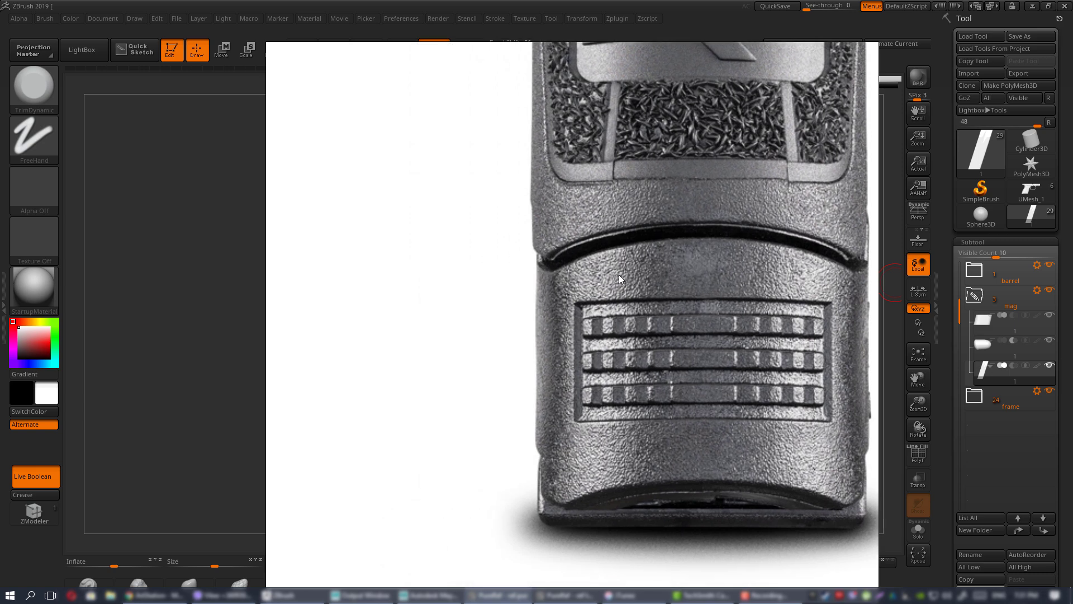
pyautogui.scroll(-3, 623, 270)
pyautogui.scroll(3, 629, 260)
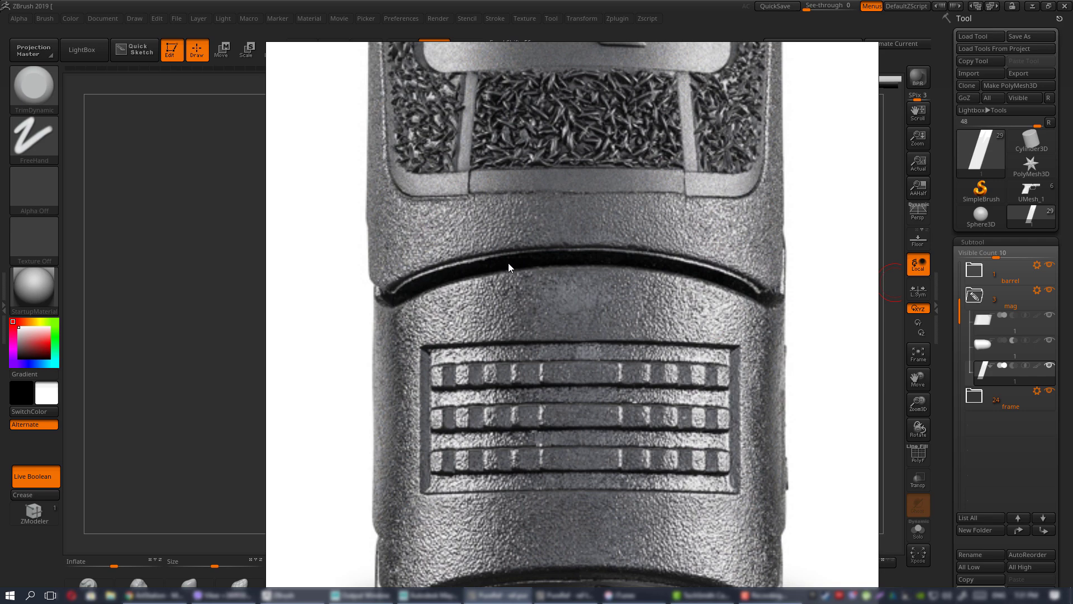
pyautogui.scroll(-8, 742, 283)
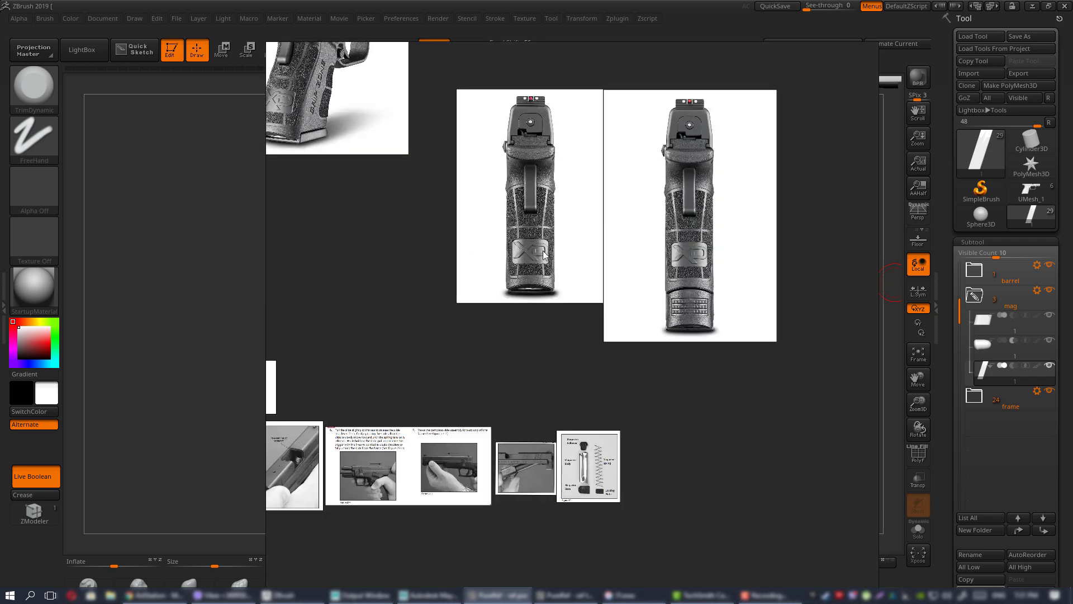
pyautogui.moveTo(543, 250); pyautogui.dragTo(712, 422, button='middle')
pyautogui.moveTo(489, 302); pyautogui.dragTo(643, 556, button='middle')
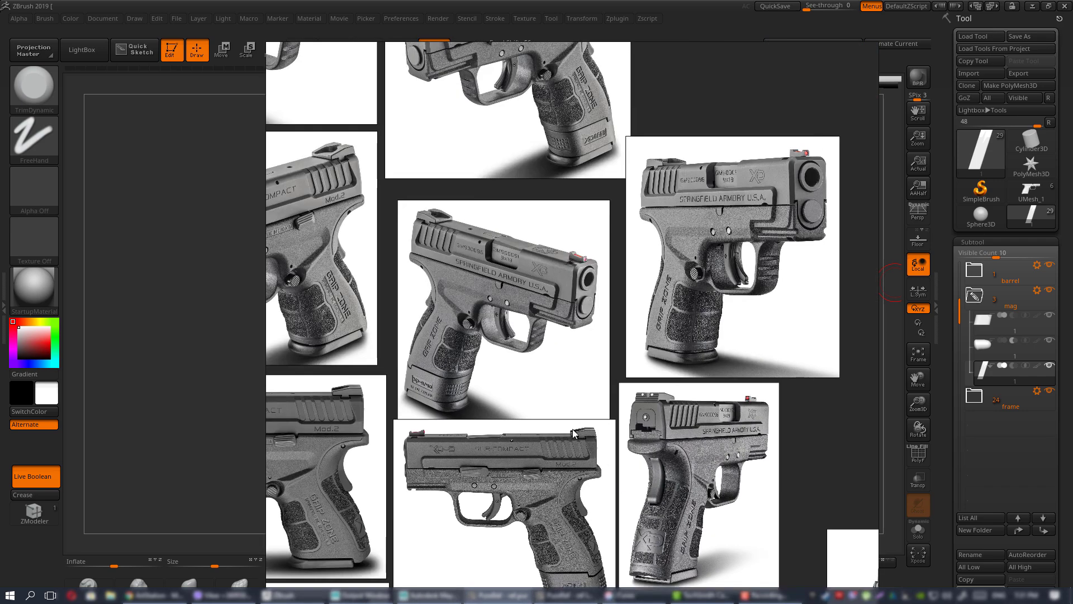
# - Switch to ZBrush, select the subtracting box with polyframe shown, and rectangle-mask everything except its stepped rear end
pyautogui.hotkey('alt', 'Tab')
pyautogui.moveTo(703, 357)
pyautogui.keyDown('shift'); pyautogui.mouseDown()
pyautogui.moveTo(710, 344)
pyautogui.moveTo(625, 336)
pyautogui.moveTo(673, 335)
pyautogui.moveTo(693, 353)
pyautogui.mouseUp(); pyautogui.keyUp('shift')
pyautogui.hotkey('shift', 'f')
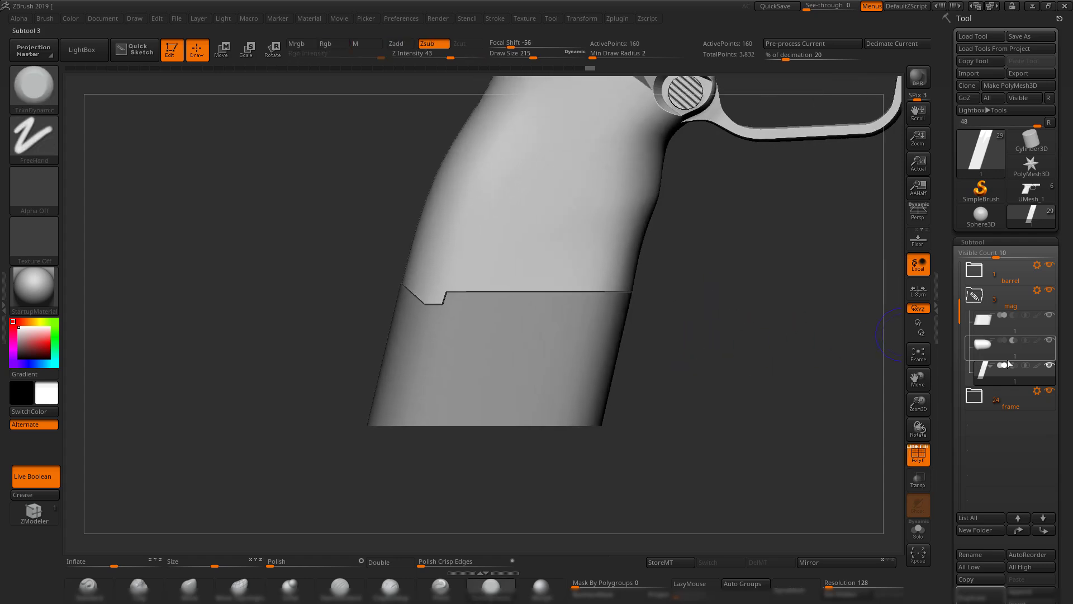
pyautogui.click(979, 352)
pyautogui.keyDown('alt'); pyautogui.moveTo(742, 308); pyautogui.dragTo(744, 334); pyautogui.keyUp('alt')
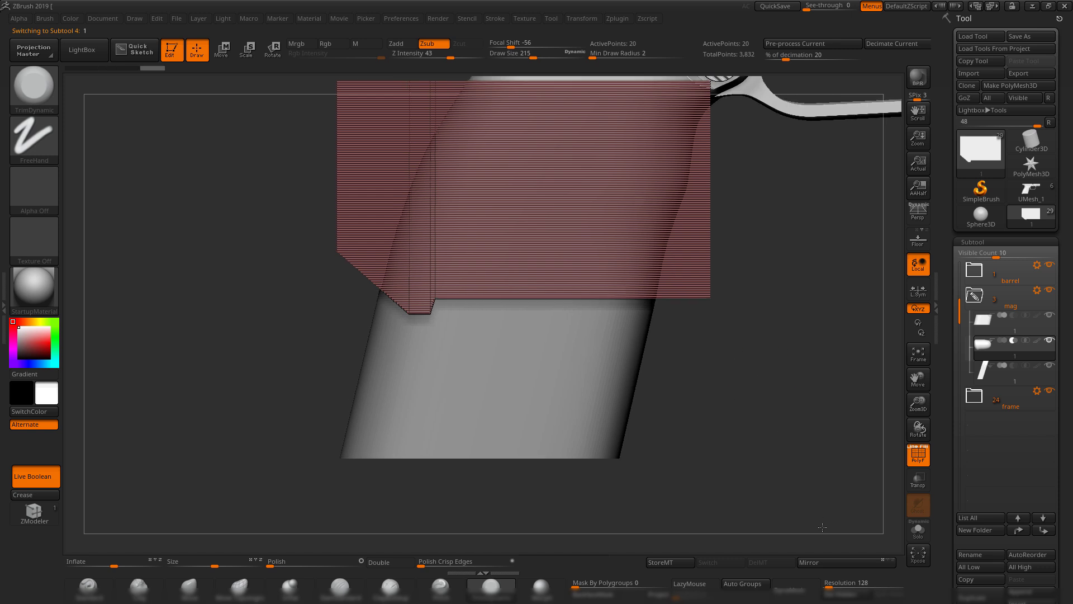
pyautogui.keyDown('alt'); pyautogui.moveTo(226, 146); pyautogui.dragTo(284, 288); pyautogui.keyUp('alt')
pyautogui.keyDown('alt'); pyautogui.moveTo(304, 246); pyautogui.dragTo(285, 186); pyautogui.keyUp('alt')
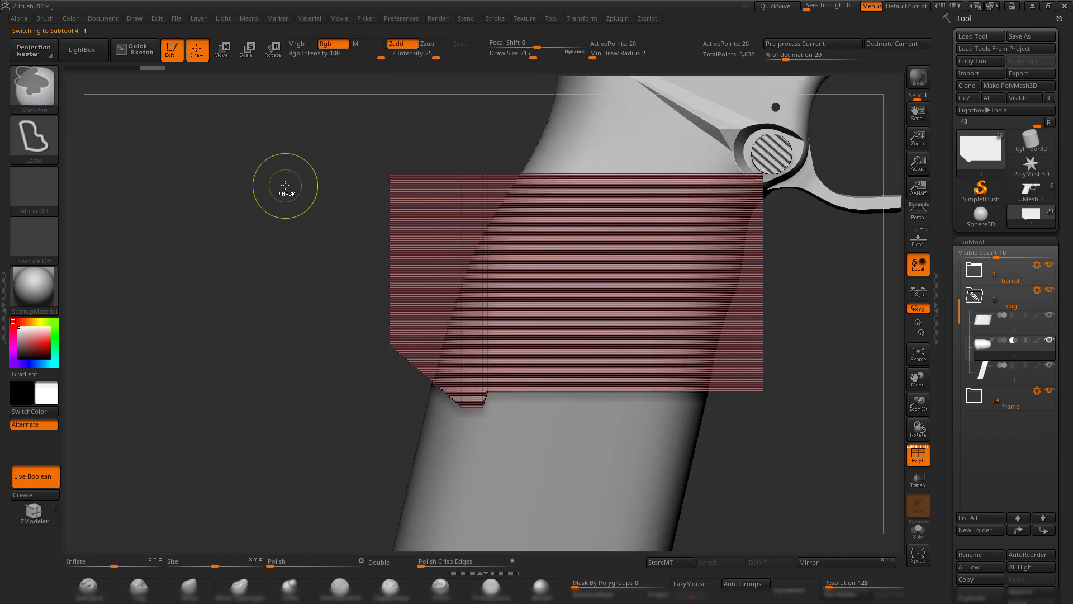
pyautogui.click(56, 146)
pyautogui.click(401, 147)
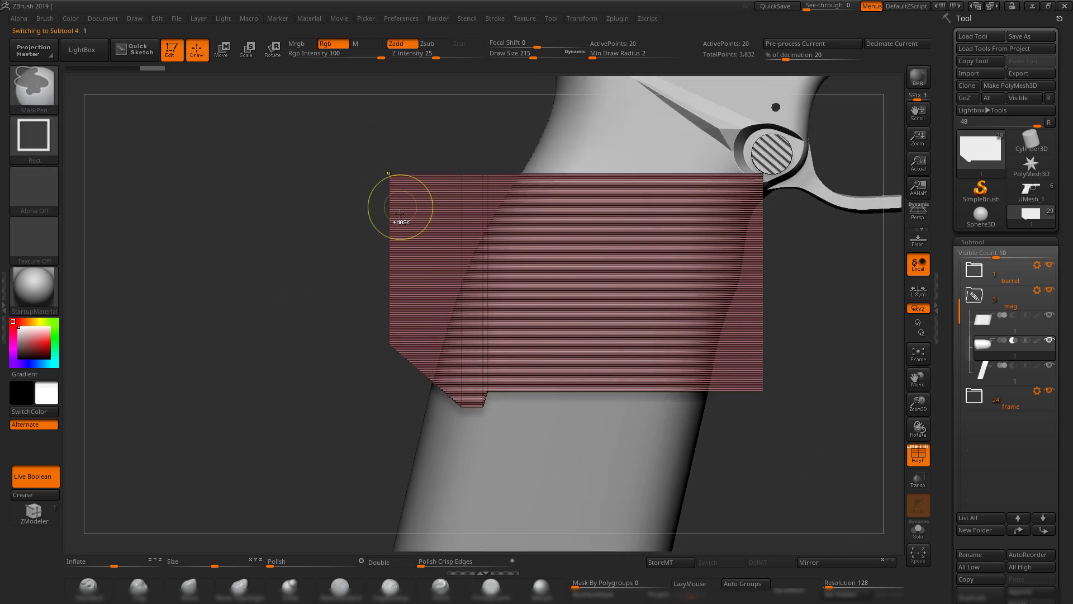
pyautogui.moveTo(292, 132)
pyautogui.keyDown('ctrl'); pyautogui.mouseDown()
pyautogui.moveTo(450, 450)
pyautogui.moveTo(485, 469)
pyautogui.mouseUp(); pyautogui.keyUp('ctrl')
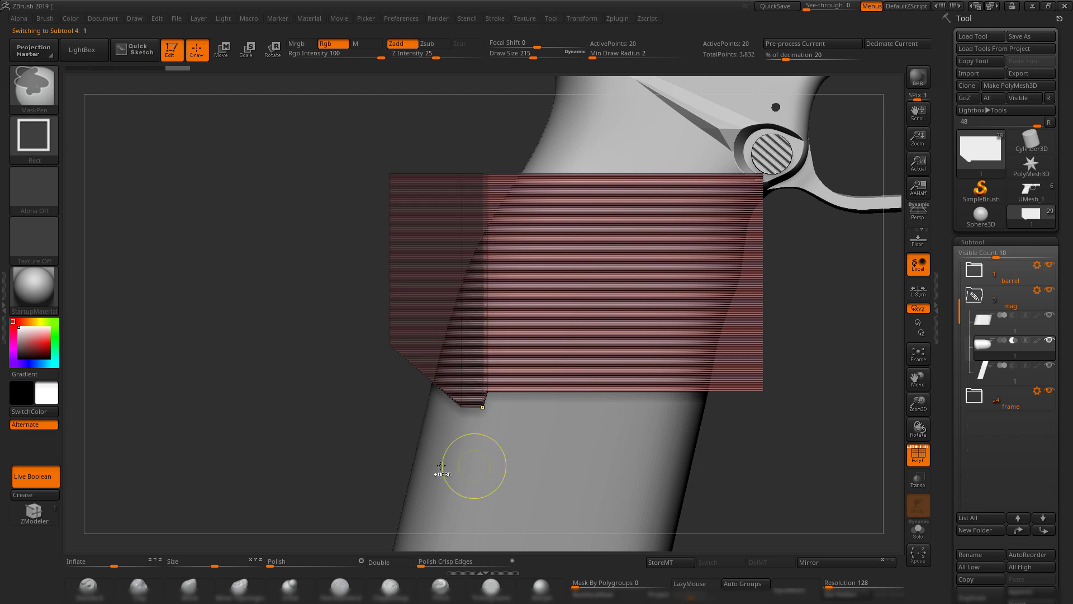
pyautogui.keyDown('ctrl'); pyautogui.click(267, 423); pyautogui.keyUp('ctrl')
# - Move the unmasked stepped end of the subtracting box down about 0.035 to open a thin gap along the curved seam
pyautogui.press('w')
pyautogui.hotkey('shift', 'f')
pyautogui.keyDown('alt'); pyautogui.moveTo(263, 421); pyautogui.dragTo(246, 328); pyautogui.keyUp('alt')
pyautogui.moveTo(743, 376); pyautogui.dragTo(832, 412)
pyautogui.moveTo(766, 329); pyautogui.dragTo(776, 342)
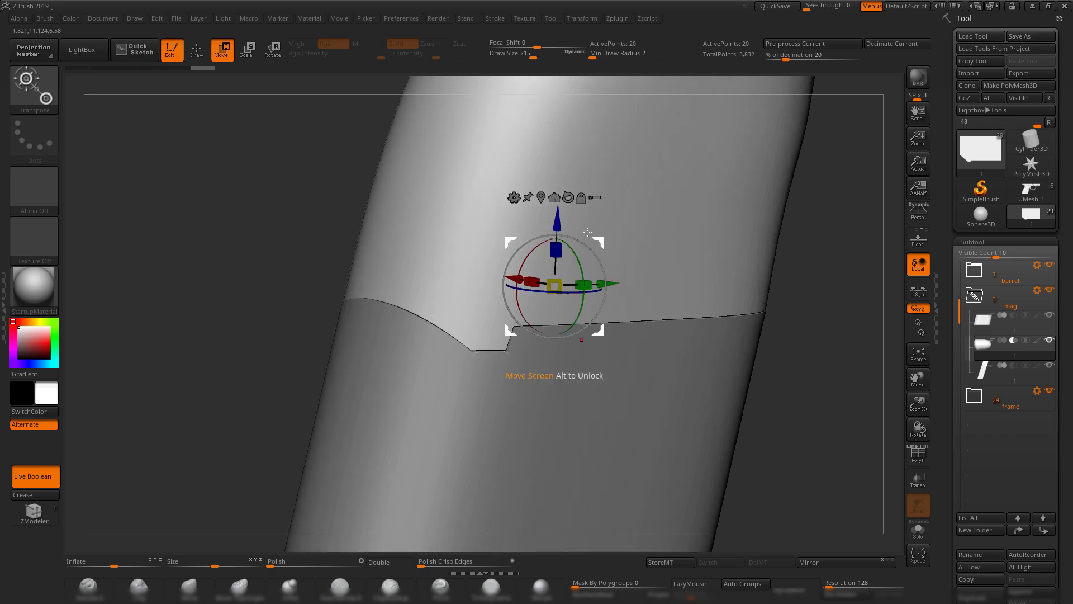
pyautogui.moveTo(557, 215); pyautogui.dragTo(561, 220)
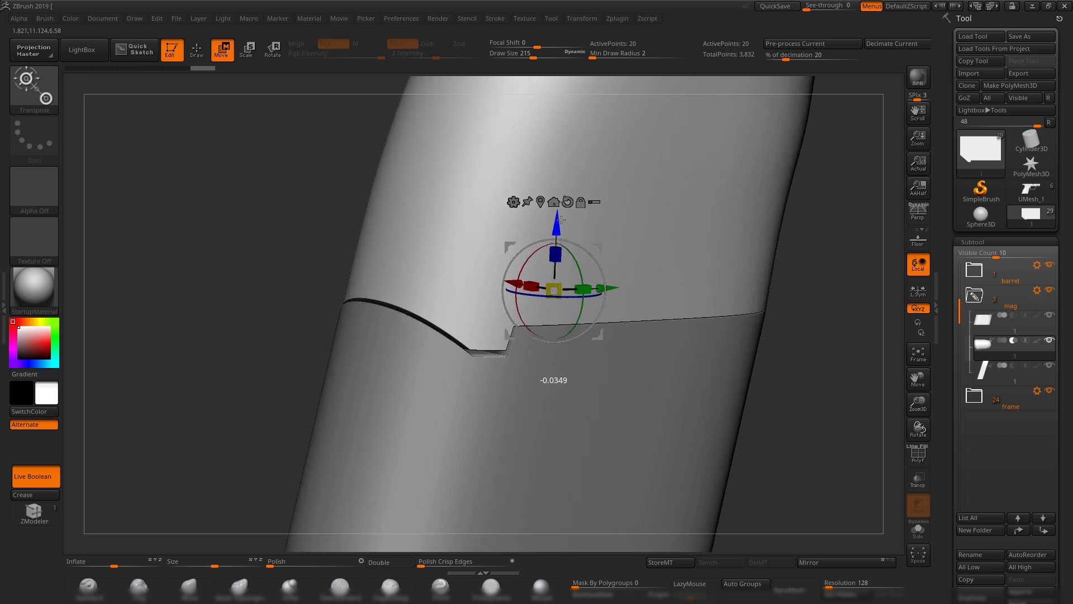
# - Clear the mask and lower the whole subtracting box slightly along Z to open a gap along the straight seam
pyautogui.keyDown('alt'); pyautogui.moveTo(816, 407); pyautogui.dragTo(817, 393); pyautogui.keyUp('alt')
pyautogui.moveTo(817, 394); pyautogui.dragTo(790, 372)
pyautogui.moveTo(791, 372)
pyautogui.mouseDown()
pyautogui.moveTo(804, 373)
pyautogui.moveTo(731, 319)
pyautogui.moveTo(762, 328)
pyautogui.moveTo(787, 364)
pyautogui.mouseUp()
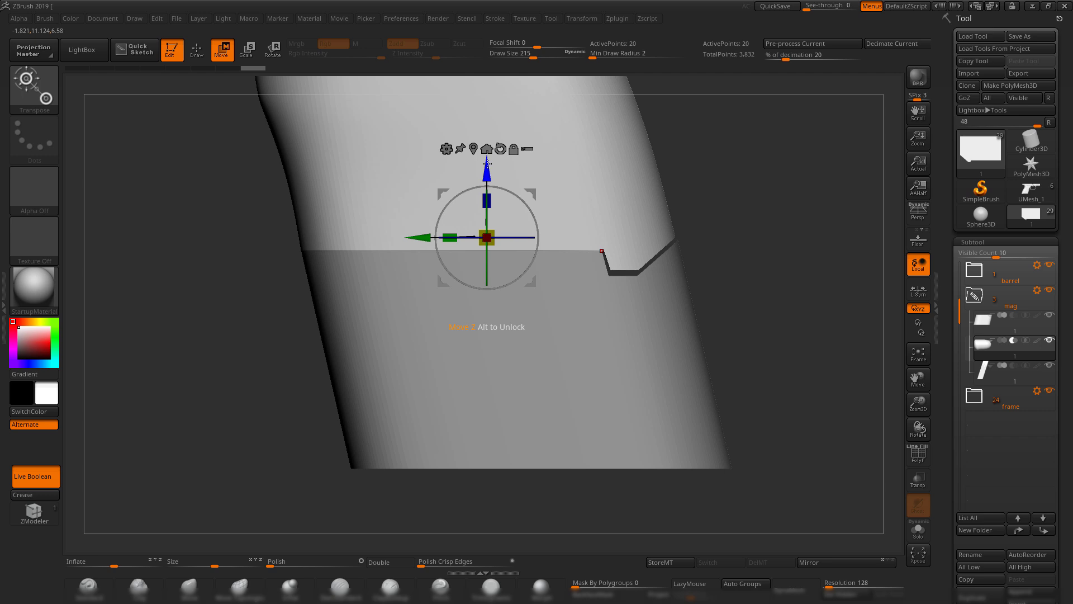
pyautogui.keyDown('ctrl'); pyautogui.moveTo(746, 203); pyautogui.dragTo(814, 296); pyautogui.keyUp('ctrl')
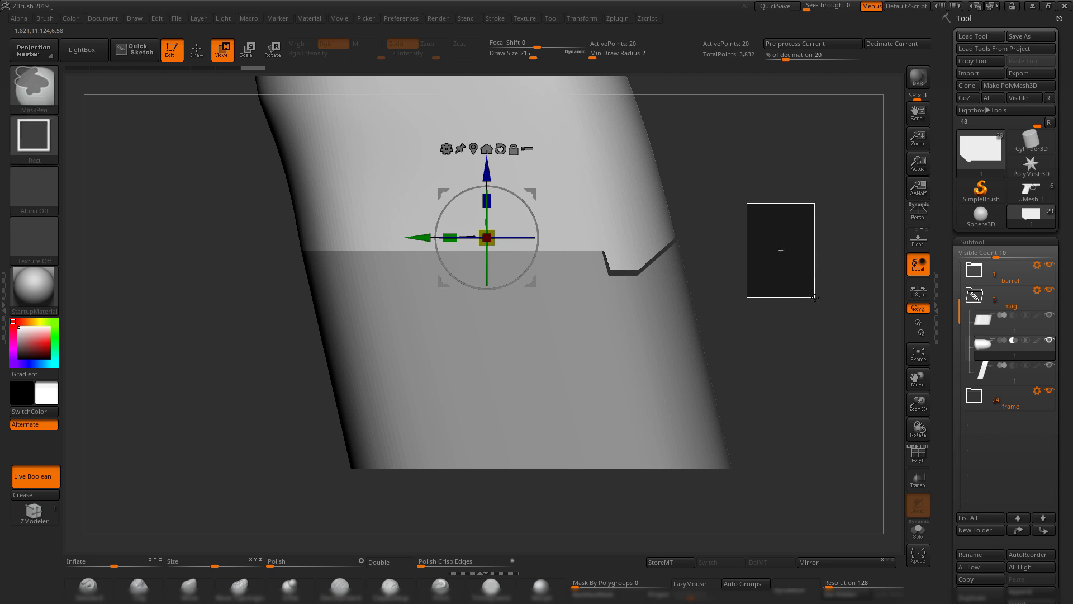
pyautogui.keyDown('ctrl'); pyautogui.moveTo(815, 298); pyautogui.dragTo(814, 297); pyautogui.keyUp('ctrl')
pyautogui.keyDown('alt'); pyautogui.moveTo(756, 212); pyautogui.dragTo(767, 271); pyautogui.keyUp('alt')
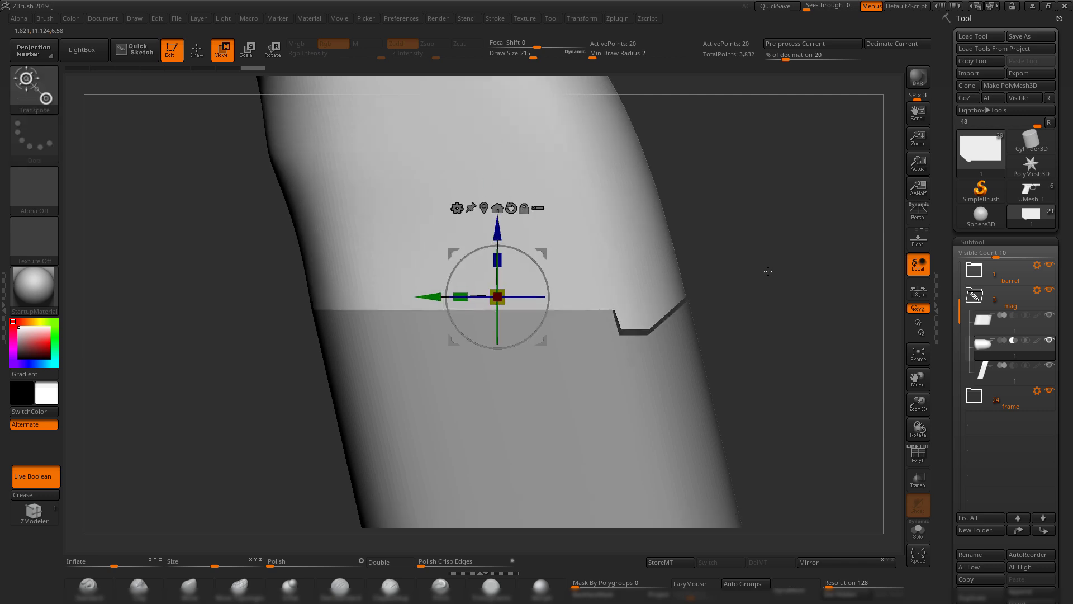
pyautogui.keyDown('alt'); pyautogui.moveTo(747, 220); pyautogui.dragTo(748, 225); pyautogui.keyUp('alt')
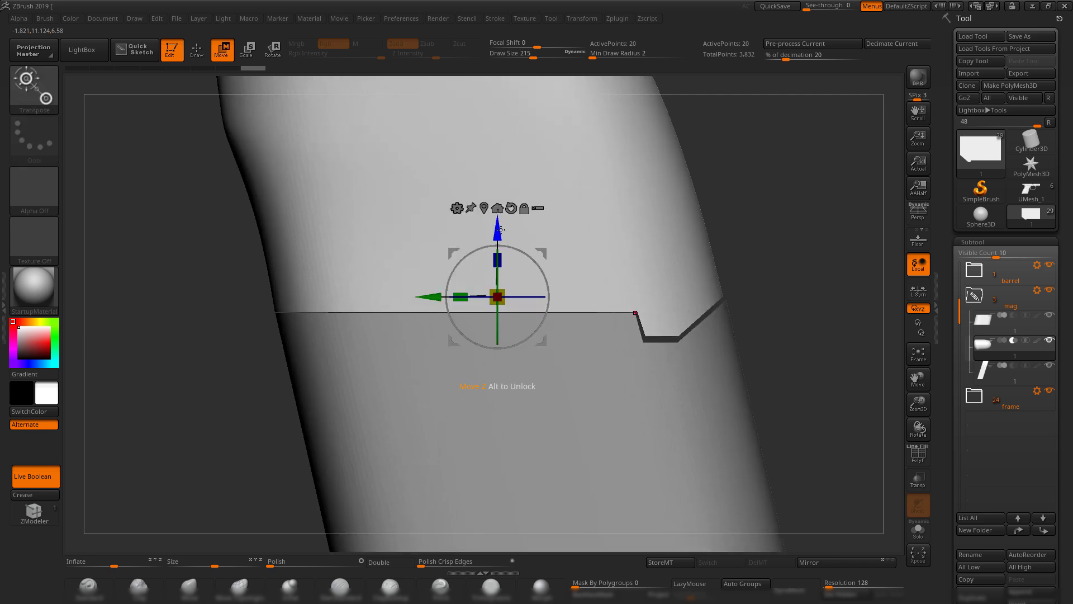
pyautogui.moveTo(502, 230); pyautogui.dragTo(504, 233)
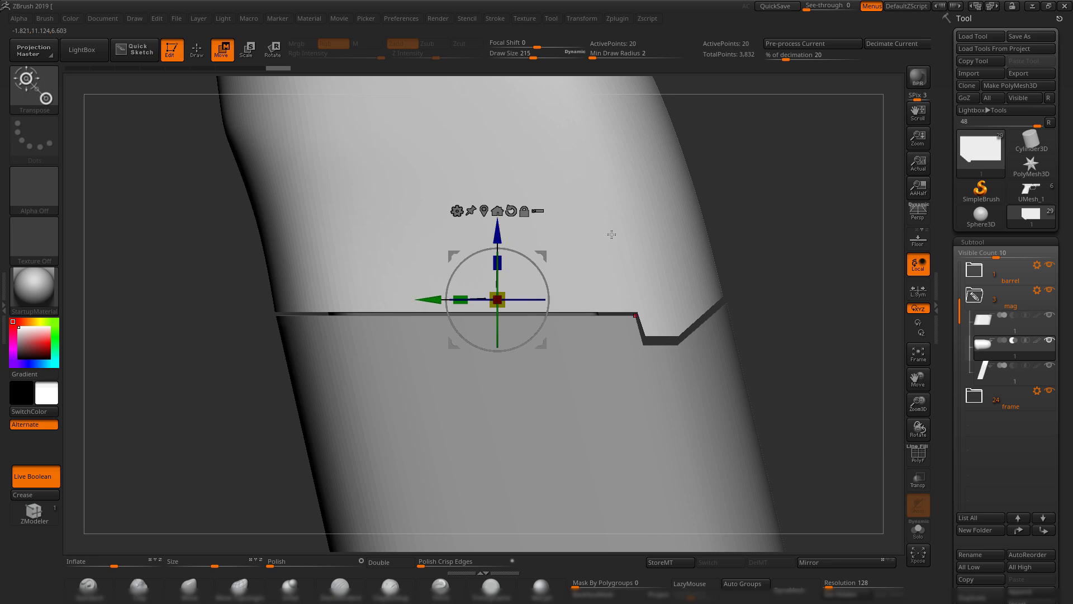
# - Isolate the subtracting box, mask all of it except the inner lower corner of the step, and bring back the other subtools
pyautogui.keyDown('alt'); pyautogui.moveTo(785, 268); pyautogui.dragTo(808, 319); pyautogui.keyUp('alt')
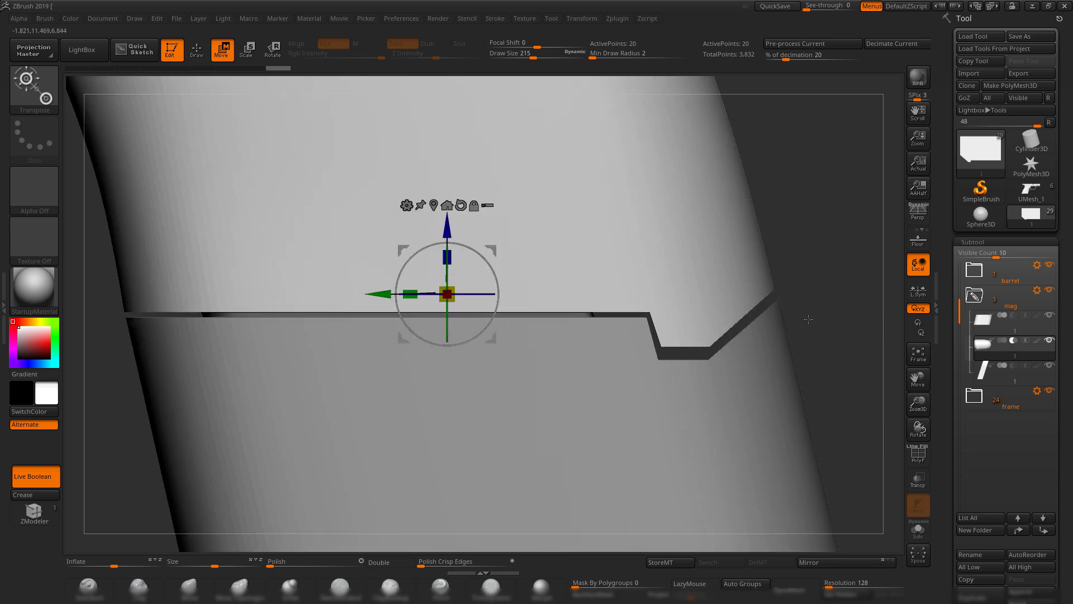
pyautogui.hotkey('shift', 'f')
pyautogui.click(921, 530)
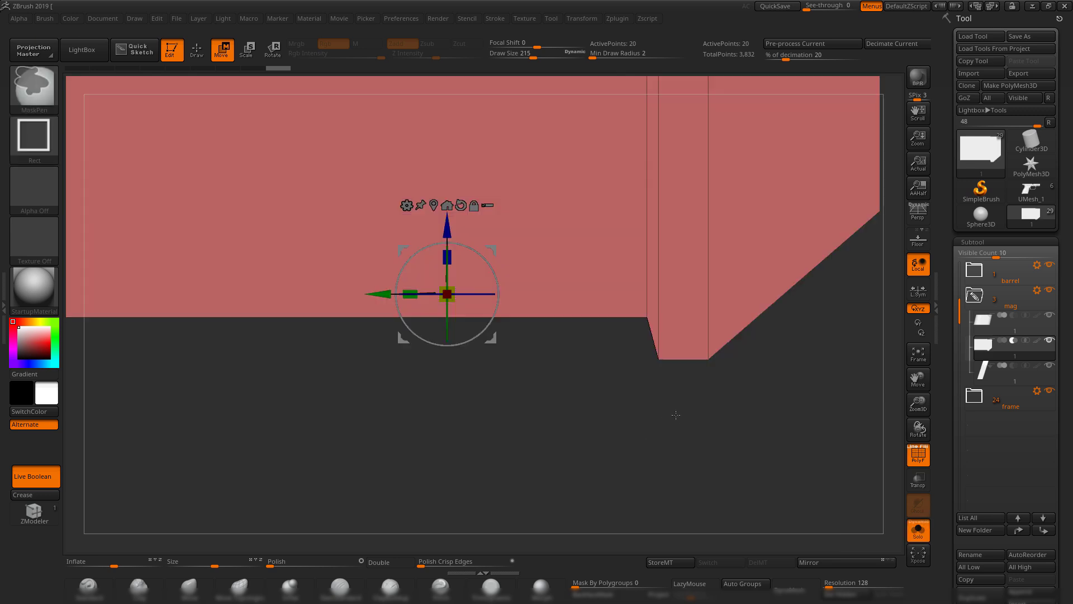
pyautogui.keyDown('ctrl'); pyautogui.moveTo(676, 414); pyautogui.dragTo(640, 353); pyautogui.keyUp('ctrl')
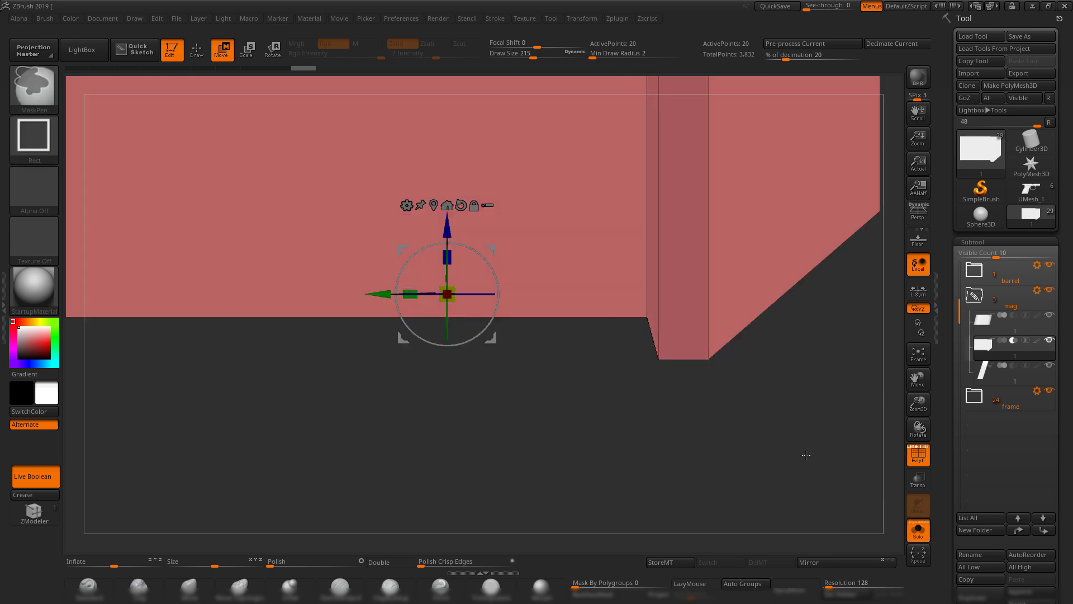
pyautogui.keyDown('ctrl'); pyautogui.click(795, 420); pyautogui.keyUp('ctrl')
pyautogui.click(920, 538)
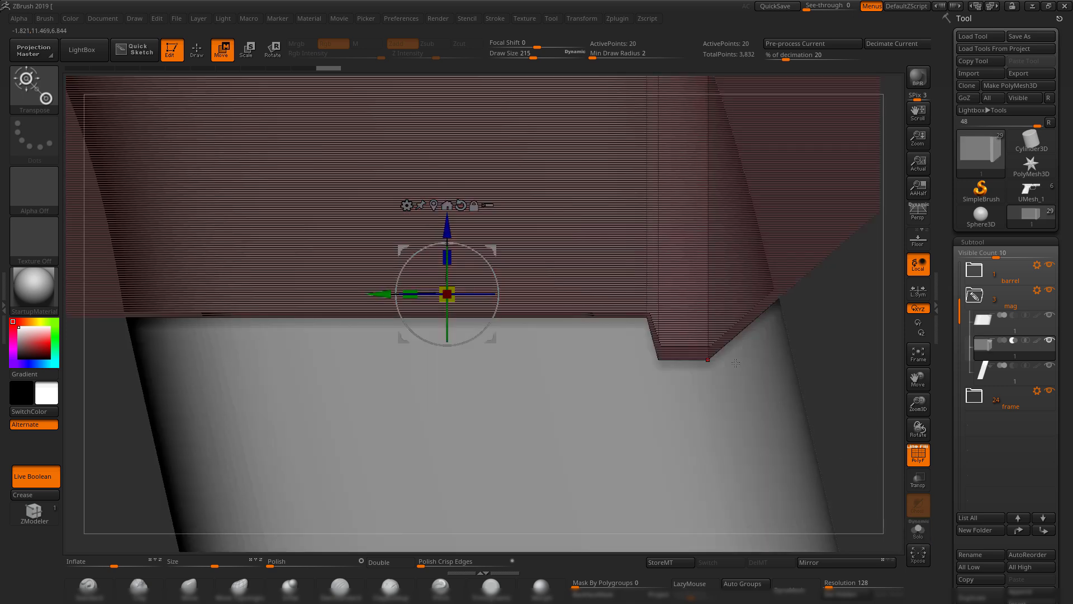
# - Shift the unmasked step corner slightly along Y, return to the TrimDynamic brush and check the seam on the whole grip
pyautogui.hotkey('shift', 'f')
pyautogui.moveTo(381, 294); pyautogui.dragTo(384, 294)
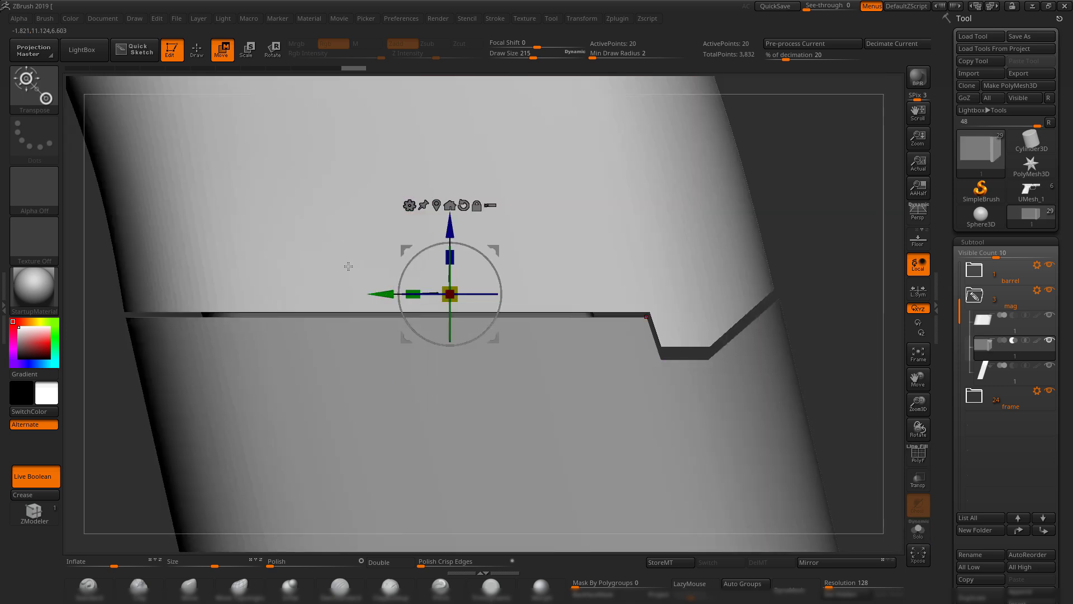
pyautogui.moveTo(386, 295); pyautogui.dragTo(386, 295)
pyautogui.moveTo(857, 341)
pyautogui.keyDown('ctrl'); pyautogui.mouseDown(button='right')
pyautogui.moveTo(646, 329)
pyautogui.moveTo(687, 313)
pyautogui.moveTo(732, 396)
pyautogui.moveTo(679, 354)
pyautogui.mouseUp(button='right'); pyautogui.keyUp('ctrl')
pyautogui.click(490, 586)
pyautogui.moveTo(679, 355)
pyautogui.mouseDown(button='right')
pyautogui.moveTo(647, 350)
pyautogui.moveTo(652, 372)
pyautogui.moveTo(703, 301)
pyautogui.moveTo(704, 334)
pyautogui.moveTo(726, 324)
pyautogui.moveTo(707, 319)
pyautogui.moveTo(659, 218)
pyautogui.moveTo(694, 310)
pyautogui.moveTo(699, 362)
pyautogui.moveTo(685, 352)
pyautogui.moveTo(706, 367)
pyautogui.moveTo(667, 288)
pyautogui.mouseUp(button='right')
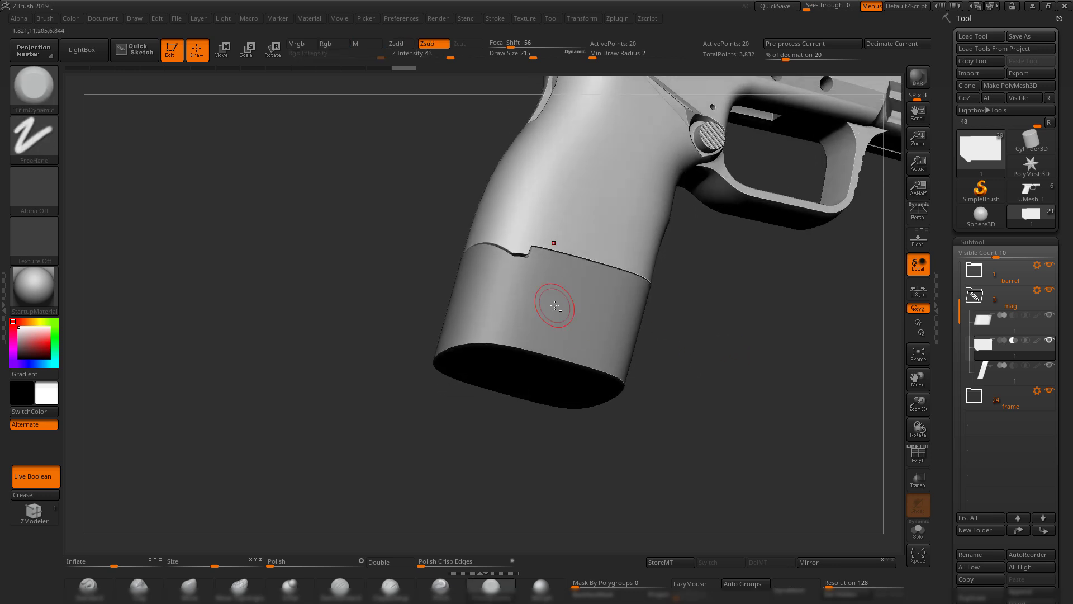
# - Select the magazine grip extension subtool and scale it slightly narrower along X from the rear view
pyautogui.keyDown('alt'); pyautogui.click(553, 303); pyautogui.keyUp('alt')
pyautogui.keyDown('shift'); pyautogui.moveTo(756, 352); pyautogui.dragTo(778, 373, button='right'); pyautogui.keyUp('shift')
pyautogui.hotkey('shift', 'f')
pyautogui.hotkey('shift', 'f')
pyautogui.keyDown('shift'); pyautogui.moveTo(673, 330); pyautogui.dragTo(671, 268, button='right'); pyautogui.keyUp('shift')
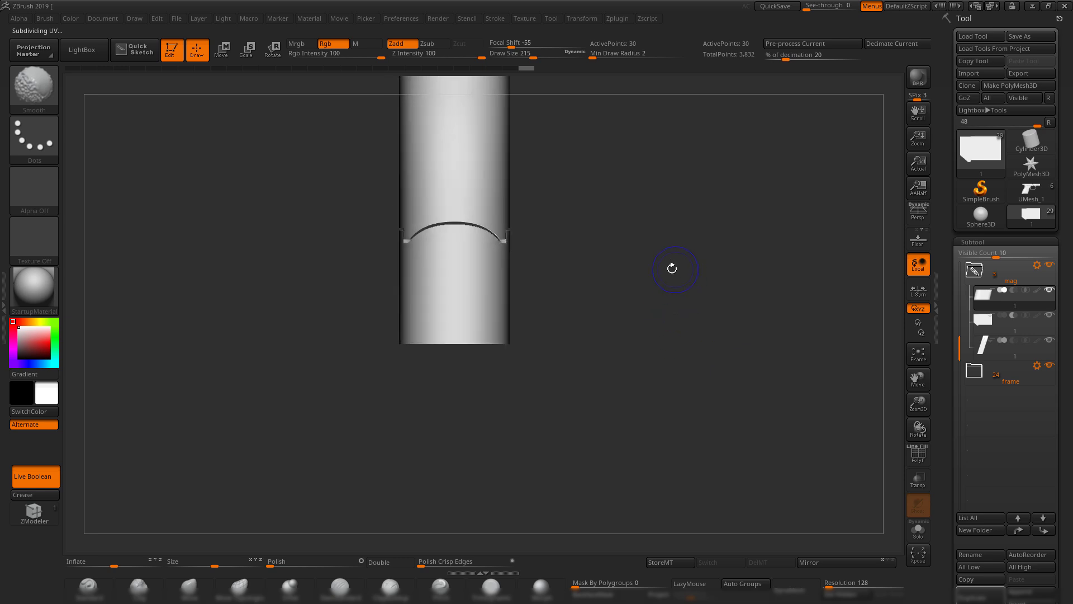
pyautogui.press('w')
pyautogui.keyDown('ctrl'); pyautogui.moveTo(633, 238); pyautogui.dragTo(709, 359, button='right'); pyautogui.keyUp('ctrl')
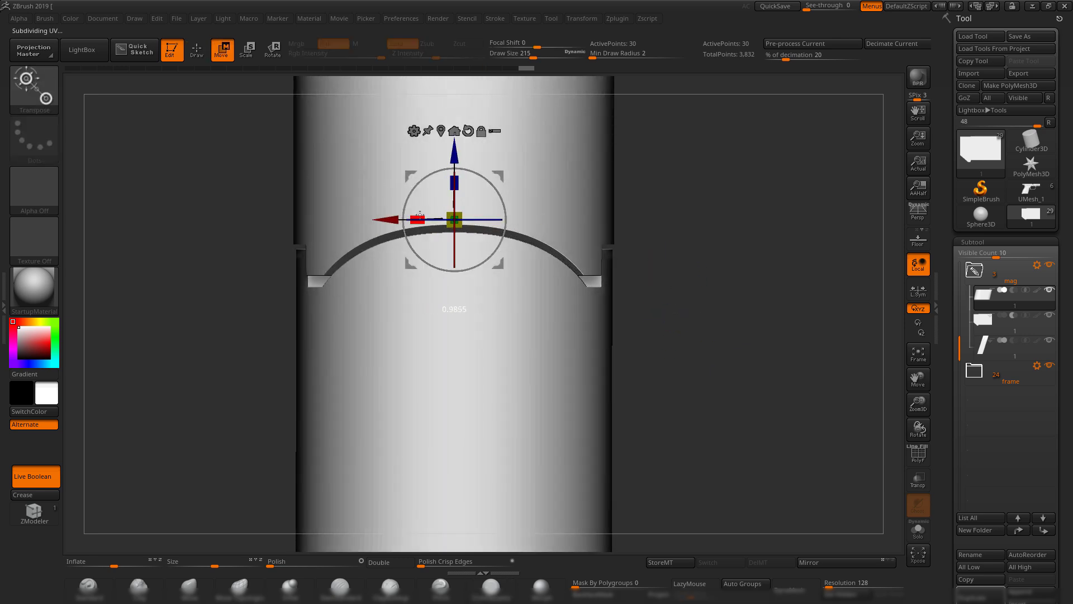
pyautogui.moveTo(790, 383); pyautogui.dragTo(764, 382, button='right')
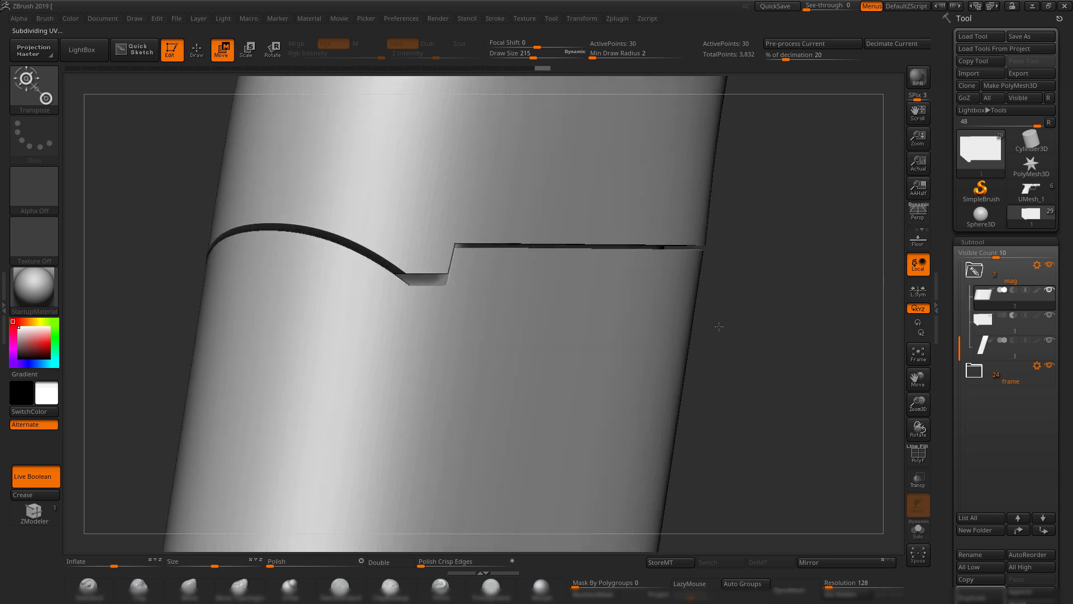
# - Inspect the narrowed extension and its seam from both sides with polyframe shown, and select the subtracting box subtool
pyautogui.keyDown('ctrl'); pyautogui.moveTo(717, 328); pyautogui.dragTo(711, 367, button='right'); pyautogui.keyUp('ctrl')
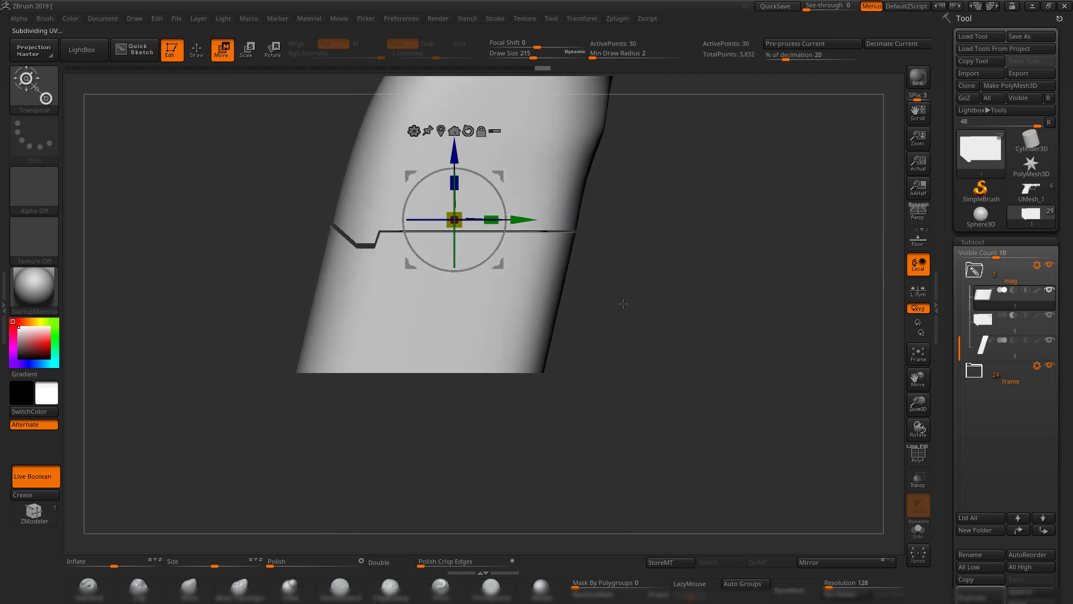
pyautogui.moveTo(625, 301); pyautogui.dragTo(675, 274, button='right')
pyautogui.keyDown('ctrl'); pyautogui.moveTo(675, 274); pyautogui.dragTo(650, 313, button='right'); pyautogui.keyUp('ctrl')
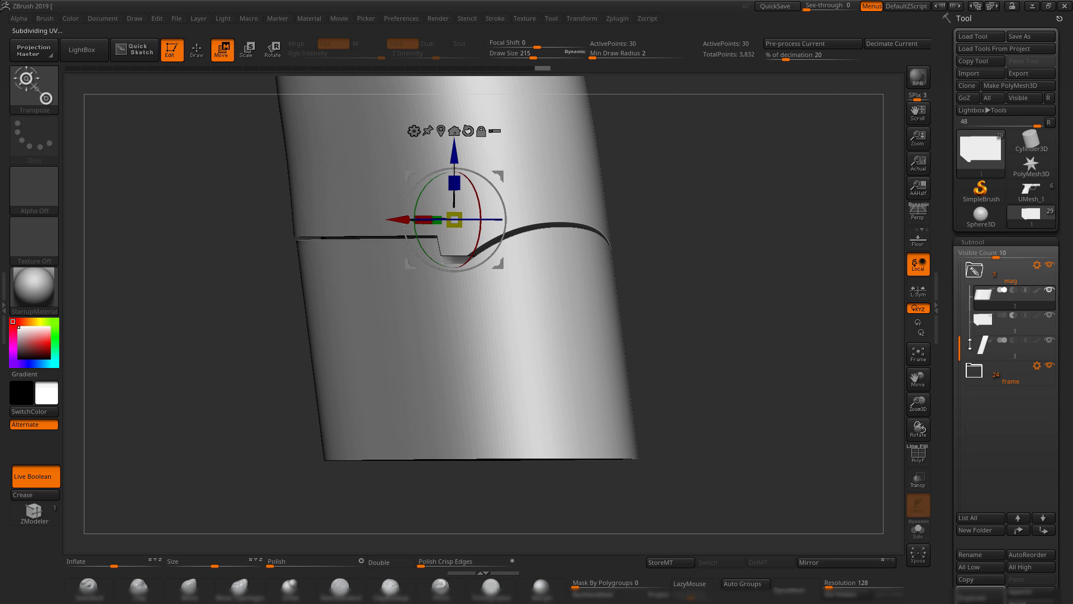
pyautogui.hotkey('shift', 'f')
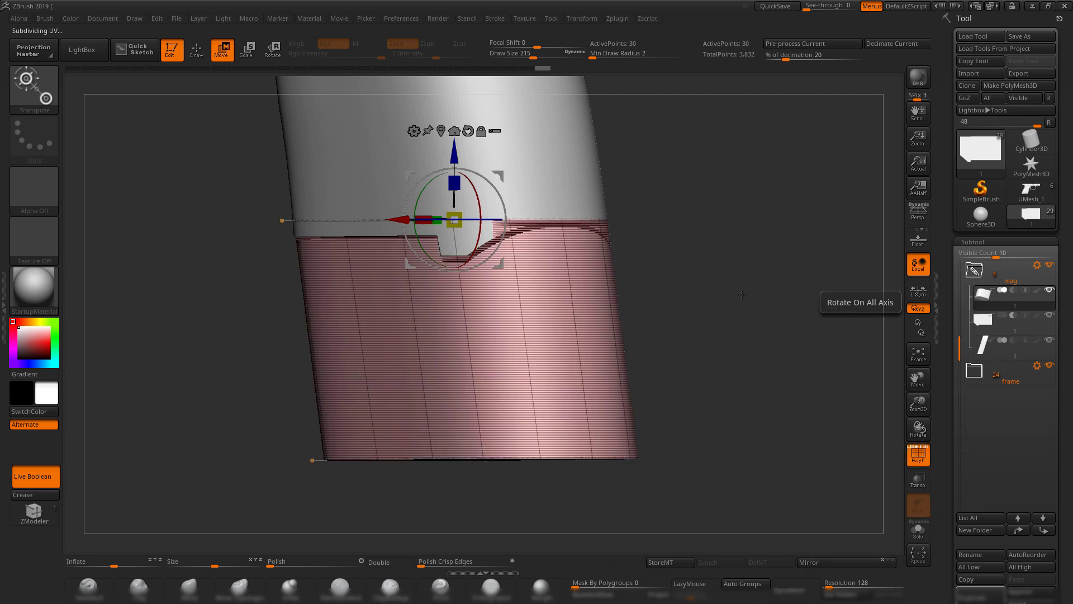
pyautogui.click(988, 332)
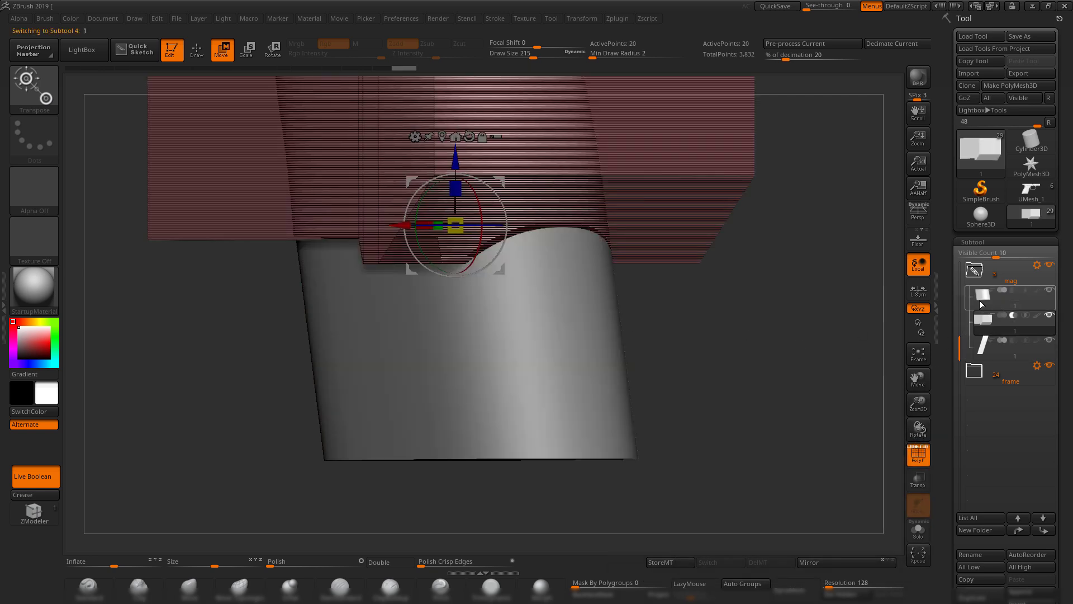
# - Select the magazine grip extension subtool, hide its polyframe, and return to the TrimDynamic brush to check the whole handgun
pyautogui.click(982, 297)
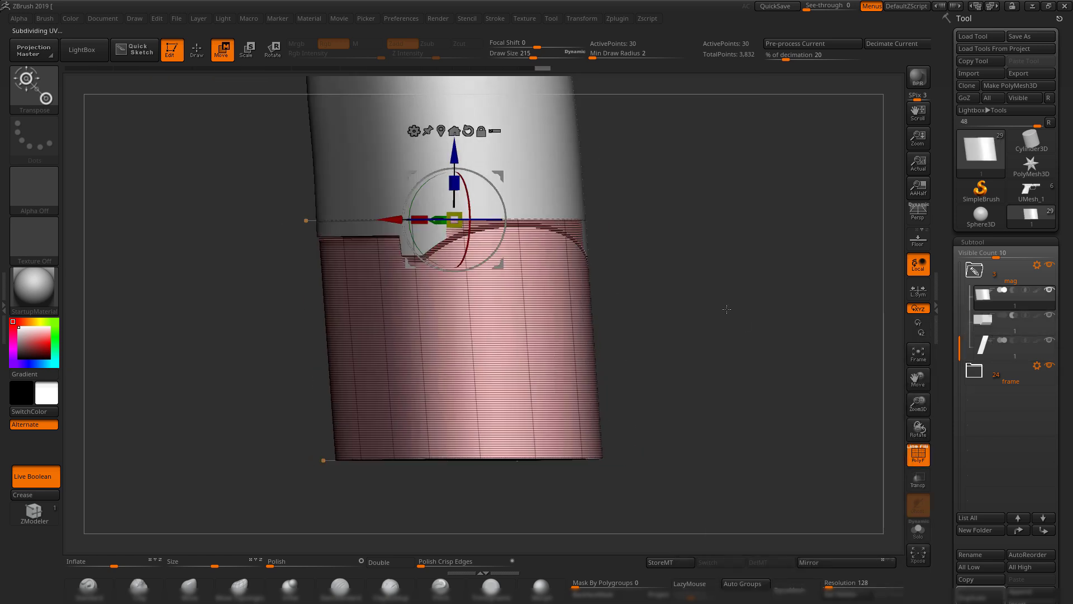
pyautogui.keyDown('shift'); pyautogui.moveTo(726, 309); pyautogui.dragTo(563, 467); pyautogui.keyUp('shift')
pyautogui.hotkey('shift', 'f')
pyautogui.click(475, 597)
pyautogui.moveTo(659, 313)
pyautogui.mouseDown()
pyautogui.moveTo(645, 307)
pyautogui.moveTo(639, 323)
pyautogui.moveTo(676, 340)
pyautogui.moveTo(625, 291)
pyautogui.moveTo(653, 328)
pyautogui.moveTo(647, 299)
pyautogui.moveTo(656, 309)
pyautogui.mouseUp()
pyautogui.keyDown('alt'); pyautogui.moveTo(624, 277); pyautogui.dragTo(629, 341); pyautogui.keyUp('alt')
pyautogui.moveTo(983, 346)
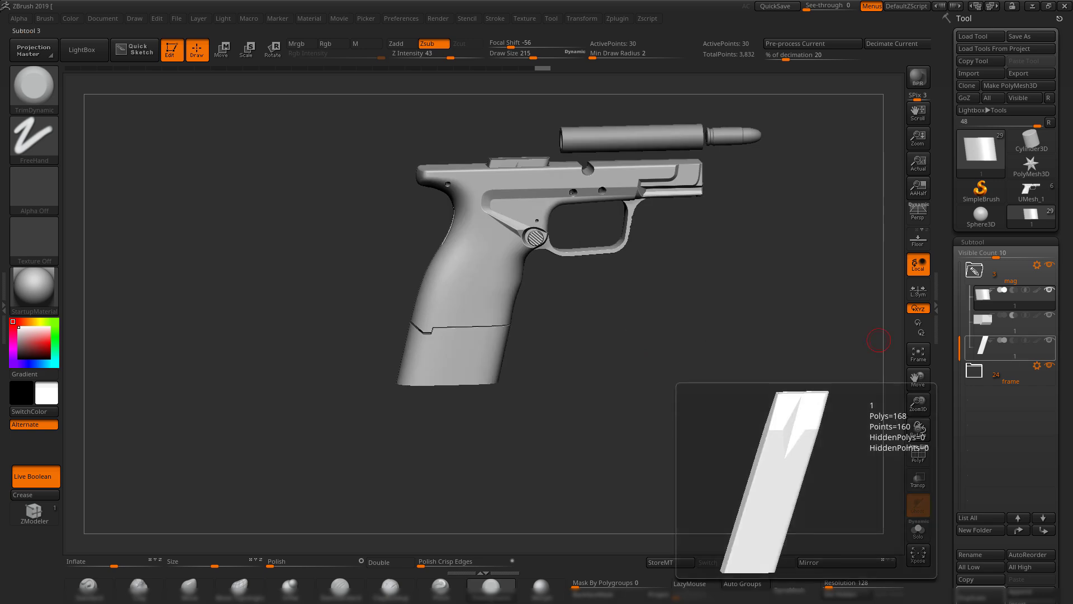
# - Switch to the PureRef board and compare the grip bottom and extension seams in the side-view handgun photos
pyautogui.hotkey('alt', 'Tab')
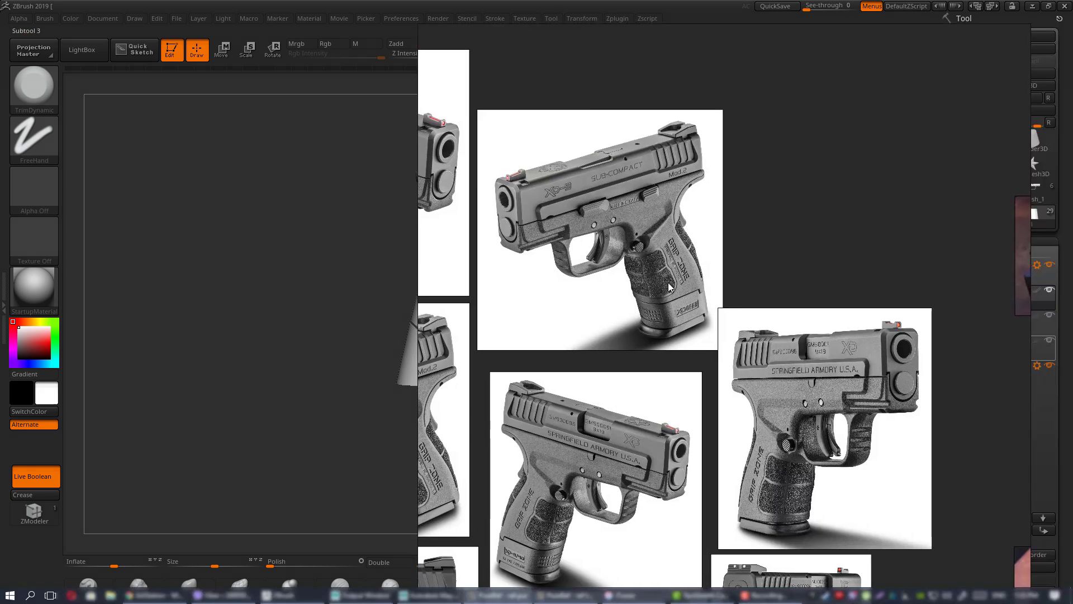
pyautogui.scroll(6, 681, 309)
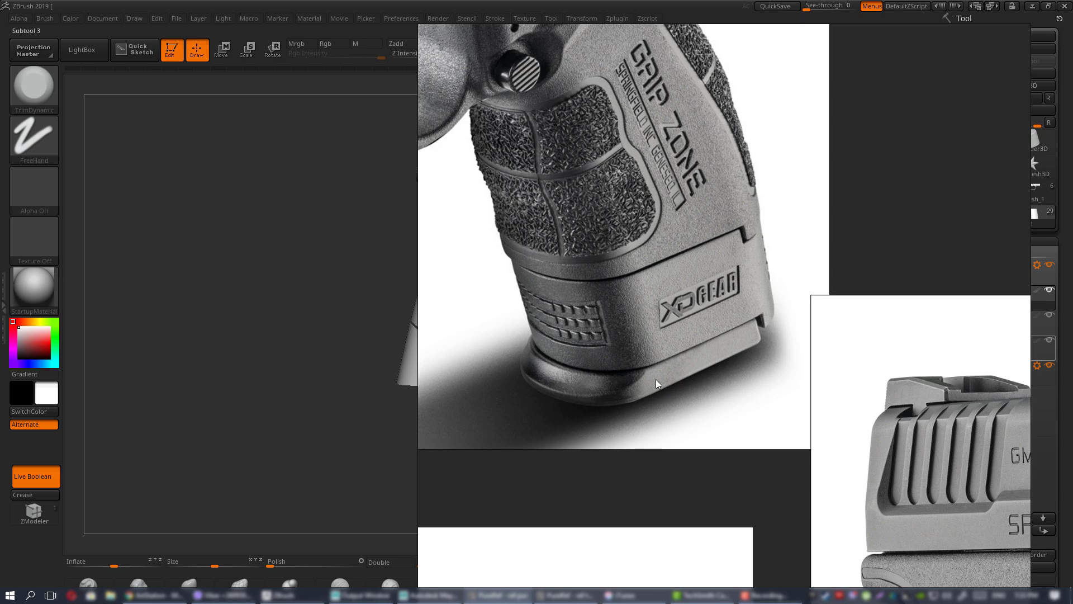
pyautogui.scroll(-8, 656, 378)
pyautogui.scroll(5, 696, 325)
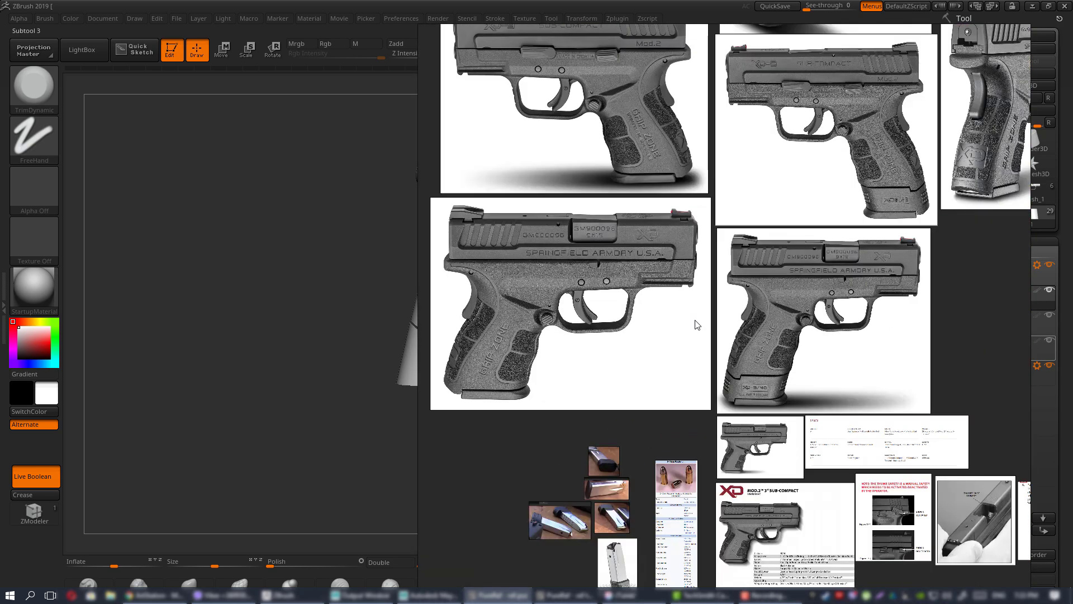
pyautogui.scroll(6, 552, 282)
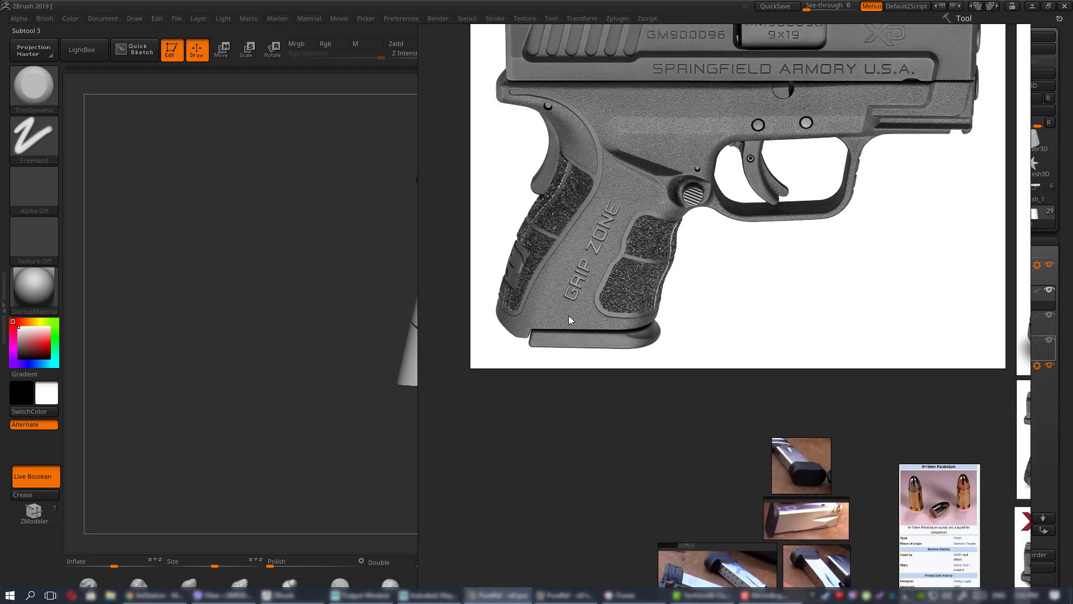
pyautogui.scroll(-6, 569, 319)
pyautogui.scroll(7, 595, 347)
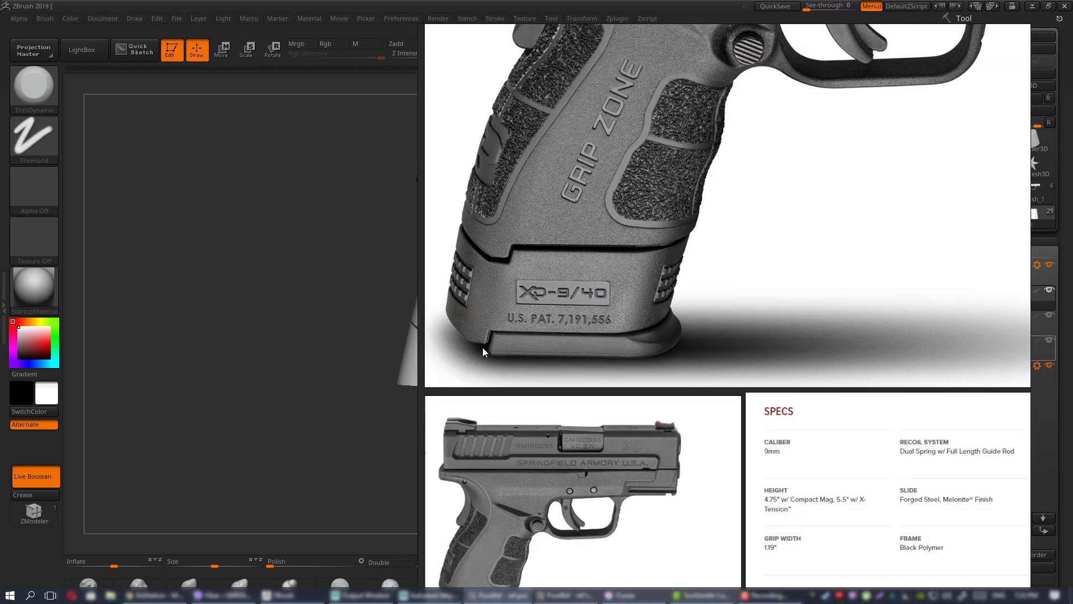
pyautogui.moveTo(598, 312); pyautogui.dragTo(675, 309, button='middle')
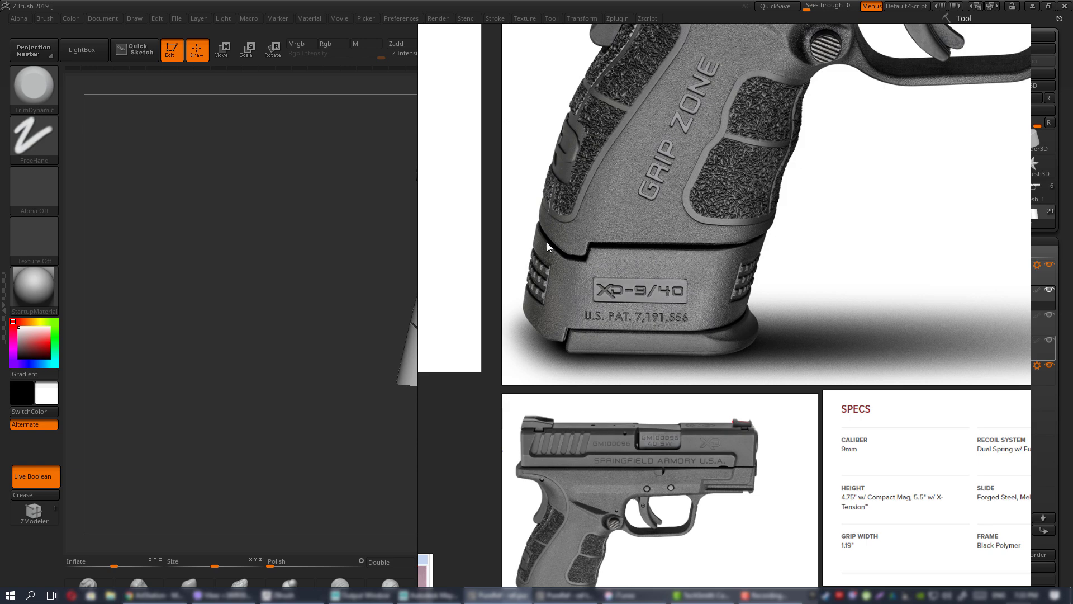
pyautogui.scroll(-5, 635, 290)
# - Examine the curved lower edge of the grip with and without the extension in the rear-view photos
pyautogui.scroll(8, 773, 266)
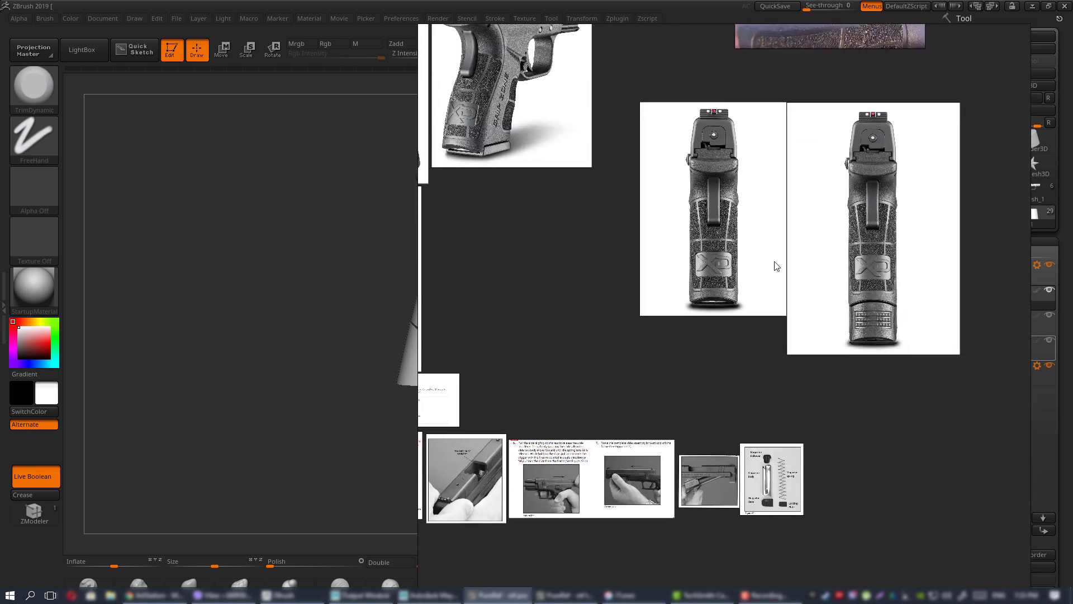
pyautogui.scroll(3, 838, 358)
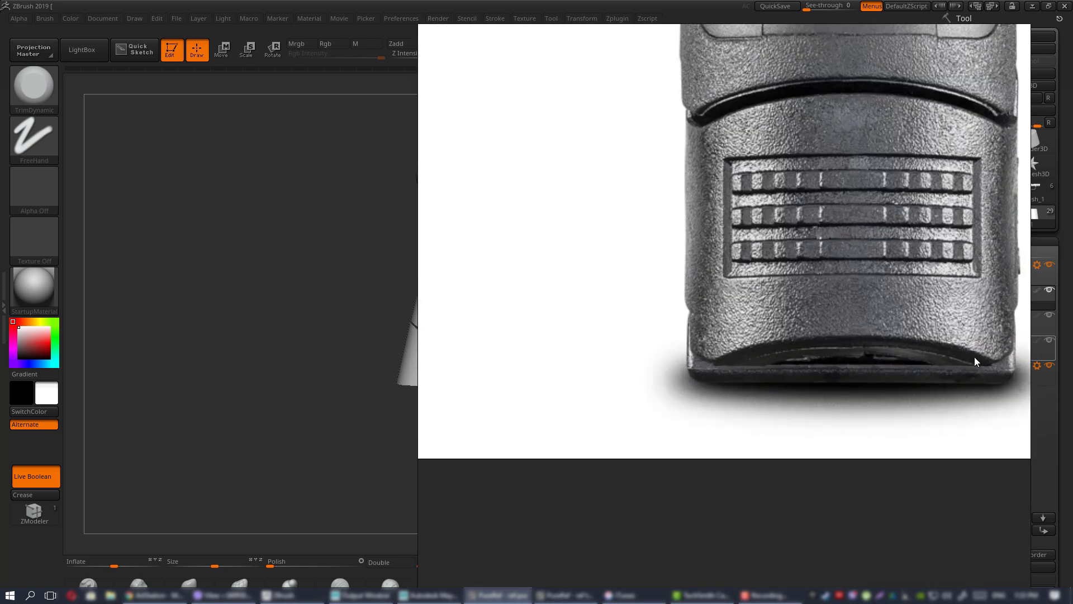
pyautogui.scroll(-5, 894, 357)
pyautogui.scroll(5, 557, 270)
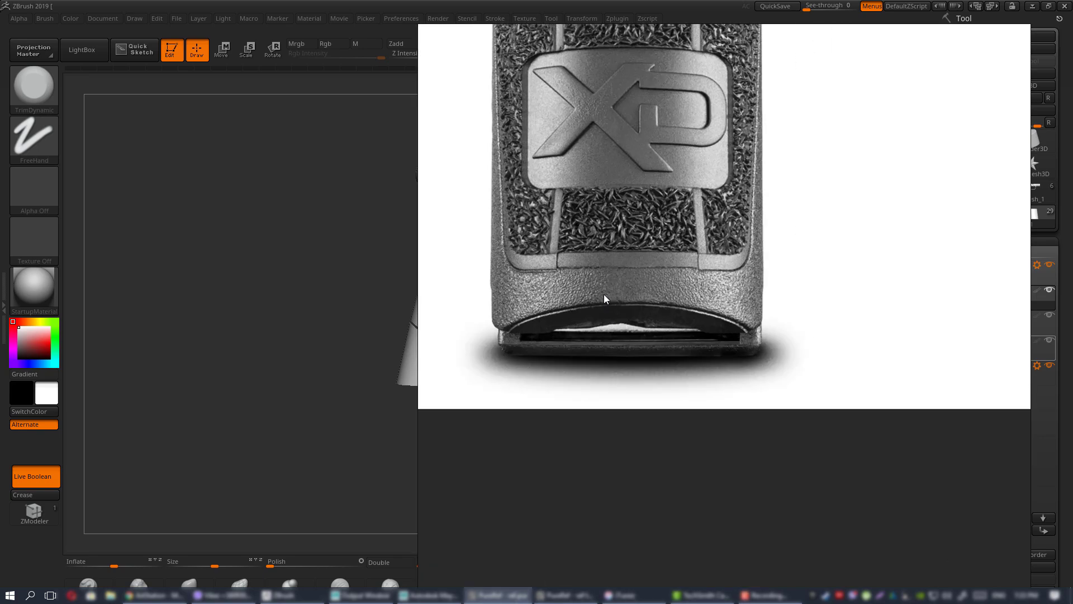
pyautogui.scroll(-5, 605, 295)
pyautogui.moveTo(904, 397); pyautogui.dragTo(628, 368, button='middle')
pyautogui.scroll(3, 628, 372)
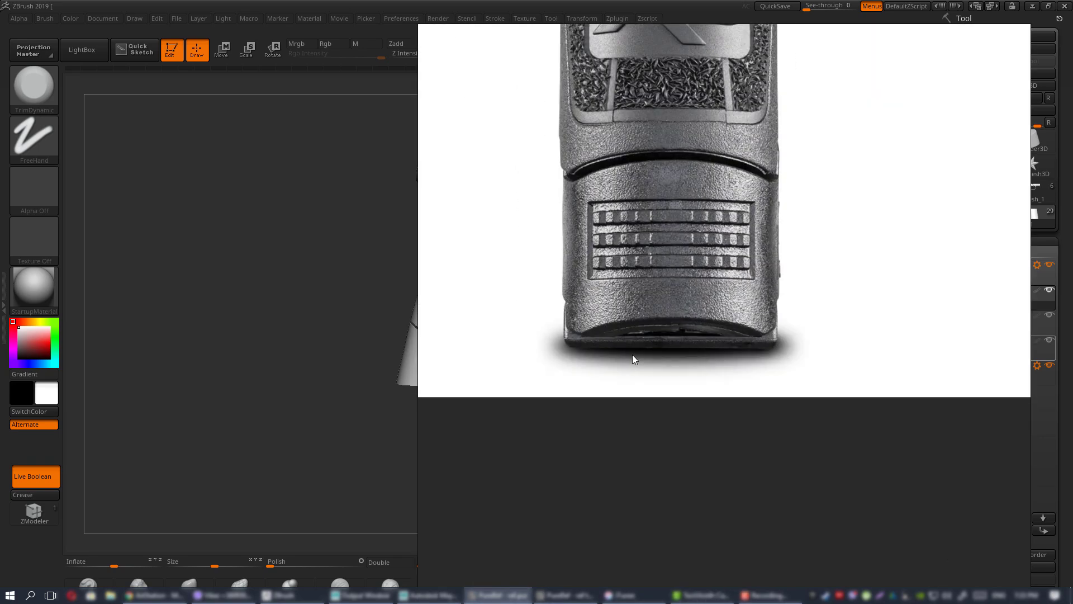
pyautogui.scroll(-1, 633, 356)
pyautogui.scroll(-5, 595, 353)
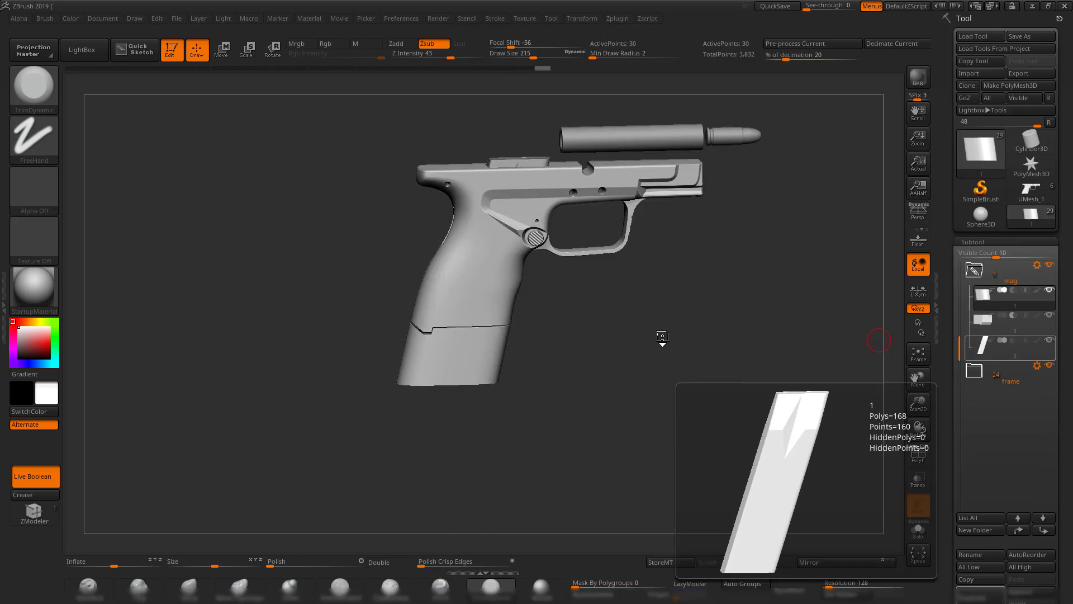
# - Return to ZBrush, align the handgun to a straight side view and expand the frame subtool folder
pyautogui.keyDown('shift'); pyautogui.moveTo(662, 336); pyautogui.dragTo(658, 340); pyautogui.keyUp('shift')
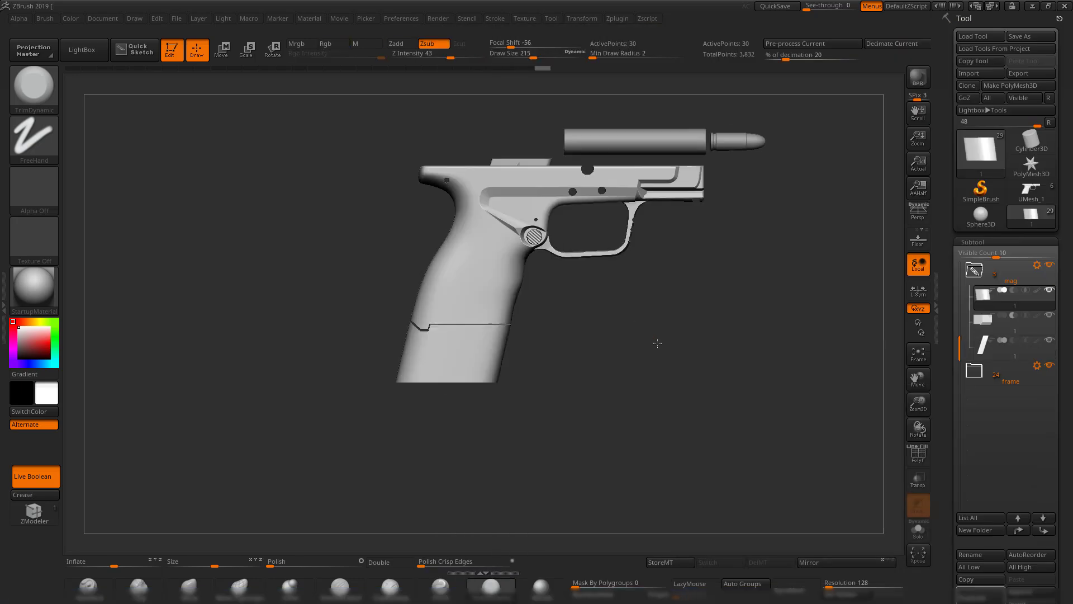
pyautogui.keyDown('ctrl'); pyautogui.moveTo(658, 340); pyautogui.dragTo(665, 380, button='right'); pyautogui.keyUp('ctrl')
pyautogui.click(974, 379)
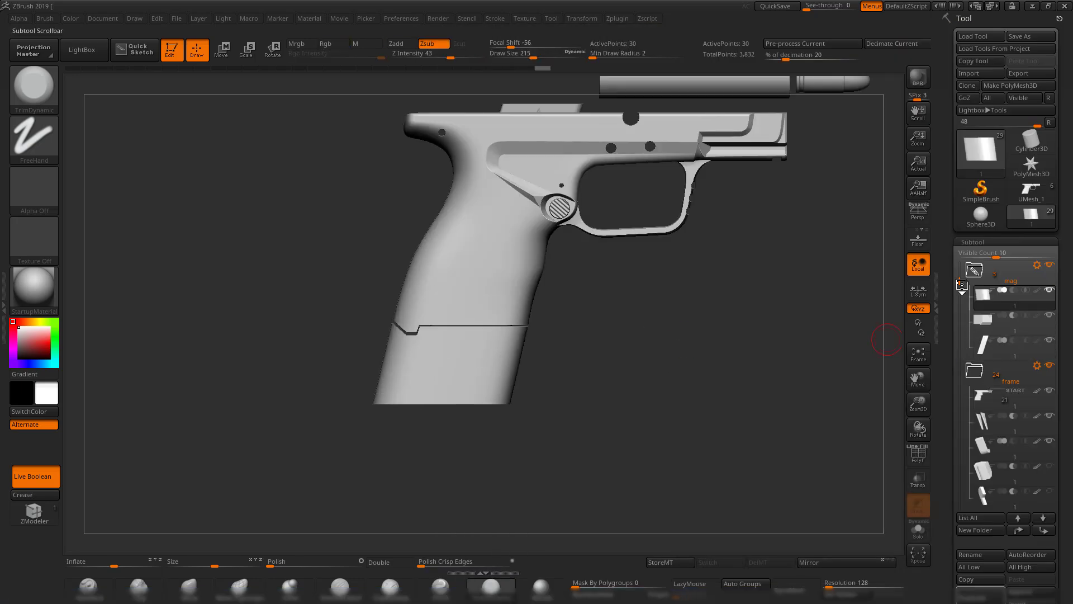
pyautogui.moveTo(961, 285); pyautogui.dragTo(966, 355)
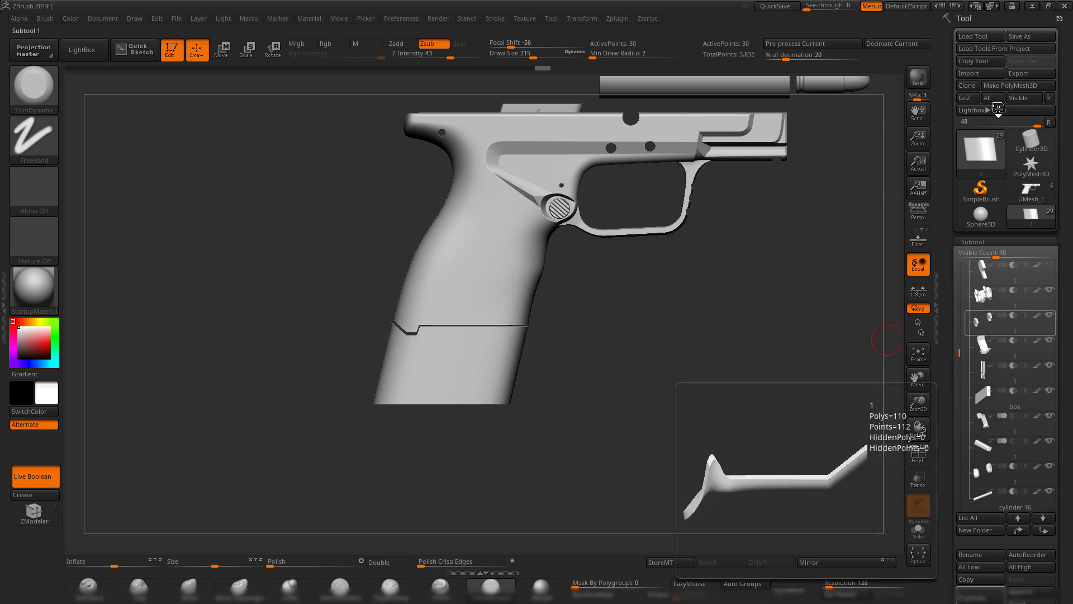
# - Save the tool over the existing handgun boolean.ZTL file in the XD handgun folder
pyautogui.click(1026, 35)
pyautogui.click(474, 156)
pyautogui.click(422, 244)
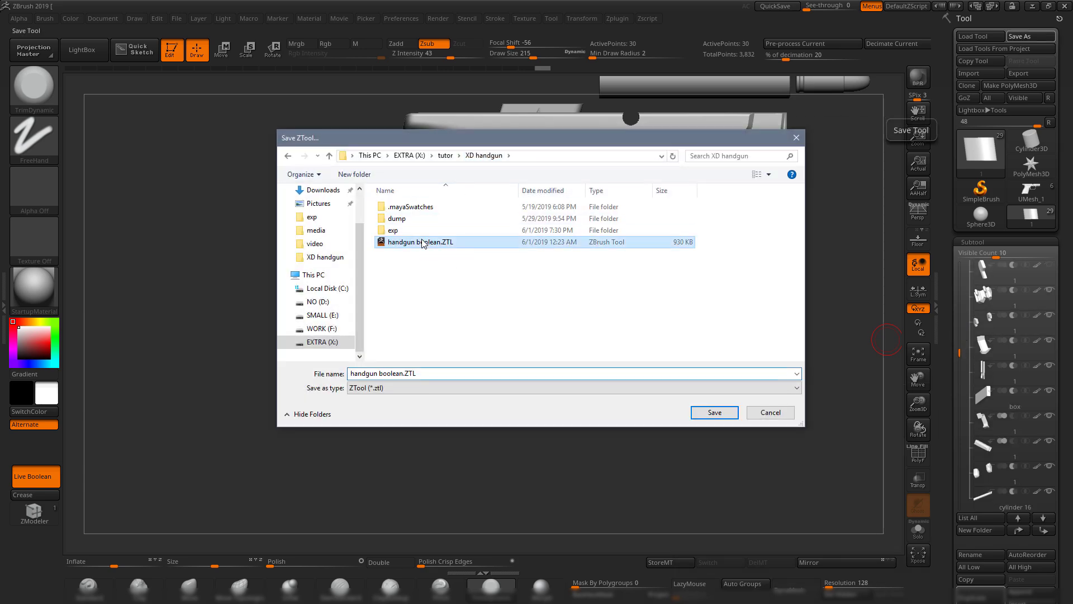
pyautogui.press('Return')
pyautogui.click(612, 301)
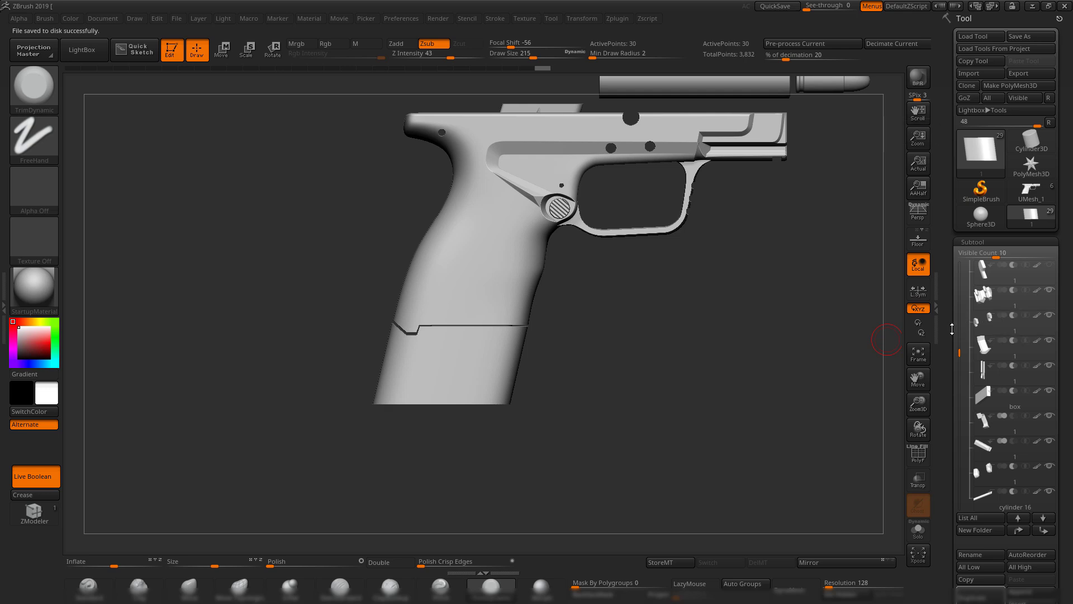
# - Select the main frame subtool marked START and hide the mag folder
pyautogui.scroll(-1, 952, 329)
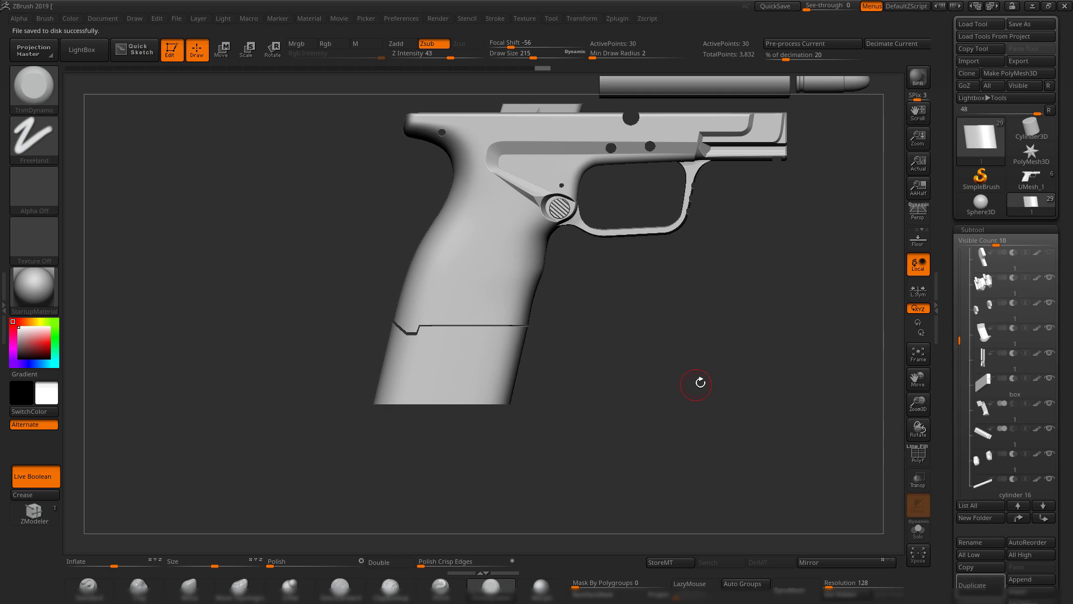
pyautogui.moveTo(965, 343)
pyautogui.mouseDown()
pyautogui.moveTo(964, 352)
pyautogui.moveTo(969, 246)
pyautogui.mouseUp()
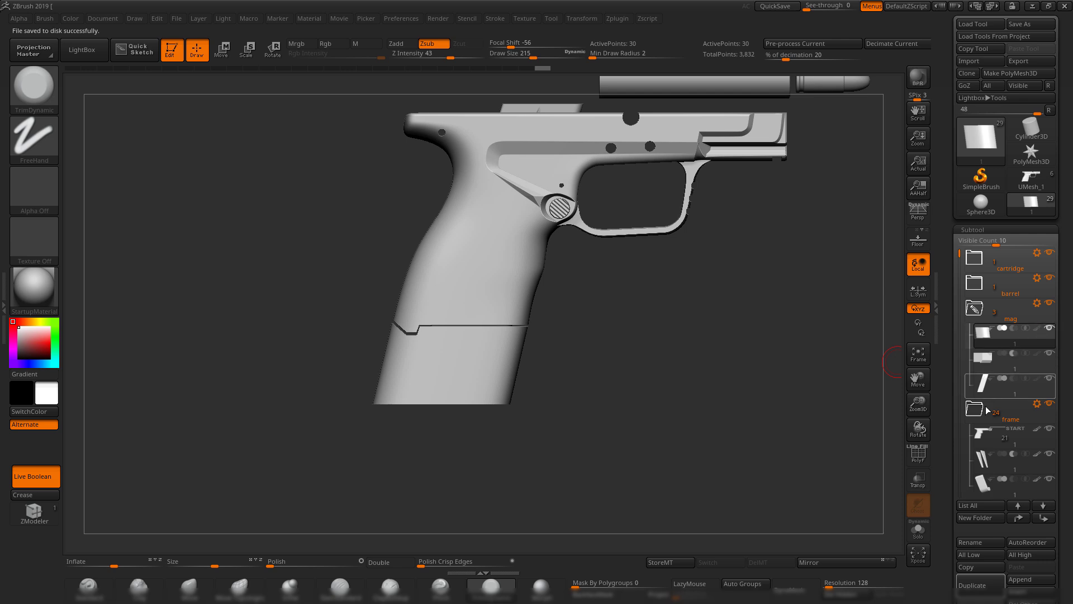
pyautogui.click(981, 445)
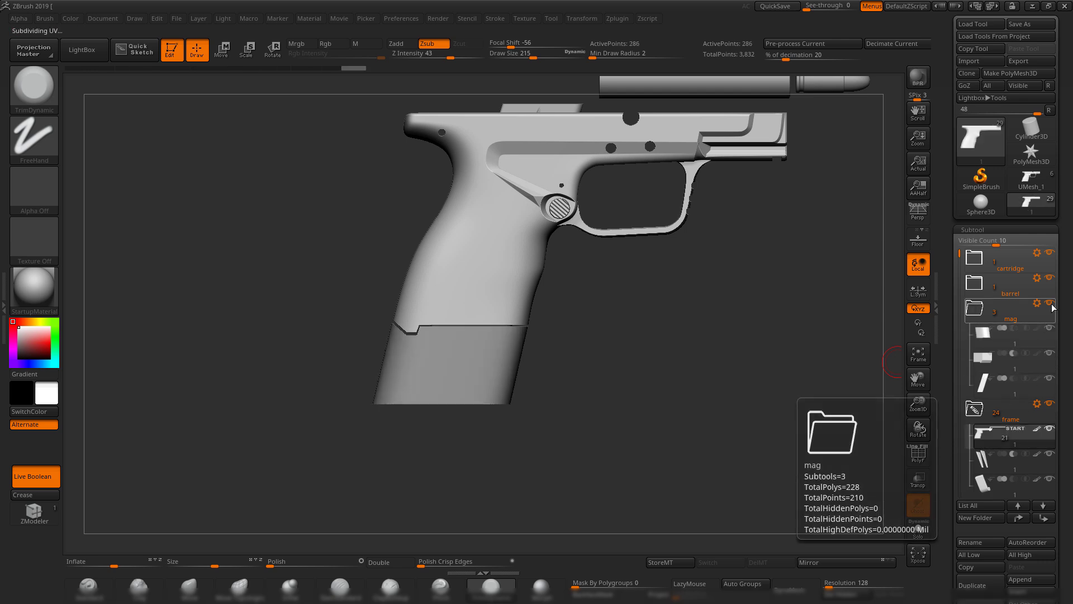
pyautogui.click(1049, 303)
# - Select the stepped cutter that trims the grip's bottom and show its polyframe in side view
pyautogui.moveTo(699, 390); pyautogui.dragTo(635, 329)
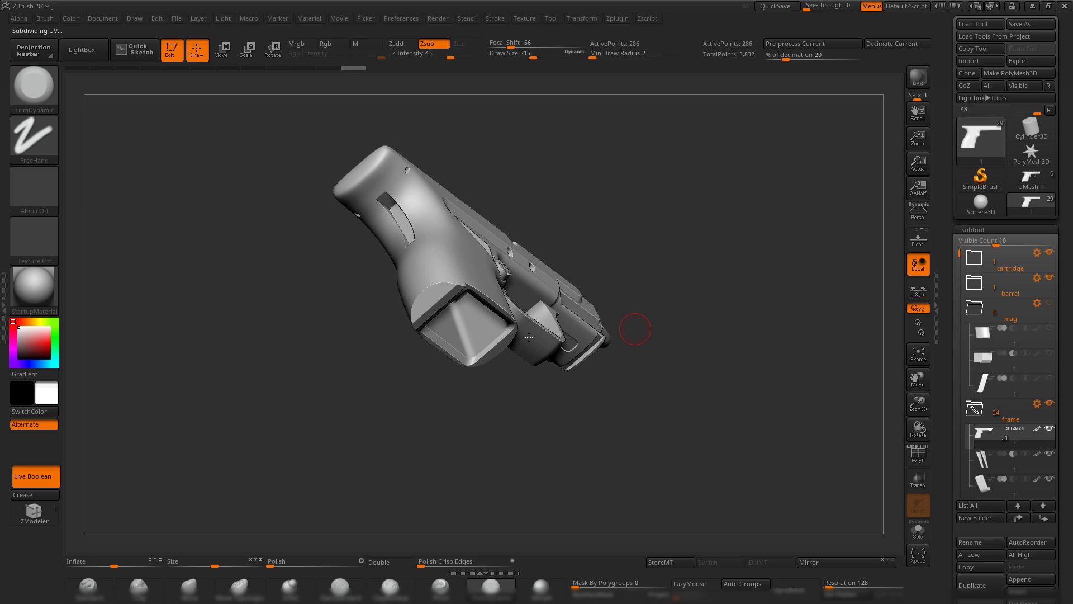
pyautogui.keyDown('alt'); pyautogui.click(435, 295); pyautogui.keyUp('alt')
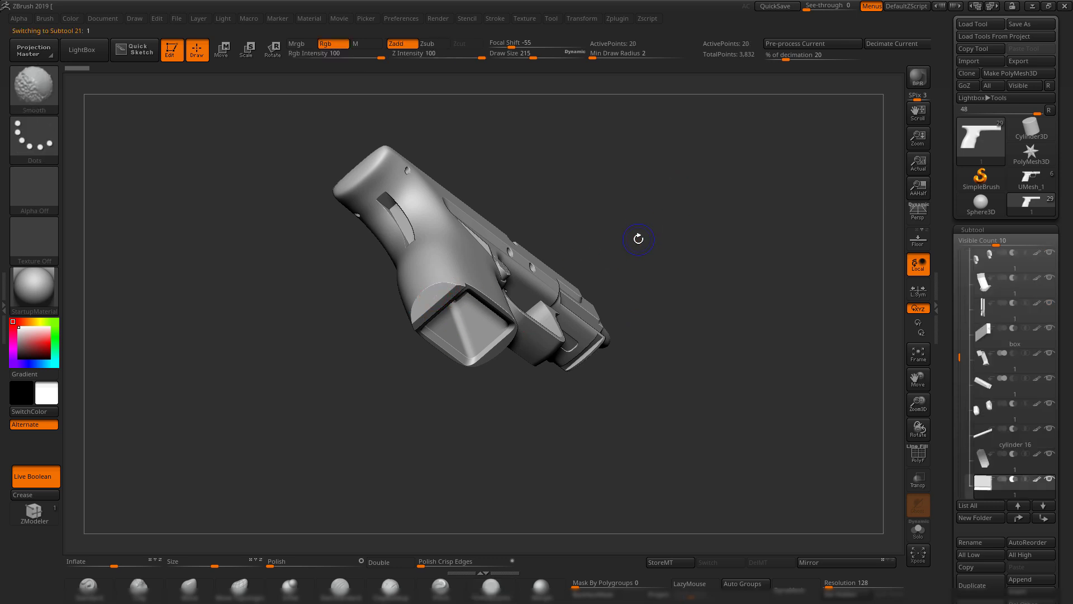
pyautogui.hotkey('shift', 'f')
pyautogui.moveTo(699, 207); pyautogui.dragTo(623, 303)
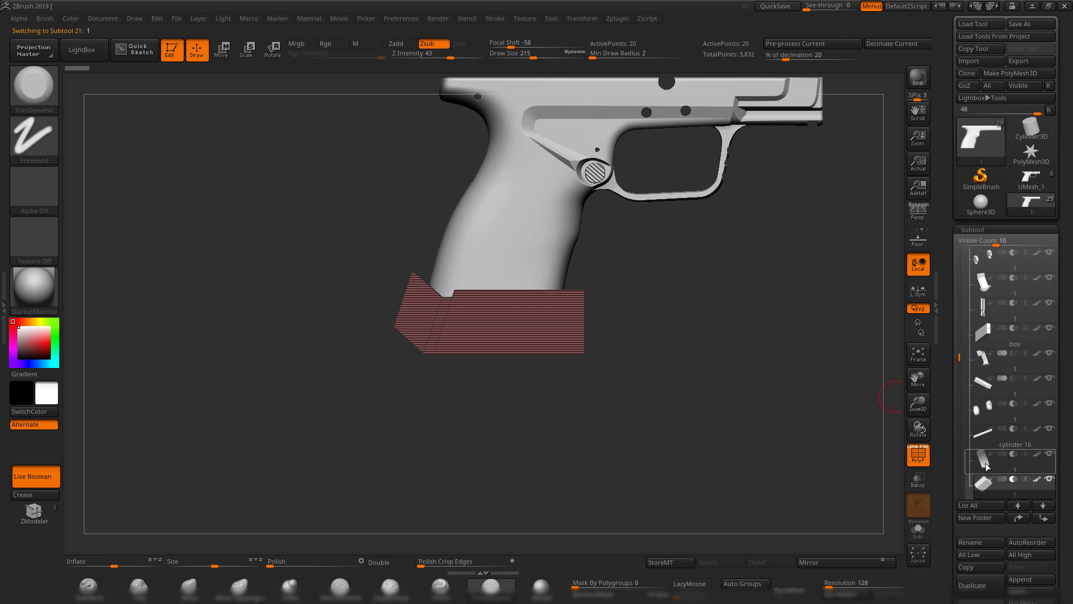
# - Duplicate the stepped cutter at the bottom of the grip and locate the copy in the frame folder
pyautogui.moveTo(959, 357); pyautogui.dragTo(959, 368)
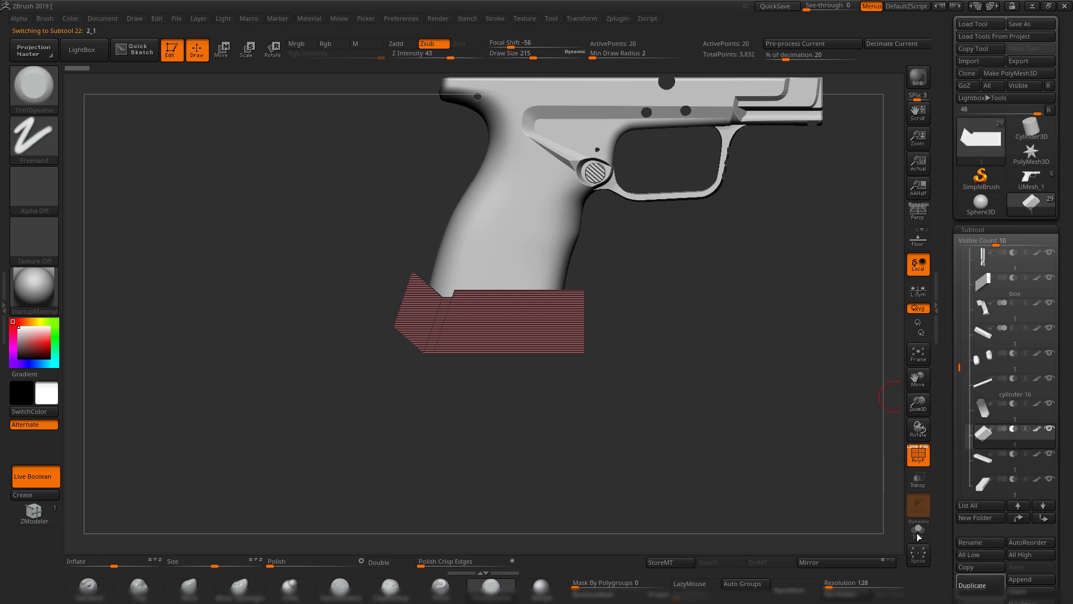
pyautogui.moveTo(959, 368); pyautogui.dragTo(956, 254)
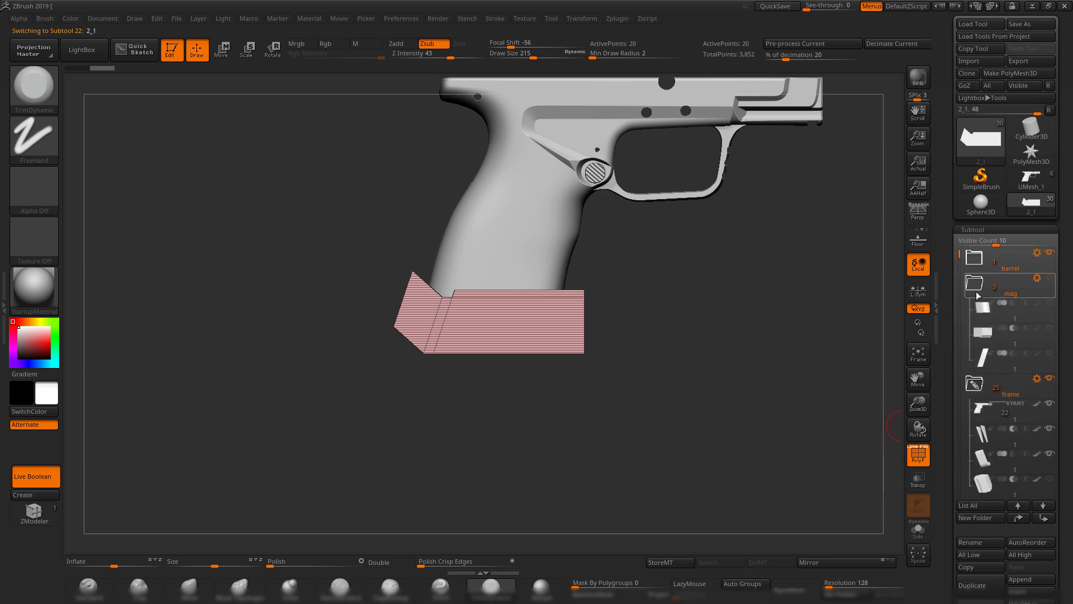
pyautogui.moveTo(959, 255); pyautogui.dragTo(943, 380)
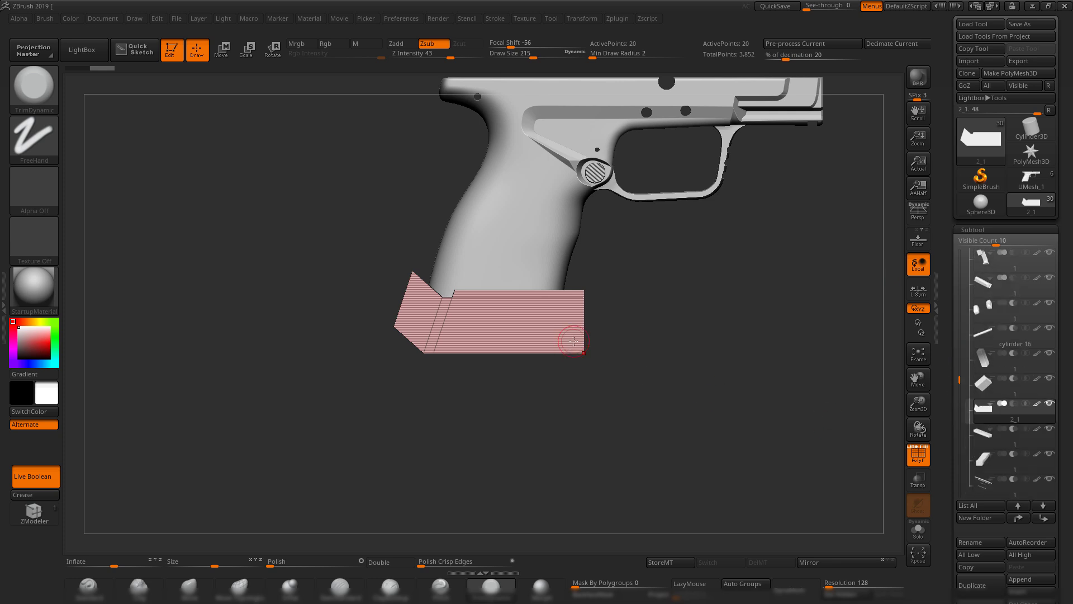
# - Move the duplicated cutter up out of the frame folder into the mag folder, directly below the existing subtracting box
pyautogui.press('ctrl')
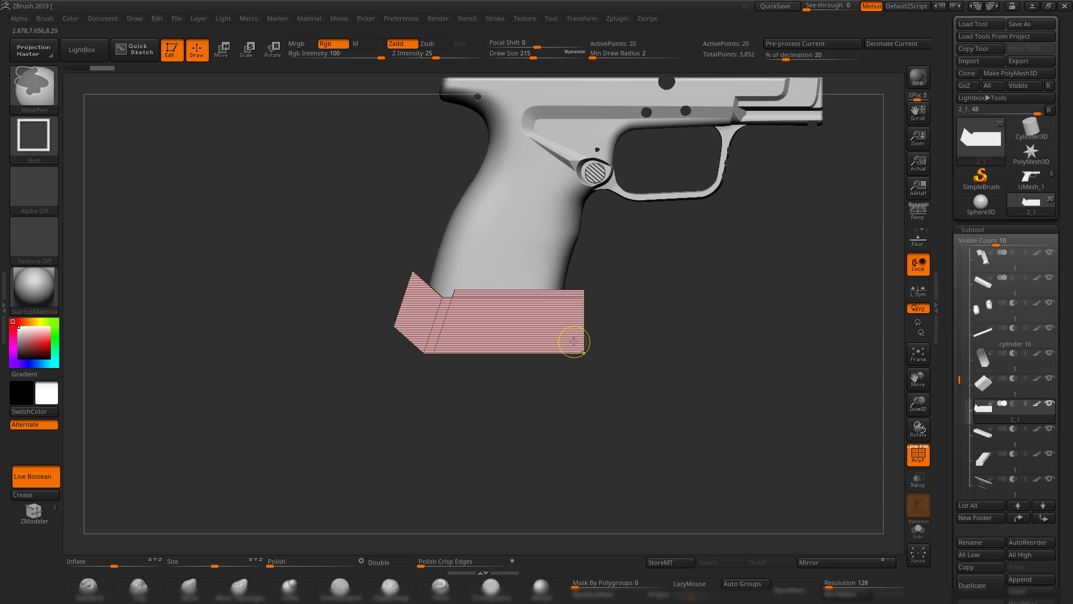
pyautogui.hotkey('ctrl', 'Up')
pyautogui.hotkey('ctrl', 'Up')
pyautogui.hotkey('ctrl', 'Up')
pyautogui.hotkey('ctrl', 'Up')
pyautogui.hotkey('ctrl', 'Up')
pyautogui.hotkey('ctrl', 'Up')
pyautogui.hotkey('ctrl', 'Up')
pyautogui.hotkey('ctrl', 'Up')
pyautogui.hotkey('ctrl', 'Up')
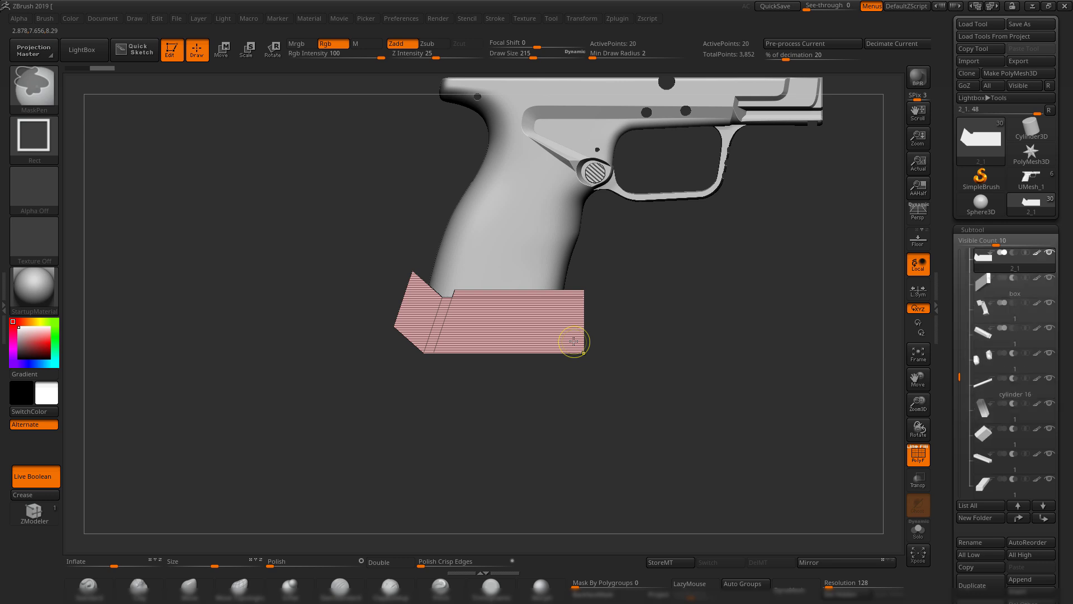
pyautogui.hotkey('ctrl', 'Up')
pyautogui.hotkey('ctrl', 'Up')
pyautogui.hotkey('ctrl', 'Up')
pyautogui.hotkey('ctrl', 'Up')
pyautogui.hotkey('ctrl', 'Up')
pyautogui.hotkey('ctrl', 'Up')
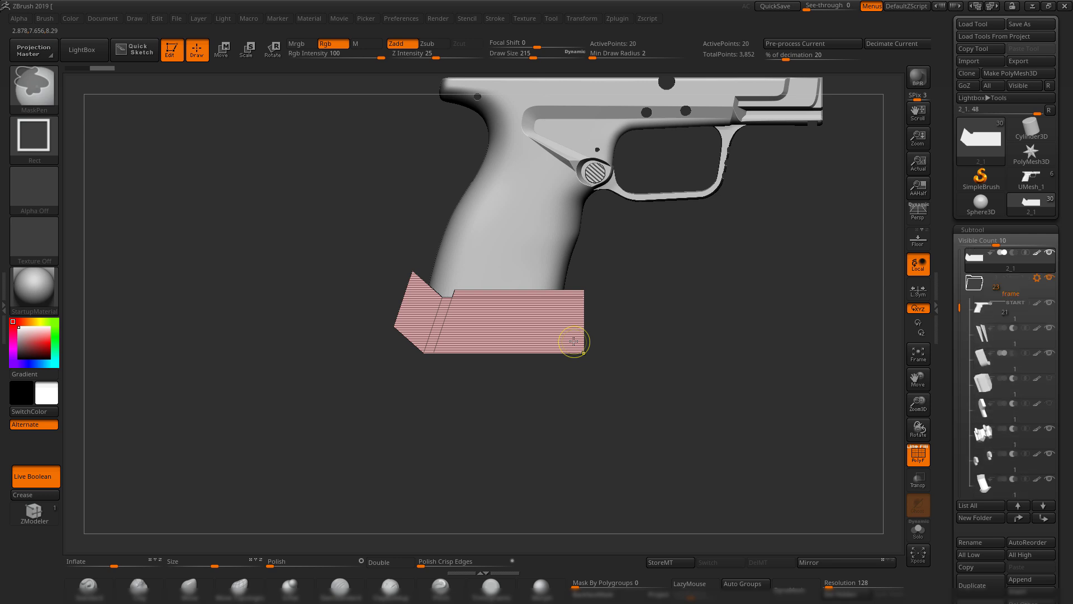
pyautogui.hotkey('ctrl', 'Up')
pyautogui.hotkey('ctrl', 'Up')
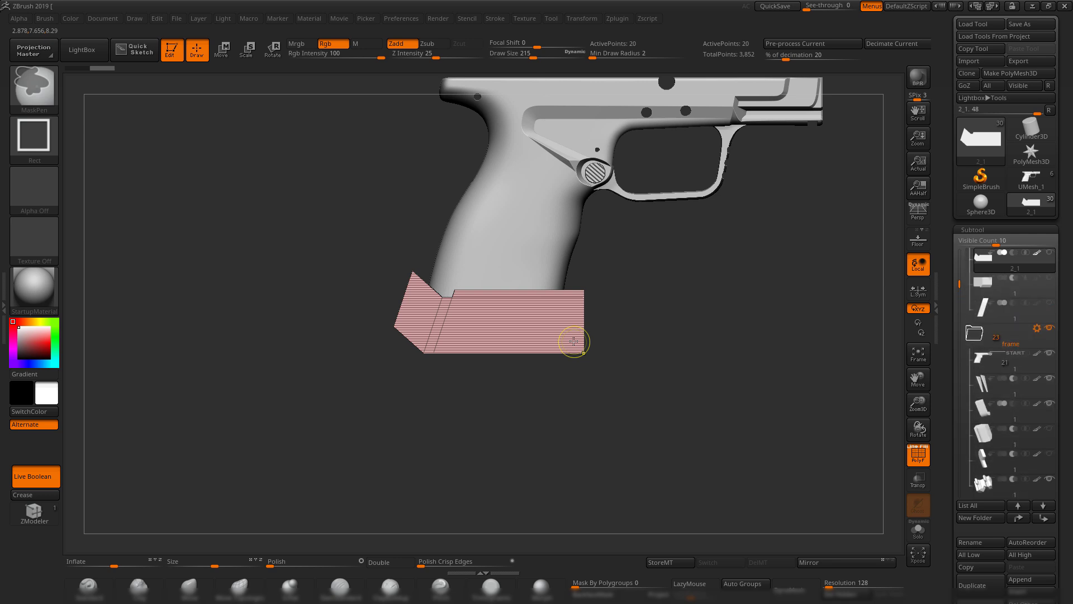
pyautogui.hotkey('ctrl', 'Down')
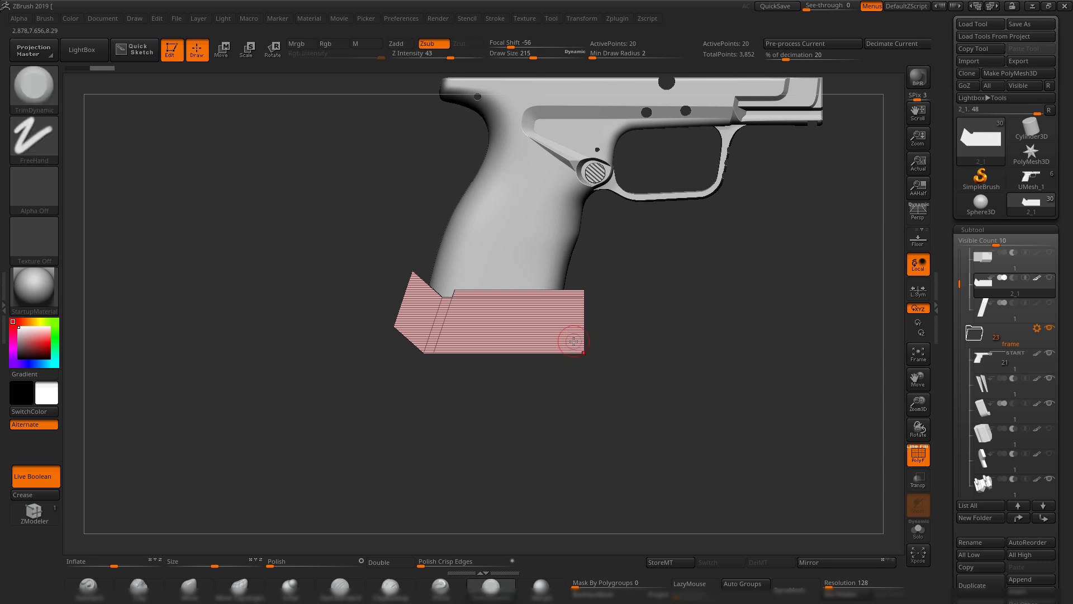
# - Set the duplicated cutter to subtraction, and hide the polyframe and the frame folder
pyautogui.keyDown('alt'); pyautogui.moveTo(784, 334); pyautogui.dragTo(768, 369); pyautogui.keyUp('alt')
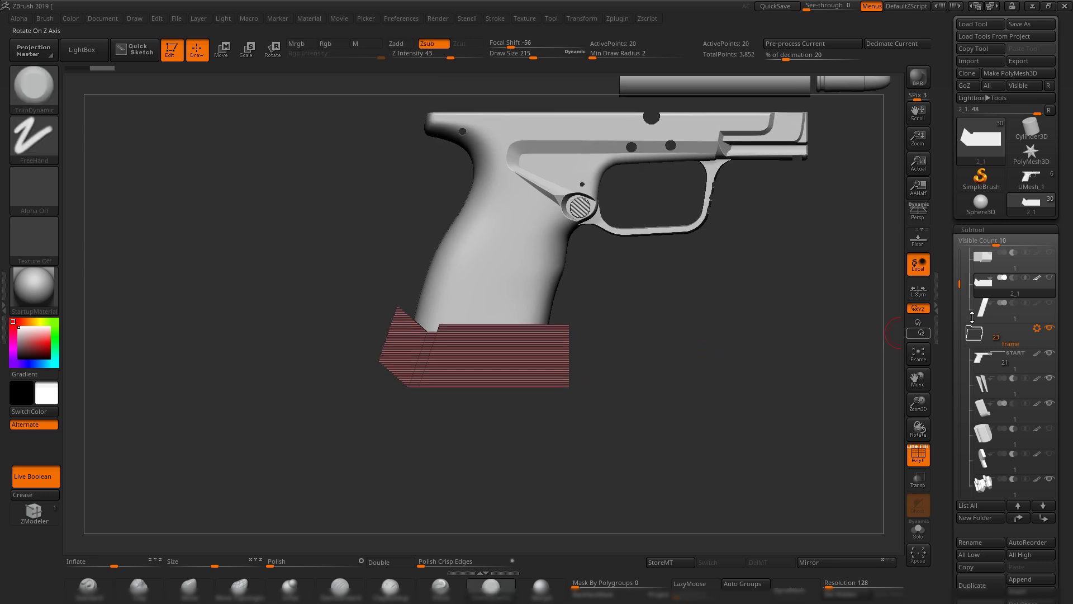
pyautogui.hotkey('shift', 'f')
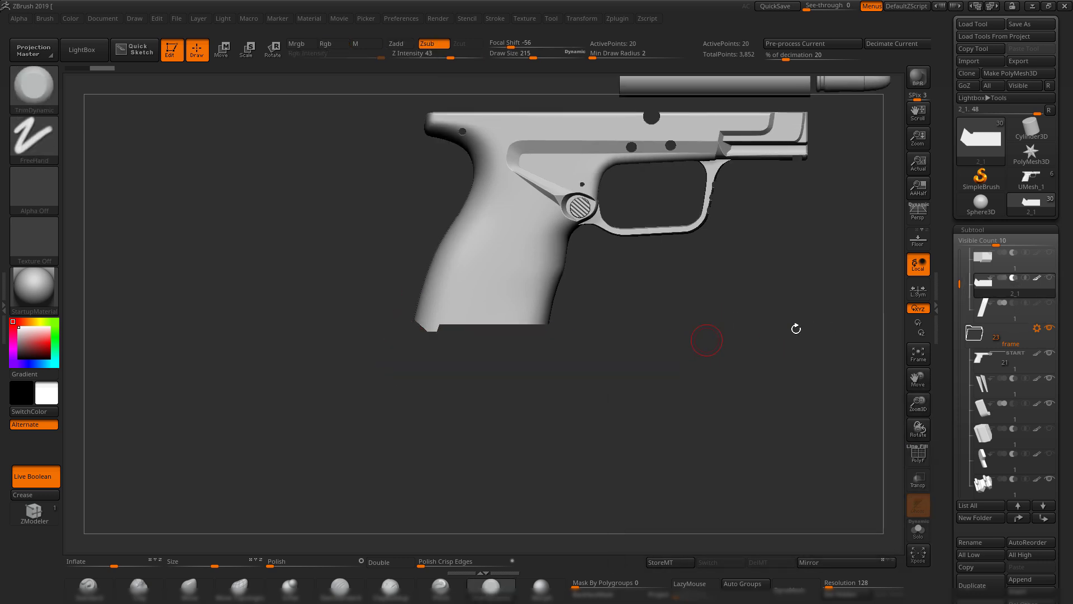
pyautogui.click(1049, 329)
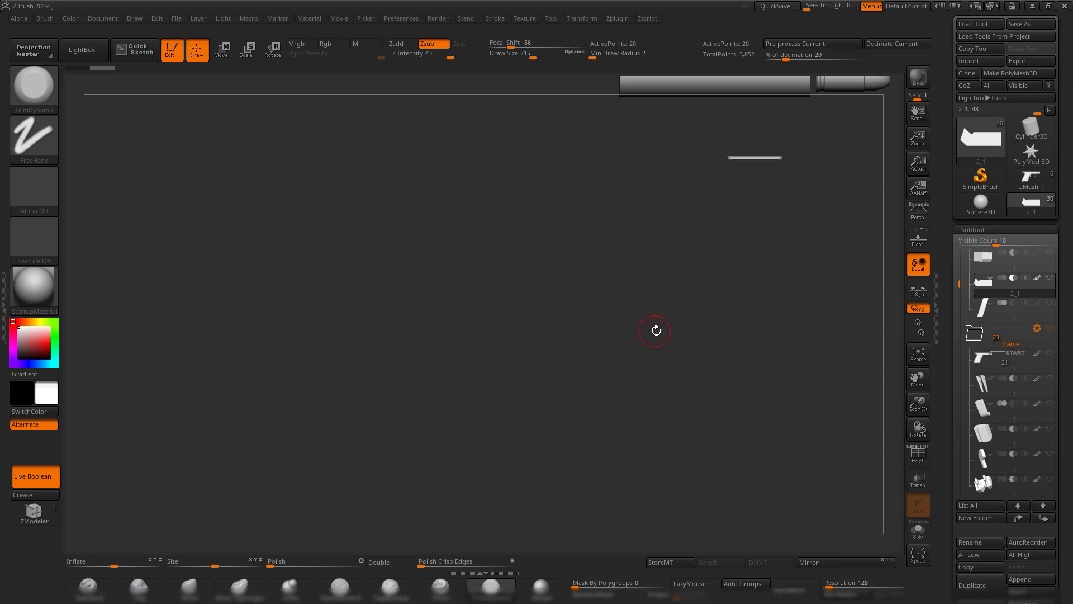
# - Make the mag folder with the magazine and its extension visible
pyautogui.moveTo(959, 284); pyautogui.dragTo(959, 257)
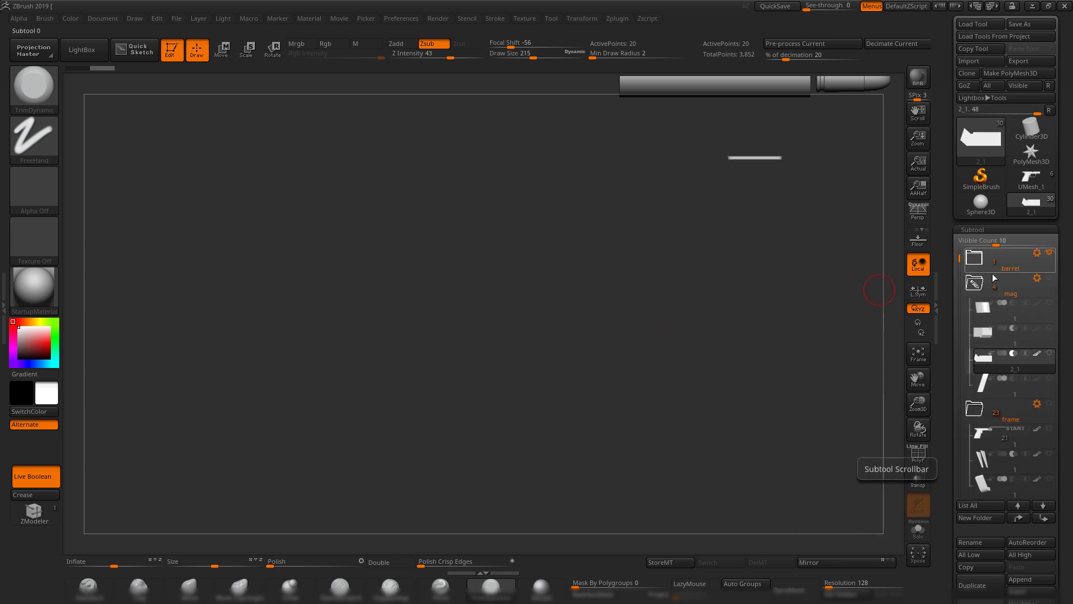
pyautogui.click(1049, 278)
pyautogui.keyDown('alt'); pyautogui.moveTo(694, 342); pyautogui.dragTo(643, 367); pyautogui.keyUp('alt')
# - Show the polyframe and move the duplicated stepped cutter straight down so it trims the lower edge of the magazine extension
pyautogui.press('w')
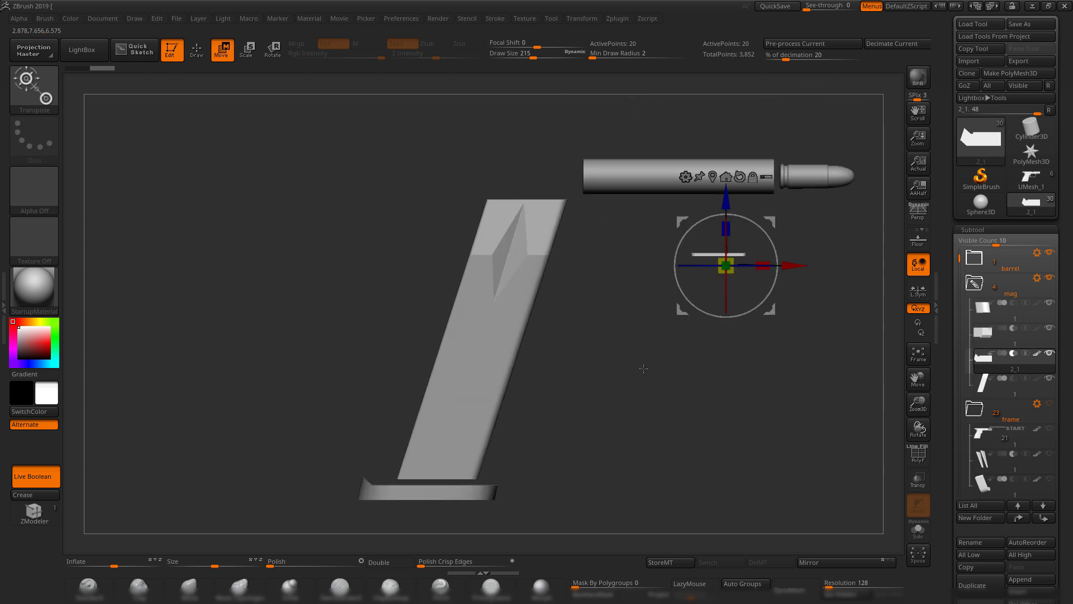
pyautogui.hotkey('shift', 'f')
pyautogui.click(713, 177)
pyautogui.keyDown('alt'); pyautogui.moveTo(716, 374); pyautogui.dragTo(765, 236); pyautogui.keyUp('alt')
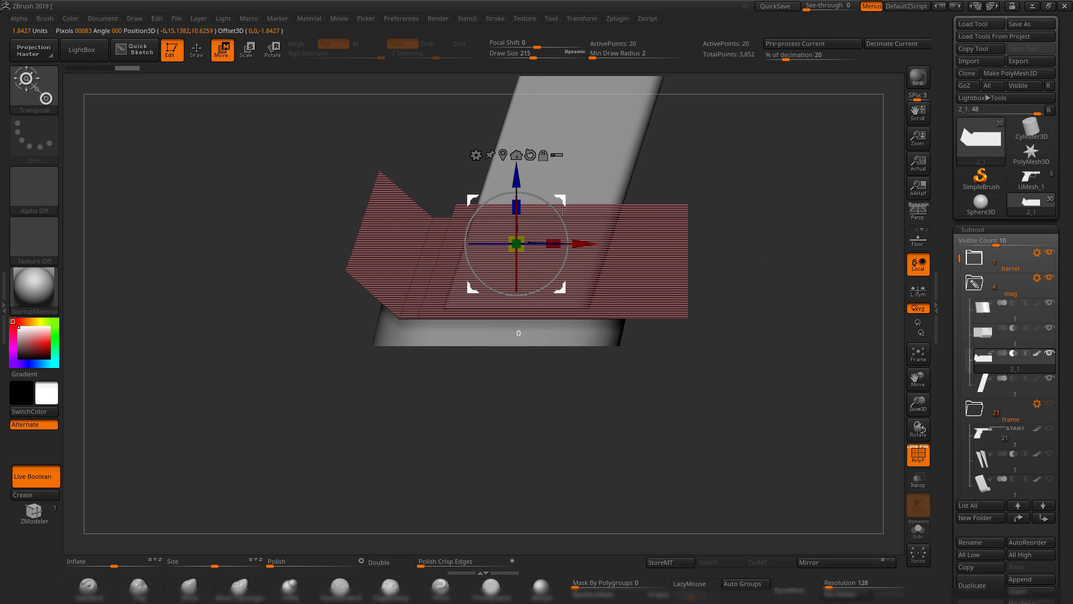
pyautogui.moveTo(562, 209); pyautogui.dragTo(541, 306)
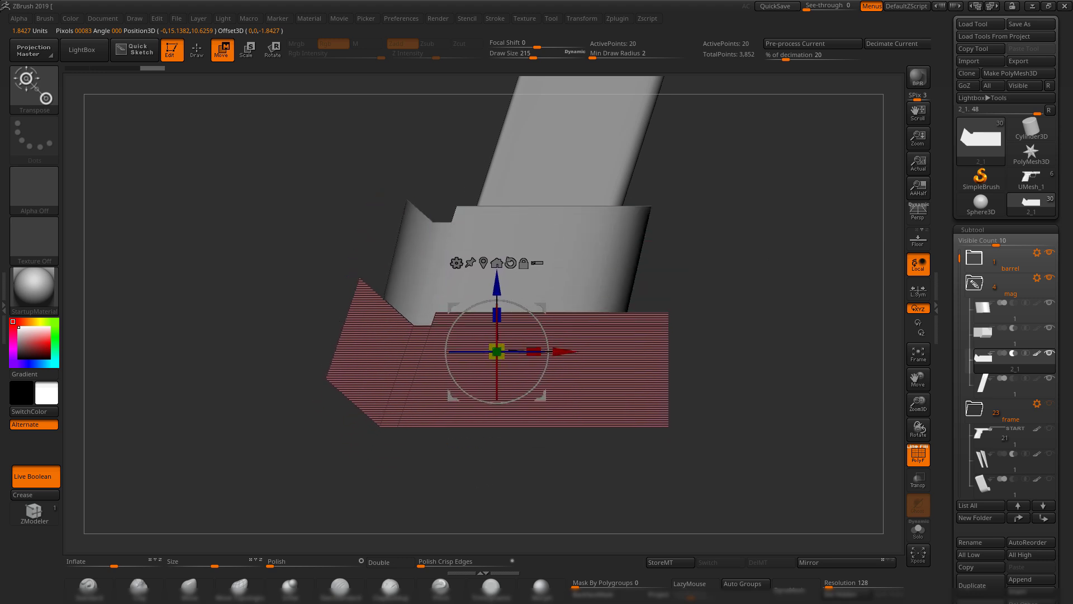
# - Switch to PureRef and examine the stepped lower edge of the XD-9/40 grip extension in the side-view photo
pyautogui.hotkey('alt', 'Tab')
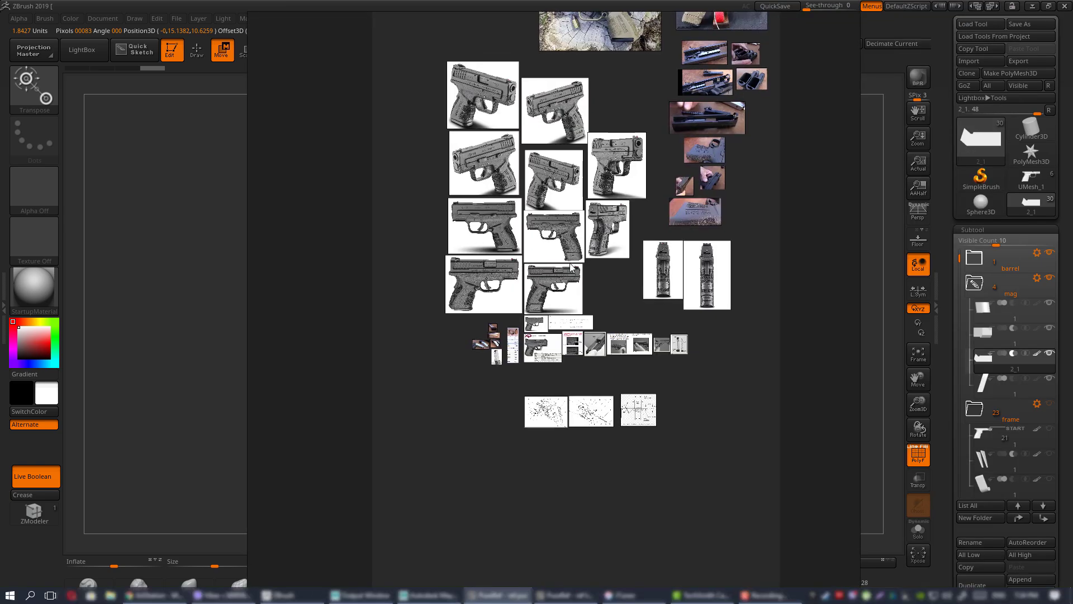
pyautogui.scroll(8, 501, 270)
pyautogui.moveTo(671, 449); pyautogui.dragTo(499, 290, button='middle')
pyautogui.scroll(4, 499, 289)
pyautogui.scroll(2, 486, 288)
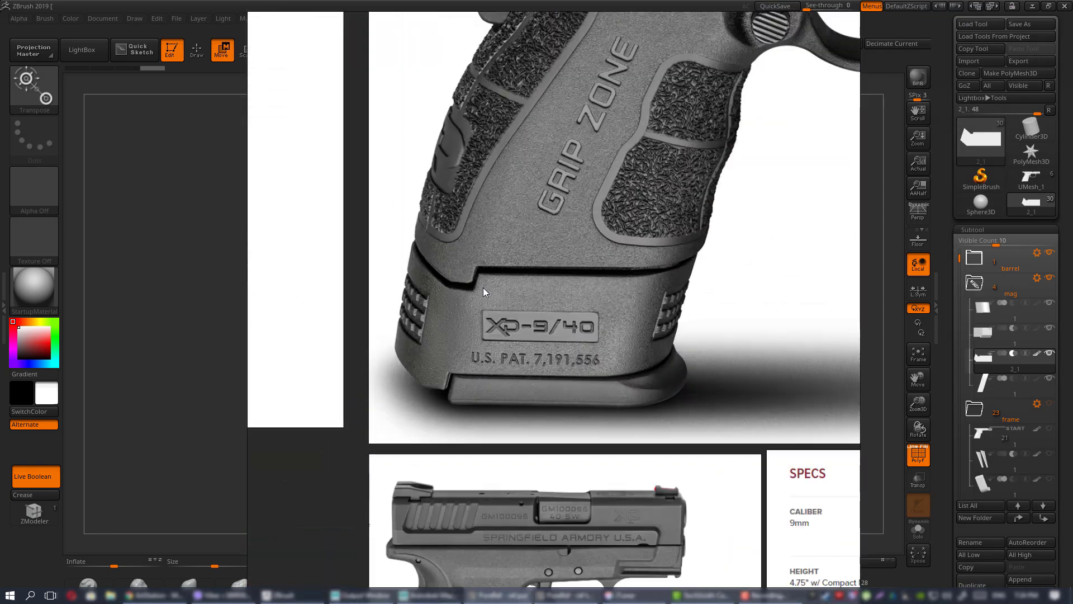
pyautogui.moveTo(473, 327); pyautogui.dragTo(489, 314, button='middle')
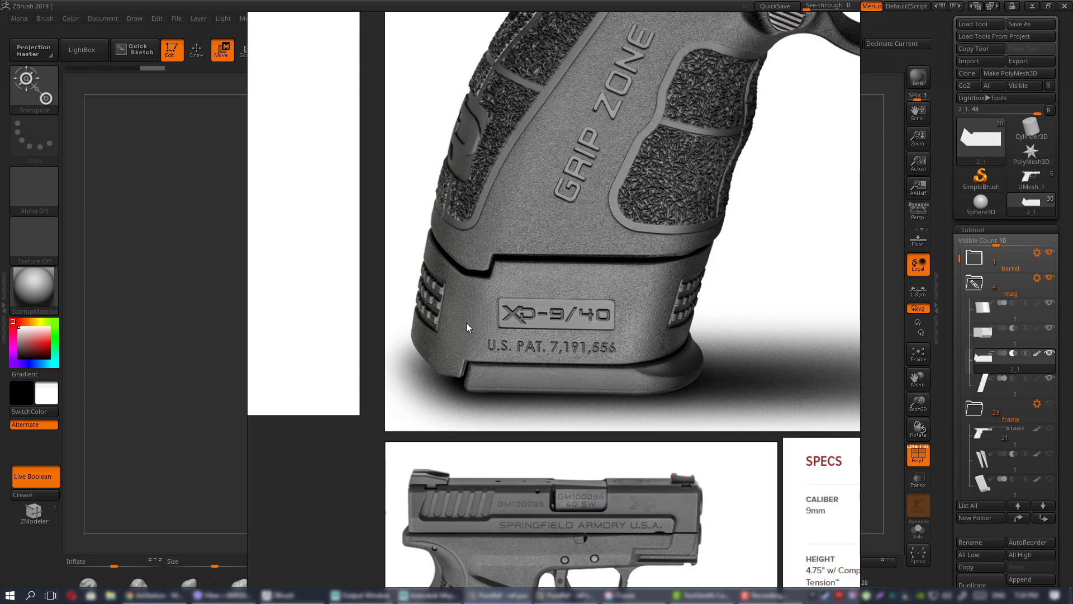
pyautogui.hotkey('alt', 'Tab')
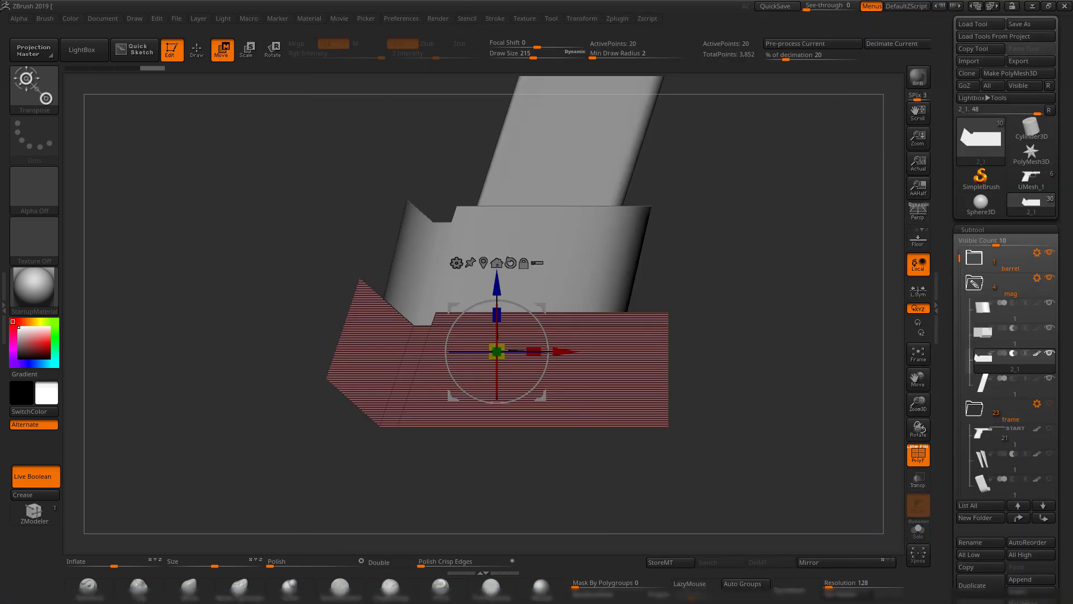
# - Nudge the stepped cutter slightly toward the back of the grip, hide the polyframe and return to drawing mode
pyautogui.moveTo(787, 310)
pyautogui.mouseDown()
pyautogui.moveTo(784, 292)
pyautogui.moveTo(778, 318)
pyautogui.mouseUp()
pyautogui.keyDown('shift'); pyautogui.moveTo(778, 317); pyautogui.dragTo(785, 290); pyautogui.keyUp('shift')
pyautogui.moveTo(577, 386); pyautogui.dragTo(572, 385)
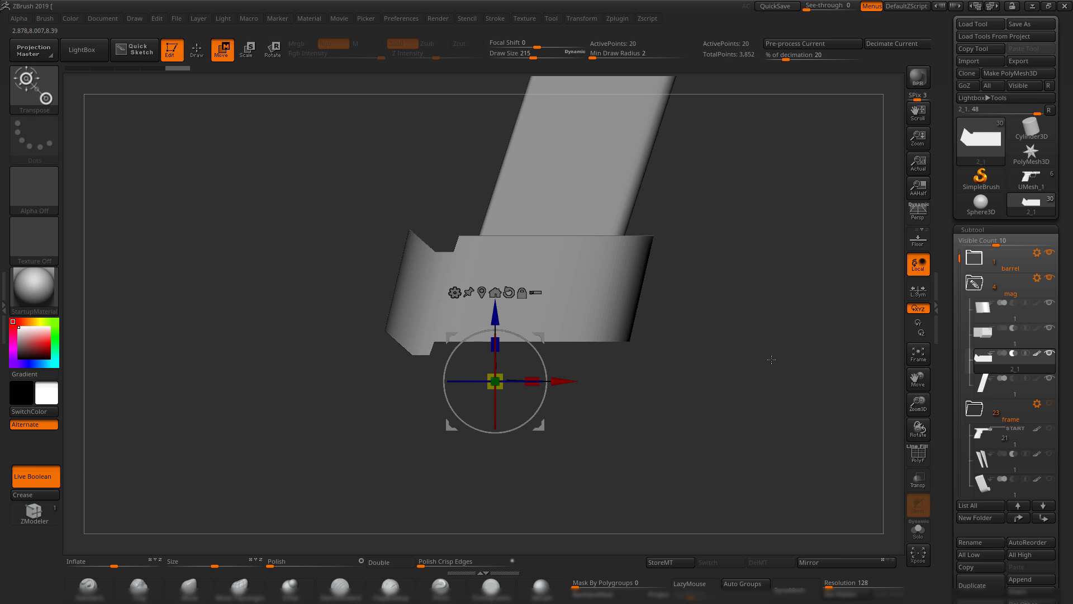
pyautogui.moveTo(773, 362); pyautogui.dragTo(755, 349)
pyautogui.moveTo(754, 349)
pyautogui.keyDown('alt'); pyautogui.mouseDown()
pyautogui.moveTo(737, 307)
pyautogui.moveTo(773, 374)
pyautogui.moveTo(739, 313)
pyautogui.mouseUp(); pyautogui.keyUp('alt')
pyautogui.moveTo(739, 313)
pyautogui.mouseDown()
pyautogui.moveTo(695, 360)
pyautogui.moveTo(687, 391)
pyautogui.moveTo(655, 306)
pyautogui.mouseUp()
pyautogui.click(491, 587)
# - Inspect the trimmed lower edge of the magazine extension from several angles
pyautogui.moveTo(655, 307); pyautogui.dragTo(616, 425)
pyautogui.moveTo(616, 425); pyautogui.dragTo(577, 377)
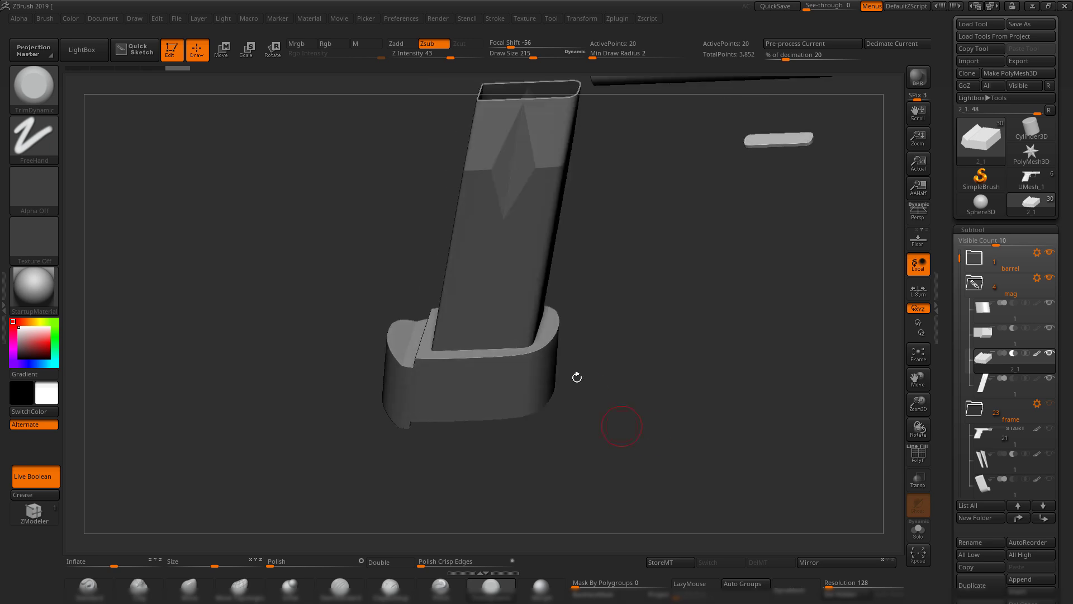
pyautogui.keyDown('alt'); pyautogui.moveTo(679, 353); pyautogui.dragTo(697, 335); pyautogui.keyUp('alt')
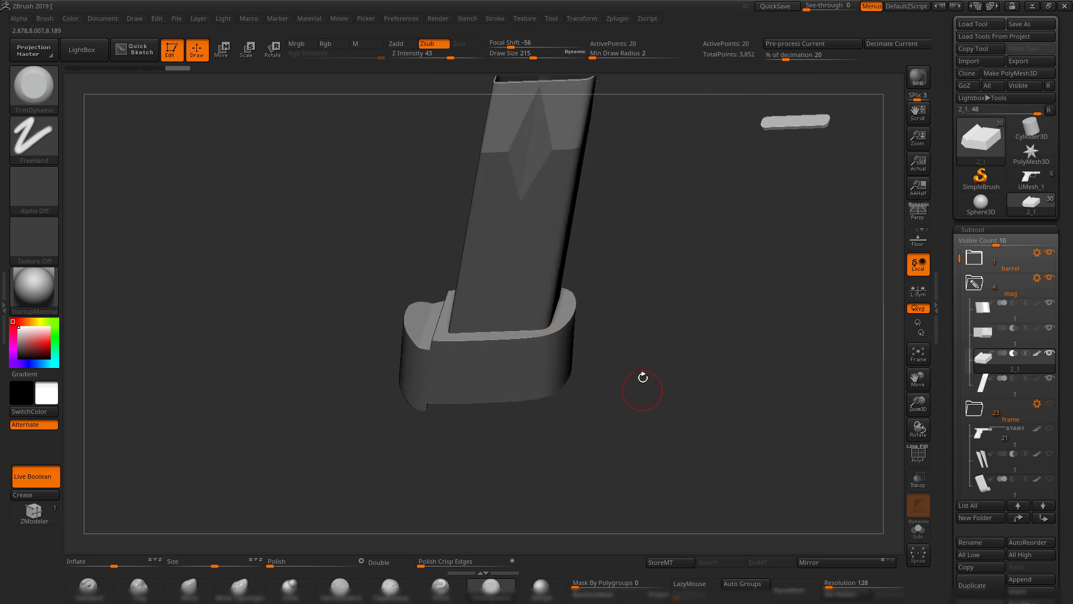
pyautogui.moveTo(643, 377)
pyautogui.mouseDown()
pyautogui.moveTo(644, 352)
pyautogui.moveTo(605, 330)
pyautogui.moveTo(594, 364)
pyautogui.moveTo(629, 383)
pyautogui.moveTo(652, 421)
pyautogui.moveTo(732, 403)
pyautogui.moveTo(692, 335)
pyautogui.moveTo(709, 376)
pyautogui.moveTo(705, 416)
pyautogui.mouseUp()
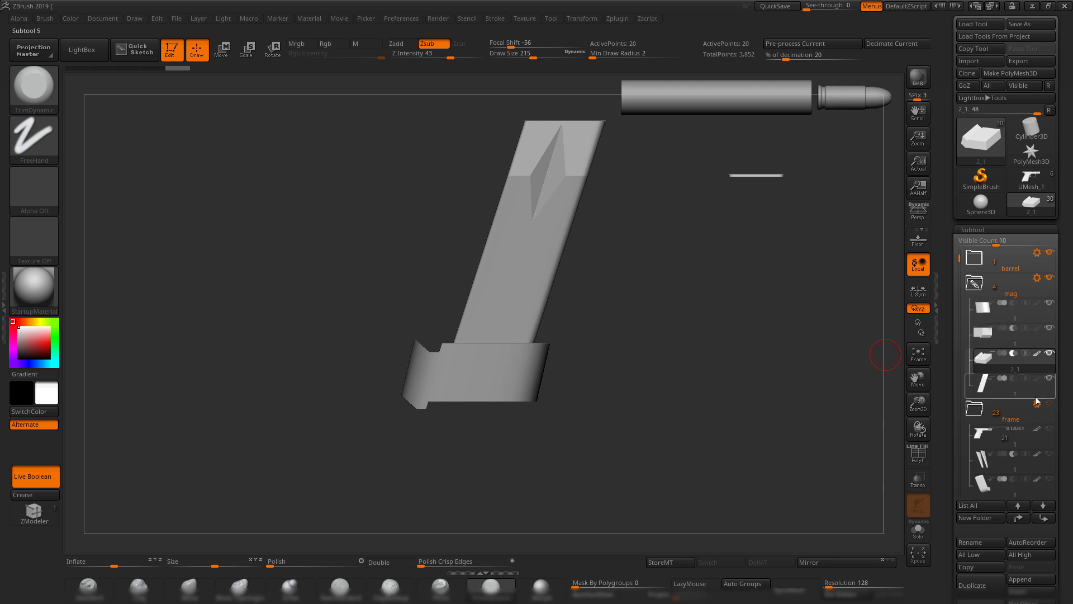
# - Show the frame folder to check the extension's fit under the grip, and make the extension body the active subtool
pyautogui.click(1051, 405)
pyautogui.keyDown('alt'); pyautogui.moveTo(690, 355); pyautogui.dragTo(665, 380); pyautogui.keyUp('alt')
pyautogui.moveTo(665, 380); pyautogui.dragTo(584, 364)
pyautogui.keyDown('alt'); pyautogui.moveTo(644, 341); pyautogui.dragTo(780, 307); pyautogui.keyUp('alt')
pyautogui.keyDown('shift'); pyautogui.moveTo(748, 358); pyautogui.dragTo(648, 358); pyautogui.keyUp('shift')
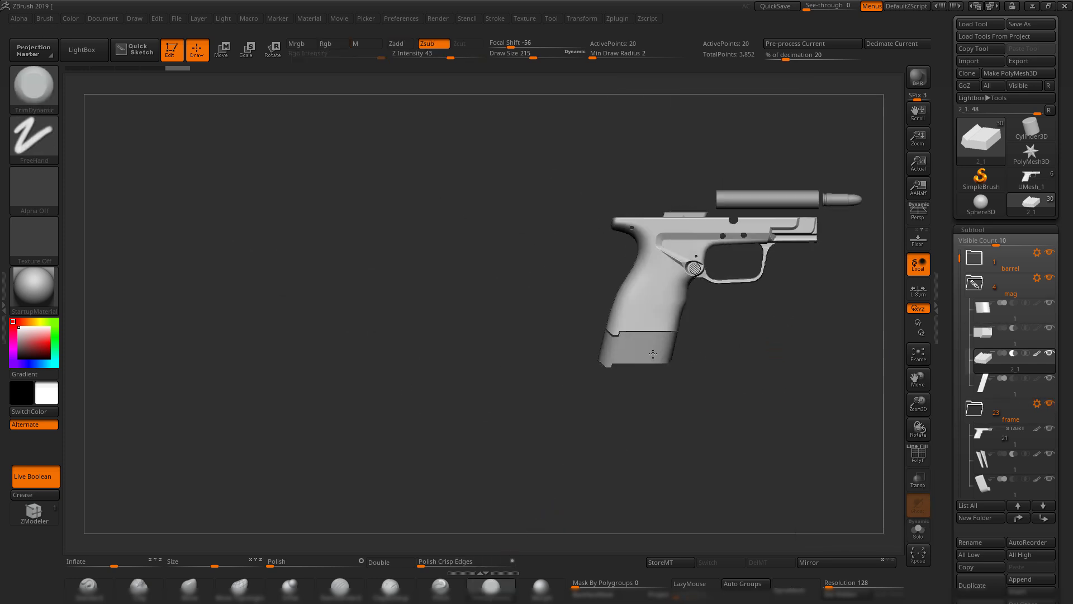
pyautogui.keyDown('alt'); pyautogui.click(635, 345); pyautogui.keyUp('alt')
pyautogui.moveTo(804, 369); pyautogui.dragTo(626, 391)
pyautogui.moveTo(685, 369); pyautogui.dragTo(782, 361)
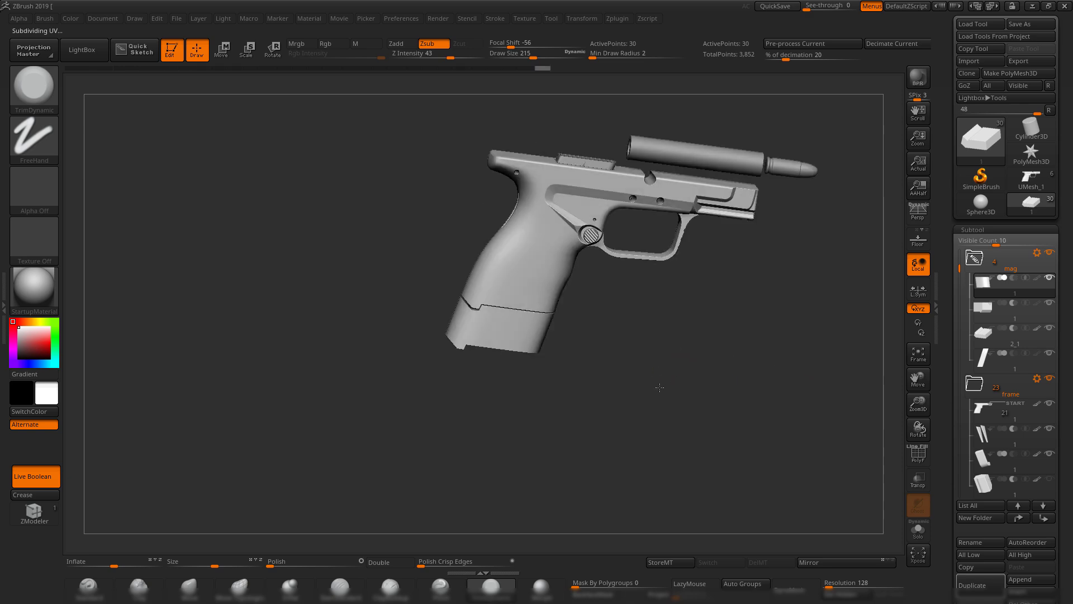
pyautogui.keyDown('alt'); pyautogui.moveTo(658, 388); pyautogui.dragTo(617, 423); pyautogui.keyUp('alt')
# - Save the tool over the existing handgun boolean.ZTL file and hide the frame folder
pyautogui.click(1049, 25)
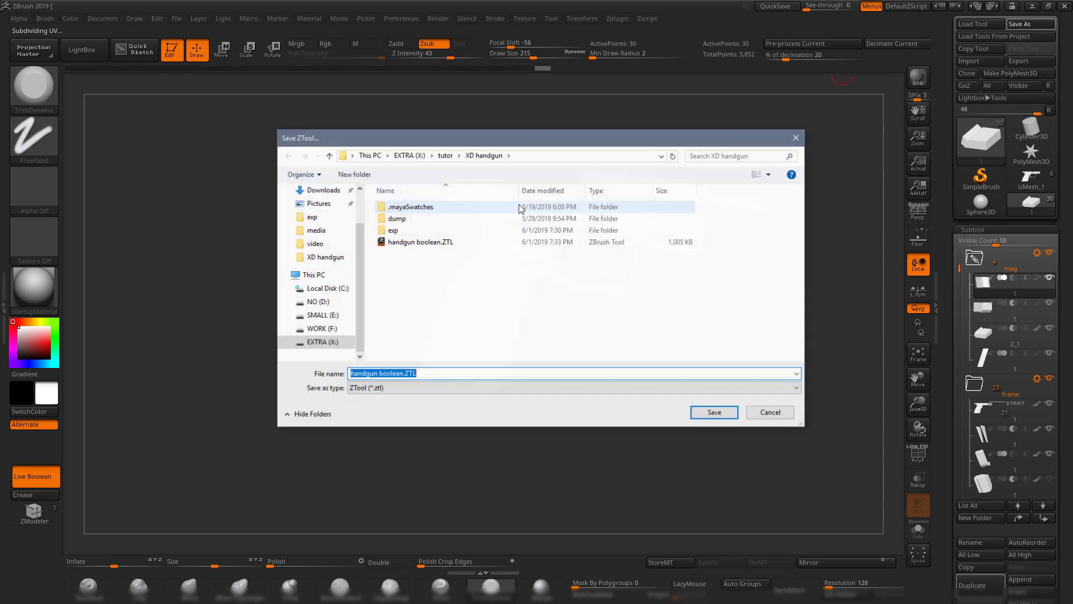
pyautogui.doubleClick(431, 241)
pyautogui.click(568, 301)
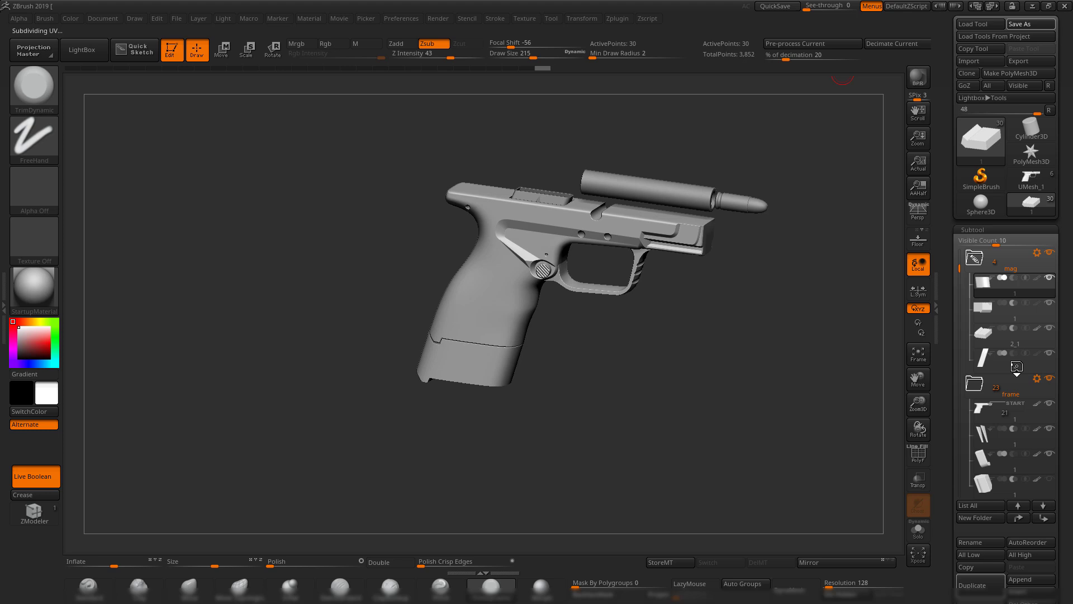
pyautogui.click(1049, 378)
pyautogui.moveTo(702, 312); pyautogui.dragTo(895, 282)
# - Switch to PureRef and examine the photos of the removed magazines for the shape of the extension's upper edge
pyautogui.hotkey('alt', 'Tab')
pyautogui.scroll(-12, 810, 308)
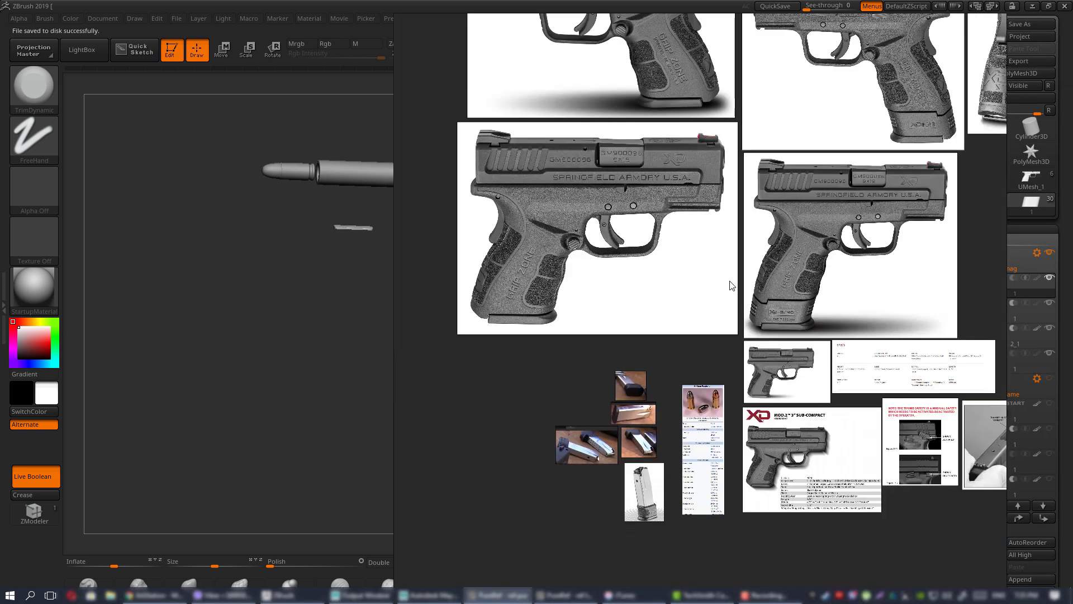
pyautogui.scroll(8, 662, 339)
pyautogui.moveTo(702, 370); pyautogui.dragTo(701, 241, button='middle')
pyautogui.scroll(4, 604, 323)
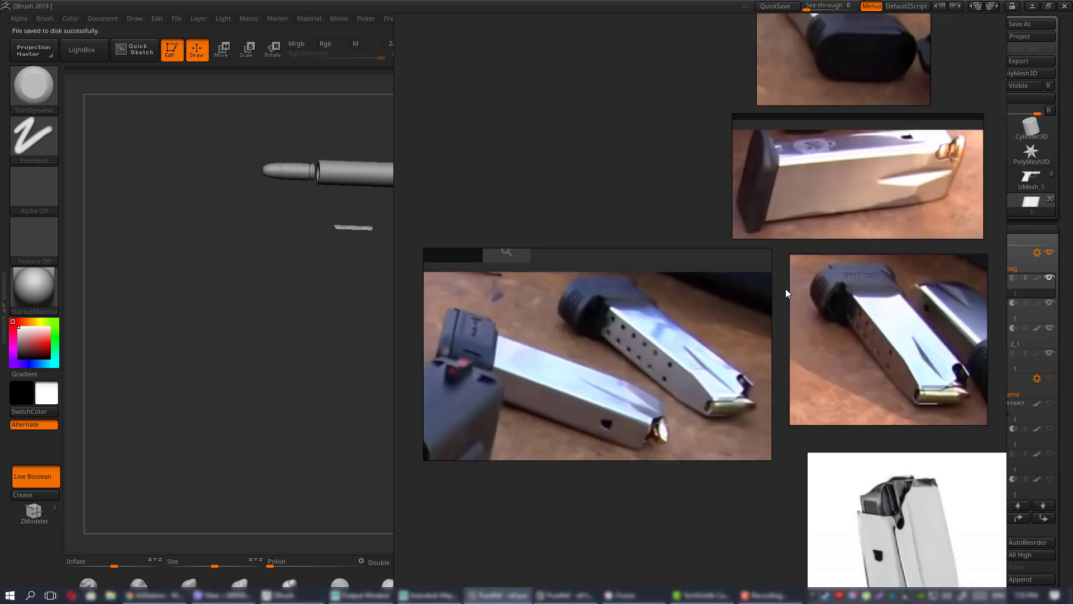
pyautogui.moveTo(841, 295); pyautogui.dragTo(685, 309, button='middle')
pyautogui.scroll(3, 685, 309)
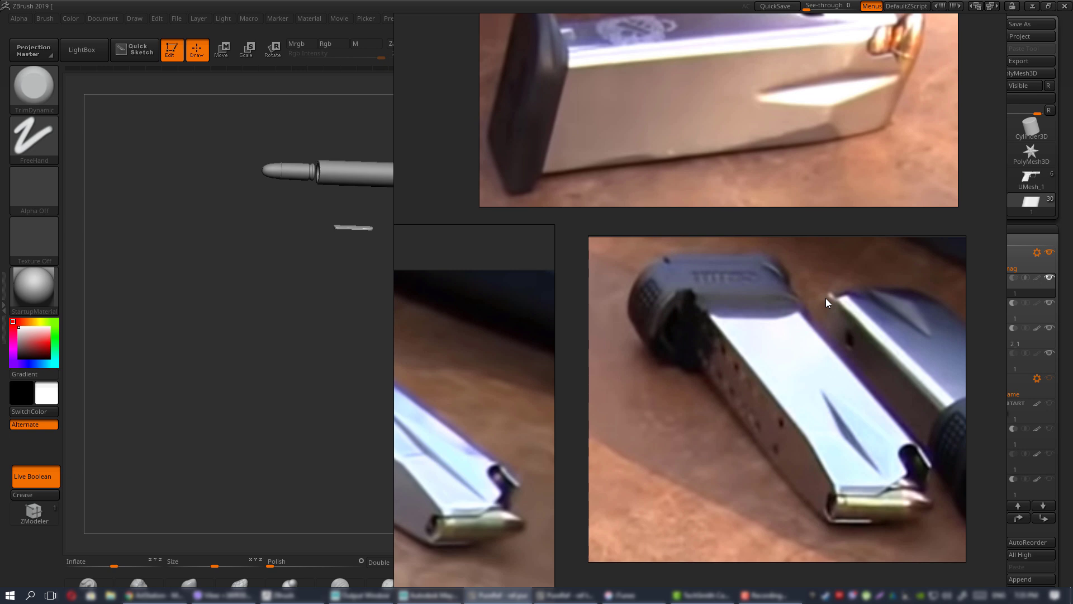
pyautogui.scroll(-5, 826, 297)
pyautogui.moveTo(619, 311); pyautogui.dragTo(669, 297, button='middle')
pyautogui.scroll(5, 668, 298)
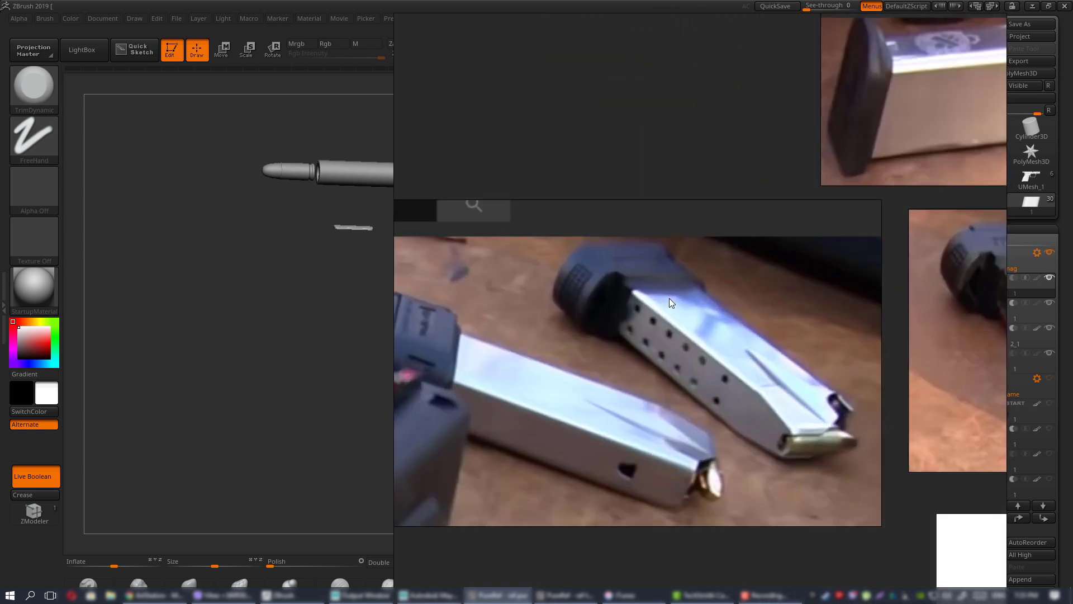
pyautogui.moveTo(822, 297); pyautogui.dragTo(1072, 243, button='right')
# - Examine the white-background photo of the magazine with the XD extension, focusing on its upper rim and base plate
pyautogui.moveTo(688, 313)
pyautogui.mouseDown()
pyautogui.moveTo(668, 328)
pyautogui.moveTo(699, 366)
pyautogui.moveTo(693, 319)
pyautogui.moveTo(667, 280)
pyautogui.moveTo(676, 336)
pyautogui.moveTo(709, 340)
pyautogui.moveTo(644, 295)
pyautogui.moveTo(666, 315)
pyautogui.mouseUp()
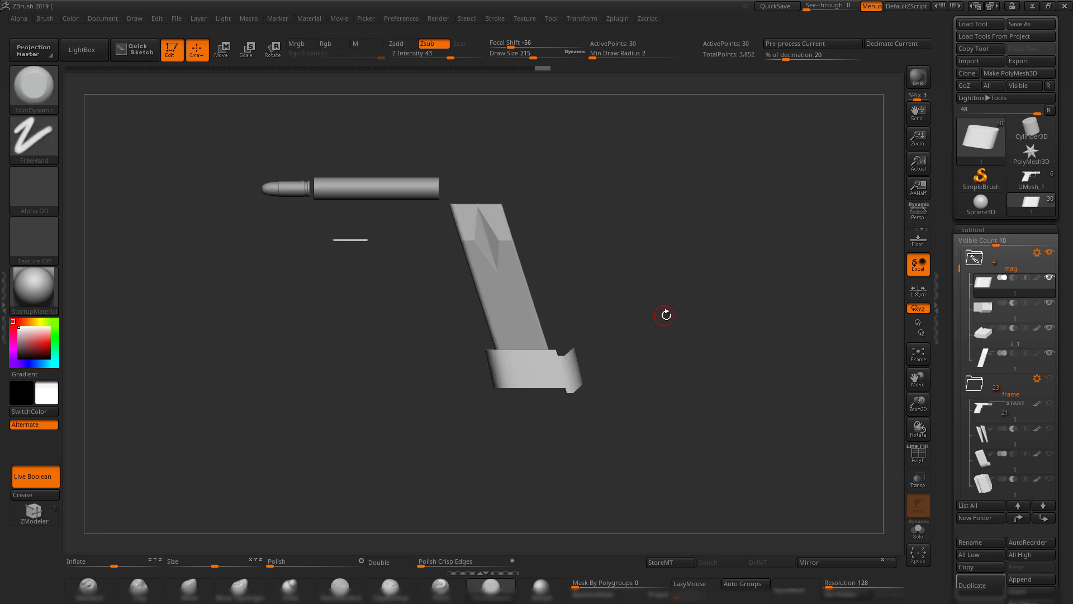
pyautogui.hotkey('alt', 'Tab')
pyautogui.moveTo(959, 307); pyautogui.dragTo(716, 285, button='right')
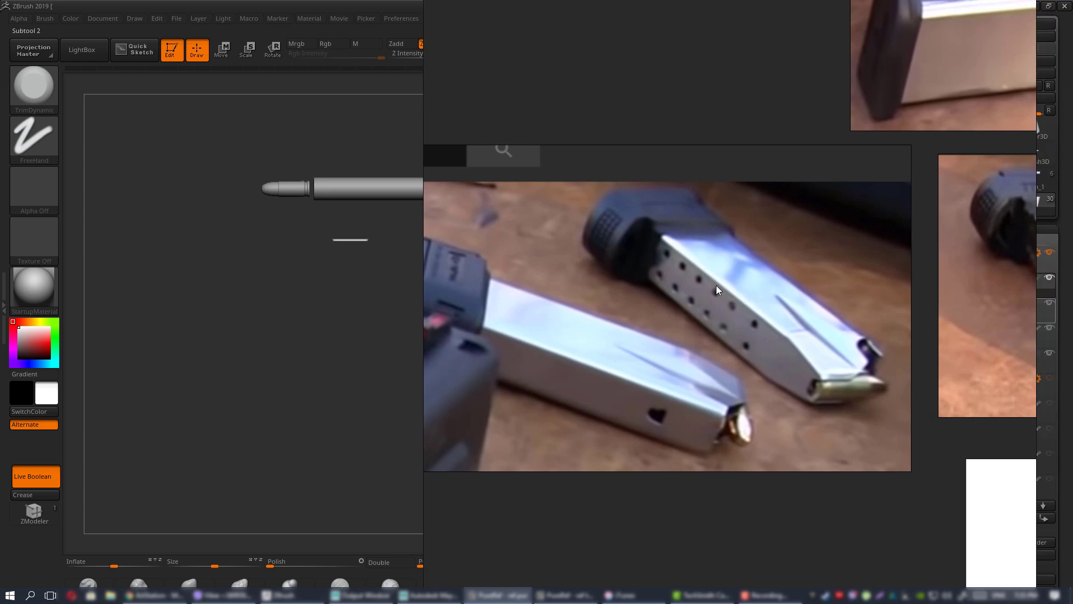
pyautogui.scroll(-3, 715, 285)
pyautogui.moveTo(948, 242); pyautogui.dragTo(746, 274, button='middle')
pyautogui.scroll(5, 746, 275)
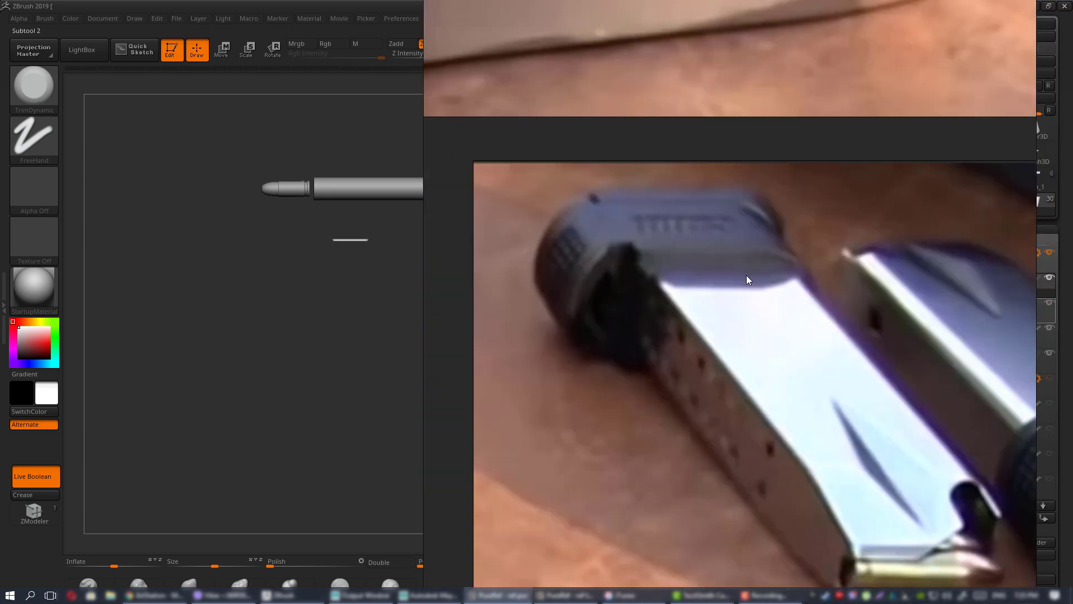
pyautogui.scroll(-8, 745, 275)
pyautogui.scroll(6, 758, 352)
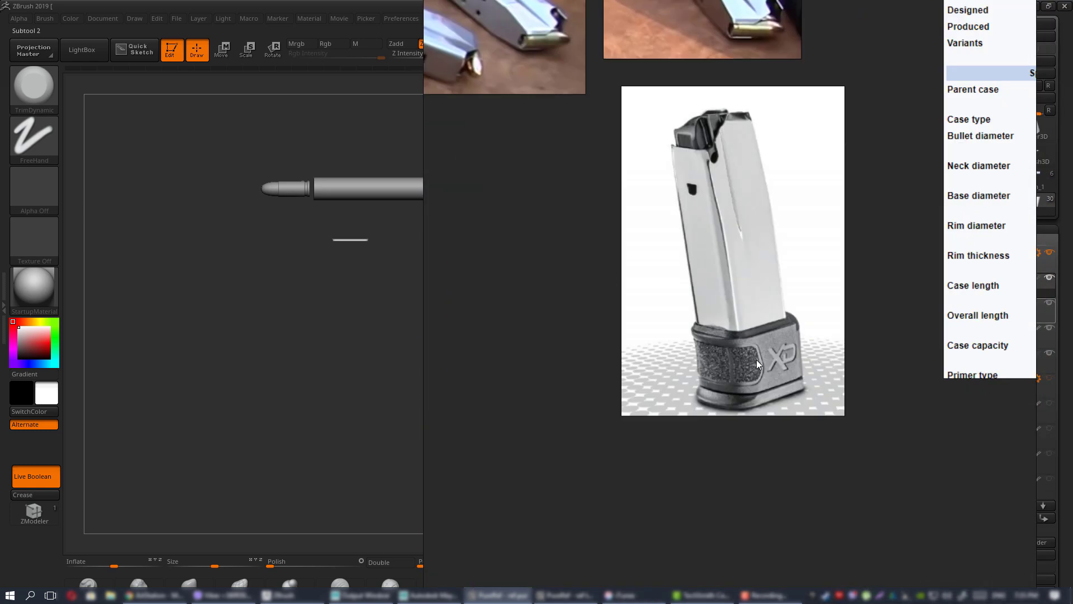
pyautogui.scroll(-1, 769, 346)
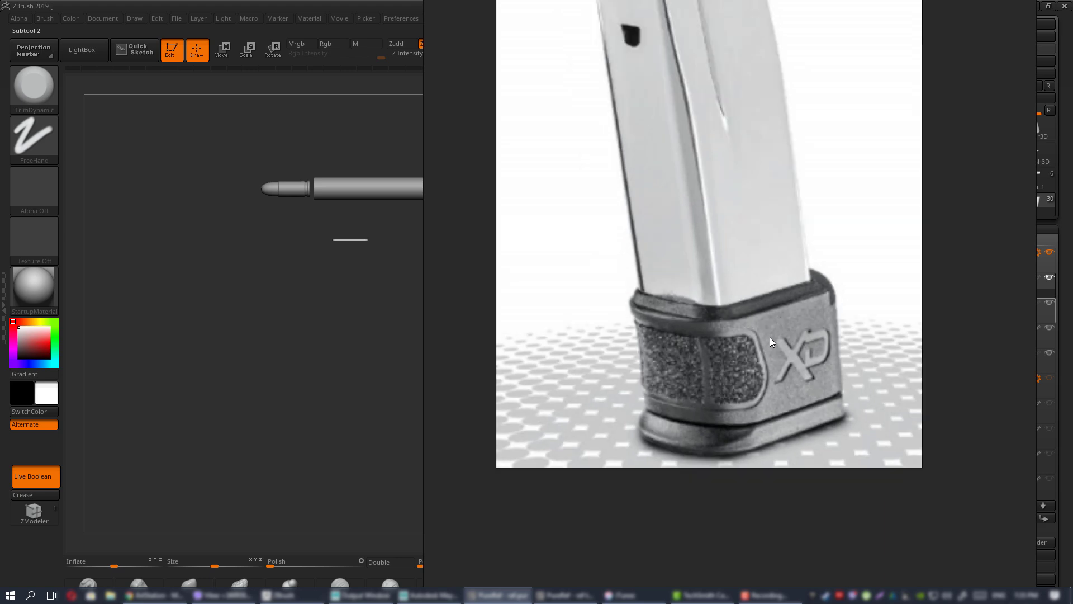
pyautogui.scroll(2, 737, 340)
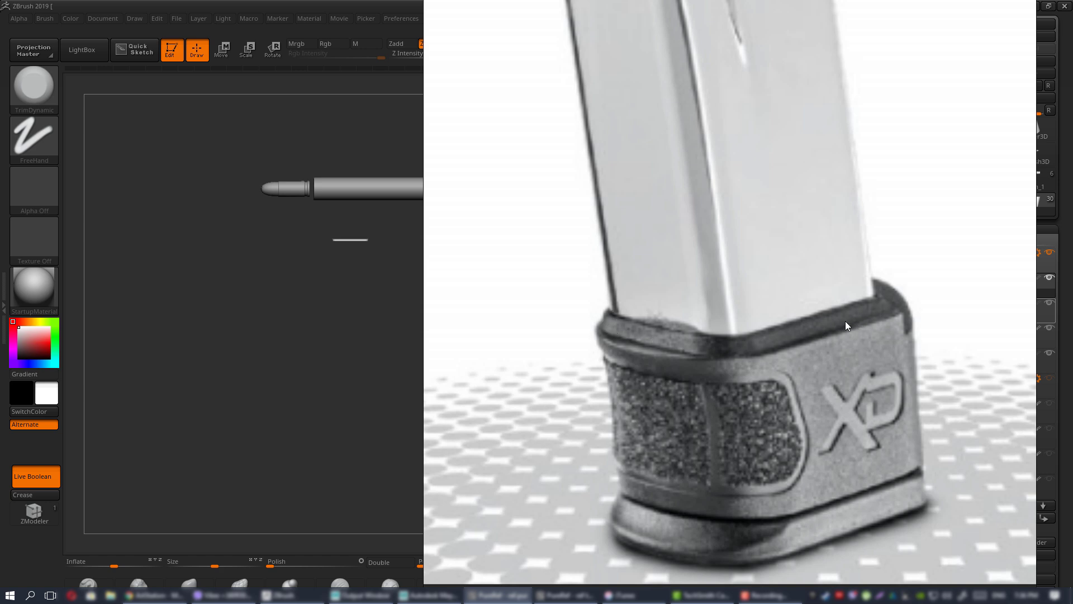
pyautogui.scroll(-2, 680, 210)
pyautogui.moveTo(690, 419); pyautogui.dragTo(665, 321, button='middle')
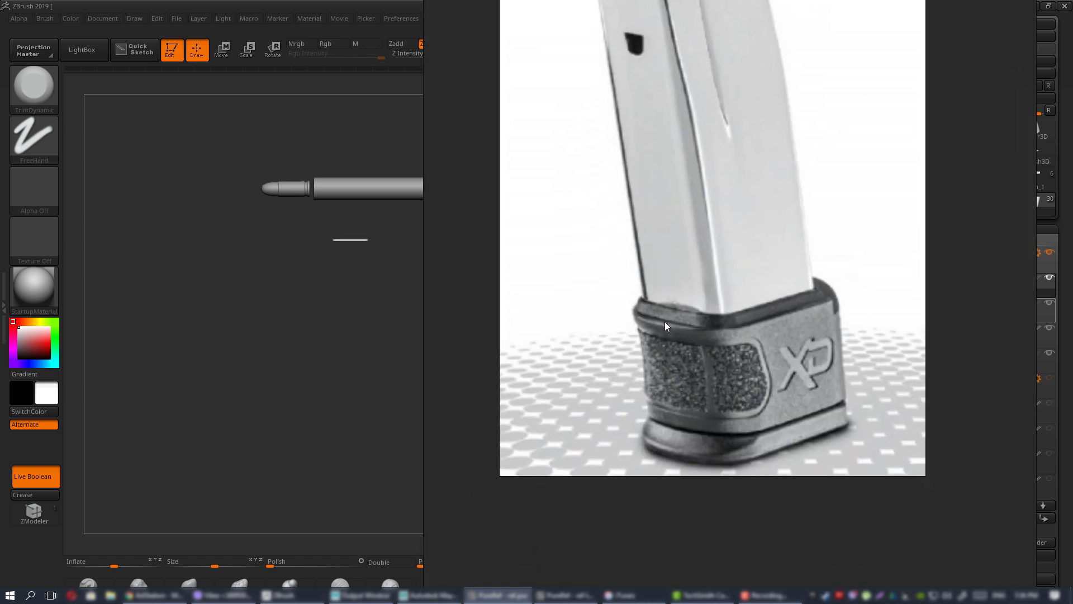
pyautogui.scroll(2, 668, 320)
pyautogui.hotkey('alt', 'Tab')
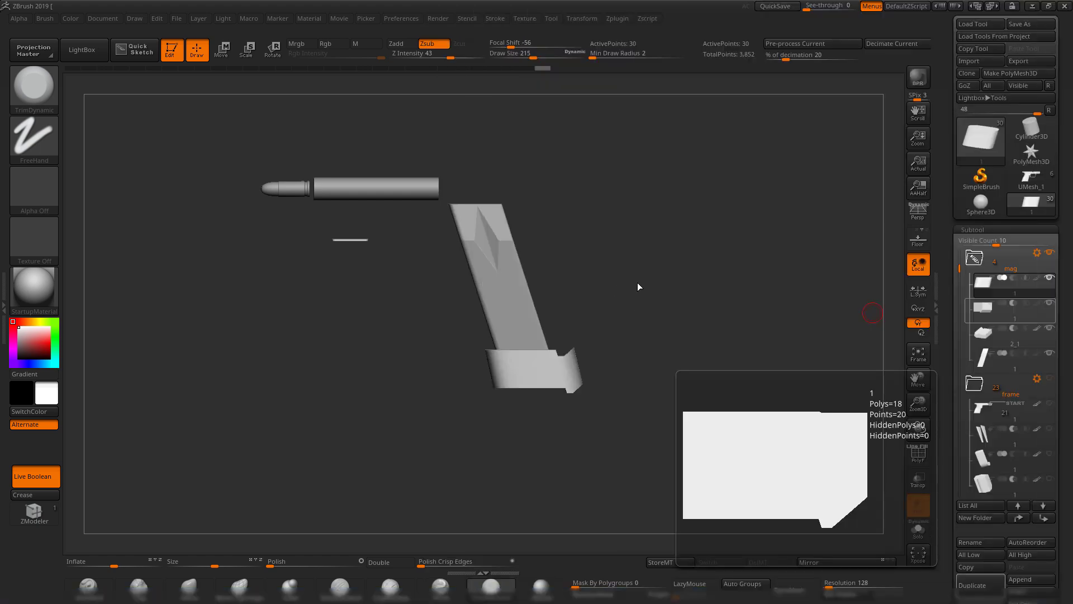
# - Switch the view rotation back to all axes while checking the magazine extension
pyautogui.moveTo(635, 289); pyautogui.dragTo(608, 301)
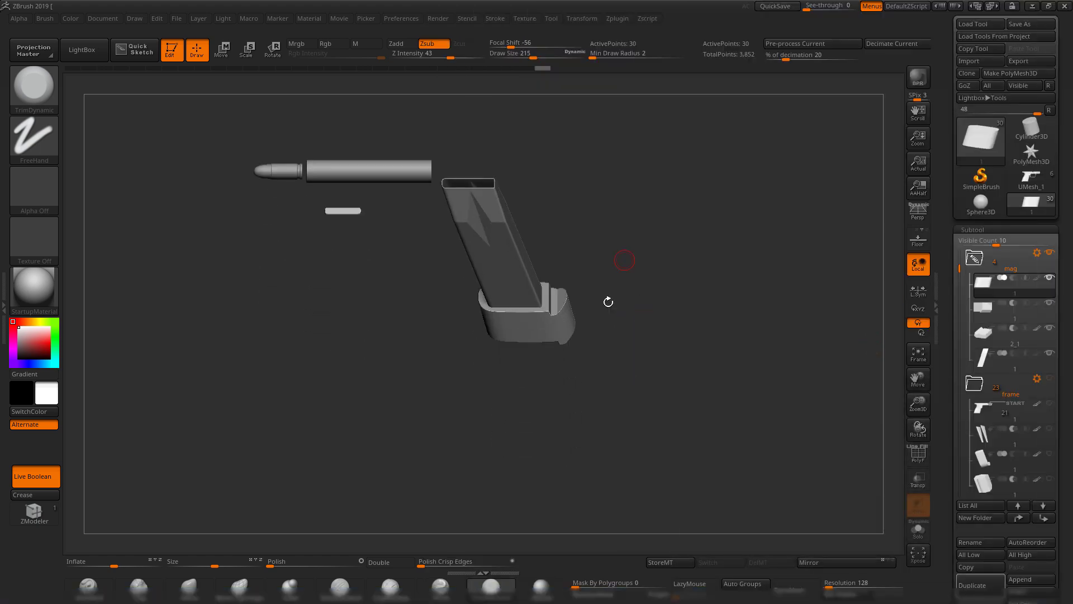
pyautogui.keyDown('shift'); pyautogui.moveTo(699, 280); pyautogui.dragTo(659, 283); pyautogui.keyUp('shift')
pyautogui.keyDown('alt'); pyautogui.moveTo(682, 323); pyautogui.dragTo(662, 294); pyautogui.keyUp('alt')
pyautogui.keyDown('alt'); pyautogui.moveTo(662, 293); pyautogui.dragTo(693, 335); pyautogui.keyUp('alt')
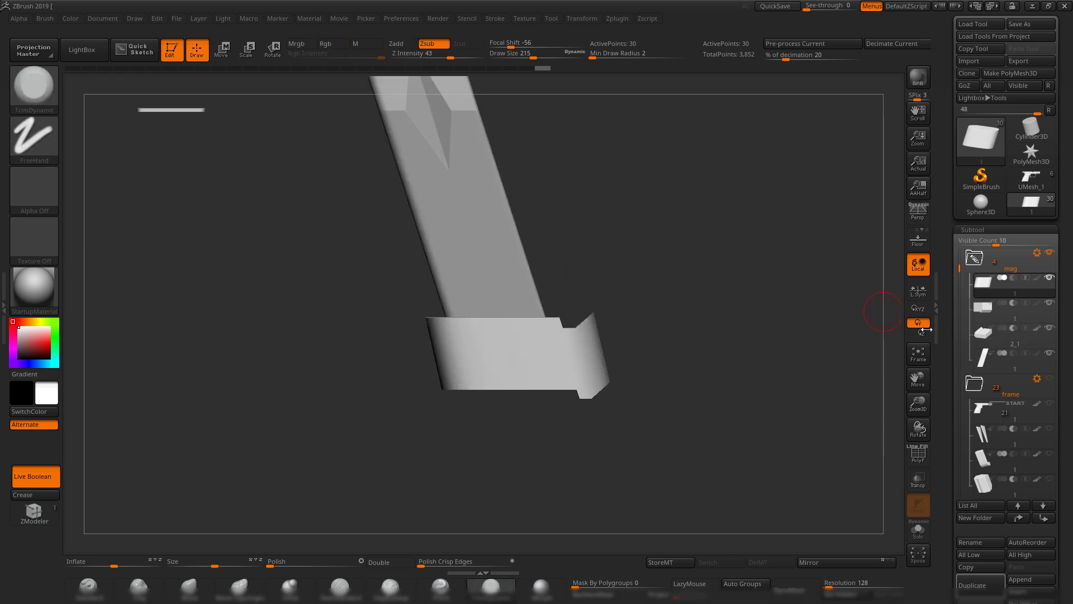
pyautogui.click(919, 310)
pyautogui.moveTo(766, 316); pyautogui.dragTo(903, 317)
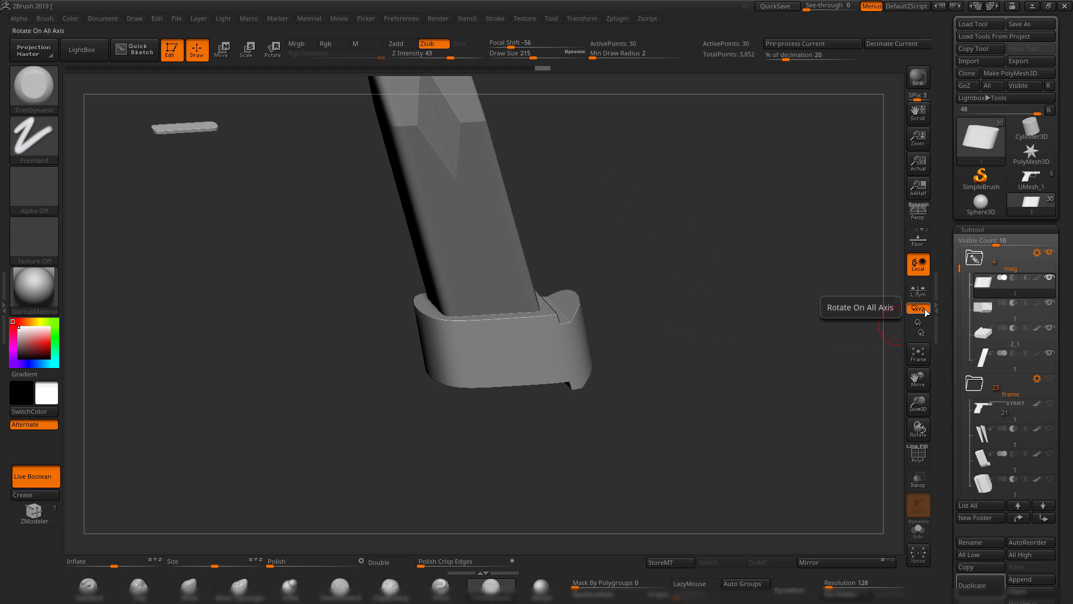
# - Compare the modelled magazine extension with the XD extension in the reference photo
pyautogui.moveTo(839, 312); pyautogui.dragTo(674, 284)
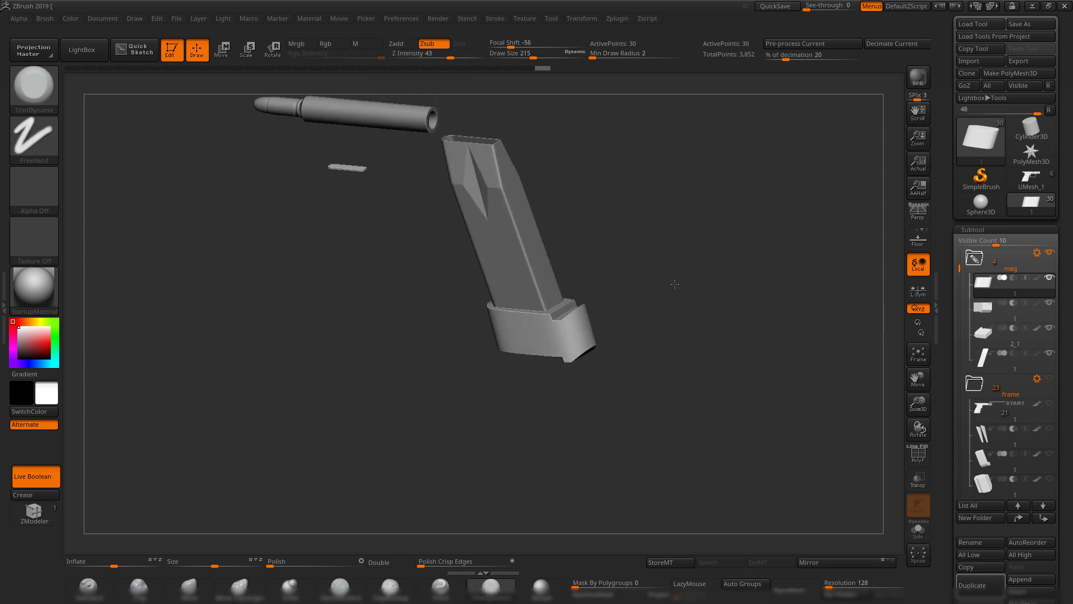
pyautogui.moveTo(757, 300); pyautogui.dragTo(842, 287)
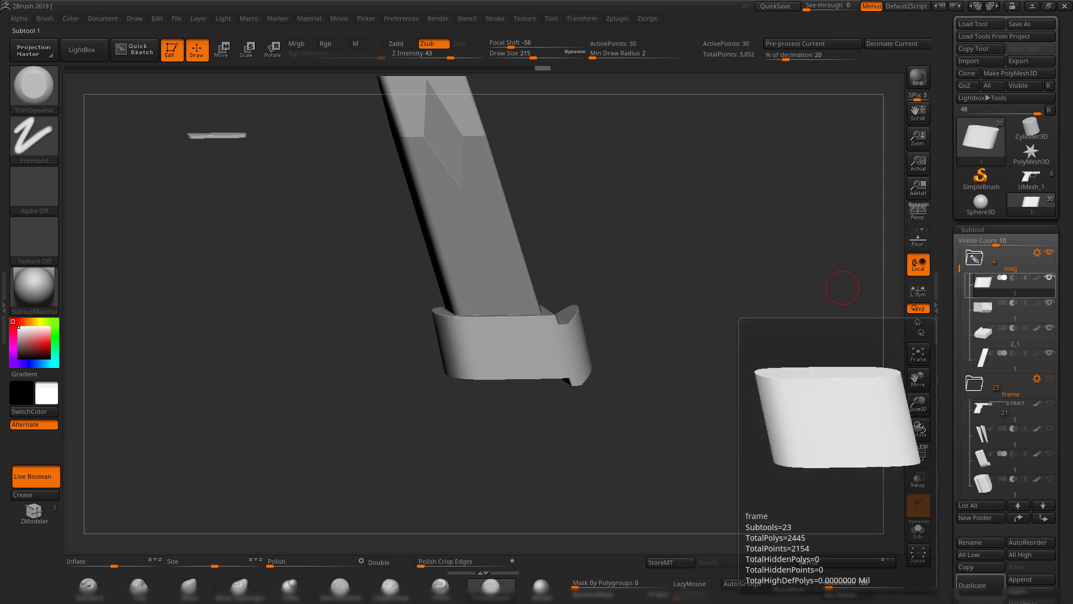
pyautogui.hotkey('alt', 'Tab')
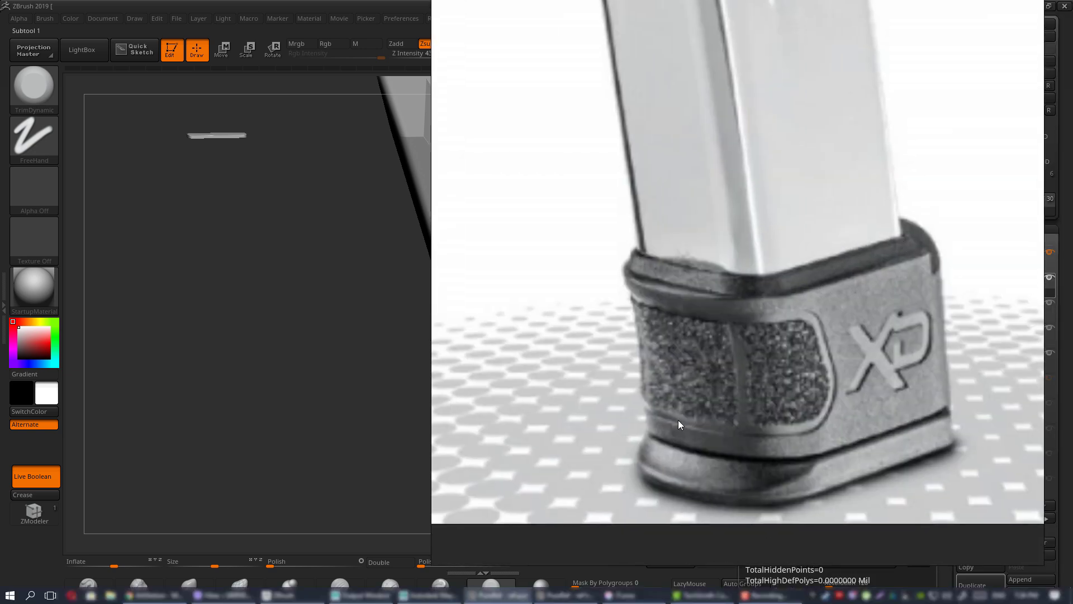
pyautogui.hotkey('alt', 'Tab')
pyautogui.moveTo(720, 338); pyautogui.dragTo(617, 321)
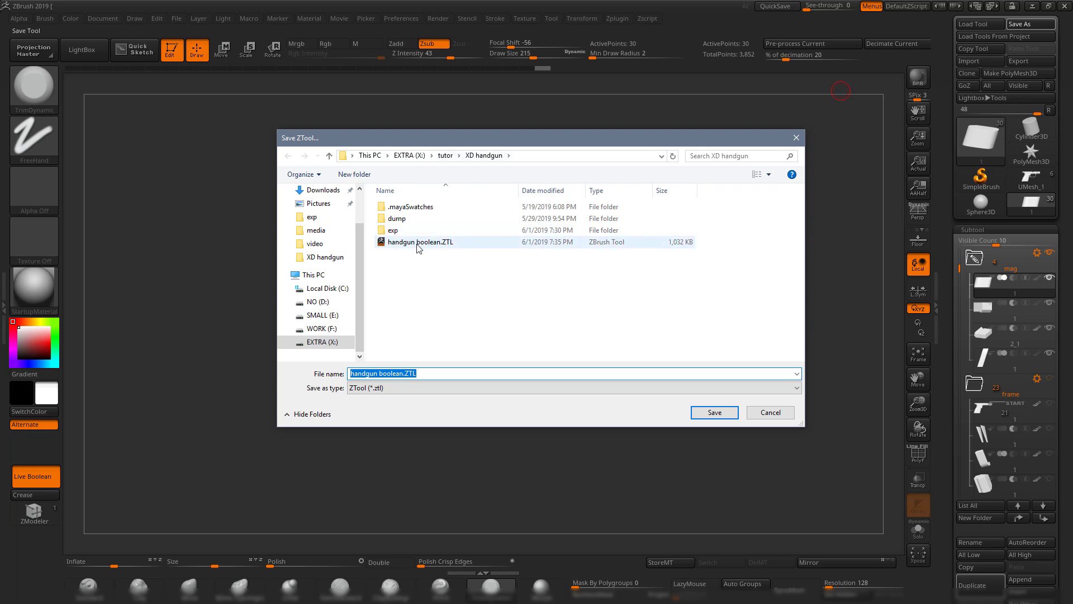
# - Save the tool over the existing handgun boolean.ZTL file
pyautogui.doubleClick(417, 242)
pyautogui.click(569, 302)
# - Generate a Boolean mesh from the visible subtools and switch to the resulting tool
pyautogui.moveTo(669, 287); pyautogui.dragTo(788, 330)
pyautogui.moveTo(900, 306)
pyautogui.keyDown('shift'); pyautogui.mouseDown()
pyautogui.moveTo(697, 347)
pyautogui.moveTo(687, 360)
pyautogui.moveTo(688, 311)
pyautogui.moveTo(642, 297)
pyautogui.moveTo(759, 328)
pyautogui.moveTo(680, 323)
pyautogui.moveTo(776, 334)
pyautogui.mouseUp(); pyautogui.keyUp('shift')
pyautogui.moveTo(956, 266); pyautogui.dragTo(951, 300)
pyautogui.keyDown('alt'); pyautogui.moveTo(726, 317); pyautogui.dragTo(656, 308); pyautogui.keyUp('alt')
pyautogui.moveTo(948, 397); pyautogui.dragTo(943, 307)
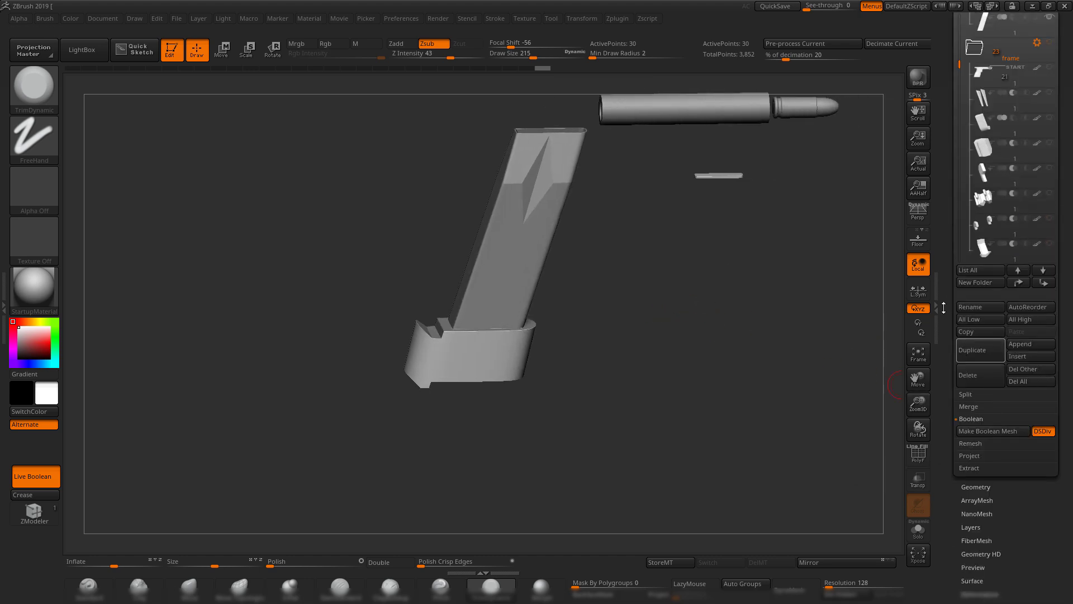
pyautogui.keyDown('alt'); pyautogui.moveTo(710, 378); pyautogui.dragTo(694, 408); pyautogui.keyUp('alt')
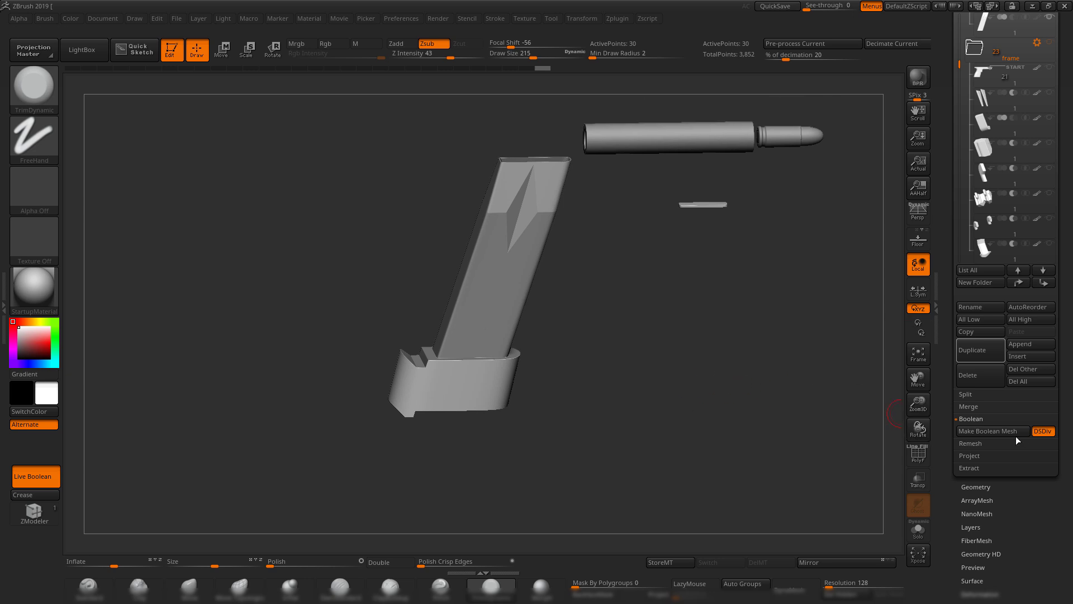
pyautogui.click(985, 434)
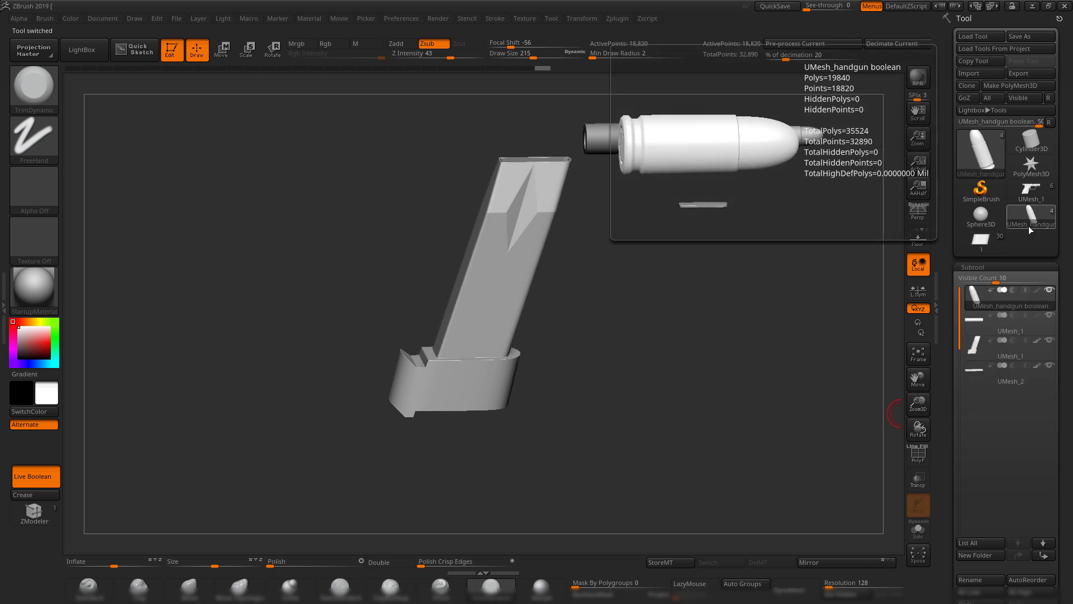
# - Select the magazine subtool, show its polyframe and turn the whole mesh into a single polygroup
pyautogui.hotkey('shift', 'f')
pyautogui.keyDown('alt'); pyautogui.moveTo(570, 433); pyautogui.dragTo(699, 313); pyautogui.keyUp('alt')
pyautogui.keyDown('alt'); pyautogui.click(508, 346); pyautogui.keyUp('alt')
pyautogui.hotkey('shift', 'f')
pyautogui.hotkey('shift', 'f')
pyautogui.hotkey('ctrl', 'w')
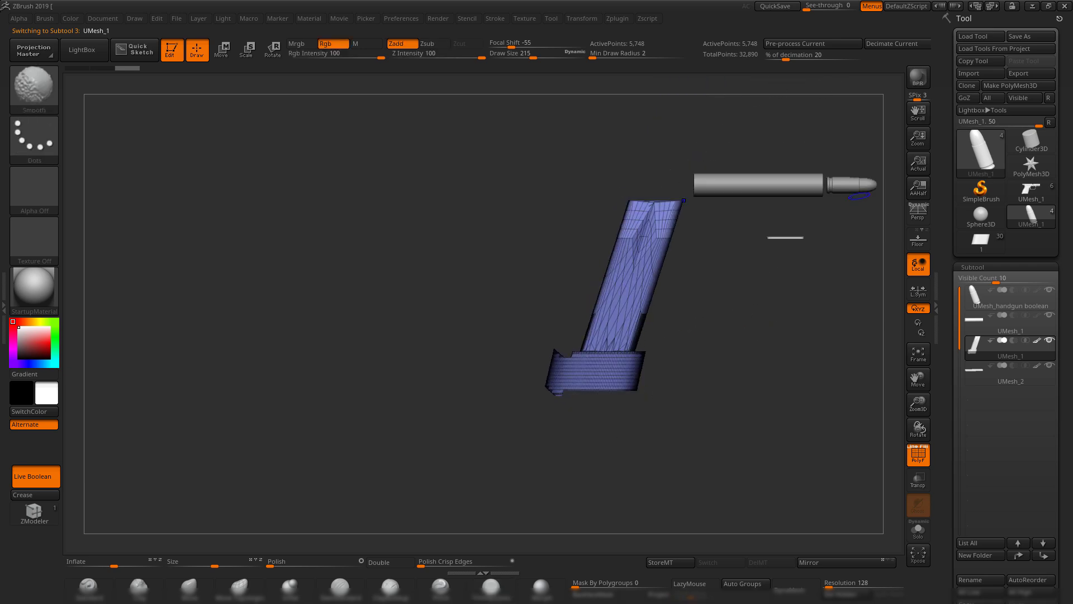
# - Export the magazine mesh as 1.OBJ into the exp folder, replacing the existing file
pyautogui.click(1031, 73)
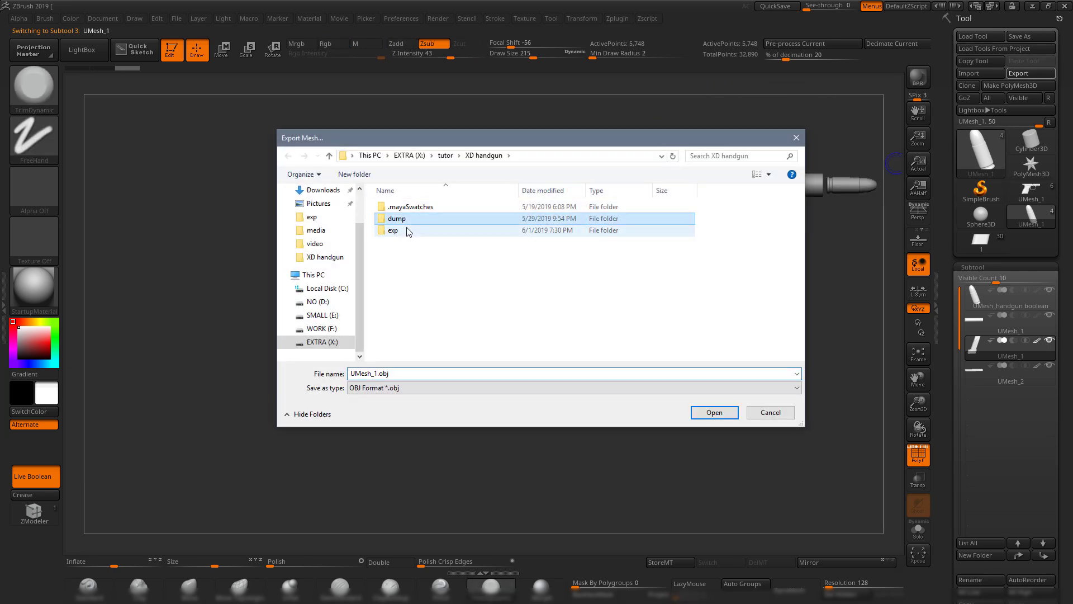
pyautogui.doubleClick(397, 231)
pyautogui.doubleClick(398, 206)
pyautogui.click(567, 301)
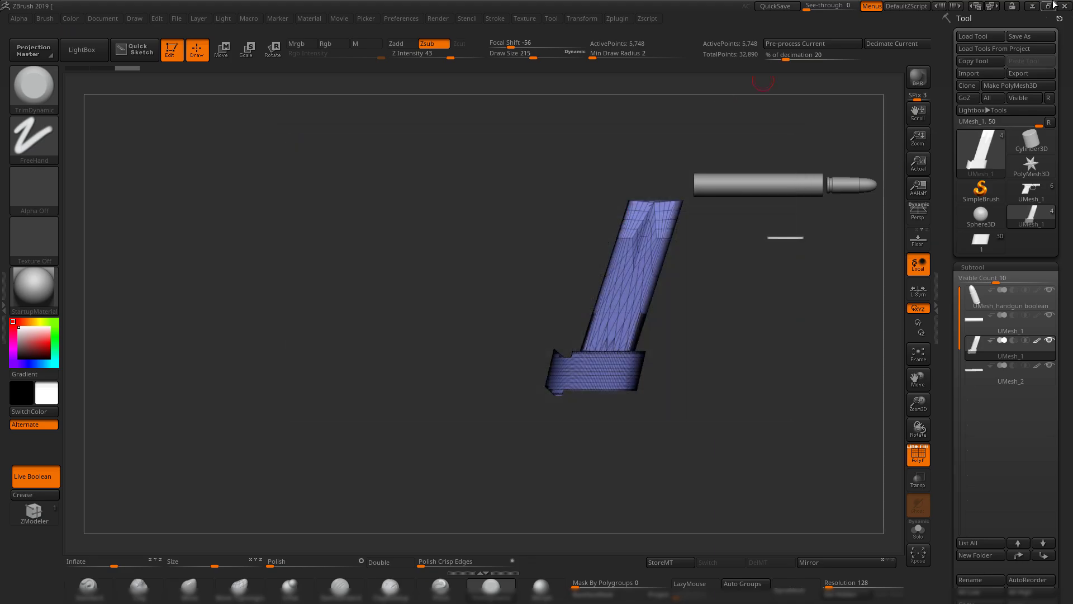
# - Switch to Maya and delete the box over the grip and the old magazine mesh from the scene
pyautogui.click(1035, 7)
pyautogui.scroll(-6, 524, 273)
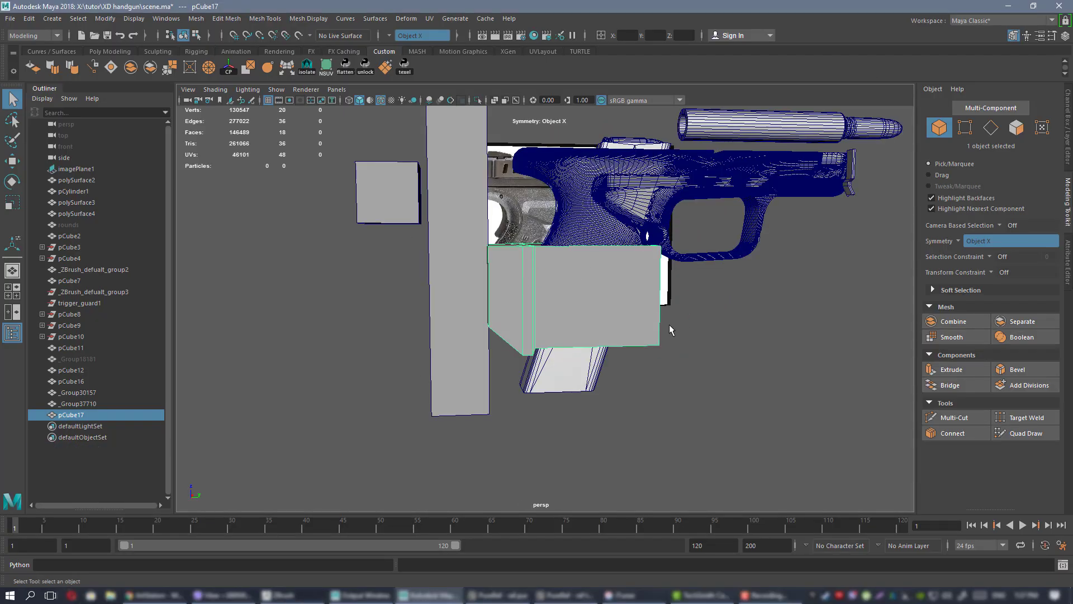
pyautogui.press('Delete')
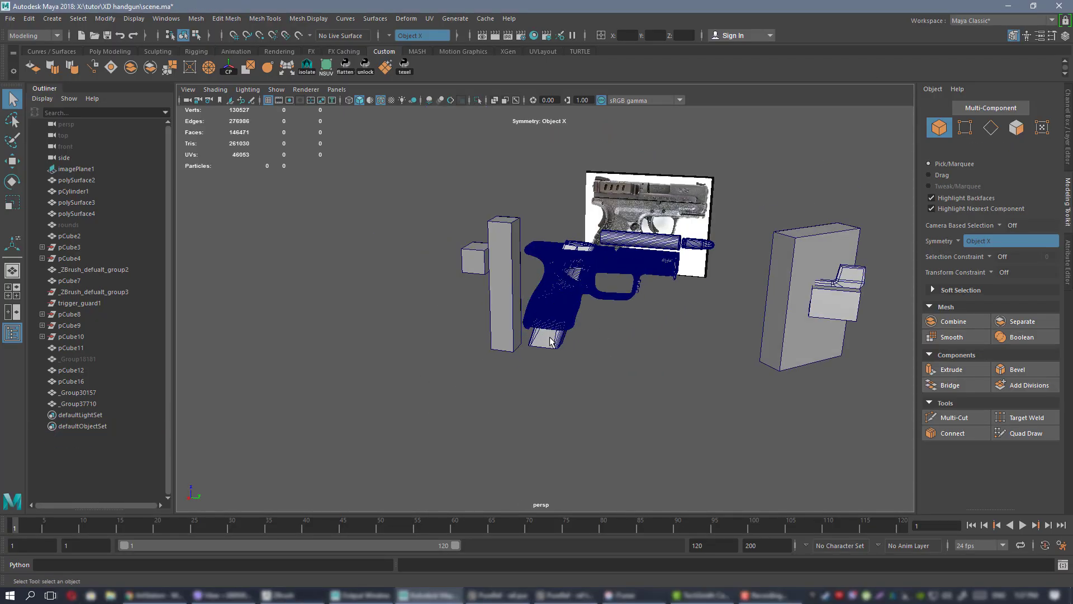
pyautogui.keyDown('alt'); pyautogui.moveTo(602, 317); pyautogui.dragTo(668, 357); pyautogui.keyUp('alt')
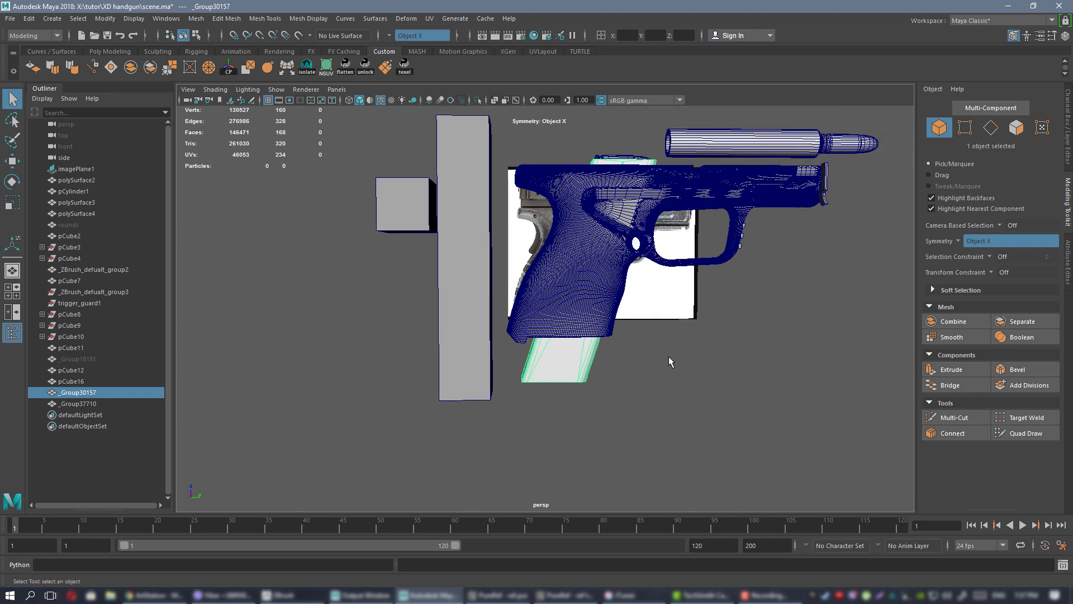
pyautogui.press('Delete')
# - Import the exported magazine mesh 1.OBJ from the exp folder into the scene
pyautogui.click(10, 18)
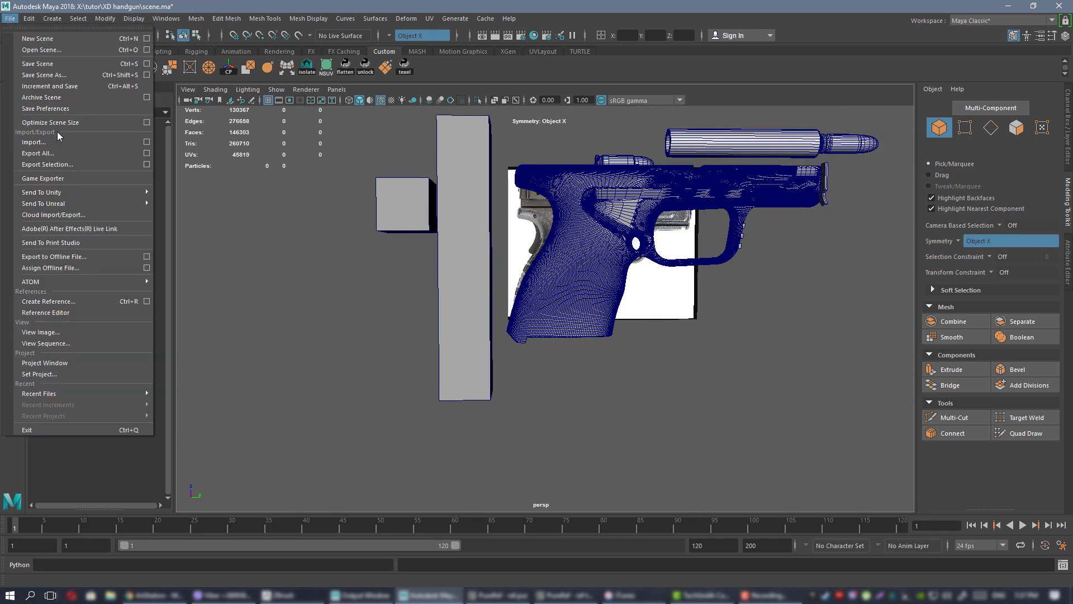
pyautogui.click(51, 140)
pyautogui.click(415, 229)
pyautogui.doubleClick(415, 230)
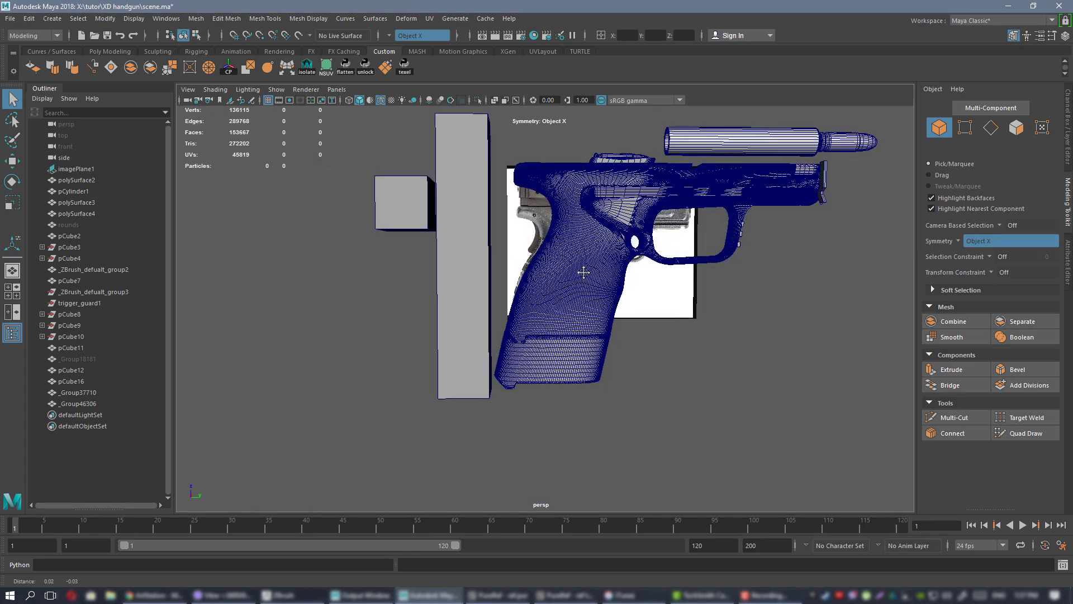
# - Hide the handgun frame mesh that covers the imported magazine
pyautogui.keyDown('alt'); pyautogui.moveTo(581, 271); pyautogui.dragTo(528, 206, button='middle'); pyautogui.keyUp('alt')
pyautogui.keyDown('alt'); pyautogui.moveTo(528, 206); pyautogui.dragTo(587, 179, button='right'); pyautogui.keyUp('alt')
pyautogui.click(525, 309)
pyautogui.keyDown('alt'); pyautogui.moveTo(587, 179); pyautogui.dragTo(625, 334, button='middle'); pyautogui.keyUp('alt')
pyautogui.keyDown('alt'); pyautogui.moveTo(652, 347); pyautogui.dragTo(604, 330, button='right'); pyautogui.keyUp('alt')
pyautogui.keyDown('alt'); pyautogui.moveTo(605, 334); pyautogui.dragTo(601, 275, button='middle'); pyautogui.keyUp('alt')
pyautogui.keyDown('alt'); pyautogui.moveTo(602, 274); pyautogui.dragTo(587, 249); pyautogui.keyUp('alt')
pyautogui.click(566, 244)
pyautogui.press('h')
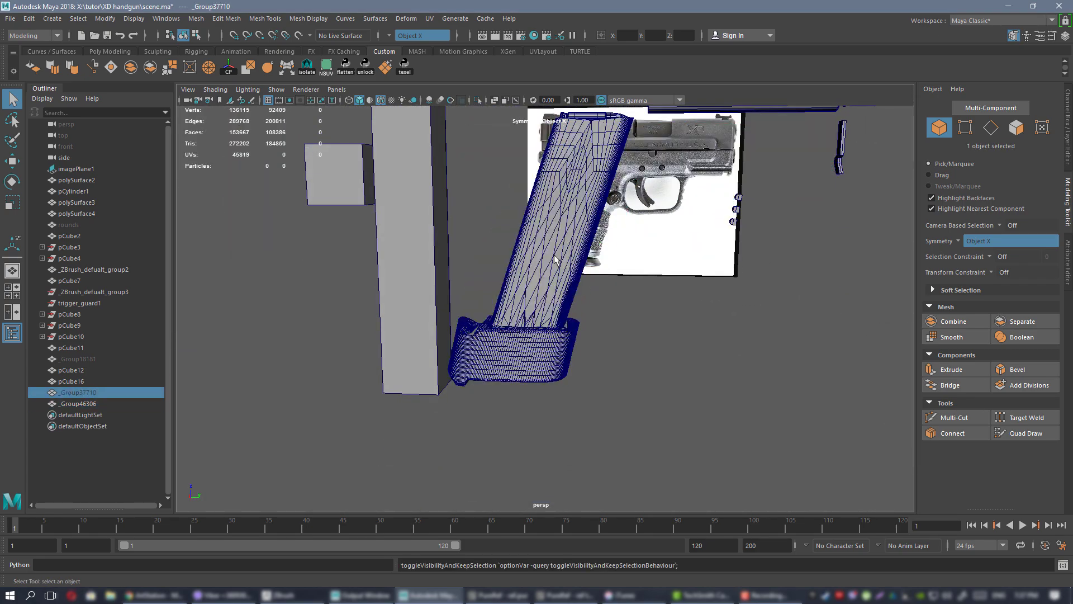
# - Turn off Wireframe on Shaded and select the imported magazine to inspect where its body meets the extension
pyautogui.keyDown('alt'); pyautogui.moveTo(566, 244); pyautogui.dragTo(715, 370, button='right'); pyautogui.keyUp('alt')
pyautogui.keyDown('alt'); pyautogui.moveTo(715, 370); pyautogui.dragTo(681, 380); pyautogui.keyUp('alt')
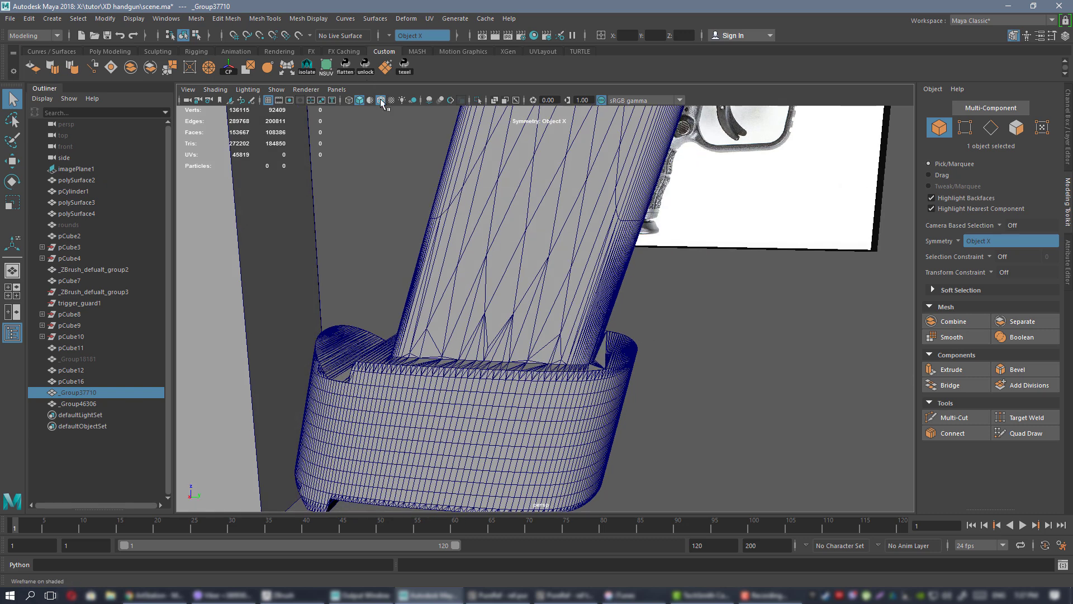
pyautogui.click(380, 100)
pyautogui.moveTo(662, 322)
pyautogui.keyDown('alt'); pyautogui.mouseDown()
pyautogui.moveTo(575, 339)
pyautogui.moveTo(688, 352)
pyautogui.moveTo(503, 307)
pyautogui.moveTo(553, 294)
pyautogui.moveTo(566, 274)
pyautogui.moveTo(588, 295)
pyautogui.moveTo(514, 255)
pyautogui.moveTo(572, 236)
pyautogui.moveTo(541, 335)
pyautogui.mouseUp(); pyautogui.keyUp('alt')
pyautogui.click(487, 299)
pyautogui.keyDown('alt'); pyautogui.moveTo(542, 335); pyautogui.dragTo(551, 295, button='middle'); pyautogui.keyUp('alt')
pyautogui.scroll(2, 552, 296)
pyautogui.keyDown('alt'); pyautogui.moveTo(552, 296); pyautogui.dragTo(626, 334); pyautogui.keyUp('alt')
pyautogui.scroll(1, 579, 334)
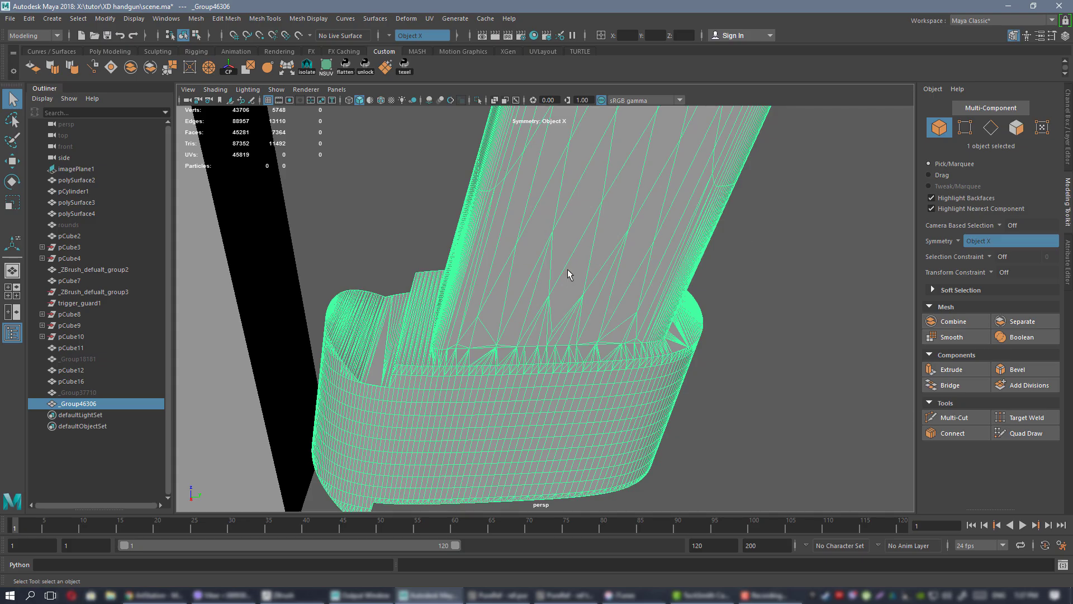
# - Return to ZBrush, switch to the original Boolean tool and export its magazine body subtool over 1.OBJ in the exp folder
pyautogui.click(303, 595)
pyautogui.keyDown('alt'); pyautogui.moveTo(805, 351); pyautogui.dragTo(700, 331); pyautogui.keyUp('alt')
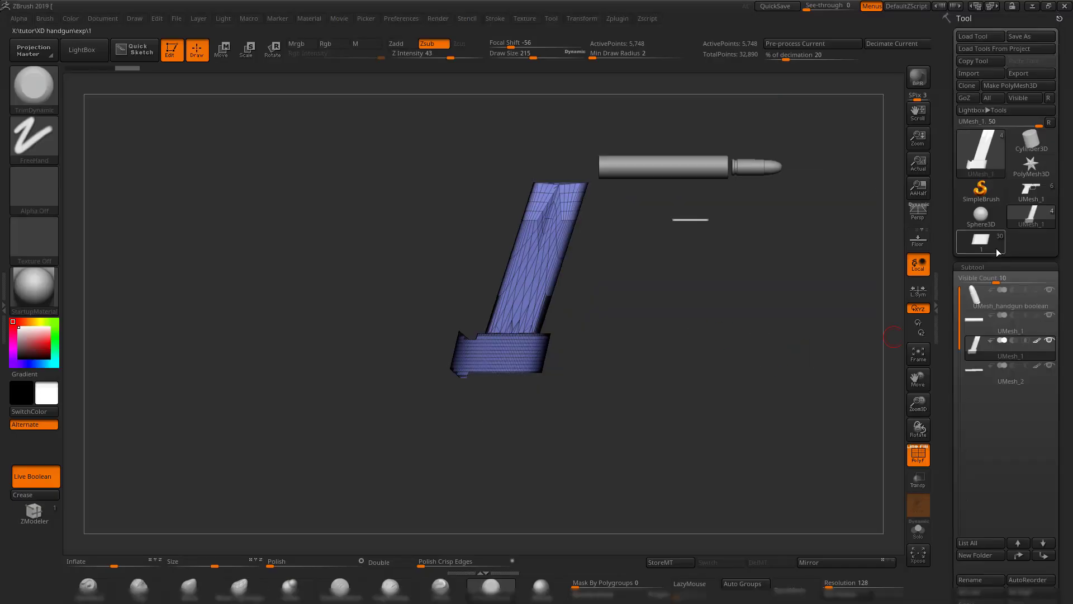
pyautogui.click(967, 246)
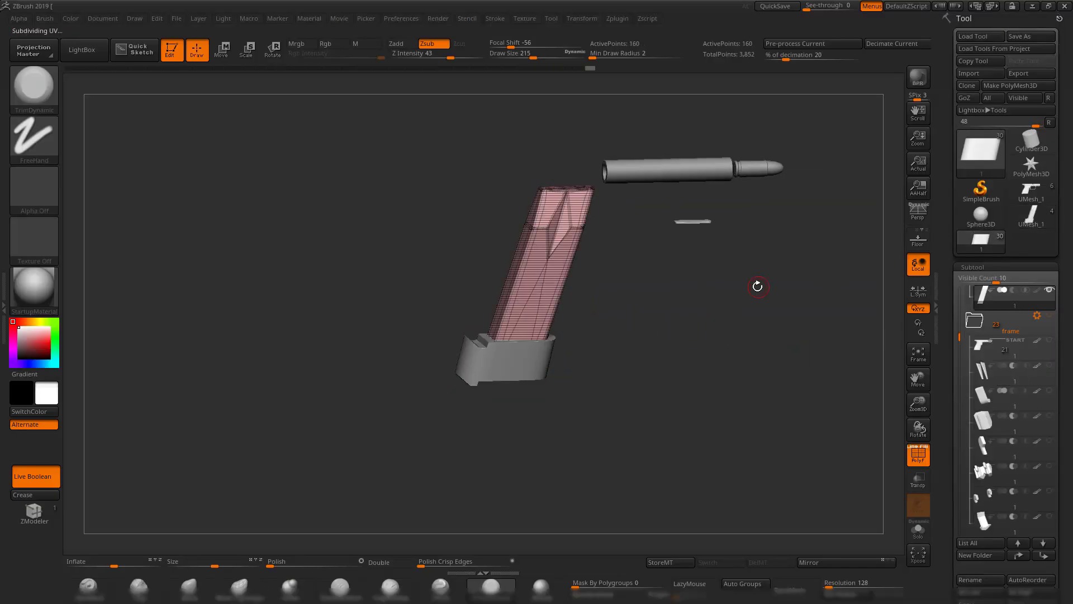
pyautogui.click(1024, 72)
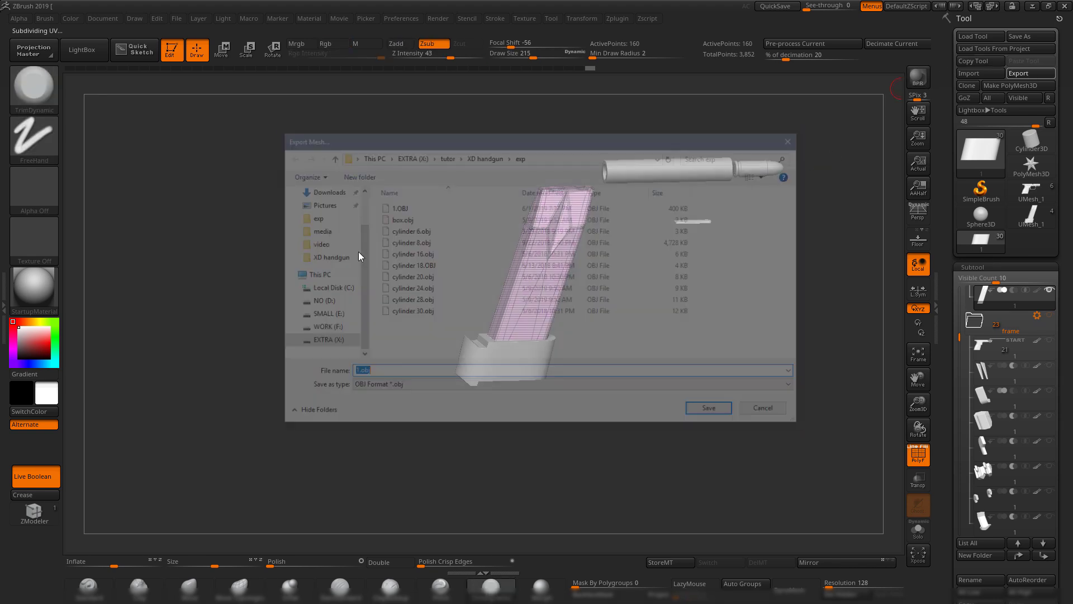
pyautogui.doubleClick(396, 207)
pyautogui.click(570, 300)
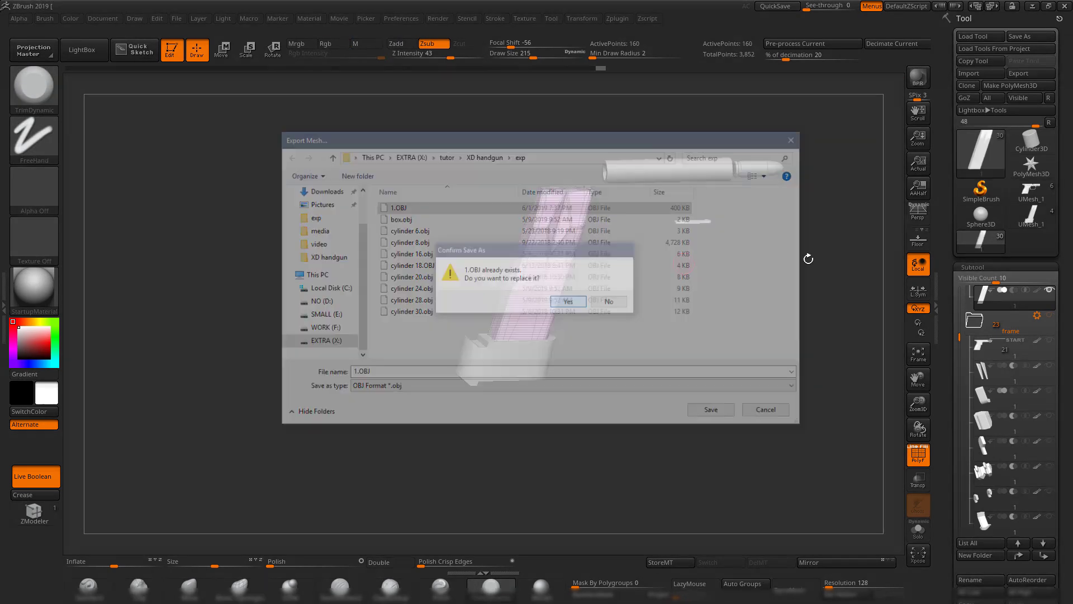
# - Switch to Maya, import the new 1.OBJ and select the imported low-poly magazine body
pyautogui.click(1032, 7)
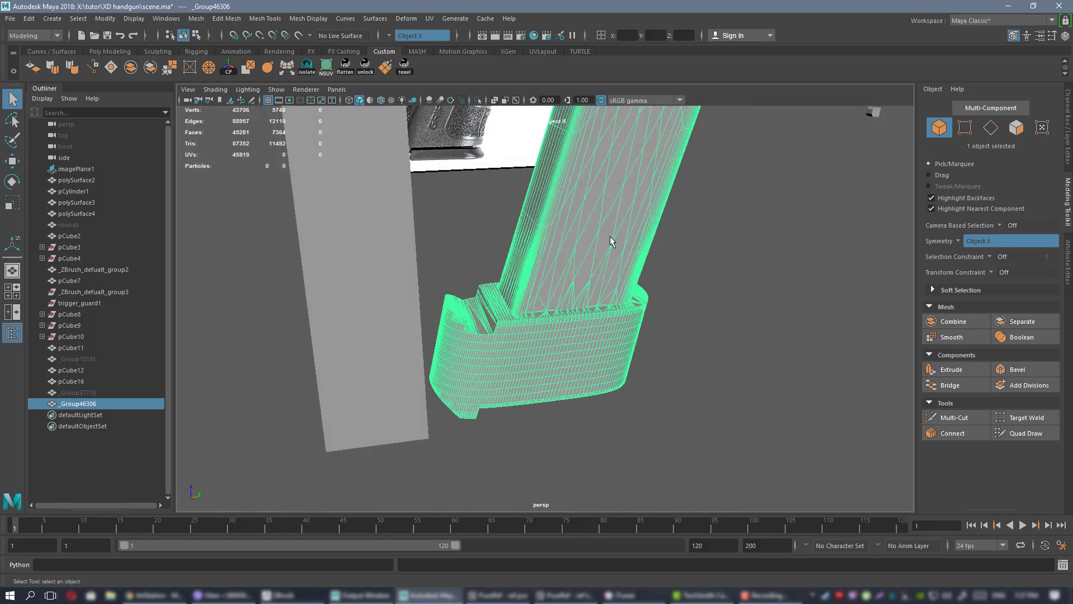
pyautogui.click(7, 20)
pyautogui.click(37, 143)
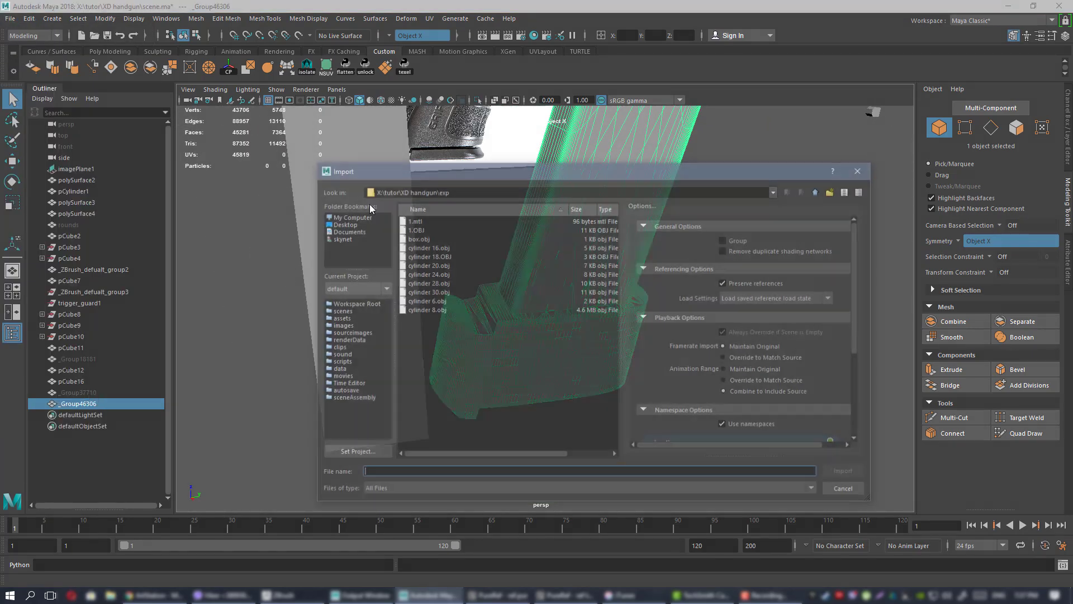
pyautogui.doubleClick(425, 232)
pyautogui.scroll(-3, 582, 325)
pyautogui.keyDown('alt'); pyautogui.moveTo(599, 318); pyautogui.dragTo(592, 252); pyautogui.keyUp('alt')
pyautogui.click(592, 251)
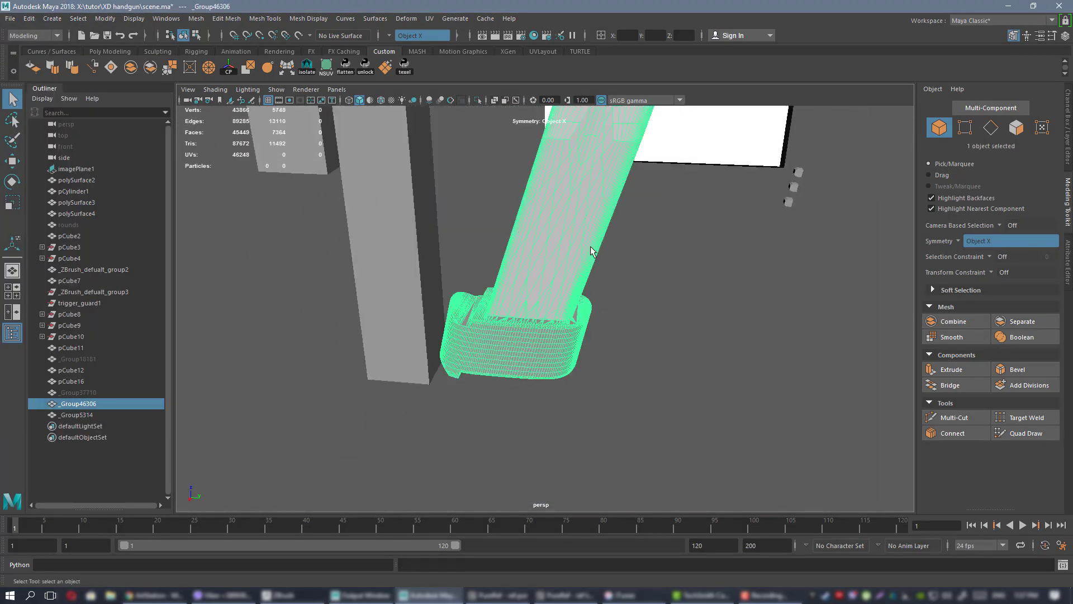
pyautogui.keyDown('alt'); pyautogui.moveTo(591, 252); pyautogui.dragTo(568, 297, button='middle'); pyautogui.keyUp('alt')
pyautogui.keyDown('alt'); pyautogui.moveTo(568, 297); pyautogui.dragTo(548, 236); pyautogui.keyUp('alt')
pyautogui.click(76, 415)
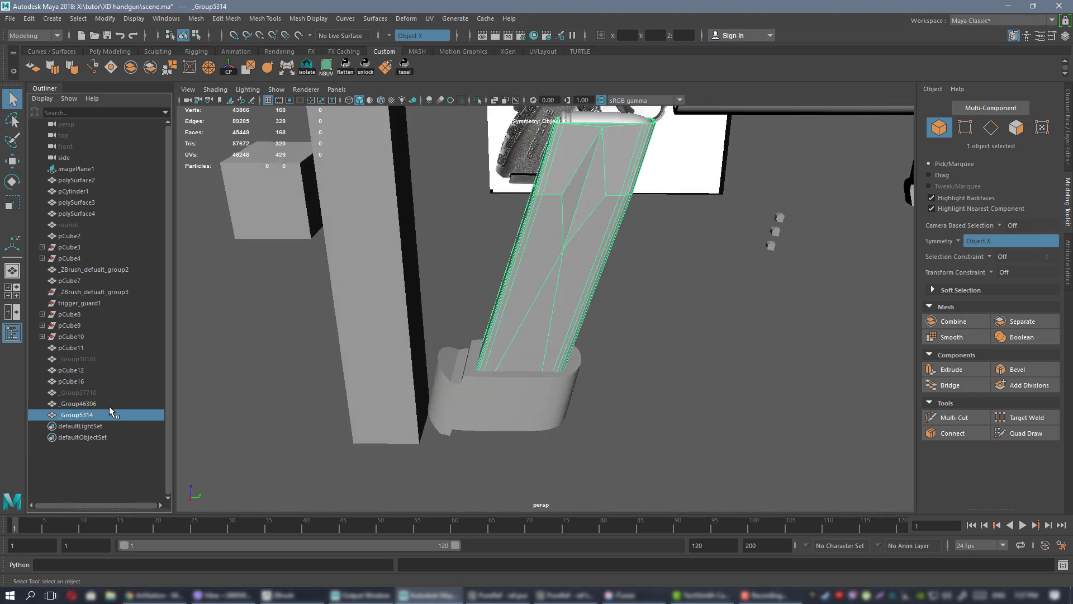
# - Select the bottom vertices of the magazine body and align the move pivot with its slanted edge
pyautogui.scroll(6, 582, 292)
pyautogui.keyDown('alt'); pyautogui.moveTo(538, 279); pyautogui.dragTo(584, 282); pyautogui.keyUp('alt')
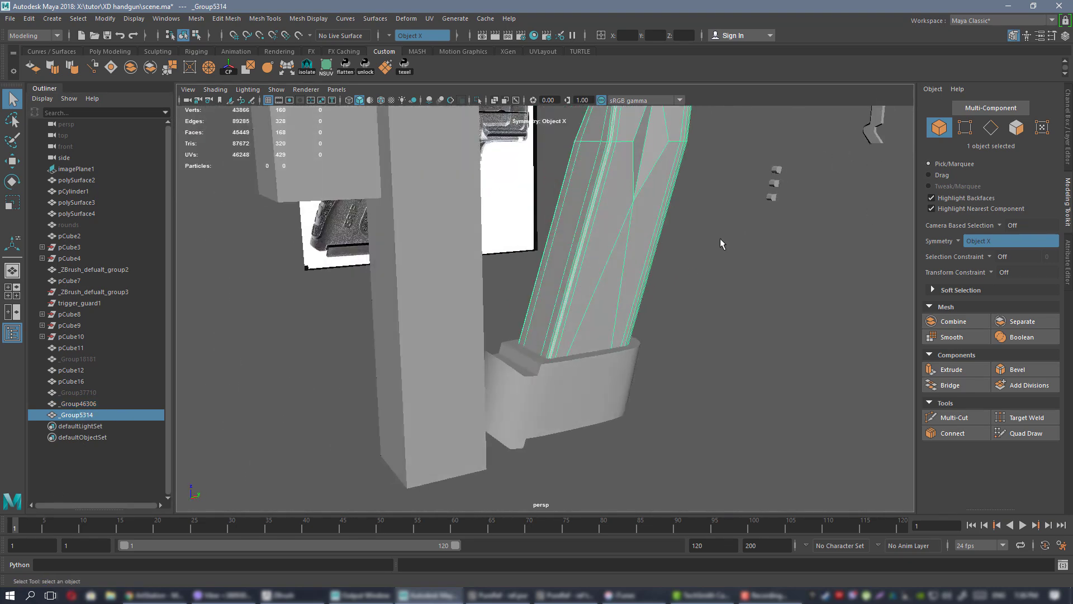
pyautogui.moveTo(721, 240); pyautogui.dragTo(688, 235, button='right')
pyautogui.keyDown('alt'); pyautogui.moveTo(731, 272); pyautogui.dragTo(695, 254); pyautogui.keyUp('alt')
pyautogui.moveTo(699, 429); pyautogui.dragTo(700, 430)
pyautogui.keyDown('alt'); pyautogui.moveTo(560, 252); pyautogui.dragTo(609, 268); pyautogui.keyUp('alt')
pyautogui.press('w')
pyautogui.scroll(5, 601, 307)
pyautogui.keyDown('alt'); pyautogui.moveTo(524, 221); pyautogui.dragTo(618, 290); pyautogui.keyUp('alt')
pyautogui.scroll(3, 618, 291)
pyautogui.press('d')
pyautogui.click(580, 269)
# - Slide the bottom vertices up along the slanted edge to just above the extension, at Z about 8.66
pyautogui.keyDown('alt'); pyautogui.moveTo(821, 347); pyautogui.dragTo(620, 293, button='right'); pyautogui.keyUp('alt')
pyautogui.keyDown('alt'); pyautogui.moveTo(620, 293); pyautogui.dragTo(528, 244); pyautogui.keyUp('alt')
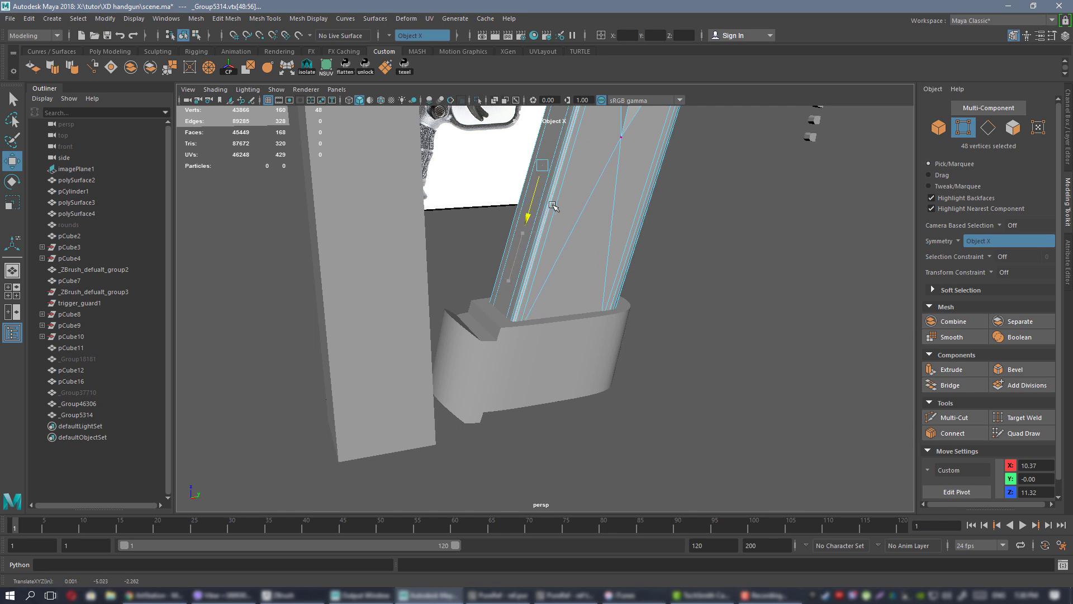
pyautogui.moveTo(570, 182); pyautogui.dragTo(571, 183)
pyautogui.keyDown('alt'); pyautogui.moveTo(601, 226); pyautogui.dragTo(620, 274, button='right'); pyautogui.keyUp('alt')
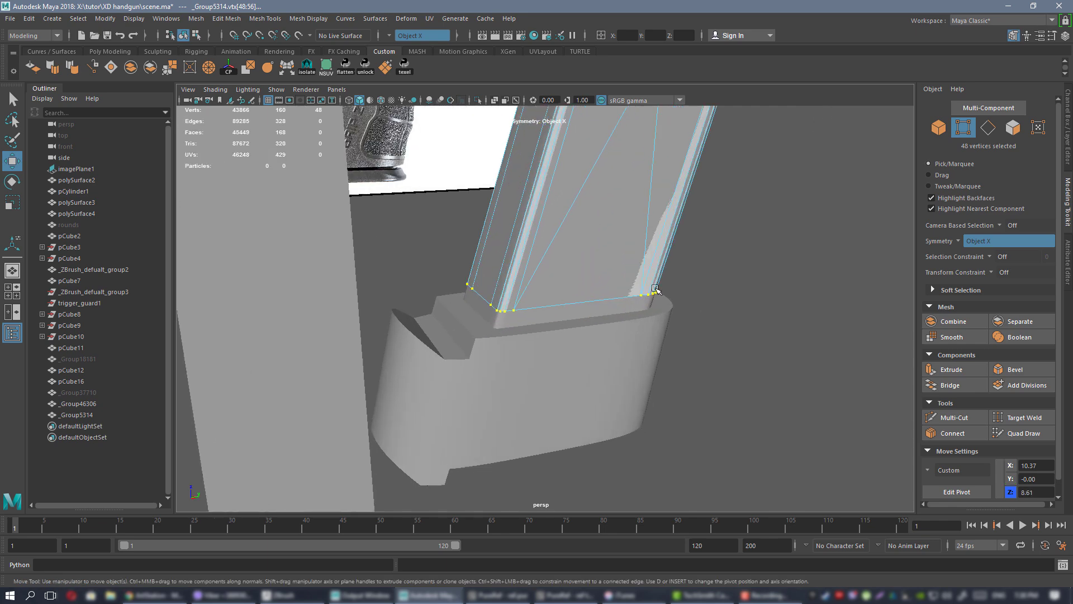
pyautogui.keyDown('alt'); pyautogui.moveTo(620, 274); pyautogui.dragTo(595, 287); pyautogui.keyUp('alt')
pyautogui.keyDown('alt'); pyautogui.moveTo(541, 162); pyautogui.dragTo(520, 267, button='middle'); pyautogui.keyUp('alt')
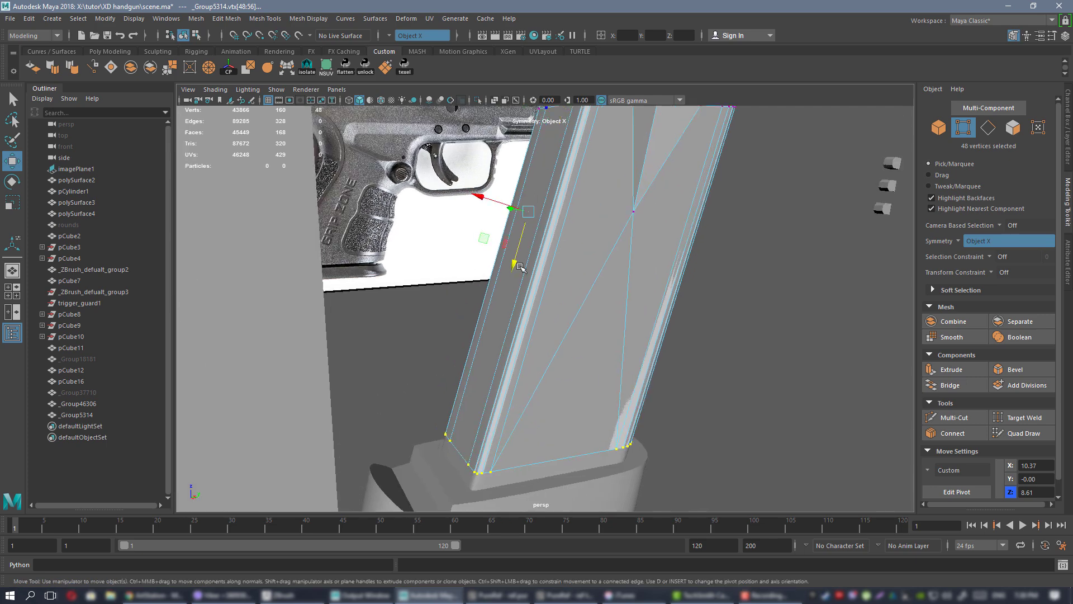
pyautogui.moveTo(518, 250); pyautogui.dragTo(514, 251)
pyautogui.keyDown('alt'); pyautogui.moveTo(525, 268); pyautogui.dragTo(506, 252, button='right'); pyautogui.keyUp('alt')
pyautogui.keyDown('alt'); pyautogui.moveTo(528, 313); pyautogui.dragTo(554, 220, button='middle'); pyautogui.keyUp('alt')
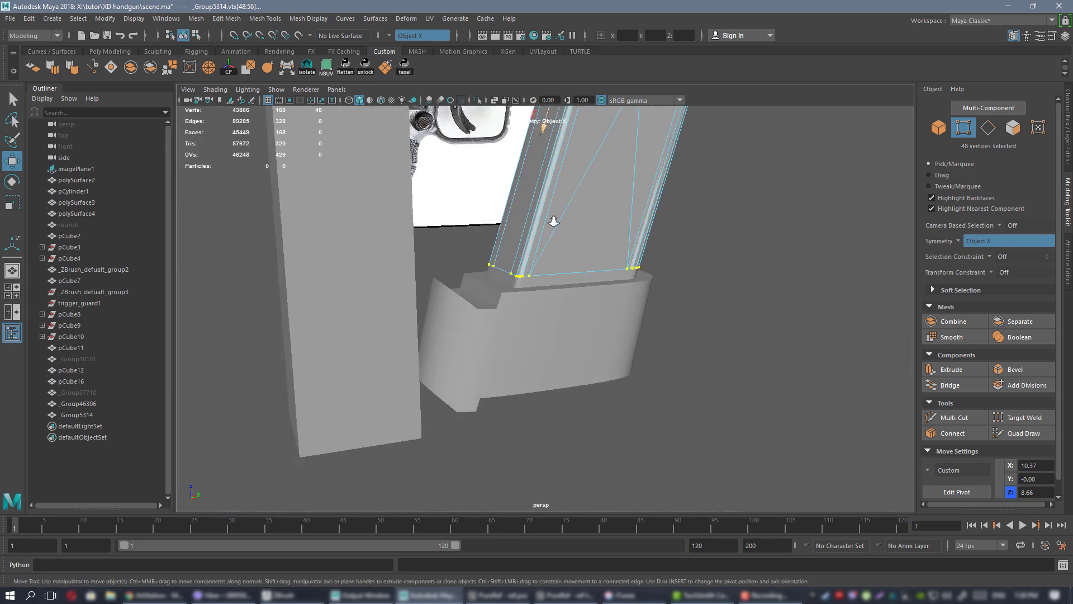
# - Check the gap above the extension from several sides and refine the bottom vertices' position to Z about 8.67
pyautogui.keyDown('alt'); pyautogui.moveTo(559, 221); pyautogui.dragTo(503, 230); pyautogui.keyUp('alt')
pyautogui.keyDown('alt'); pyautogui.moveTo(502, 230); pyautogui.dragTo(550, 282, button='middle'); pyautogui.keyUp('alt')
pyautogui.keyDown('alt'); pyautogui.moveTo(522, 240); pyautogui.dragTo(555, 255, button='right'); pyautogui.keyUp('alt')
pyautogui.keyDown('alt'); pyautogui.moveTo(555, 255); pyautogui.dragTo(550, 255); pyautogui.keyUp('alt')
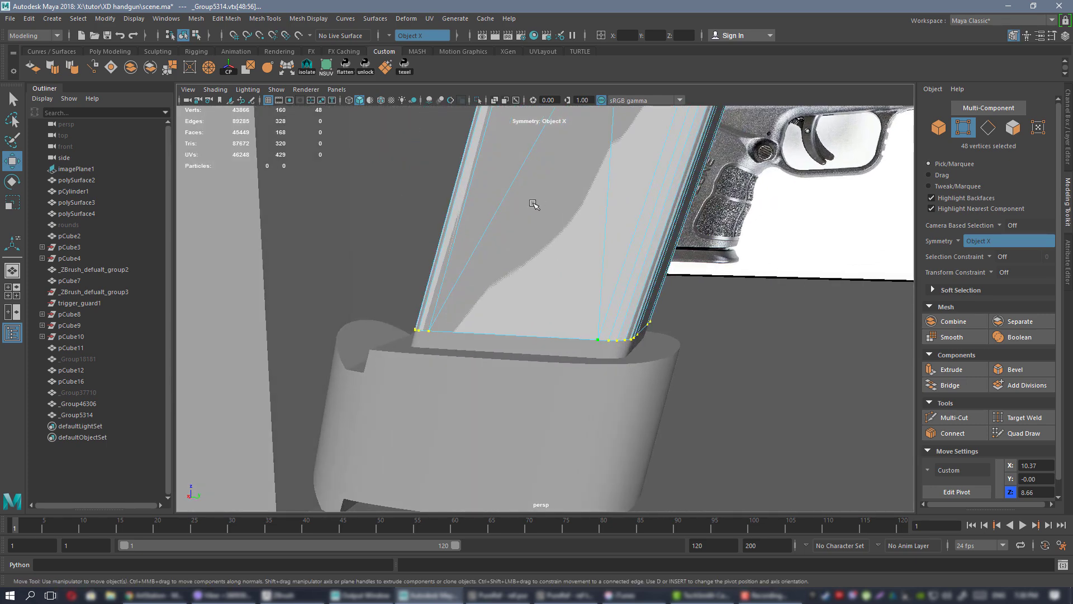
pyautogui.keyDown('alt'); pyautogui.moveTo(533, 203); pyautogui.dragTo(583, 269, button='middle'); pyautogui.keyUp('alt')
pyautogui.keyDown('alt'); pyautogui.moveTo(582, 269); pyautogui.dragTo(510, 180); pyautogui.keyUp('alt')
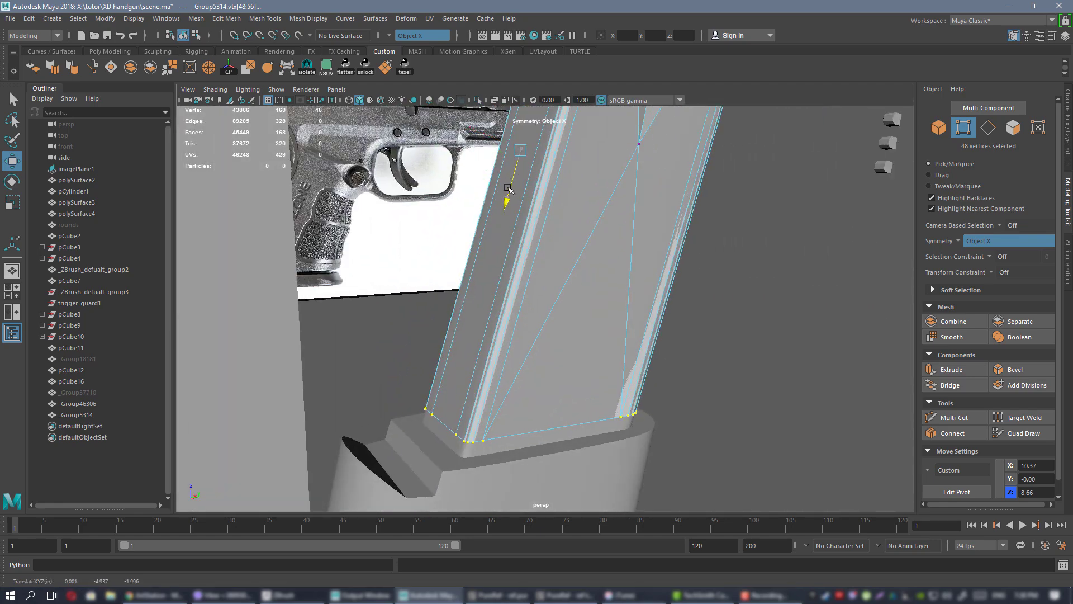
pyautogui.keyDown('alt'); pyautogui.moveTo(534, 267); pyautogui.dragTo(462, 264); pyautogui.keyUp('alt')
pyautogui.keyDown('alt'); pyautogui.moveTo(462, 263); pyautogui.dragTo(493, 134, button='middle'); pyautogui.keyUp('alt')
pyautogui.keyDown('alt'); pyautogui.moveTo(430, 246); pyautogui.dragTo(447, 274, button='right'); pyautogui.keyUp('alt')
pyautogui.keyDown('alt'); pyautogui.moveTo(447, 274); pyautogui.dragTo(586, 269); pyautogui.keyUp('alt')
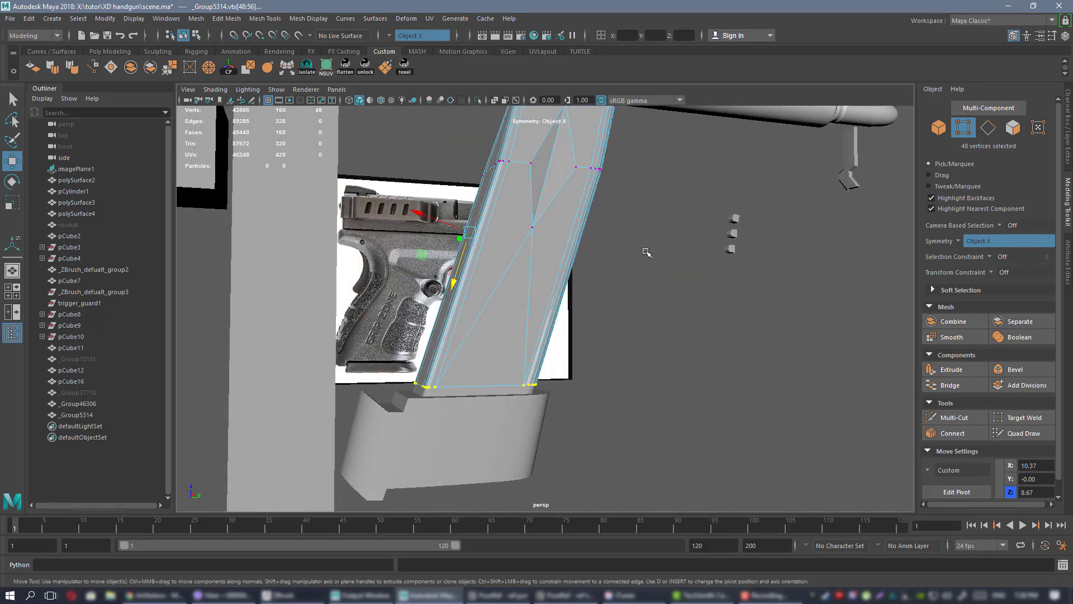
# - Delete the upper faces of the magazine body, keeping only the thin ring at its bottom
pyautogui.moveTo(651, 238); pyautogui.dragTo(652, 269, button='right')
pyautogui.keyDown('alt'); pyautogui.moveTo(651, 268); pyautogui.dragTo(620, 265); pyautogui.keyUp('alt')
pyautogui.keyDown('alt'); pyautogui.moveTo(621, 266); pyautogui.dragTo(554, 199, button='right'); pyautogui.keyUp('alt')
pyautogui.keyDown('alt'); pyautogui.moveTo(553, 199); pyautogui.dragTo(545, 195); pyautogui.keyUp('alt')
pyautogui.moveTo(437, 157); pyautogui.dragTo(642, 330)
pyautogui.press('Delete')
pyautogui.keyDown('alt'); pyautogui.moveTo(584, 351); pyautogui.dragTo(598, 287, button='middle'); pyautogui.keyUp('alt')
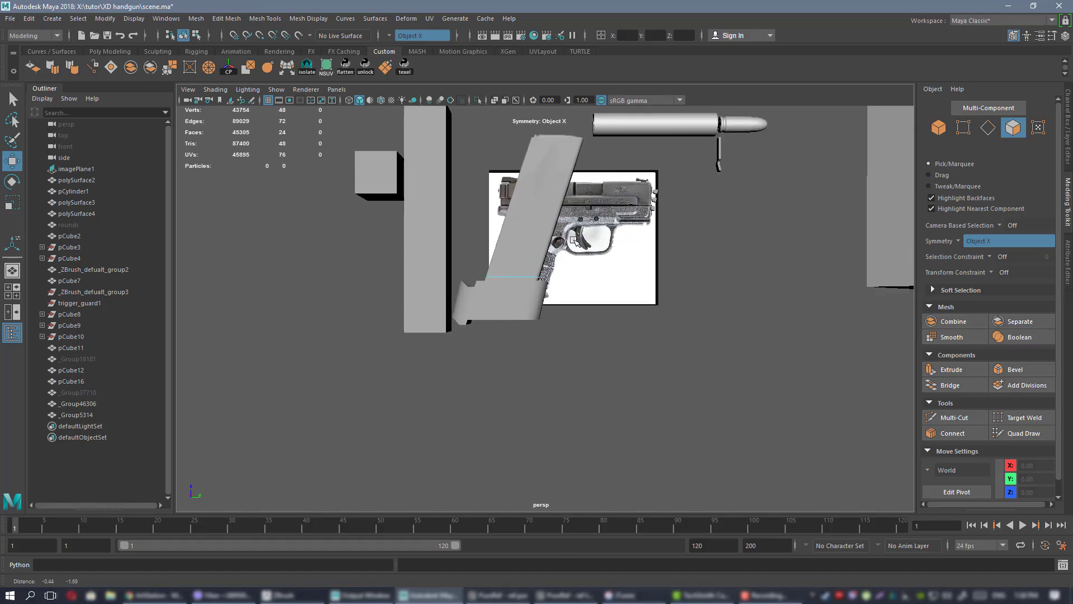
# - Isolate the remaining ring of faces and frame it in the view
pyautogui.keyDown('alt'); pyautogui.moveTo(598, 288); pyautogui.dragTo(649, 366, button='right'); pyautogui.keyUp('alt')
pyautogui.keyDown('alt'); pyautogui.moveTo(649, 366); pyautogui.dragTo(668, 362); pyautogui.keyUp('alt')
pyautogui.moveTo(697, 236); pyautogui.dragTo(715, 229, button='right')
pyautogui.keyDown('alt'); pyautogui.moveTo(659, 243); pyautogui.dragTo(654, 317); pyautogui.keyUp('alt')
pyautogui.hotkey('ctrl', '1')
pyautogui.press('f')
pyautogui.keyDown('alt'); pyautogui.moveTo(653, 317); pyautogui.dragTo(568, 285, button='right'); pyautogui.keyUp('alt')
pyautogui.keyDown('alt'); pyautogui.moveTo(568, 285); pyautogui.dragTo(604, 256); pyautogui.keyUp('alt')
# - Scale all of the ring's vertices along Z to flatten it, and exit isolation
pyautogui.moveTo(604, 256); pyautogui.dragTo(526, 255, button='right')
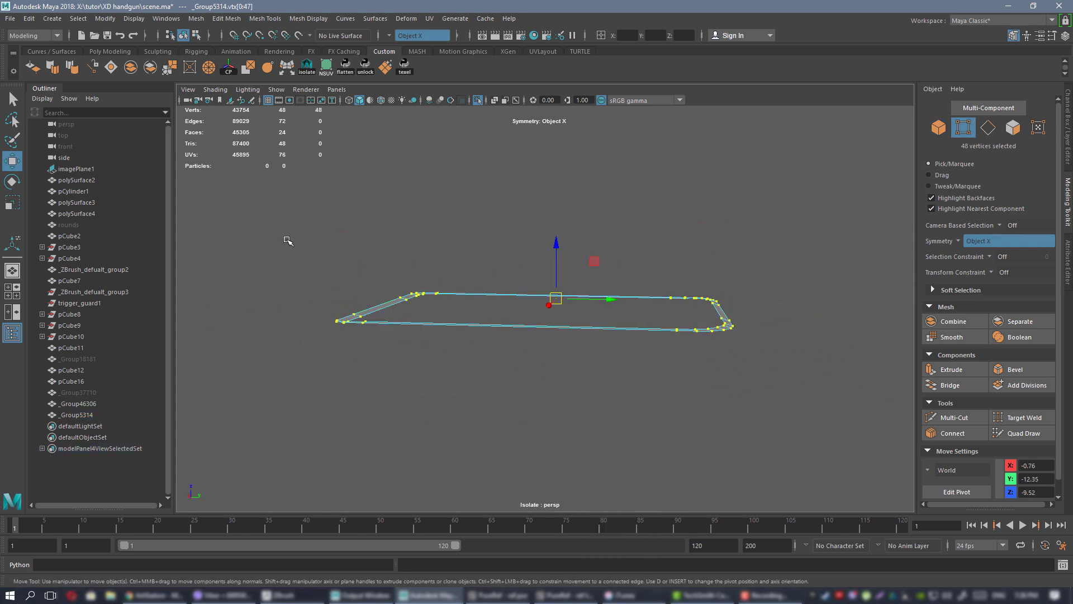
pyautogui.keyDown('alt'); pyautogui.moveTo(795, 389); pyautogui.dragTo(546, 323); pyautogui.keyUp('alt')
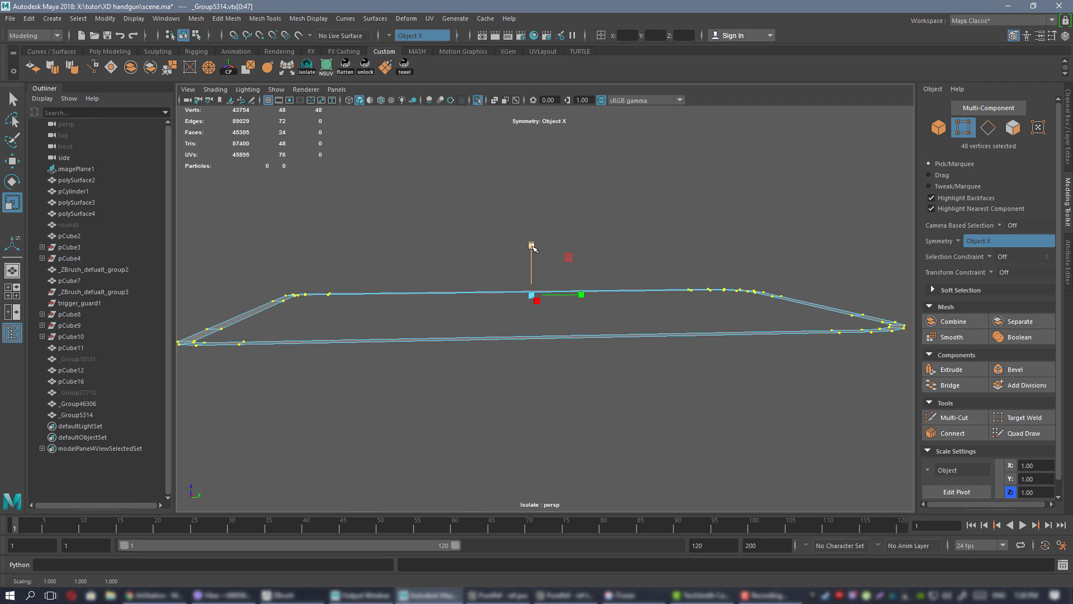
pyautogui.keyDown('alt'); pyautogui.moveTo(634, 327); pyautogui.dragTo(582, 268); pyautogui.keyUp('alt')
pyautogui.hotkey('ctrl', '1')
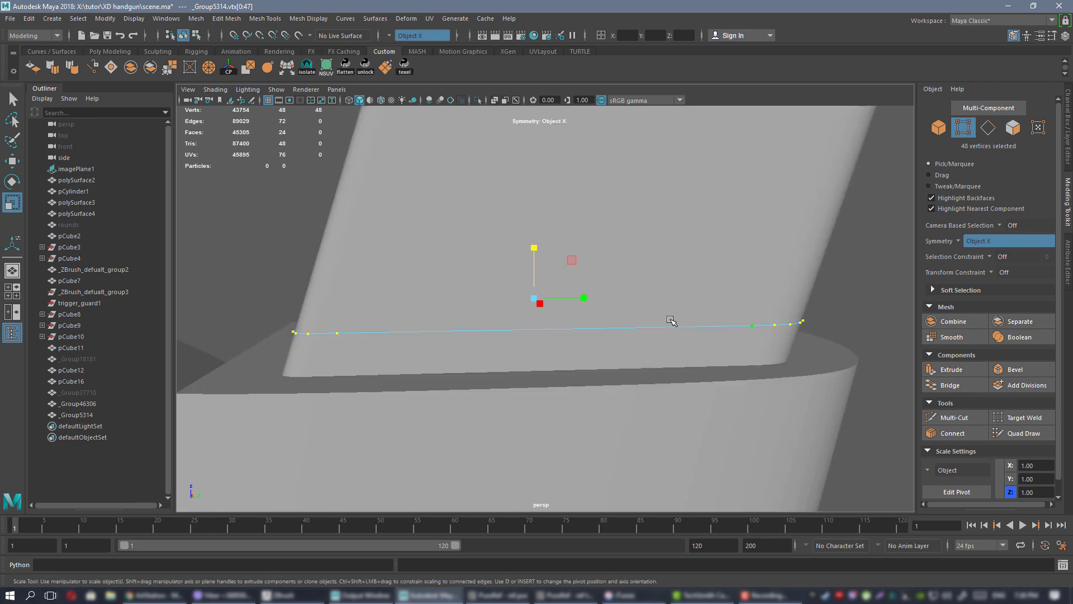
# - Extrude all faces of the flattened ring about 0.1 down to the grip extension's upper surface, forming a vertical band
pyautogui.keyDown('alt'); pyautogui.moveTo(670, 318); pyautogui.dragTo(763, 306); pyautogui.keyUp('alt')
pyautogui.moveTo(856, 230); pyautogui.dragTo(856, 255, button='right')
pyautogui.keyDown('alt'); pyautogui.moveTo(855, 263); pyautogui.dragTo(784, 273); pyautogui.keyUp('alt')
pyautogui.moveTo(306, 215); pyautogui.dragTo(752, 406)
pyautogui.keyDown('alt'); pyautogui.moveTo(600, 352); pyautogui.dragTo(614, 280); pyautogui.keyUp('alt')
pyautogui.hotkey('ctrl', 'e')
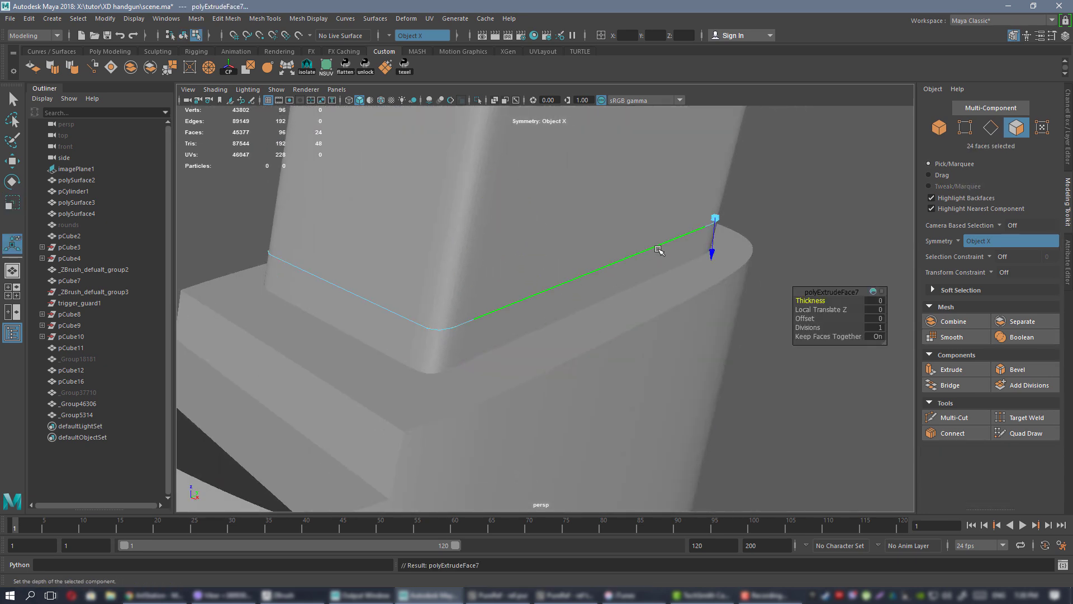
pyautogui.keyDown('alt'); pyautogui.moveTo(661, 252); pyautogui.dragTo(758, 303); pyautogui.keyUp('alt')
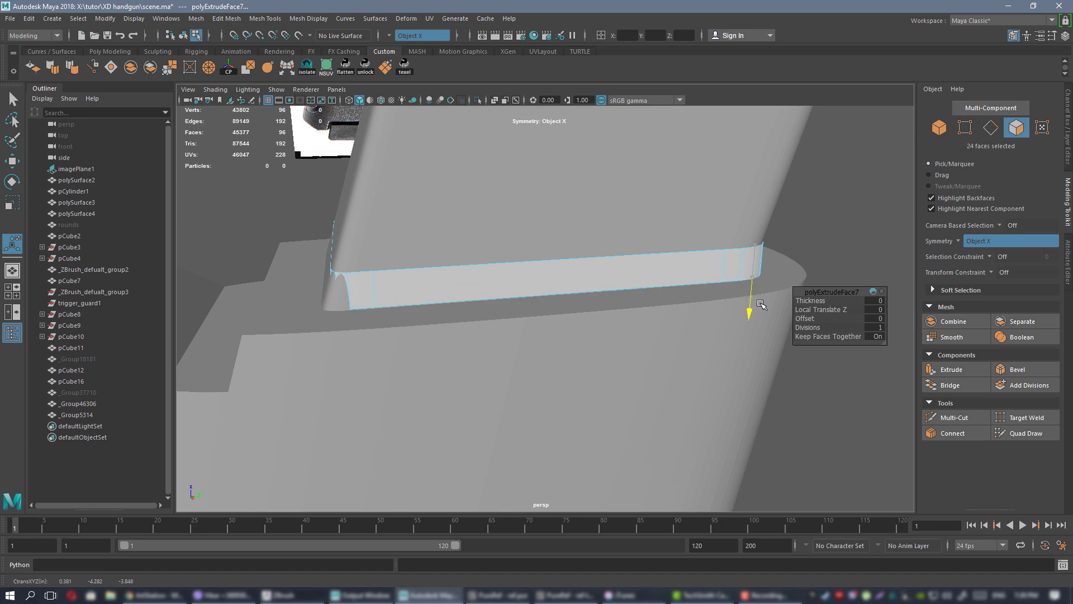
pyautogui.keyDown('alt'); pyautogui.moveTo(776, 199); pyautogui.dragTo(747, 218, button='right'); pyautogui.keyUp('alt')
pyautogui.press('space')
pyautogui.press('space')
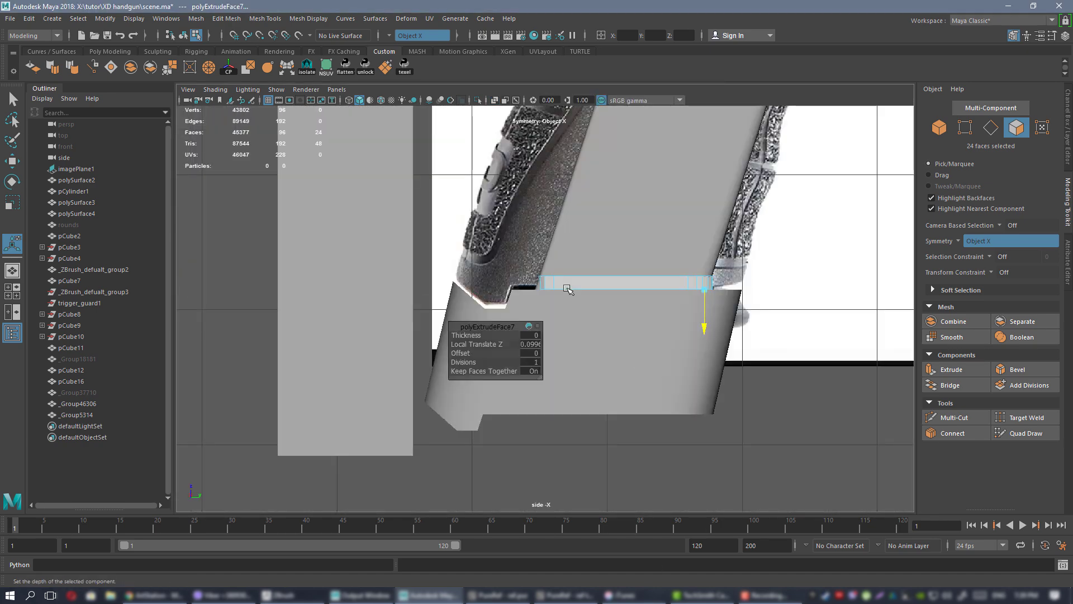
# - Shift the band's lower vertices along Y in the side view to follow the slant of the magazine body
pyautogui.keyDown('alt'); pyautogui.moveTo(564, 286); pyautogui.dragTo(580, 346, button='right'); pyautogui.keyUp('alt')
pyautogui.keyDown('alt'); pyautogui.moveTo(581, 346); pyautogui.dragTo(318, 357, button='middle'); pyautogui.keyUp('alt')
pyautogui.moveTo(724, 247); pyautogui.dragTo(679, 248, button='right')
pyautogui.keyDown('alt'); pyautogui.moveTo(447, 262); pyautogui.dragTo(492, 290, button='right'); pyautogui.keyUp('alt')
pyautogui.keyDown('alt'); pyautogui.moveTo(492, 291); pyautogui.dragTo(722, 292, button='middle'); pyautogui.keyUp('alt')
pyautogui.scroll(1, 633, 299)
pyautogui.press('w')
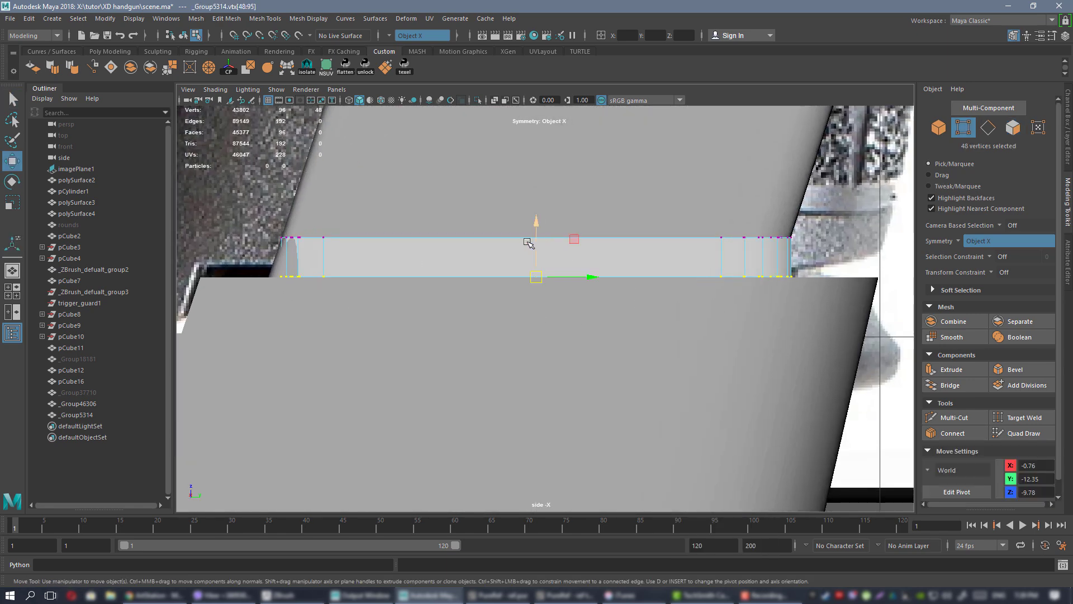
pyautogui.moveTo(584, 277); pyautogui.dragTo(577, 279)
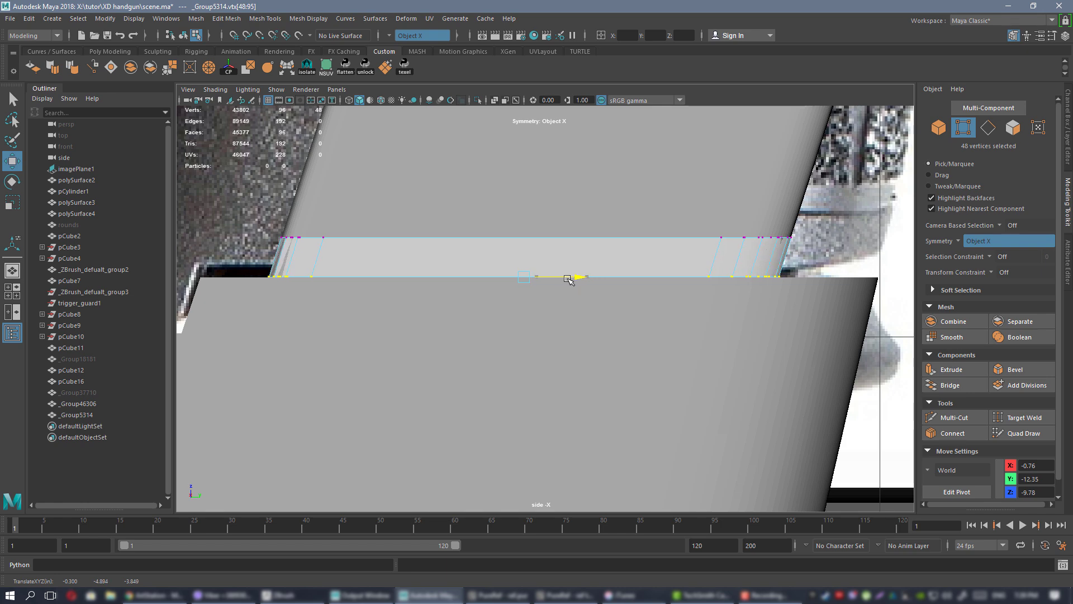
pyautogui.moveTo(568, 279); pyautogui.dragTo(567, 279)
pyautogui.scroll(-5, 592, 273)
pyautogui.press('space')
pyautogui.press('space')
# - Select the full loop of outward-facing faces on the band and extrude them outward about 0.077
pyautogui.keyDown('alt'); pyautogui.moveTo(742, 269); pyautogui.dragTo(743, 305); pyautogui.keyUp('alt')
pyautogui.keyDown('alt'); pyautogui.moveTo(843, 230); pyautogui.dragTo(783, 243); pyautogui.keyUp('alt')
pyautogui.press('F11')
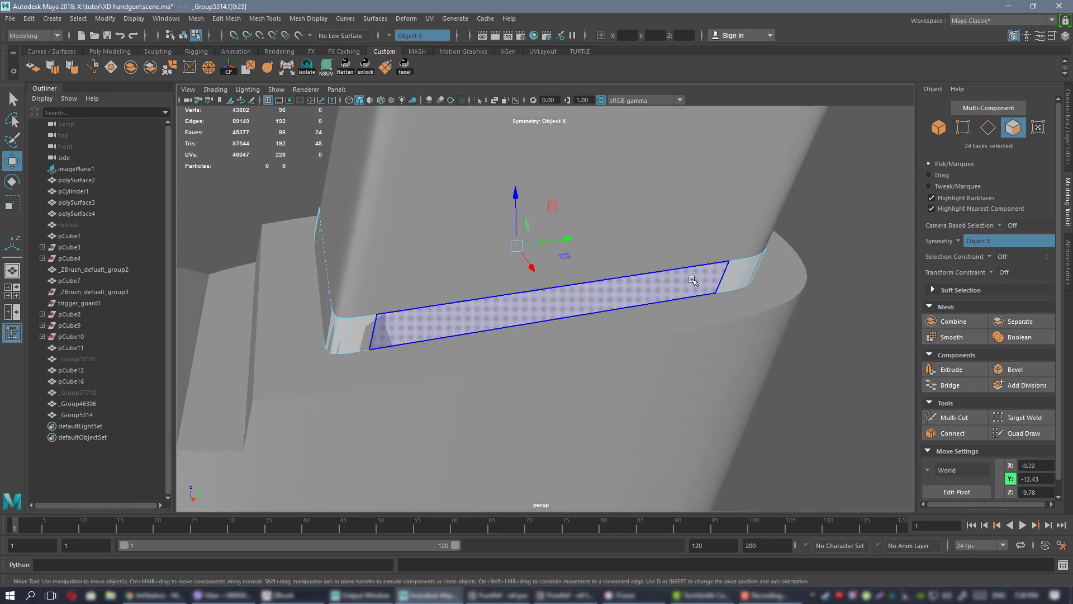
pyautogui.keyDown('alt'); pyautogui.moveTo(692, 280); pyautogui.dragTo(668, 296); pyautogui.keyUp('alt')
pyautogui.click(609, 291)
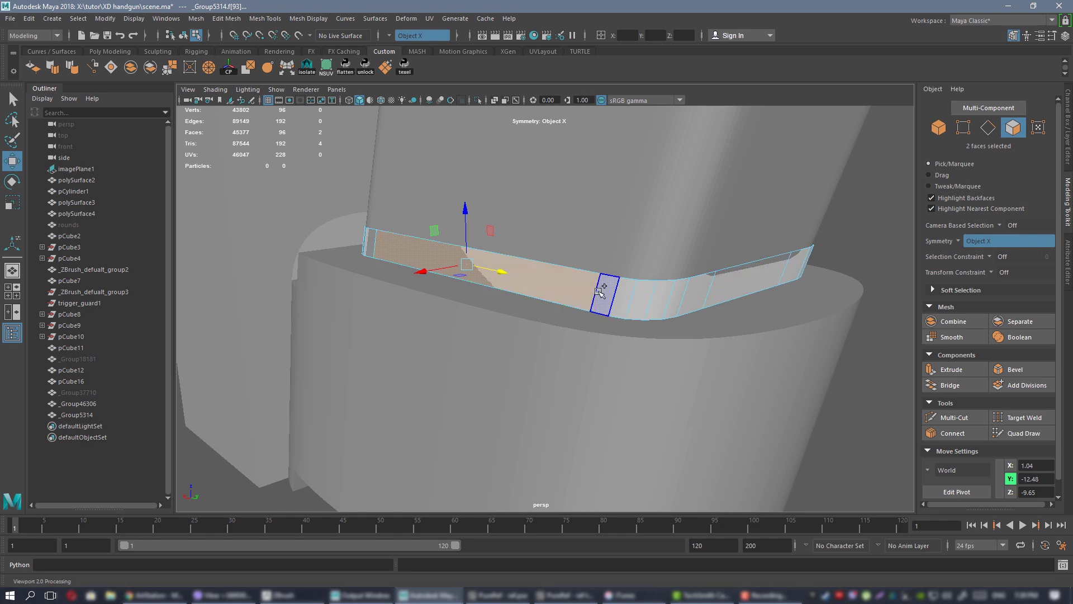
pyautogui.doubleClick(600, 290)
pyautogui.keyDown('alt'); pyautogui.moveTo(575, 311); pyautogui.dragTo(719, 326); pyautogui.keyUp('alt')
pyautogui.hotkey('ctrl', 'e')
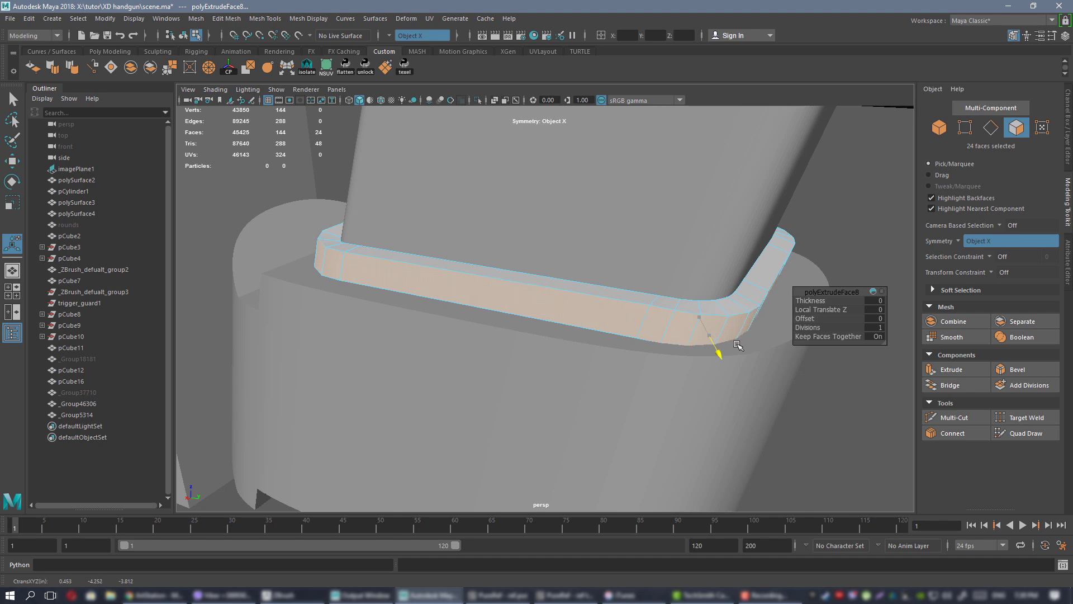
pyautogui.keyDown('alt'); pyautogui.moveTo(708, 329); pyautogui.dragTo(576, 285); pyautogui.keyUp('alt')
pyautogui.keyDown('alt'); pyautogui.moveTo(575, 285); pyautogui.dragTo(485, 273, button='right'); pyautogui.keyUp('alt')
pyautogui.keyDown('alt'); pyautogui.moveTo(646, 304); pyautogui.dragTo(680, 328); pyautogui.keyUp('alt')
# - Flatten the extruded ring's upper vertices and its lower vertices along Z in the side view
pyautogui.press('space')
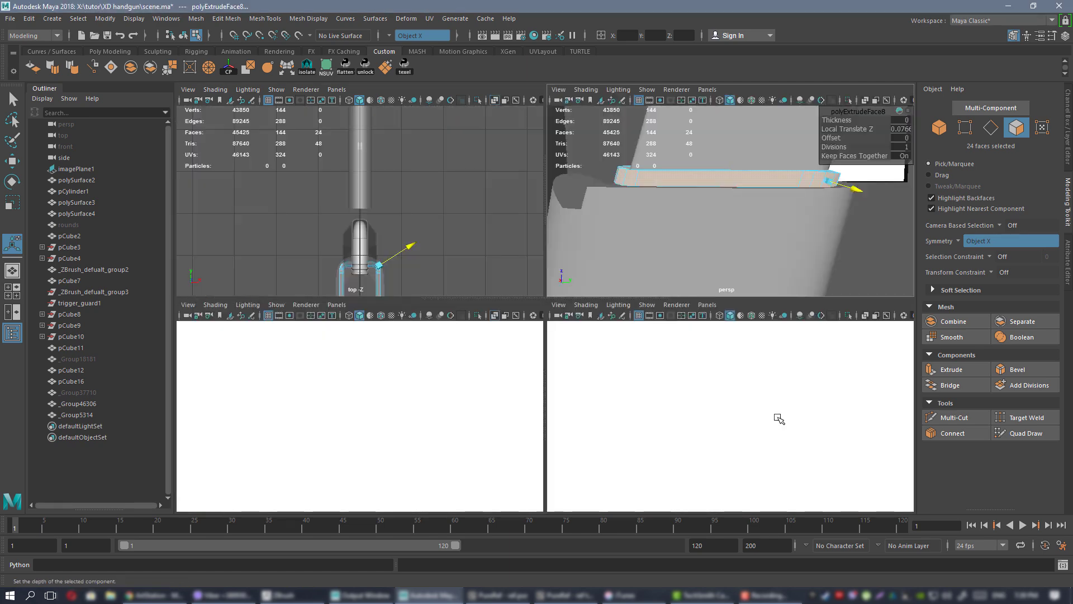
pyautogui.press('space')
pyautogui.keyDown('alt'); pyautogui.moveTo(548, 268); pyautogui.dragTo(621, 338, button='right'); pyautogui.keyUp('alt')
pyautogui.keyDown('alt'); pyautogui.moveTo(620, 338); pyautogui.dragTo(623, 366, button='middle'); pyautogui.keyUp('alt')
pyautogui.keyDown('alt'); pyautogui.moveTo(623, 367); pyautogui.dragTo(641, 312, button='right'); pyautogui.keyUp('alt')
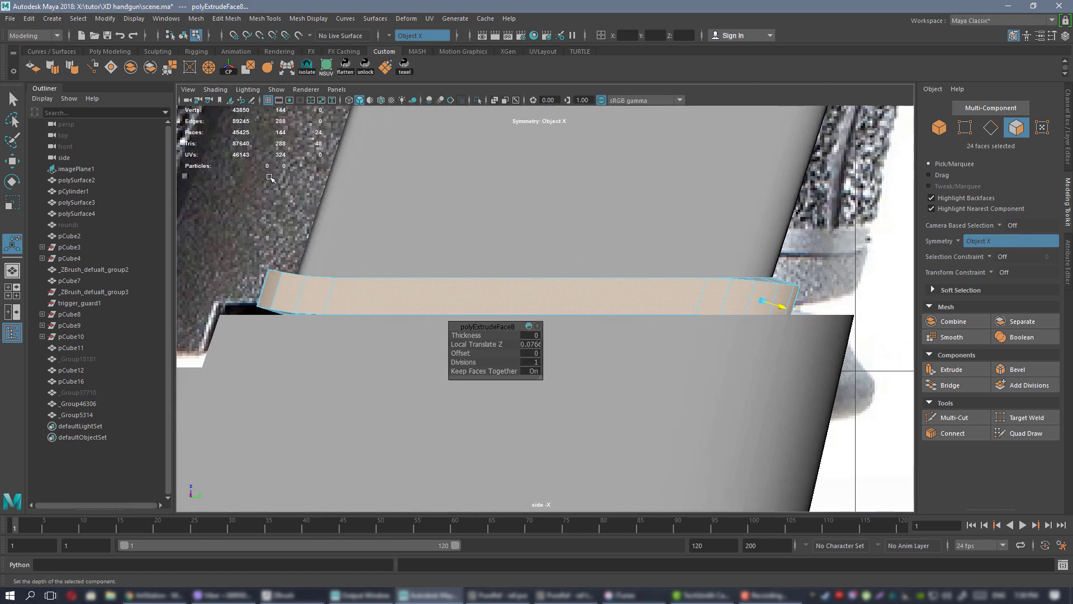
pyautogui.moveTo(270, 178); pyautogui.dragTo(517, 237, button='right')
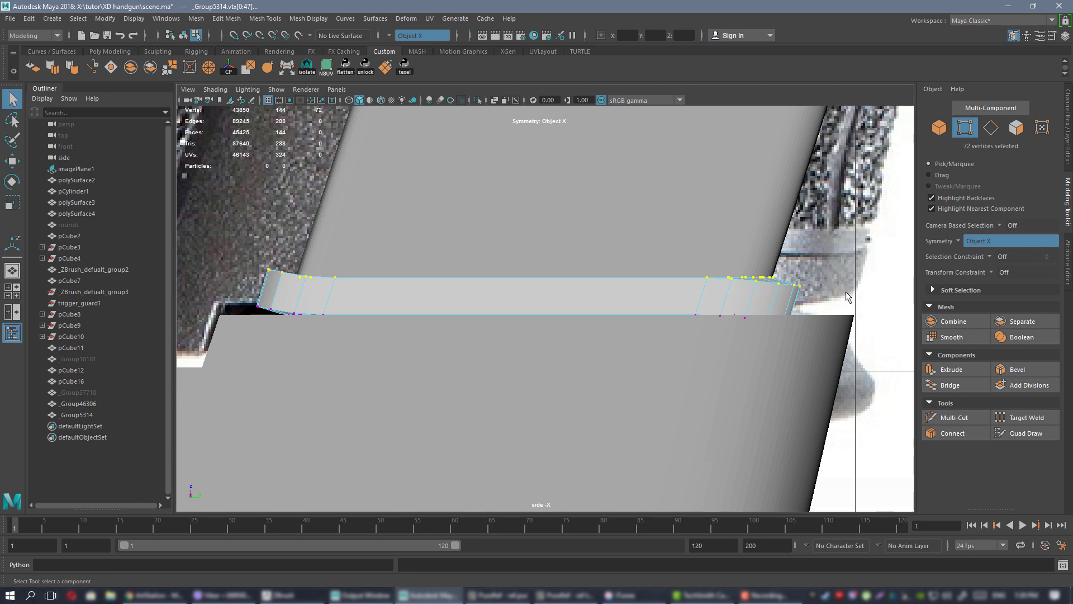
pyautogui.press('r')
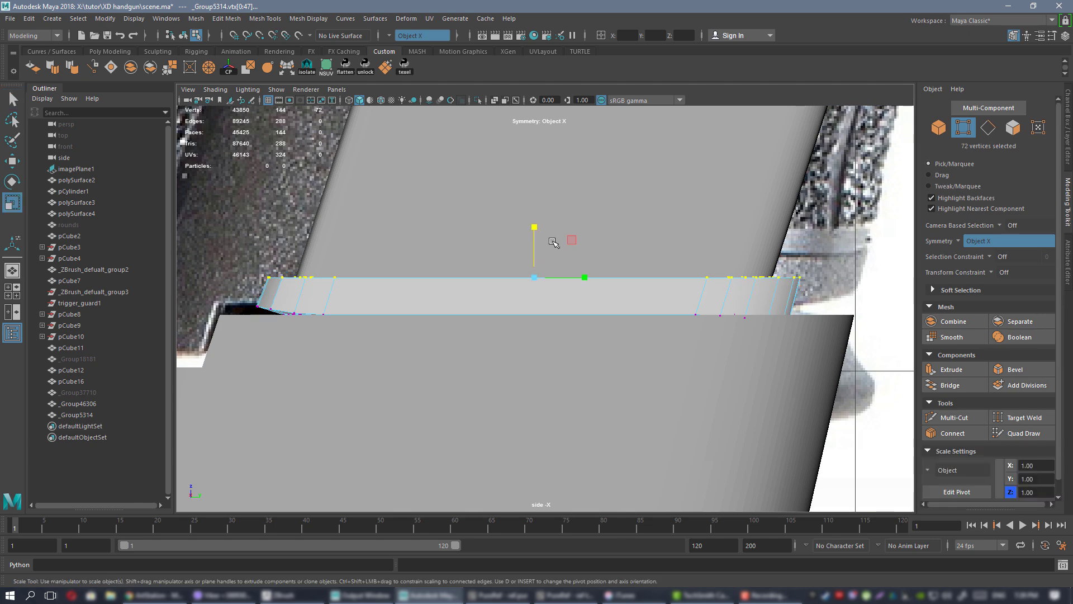
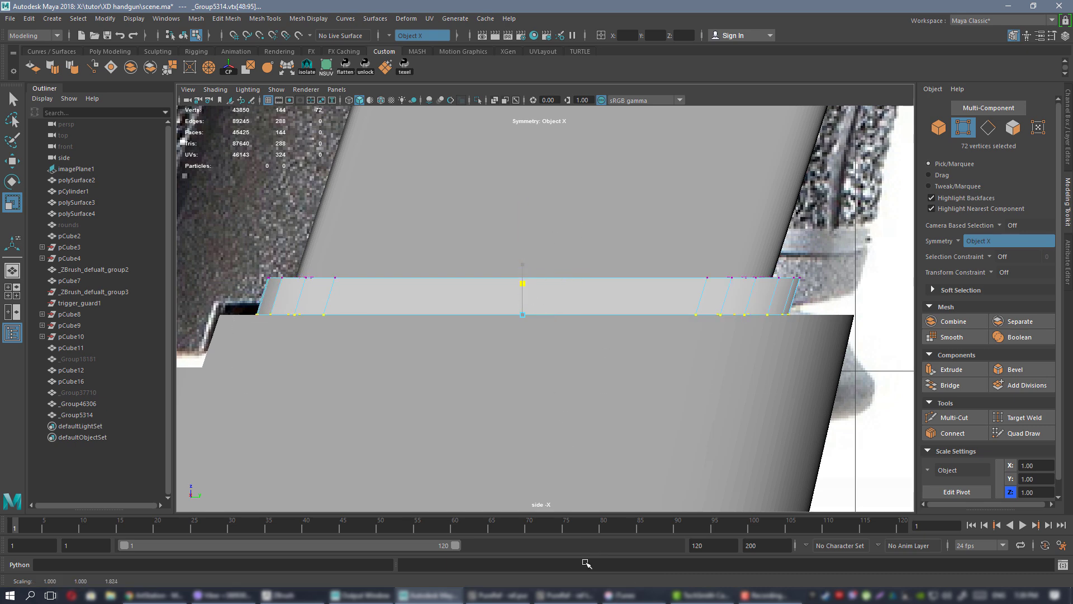
pyautogui.press('space')
pyautogui.press('space')
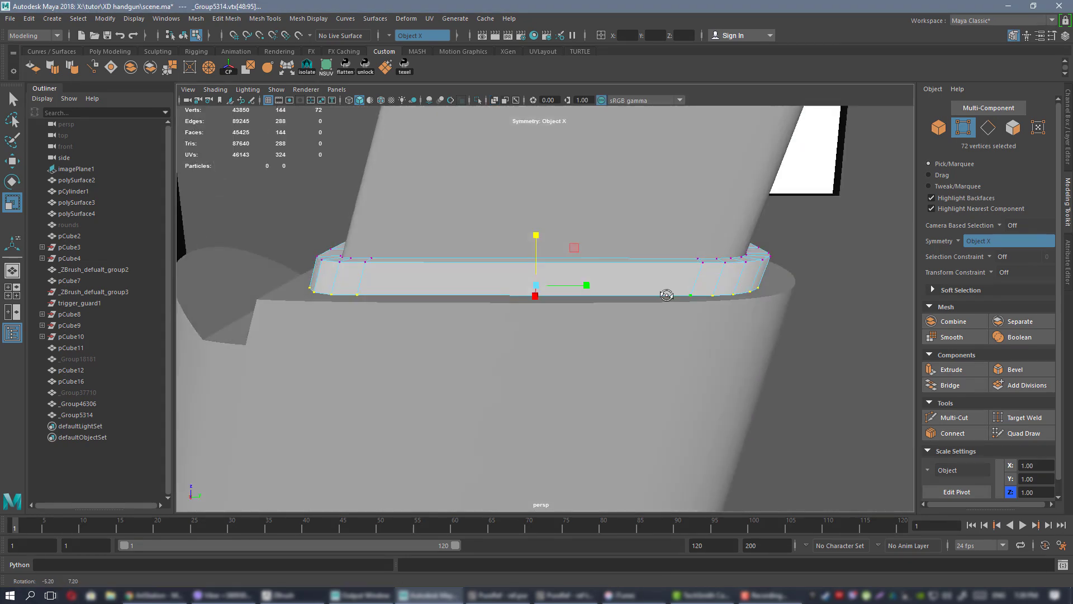
# - Insert an edge loop around the ring's upper surface with the Multi-Cut tool
pyautogui.keyDown('alt'); pyautogui.moveTo(668, 295); pyautogui.dragTo(733, 311); pyautogui.keyUp('alt')
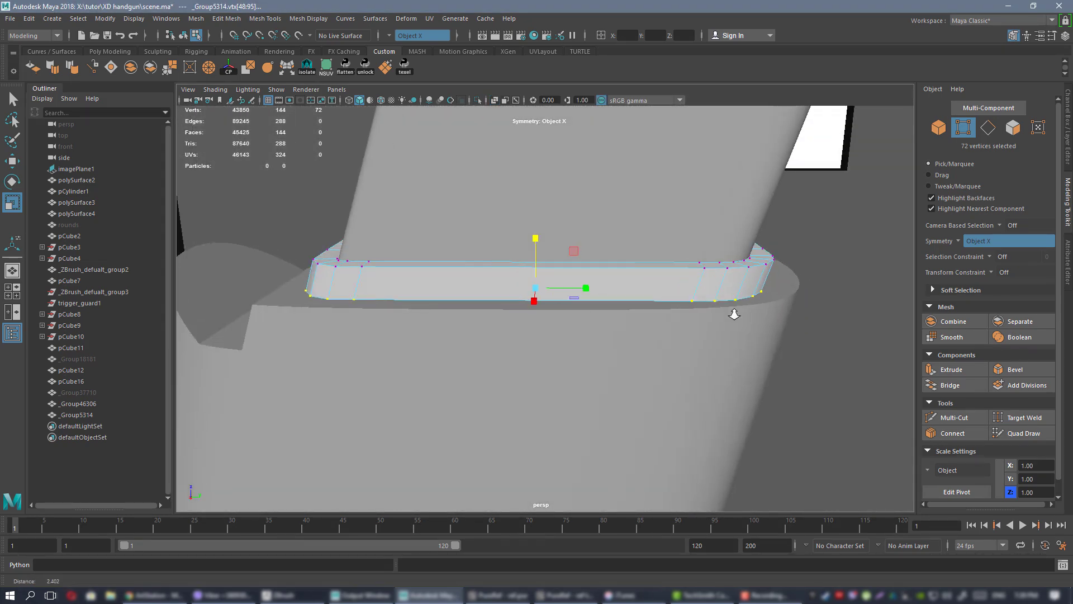
pyautogui.keyDown('alt'); pyautogui.moveTo(731, 309); pyautogui.dragTo(743, 314, button='right'); pyautogui.keyUp('alt')
pyautogui.keyDown('alt'); pyautogui.moveTo(743, 314); pyautogui.dragTo(742, 321); pyautogui.keyUp('alt')
pyautogui.keyDown('alt'); pyautogui.moveTo(722, 310); pyautogui.dragTo(714, 311, button='right'); pyautogui.keyUp('alt')
pyautogui.keyDown('alt'); pyautogui.moveTo(714, 312); pyautogui.dragTo(558, 314); pyautogui.keyUp('alt')
pyautogui.hotkey('ctrl', 'shift', 'x')
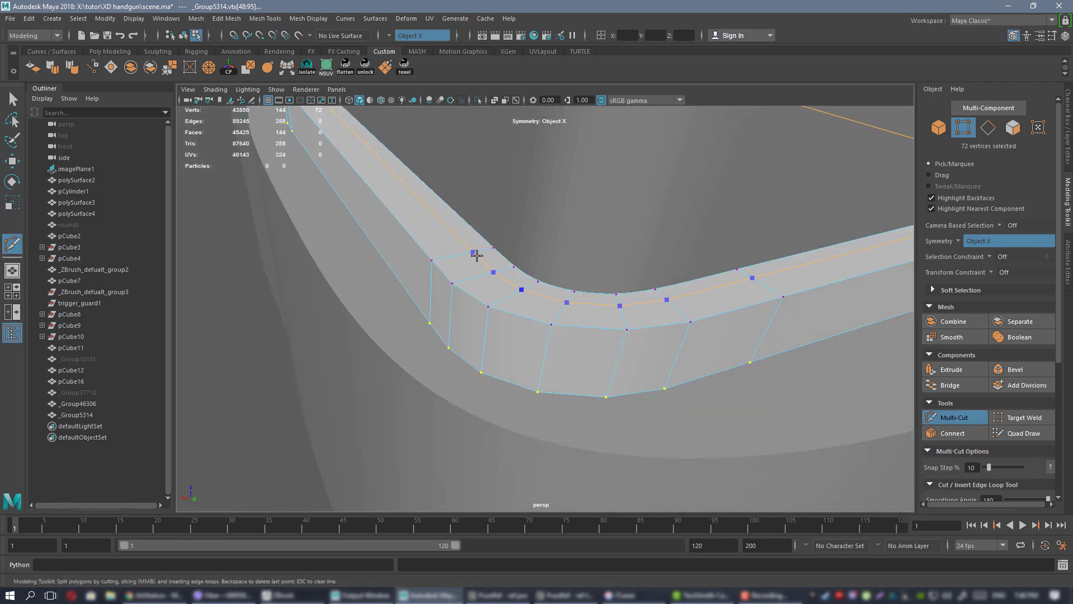
# - Delete the ring's outer upper edge loop with its vertices to turn the outer side into a slope
pyautogui.press('w')
pyautogui.moveTo(438, 247); pyautogui.dragTo(441, 217, button='right')
pyautogui.doubleClick(413, 229)
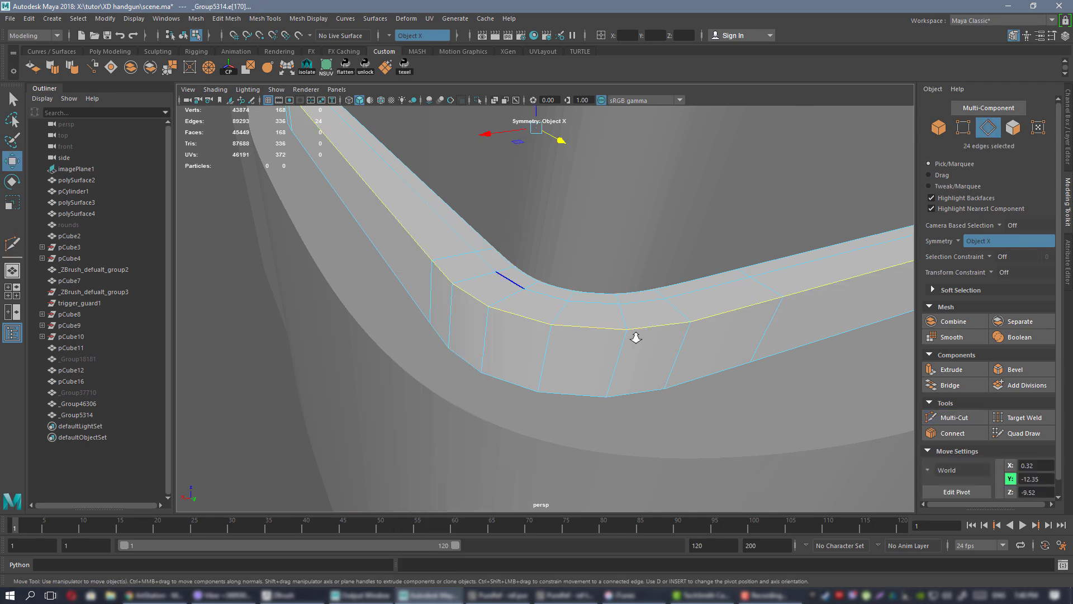
pyautogui.keyDown('alt'); pyautogui.moveTo(635, 335); pyautogui.dragTo(593, 254); pyautogui.keyUp('alt')
pyautogui.hotkey('ctrl', 'Delete')
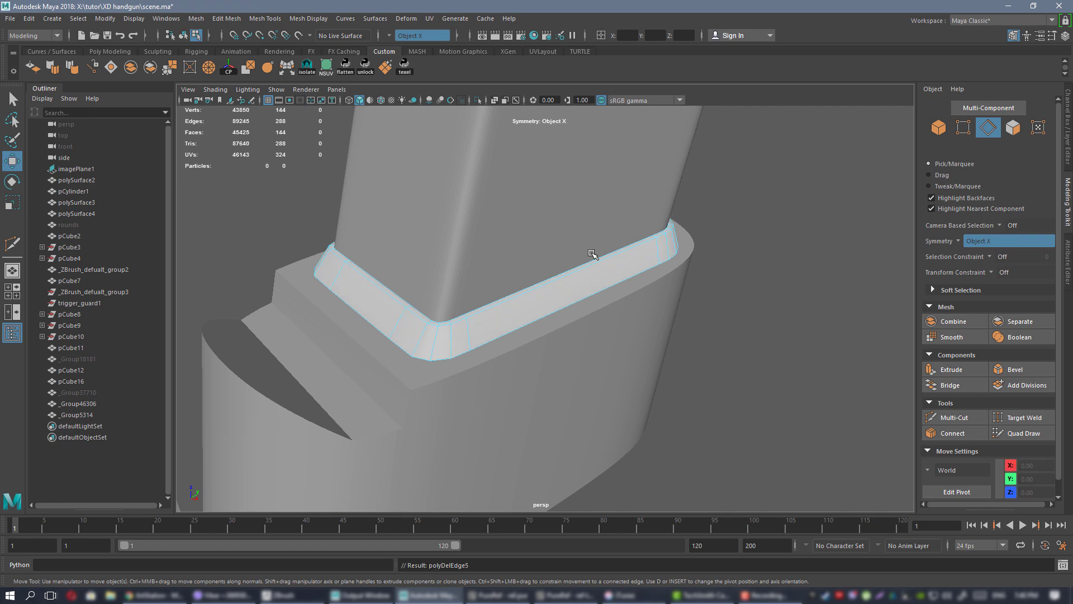
# - Return the ring to object selection and assign it the existing blinn1 material
pyautogui.keyDown('alt'); pyautogui.moveTo(686, 276); pyautogui.dragTo(604, 269); pyautogui.keyUp('alt')
pyautogui.moveTo(603, 269); pyautogui.dragTo(647, 268, button='right')
pyautogui.keyDown('alt'); pyautogui.moveTo(647, 268); pyautogui.dragTo(811, 261); pyautogui.keyUp('alt')
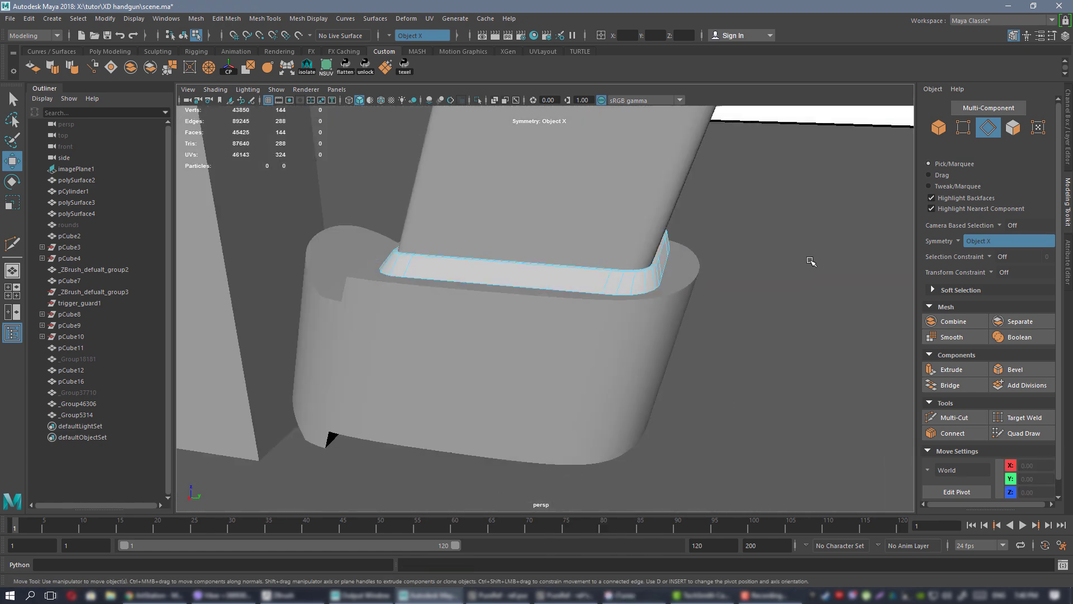
pyautogui.moveTo(757, 224); pyautogui.dragTo(810, 214, button='right')
pyautogui.keyDown('alt'); pyautogui.moveTo(810, 214); pyautogui.dragTo(664, 291); pyautogui.keyUp('alt')
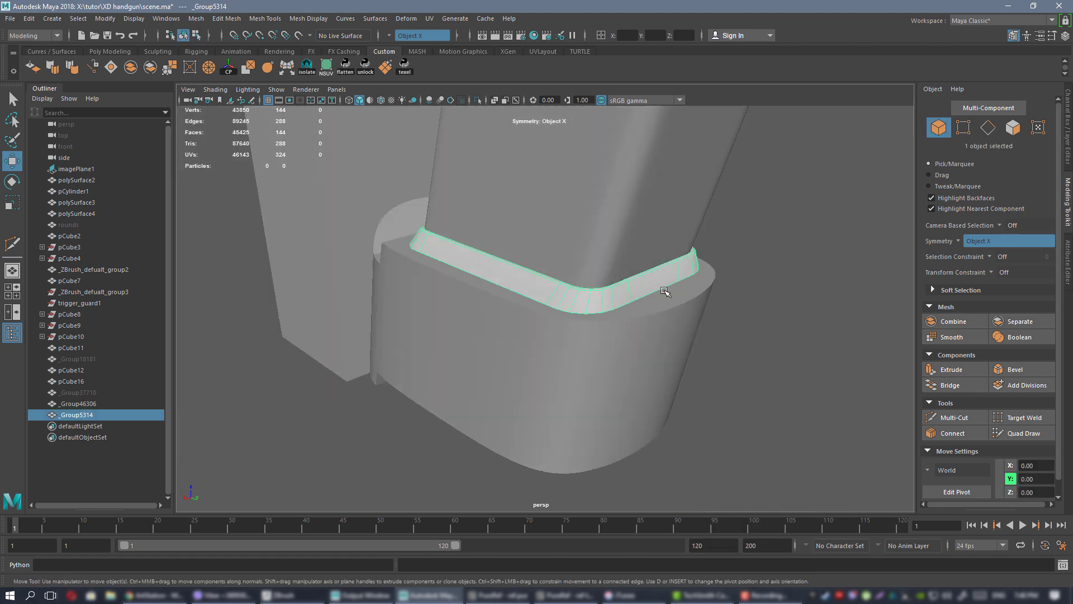
pyautogui.moveTo(670, 270); pyautogui.dragTo(669, 268, button='right')
pyautogui.moveTo(694, 582)
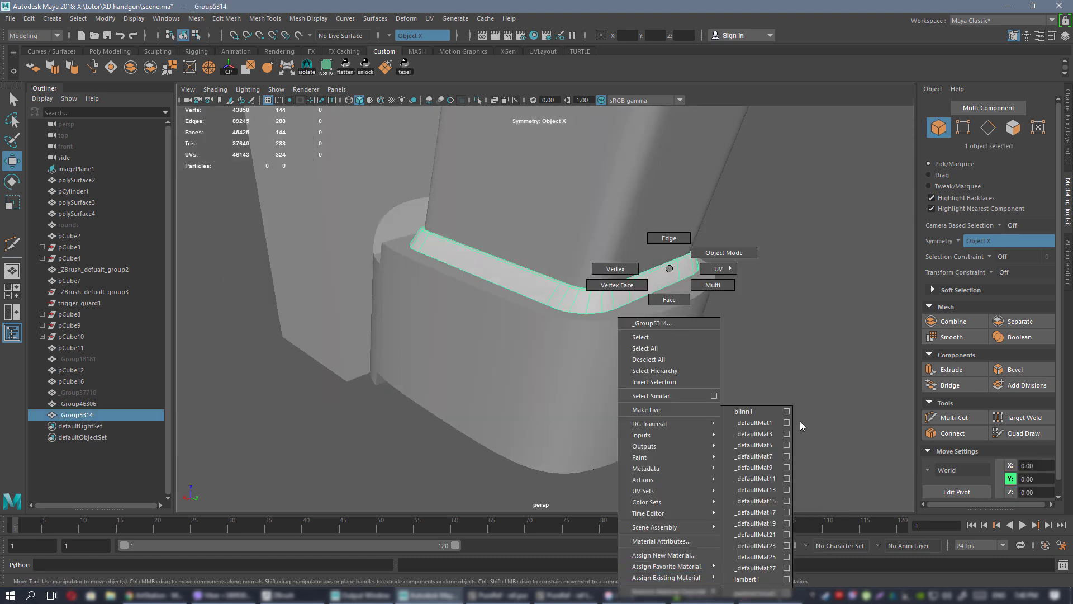
pyautogui.moveTo(758, 412); pyautogui.dragTo(755, 412, button='right')
pyautogui.click(755, 363)
# - Lower the ring's bottom vertices to Z about -9.79 in the side view and return to object selection
pyautogui.keyDown('alt'); pyautogui.moveTo(747, 353); pyautogui.dragTo(525, 312); pyautogui.keyUp('alt')
pyautogui.keyDown('alt'); pyautogui.moveTo(525, 313); pyautogui.dragTo(251, 278, button='right'); pyautogui.keyUp('alt')
pyautogui.moveTo(626, 313)
pyautogui.keyDown('alt'); pyautogui.mouseDown()
pyautogui.moveTo(592, 301)
pyautogui.moveTo(607, 320)
pyautogui.mouseUp(); pyautogui.keyUp('alt')
pyautogui.scroll(6, 582, 268)
pyautogui.click(545, 296)
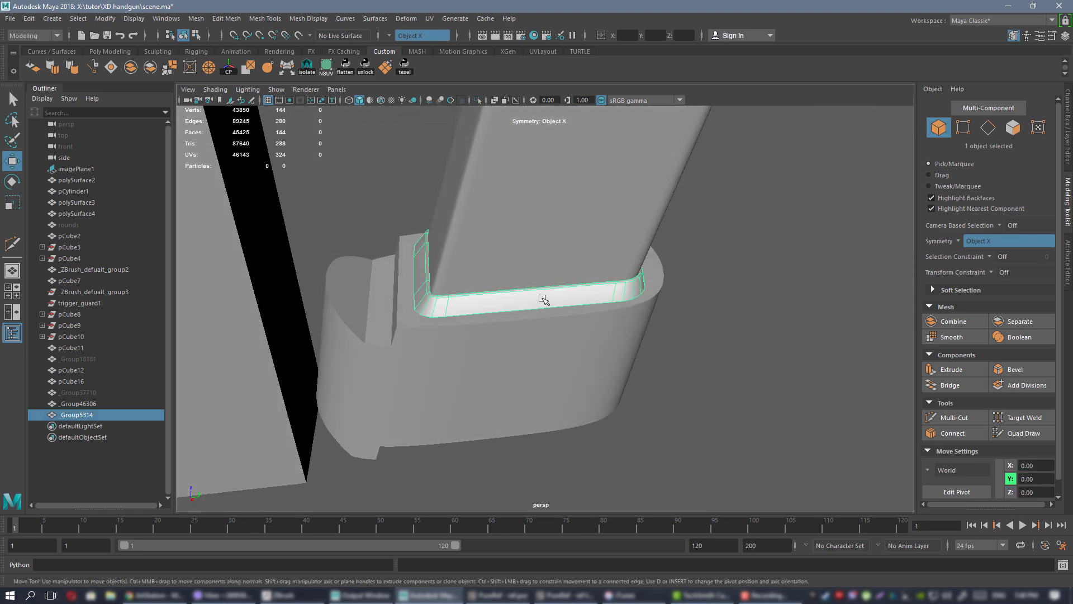
pyautogui.keyDown('alt'); pyautogui.moveTo(545, 296); pyautogui.dragTo(608, 304); pyautogui.keyUp('alt')
pyautogui.keyDown('alt'); pyautogui.moveTo(689, 256); pyautogui.dragTo(766, 430); pyautogui.keyUp('alt')
pyautogui.press('space')
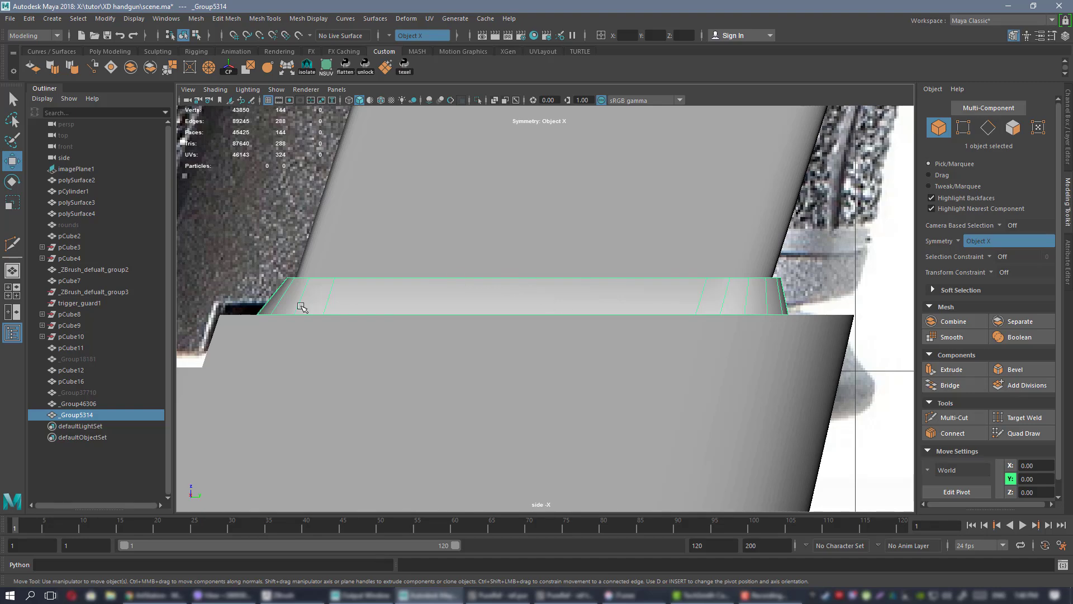
pyautogui.moveTo(345, 295); pyautogui.dragTo(260, 300, button='right')
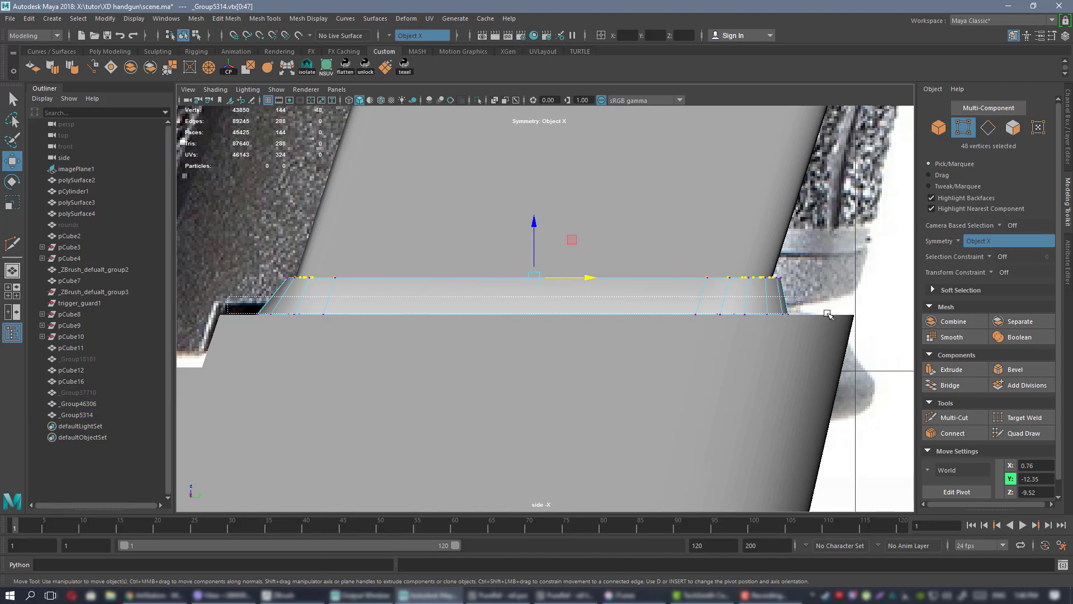
pyautogui.scroll(1, 537, 276)
pyautogui.scroll(3, 481, 287)
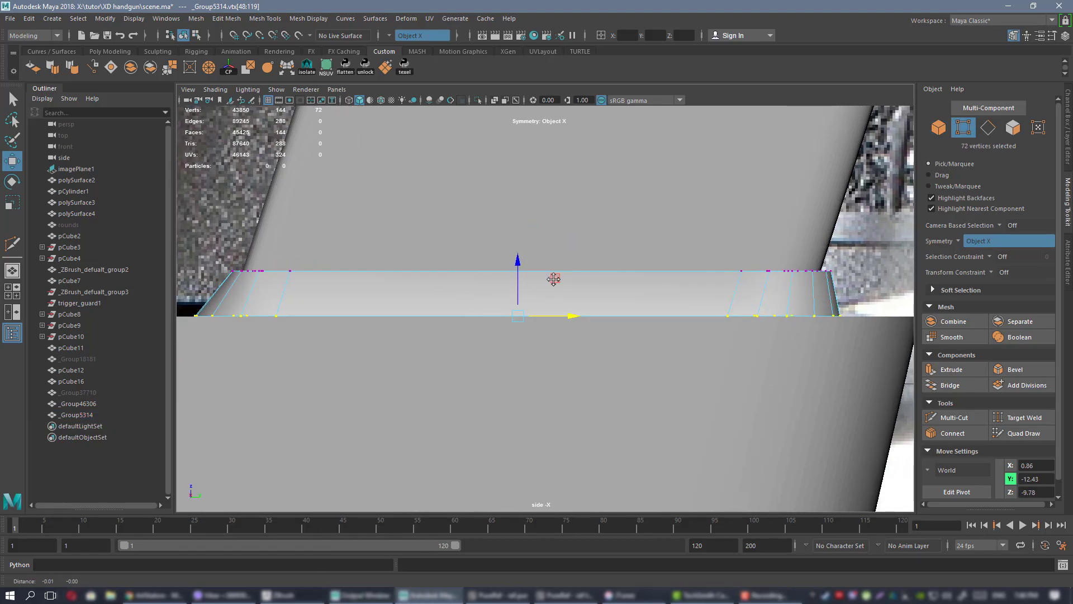
pyautogui.keyDown('alt'); pyautogui.moveTo(232, 329); pyautogui.dragTo(421, 302, button='middle'); pyautogui.keyUp('alt')
pyautogui.keyDown('alt'); pyautogui.moveTo(405, 314); pyautogui.dragTo(516, 312, button='right'); pyautogui.keyUp('alt')
pyautogui.keyDown('alt'); pyautogui.moveTo(569, 364); pyautogui.dragTo(627, 301, button='right'); pyautogui.keyUp('alt')
pyautogui.keyDown('alt'); pyautogui.moveTo(726, 259); pyautogui.dragTo(641, 282, button='middle'); pyautogui.keyUp('alt')
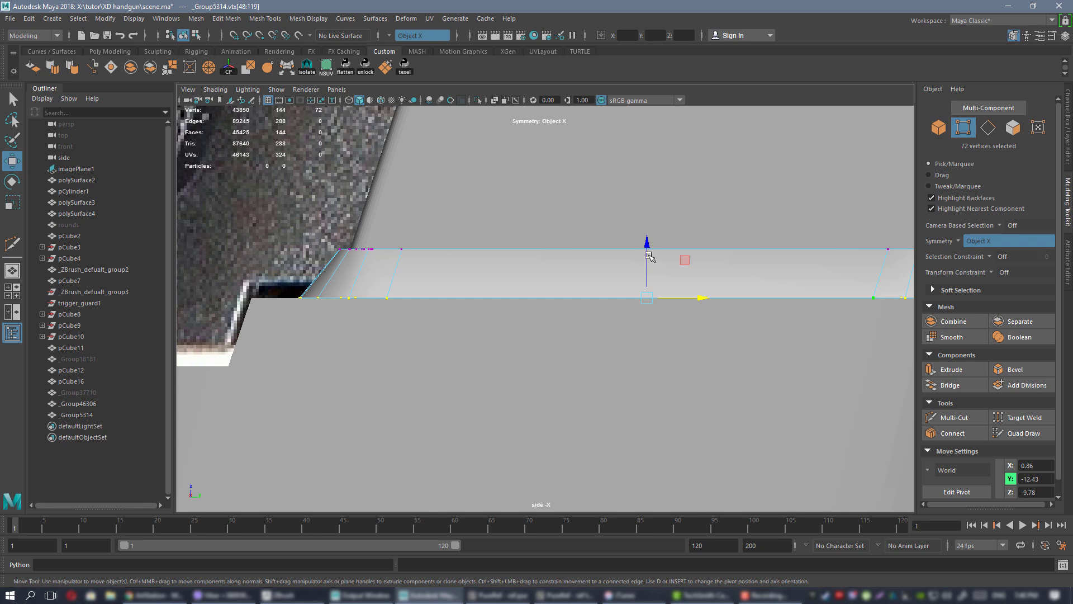
pyautogui.click(647, 255)
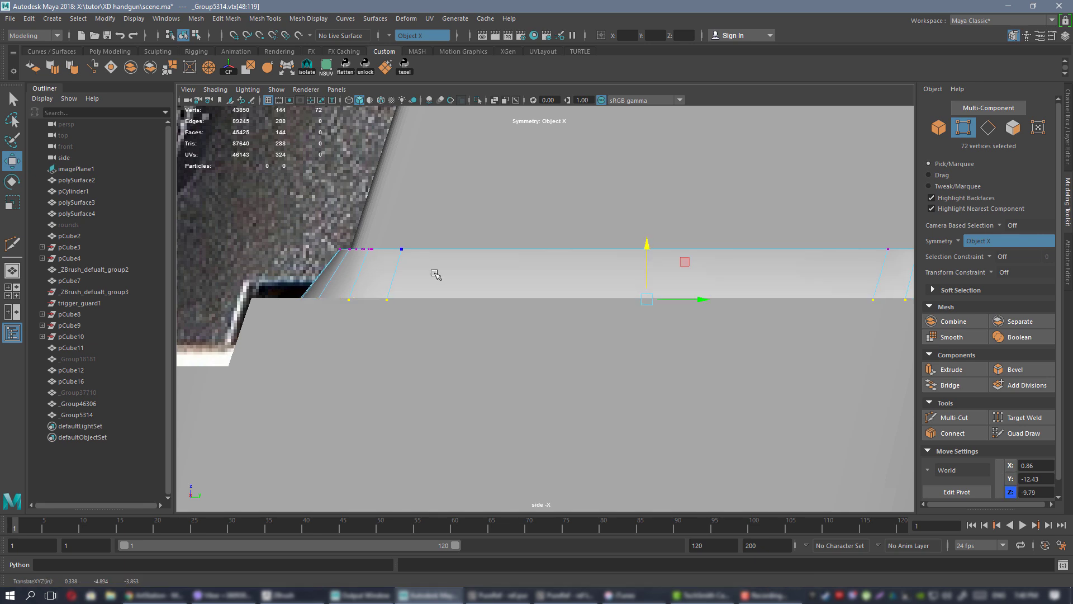
pyautogui.moveTo(432, 270); pyautogui.dragTo(480, 244, button='right')
# - Inspect the sloped ring from several sides where the magazine body meets the grip extension
pyautogui.keyDown('alt'); pyautogui.moveTo(609, 313); pyautogui.dragTo(541, 283, button='right'); pyautogui.keyUp('alt')
pyautogui.press('space')
pyautogui.press('space')
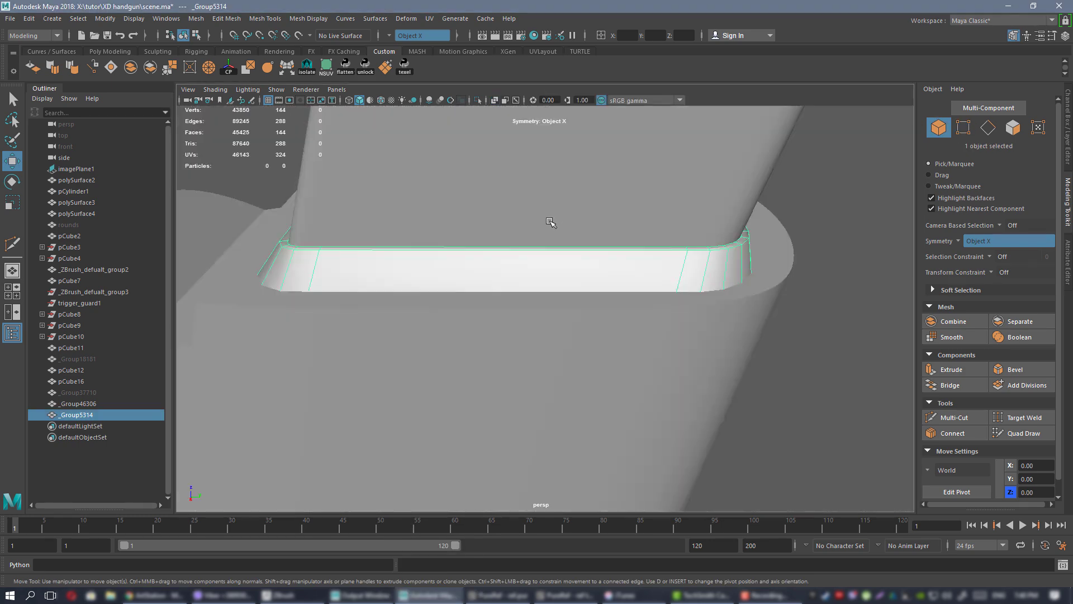
pyautogui.keyDown('alt'); pyautogui.moveTo(550, 222); pyautogui.dragTo(643, 304); pyautogui.keyUp('alt')
pyautogui.click(769, 340)
pyautogui.keyDown('alt'); pyautogui.moveTo(769, 340); pyautogui.dragTo(564, 276, button='right'); pyautogui.keyUp('alt')
pyautogui.keyDown('alt'); pyautogui.moveTo(564, 276); pyautogui.dragTo(541, 268); pyautogui.keyUp('alt')
pyautogui.keyDown('alt'); pyautogui.moveTo(541, 268); pyautogui.dragTo(555, 265, button='right'); pyautogui.keyUp('alt')
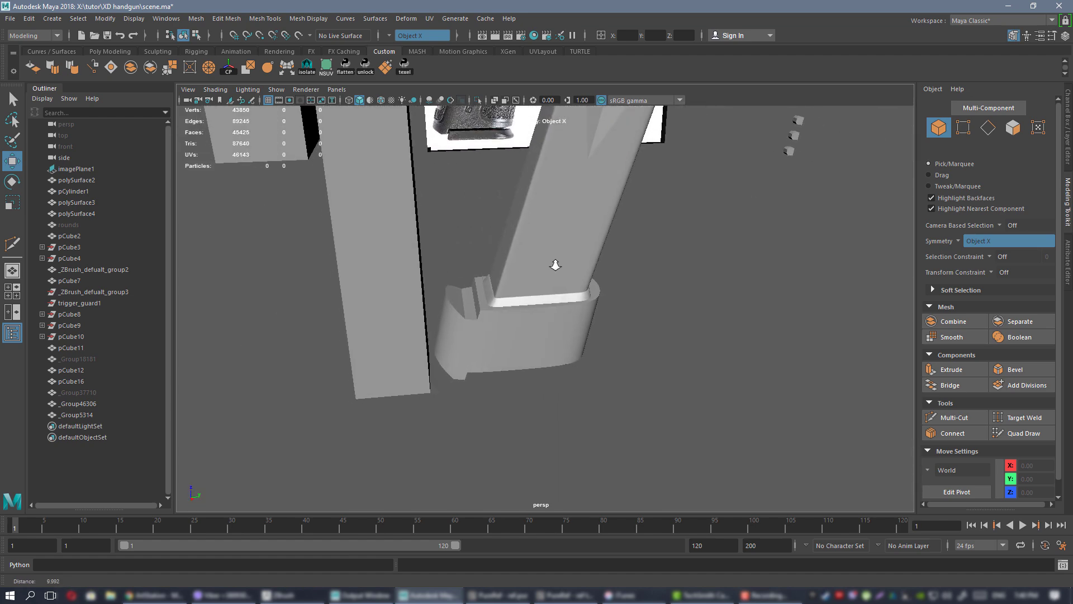
pyautogui.keyDown('alt'); pyautogui.moveTo(555, 265); pyautogui.dragTo(539, 233); pyautogui.keyUp('alt')
pyautogui.keyDown('alt'); pyautogui.moveTo(585, 299); pyautogui.dragTo(602, 267, button='right'); pyautogui.keyUp('alt')
pyautogui.keyDown('alt'); pyautogui.moveTo(602, 267); pyautogui.dragTo(572, 276); pyautogui.keyUp('alt')
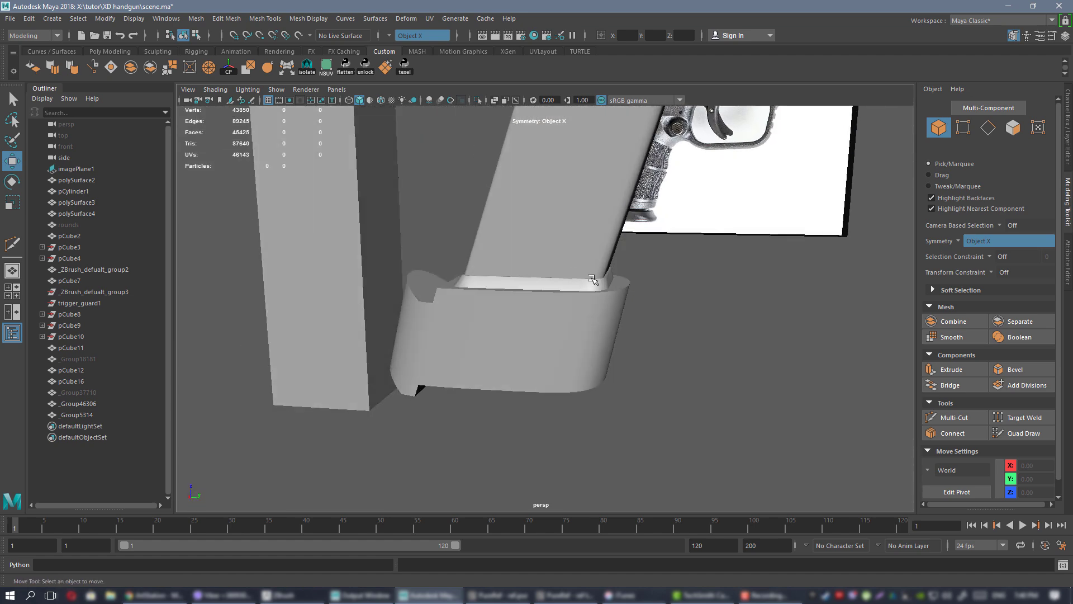
# - Compare the ring and grip extension with the magazine reference photo in PureRef
pyautogui.hotkey('alt', 'Tab')
pyautogui.moveTo(659, 344); pyautogui.dragTo(684, 334, button='right')
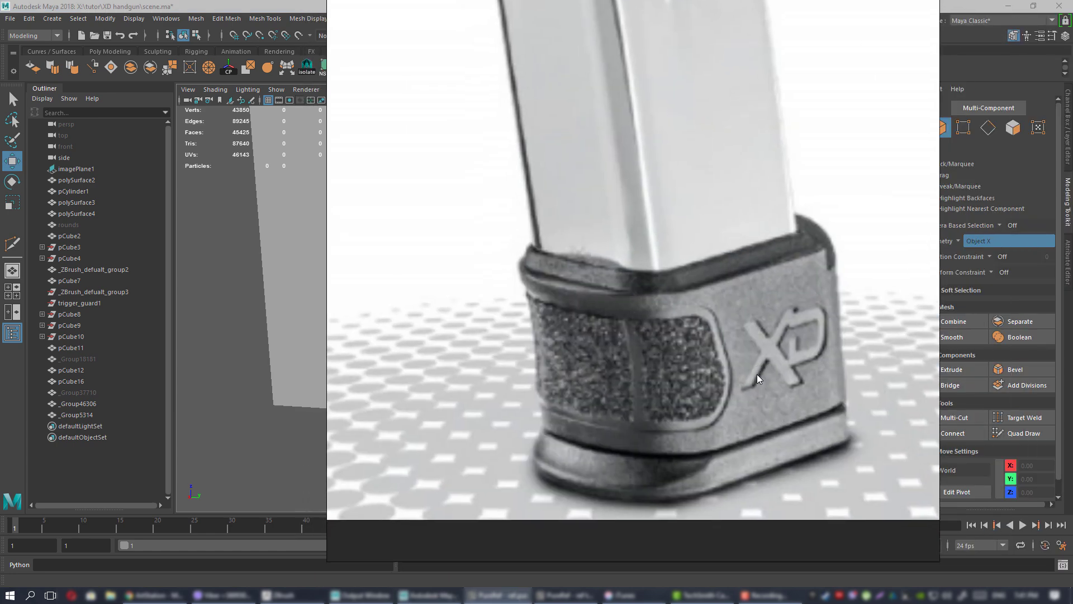
pyautogui.hotkey('alt', 'Tab')
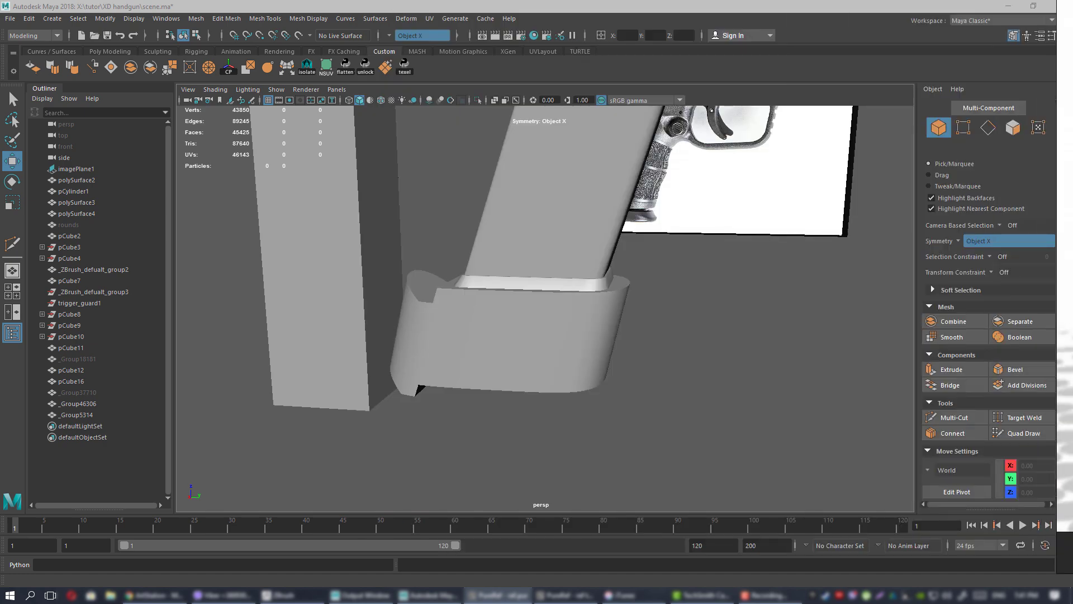
pyautogui.keyDown('alt'); pyautogui.moveTo(682, 364); pyautogui.dragTo(585, 328); pyautogui.keyUp('alt')
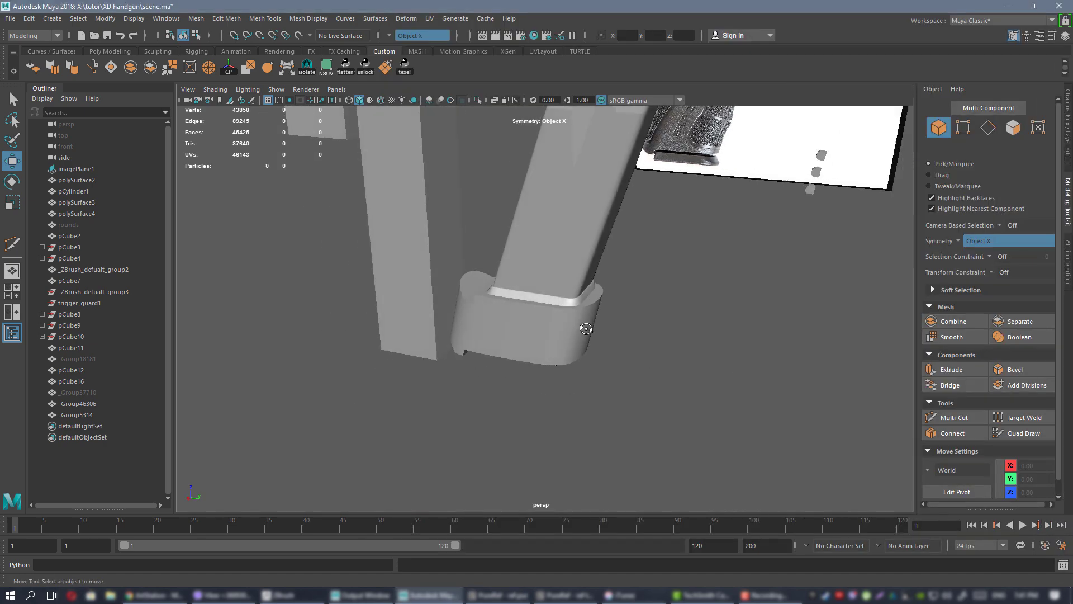
# - Switch to ZBrush and regroup the grip extension subtool into a single polygroup
pyautogui.click(296, 596)
pyautogui.moveTo(661, 395); pyautogui.dragTo(664, 315)
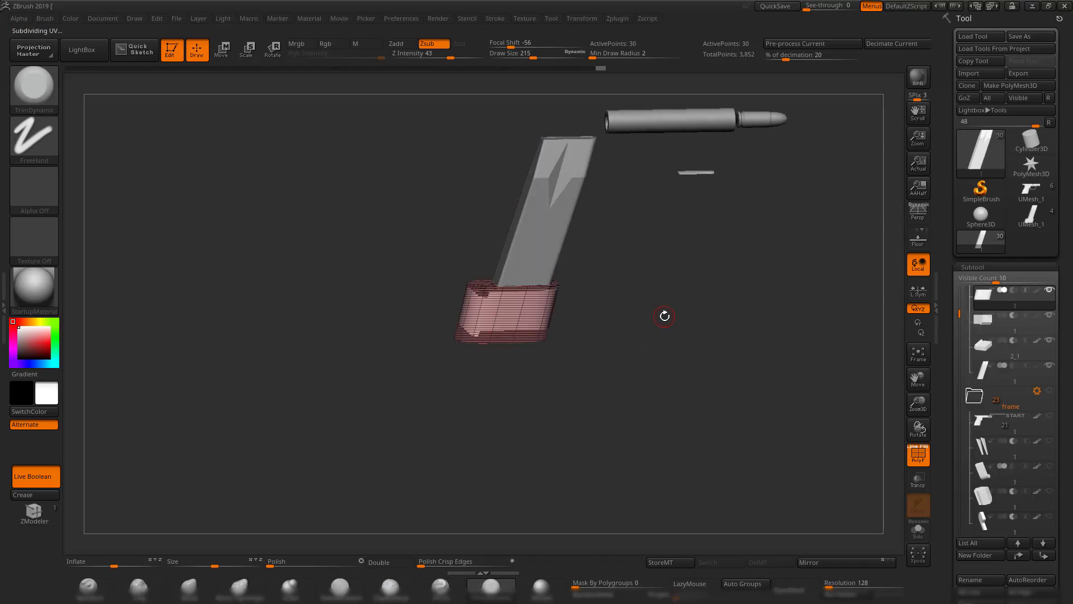
pyautogui.hotkey('shift', 'f')
pyautogui.hotkey('shift', 'f')
pyautogui.hotkey('ctrl', 'w')
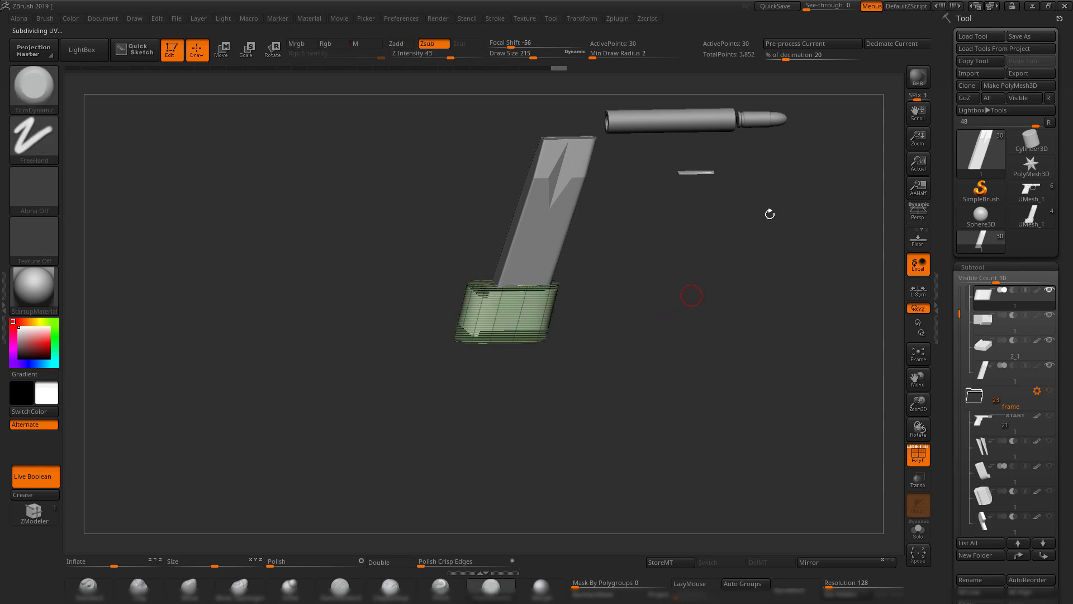
# - Try to export the grip extension subtool over an existing OBJ file
pyautogui.click(1036, 74)
pyautogui.doubleClick(388, 206)
pyautogui.click(573, 302)
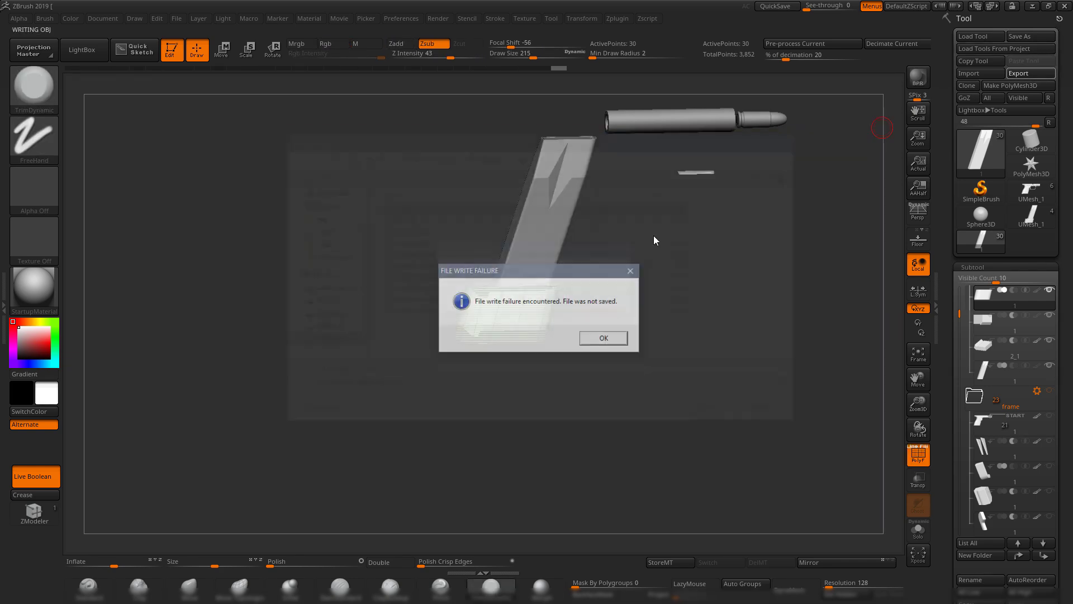
pyautogui.click(605, 342)
pyautogui.moveTo(608, 338)
pyautogui.mouseDown()
pyautogui.moveTo(609, 324)
pyautogui.moveTo(612, 351)
pyautogui.mouseUp()
pyautogui.hotkey('shift', 'f')
pyautogui.hotkey('shift', 'f')
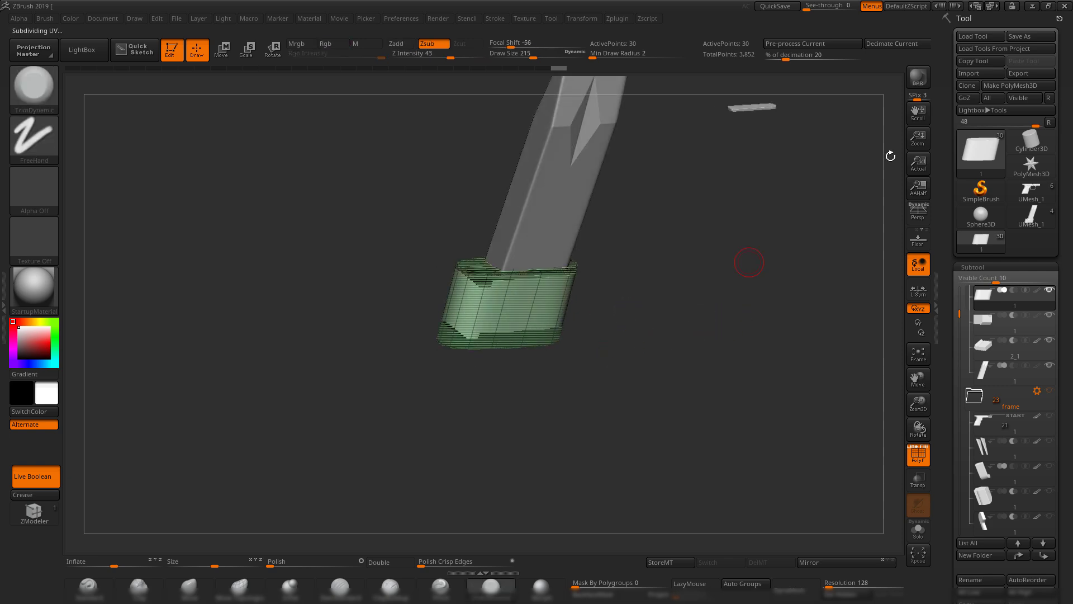
# - Export the grip extension subtool as an OBJ named 1 in the exp folder
pyautogui.click(1014, 71)
pyautogui.write('1')
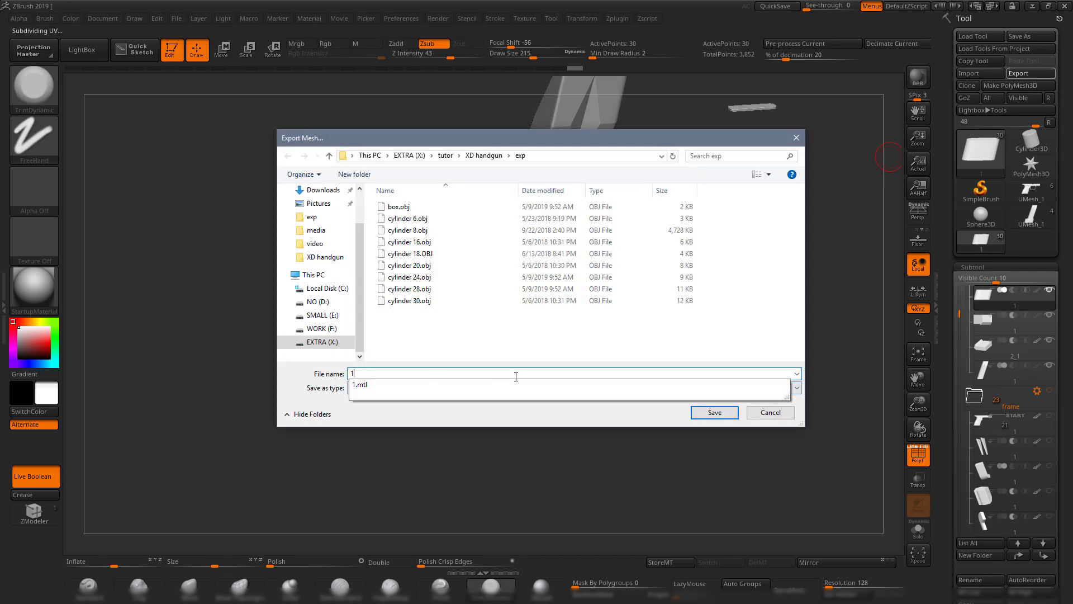
pyautogui.click(721, 414)
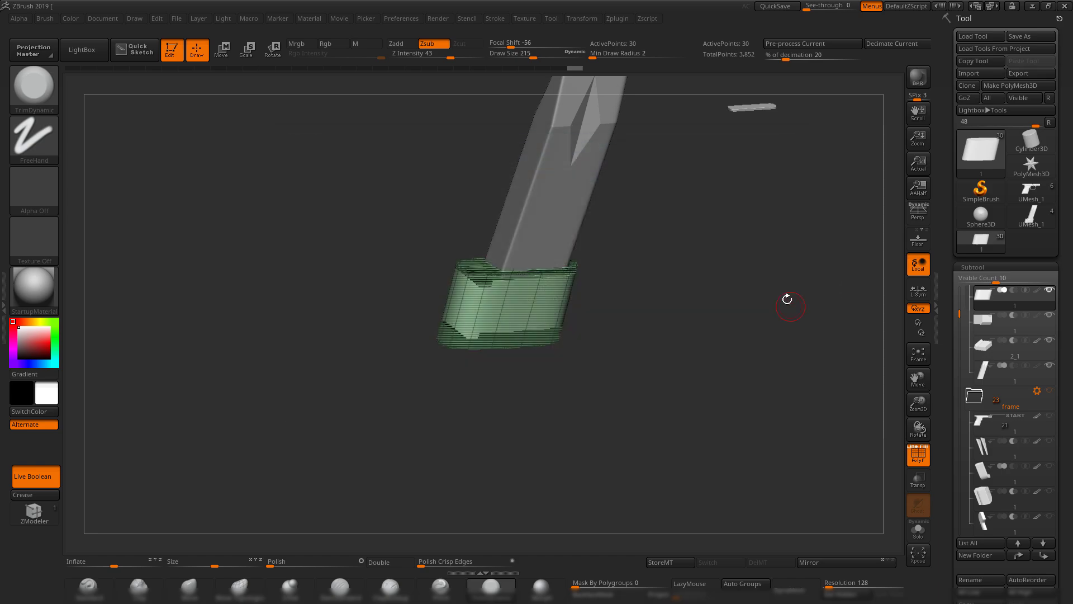
# - Switch to Maya, import the exported grip extension OBJ, and select and frame the imported mesh
pyautogui.click(1032, 6)
pyautogui.click(9, 18)
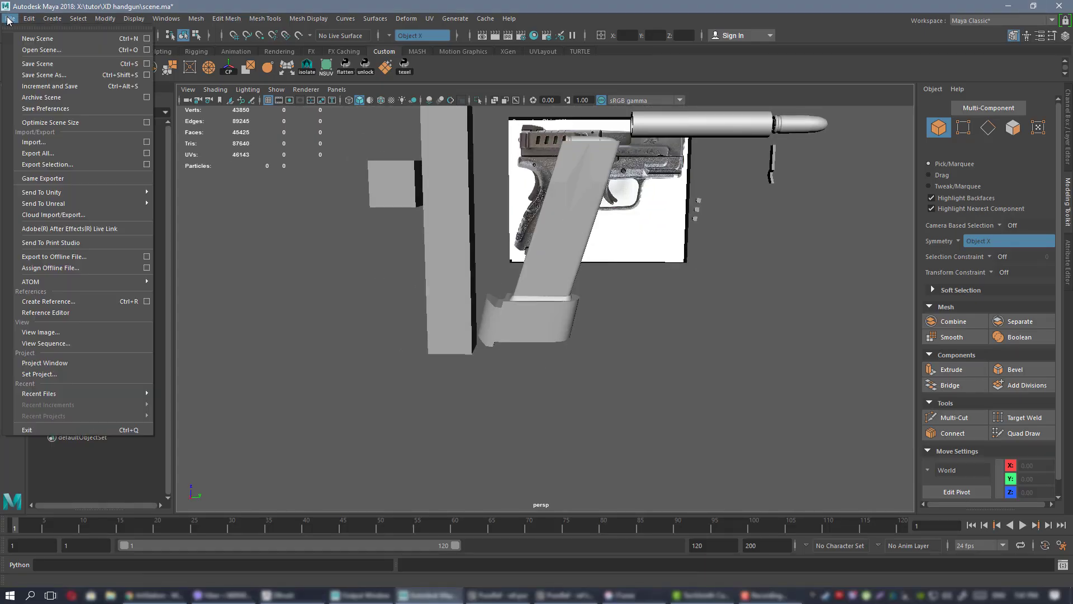
pyautogui.click(58, 143)
pyautogui.doubleClick(424, 230)
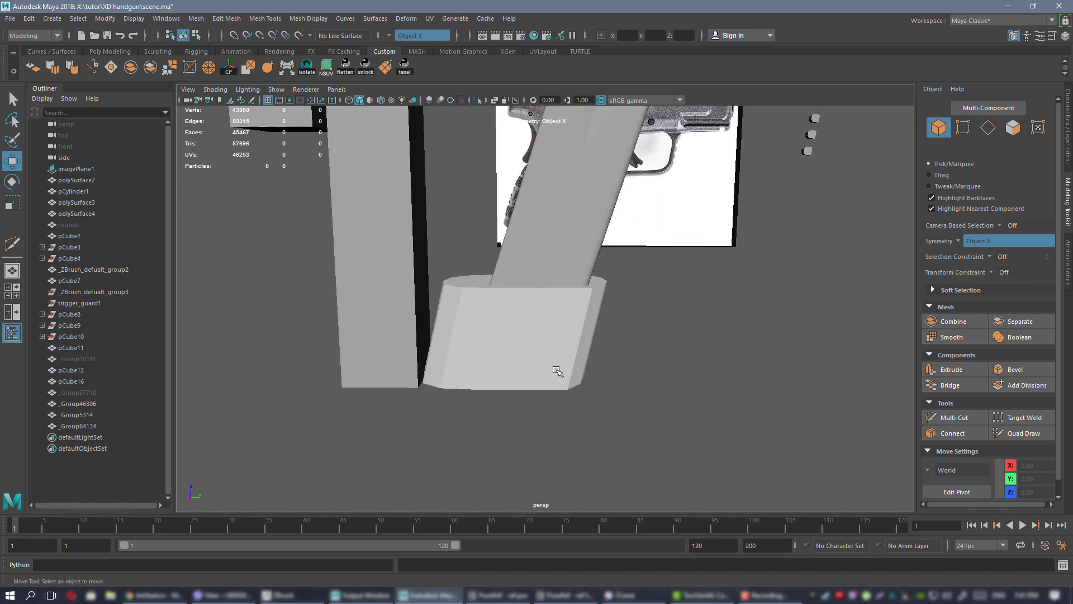
pyautogui.click(557, 371)
pyautogui.press('f')
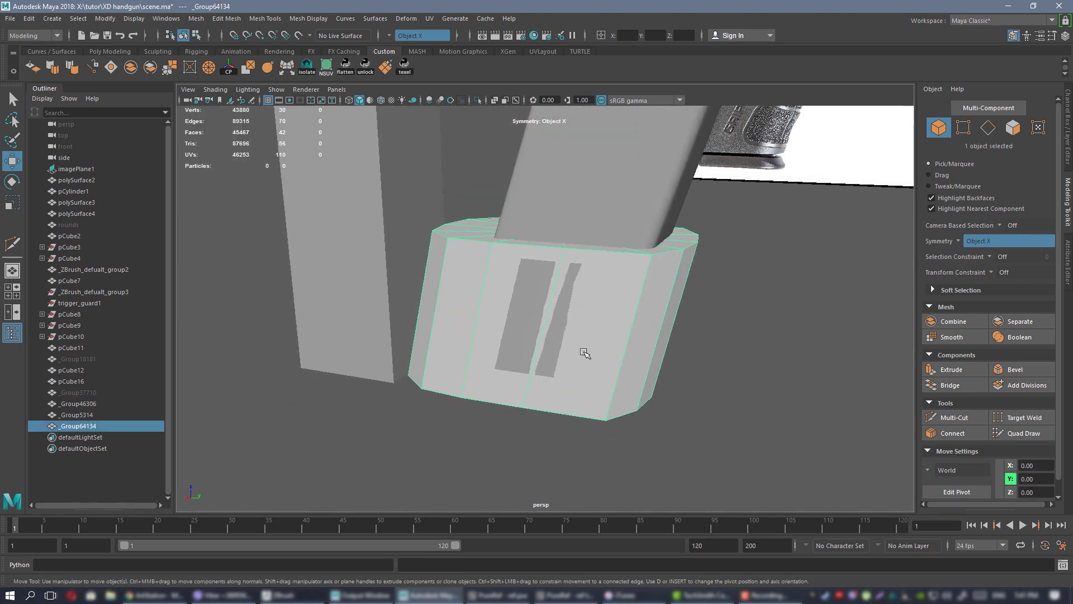
# - Examine the imported grip extension block from several sides against the magazine body and the handgun image plane
pyautogui.keyDown('alt'); pyautogui.moveTo(584, 353); pyautogui.dragTo(581, 296); pyautogui.keyUp('alt')
pyautogui.keyDown('alt'); pyautogui.moveTo(581, 296); pyautogui.dragTo(438, 280, button='right'); pyautogui.keyUp('alt')
pyautogui.keyDown('alt'); pyautogui.moveTo(586, 296); pyautogui.dragTo(572, 207); pyautogui.keyUp('alt')
pyautogui.keyDown('alt'); pyautogui.moveTo(572, 207); pyautogui.dragTo(558, 364, button='middle'); pyautogui.keyUp('alt')
pyautogui.keyDown('alt'); pyautogui.moveTo(558, 364); pyautogui.dragTo(528, 386); pyautogui.keyUp('alt')
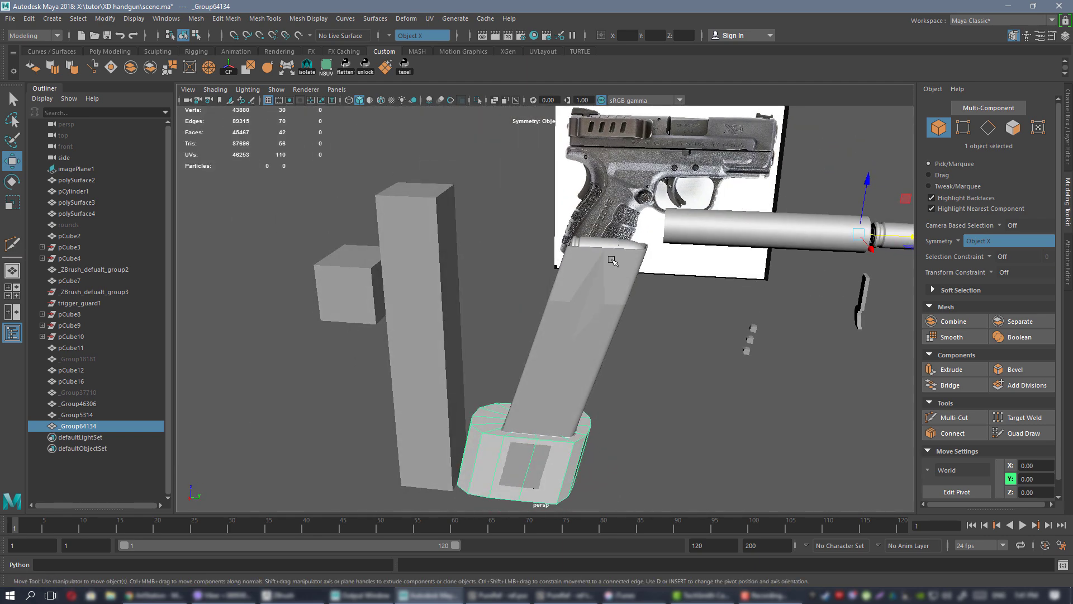
pyautogui.keyDown('alt'); pyautogui.moveTo(612, 261); pyautogui.dragTo(544, 333); pyautogui.keyUp('alt')
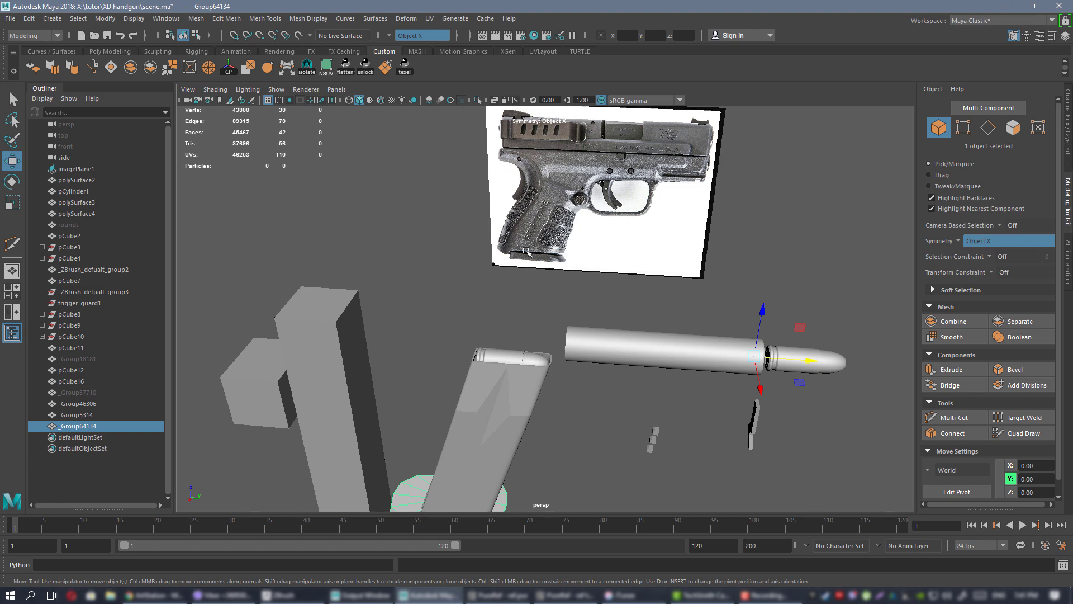
pyautogui.press('f')
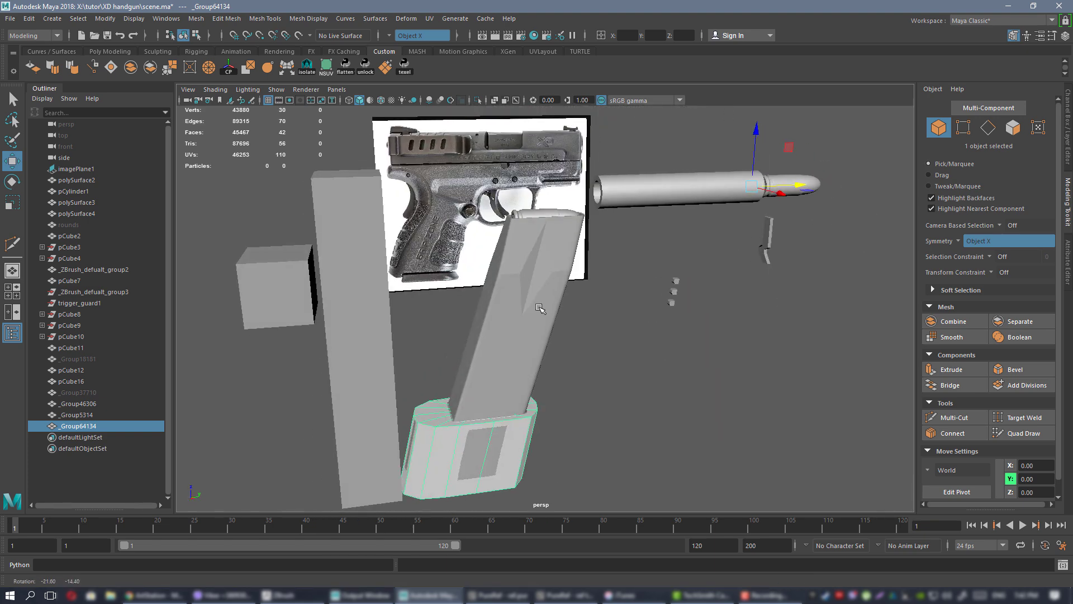
pyautogui.keyDown('alt'); pyautogui.moveTo(647, 307); pyautogui.dragTo(552, 275); pyautogui.keyUp('alt')
# - Check the block's bottom corner vertices, return to object selection and view how the block sits around the magazine
pyautogui.moveTo(560, 270); pyautogui.dragTo(520, 269, button='right')
pyautogui.click(535, 306)
pyautogui.click(573, 307)
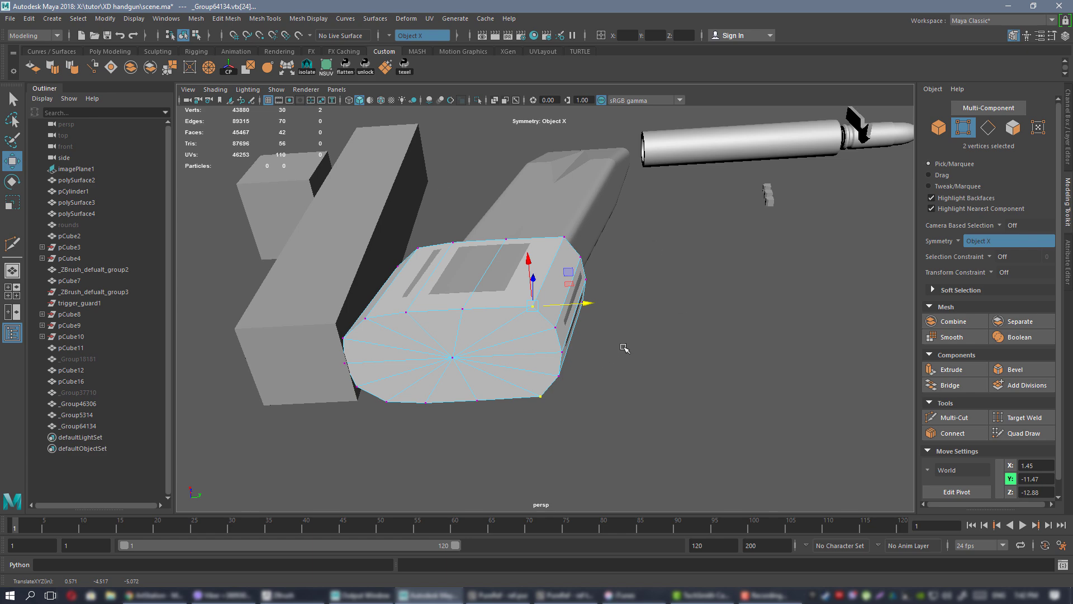
pyautogui.keyDown('alt'); pyautogui.moveTo(624, 347); pyautogui.dragTo(618, 296); pyautogui.keyUp('alt')
pyautogui.keyDown('alt'); pyautogui.moveTo(657, 340); pyautogui.dragTo(558, 266); pyautogui.keyUp('alt')
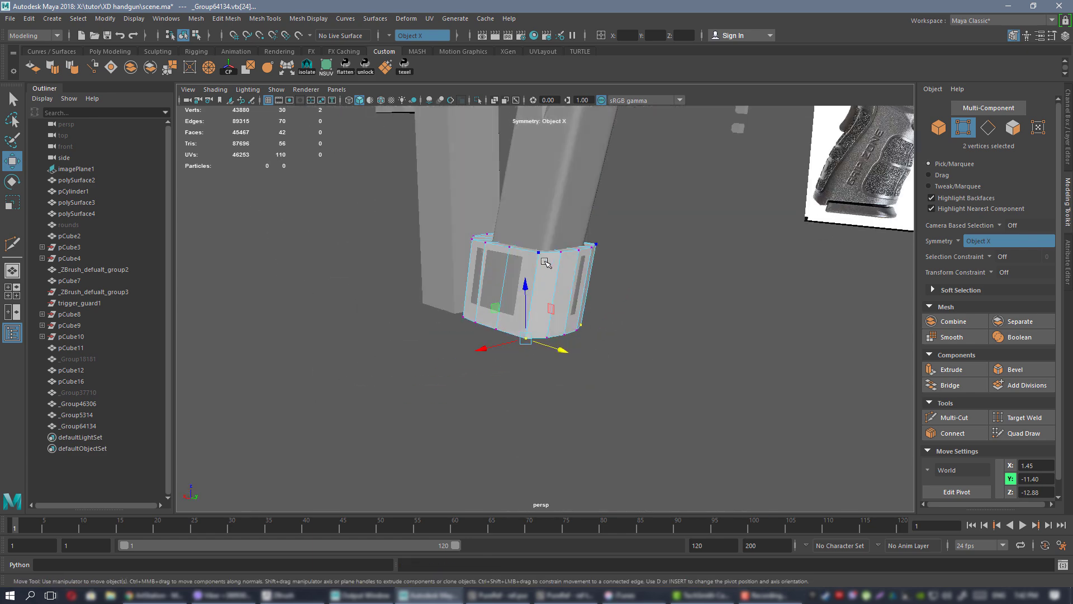
pyautogui.press('F8')
pyautogui.keyDown('alt'); pyautogui.moveTo(663, 333); pyautogui.dragTo(642, 268); pyautogui.keyUp('alt')
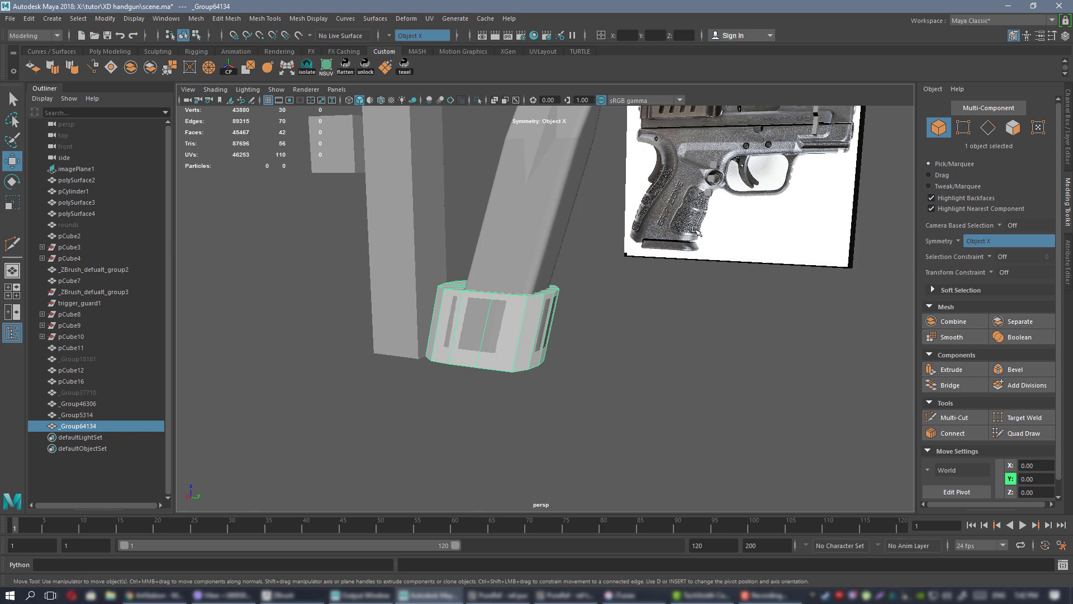
pyautogui.keyDown('alt'); pyautogui.moveTo(695, 229); pyautogui.dragTo(842, 233); pyautogui.keyUp('alt')
pyautogui.keyDown('alt'); pyautogui.moveTo(524, 366); pyautogui.dragTo(553, 264, button='middle'); pyautogui.keyUp('alt')
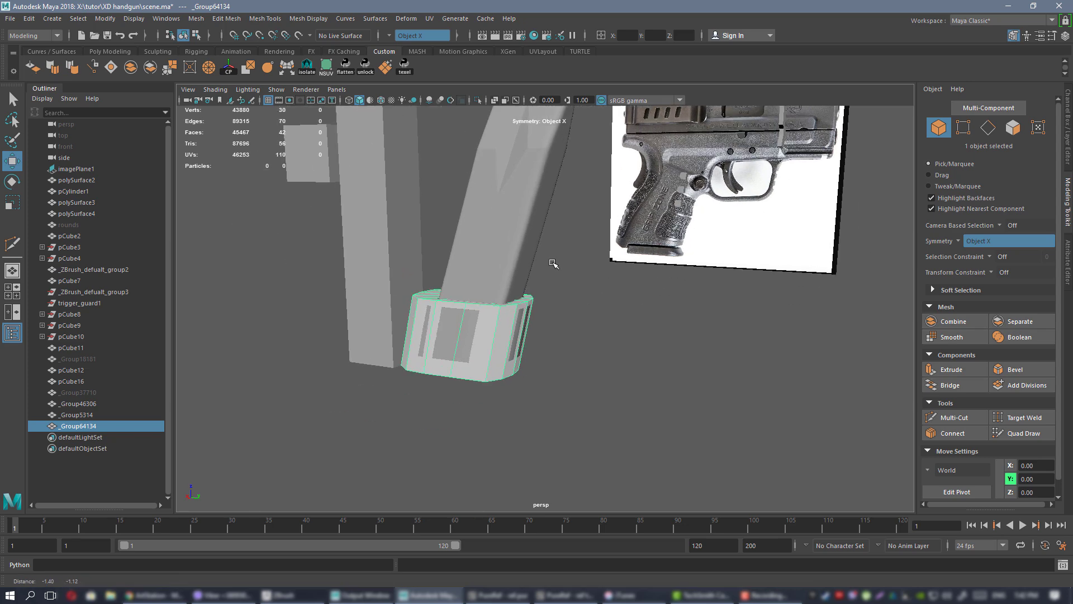
pyautogui.keyDown('alt'); pyautogui.moveTo(553, 264); pyautogui.dragTo(570, 316, button='right'); pyautogui.keyUp('alt')
pyautogui.keyDown('alt'); pyautogui.moveTo(570, 315); pyautogui.dragTo(607, 279); pyautogui.keyUp('alt')
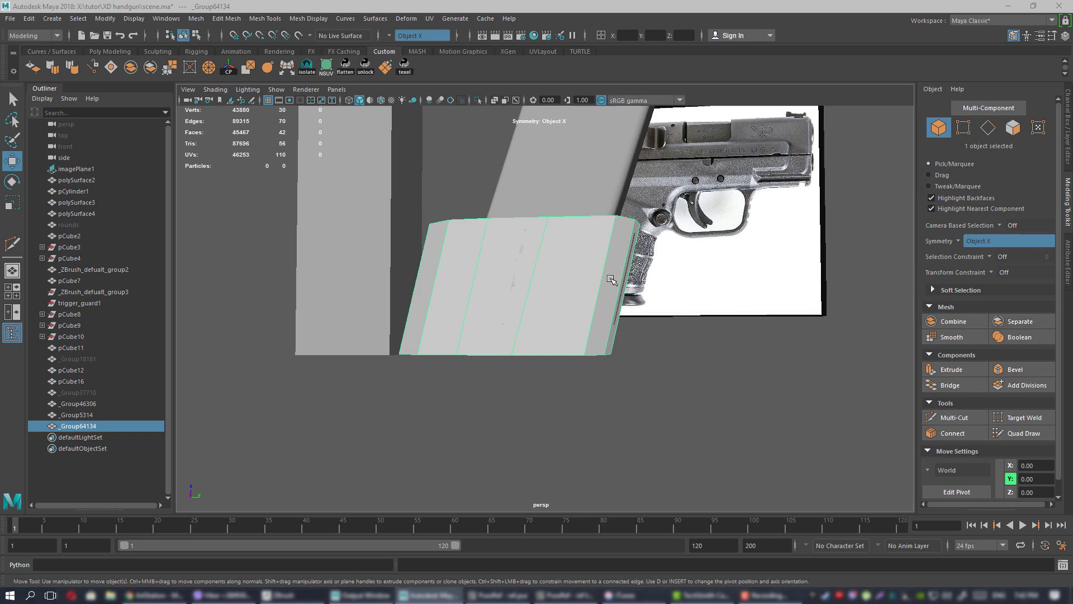
# - Set the transform constraint to Edge for the block's top vertices in the side view, then try and undo a downward slide
pyautogui.press('space')
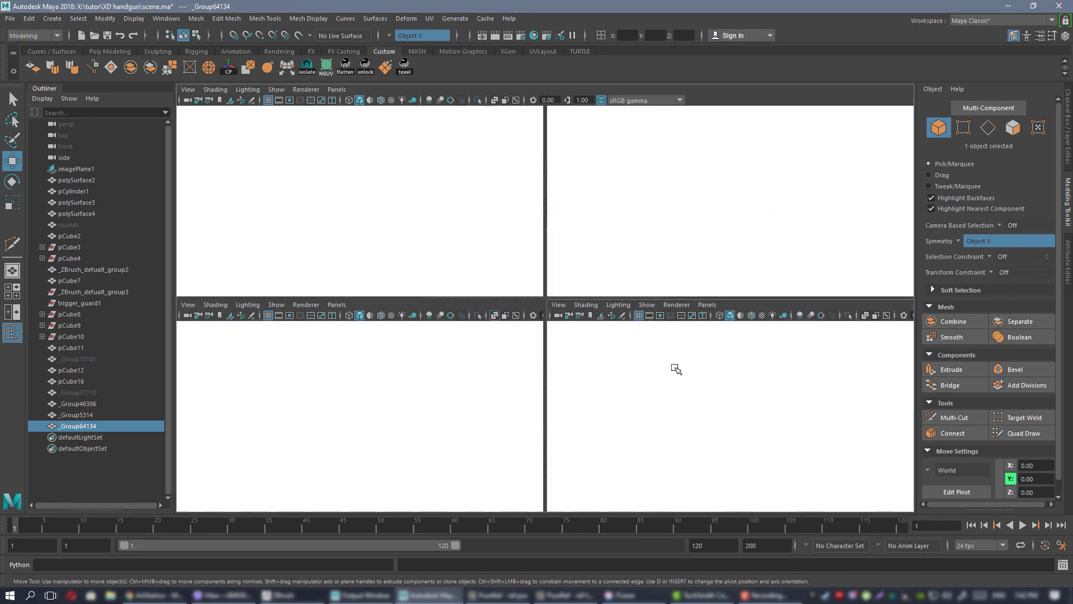
pyautogui.press('space')
pyautogui.scroll(-2, 514, 306)
pyautogui.keyDown('alt'); pyautogui.moveTo(514, 306); pyautogui.dragTo(537, 195, button='middle'); pyautogui.keyUp('alt')
pyautogui.scroll(2, 565, 216)
pyautogui.moveTo(588, 229); pyautogui.dragTo(566, 229, button='right')
pyautogui.keyDown('alt'); pyautogui.moveTo(566, 229); pyautogui.dragTo(568, 269, button='middle'); pyautogui.keyUp('alt')
pyautogui.moveTo(472, 209); pyautogui.dragTo(450, 210, button='right')
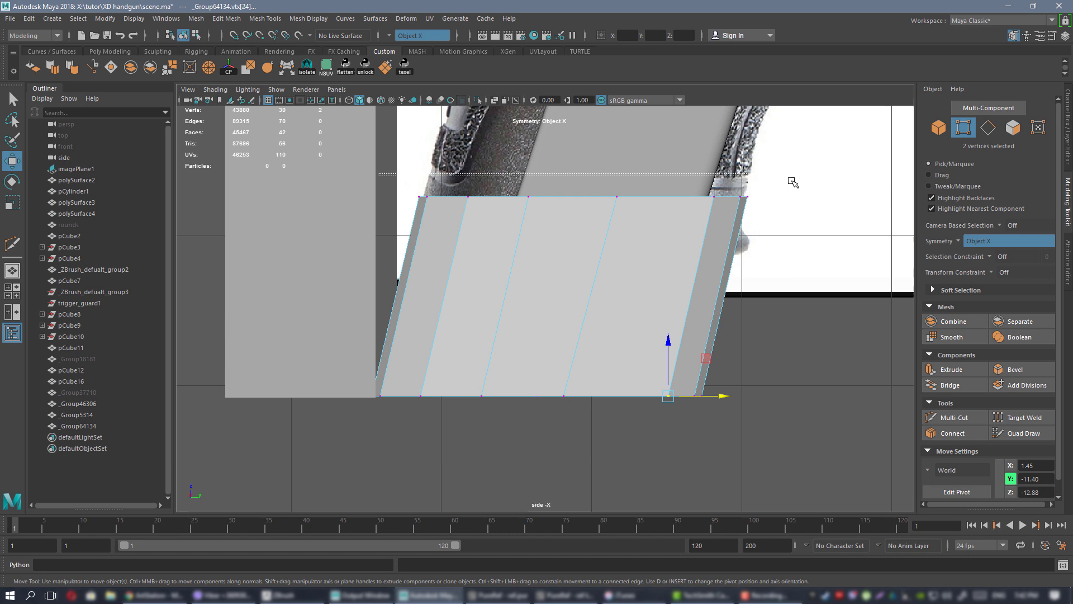
pyautogui.click(991, 272)
pyautogui.click(1008, 293)
pyautogui.moveTo(578, 162); pyautogui.dragTo(591, 268)
pyautogui.hotkey('ctrl', 'z')
# - Delete the cap faces on top of the block, keeping its side walls and bottom
pyautogui.moveTo(829, 270); pyautogui.dragTo(830, 346, button='right')
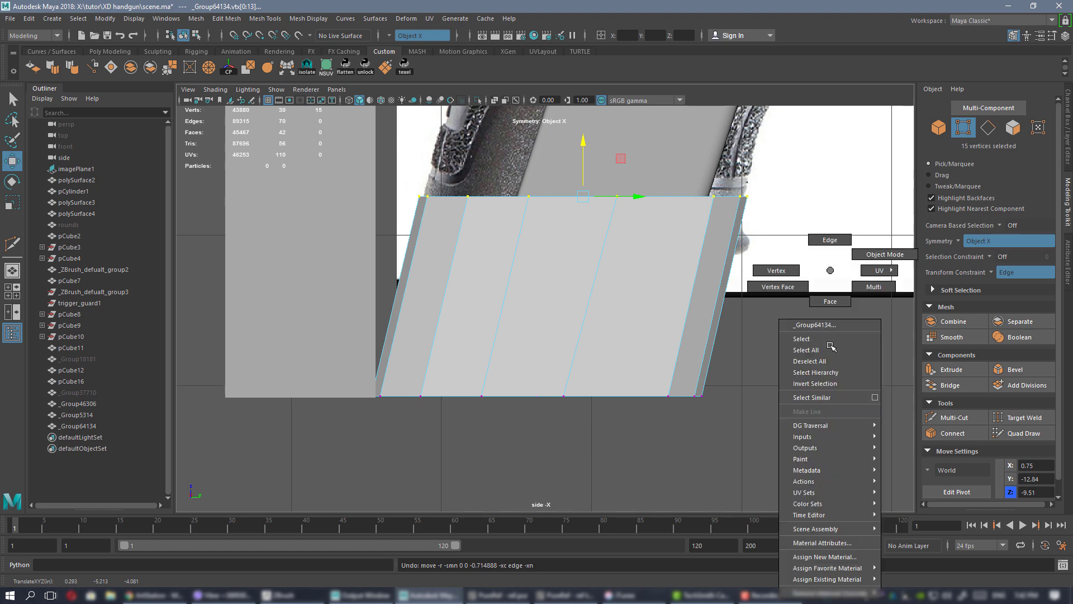
pyautogui.moveTo(827, 306); pyautogui.dragTo(829, 305, button='right')
pyautogui.moveTo(805, 258); pyautogui.dragTo(805, 259)
pyautogui.keyDown('ctrl'); pyautogui.moveTo(805, 259); pyautogui.dragTo(298, 493); pyautogui.keyUp('ctrl')
pyautogui.press('Delete')
# - Slide the block's 14 top rim vertices down along their edges to Z about -12.16, just below the grip extension
pyautogui.moveTo(802, 270); pyautogui.dragTo(800, 248, button='right')
pyautogui.click(529, 207)
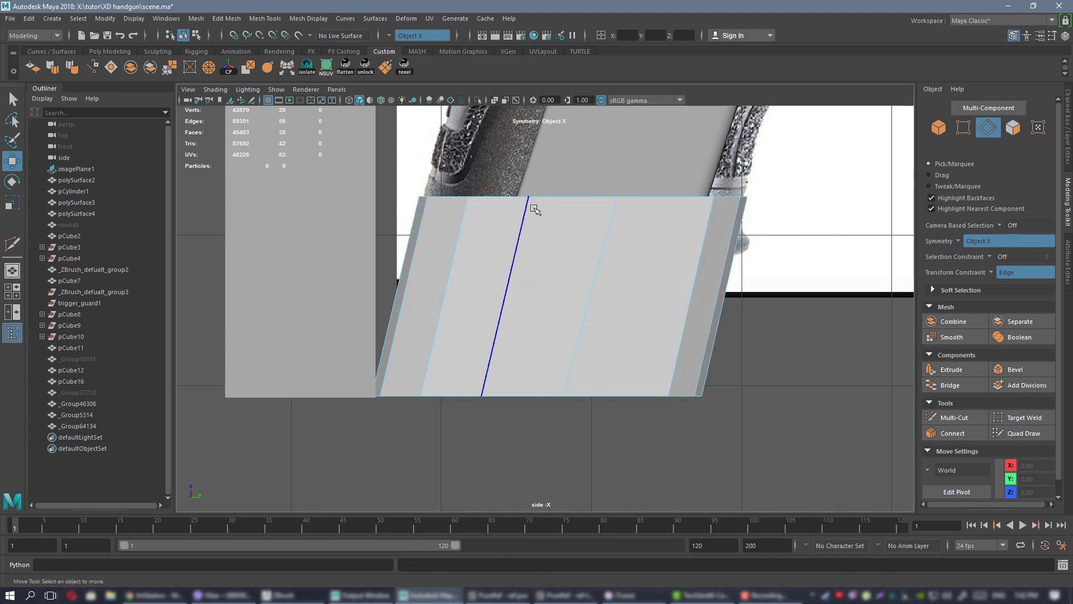
pyautogui.moveTo(413, 167); pyautogui.dragTo(372, 166, button='right')
pyautogui.moveTo(371, 166); pyautogui.dragTo(892, 246)
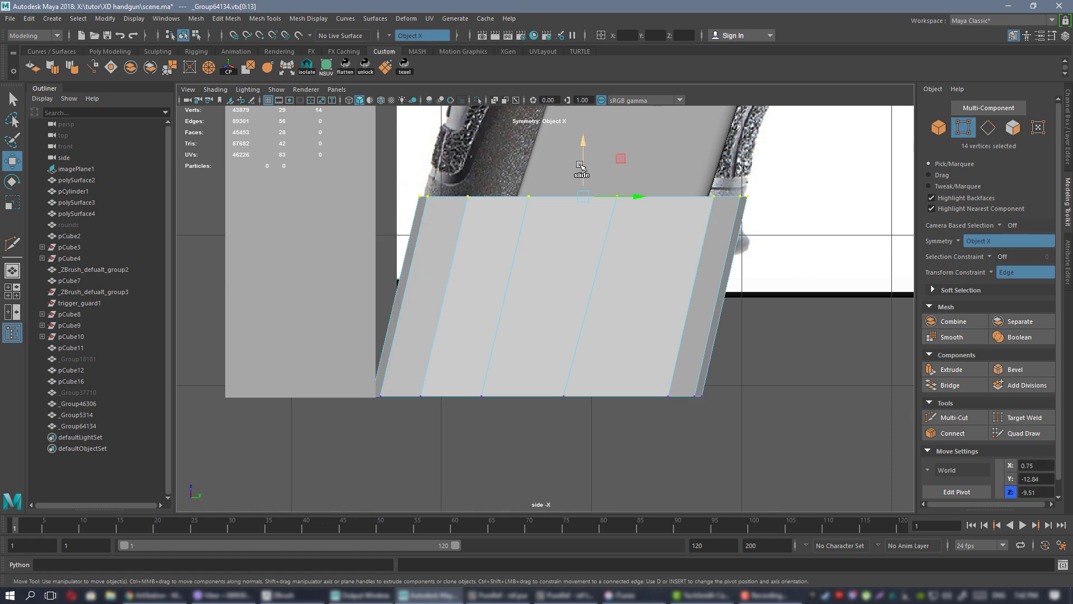
pyautogui.click(580, 166)
pyautogui.moveTo(584, 167); pyautogui.dragTo(604, 337)
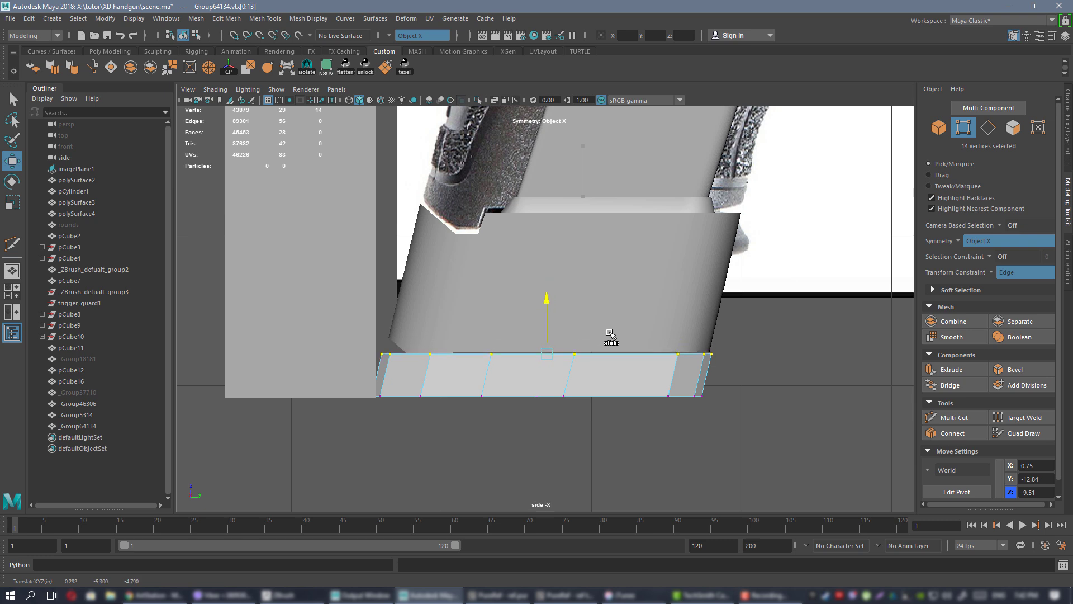
# - Insert a vertical edge loop with Multi-Cut where the grip extension's lower notch begins, then switch to face selection
pyautogui.scroll(4, 503, 362)
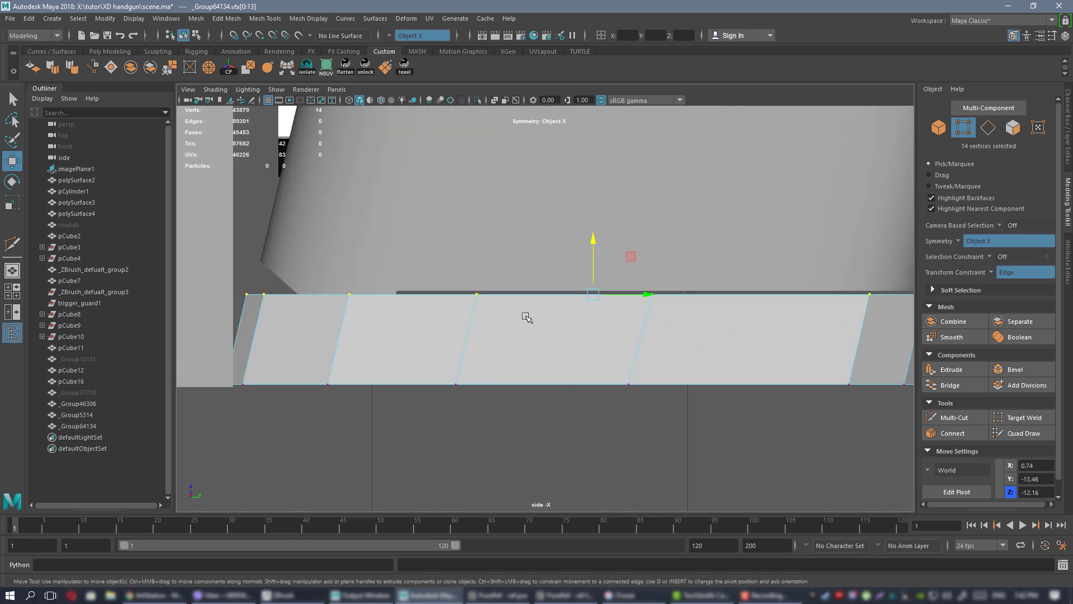
pyautogui.keyDown('alt'); pyautogui.moveTo(460, 292); pyautogui.dragTo(512, 288, button='middle'); pyautogui.keyUp('alt')
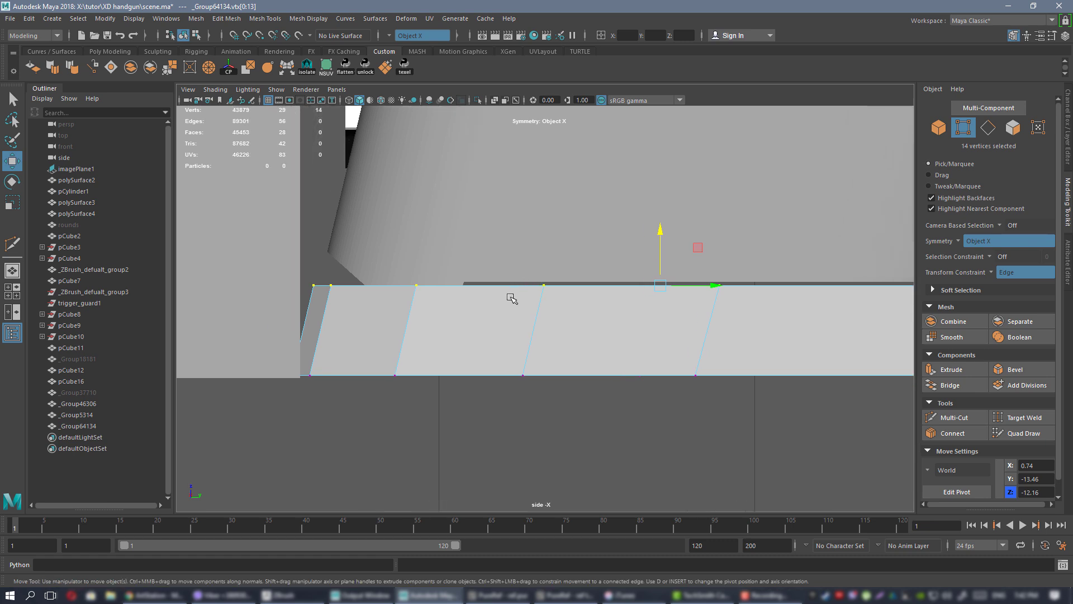
pyautogui.scroll(3, 503, 285)
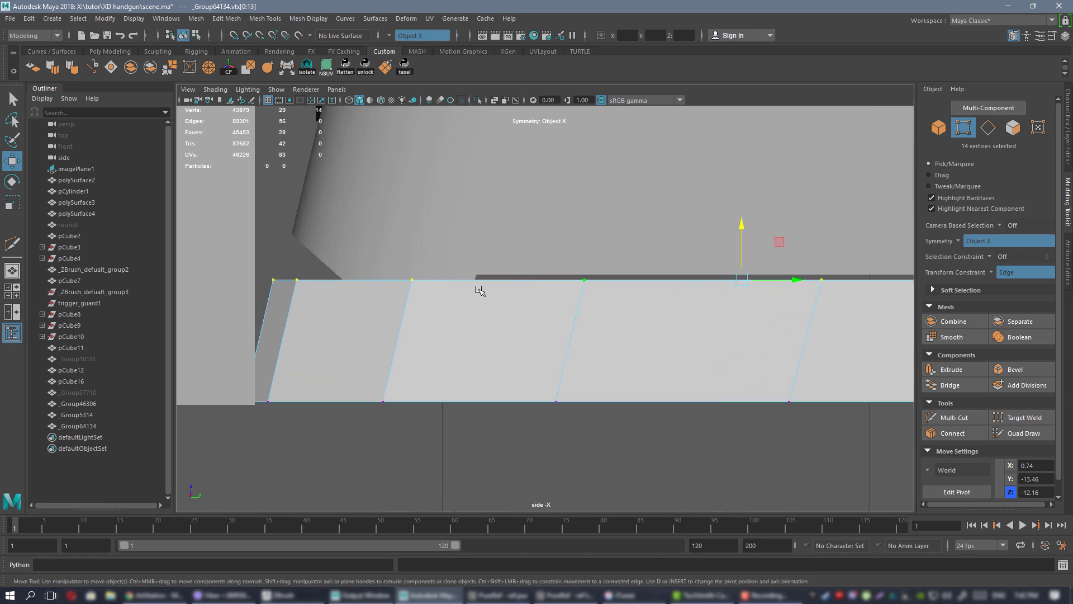
pyautogui.hotkey('ctrl', 'shift', 'x')
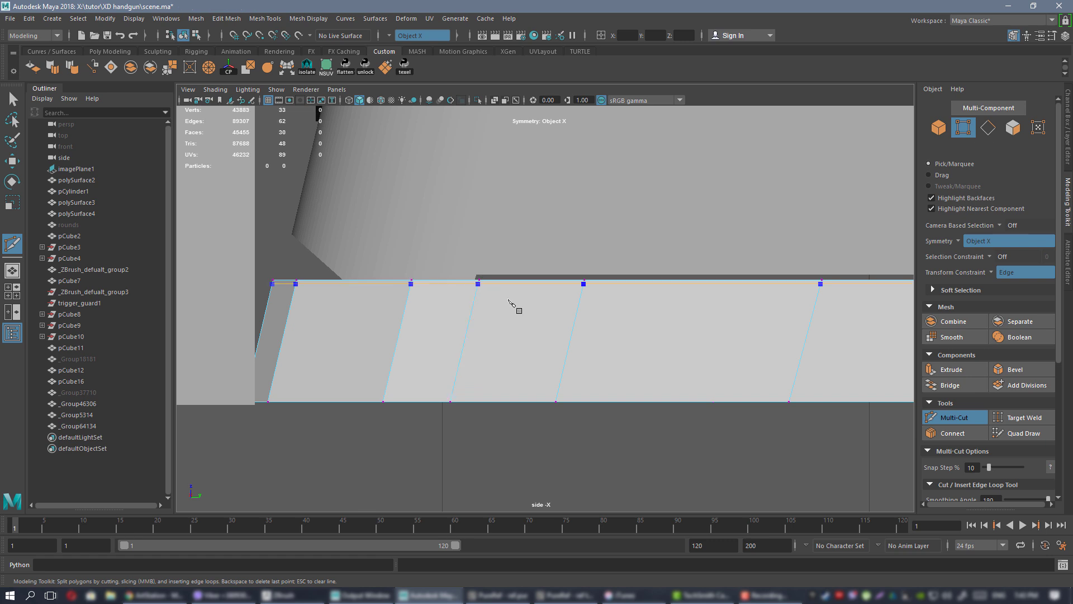
pyautogui.press('w')
pyautogui.scroll(-5, 503, 296)
pyautogui.rightClick(557, 363)
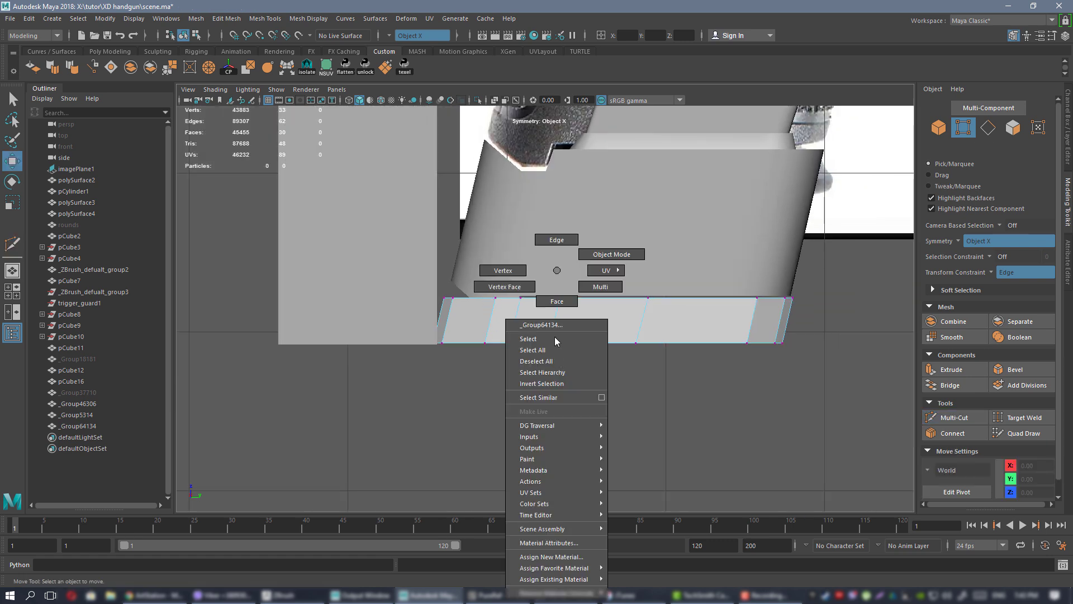
pyautogui.click(550, 306)
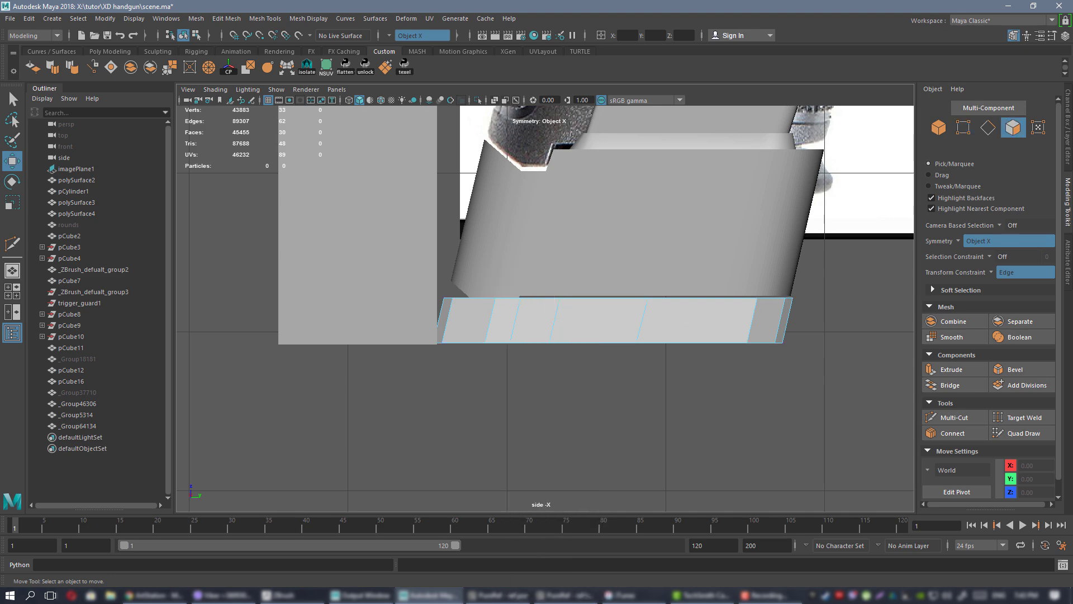
# - Switch to PureRef and study the base plate and lower notch of the grip extension in the magazine photo
pyautogui.hotkey('alt', 'Tab')
pyautogui.scroll(-7, 773, 273)
pyautogui.moveTo(774, 52); pyautogui.dragTo(602, 328, button='middle')
pyautogui.scroll(-4, 641, 300)
pyautogui.scroll(10, 700, 238)
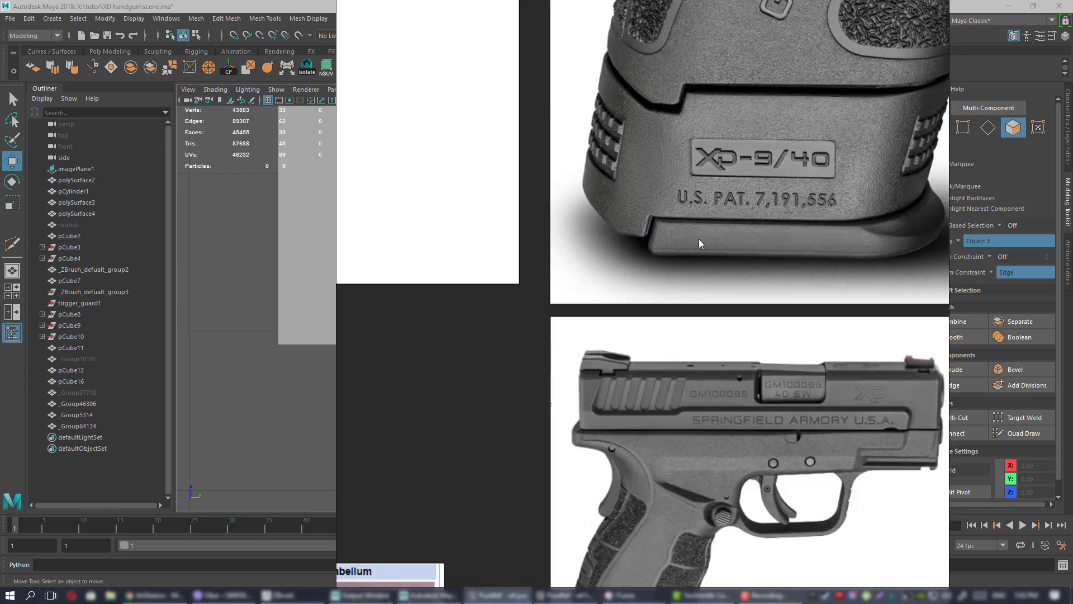
pyautogui.moveTo(700, 238); pyautogui.dragTo(668, 257, button='middle')
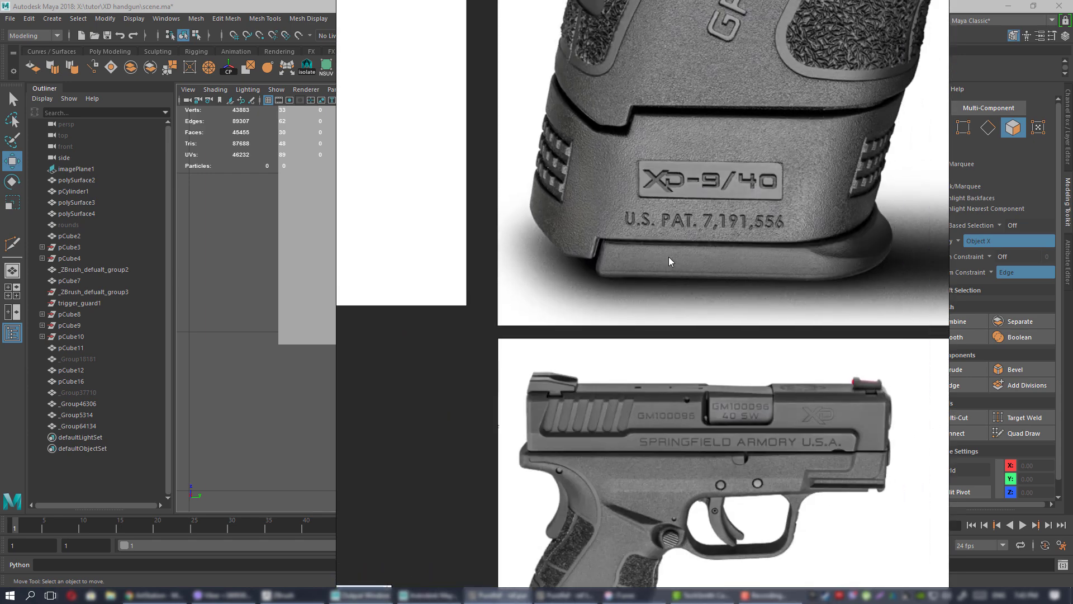
pyautogui.scroll(-2, 659, 257)
pyautogui.scroll(2, 680, 261)
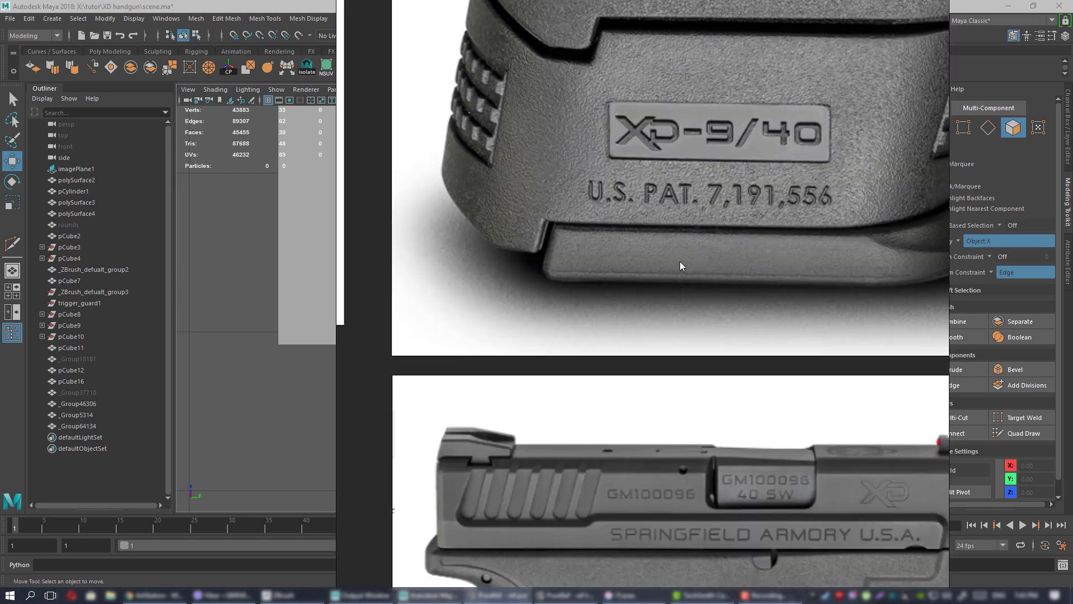
pyautogui.scroll(-1, 685, 256)
pyautogui.scroll(3, 632, 273)
pyautogui.scroll(-2, 632, 275)
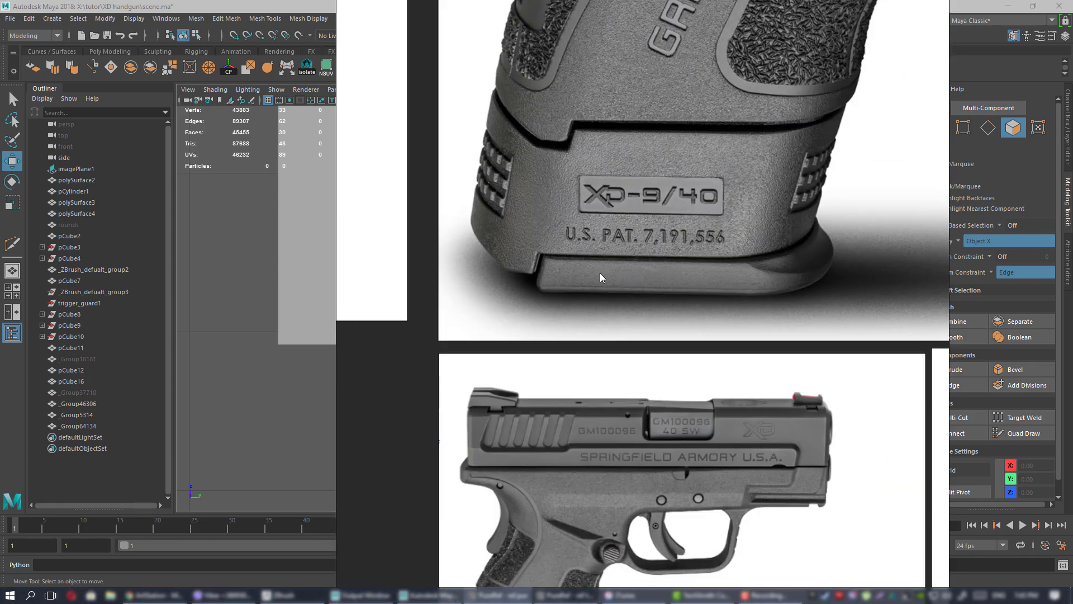
# - Return to Maya, undo the added edge loop and go back to object selection on the thin base block
pyautogui.click(498, 595)
pyautogui.keyDown('alt'); pyautogui.moveTo(525, 319); pyautogui.dragTo(492, 340, button='middle'); pyautogui.keyUp('alt')
pyautogui.keyDown('alt'); pyautogui.moveTo(492, 340); pyautogui.dragTo(610, 400, button='right'); pyautogui.keyUp('alt')
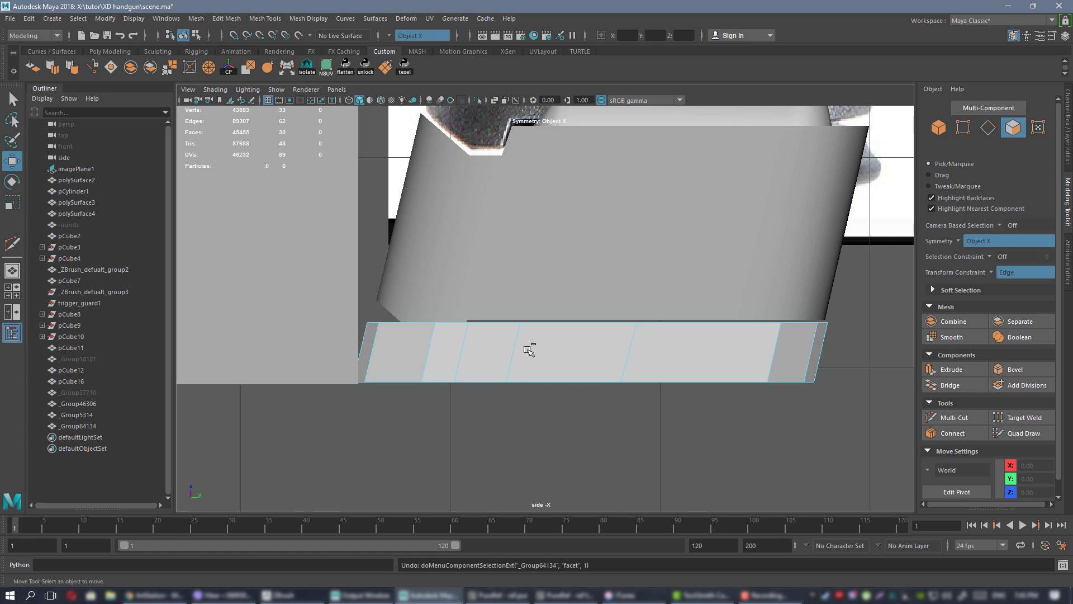
pyautogui.hotkey('ctrl', 'z')
pyautogui.hotkey('ctrl', 'z')
pyautogui.keyDown('alt'); pyautogui.moveTo(482, 349); pyautogui.dragTo(423, 334, button='middle'); pyautogui.keyUp('alt')
pyautogui.moveTo(475, 270); pyautogui.dragTo(519, 306, button='right')
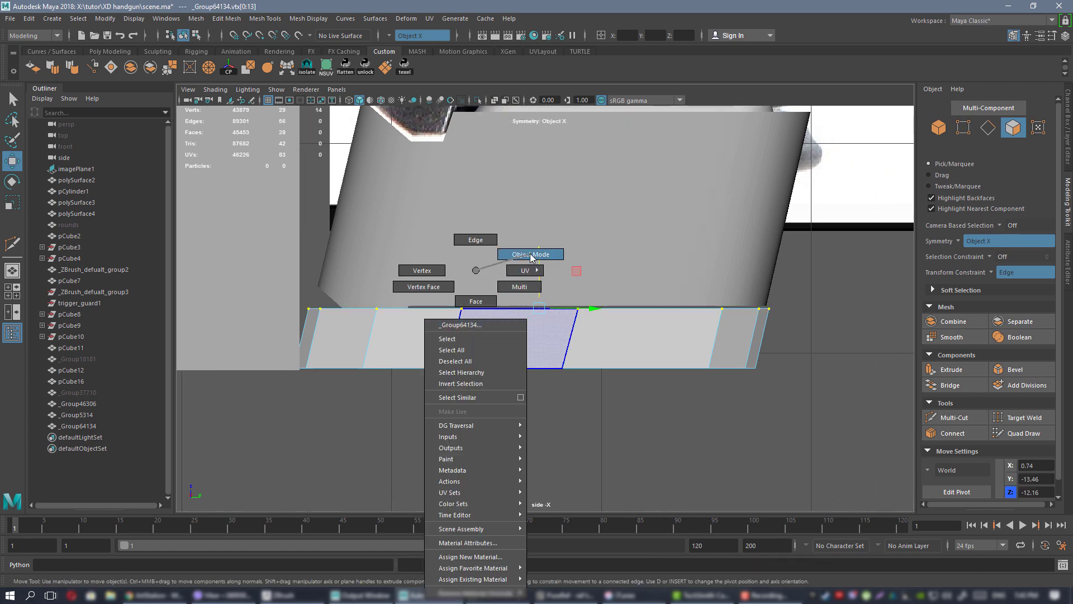
pyautogui.moveTo(530, 258); pyautogui.dragTo(530, 257, button='right')
pyautogui.keyDown('alt'); pyautogui.moveTo(468, 363); pyautogui.dragTo(494, 369, button='right'); pyautogui.keyUp('alt')
pyautogui.keyDown('alt'); pyautogui.moveTo(240, 205); pyautogui.dragTo(310, 205, button='middle'); pyautogui.keyUp('alt')
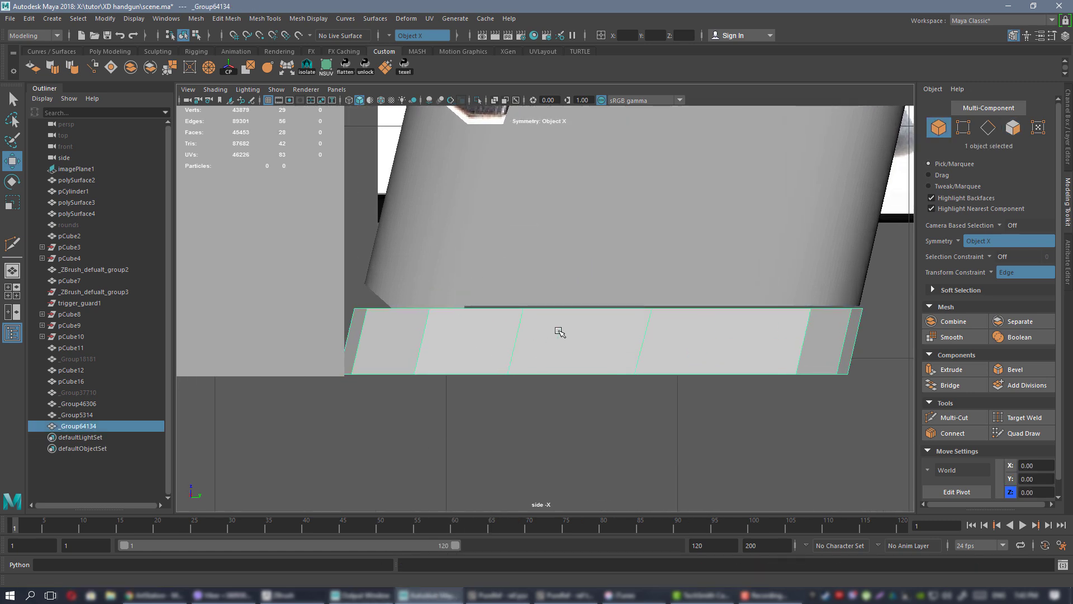
pyautogui.keyDown('alt'); pyautogui.moveTo(590, 329); pyautogui.dragTo(381, 330, button='middle'); pyautogui.keyUp('alt')
pyautogui.keyDown('alt'); pyautogui.moveTo(486, 360); pyautogui.dragTo(449, 342, button='right'); pyautogui.keyUp('alt')
pyautogui.keyDown('alt'); pyautogui.moveTo(429, 344); pyautogui.dragTo(498, 320, button='middle'); pyautogui.keyUp('alt')
pyautogui.keyDown('alt'); pyautogui.moveTo(536, 360); pyautogui.dragTo(638, 358, button='right'); pyautogui.keyUp('alt')
pyautogui.moveTo(639, 353)
pyautogui.keyDown('alt'); pyautogui.mouseDown(button='middle')
pyautogui.moveTo(598, 357)
pyautogui.moveTo(623, 355)
pyautogui.mouseUp(button='middle'); pyautogui.keyUp('alt')
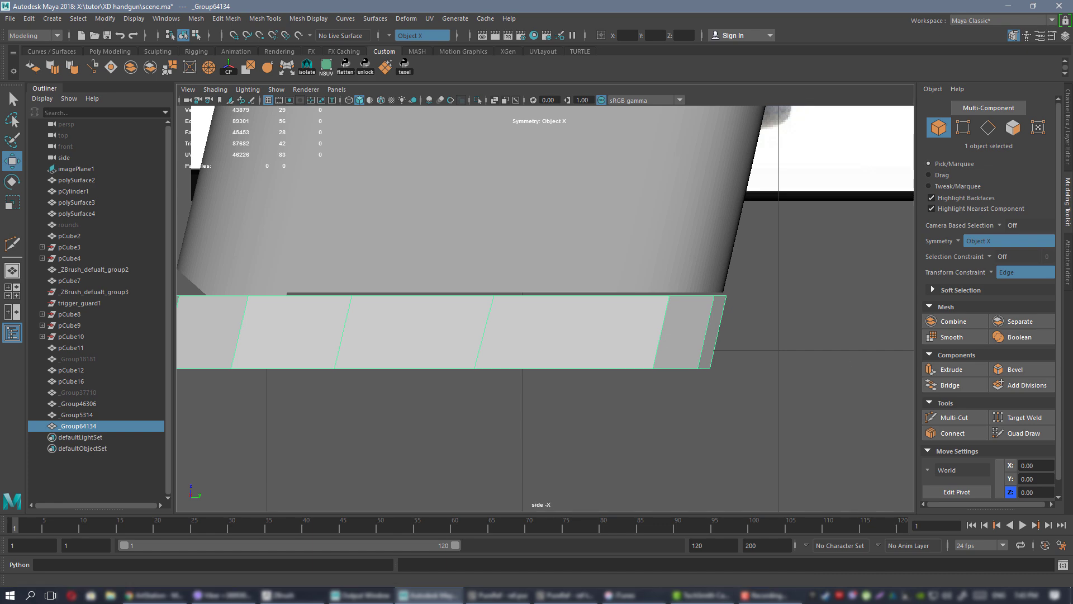
# - Switch to PureRef and examine the flared front toe of the base plate in the magazine photo
pyautogui.hotkey('alt', 'Tab')
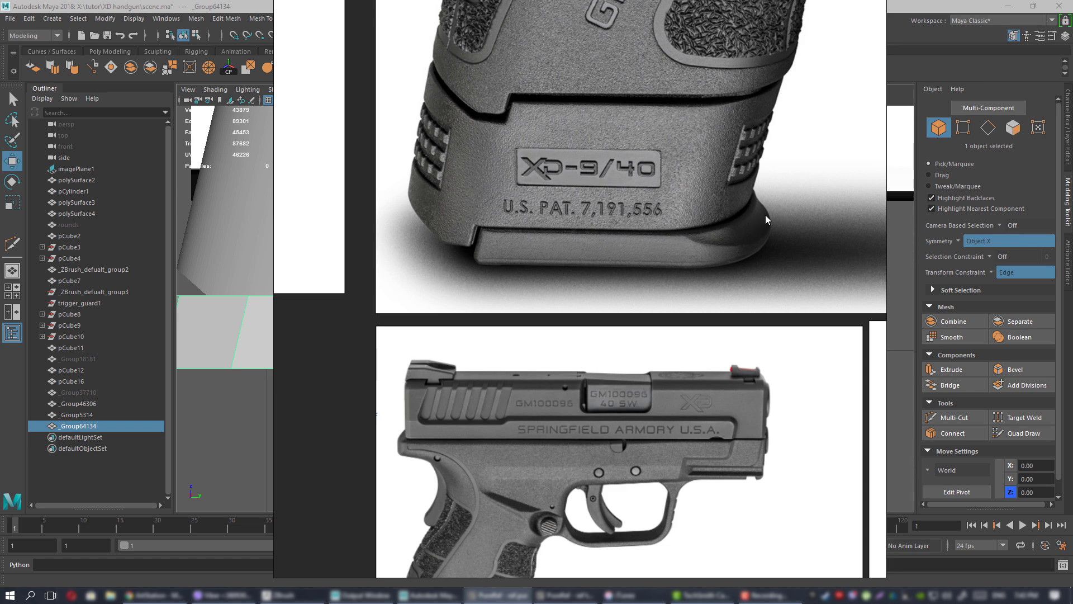
pyautogui.moveTo(742, 230); pyautogui.dragTo(678, 287, button='middle')
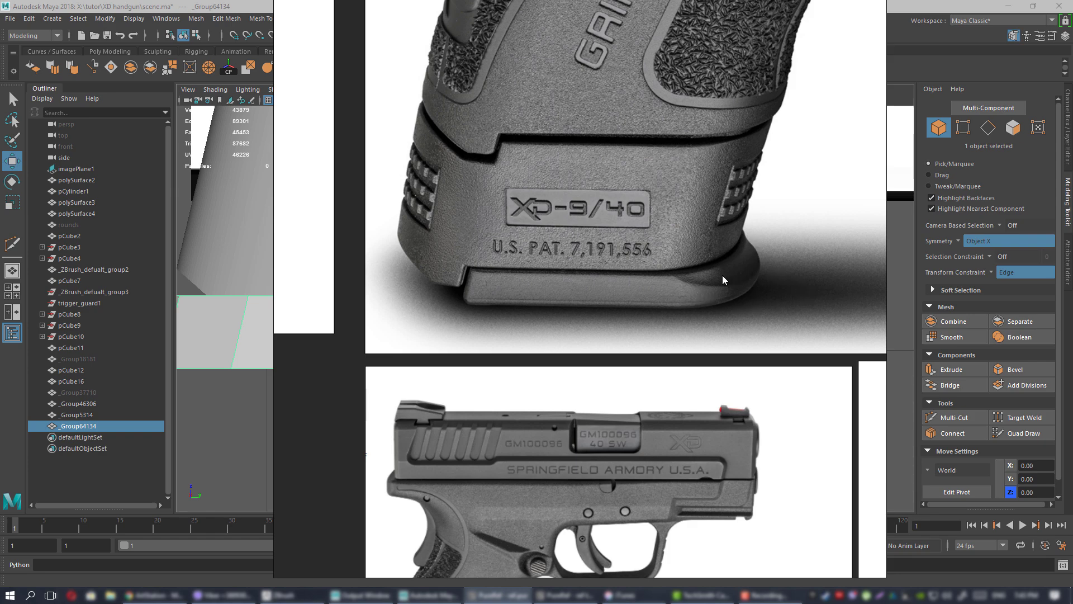
pyautogui.moveTo(723, 274); pyautogui.dragTo(1072, 253, button='right')
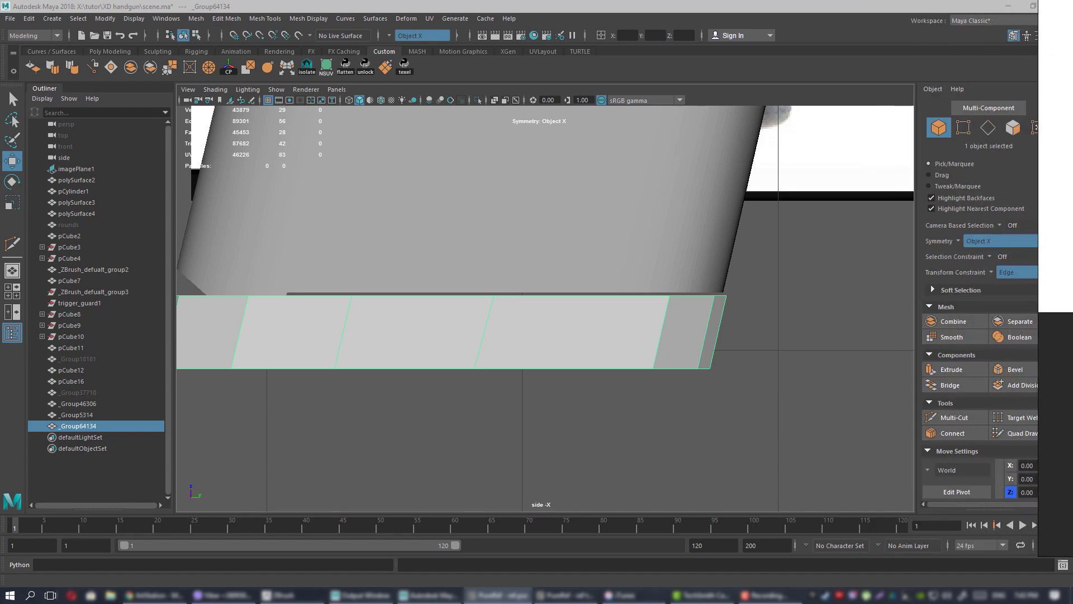
# - Back in Maya, turn off the edge transform constraint and move the base block's eight front bottom vertices forward to Y about -11.63
pyautogui.keyDown('alt'); pyautogui.moveTo(611, 348); pyautogui.dragTo(640, 354, button='right'); pyautogui.keyUp('alt')
pyautogui.keyDown('alt'); pyautogui.moveTo(639, 354); pyautogui.dragTo(586, 338, button='middle'); pyautogui.keyUp('alt')
pyautogui.moveTo(568, 270); pyautogui.dragTo(524, 268, button='right')
pyautogui.scroll(-3, 500, 307)
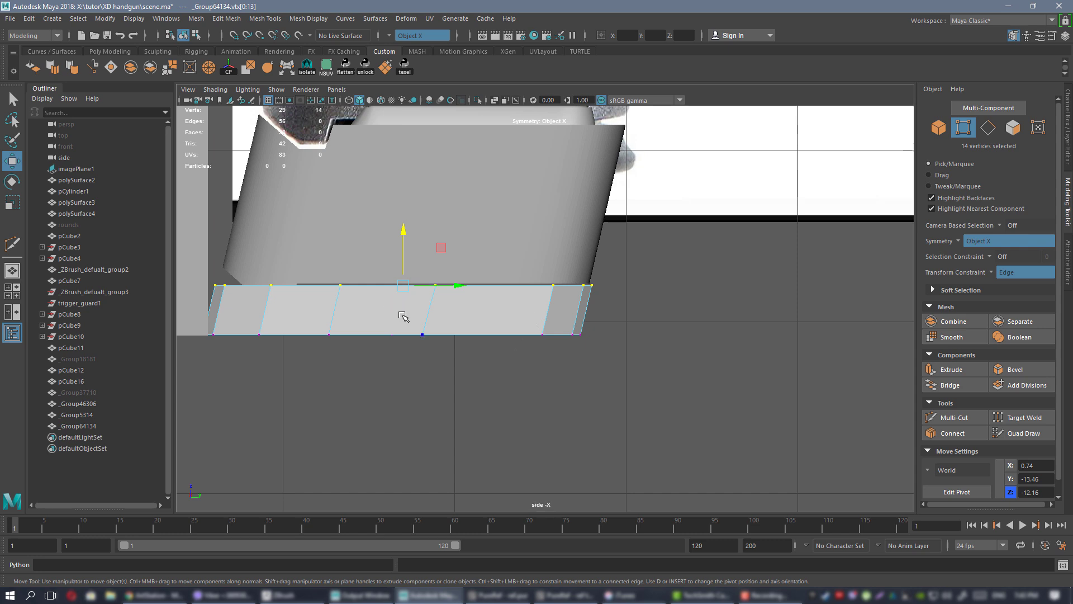
pyautogui.moveTo(403, 317); pyautogui.dragTo(566, 335)
pyautogui.hotkey('ctrl', 'z')
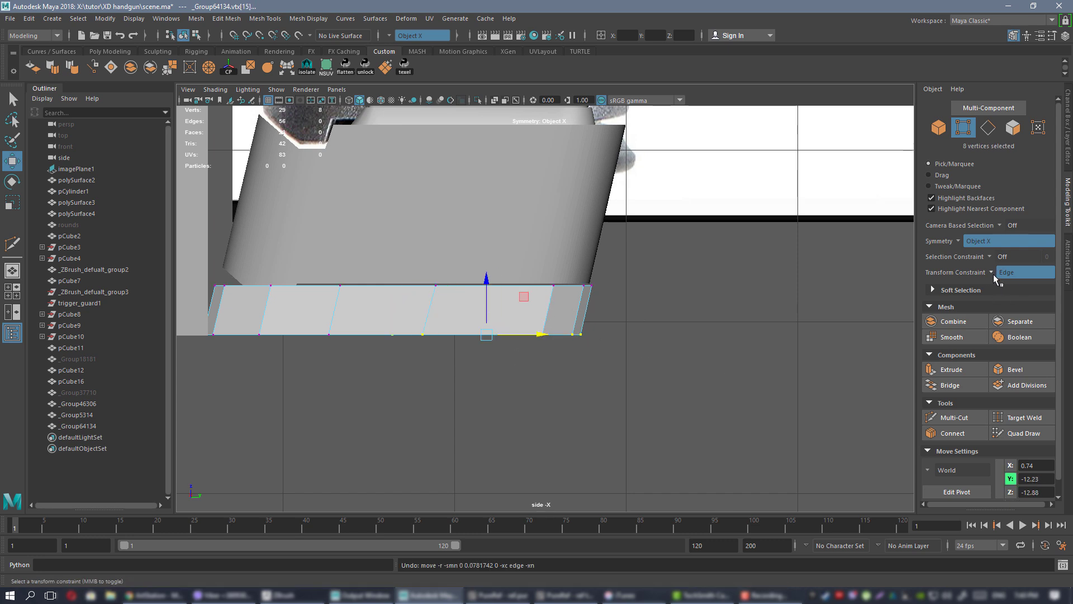
pyautogui.click(1025, 272)
pyautogui.click(1005, 280)
pyautogui.moveTo(528, 335); pyautogui.dragTo(531, 337)
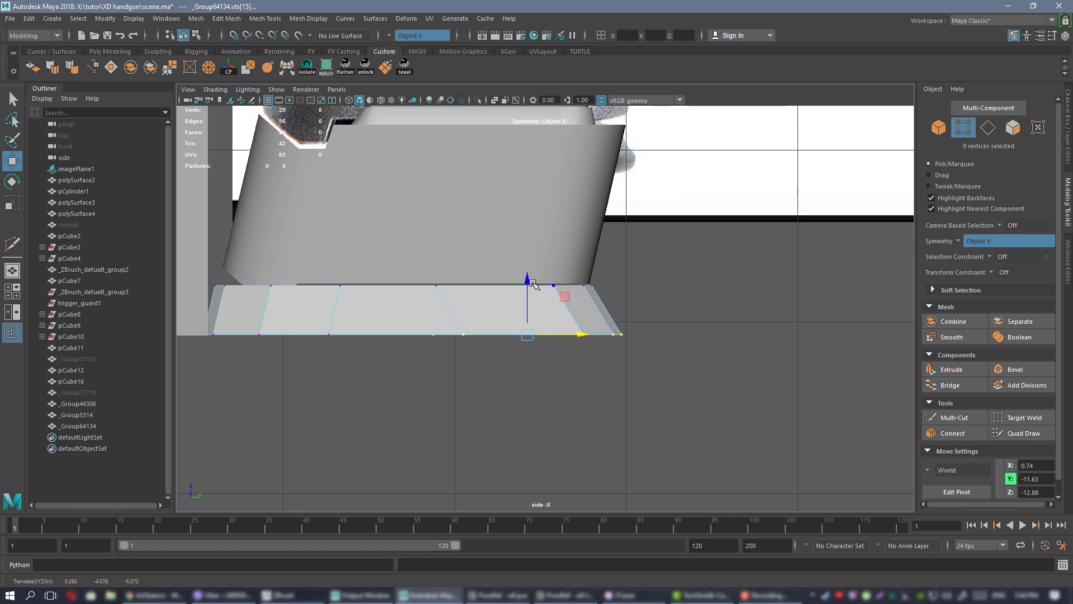
# - Raise all 15 bottom vertices of the base block to Z about -12.60 to make it thinner
pyautogui.scroll(1, 533, 283)
pyautogui.keyDown('alt'); pyautogui.moveTo(528, 296); pyautogui.dragTo(602, 287, button='middle'); pyautogui.keyUp('alt')
pyautogui.moveTo(784, 373); pyautogui.dragTo(211, 301)
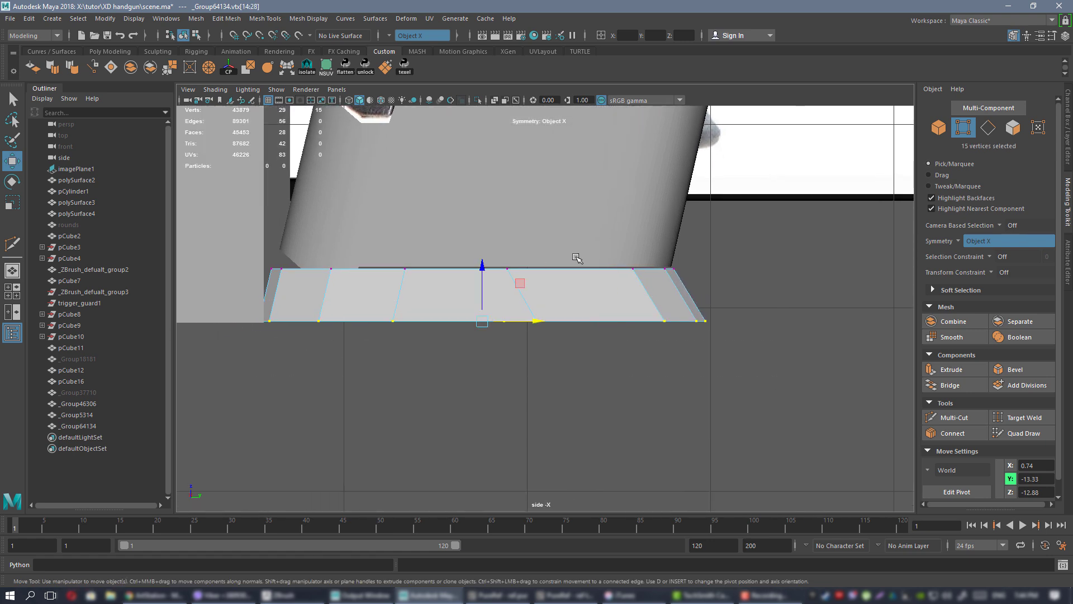
pyautogui.moveTo(481, 276); pyautogui.dragTo(483, 256)
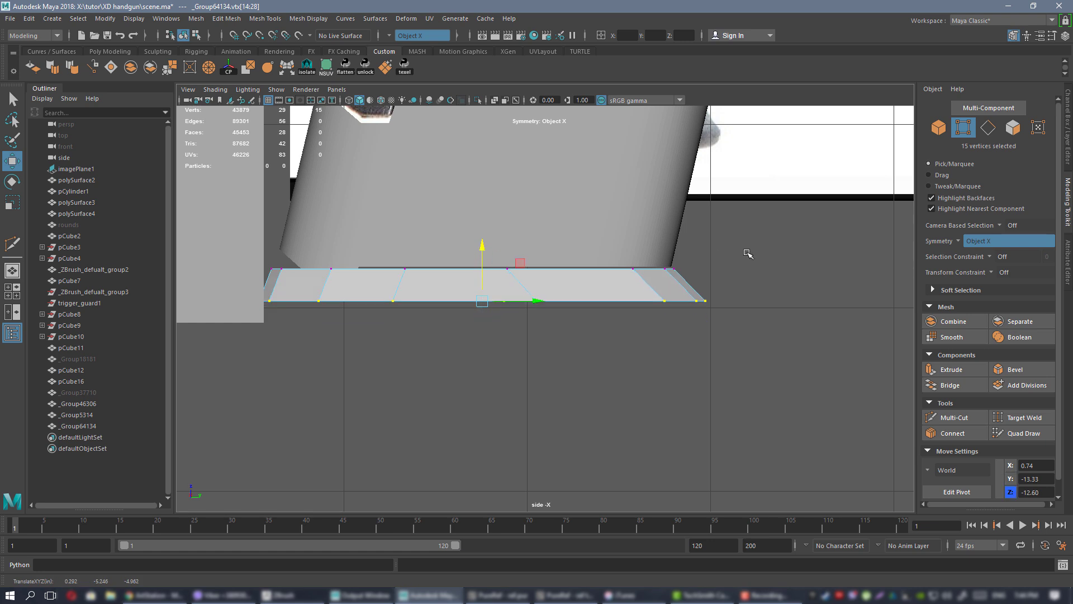
# - Turn symmetry off and extrude the block's 14 bottom faces straight down to Z about -12.89
pyautogui.moveTo(748, 254); pyautogui.dragTo(761, 285, button='right')
pyautogui.moveTo(186, 341); pyautogui.dragTo(187, 340)
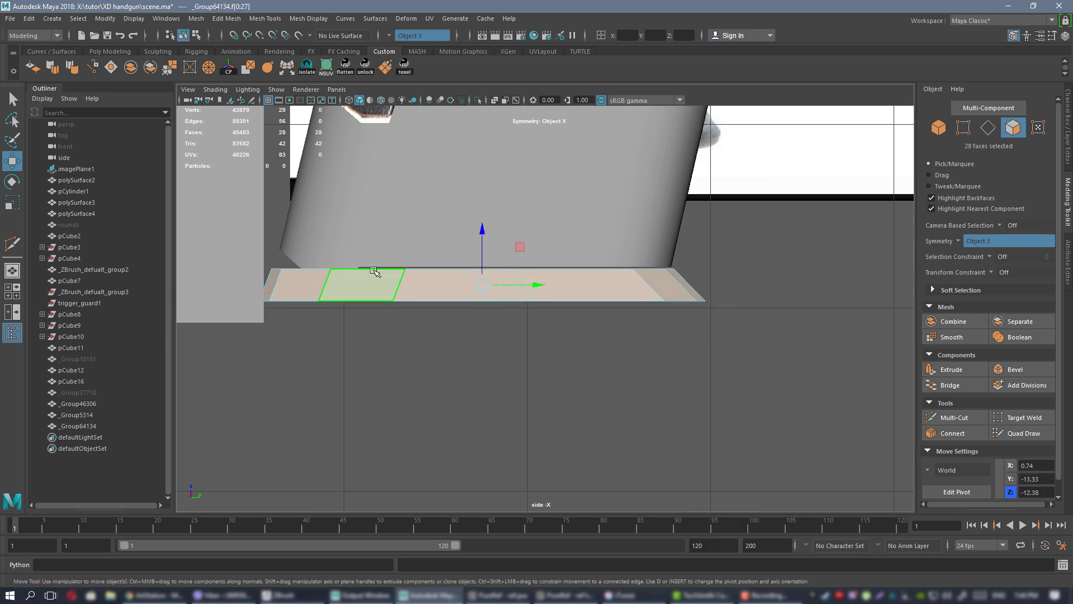
pyautogui.moveTo(796, 206); pyautogui.dragTo(632, 246)
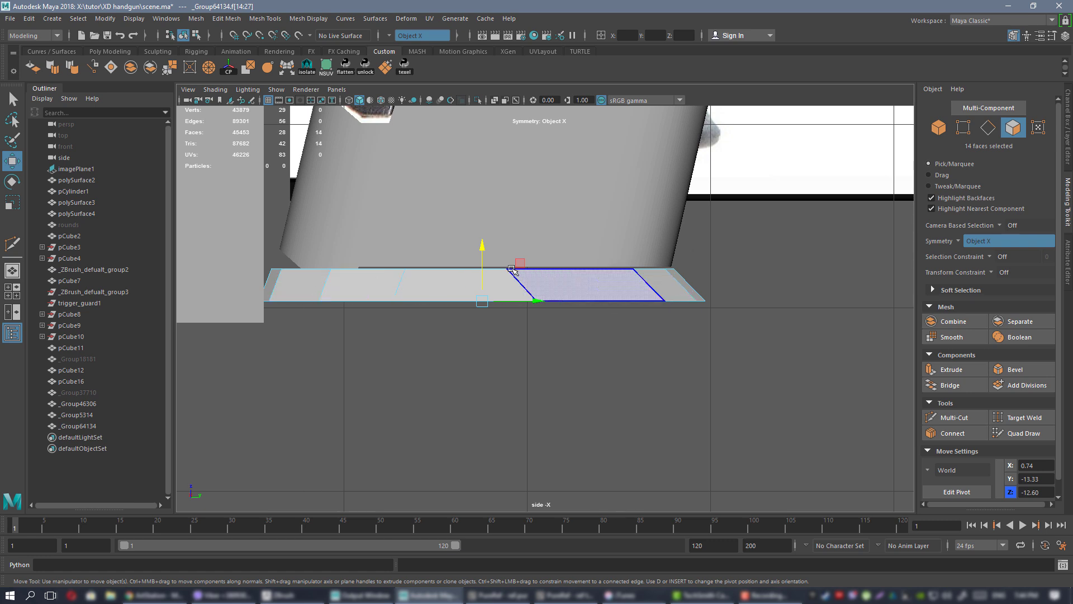
pyautogui.scroll(1, 494, 269)
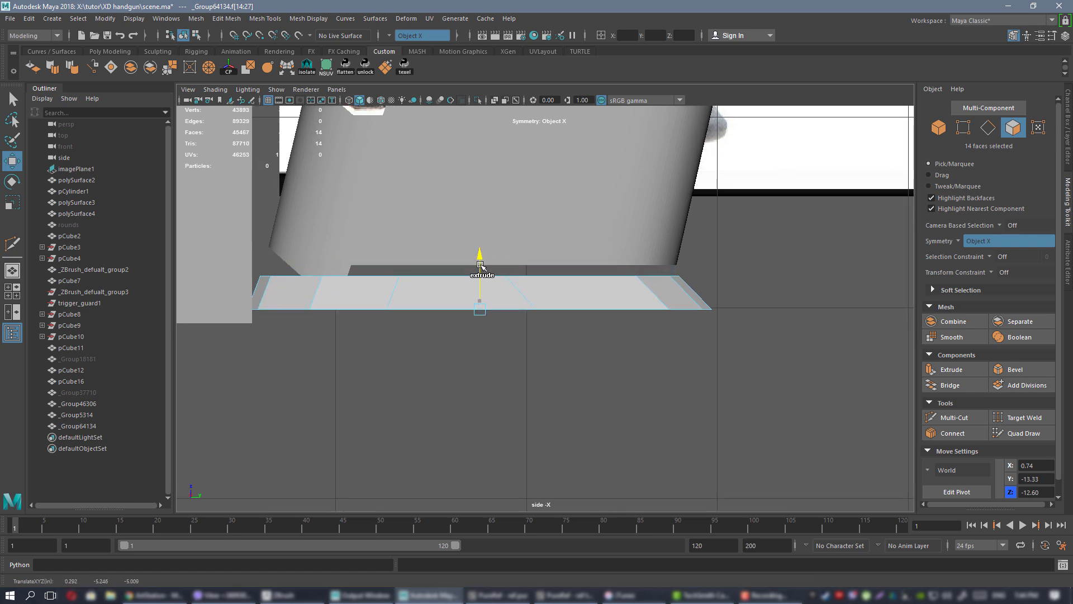
pyautogui.hotkey('ctrl', 'z')
pyautogui.click(978, 241)
pyautogui.click(975, 251)
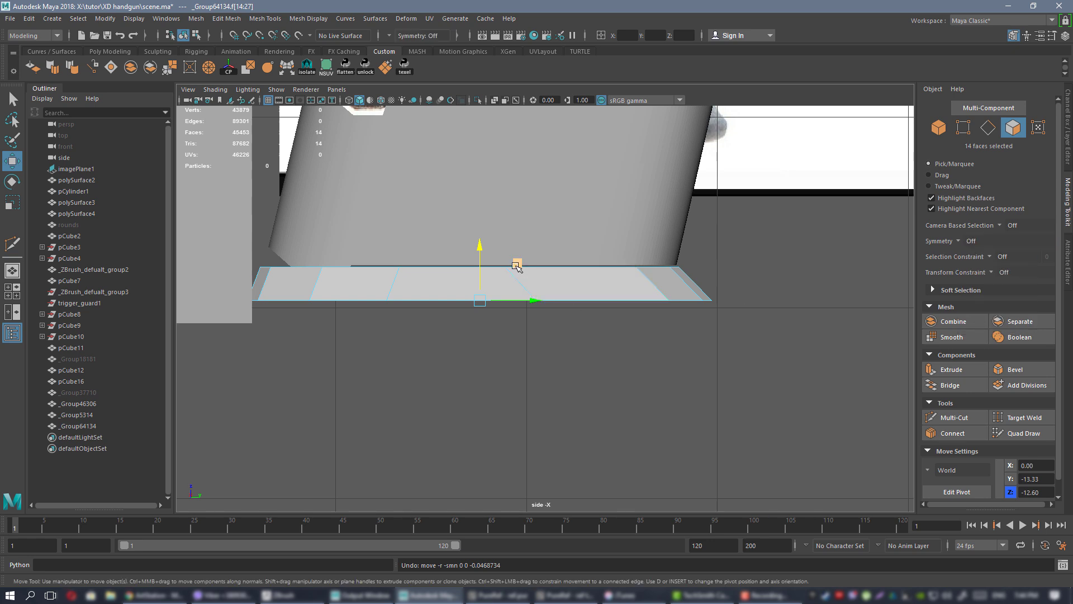
pyautogui.keyDown('shift'); pyautogui.moveTo(482, 249); pyautogui.dragTo(481, 271); pyautogui.keyUp('shift')
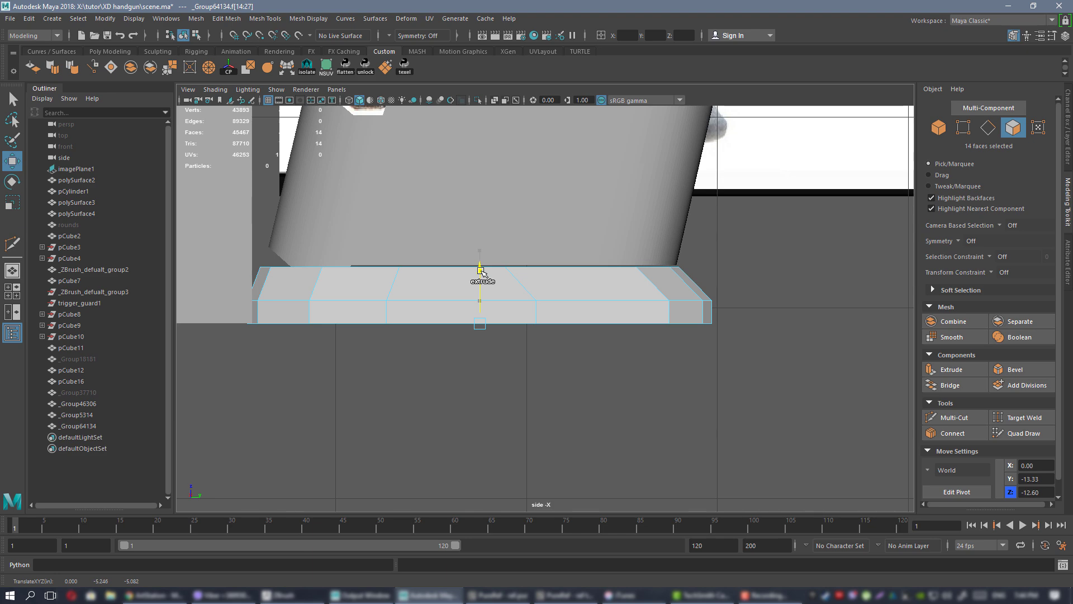
pyautogui.moveTo(479, 275); pyautogui.dragTo(479, 273)
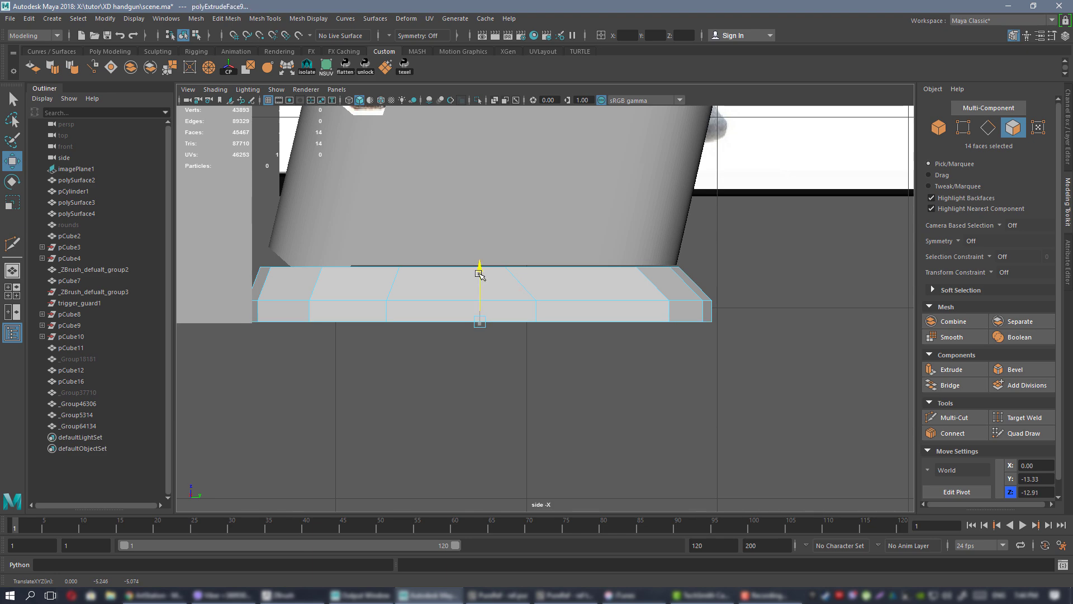
# - Recheck the toe photo in PureRef, return to Maya and target-weld the middle-row vertices behind the toe into the rim vertices above them
pyautogui.hotkey('alt', 'Tab')
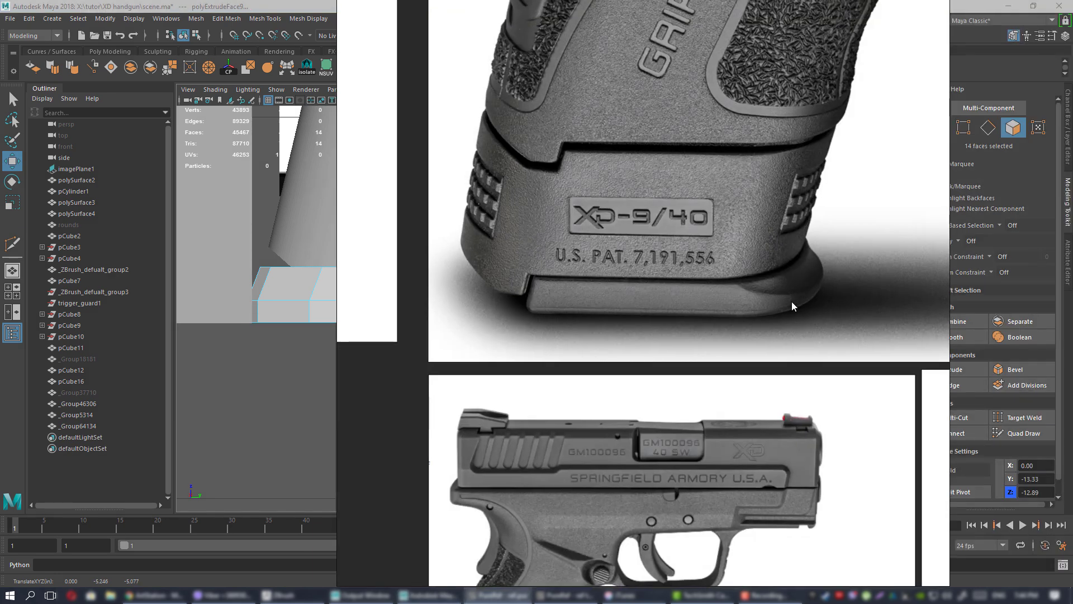
pyautogui.moveTo(819, 290); pyautogui.dragTo(1072, 274, button='right')
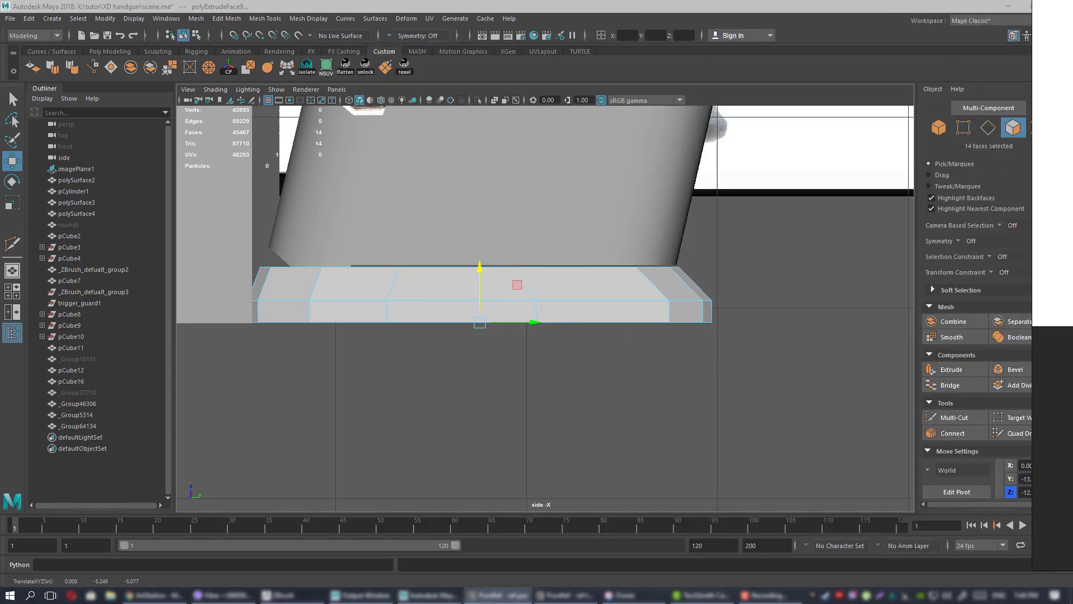
pyautogui.keyDown('alt'); pyautogui.moveTo(619, 309); pyautogui.dragTo(550, 314, button='middle'); pyautogui.keyUp('alt')
pyautogui.keyDown('alt'); pyautogui.moveTo(550, 314); pyautogui.dragTo(635, 354, button='right'); pyautogui.keyUp('alt')
pyautogui.press('space')
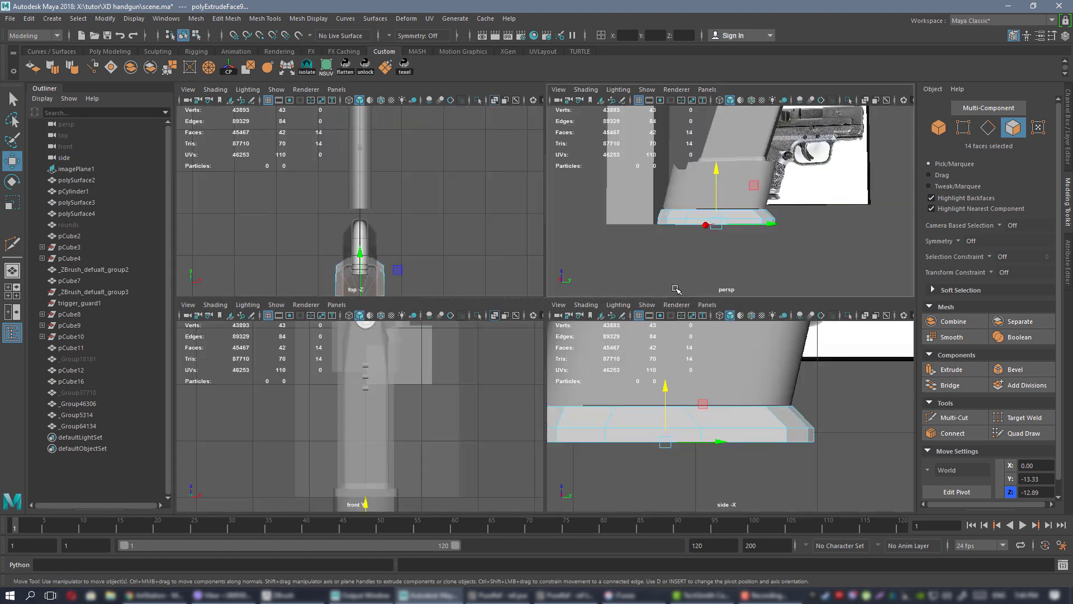
pyautogui.press('space')
pyautogui.keyDown('alt'); pyautogui.moveTo(638, 311); pyautogui.dragTo(594, 329); pyautogui.keyUp('alt')
pyautogui.moveTo(593, 329); pyautogui.dragTo(523, 283, button='right')
pyautogui.scroll(2, 528, 313)
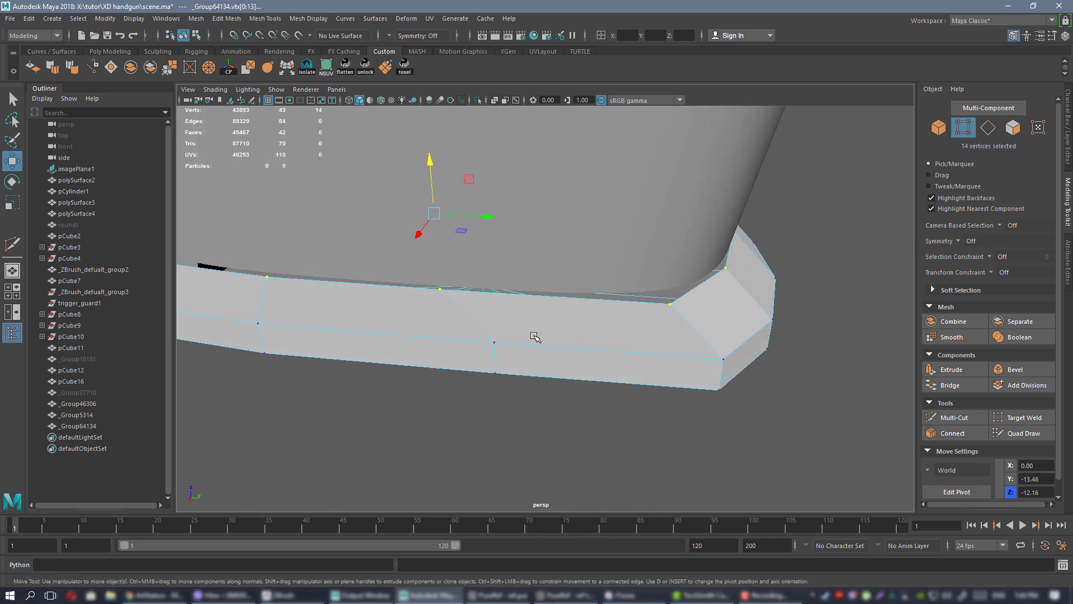
pyautogui.hotkey('shift', 'w')
pyautogui.moveTo(498, 346); pyautogui.dragTo(584, 311)
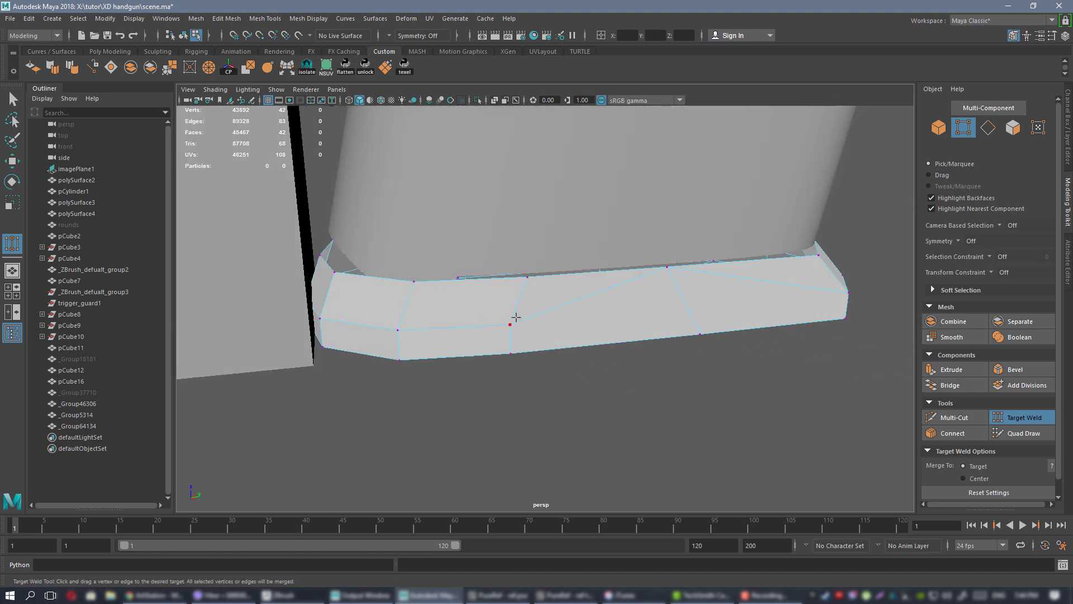
pyautogui.keyDown('alt'); pyautogui.moveTo(536, 273); pyautogui.dragTo(529, 272); pyautogui.keyUp('alt')
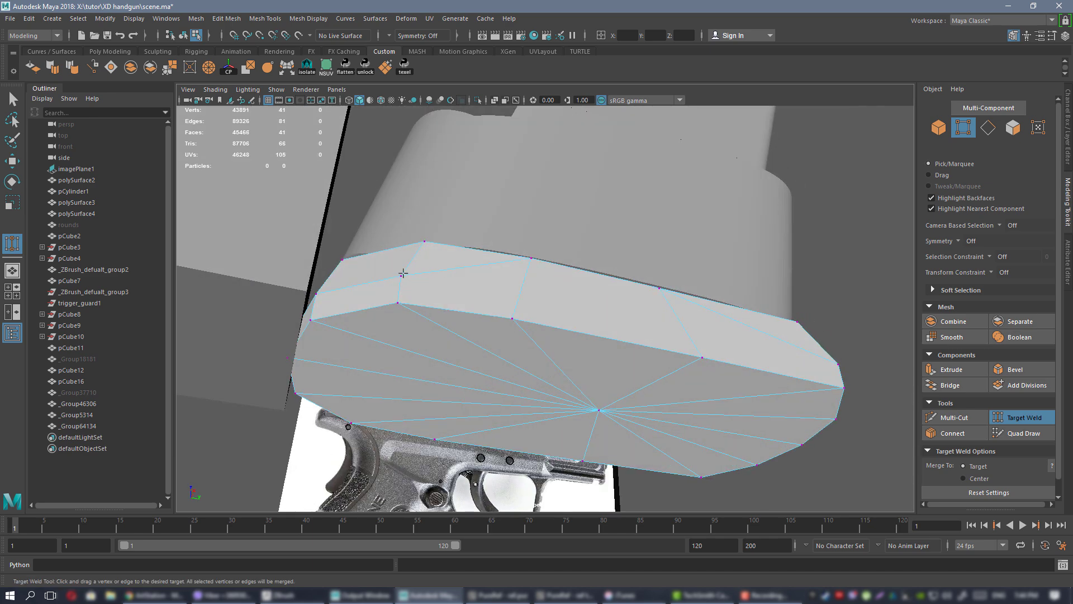
pyautogui.moveTo(423, 243); pyautogui.dragTo(424, 242)
pyautogui.keyDown('alt'); pyautogui.moveTo(424, 242); pyautogui.dragTo(361, 301); pyautogui.keyUp('alt')
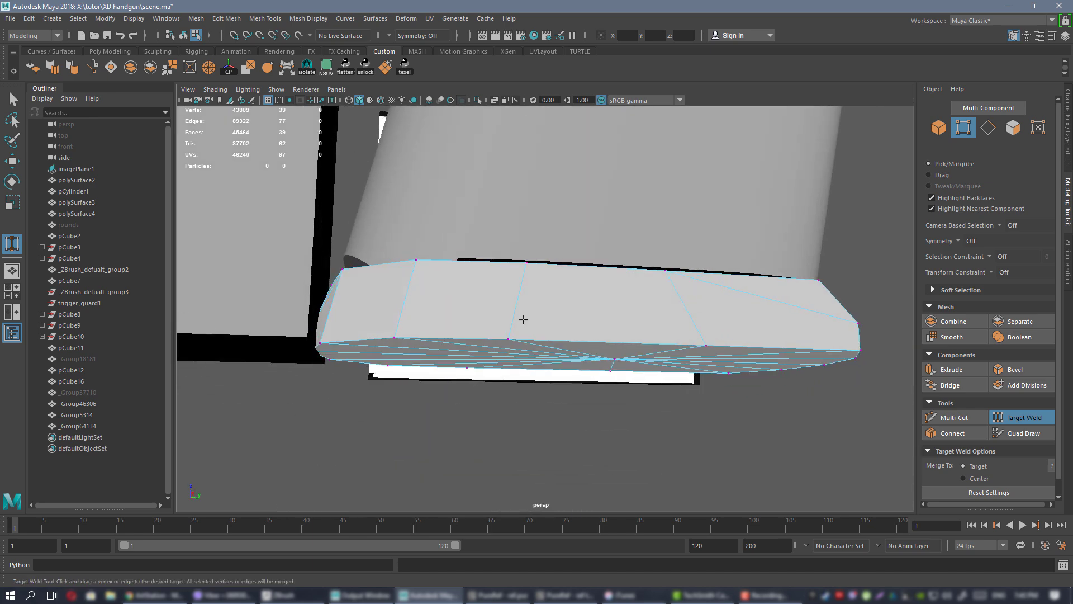
# - Isolate the base block and target-weld the remaining middle-row vertices on its opposite side up into the rim, keeping the toe's lower band
pyautogui.keyDown('alt'); pyautogui.moveTo(523, 319); pyautogui.dragTo(548, 301); pyautogui.keyUp('alt')
pyautogui.press('w')
pyautogui.moveTo(549, 270); pyautogui.dragTo(586, 272, button='right')
pyautogui.moveTo(539, 300); pyautogui.dragTo(576, 259, button='right')
pyautogui.hotkey('ctrl', '1')
pyautogui.keyDown('alt'); pyautogui.moveTo(570, 314); pyautogui.dragTo(441, 309); pyautogui.keyUp('alt')
pyautogui.moveTo(429, 271); pyautogui.dragTo(388, 271, button='right')
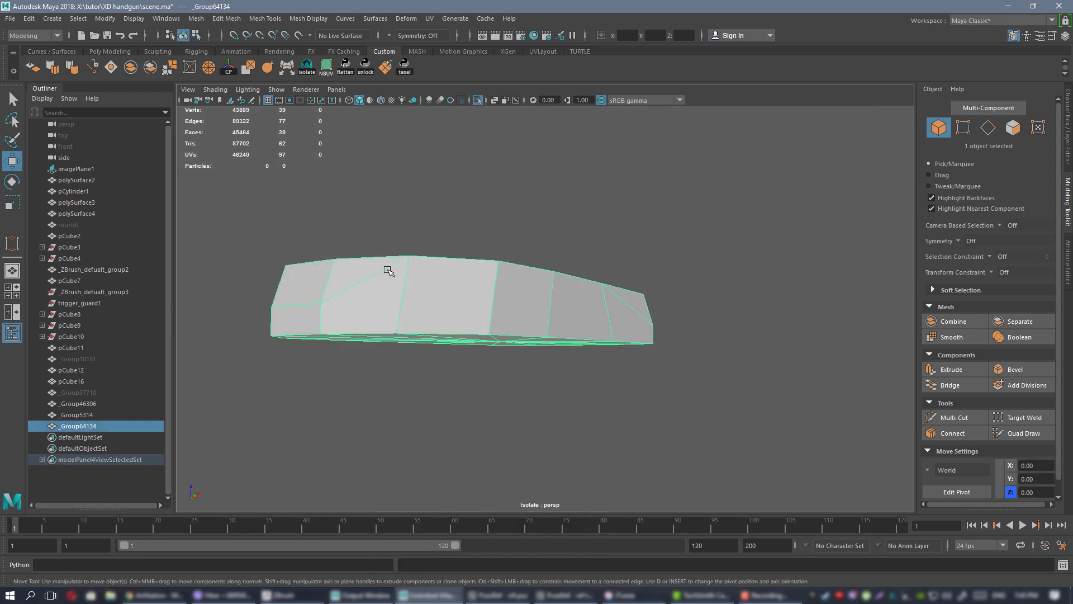
pyautogui.keyDown('alt'); pyautogui.moveTo(391, 275); pyautogui.dragTo(591, 269); pyautogui.keyUp('alt')
pyautogui.press('y')
pyautogui.moveTo(515, 332); pyautogui.dragTo(520, 310)
pyautogui.keyDown('alt'); pyautogui.moveTo(436, 311); pyautogui.dragTo(385, 322); pyautogui.keyUp('alt')
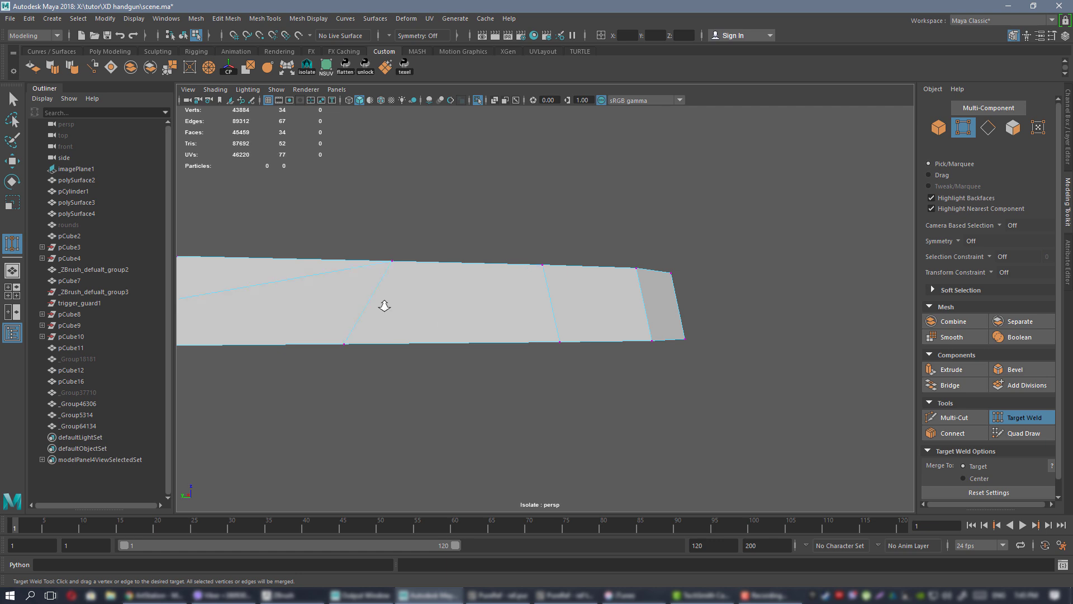
pyautogui.keyDown('alt'); pyautogui.moveTo(384, 305); pyautogui.dragTo(384, 288, button='right'); pyautogui.keyUp('alt')
pyautogui.keyDown('alt'); pyautogui.moveTo(383, 287); pyautogui.dragTo(685, 326); pyautogui.keyUp('alt')
pyautogui.keyDown('alt'); pyautogui.moveTo(685, 326); pyautogui.dragTo(461, 328, button='middle'); pyautogui.keyUp('alt')
pyautogui.keyDown('alt'); pyautogui.moveTo(461, 328); pyautogui.dragTo(554, 358, button='right'); pyautogui.keyUp('alt')
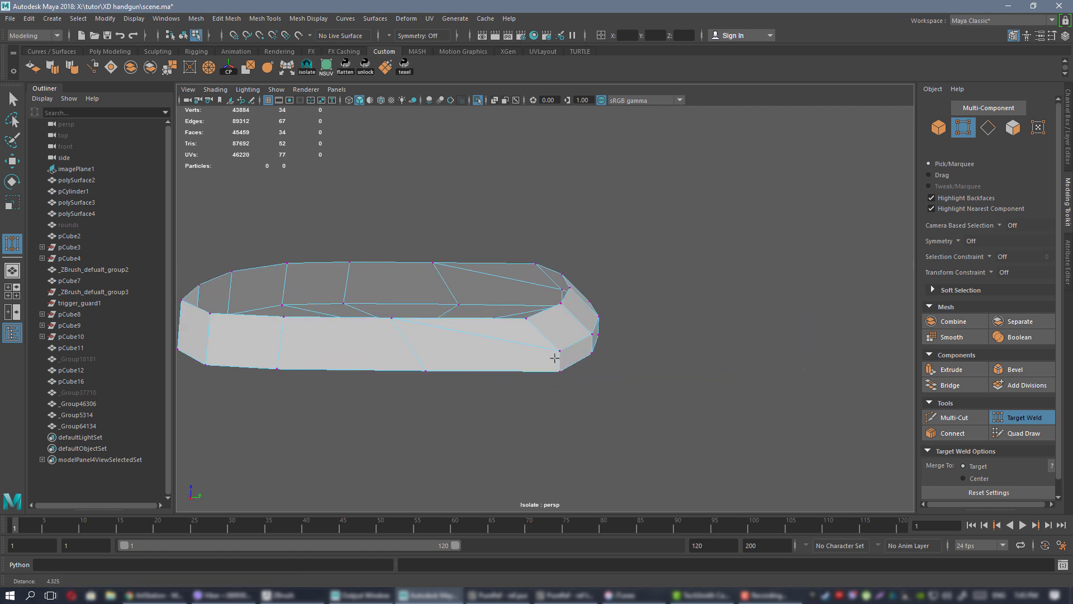
pyautogui.keyDown('alt'); pyautogui.moveTo(554, 358); pyautogui.dragTo(519, 332); pyautogui.keyUp('alt')
# - Fill the base block's open top with a cap face across its 14 border edges
pyautogui.moveTo(588, 272)
pyautogui.mouseDown(button='right')
pyautogui.moveTo(629, 279)
pyautogui.moveTo(573, 281)
pyautogui.moveTo(597, 268)
pyautogui.mouseUp(button='right')
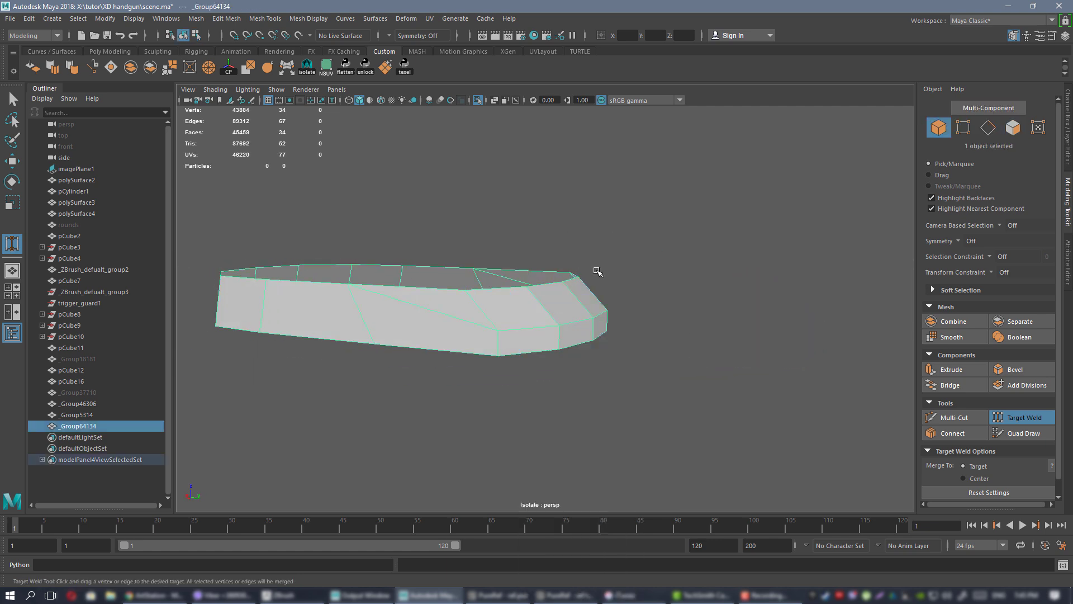
pyautogui.press('w')
pyautogui.keyDown('alt'); pyautogui.moveTo(597, 271); pyautogui.dragTo(624, 312); pyautogui.keyUp('alt')
pyautogui.moveTo(622, 269); pyautogui.dragTo(623, 240, button='right')
pyautogui.doubleClick(659, 302)
pyautogui.keyDown('alt'); pyautogui.moveTo(610, 251); pyautogui.dragTo(624, 249); pyautogui.keyUp('alt')
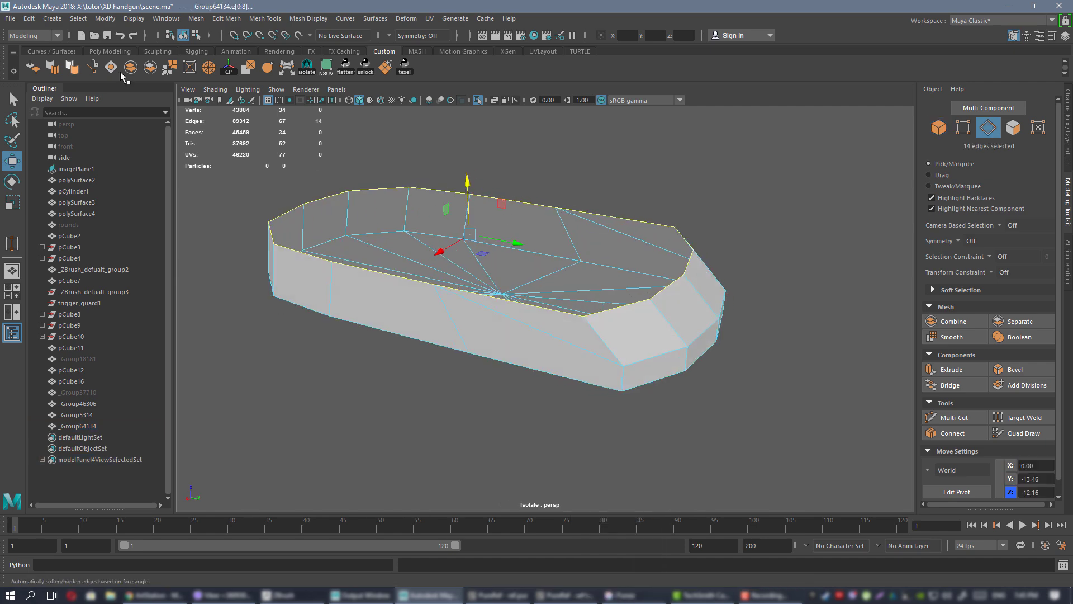
pyautogui.click(114, 69)
pyautogui.keyDown('alt'); pyautogui.moveTo(481, 291); pyautogui.dragTo(467, 349); pyautogui.keyUp('alt')
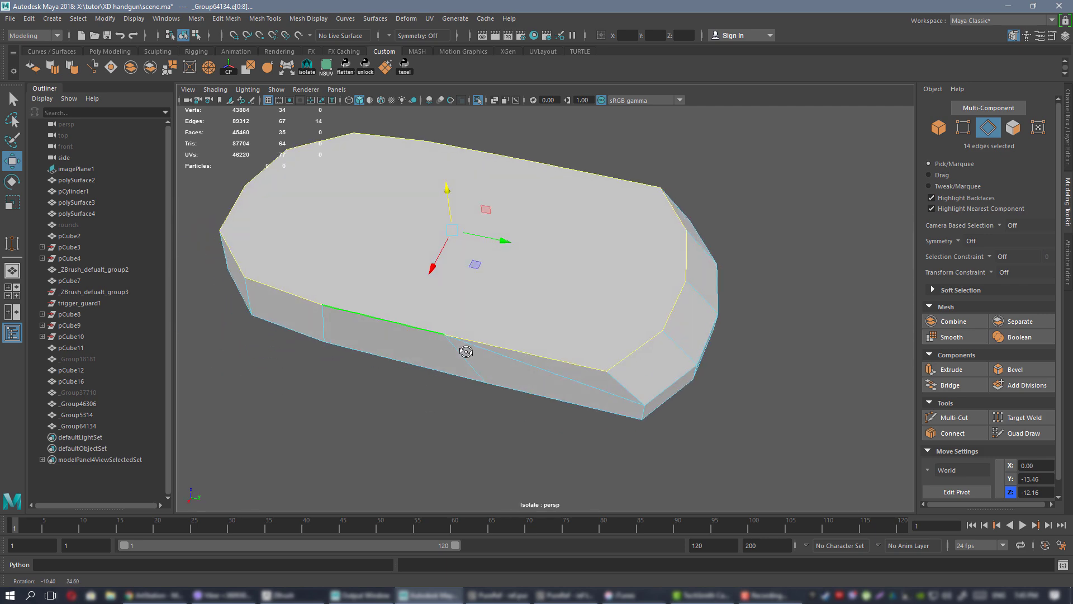
# - End the isolation of the base block and check its smooth preview beneath the grip extension
pyautogui.keyDown('alt'); pyautogui.moveTo(568, 311); pyautogui.dragTo(548, 290); pyautogui.keyUp('alt')
pyautogui.moveTo(540, 270); pyautogui.dragTo(497, 274, button='right')
pyautogui.keyDown('alt'); pyautogui.moveTo(497, 274); pyautogui.dragTo(624, 280); pyautogui.keyUp('alt')
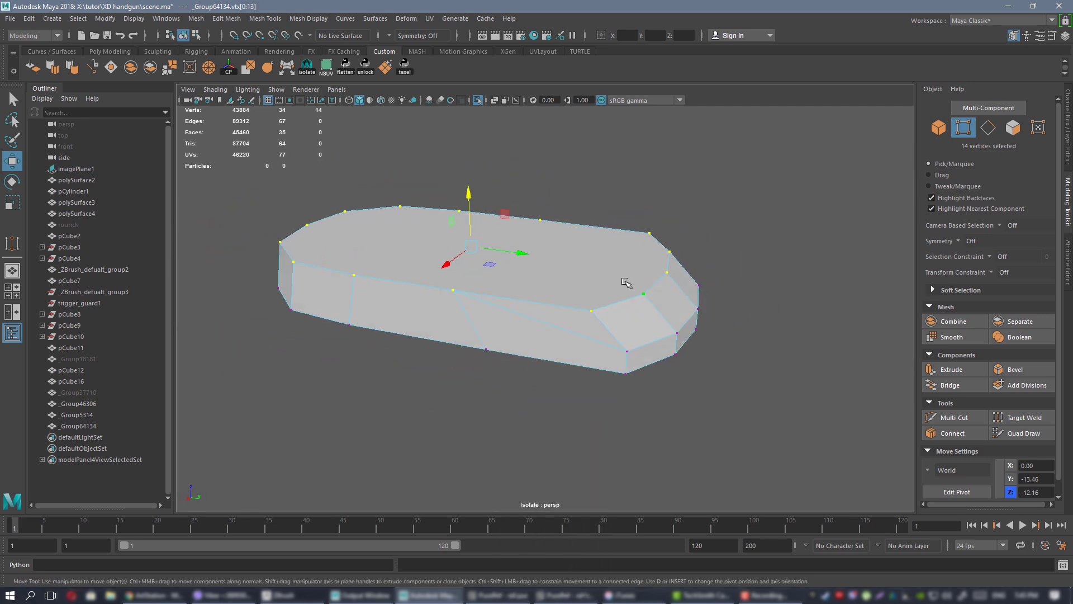
pyautogui.moveTo(621, 270); pyautogui.dragTo(653, 249, button='right')
pyautogui.click(665, 237)
pyautogui.click(607, 297)
pyautogui.hotkey('ctrl', '1')
pyautogui.keyDown('alt'); pyautogui.moveTo(688, 302); pyautogui.dragTo(526, 304); pyautogui.keyUp('alt')
pyautogui.press('3')
pyautogui.press('1')
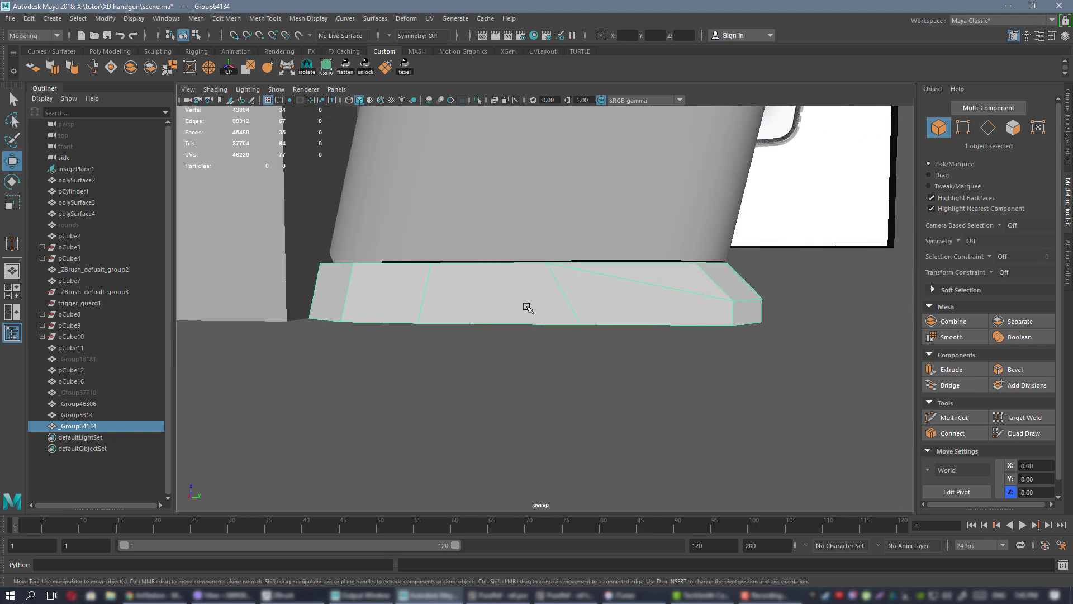
# - Insert a horizontal edge loop around the base block's lower sides with Multi-Cut and check the shape in smooth preview
pyautogui.keyDown('shift'); pyautogui.moveTo(603, 302); pyautogui.dragTo(577, 307, button='right'); pyautogui.keyUp('shift')
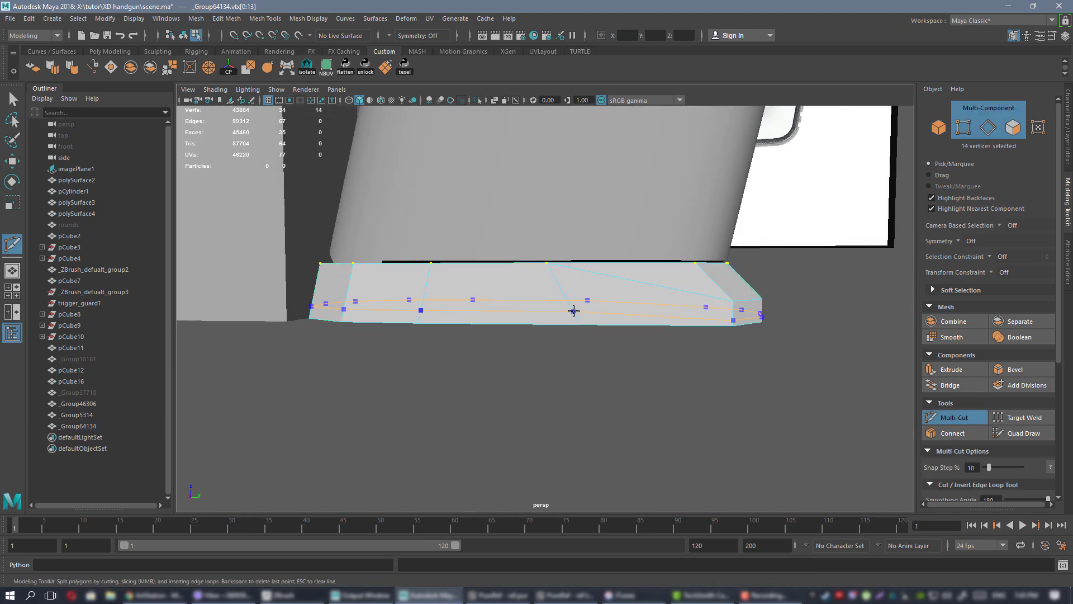
pyautogui.keyDown('ctrl'); pyautogui.click(573, 311); pyautogui.keyUp('ctrl')
pyautogui.press('w')
pyautogui.moveTo(592, 271); pyautogui.dragTo(641, 259, button='right')
pyautogui.press('3')
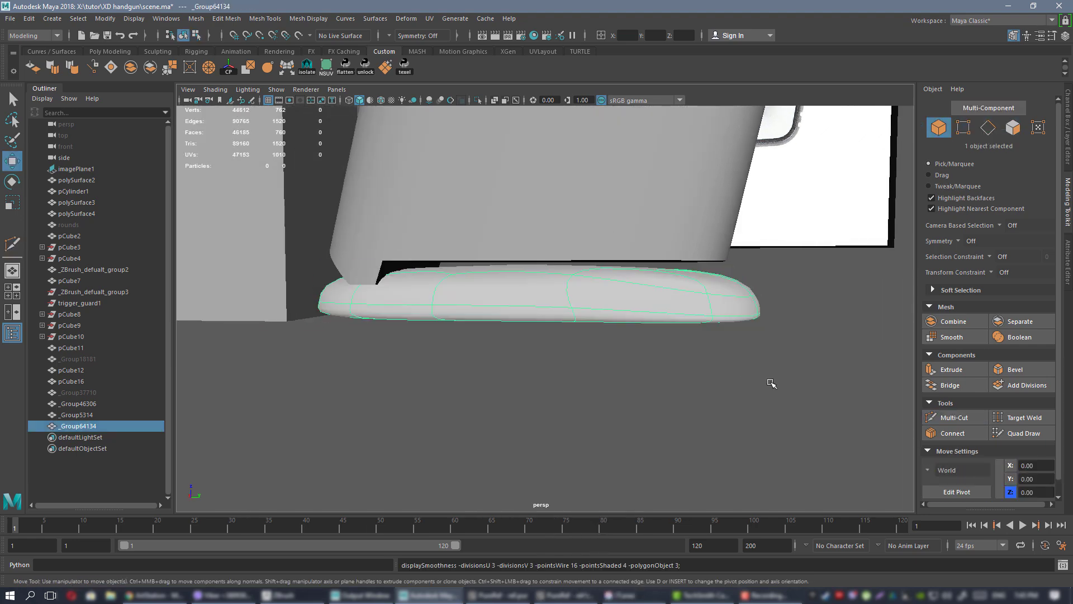
pyautogui.click(769, 382)
pyautogui.keyDown('alt'); pyautogui.moveTo(734, 382); pyautogui.dragTo(717, 366); pyautogui.keyUp('alt')
pyautogui.click(715, 309)
pyautogui.press('1')
# - Cut an edge row across the middle of the sloping toe faces with Multi-Cut
pyautogui.keyDown('alt'); pyautogui.moveTo(645, 328); pyautogui.dragTo(587, 346); pyautogui.keyUp('alt')
pyautogui.hotkey('ctrl', 'shift', 'x')
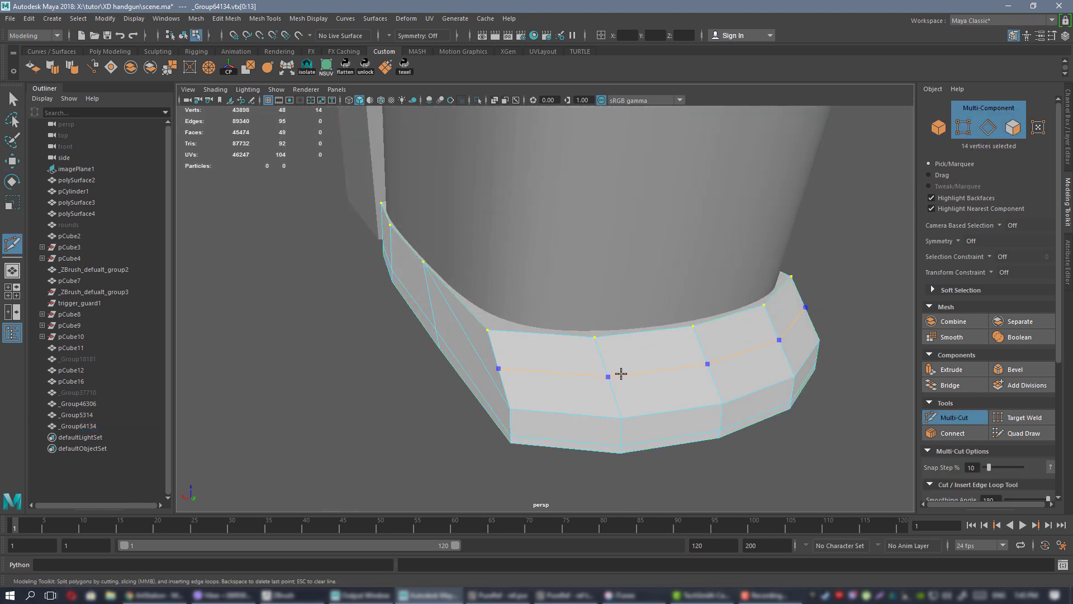
pyautogui.press('w')
pyautogui.keyDown('alt'); pyautogui.moveTo(601, 367); pyautogui.dragTo(624, 330); pyautogui.keyUp('alt')
# - With Object X symmetry on, connect the toe row's end vertices to the rim vertices behind them on both sides
pyautogui.moveTo(562, 305); pyautogui.dragTo(599, 351, button='right')
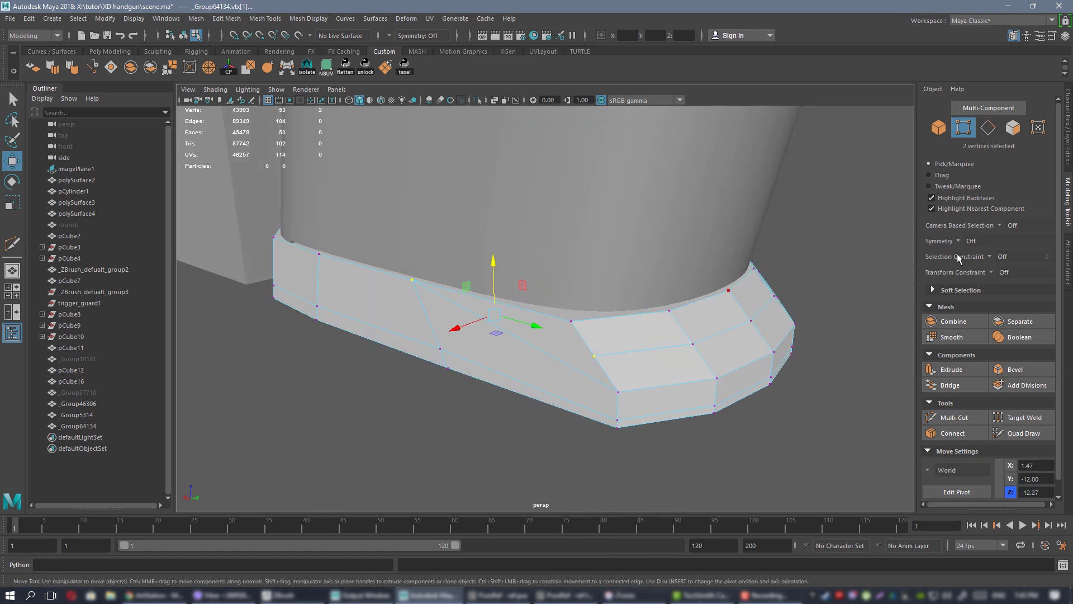
pyautogui.click(971, 241)
pyautogui.click(984, 253)
pyautogui.click(955, 433)
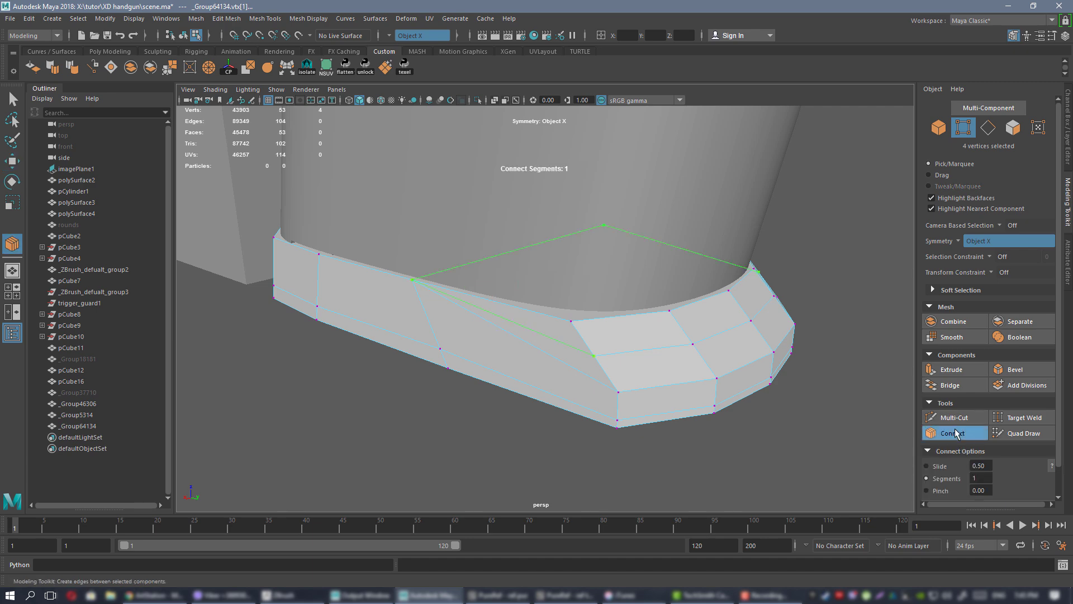
pyautogui.press('q')
pyautogui.keyDown('alt'); pyautogui.moveTo(725, 330); pyautogui.dragTo(765, 327); pyautogui.keyUp('alt')
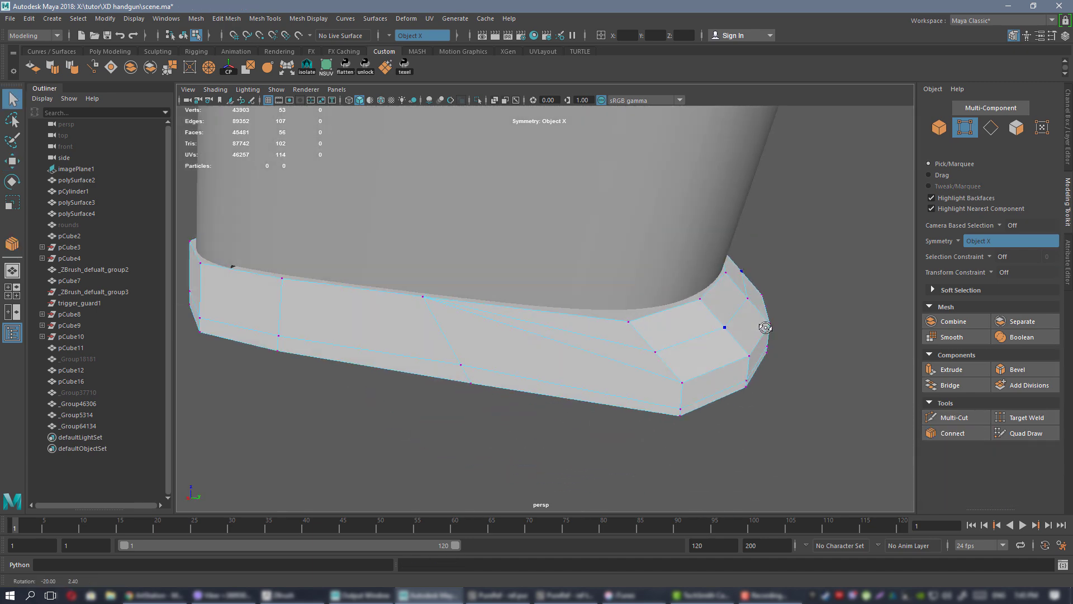
# - Examine the base plate's smooth preview from several angles and compare it with its unsmoothed cage
pyautogui.moveTo(712, 271); pyautogui.dragTo(765, 260, button='right')
pyautogui.press('3')
pyautogui.click(802, 309)
pyautogui.keyDown('alt'); pyautogui.moveTo(802, 308); pyautogui.dragTo(729, 335); pyautogui.keyUp('alt')
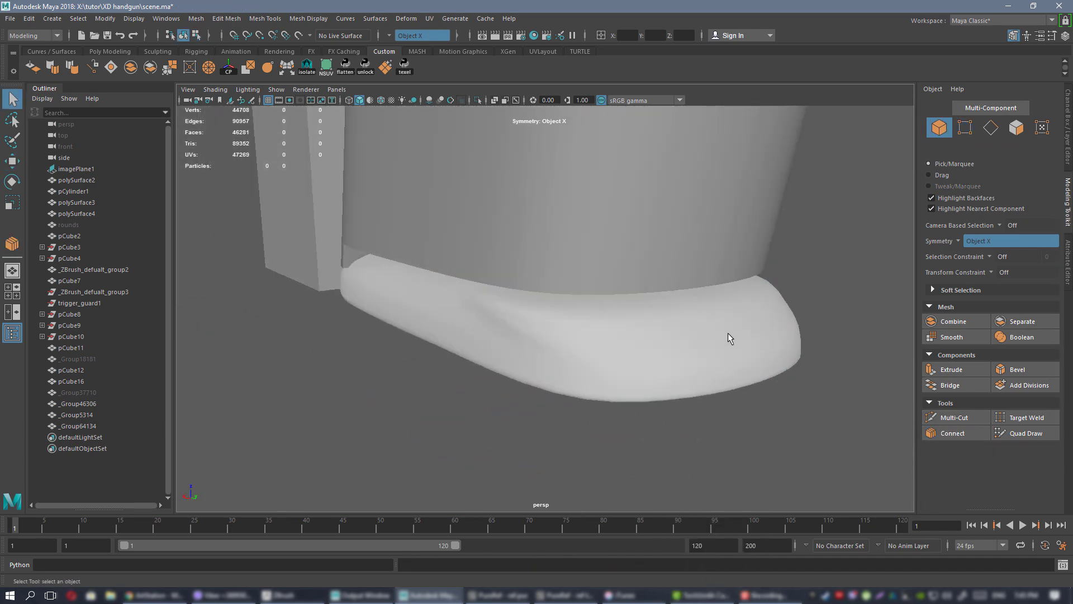
pyautogui.moveTo(766, 270); pyautogui.dragTo(837, 398, button='right')
pyautogui.click(840, 348)
pyautogui.scroll(-4, 841, 348)
pyautogui.keyDown('alt'); pyautogui.moveTo(840, 347); pyautogui.dragTo(687, 318); pyautogui.keyUp('alt')
pyautogui.click(599, 304)
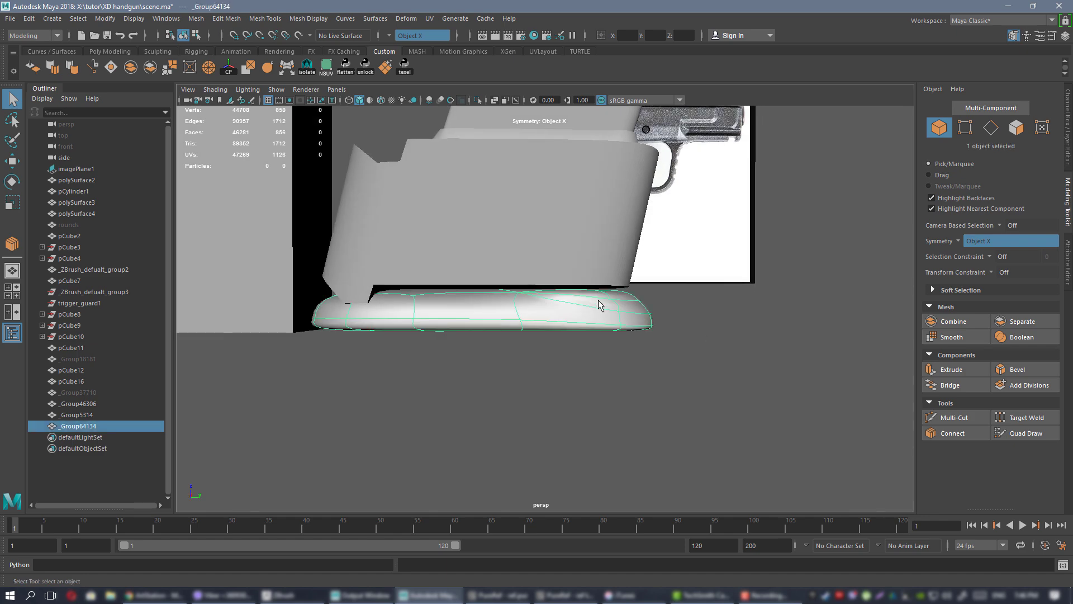
pyautogui.scroll(4, 601, 306)
pyautogui.press('1')
pyautogui.keyDown('alt'); pyautogui.moveTo(639, 369); pyautogui.dragTo(451, 324); pyautogui.keyUp('alt')
pyautogui.press('3')
pyautogui.press('1')
pyautogui.moveTo(516, 305)
pyautogui.keyDown('alt'); pyautogui.mouseDown()
pyautogui.moveTo(535, 310)
pyautogui.moveTo(450, 311)
pyautogui.moveTo(560, 318)
pyautogui.moveTo(519, 317)
pyautogui.mouseUp(); pyautogui.keyUp('alt')
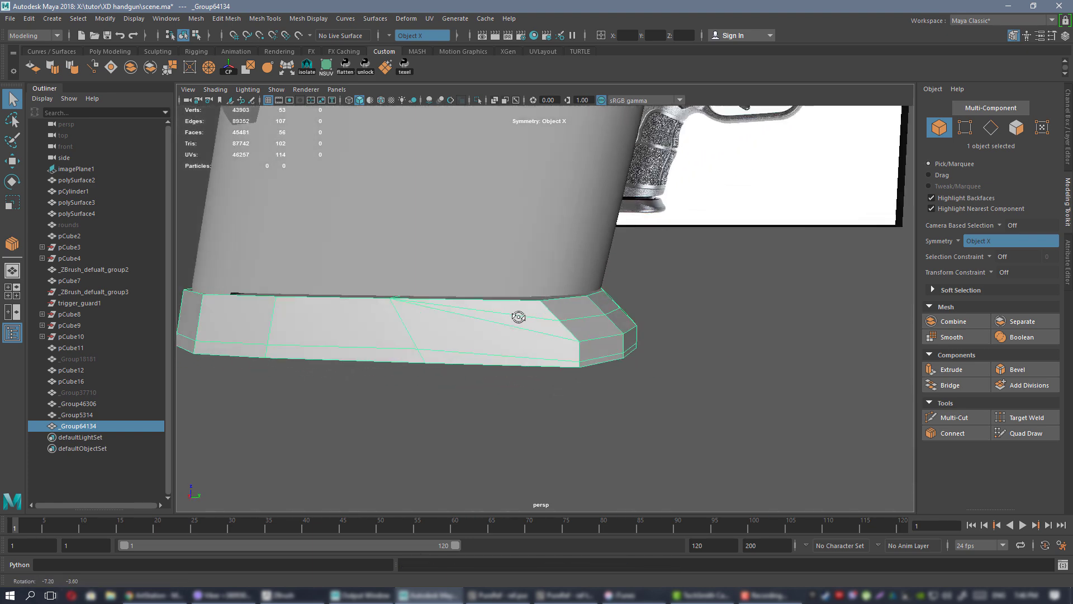
# - Delete the horizontal edge loop around the base plate's lower sides and check the shape in smooth preview
pyautogui.moveTo(472, 273); pyautogui.dragTo(472, 326, button='right')
pyautogui.click(460, 356)
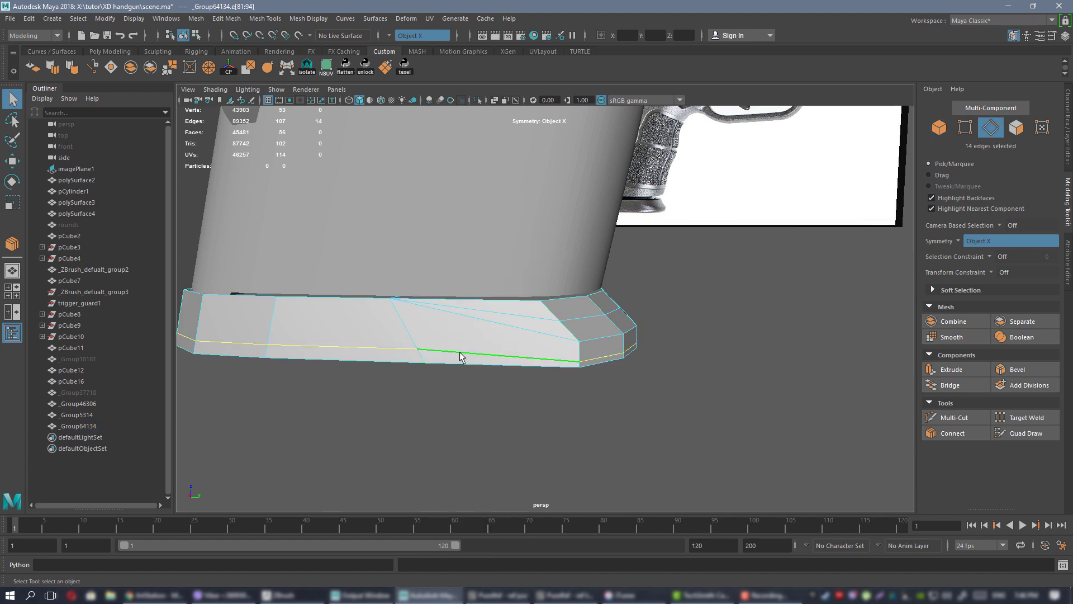
pyautogui.press('Delete')
pyautogui.moveTo(517, 282); pyautogui.dragTo(567, 264, button='right')
pyautogui.keyDown('alt'); pyautogui.moveTo(568, 264); pyautogui.dragTo(476, 342); pyautogui.keyUp('alt')
pyautogui.press('3')
pyautogui.press('1')
# - Reposition the end vertices of the toe's middle row symmetrically on both sides and check the result in smooth preview
pyautogui.moveTo(475, 270); pyautogui.dragTo(424, 280, button='right')
pyautogui.click(462, 347)
pyautogui.press('w')
pyautogui.keyDown('alt'); pyautogui.moveTo(487, 342); pyautogui.dragTo(361, 328); pyautogui.keyUp('alt')
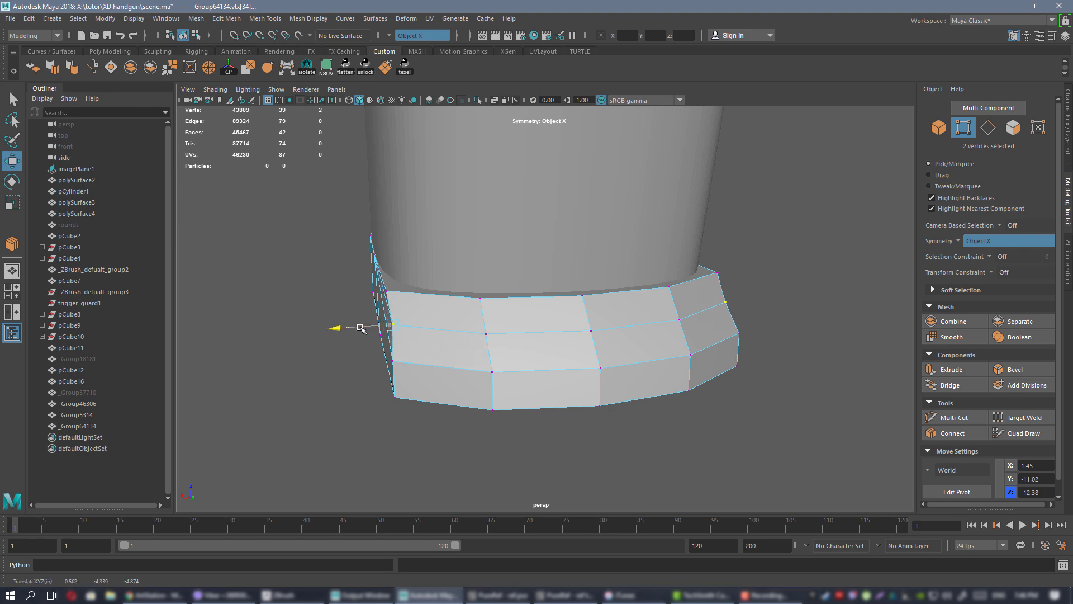
pyautogui.click(528, 337)
pyautogui.keyDown('alt'); pyautogui.moveTo(546, 343); pyautogui.dragTo(688, 360); pyautogui.keyUp('alt')
pyautogui.moveTo(642, 274); pyautogui.dragTo(690, 254, button='right')
pyautogui.press('3')
pyautogui.keyDown('alt'); pyautogui.moveTo(694, 400); pyautogui.dragTo(587, 333); pyautogui.keyUp('alt')
pyautogui.press('1')
# - Move the toe's upper rim corner vertices inward to about X 1.33 on both sides and check the smooth preview
pyautogui.scroll(2, 589, 330)
pyautogui.moveTo(579, 309); pyautogui.dragTo(535, 301, button='right')
pyautogui.click(523, 295)
pyautogui.keyDown('ctrl'); pyautogui.keyDown('shift'); pyautogui.moveTo(492, 292); pyautogui.dragTo(493, 298); pyautogui.keyUp('shift'); pyautogui.keyUp('ctrl')
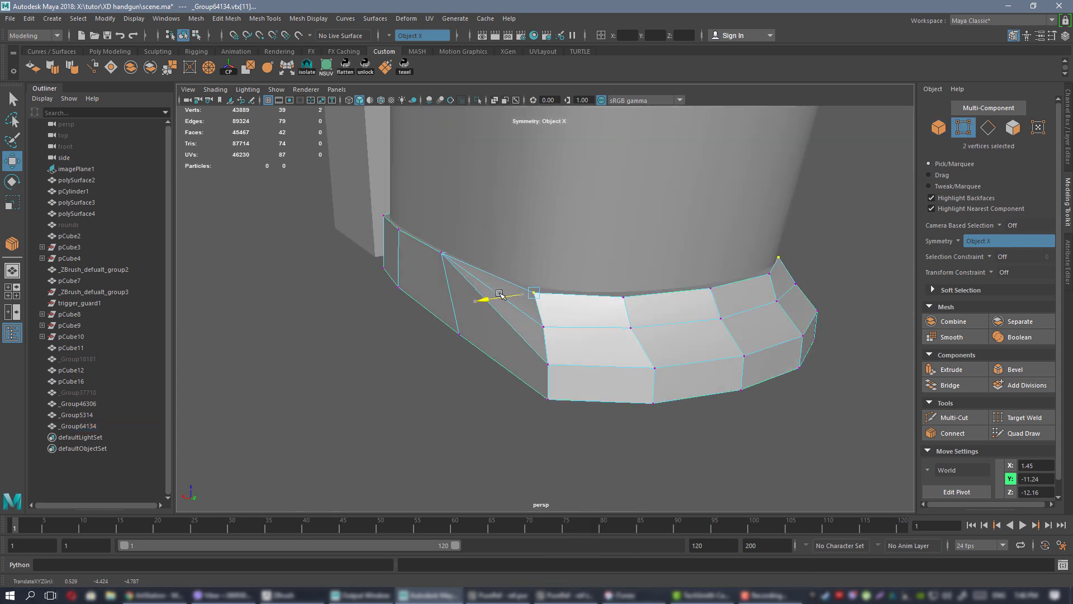
pyautogui.keyDown('alt'); pyautogui.moveTo(678, 314); pyautogui.dragTo(592, 318); pyautogui.keyUp('alt')
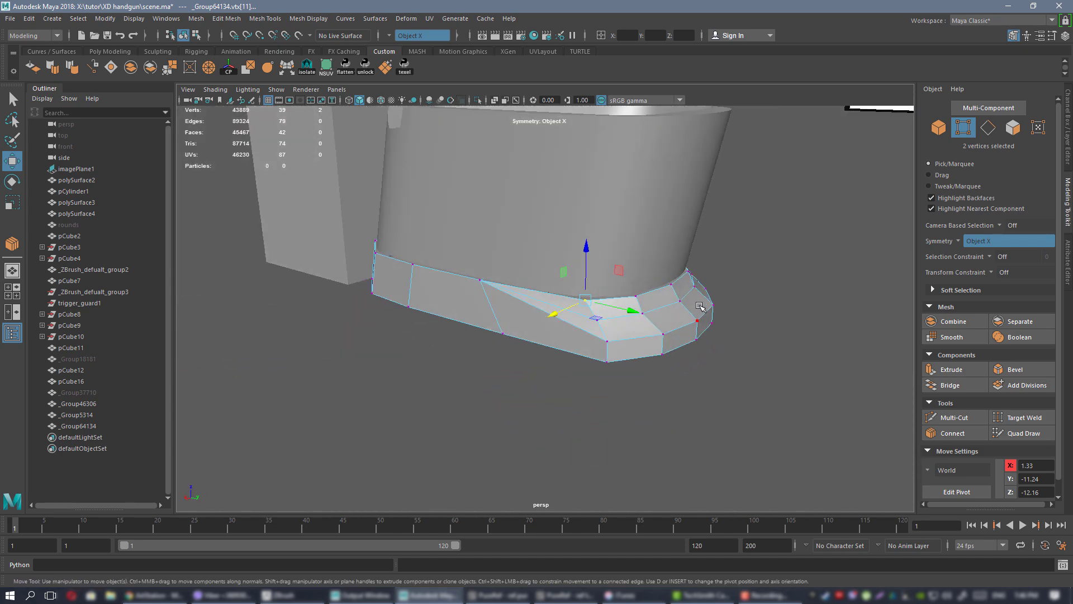
pyautogui.moveTo(692, 270); pyautogui.dragTo(732, 262, button='right')
pyautogui.keyDown('alt'); pyautogui.moveTo(750, 319); pyautogui.dragTo(645, 342); pyautogui.keyUp('alt')
pyautogui.press('3')
pyautogui.press('1')
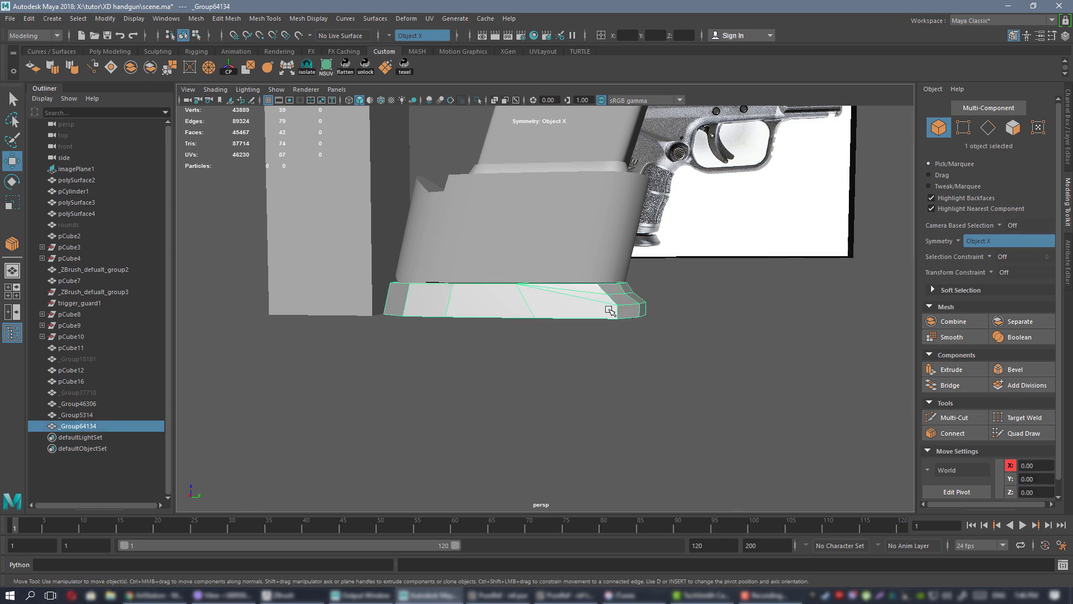
pyautogui.keyDown('alt'); pyautogui.moveTo(608, 304); pyautogui.dragTo(505, 319); pyautogui.keyUp('alt')
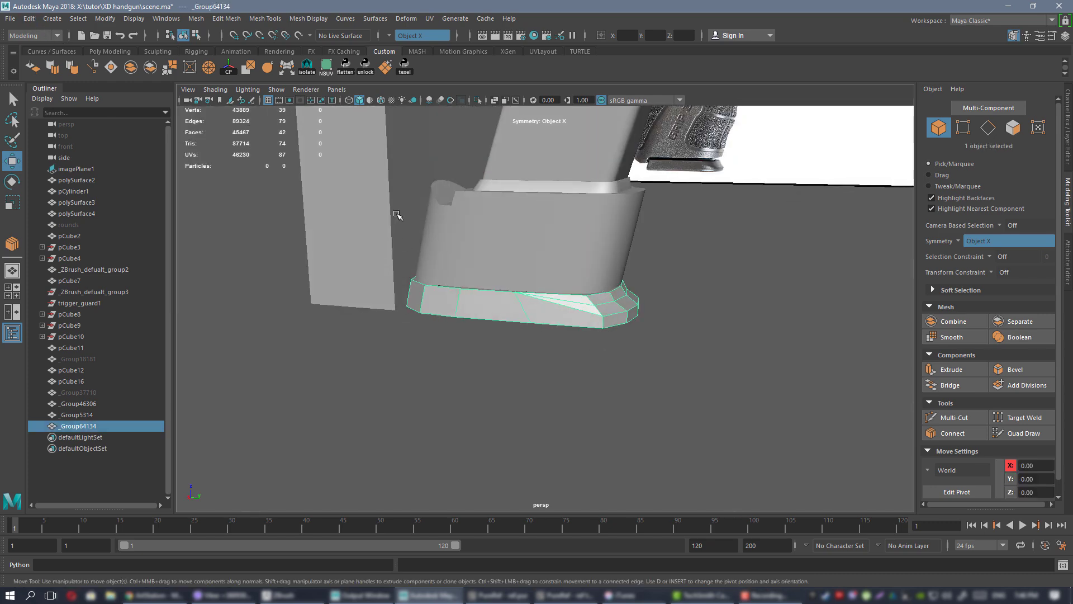
# - Export the selected base plate as 1.OBJ into the XD handgun exp folder
pyautogui.scroll(2, 397, 215)
pyautogui.click(7, 19)
pyautogui.click(50, 173)
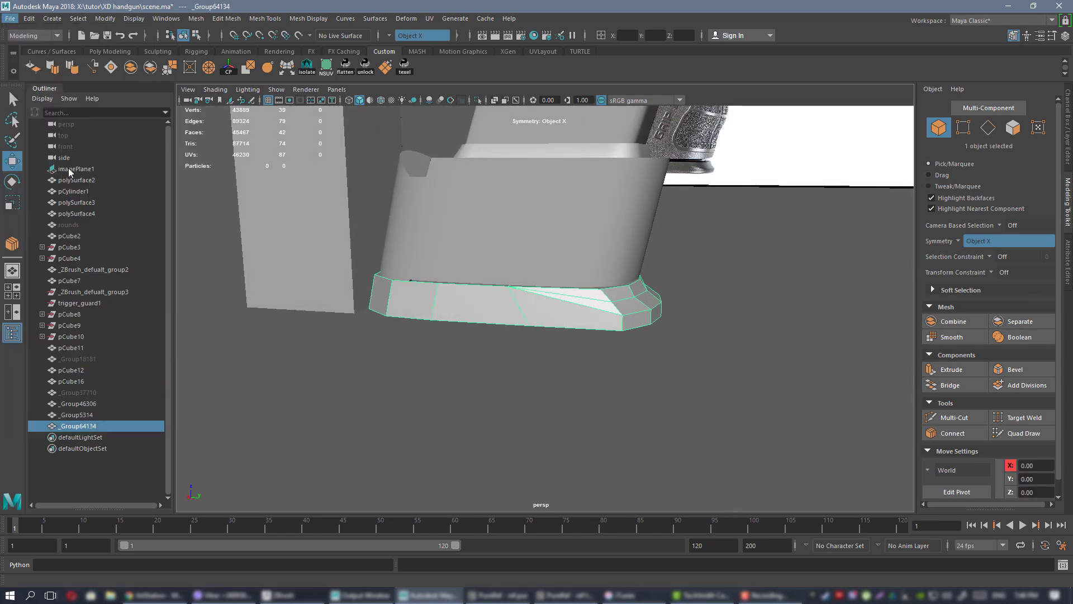
pyautogui.click(418, 220)
pyautogui.click(578, 357)
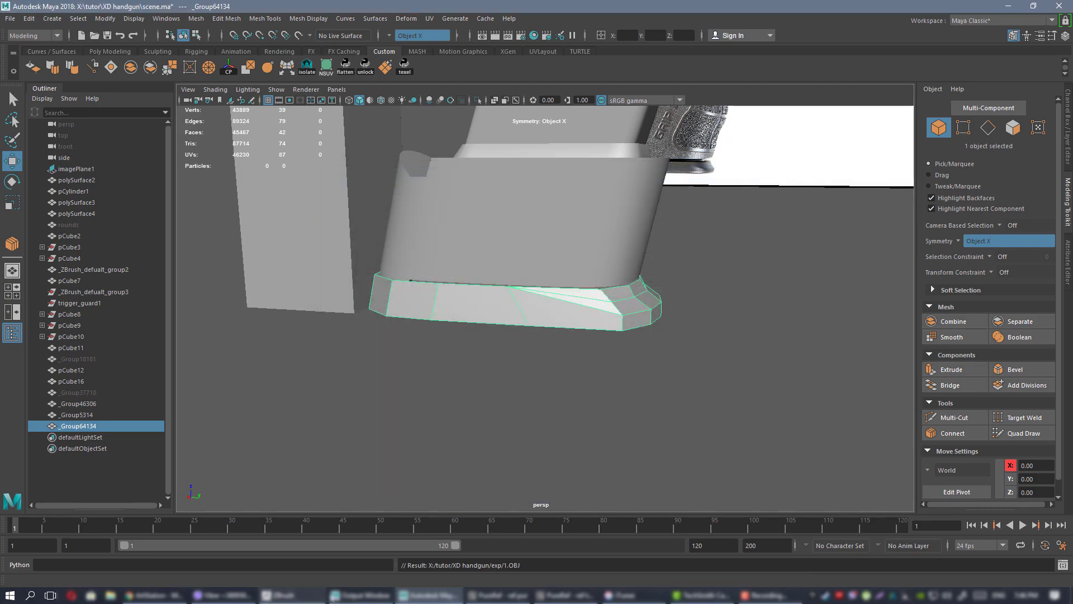
# - Switch to ZBrush and duplicate the long magazine body subtool in the mag folder
pyautogui.click(307, 598)
pyautogui.click(643, 364)
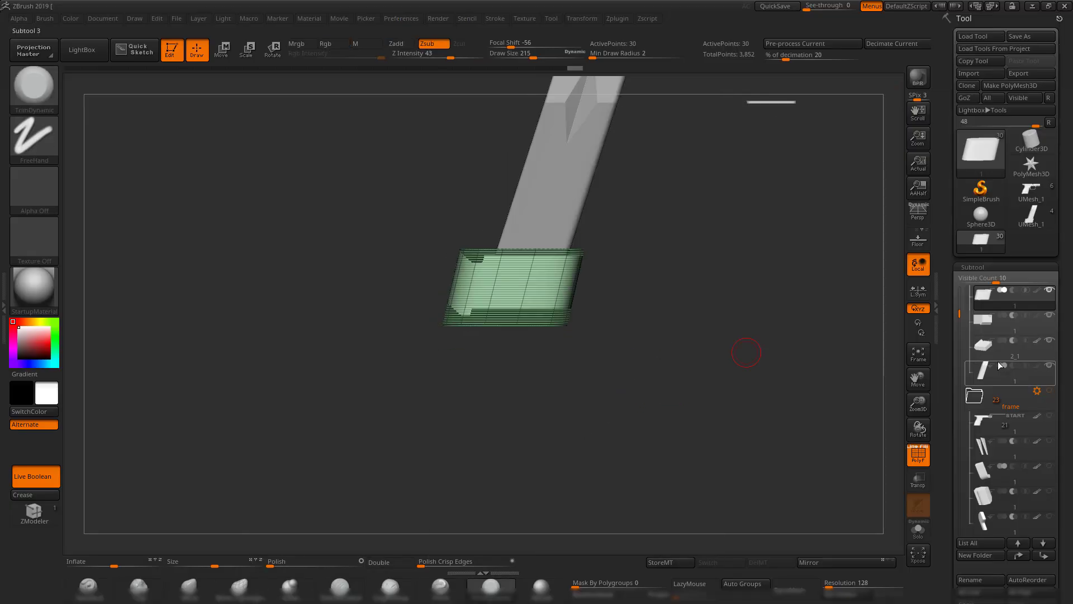
pyautogui.moveTo(959, 319); pyautogui.dragTo(962, 301)
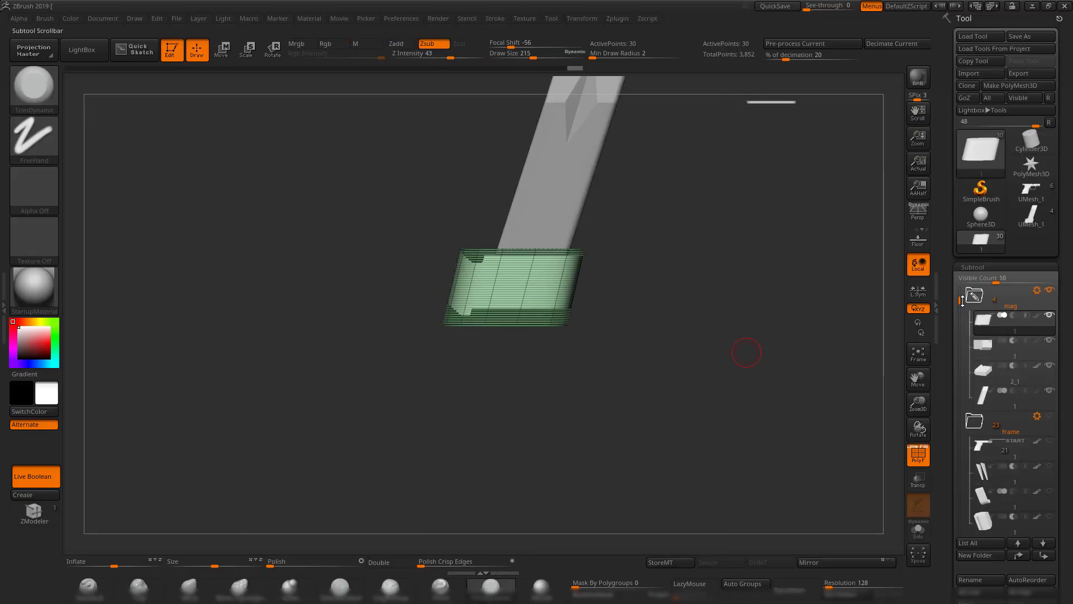
pyautogui.click(988, 399)
pyautogui.moveTo(807, 387); pyautogui.dragTo(822, 398)
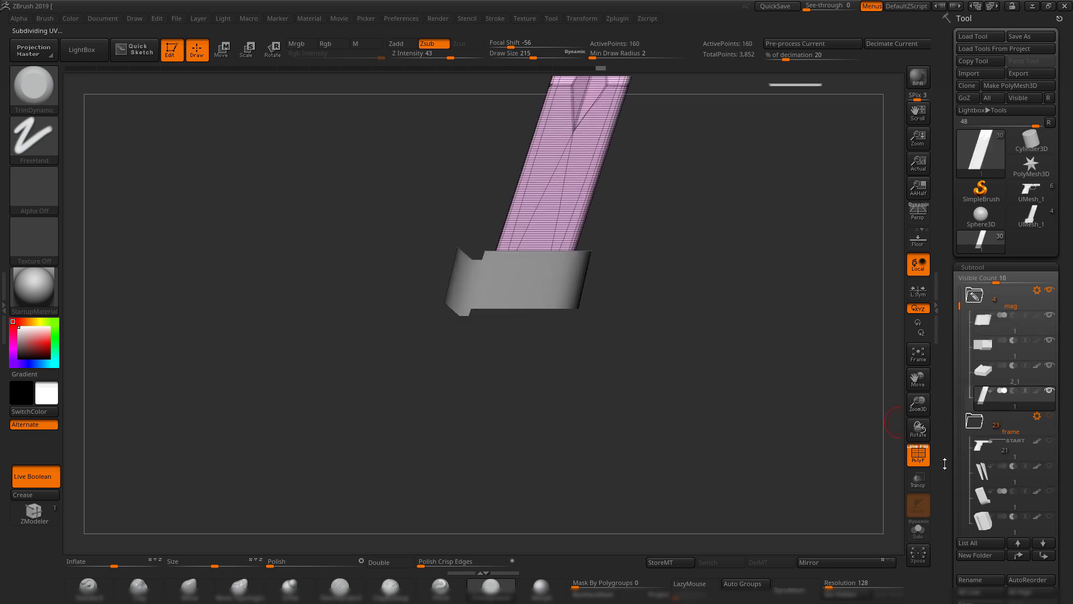
pyautogui.scroll(-3, 945, 463)
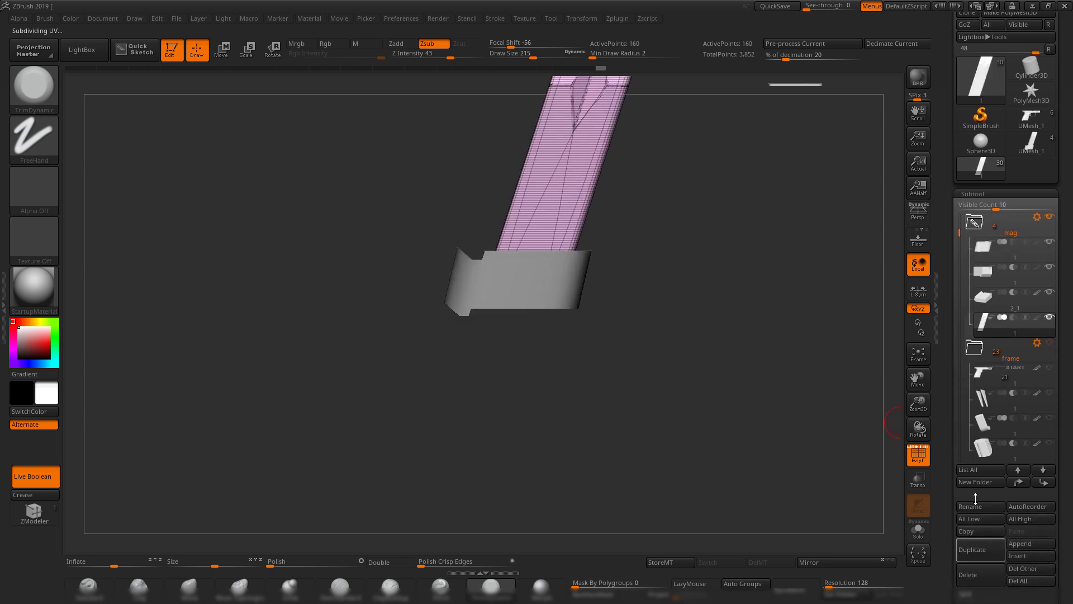
pyautogui.click(979, 551)
pyautogui.scroll(3, 984, 336)
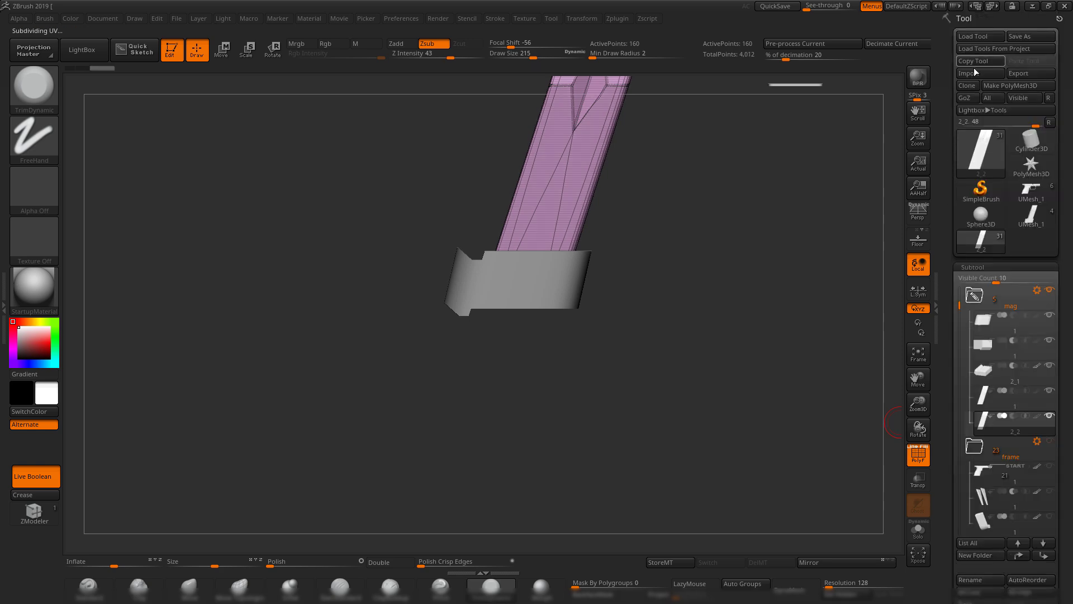
# - Import the exported base plate OBJ over the duplicate, splitting its many-sided polygons into symmetrical triangles only
pyautogui.click(968, 73)
pyautogui.doubleClick(394, 208)
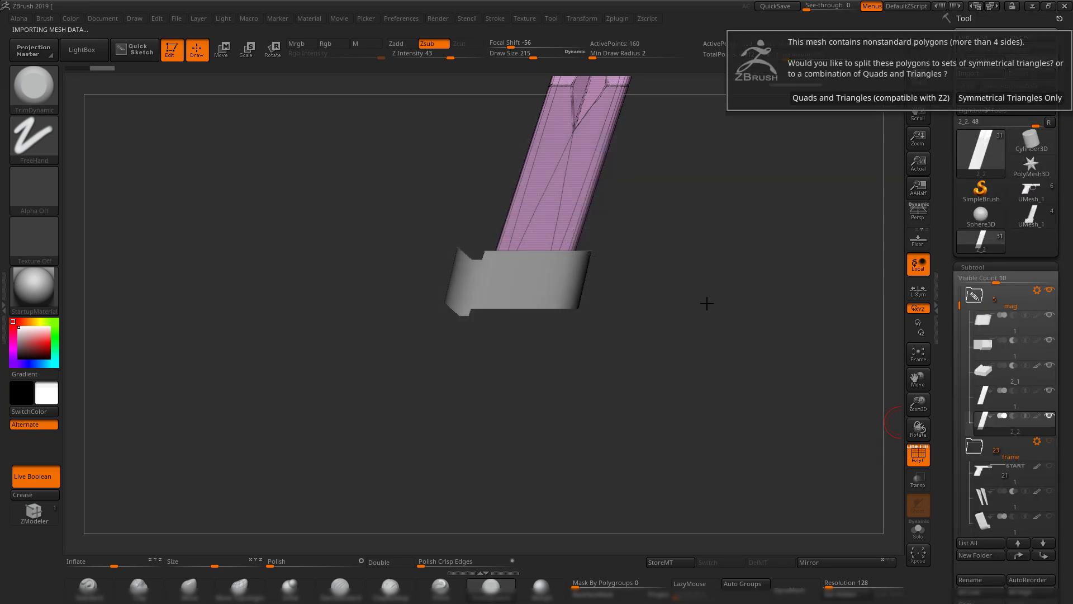
pyautogui.click(989, 93)
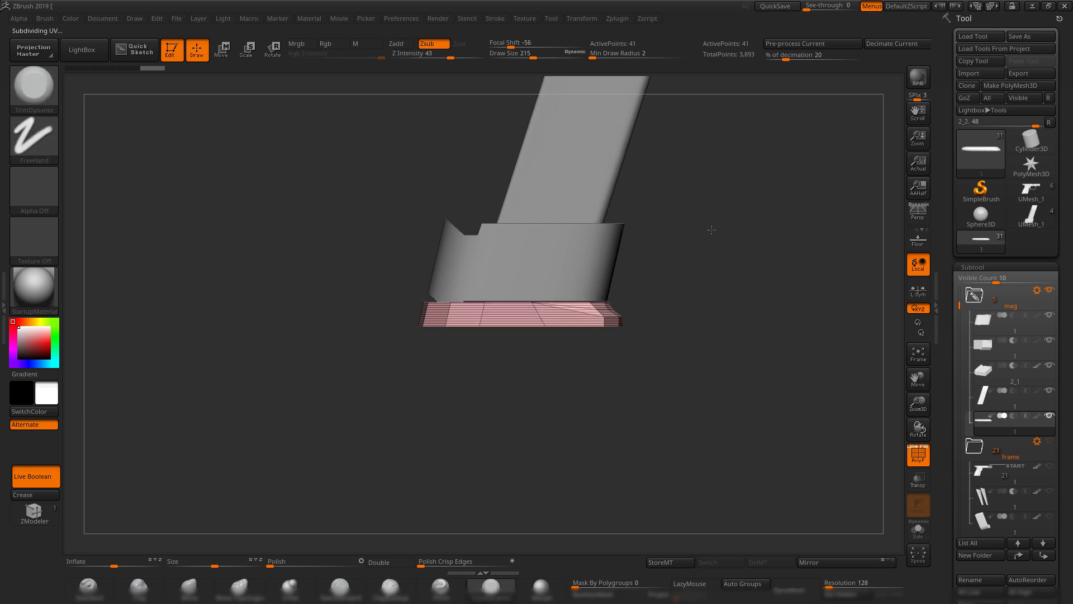
# - Mark the imported base plate subtool as a Live Boolean start group
pyautogui.keyDown('alt'); pyautogui.moveTo(711, 230); pyautogui.dragTo(780, 298); pyautogui.keyUp('alt')
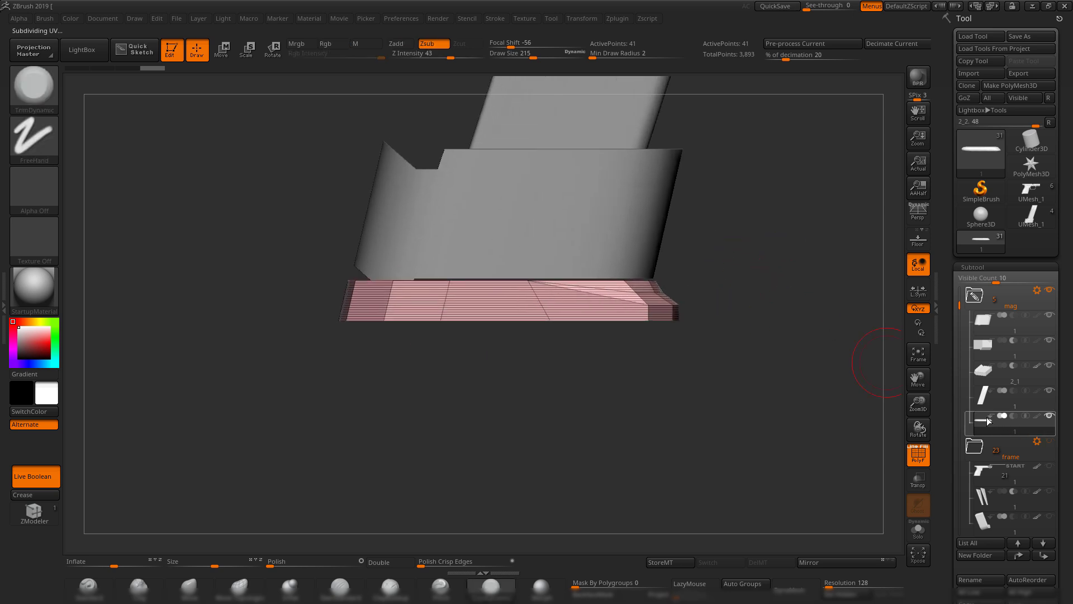
pyautogui.moveTo(994, 421)
pyautogui.keyDown('alt'); pyautogui.moveTo(801, 326); pyautogui.dragTo(797, 367); pyautogui.keyUp('alt')
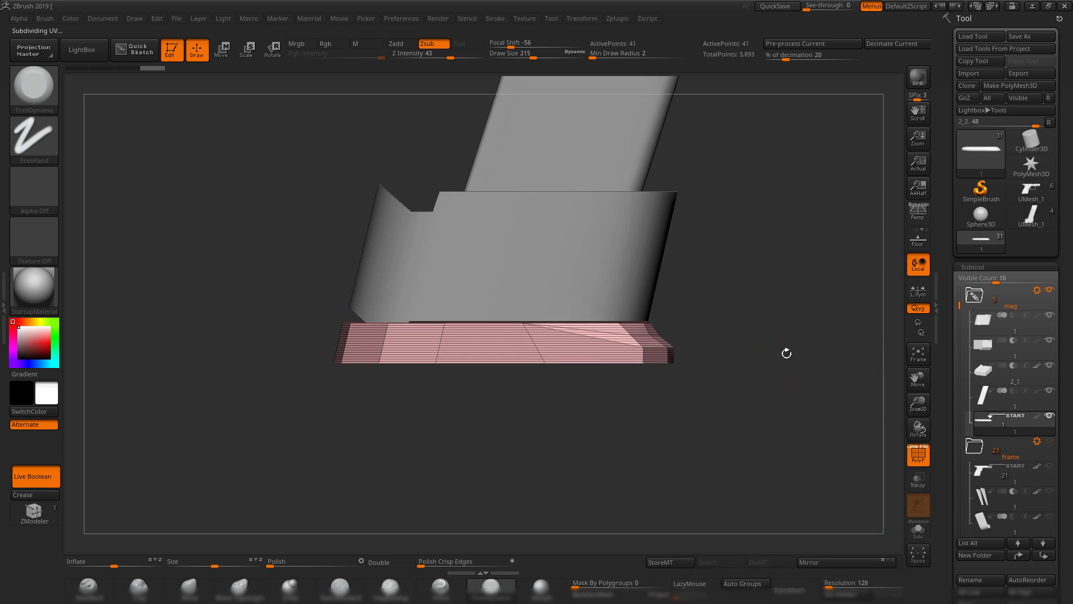
pyautogui.keyDown('alt'); pyautogui.moveTo(786, 288); pyautogui.dragTo(756, 286); pyautogui.keyUp('alt')
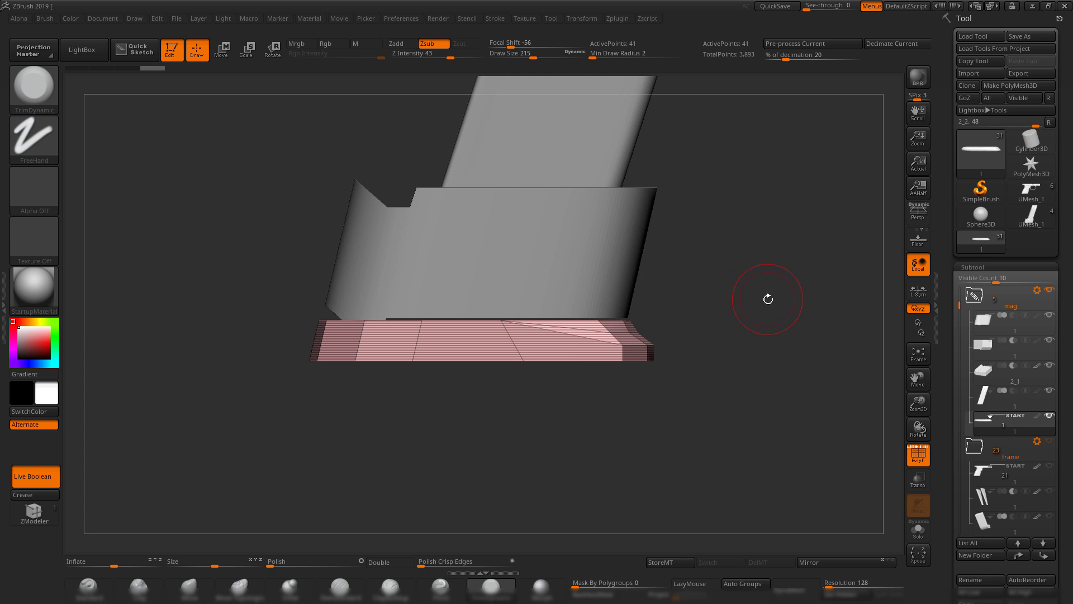
# - Isolate the base plate's flat top and bottom faces in turn, crease their borders and show the whole mesh again
pyautogui.moveTo(250, 205)
pyautogui.keyDown('ctrl'); pyautogui.keyDown('shift'); pyautogui.mouseDown()
pyautogui.moveTo(782, 280)
pyautogui.moveTo(783, 324)
pyautogui.mouseUp(); pyautogui.keyUp('shift'); pyautogui.keyUp('ctrl')
pyautogui.keyDown('ctrl'); pyautogui.keyDown('shift'); pyautogui.click(809, 408); pyautogui.keyUp('shift'); pyautogui.keyUp('ctrl')
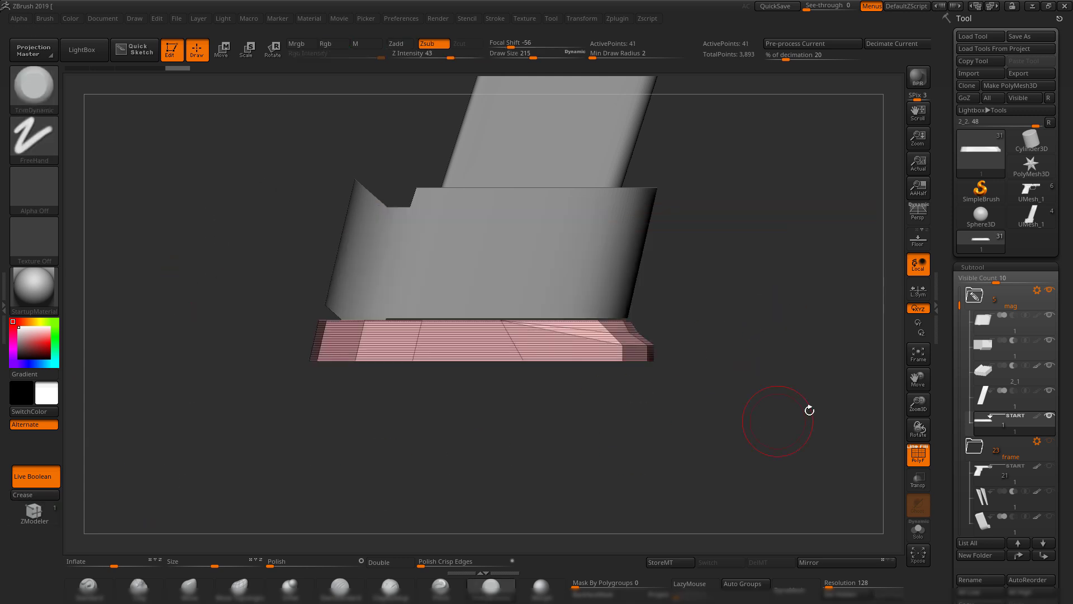
pyautogui.keyDown('ctrl'); pyautogui.keyDown('shift'); pyautogui.moveTo(817, 407); pyautogui.dragTo(221, 347); pyautogui.keyUp('shift'); pyautogui.keyUp('ctrl')
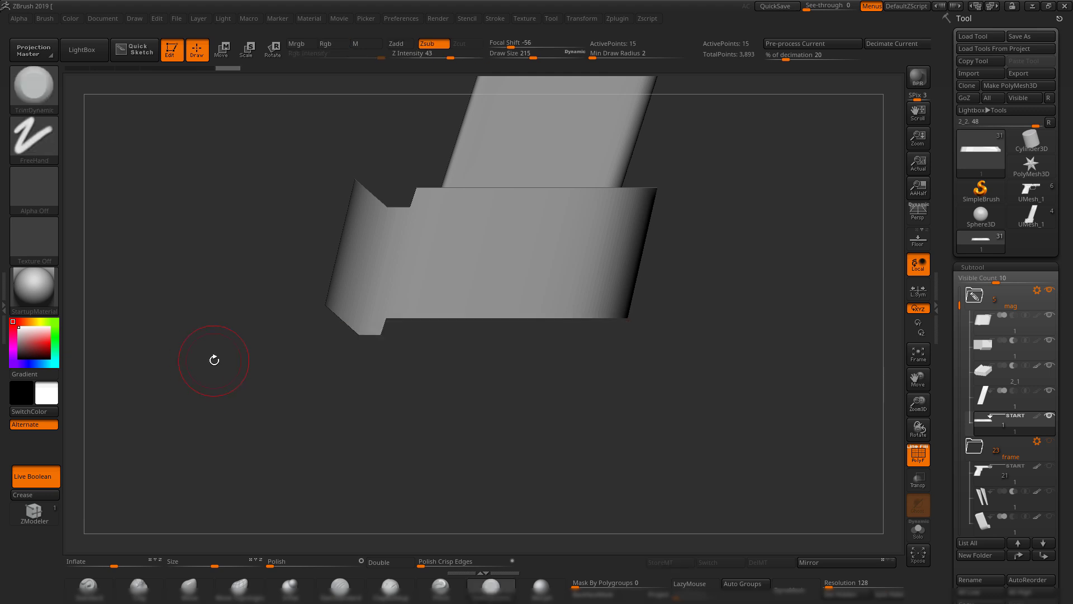
pyautogui.click(51, 495)
pyautogui.keyDown('ctrl'); pyautogui.keyDown('shift'); pyautogui.click(366, 448); pyautogui.keyUp('shift'); pyautogui.keyUp('ctrl')
pyautogui.hotkey('shift', 'f')
pyautogui.moveTo(755, 360)
pyautogui.mouseDown()
pyautogui.moveTo(681, 346)
pyautogui.moveTo(707, 344)
pyautogui.mouseUp()
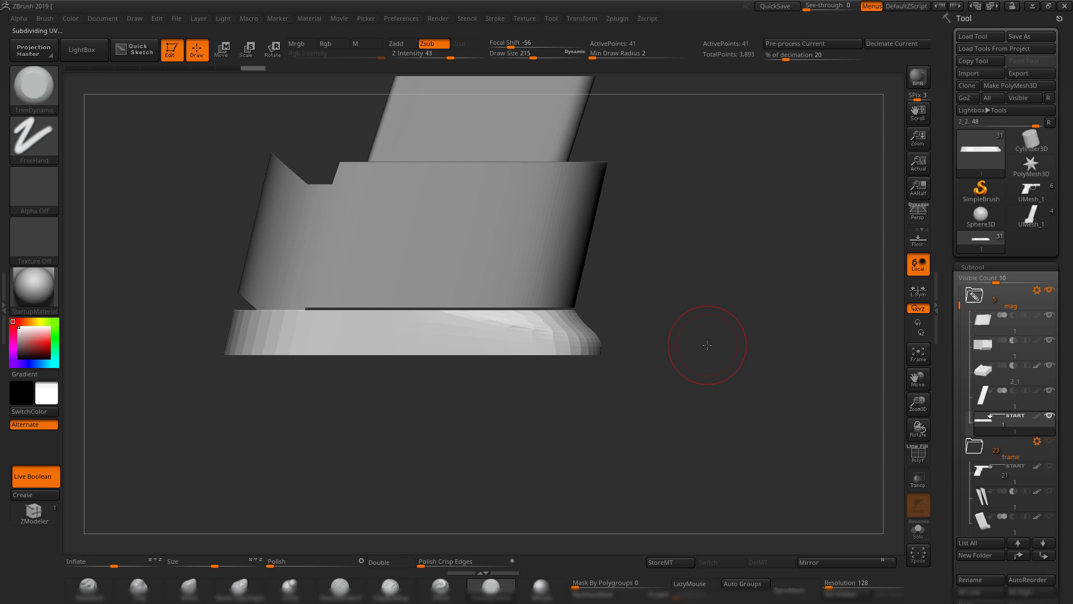
# - Solo the base plate, isolate the sloping toe faces with a Lasso selection and crease their border
pyautogui.click(921, 533)
pyautogui.moveTo(785, 424)
pyautogui.mouseDown()
pyautogui.moveTo(699, 371)
pyautogui.moveTo(711, 278)
pyautogui.moveTo(777, 293)
pyautogui.moveTo(743, 294)
pyautogui.mouseUp()
pyautogui.keyDown('ctrl'); pyautogui.keyDown('shift'); pyautogui.click(34, 137); pyautogui.keyUp('shift'); pyautogui.keyUp('ctrl')
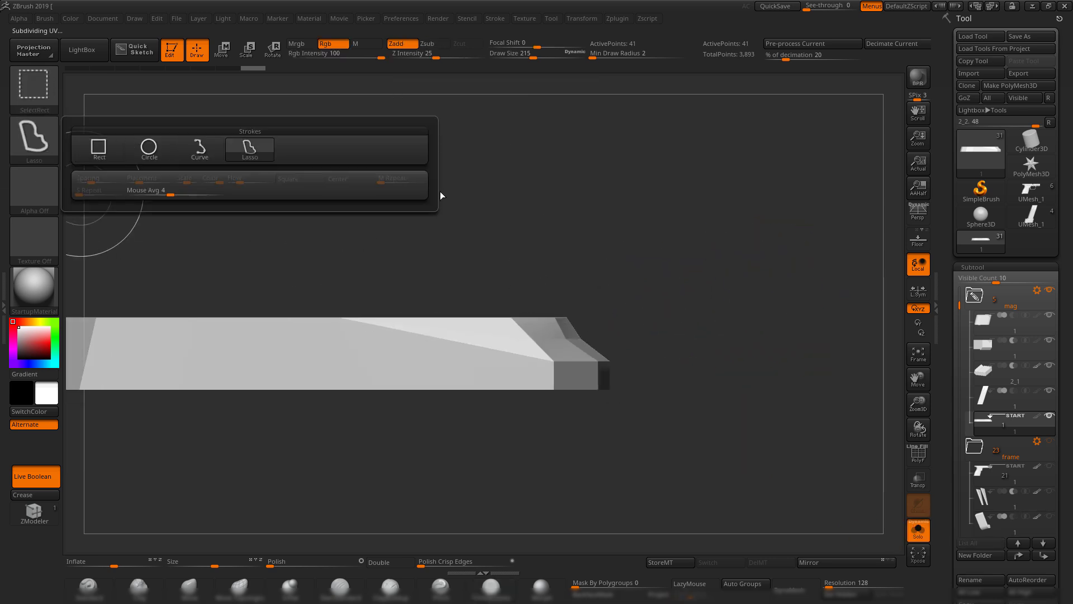
pyautogui.hotkey('shift', 'f')
pyautogui.moveTo(552, 245)
pyautogui.keyDown('ctrl'); pyautogui.keyDown('shift'); pyautogui.mouseDown()
pyautogui.moveTo(246, 293)
pyautogui.moveTo(492, 363)
pyautogui.mouseUp(); pyautogui.keyUp('shift'); pyautogui.keyUp('ctrl')
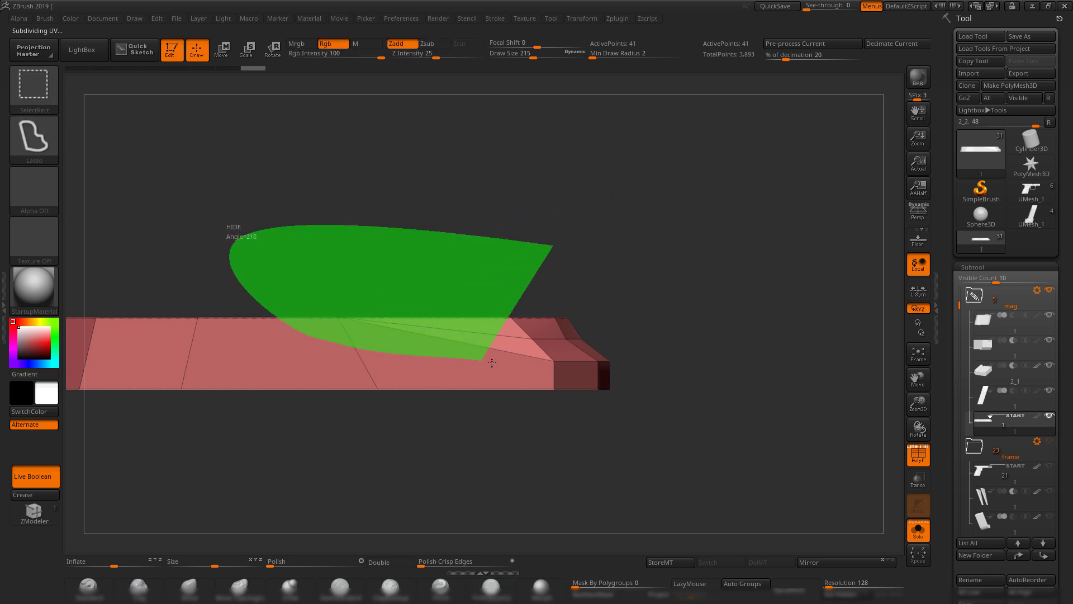
pyautogui.keyDown('ctrl'); pyautogui.keyDown('shift'); pyautogui.moveTo(599, 373); pyautogui.dragTo(601, 374); pyautogui.keyUp('shift'); pyautogui.keyUp('ctrl')
pyautogui.moveTo(682, 293)
pyautogui.mouseDown()
pyautogui.moveTo(682, 313)
pyautogui.moveTo(720, 370)
pyautogui.moveTo(721, 335)
pyautogui.mouseUp()
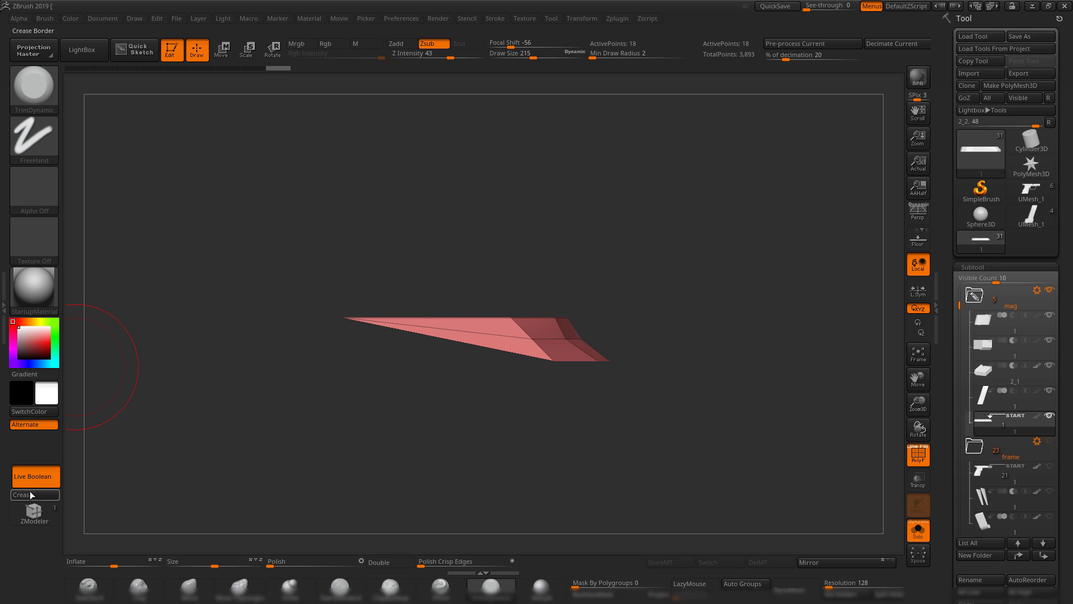
pyautogui.keyDown('ctrl'); pyautogui.keyDown('shift'); pyautogui.click(285, 423); pyautogui.keyUp('shift'); pyautogui.keyUp('ctrl')
# - Inspect the creased base plate in dynamic subdivision preview without the polyframe
pyautogui.press('f')
pyautogui.press('d')
pyautogui.moveTo(671, 266); pyautogui.dragTo(698, 289)
pyautogui.hotkey('shift', 'f')
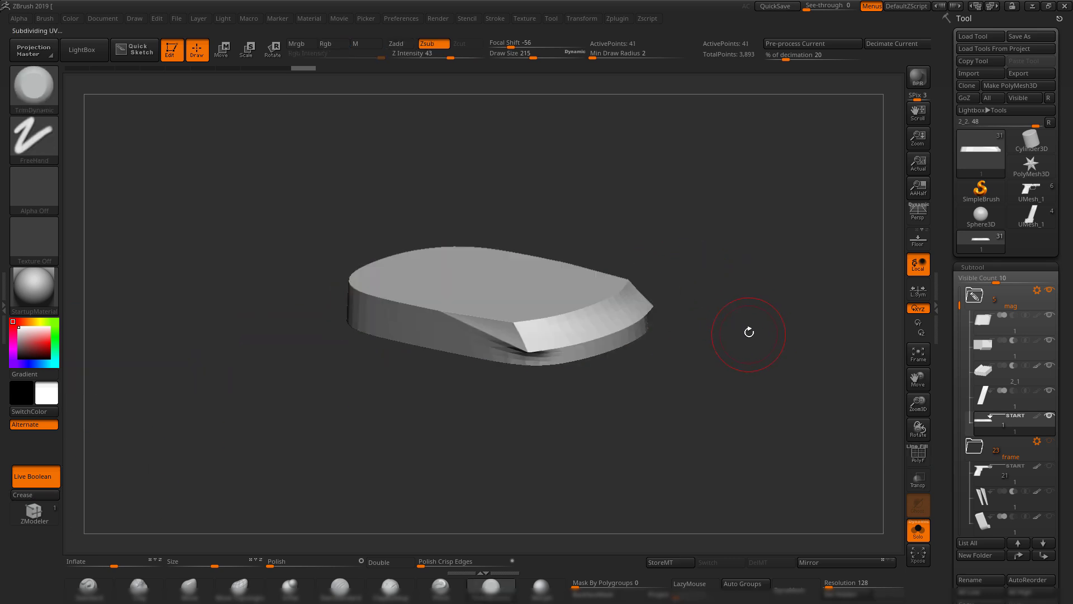
pyautogui.moveTo(749, 332)
pyautogui.mouseDown()
pyautogui.moveTo(754, 288)
pyautogui.moveTo(768, 377)
pyautogui.moveTo(795, 396)
pyautogui.mouseUp()
# - Undo back to the isolated toe faces, crease their border with the Geometry crease settings and show the whole mesh
pyautogui.hotkey('ctrl', 'z')
pyautogui.hotkey('shift', 'f')
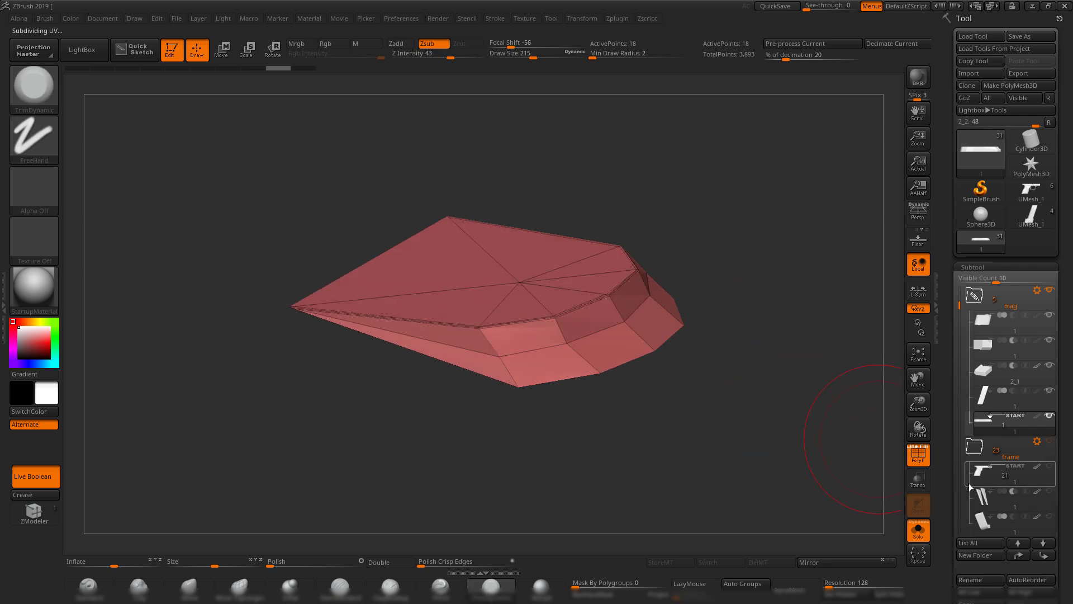
pyautogui.scroll(-3, 947, 471)
pyautogui.click(985, 575)
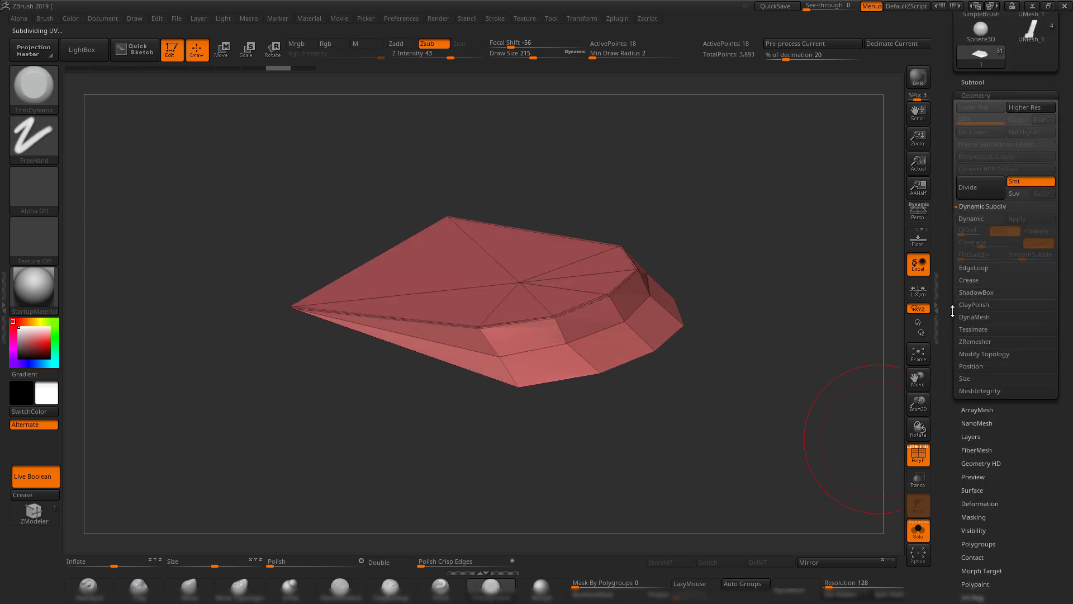
pyautogui.click(968, 280)
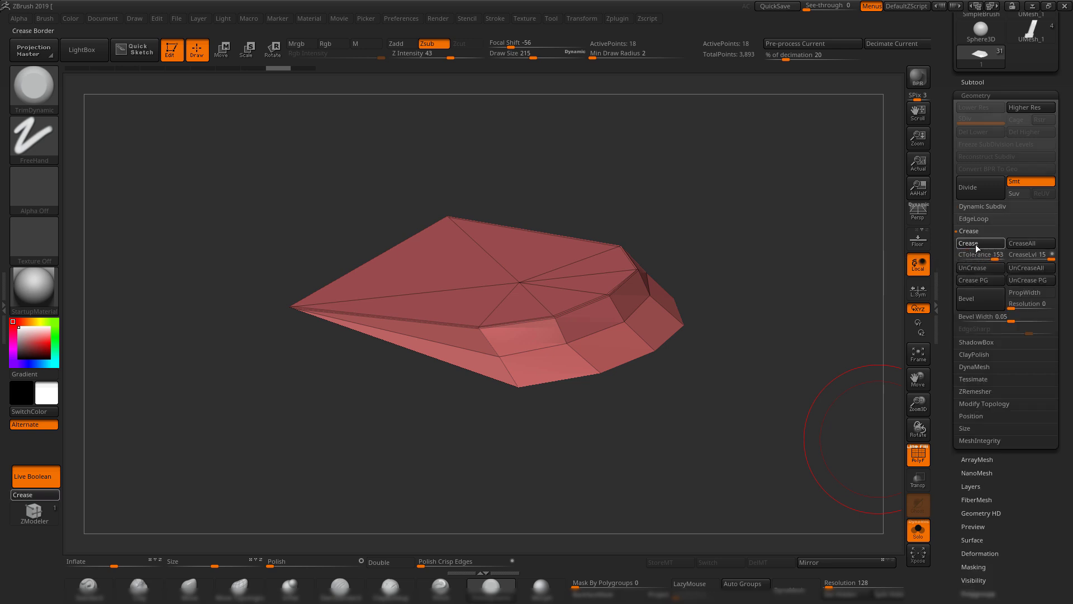
pyautogui.keyDown('ctrl'); pyautogui.keyDown('shift'); pyautogui.click(749, 288); pyautogui.keyUp('shift'); pyautogui.keyUp('ctrl')
# - Compare the creased base plate with subdivision smoothing on and off from several angles
pyautogui.hotkey('ctrl', 'd')
pyautogui.moveTo(786, 294)
pyautogui.keyDown('shift'); pyautogui.mouseDown()
pyautogui.moveTo(759, 323)
pyautogui.moveTo(756, 306)
pyautogui.moveTo(773, 296)
pyautogui.moveTo(766, 350)
pyautogui.moveTo(760, 318)
pyautogui.moveTo(725, 333)
pyautogui.moveTo(728, 305)
pyautogui.moveTo(713, 365)
pyautogui.moveTo(748, 403)
pyautogui.moveTo(763, 347)
pyautogui.moveTo(752, 311)
pyautogui.mouseUp(); pyautogui.keyUp('shift')
pyautogui.hotkey('shift', 'f')
pyautogui.hotkey('shift', 'd')
pyautogui.hotkey('shift', 'd')
pyautogui.hotkey('shift', 'f')
pyautogui.press('d')
pyautogui.moveTo(672, 264); pyautogui.dragTo(701, 292)
pyautogui.hotkey('shift', 'f')
pyautogui.moveTo(739, 362)
pyautogui.mouseDown()
pyautogui.moveTo(703, 308)
pyautogui.moveTo(701, 374)
pyautogui.moveTo(709, 360)
pyautogui.moveTo(661, 263)
pyautogui.moveTo(661, 232)
pyautogui.moveTo(641, 243)
pyautogui.moveTo(685, 307)
pyautogui.moveTo(788, 300)
pyautogui.mouseUp()
pyautogui.hotkey('shift', 'd')
pyautogui.hotkey('shift', 'f')
# - Mask everything on the base plate except the upper rim points at the toe's corners
pyautogui.keyDown('ctrl'); pyautogui.click(644, 259); pyautogui.keyUp('ctrl')
pyautogui.keyDown('ctrl'); pyautogui.click(773, 286); pyautogui.keyUp('ctrl')
pyautogui.keyDown('ctrl'); pyautogui.click(775, 283); pyautogui.keyUp('ctrl')
pyautogui.moveTo(783, 258)
pyautogui.mouseDown()
pyautogui.moveTo(694, 270)
pyautogui.moveTo(793, 197)
pyautogui.moveTo(789, 177)
pyautogui.mouseUp()
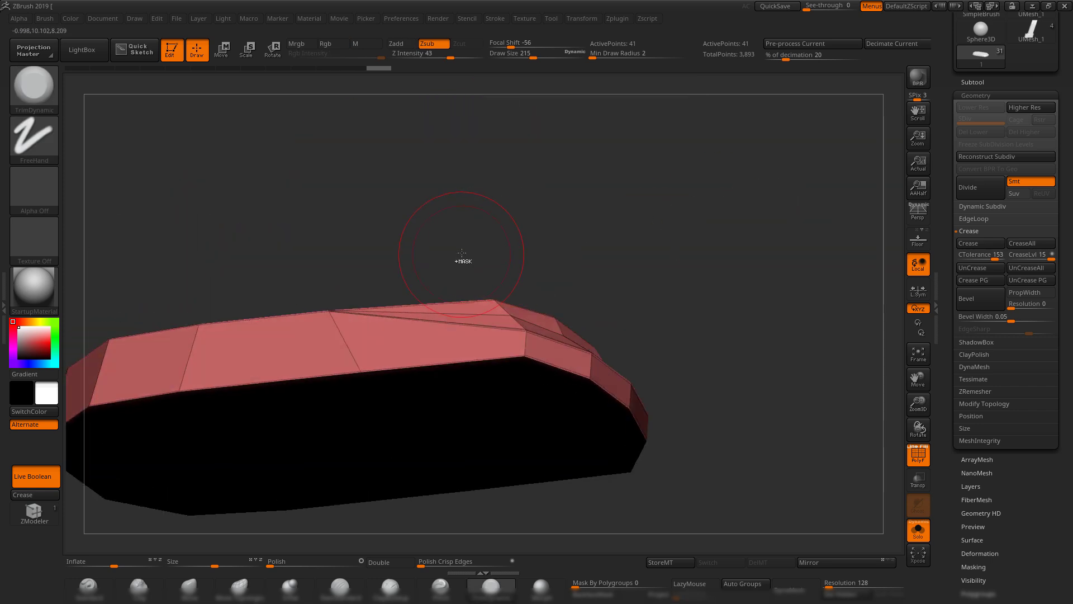
pyautogui.keyDown('ctrl'); pyautogui.moveTo(464, 252); pyautogui.dragTo(517, 308); pyautogui.keyUp('ctrl')
pyautogui.keyDown('ctrl'); pyautogui.click(746, 243); pyautogui.keyUp('ctrl')
# - Shift the unmasked toe corner points about -0.06 along X and check the shape in subdivision preview
pyautogui.press('w')
pyautogui.moveTo(766, 240); pyautogui.dragTo(736, 315)
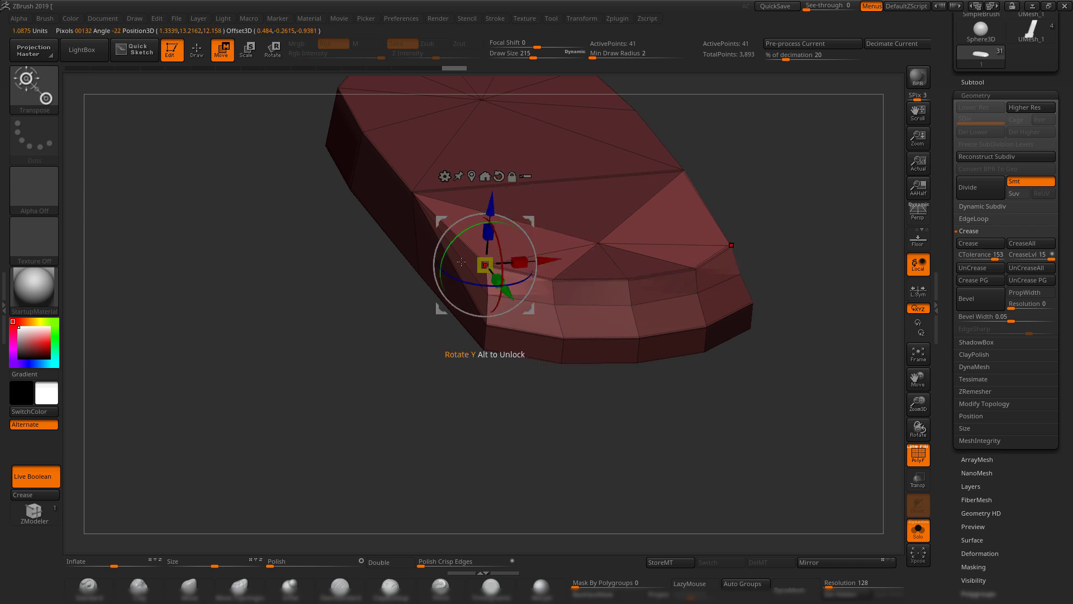
pyautogui.moveTo(386, 283); pyautogui.dragTo(521, 286)
pyautogui.press('d')
pyautogui.hotkey('shift', 'f')
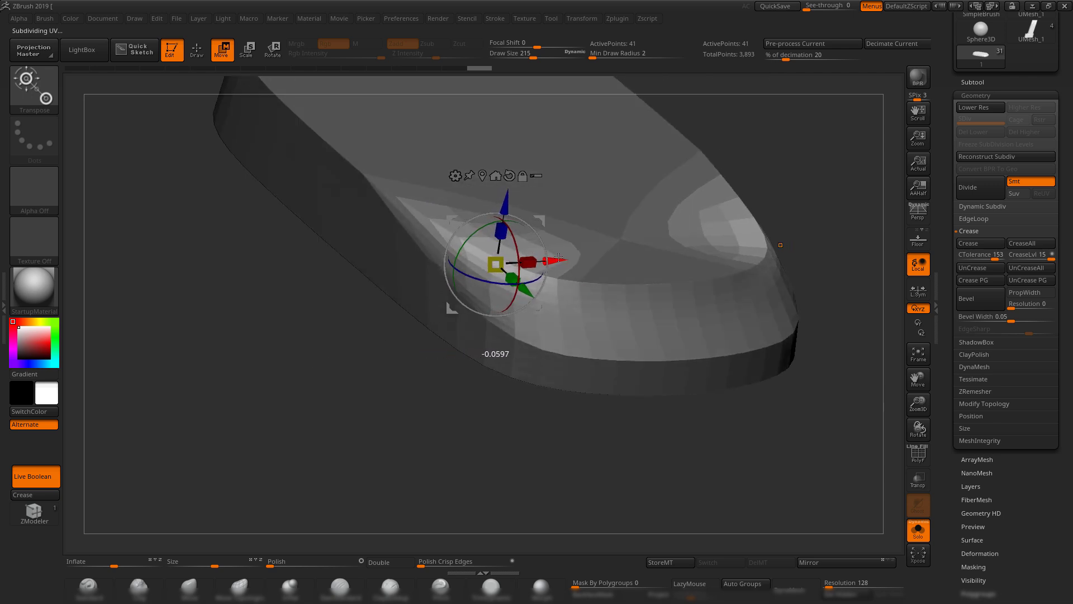
pyautogui.moveTo(444, 342)
pyautogui.mouseDown()
pyautogui.moveTo(495, 521)
pyautogui.moveTo(525, 520)
pyautogui.moveTo(562, 489)
pyautogui.moveTo(570, 397)
pyautogui.mouseUp()
pyautogui.hotkey('shift', 'd')
pyautogui.hotkey('shift', 'f')
# - Clear the mask, isolate the toe's side points with a new mask and shift them along X in subdivision preview
pyautogui.keyDown('ctrl'); pyautogui.moveTo(745, 164); pyautogui.dragTo(797, 180); pyautogui.keyUp('ctrl')
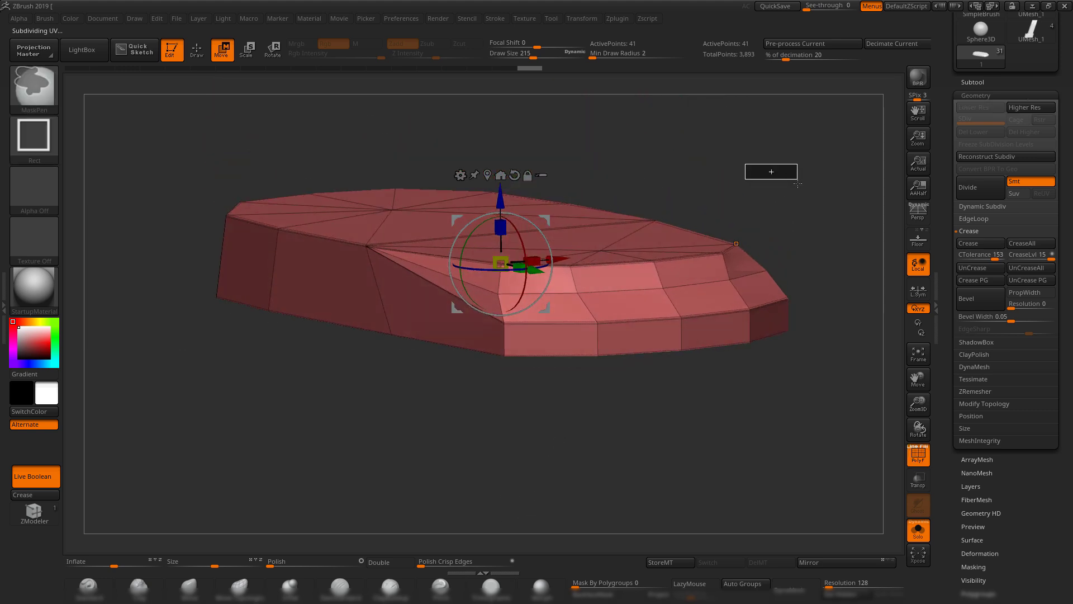
pyautogui.keyDown('ctrl'); pyautogui.moveTo(529, 307); pyautogui.dragTo(531, 310); pyautogui.keyUp('ctrl')
pyautogui.moveTo(575, 438); pyautogui.dragTo(588, 489)
pyautogui.press('d')
pyautogui.hotkey('shift', 'f')
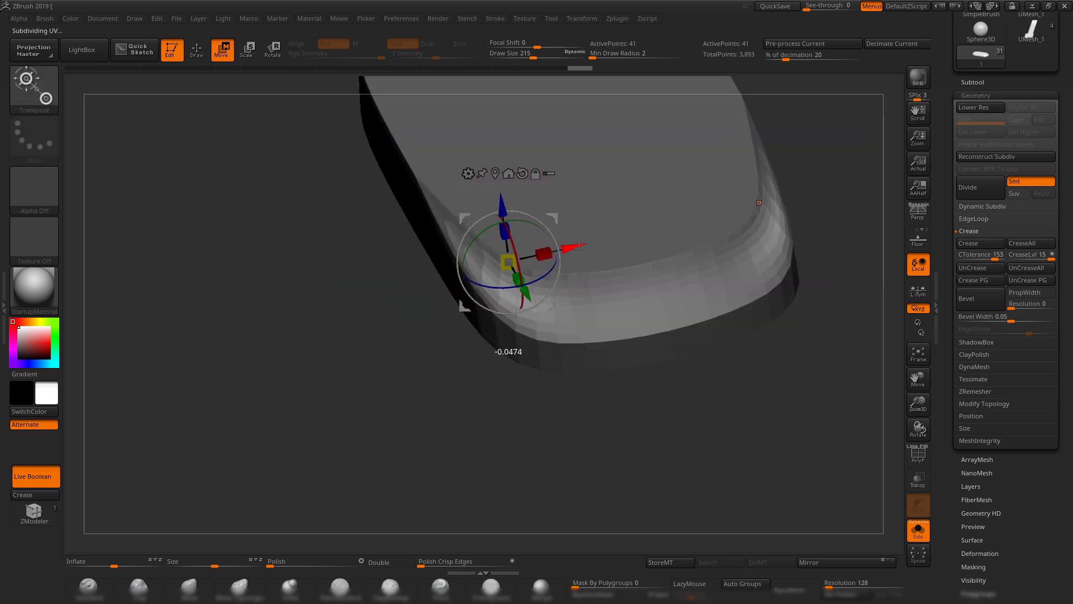
# - Isolate the points of the base plate's upper front edge with an inverted mask and move them outward along Y
pyautogui.moveTo(700, 490); pyautogui.dragTo(671, 469)
pyautogui.press('q')
pyautogui.moveTo(675, 414)
pyautogui.mouseDown()
pyautogui.moveTo(654, 455)
pyautogui.moveTo(673, 395)
pyautogui.moveTo(652, 402)
pyautogui.mouseUp()
pyautogui.hotkey('shift', 'd')
pyautogui.hotkey('shift', 'f')
pyautogui.keyDown('alt'); pyautogui.moveTo(711, 305); pyautogui.dragTo(745, 326); pyautogui.keyUp('alt')
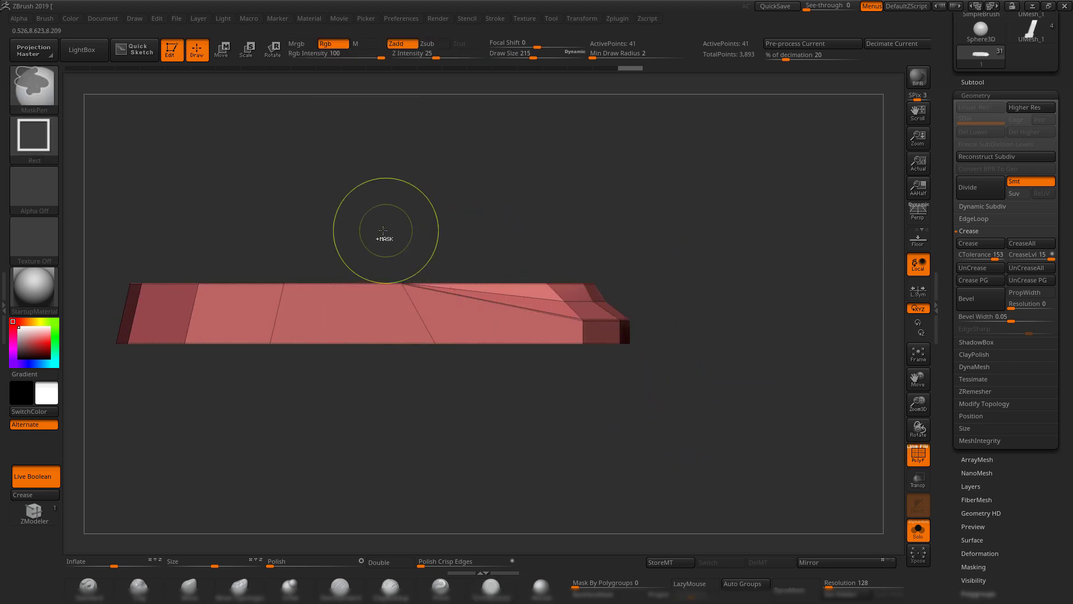
pyautogui.keyDown('ctrl'); pyautogui.moveTo(385, 242); pyautogui.dragTo(421, 290); pyautogui.keyUp('ctrl')
pyautogui.keyDown('ctrl'); pyautogui.click(416, 206); pyautogui.keyUp('ctrl')
pyautogui.press('w')
pyautogui.hotkey('shift', 'f')
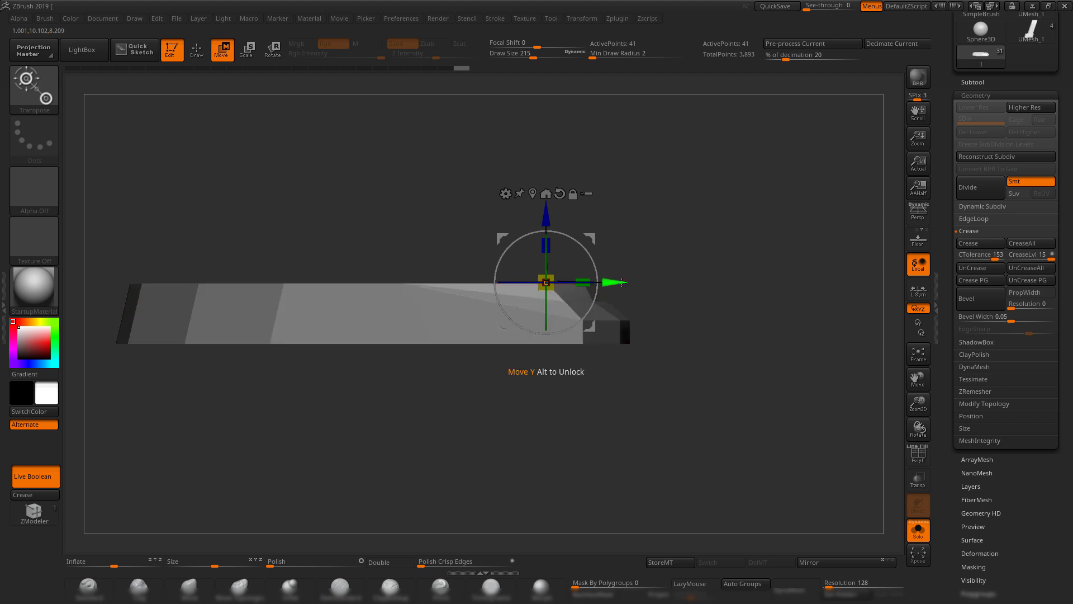
pyautogui.hotkey('ctrl', 'd')
pyautogui.moveTo(623, 281); pyautogui.dragTo(674, 282)
pyautogui.moveTo(737, 366); pyautogui.dragTo(718, 398)
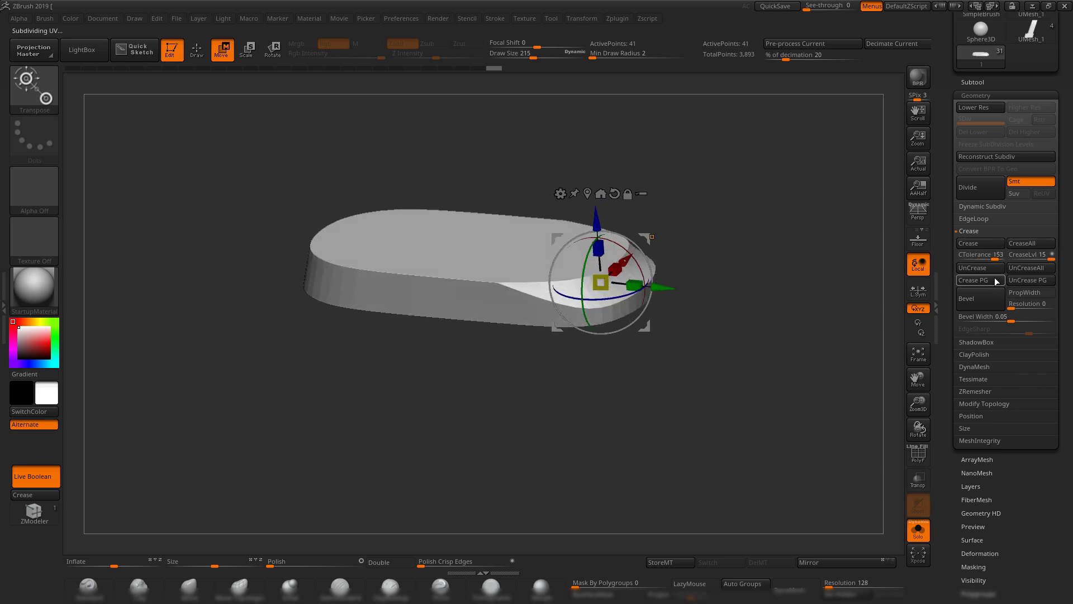
# - Open the Dynamic Subdiv settings and compare the front bevel's smoothed shape with its low-resolution wireframe
pyautogui.click(987, 206)
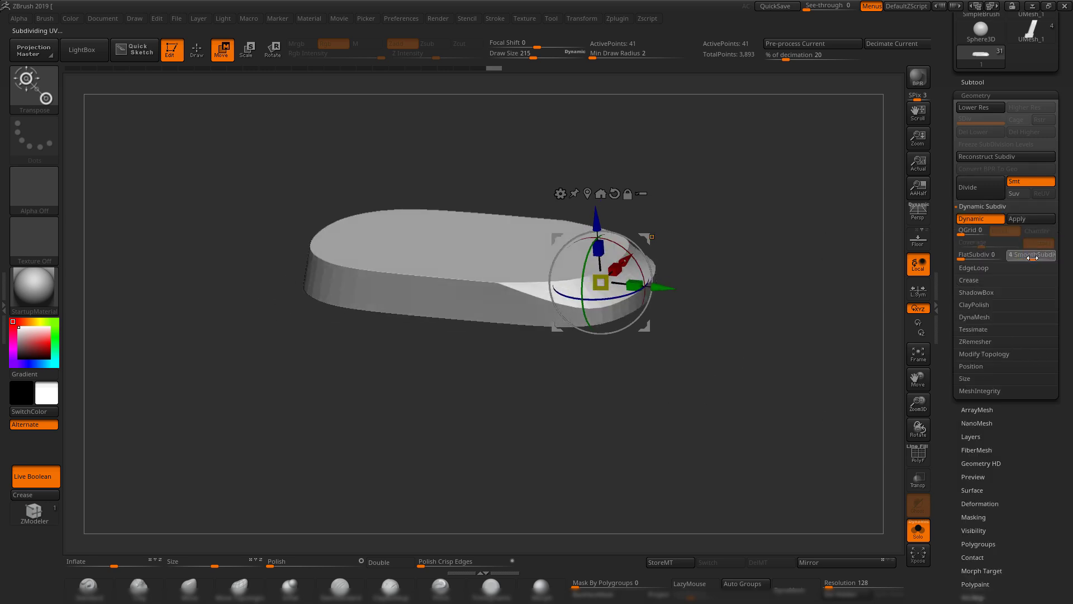
pyautogui.press('q')
pyautogui.moveTo(780, 363)
pyautogui.keyDown('shift'); pyautogui.mouseDown()
pyautogui.moveTo(774, 376)
pyautogui.moveTo(731, 369)
pyautogui.moveTo(709, 387)
pyautogui.moveTo(733, 377)
pyautogui.moveTo(758, 409)
pyautogui.mouseUp(); pyautogui.keyUp('shift')
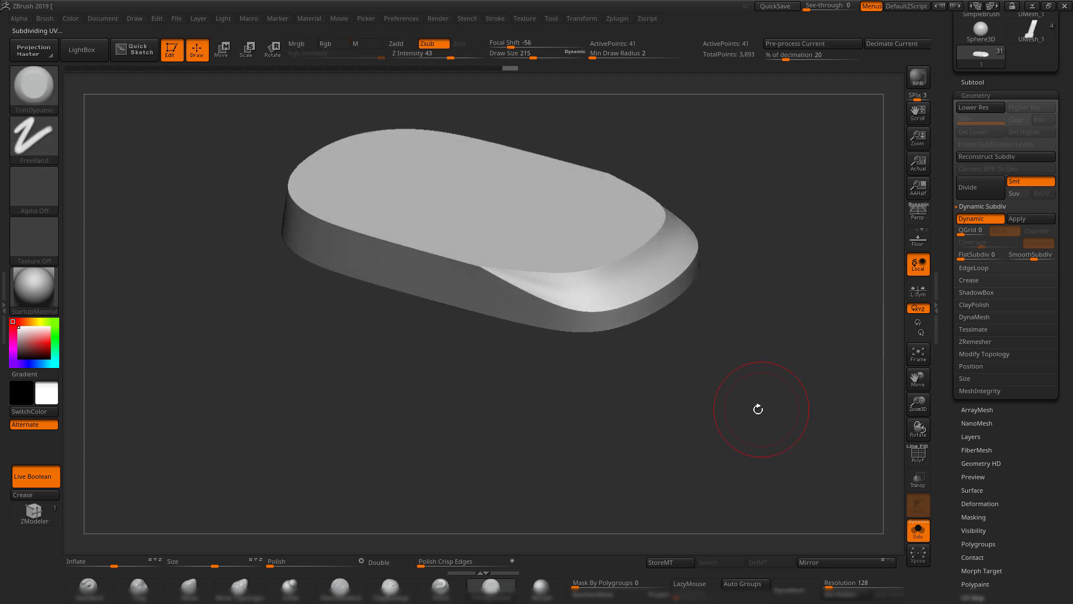
pyautogui.moveTo(620, 360); pyautogui.dragTo(723, 421)
pyautogui.hotkey('shift', 'd')
pyautogui.hotkey('shift', 'f')
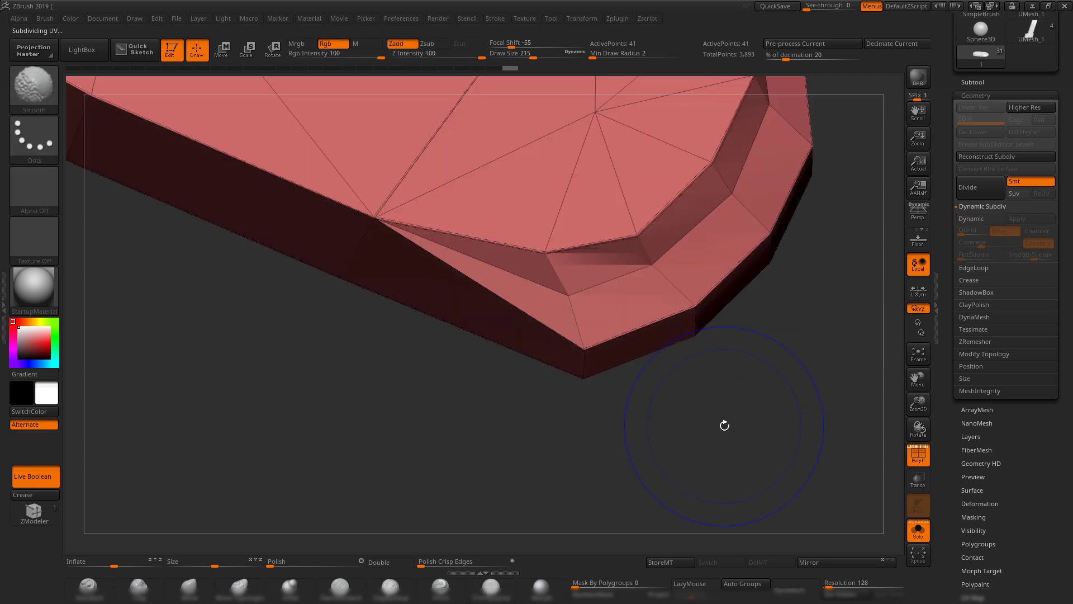
pyautogui.moveTo(727, 467); pyautogui.dragTo(714, 398)
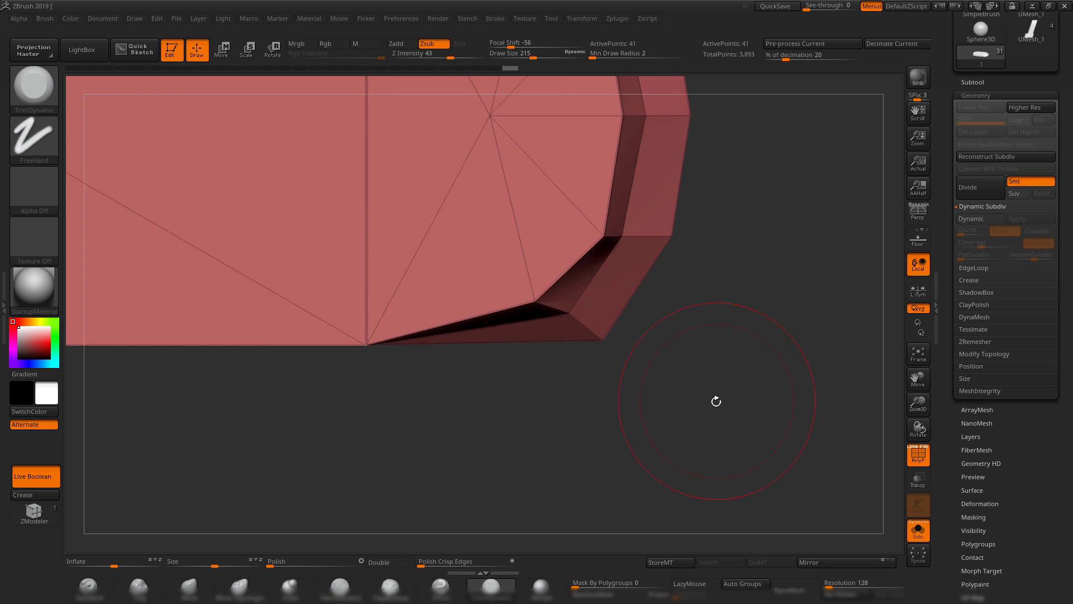
pyautogui.hotkey('shift', 'd')
pyautogui.hotkey('shift', 'f')
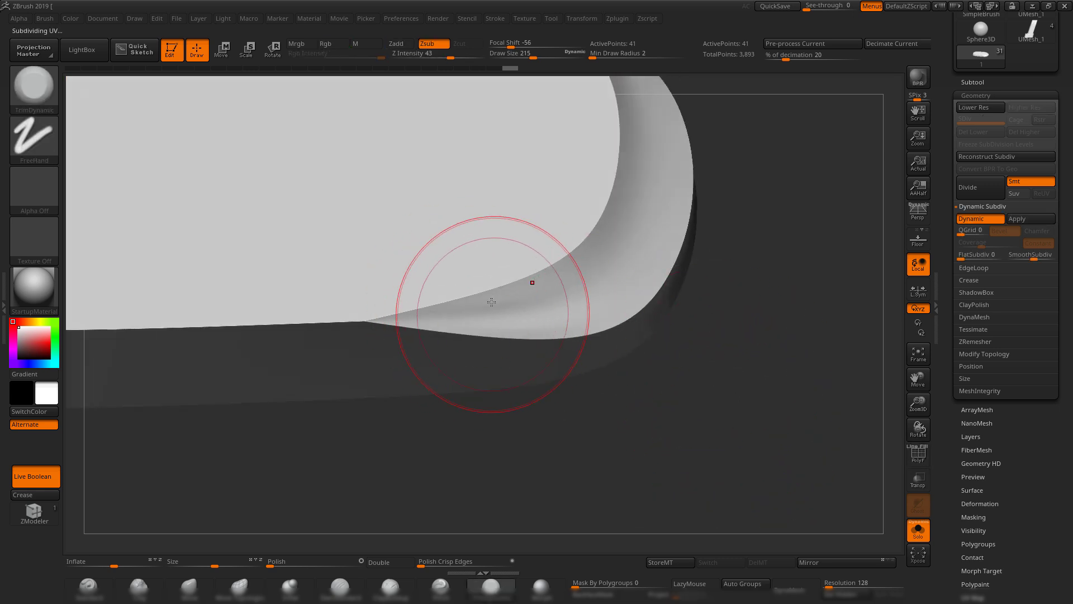
# - Set the brush size to 65 and shift the middle corner vertex of the front bevel outward with the Move brush
pyautogui.press('s')
pyautogui.moveTo(516, 309); pyautogui.dragTo(504, 310)
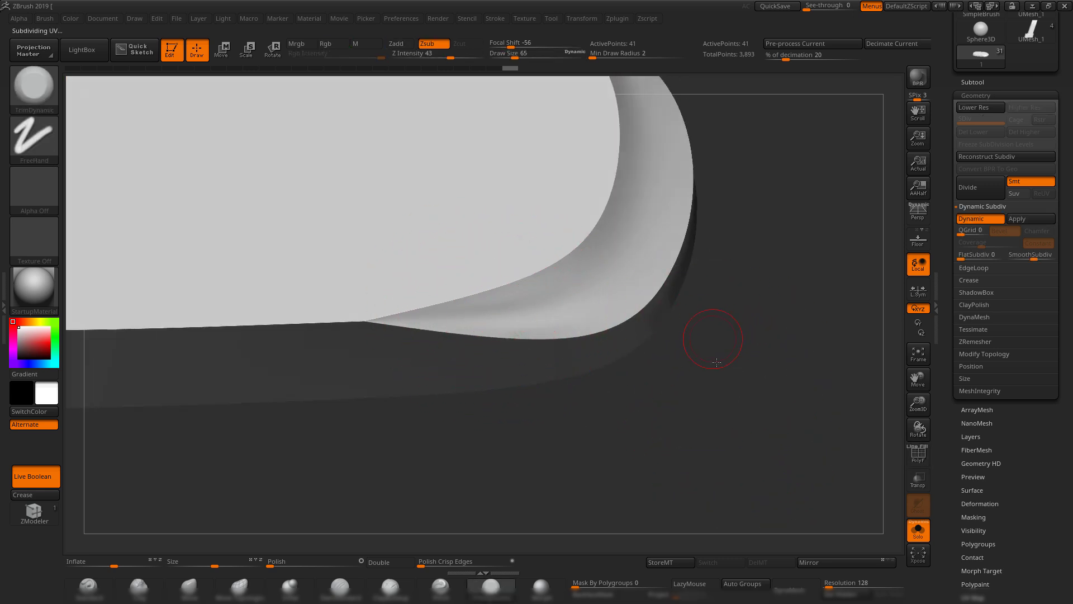
pyautogui.hotkey('shift', 'd')
pyautogui.hotkey('shift', 'f')
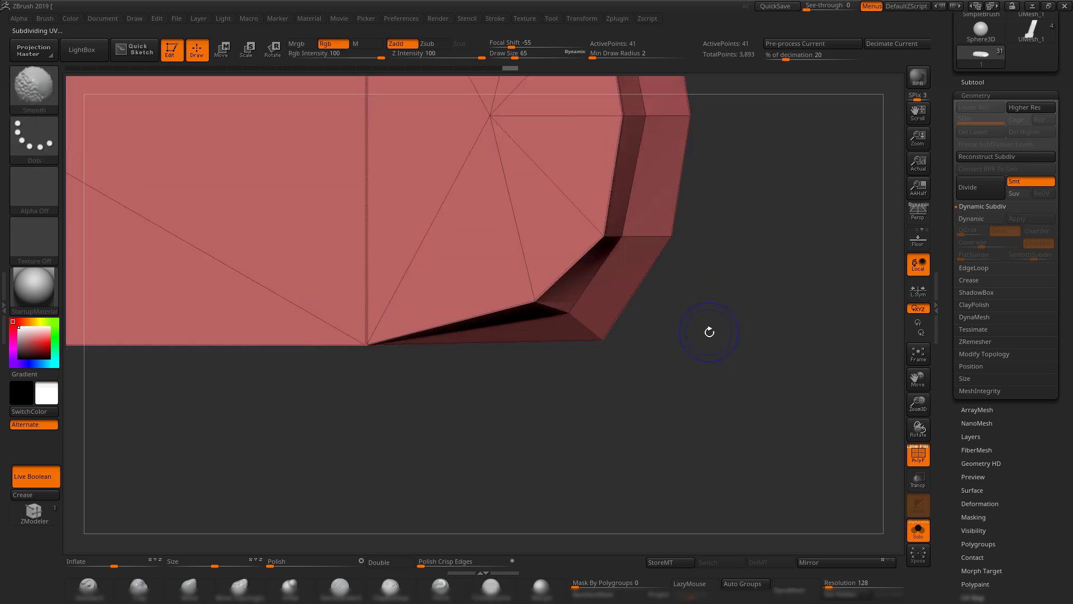
pyautogui.moveTo(709, 332)
pyautogui.mouseDown()
pyautogui.moveTo(716, 353)
pyautogui.moveTo(647, 253)
pyautogui.moveTo(699, 315)
pyautogui.moveTo(723, 309)
pyautogui.moveTo(729, 318)
pyautogui.mouseUp()
pyautogui.click(168, 598)
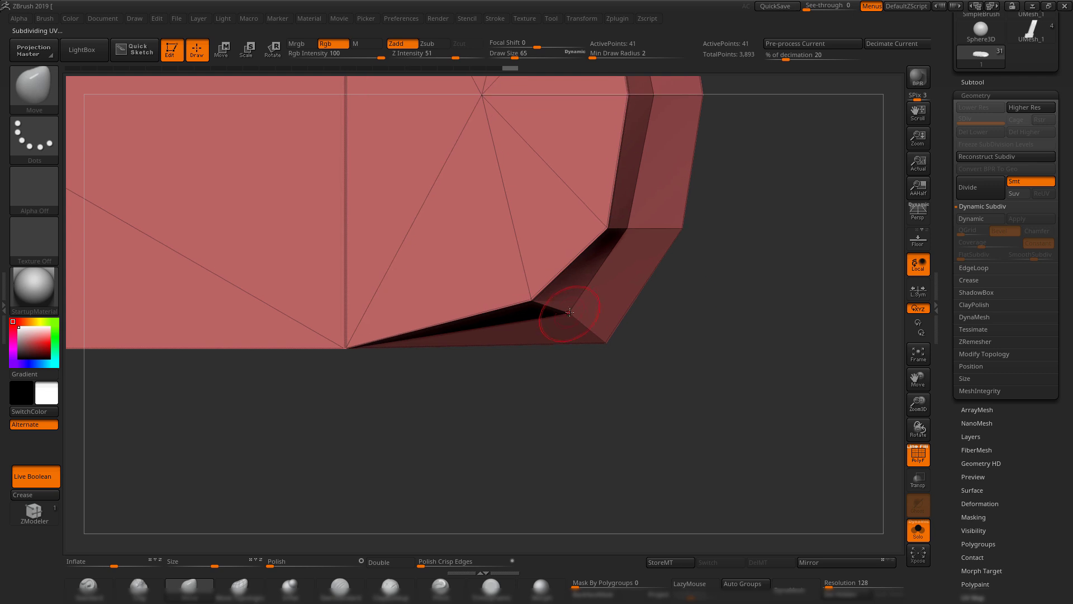
pyautogui.press('d')
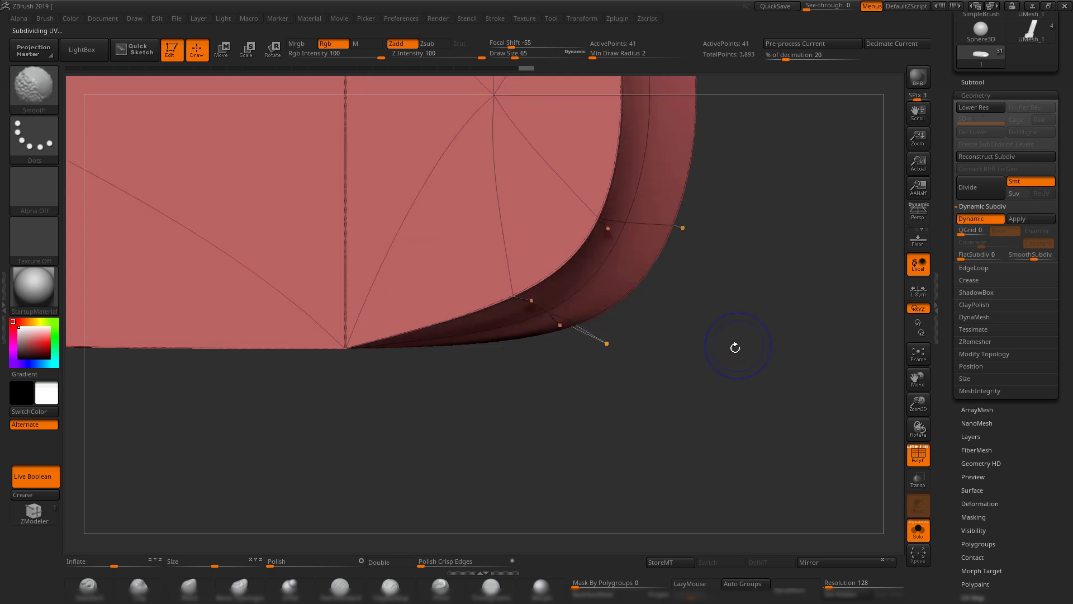
pyautogui.hotkey('shift', 'f')
pyautogui.keyDown('alt'); pyautogui.moveTo(689, 293); pyautogui.dragTo(702, 330); pyautogui.keyUp('alt')
pyautogui.moveTo(703, 330); pyautogui.dragTo(739, 359)
# - Refine the bevel's middle-loop vertices with the Move brush from the top and side, checking the smoothed curve
pyautogui.hotkey('shift', 'd')
pyautogui.hotkey('shift', 'f')
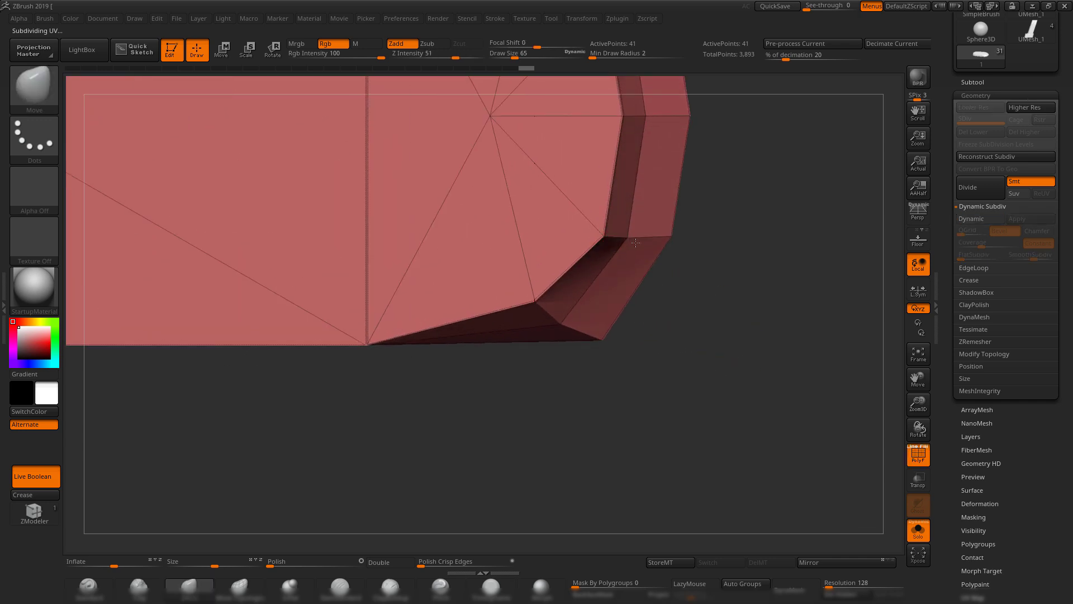
pyautogui.moveTo(717, 309)
pyautogui.mouseDown()
pyautogui.moveTo(721, 223)
pyautogui.moveTo(753, 239)
pyautogui.moveTo(749, 311)
pyautogui.mouseUp()
pyautogui.press('d')
pyautogui.hotkey('shift', 'f')
pyautogui.hotkey('shift', 'd')
pyautogui.hotkey('shift', 'f')
pyautogui.moveTo(653, 326); pyautogui.dragTo(668, 275)
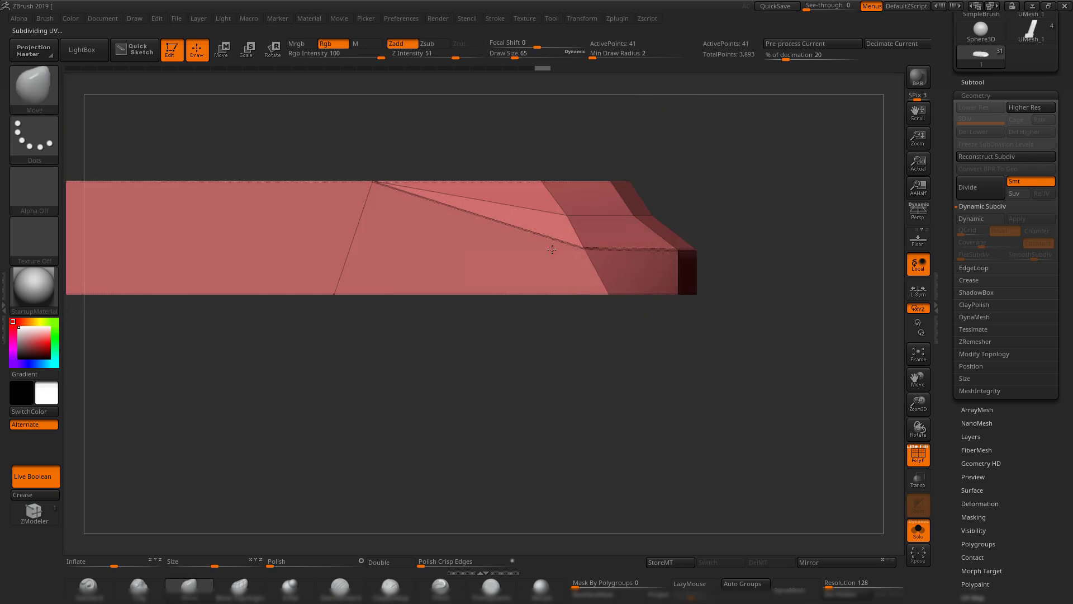
pyautogui.press('d')
pyautogui.moveTo(698, 201); pyautogui.dragTo(758, 223)
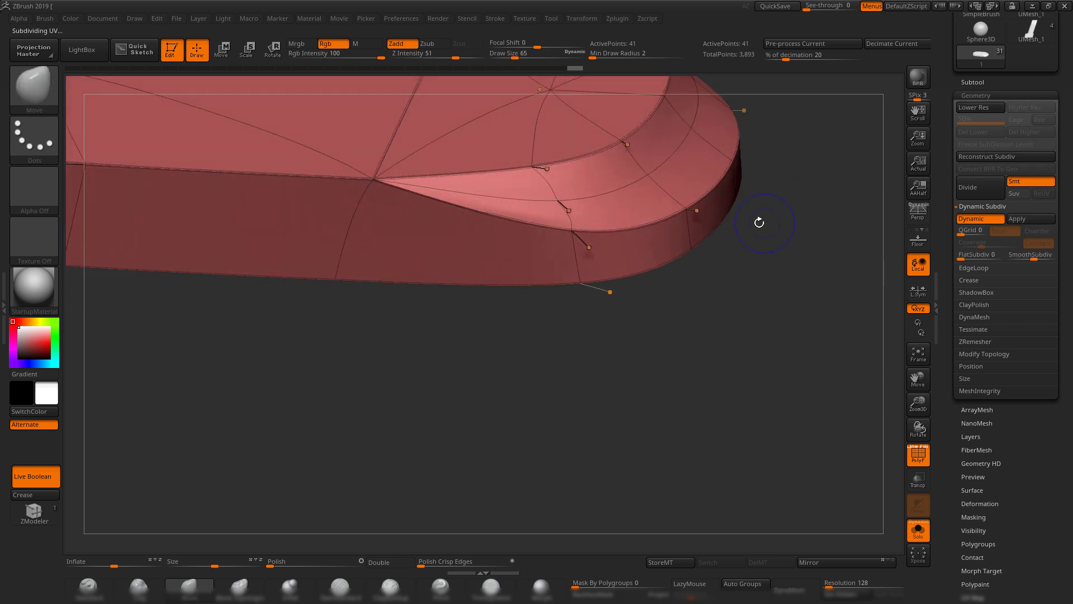
# - Adjust the bevel's middle corner vertex from the front view on the low-resolution mesh and preview it smoothed
pyautogui.hotkey('shift', 'f')
pyautogui.moveTo(729, 336); pyautogui.dragTo(585, 427)
pyautogui.hotkey('shift', 'd')
pyautogui.hotkey('shift', 'f')
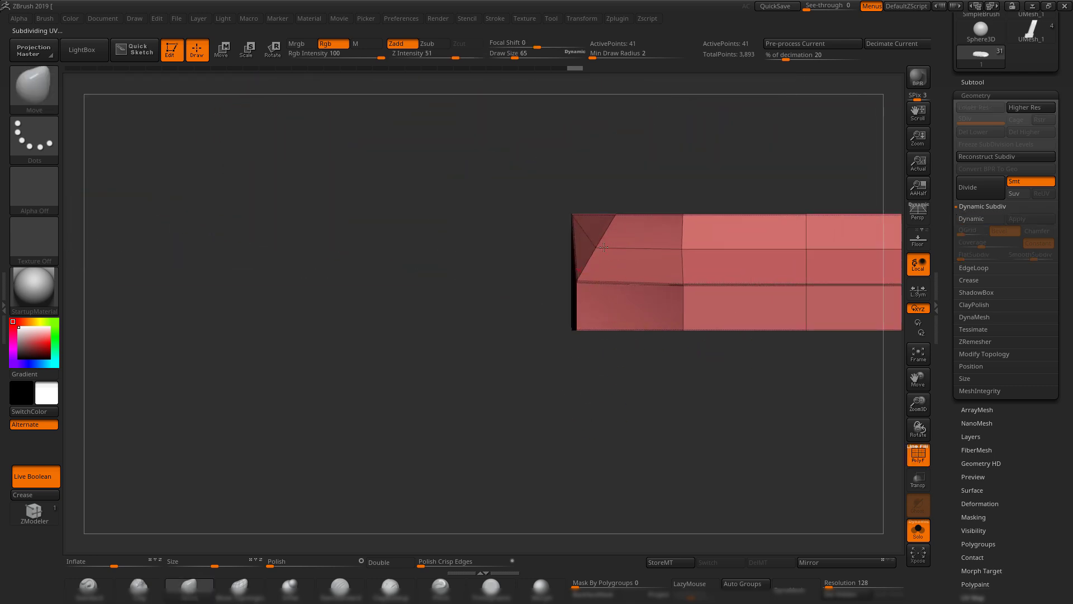
pyautogui.moveTo(402, 311)
pyautogui.mouseDown()
pyautogui.moveTo(609, 204)
pyautogui.moveTo(769, 193)
pyautogui.moveTo(750, 198)
pyautogui.moveTo(712, 252)
pyautogui.mouseUp()
pyautogui.press('d')
pyautogui.hotkey('shift', 'f')
# - Show the surrounding grip parts and examine how the base plate's bevel fits under the sleeve
pyautogui.moveTo(665, 323)
pyautogui.mouseDown()
pyautogui.moveTo(668, 290)
pyautogui.moveTo(759, 345)
pyautogui.moveTo(692, 377)
pyautogui.moveTo(722, 382)
pyautogui.moveTo(733, 312)
pyautogui.mouseUp()
pyautogui.press('f')
pyautogui.click(916, 530)
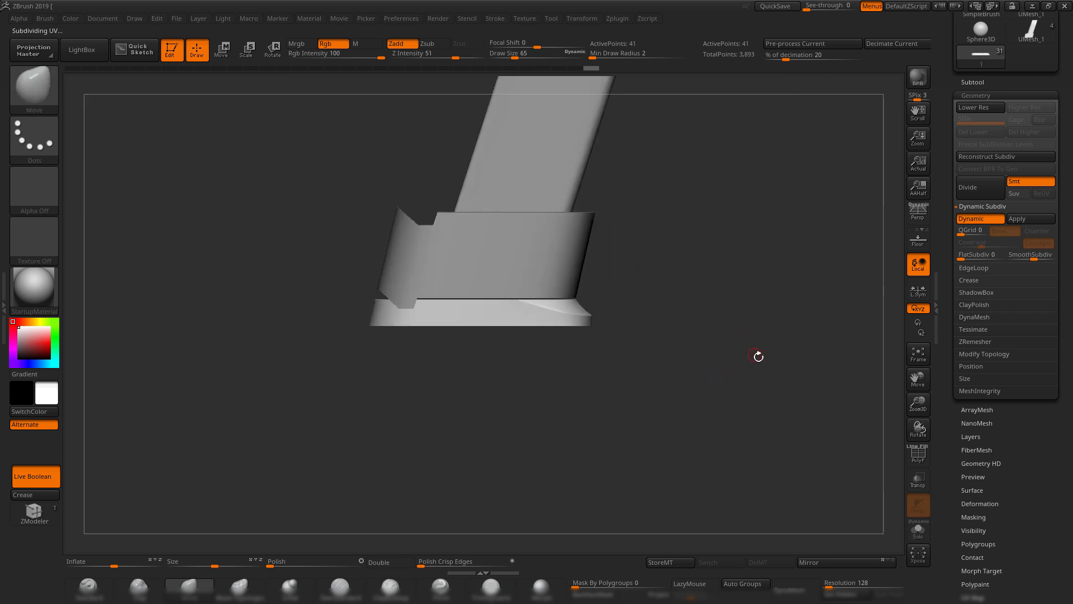
pyautogui.moveTo(703, 314); pyautogui.dragTo(753, 352)
pyautogui.moveTo(753, 352)
pyautogui.mouseDown()
pyautogui.moveTo(712, 350)
pyautogui.moveTo(749, 350)
pyautogui.moveTo(757, 376)
pyautogui.moveTo(711, 426)
pyautogui.moveTo(762, 392)
pyautogui.moveTo(692, 356)
pyautogui.moveTo(738, 397)
pyautogui.moveTo(754, 352)
pyautogui.moveTo(760, 413)
pyautogui.moveTo(720, 328)
pyautogui.moveTo(752, 335)
pyautogui.moveTo(749, 427)
pyautogui.mouseUp()
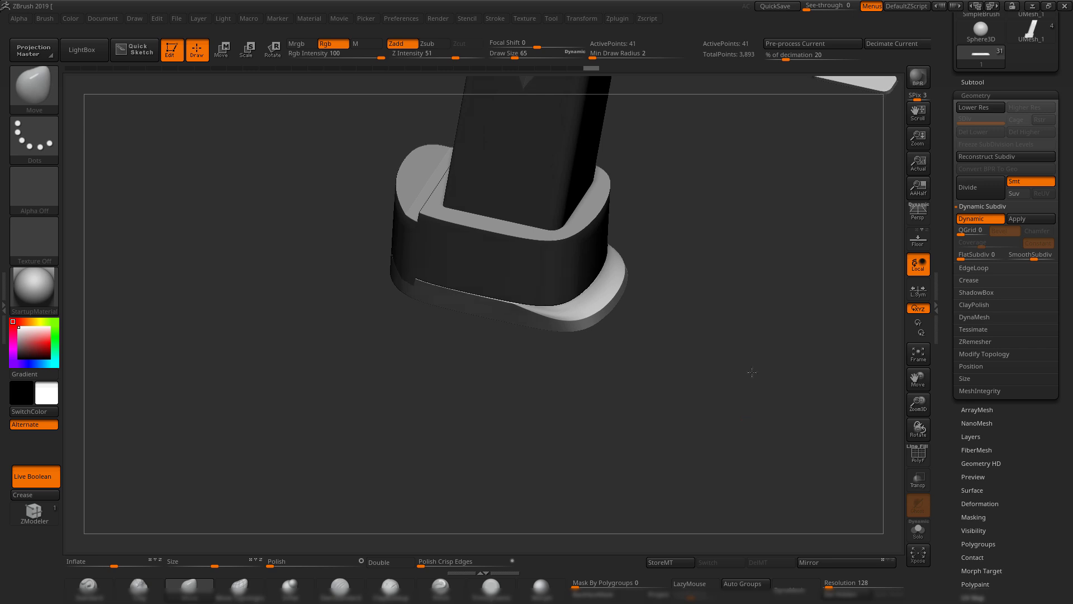
pyautogui.moveTo(752, 372); pyautogui.dragTo(860, 448)
# - Isolate the base plate, push its top front points farther out along Y using an inverted mask, and clear the mask
pyautogui.click(917, 530)
pyautogui.keyDown('alt'); pyautogui.moveTo(785, 358); pyautogui.dragTo(778, 401); pyautogui.keyUp('alt')
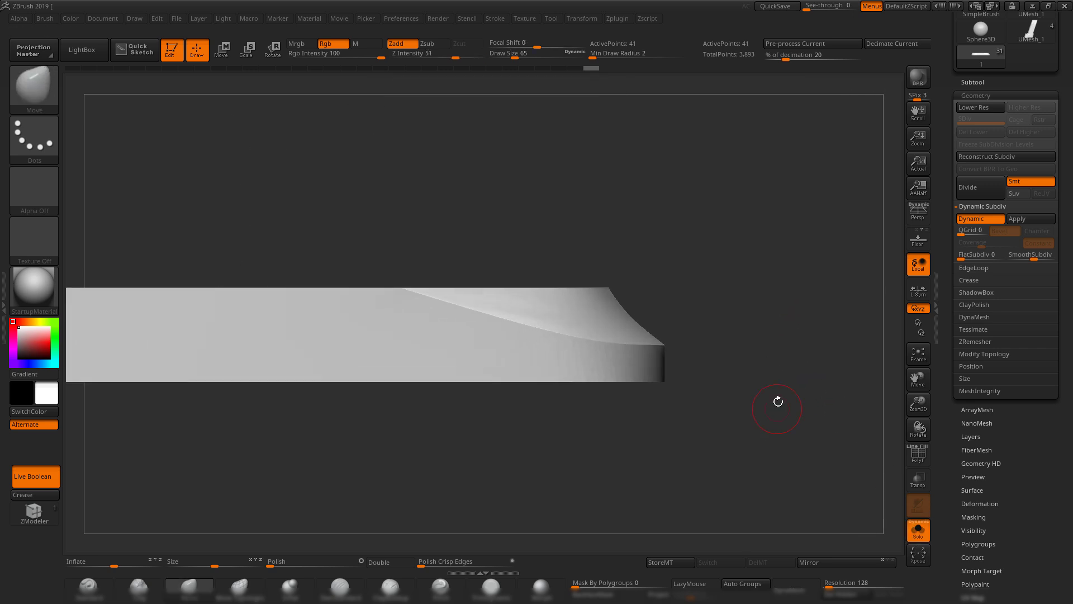
pyautogui.hotkey('shift', 'd')
pyautogui.hotkey('shift', 'f')
pyautogui.keyDown('ctrl'); pyautogui.moveTo(700, 216); pyautogui.dragTo(520, 300); pyautogui.keyUp('ctrl')
pyautogui.keyDown('ctrl'); pyautogui.click(740, 214); pyautogui.keyUp('ctrl')
pyautogui.press('w')
pyautogui.press('d')
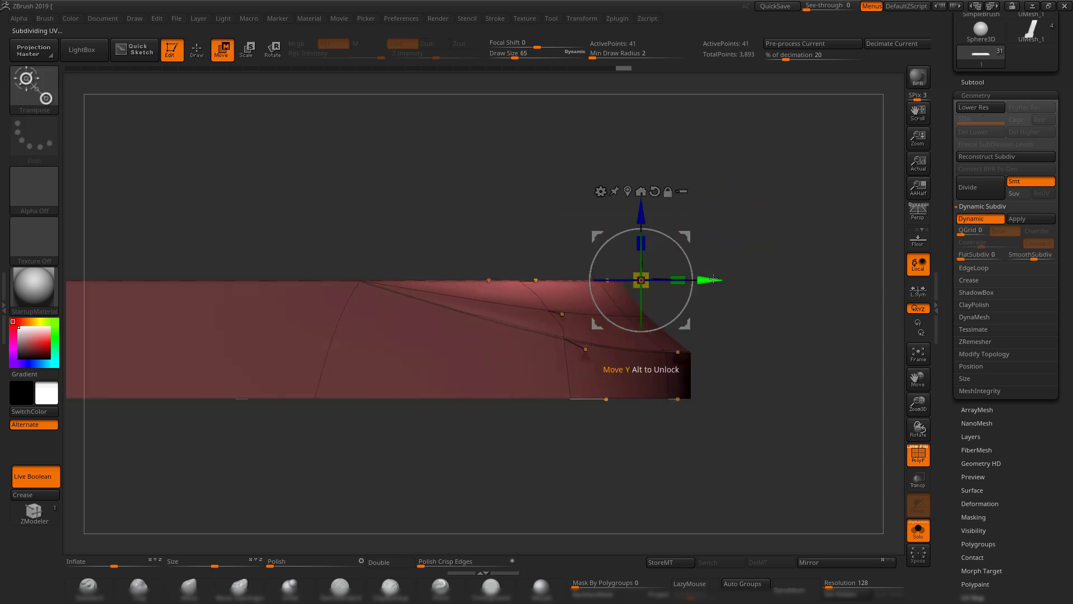
pyautogui.moveTo(730, 281); pyautogui.dragTo(731, 281)
pyautogui.keyDown('ctrl'); pyautogui.moveTo(791, 281); pyautogui.dragTo(792, 338); pyautogui.keyUp('ctrl')
pyautogui.keyDown('ctrl'); pyautogui.moveTo(746, 441); pyautogui.dragTo(703, 407, button='right'); pyautogui.keyUp('ctrl')
pyautogui.keyDown('ctrl'); pyautogui.moveTo(754, 371); pyautogui.dragTo(745, 458); pyautogui.keyUp('ctrl')
pyautogui.hotkey('shift', 'f')
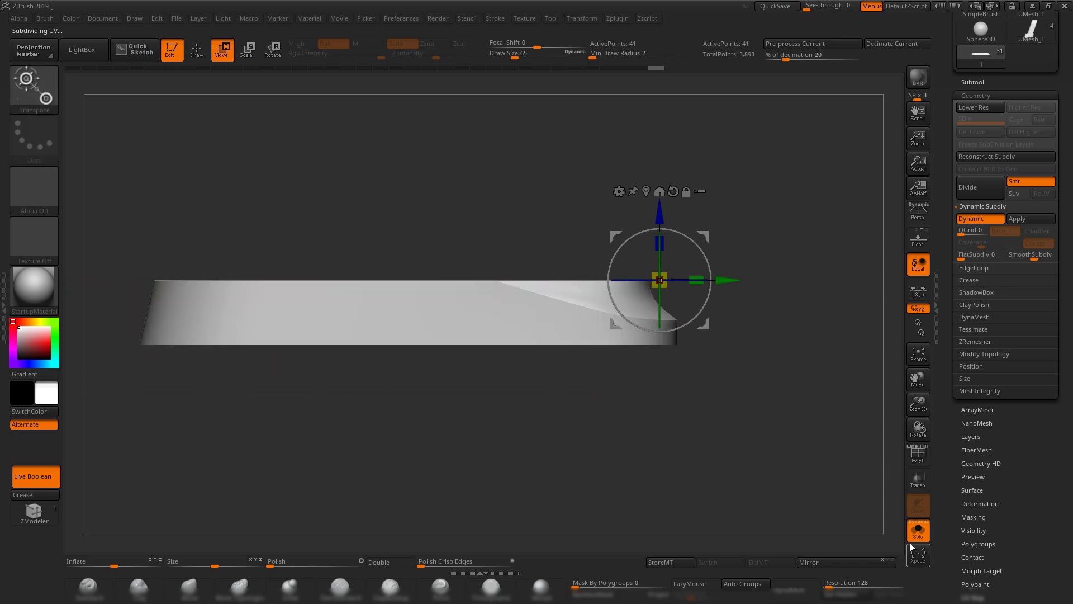
# - Examine the steeper front bevel from several angles, both smoothed and as a low-resolution wireframe
pyautogui.moveTo(833, 410); pyautogui.dragTo(778, 454, button='right')
pyautogui.click(484, 592)
pyautogui.moveTo(796, 368)
pyautogui.mouseDown(button='right')
pyautogui.moveTo(730, 376)
pyautogui.moveTo(732, 436)
pyautogui.moveTo(721, 348)
pyautogui.moveTo(713, 383)
pyautogui.mouseUp(button='right')
pyautogui.keyDown('ctrl'); pyautogui.moveTo(712, 383); pyautogui.dragTo(735, 419, button='right'); pyautogui.keyUp('ctrl')
pyautogui.hotkey('shift', 'd')
pyautogui.hotkey('shift', 'f')
pyautogui.keyDown('alt'); pyautogui.moveTo(499, 422); pyautogui.dragTo(531, 431, button='right'); pyautogui.keyUp('alt')
pyautogui.press('d')
pyautogui.hotkey('shift', 'f')
pyautogui.moveTo(730, 333); pyautogui.dragTo(754, 313, button='right')
pyautogui.hotkey('shift', 'd')
pyautogui.hotkey('shift', 'f')
# - Nudge the top face's front corner vertex slightly outward with the Move brush and preview the smoothed plate
pyautogui.moveTo(755, 313); pyautogui.dragTo(727, 399, button='right')
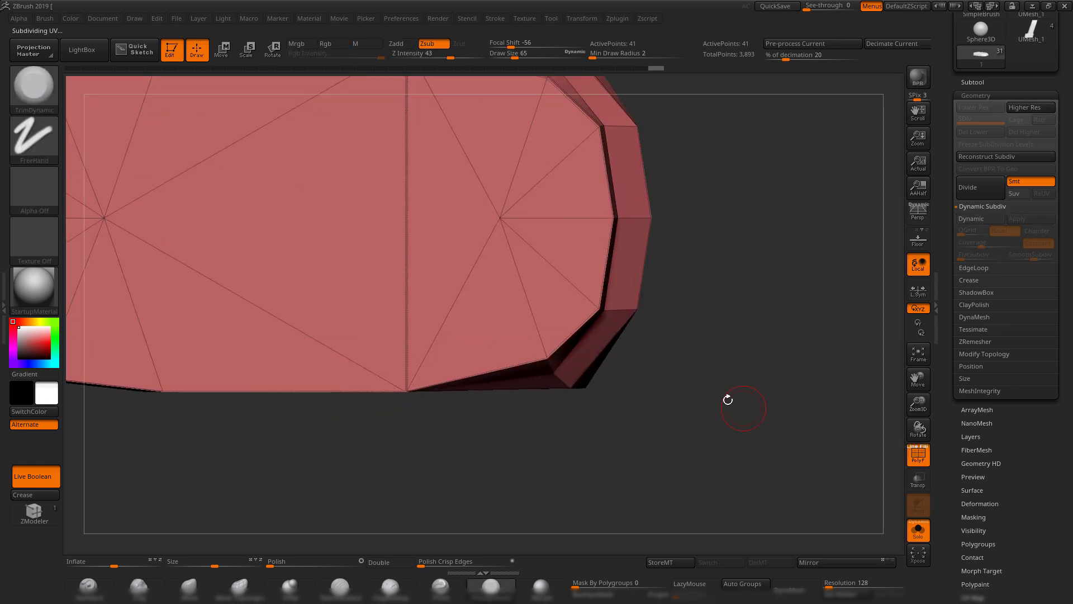
pyautogui.click(195, 587)
pyautogui.keyDown('alt'); pyautogui.moveTo(754, 300); pyautogui.dragTo(745, 371, button='right'); pyautogui.keyUp('alt')
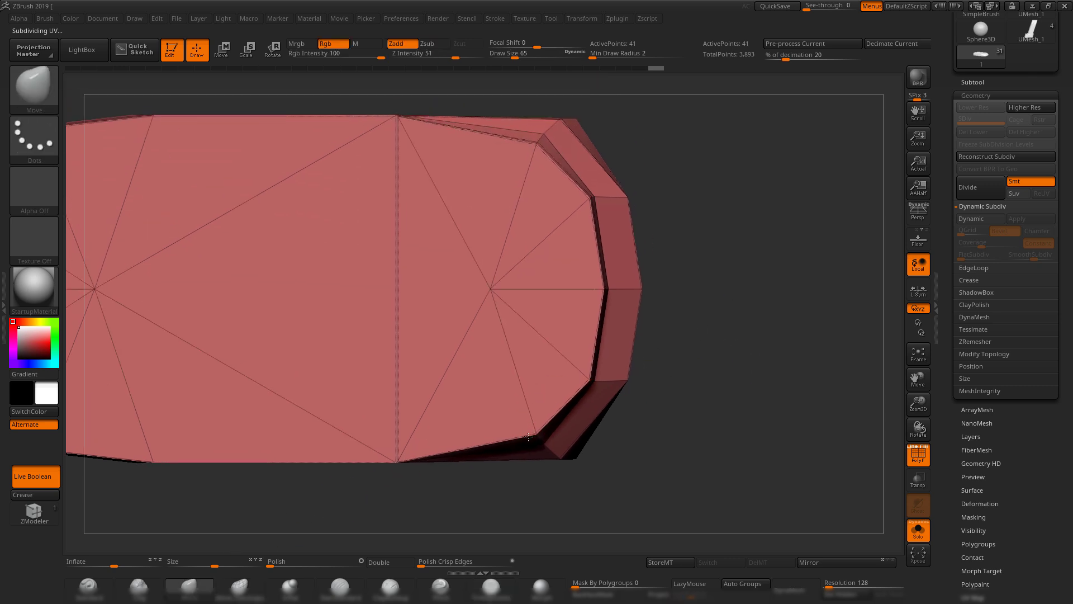
pyautogui.press('d')
pyautogui.hotkey('shift', 'f')
pyautogui.keyDown('ctrl'); pyautogui.moveTo(745, 401); pyautogui.dragTo(779, 349, button='right'); pyautogui.keyUp('ctrl')
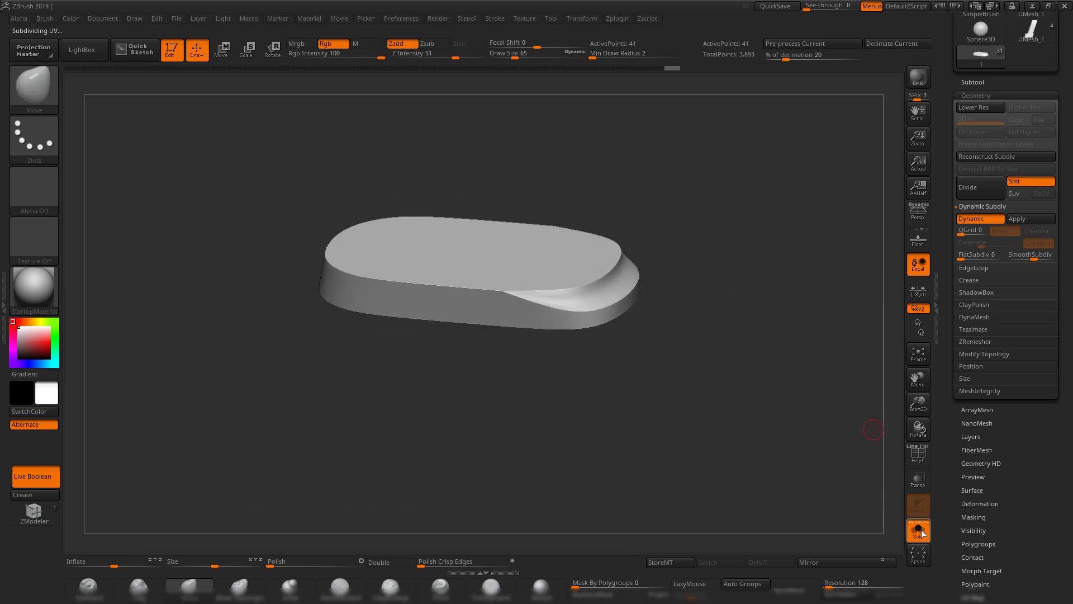
# - Show the surrounding parts and pull the base plate's front end slightly inward along Y with the rest masked
pyautogui.click(922, 534)
pyautogui.keyDown('shift'); pyautogui.moveTo(752, 419); pyautogui.dragTo(748, 400, button='right'); pyautogui.keyUp('shift')
pyautogui.keyDown('ctrl'); pyautogui.moveTo(748, 399); pyautogui.dragTo(789, 441, button='right'); pyautogui.keyUp('ctrl')
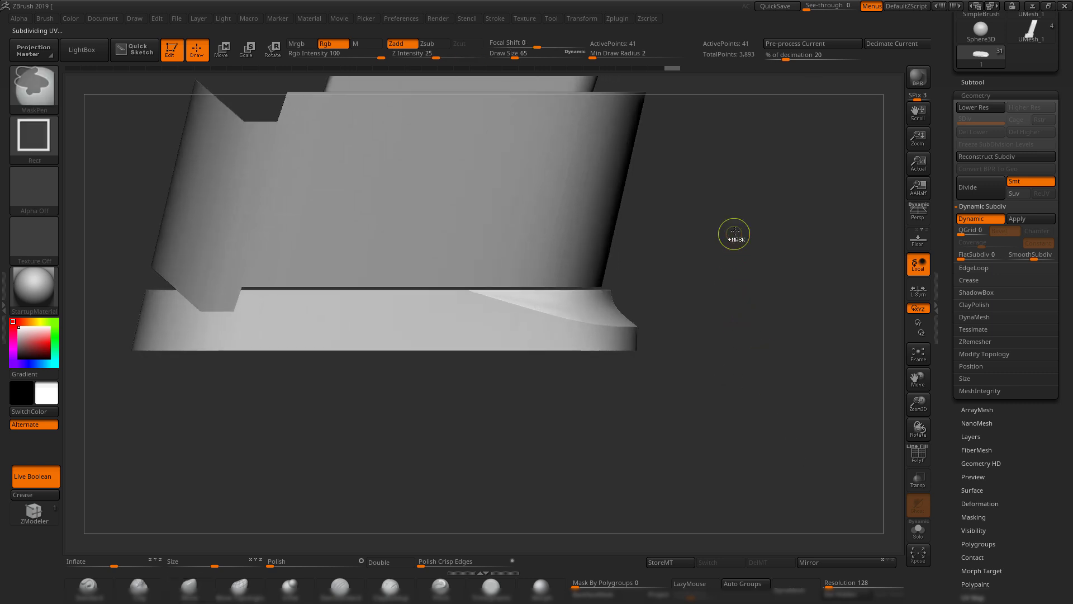
pyautogui.press('w')
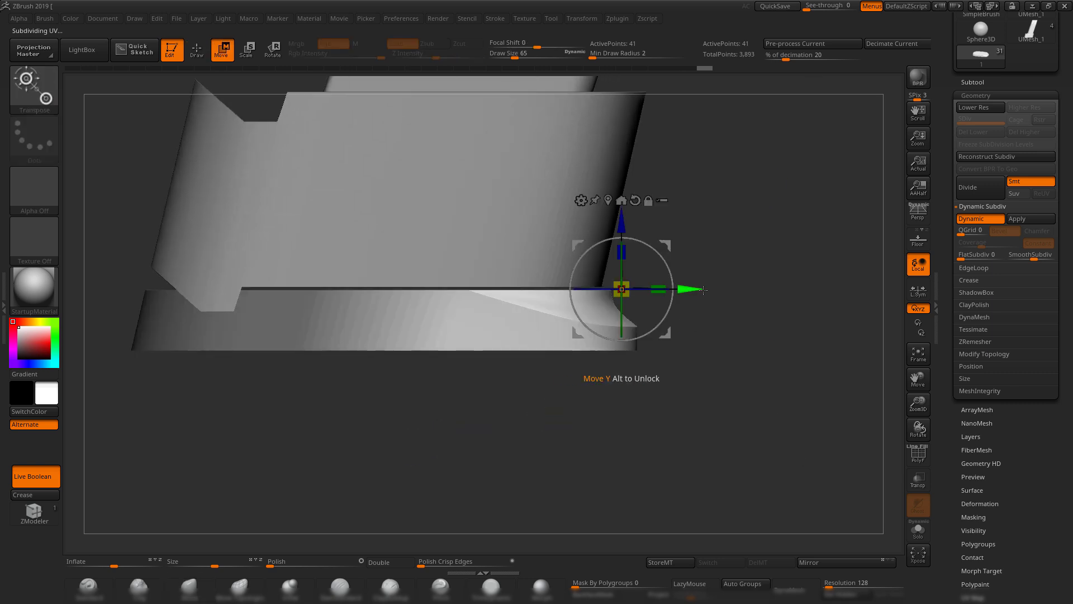
pyautogui.moveTo(698, 291); pyautogui.dragTo(691, 290)
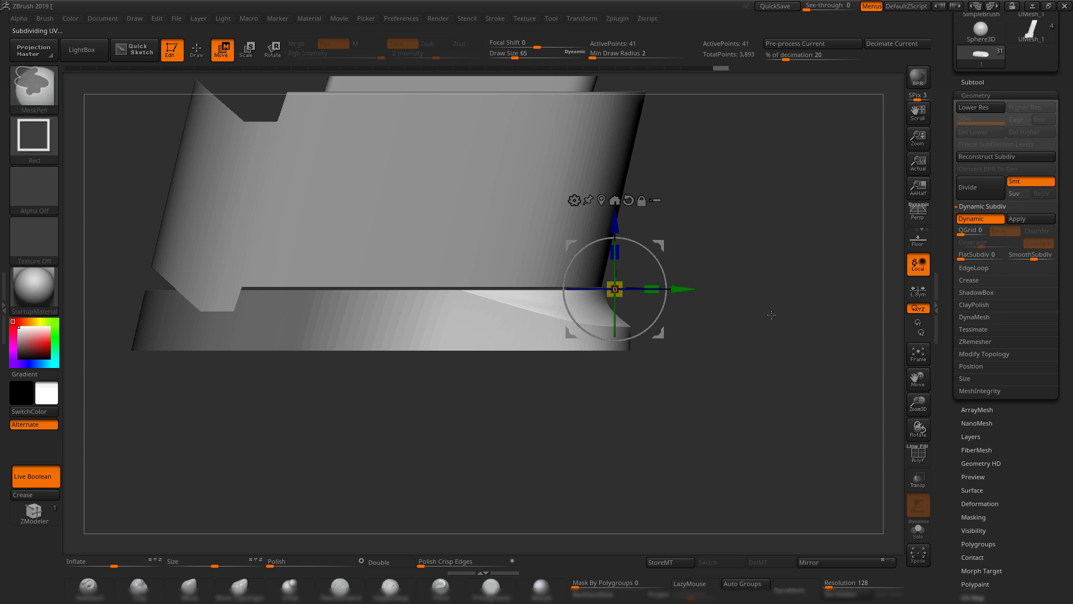
pyautogui.keyDown('ctrl'); pyautogui.moveTo(773, 311); pyautogui.dragTo(781, 324); pyautogui.keyUp('ctrl')
pyautogui.moveTo(761, 288); pyautogui.dragTo(601, 413, button='right')
pyautogui.moveTo(802, 349); pyautogui.dragTo(934, 371, button='right')
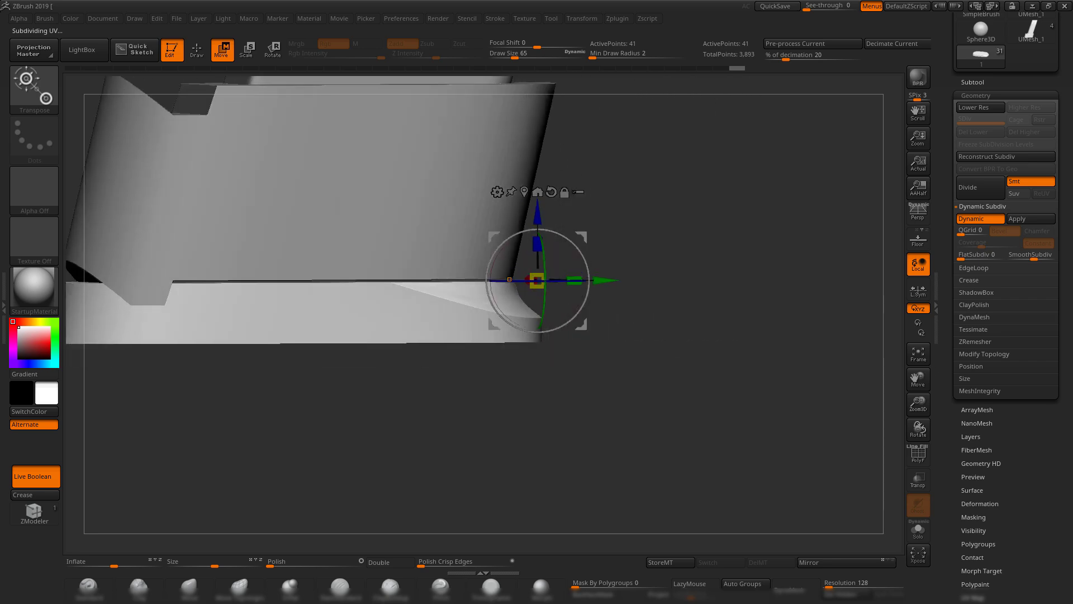
# - Switch to the PureRef board and examine the pistol's magazine base from the front and side for its bevel shape
pyautogui.hotkey('alt', 'Tab')
pyautogui.scroll(-4, 594, 256)
pyautogui.moveTo(817, 103); pyautogui.dragTo(509, 347, button='middle')
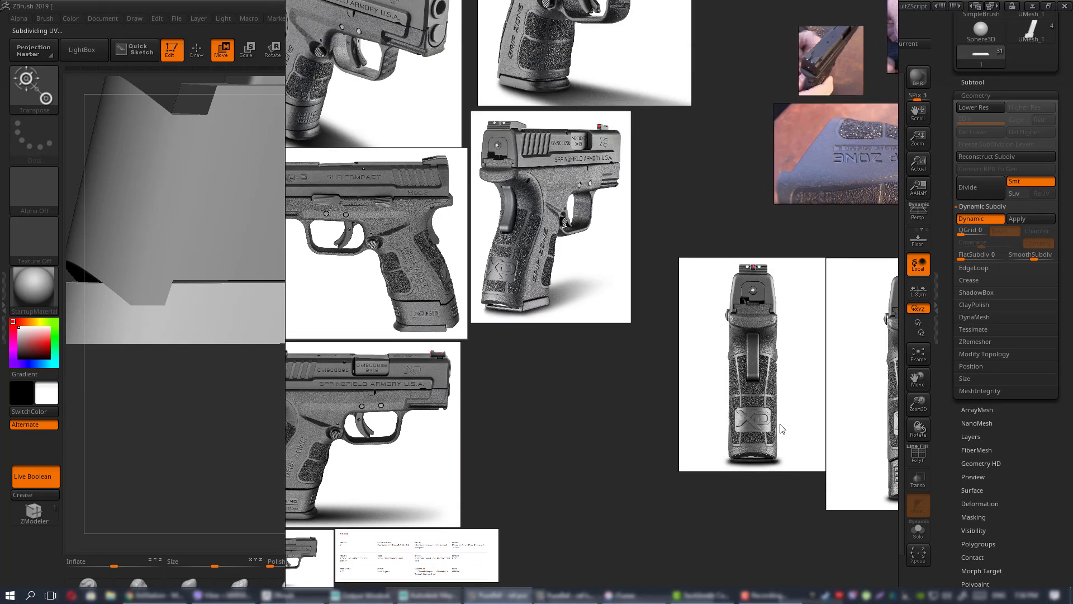
pyautogui.moveTo(782, 429); pyautogui.dragTo(615, 278, button='middle')
pyautogui.scroll(10, 691, 307)
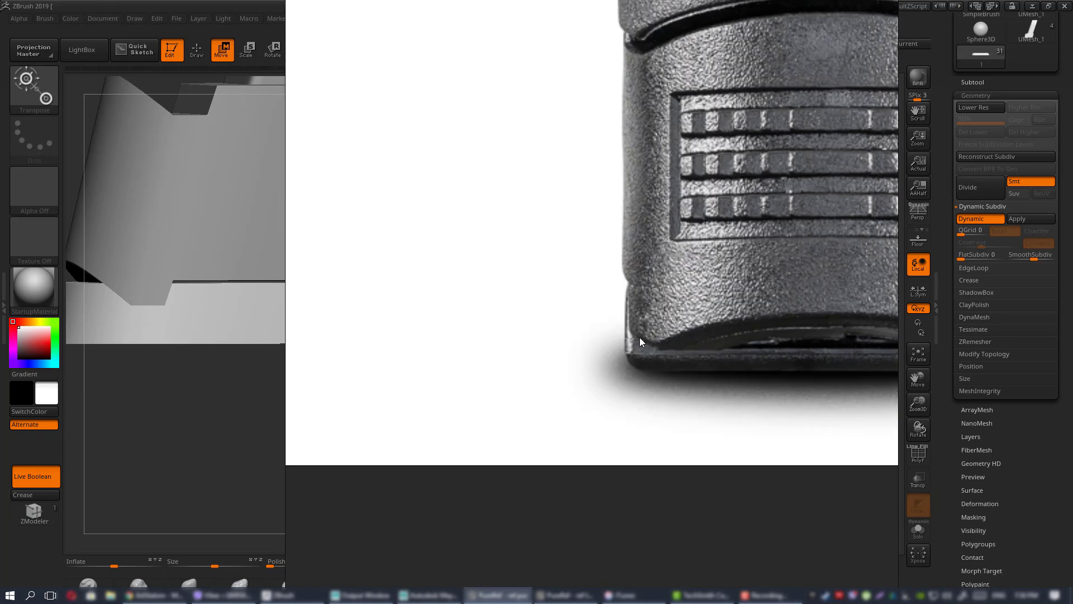
pyautogui.scroll(-10, 650, 338)
pyautogui.moveTo(600, 322); pyautogui.dragTo(1006, 271, button='middle')
pyautogui.scroll(8, 570, 307)
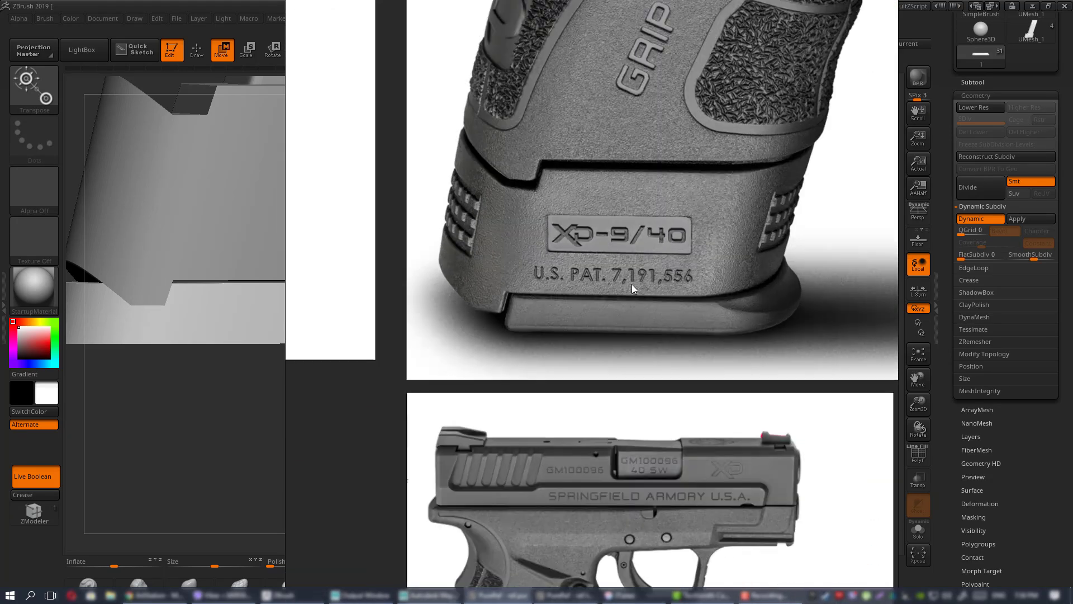
pyautogui.hotkey('alt', 'Tab')
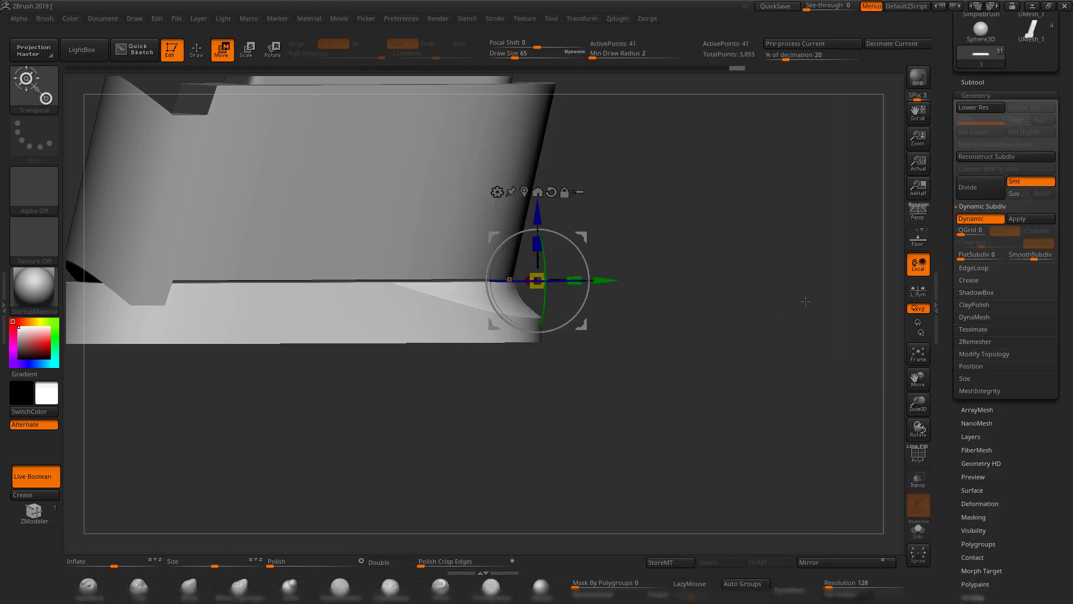
# - Isolate the base plate, move the top face's front corner vertex outward, and check the smoothed fit against the sleeve
pyautogui.moveTo(804, 299); pyautogui.dragTo(818, 372)
pyautogui.click(923, 532)
pyautogui.moveTo(732, 324); pyautogui.dragTo(727, 413)
pyautogui.hotkey('shift', 'f')
pyautogui.hotkey('shift', 'd')
pyautogui.keyDown('shift'); pyautogui.moveTo(720, 261); pyautogui.dragTo(395, 520); pyautogui.keyUp('shift')
pyautogui.press('q')
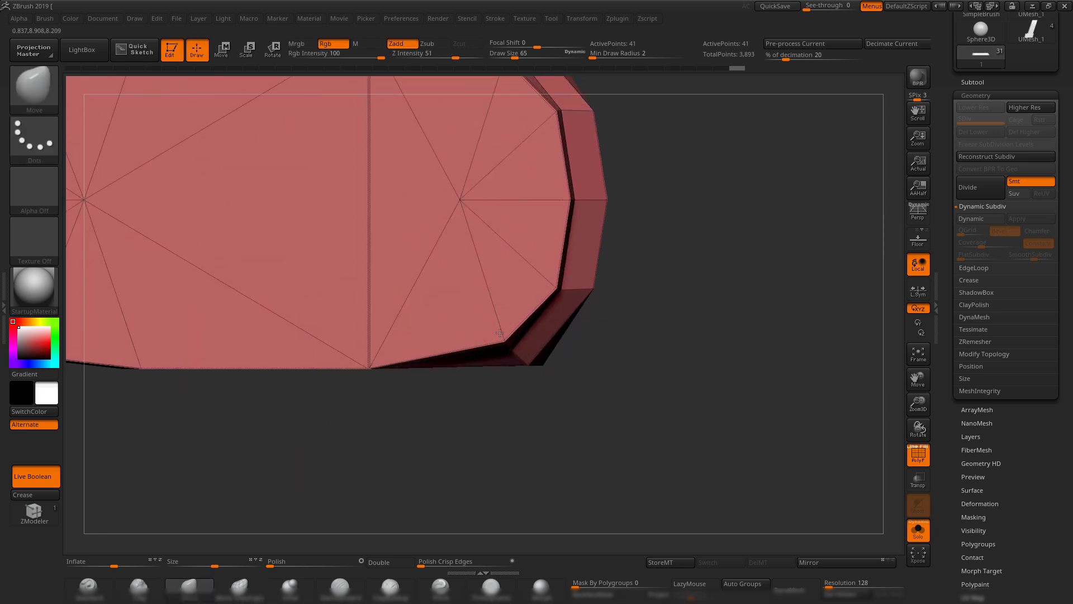
pyautogui.press('d')
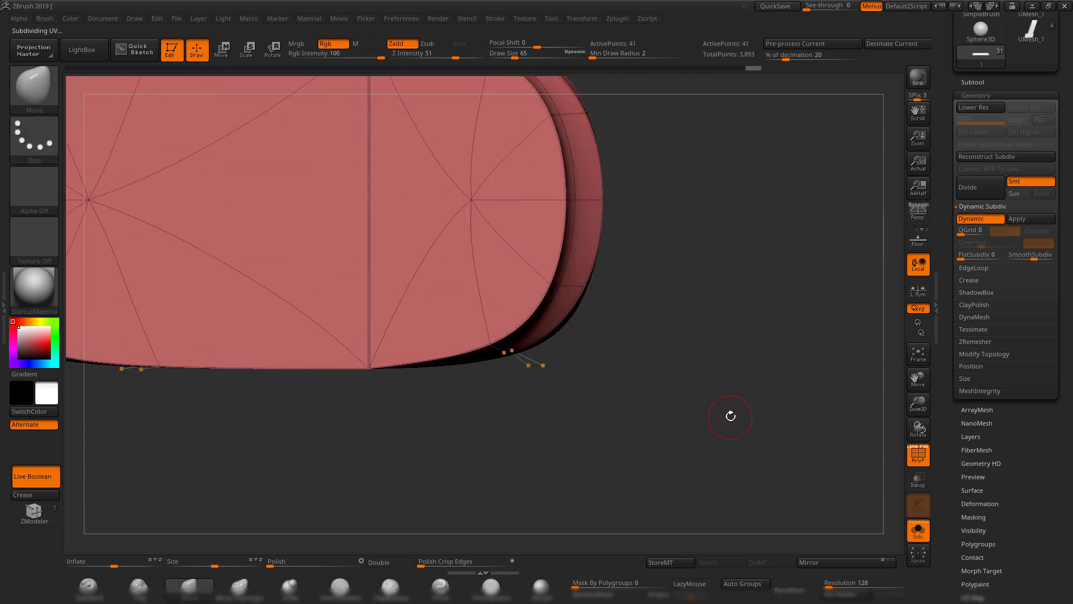
pyautogui.hotkey('shift', 'f')
pyautogui.moveTo(714, 426); pyautogui.dragTo(685, 382)
pyautogui.click(917, 531)
pyautogui.moveTo(754, 413); pyautogui.dragTo(737, 451)
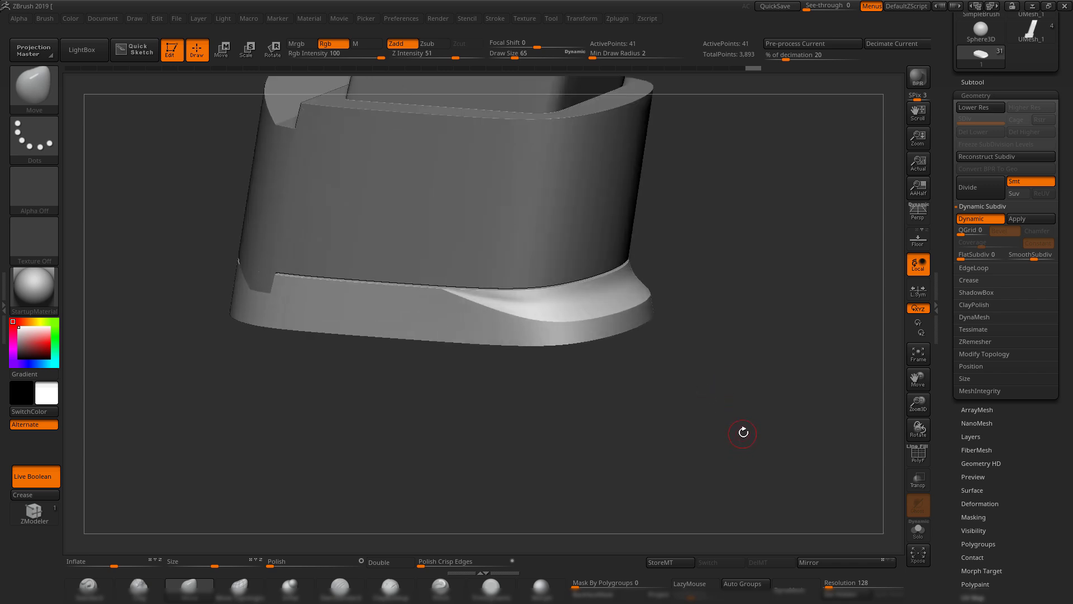
# - Compare the base plate's smoothed bevel and wireframe with its unsmoothed form and check the fit against the grip sleeve
pyautogui.hotkey('shift', 'd')
pyautogui.press('d')
pyautogui.hotkey('shift', 'f')
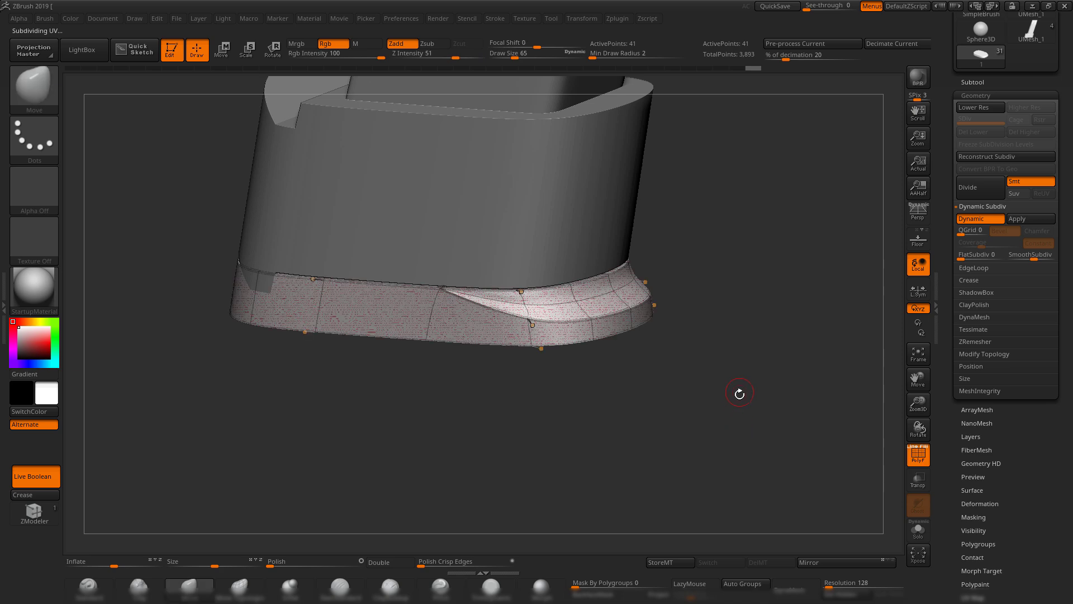
pyautogui.moveTo(740, 390)
pyautogui.mouseDown()
pyautogui.moveTo(700, 396)
pyautogui.moveTo(751, 402)
pyautogui.moveTo(771, 360)
pyautogui.moveTo(707, 333)
pyautogui.moveTo(709, 359)
pyautogui.moveTo(757, 436)
pyautogui.moveTo(616, 345)
pyautogui.mouseUp()
pyautogui.hotkey('shift', 'f')
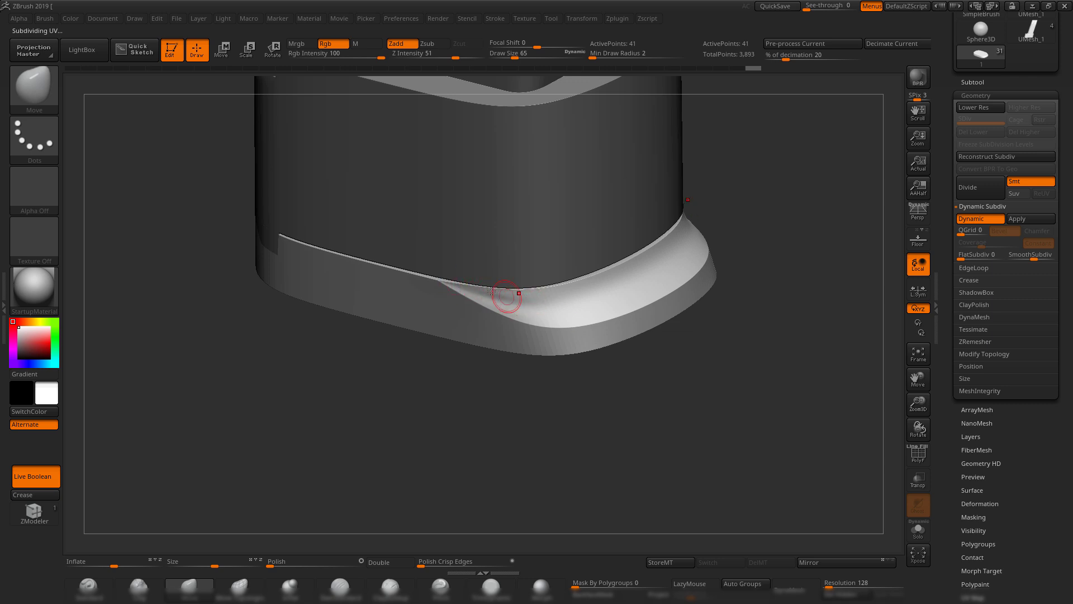
pyautogui.moveTo(715, 309); pyautogui.dragTo(681, 321)
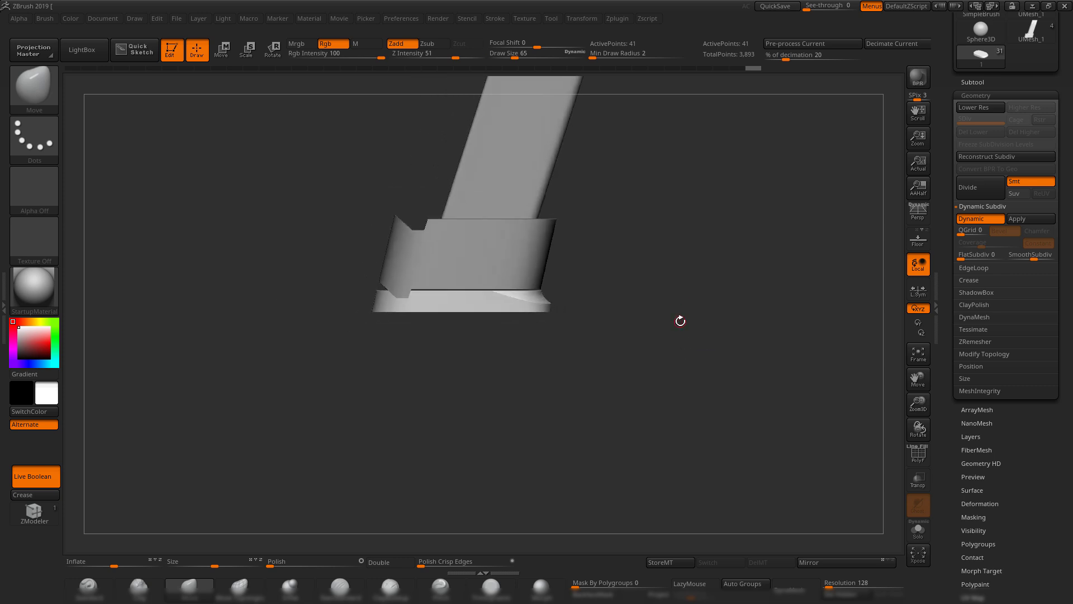
# - Duplicate the base plate subtool and replace the copy with the imported box.obj mesh
pyautogui.click(973, 82)
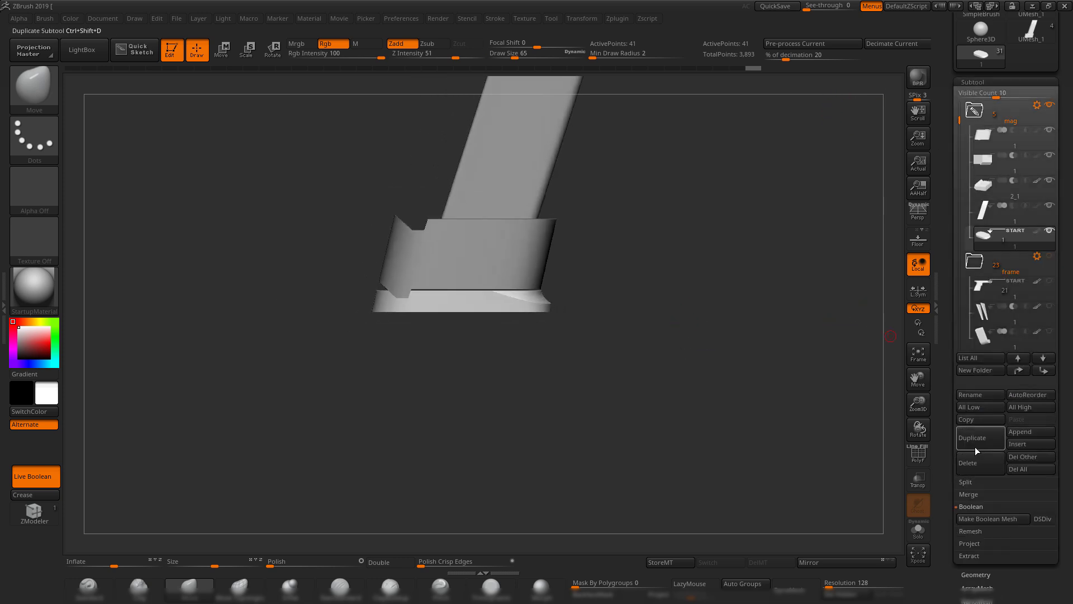
pyautogui.click(976, 447)
pyautogui.keyDown('alt'); pyautogui.moveTo(791, 325); pyautogui.dragTo(775, 392); pyautogui.keyUp('alt')
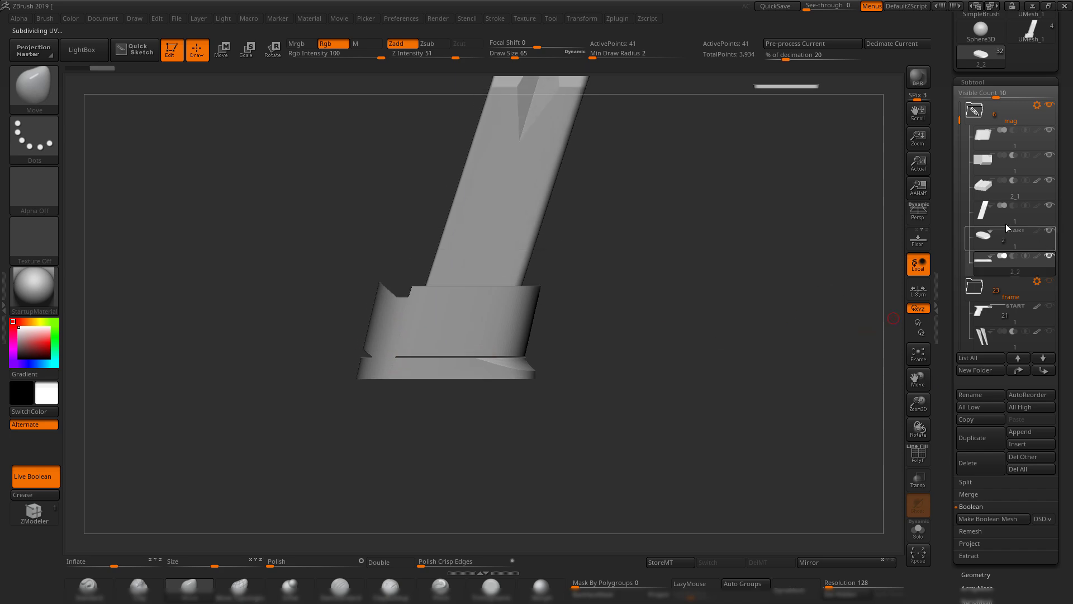
pyautogui.moveTo(946, 212); pyautogui.dragTo(964, 352)
pyautogui.click(980, 70)
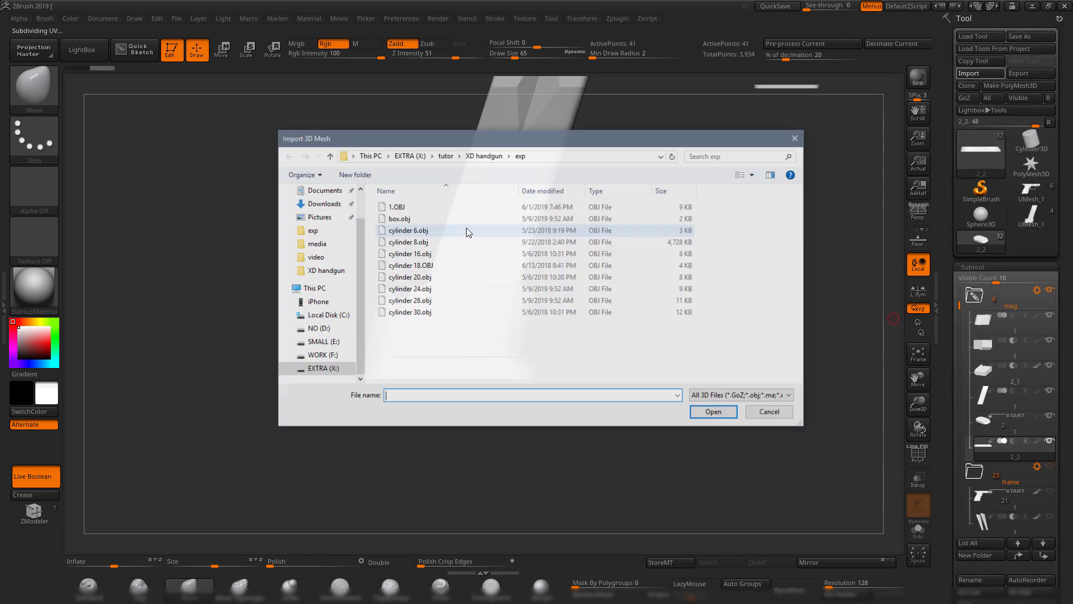
pyautogui.doubleClick(420, 219)
# - Move the imported box from the cartridge down to just behind the magazine base
pyautogui.press('w')
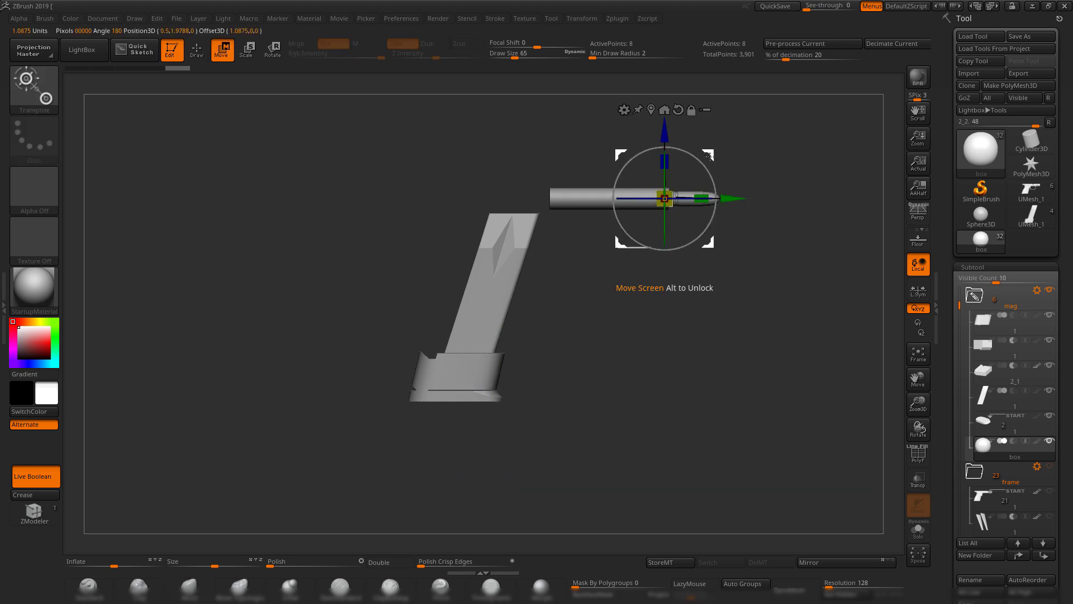
pyautogui.moveTo(709, 156); pyautogui.dragTo(411, 329)
pyautogui.keyDown('alt'); pyautogui.moveTo(687, 388); pyautogui.dragTo(451, 362); pyautogui.keyUp('alt')
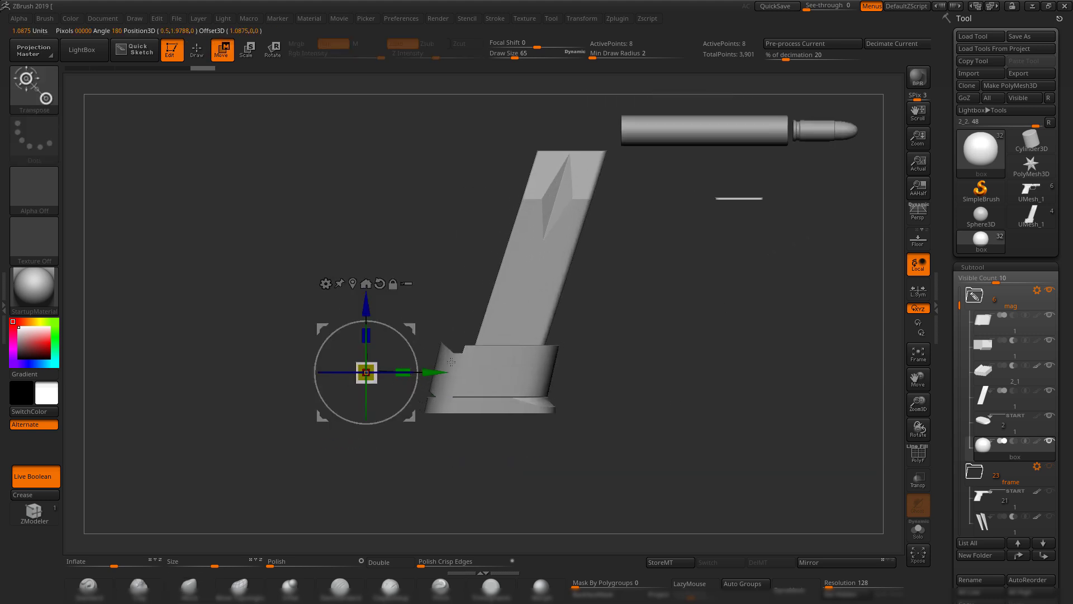
pyautogui.moveTo(372, 367); pyautogui.dragTo(442, 364)
pyautogui.keyDown('alt'); pyautogui.moveTo(721, 395); pyautogui.dragTo(739, 327); pyautogui.keyUp('alt')
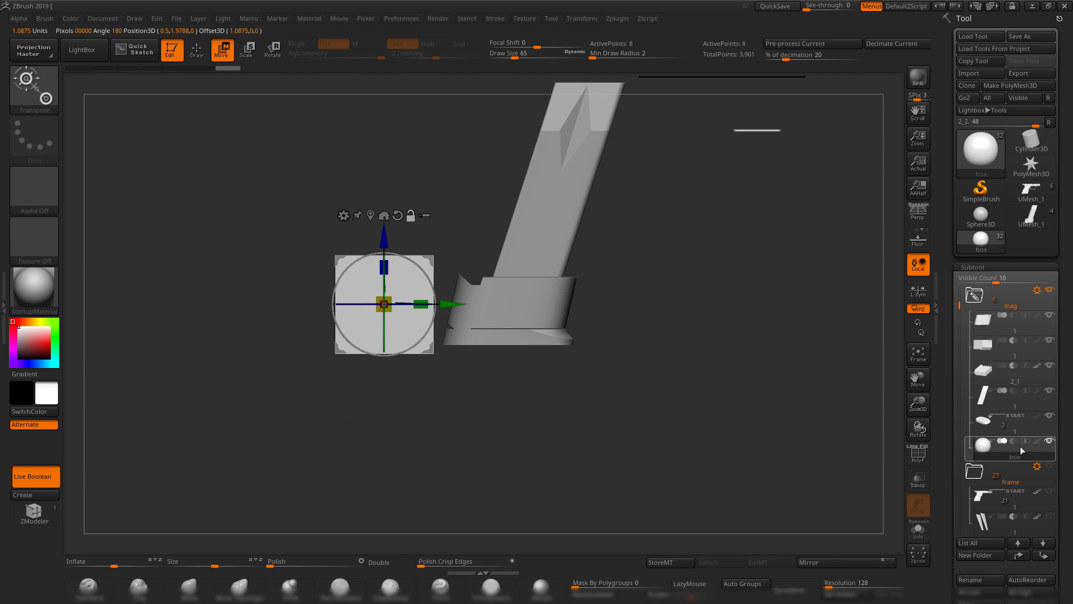
# - Set the box to Boolean subtraction, then slide and tilt it to trim the base plate's rear end at a slant
pyautogui.click(1014, 442)
pyautogui.moveTo(455, 306); pyautogui.dragTo(490, 306)
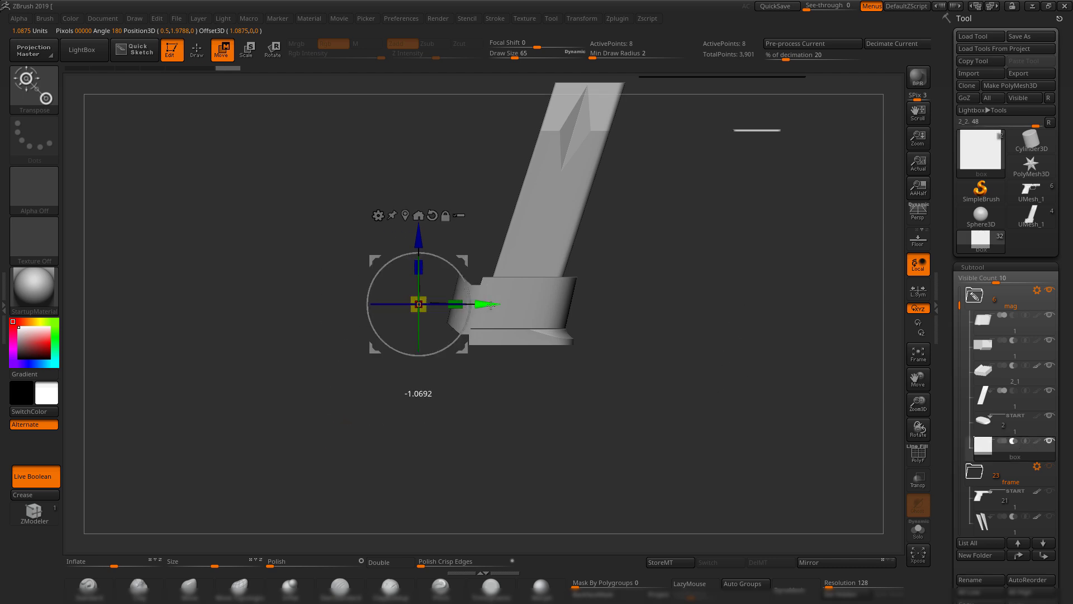
pyautogui.keyDown('alt'); pyautogui.moveTo(735, 379); pyautogui.dragTo(773, 412); pyautogui.keyUp('alt')
pyautogui.moveTo(481, 301); pyautogui.dragTo(489, 303)
pyautogui.moveTo(446, 256); pyautogui.dragTo(456, 262)
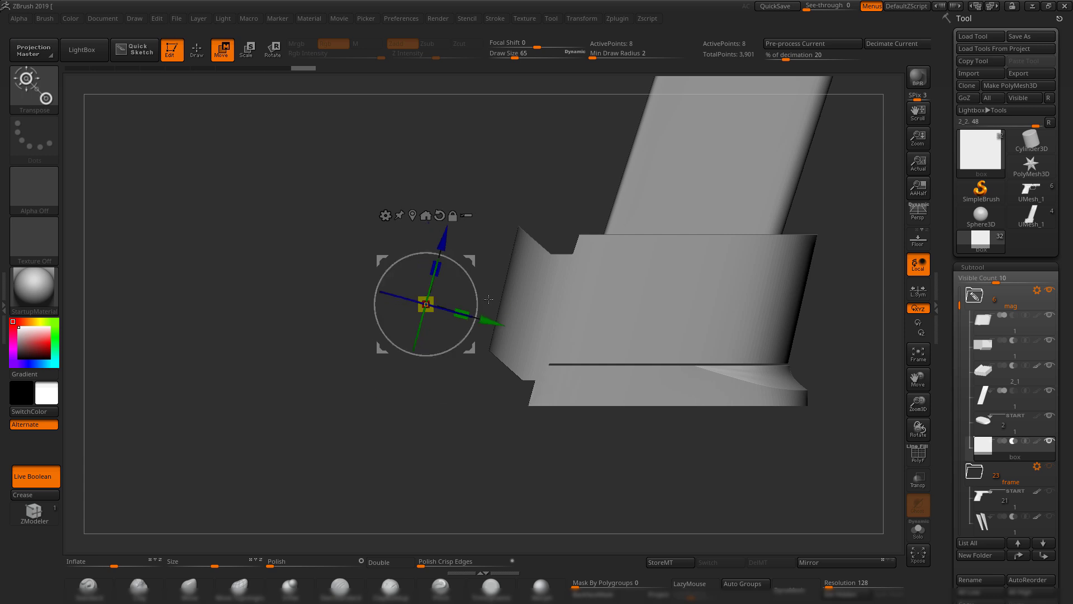
pyautogui.moveTo(503, 325); pyautogui.dragTo(506, 329)
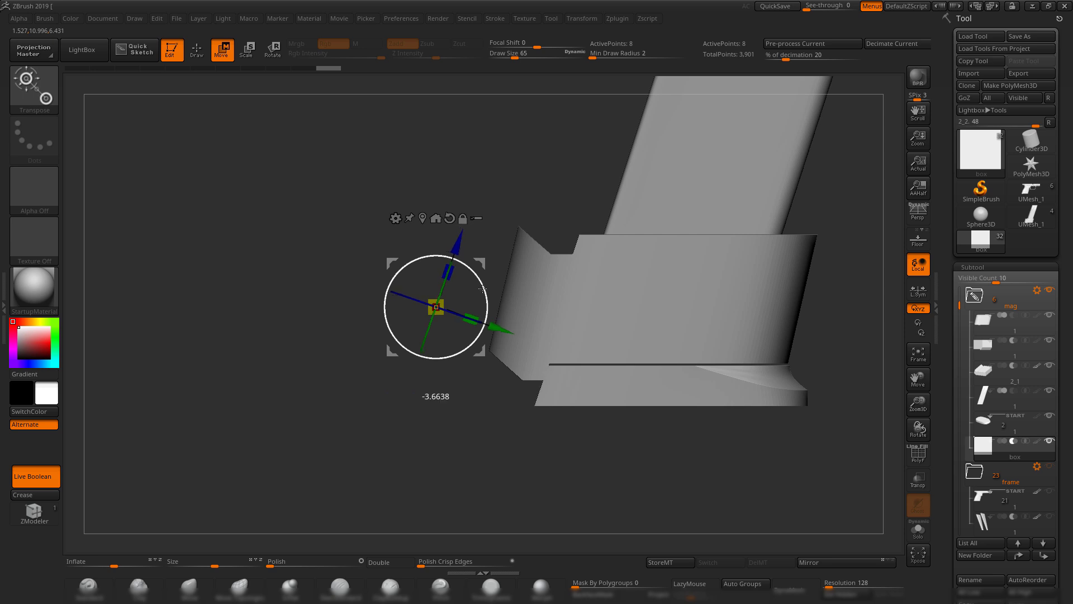
pyautogui.moveTo(495, 326); pyautogui.dragTo(498, 328)
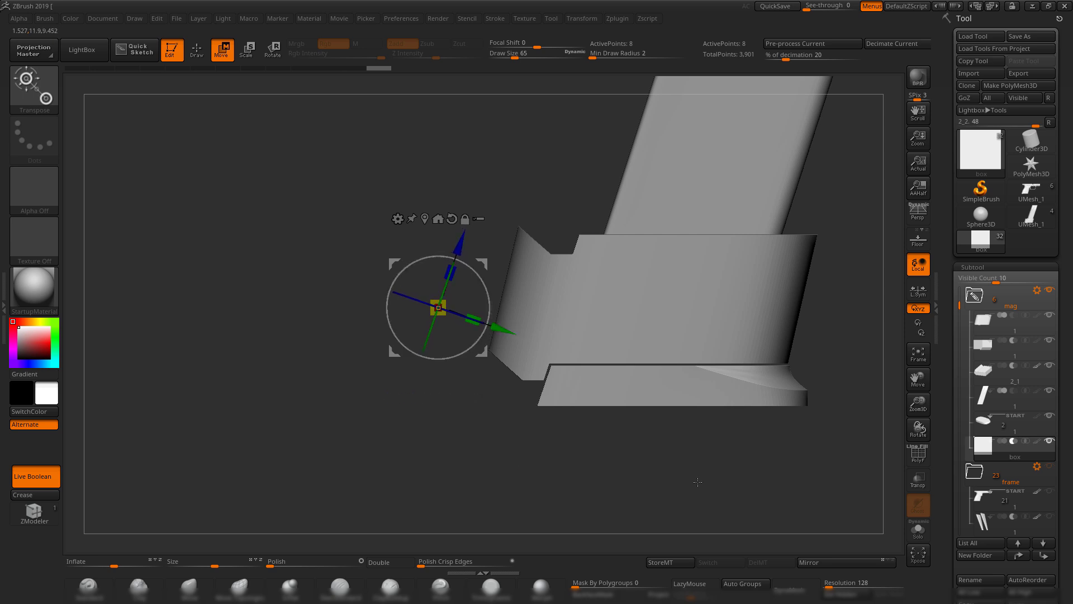
# - Check the slanted rear cut from several sides, duplicate the cutting box and set the copy to Boolean subtraction
pyautogui.keyDown('ctrl'); pyautogui.moveTo(697, 482); pyautogui.dragTo(548, 596, button='right'); pyautogui.keyUp('ctrl')
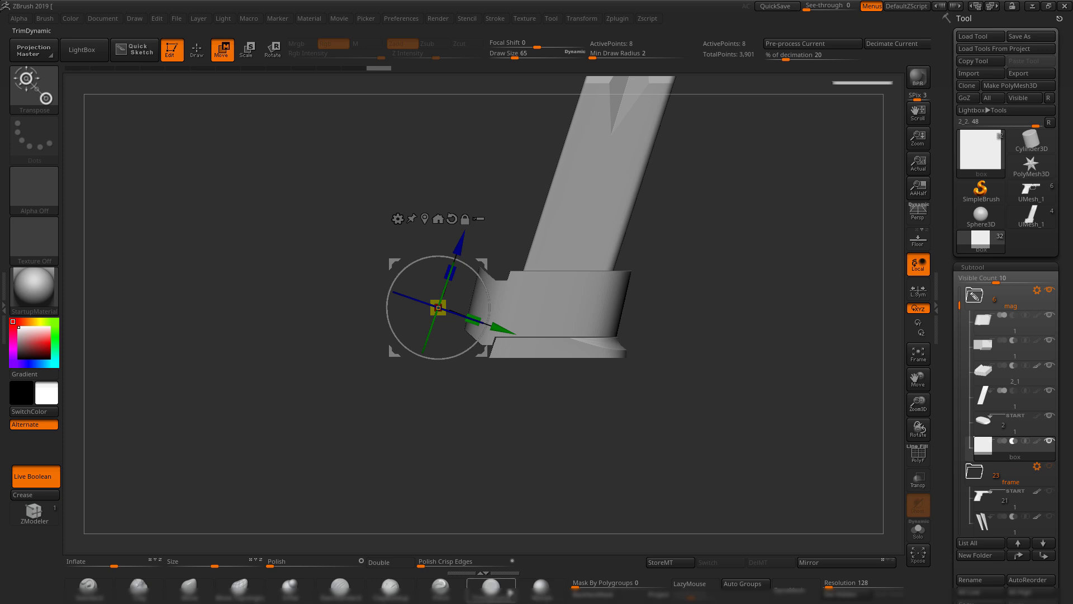
pyautogui.click(510, 592)
pyautogui.moveTo(559, 414)
pyautogui.mouseDown(button='right')
pyautogui.moveTo(571, 372)
pyautogui.moveTo(619, 369)
pyautogui.mouseUp(button='right')
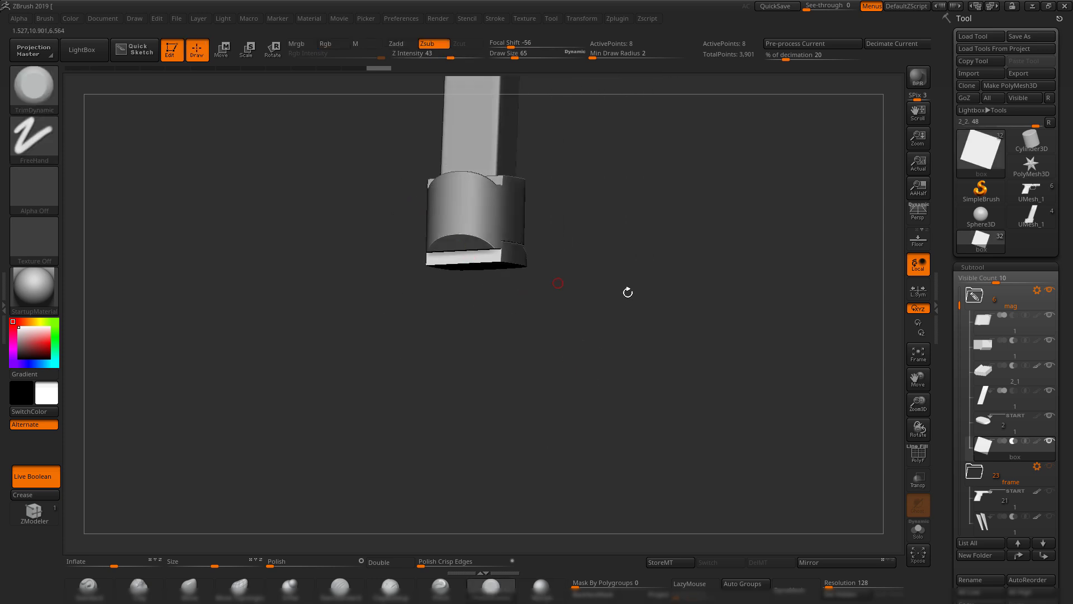
pyautogui.moveTo(628, 293); pyautogui.dragTo(747, 429, button='right')
pyautogui.moveTo(578, 382)
pyautogui.keyDown('ctrl'); pyautogui.mouseDown(button='right')
pyautogui.moveTo(570, 371)
pyautogui.moveTo(591, 394)
pyautogui.mouseUp(button='right'); pyautogui.keyUp('ctrl')
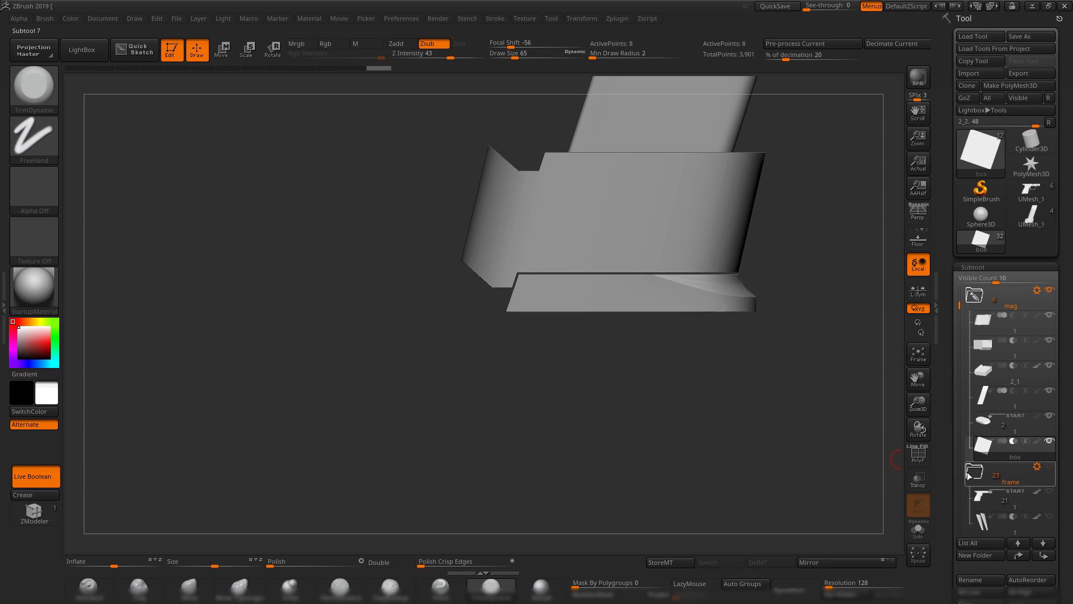
pyautogui.scroll(-3, 978, 503)
pyautogui.press('w')
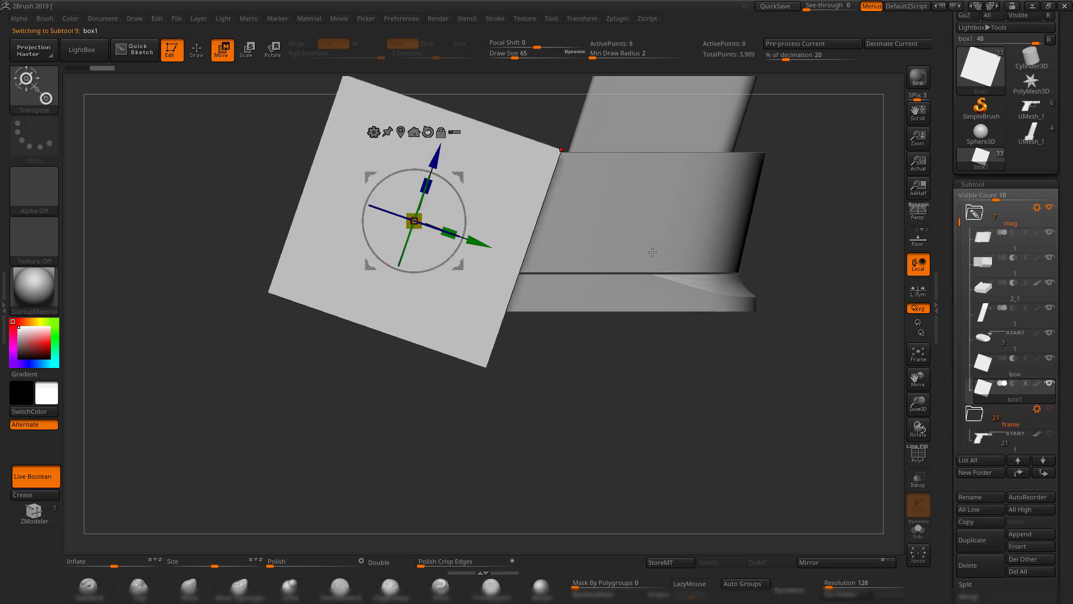
pyautogui.click(1013, 386)
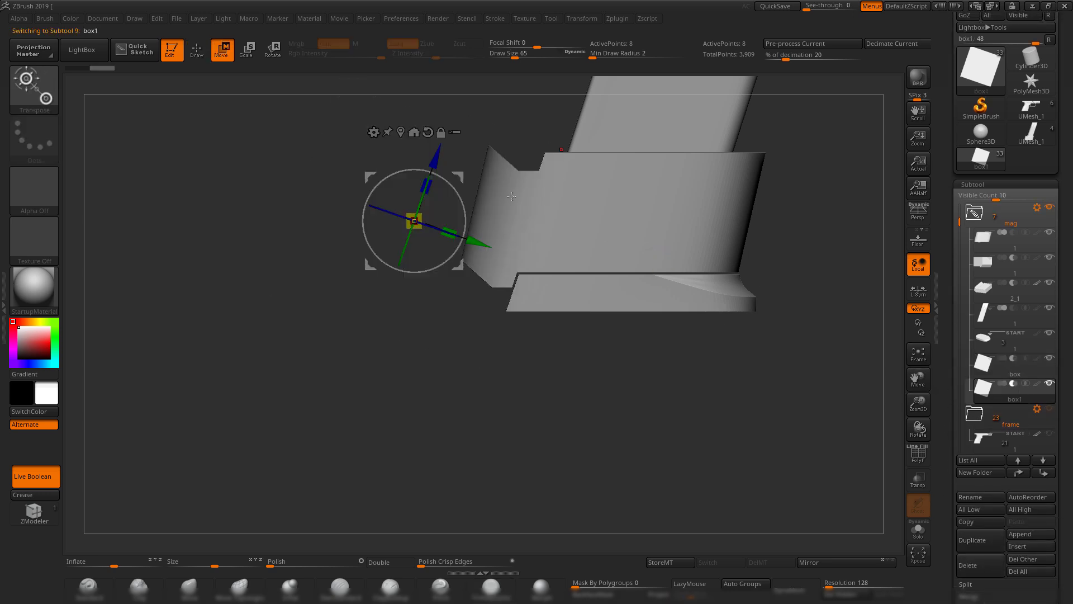
# - Rotate the second box into a diamond orientation and move it to chamfer the base plate's lower rear corner
pyautogui.hotkey('shift', 'f')
pyautogui.moveTo(460, 177); pyautogui.dragTo(369, 230)
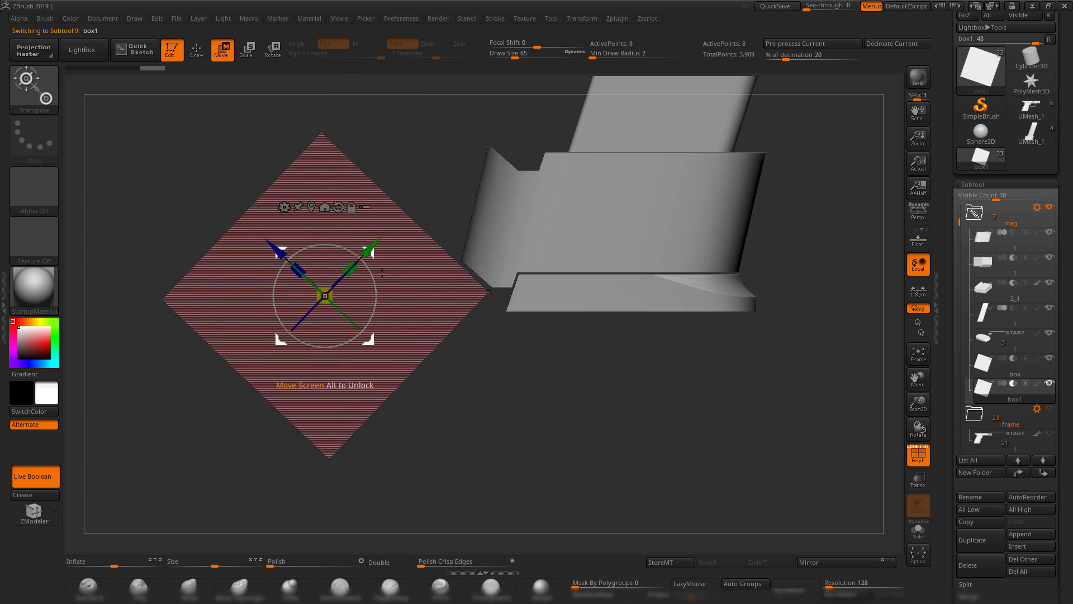
pyautogui.moveTo(371, 341); pyautogui.dragTo(467, 435)
pyautogui.hotkey('shift', 'f')
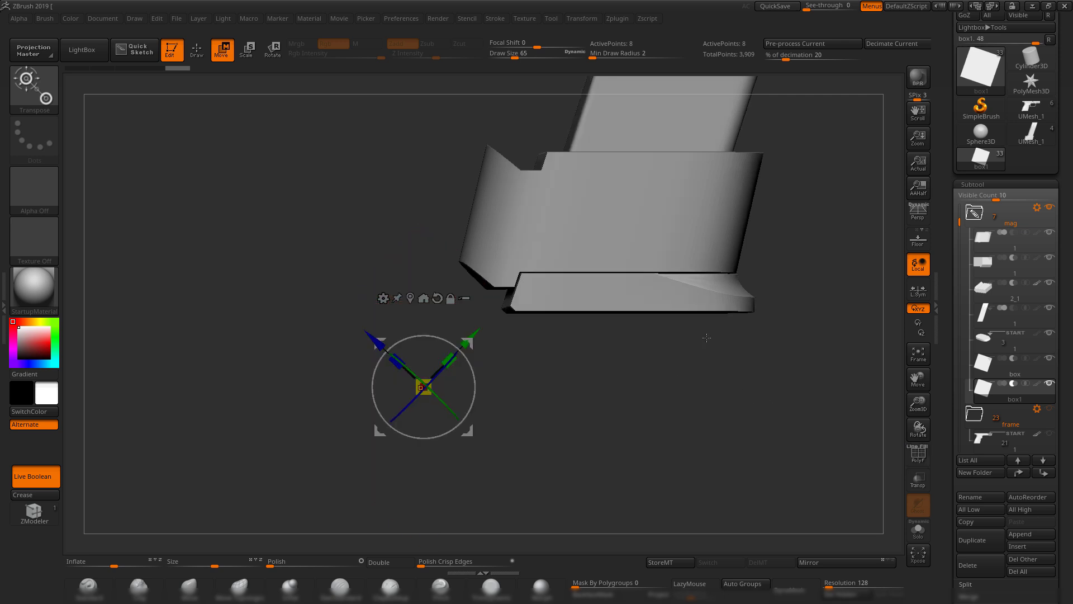
pyautogui.keyDown('ctrl'); pyautogui.moveTo(687, 406); pyautogui.dragTo(604, 373, button='right'); pyautogui.keyUp('ctrl')
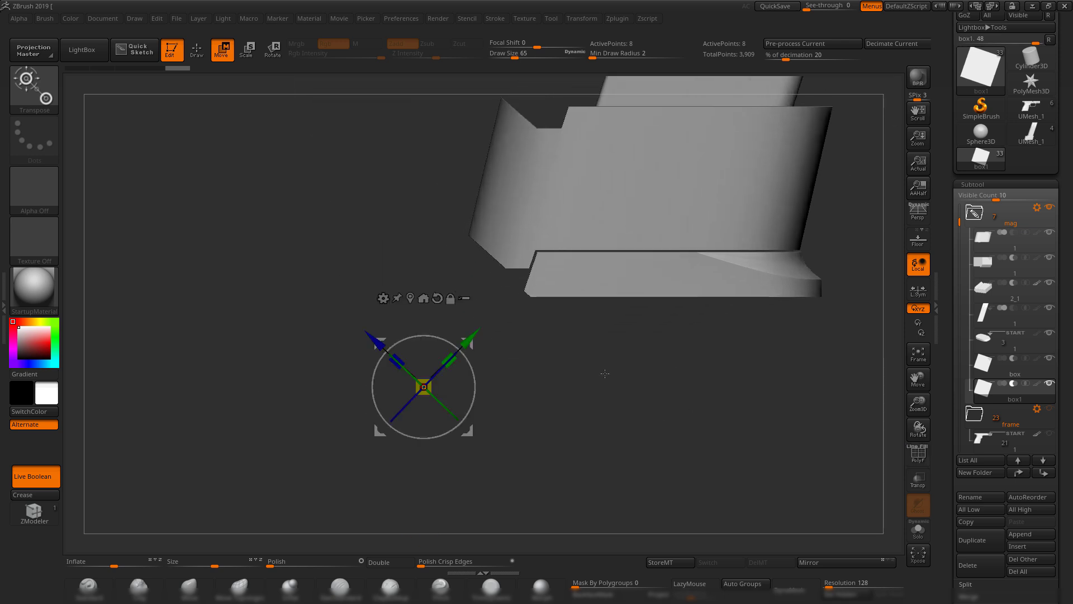
pyautogui.moveTo(475, 332); pyautogui.dragTo(477, 331)
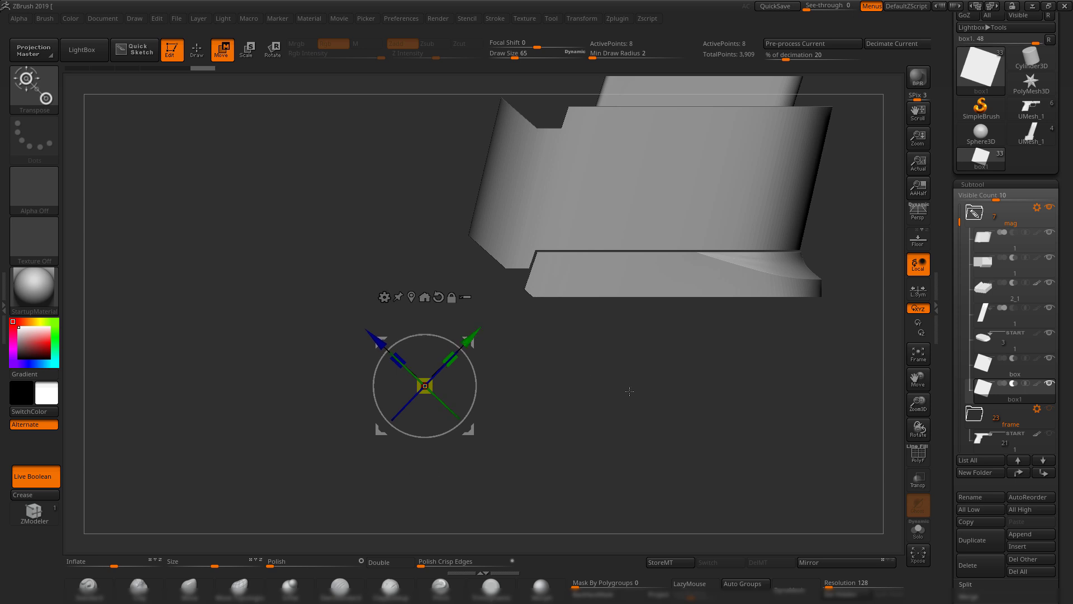
pyautogui.moveTo(629, 391); pyautogui.dragTo(558, 350)
pyautogui.press('q')
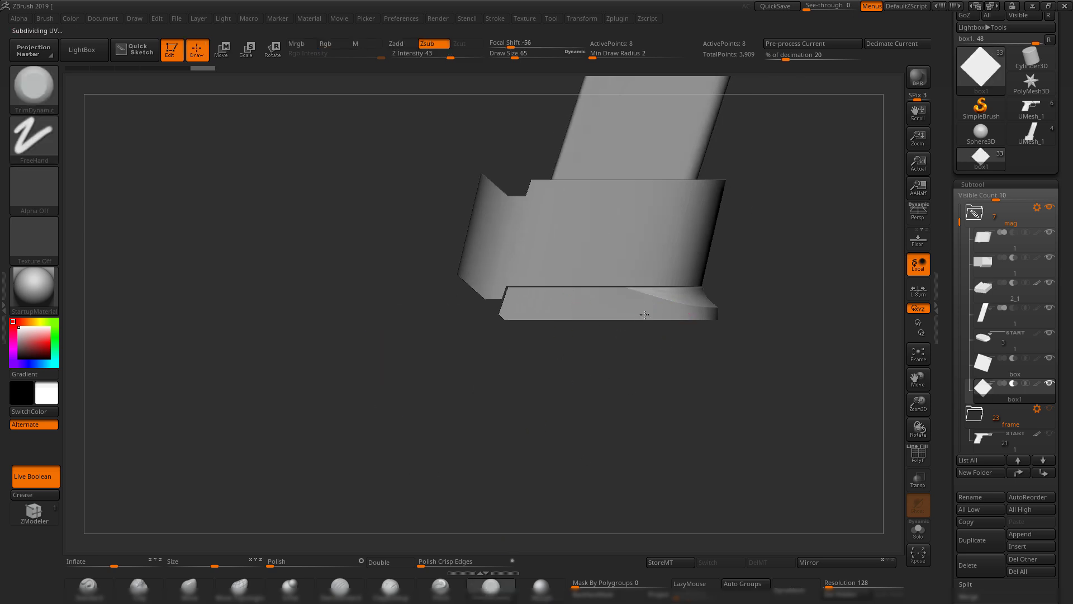
# - Select the base plate, show the frame folder, and examine the plate together with the whole pistol
pyautogui.keyDown('alt'); pyautogui.click(645, 315); pyautogui.keyUp('alt')
pyautogui.keyDown('ctrl'); pyautogui.moveTo(786, 440); pyautogui.dragTo(649, 413, button='right'); pyautogui.keyUp('ctrl')
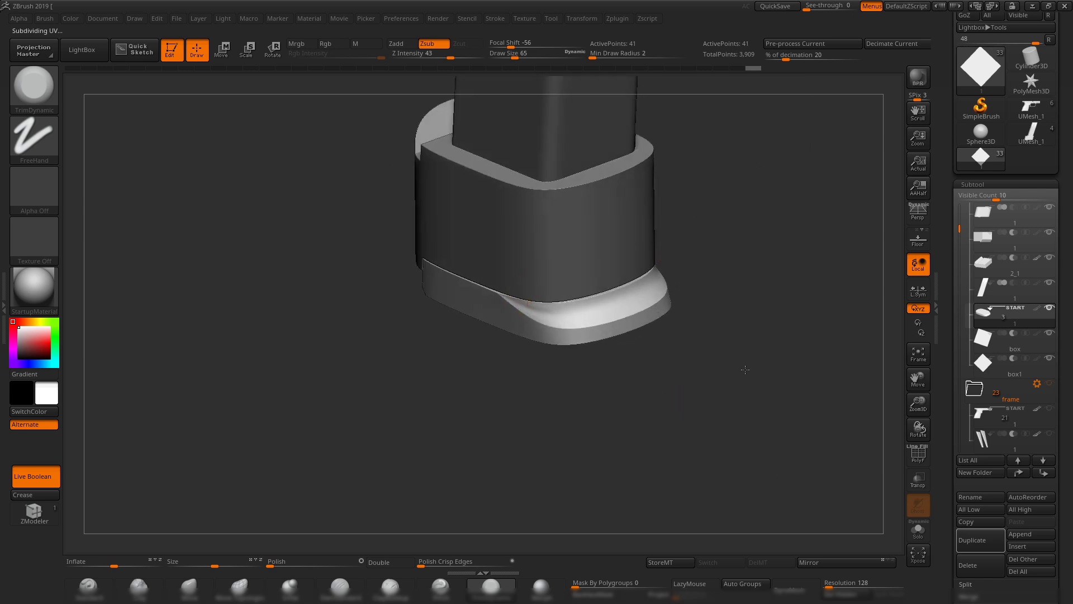
pyautogui.moveTo(745, 369); pyautogui.dragTo(777, 357, button='right')
pyautogui.keyDown('ctrl'); pyautogui.moveTo(777, 358); pyautogui.dragTo(736, 309, button='right'); pyautogui.keyUp('ctrl')
pyautogui.keyDown('ctrl'); pyautogui.moveTo(735, 391); pyautogui.dragTo(771, 458, button='right'); pyautogui.keyUp('ctrl')
pyautogui.keyDown('alt'); pyautogui.moveTo(763, 371); pyautogui.dragTo(610, 274, button='right'); pyautogui.keyUp('alt')
pyautogui.click(1049, 384)
pyautogui.moveTo(610, 273); pyautogui.dragTo(620, 353, button='right')
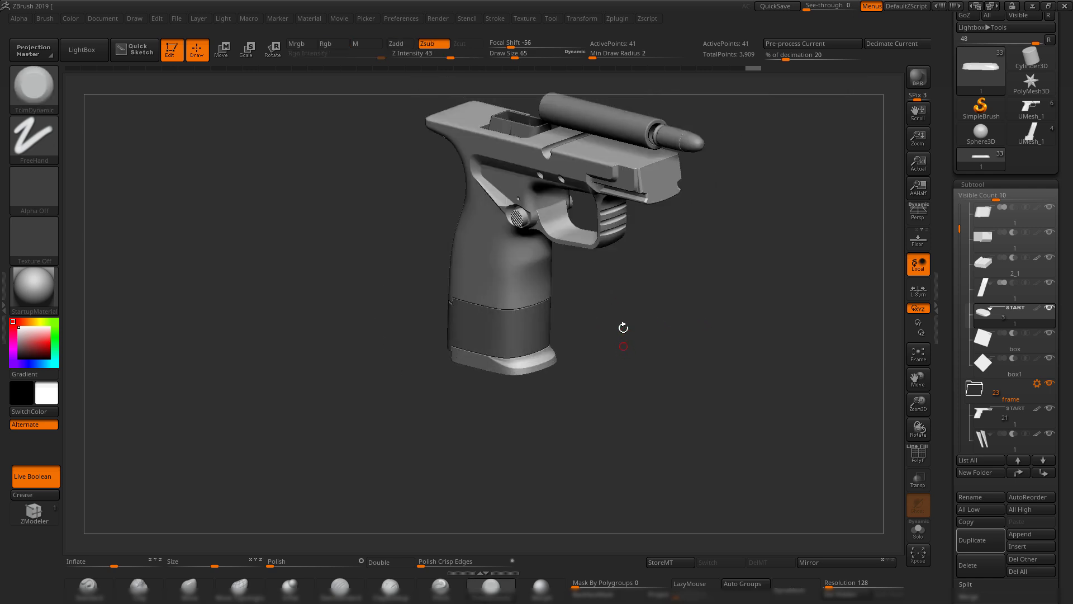
# - Save the tool over handgun boolean.ZTL in the XD handgun folder
pyautogui.scroll(3, 948, 86)
pyautogui.click(1031, 36)
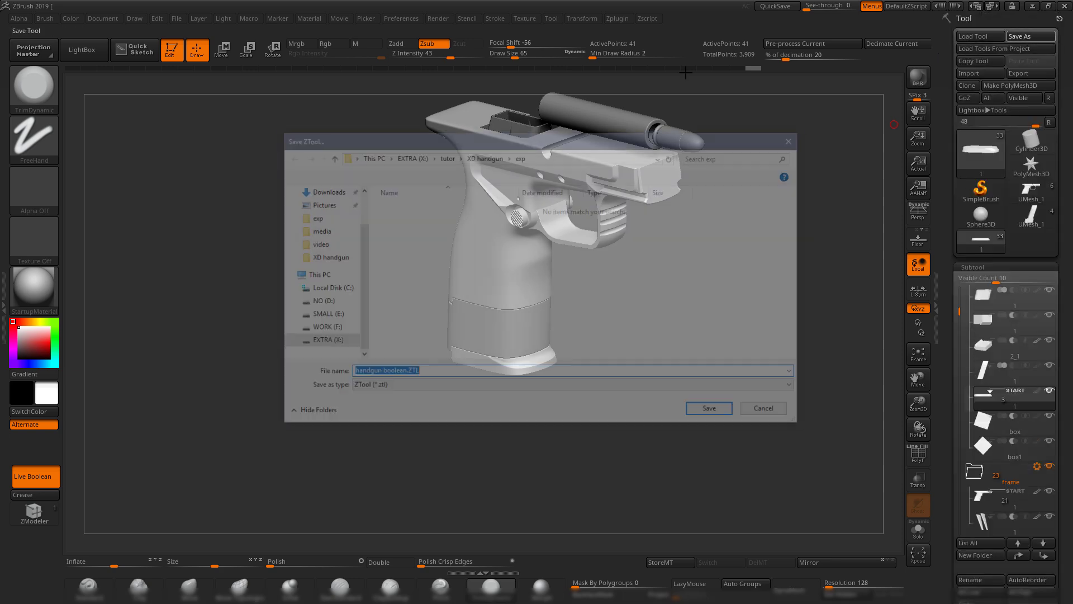
pyautogui.click(487, 155)
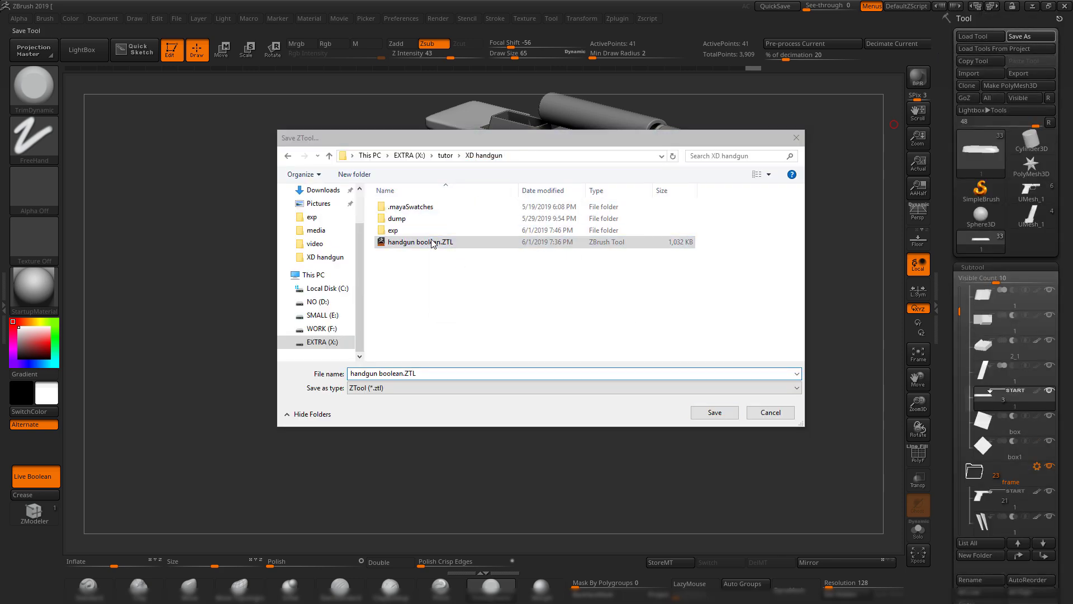
pyautogui.doubleClick(414, 243)
pyautogui.click(569, 303)
# - Hide the frame folder and make a Boolean mesh of the magazine parts with DSDiv enabled
pyautogui.keyDown('shift'); pyautogui.moveTo(705, 325); pyautogui.dragTo(802, 290, button='right'); pyautogui.keyUp('shift')
pyautogui.click(1049, 466)
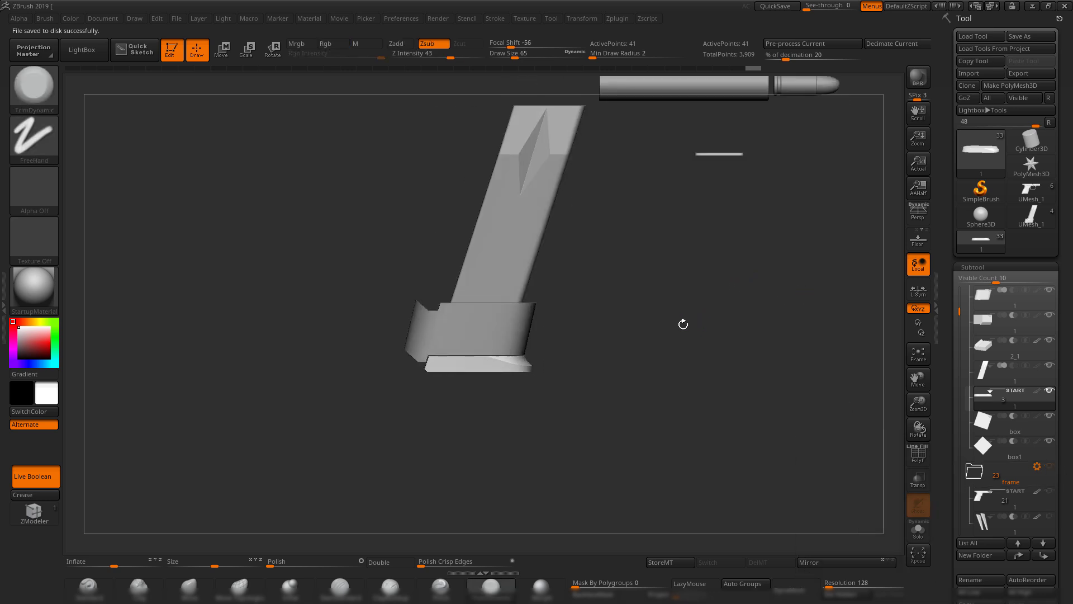
pyautogui.scroll(-7, 953, 441)
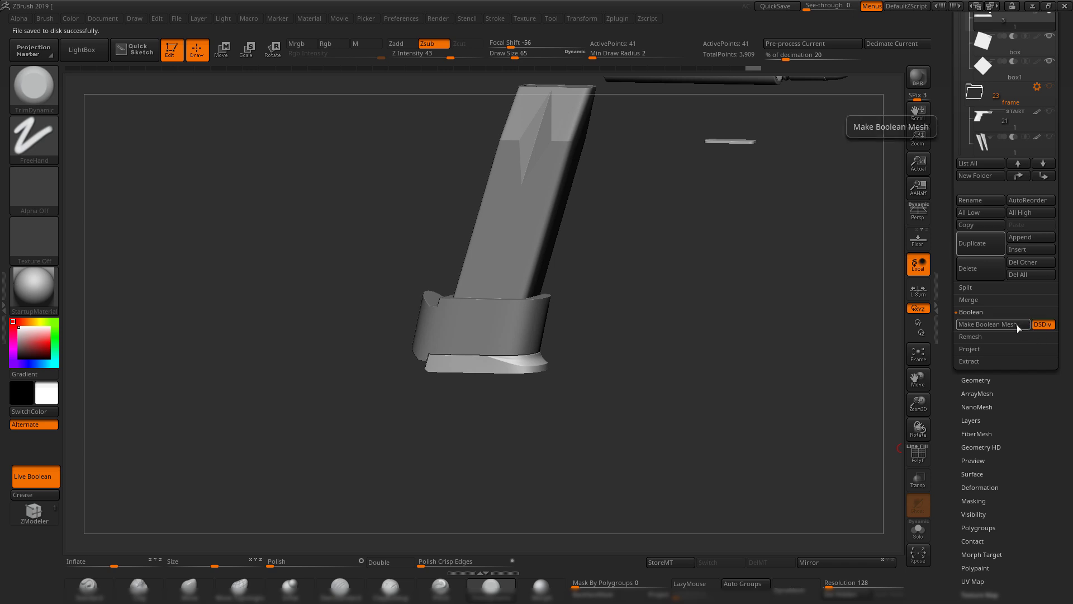
pyautogui.scroll(6, 961, 247)
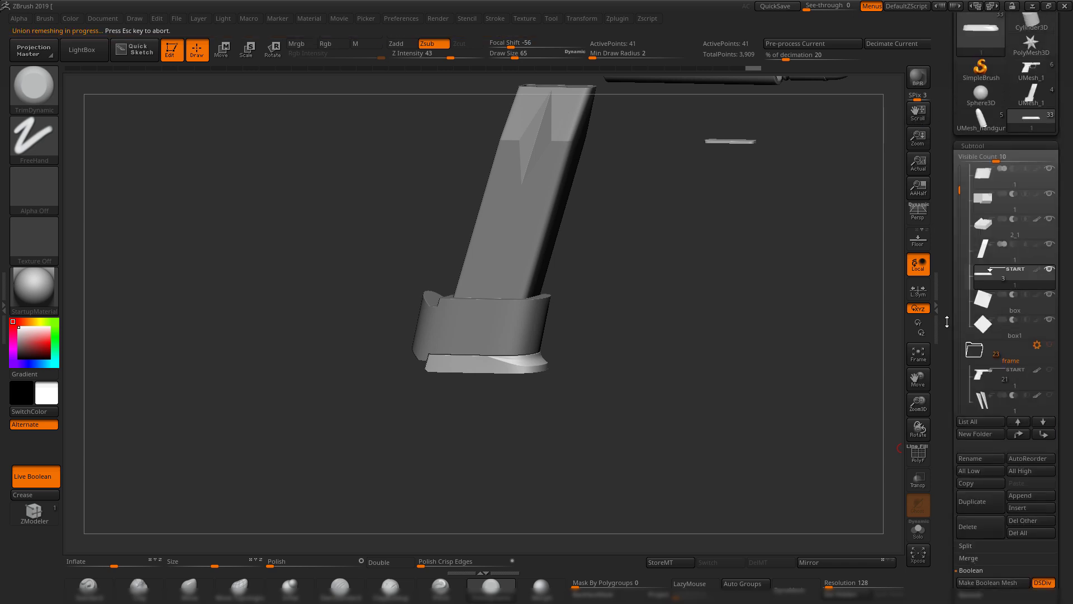
# - Switch to the generated Boolean mesh tool and select its base plate subtool
pyautogui.click(982, 193)
pyautogui.keyDown('alt'); pyautogui.moveTo(637, 288); pyautogui.dragTo(725, 359); pyautogui.keyUp('alt')
pyautogui.keyDown('alt'); pyautogui.click(563, 323); pyautogui.keyUp('alt')
pyautogui.keyDown('alt'); pyautogui.moveTo(749, 175); pyautogui.dragTo(666, 298); pyautogui.keyUp('alt')
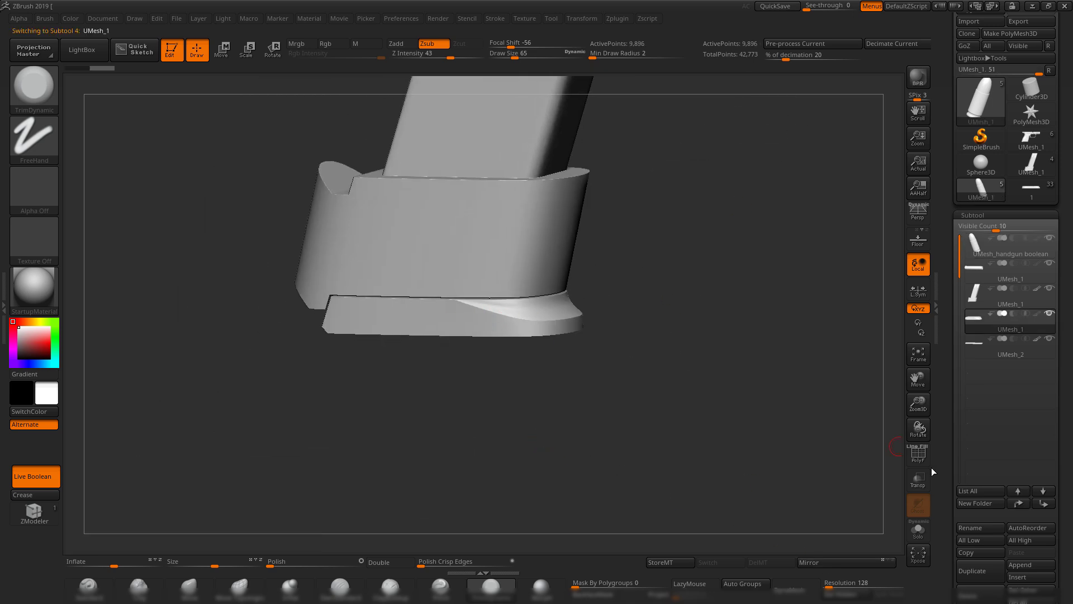
# - Isolate the base plate, undo its DynaMesh remesh at resolution 768, and remesh it at resolution 440
pyautogui.click(911, 536)
pyautogui.moveTo(742, 326); pyautogui.dragTo(548, 298)
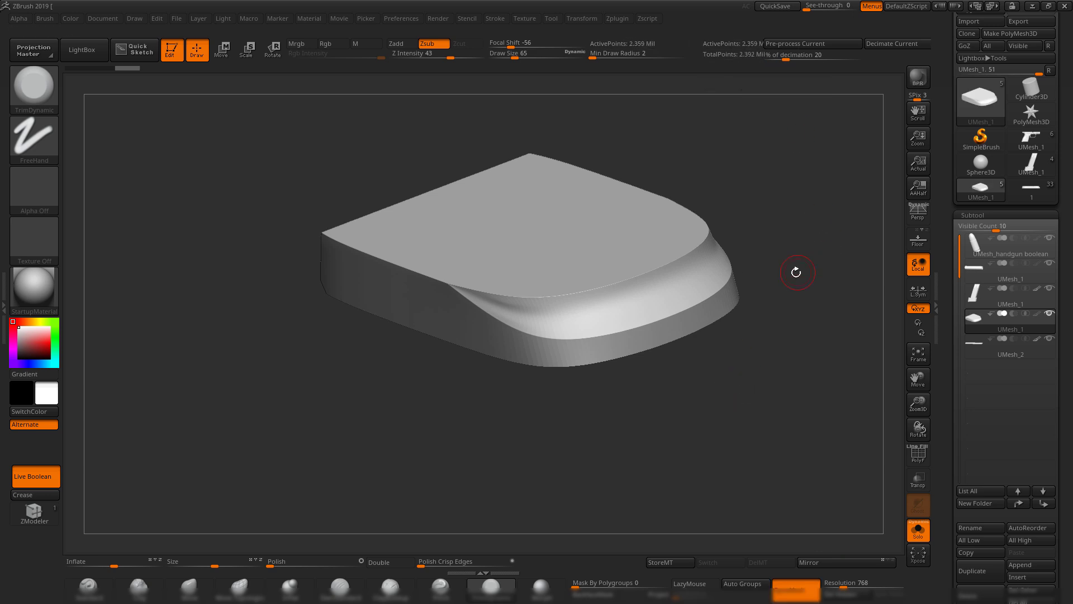
pyautogui.moveTo(795, 272); pyautogui.dragTo(819, 460)
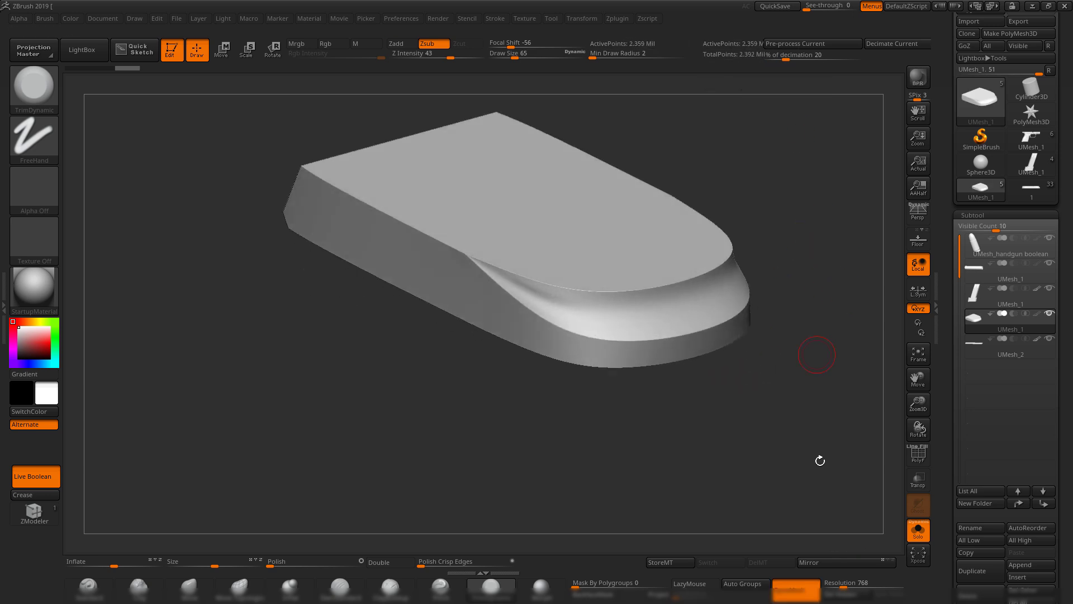
pyautogui.hotkey('ctrl', 'z')
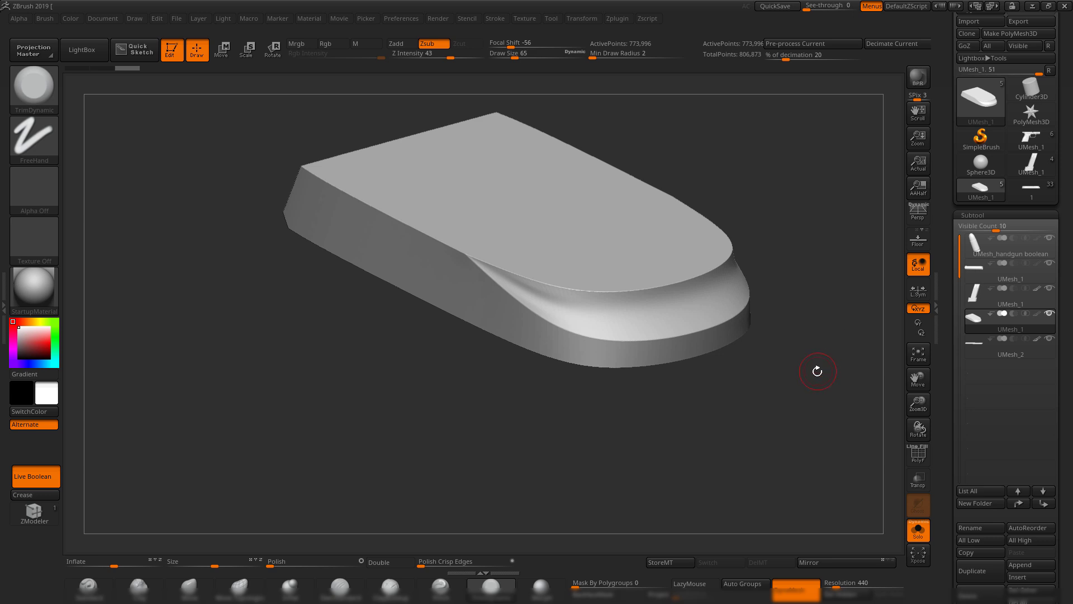
pyautogui.moveTo(814, 369); pyautogui.dragTo(727, 407)
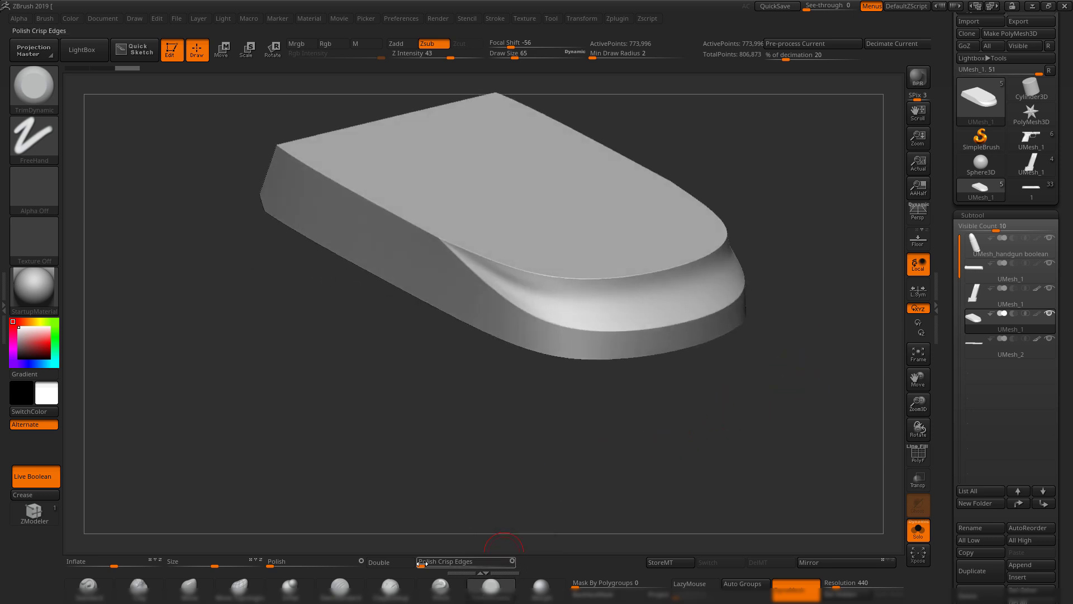
# - Polish the isolated base plate's crisp edges and compare its shape with the XD-9/40 magazine reference photos
pyautogui.moveTo(420, 563)
pyautogui.mouseDown()
pyautogui.moveTo(641, 454)
pyautogui.moveTo(643, 441)
pyautogui.moveTo(655, 447)
pyautogui.moveTo(615, 492)
pyautogui.moveTo(788, 347)
pyautogui.moveTo(772, 407)
pyautogui.moveTo(728, 393)
pyautogui.moveTo(709, 312)
pyautogui.moveTo(740, 360)
pyautogui.moveTo(724, 385)
pyautogui.moveTo(738, 406)
pyautogui.moveTo(758, 396)
pyautogui.moveTo(723, 399)
pyautogui.moveTo(713, 435)
pyautogui.moveTo(491, 402)
pyautogui.moveTo(509, 395)
pyautogui.moveTo(520, 370)
pyautogui.moveTo(513, 399)
pyautogui.mouseUp()
pyautogui.click(402, 565)
pyautogui.moveTo(1072, 375); pyautogui.dragTo(921, 362, button='right')
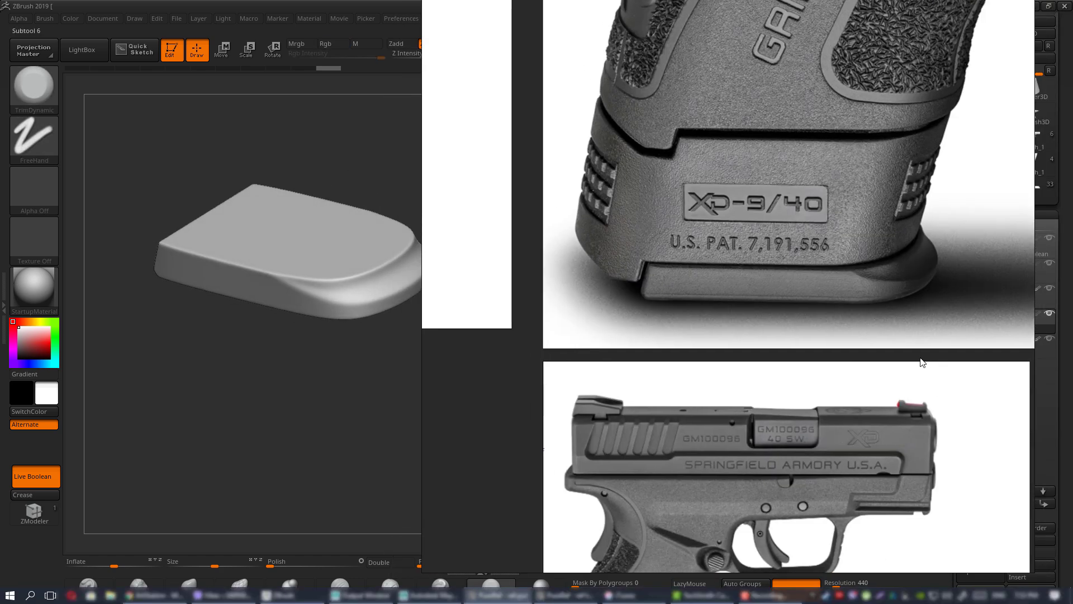
pyautogui.scroll(-5, 901, 338)
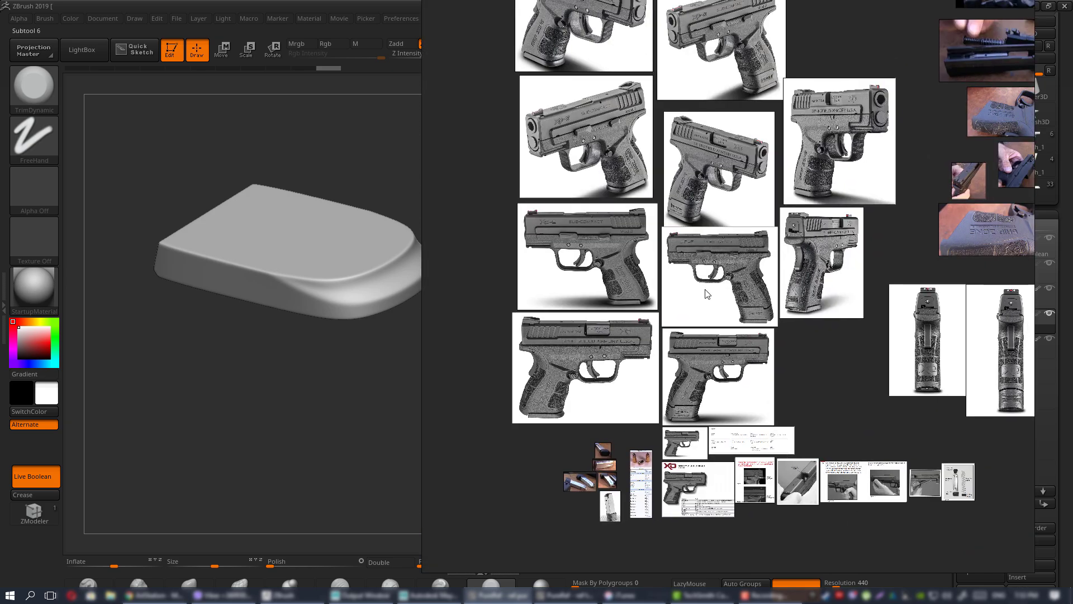
pyautogui.scroll(5, 706, 294)
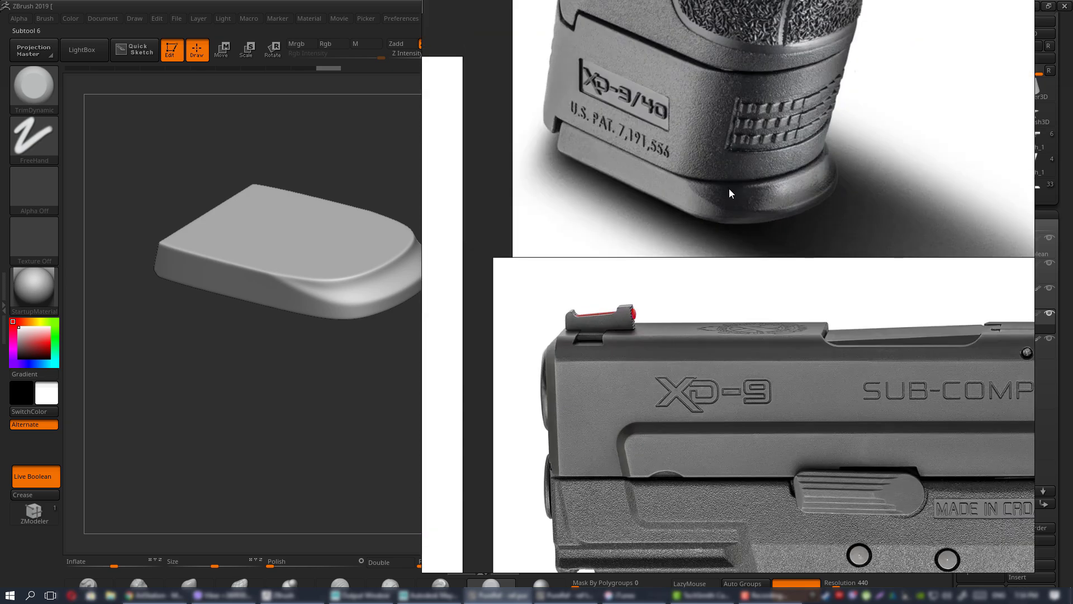
pyautogui.scroll(2, 735, 200)
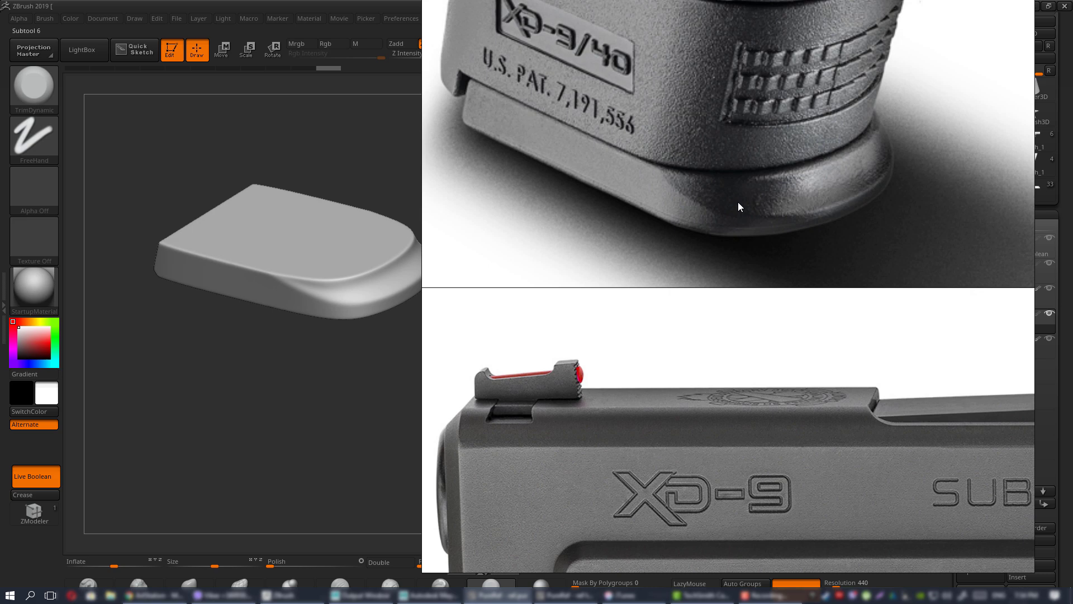
pyautogui.scroll(-1, 739, 208)
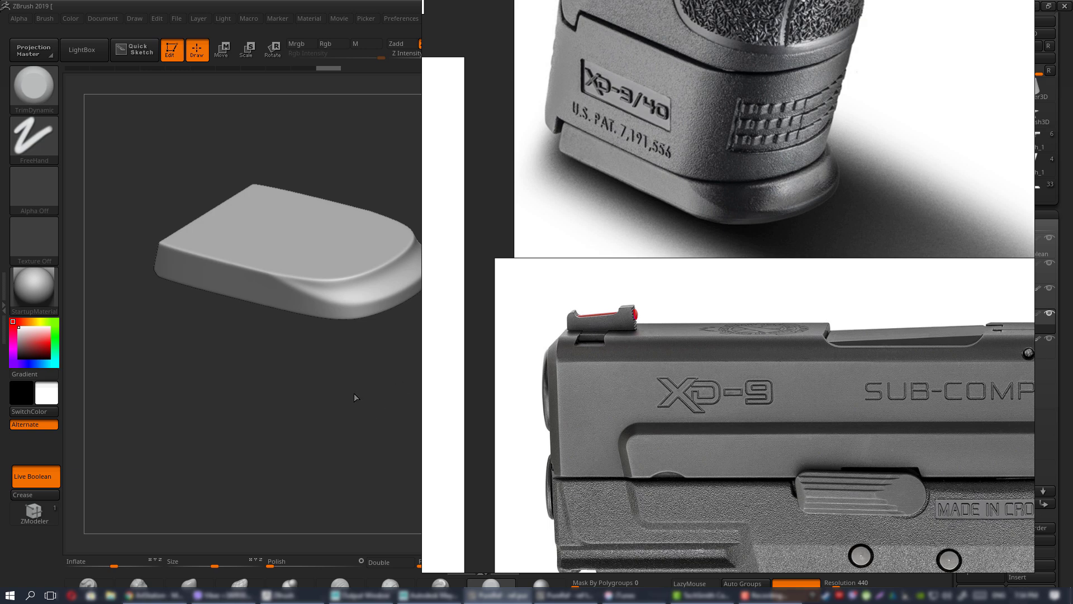
pyautogui.moveTo(362, 394); pyautogui.dragTo(619, 403)
# - Return to the original tool with the magazine's Boolean parts and turn off the base plate's isolation
pyautogui.click(1036, 192)
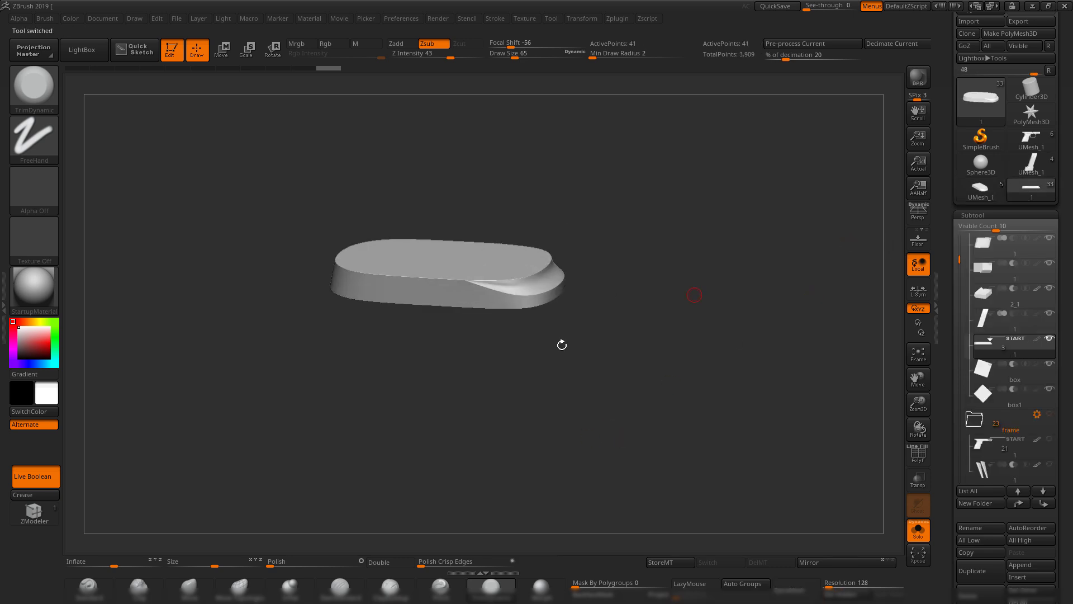
pyautogui.moveTo(560, 343); pyautogui.dragTo(712, 336)
pyautogui.click(920, 538)
# - Switch to Maya and export the thin collar between the magazine body and its sleeve over 1.OBJ in the exp folder
pyautogui.click(1034, 7)
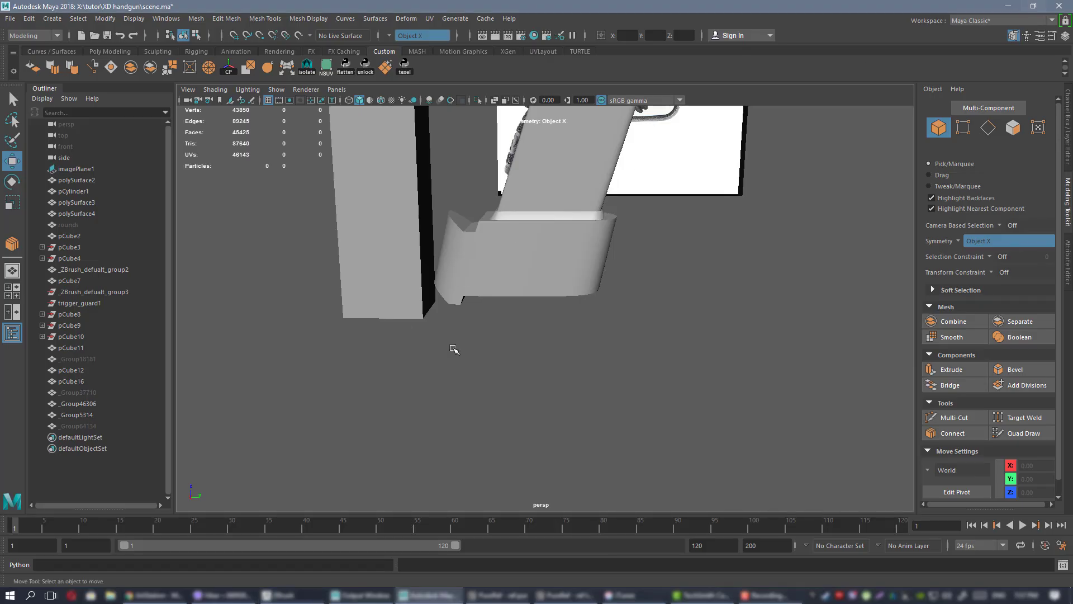
pyautogui.click(541, 223)
pyautogui.press('f')
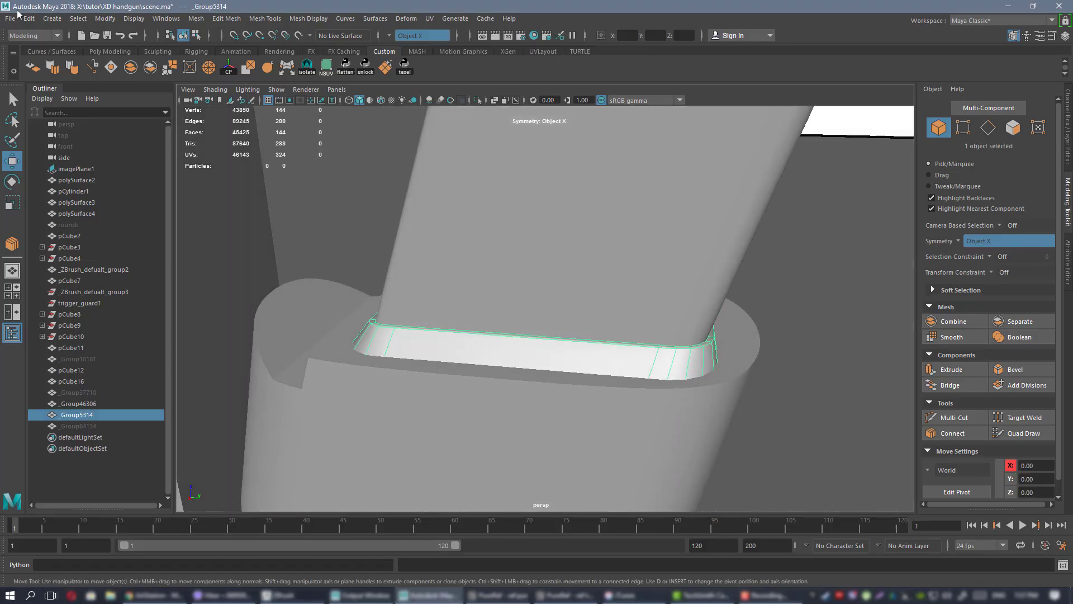
pyautogui.click(10, 19)
pyautogui.click(34, 148)
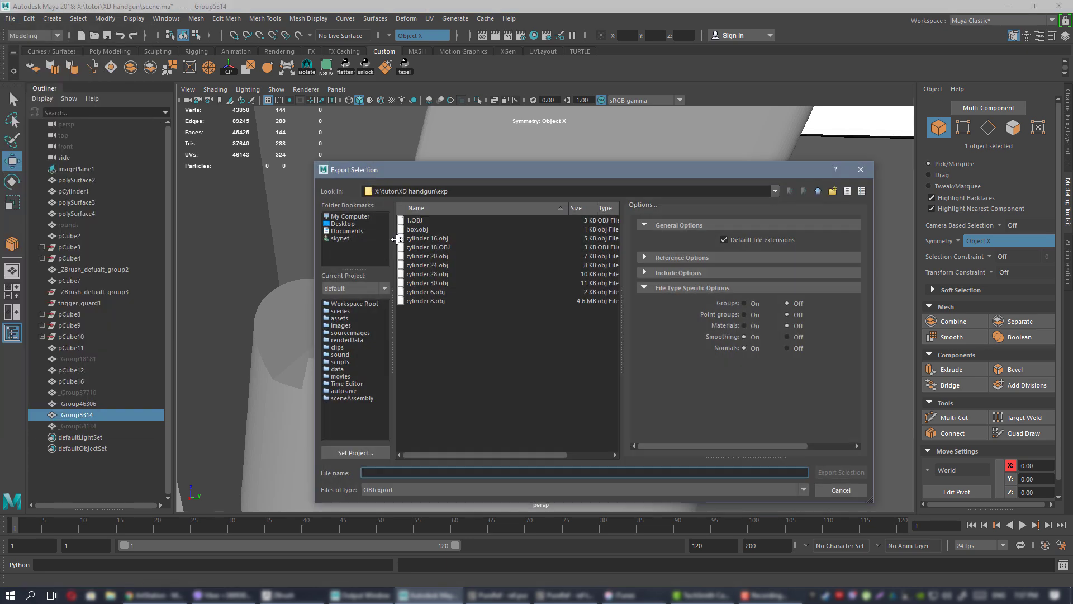
pyautogui.click(413, 221)
pyautogui.doubleClick(414, 222)
pyautogui.click(572, 355)
# - Back in ZBrush, duplicate the magazine body subtool and replace the copy with the imported 1.OBJ collar
pyautogui.click(290, 594)
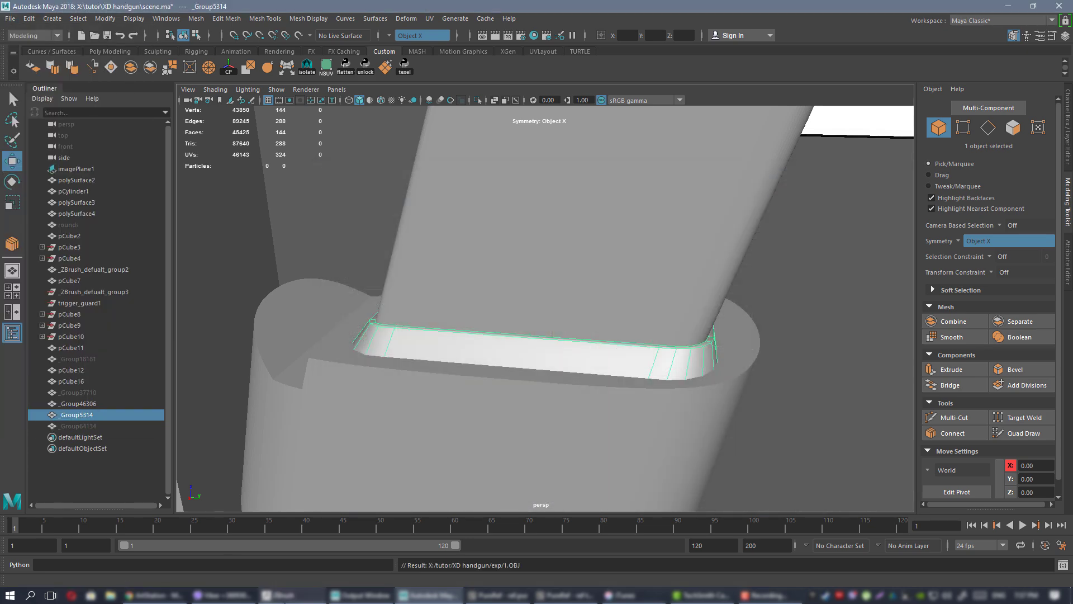
pyautogui.keyDown('shift'); pyautogui.moveTo(718, 389); pyautogui.dragTo(643, 327); pyautogui.keyUp('shift')
pyautogui.click(985, 245)
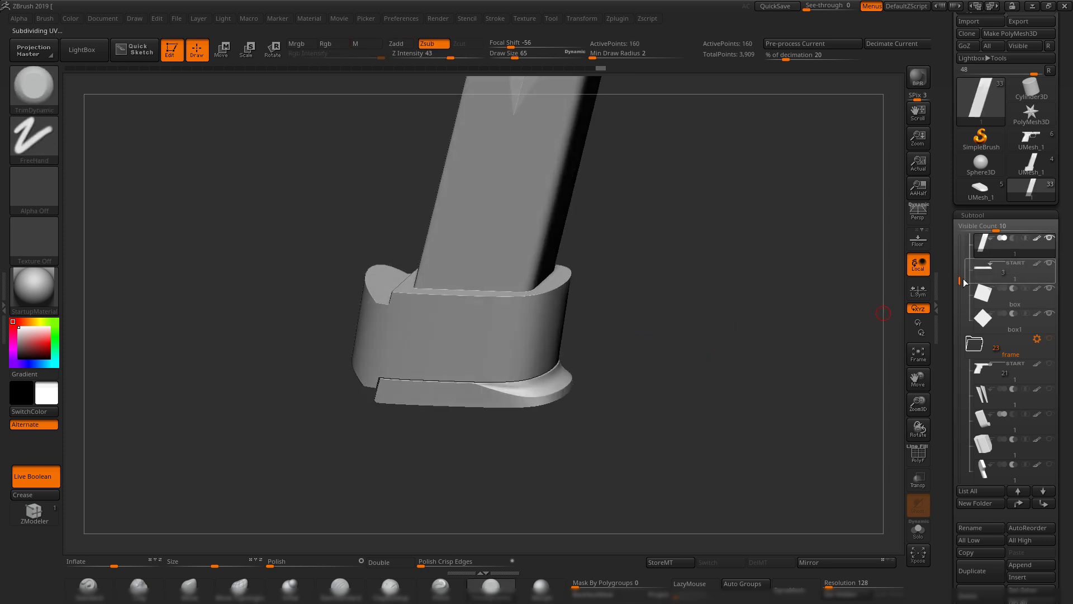
pyautogui.moveTo(962, 278); pyautogui.dragTo(964, 249)
pyautogui.click(982, 374)
pyautogui.hotkey('shift', 'f')
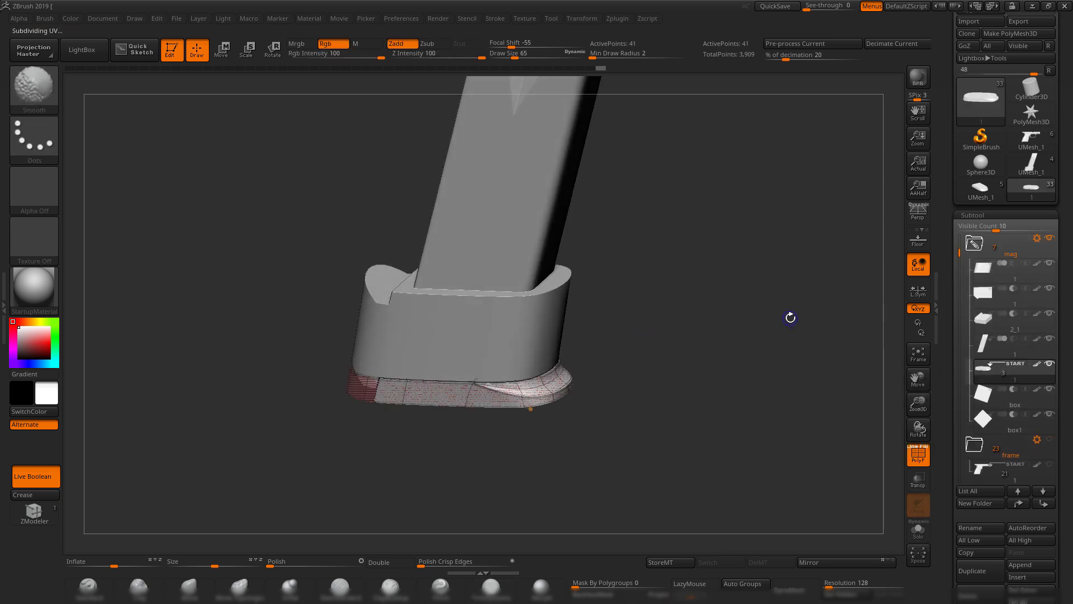
pyautogui.hotkey('shift', 'f')
pyautogui.click(983, 345)
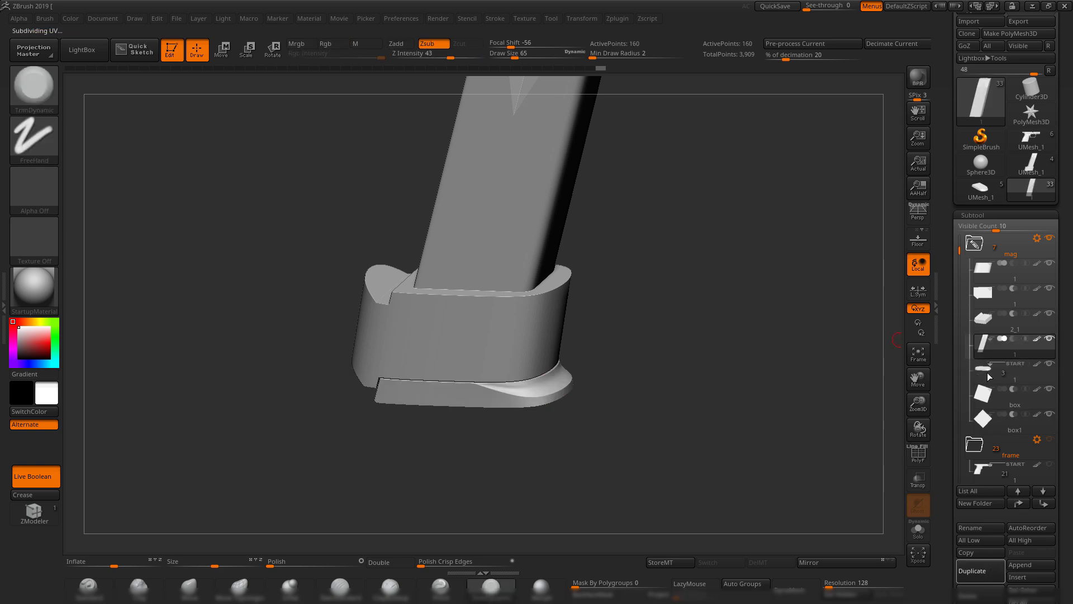
pyautogui.click(966, 23)
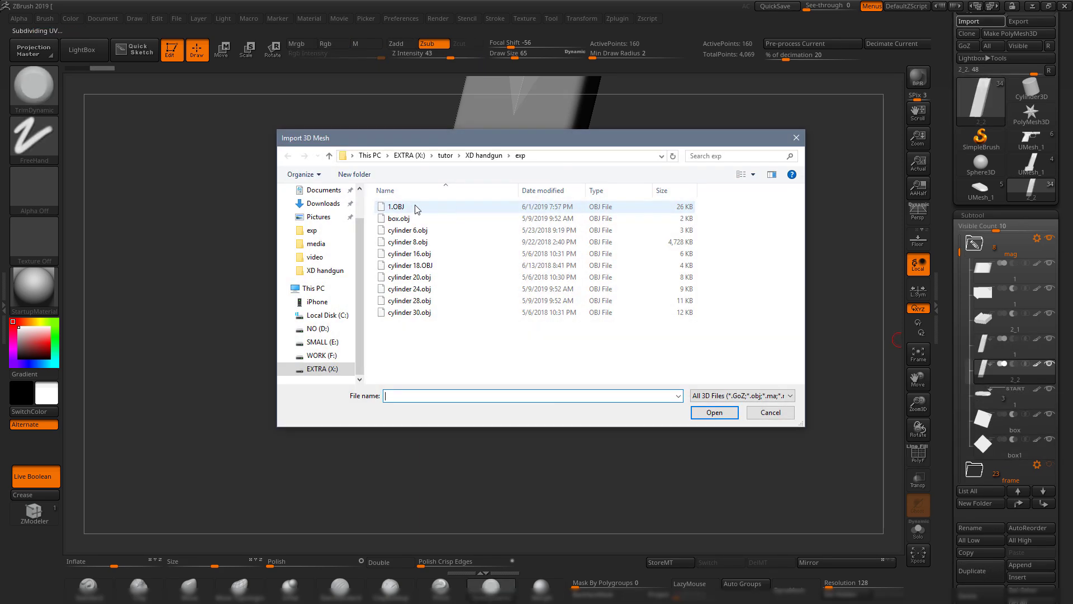
pyautogui.doubleClick(411, 208)
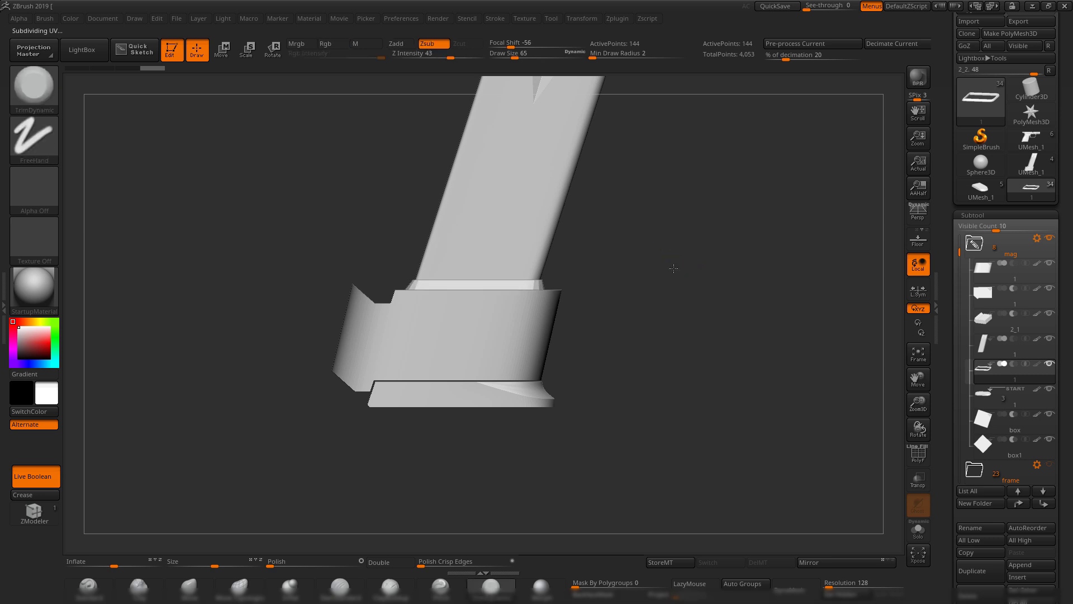
# - Isolate the collar, set the selection stroke to Rect, and crease only its upper rim
pyautogui.keyDown('alt'); pyautogui.moveTo(670, 267); pyautogui.dragTo(675, 336); pyautogui.keyUp('alt')
pyautogui.click(921, 531)
pyautogui.keyDown('alt'); pyautogui.moveTo(707, 237); pyautogui.dragTo(713, 322); pyautogui.keyUp('alt')
pyautogui.keyDown('ctrl'); pyautogui.moveTo(573, 275); pyautogui.dragTo(762, 242, button='right'); pyautogui.keyUp('ctrl')
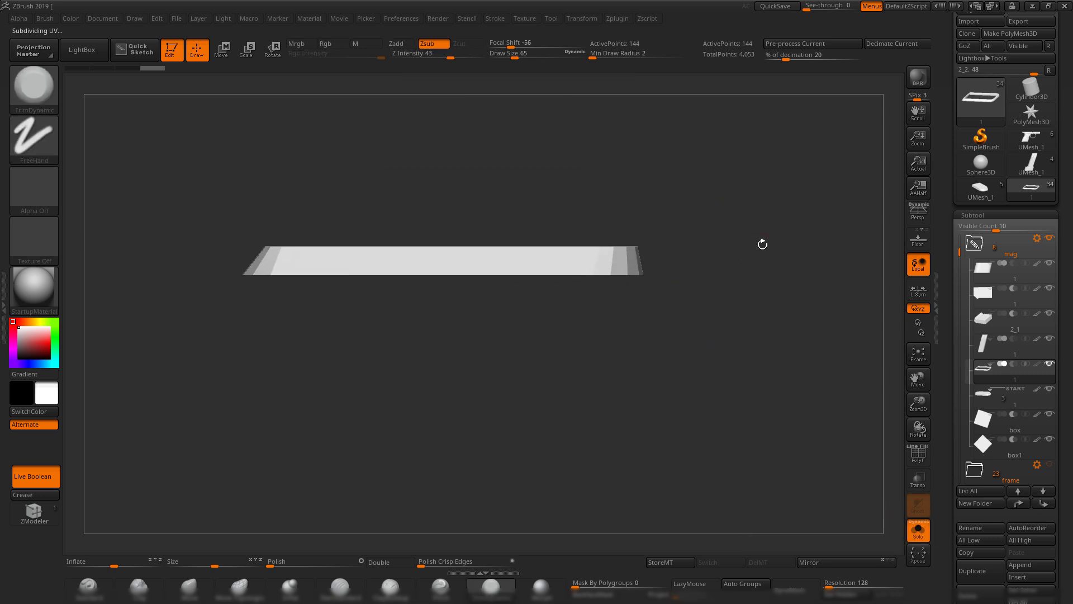
pyautogui.moveTo(762, 244)
pyautogui.mouseDown()
pyautogui.moveTo(766, 285)
pyautogui.moveTo(758, 259)
pyautogui.mouseUp()
pyautogui.click(49, 139)
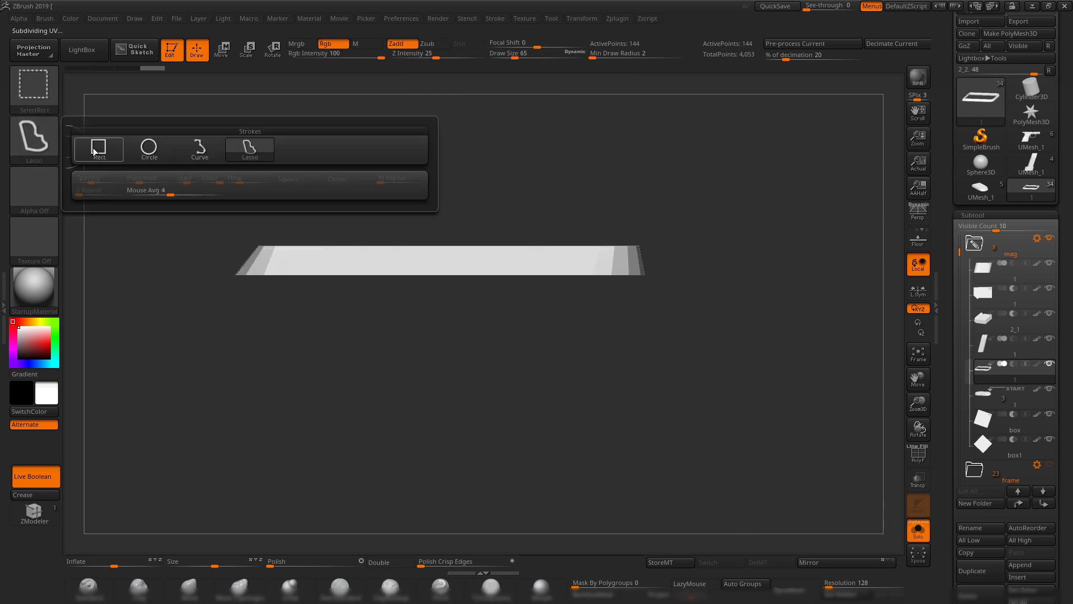
pyautogui.click(85, 148)
pyautogui.moveTo(200, 168)
pyautogui.keyDown('ctrl'); pyautogui.keyDown('shift'); pyautogui.mouseDown()
pyautogui.moveTo(694, 242)
pyautogui.moveTo(715, 254)
pyautogui.mouseUp(); pyautogui.keyUp('shift'); pyautogui.keyUp('ctrl')
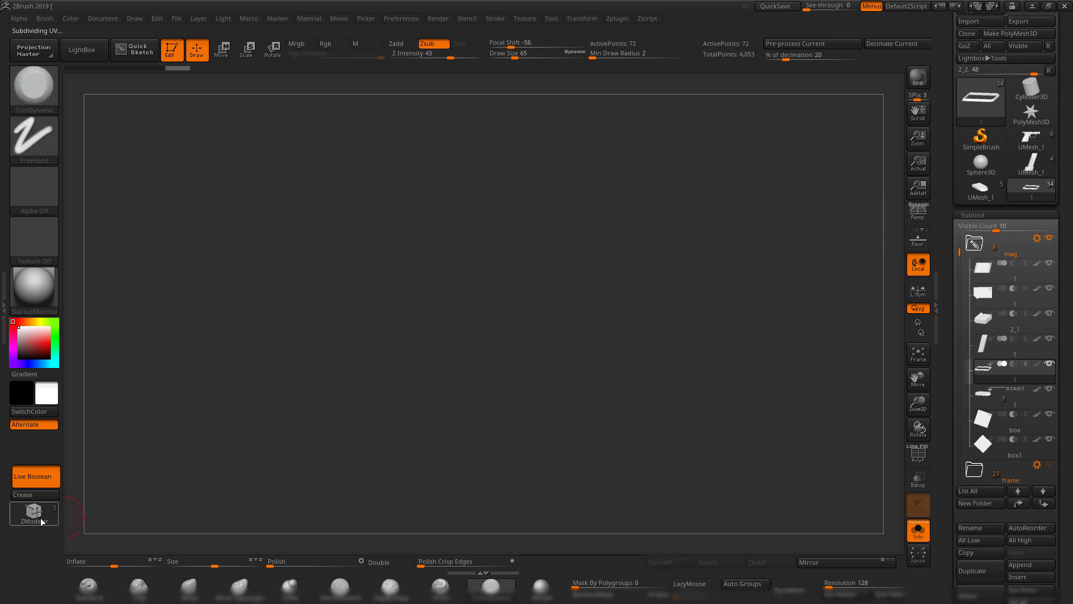
pyautogui.keyDown('ctrl'); pyautogui.keyDown('shift'); pyautogui.click(156, 468); pyautogui.keyUp('shift'); pyautogui.keyUp('ctrl')
# - Crease the collar's lower rim, smooth it with dynamic subdivision, and show all the parts again
pyautogui.moveTo(761, 365)
pyautogui.keyDown('ctrl'); pyautogui.keyDown('shift'); pyautogui.mouseDown()
pyautogui.moveTo(168, 304)
pyautogui.moveTo(131, 271)
pyautogui.mouseUp(); pyautogui.keyUp('shift'); pyautogui.keyUp('ctrl')
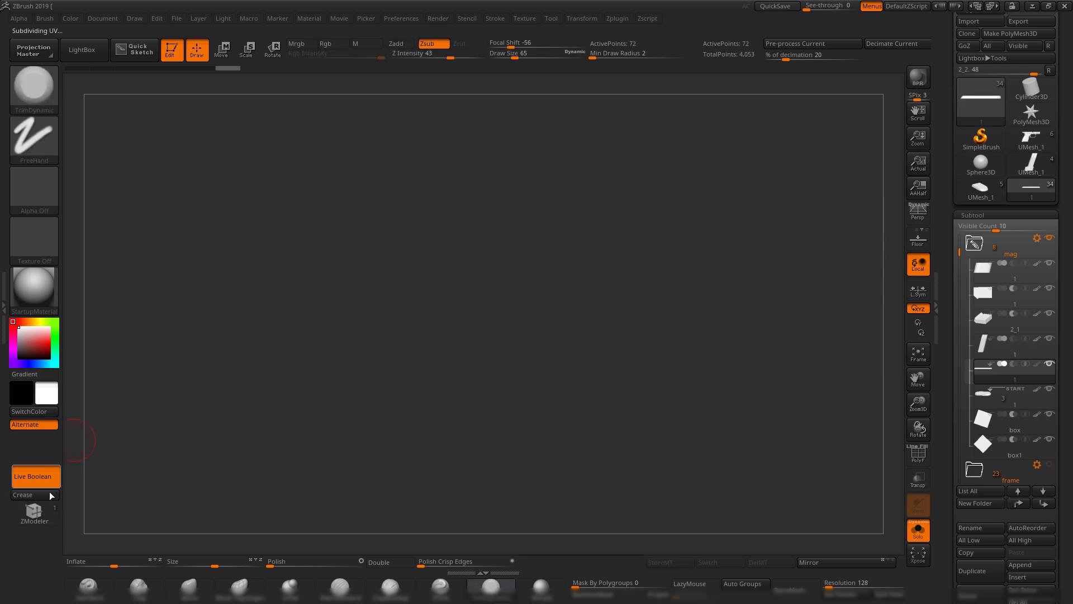
pyautogui.moveTo(586, 364)
pyautogui.mouseDown()
pyautogui.moveTo(598, 433)
pyautogui.moveTo(603, 387)
pyautogui.moveTo(645, 342)
pyautogui.mouseUp()
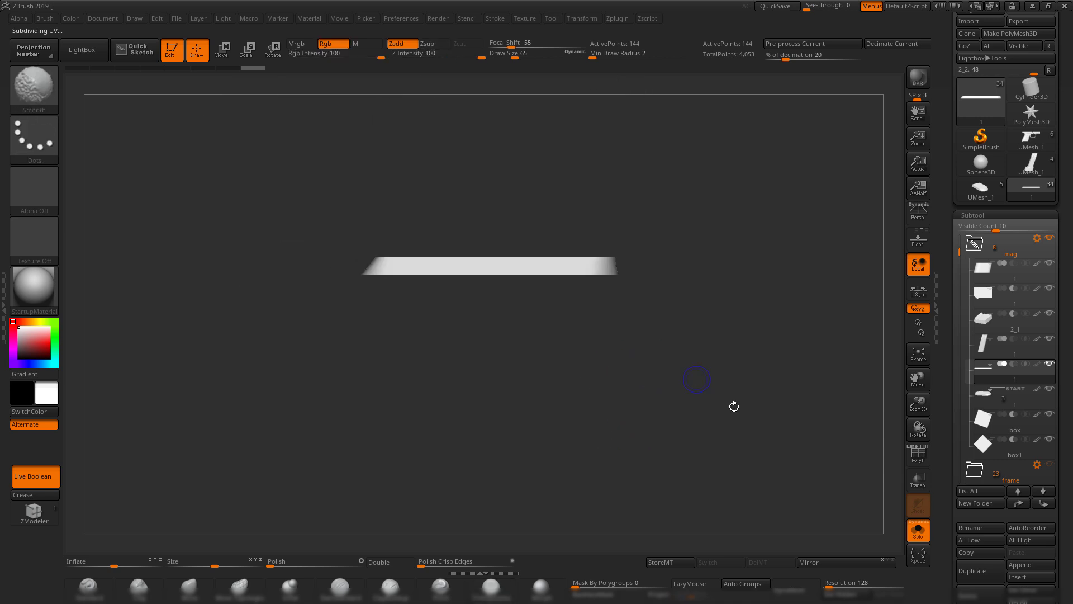
pyautogui.click(918, 535)
pyautogui.moveTo(795, 264); pyautogui.dragTo(696, 348)
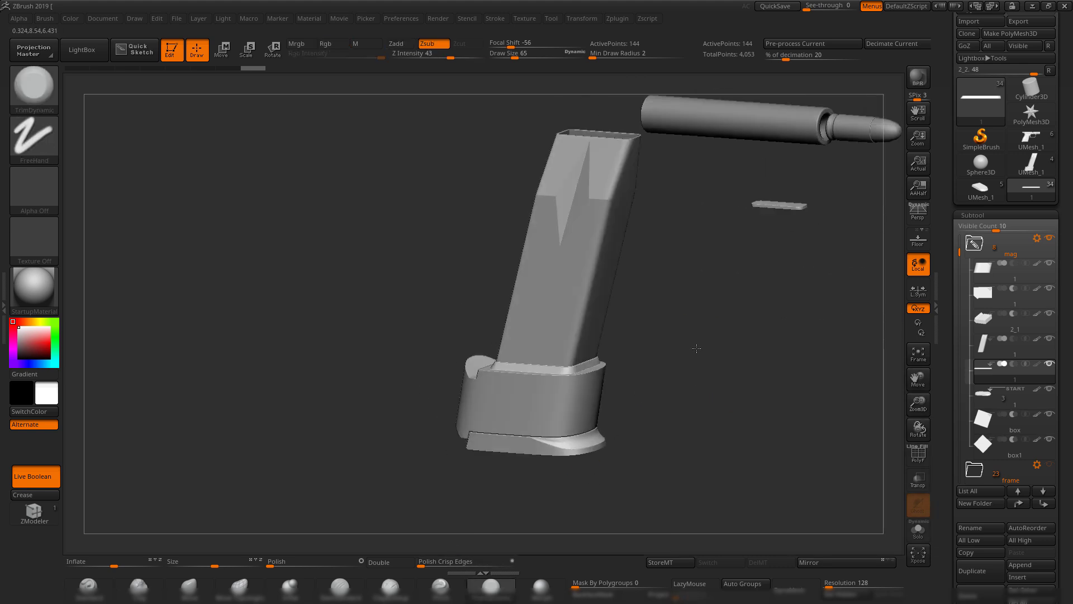
# - Move the magazine body subtool to the beginning of the mag folder and mark it as a Boolean start
pyautogui.keyDown('alt'); pyautogui.moveTo(726, 311); pyautogui.dragTo(659, 333); pyautogui.keyUp('alt')
pyautogui.keyDown('alt'); pyautogui.click(494, 263); pyautogui.keyUp('alt')
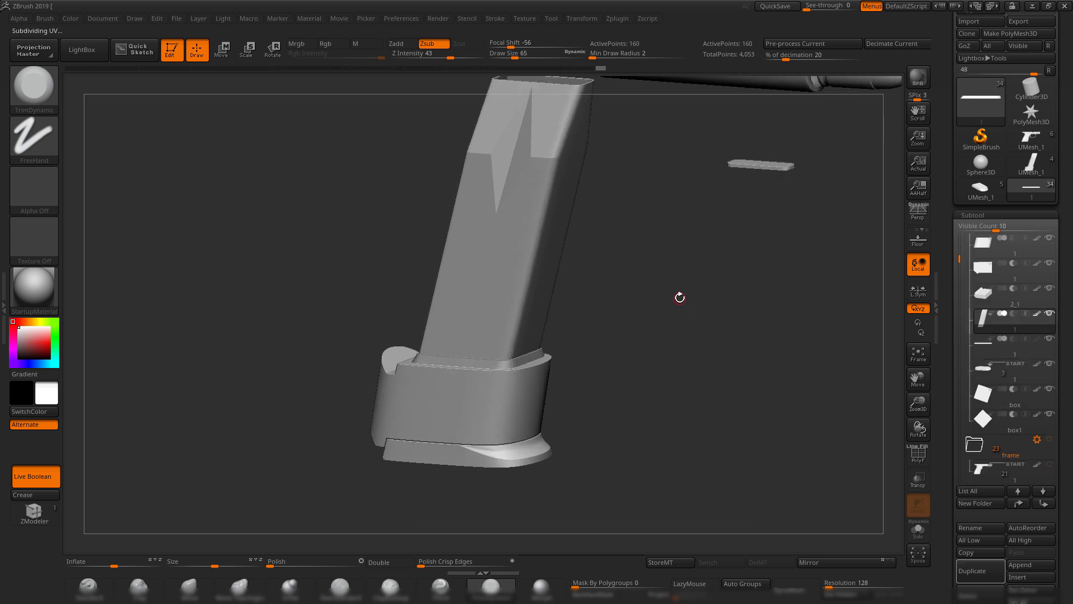
pyautogui.hotkey('shift', 'f')
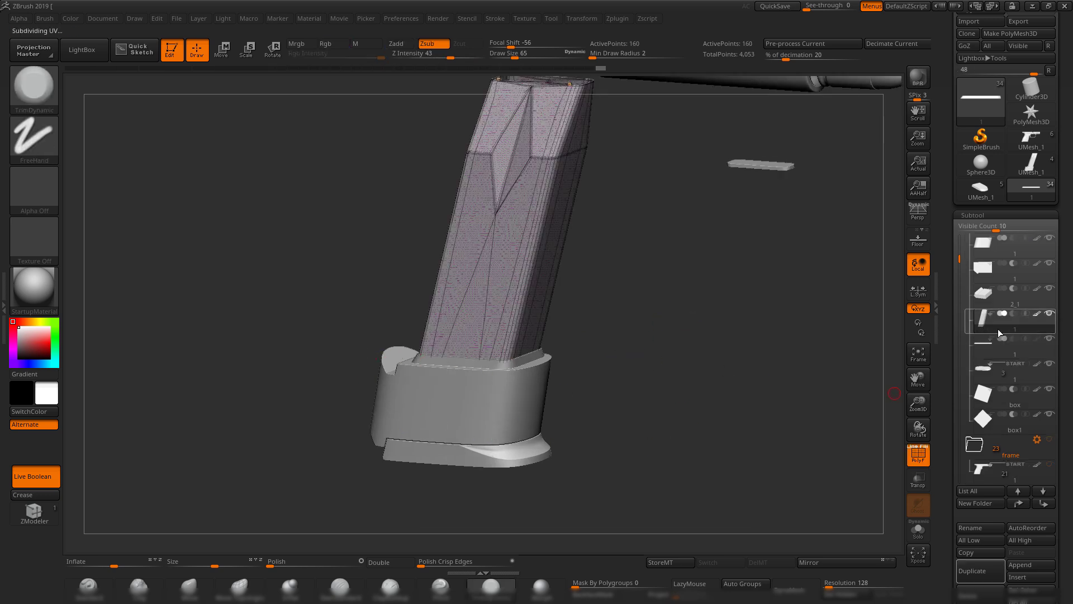
pyautogui.moveTo(637, 268); pyautogui.dragTo(633, 328)
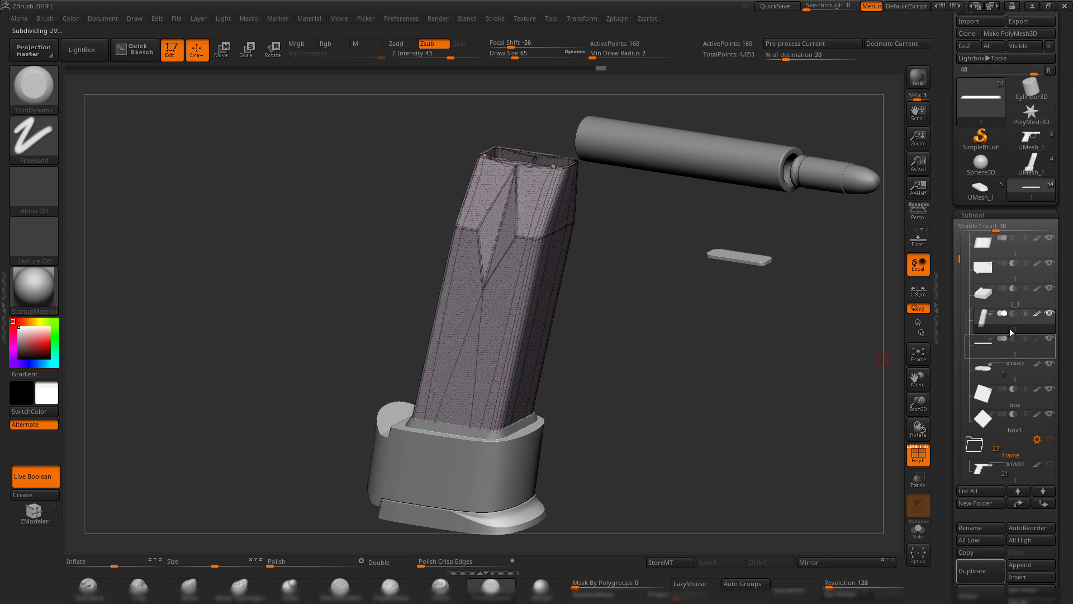
pyautogui.scroll(2, 983, 280)
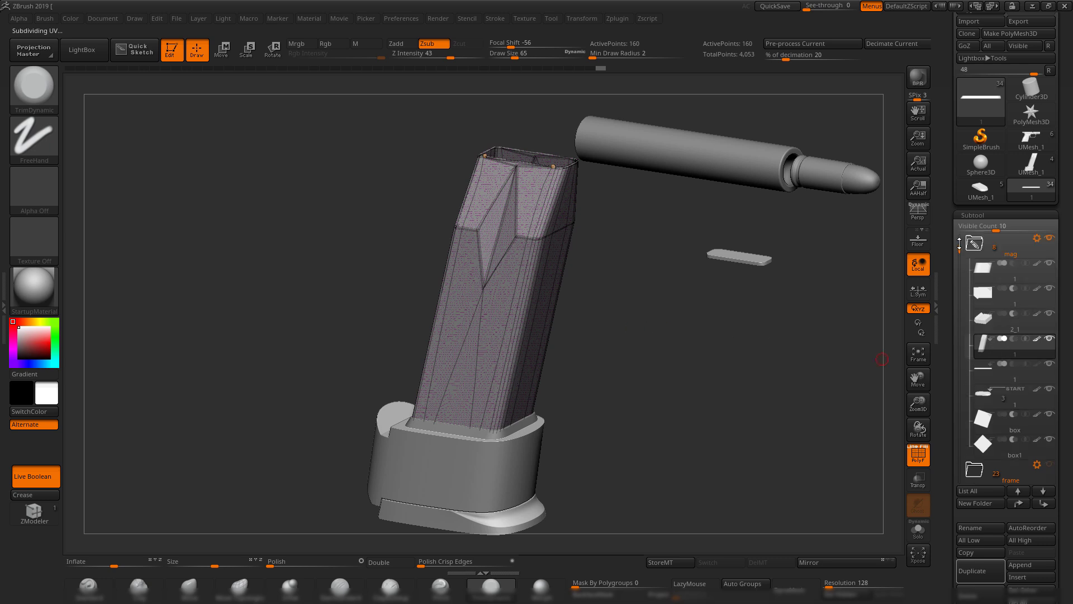
pyautogui.moveTo(991, 298)
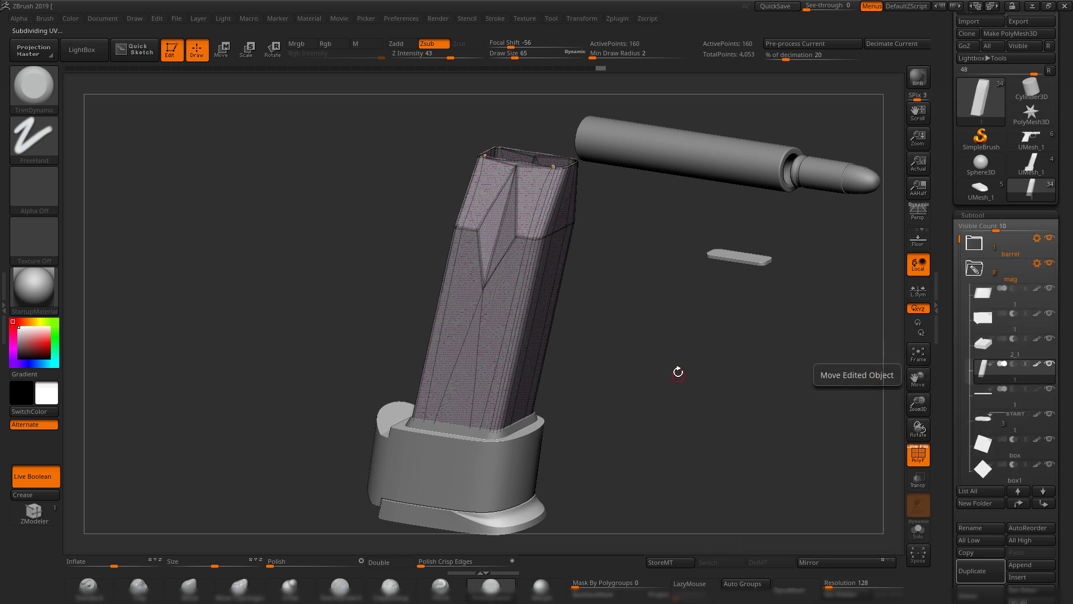
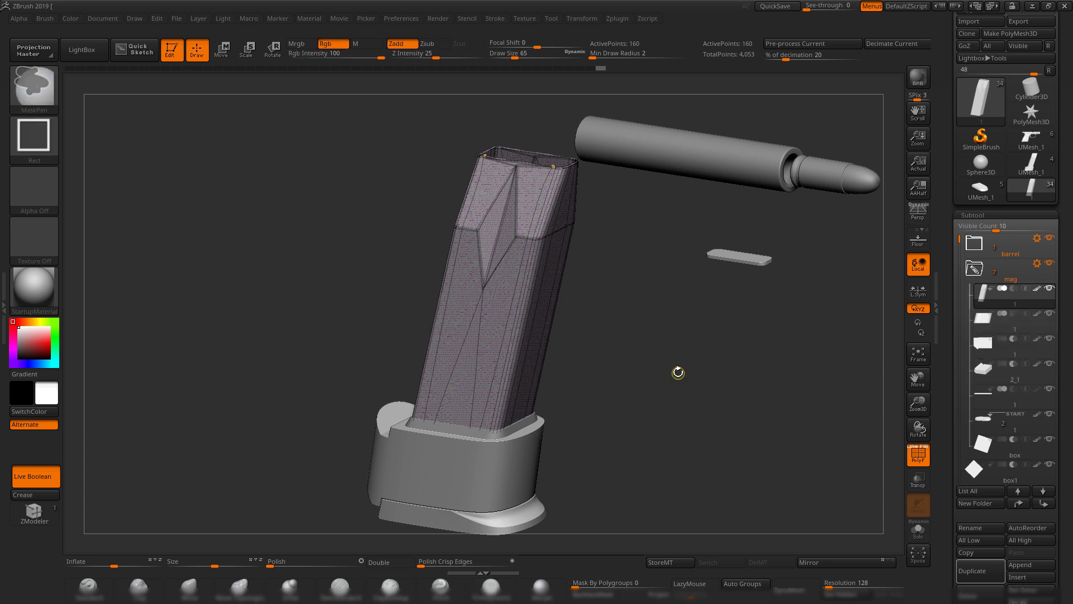
pyautogui.click(992, 292)
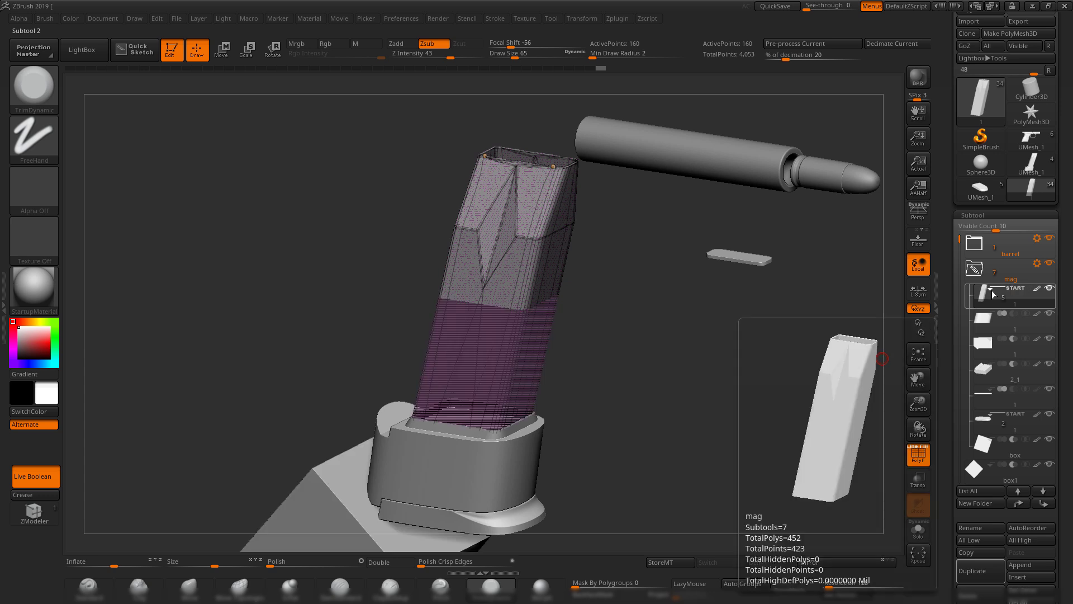
# - Mark the magazine's lower sleeve subtool as the start of its own Boolean group
pyautogui.keyDown('alt'); pyautogui.moveTo(613, 354); pyautogui.dragTo(627, 321); pyautogui.keyUp('alt')
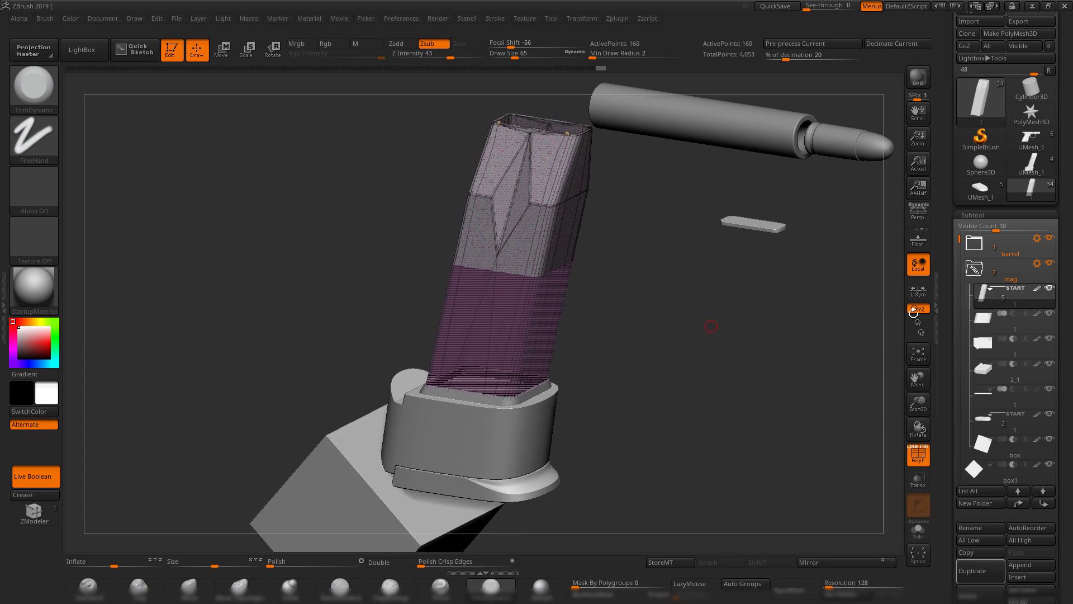
pyautogui.click(988, 328)
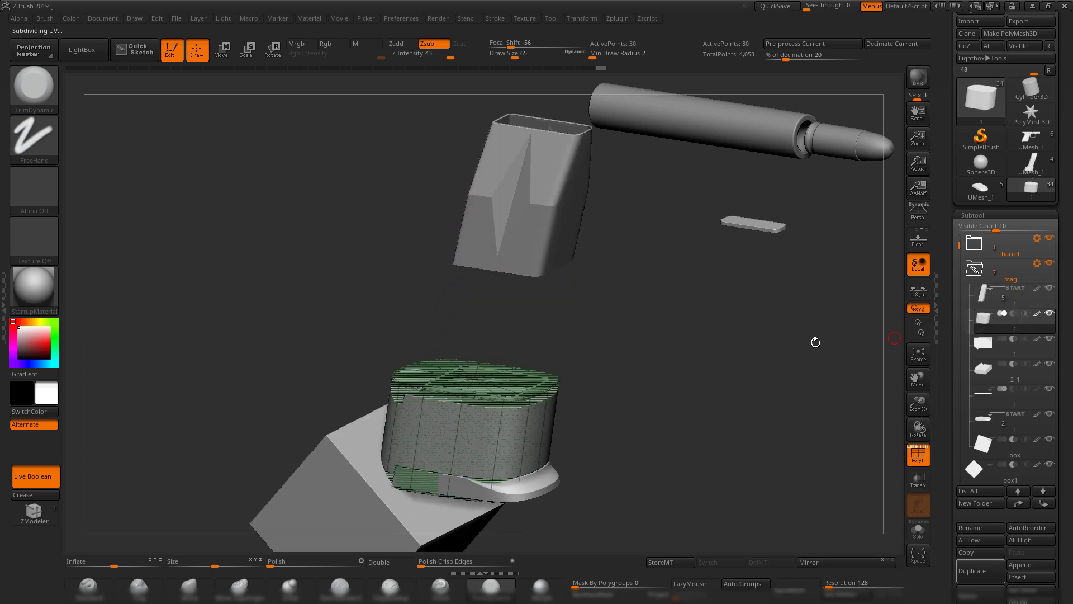
pyautogui.click(994, 314)
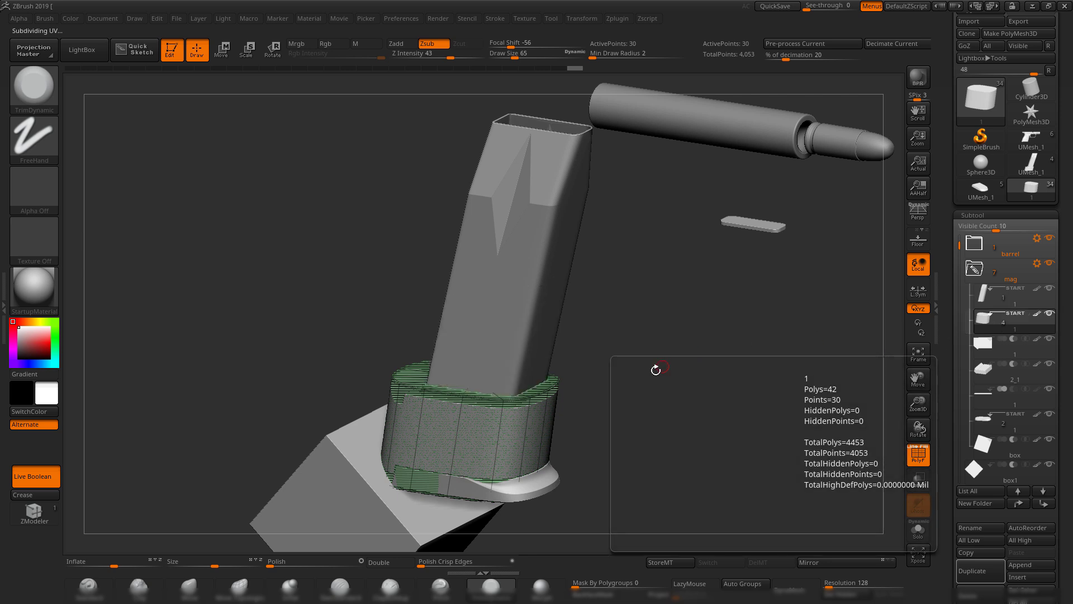
pyautogui.moveTo(653, 367); pyautogui.dragTo(667, 324)
pyautogui.hotkey('shift', 'f')
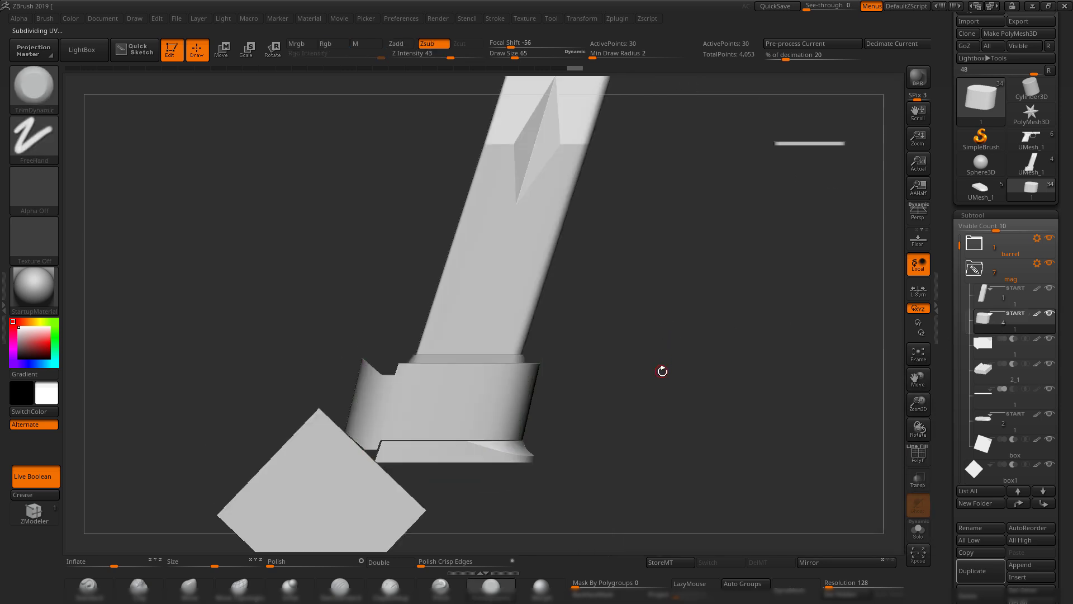
# - Move the box1 subtool into the mag folder, at the end of the magazine base plate's Boolean group
pyautogui.keyDown('alt'); pyautogui.moveTo(662, 371); pyautogui.dragTo(677, 271); pyautogui.keyUp('alt')
pyautogui.moveTo(678, 272); pyautogui.dragTo(661, 328)
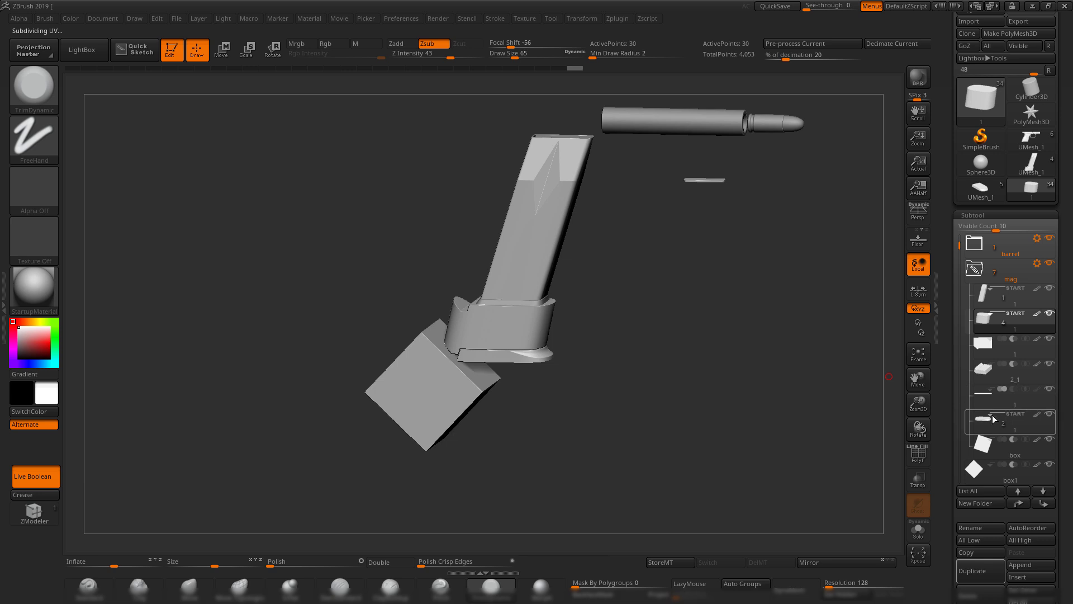
pyautogui.moveTo(986, 447)
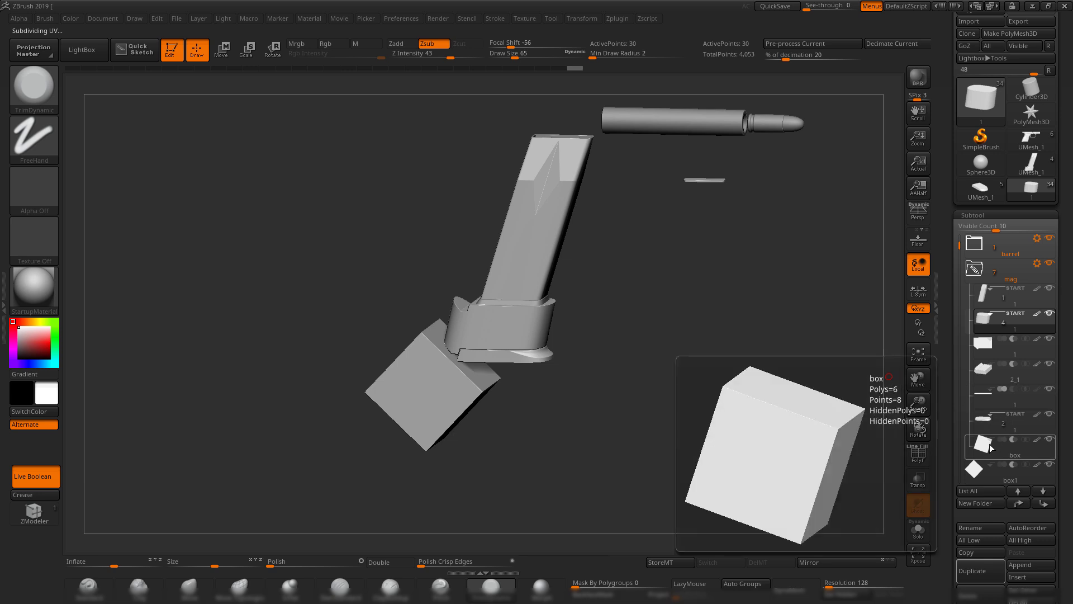
pyautogui.click(973, 478)
pyautogui.hotkey('shift', 'f')
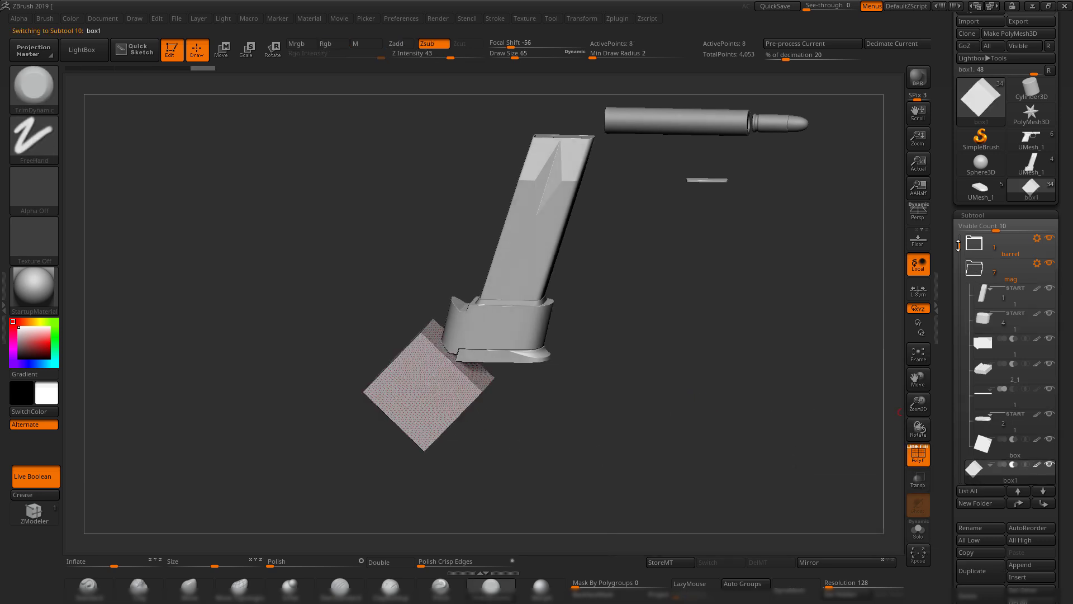
pyautogui.moveTo(958, 245); pyautogui.dragTo(957, 264)
pyautogui.moveTo(673, 393); pyautogui.dragTo(674, 383)
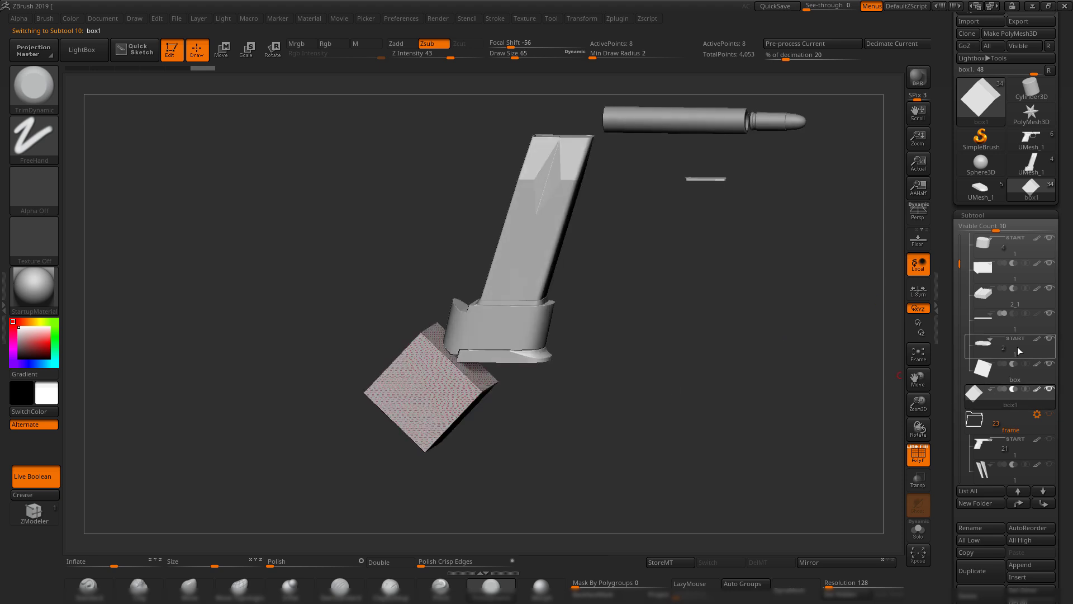
pyautogui.moveTo(1017, 351)
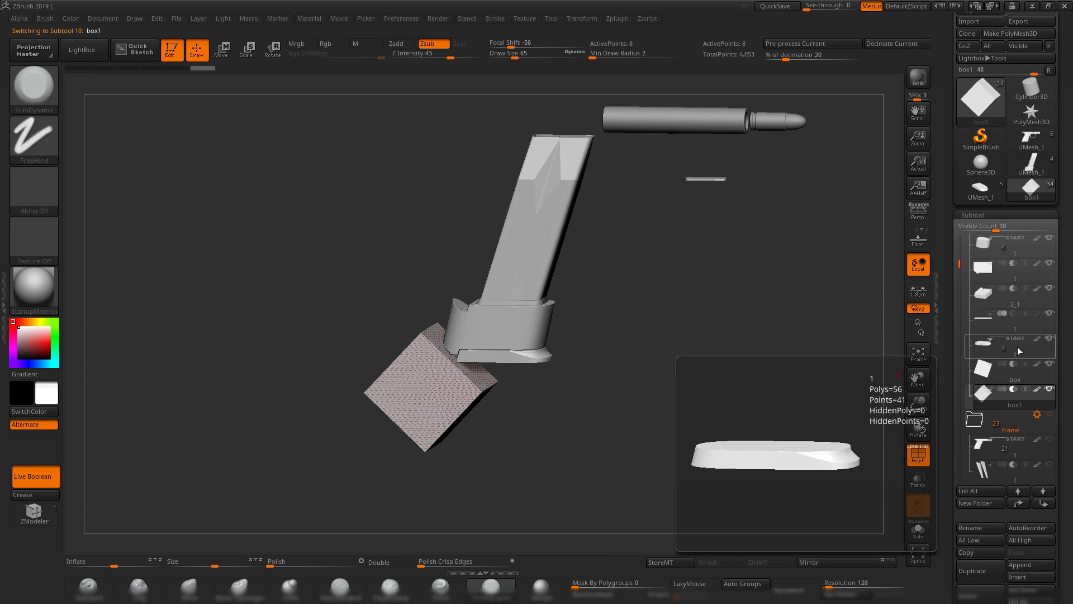
pyautogui.moveTo(649, 411); pyautogui.dragTo(783, 369)
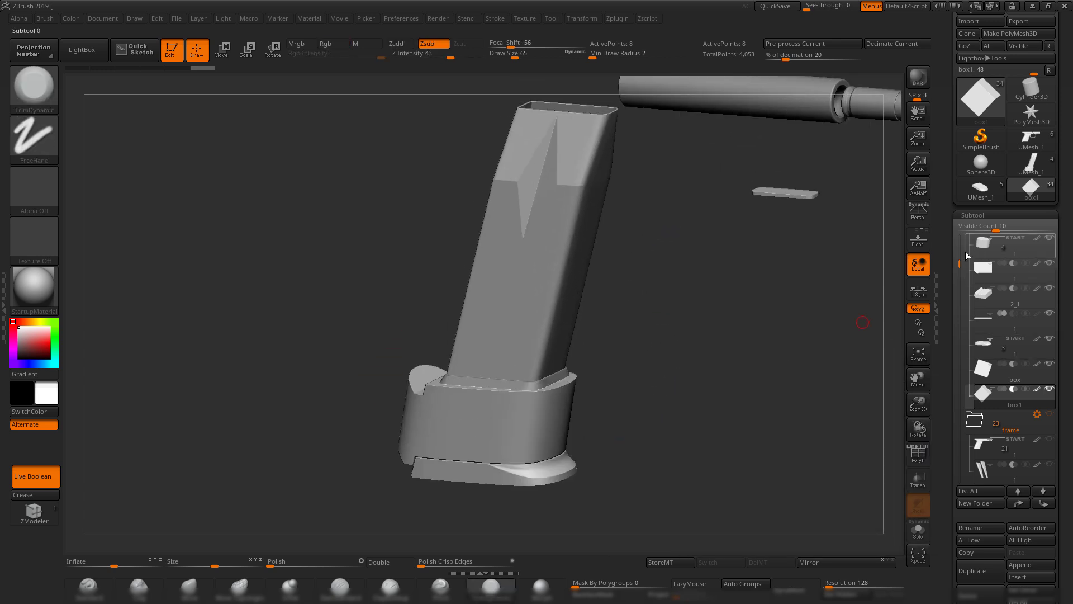
# - Select the magazine body and check its wireframe and its fit in the lower sleeve
pyautogui.scroll(2, 968, 255)
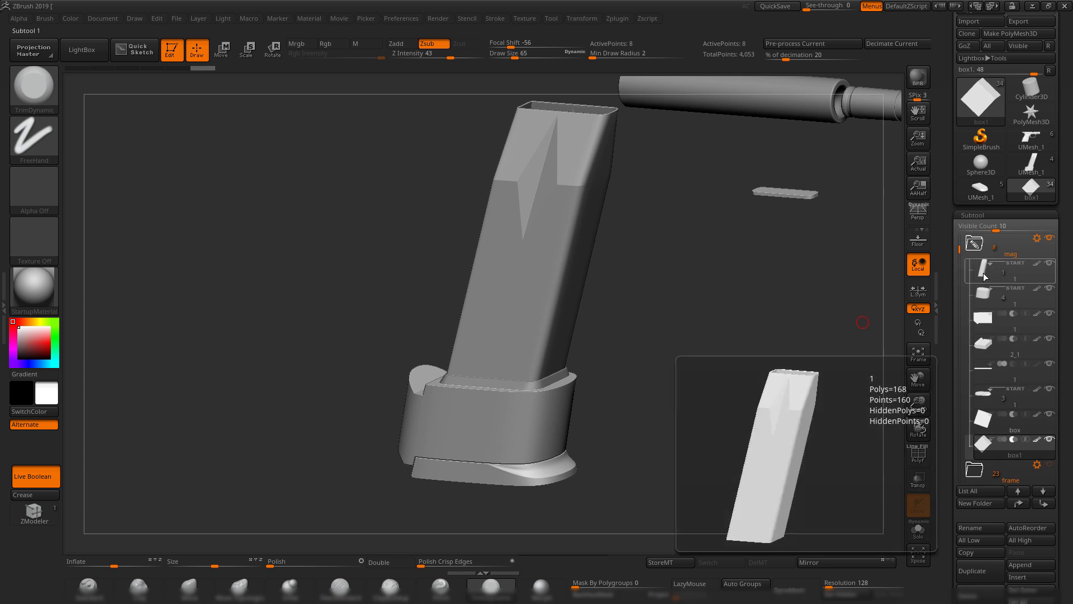
pyautogui.click(981, 278)
pyautogui.keyDown('alt'); pyautogui.moveTo(742, 284); pyautogui.dragTo(741, 354); pyautogui.keyUp('alt')
pyautogui.hotkey('shift', 'f')
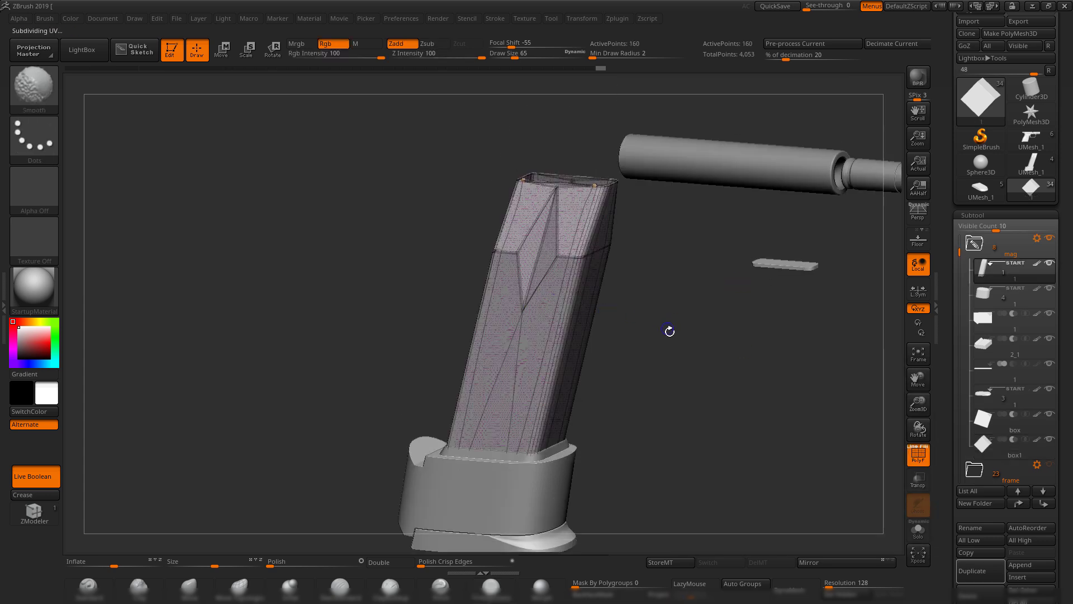
pyautogui.hotkey('shift', 'f')
pyautogui.moveTo(687, 334)
pyautogui.keyDown('shift'); pyautogui.mouseDown()
pyautogui.moveTo(737, 347)
pyautogui.moveTo(719, 312)
pyautogui.moveTo(715, 343)
pyautogui.mouseUp(); pyautogui.keyUp('shift')
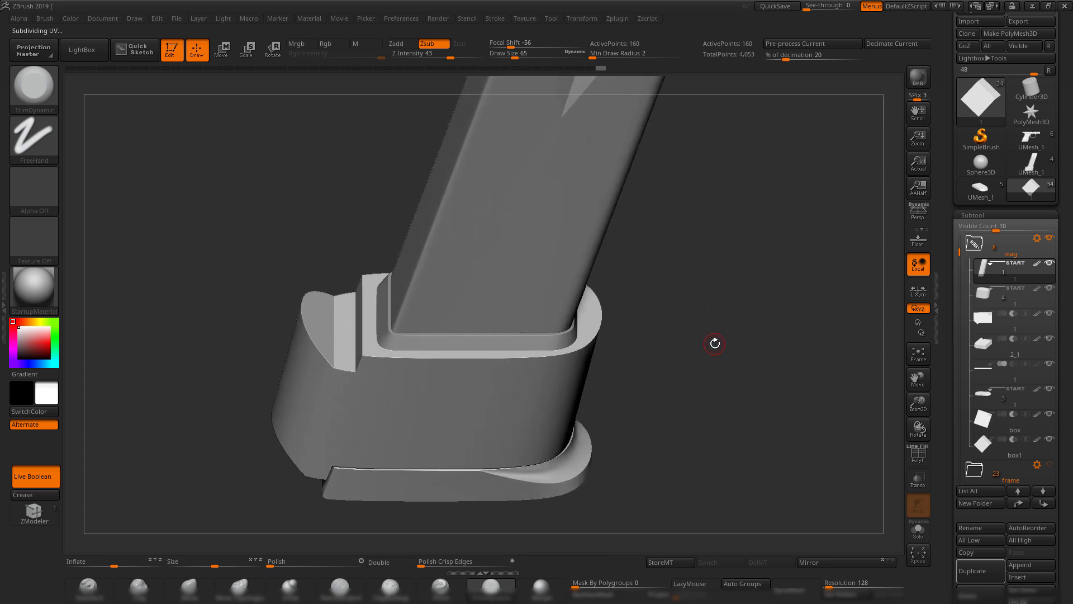
pyautogui.moveTo(665, 288); pyautogui.dragTo(690, 327)
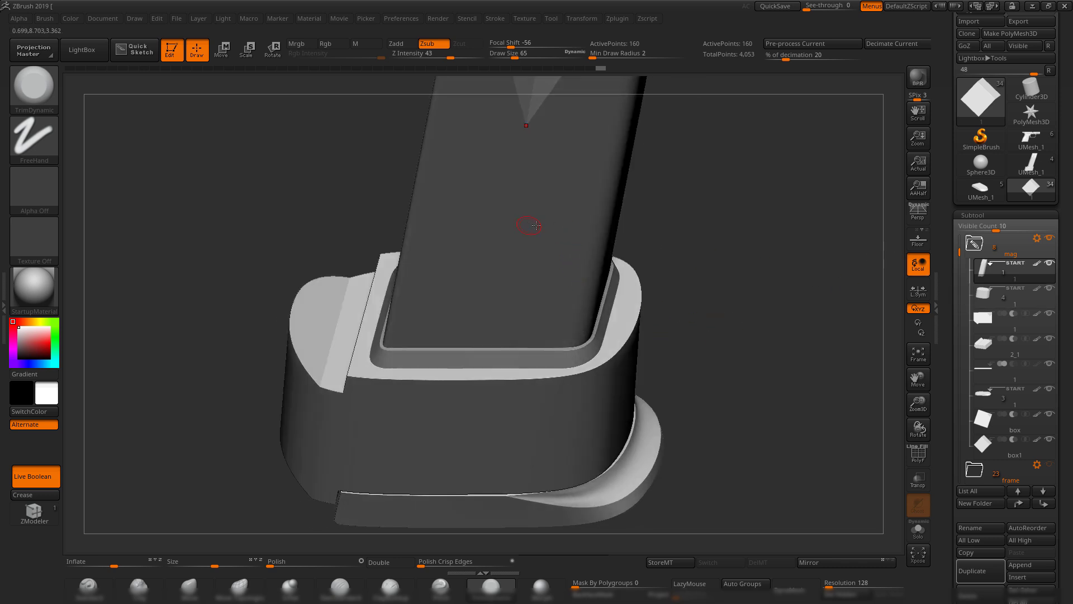
pyautogui.hotkey('shift', 'f')
pyautogui.hotkey('shift', 'f')
# - Isolate the collar to check its shape, and show all the parts again
pyautogui.click(915, 538)
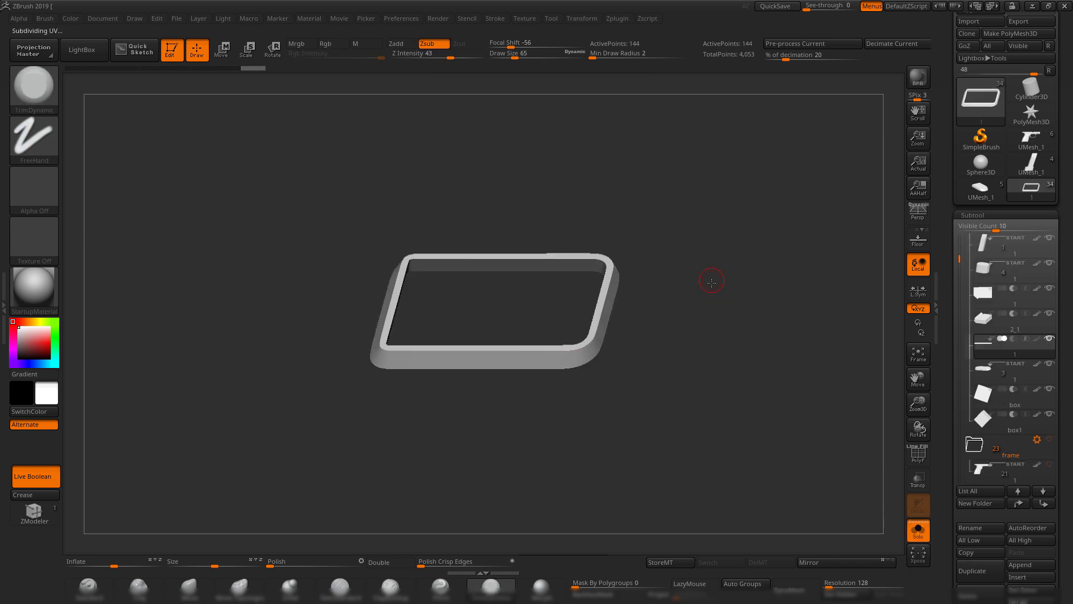
pyautogui.moveTo(712, 281); pyautogui.dragTo(722, 271)
pyautogui.click(923, 534)
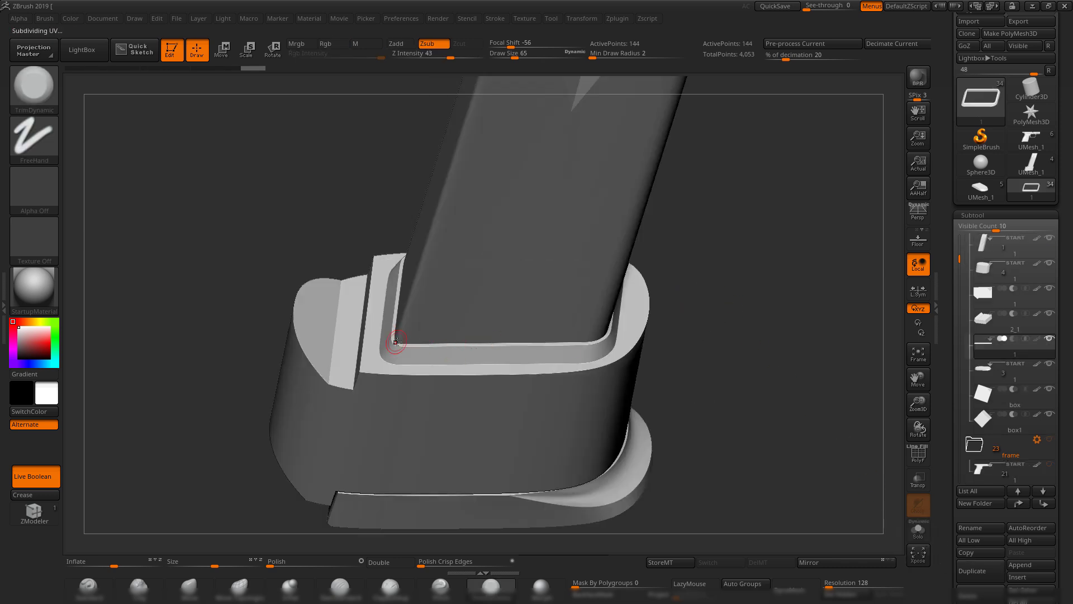
# - Examine from several sides how the collar joins the magazine body and the lower sleeve
pyautogui.moveTo(735, 339); pyautogui.dragTo(383, 328)
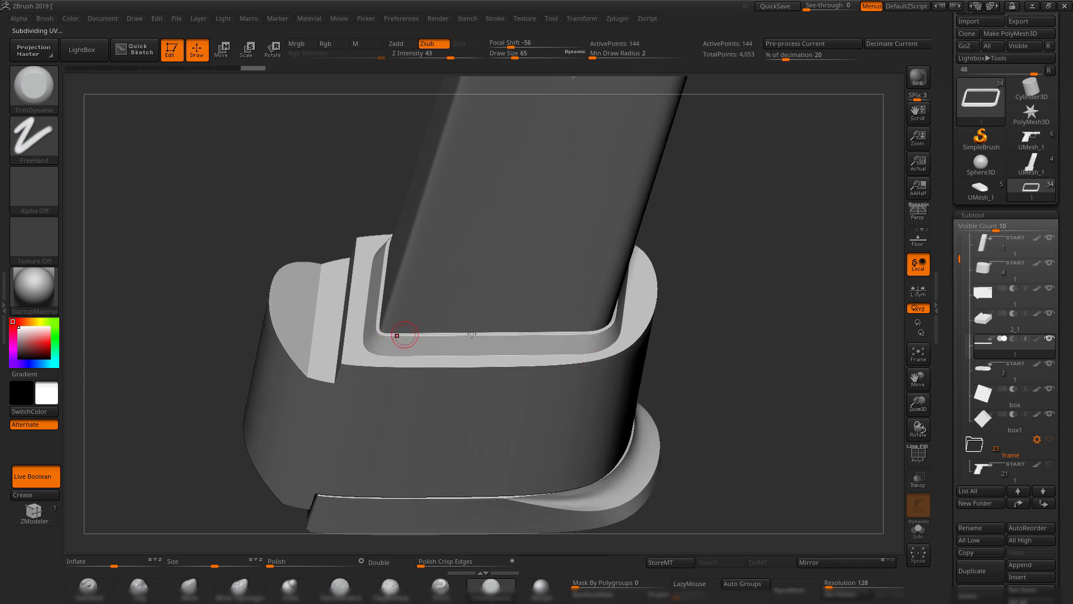
pyautogui.moveTo(790, 350); pyautogui.dragTo(799, 366)
pyautogui.keyDown('alt'); pyautogui.moveTo(731, 318); pyautogui.dragTo(733, 314); pyautogui.keyUp('alt')
pyautogui.moveTo(733, 315); pyautogui.dragTo(751, 277)
pyautogui.moveTo(751, 277); pyautogui.dragTo(756, 347)
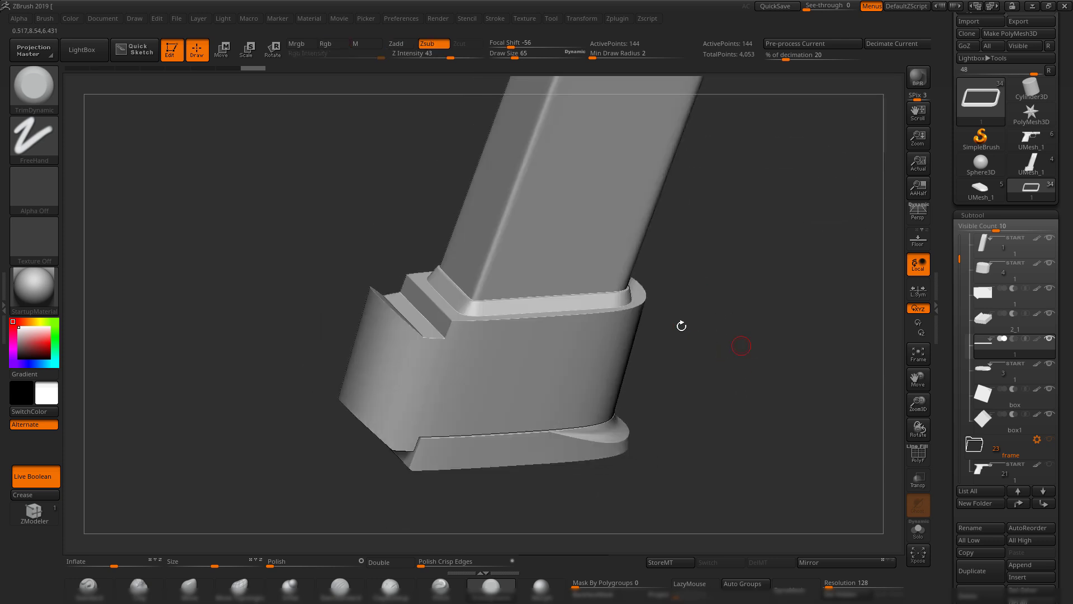
pyautogui.keyDown('alt'); pyautogui.moveTo(681, 325); pyautogui.dragTo(663, 398); pyautogui.keyUp('alt')
pyautogui.moveTo(704, 354)
pyautogui.keyDown('alt'); pyautogui.mouseDown()
pyautogui.moveTo(695, 362)
pyautogui.moveTo(692, 350)
pyautogui.mouseUp(); pyautogui.keyUp('alt')
pyautogui.keyDown('alt'); pyautogui.moveTo(665, 294); pyautogui.dragTo(444, 268); pyautogui.keyUp('alt')
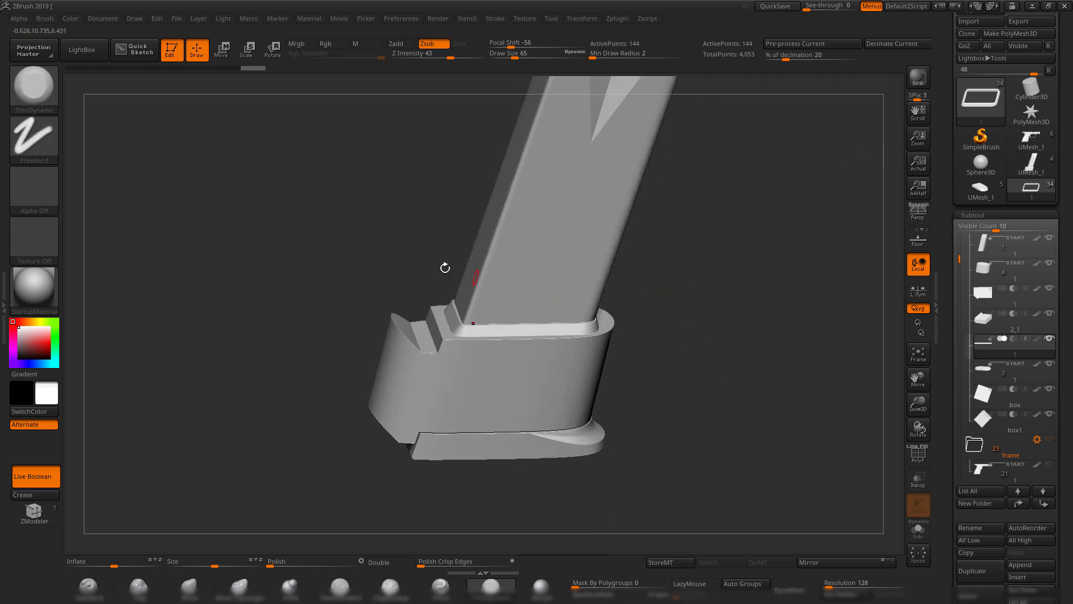
pyautogui.moveTo(671, 272); pyautogui.dragTo(664, 342)
pyautogui.moveTo(792, 330); pyautogui.dragTo(478, 320)
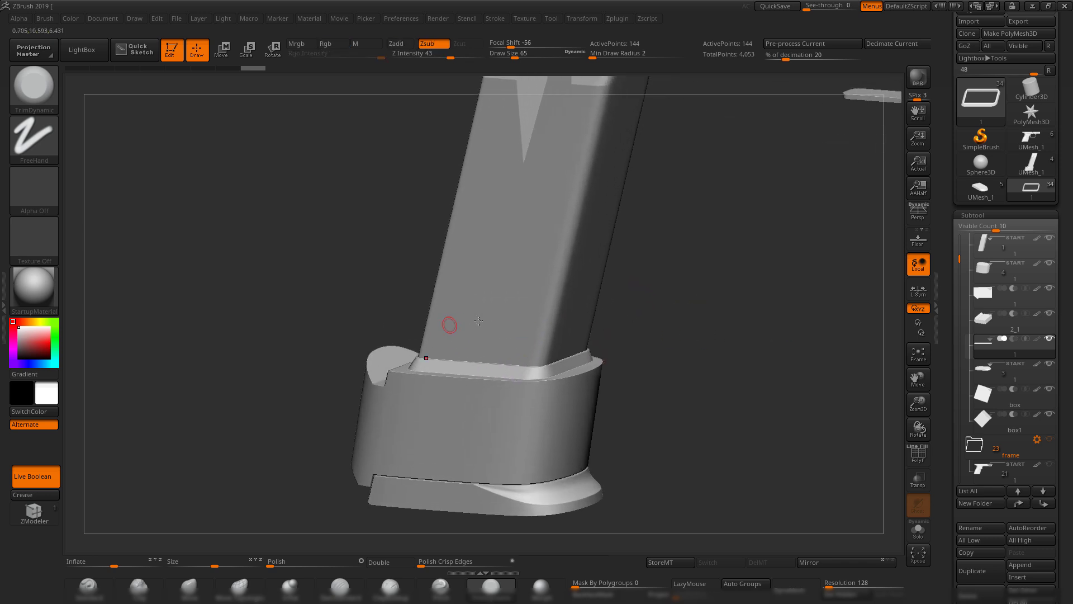
pyautogui.moveTo(693, 379); pyautogui.dragTo(629, 378)
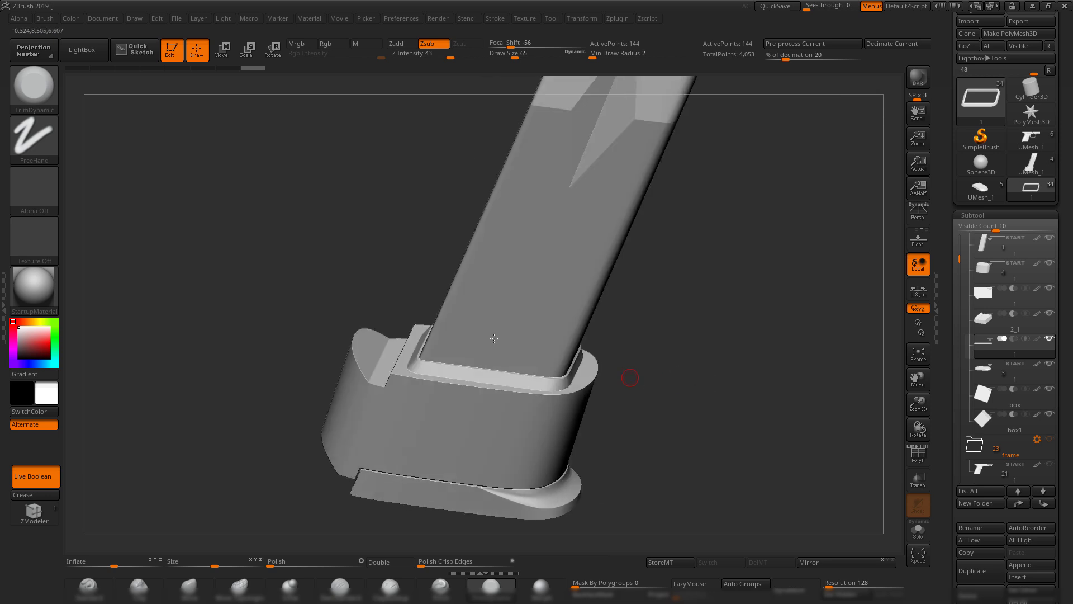
pyautogui.keyDown('alt'); pyautogui.moveTo(726, 362); pyautogui.dragTo(702, 404); pyautogui.keyUp('alt')
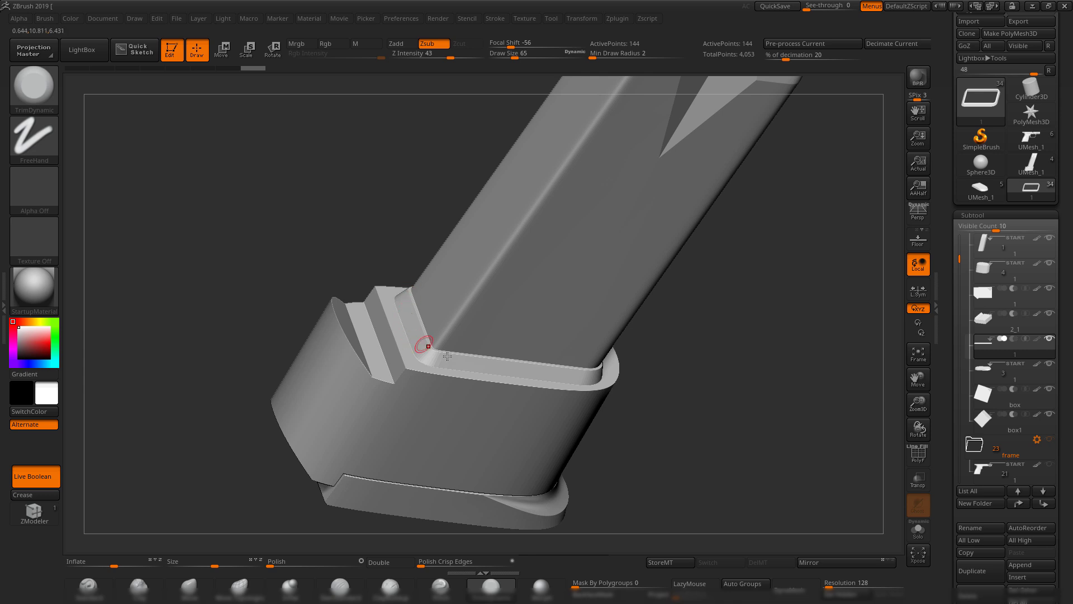
pyautogui.moveTo(678, 358); pyautogui.dragTo(614, 366)
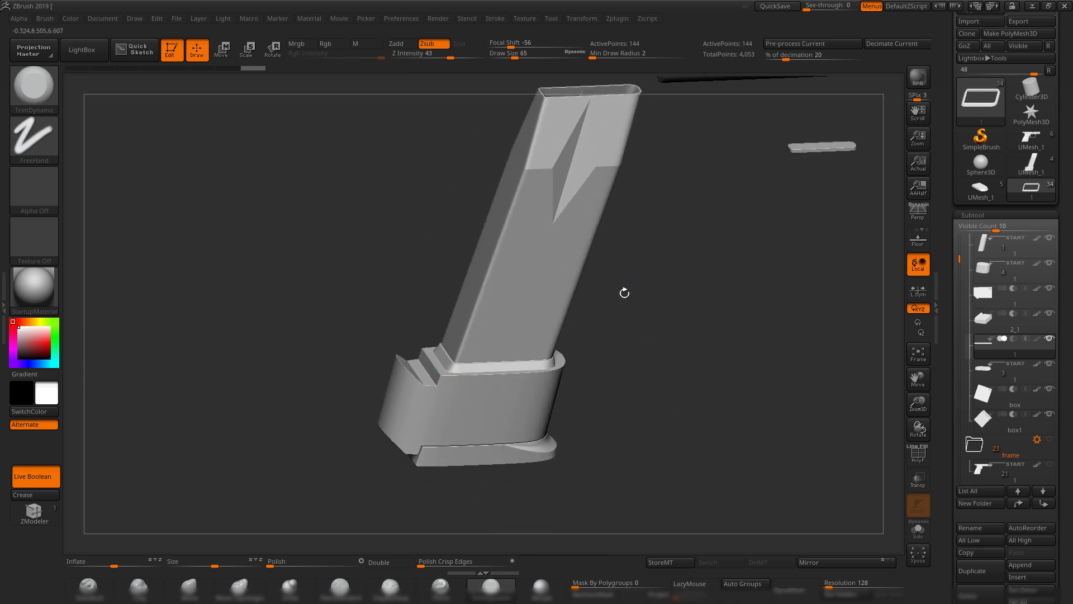
pyautogui.keyDown('alt'); pyautogui.moveTo(624, 293); pyautogui.dragTo(685, 319); pyautogui.keyUp('alt')
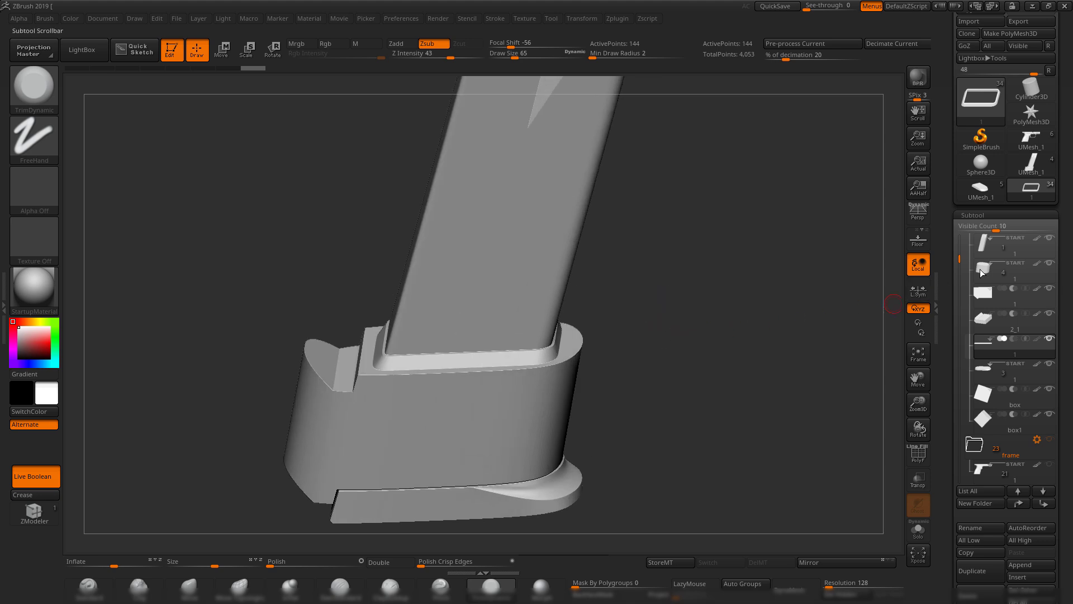
# - Duplicate the magazine body and move the copy down to directly below the collar in the sleeve's Boolean group
pyautogui.click(982, 253)
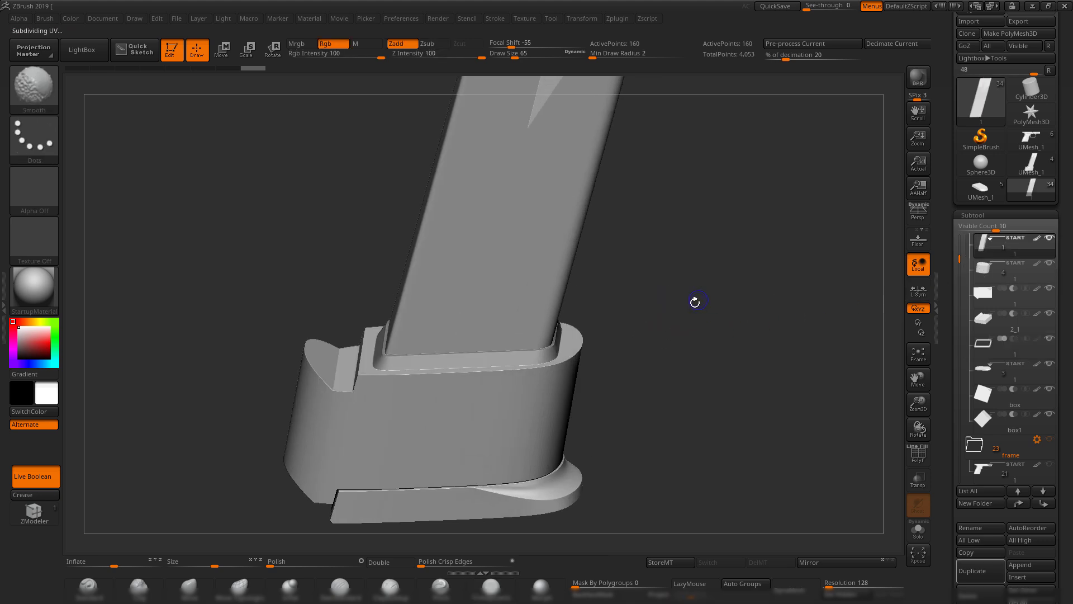
pyautogui.click(982, 574)
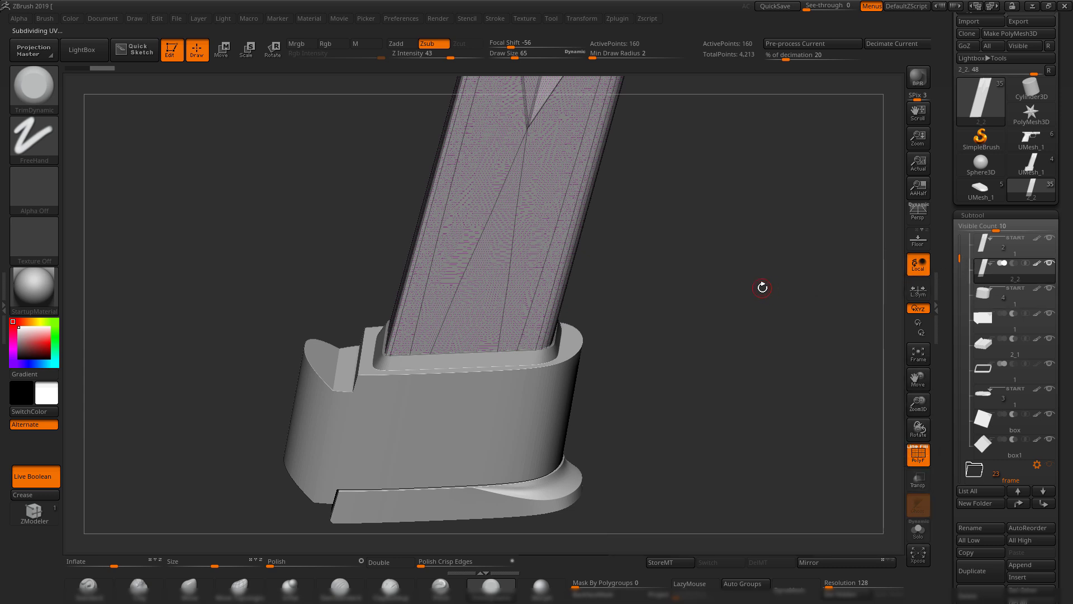
pyautogui.hotkey('ctrl', 'Down')
pyautogui.hotkey('ctrl', 'Down')
pyautogui.hotkey('ctrl', 'Down')
pyautogui.hotkey('ctrl', 'Down')
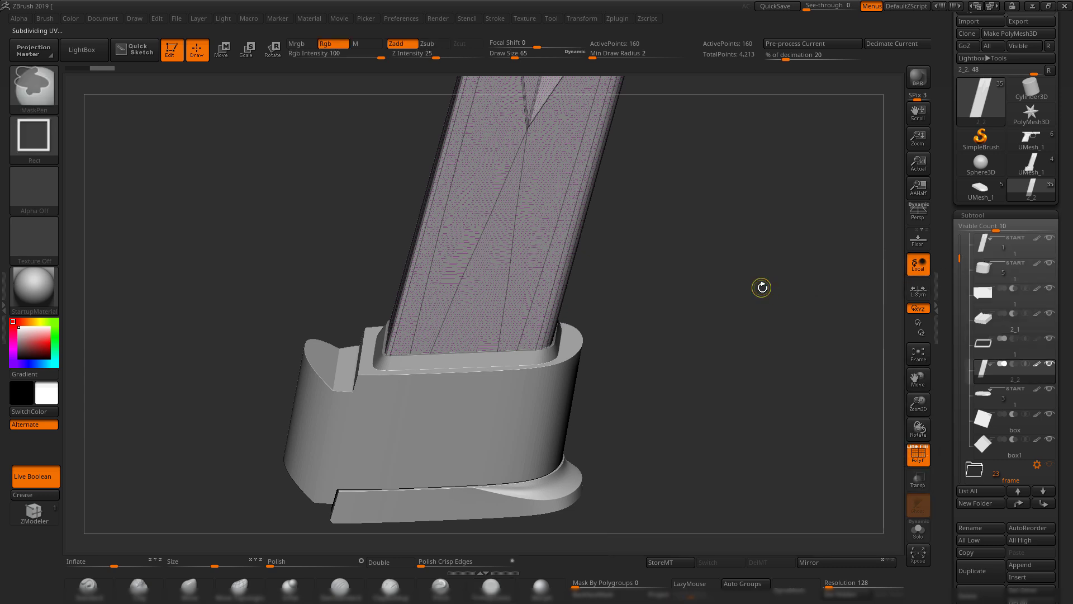
# - Set the duplicated magazine body to Boolean subtraction and hide the original magazine body
pyautogui.moveTo(720, 302); pyautogui.dragTo(839, 324)
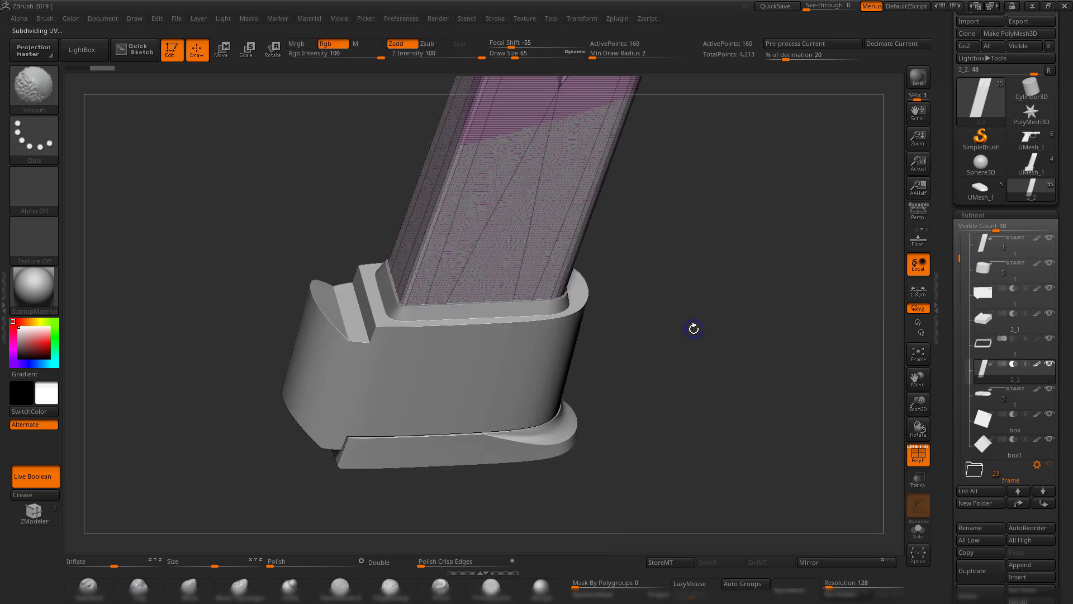
pyautogui.hotkey('shift', 'f')
pyautogui.keyDown('shift'); pyautogui.moveTo(671, 347); pyautogui.dragTo(681, 305); pyautogui.keyUp('shift')
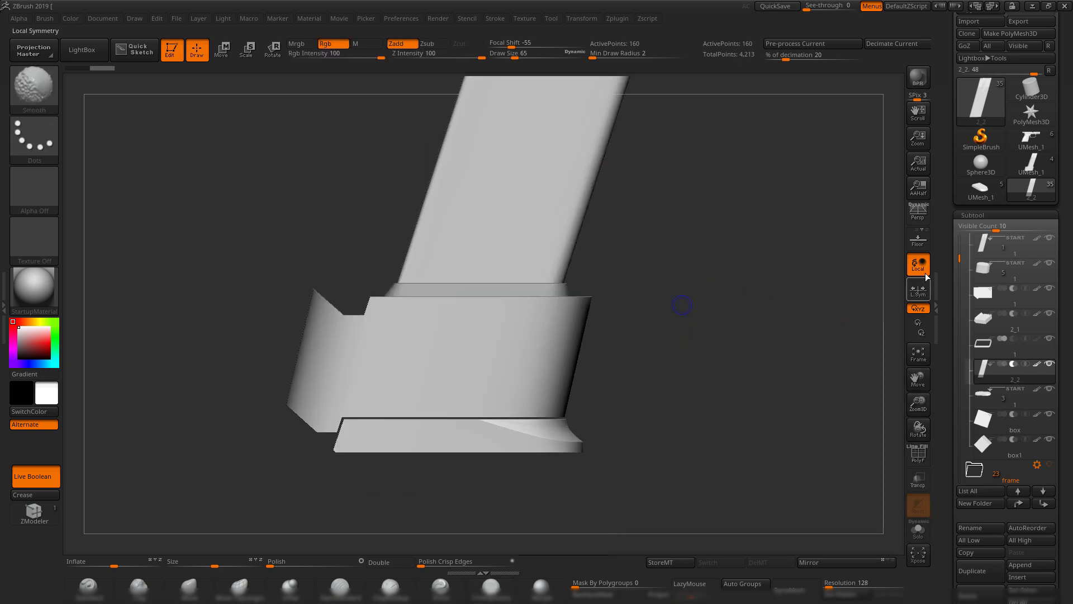
pyautogui.click(1050, 239)
pyautogui.moveTo(639, 239); pyautogui.dragTo(548, 211)
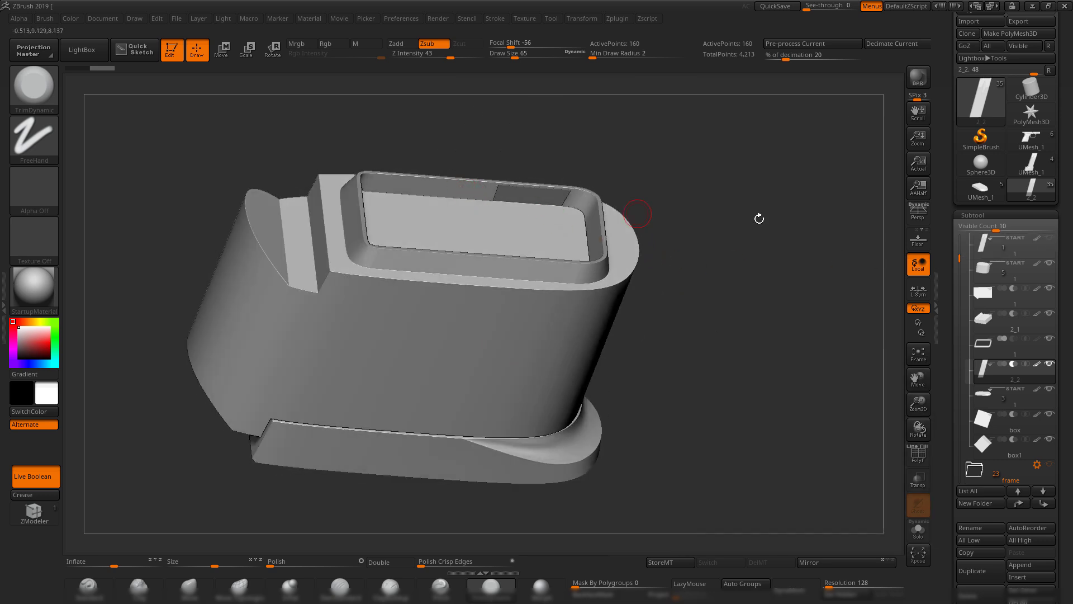
pyautogui.moveTo(759, 218); pyautogui.dragTo(815, 297)
# - Compare the collar with the cavity in the sleeve, and isolate the duplicated magazine body to check its hollow interior
pyautogui.click(983, 347)
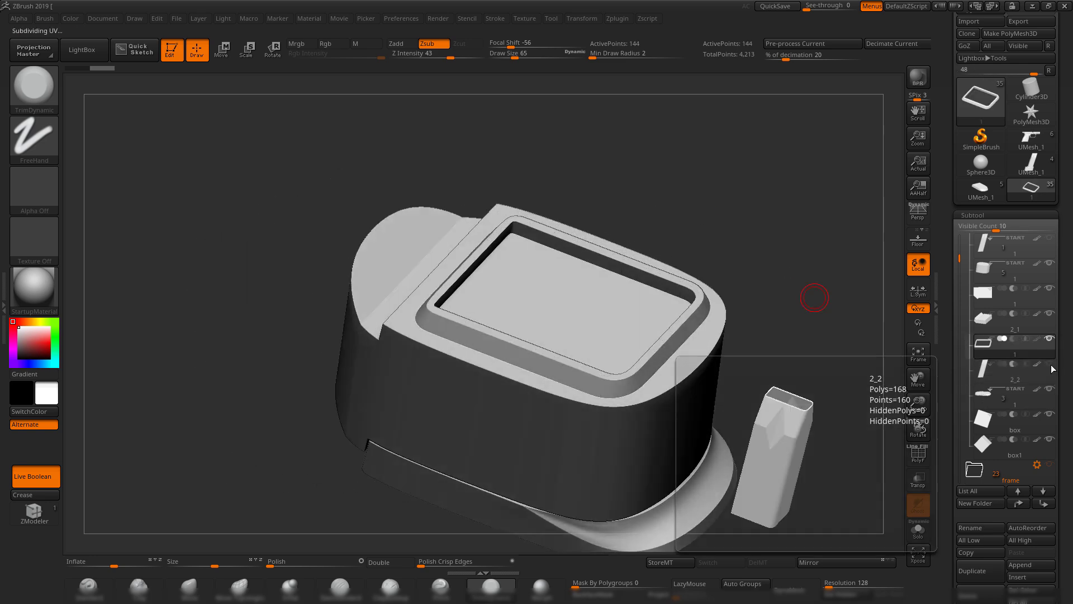
pyautogui.moveTo(782, 248); pyautogui.dragTo(764, 222)
pyautogui.click(982, 378)
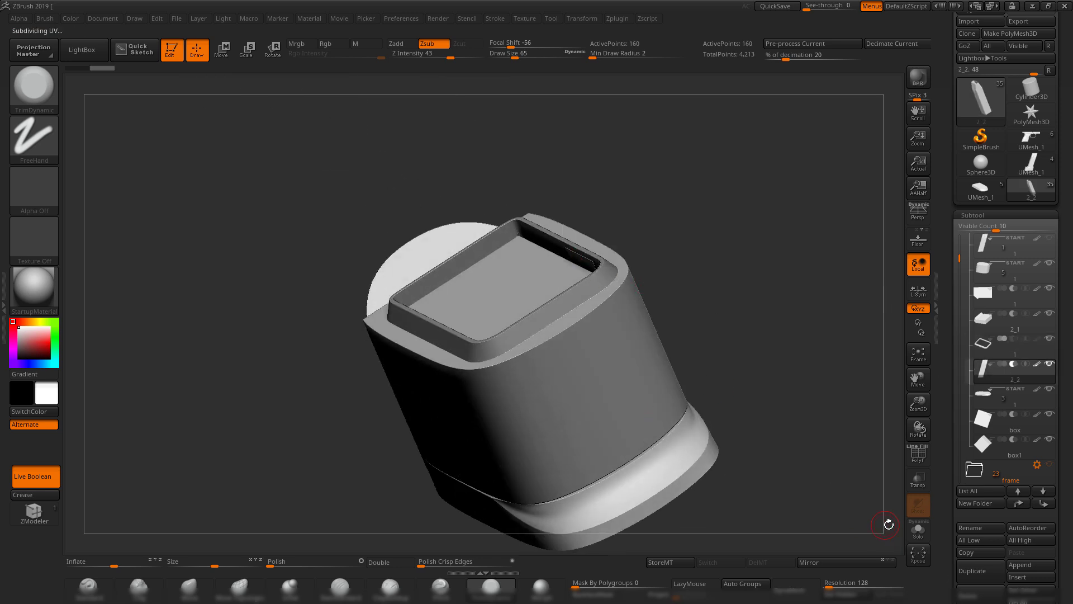
pyautogui.click(917, 529)
pyautogui.moveTo(709, 350); pyautogui.dragTo(749, 241)
pyautogui.moveTo(827, 348); pyautogui.dragTo(838, 134)
pyautogui.click(917, 529)
pyautogui.keyDown('alt'); pyautogui.moveTo(589, 168); pyautogui.dragTo(585, 232, button='right'); pyautogui.keyUp('alt')
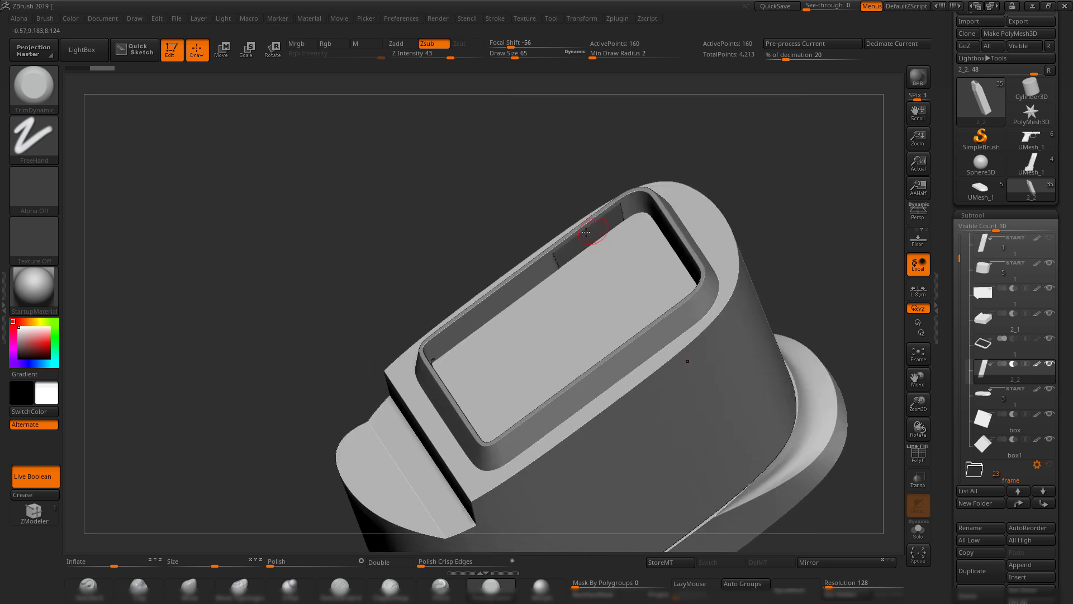
# - Isolate the duplicated magazine body, try showing only one open end with its wireframe, and restore the full mesh
pyautogui.click(918, 530)
pyautogui.moveTo(838, 433)
pyautogui.mouseDown()
pyautogui.moveTo(749, 397)
pyautogui.moveTo(819, 381)
pyautogui.moveTo(816, 353)
pyautogui.moveTo(766, 386)
pyautogui.moveTo(773, 216)
pyautogui.moveTo(779, 238)
pyautogui.mouseUp()
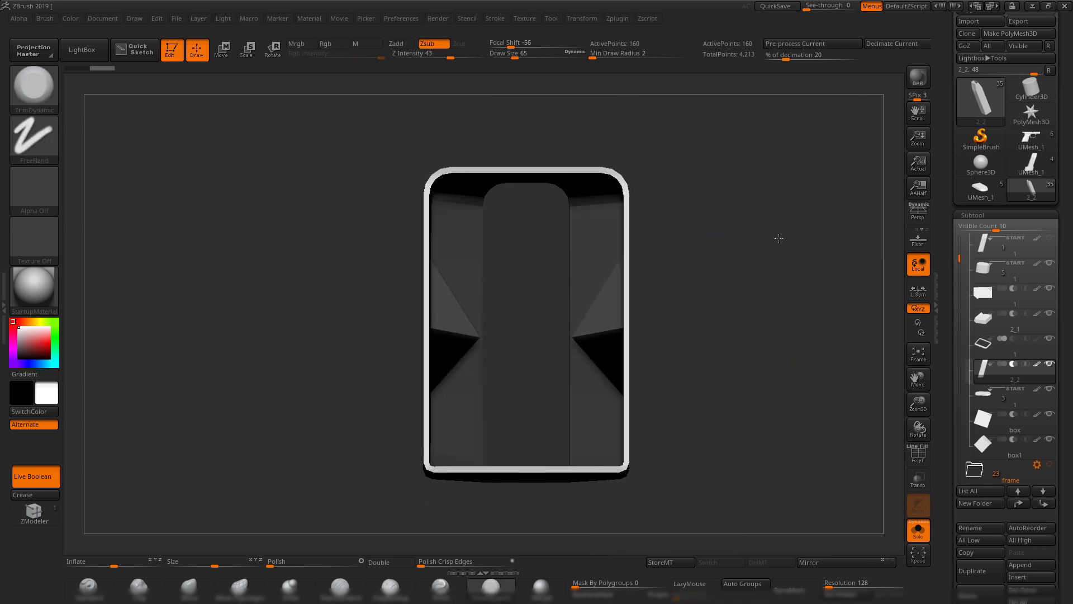
pyautogui.keyDown('ctrl'); pyautogui.moveTo(775, 237); pyautogui.dragTo(756, 218, button='right'); pyautogui.keyUp('ctrl')
pyautogui.moveTo(777, 227)
pyautogui.mouseDown()
pyautogui.moveTo(783, 270)
pyautogui.moveTo(793, 274)
pyautogui.moveTo(762, 266)
pyautogui.moveTo(783, 254)
pyautogui.moveTo(704, 258)
pyautogui.moveTo(739, 284)
pyautogui.moveTo(707, 287)
pyautogui.moveTo(747, 276)
pyautogui.moveTo(704, 287)
pyautogui.moveTo(668, 279)
pyautogui.moveTo(713, 279)
pyautogui.moveTo(670, 299)
pyautogui.moveTo(716, 305)
pyautogui.moveTo(695, 300)
pyautogui.mouseUp()
pyautogui.moveTo(714, 166)
pyautogui.keyDown('ctrl'); pyautogui.keyDown('shift'); pyautogui.mouseDown()
pyautogui.moveTo(565, 412)
pyautogui.moveTo(508, 454)
pyautogui.mouseUp(); pyautogui.keyUp('shift'); pyautogui.keyUp('ctrl')
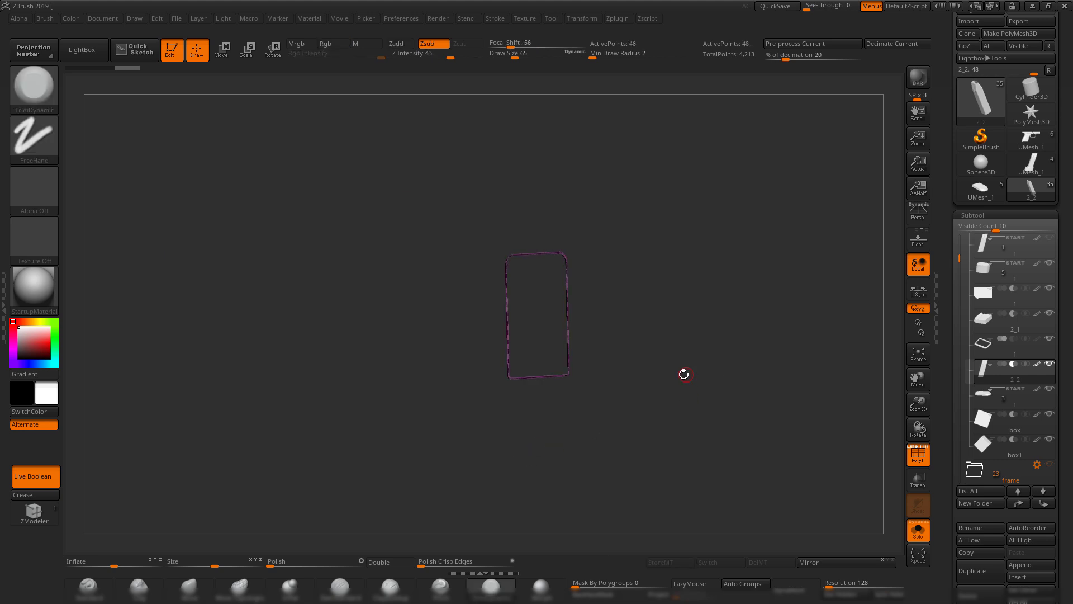
pyautogui.keyDown('ctrl'); pyautogui.keyDown('shift'); pyautogui.click(755, 364); pyautogui.keyUp('shift'); pyautogui.keyUp('ctrl')
# - Hide part of the duplicated magazine body and turn on double-sided display
pyautogui.moveTo(733, 338)
pyautogui.keyDown('shift'); pyautogui.mouseDown()
pyautogui.moveTo(721, 330)
pyautogui.moveTo(874, 448)
pyautogui.mouseUp(); pyautogui.keyUp('shift')
pyautogui.keyDown('ctrl'); pyautogui.keyDown('alt'); pyautogui.keyDown('shift'); pyautogui.moveTo(199, 171); pyautogui.dragTo(297, 427); pyautogui.keyUp('shift'); pyautogui.keyUp('alt'); pyautogui.keyUp('ctrl')
pyautogui.moveTo(534, 222); pyautogui.dragTo(603, 217)
pyautogui.moveTo(586, 196)
pyautogui.keyDown('ctrl'); pyautogui.keyDown('shift'); pyautogui.mouseDown()
pyautogui.moveTo(625, 235)
pyautogui.moveTo(585, 216)
pyautogui.moveTo(553, 224)
pyautogui.mouseUp(); pyautogui.keyUp('shift'); pyautogui.keyUp('ctrl')
pyautogui.click(383, 565)
# - Try hiding and isolating the lower end of the duplicated magazine body, and show the whole mesh again
pyautogui.keyDown('alt'); pyautogui.moveTo(710, 330); pyautogui.dragTo(560, 275); pyautogui.keyUp('alt')
pyautogui.keyDown('alt'); pyautogui.moveTo(400, 276); pyautogui.dragTo(493, 330); pyautogui.keyUp('alt')
pyautogui.moveTo(483, 163)
pyautogui.keyDown('ctrl'); pyautogui.keyDown('alt'); pyautogui.keyDown('shift'); pyautogui.mouseDown()
pyautogui.moveTo(314, 445)
pyautogui.moveTo(317, 436)
pyautogui.mouseUp(); pyautogui.keyUp('shift'); pyautogui.keyUp('alt'); pyautogui.keyUp('ctrl')
pyautogui.keyDown('ctrl'); pyautogui.keyDown('shift'); pyautogui.click(687, 349); pyautogui.keyUp('shift'); pyautogui.keyUp('ctrl')
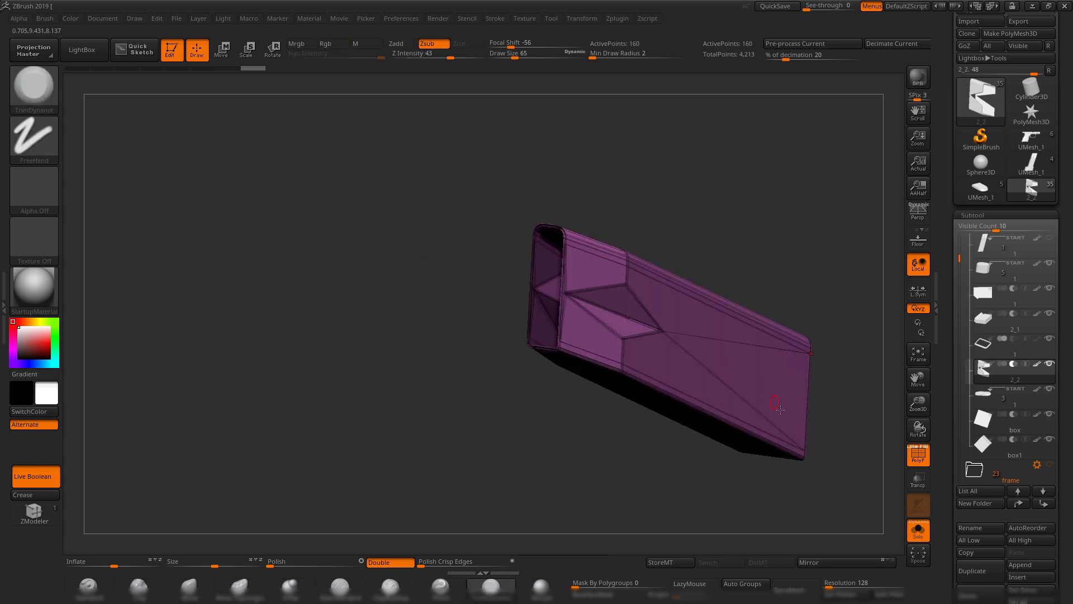
pyautogui.moveTo(800, 481); pyautogui.dragTo(708, 502)
pyautogui.keyDown('alt'); pyautogui.moveTo(707, 501); pyautogui.dragTo(598, 485); pyautogui.keyUp('alt')
pyautogui.moveTo(760, 197)
pyautogui.keyDown('ctrl'); pyautogui.keyDown('alt'); pyautogui.keyDown('shift'); pyautogui.mouseDown()
pyautogui.moveTo(661, 521)
pyautogui.moveTo(642, 526)
pyautogui.mouseUp(); pyautogui.keyUp('shift'); pyautogui.keyUp('alt'); pyautogui.keyUp('ctrl')
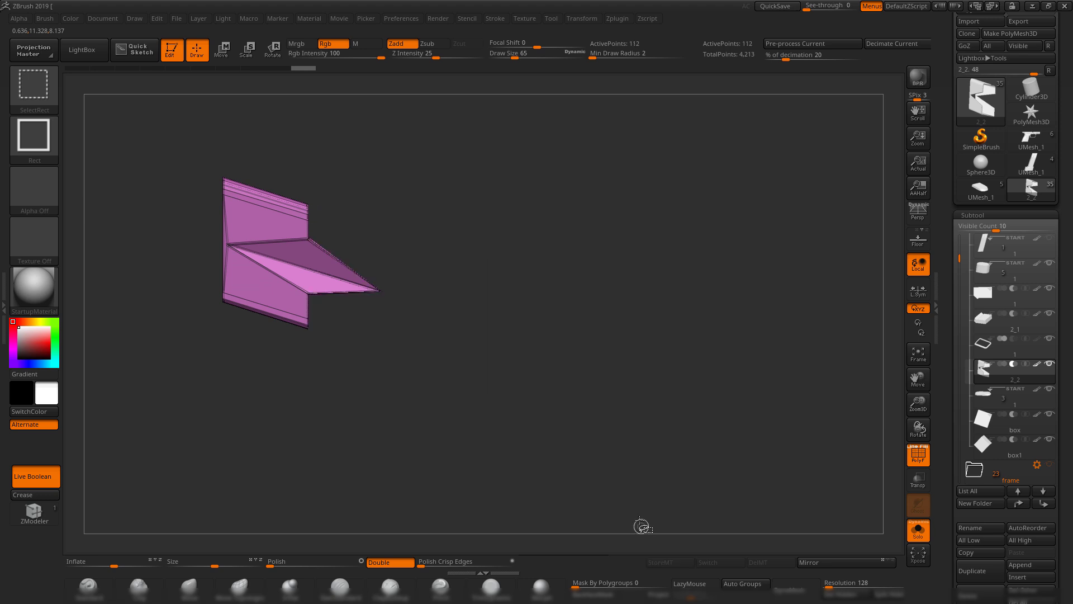
pyautogui.moveTo(736, 317)
pyautogui.keyDown('ctrl'); pyautogui.keyDown('shift'); pyautogui.mouseDown()
pyautogui.moveTo(721, 393)
pyautogui.moveTo(774, 322)
pyautogui.moveTo(738, 323)
pyautogui.mouseUp(); pyautogui.keyUp('shift'); pyautogui.keyUp('ctrl')
pyautogui.keyDown('ctrl'); pyautogui.keyDown('shift'); pyautogui.click(747, 336); pyautogui.keyUp('shift'); pyautogui.keyUp('ctrl')
pyautogui.keyDown('ctrl'); pyautogui.keyDown('shift'); pyautogui.moveTo(757, 229); pyautogui.dragTo(612, 516); pyautogui.keyUp('shift'); pyautogui.keyUp('ctrl')
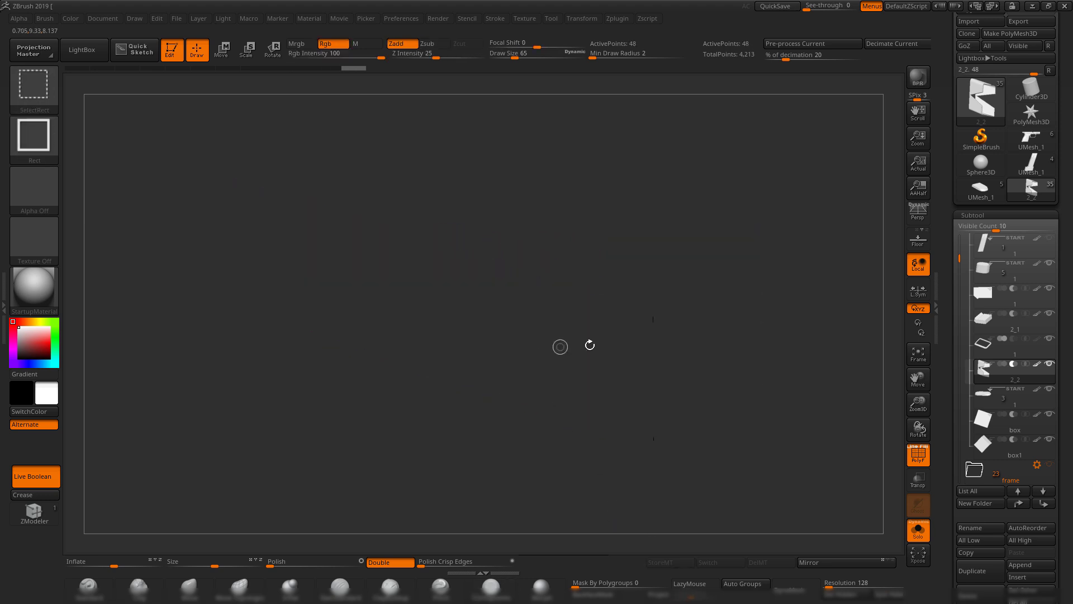
pyautogui.keyDown('ctrl'); pyautogui.keyDown('shift'); pyautogui.click(812, 466); pyautogui.keyUp('shift'); pyautogui.keyUp('ctrl')
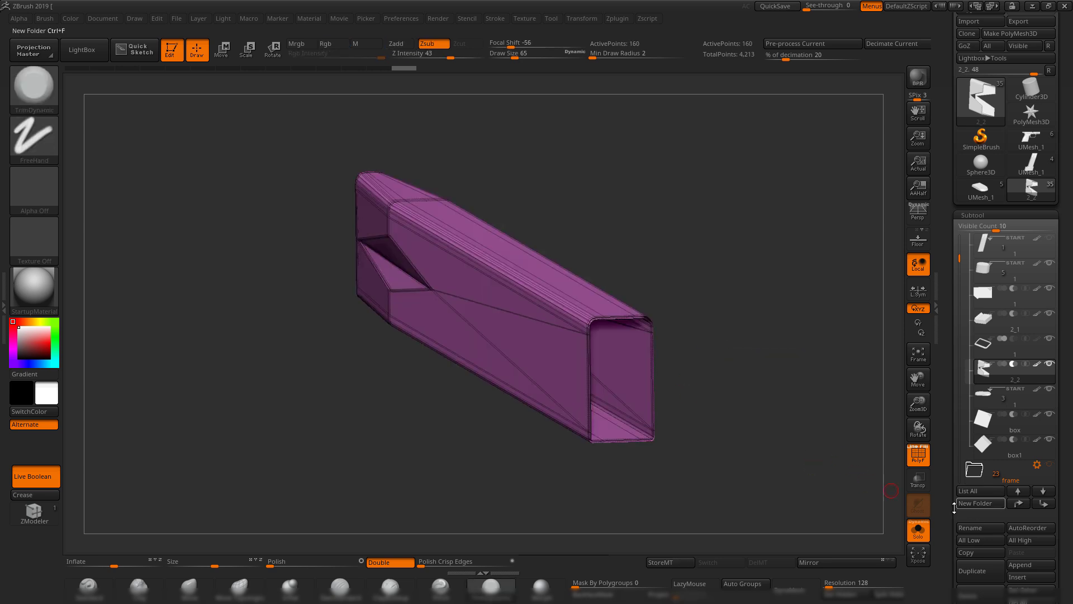
# - Isolate one open end of the duplicated magazine body to check its rim, and show the whole mesh again
pyautogui.moveTo(954, 507); pyautogui.dragTo(947, 411)
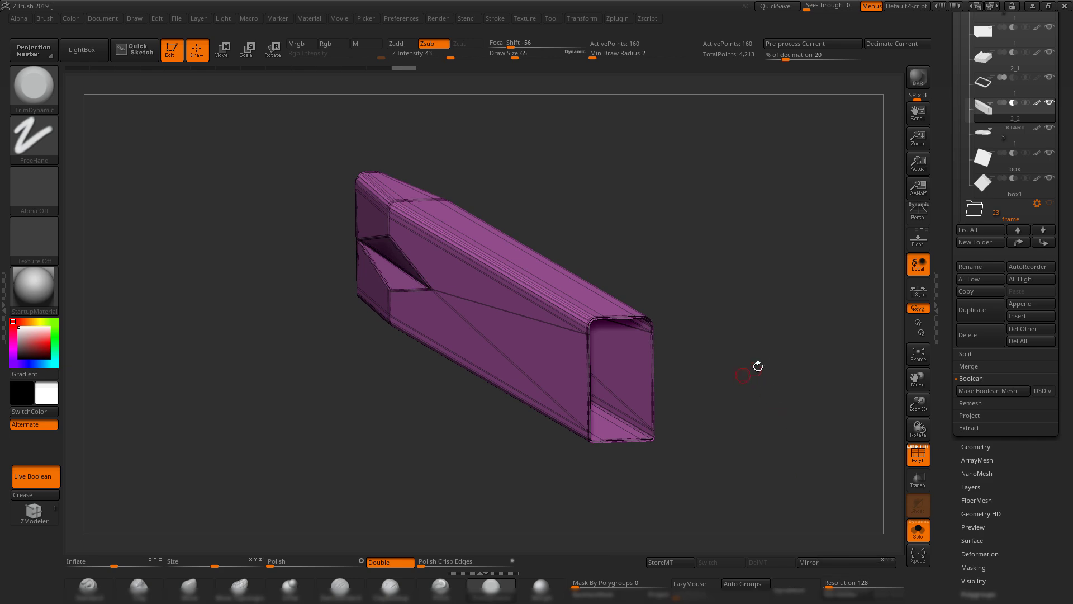
pyautogui.keyDown('shift'); pyautogui.moveTo(758, 366); pyautogui.dragTo(816, 429); pyautogui.keyUp('shift')
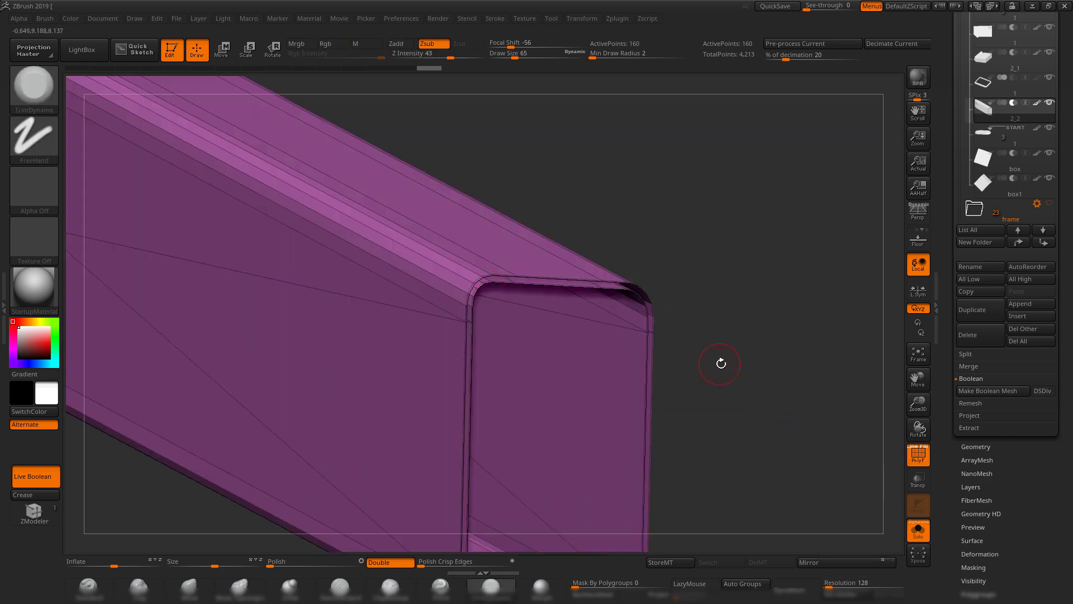
pyautogui.keyDown('alt'); pyautogui.moveTo(721, 363); pyautogui.dragTo(693, 304); pyautogui.keyUp('alt')
pyautogui.keyDown('alt'); pyautogui.moveTo(693, 305); pyautogui.dragTo(879, 389); pyautogui.keyUp('alt')
pyautogui.keyDown('ctrl'); pyautogui.keyDown('shift'); pyautogui.moveTo(191, 140); pyautogui.dragTo(301, 452); pyautogui.keyUp('shift'); pyautogui.keyUp('ctrl')
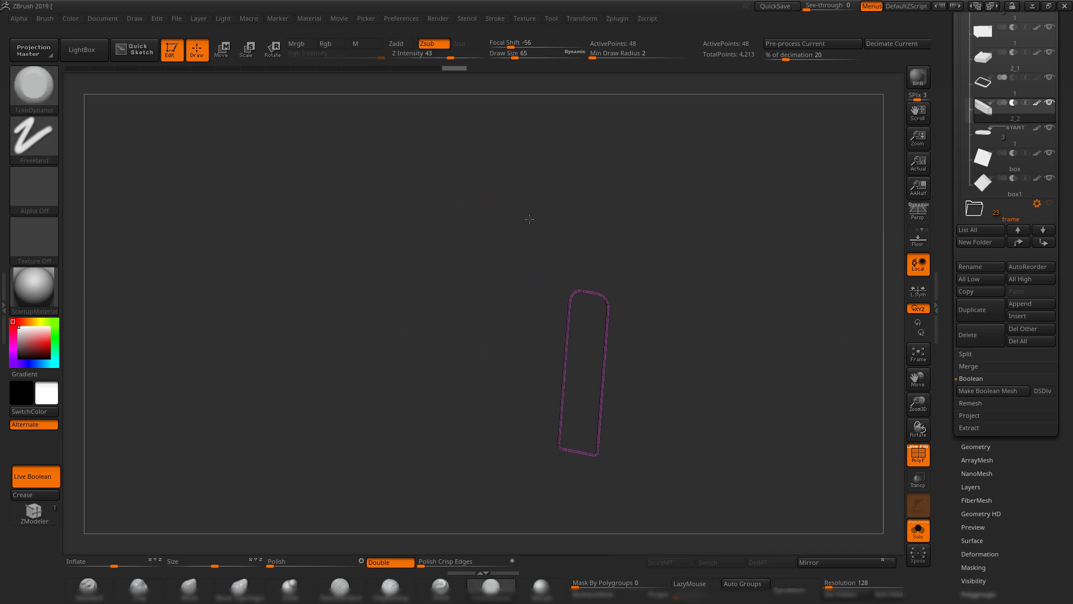
pyautogui.keyDown('ctrl'); pyautogui.keyDown('shift'); pyautogui.click(774, 371); pyautogui.keyUp('shift'); pyautogui.keyUp('ctrl')
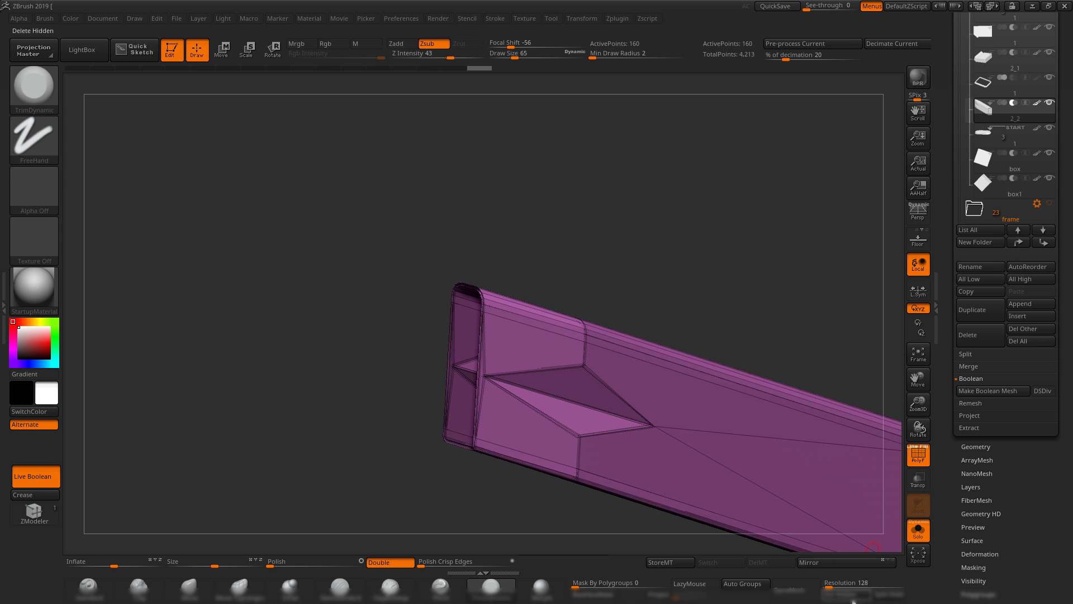
# - Assign automatic polygroups to the inner and outer shells of the duplicated magazine body
pyautogui.click(756, 585)
pyautogui.moveTo(790, 268)
pyautogui.mouseDown()
pyautogui.moveTo(639, 181)
pyautogui.moveTo(705, 203)
pyautogui.moveTo(683, 216)
pyautogui.moveTo(662, 202)
pyautogui.moveTo(687, 246)
pyautogui.moveTo(664, 213)
pyautogui.moveTo(669, 179)
pyautogui.moveTo(746, 267)
pyautogui.moveTo(697, 261)
pyautogui.moveTo(690, 288)
pyautogui.mouseUp()
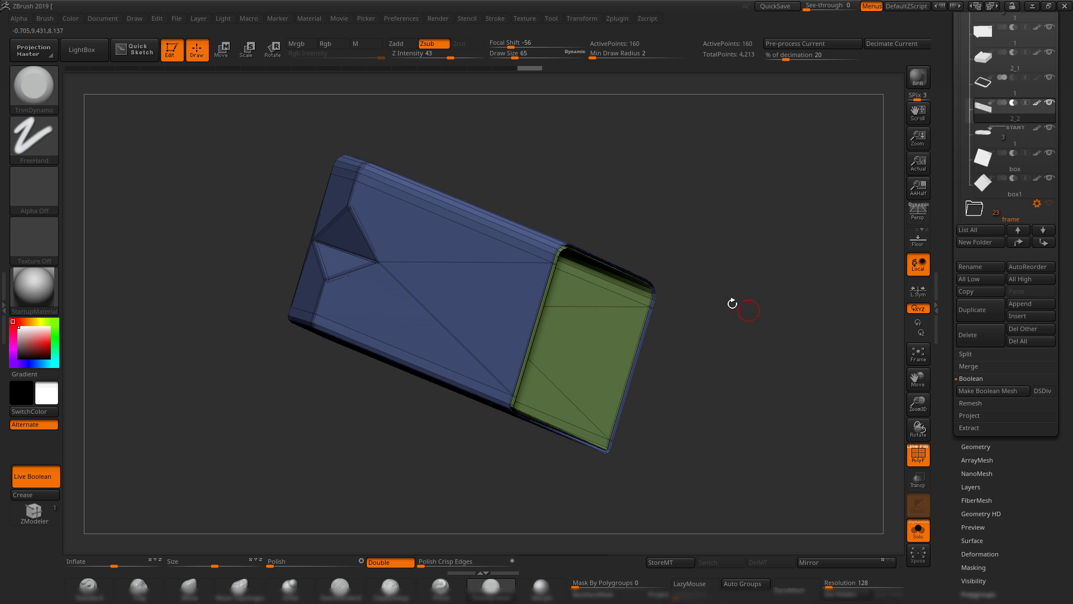
pyautogui.moveTo(718, 330); pyautogui.dragTo(652, 392)
# - Isolate the outer shell of the duplicated magazine body and delete the hidden inner shell
pyautogui.hotkey('ctrl', 'shift')
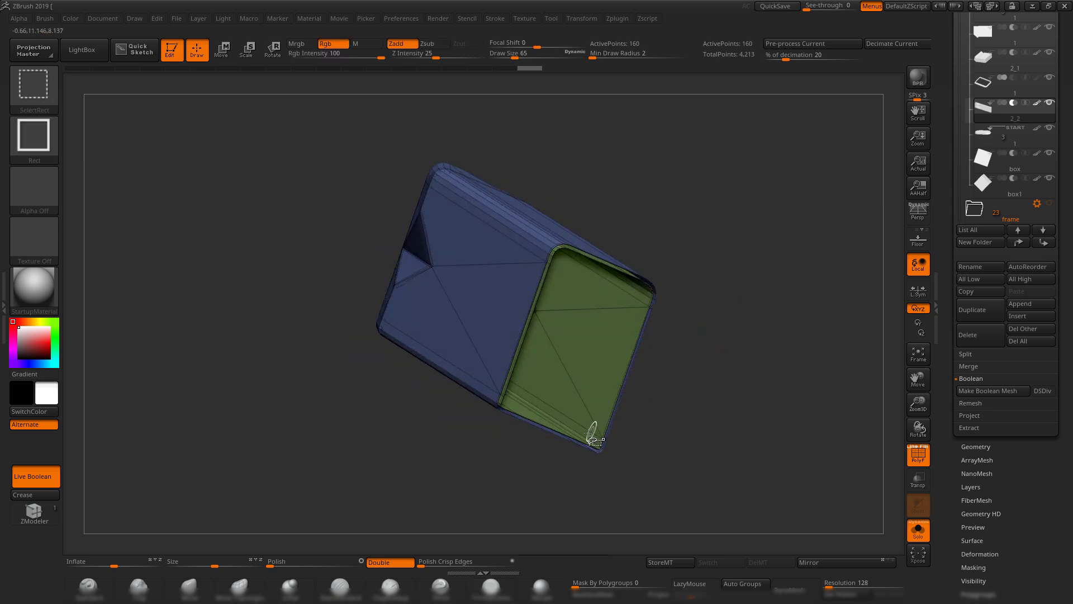
pyautogui.keyDown('ctrl'); pyautogui.keyDown('shift'); pyautogui.click(550, 234); pyautogui.keyUp('shift'); pyautogui.keyUp('ctrl')
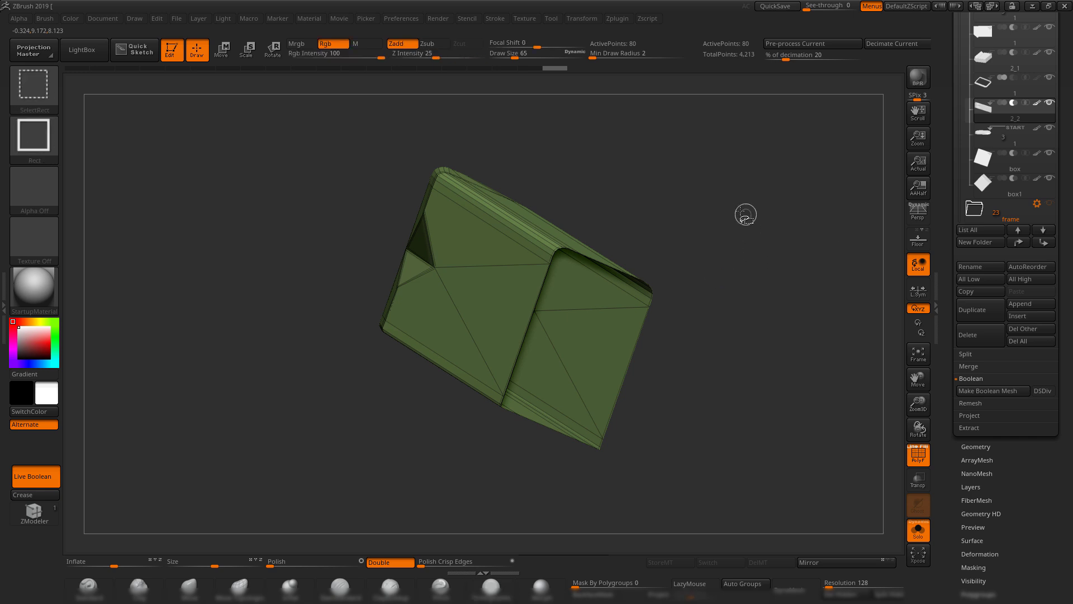
pyautogui.keyDown('ctrl'); pyautogui.keyDown('shift'); pyautogui.click(765, 415); pyautogui.keyUp('shift'); pyautogui.keyUp('ctrl')
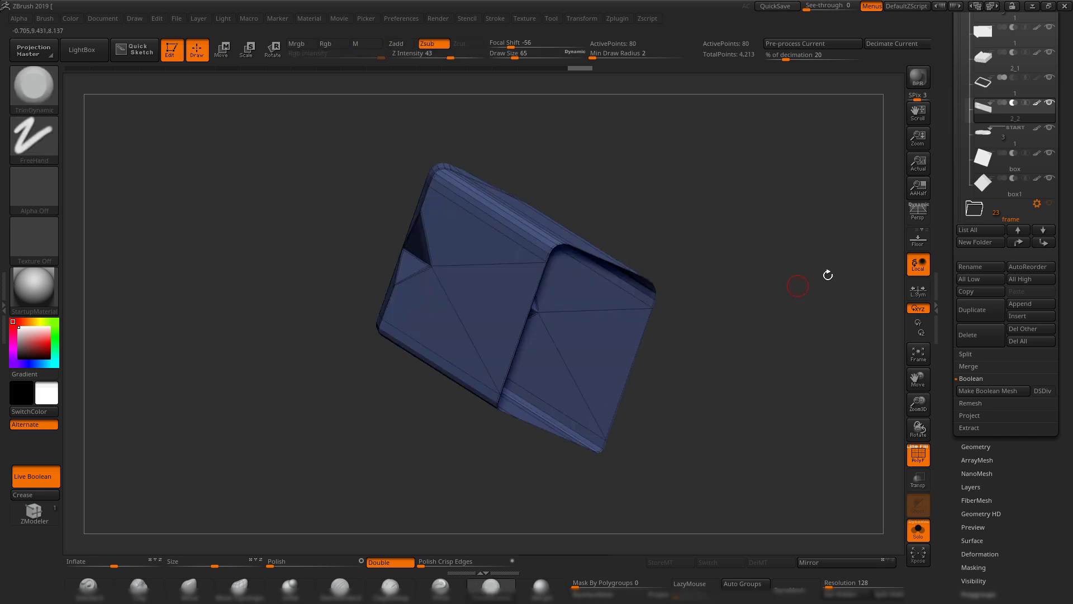
pyautogui.moveTo(828, 274); pyautogui.dragTo(736, 320)
pyautogui.moveTo(710, 421); pyautogui.dragTo(838, 559)
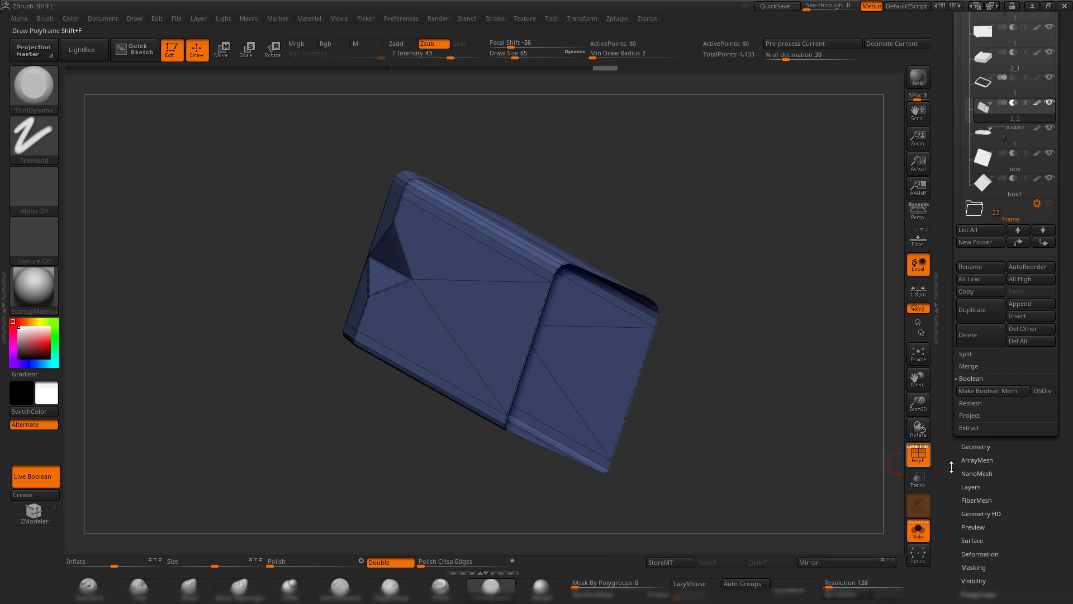
# - Close the holes at the open ends of the duplicated magazine body's shell and check the caps
pyautogui.click(973, 447)
pyautogui.moveTo(712, 230); pyautogui.dragTo(703, 263)
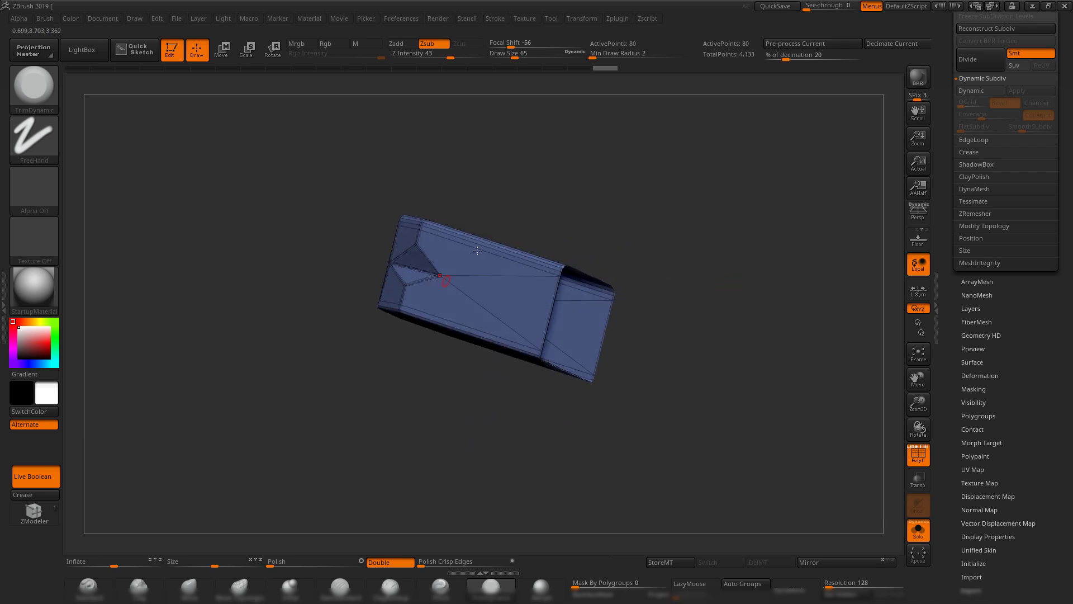
pyautogui.moveTo(636, 243); pyautogui.dragTo(552, 245)
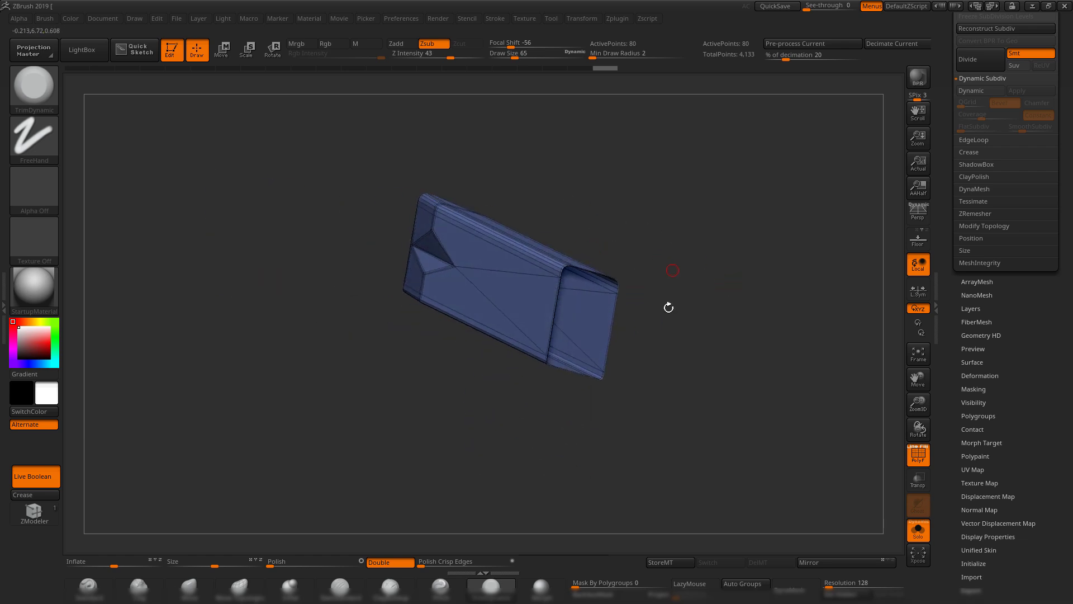
pyautogui.keyDown('alt'); pyautogui.moveTo(752, 240); pyautogui.dragTo(766, 268); pyautogui.keyUp('alt')
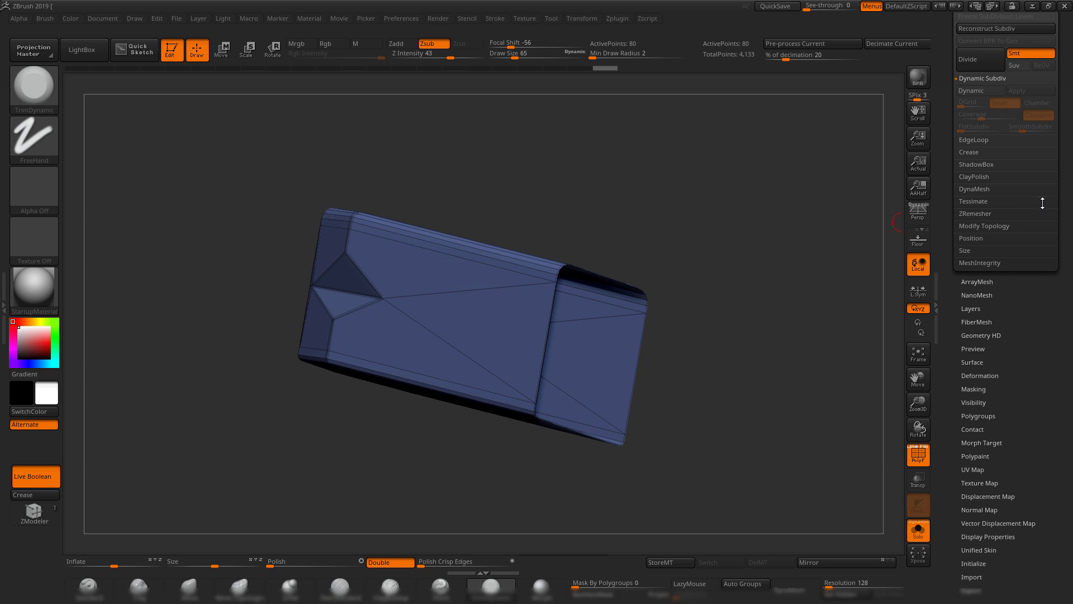
pyautogui.click(999, 225)
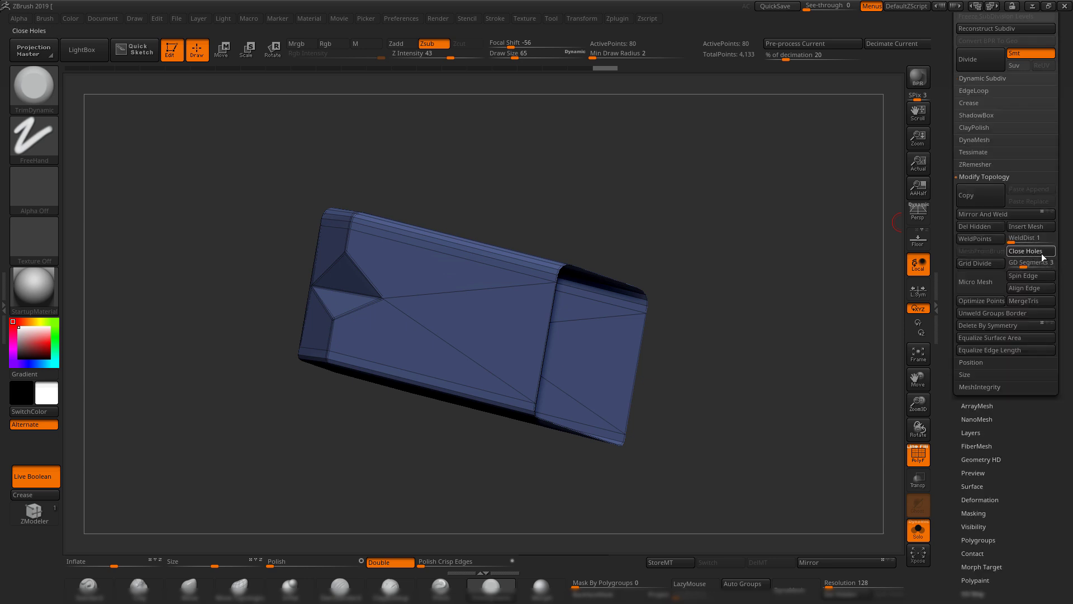
pyautogui.click(1041, 253)
pyautogui.moveTo(697, 235); pyautogui.dragTo(536, 313)
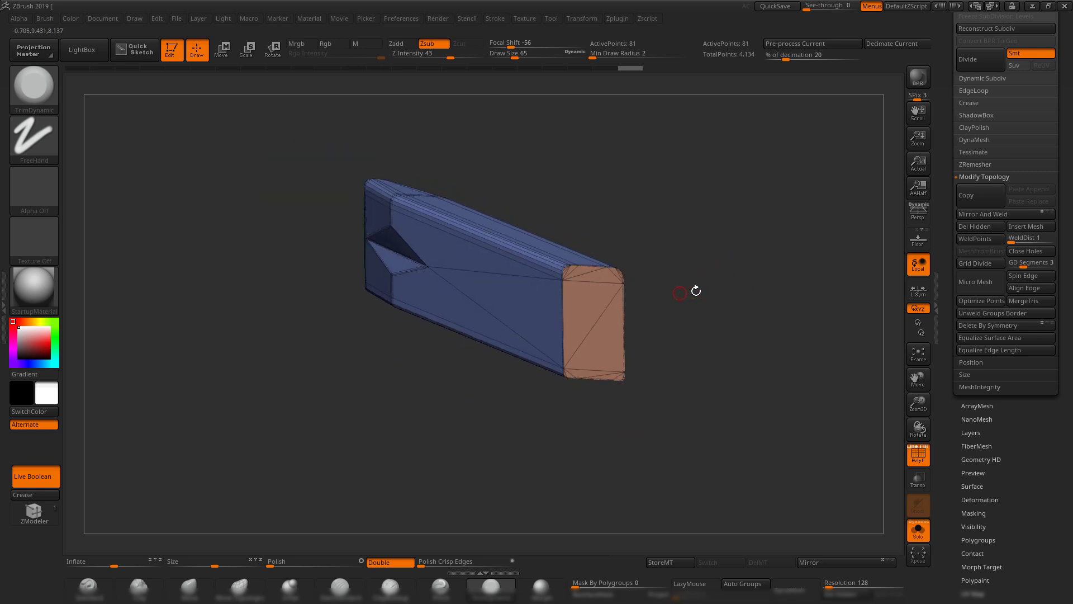
pyautogui.keyDown('alt'); pyautogui.moveTo(696, 290); pyautogui.dragTo(749, 292); pyautogui.keyUp('alt')
pyautogui.moveTo(749, 292); pyautogui.dragTo(635, 373)
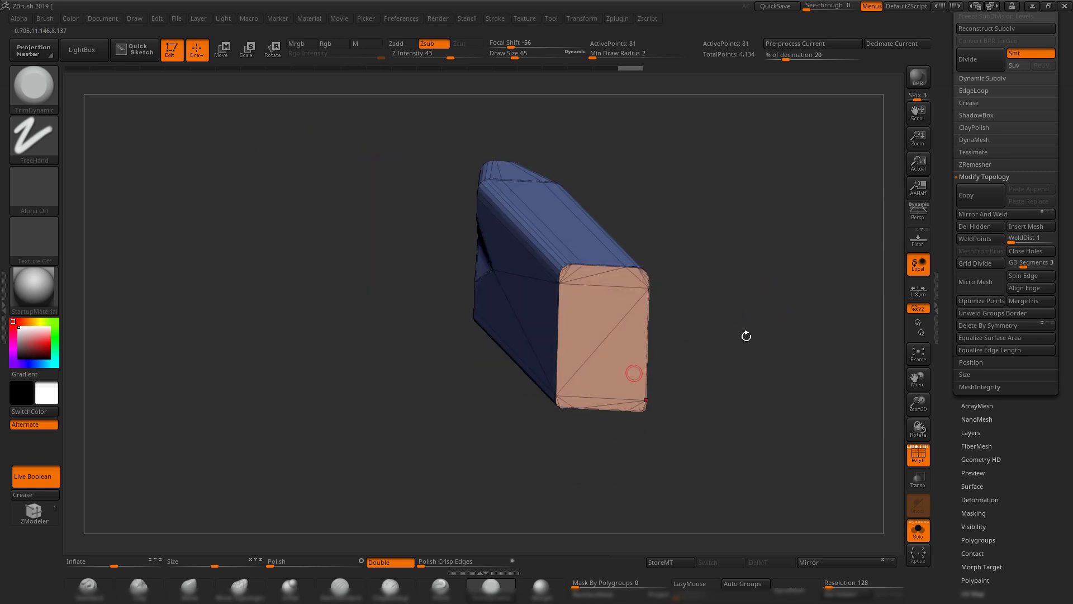
pyautogui.keyDown('alt'); pyautogui.moveTo(745, 335); pyautogui.dragTo(712, 313); pyautogui.keyUp('alt')
pyautogui.moveTo(699, 274); pyautogui.dragTo(455, 209)
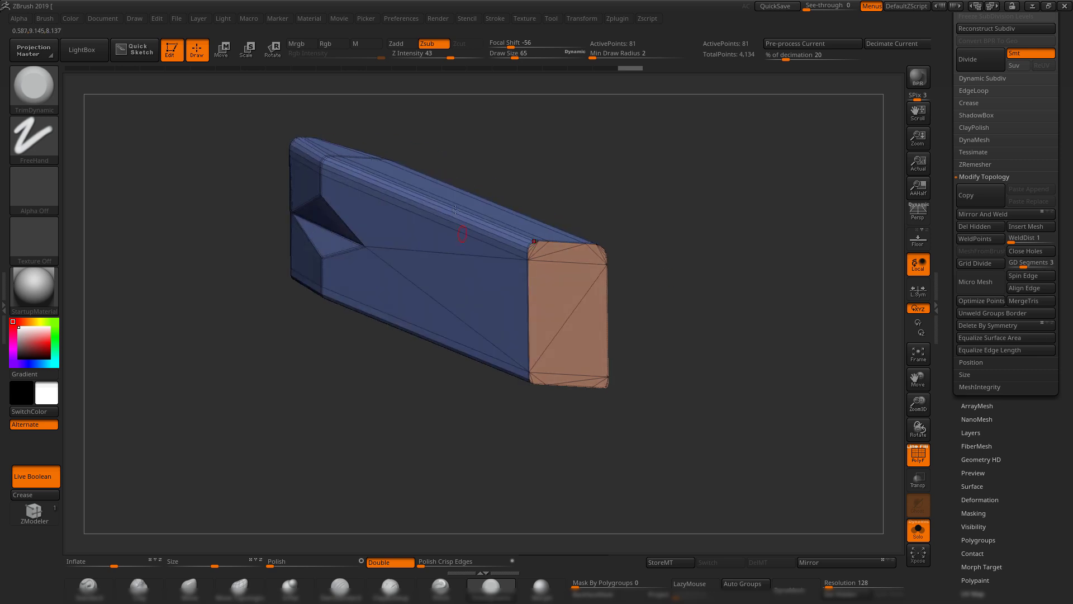
pyautogui.moveTo(693, 308)
pyautogui.mouseDown()
pyautogui.moveTo(731, 305)
pyautogui.moveTo(675, 299)
pyautogui.mouseUp()
# - Turn off the wireframe and solo display, and check the cavity cut through the sleeve and collar
pyautogui.press('d')
pyautogui.hotkey('shift', 'f')
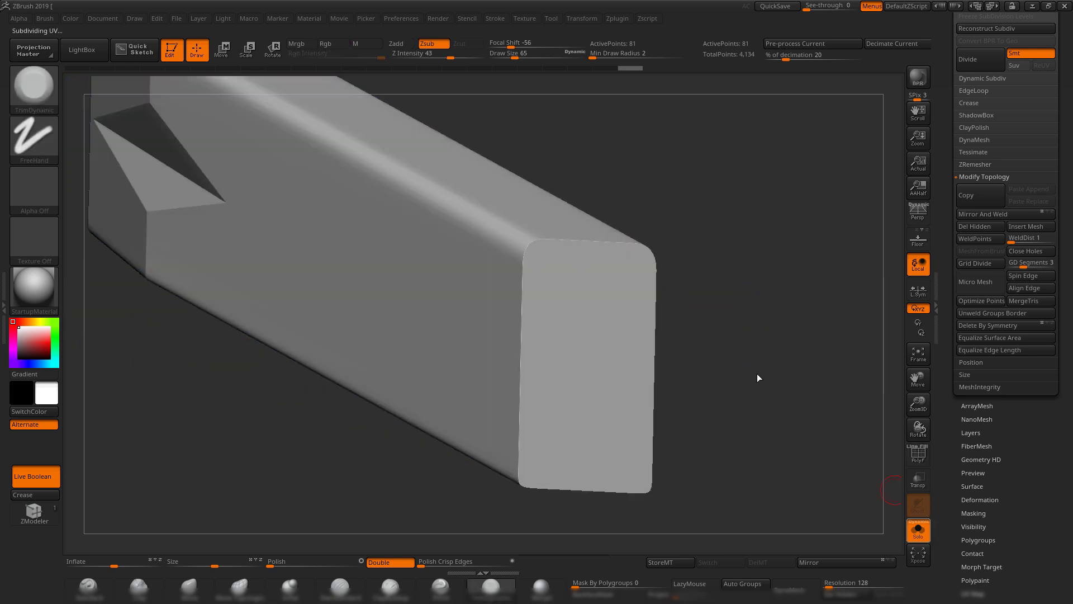
pyautogui.moveTo(779, 317); pyautogui.dragTo(671, 293)
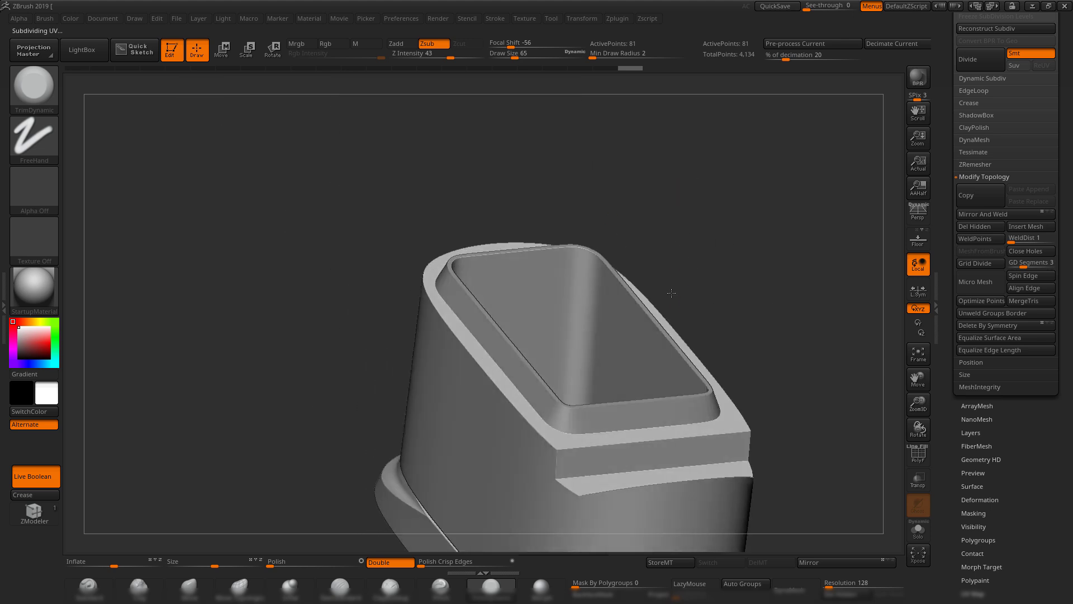
pyautogui.moveTo(778, 278); pyautogui.dragTo(743, 313)
# - Show the original magazine body again and check how it fits in the sleeve
pyautogui.moveTo(948, 61); pyautogui.dragTo(950, 262)
pyautogui.click(973, 164)
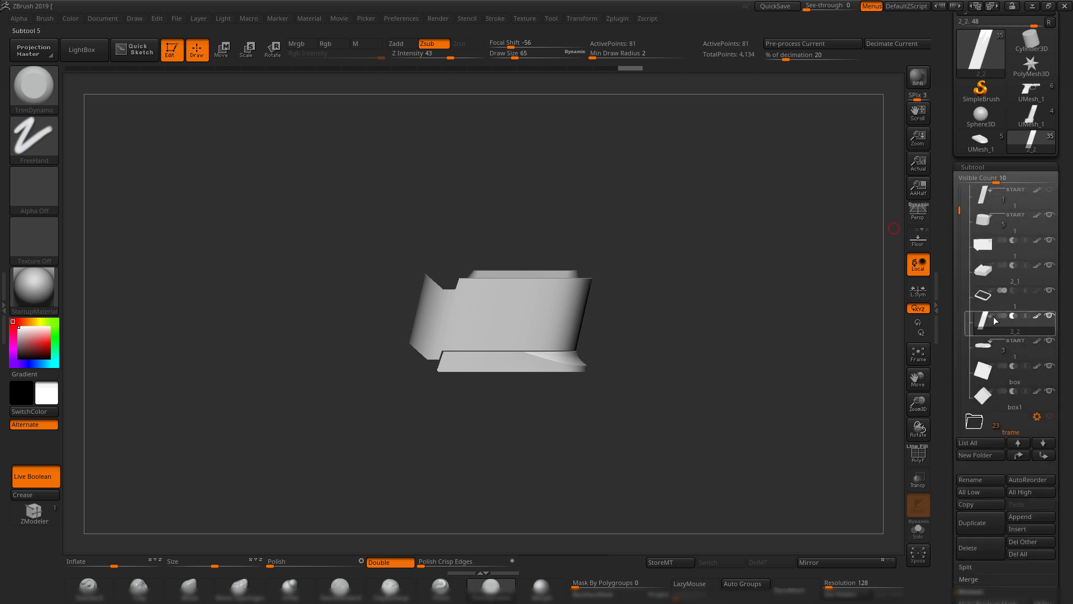
pyautogui.click(1051, 194)
pyautogui.moveTo(726, 335); pyautogui.dragTo(701, 330)
pyautogui.moveTo(701, 329)
pyautogui.keyDown('alt'); pyautogui.mouseDown()
pyautogui.moveTo(689, 293)
pyautogui.moveTo(661, 371)
pyautogui.moveTo(689, 438)
pyautogui.mouseUp(); pyautogui.keyUp('alt')
pyautogui.moveTo(691, 394); pyautogui.dragTo(652, 360)
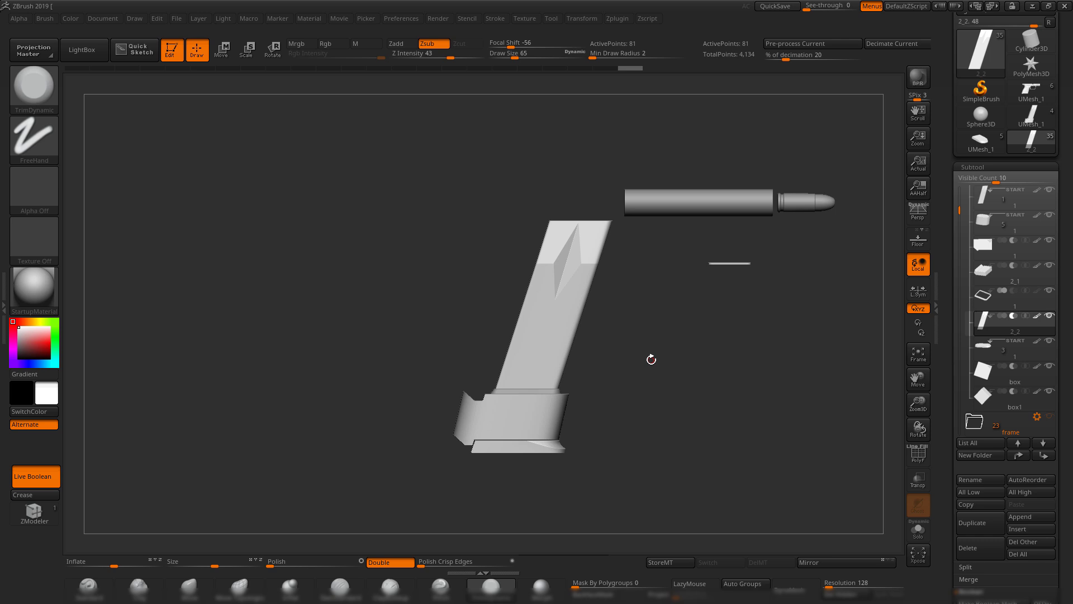
pyautogui.moveTo(674, 350)
pyautogui.mouseDown()
pyautogui.moveTo(652, 359)
pyautogui.moveTo(665, 368)
pyautogui.moveTo(665, 336)
pyautogui.mouseUp()
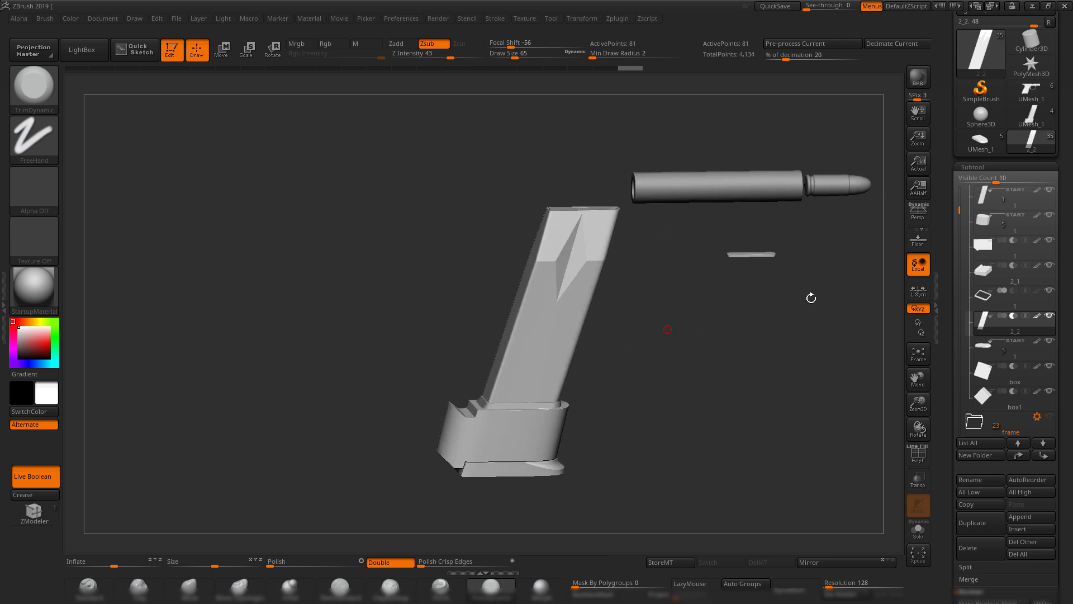
# - Save the tool as handgun boolean.ZTL in the XD handgun folder, replacing the existing file
pyautogui.moveTo(948, 42); pyautogui.dragTo(986, 129)
pyautogui.click(1026, 36)
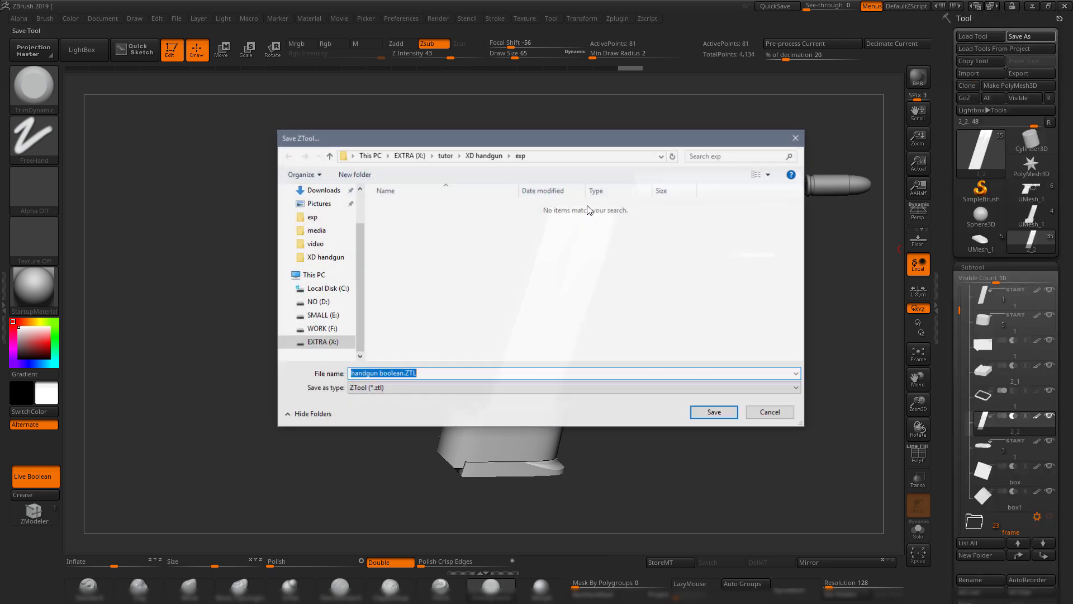
pyautogui.doubleClick(446, 241)
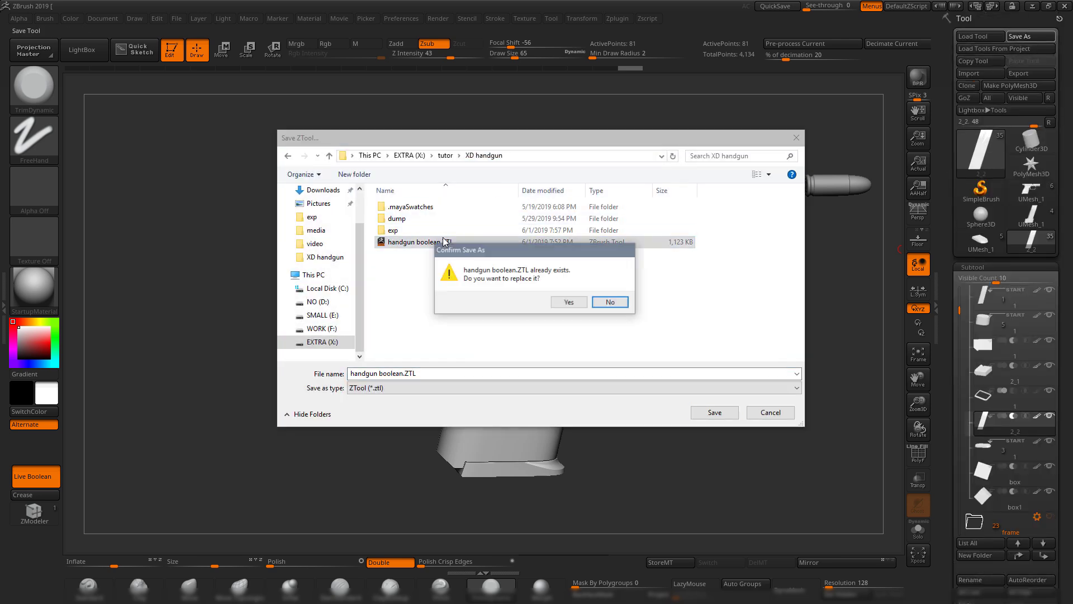
pyautogui.click(565, 304)
# - Expand the cartridge folder, select its cartridge and duplicate it
pyautogui.moveTo(682, 297); pyautogui.dragTo(607, 308)
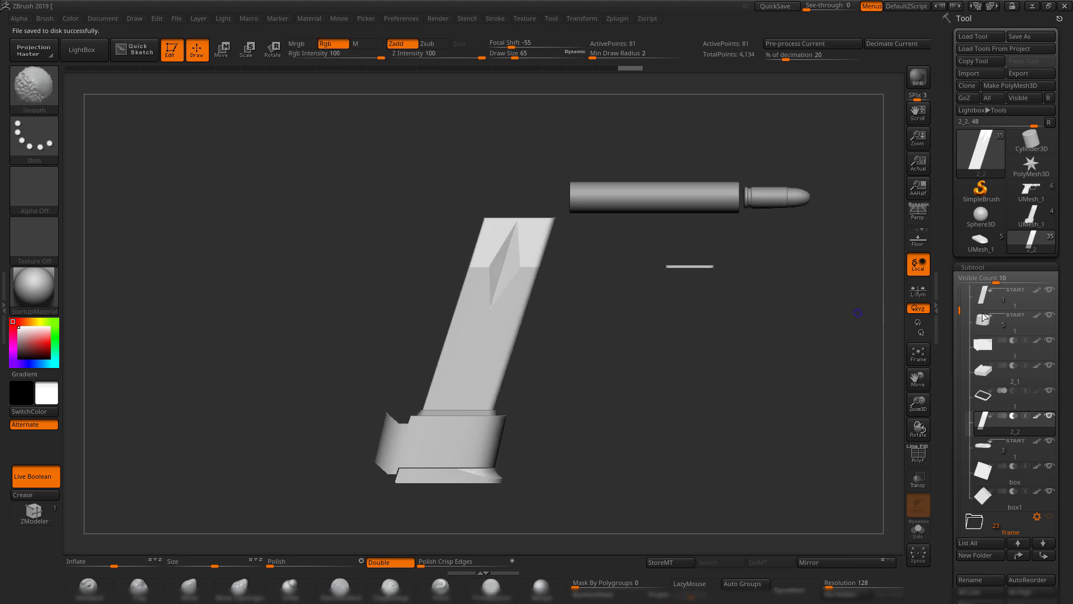
pyautogui.moveTo(959, 310); pyautogui.dragTo(958, 275)
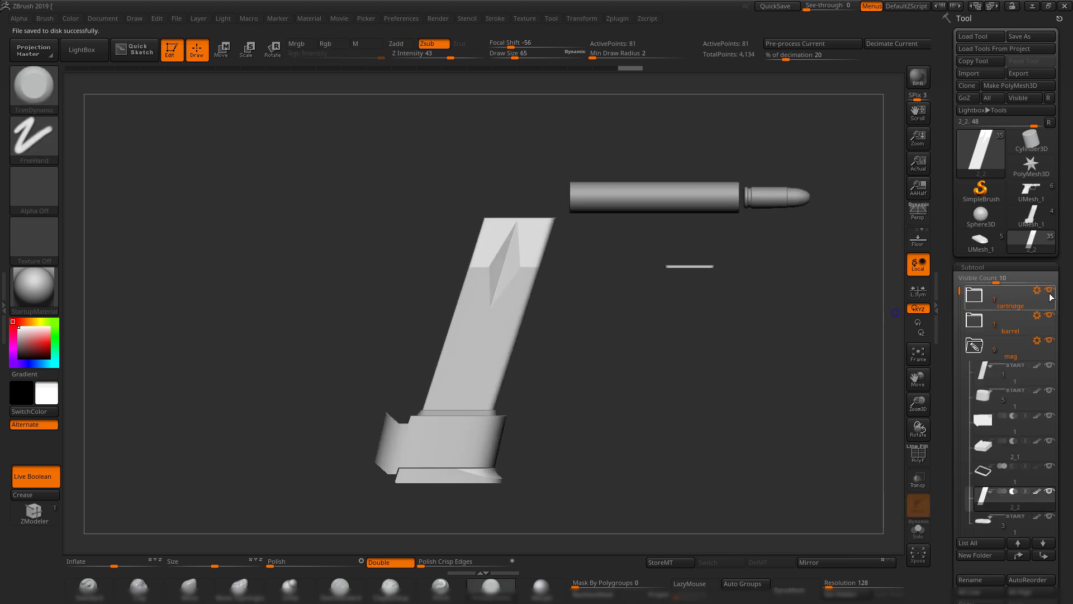
pyautogui.moveTo(648, 302); pyautogui.dragTo(629, 317)
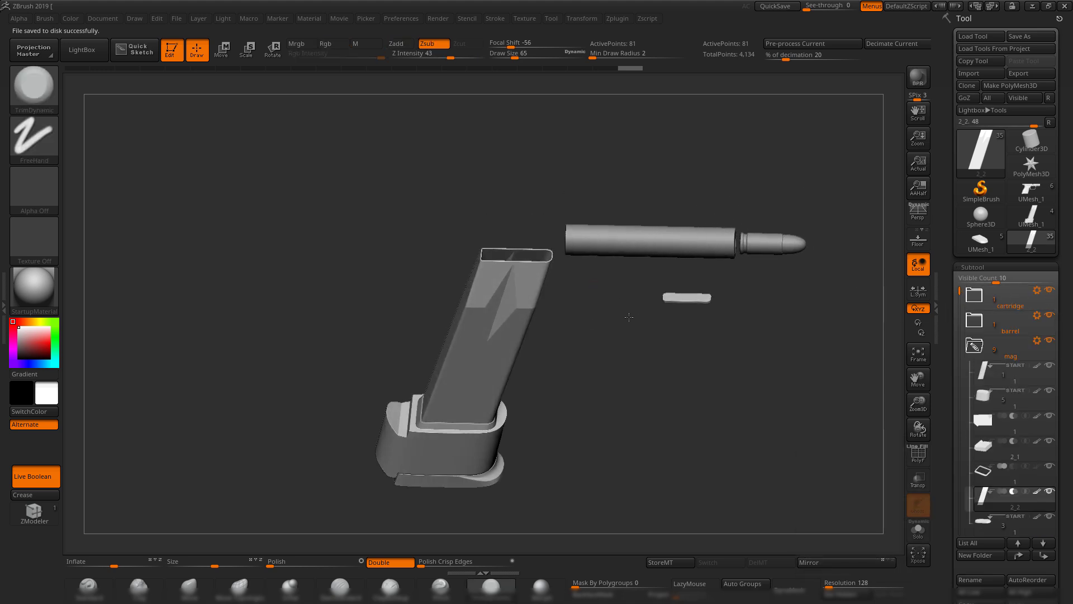
pyautogui.click(975, 297)
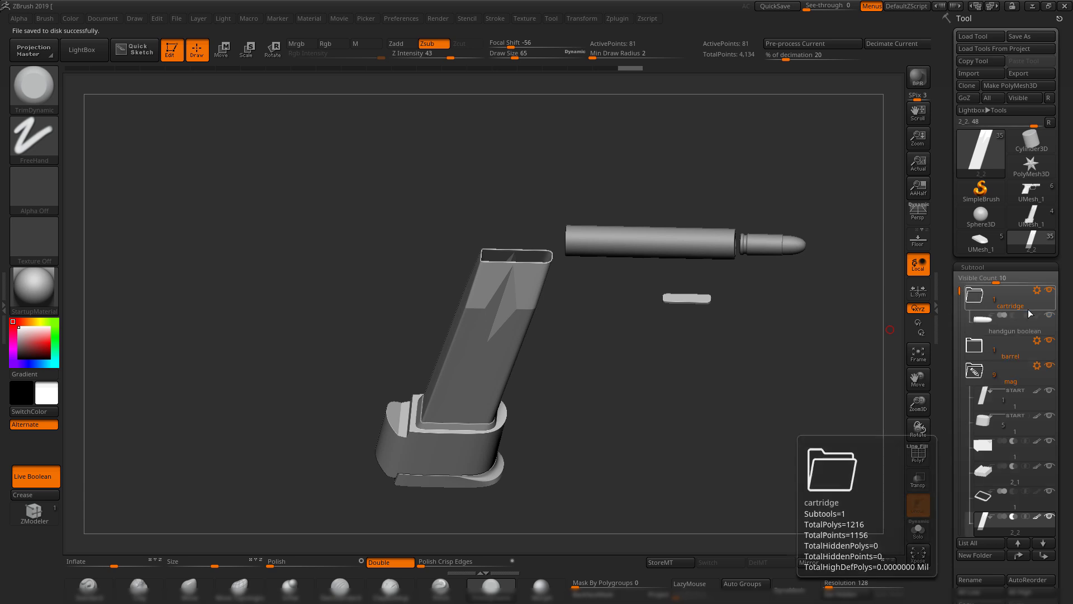
pyautogui.click(984, 327)
pyautogui.moveTo(636, 367); pyautogui.dragTo(756, 376)
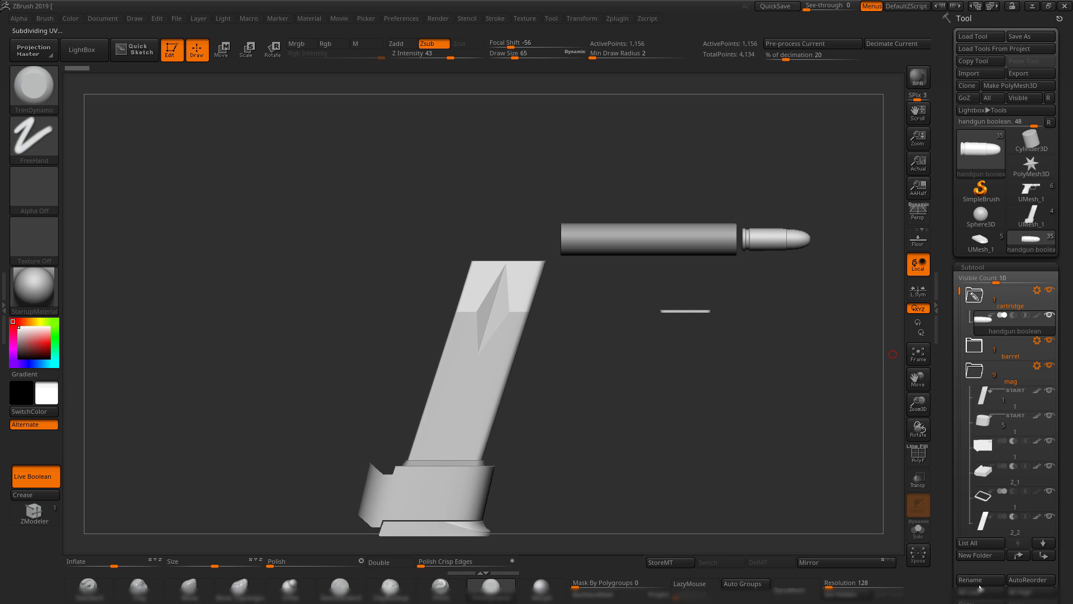
pyautogui.moveTo(942, 517); pyautogui.dragTo(945, 442)
pyautogui.click(976, 472)
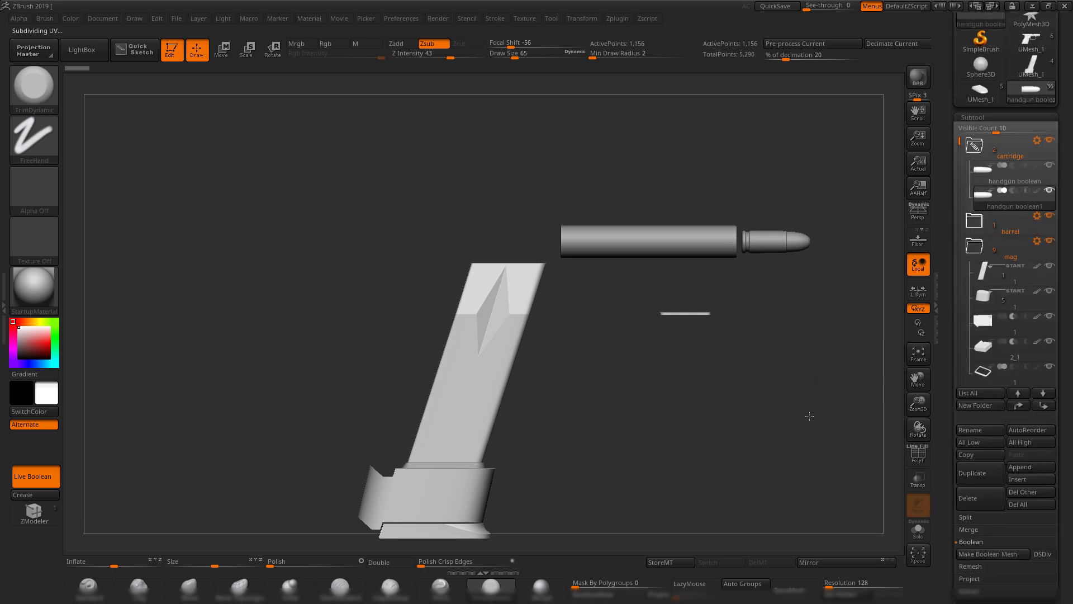
# - Move the duplicated cartridge back and down into the magazine's open top
pyautogui.press('w')
pyautogui.moveTo(839, 276); pyautogui.dragTo(582, 276)
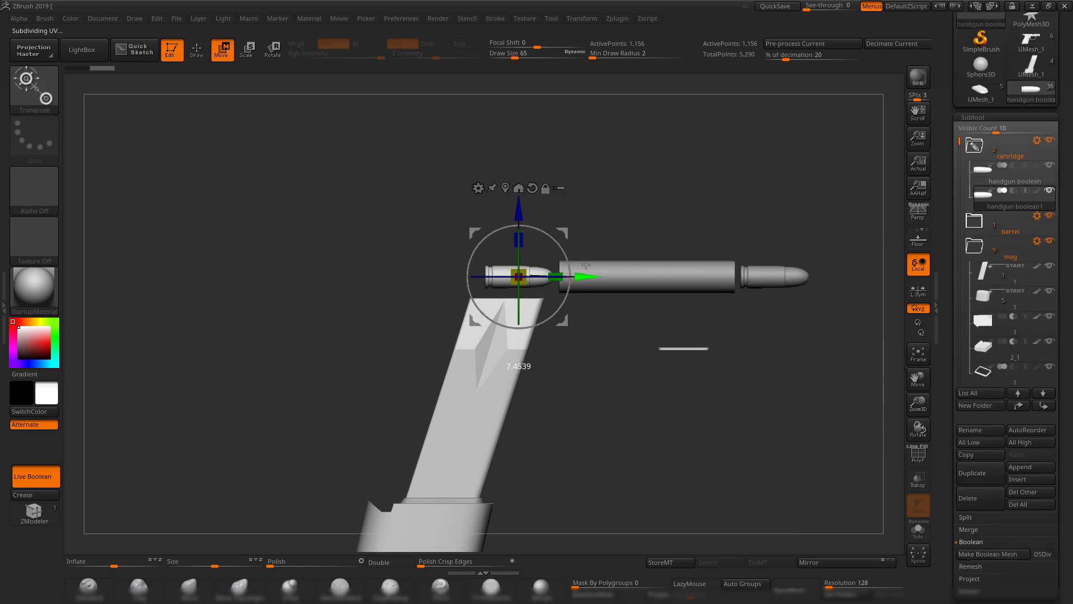
pyautogui.keyDown('alt'); pyautogui.moveTo(698, 308); pyautogui.dragTo(532, 300); pyautogui.keyUp('alt')
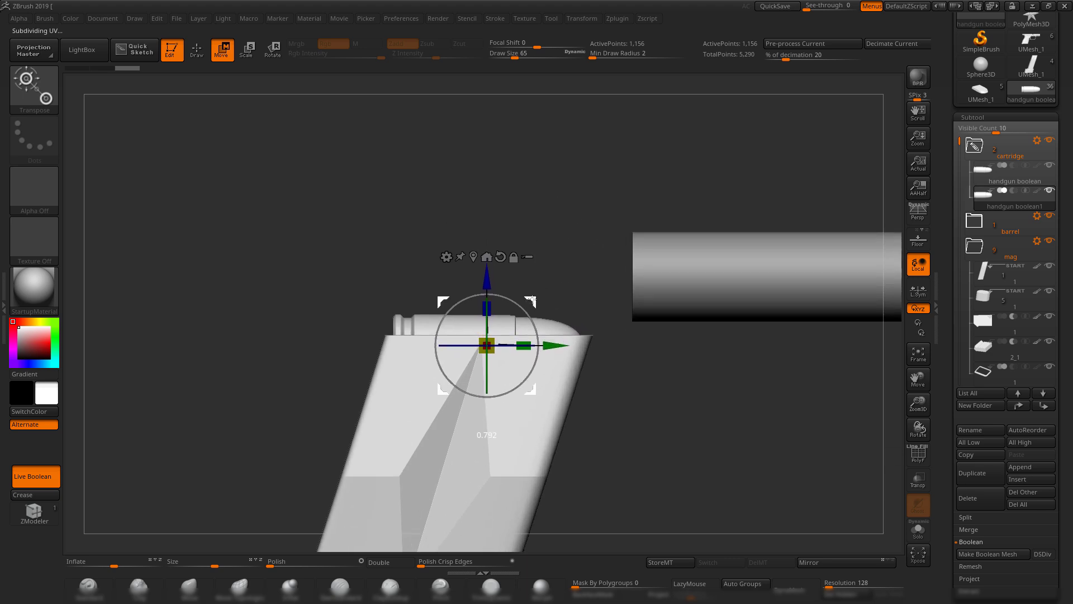
pyautogui.moveTo(579, 178); pyautogui.dragTo(596, 243)
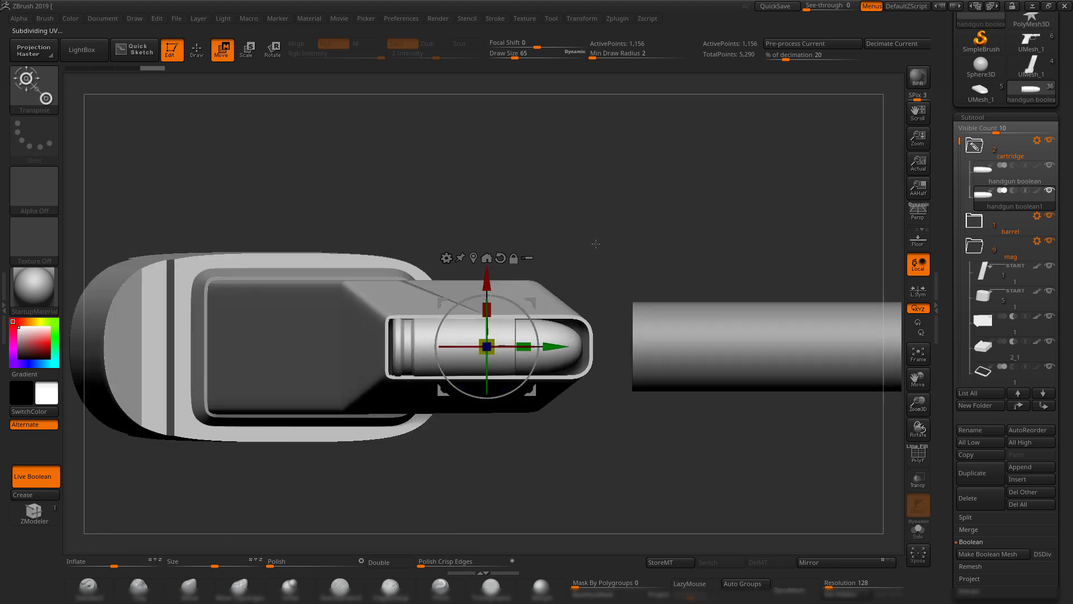
# - Nudge the duplicated cartridge slightly forward and lower it a little in the magazine opening
pyautogui.press('f')
pyautogui.moveTo(560, 346); pyautogui.dragTo(562, 347)
pyautogui.moveTo(728, 504); pyautogui.dragTo(489, 235)
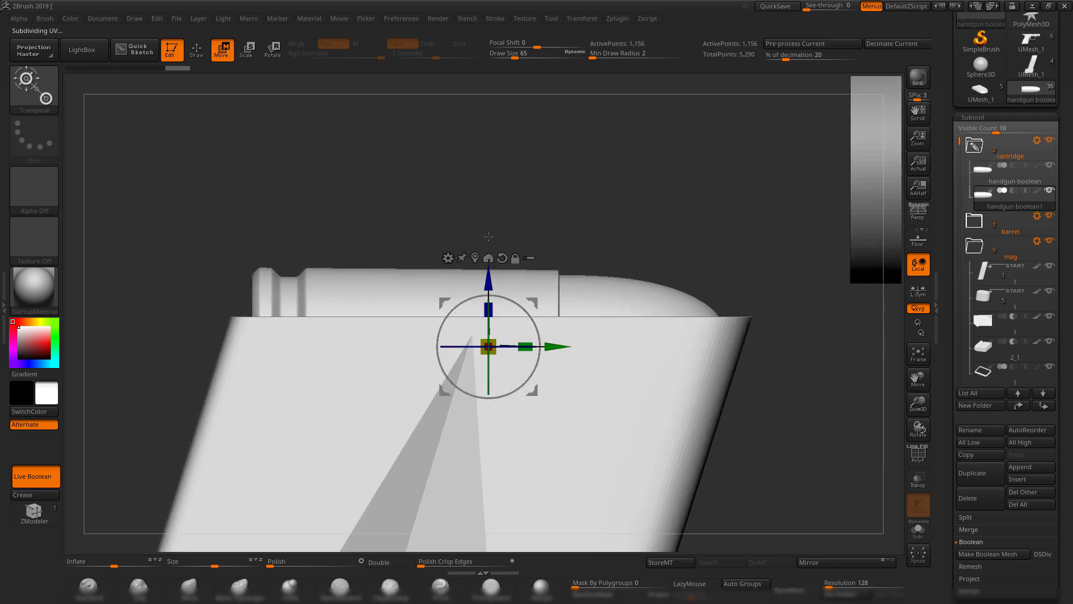
pyautogui.moveTo(484, 279); pyautogui.dragTo(483, 286)
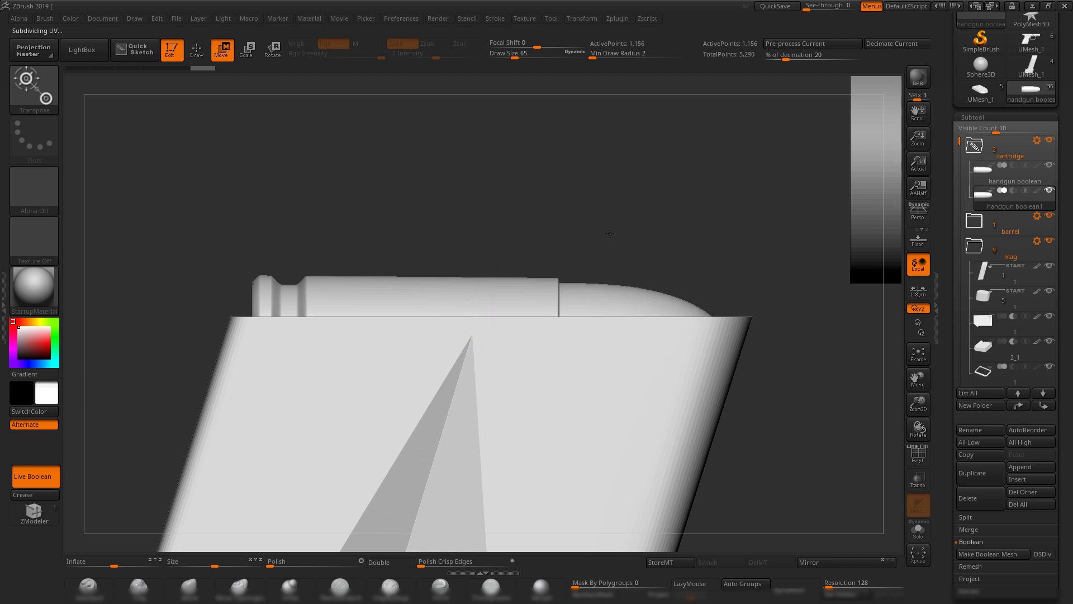
pyautogui.keyDown('alt'); pyautogui.moveTo(610, 234); pyautogui.dragTo(582, 223); pyautogui.keyUp('alt')
pyautogui.moveTo(581, 224); pyautogui.dragTo(575, 540)
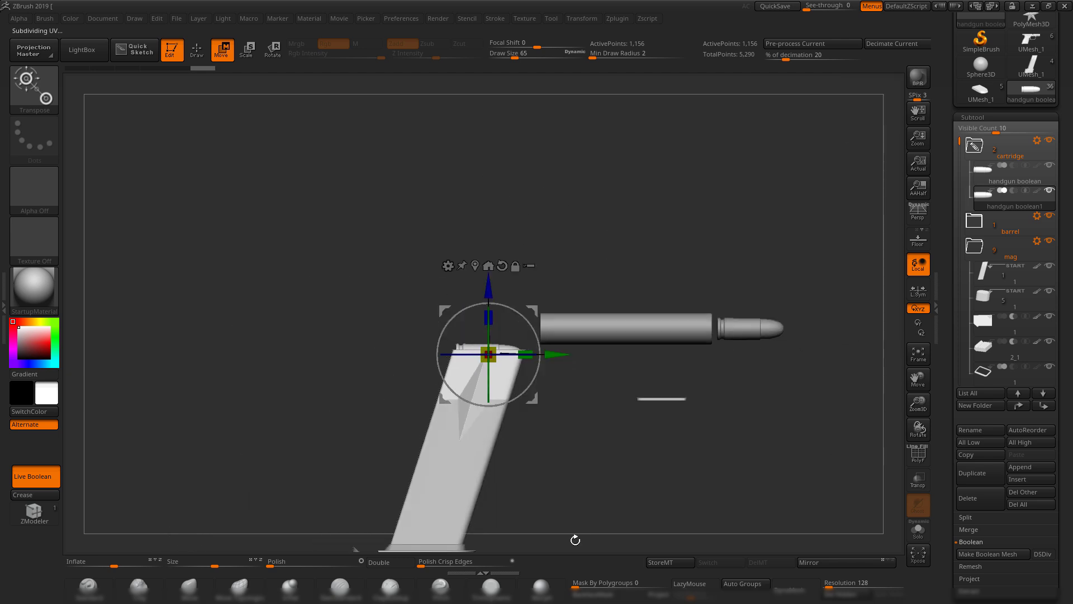
# - Switch to the reference board and examine the magazine photos for the shape of the top opening and feed lips
pyautogui.press('q')
pyautogui.keyDown('alt'); pyautogui.moveTo(769, 480); pyautogui.dragTo(769, 371); pyautogui.keyUp('alt')
pyautogui.hotkey('alt', 'Tab')
pyautogui.scroll(-10, 704, 365)
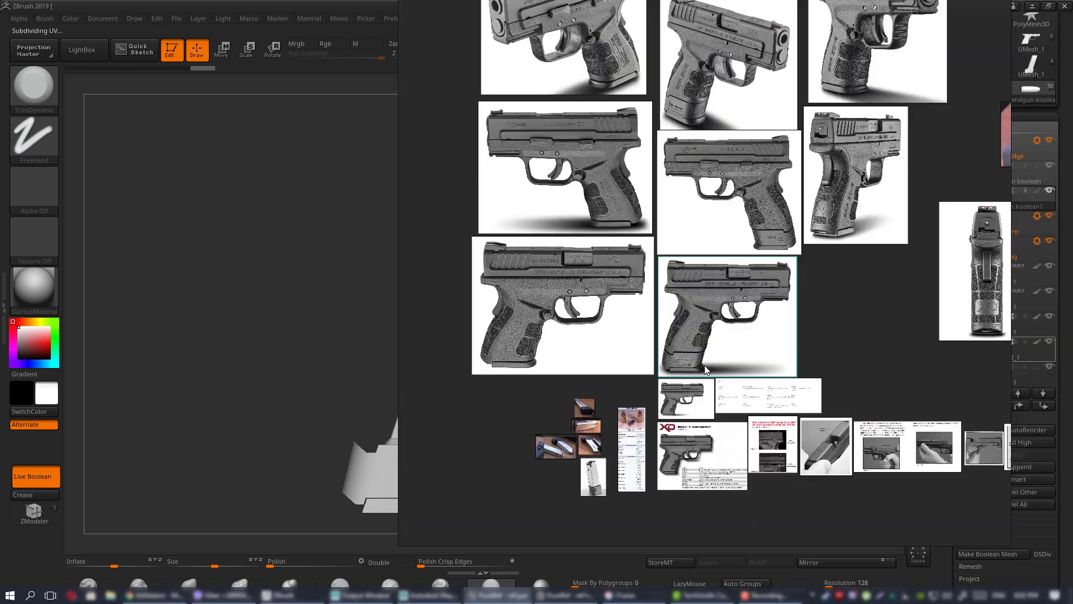
pyautogui.scroll(10, 653, 401)
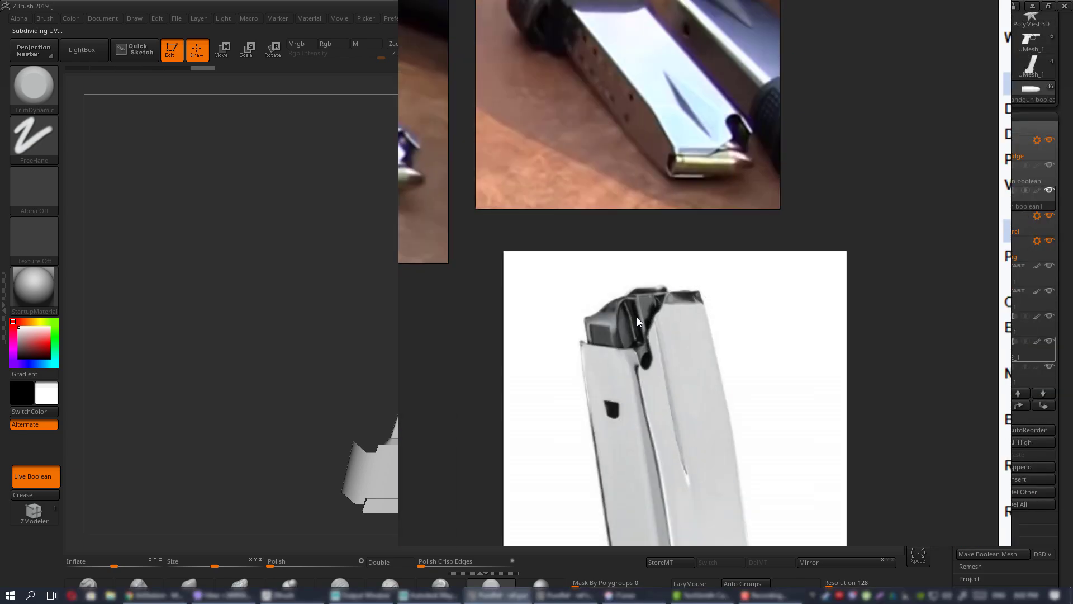
pyautogui.moveTo(675, 314); pyautogui.dragTo(861, 391, button='middle')
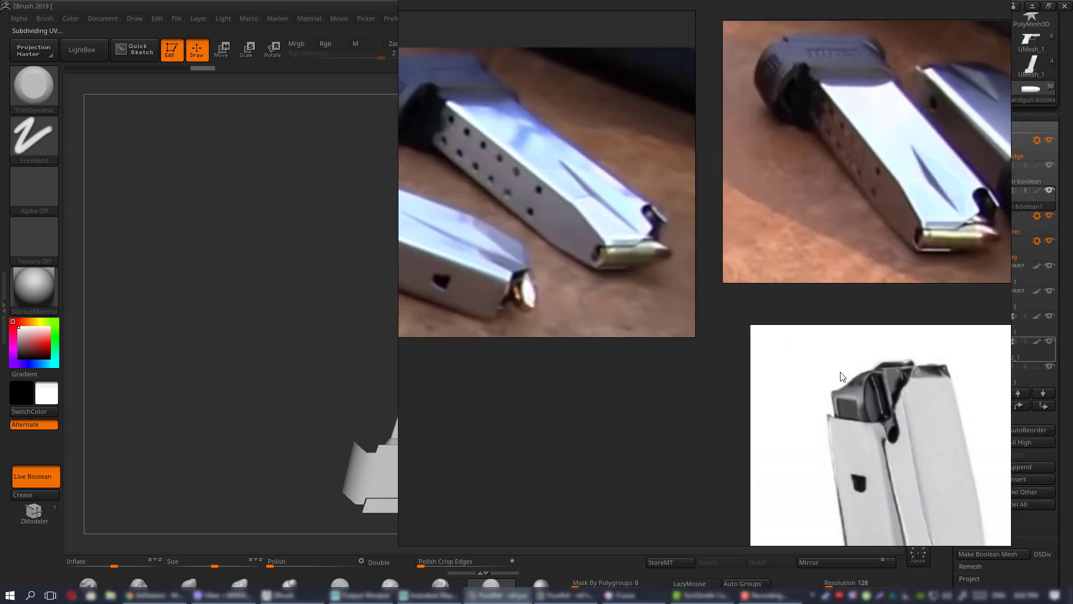
pyautogui.scroll(-1, 831, 373)
pyautogui.scroll(-1, 883, 380)
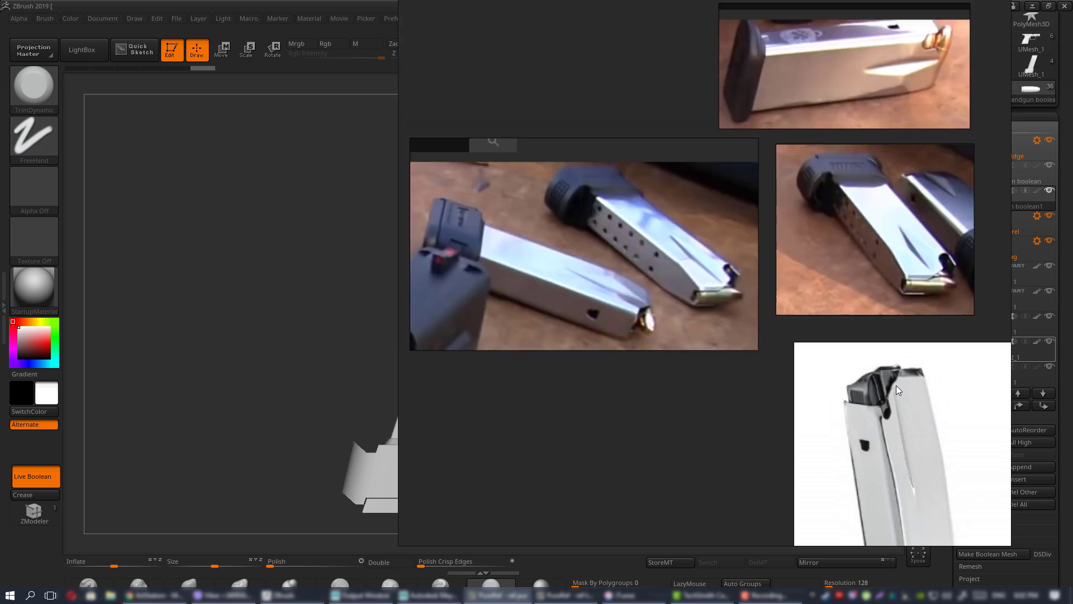
pyautogui.moveTo(896, 385); pyautogui.dragTo(813, 383, button='middle')
pyautogui.moveTo(679, 298); pyautogui.dragTo(615, 304, button='middle')
pyautogui.scroll(2, 592, 301)
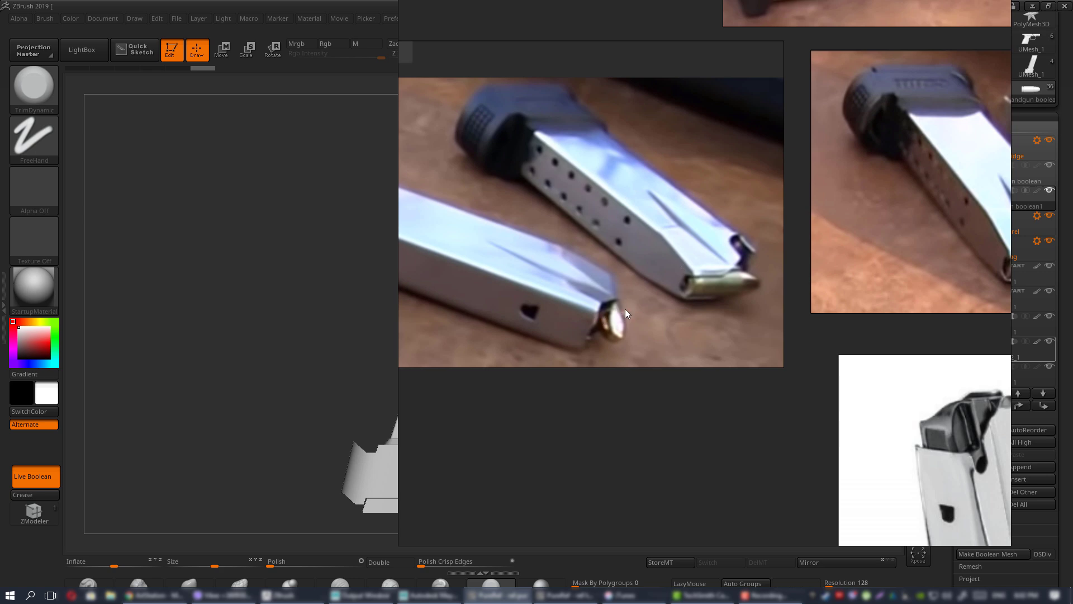
pyautogui.moveTo(592, 304); pyautogui.dragTo(552, 260, button='middle')
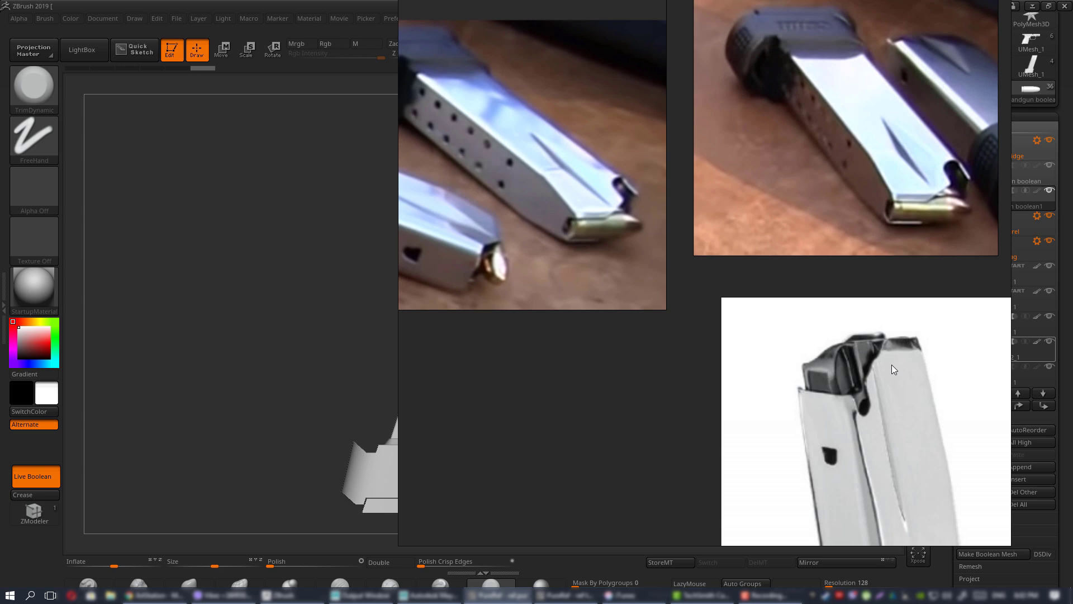
pyautogui.click(264, 298)
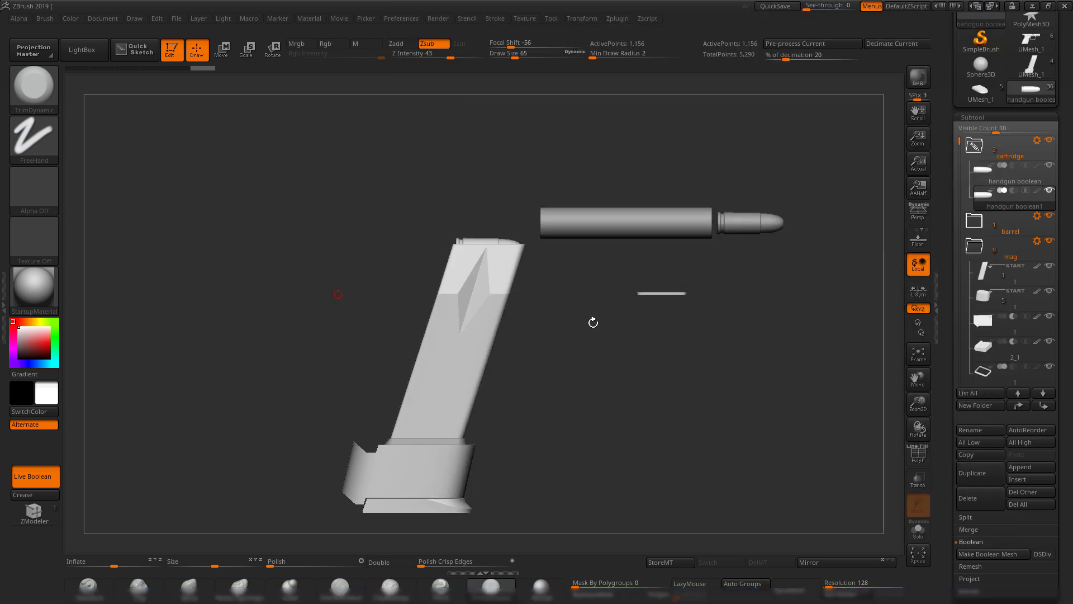
# - Compare the modelled magazine's top with the reference photos of the loaded magazines and the cutaway at their front edge
pyautogui.keyDown('alt'); pyautogui.moveTo(617, 356); pyautogui.dragTo(623, 383); pyautogui.keyUp('alt')
pyautogui.moveTo(623, 382); pyautogui.dragTo(584, 385)
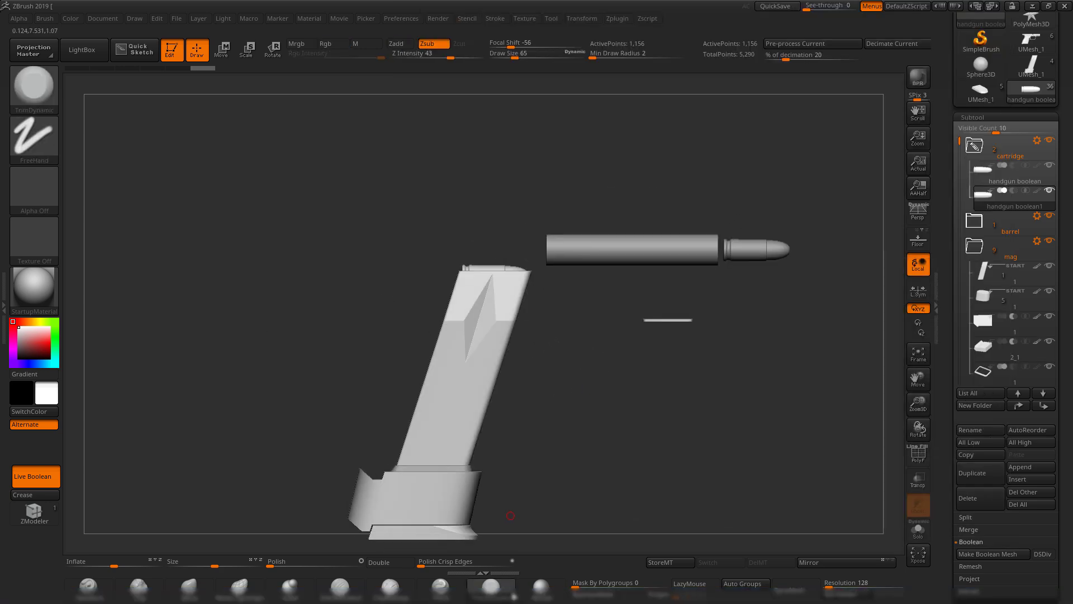
pyautogui.scroll(1, 606, 391)
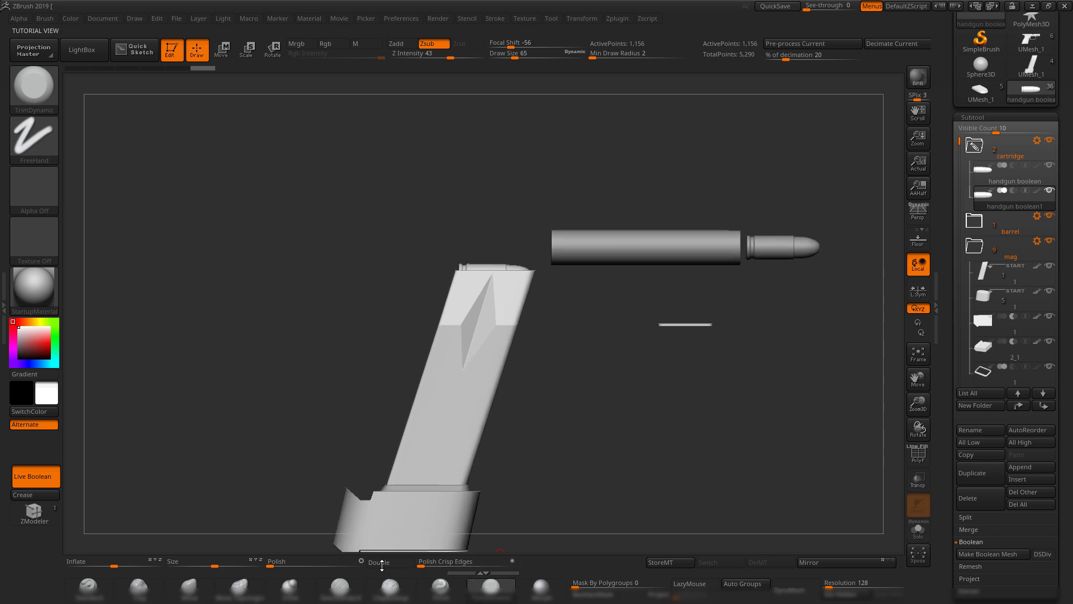
pyautogui.hotkey('alt', 'Tab')
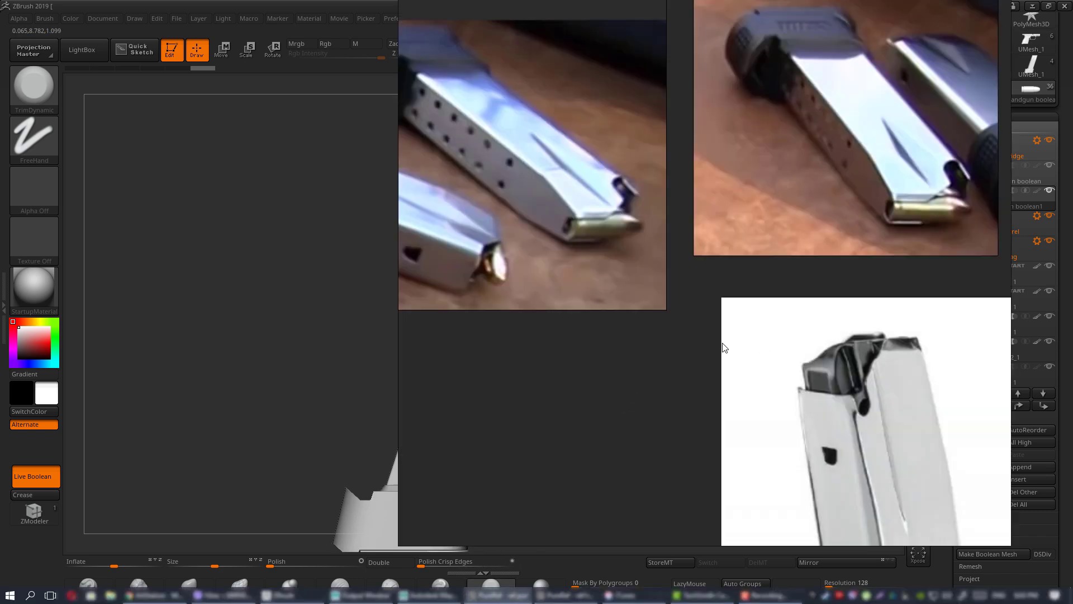
pyautogui.moveTo(630, 297); pyautogui.dragTo(645, 333, button='middle')
pyautogui.scroll(-2, 645, 333)
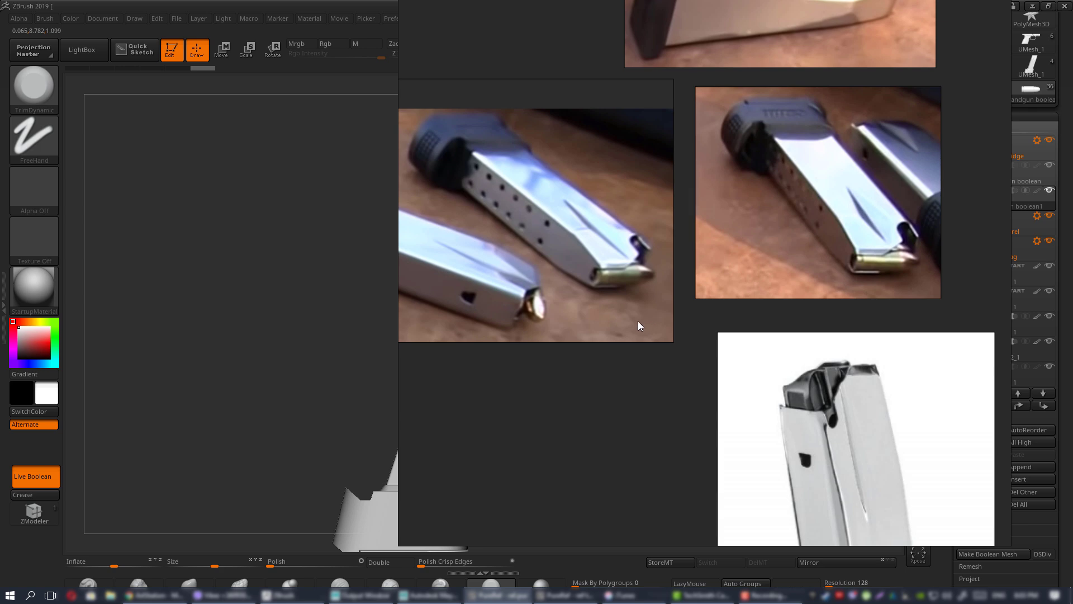
pyautogui.moveTo(712, 324); pyautogui.dragTo(771, 352, button='middle')
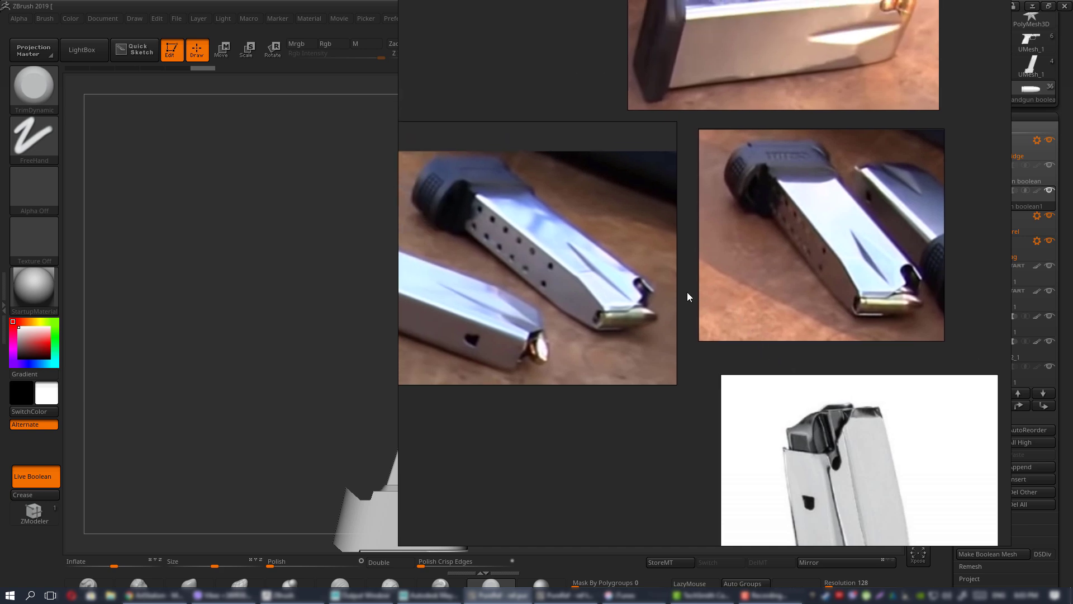
pyautogui.hotkey('alt', 'Tab')
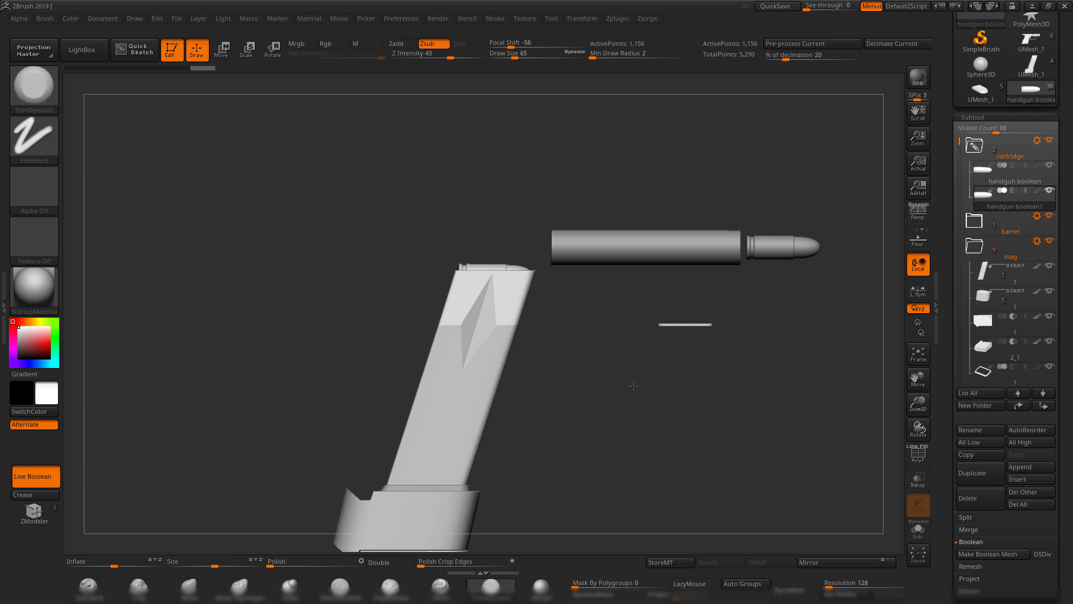
# - Duplicate the magazine body subtool and replace the copy with the box mesh imported from the dump folder
pyautogui.moveTo(633, 386); pyautogui.dragTo(665, 399)
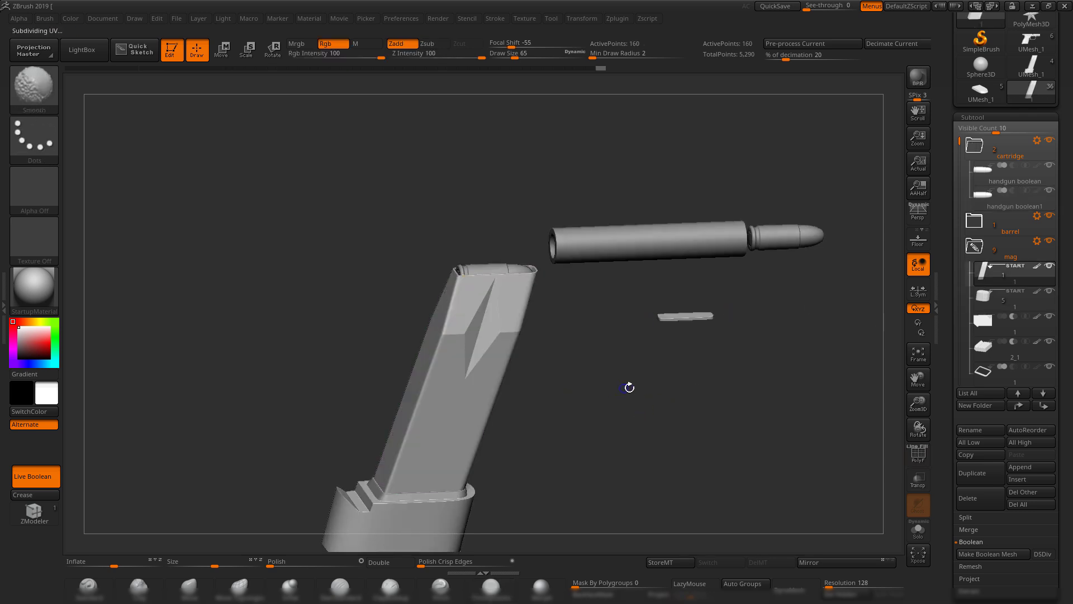
pyautogui.click(973, 472)
pyautogui.scroll(5, 956, 166)
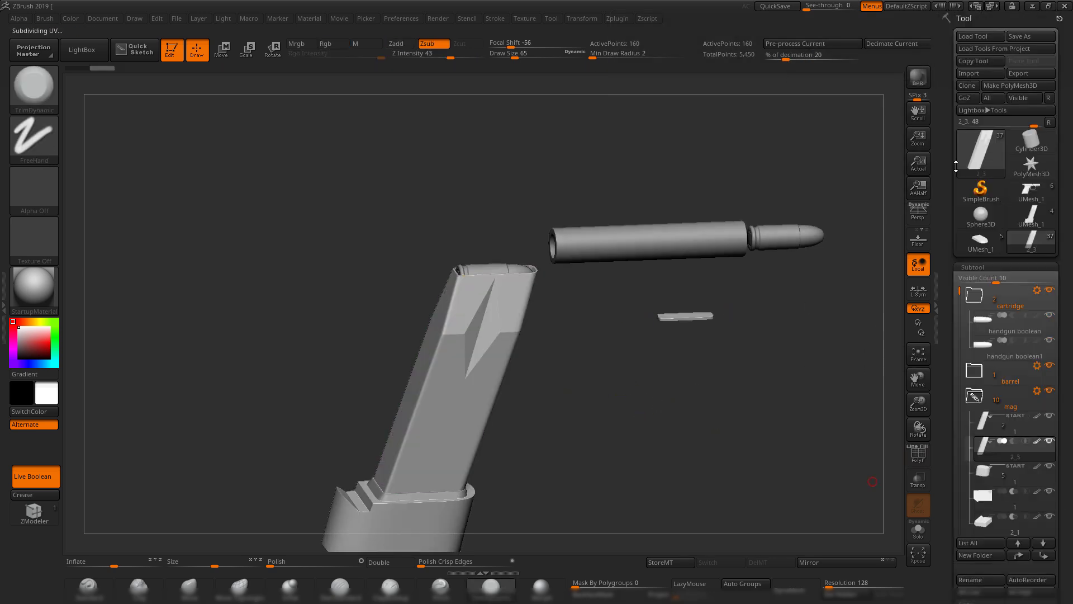
pyautogui.click(967, 73)
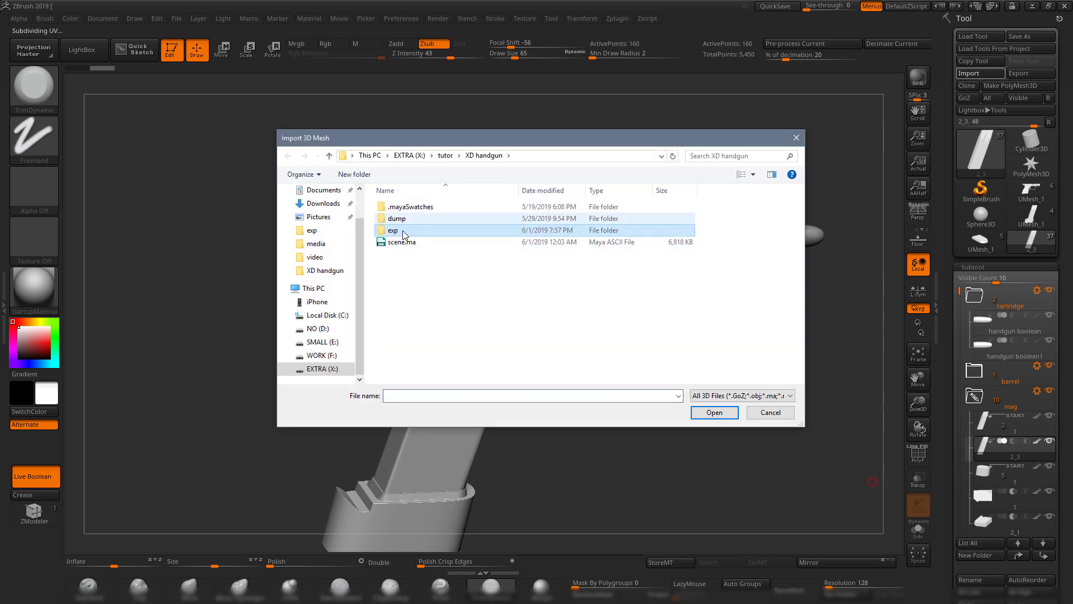
pyautogui.doubleClick(398, 218)
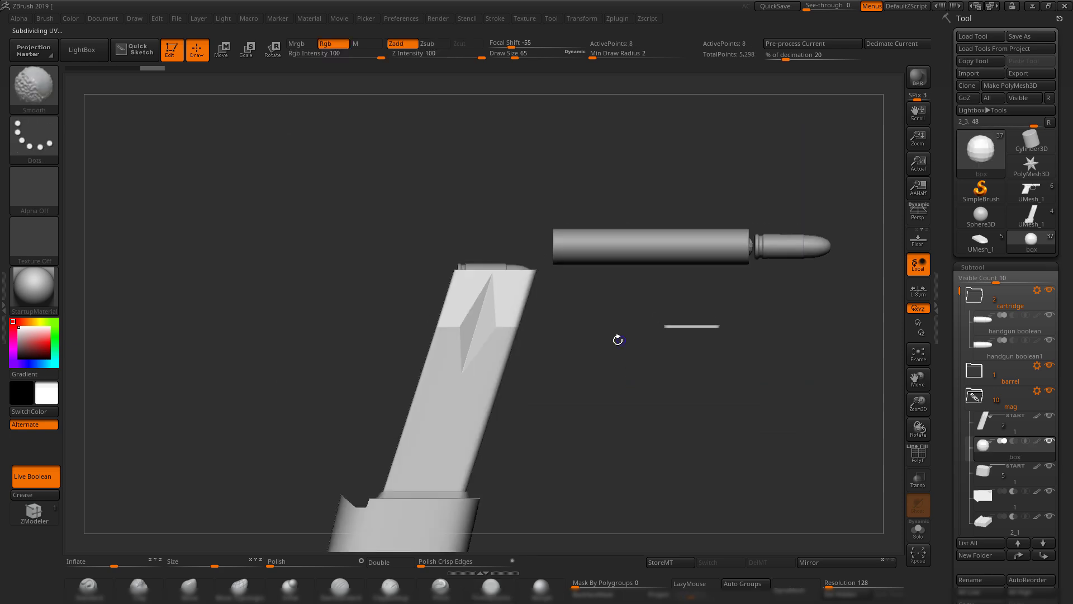
# - Move the box back above the magazine's top front corner and scale it up until it is wider than the magazine
pyautogui.scroll(3, 642, 220)
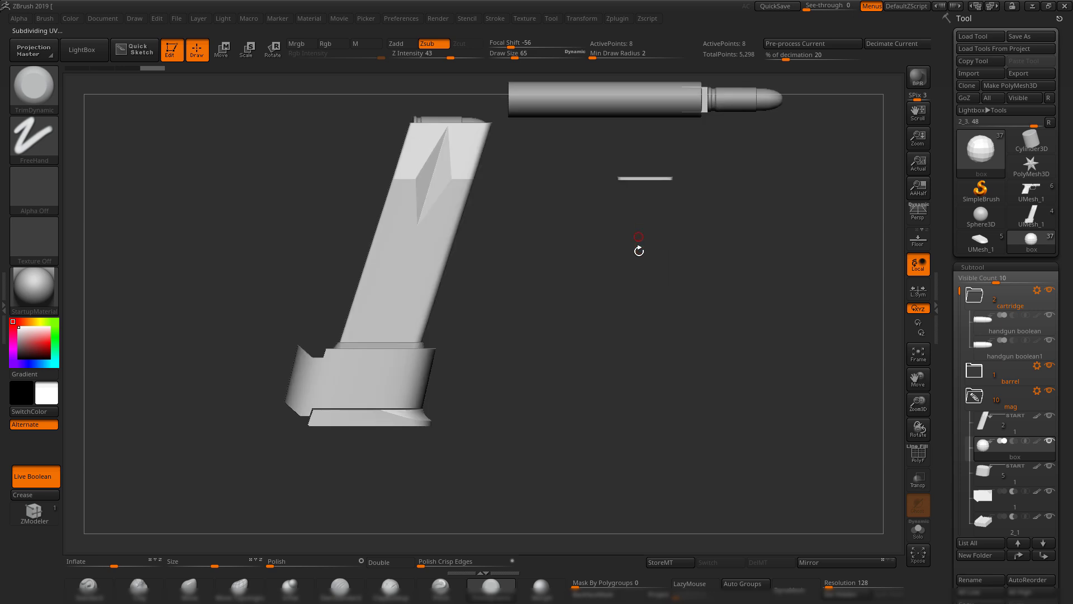
pyautogui.press('w')
pyautogui.keyDown('alt'); pyautogui.moveTo(629, 292); pyautogui.dragTo(647, 427); pyautogui.keyUp('alt')
pyautogui.click(455, 167)
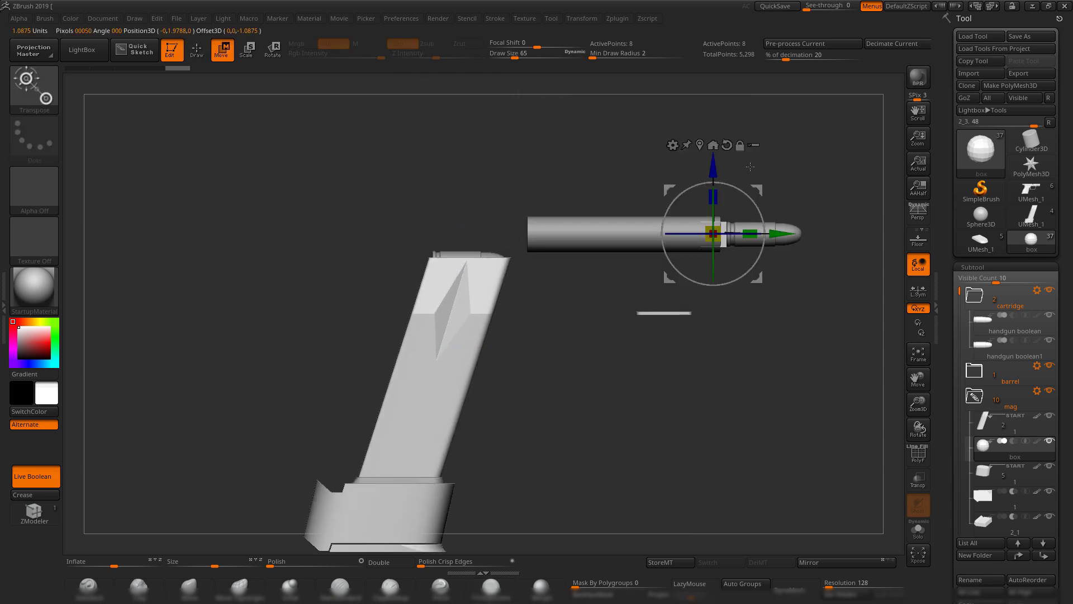
pyautogui.moveTo(757, 190); pyautogui.dragTo(549, 183)
pyautogui.keyDown('ctrl'); pyautogui.moveTo(592, 159); pyautogui.dragTo(630, 167, button='right'); pyautogui.keyUp('ctrl')
pyautogui.moveTo(461, 197); pyautogui.dragTo(509, 221, button='right')
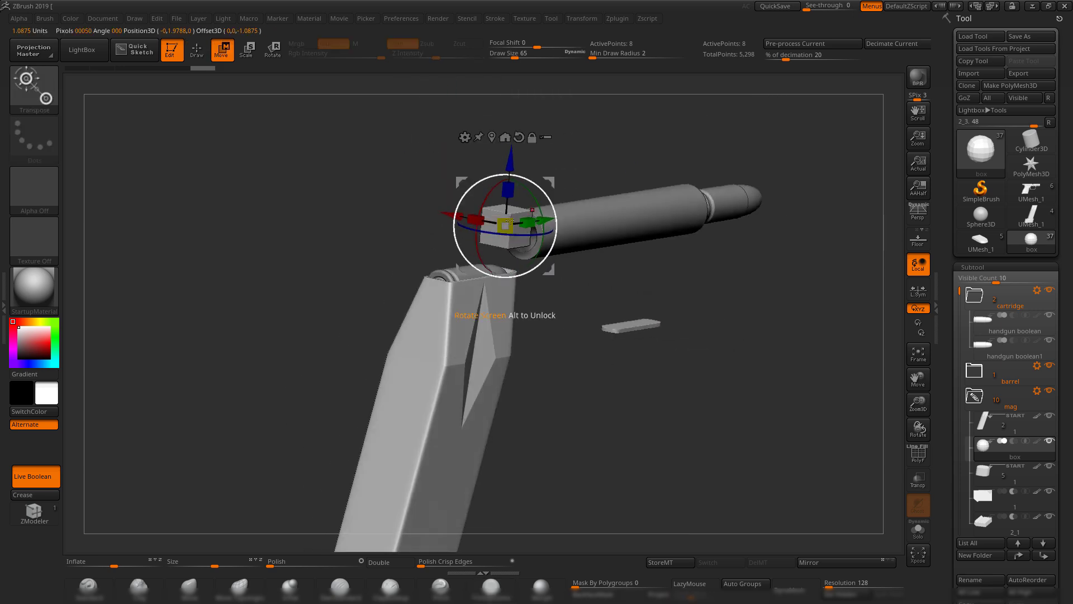
pyautogui.moveTo(505, 225); pyautogui.dragTo(735, 291)
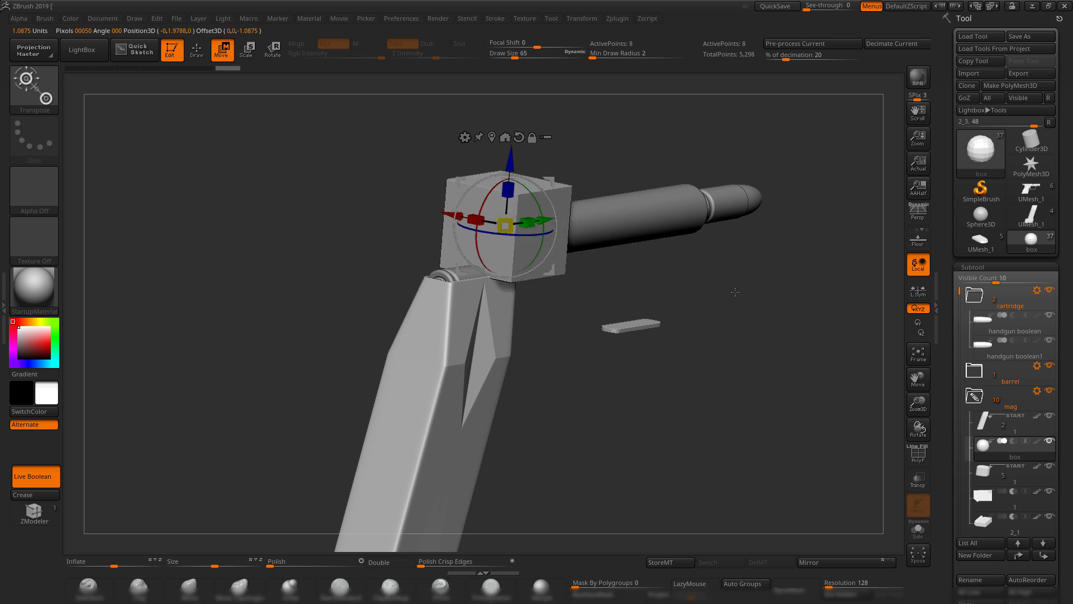
pyautogui.keyDown('shift'); pyautogui.moveTo(735, 292); pyautogui.dragTo(816, 321, button='right'); pyautogui.keyUp('shift')
# - Set the box to subtract, then rotate and position it so it cuts a slope off the magazine's top front corner
pyautogui.click(1013, 442)
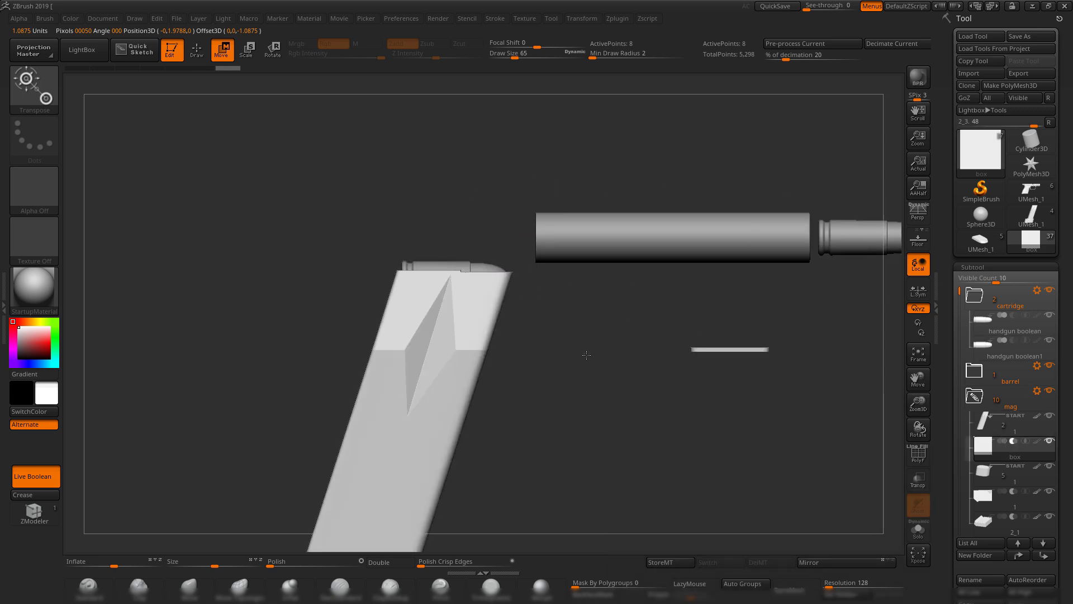
pyautogui.keyDown('ctrl'); pyautogui.moveTo(582, 355); pyautogui.dragTo(601, 391, button='right'); pyautogui.keyUp('ctrl')
pyautogui.moveTo(537, 179); pyautogui.dragTo(539, 205)
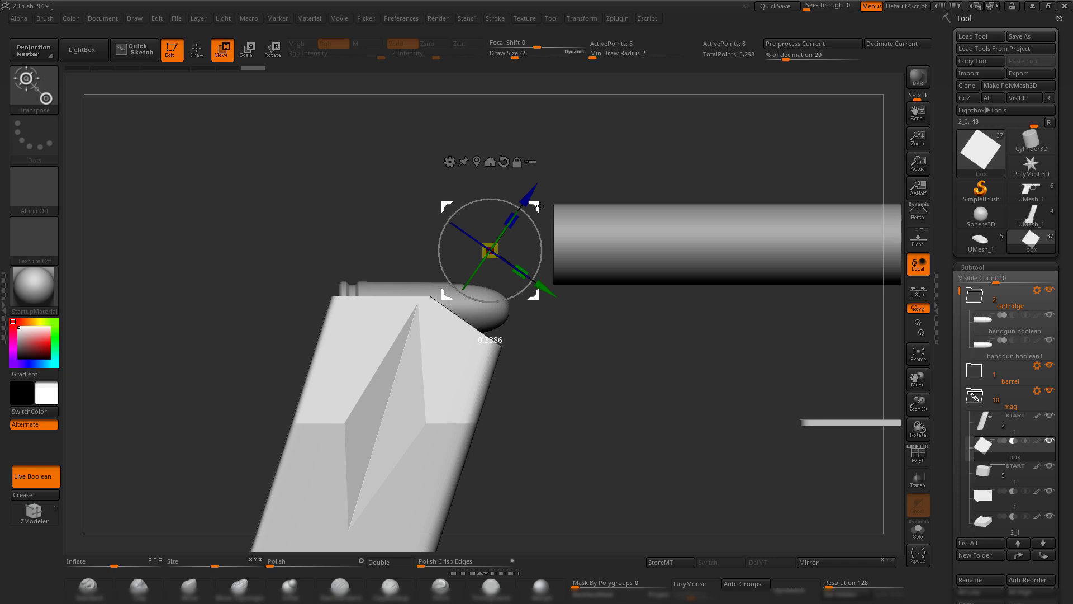
pyautogui.moveTo(539, 205); pyautogui.dragTo(526, 212)
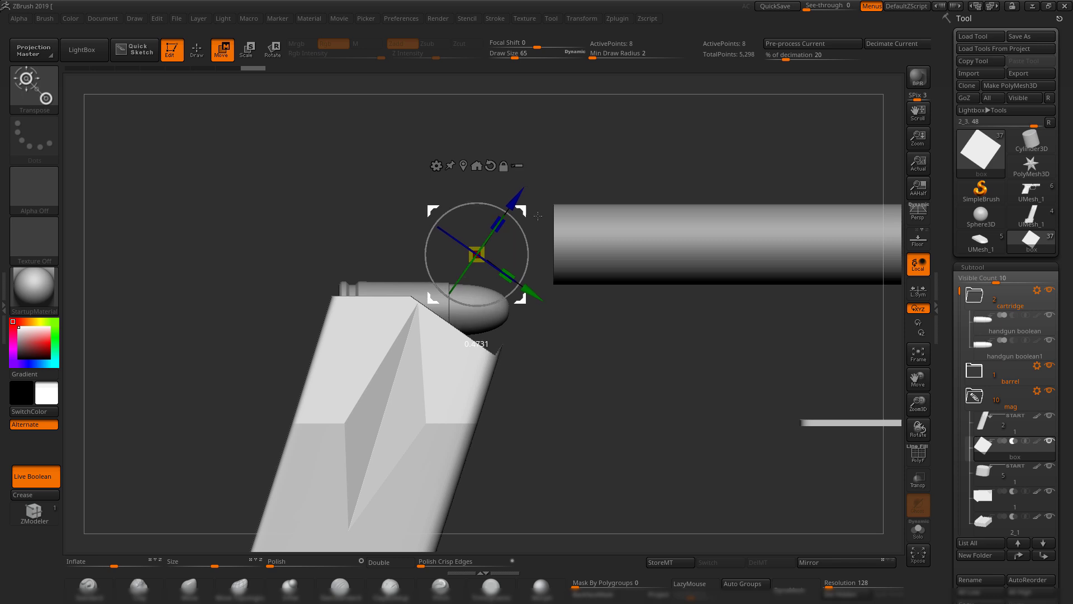
pyautogui.moveTo(613, 311)
pyautogui.mouseDown()
pyautogui.moveTo(568, 316)
pyautogui.moveTo(610, 314)
pyautogui.mouseUp()
pyautogui.keyDown('alt'); pyautogui.moveTo(611, 369); pyautogui.dragTo(706, 344); pyautogui.keyUp('alt')
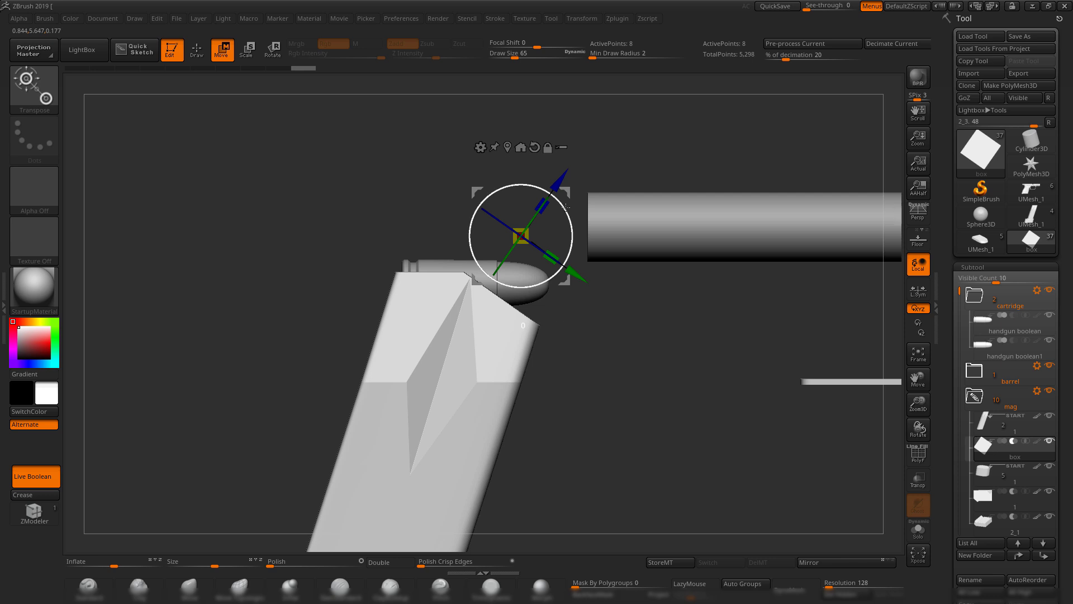
# - Tilt the cutter box more steeply with its polyframe shown, and slide it up and back along its length
pyautogui.moveTo(565, 207); pyautogui.dragTo(582, 210)
pyautogui.hotkey('shift', 'f')
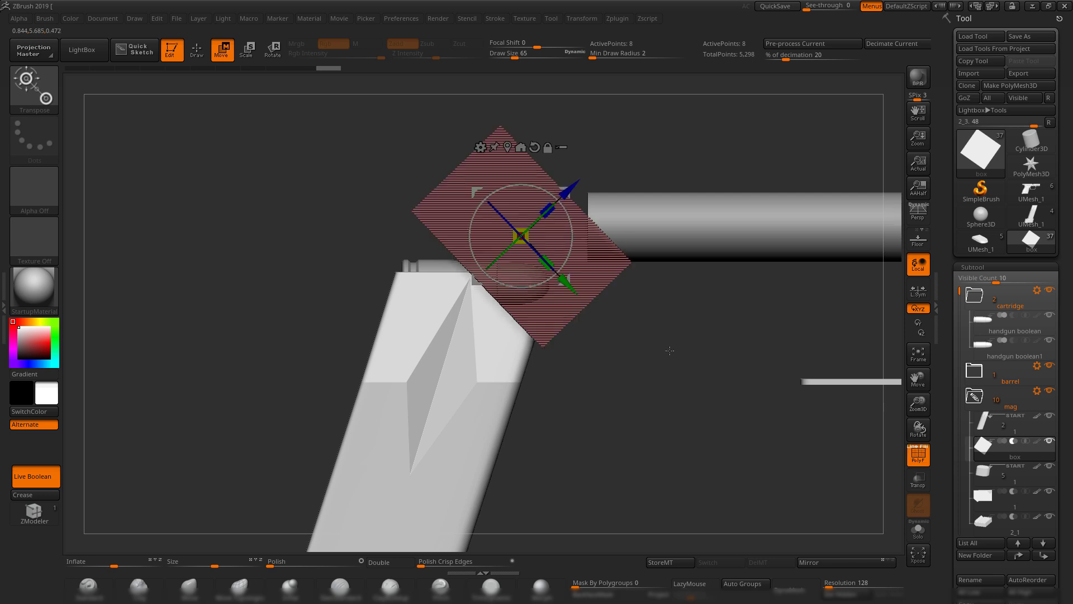
pyautogui.keyDown('alt'); pyautogui.moveTo(670, 351); pyautogui.dragTo(628, 351); pyautogui.keyUp('alt')
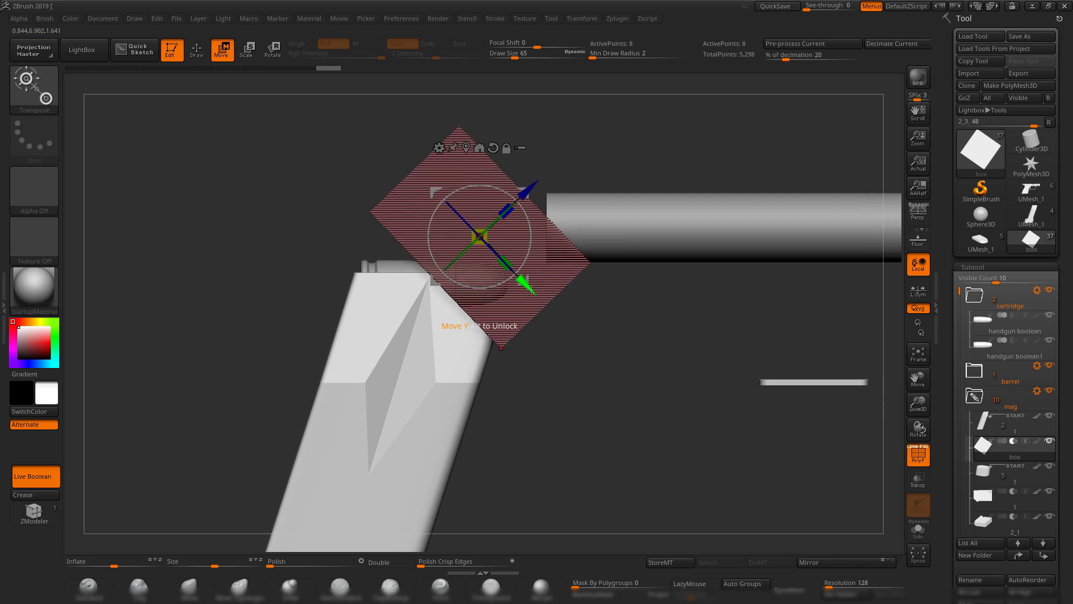
pyautogui.moveTo(531, 289); pyautogui.dragTo(510, 263)
pyautogui.moveTo(637, 392); pyautogui.dragTo(621, 346)
# - Isolate the cutter box and extrude its lower front end face outward with ZModeler's QMesh
pyautogui.click(922, 537)
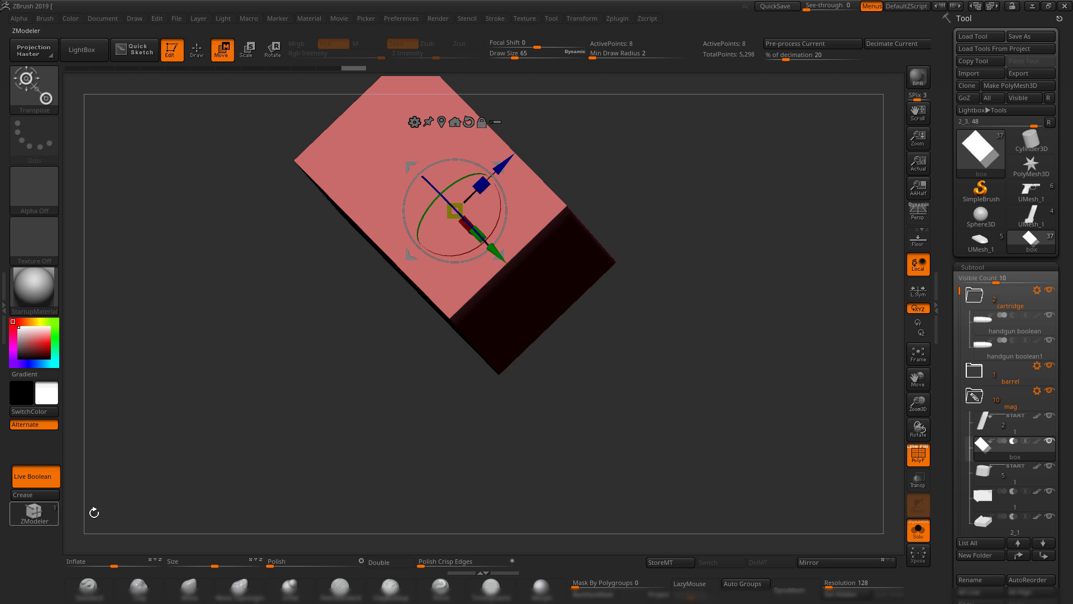
pyautogui.click(917, 531)
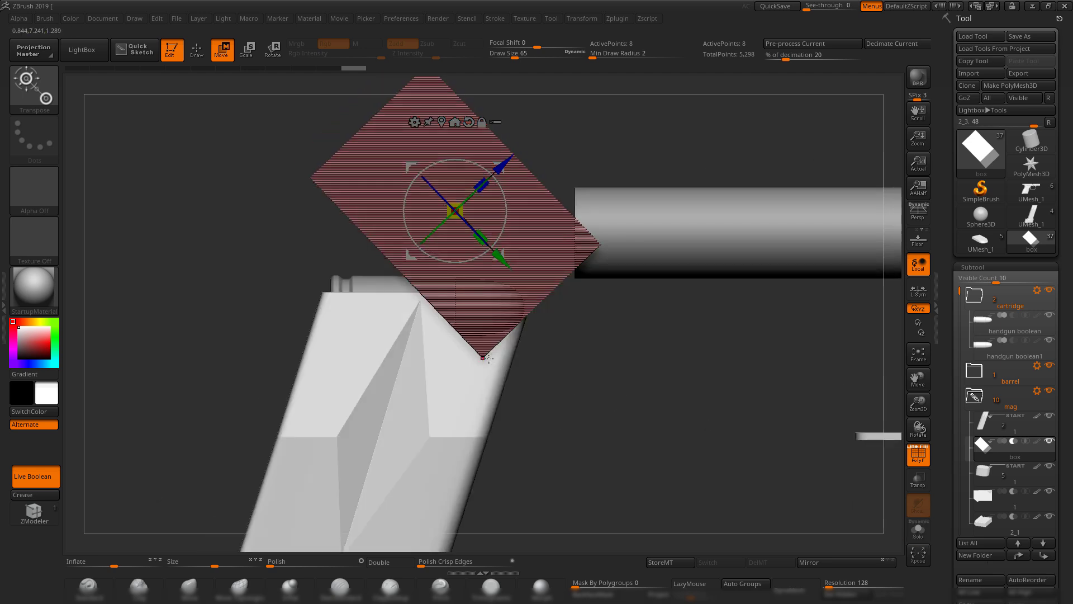
pyautogui.moveTo(613, 374); pyautogui.dragTo(549, 272)
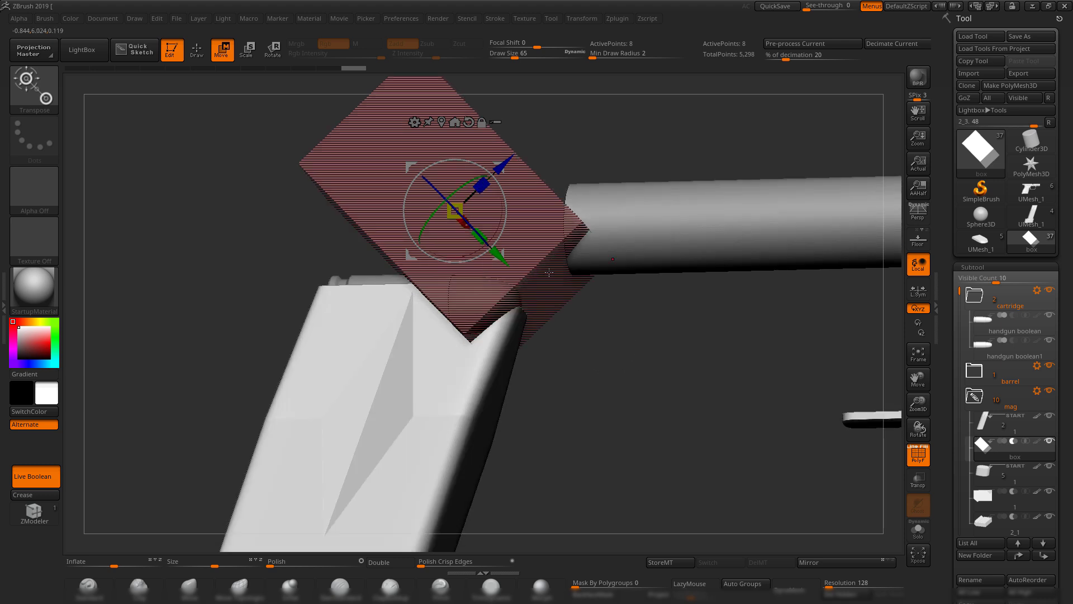
pyautogui.click(917, 531)
pyautogui.click(40, 523)
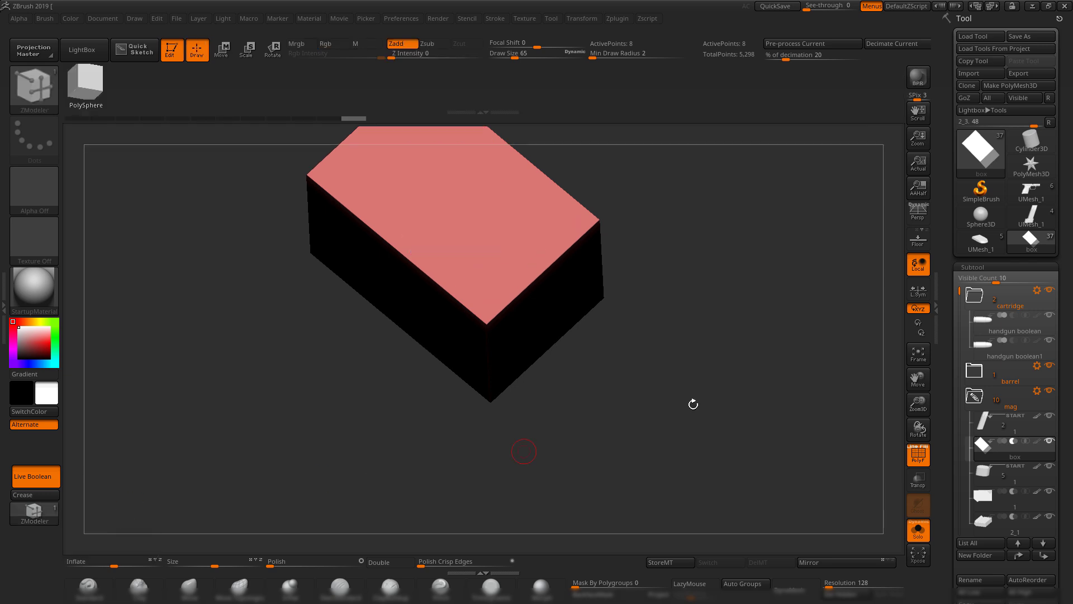
pyautogui.moveTo(693, 403)
pyautogui.mouseDown()
pyautogui.moveTo(721, 359)
pyautogui.moveTo(695, 327)
pyautogui.mouseUp()
pyautogui.moveTo(740, 293); pyautogui.dragTo(650, 284)
pyautogui.moveTo(668, 319); pyautogui.dragTo(677, 321)
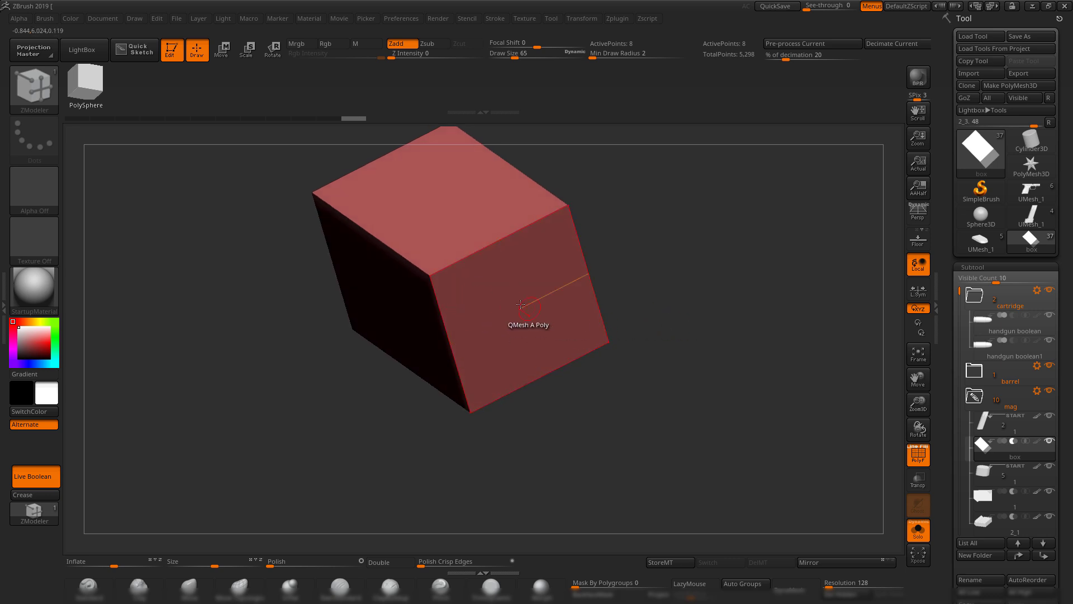
pyautogui.moveTo(548, 316); pyautogui.dragTo(619, 345)
pyautogui.moveTo(736, 324); pyautogui.dragTo(716, 344)
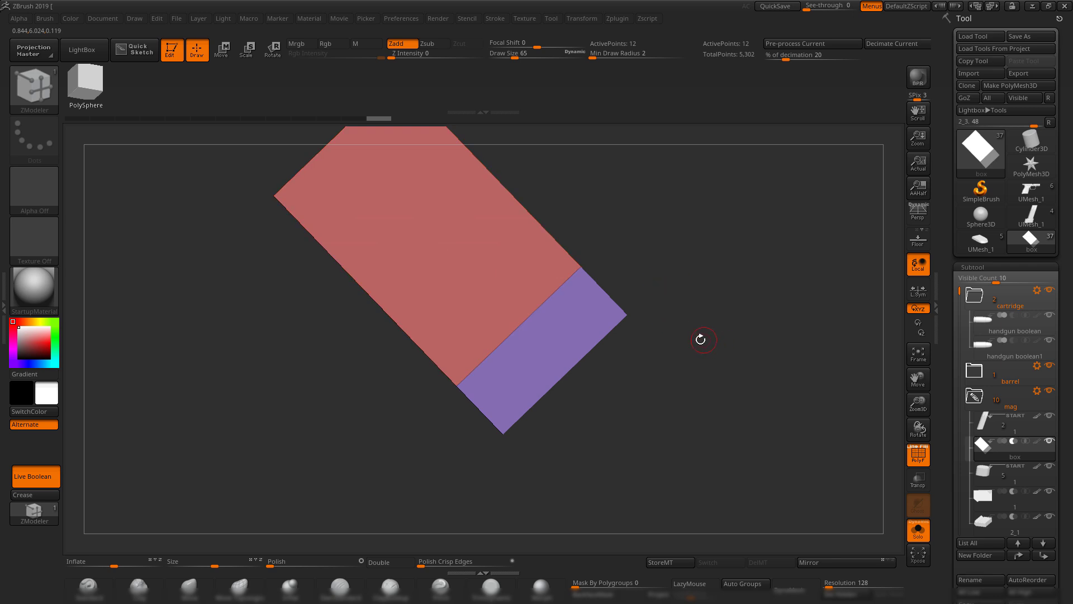
# - Show the other parts, lasso-mask the cutter box except its extruded end, and move that end until its lower face is level
pyautogui.click(924, 537)
pyautogui.press('ctrl')
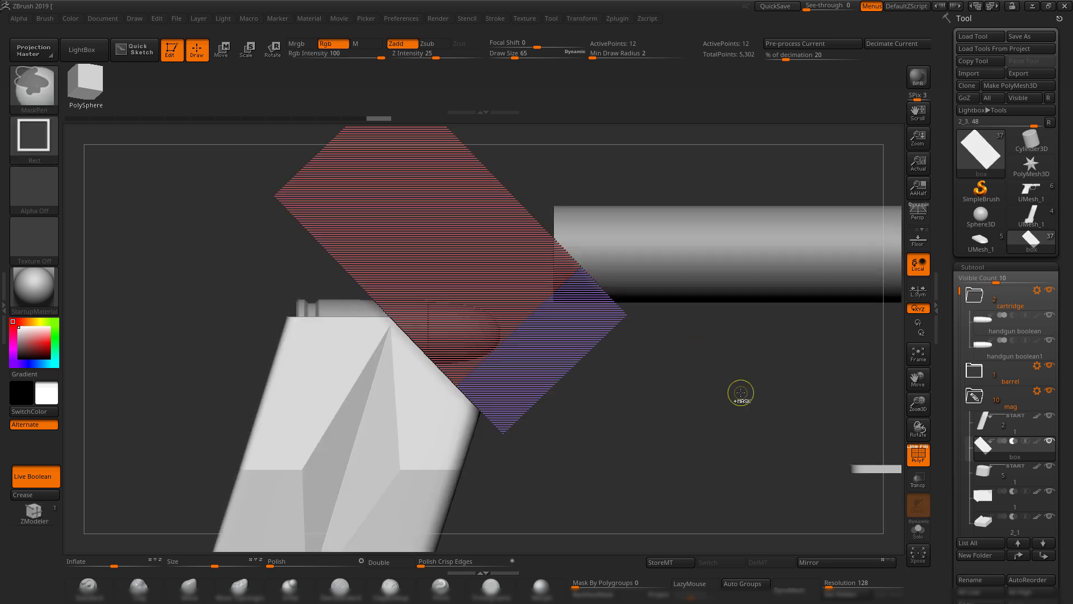
pyautogui.click(49, 136)
pyautogui.click(148, 151)
pyautogui.moveTo(576, 447)
pyautogui.keyDown('ctrl'); pyautogui.mouseDown()
pyautogui.moveTo(472, 458)
pyautogui.moveTo(558, 335)
pyautogui.mouseUp(); pyautogui.keyUp('ctrl')
pyautogui.press('w')
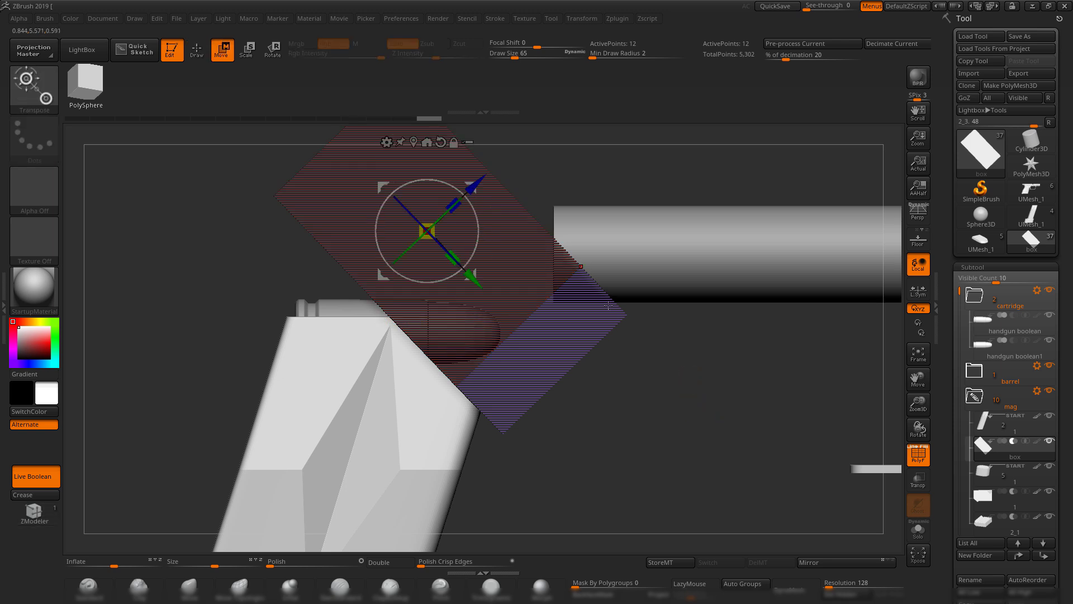
pyautogui.moveTo(477, 284)
pyautogui.mouseDown()
pyautogui.moveTo(513, 226)
pyautogui.moveTo(536, 223)
pyautogui.mouseUp()
# - Set the masking stroke to Rect, recentre the gizmo on the box's level lower face, and hide the polyframe
pyautogui.press('ctrl')
pyautogui.click(34, 137)
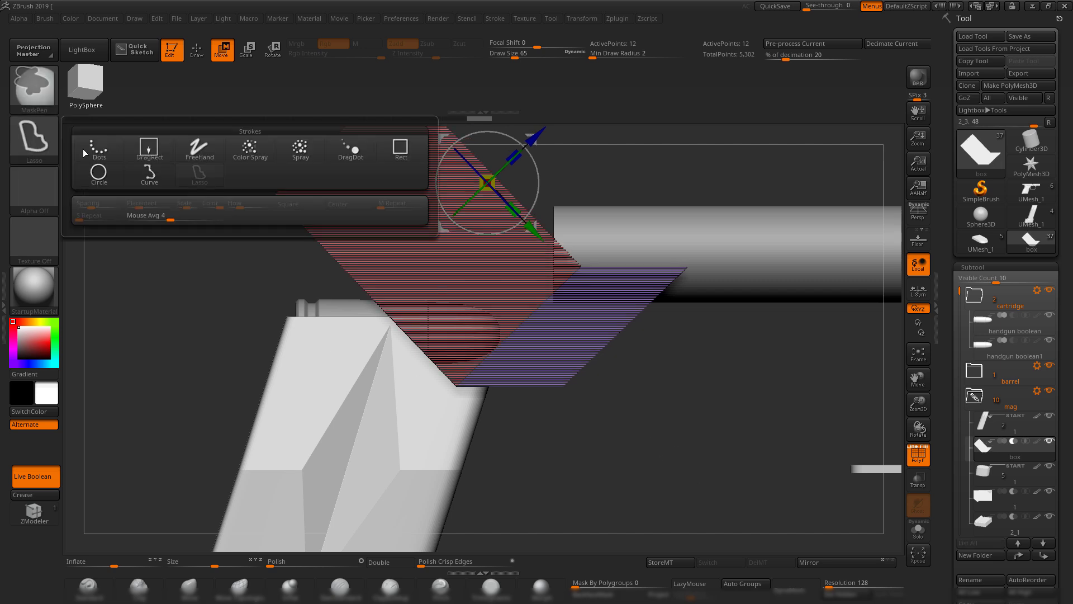
pyautogui.click(358, 150)
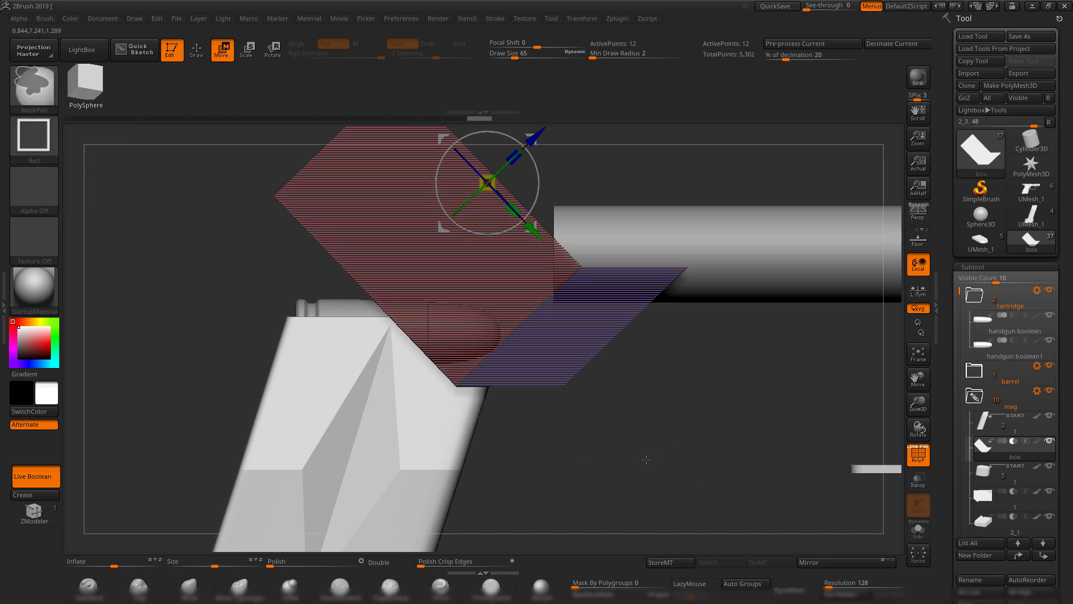
pyautogui.keyDown('alt'); pyautogui.moveTo(684, 434); pyautogui.dragTo(685, 503); pyautogui.keyUp('alt')
pyautogui.keyDown('alt'); pyautogui.click(502, 165); pyautogui.keyUp('alt')
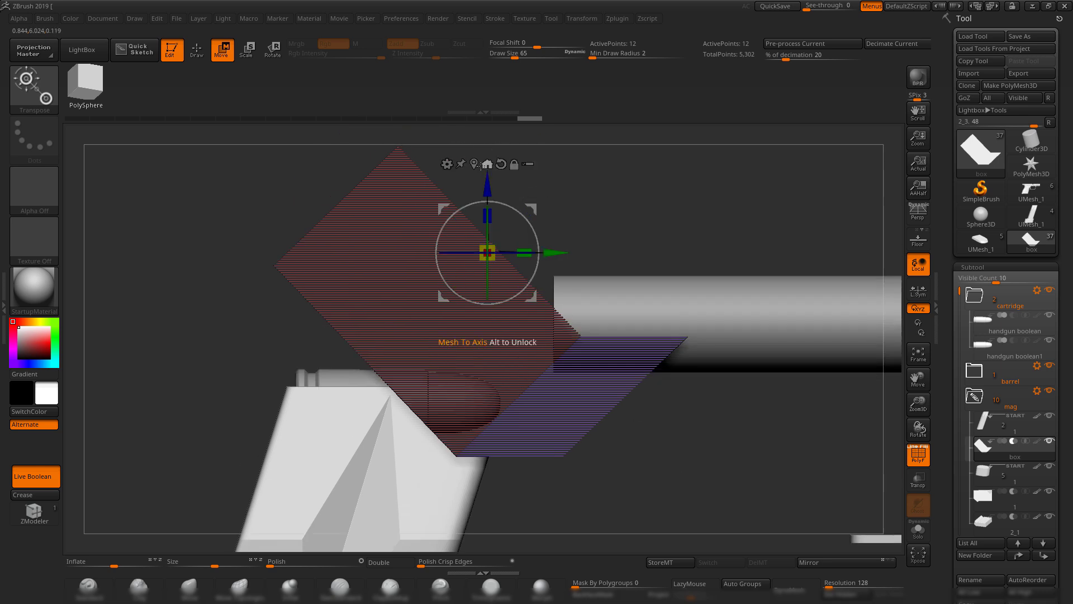
pyautogui.click(475, 165)
pyautogui.keyDown('alt'); pyautogui.moveTo(746, 469); pyautogui.dragTo(725, 372); pyautogui.keyUp('alt')
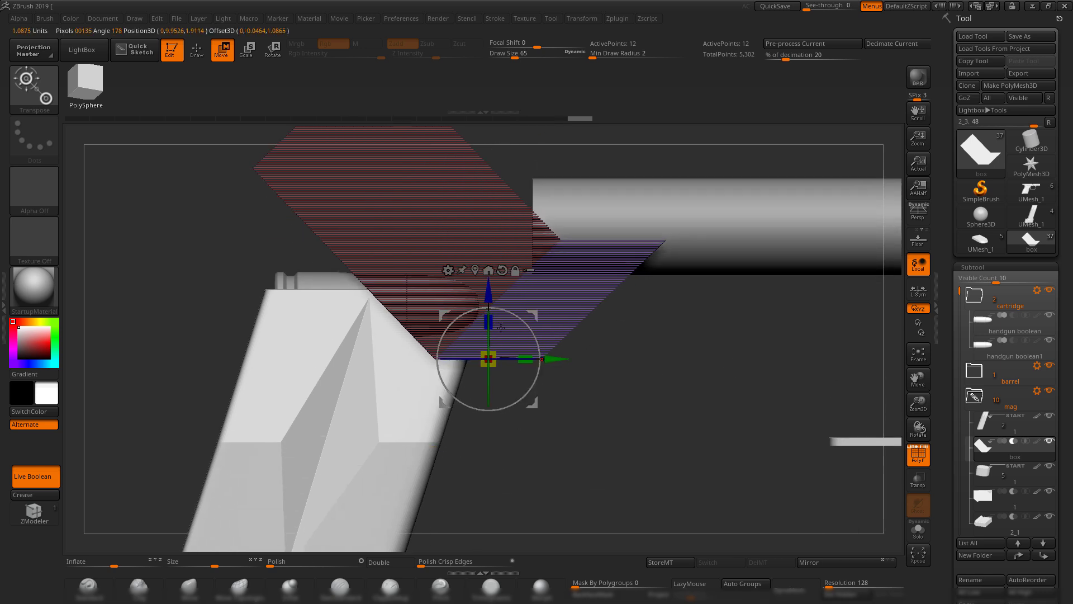
pyautogui.hotkey('shift', 'f')
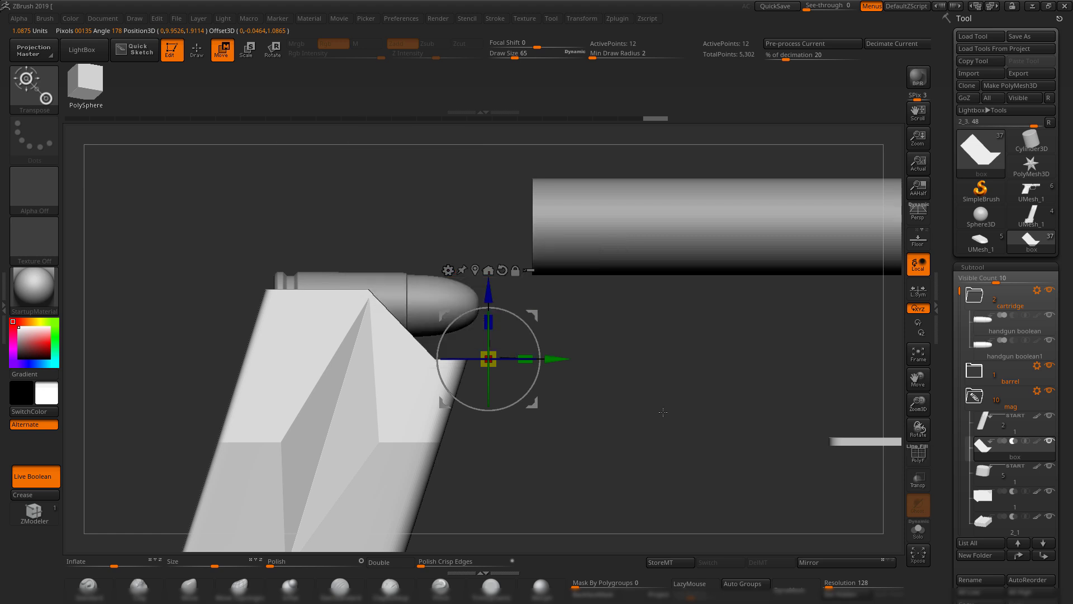
pyautogui.click(480, 596)
pyautogui.press('q')
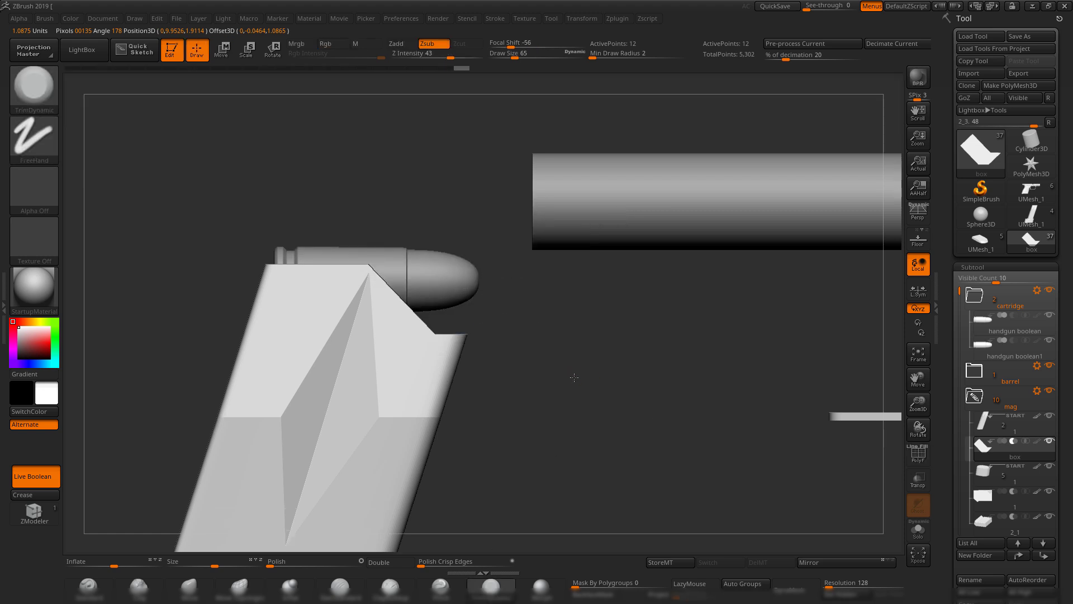
# - Compare the magazine's cut top front corner with the magazine reference photos
pyautogui.moveTo(574, 377); pyautogui.dragTo(633, 384)
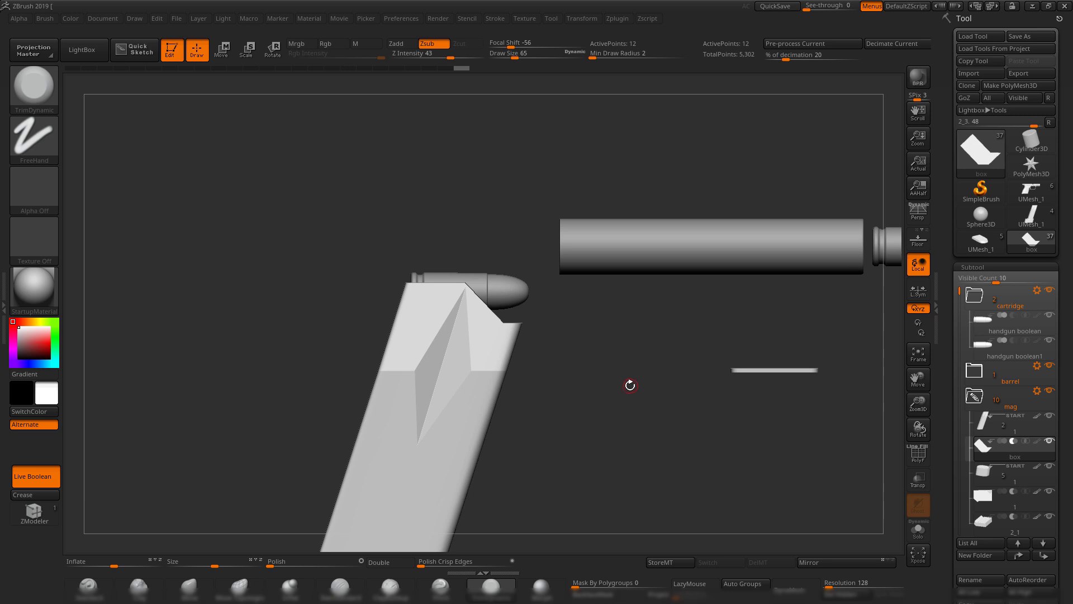
pyautogui.moveTo(1072, 344); pyautogui.dragTo(652, 357, button='right')
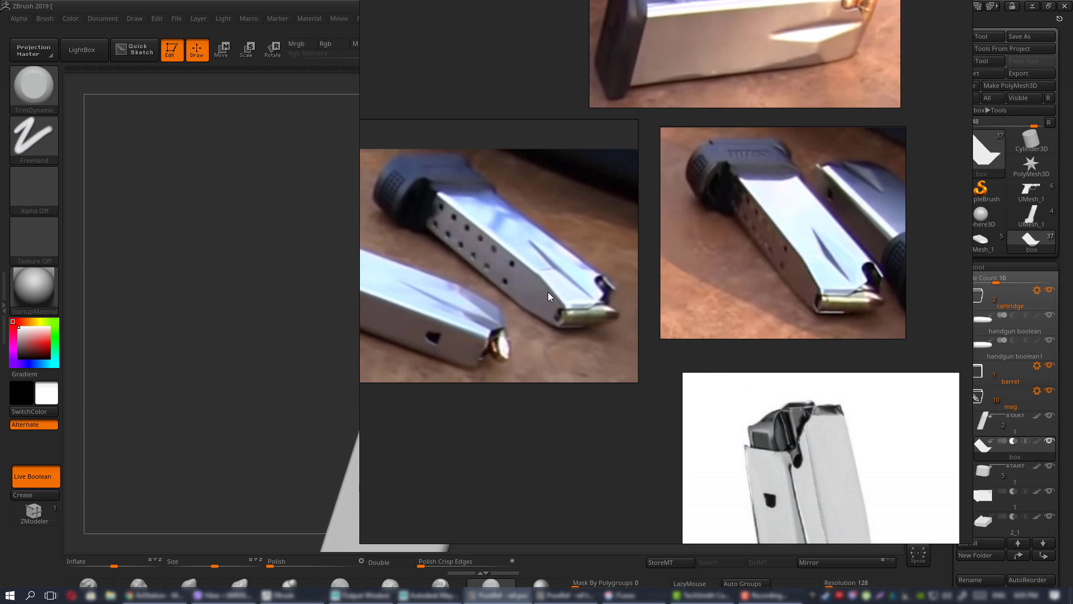
pyautogui.moveTo(548, 292); pyautogui.dragTo(1072, 293, button='right')
# - Duplicate the cartridge seated in the magazine and move the copy down into the magazine, below the original
pyautogui.moveTo(615, 390)
pyautogui.mouseDown()
pyautogui.moveTo(587, 398)
pyautogui.moveTo(559, 385)
pyautogui.moveTo(706, 261)
pyautogui.moveTo(711, 302)
pyautogui.moveTo(727, 297)
pyautogui.moveTo(615, 260)
pyautogui.mouseUp()
pyautogui.keyDown('alt'); pyautogui.click(482, 224); pyautogui.keyUp('alt')
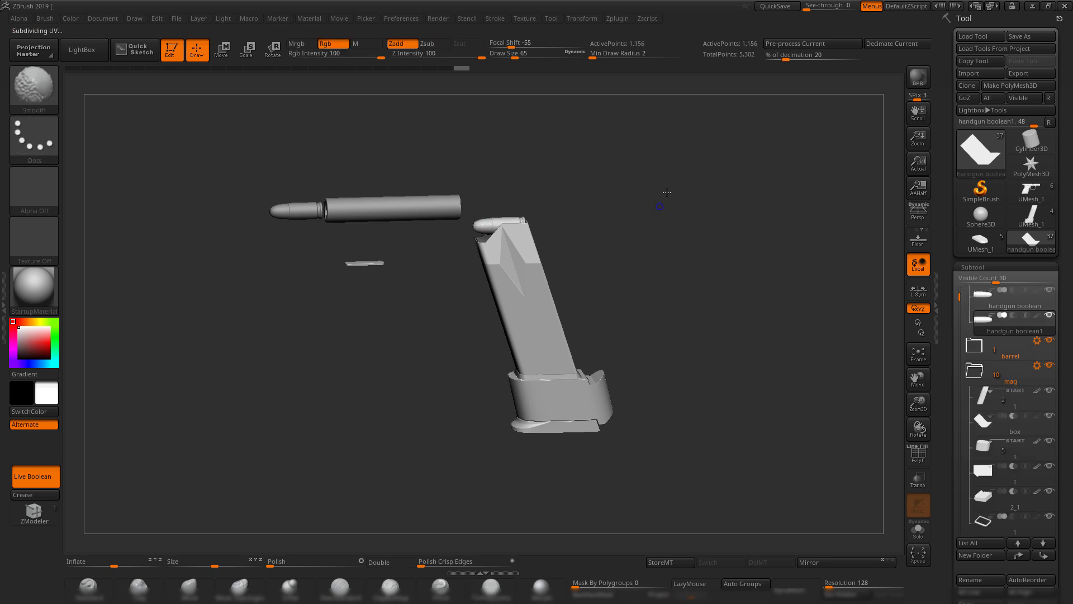
pyautogui.keyDown('shift'); pyautogui.moveTo(666, 192); pyautogui.dragTo(693, 212); pyautogui.keyUp('shift')
pyautogui.moveTo(693, 212)
pyautogui.keyDown('alt'); pyautogui.mouseDown()
pyautogui.moveTo(757, 271)
pyautogui.moveTo(890, 440)
pyautogui.mouseUp(); pyautogui.keyUp('alt')
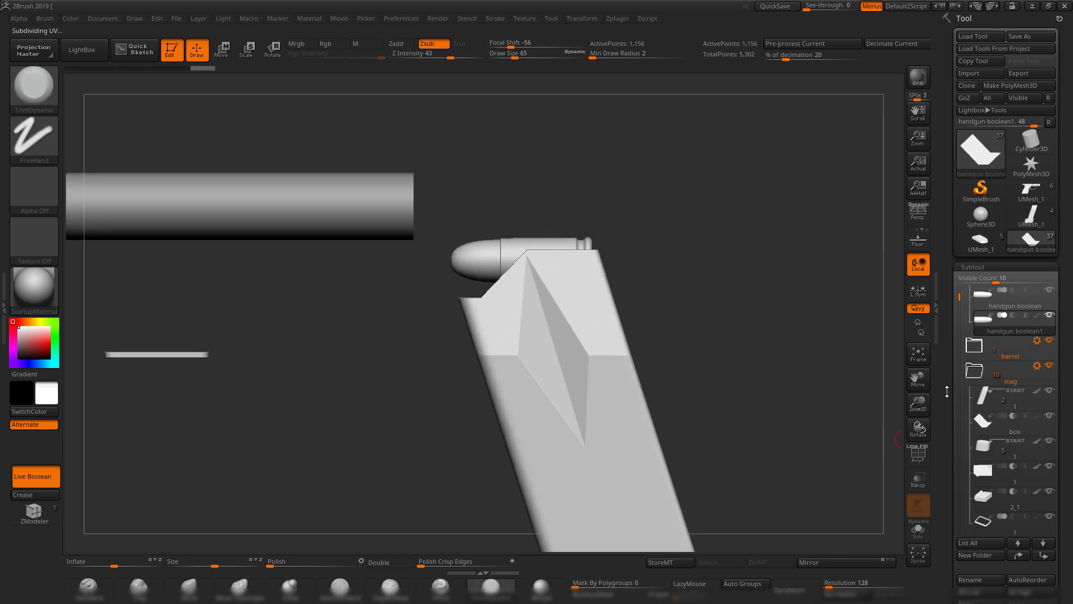
pyautogui.scroll(-3, 972, 447)
pyautogui.hotkey('ctrl', 'shift', 'd')
pyautogui.press('w')
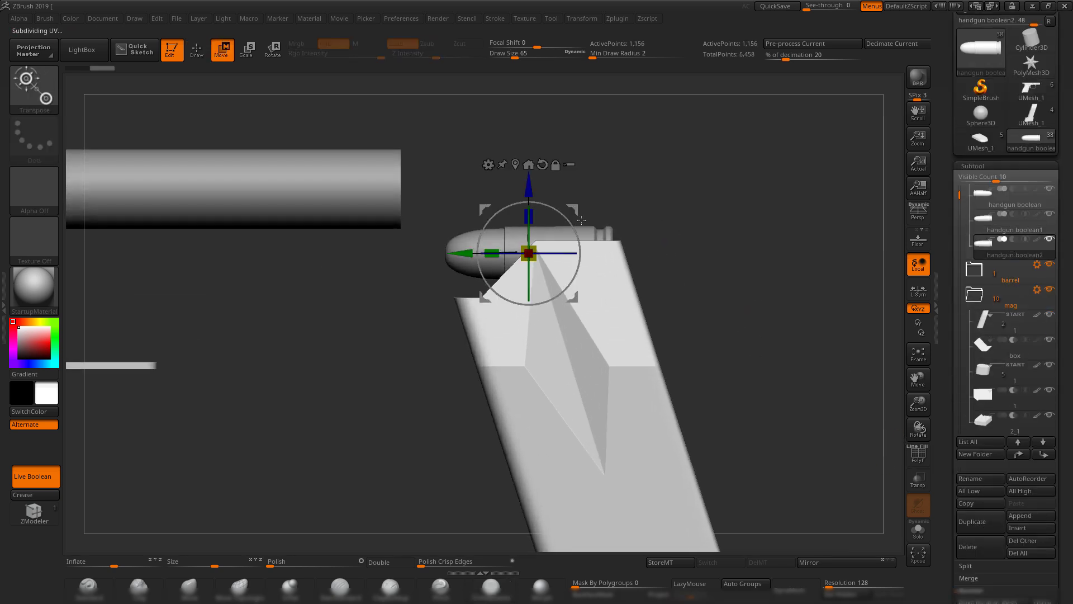
pyautogui.moveTo(528, 253); pyautogui.dragTo(544, 304)
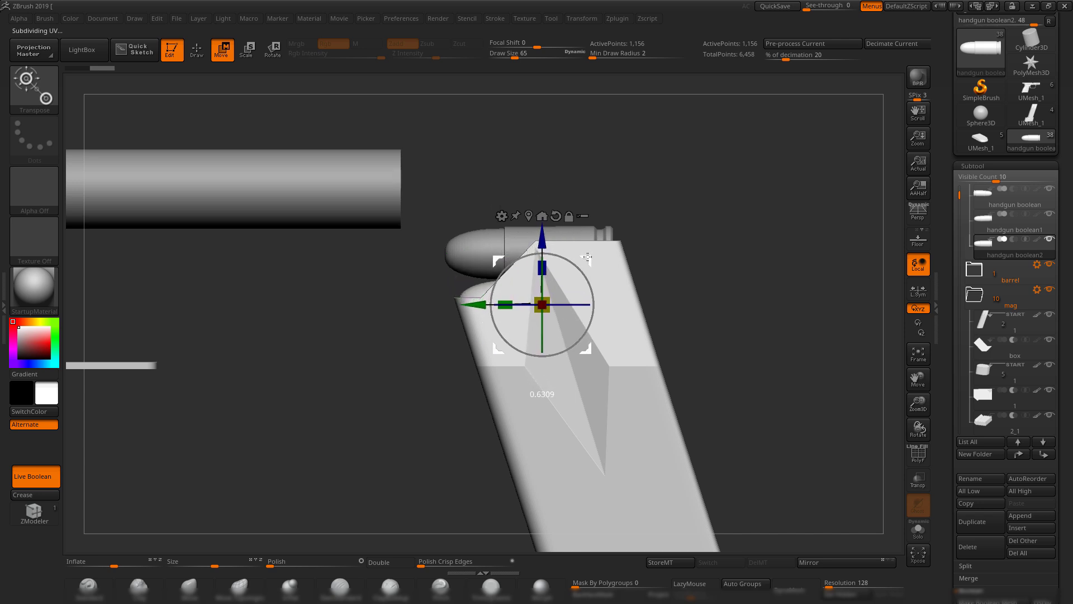
# - Lower the duplicate cartridge slightly and slide it a little back along its length beneath the top cartridge
pyautogui.moveTo(743, 241); pyautogui.dragTo(781, 341)
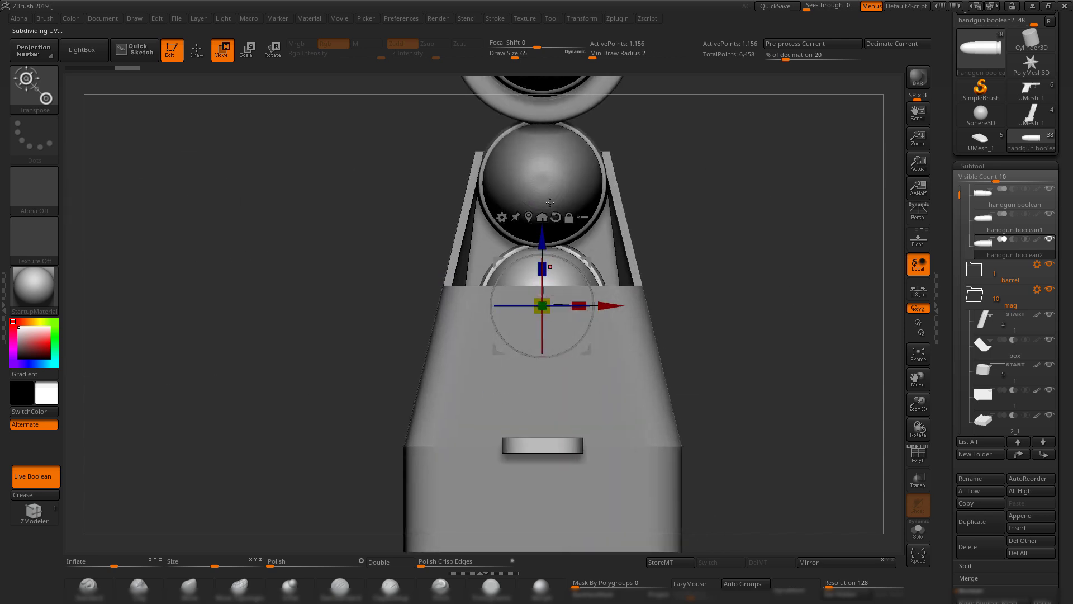
pyautogui.moveTo(544, 234); pyautogui.dragTo(546, 245)
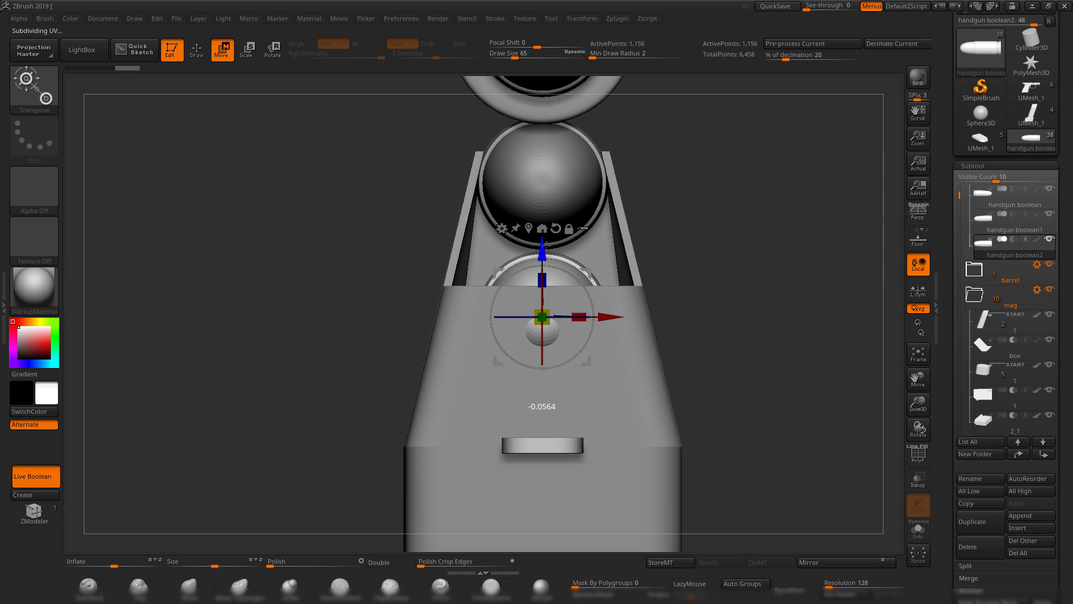
pyautogui.moveTo(705, 280); pyautogui.dragTo(784, 305)
pyautogui.moveTo(589, 329); pyautogui.dragTo(583, 328)
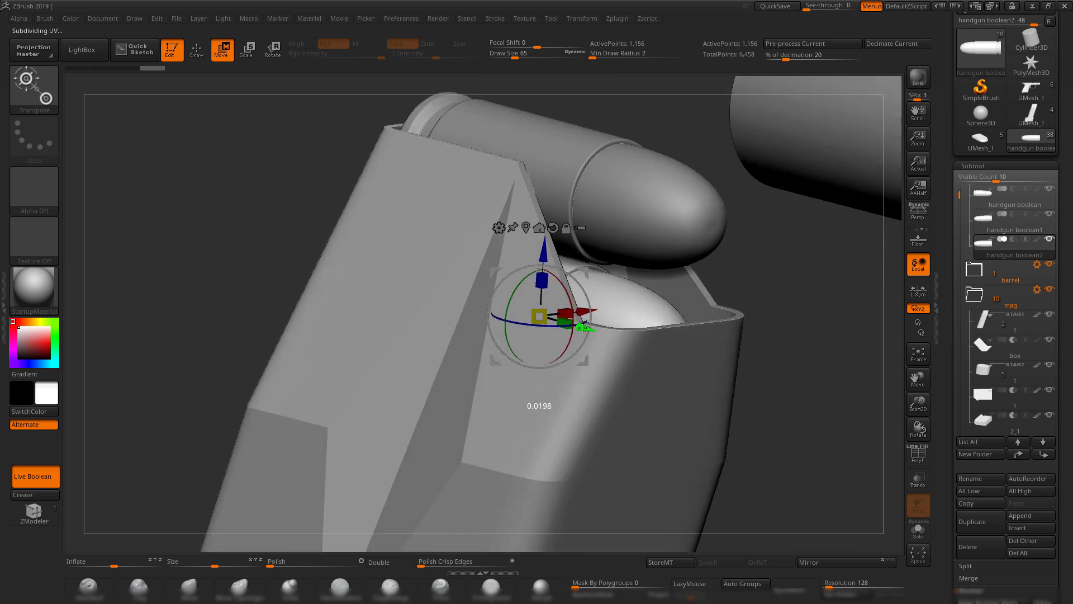
pyautogui.moveTo(776, 295); pyautogui.dragTo(1054, 262)
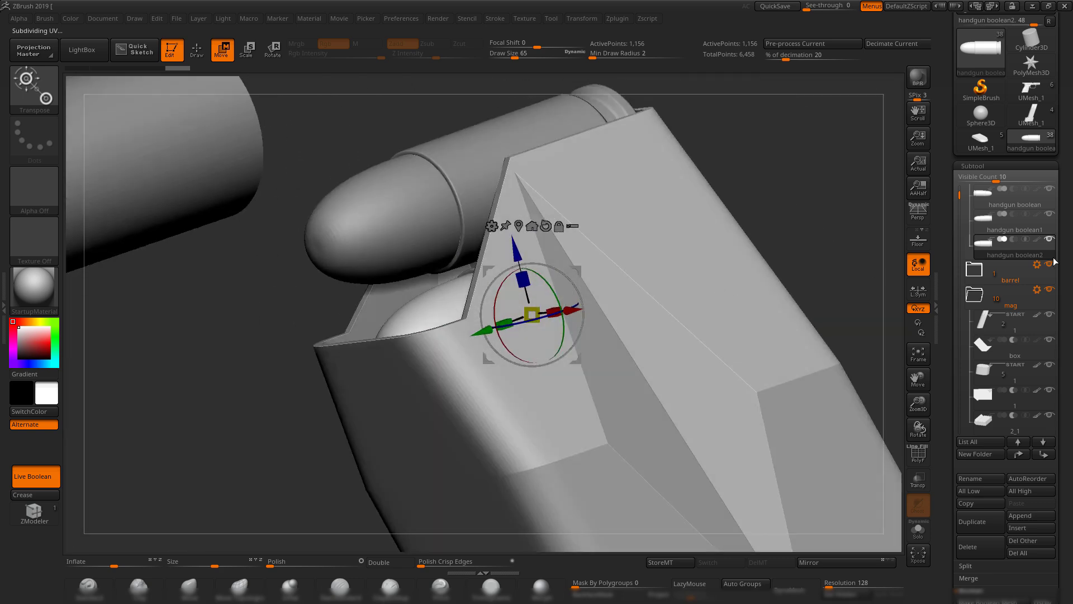
pyautogui.click(1051, 215)
pyautogui.moveTo(838, 114); pyautogui.dragTo(737, 207)
pyautogui.moveTo(799, 427); pyautogui.dragTo(565, 297)
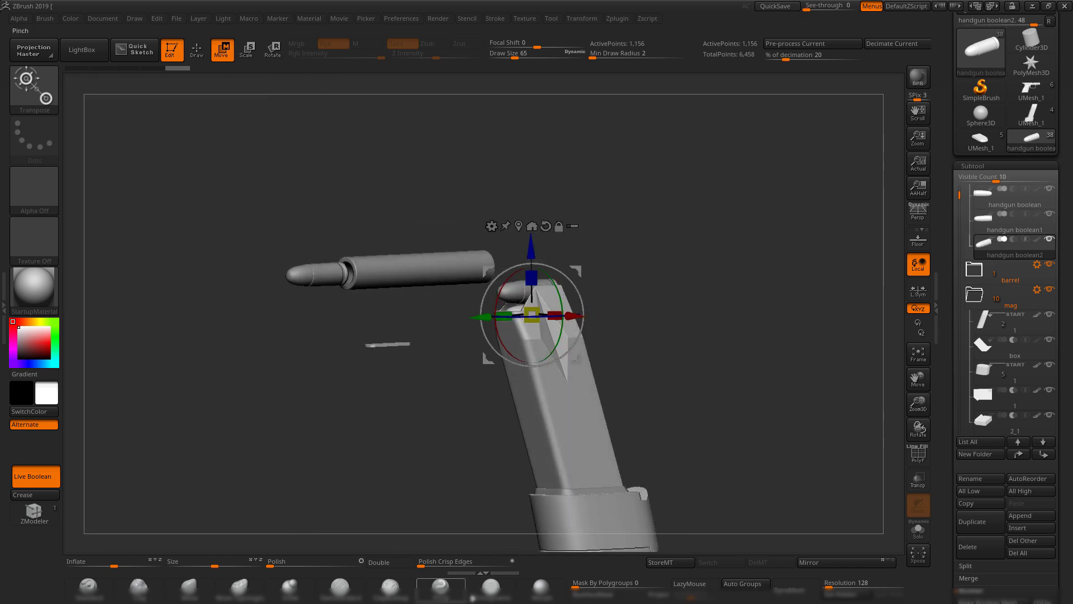
pyautogui.click(486, 592)
pyautogui.moveTo(714, 330)
pyautogui.mouseDown()
pyautogui.moveTo(763, 311)
pyautogui.moveTo(669, 392)
pyautogui.moveTo(734, 434)
pyautogui.moveTo(707, 395)
pyautogui.moveTo(702, 407)
pyautogui.moveTo(609, 426)
pyautogui.moveTo(644, 369)
pyautogui.moveTo(673, 363)
pyautogui.moveTo(684, 297)
pyautogui.moveTo(695, 305)
pyautogui.moveTo(881, 114)
pyautogui.mouseUp()
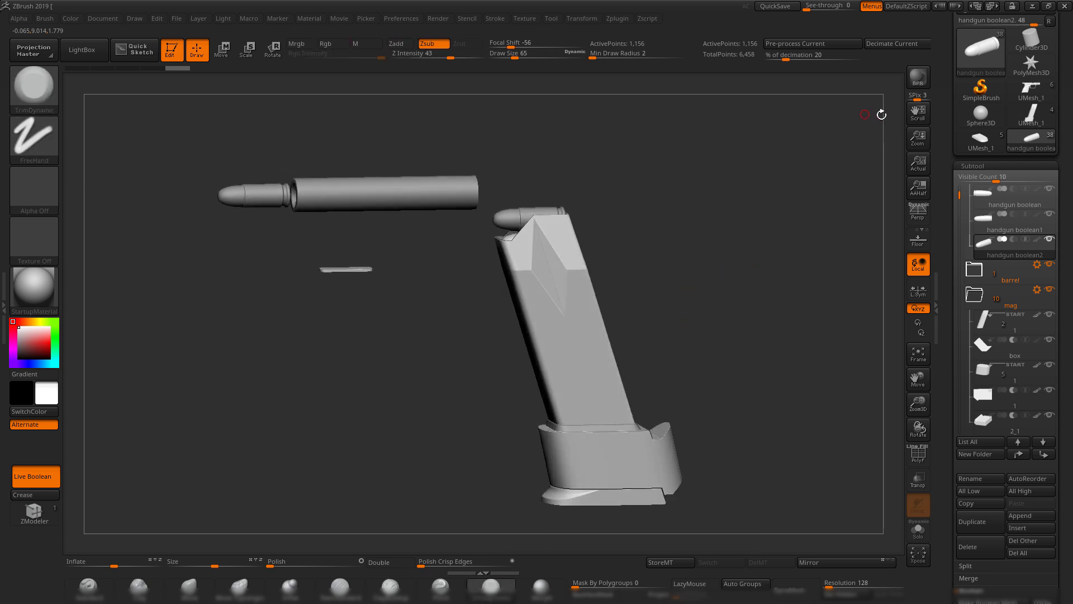
# - Switch to Maya and create a polygon cylinder in the scene
pyautogui.click(1036, 8)
pyautogui.keyDown('alt'); pyautogui.moveTo(436, 215); pyautogui.dragTo(453, 213); pyautogui.keyUp('alt')
pyautogui.scroll(-10, 582, 285)
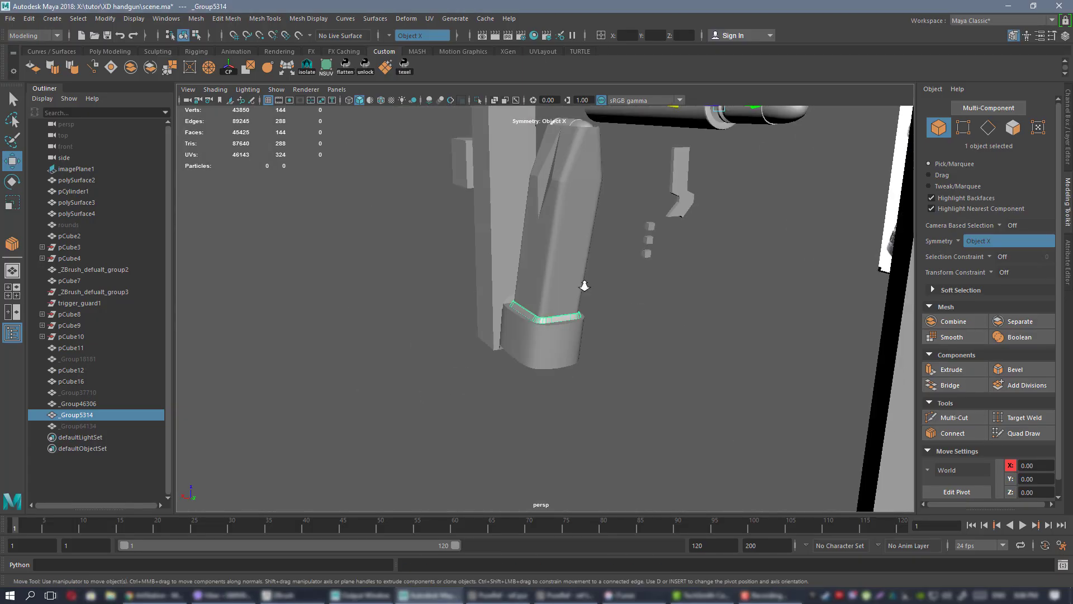
pyautogui.keyDown('alt'); pyautogui.moveTo(582, 285); pyautogui.dragTo(438, 216); pyautogui.keyUp('alt')
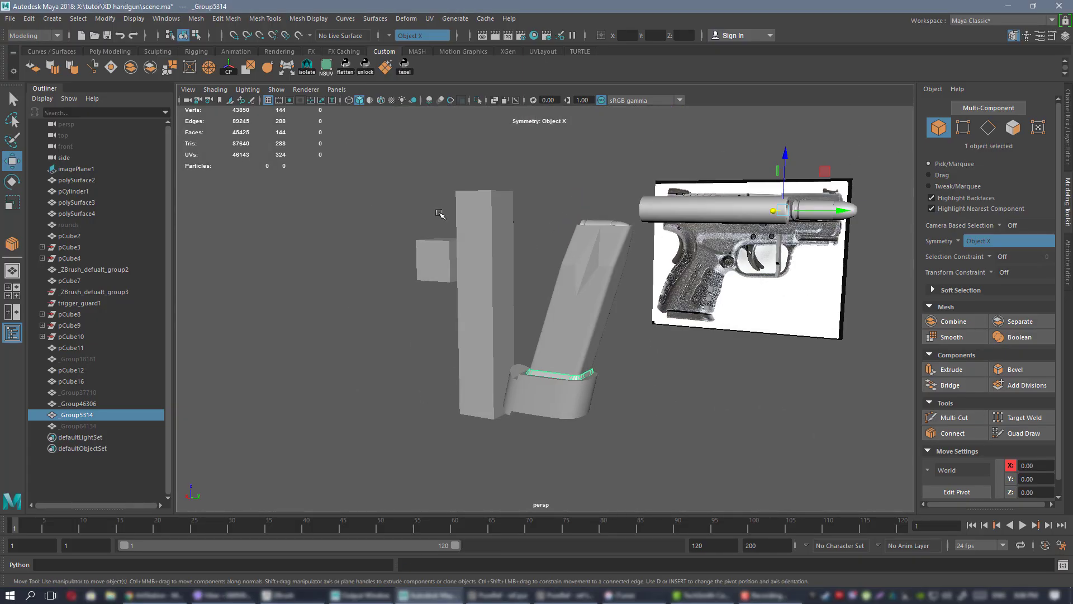
pyautogui.click(112, 52)
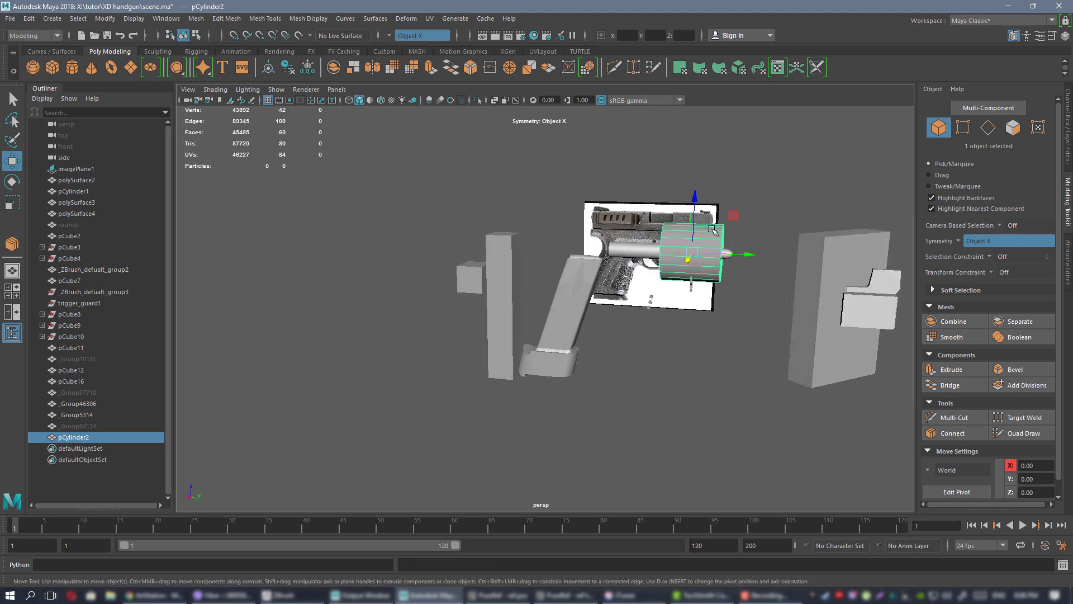
pyautogui.scroll(3, 666, 226)
# - Turn symmetry off and set the cylinder's Rotate Z to 90
pyautogui.press('e')
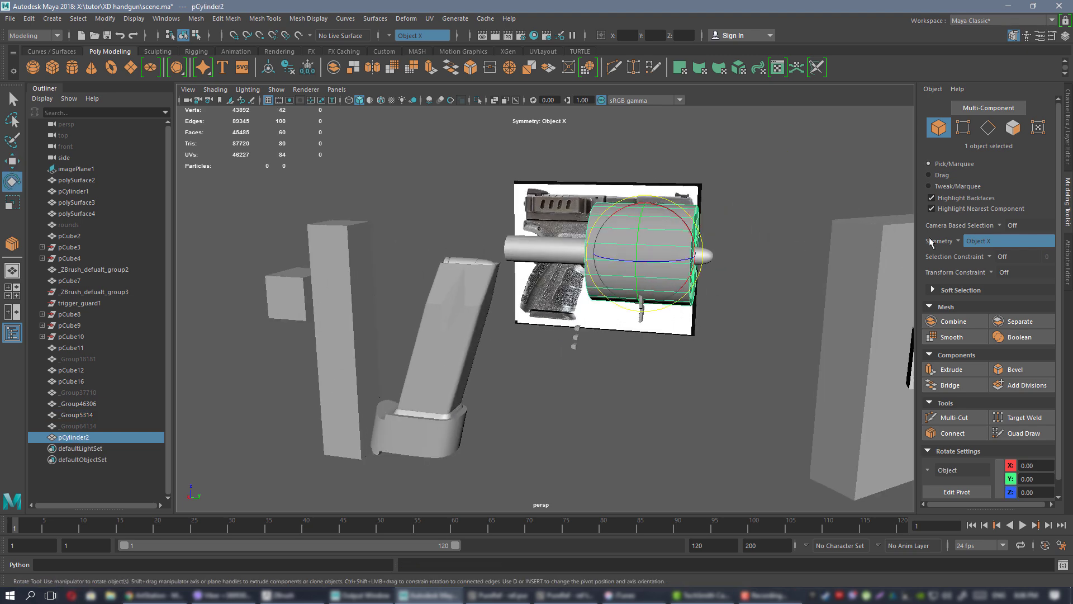
pyautogui.click(959, 242)
pyautogui.click(973, 245)
pyautogui.moveTo(660, 260); pyautogui.dragTo(573, 332)
pyautogui.scroll(2, 548, 310)
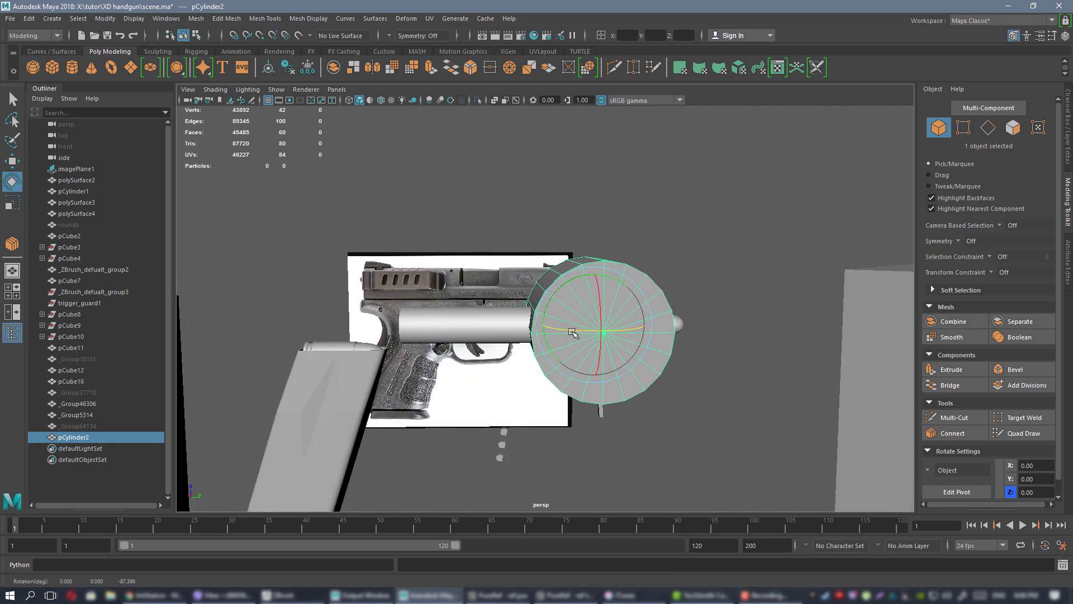
pyautogui.press('f')
pyautogui.click(1067, 124)
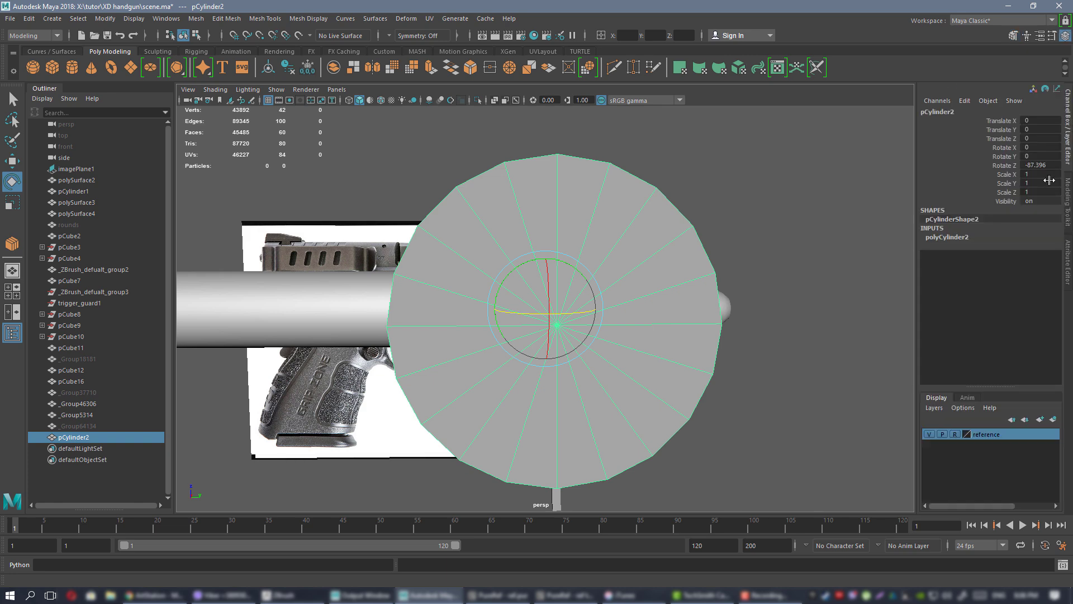
pyautogui.press('Return')
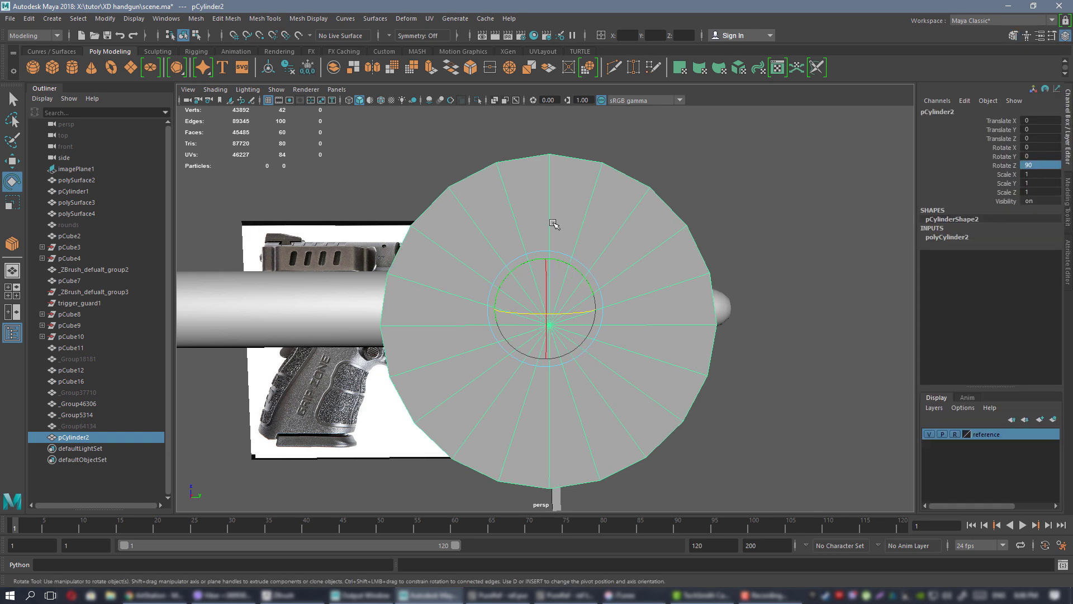
# - Select the faces of the cylinder's upper half and extrude them upward to form an elongated capsule shape
pyautogui.press('w')
pyautogui.scroll(-4, 604, 277)
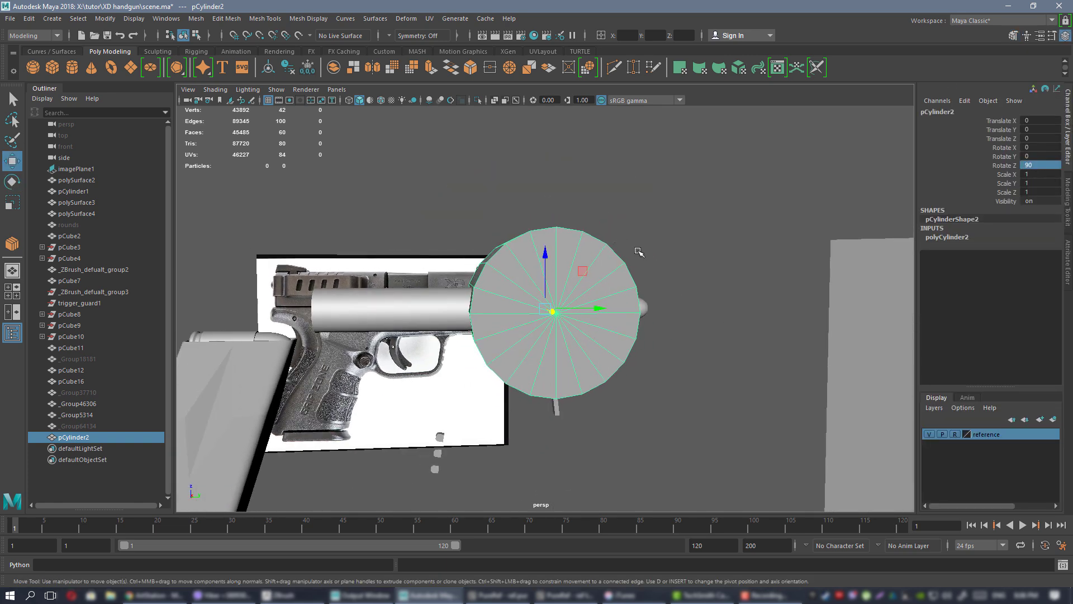
pyautogui.keyDown('alt'); pyautogui.moveTo(639, 252); pyautogui.dragTo(633, 187); pyautogui.keyUp('alt')
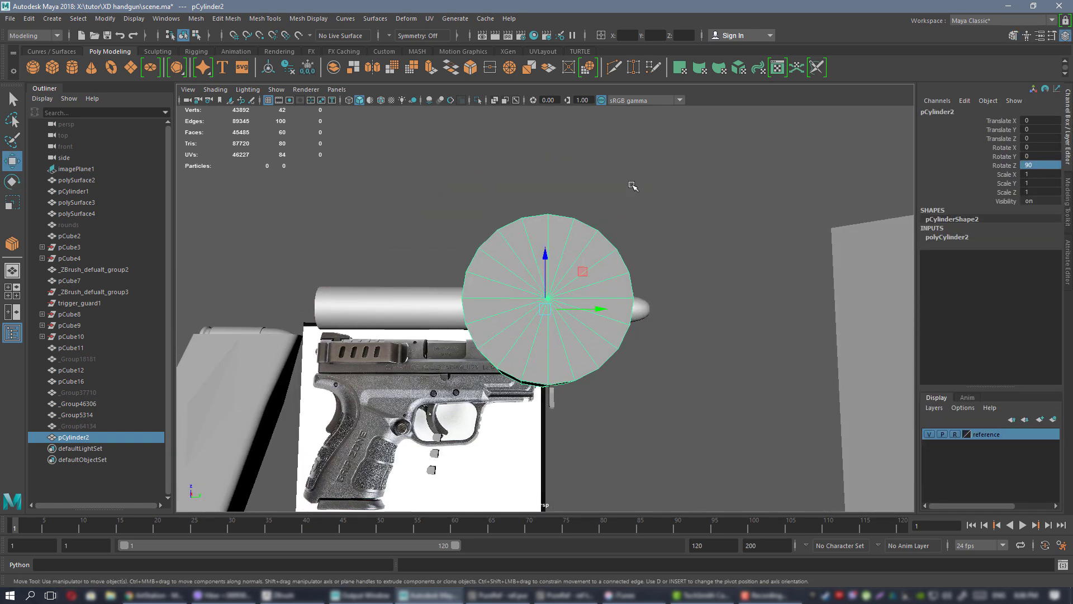
pyautogui.moveTo(635, 196); pyautogui.dragTo(637, 217, button='right')
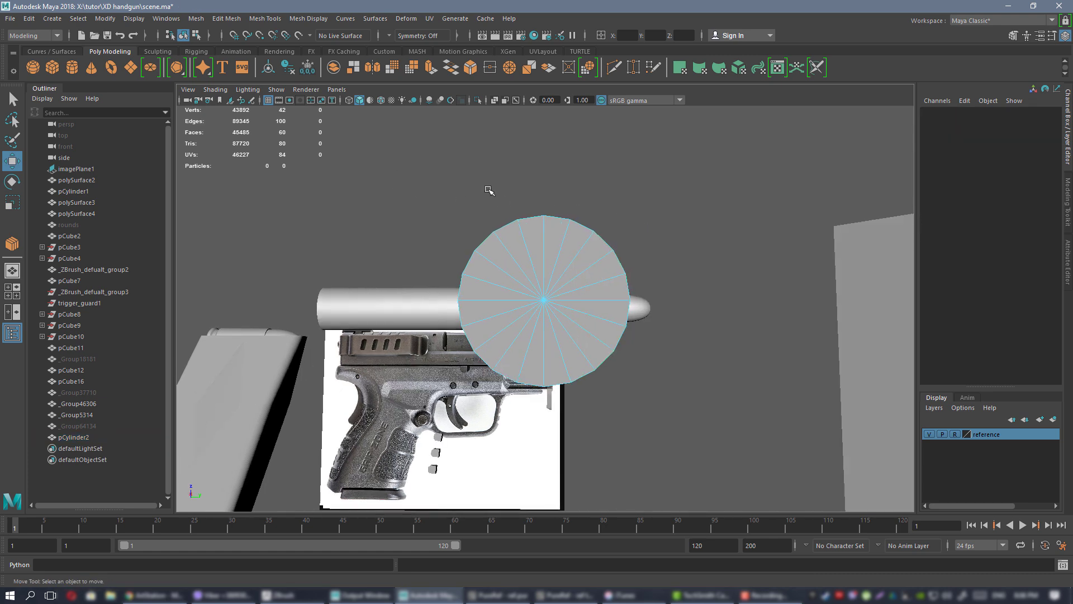
pyautogui.moveTo(374, 156); pyautogui.dragTo(752, 240)
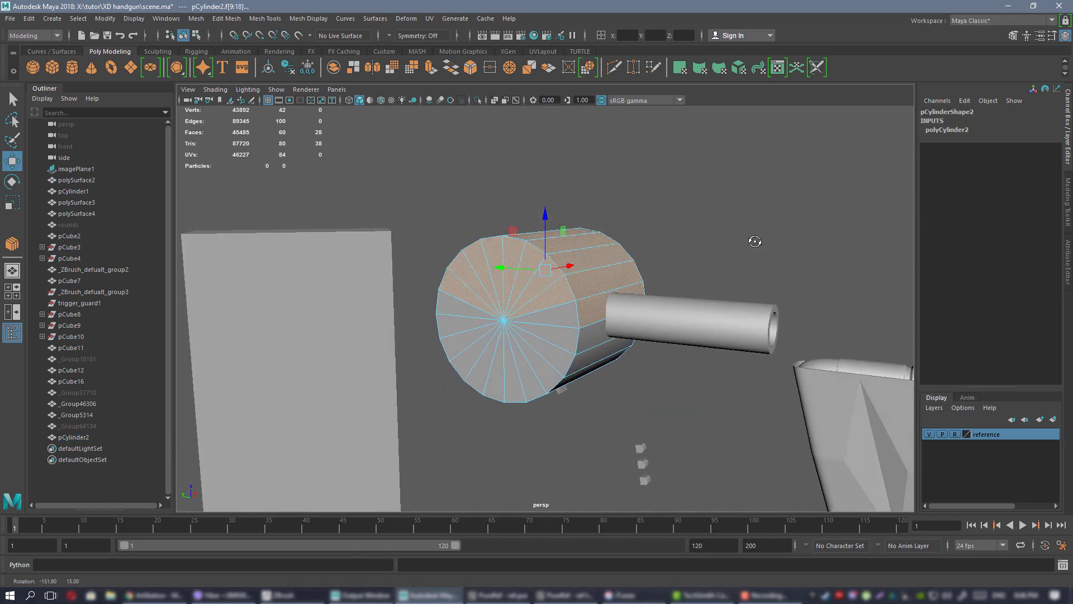
pyautogui.keyDown('alt'); pyautogui.moveTo(500, 285); pyautogui.dragTo(548, 106); pyautogui.keyUp('alt')
pyautogui.hotkey('ctrl', 'e')
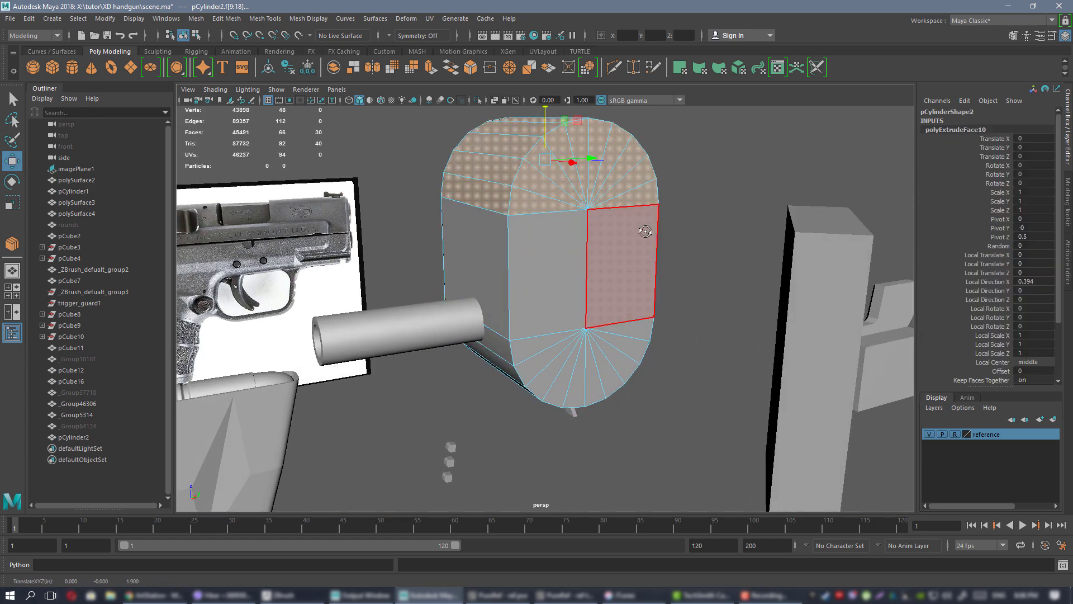
# - Insert two edge loops around the capsule's straight middle section, one near the lower rounded end and one near the upper
pyautogui.keyDown('alt'); pyautogui.moveTo(644, 229); pyautogui.dragTo(636, 256); pyautogui.keyUp('alt')
pyautogui.hotkey('ctrl', 'shift', 'x')
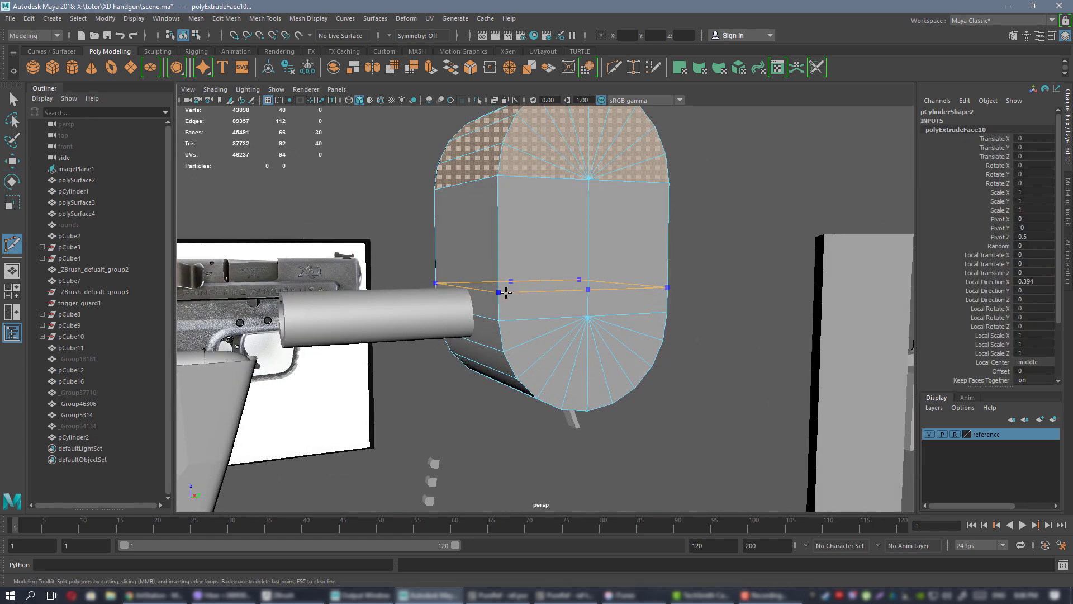
pyautogui.keyDown('ctrl'); pyautogui.click(504, 294); pyautogui.keyUp('ctrl')
pyautogui.keyDown('ctrl'); pyautogui.click(496, 198); pyautogui.keyUp('ctrl')
pyautogui.press('w')
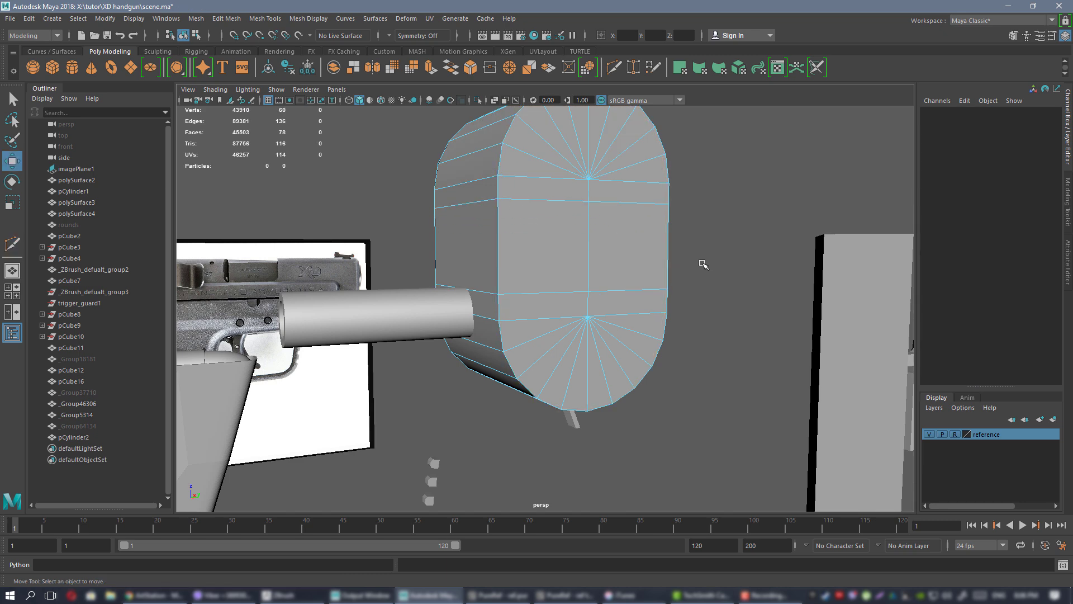
# - Return to object selection mode and select the whole capsule mesh
pyautogui.scroll(-4, 702, 263)
pyautogui.keyDown('alt'); pyautogui.moveTo(702, 264); pyautogui.dragTo(625, 274); pyautogui.keyUp('alt')
pyautogui.moveTo(550, 219); pyautogui.dragTo(605, 193, button='right')
pyautogui.click(692, 176)
pyautogui.click(551, 195)
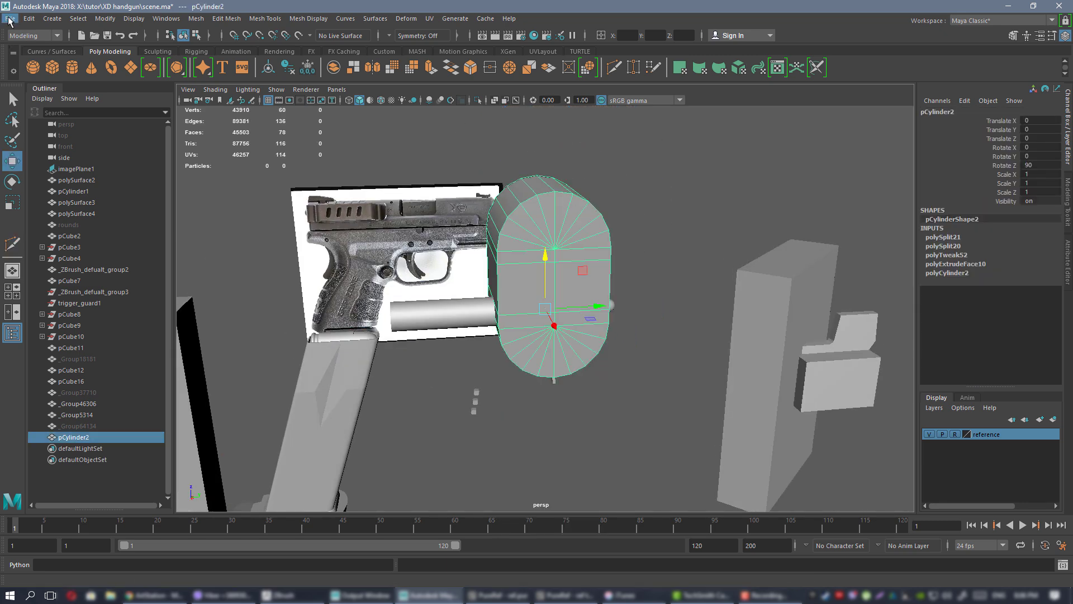
# - Export the selected capsule as an OBJ into the exp folder, overwriting 1.OBJ
pyautogui.click(10, 18)
pyautogui.click(33, 161)
pyautogui.doubleClick(416, 220)
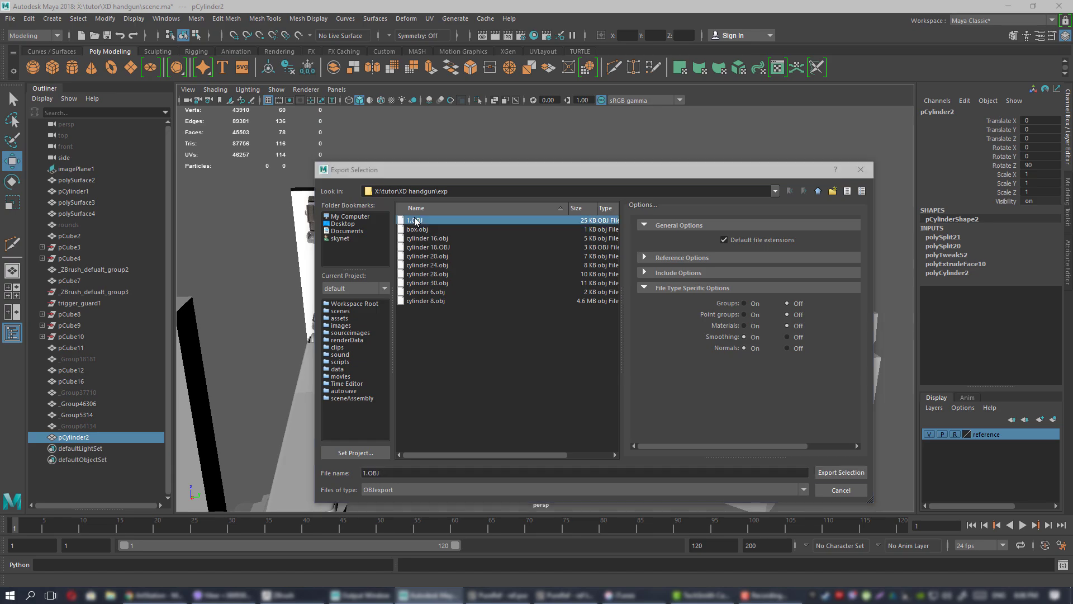
pyautogui.click(569, 353)
# - Switch to ZBrush and select the box cutter subtool inside the mag folder
pyautogui.click(296, 598)
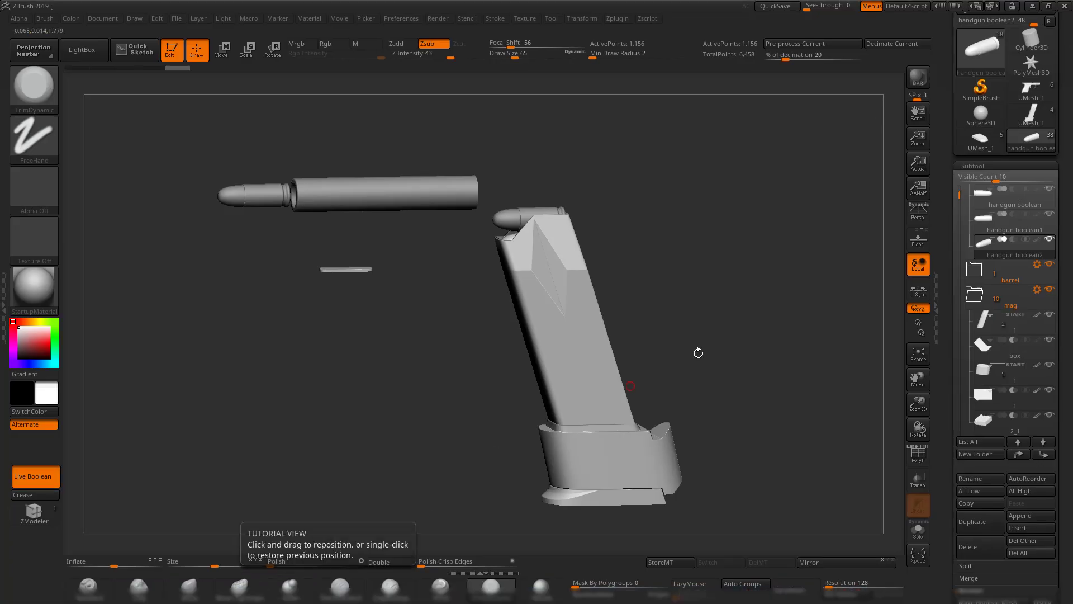
pyautogui.keyDown('alt'); pyautogui.click(524, 251); pyautogui.keyUp('alt')
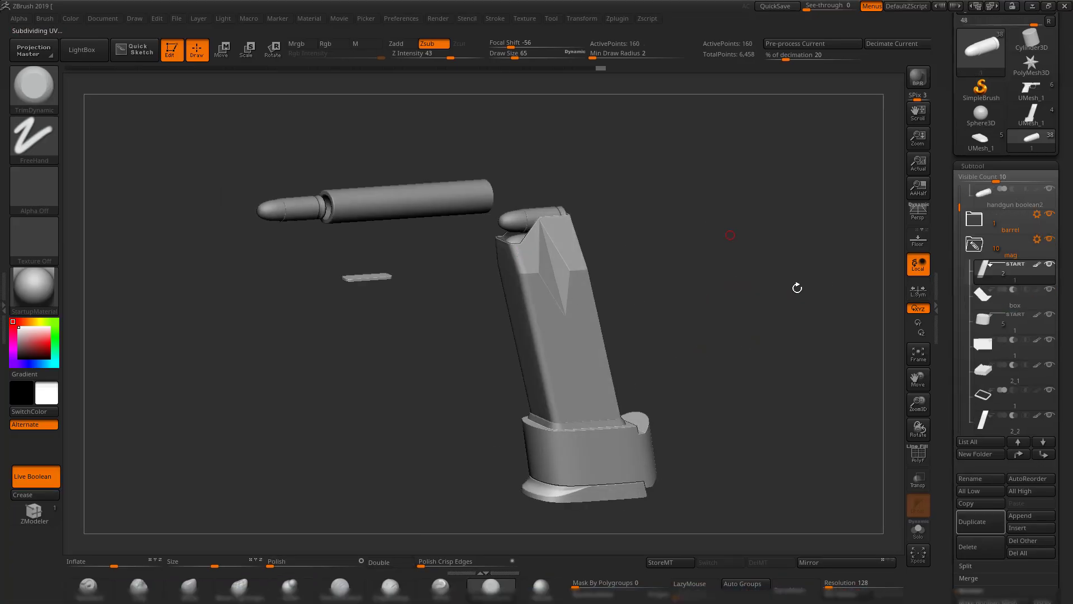
pyautogui.click(983, 297)
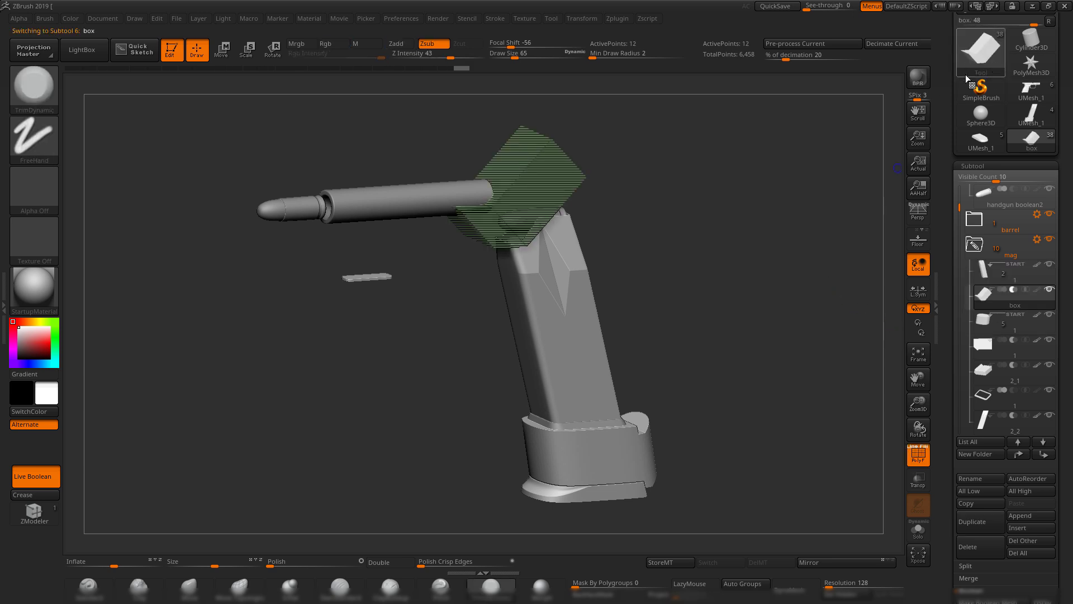
pyautogui.scroll(2, 984, 70)
pyautogui.hotkey('shift', 'f')
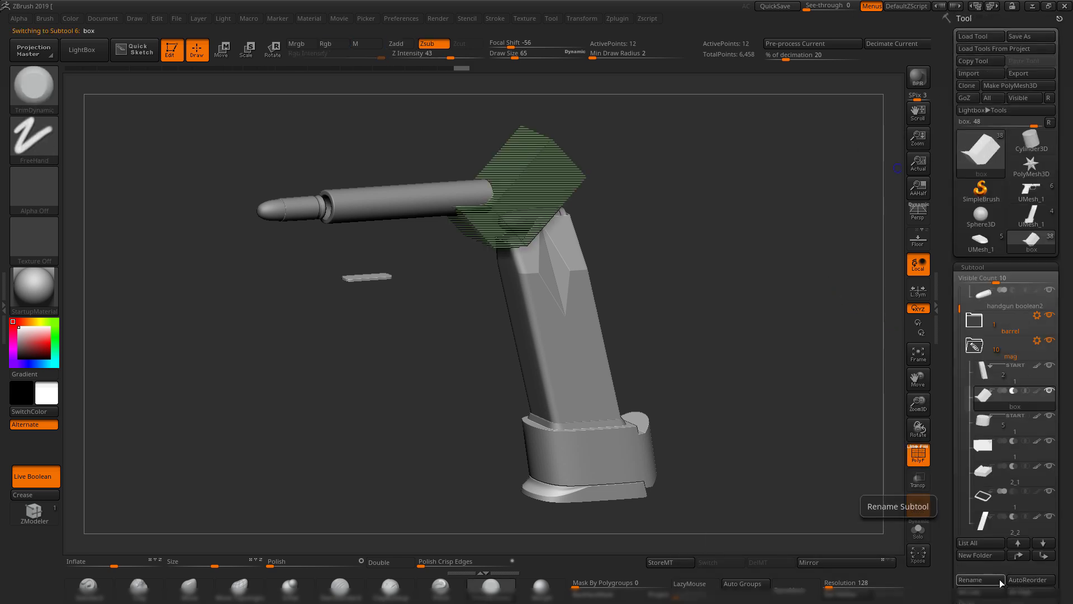
# - Duplicate the box cutter subtool and import 1.OBJ into the copy to replace its mesh with the capsule
pyautogui.moveTo(943, 549); pyautogui.dragTo(943, 440)
pyautogui.click(970, 521)
pyautogui.moveTo(942, 230); pyautogui.dragTo(950, 349)
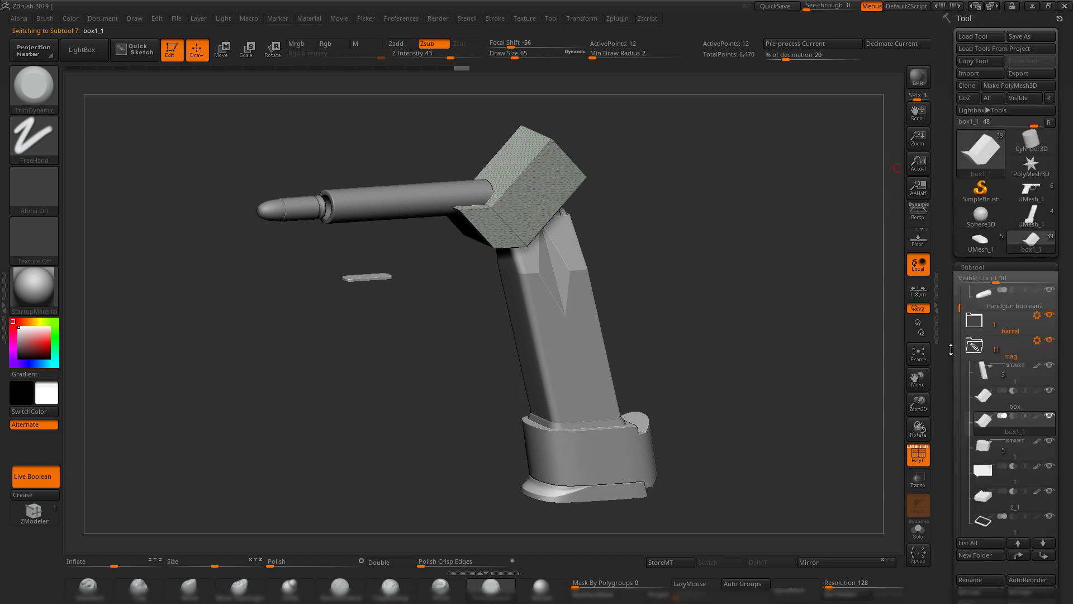
pyautogui.click(982, 73)
pyautogui.doubleClick(559, 209)
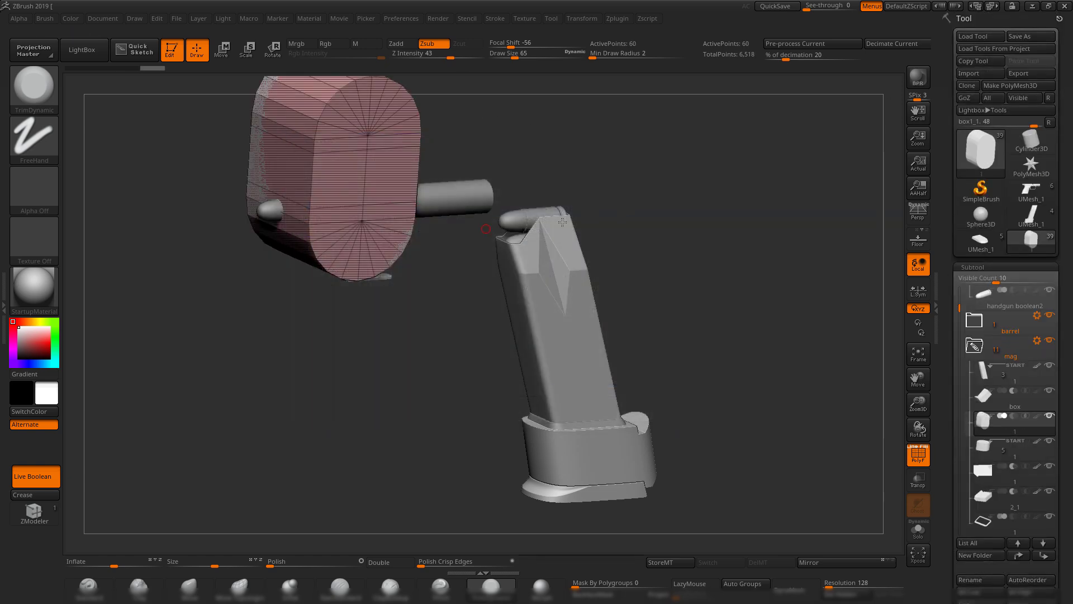
# - From an end-on view, isolate each flat side of the capsule in turn, crease it, and turn on dynamic subdivision for the whole mesh
pyautogui.moveTo(675, 204)
pyautogui.mouseDown()
pyautogui.moveTo(633, 182)
pyautogui.moveTo(710, 235)
pyautogui.moveTo(648, 245)
pyautogui.mouseUp()
pyautogui.keyDown('ctrl'); pyautogui.keyDown('shift'); pyautogui.moveTo(424, 132); pyautogui.dragTo(552, 403); pyautogui.keyUp('shift'); pyautogui.keyUp('ctrl')
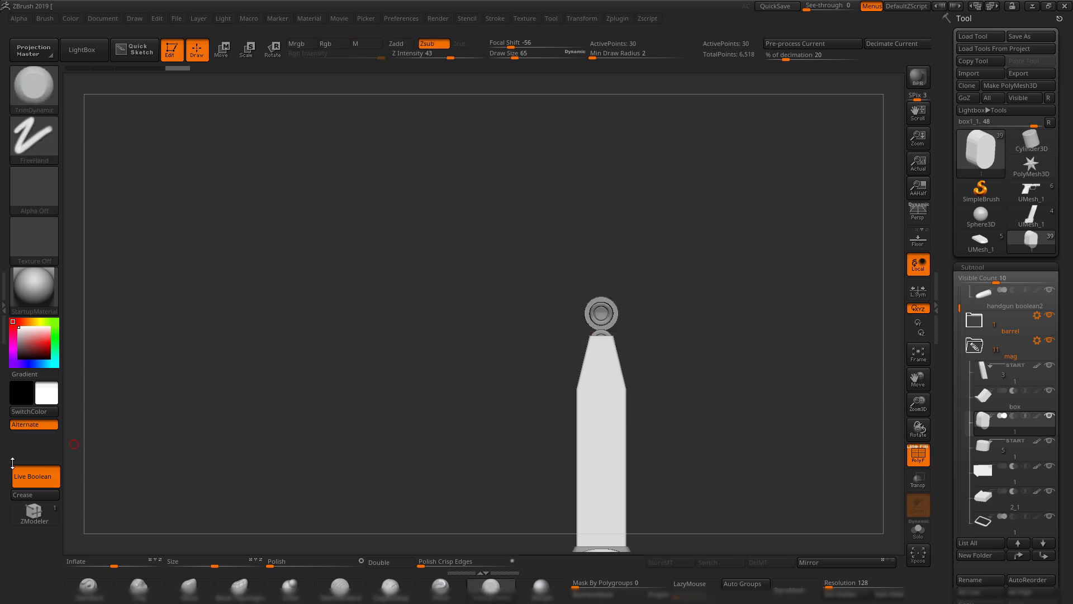
pyautogui.click(18, 499)
pyautogui.keyDown('ctrl'); pyautogui.keyDown('shift'); pyautogui.click(708, 180); pyautogui.keyUp('shift'); pyautogui.keyUp('ctrl')
pyautogui.keyDown('ctrl'); pyautogui.keyDown('shift'); pyautogui.moveTo(748, 127); pyautogui.dragTo(623, 451); pyautogui.keyUp('shift'); pyautogui.keyUp('ctrl')
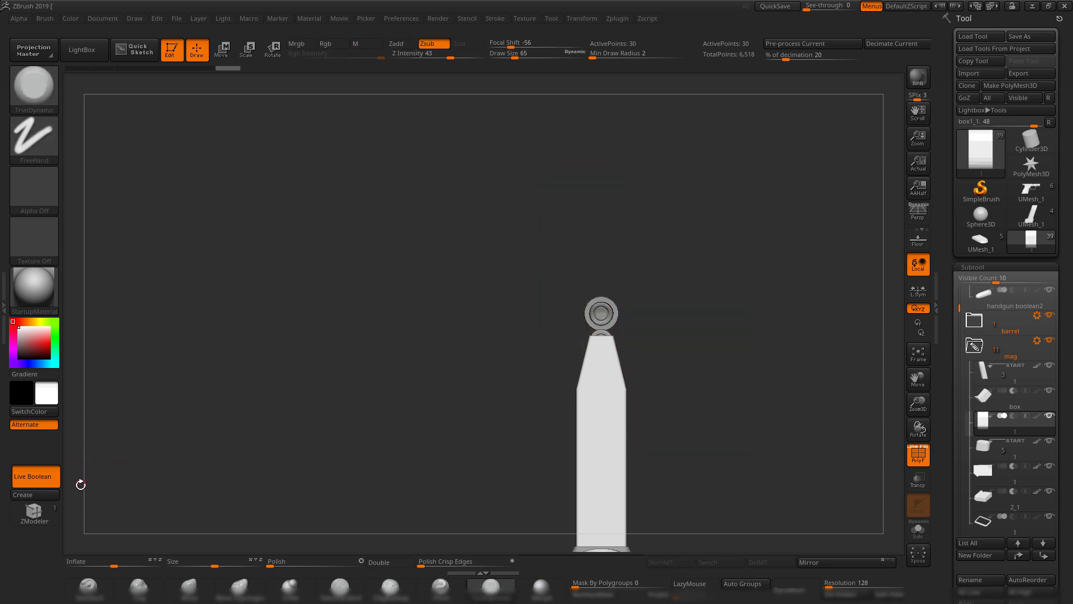
pyautogui.keyDown('ctrl'); pyautogui.keyDown('shift'); pyautogui.click(740, 307); pyautogui.keyUp('shift'); pyautogui.keyUp('ctrl')
pyautogui.press('d')
pyautogui.keyDown('shift'); pyautogui.moveTo(735, 306); pyautogui.dragTo(802, 300); pyautogui.keyUp('shift')
pyautogui.hotkey('shift', 'f')
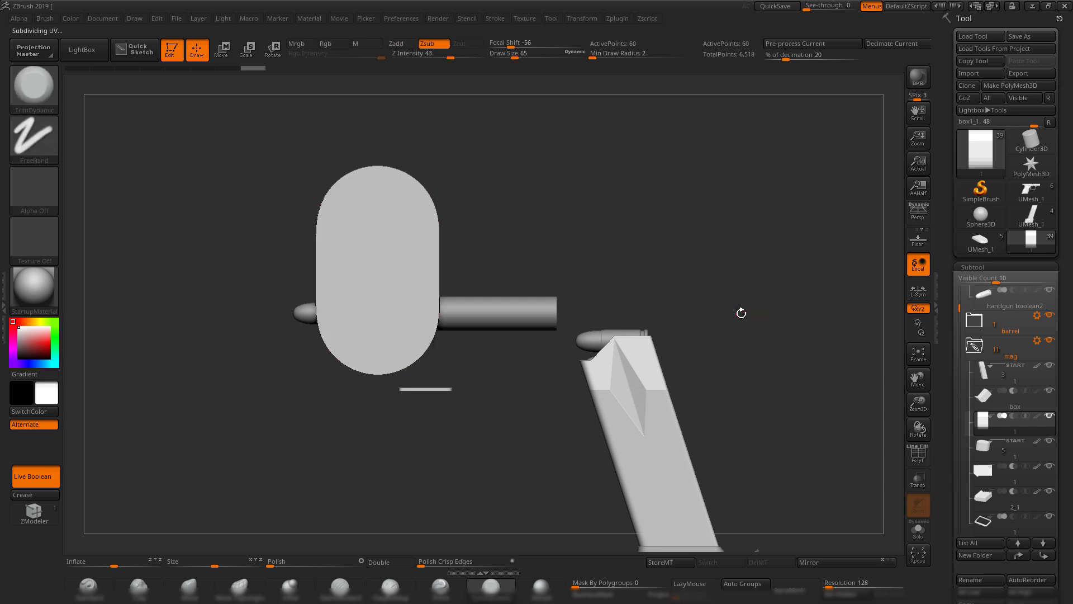
# - Move the capsule onto the magazine's upper front edge below the cartridge and scale it down
pyautogui.press('w')
pyautogui.click(559, 272)
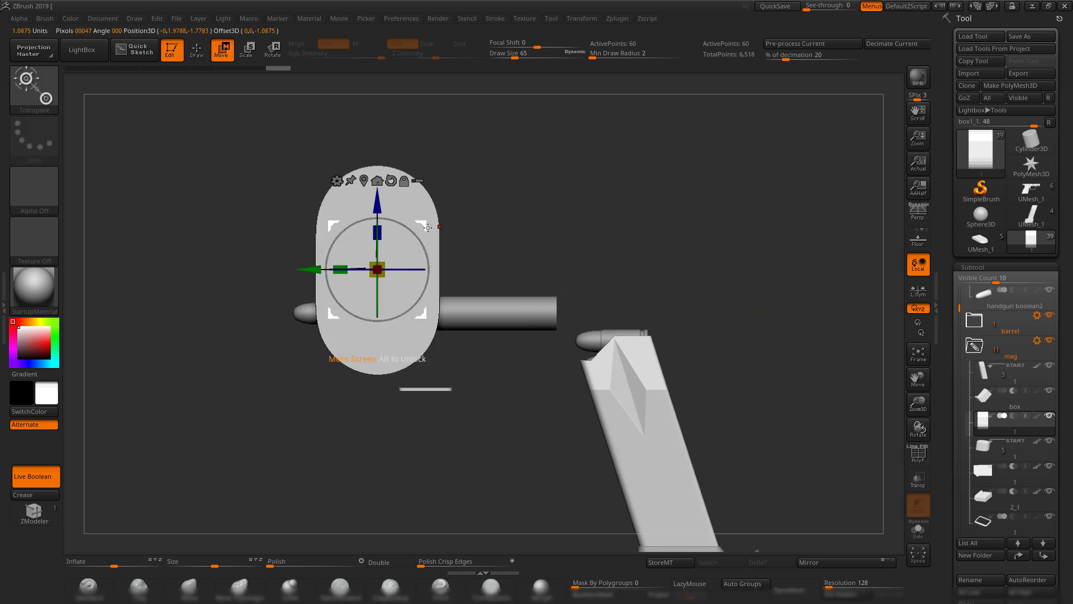
pyautogui.moveTo(427, 227); pyautogui.dragTo(662, 319)
pyautogui.keyDown('alt'); pyautogui.moveTo(809, 371); pyautogui.dragTo(399, 228); pyautogui.keyUp('alt')
pyautogui.keyDown('shift'); pyautogui.moveTo(746, 191); pyautogui.dragTo(554, 223); pyautogui.keyUp('shift')
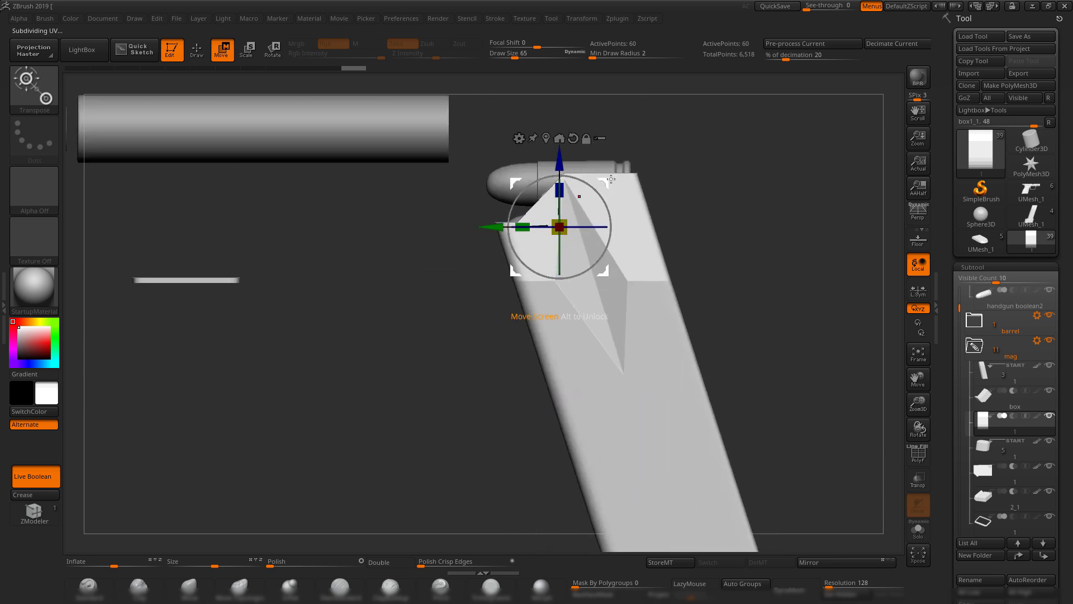
pyautogui.moveTo(610, 180); pyautogui.dragTo(573, 178)
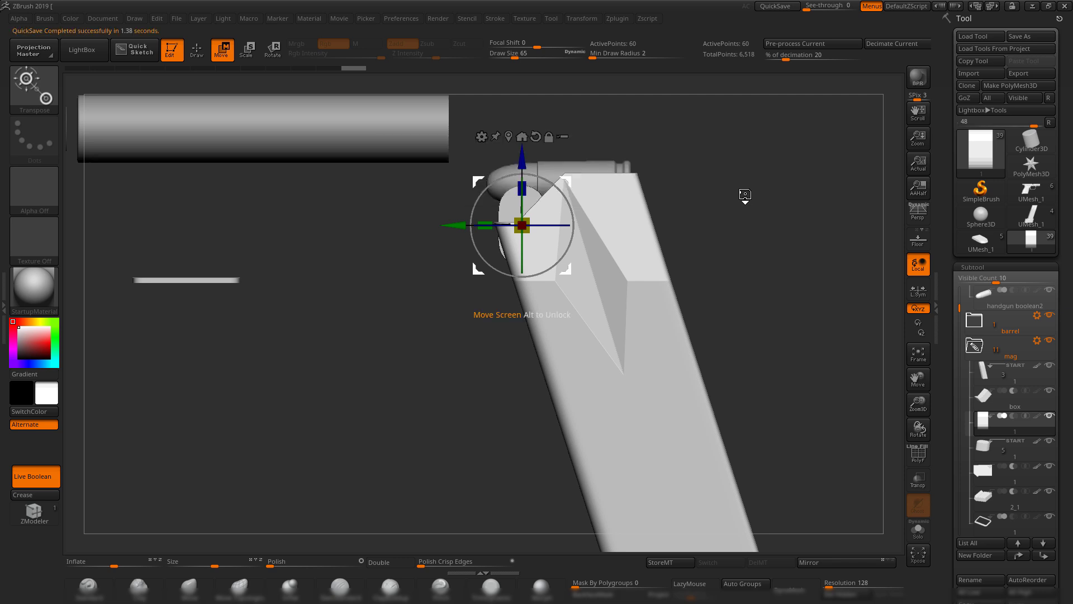
pyautogui.keyDown('shift'); pyautogui.moveTo(745, 197); pyautogui.dragTo(695, 203); pyautogui.keyUp('shift')
pyautogui.moveTo(597, 226); pyautogui.dragTo(738, 237)
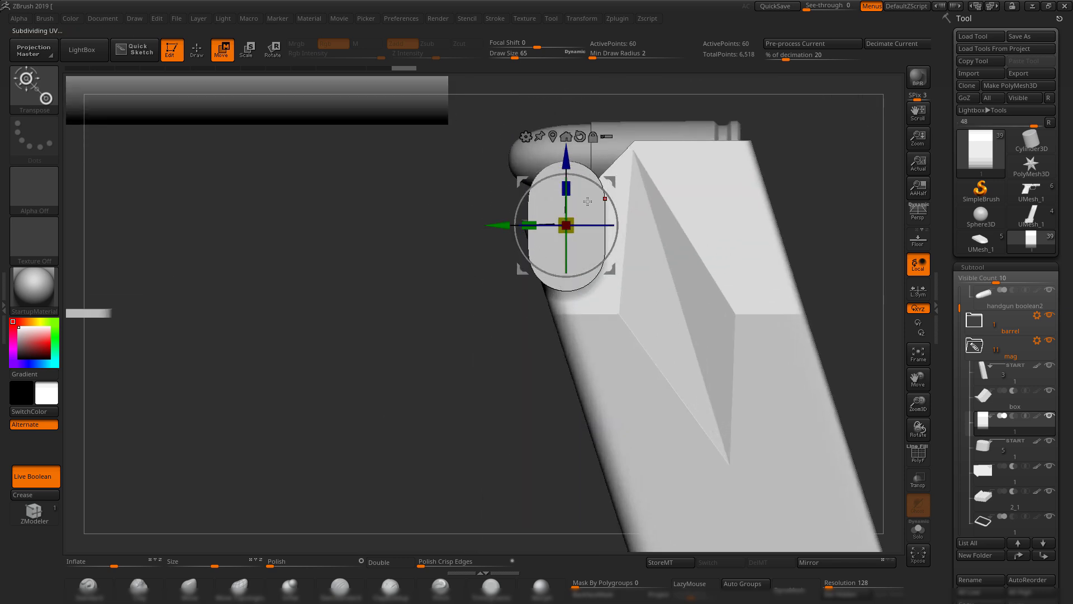
# - Set the capsule subtool to Boolean subtraction, tilt it to follow the magazine's slanted front edge, and fine-tune its size and position
pyautogui.click(1016, 421)
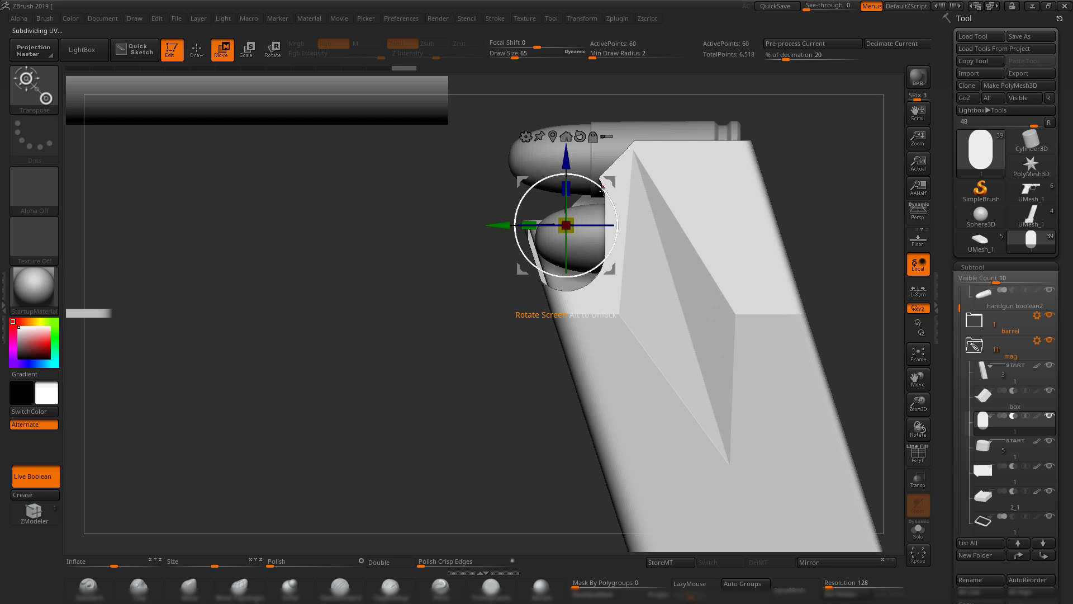
pyautogui.moveTo(606, 191); pyautogui.dragTo(563, 219)
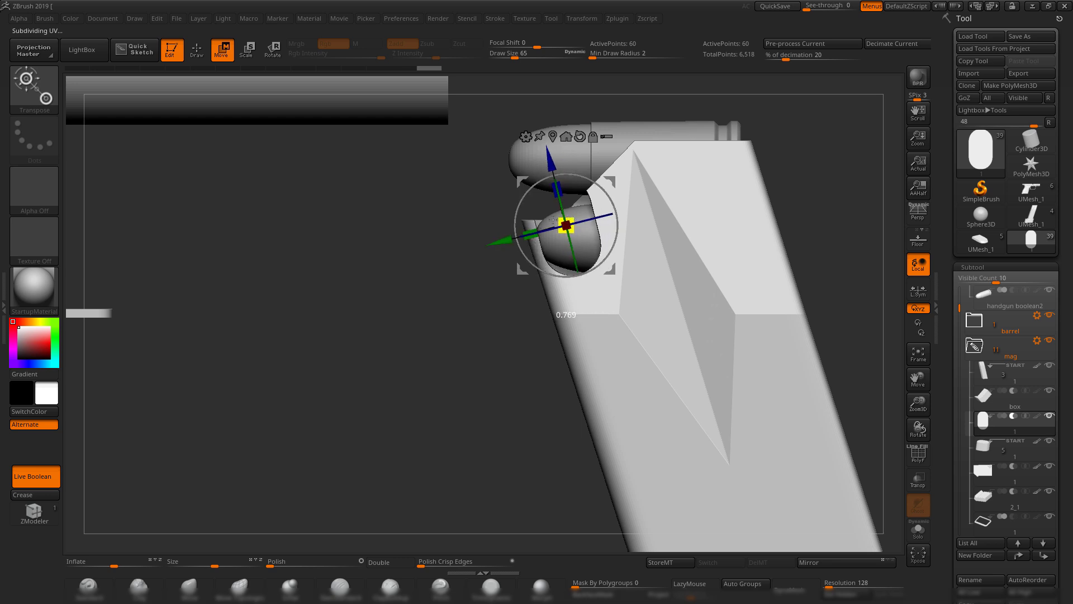
pyautogui.moveTo(419, 280); pyautogui.dragTo(398, 284)
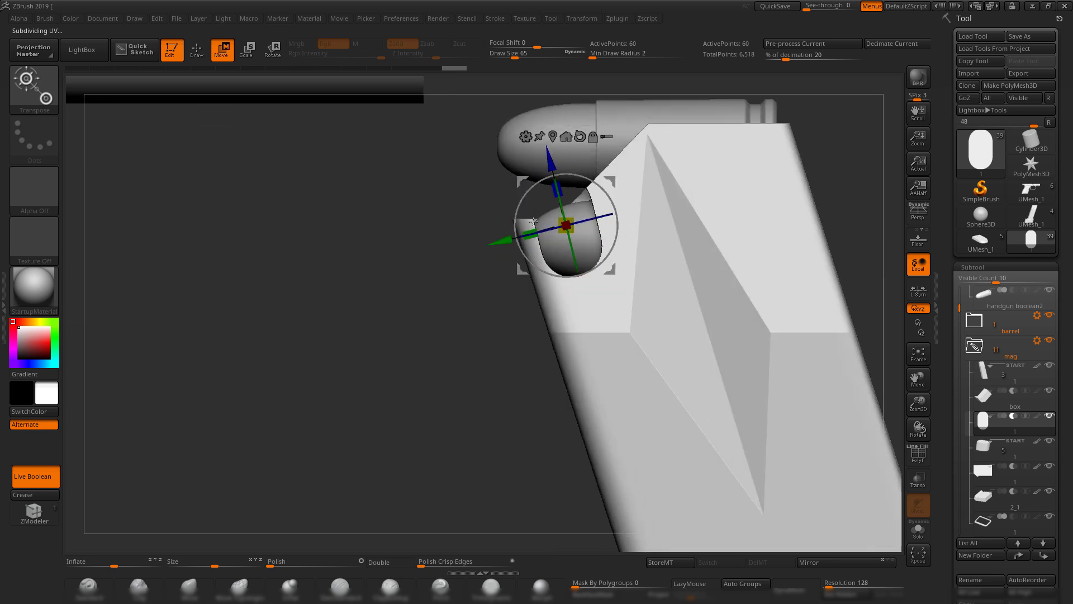
pyautogui.moveTo(611, 181); pyautogui.dragTo(618, 188)
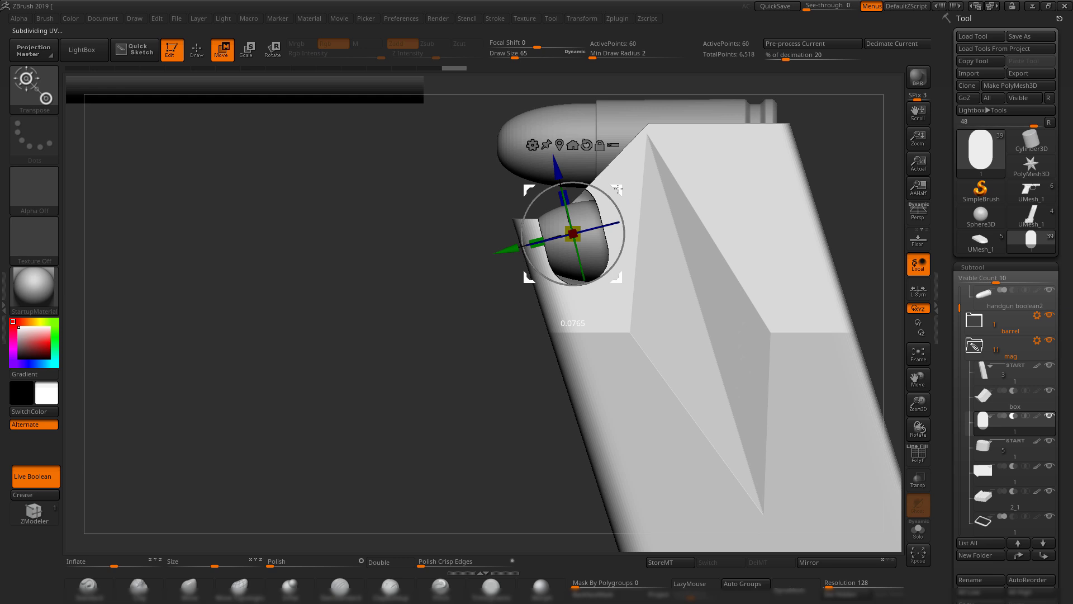
# - Isolate the capsule with its wireframe shown and mask its lower half using the MaskPen's Rect stroke
pyautogui.click(917, 528)
pyautogui.click(918, 454)
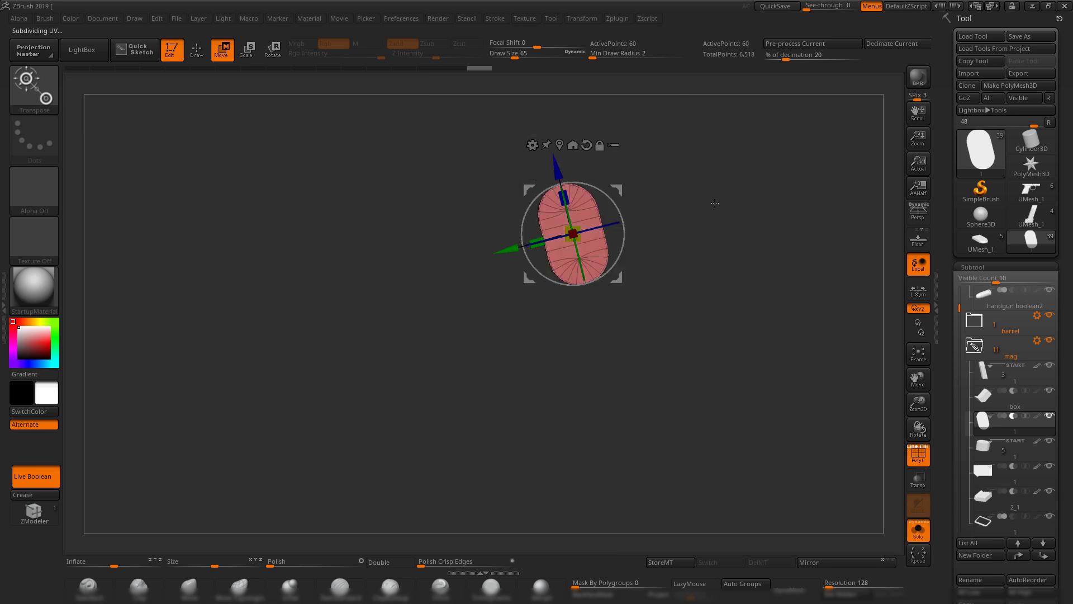
pyautogui.press('f')
pyautogui.keyDown('alt'); pyautogui.moveTo(292, 208); pyautogui.dragTo(323, 371); pyautogui.keyUp('alt')
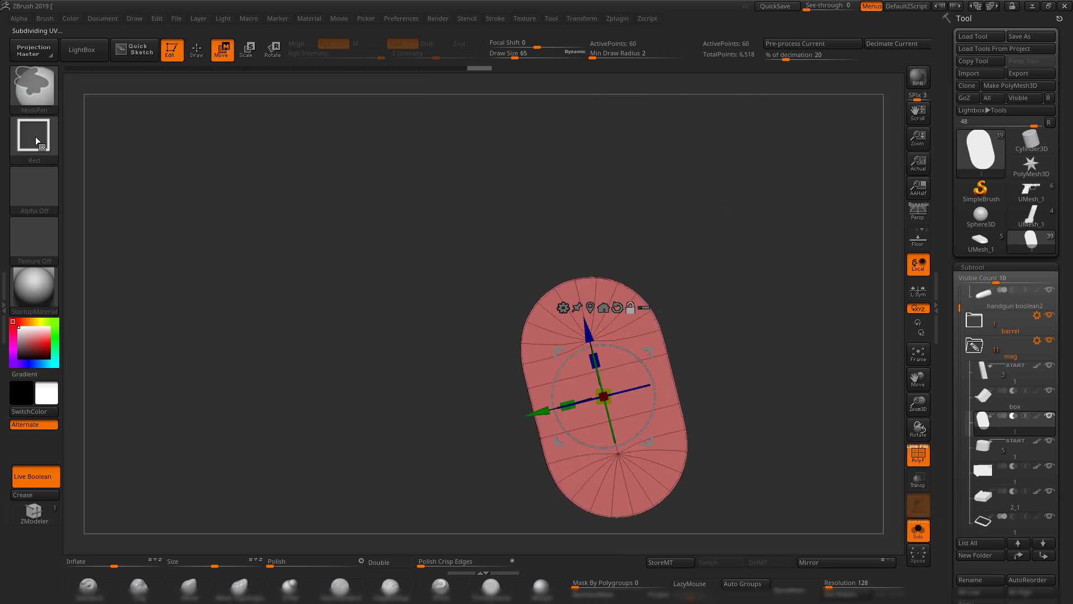
pyautogui.keyDown('ctrl'); pyautogui.click(35, 142); pyautogui.keyUp('ctrl')
pyautogui.keyDown('ctrl'); pyautogui.click(196, 174); pyautogui.keyUp('ctrl')
pyautogui.moveTo(508, 413)
pyautogui.keyDown('ctrl'); pyautogui.mouseDown()
pyautogui.moveTo(812, 346)
pyautogui.moveTo(798, 335)
pyautogui.mouseUp(); pyautogui.keyUp('ctrl')
pyautogui.keyDown('ctrl'); pyautogui.click(773, 333); pyautogui.keyUp('ctrl')
# - Move the capsule's unmasked upper end upward to lengthen it, clear the mask, and show all the subtools again
pyautogui.moveTo(589, 333); pyautogui.dragTo(562, 224)
pyautogui.keyDown('ctrl'); pyautogui.moveTo(754, 282); pyautogui.dragTo(790, 398); pyautogui.keyUp('ctrl')
pyautogui.hotkey('shift', 'f')
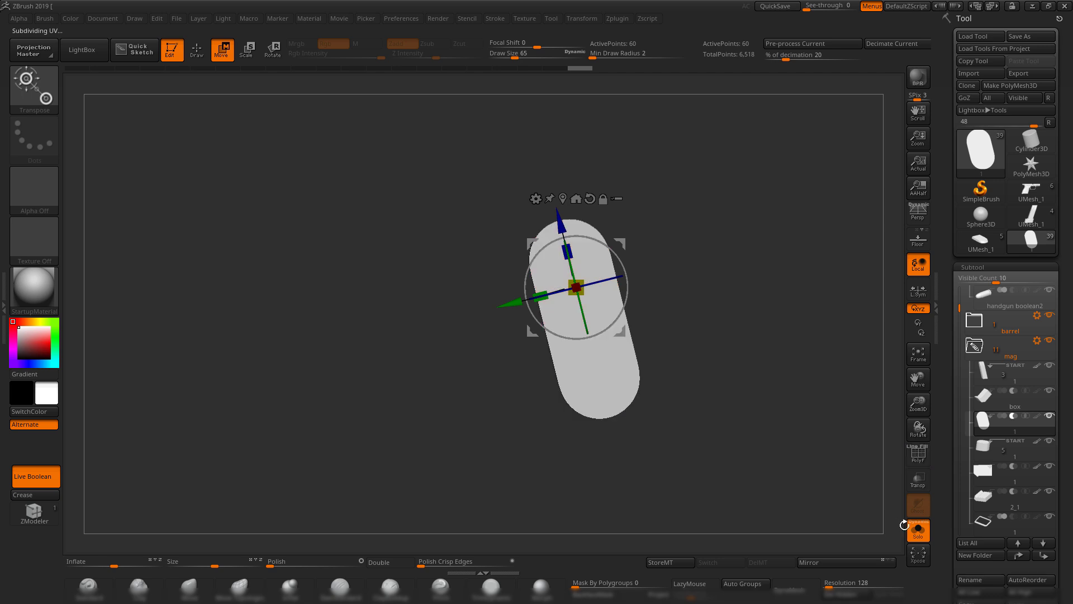
pyautogui.click(918, 530)
# - Tilt and nudge the lengthened capsule cutter slightly to refine the slot at the magazine's front edge, and leave transform mode
pyautogui.keyDown('alt'); pyautogui.moveTo(726, 371); pyautogui.dragTo(635, 198); pyautogui.keyUp('alt')
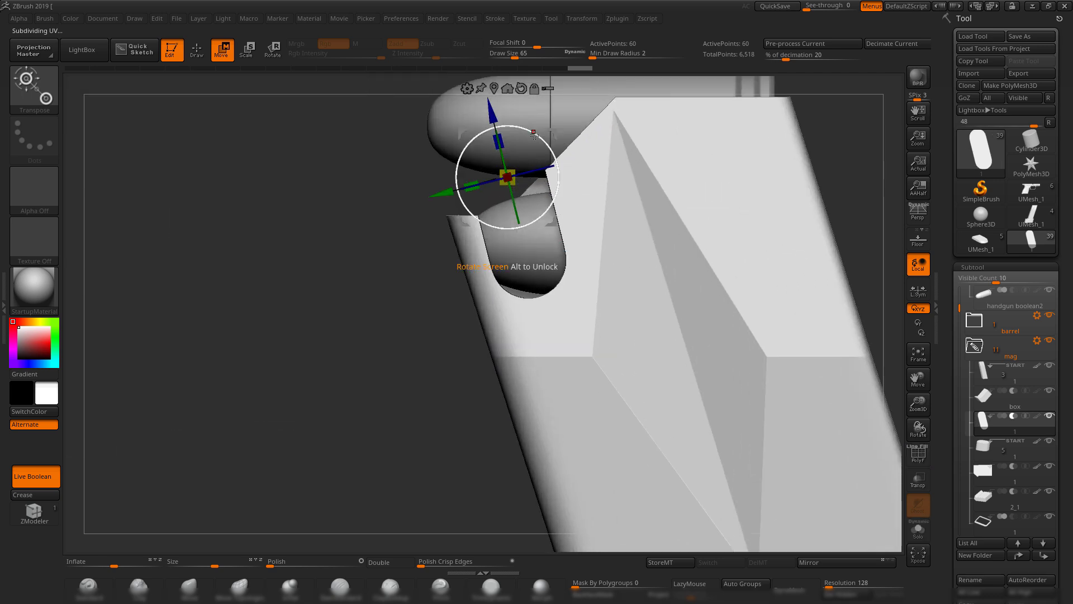
pyautogui.moveTo(534, 136)
pyautogui.mouseDown()
pyautogui.moveTo(522, 154)
pyautogui.moveTo(565, 149)
pyautogui.moveTo(555, 134)
pyautogui.mouseUp()
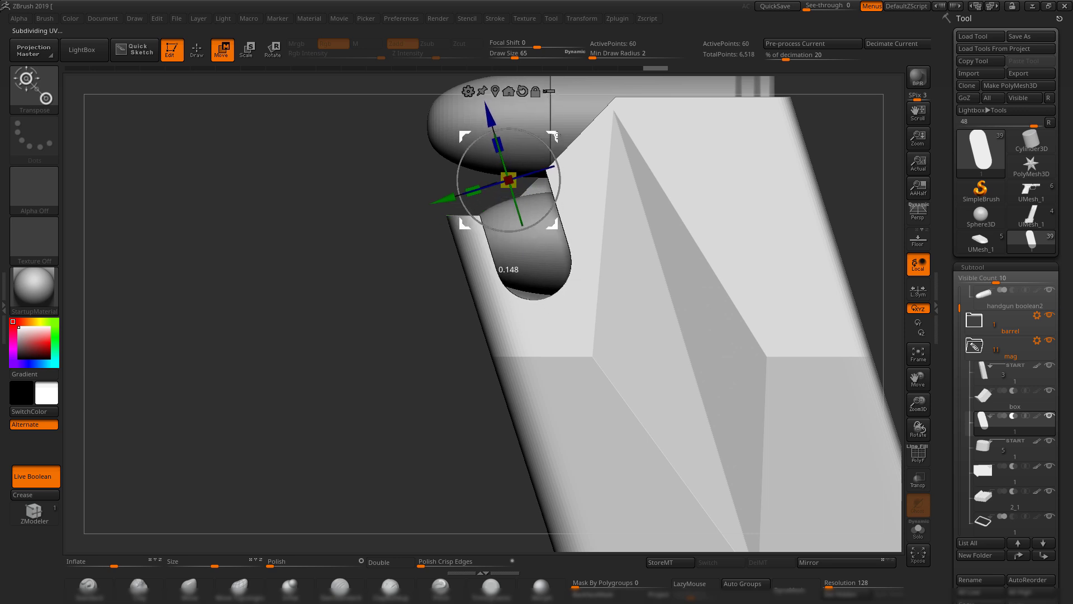
pyautogui.keyDown('ctrl'); pyautogui.moveTo(702, 232); pyautogui.dragTo(717, 257, button='right'); pyautogui.keyUp('ctrl')
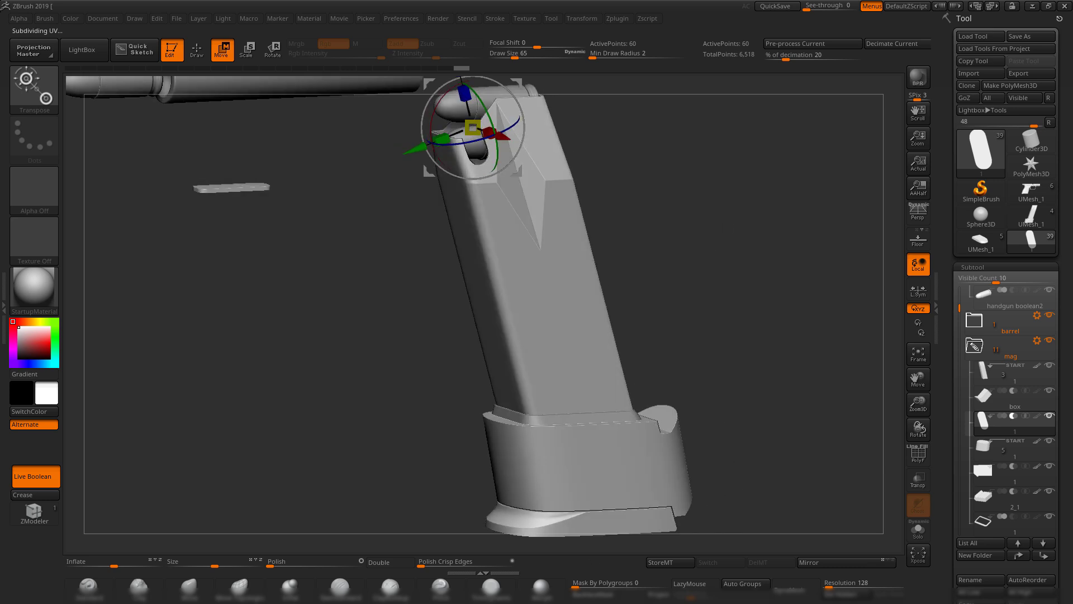
pyautogui.press('q')
pyautogui.keyDown('ctrl'); pyautogui.moveTo(632, 216); pyautogui.dragTo(604, 182, button='right'); pyautogui.keyUp('ctrl')
pyautogui.moveTo(604, 181)
pyautogui.mouseDown(button='right')
pyautogui.moveTo(649, 201)
pyautogui.moveTo(661, 328)
pyautogui.moveTo(650, 323)
pyautogui.moveTo(727, 280)
pyautogui.moveTo(682, 305)
pyautogui.moveTo(688, 335)
pyautogui.moveTo(670, 359)
pyautogui.moveTo(594, 361)
pyautogui.moveTo(657, 387)
pyautogui.moveTo(597, 372)
pyautogui.moveTo(672, 382)
pyautogui.moveTo(622, 377)
pyautogui.mouseUp(button='right')
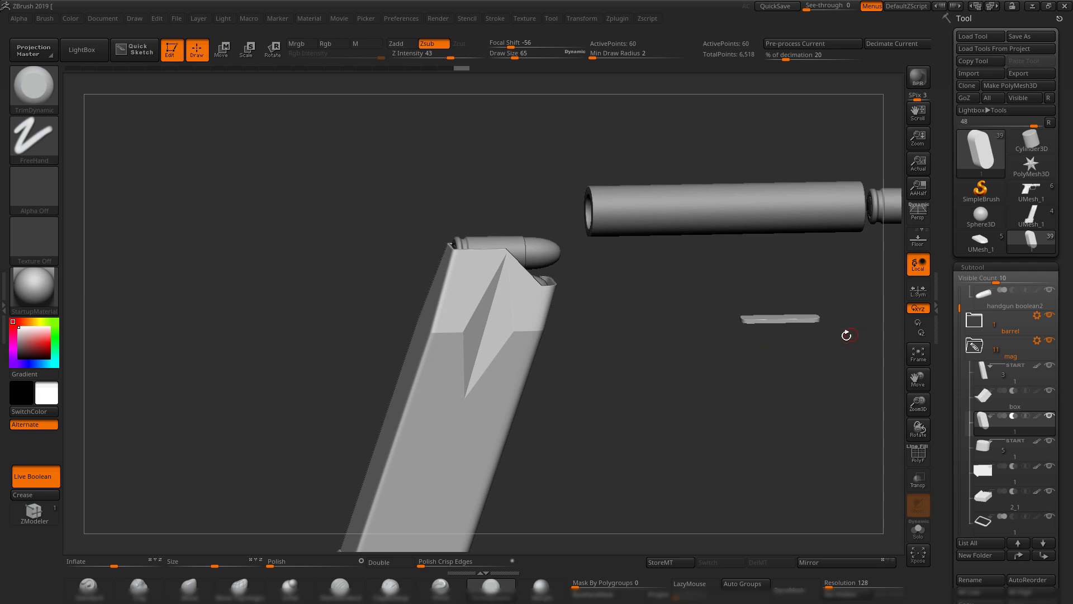
# - Switch to PureRef and examine the magazine photos around the feed opening and the top cartridge
pyautogui.hotkey('alt', 'Tab')
pyautogui.scroll(2, 682, 335)
pyautogui.moveTo(728, 339); pyautogui.dragTo(564, 337, button='middle')
pyautogui.scroll(2, 747, 340)
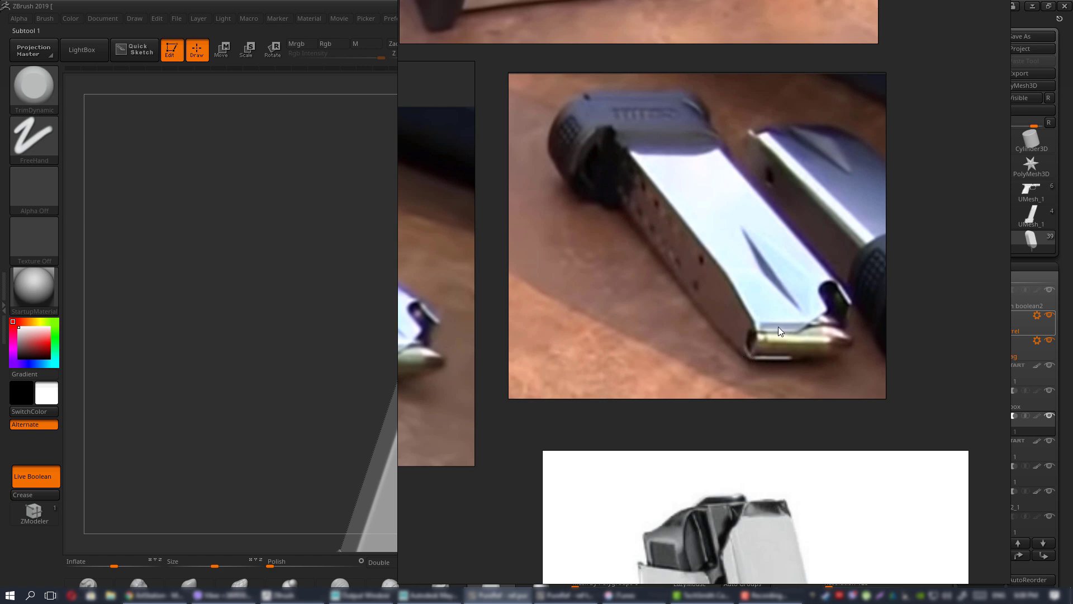
pyautogui.scroll(-2, 776, 323)
pyautogui.moveTo(720, 331); pyautogui.dragTo(799, 298, button='middle')
pyautogui.moveTo(549, 302); pyautogui.dragTo(720, 272, button='middle')
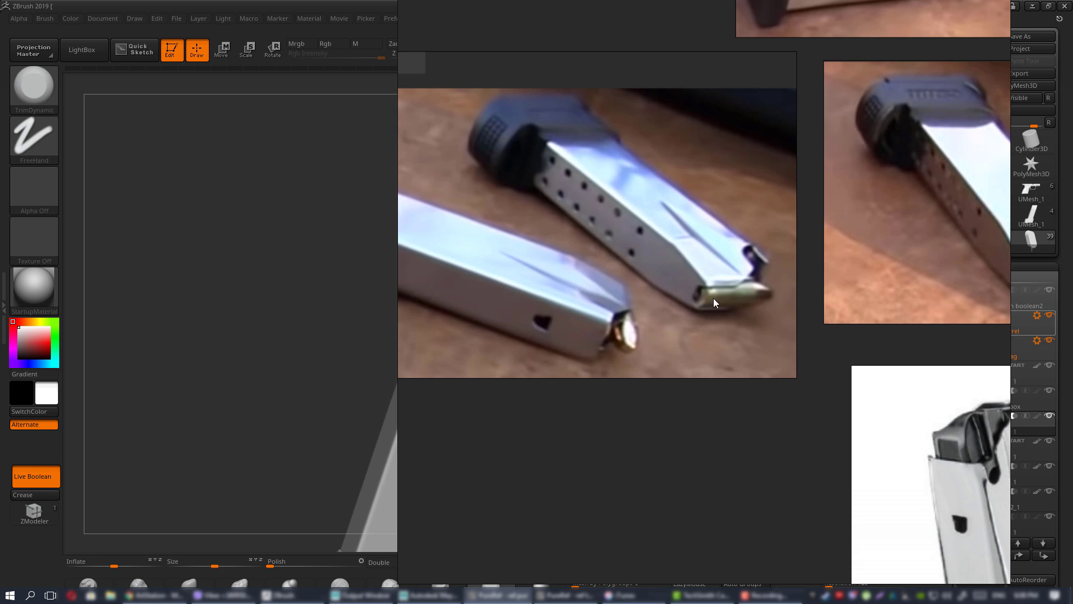
pyautogui.moveTo(714, 298); pyautogui.dragTo(687, 305, button='middle')
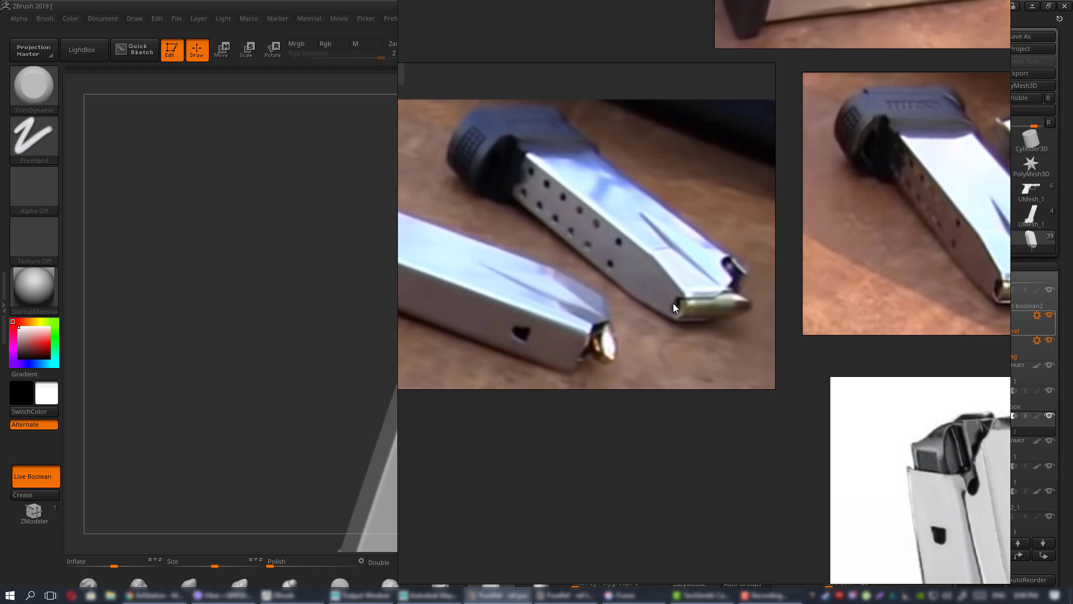
pyautogui.moveTo(672, 286); pyautogui.dragTo(1072, 286, button='right')
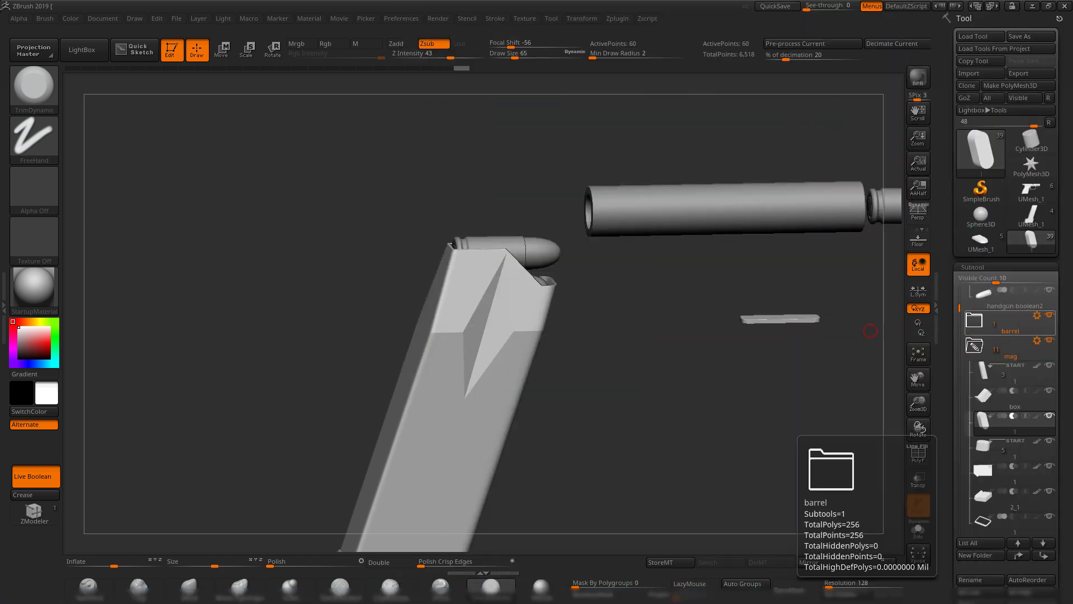
# - Return to ZBrush and duplicate the capsule cutter subtool in the mag folder
pyautogui.keyDown('shift'); pyautogui.moveTo(677, 338); pyautogui.dragTo(705, 416); pyautogui.keyUp('shift')
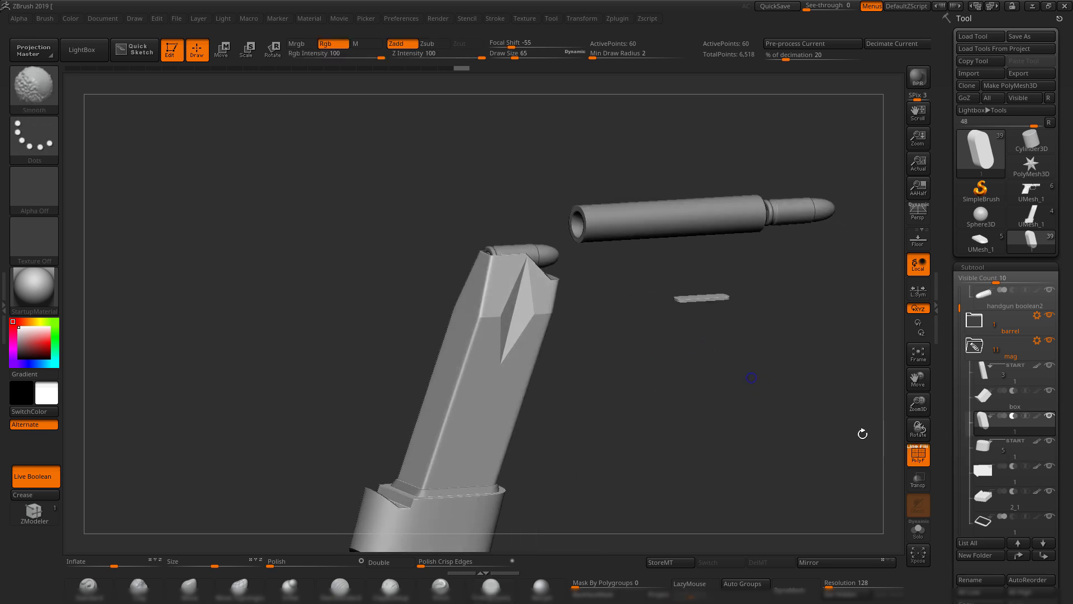
pyautogui.moveTo(949, 591); pyautogui.dragTo(949, 528)
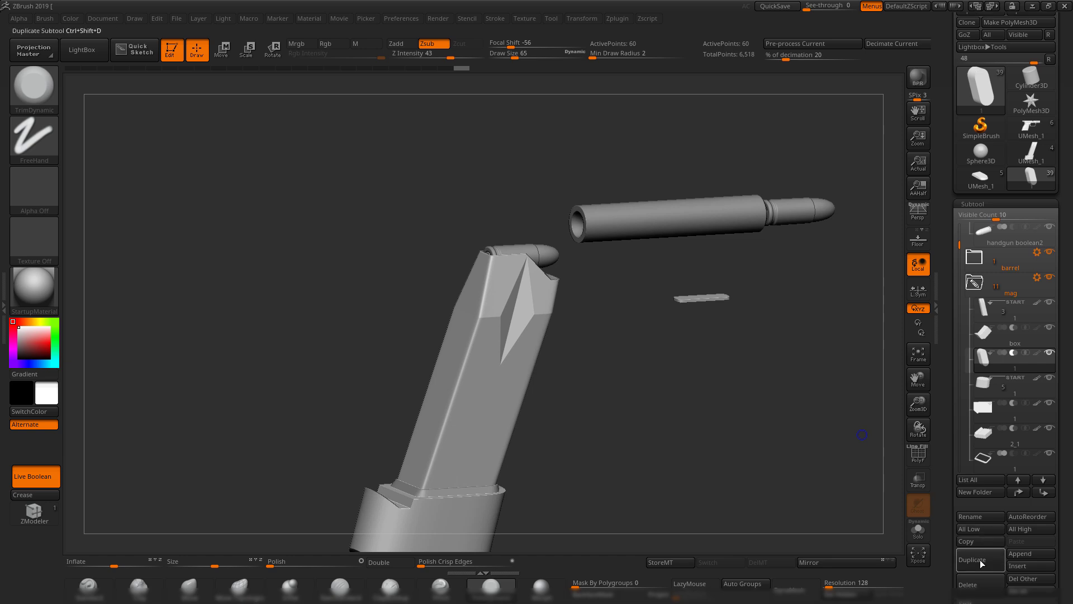
pyautogui.click(979, 565)
pyautogui.moveTo(948, 195); pyautogui.dragTo(947, 258)
pyautogui.click(971, 74)
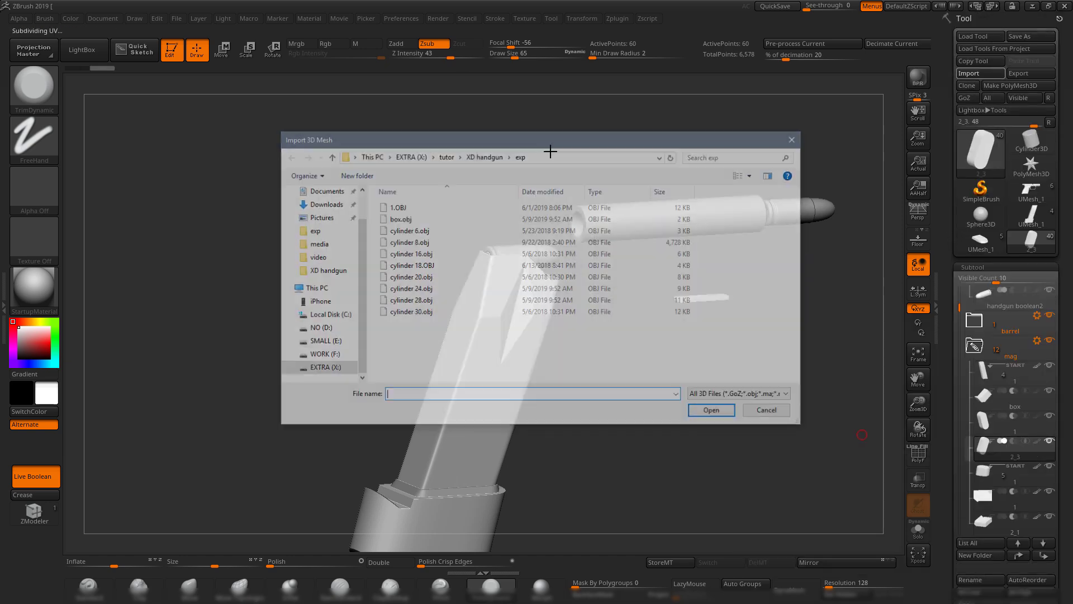
pyautogui.doubleClick(413, 210)
pyautogui.moveTo(684, 387); pyautogui.dragTo(713, 388)
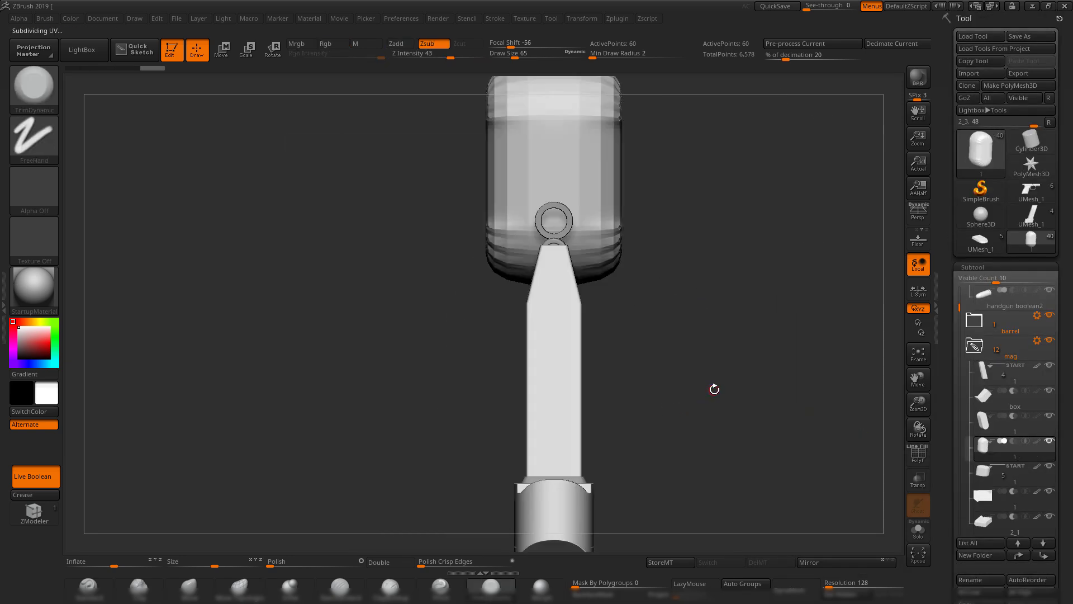
# - Import box.obj into the duplicated cutter subtool and activate the transform gizmo in a straight side view
pyautogui.click(976, 76)
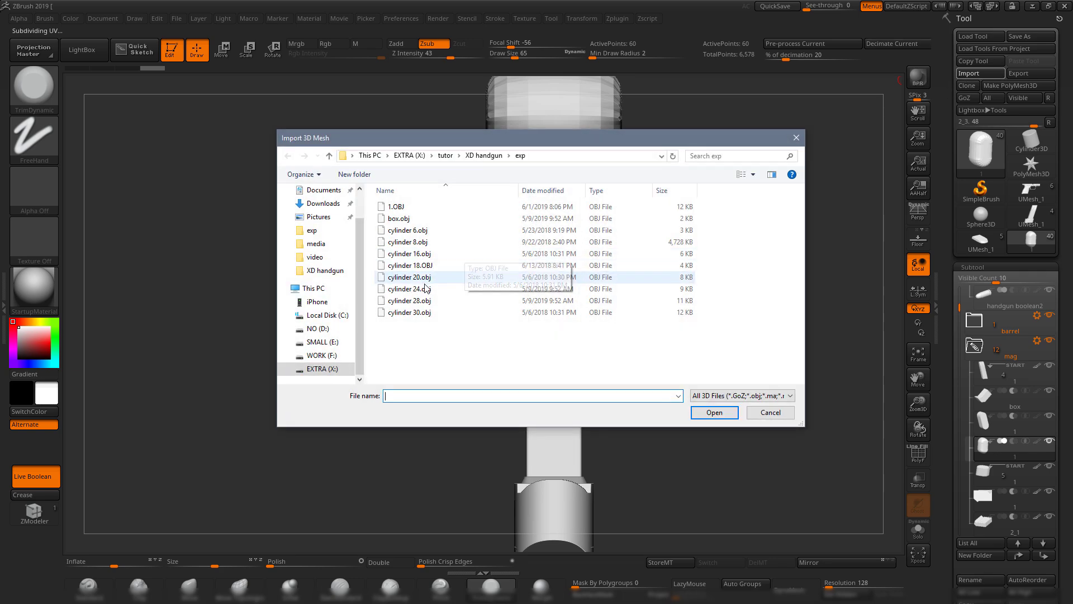
pyautogui.doubleClick(403, 218)
pyautogui.keyDown('shift'); pyautogui.moveTo(708, 294); pyautogui.dragTo(665, 296); pyautogui.keyUp('shift')
pyautogui.press('w')
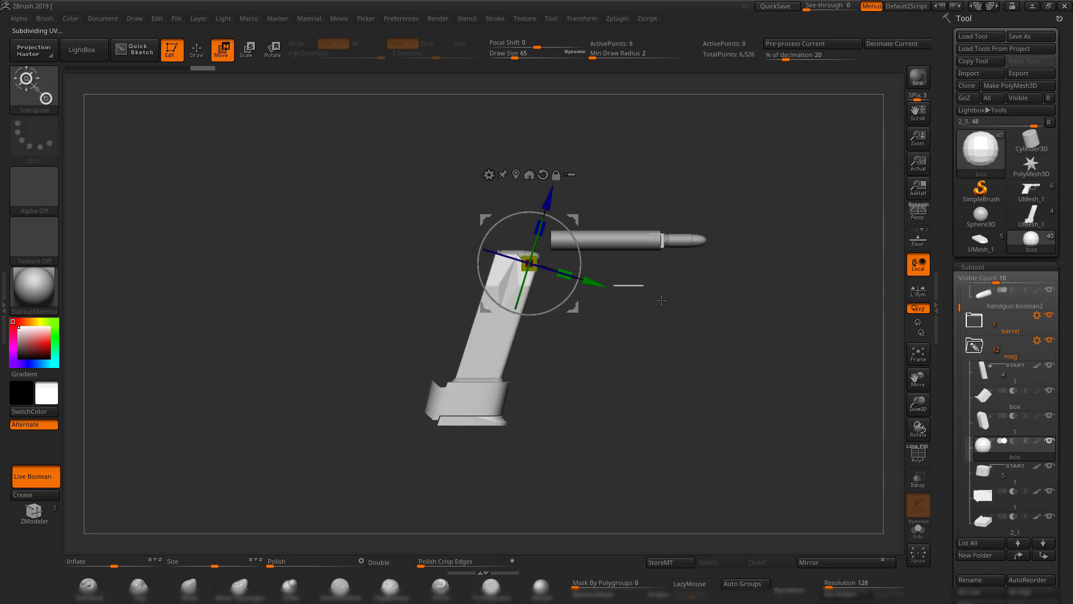
# - Reset the gizmo's orientation, centre it on the imported box, and lower the box about 0.21 units toward the magazine's top
pyautogui.keyDown('alt'); pyautogui.click(543, 174); pyautogui.keyUp('alt')
pyautogui.keyDown('alt'); pyautogui.click(515, 174); pyautogui.keyUp('alt')
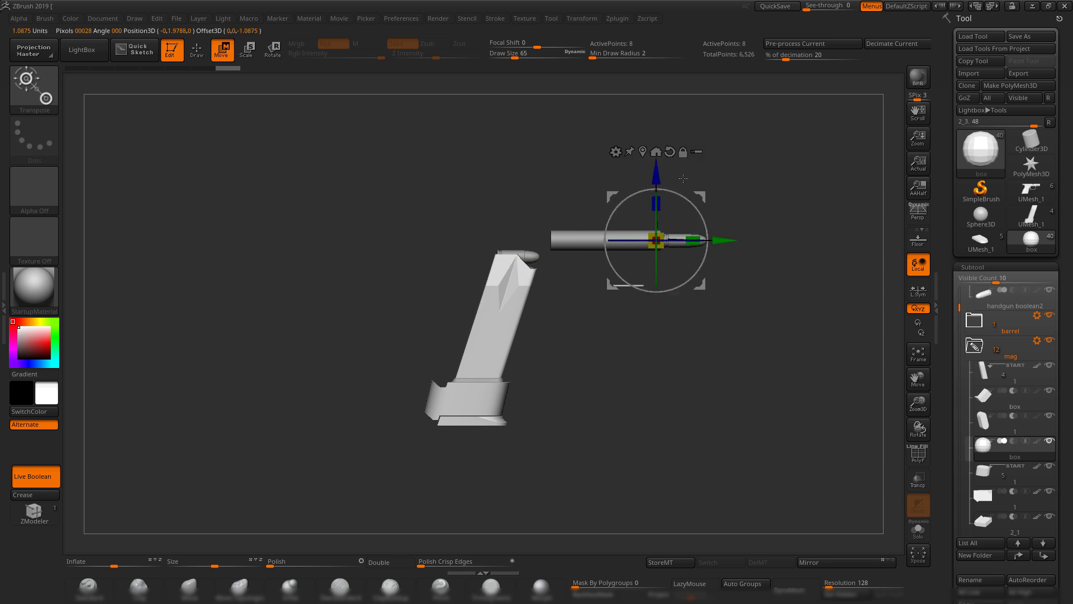
pyautogui.click(656, 152)
pyautogui.keyDown('shift'); pyautogui.moveTo(570, 185); pyautogui.dragTo(760, 367); pyautogui.keyUp('shift')
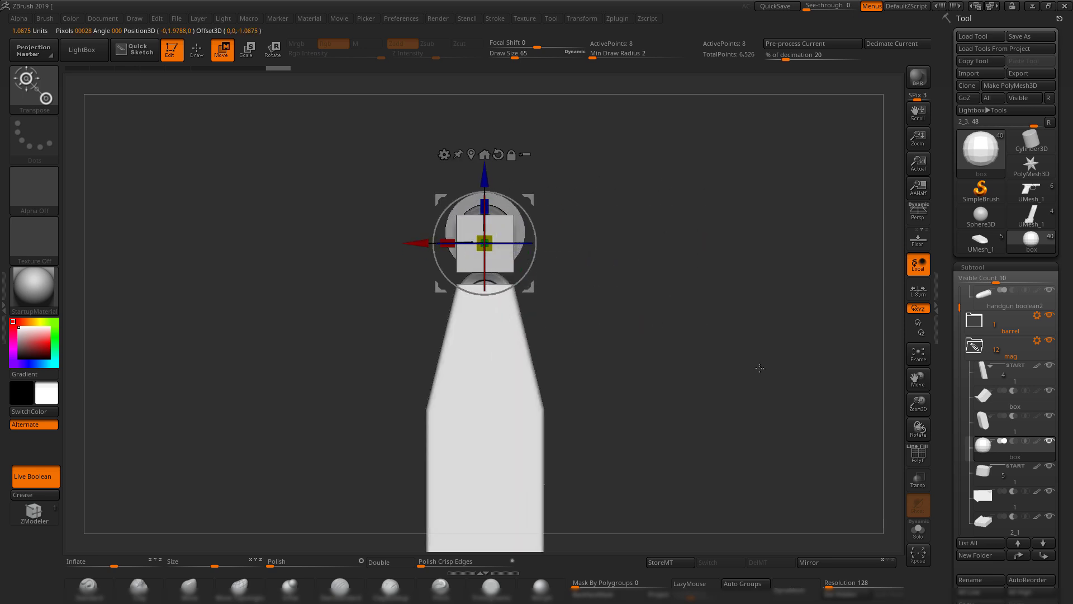
pyautogui.moveTo(484, 179); pyautogui.dragTo(485, 204)
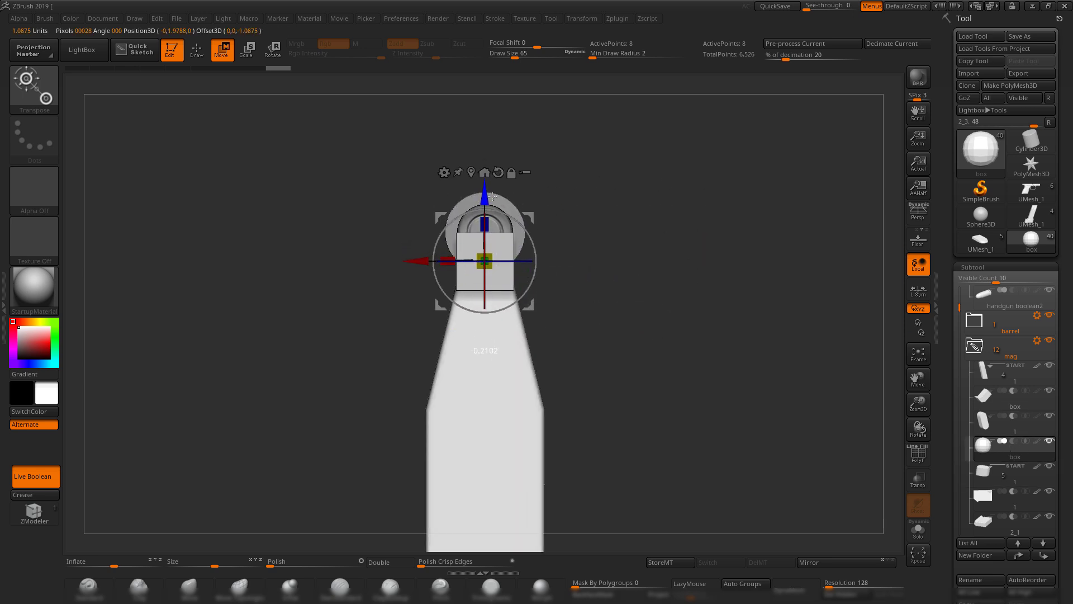
# - Set the box to Boolean subtraction and narrow it along X to cut a notch in the magazine's rear top edge
pyautogui.click(1014, 442)
pyautogui.keyDown('alt'); pyautogui.moveTo(707, 297); pyautogui.dragTo(715, 347); pyautogui.keyUp('alt')
pyautogui.keyDown('shift'); pyautogui.moveTo(671, 268); pyautogui.dragTo(645, 272); pyautogui.keyUp('shift')
pyautogui.keyDown('shift'); pyautogui.moveTo(705, 213); pyautogui.dragTo(751, 218); pyautogui.keyUp('shift')
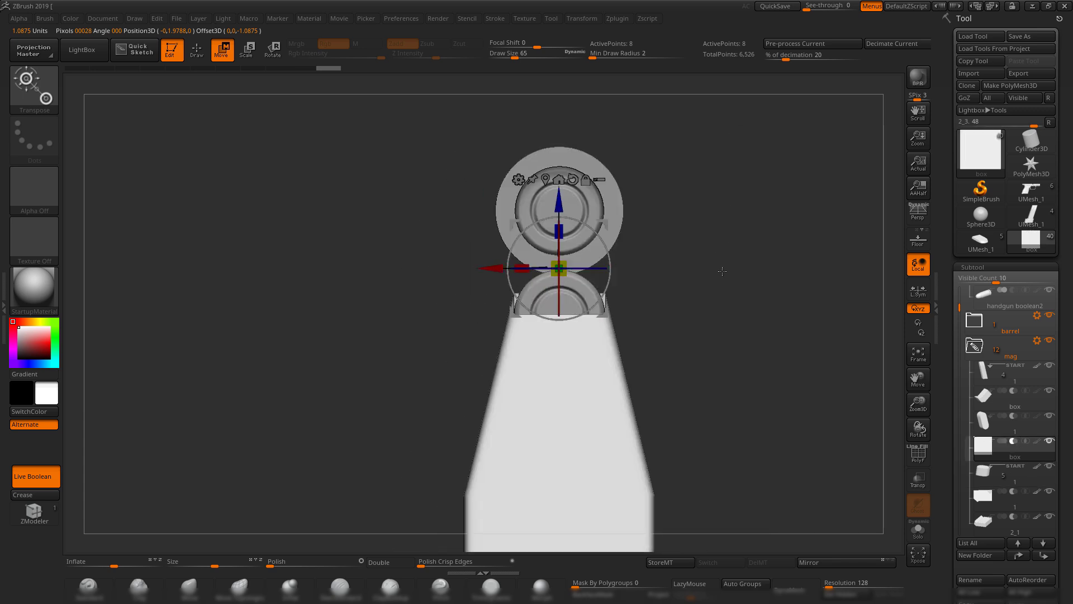
pyautogui.keyDown('alt'); pyautogui.moveTo(735, 299); pyautogui.dragTo(739, 341); pyautogui.keyUp('alt')
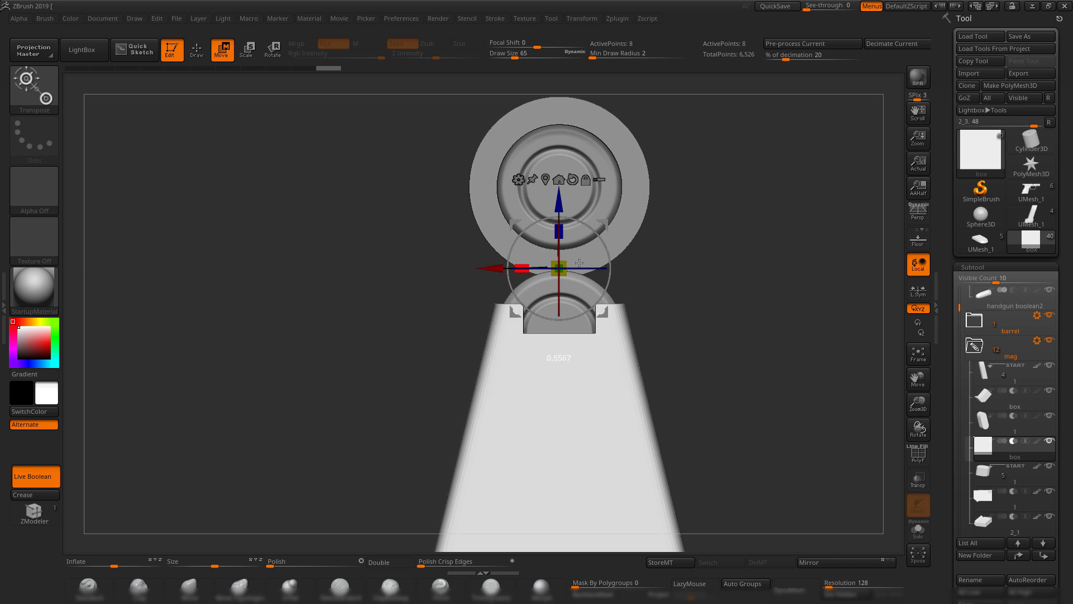
# - Taper the box cutter by masking its lower vertices and widening its top along X, and clear the mask
pyautogui.hotkey('shift', 'f')
pyautogui.press('ctrl')
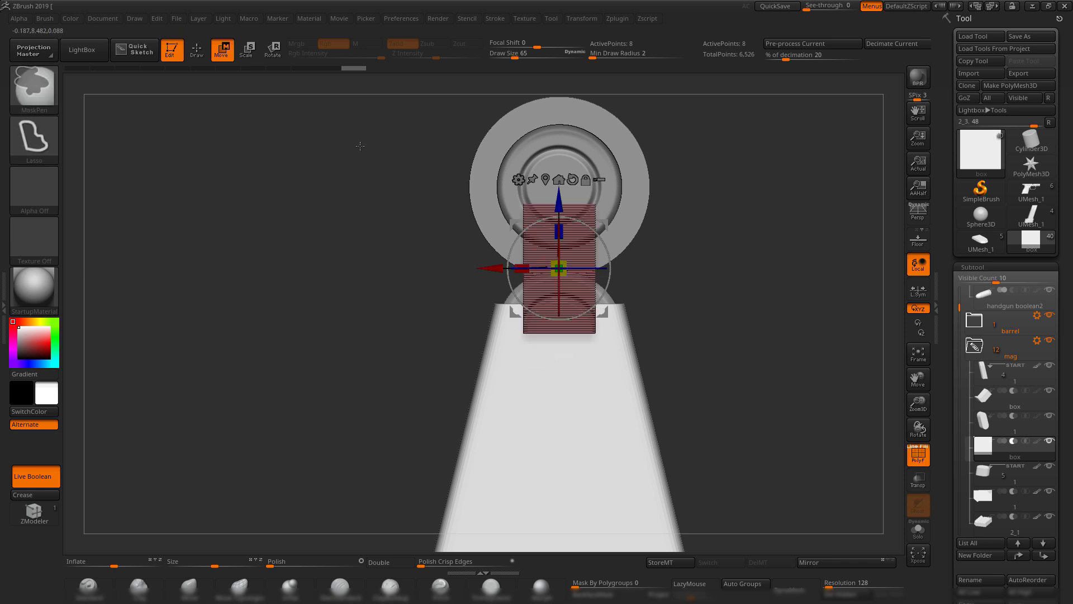
pyautogui.keyDown('ctrl'); pyautogui.moveTo(545, 142); pyautogui.dragTo(684, 227); pyautogui.keyUp('ctrl')
pyautogui.keyDown('ctrl'); pyautogui.click(683, 227); pyautogui.keyUp('ctrl')
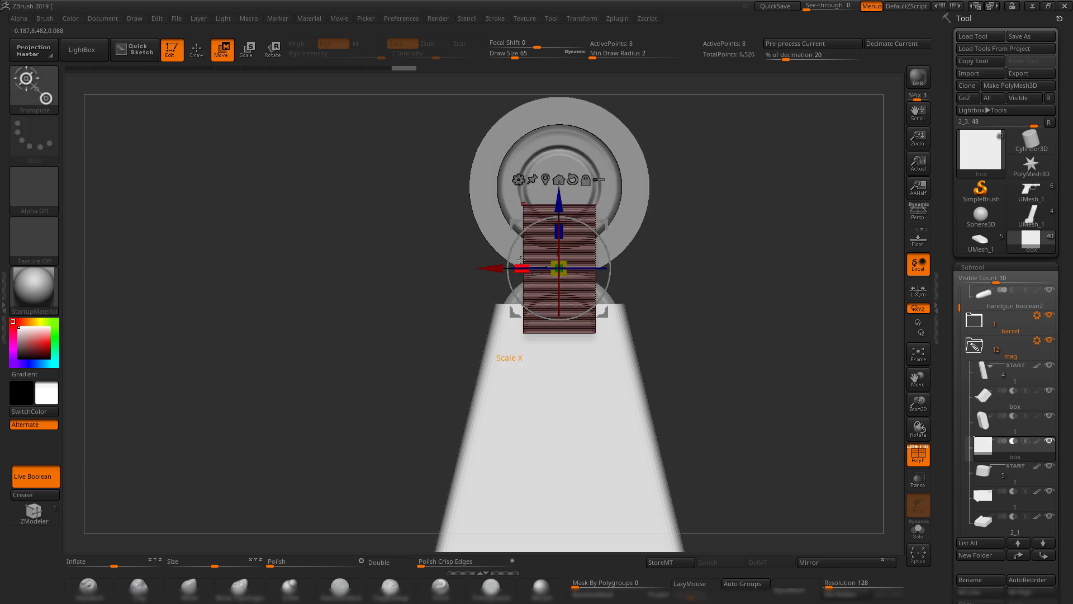
pyautogui.moveTo(522, 269); pyautogui.dragTo(425, 250)
pyautogui.hotkey('shift', 'f')
pyautogui.moveTo(763, 304)
pyautogui.keyDown('ctrl'); pyautogui.mouseDown()
pyautogui.moveTo(727, 270)
pyautogui.moveTo(709, 335)
pyautogui.moveTo(679, 339)
pyautogui.mouseUp(); pyautogui.keyUp('ctrl')
pyautogui.press('q')
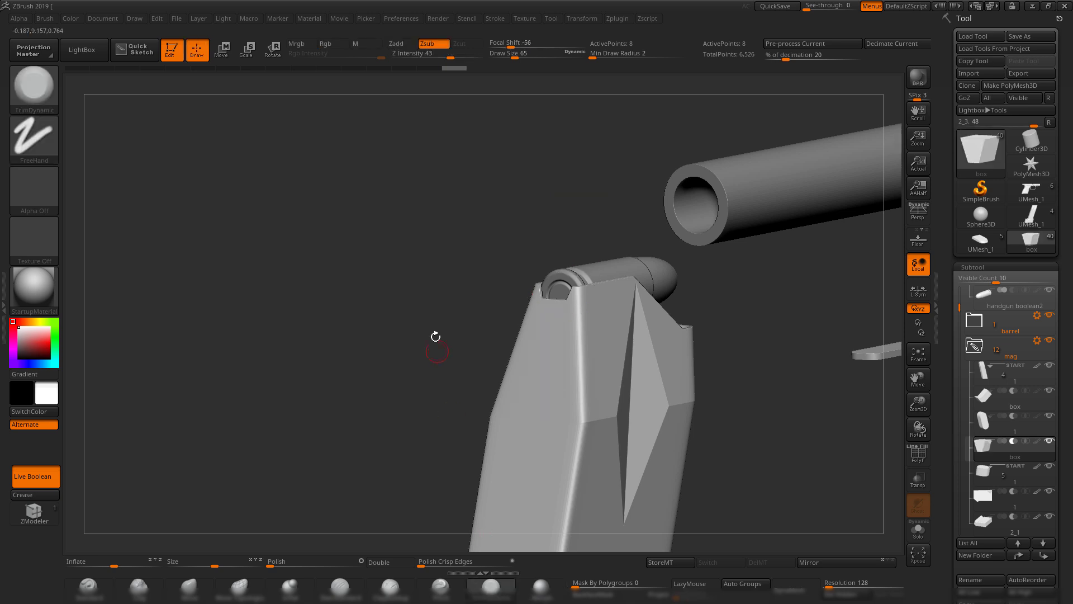
# - Select the magazine body subtool and save the tool in the XD handgun folder, overwriting the existing file
pyautogui.keyDown('shift'); pyautogui.moveTo(434, 337); pyautogui.dragTo(417, 300); pyautogui.keyUp('shift')
pyautogui.moveTo(752, 278)
pyautogui.mouseDown()
pyautogui.moveTo(702, 290)
pyautogui.moveTo(606, 201)
pyautogui.moveTo(643, 246)
pyautogui.mouseUp()
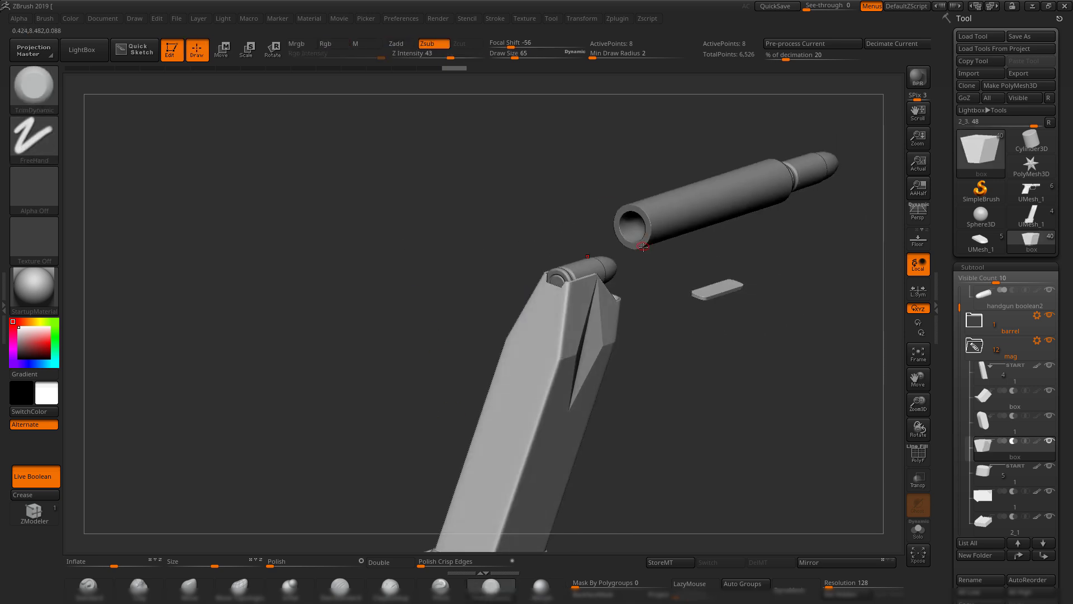
pyautogui.moveTo(759, 357); pyautogui.dragTo(699, 381)
pyautogui.keyDown('alt'); pyautogui.moveTo(742, 447); pyautogui.dragTo(741, 503); pyautogui.keyUp('alt')
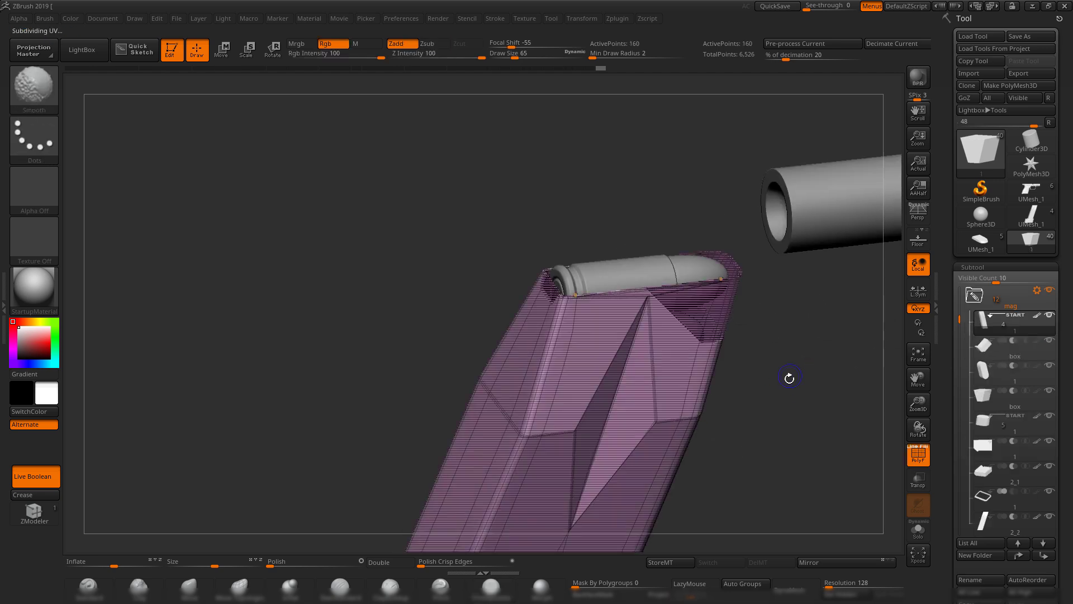
pyautogui.hotkey('shift', 'f')
pyautogui.moveTo(795, 378)
pyautogui.mouseDown()
pyautogui.moveTo(668, 371)
pyautogui.moveTo(685, 345)
pyautogui.moveTo(754, 414)
pyautogui.moveTo(735, 349)
pyautogui.moveTo(705, 319)
pyautogui.moveTo(660, 353)
pyautogui.mouseUp()
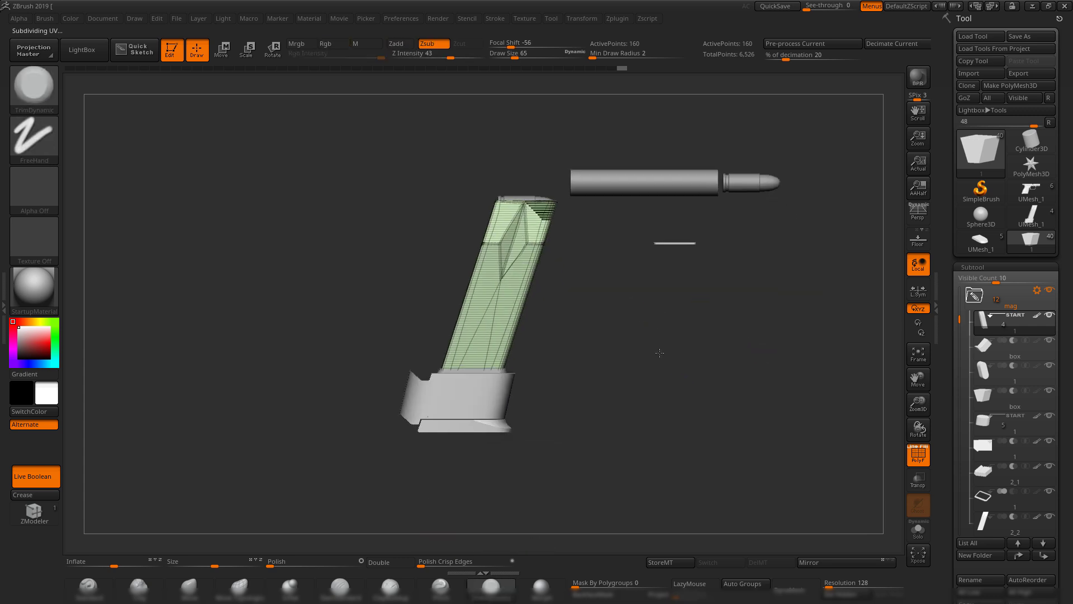
pyautogui.click(1031, 36)
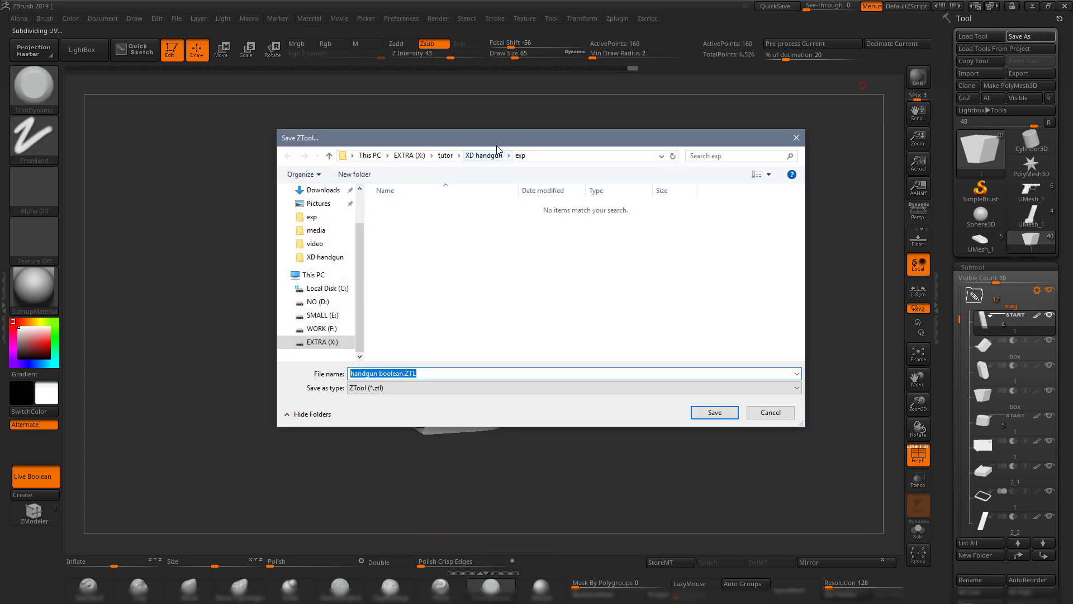
pyautogui.click(494, 155)
pyautogui.click(420, 242)
pyautogui.click(568, 303)
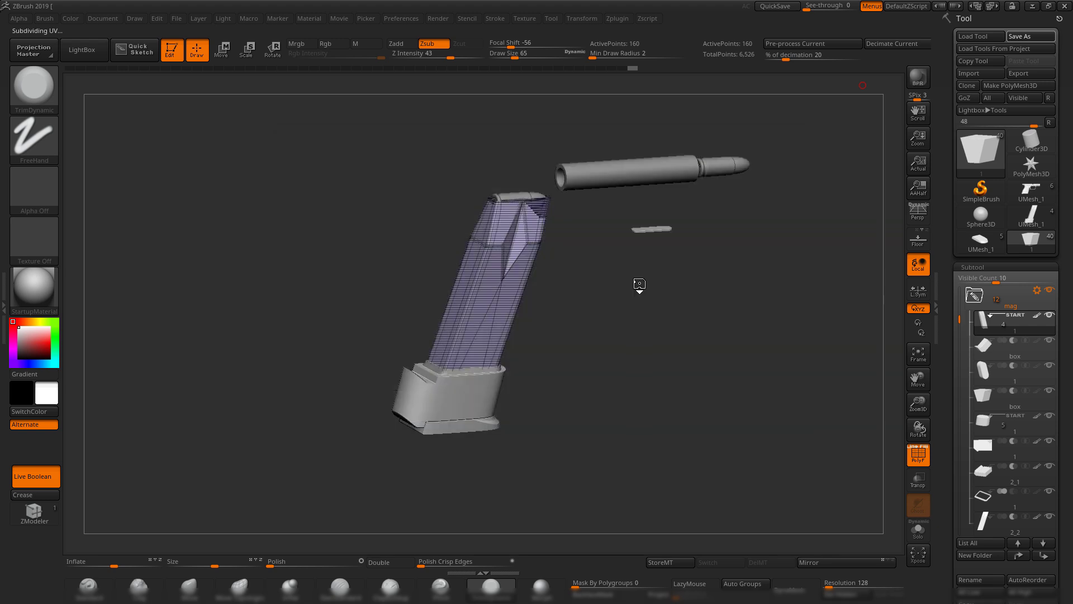
# - Examine the cutter subtools in the mag folder and select the magazine body
pyautogui.hotkey('shift', 'f')
pyautogui.keyDown('alt'); pyautogui.moveTo(635, 318); pyautogui.dragTo(675, 331); pyautogui.keyUp('alt')
pyautogui.hotkey('shift', 'f')
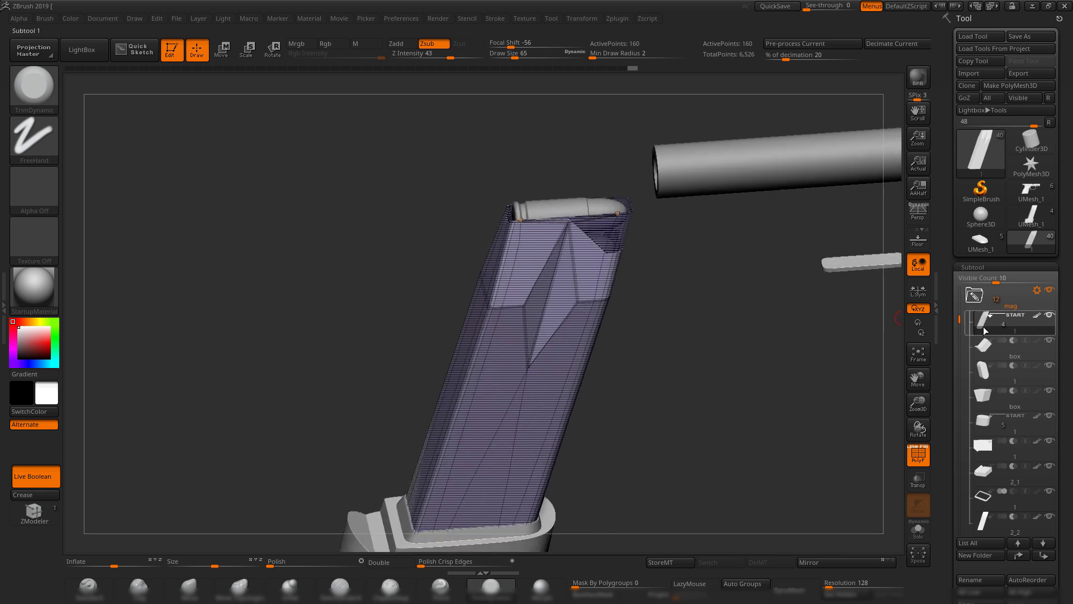
pyautogui.moveTo(989, 331)
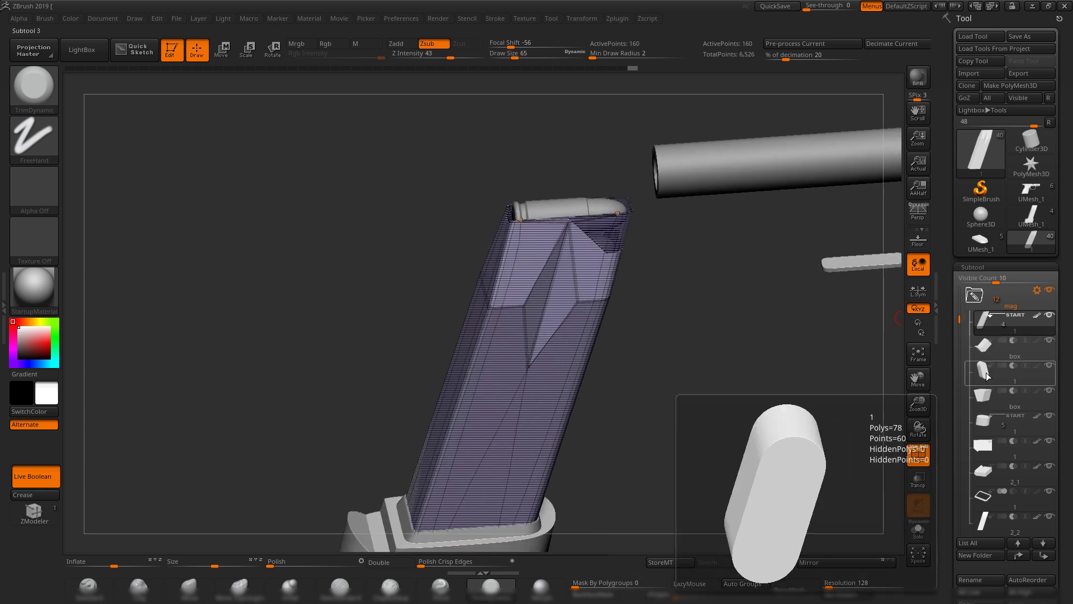
pyautogui.click(986, 353)
pyautogui.click(986, 401)
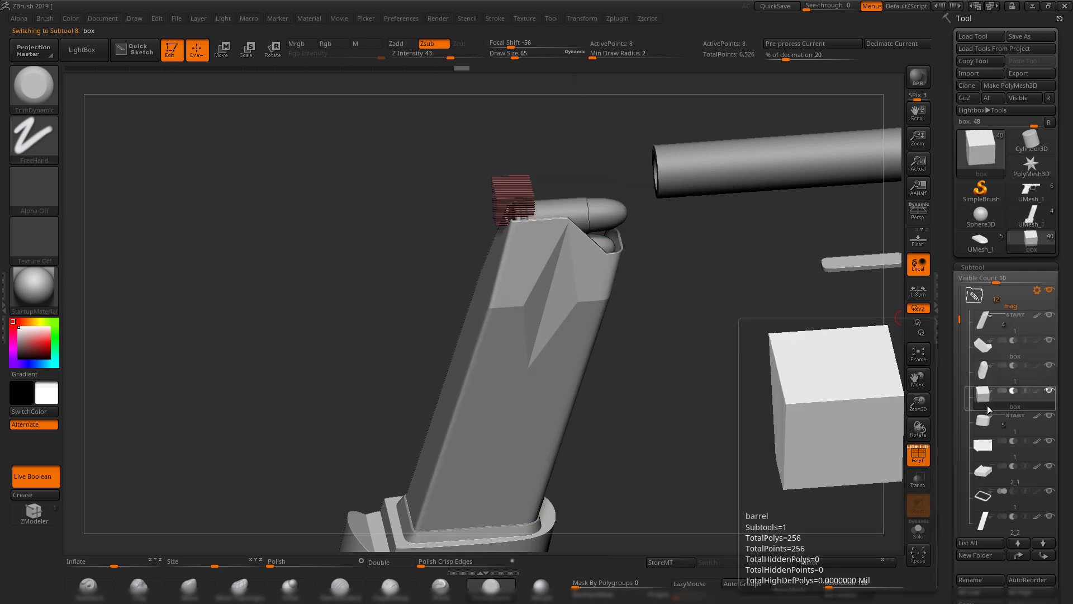
pyautogui.moveTo(984, 428)
pyautogui.click(986, 327)
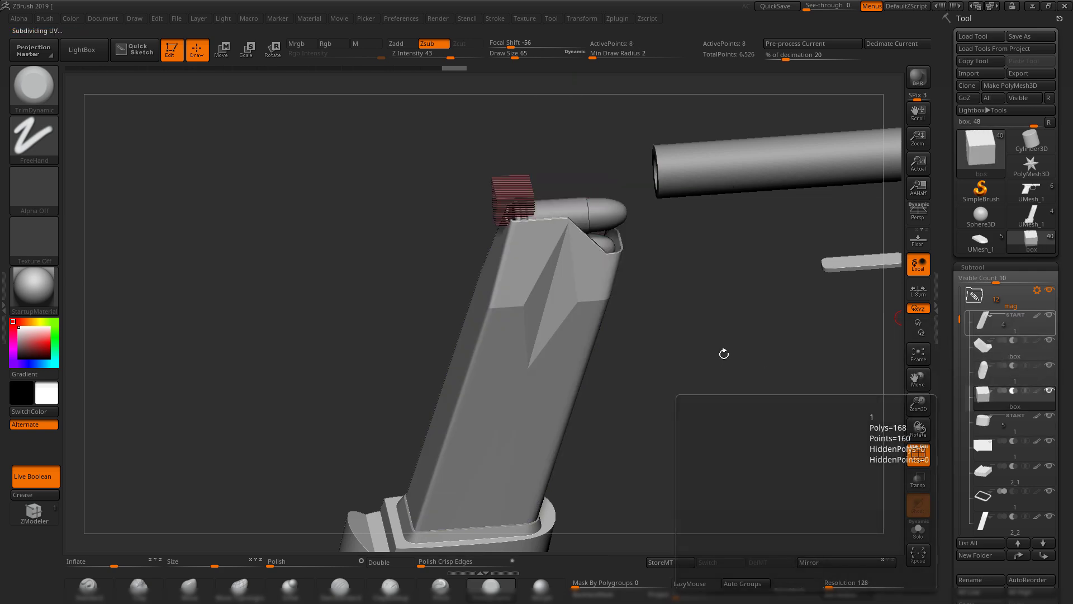
pyautogui.moveTo(723, 353); pyautogui.dragTo(727, 356)
pyautogui.keyDown('ctrl'); pyautogui.click(739, 347); pyautogui.keyUp('ctrl')
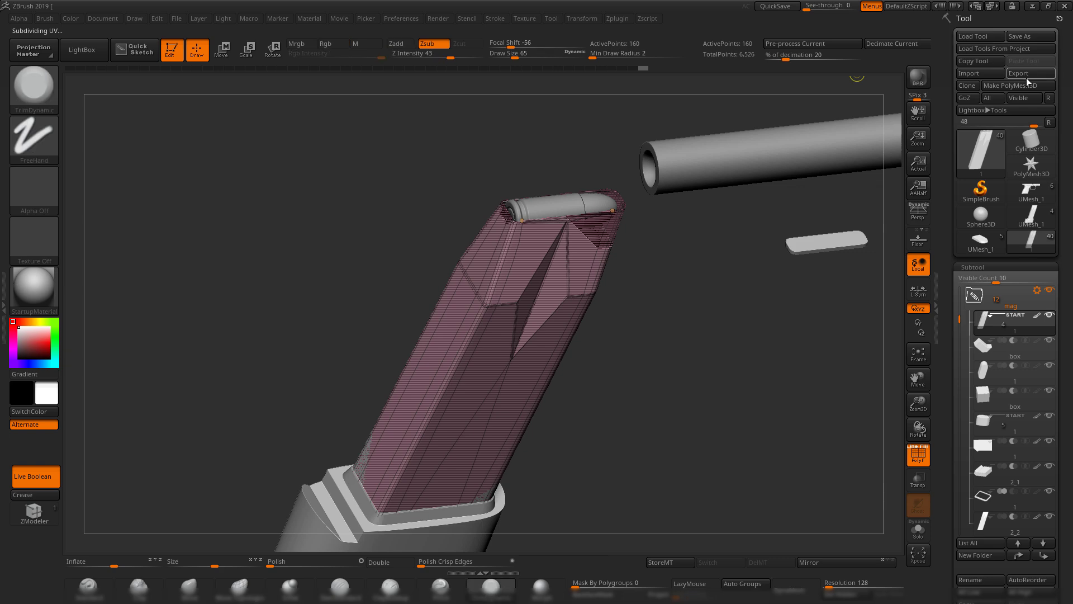
pyautogui.click(1018, 74)
pyautogui.doubleClick(405, 233)
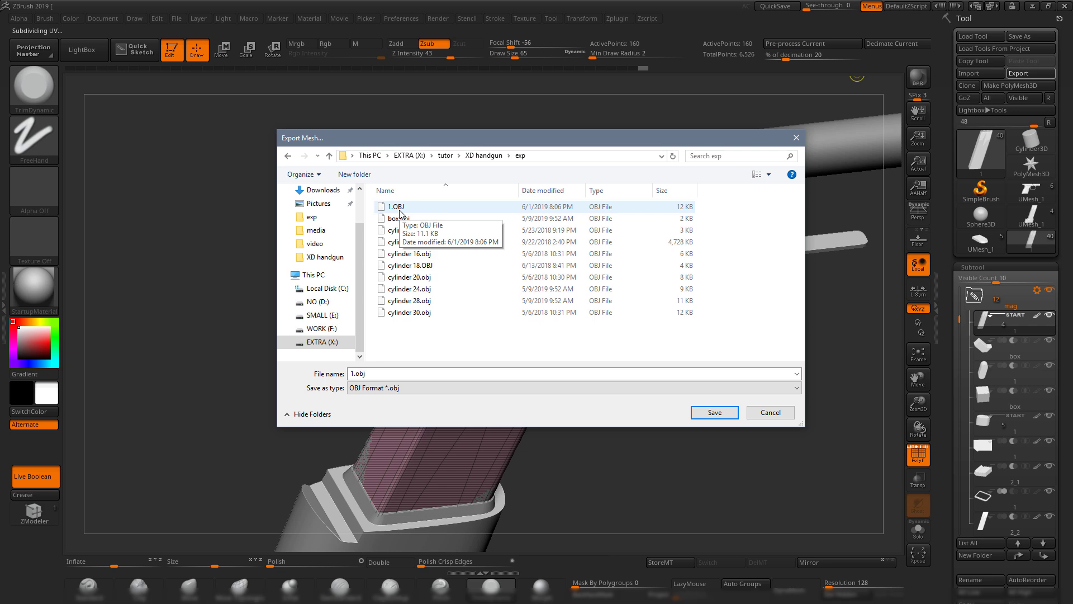
pyautogui.click(787, 416)
# - Isolate the magazine body in Solo mode and show its wireframe around the top rim in a straight rear view
pyautogui.keyDown('shift'); pyautogui.moveTo(620, 383); pyautogui.dragTo(619, 336); pyautogui.keyUp('shift')
pyautogui.moveTo(705, 347)
pyautogui.mouseDown()
pyautogui.moveTo(838, 316)
pyautogui.moveTo(771, 366)
pyautogui.moveTo(783, 364)
pyautogui.moveTo(719, 297)
pyautogui.moveTo(684, 317)
pyautogui.moveTo(685, 364)
pyautogui.moveTo(691, 276)
pyautogui.moveTo(612, 291)
pyautogui.moveTo(699, 266)
pyautogui.moveTo(678, 252)
pyautogui.moveTo(698, 225)
pyautogui.moveTo(678, 250)
pyautogui.moveTo(684, 223)
pyautogui.moveTo(687, 278)
pyautogui.moveTo(714, 261)
pyautogui.mouseUp()
pyautogui.click(918, 531)
pyautogui.hotkey('shift', 'f')
pyautogui.keyDown('alt'); pyautogui.moveTo(659, 273); pyautogui.dragTo(693, 219); pyautogui.keyUp('alt')
pyautogui.hotkey('shift', 'f')
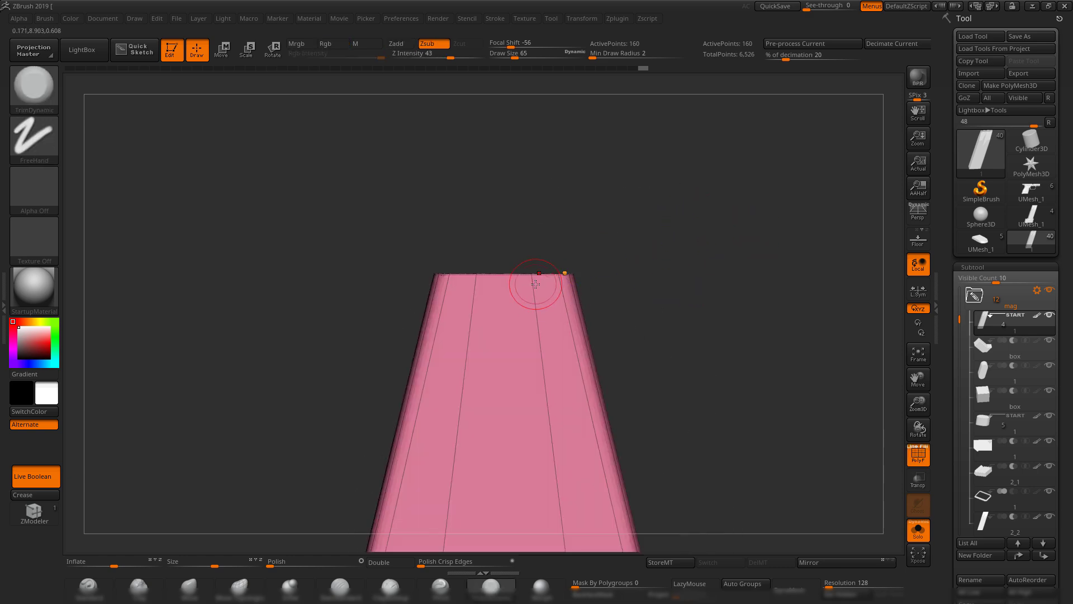
pyautogui.moveTo(766, 240); pyautogui.dragTo(748, 261)
pyautogui.keyDown('alt'); pyautogui.moveTo(740, 263); pyautogui.dragTo(694, 231); pyautogui.keyUp('alt')
pyautogui.moveTo(694, 230)
pyautogui.mouseDown()
pyautogui.moveTo(705, 249)
pyautogui.moveTo(707, 228)
pyautogui.moveTo(710, 245)
pyautogui.mouseUp()
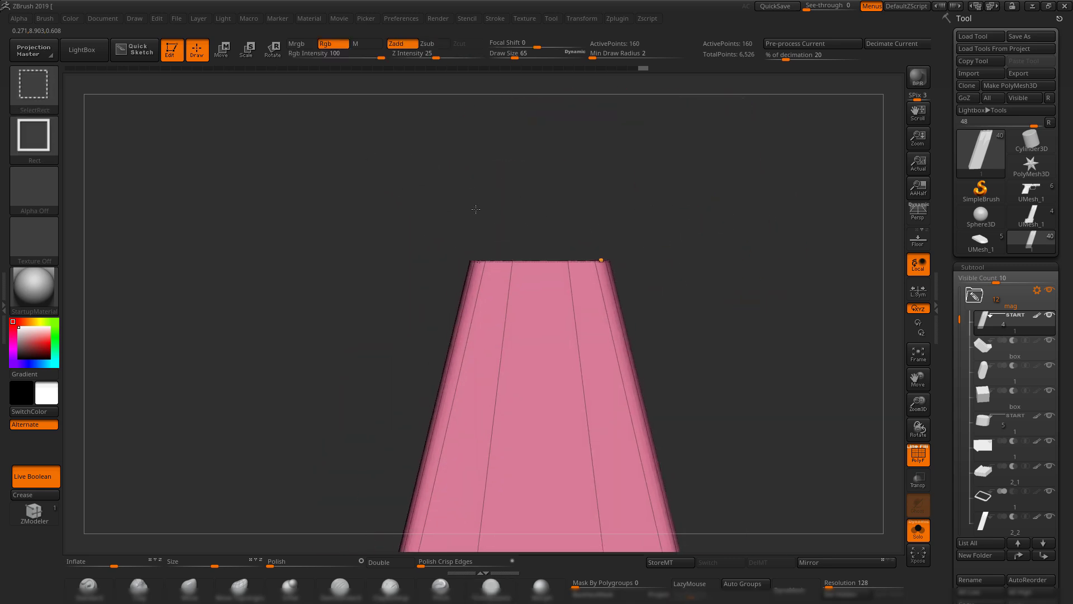
pyautogui.keyDown('ctrl'); pyautogui.keyDown('shift'); pyautogui.moveTo(388, 153); pyautogui.dragTo(717, 294); pyautogui.keyUp('shift'); pyautogui.keyUp('ctrl')
pyautogui.moveTo(723, 228); pyautogui.dragTo(764, 235)
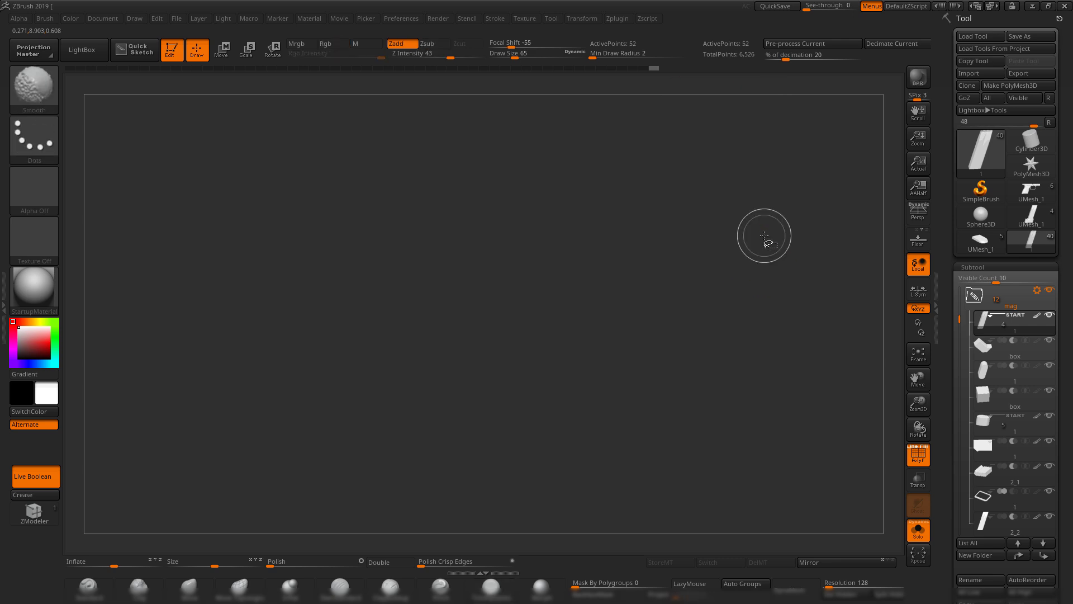
pyautogui.keyDown('ctrl'); pyautogui.keyDown('shift'); pyautogui.click(764, 236); pyautogui.keyUp('shift'); pyautogui.keyUp('ctrl')
# - Isolate the polygons of the magazine's top rim, give them their own polygroup, and show the whole mesh again
pyautogui.moveTo(390, 177)
pyautogui.keyDown('ctrl'); pyautogui.keyDown('shift'); pyautogui.mouseDown()
pyautogui.moveTo(710, 240)
pyautogui.moveTo(721, 265)
pyautogui.moveTo(739, 268)
pyautogui.moveTo(641, 385)
pyautogui.moveTo(633, 330)
pyautogui.moveTo(684, 313)
pyautogui.moveTo(669, 325)
pyautogui.mouseUp(); pyautogui.keyUp('shift'); pyautogui.keyUp('ctrl')
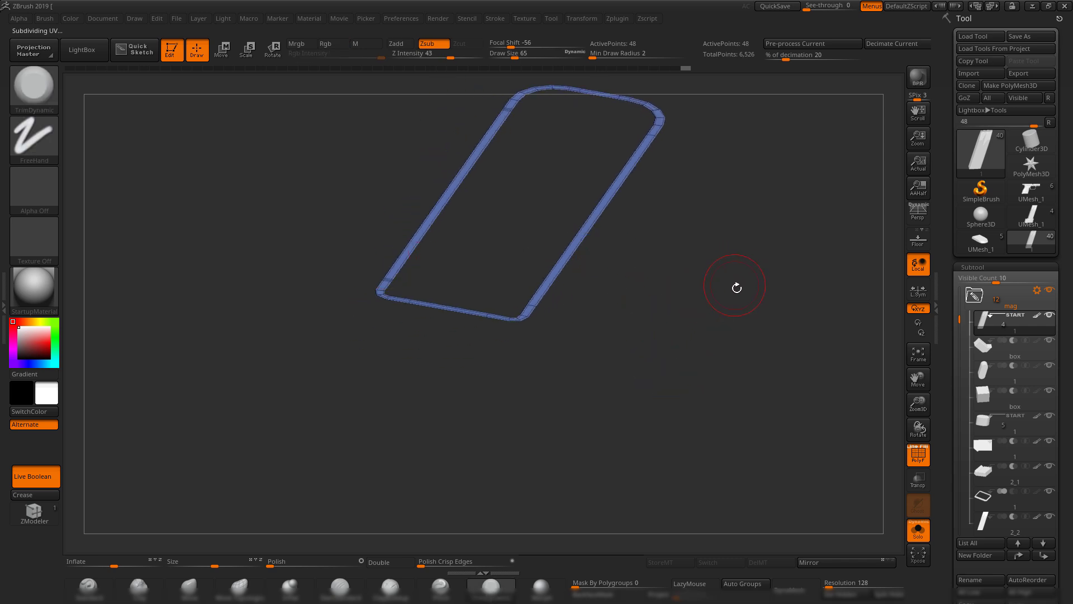
pyautogui.keyDown('ctrl'); pyautogui.keyDown('shift'); pyautogui.click(721, 261); pyautogui.keyUp('shift'); pyautogui.keyUp('ctrl')
pyautogui.moveTo(721, 258)
pyautogui.mouseDown()
pyautogui.moveTo(762, 289)
pyautogui.moveTo(728, 278)
pyautogui.moveTo(761, 260)
pyautogui.moveTo(778, 326)
pyautogui.moveTo(783, 276)
pyautogui.moveTo(756, 264)
pyautogui.mouseUp()
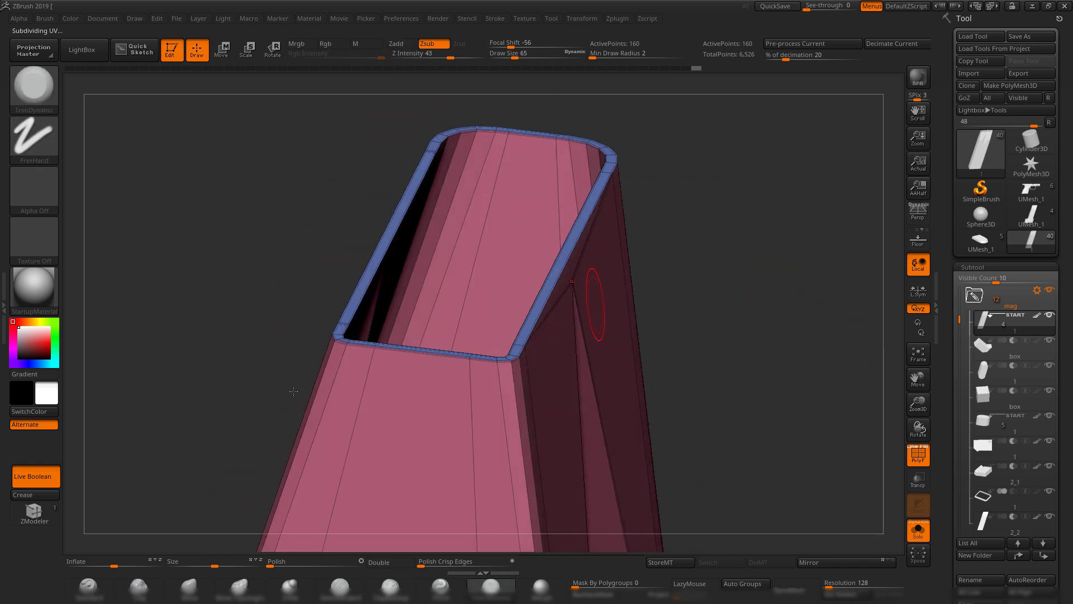
# - Activate the ZModeler brush and try QMesh on a single polygon of the magazine's top rim
pyautogui.click(32, 511)
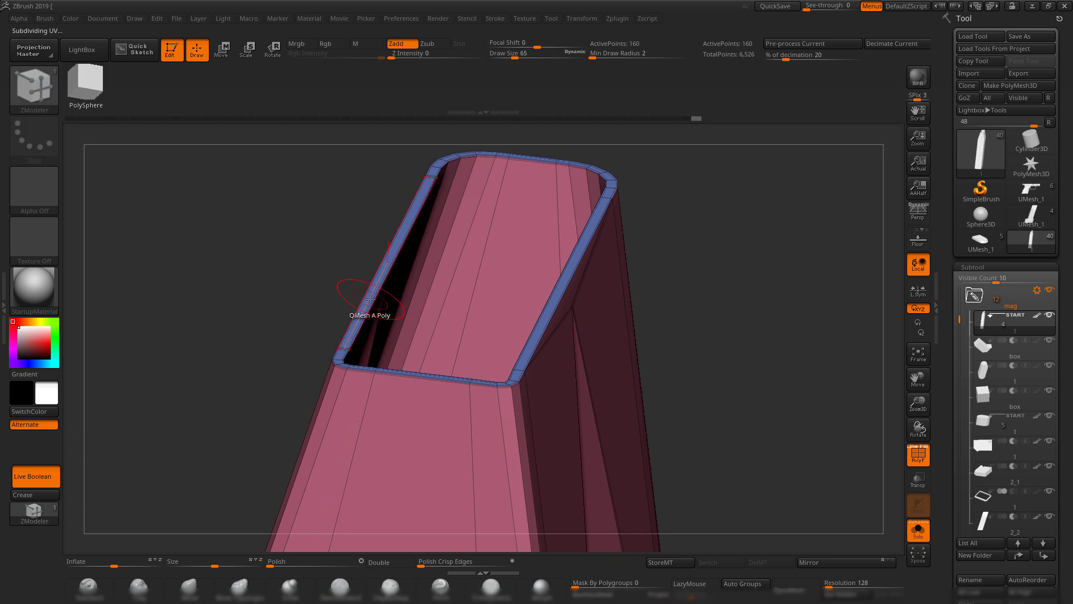
pyautogui.press('space')
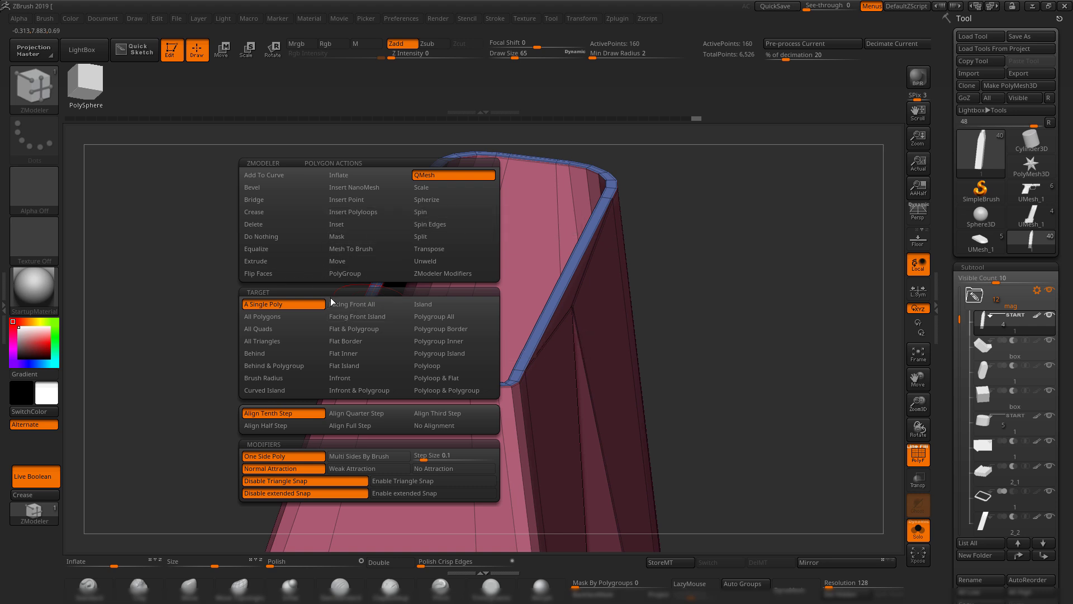
pyautogui.press('space')
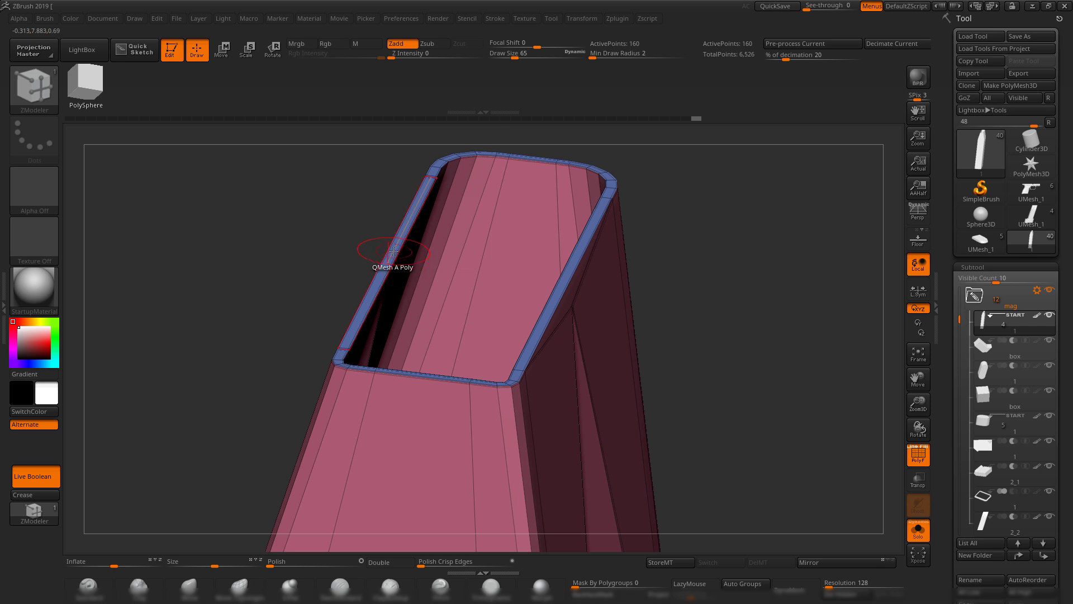
pyautogui.moveTo(465, 225); pyautogui.dragTo(523, 218)
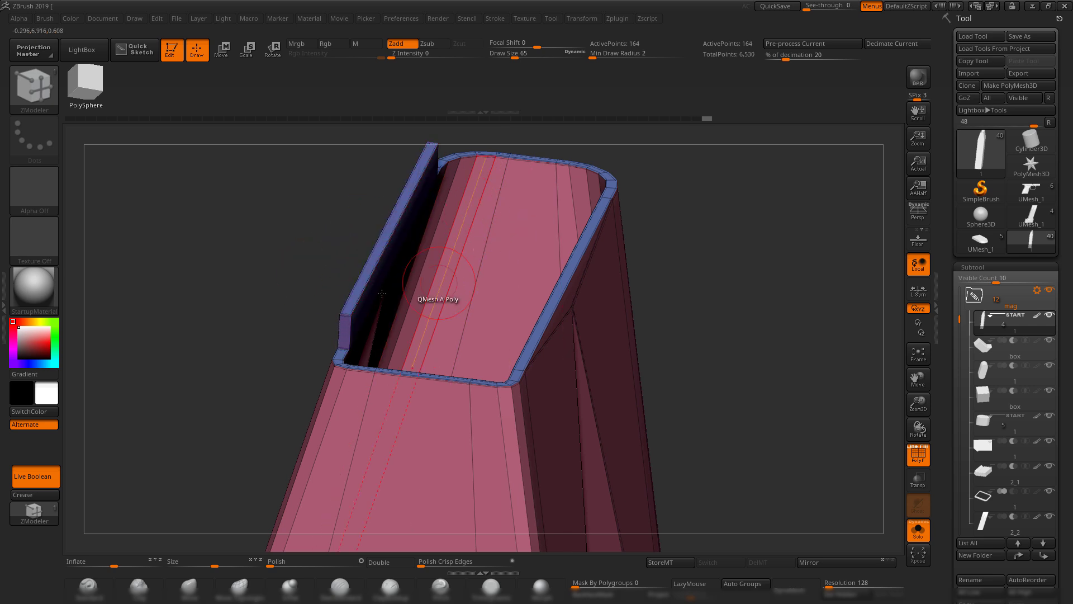
pyautogui.moveTo(381, 293); pyautogui.dragTo(436, 240)
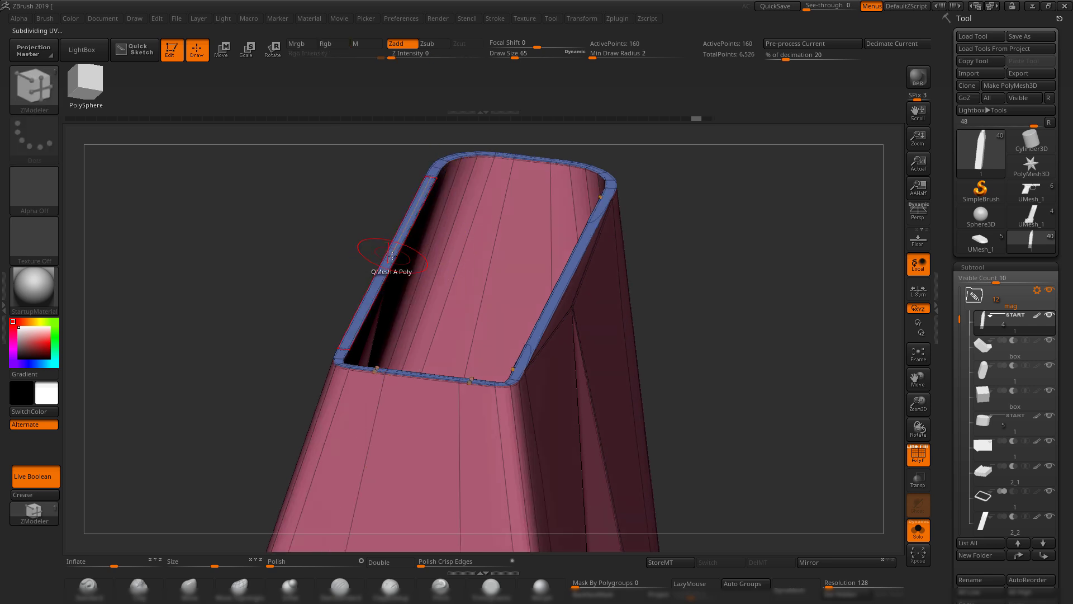
# - Extrude the magazine's whole top rim upward with QMesh targeting Polygroup All, and merge the mesh into one polygroup
pyautogui.press('space')
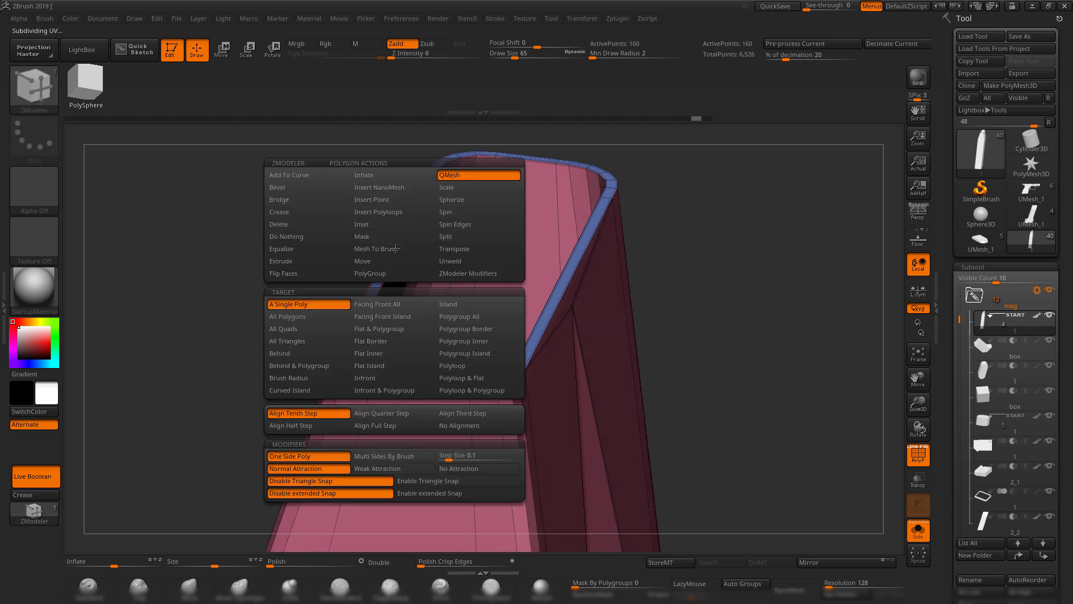
pyautogui.click(461, 317)
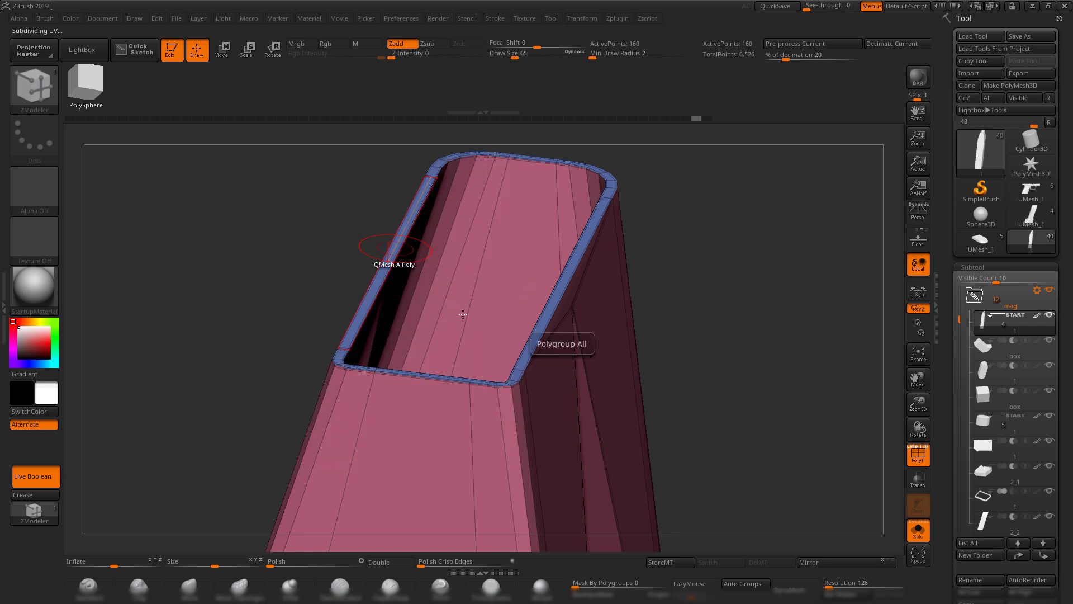
pyautogui.moveTo(389, 259); pyautogui.dragTo(688, 300)
pyautogui.press('ctrl')
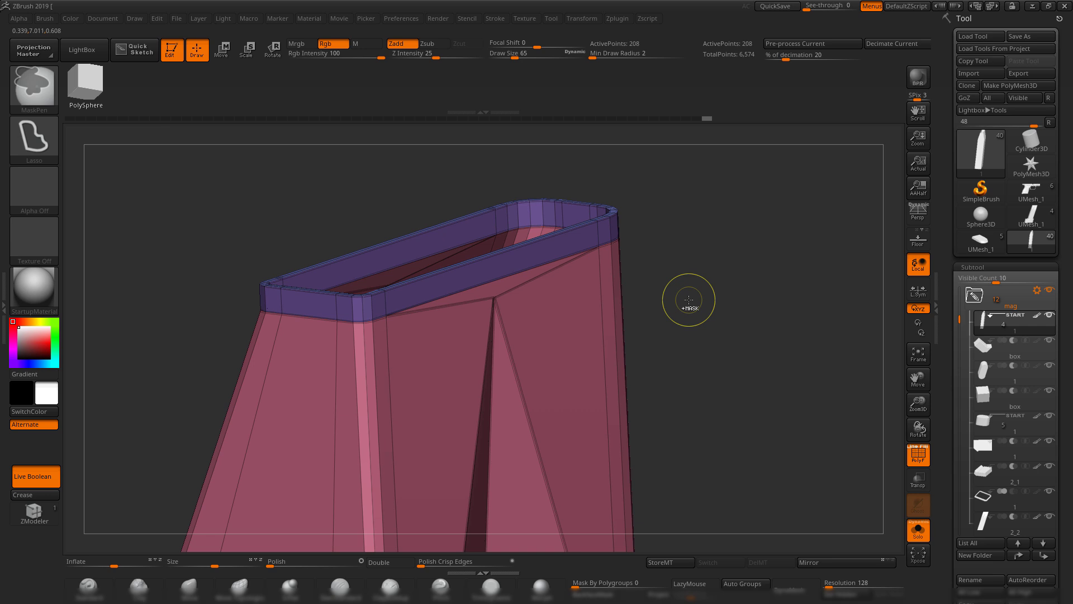
pyautogui.hotkey('ctrl', 'w')
pyautogui.hotkey('shift', 'f')
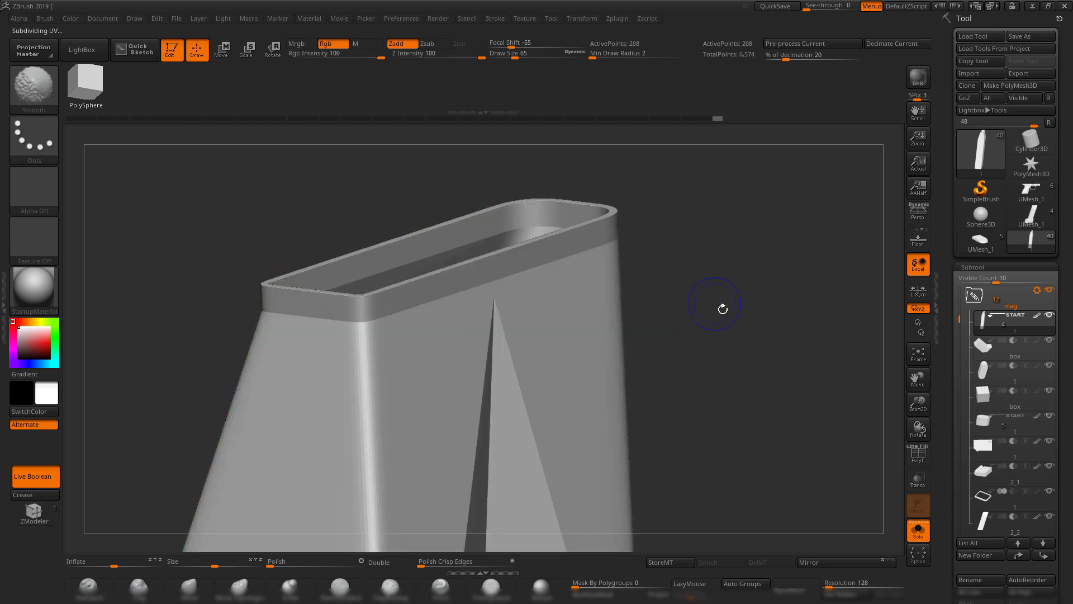
# - Switch back to the TrimDynamic brush and leave Solo mode to show the magazine with its cutters and cartridge
pyautogui.moveTo(723, 309); pyautogui.dragTo(708, 329)
pyautogui.moveTo(355, 291); pyautogui.dragTo(649, 325, button='right')
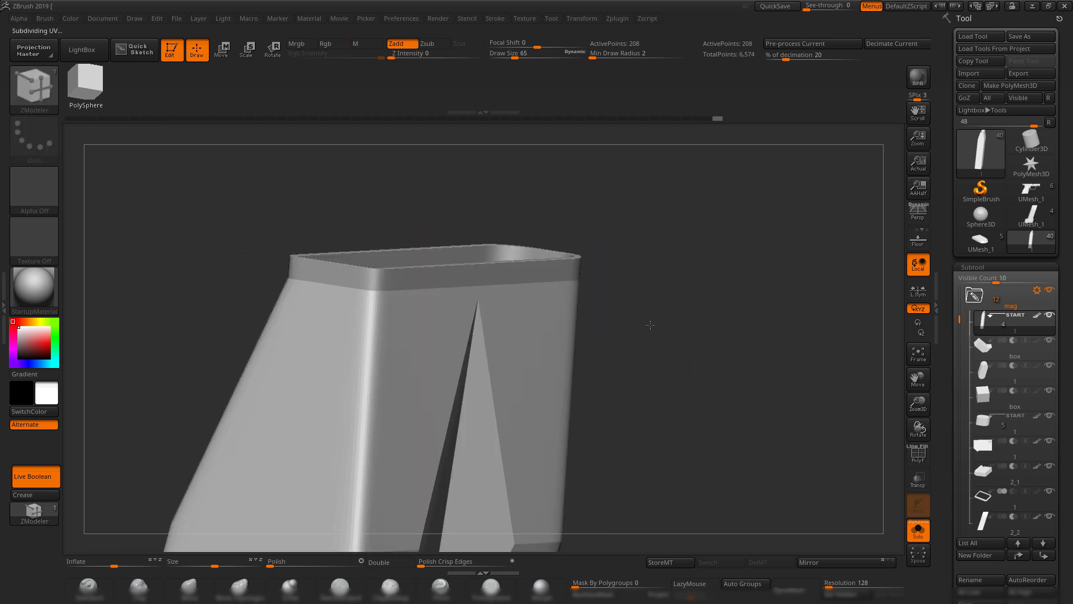
pyautogui.click(483, 598)
pyautogui.moveTo(687, 304)
pyautogui.mouseDown()
pyautogui.moveTo(714, 320)
pyautogui.moveTo(667, 273)
pyautogui.mouseUp()
pyautogui.click(923, 541)
# - Set the mask stroke to Rect and mask the magazine body except for the upper vertices of the extruded rim
pyautogui.moveTo(735, 276); pyautogui.dragTo(699, 315)
pyautogui.hotkey('shift', 'f')
pyautogui.click(16, 125)
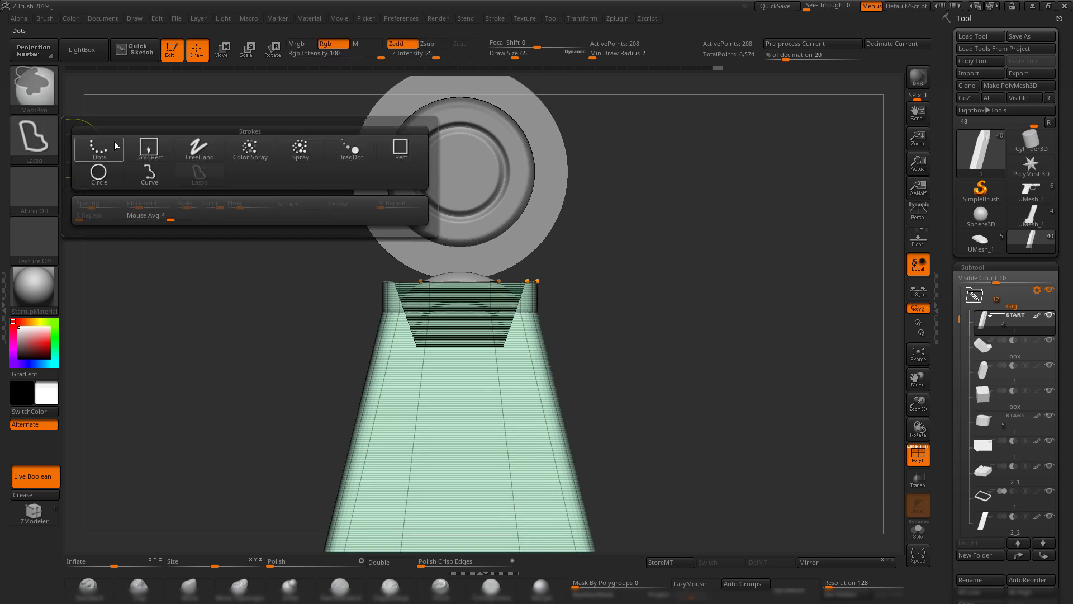
pyautogui.keyDown('ctrl'); pyautogui.click(405, 157); pyautogui.keyUp('ctrl')
pyautogui.moveTo(272, 161)
pyautogui.keyDown('ctrl'); pyautogui.mouseDown()
pyautogui.moveTo(635, 275)
pyautogui.moveTo(641, 293)
pyautogui.mouseUp(); pyautogui.keyUp('ctrl')
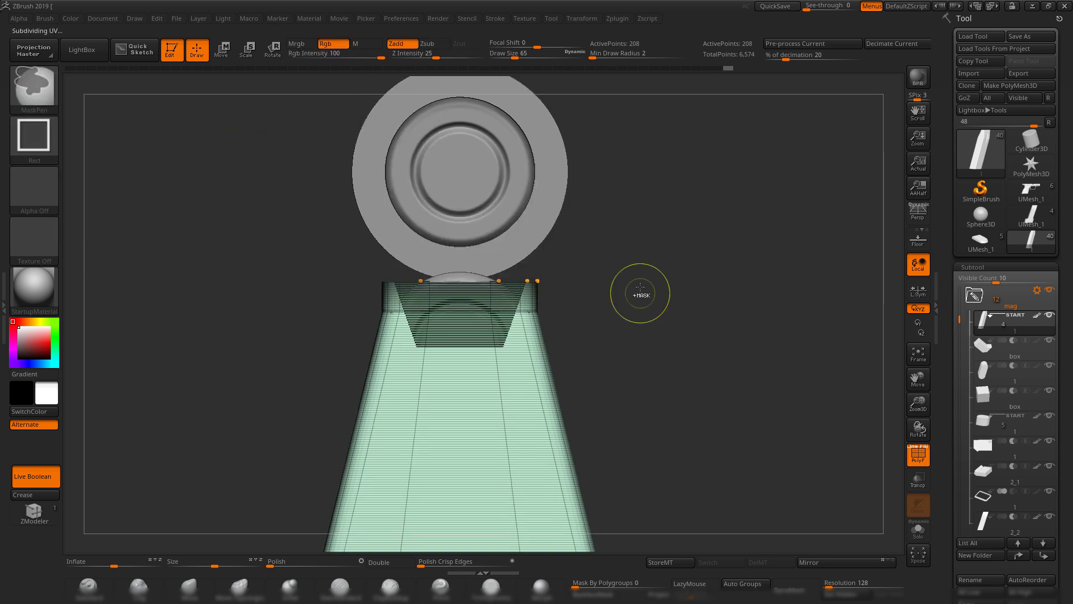
pyautogui.keyDown('ctrl'); pyautogui.click(641, 293); pyautogui.keyUp('ctrl')
# - Centre the gizmo on the unmasked rim and scale the rim inward along X to about 0.71
pyautogui.press('w')
pyautogui.click(446, 221)
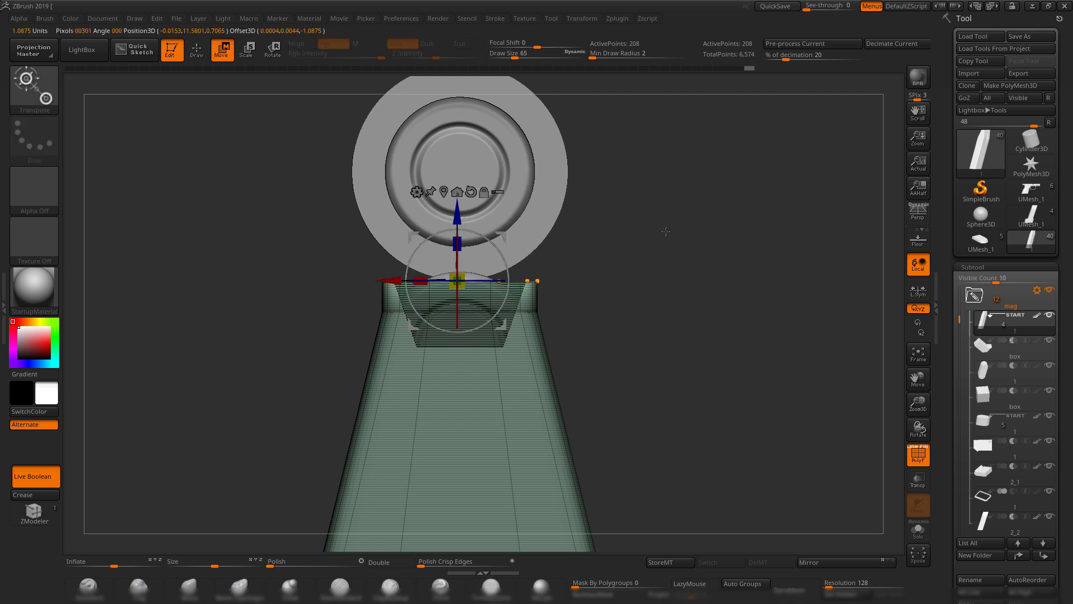
pyautogui.hotkey('shift', 'f')
pyautogui.moveTo(675, 250); pyautogui.dragTo(480, 268)
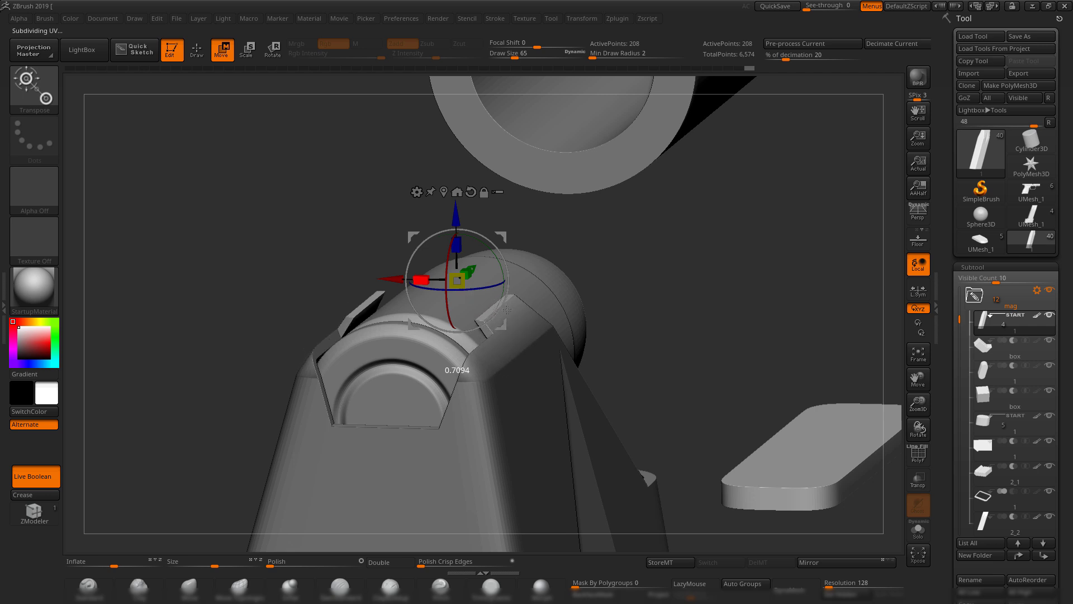
pyautogui.moveTo(727, 296); pyautogui.dragTo(656, 354)
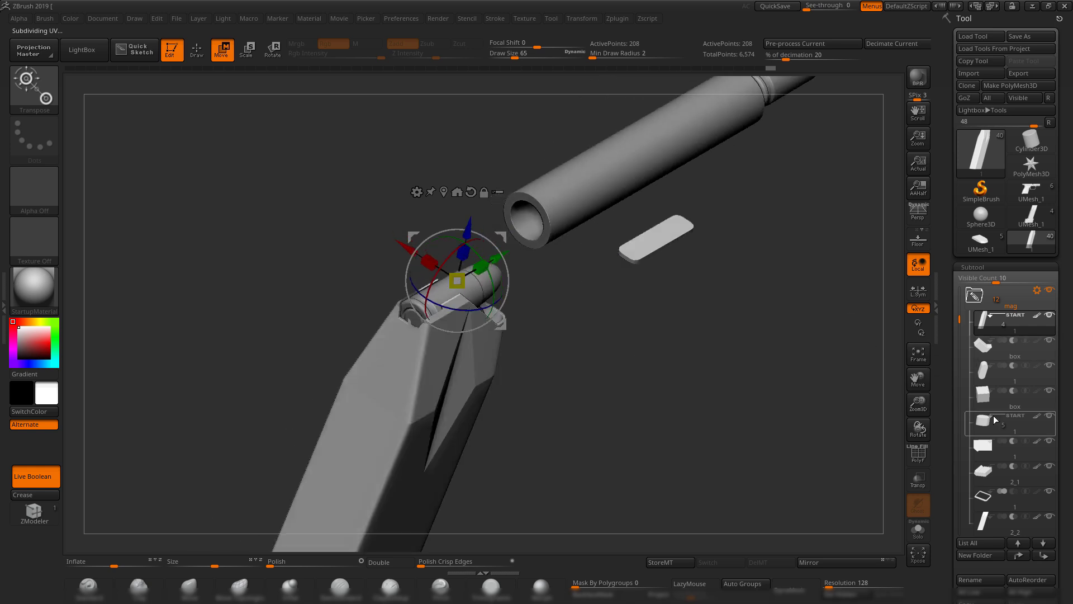
# - Select the box cutter at the magazine's rear and show its wireframe in a straight side view
pyautogui.click(977, 401)
pyautogui.hotkey('shift', 'f')
pyautogui.moveTo(626, 316); pyautogui.dragTo(608, 293)
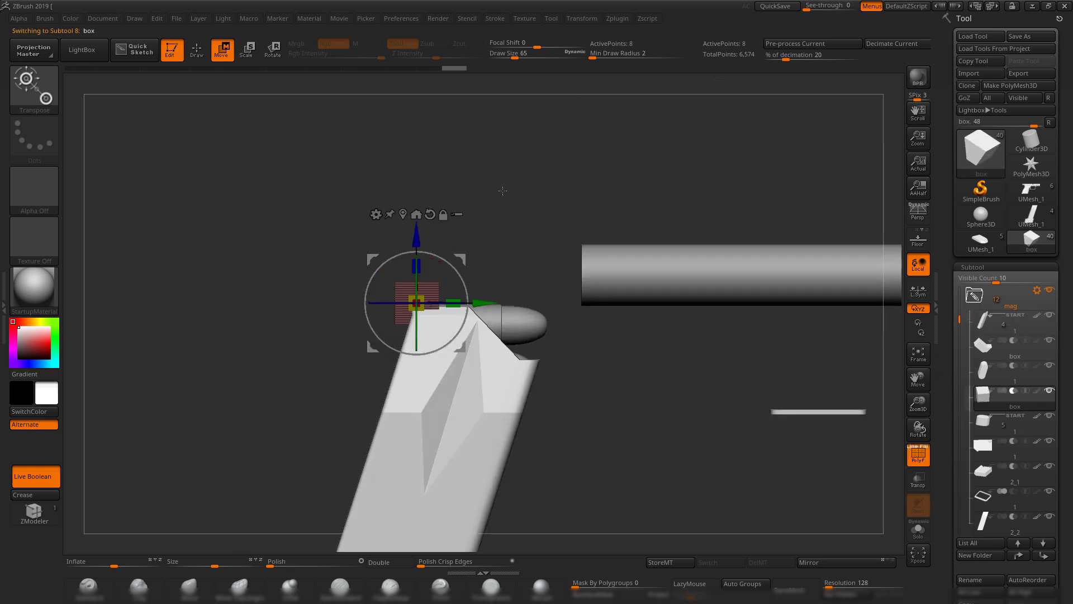
# - Adjust the box cutter's X scale to fit the notch at the magazine's upper rear, checking it from several angles
pyautogui.keyDown('alt'); pyautogui.moveTo(503, 190); pyautogui.dragTo(640, 292); pyautogui.keyUp('alt')
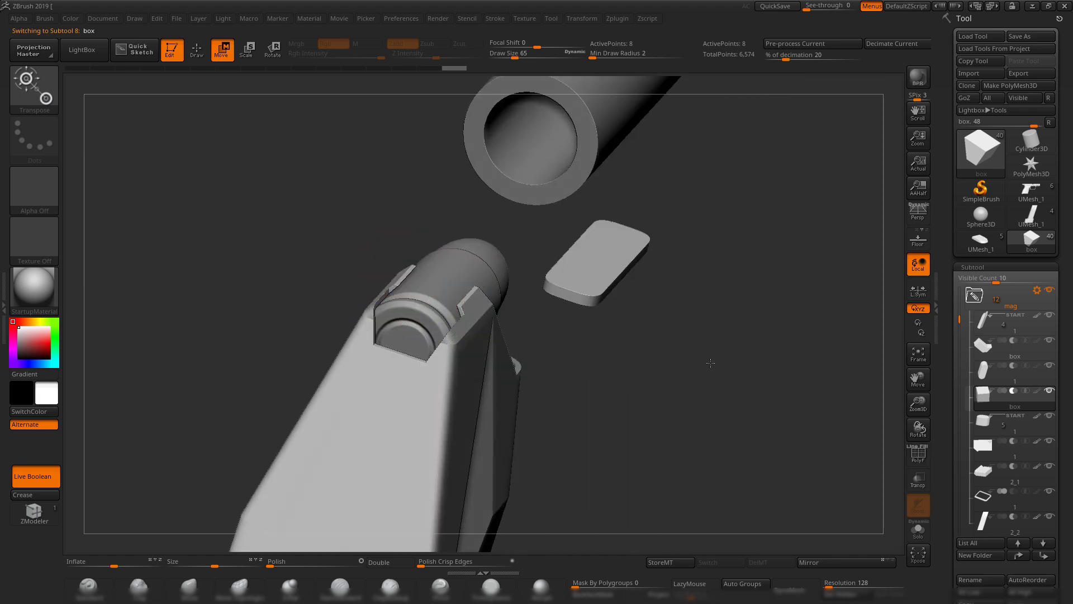
pyautogui.keyDown('alt'); pyautogui.moveTo(710, 362); pyautogui.dragTo(739, 403); pyautogui.keyUp('alt')
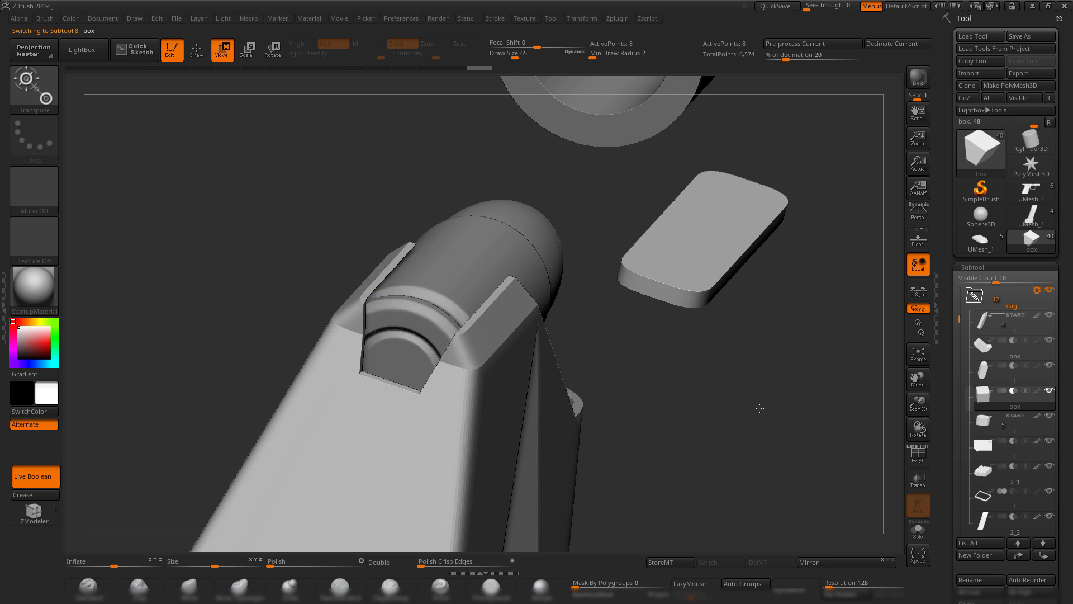
pyautogui.moveTo(759, 408); pyautogui.dragTo(680, 363)
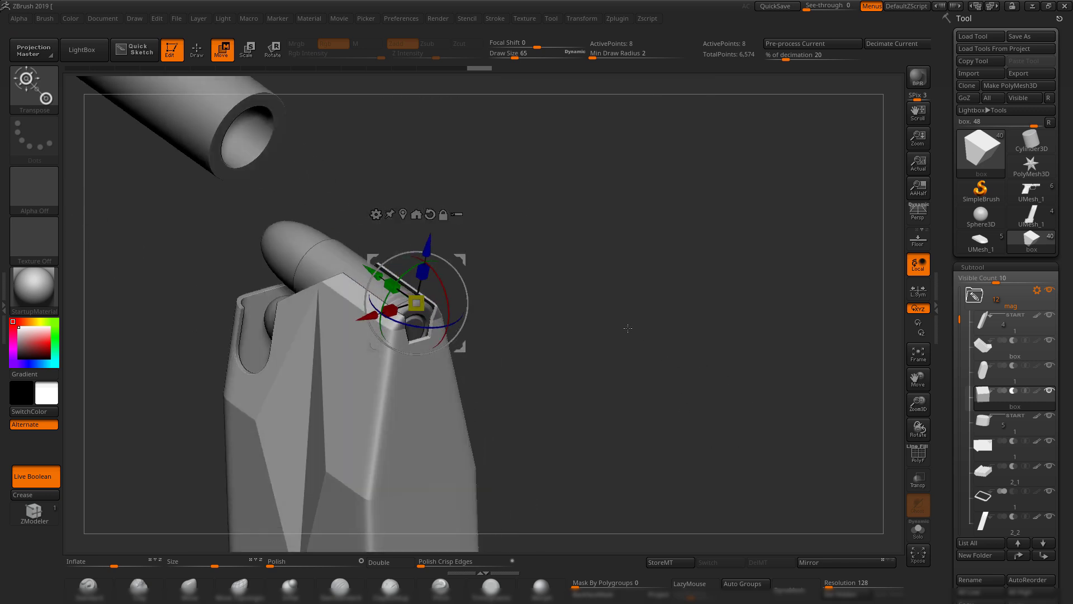
pyautogui.moveTo(627, 328)
pyautogui.keyDown('alt'); pyautogui.mouseDown()
pyautogui.moveTo(703, 345)
pyautogui.moveTo(647, 302)
pyautogui.moveTo(643, 321)
pyautogui.mouseUp(); pyautogui.keyUp('alt')
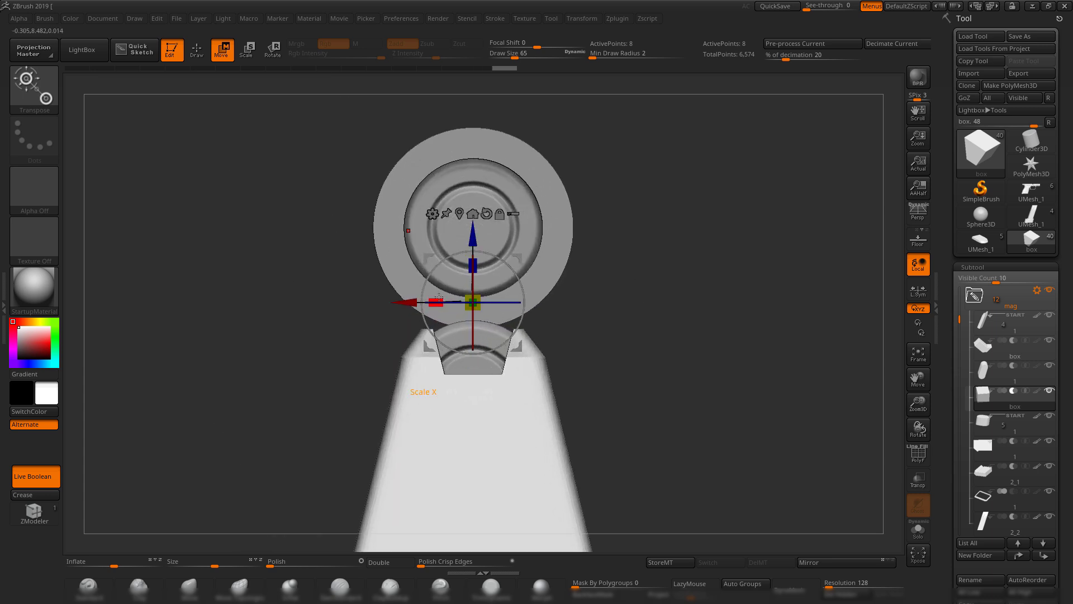
pyautogui.moveTo(573, 328); pyautogui.dragTo(637, 397)
pyautogui.click(479, 587)
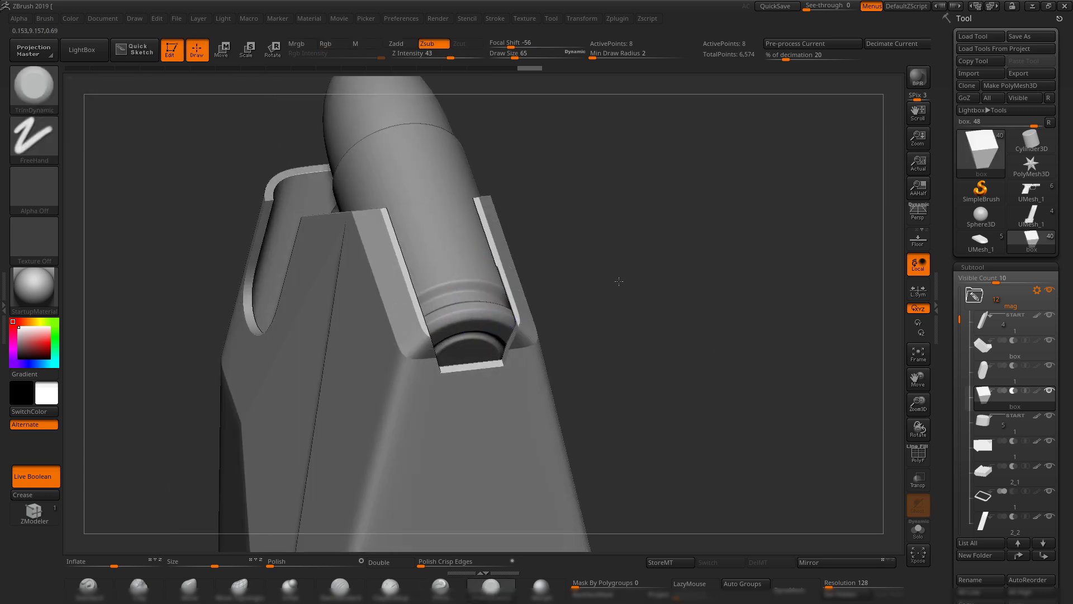
# - Select the magazine body, mask everything except its top edge in side view, and shift that edge slightly inward
pyautogui.moveTo(619, 281)
pyautogui.keyDown('alt'); pyautogui.mouseDown()
pyautogui.moveTo(687, 388)
pyautogui.moveTo(687, 324)
pyautogui.moveTo(654, 306)
pyautogui.moveTo(710, 397)
pyautogui.moveTo(577, 308)
pyautogui.moveTo(659, 335)
pyautogui.moveTo(618, 290)
pyautogui.moveTo(557, 312)
pyautogui.moveTo(546, 233)
pyautogui.moveTo(503, 208)
pyautogui.moveTo(512, 220)
pyautogui.mouseUp(); pyautogui.keyUp('alt')
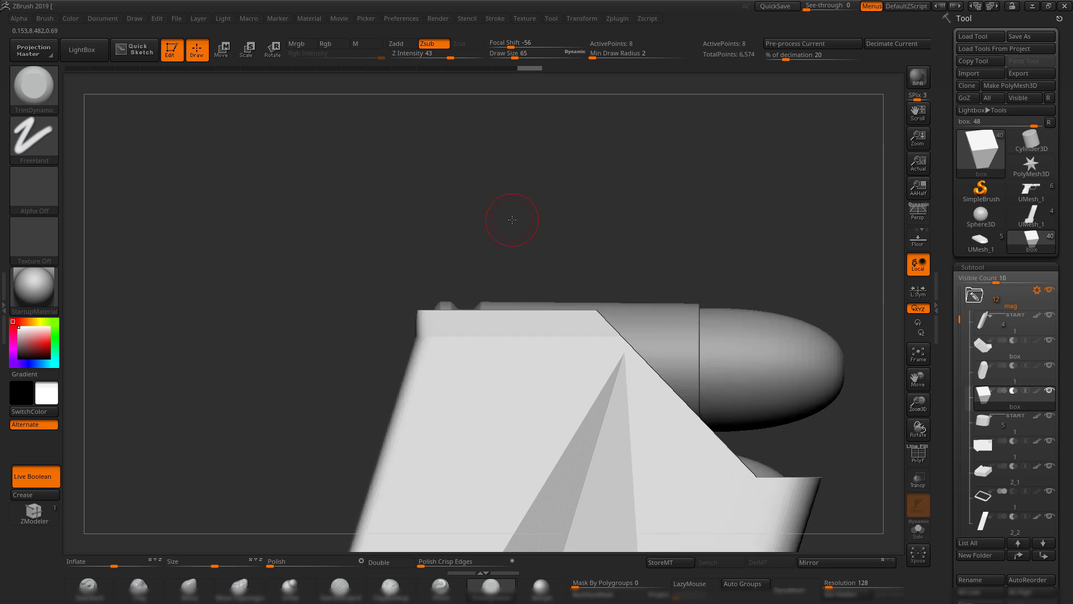
pyautogui.hotkey('shift', 'f')
pyautogui.keyDown('alt'); pyautogui.click(514, 375); pyautogui.keyUp('alt')
pyautogui.hotkey('shift', 'f')
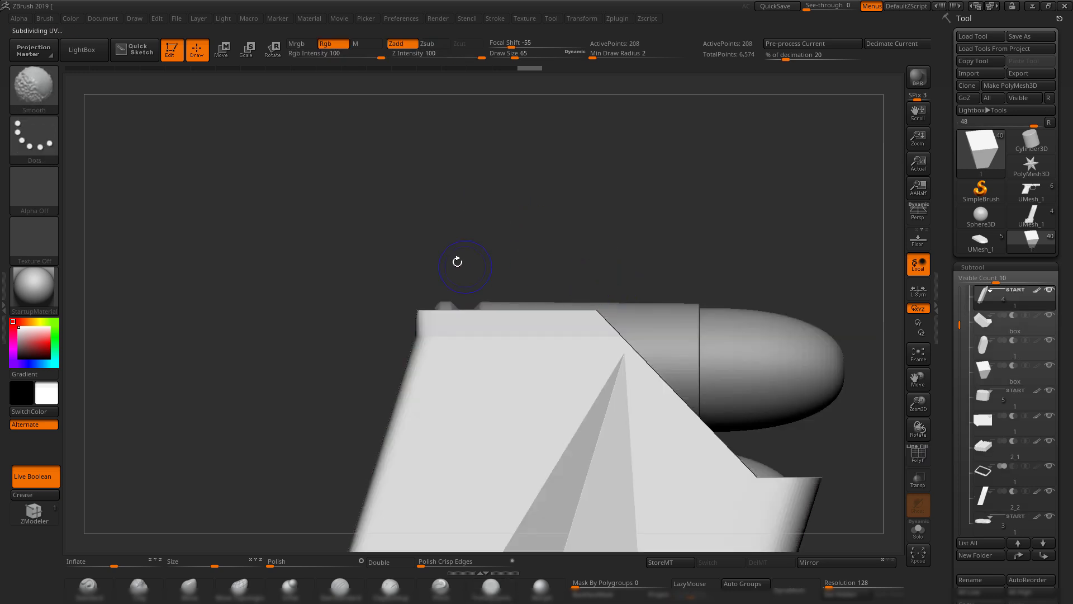
pyautogui.hotkey('shift', 'f')
pyautogui.keyDown('ctrl'); pyautogui.moveTo(327, 184); pyautogui.dragTo(596, 324); pyautogui.keyUp('ctrl')
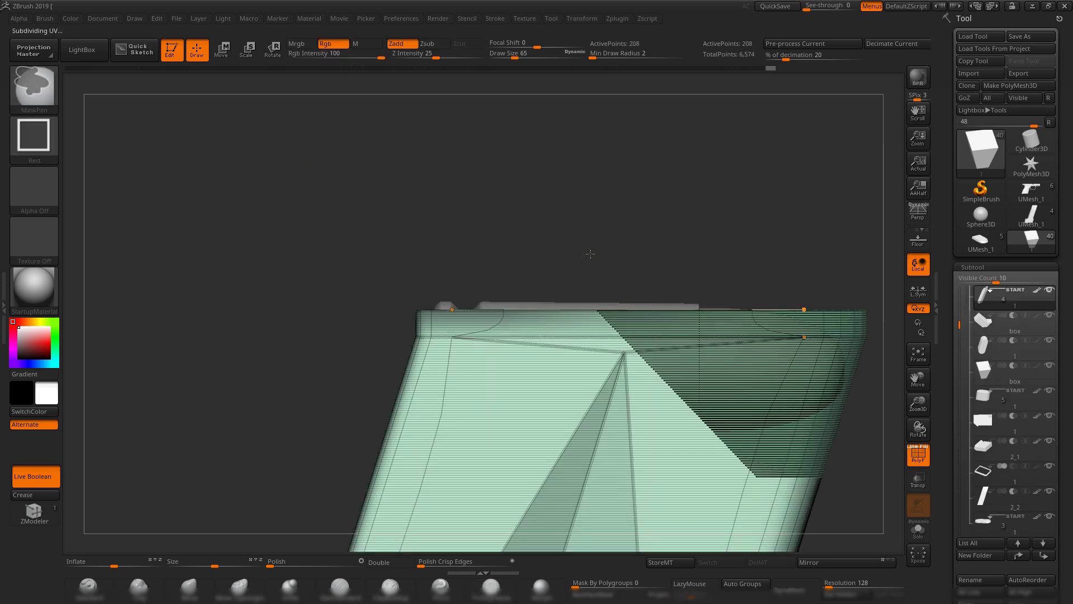
pyautogui.press('w')
pyautogui.hotkey('shift', 'f')
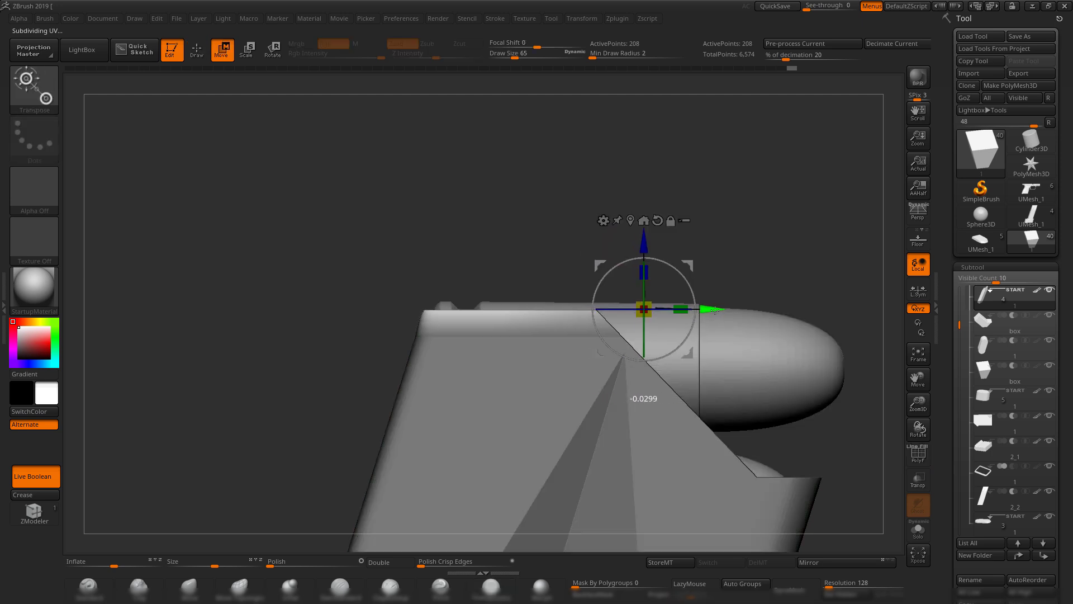
pyautogui.keyDown('alt'); pyautogui.moveTo(478, 220); pyautogui.dragTo(463, 249, button='right'); pyautogui.keyUp('alt')
pyautogui.keyDown('alt'); pyautogui.moveTo(693, 425); pyautogui.dragTo(544, 350, button='right'); pyautogui.keyUp('alt')
pyautogui.moveTo(643, 386); pyautogui.dragTo(725, 419, button='right')
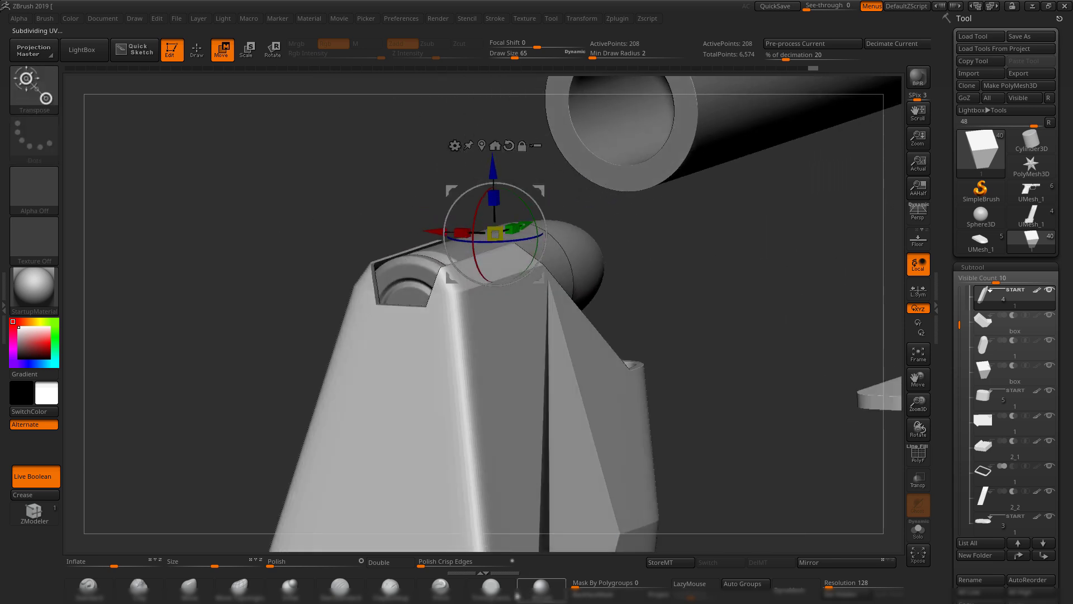
# - Examine the magazine body's reshaped top edge in isolation and the cartridge opening with all parts shown
pyautogui.press('q')
pyautogui.moveTo(757, 357)
pyautogui.keyDown('ctrl'); pyautogui.mouseDown(button='right')
pyautogui.moveTo(559, 254)
pyautogui.moveTo(627, 400)
pyautogui.moveTo(649, 394)
pyautogui.moveTo(627, 339)
pyautogui.moveTo(721, 408)
pyautogui.moveTo(784, 402)
pyautogui.mouseUp(button='right'); pyautogui.keyUp('ctrl')
pyautogui.click(918, 530)
pyautogui.moveTo(783, 403); pyautogui.dragTo(862, 453, button='right')
pyautogui.hotkey('shift', 'f')
pyautogui.hotkey('shift', 'f')
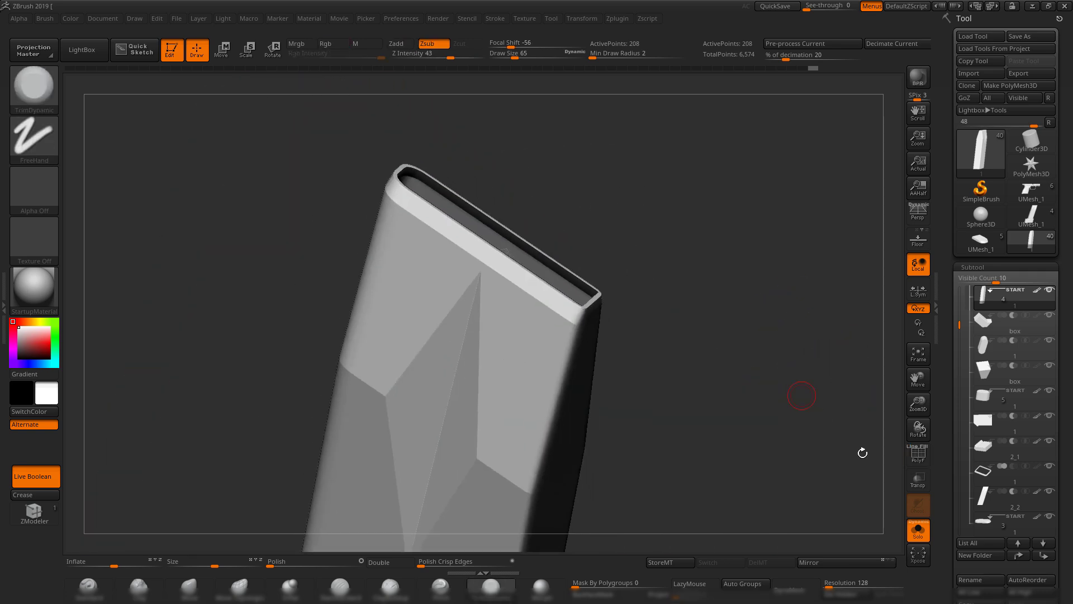
pyautogui.click(921, 536)
pyautogui.moveTo(757, 337); pyautogui.dragTo(712, 375, button='right')
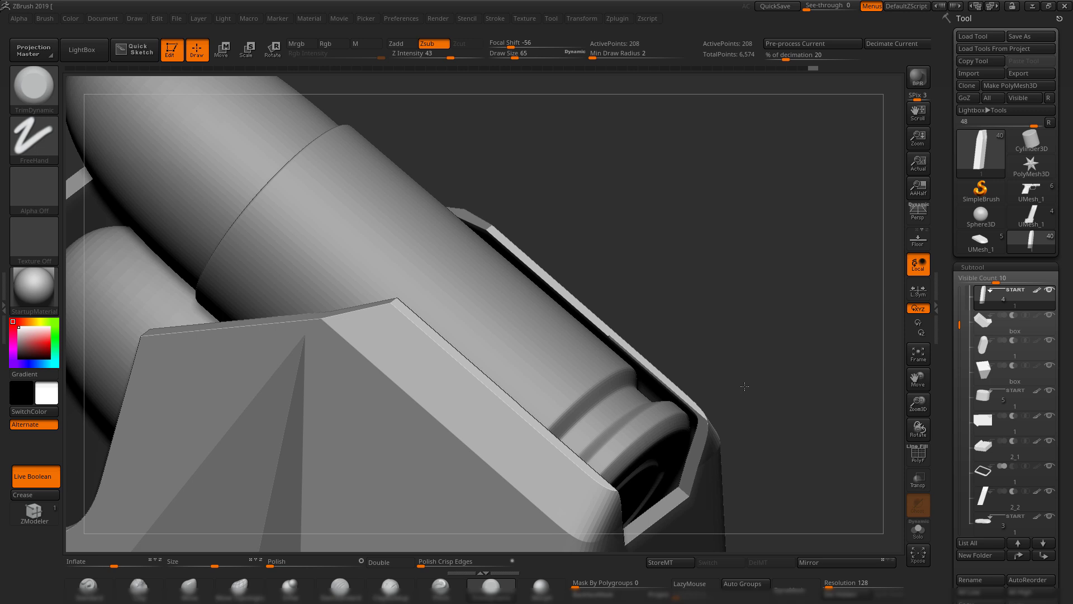
pyautogui.moveTo(744, 386); pyautogui.dragTo(726, 373)
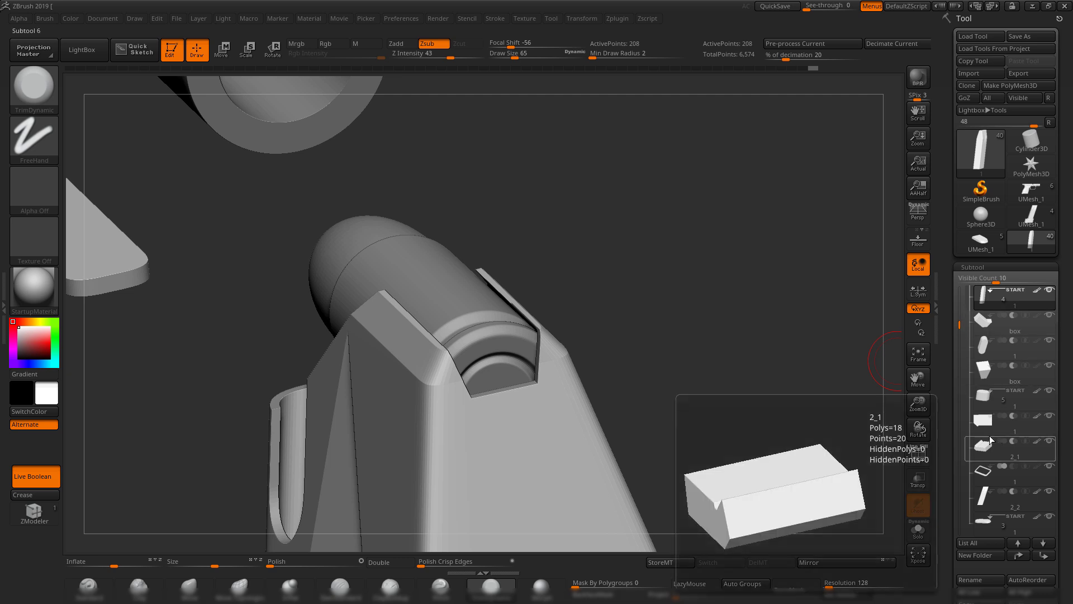
# - Select the box cutter at the cartridge opening and scale it wider along X
pyautogui.click(984, 369)
pyautogui.press('w')
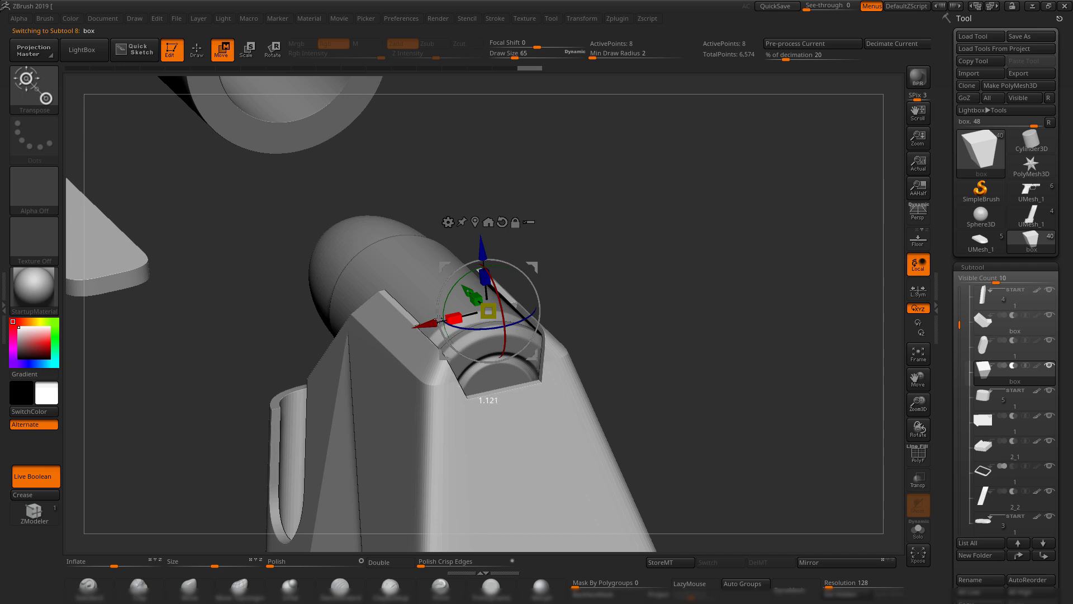
pyautogui.moveTo(439, 319); pyautogui.dragTo(437, 319)
pyautogui.moveTo(665, 311)
pyautogui.mouseDown()
pyautogui.moveTo(677, 315)
pyautogui.moveTo(602, 305)
pyautogui.moveTo(486, 551)
pyautogui.mouseUp()
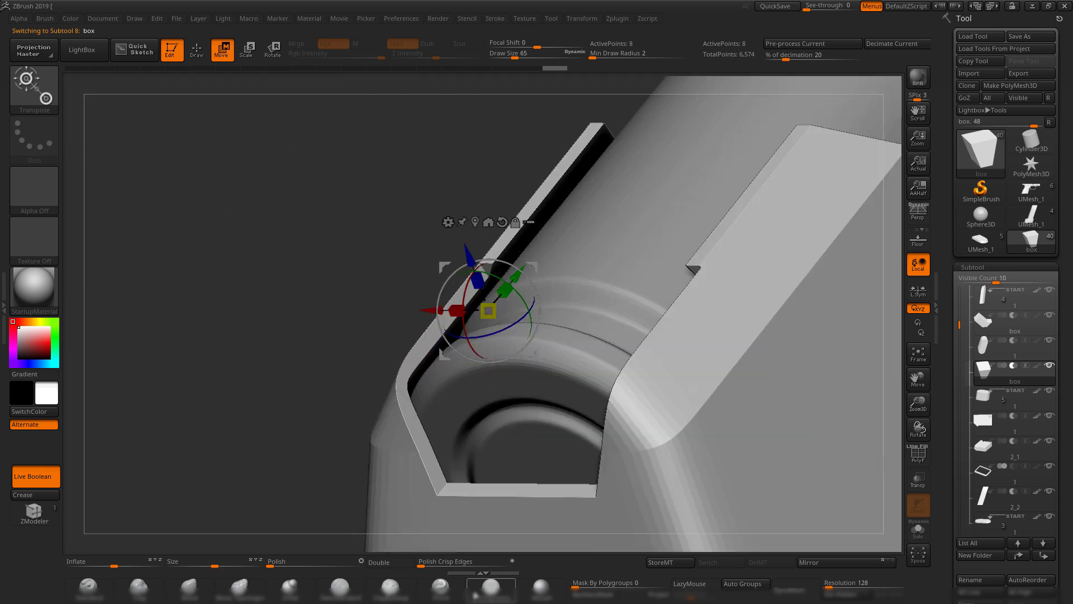
pyautogui.press('q')
pyautogui.moveTo(249, 258)
pyautogui.mouseDown()
pyautogui.moveTo(382, 256)
pyautogui.moveTo(319, 294)
pyautogui.mouseUp()
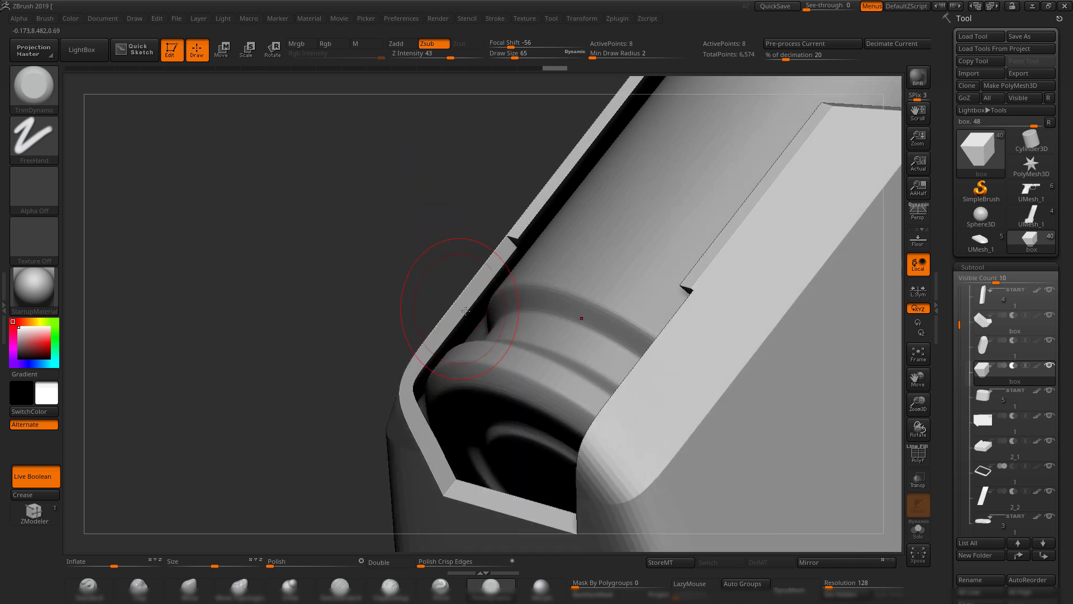
pyautogui.moveTo(400, 263); pyautogui.dragTo(313, 226)
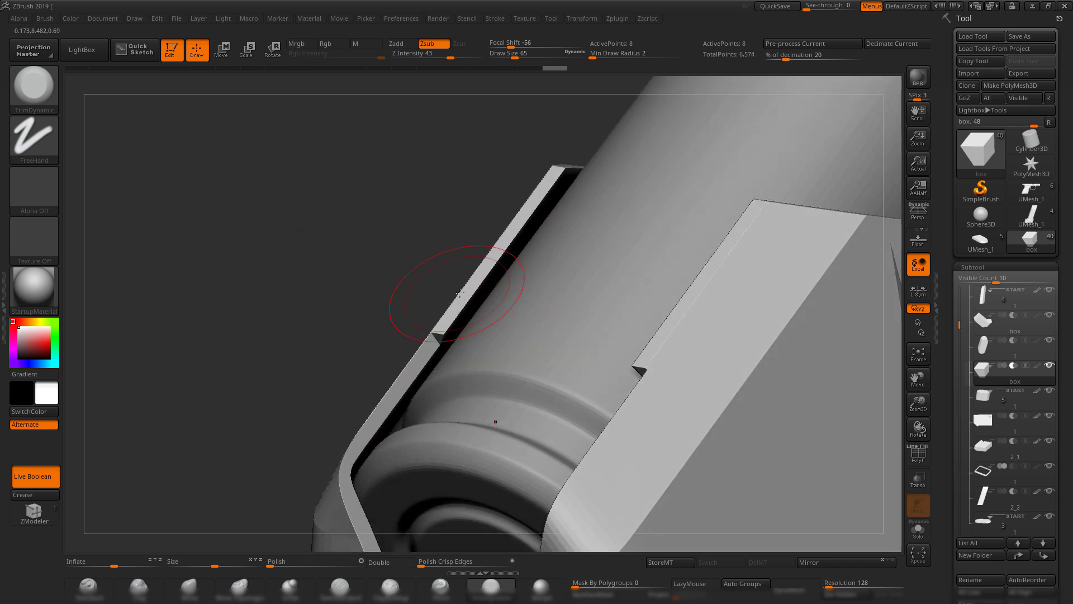
# - Mask the box cutter's rear end and extend its front end forward to the seam between cartridge case and bullet tip
pyautogui.keyDown('alt'); pyautogui.moveTo(354, 318); pyautogui.dragTo(314, 317); pyautogui.keyUp('alt')
pyautogui.keyDown('alt'); pyautogui.moveTo(372, 239); pyautogui.dragTo(380, 162); pyautogui.keyUp('alt')
pyautogui.moveTo(391, 257); pyautogui.dragTo(350, 281)
pyautogui.keyDown('alt'); pyautogui.moveTo(600, 330); pyautogui.dragTo(583, 500); pyautogui.keyUp('alt')
pyautogui.keyDown('ctrl'); pyautogui.click(751, 247); pyautogui.keyUp('ctrl')
pyautogui.press('w')
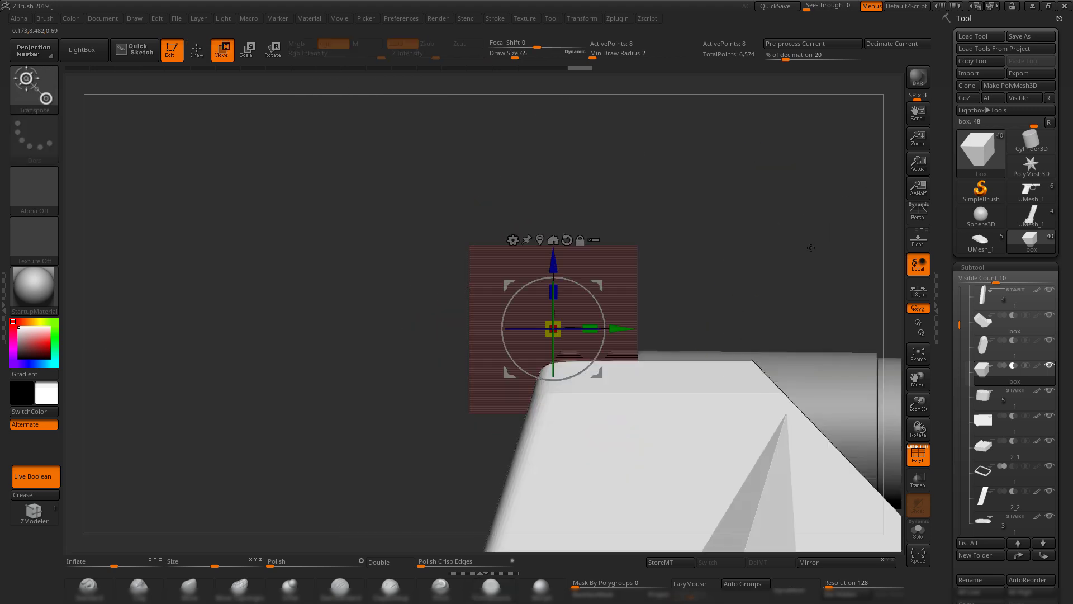
pyautogui.keyDown('alt'); pyautogui.moveTo(741, 336); pyautogui.dragTo(487, 341); pyautogui.keyUp('alt')
pyautogui.moveTo(367, 332); pyautogui.dragTo(606, 332)
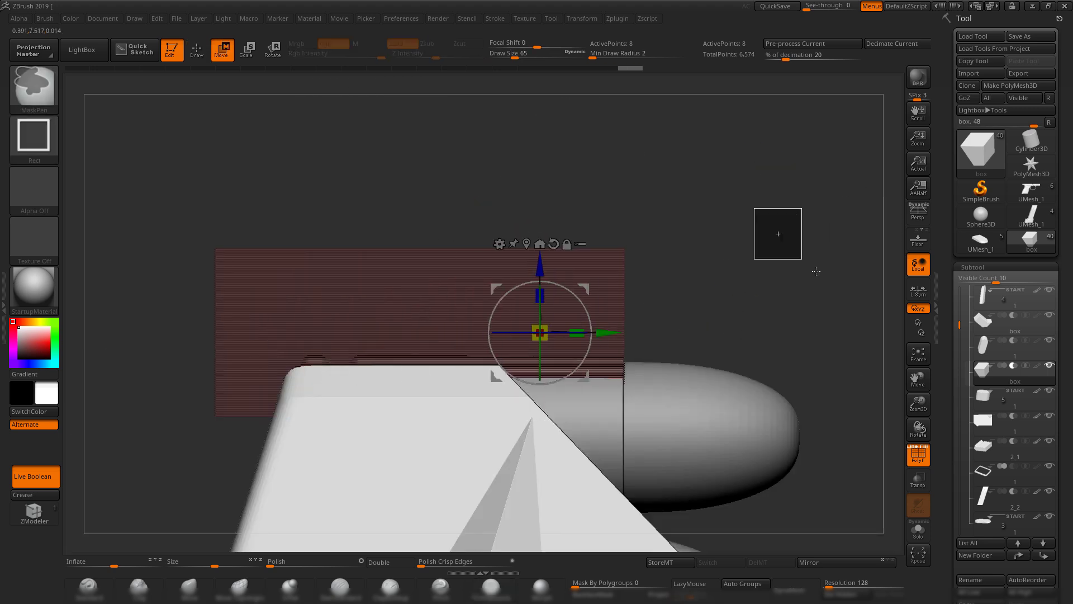
pyautogui.moveTo(733, 259); pyautogui.dragTo(757, 361)
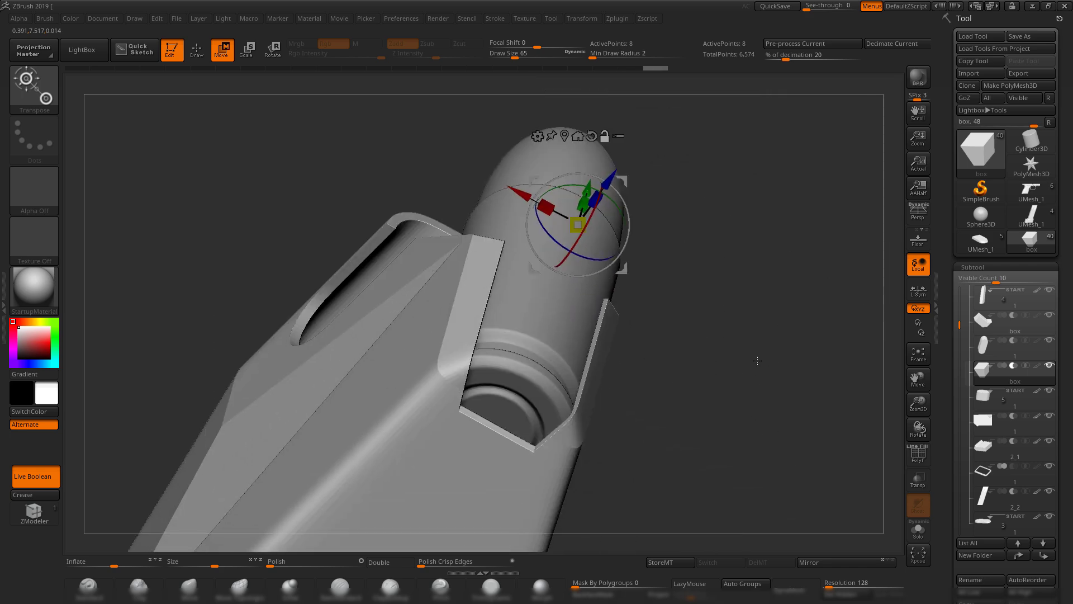
# - Examine the widened cartridge opening and the magazine body from several angles, including the body in isolation and the whole assembly
pyautogui.click(491, 587)
pyautogui.moveTo(755, 431)
pyautogui.mouseDown()
pyautogui.moveTo(670, 407)
pyautogui.moveTo(596, 317)
pyautogui.mouseUp()
pyautogui.keyDown('alt'); pyautogui.moveTo(673, 319); pyautogui.dragTo(732, 410); pyautogui.keyUp('alt')
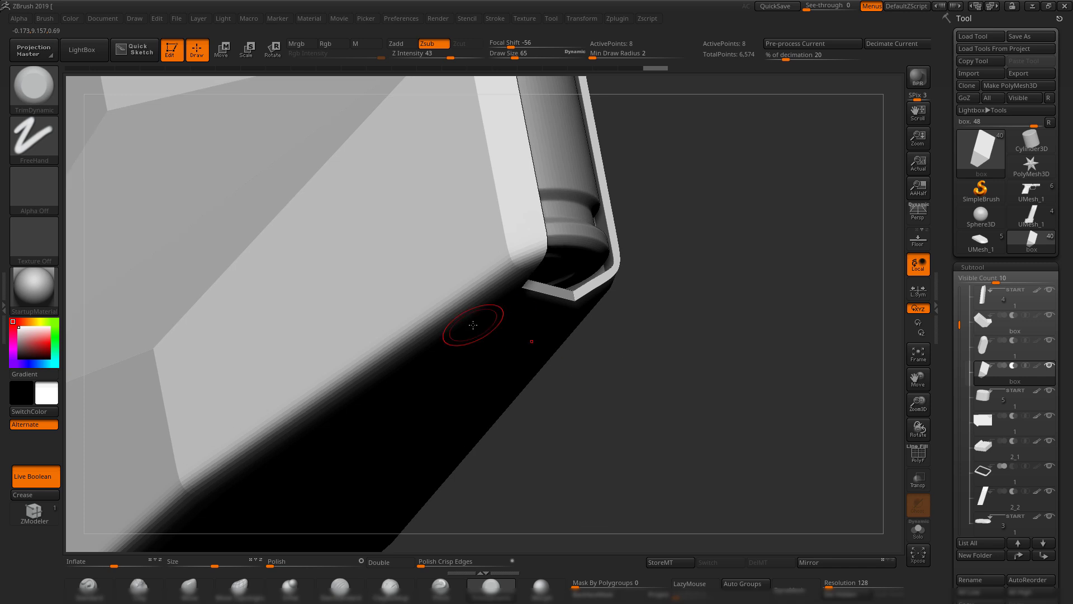
pyautogui.keyDown('alt'); pyautogui.click(474, 325); pyautogui.keyUp('alt')
pyautogui.moveTo(745, 285)
pyautogui.keyDown('alt'); pyautogui.mouseDown()
pyautogui.moveTo(686, 324)
pyautogui.moveTo(713, 347)
pyautogui.moveTo(720, 332)
pyautogui.moveTo(710, 368)
pyautogui.moveTo(689, 364)
pyautogui.mouseUp(); pyautogui.keyUp('alt')
pyautogui.click(922, 531)
pyautogui.hotkey('shift', 'f')
pyautogui.hotkey('shift', 'f')
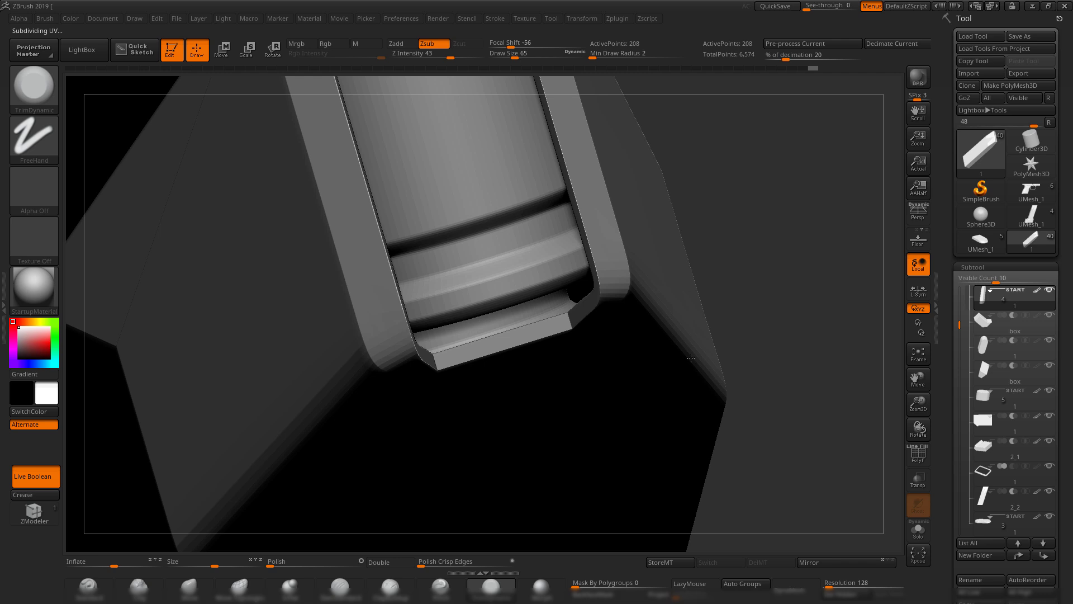
pyautogui.moveTo(817, 388); pyautogui.dragTo(663, 185)
pyautogui.moveTo(663, 262); pyautogui.dragTo(814, 292)
pyautogui.moveTo(637, 389); pyautogui.dragTo(586, 361)
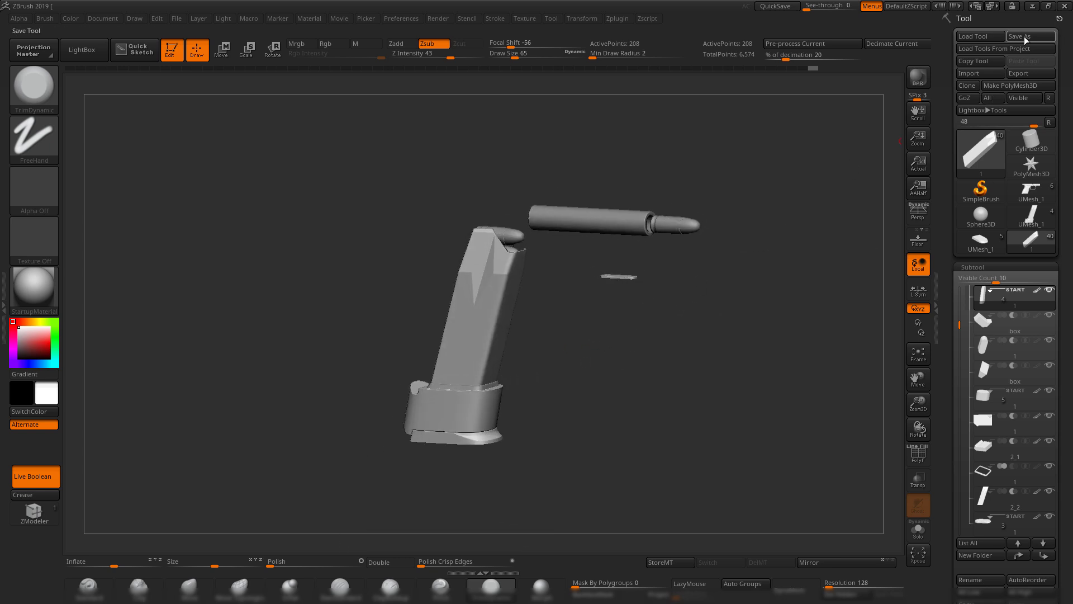
# - Save the tool over the existing handgun boolean.ZTL file in the XD handgun folder
pyautogui.doubleClick(432, 244)
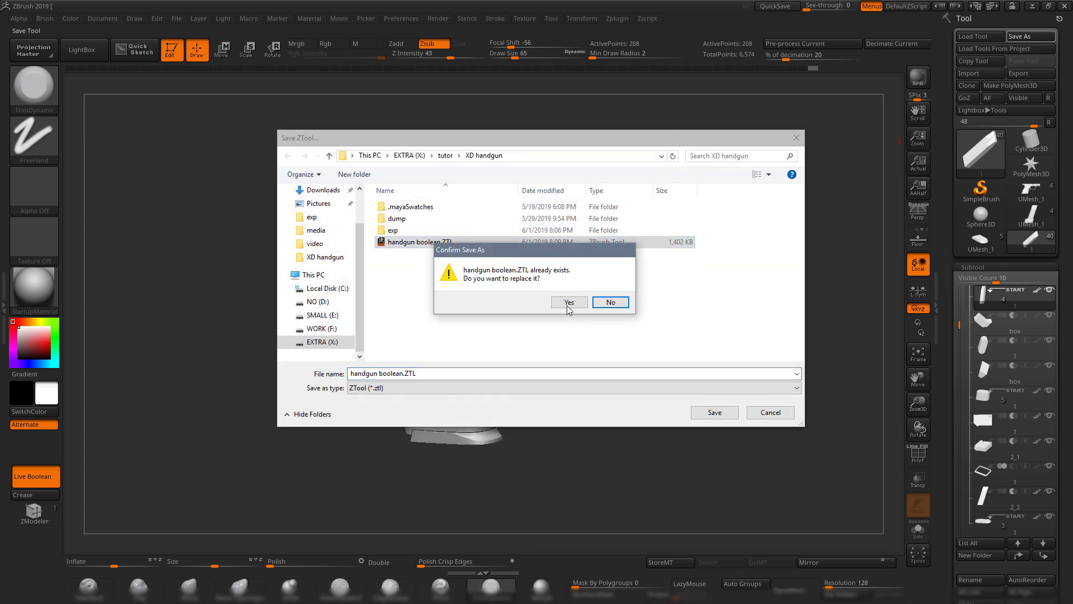
pyautogui.click(568, 302)
pyautogui.keyDown('shift'); pyautogui.moveTo(578, 308); pyautogui.dragTo(593, 301); pyautogui.keyUp('shift')
# - Switch to the PureRef reference board and examine the magazine photos for the body's holes, cutout and base details
pyautogui.hotkey('alt', 'Tab')
pyautogui.moveTo(1005, 332); pyautogui.dragTo(709, 329, button='right')
pyautogui.scroll(-3, 708, 329)
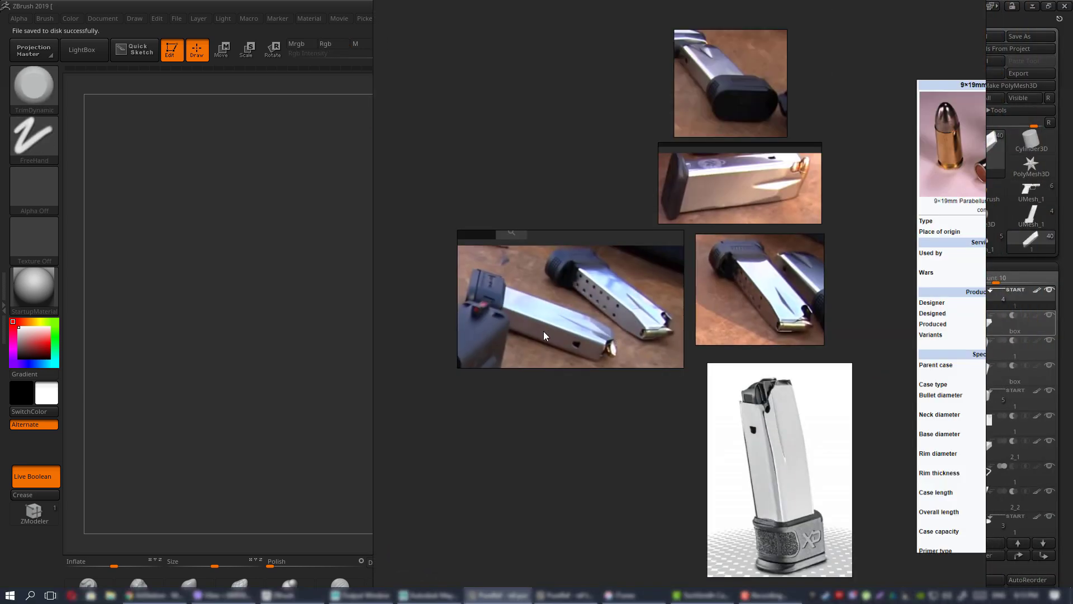
pyautogui.scroll(5, 543, 331)
pyautogui.moveTo(632, 319); pyautogui.dragTo(608, 351, button='middle')
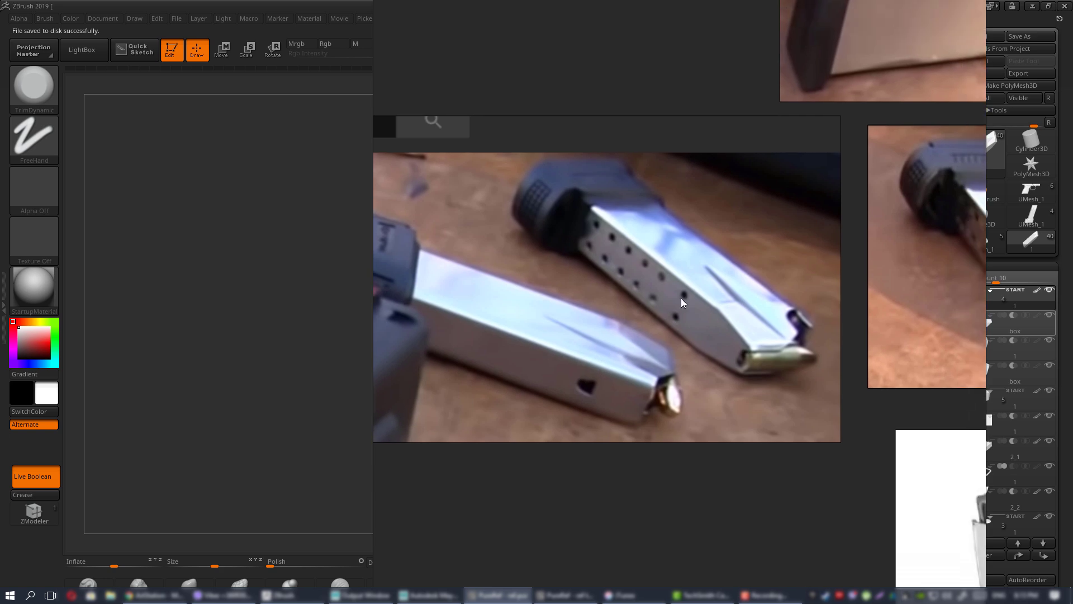
pyautogui.scroll(-3, 626, 279)
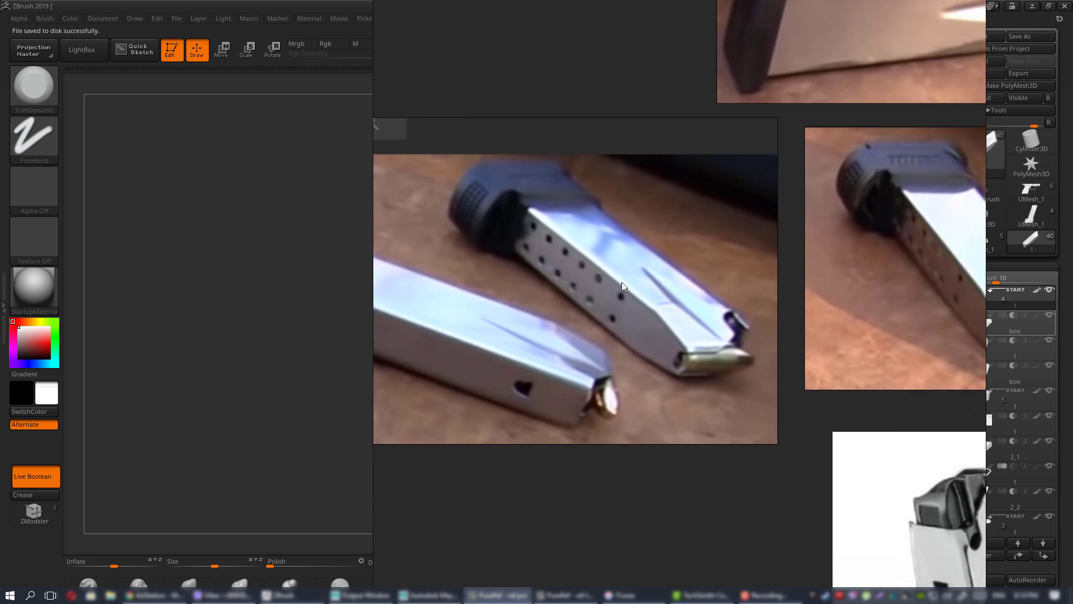
pyautogui.scroll(-3, 614, 323)
pyautogui.scroll(5, 675, 394)
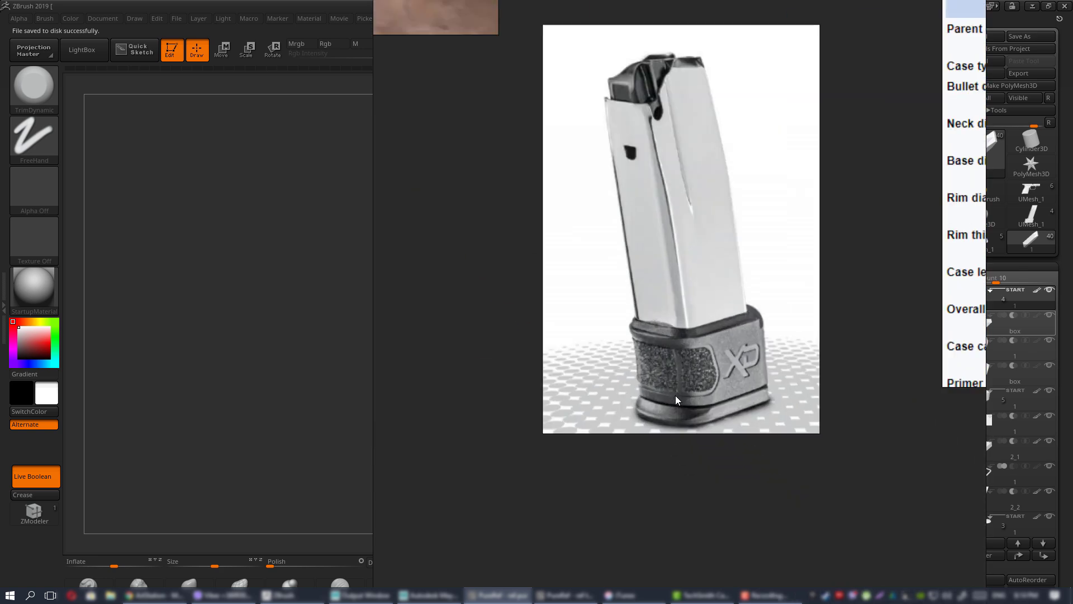
# - Look through the pistol references and examine the ridged grip panel on the extended magazine's sleeve in the rear-view photo
pyautogui.scroll(-6, 673, 390)
pyautogui.scroll(8, 665, 317)
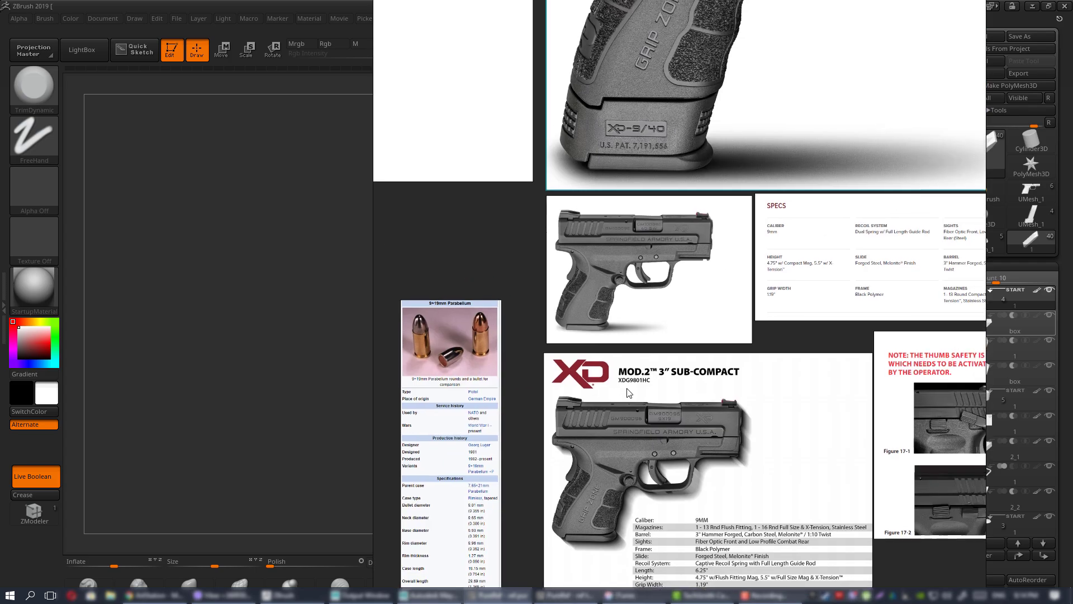
pyautogui.scroll(-5, 675, 277)
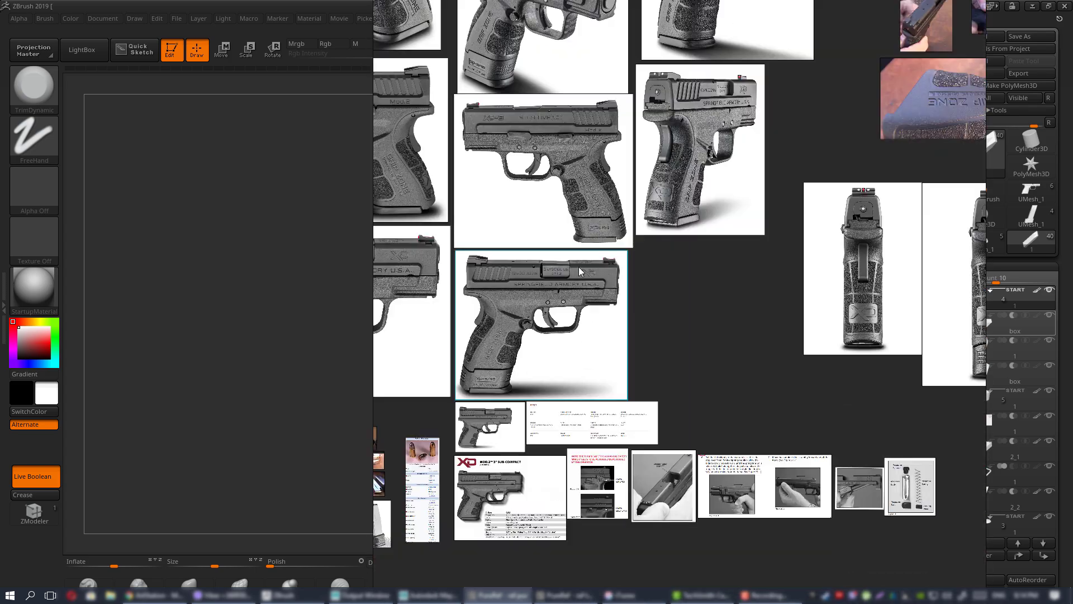
pyautogui.scroll(6, 578, 267)
pyautogui.scroll(-4, 641, 304)
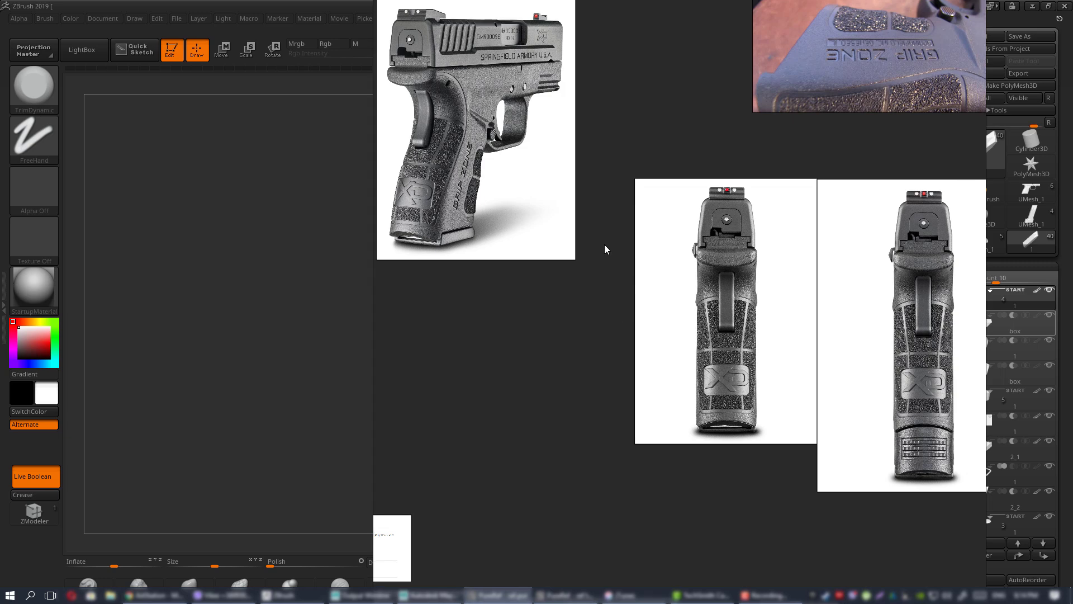
pyautogui.scroll(6, 626, 328)
pyautogui.scroll(2, 455, 278)
pyautogui.moveTo(561, 327); pyautogui.dragTo(665, 341, button='middle')
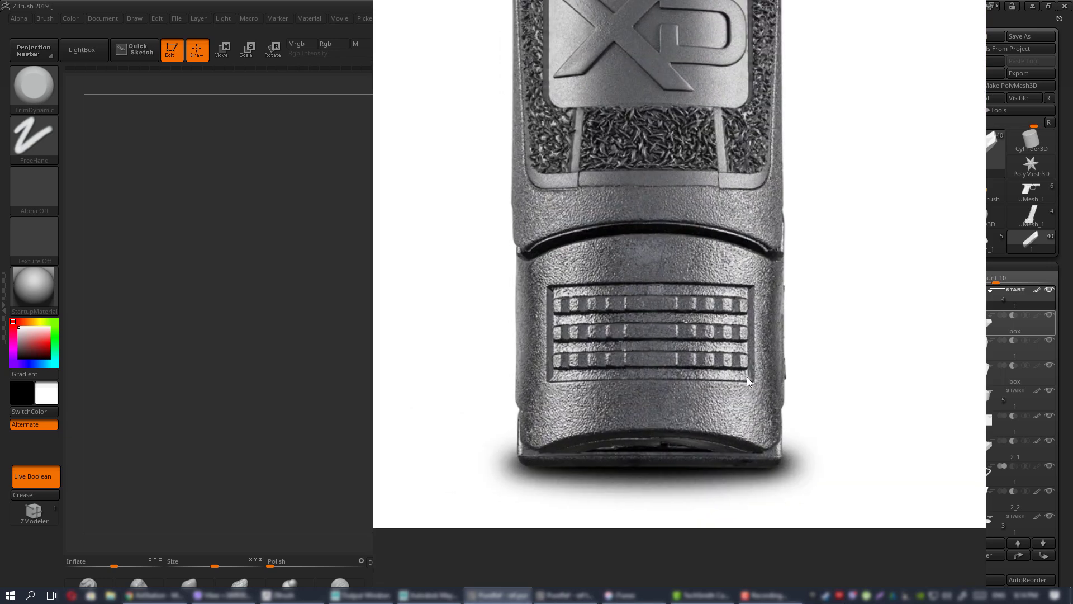
pyautogui.moveTo(542, 292); pyautogui.dragTo(505, 303, button='middle')
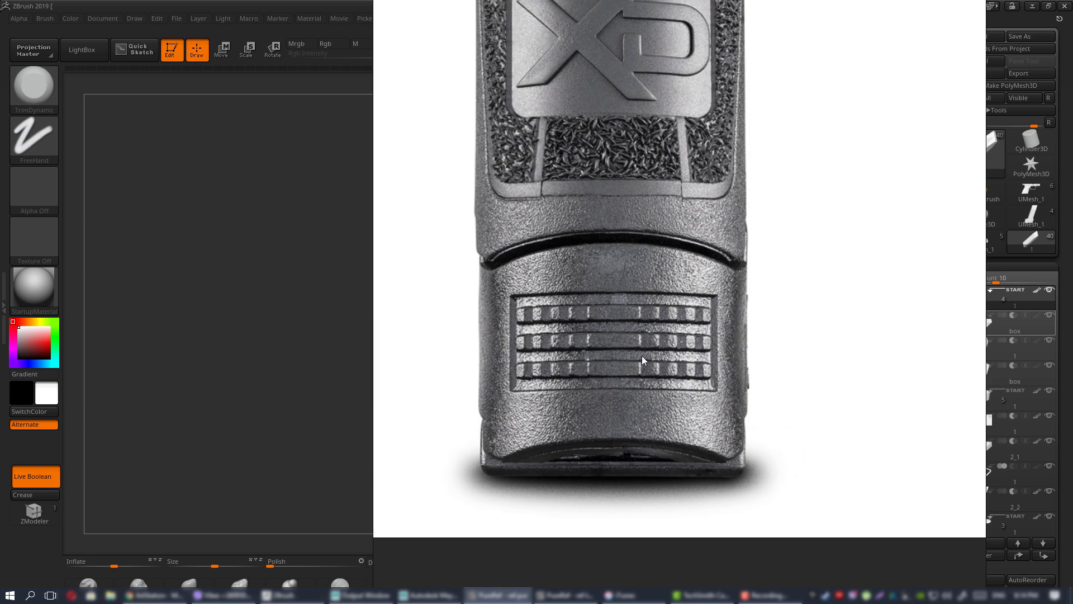
pyautogui.moveTo(641, 356); pyautogui.dragTo(618, 366, button='middle')
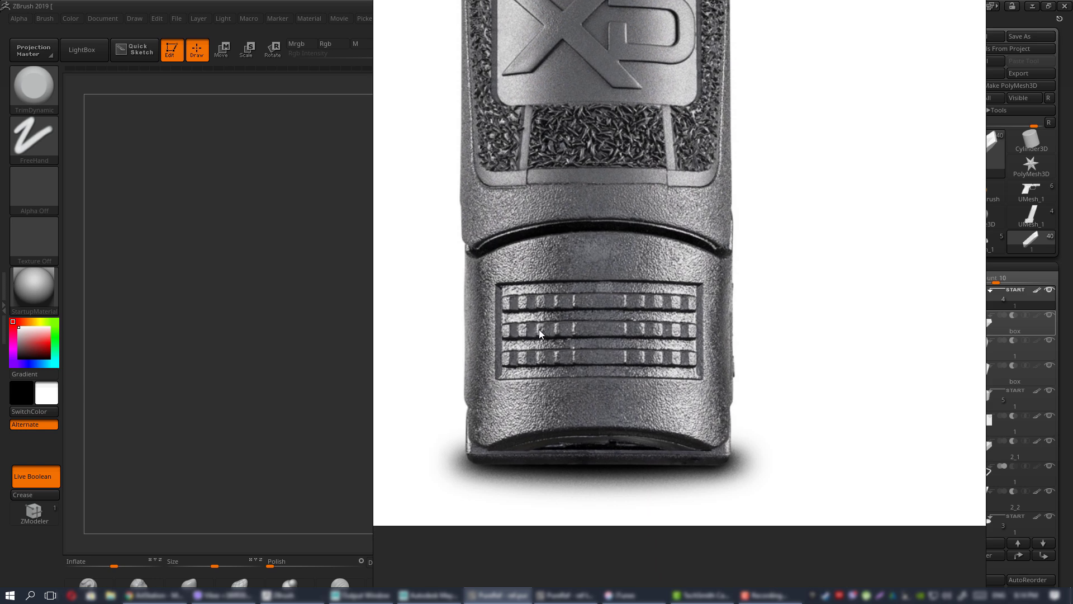
# - Compare the two rear-view pistol photos with the short and extended magazines
pyautogui.scroll(-9, 595, 336)
pyautogui.moveTo(562, 348); pyautogui.dragTo(710, 337, button='middle')
pyautogui.moveTo(567, 323); pyautogui.dragTo(598, 327, button='middle')
pyautogui.scroll(6, 772, 356)
pyautogui.scroll(-7, 709, 328)
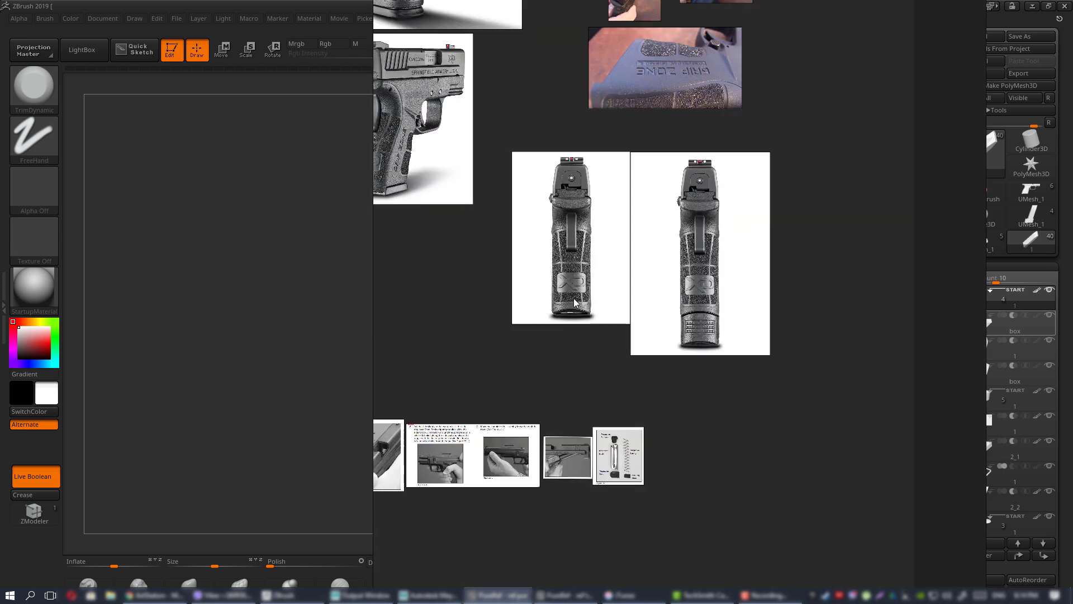
# - Locate the rear-view photo of the extended magazine and examine the ridged grip panel on its sleeve up close
pyautogui.moveTo(527, 300); pyautogui.dragTo(857, 290, button='middle')
pyautogui.moveTo(423, 270); pyautogui.dragTo(582, 276, button='middle')
pyautogui.moveTo(693, 256); pyautogui.dragTo(559, 265, button='middle')
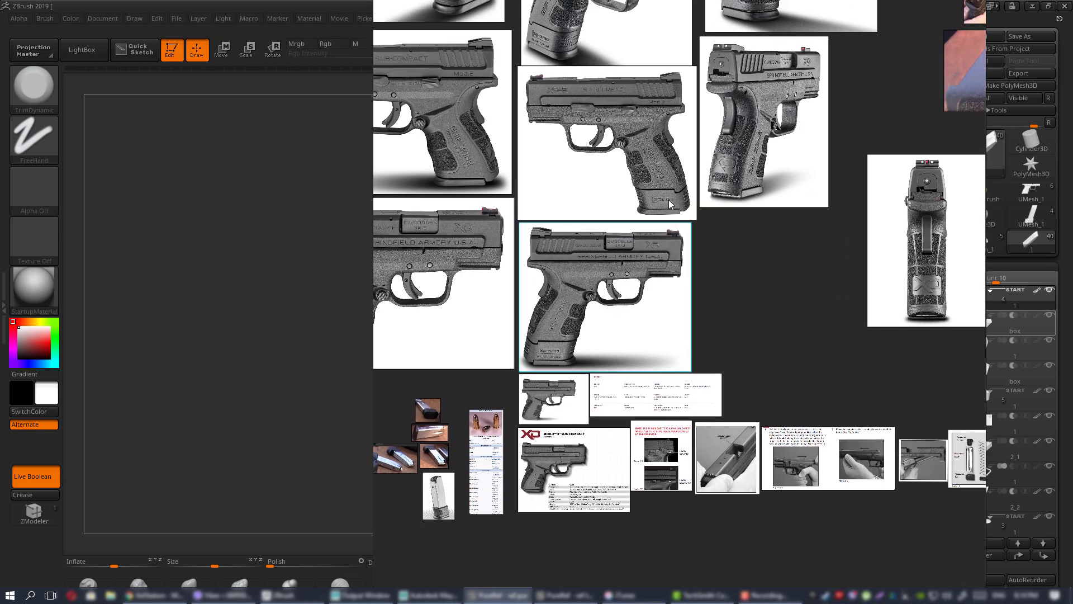
pyautogui.scroll(7, 579, 350)
pyautogui.scroll(-4, 571, 350)
pyautogui.moveTo(787, 284); pyautogui.dragTo(375, 314, button='middle')
pyautogui.moveTo(975, 272); pyautogui.dragTo(456, 333, button='middle')
pyautogui.scroll(6, 592, 413)
pyautogui.moveTo(536, 394); pyautogui.dragTo(746, 352, button='middle')
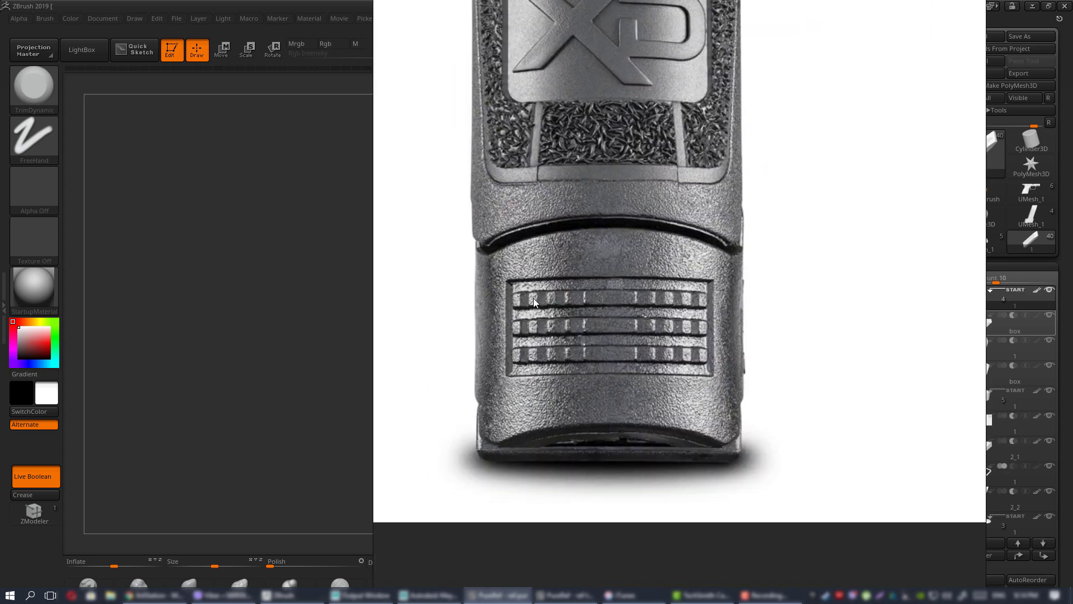
pyautogui.scroll(-3, 603, 323)
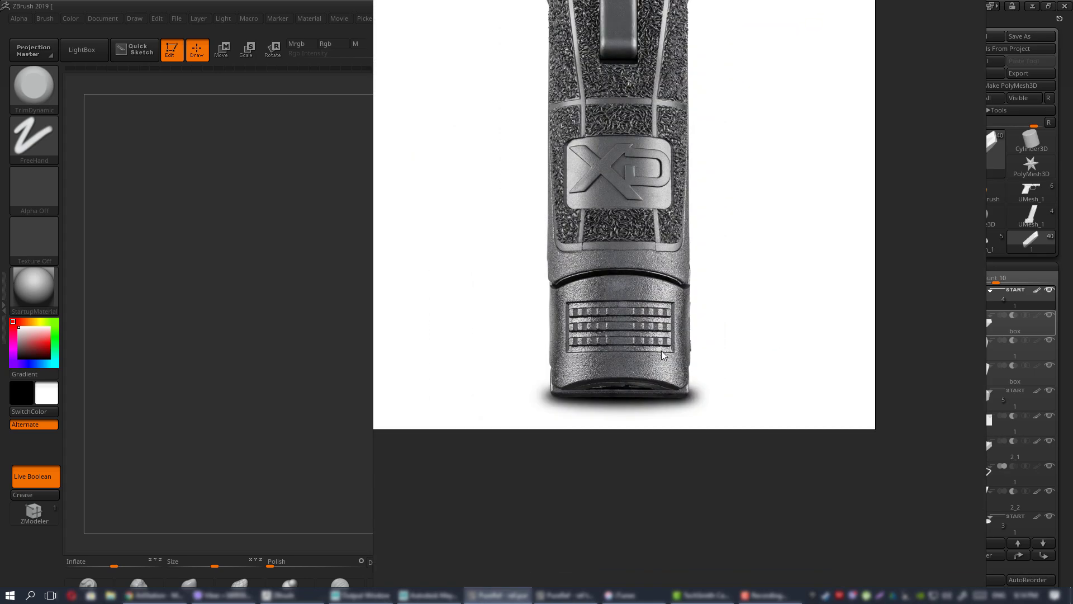
pyautogui.scroll(3, 615, 334)
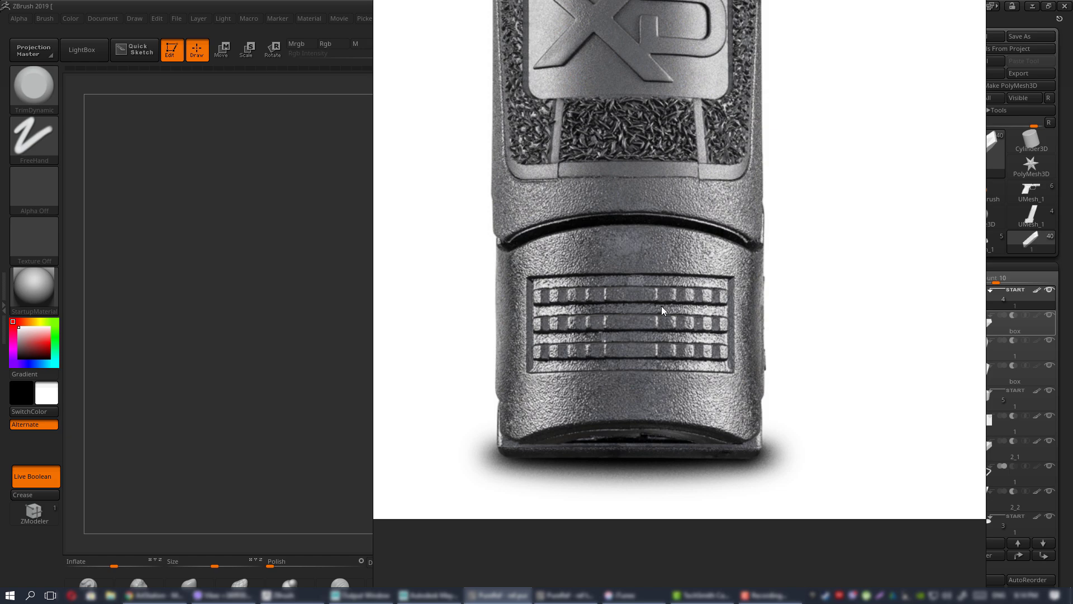
pyautogui.scroll(-2, 662, 309)
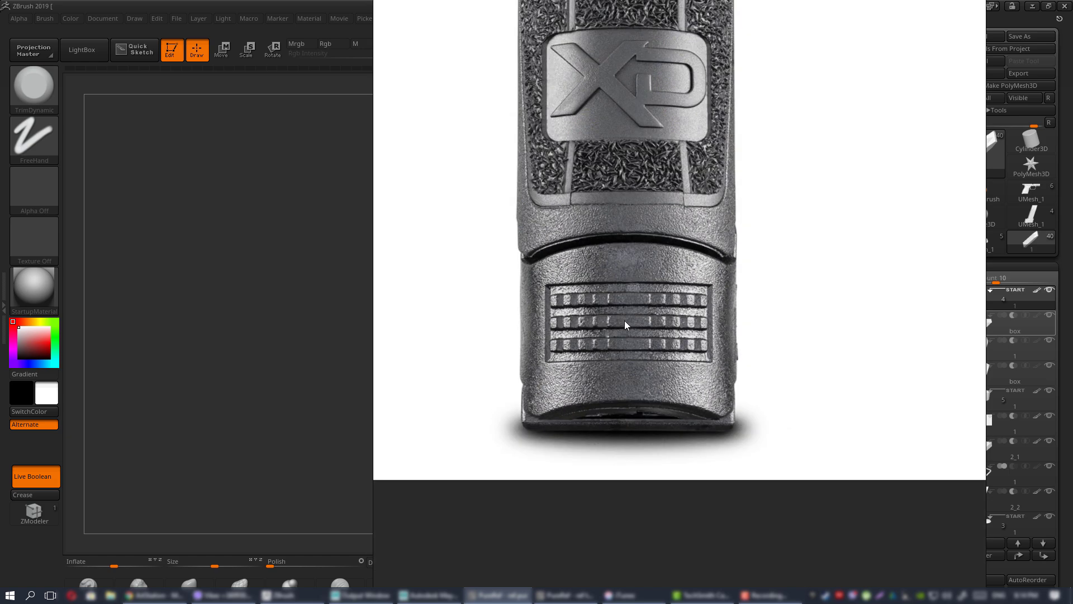
pyautogui.scroll(-10, 576, 307)
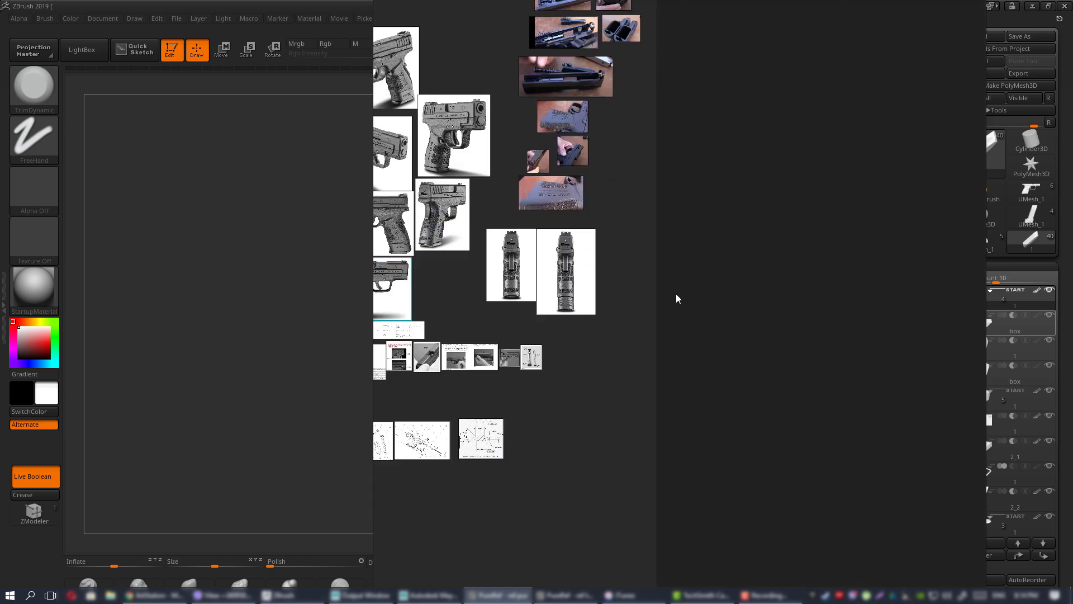
# - Examine the magazine reference photos for the shape and position of the small hole near the body's upper end, and return to ZBrush
pyautogui.moveTo(676, 293); pyautogui.dragTo(957, 300, button='middle')
pyautogui.moveTo(642, 300); pyautogui.dragTo(665, 307, button='right')
pyautogui.scroll(-6, 676, 313)
pyautogui.scroll(15, 635, 330)
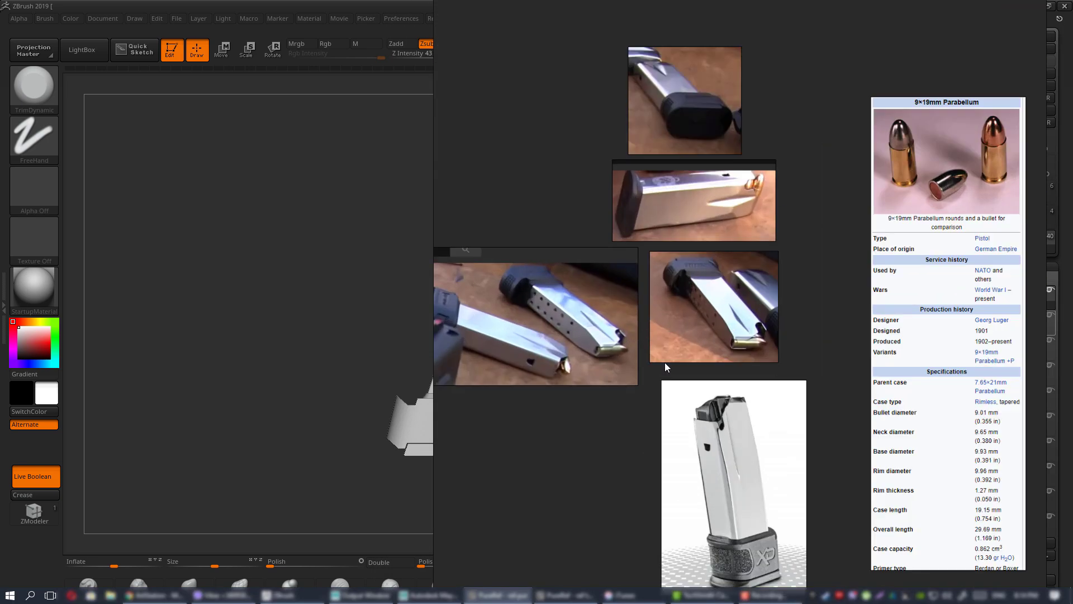
pyautogui.scroll(3, 665, 362)
pyautogui.scroll(8, 727, 324)
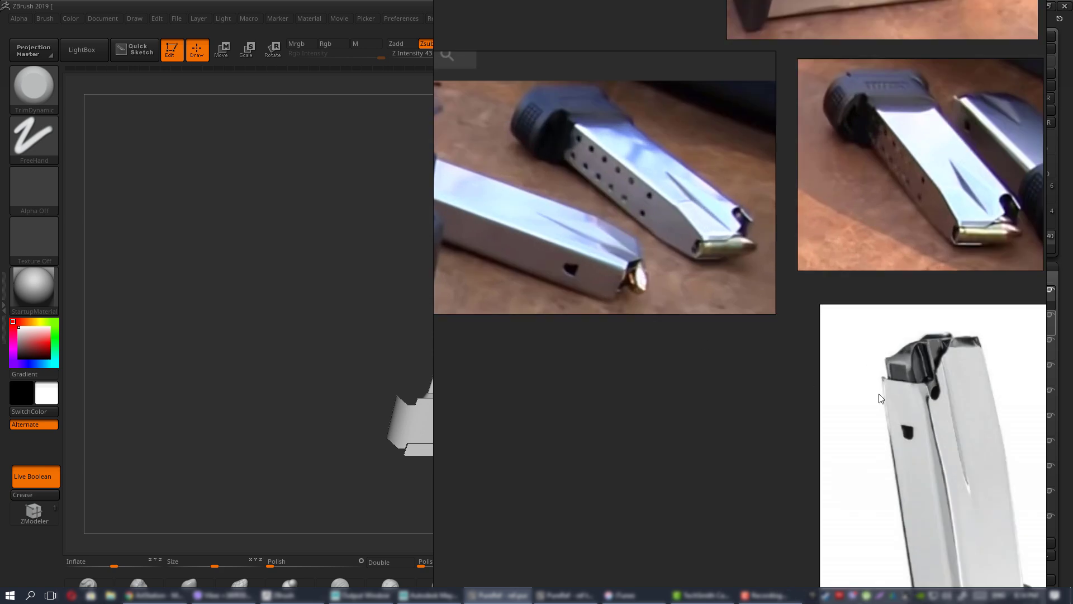
pyautogui.scroll(-5, 728, 325)
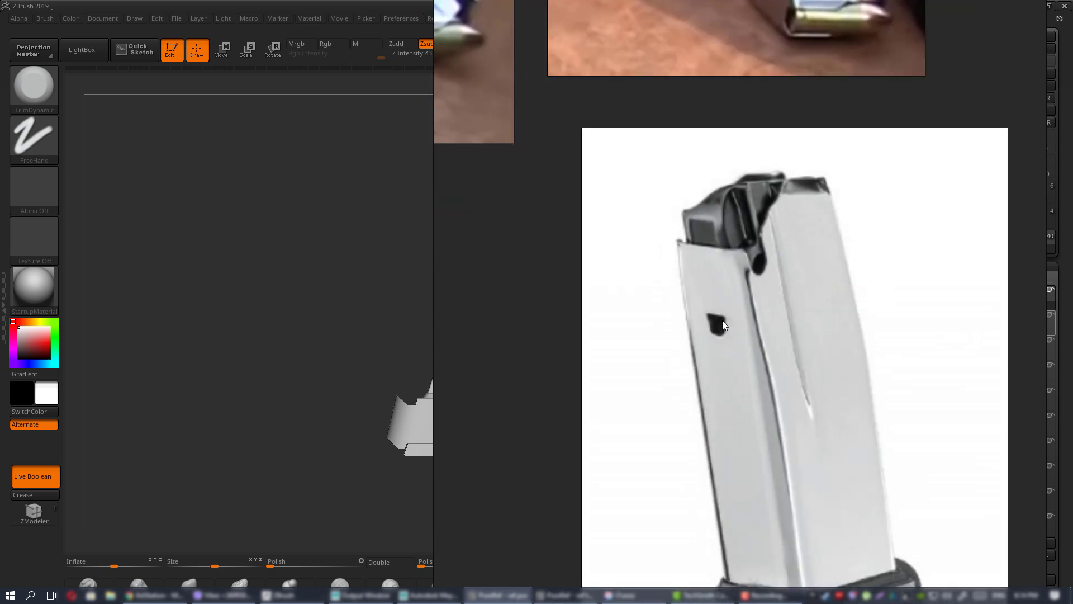
pyautogui.scroll(5, 729, 324)
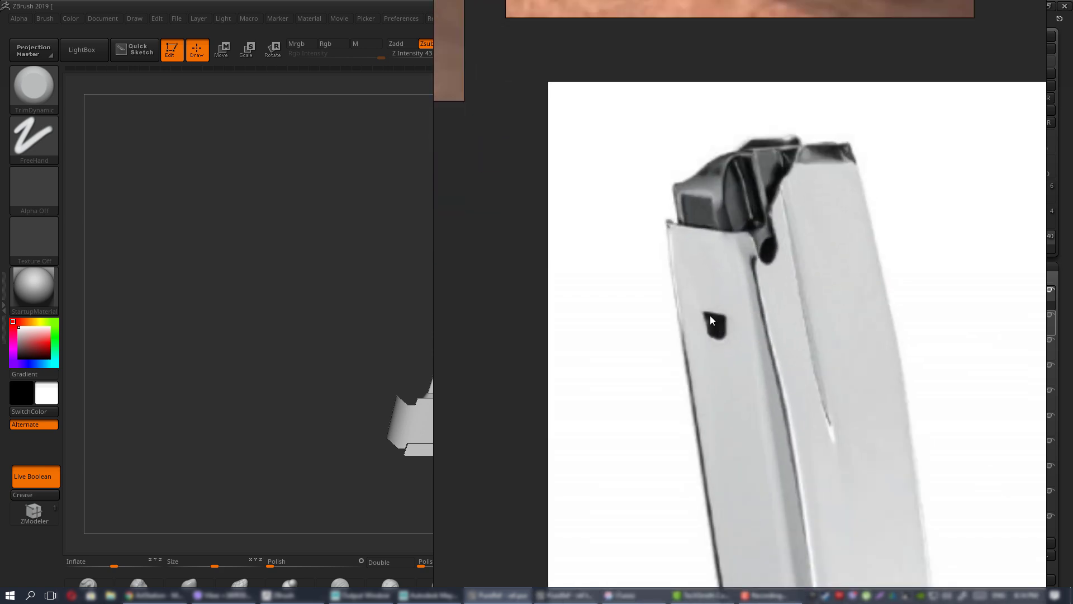
pyautogui.scroll(-5, 713, 317)
pyautogui.scroll(4, 719, 273)
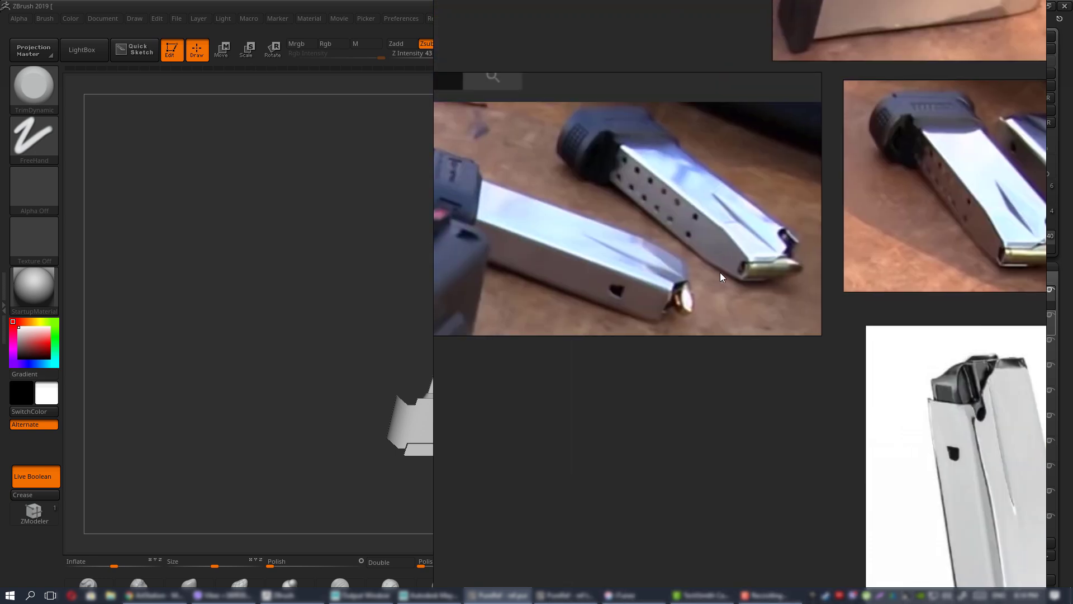
pyautogui.scroll(5, 787, 318)
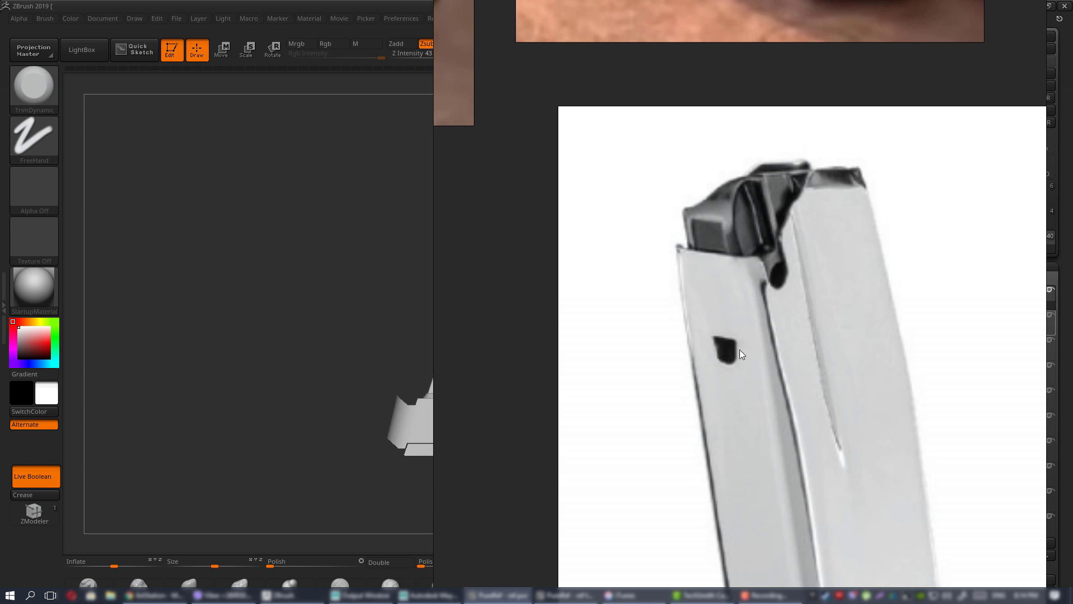
pyautogui.scroll(-4, 722, 351)
pyautogui.moveTo(722, 351); pyautogui.dragTo(1072, 290, button='right')
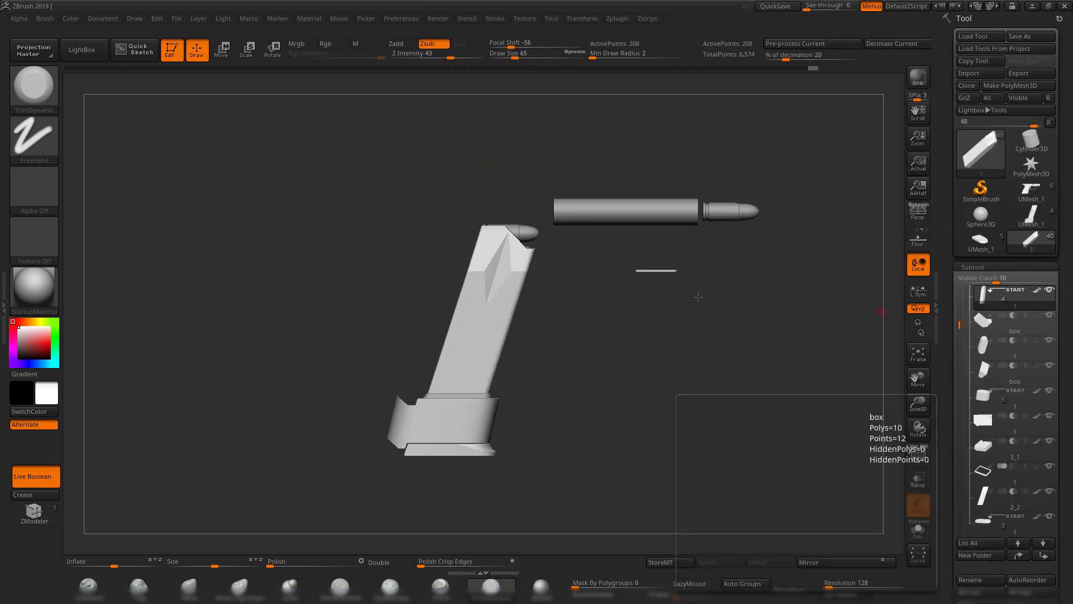
# - Try duplicating the subtractive box subtool at the magazine's upper end and placing the copy against the body's narrow front face
pyautogui.moveTo(698, 297); pyautogui.dragTo(499, 309)
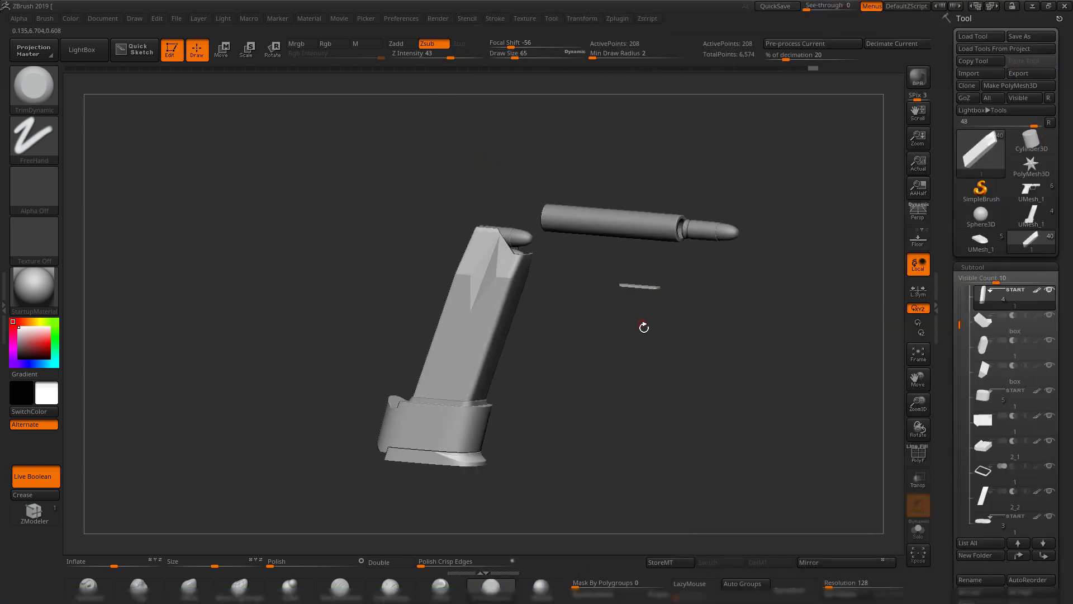
pyautogui.hotkey('shift', 'f')
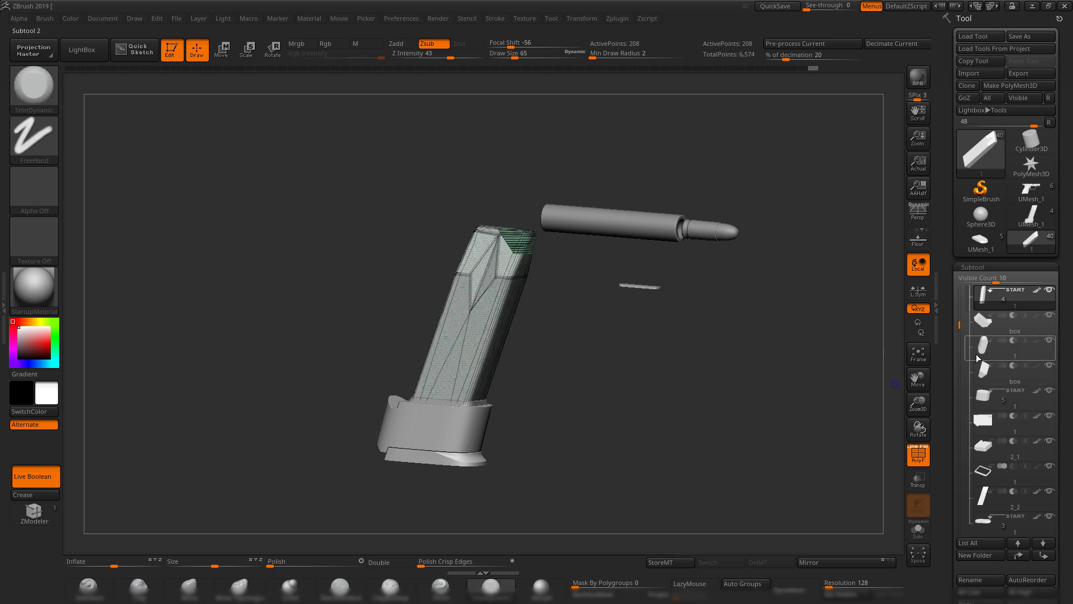
pyautogui.click(1000, 370)
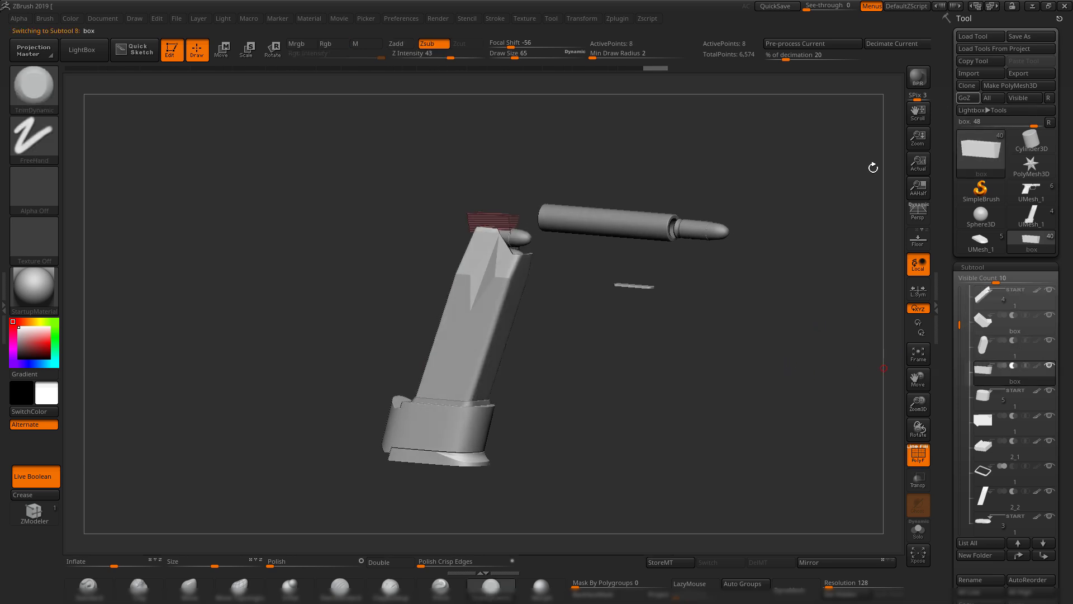
pyautogui.moveTo(742, 351)
pyautogui.mouseDown()
pyautogui.moveTo(686, 342)
pyautogui.moveTo(776, 391)
pyautogui.moveTo(845, 447)
pyautogui.mouseUp()
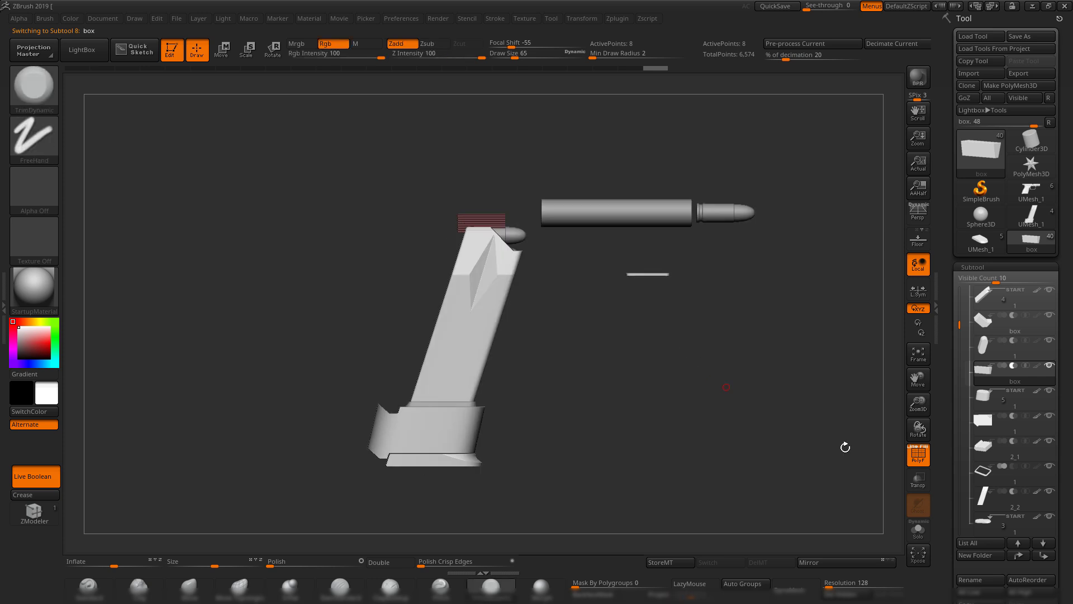
pyautogui.moveTo(947, 503); pyautogui.dragTo(948, 411)
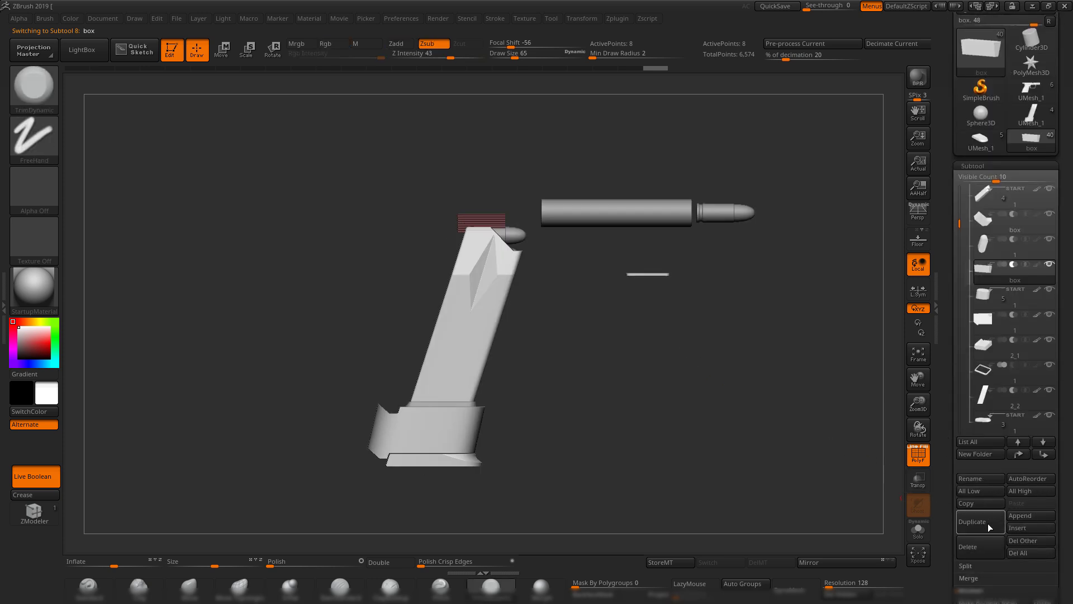
pyautogui.click(988, 524)
pyautogui.press('w')
pyautogui.moveTo(532, 177); pyautogui.dragTo(851, 364)
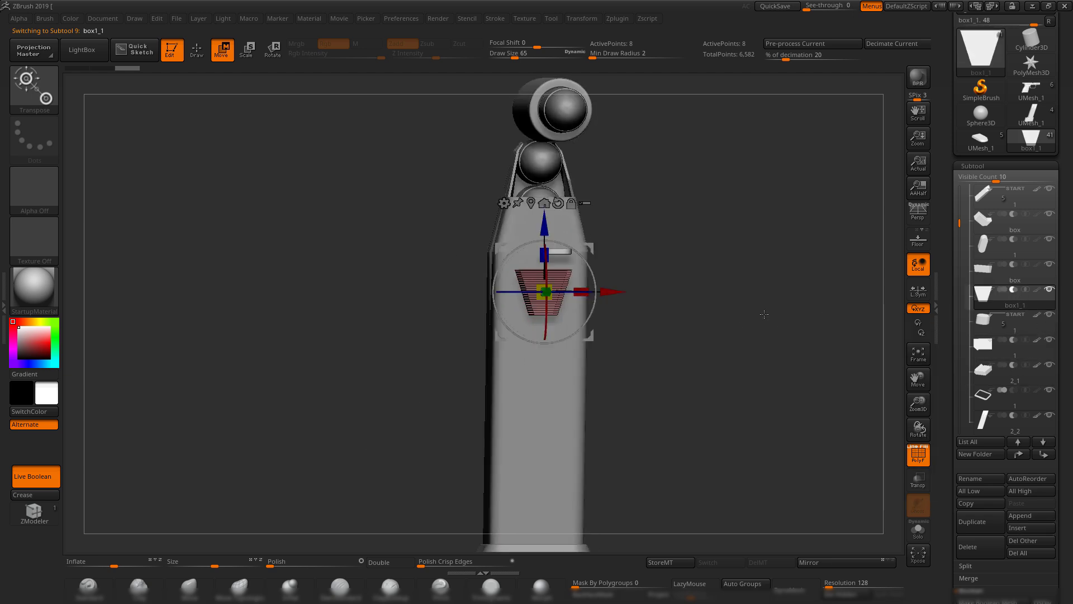
# - Try scaling down the duplicated box and seating it in the front face to cut a small centred trapezoidal hole
pyautogui.moveTo(762, 309); pyautogui.dragTo(566, 294)
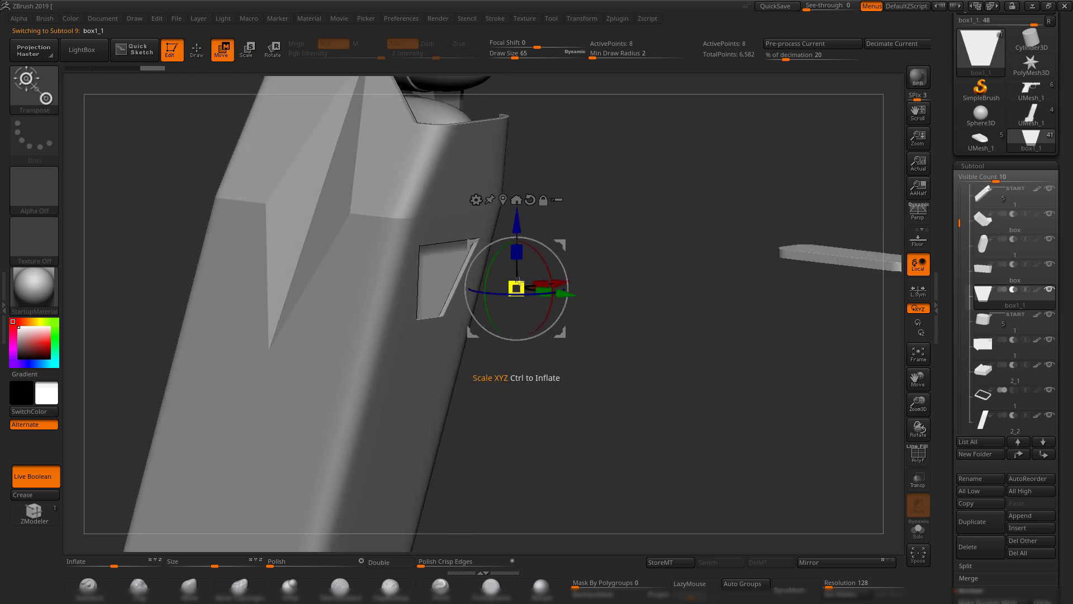
pyautogui.moveTo(631, 310); pyautogui.dragTo(586, 302)
pyautogui.moveTo(448, 289)
pyautogui.mouseDown()
pyautogui.moveTo(496, 289)
pyautogui.moveTo(446, 282)
pyautogui.moveTo(454, 282)
pyautogui.mouseUp()
pyautogui.keyDown('alt'); pyautogui.moveTo(333, 367); pyautogui.dragTo(279, 382); pyautogui.keyUp('alt')
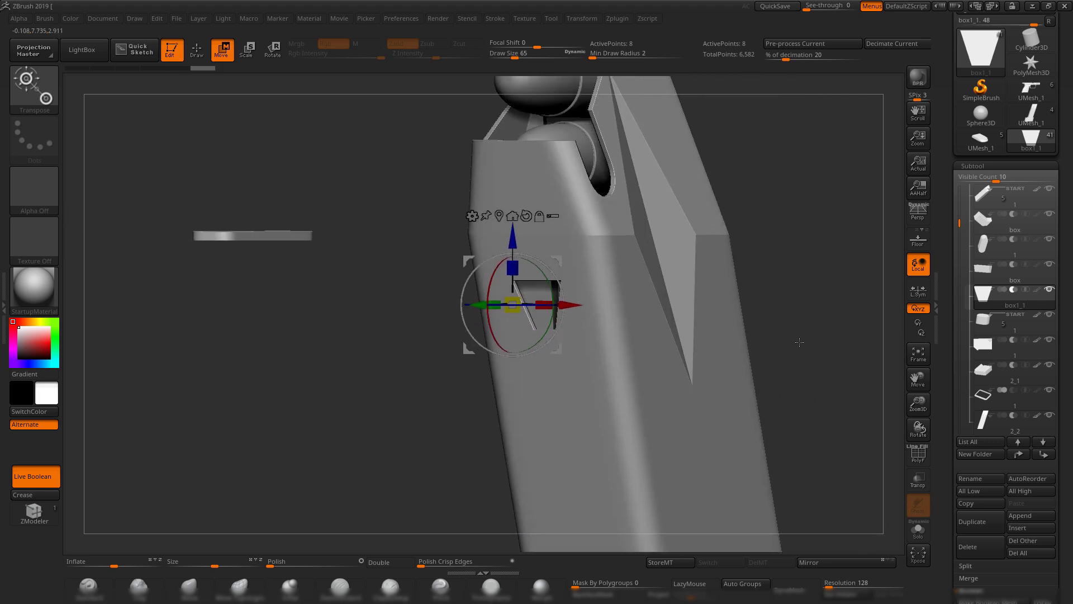
pyautogui.keyDown('shift'); pyautogui.moveTo(805, 324); pyautogui.dragTo(793, 335); pyautogui.keyUp('shift')
pyautogui.keyDown('ctrl'); pyautogui.moveTo(770, 417); pyautogui.dragTo(333, 336); pyautogui.keyUp('ctrl')
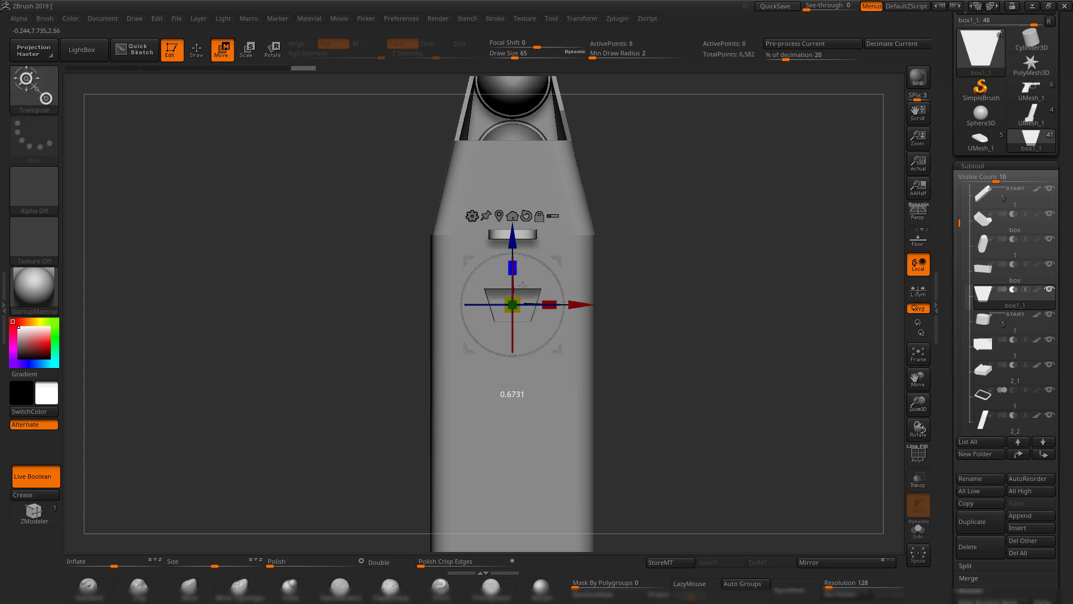
pyautogui.moveTo(751, 318)
pyautogui.keyDown('ctrl'); pyautogui.mouseDown()
pyautogui.moveTo(766, 328)
pyautogui.moveTo(752, 294)
pyautogui.moveTo(735, 337)
pyautogui.moveTo(714, 281)
pyautogui.mouseUp(); pyautogui.keyUp('ctrl')
pyautogui.click(490, 585)
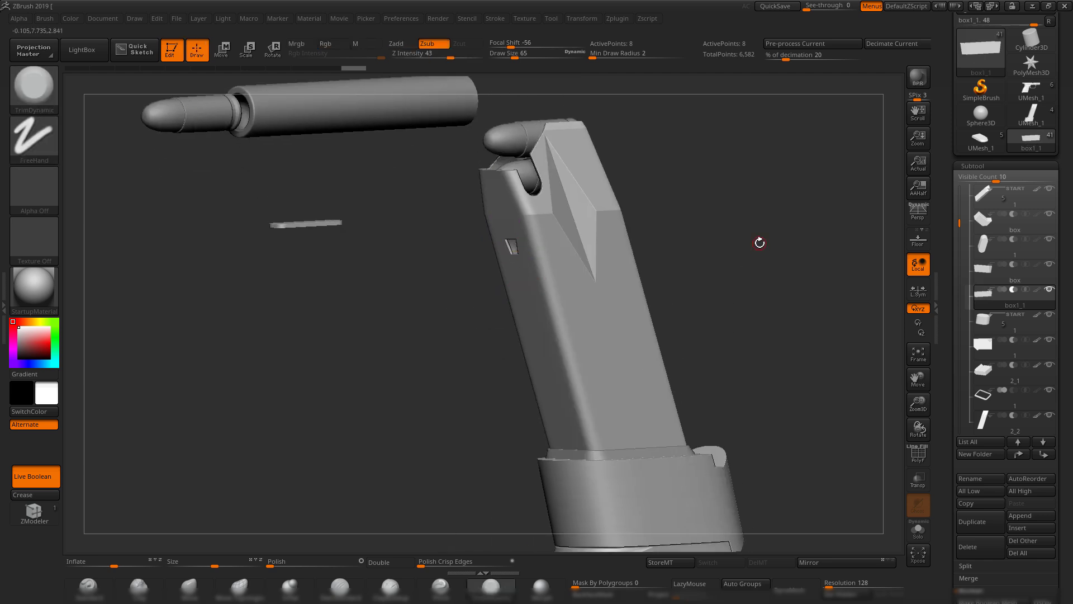
pyautogui.moveTo(756, 242)
pyautogui.mouseDown()
pyautogui.moveTo(717, 284)
pyautogui.moveTo(712, 313)
pyautogui.moveTo(743, 254)
pyautogui.moveTo(711, 286)
pyautogui.moveTo(699, 278)
pyautogui.moveTo(643, 295)
pyautogui.moveTo(593, 274)
pyautogui.moveTo(573, 289)
pyautogui.moveTo(664, 277)
pyautogui.moveTo(691, 299)
pyautogui.mouseUp()
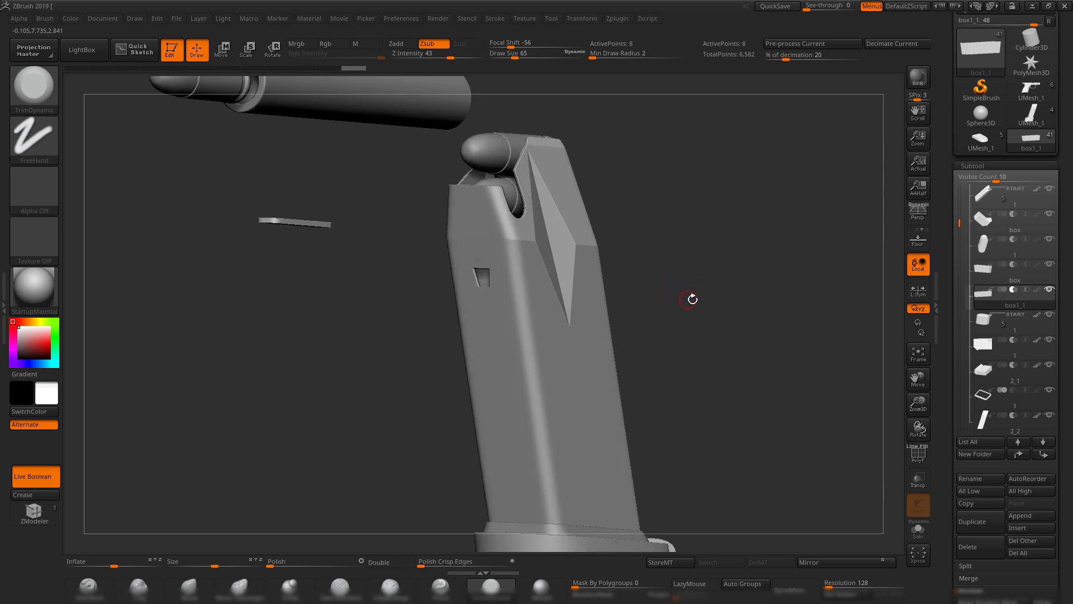
# - Switch to the PureRef board and compare the magazine photos for the hole's size and placement on the body
pyautogui.hotkey('alt', 'Tab')
pyautogui.moveTo(695, 400); pyautogui.dragTo(731, 387, button='right')
pyautogui.scroll(-5, 664, 373)
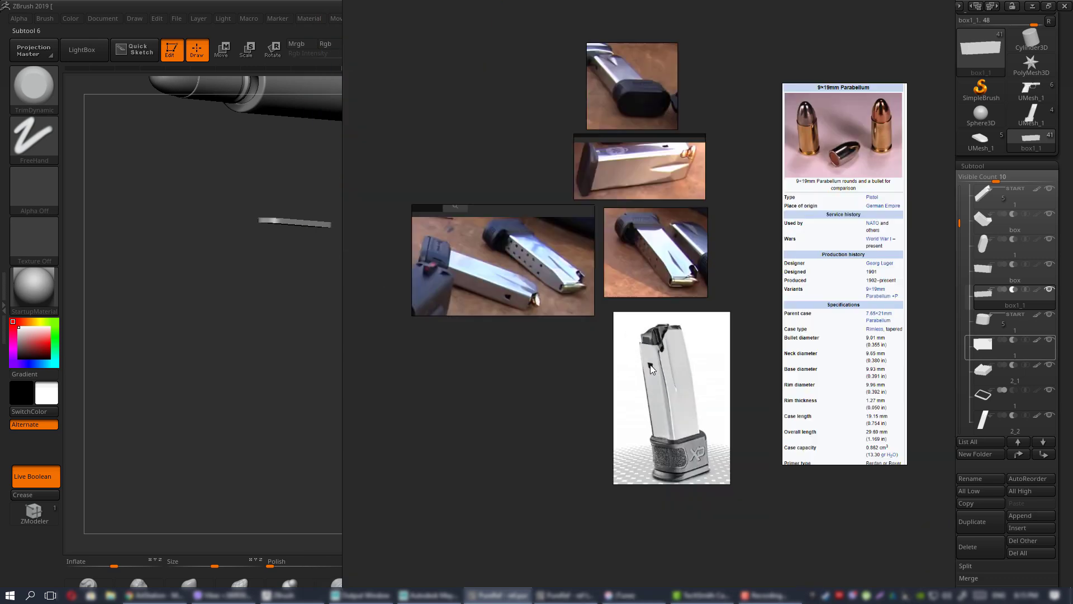
pyautogui.scroll(5, 611, 335)
pyautogui.moveTo(484, 283); pyautogui.dragTo(654, 354, button='middle')
pyautogui.moveTo(749, 314); pyautogui.dragTo(542, 226, button='middle')
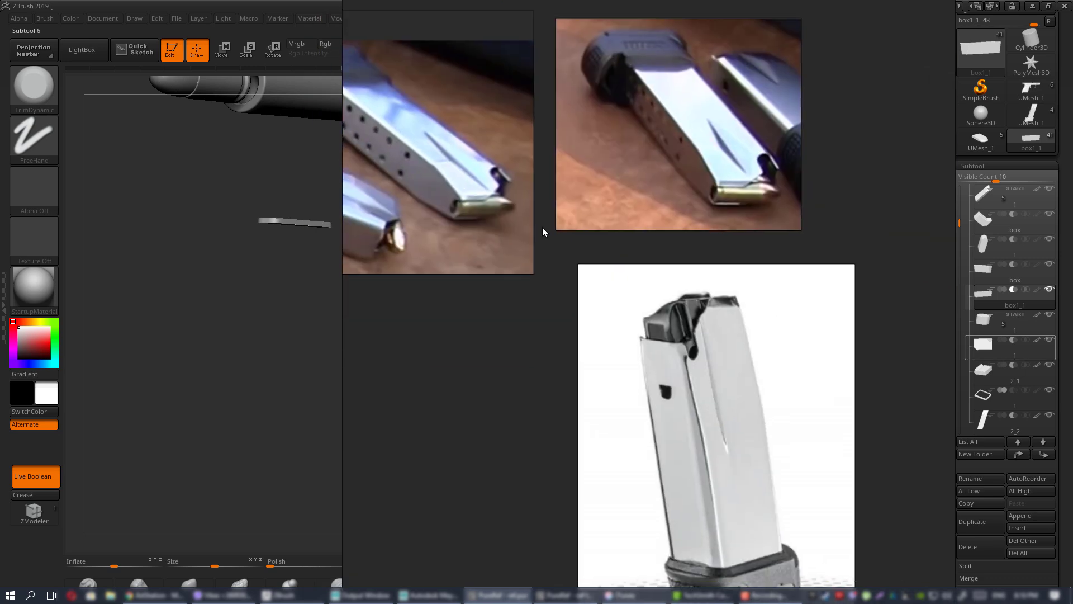
pyautogui.moveTo(585, 350); pyautogui.dragTo(705, 379, button='middle')
pyautogui.scroll(-2, 705, 379)
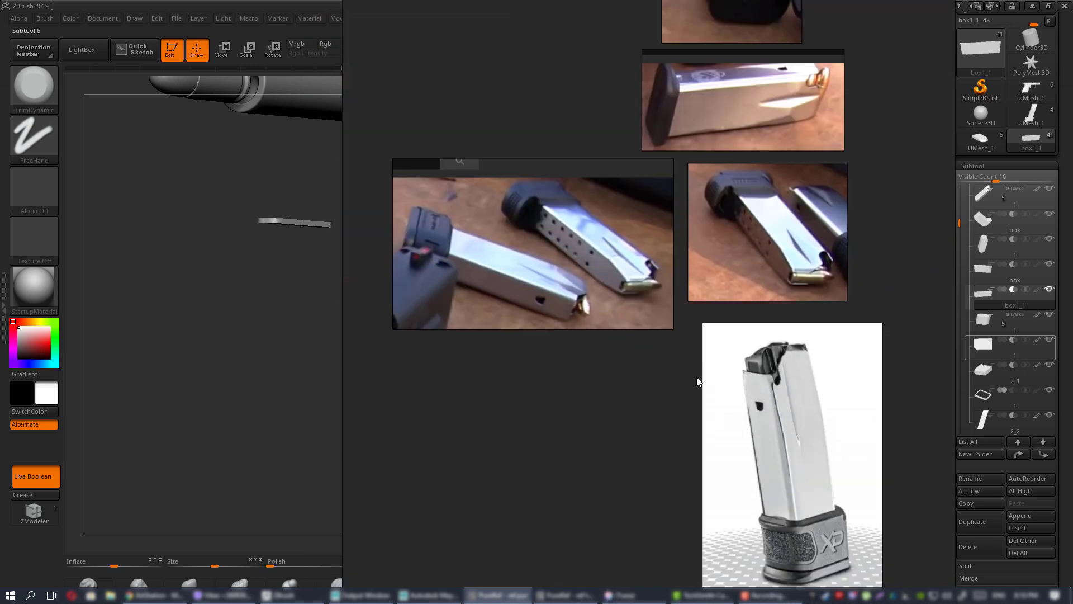
pyautogui.moveTo(776, 409); pyautogui.dragTo(672, 320, button='middle')
pyautogui.scroll(3, 673, 319)
pyautogui.scroll(-2, 628, 300)
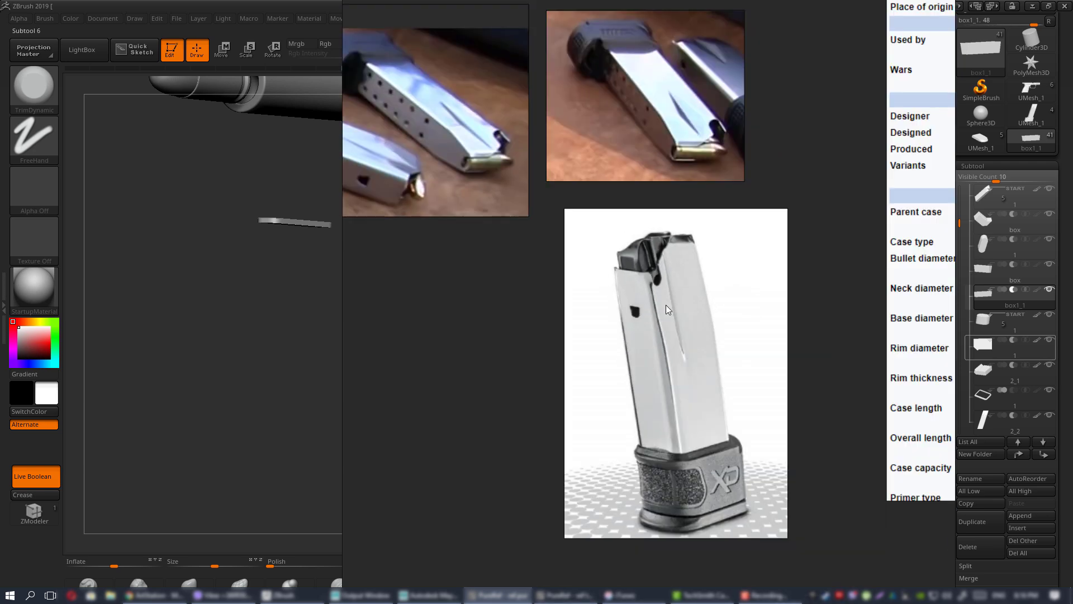
pyautogui.moveTo(673, 306); pyautogui.dragTo(757, 363, button='middle')
pyautogui.scroll(2, 757, 363)
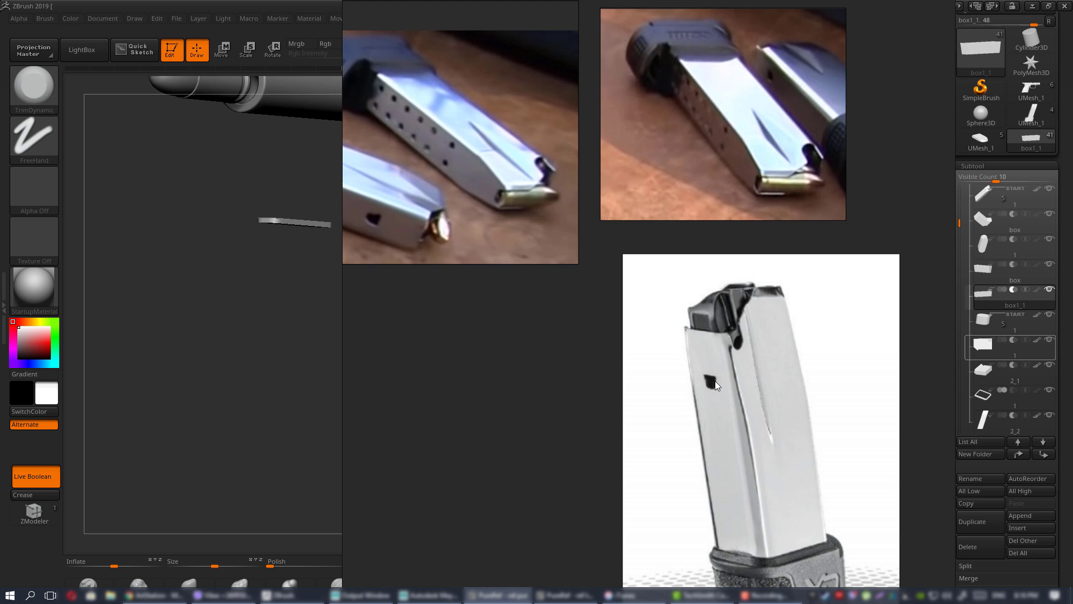
# - Return to ZBrush and delete the duplicated box subtool that cuts the trapezoidal hole
pyautogui.moveTo(691, 375); pyautogui.dragTo(734, 362)
pyautogui.click(629, 336)
pyautogui.moveTo(629, 336)
pyautogui.mouseDown()
pyautogui.moveTo(592, 290)
pyautogui.moveTo(670, 328)
pyautogui.moveTo(656, 323)
pyautogui.moveTo(680, 268)
pyautogui.moveTo(625, 313)
pyautogui.mouseUp()
pyautogui.keyDown('alt'); pyautogui.click(419, 253); pyautogui.keyUp('alt')
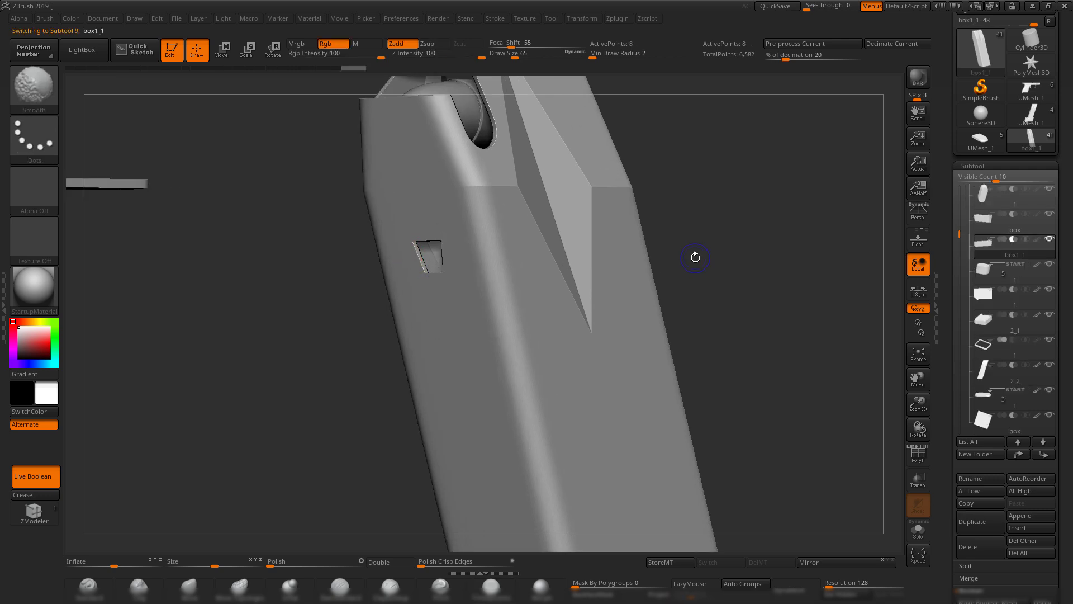
pyautogui.hotkey('shift', 'f')
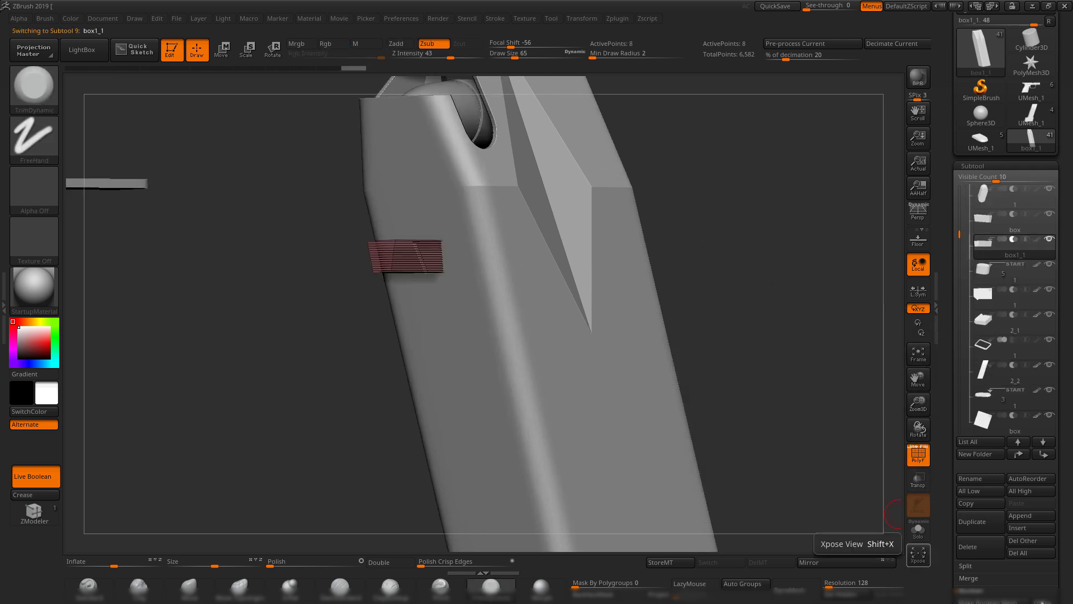
pyautogui.click(981, 546)
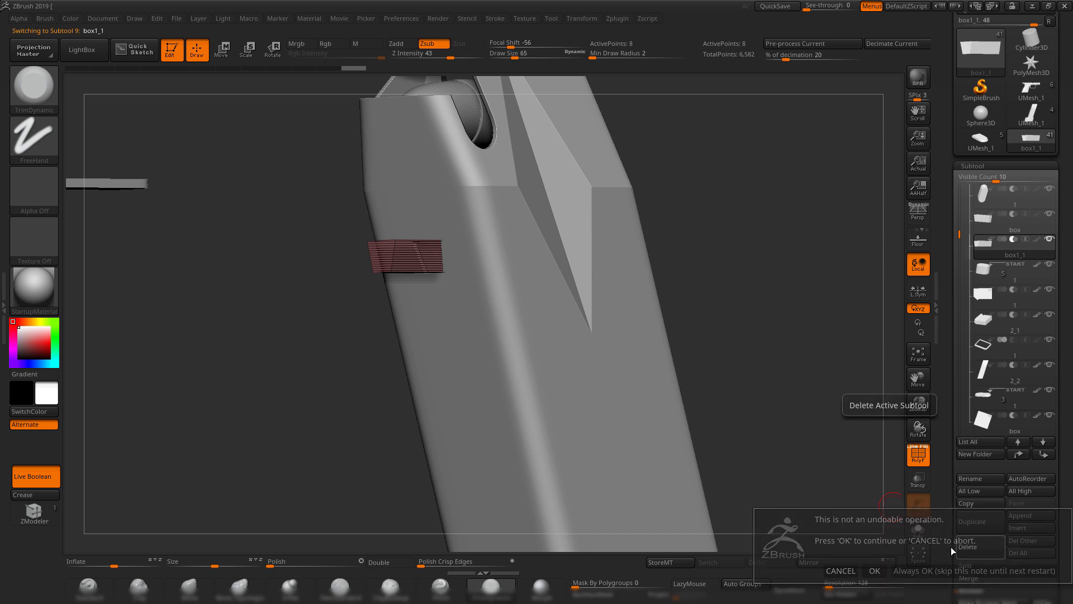
pyautogui.click(776, 568)
# - Select the magazine body subtool, turn off its wireframe display, and inspect the magazine from the side and at an angle
pyautogui.keyDown('alt'); pyautogui.moveTo(734, 290); pyautogui.dragTo(704, 297); pyautogui.keyUp('alt')
pyautogui.keyDown('alt'); pyautogui.click(530, 265); pyautogui.keyUp('alt')
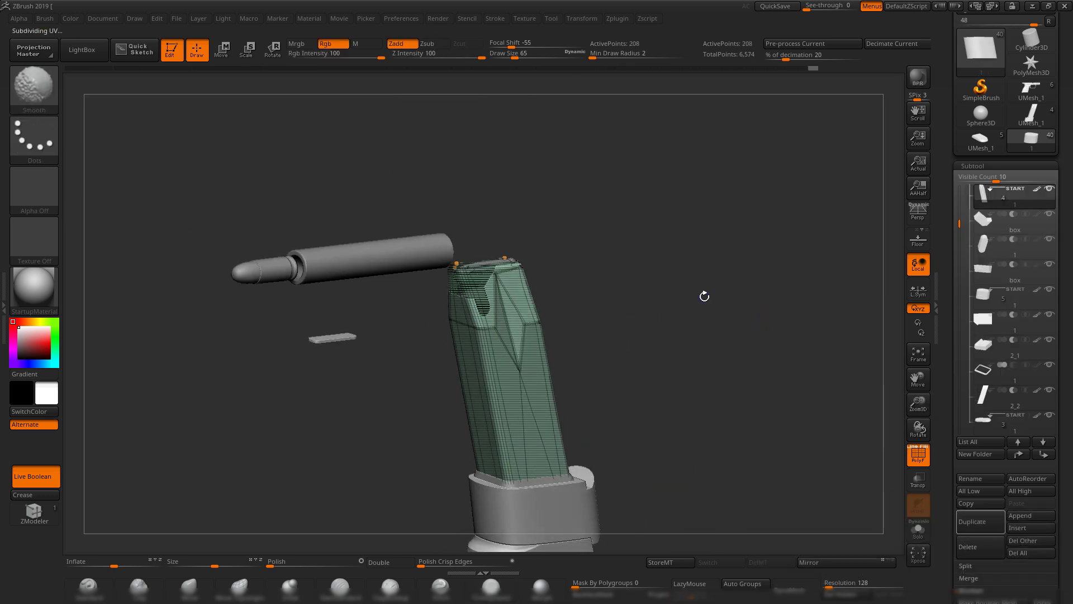
pyautogui.hotkey('shift', 'f')
pyautogui.moveTo(639, 280); pyautogui.dragTo(690, 319)
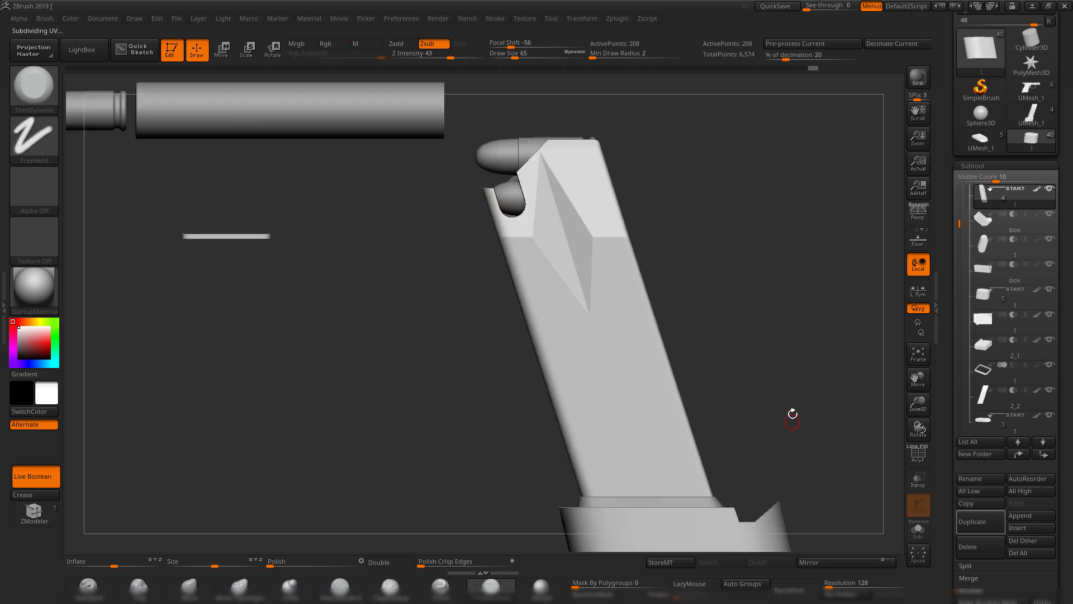
pyautogui.keyDown('alt'); pyautogui.moveTo(793, 414); pyautogui.dragTo(715, 283); pyautogui.keyUp('alt')
pyautogui.keyDown('alt'); pyautogui.moveTo(716, 282); pyautogui.dragTo(744, 374); pyautogui.keyUp('alt')
pyautogui.keyDown('alt'); pyautogui.moveTo(727, 303); pyautogui.dragTo(700, 267); pyautogui.keyUp('alt')
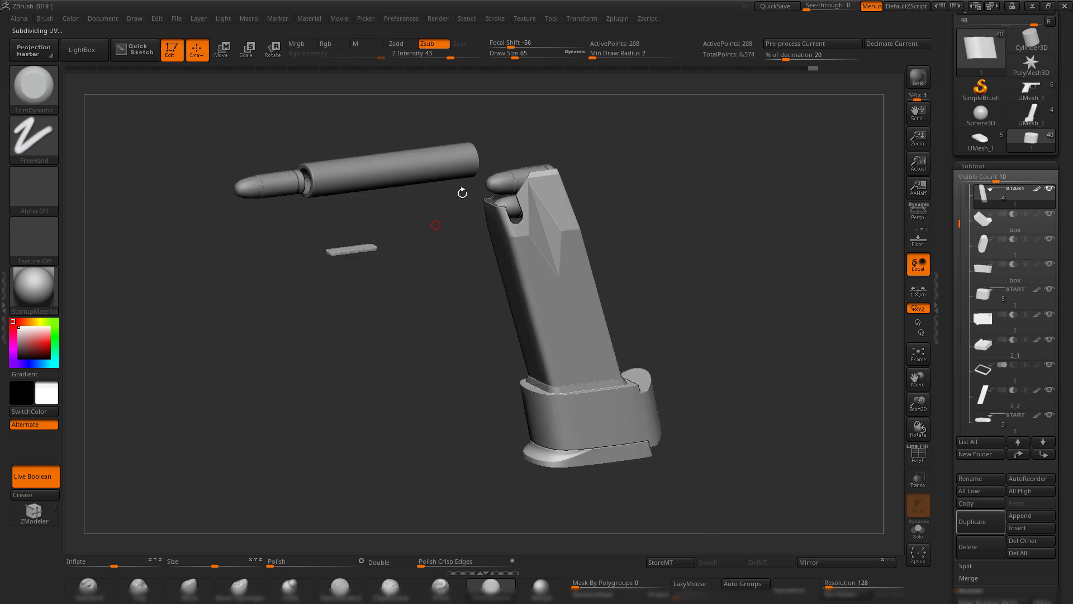
pyautogui.moveTo(643, 287)
pyautogui.mouseDown()
pyautogui.moveTo(657, 254)
pyautogui.moveTo(629, 300)
pyautogui.mouseUp()
pyautogui.moveTo(629, 300); pyautogui.dragTo(660, 300)
pyautogui.keyDown('alt'); pyautogui.moveTo(706, 336); pyautogui.dragTo(758, 291); pyautogui.keyUp('alt')
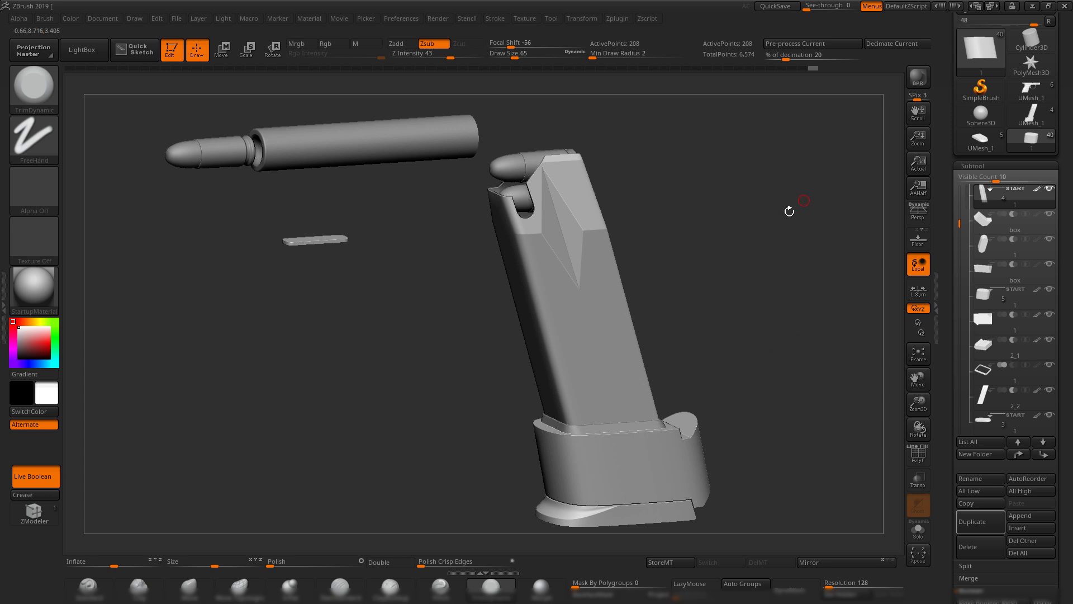
pyautogui.moveTo(726, 211)
pyautogui.keyDown('shift'); pyautogui.mouseDown()
pyautogui.moveTo(692, 235)
pyautogui.moveTo(716, 278)
pyautogui.moveTo(730, 256)
pyautogui.moveTo(716, 324)
pyautogui.mouseUp(); pyautogui.keyUp('shift')
pyautogui.keyDown('alt'); pyautogui.moveTo(645, 300); pyautogui.dragTo(624, 271); pyautogui.keyUp('alt')
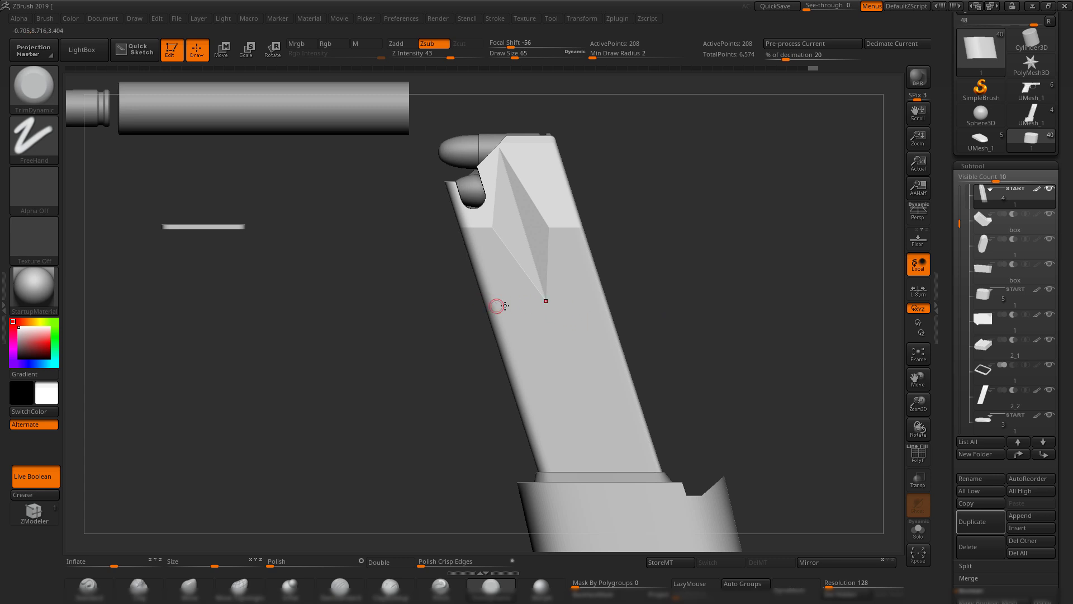
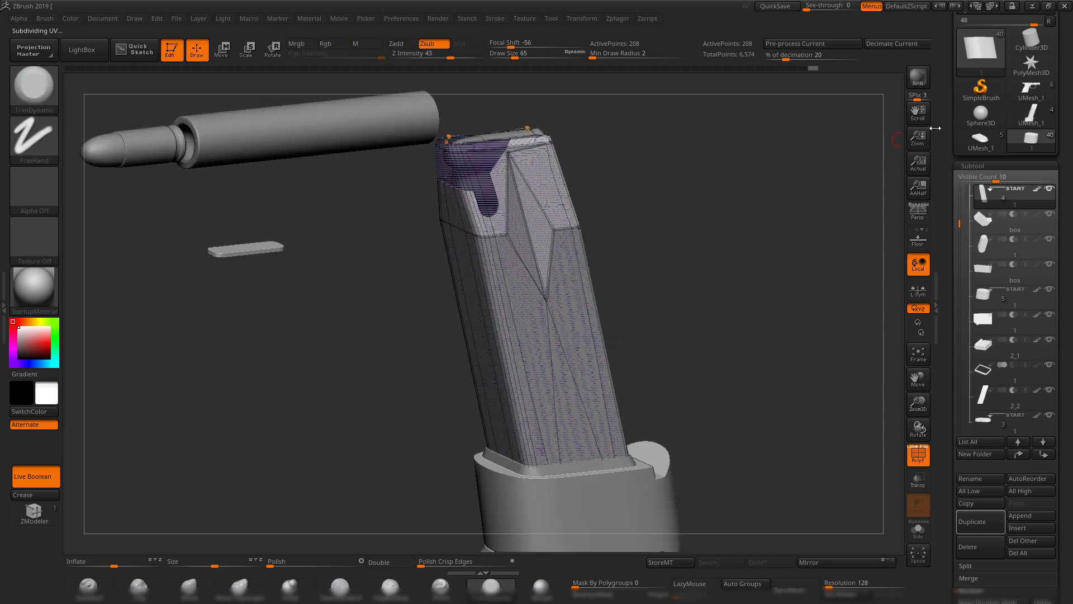
# - Export the magazine body subtool to the exp folder as an OBJ, overwriting the existing 1.OBJ
pyautogui.scroll(3, 1040, 103)
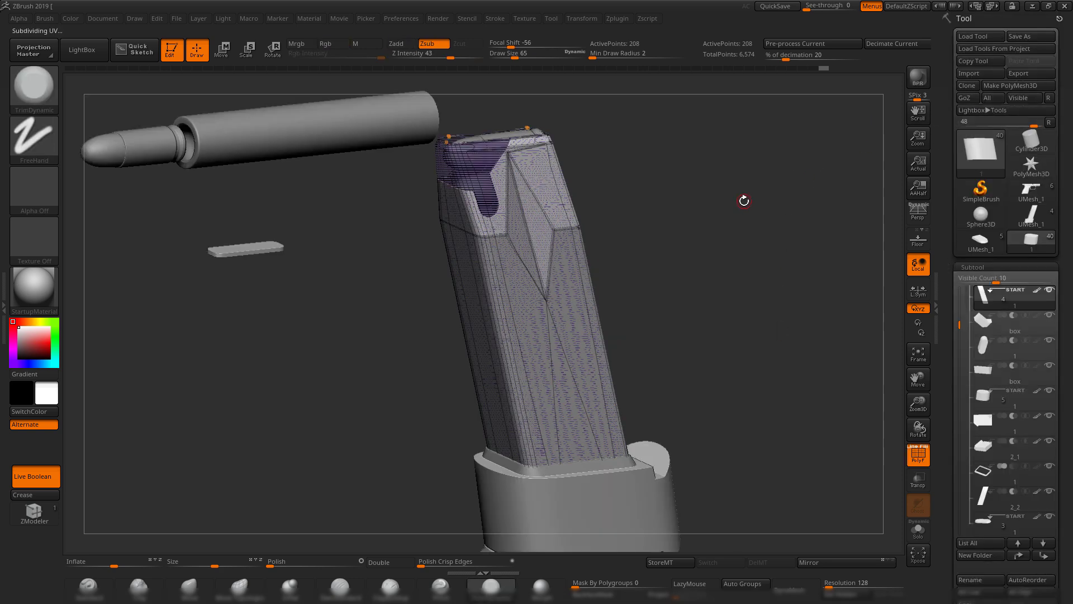
pyautogui.moveTo(744, 201); pyautogui.dragTo(728, 201)
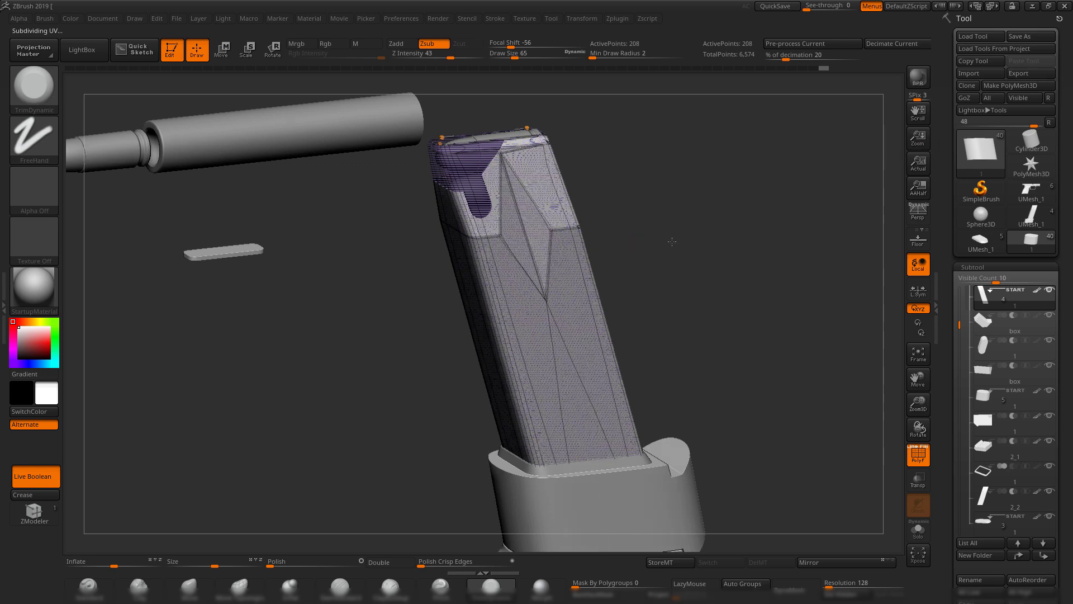
pyautogui.moveTo(651, 241); pyautogui.dragTo(803, 186)
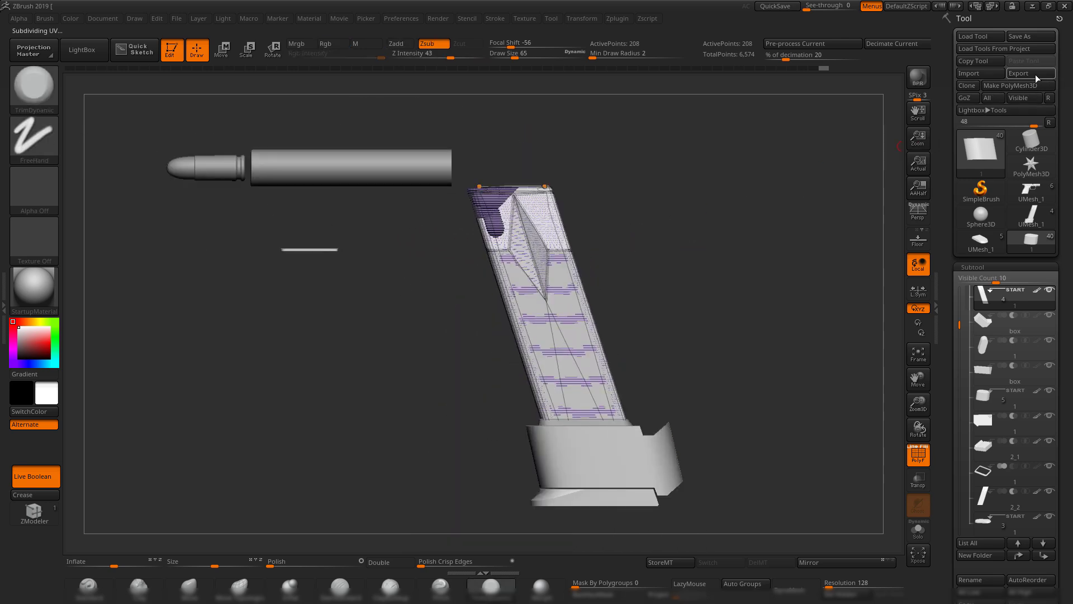
pyautogui.click(1034, 75)
pyautogui.doubleClick(397, 229)
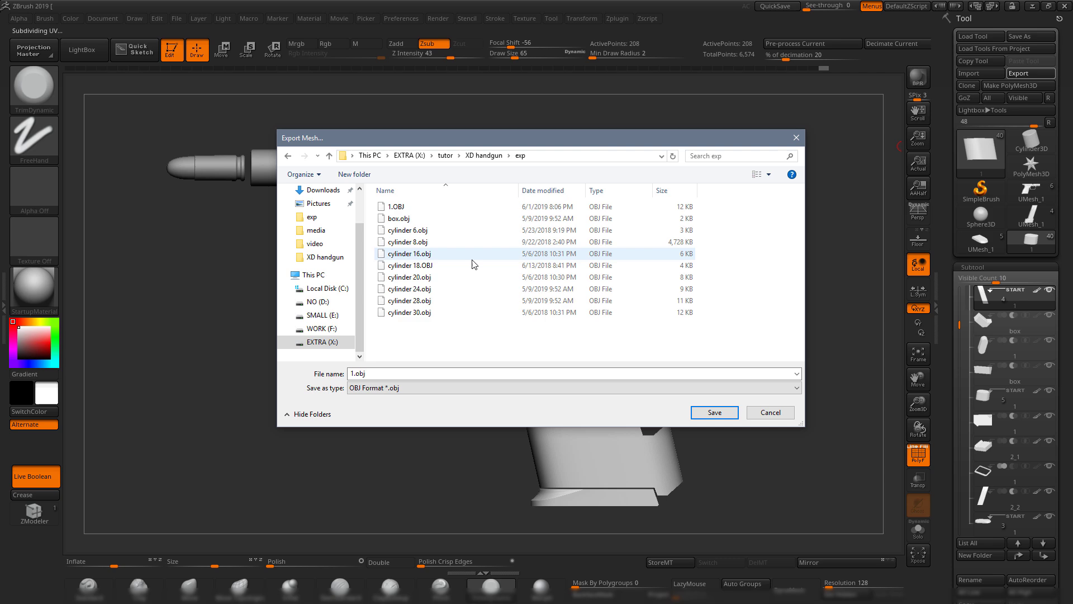
pyautogui.doubleClick(402, 208)
pyautogui.click(568, 303)
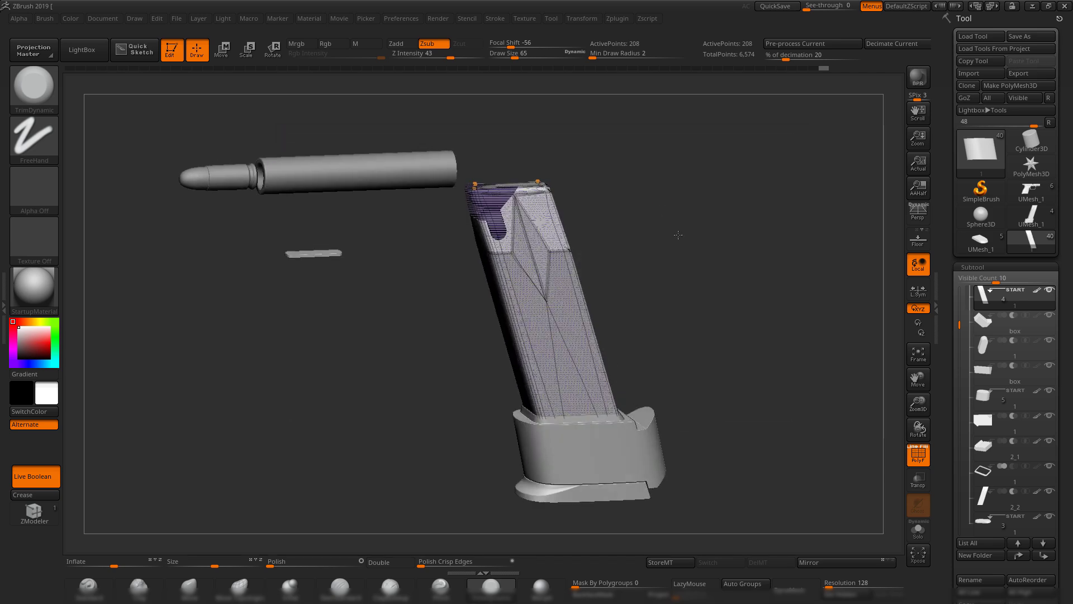
pyautogui.moveTo(677, 234); pyautogui.dragTo(658, 278)
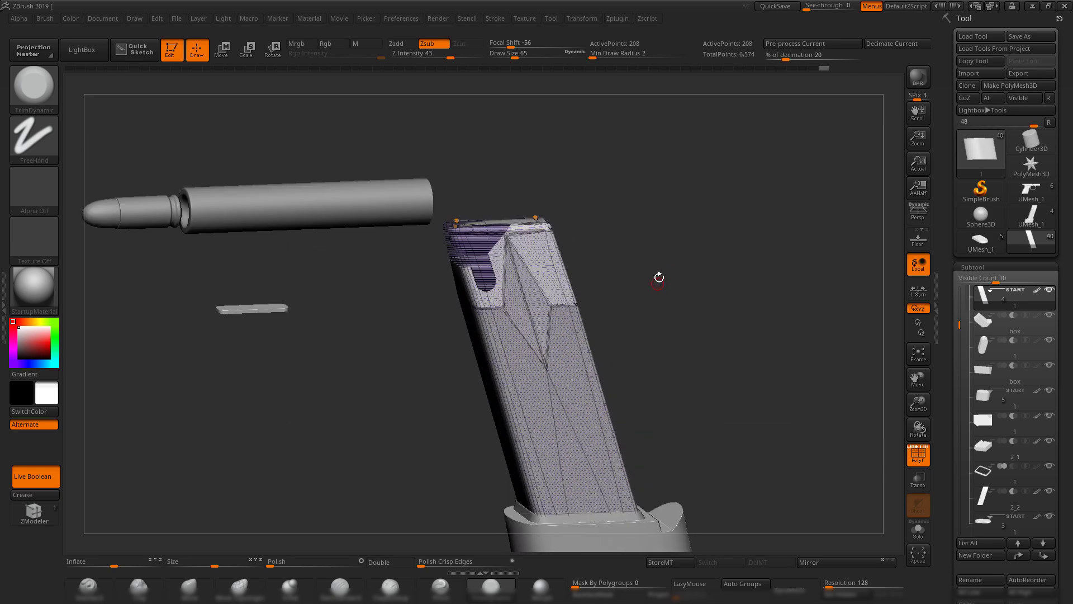
# - Switch to Maya, select the existing magazine mesh _Group46306, and hide it
pyautogui.click(1034, 7)
pyautogui.scroll(-3, 503, 252)
pyautogui.keyDown('alt'); pyautogui.moveTo(442, 293); pyautogui.dragTo(381, 346); pyautogui.keyUp('alt')
pyautogui.click(405, 349)
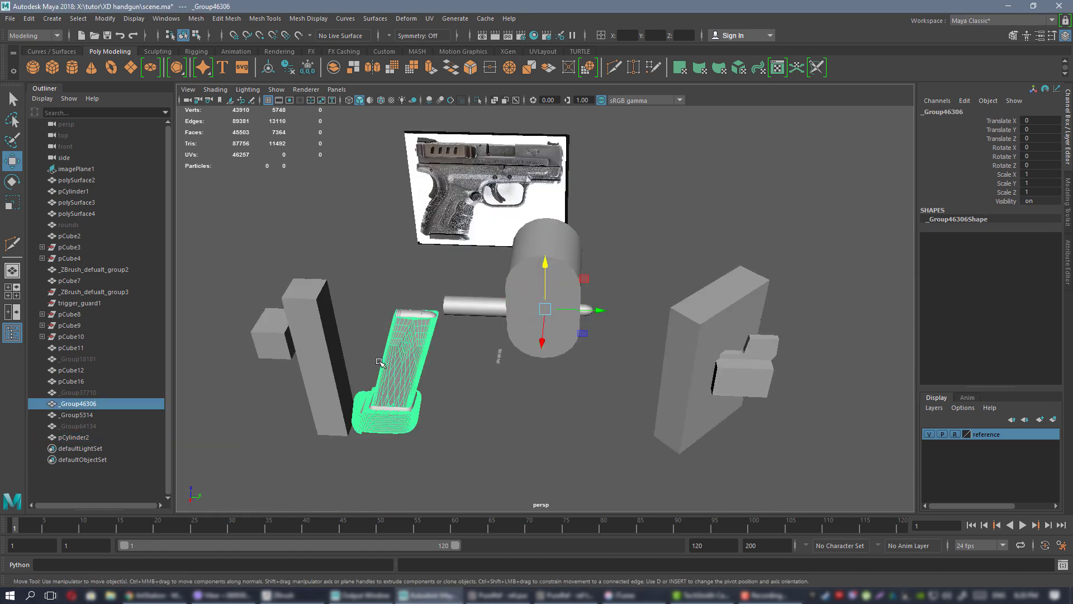
pyautogui.keyDown('alt'); pyautogui.moveTo(380, 362); pyautogui.dragTo(626, 331, button='middle'); pyautogui.keyUp('alt')
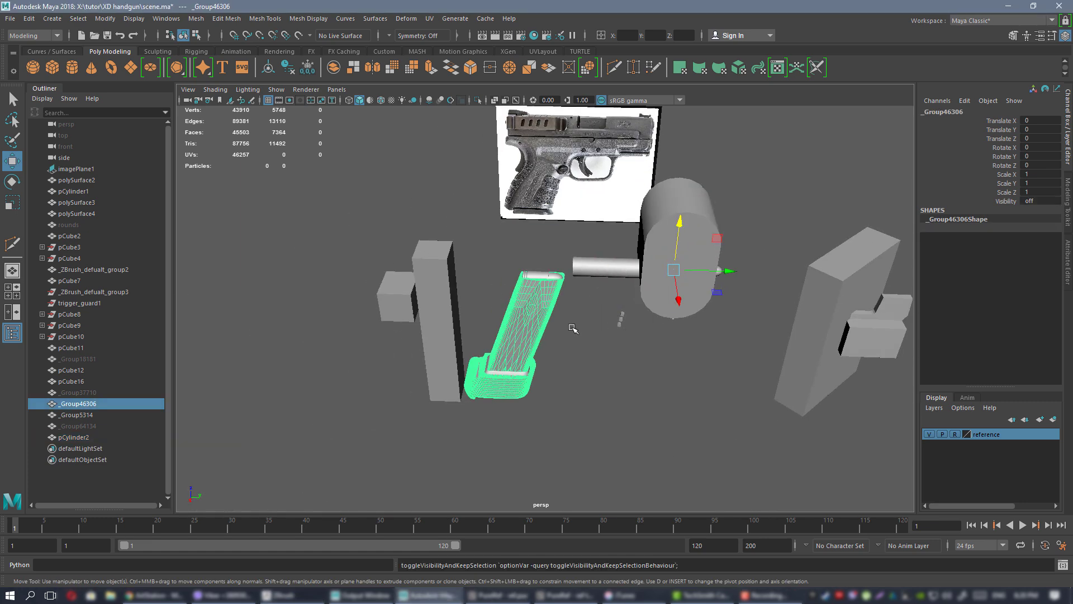
# - Import 1.OBJ from the exp folder into the scene, then select and frame the magazine body
pyautogui.click(20, 19)
pyautogui.click(39, 143)
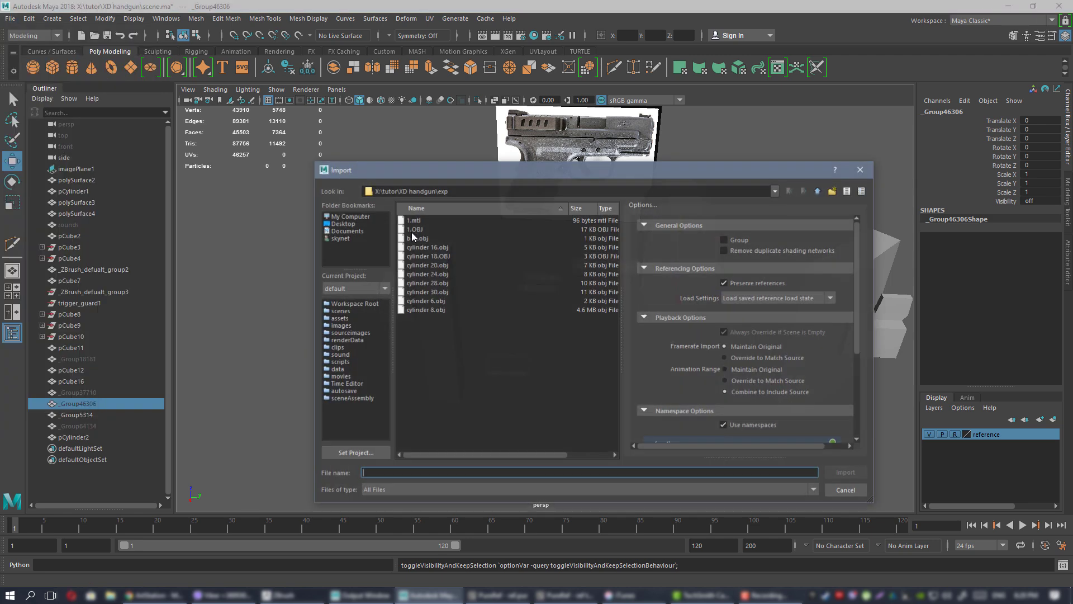
pyautogui.click(418, 229)
pyautogui.doubleClick(419, 229)
pyautogui.click(525, 330)
pyautogui.press('f')
# - Select the imported magazine body as an object and isolate it from the rest of the scene
pyautogui.keyDown('alt'); pyautogui.moveTo(493, 280); pyautogui.dragTo(580, 302); pyautogui.keyUp('alt')
pyautogui.moveTo(565, 269); pyautogui.dragTo(566, 240, button='right')
pyautogui.keyDown('alt'); pyautogui.moveTo(604, 296); pyautogui.dragTo(562, 328); pyautogui.keyUp('alt')
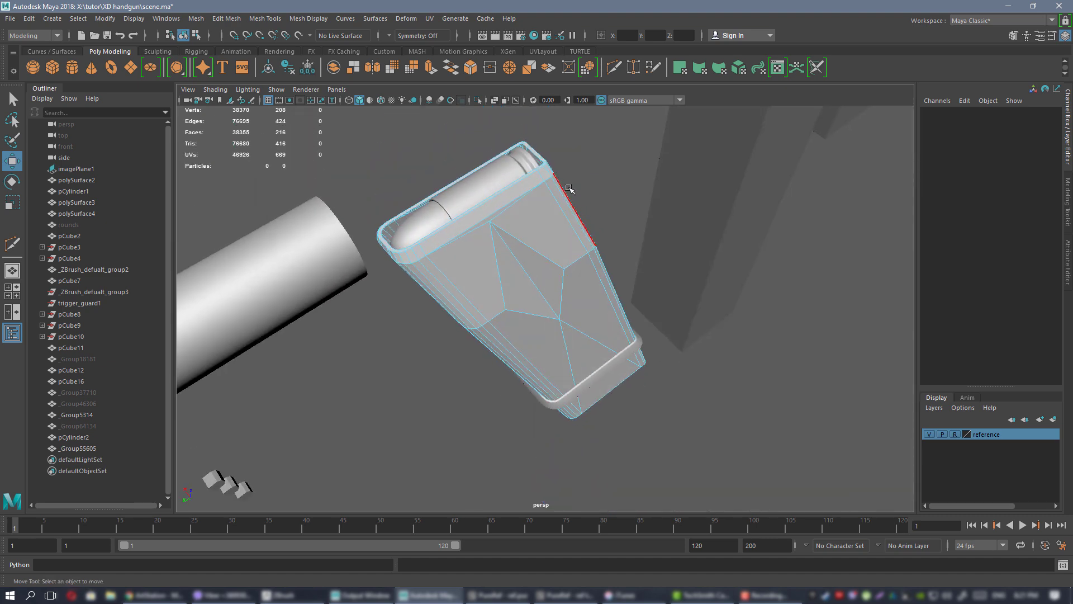
pyautogui.moveTo(592, 165); pyautogui.dragTo(619, 148, button='right')
pyautogui.keyDown('alt'); pyautogui.moveTo(551, 258); pyautogui.dragTo(578, 276); pyautogui.keyUp('alt')
pyautogui.hotkey('ctrl', '1')
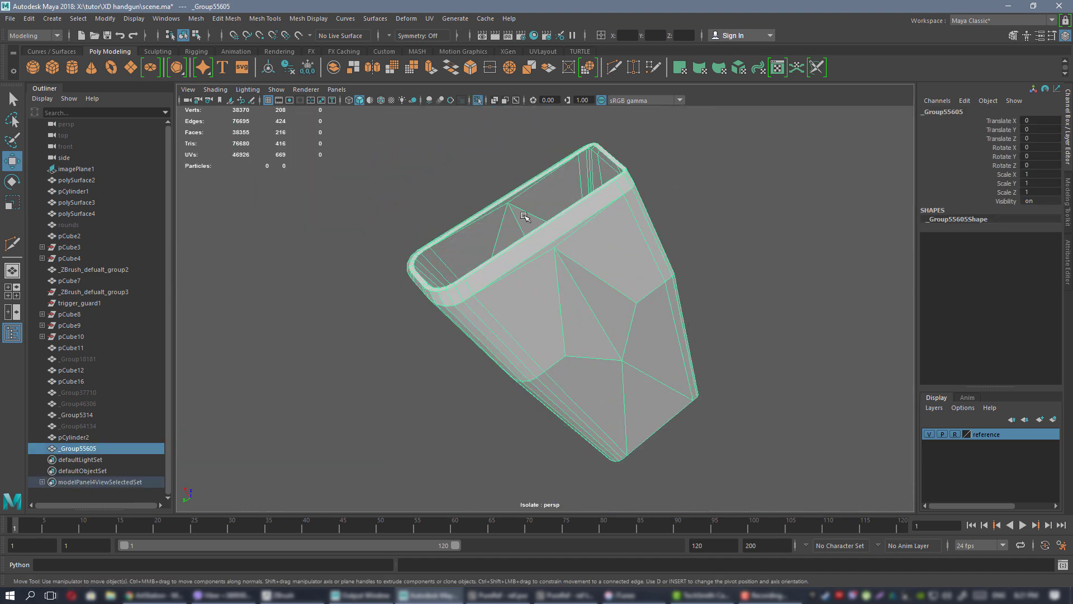
# - Select the full loop of rim faces around the magazine body's top opening and delete it
pyautogui.keyDown('alt'); pyautogui.moveTo(524, 220); pyautogui.dragTo(537, 274, button='right'); pyautogui.keyUp('alt')
pyautogui.click(423, 268)
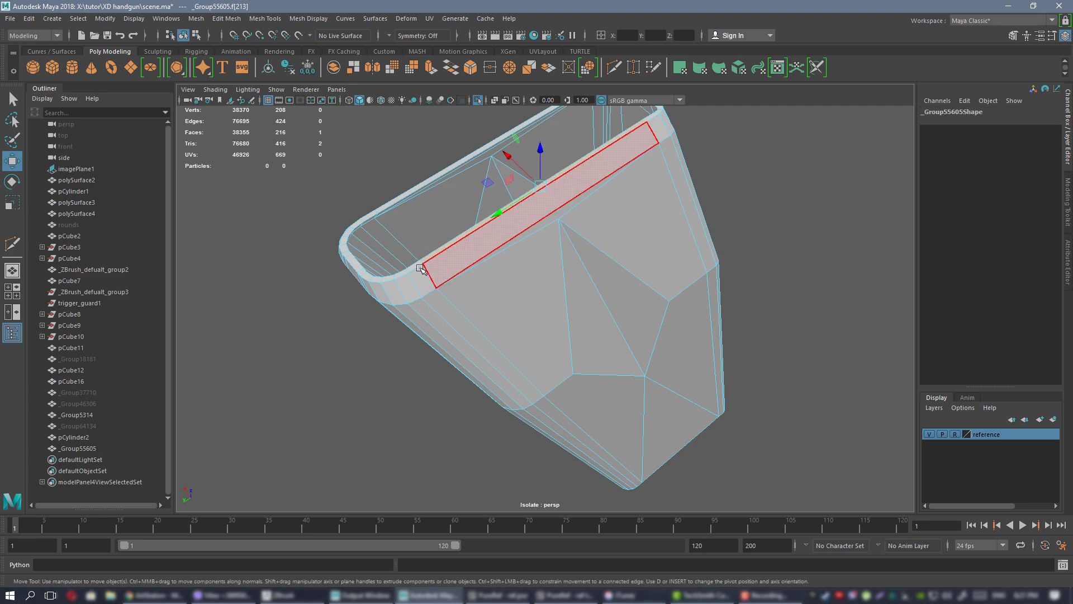
pyautogui.keyDown('shift'); pyautogui.doubleClick(414, 268); pyautogui.keyUp('shift')
pyautogui.keyDown('alt'); pyautogui.moveTo(595, 283); pyautogui.dragTo(658, 278); pyautogui.keyUp('alt')
pyautogui.press('Delete')
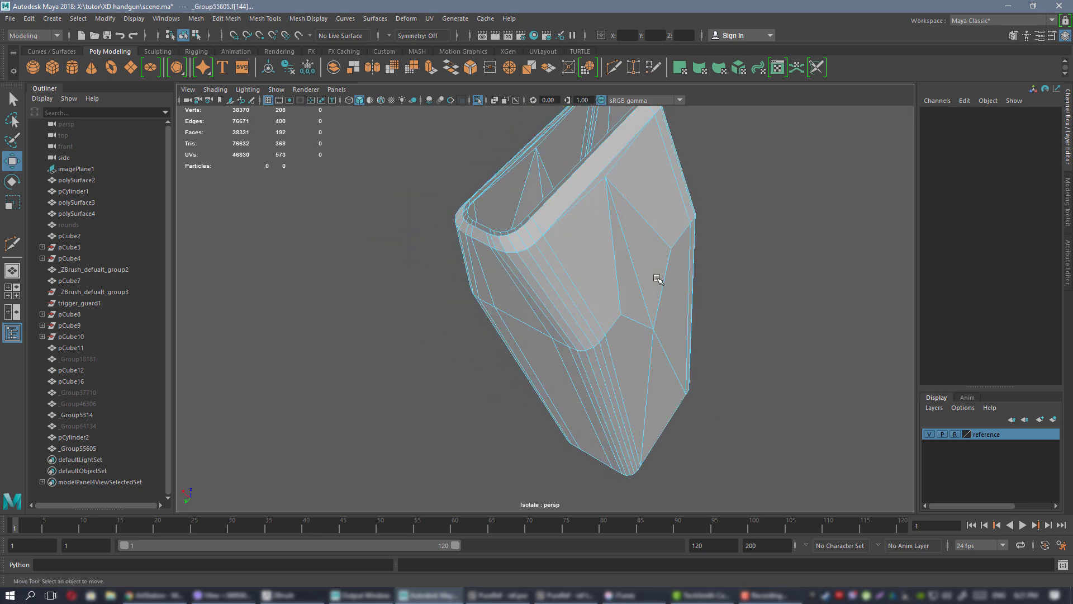
# - Delete the rim face loop around the body's bottom opening and the connected outer shell of the double wall
pyautogui.keyDown('alt'); pyautogui.moveTo(679, 313); pyautogui.dragTo(594, 208); pyautogui.keyUp('alt')
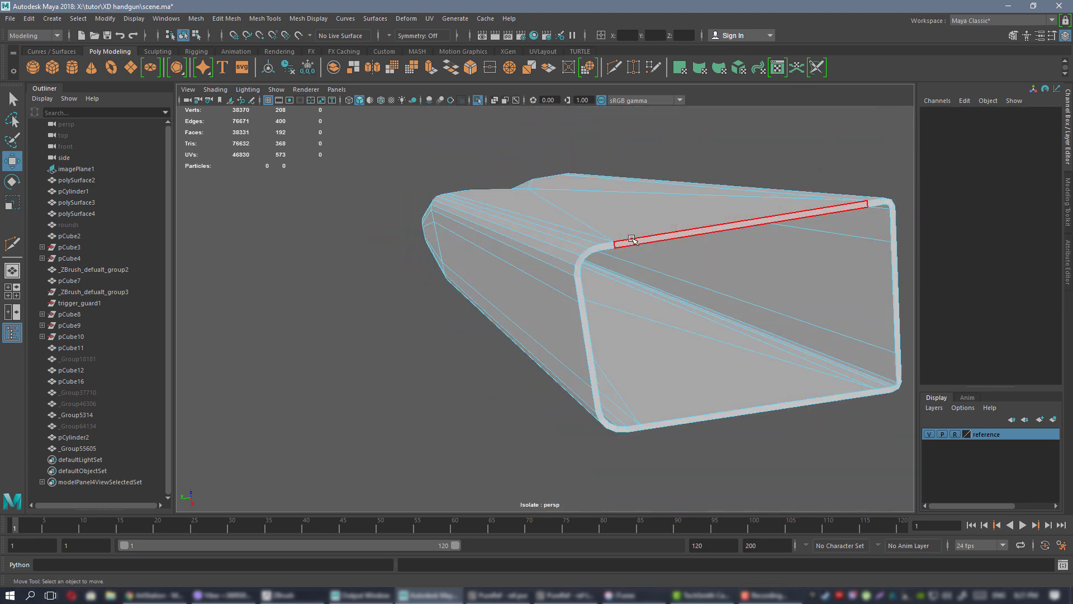
pyautogui.click(608, 246)
pyautogui.keyDown('shift'); pyautogui.doubleClick(608, 246); pyautogui.keyUp('shift')
pyautogui.press('Delete')
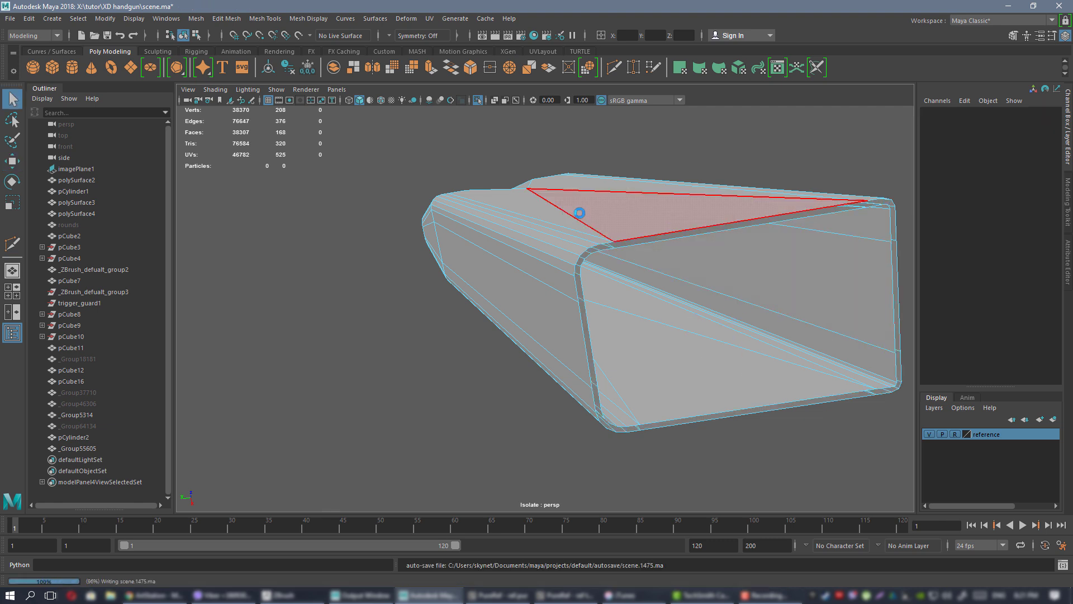
pyautogui.doubleClick(580, 213)
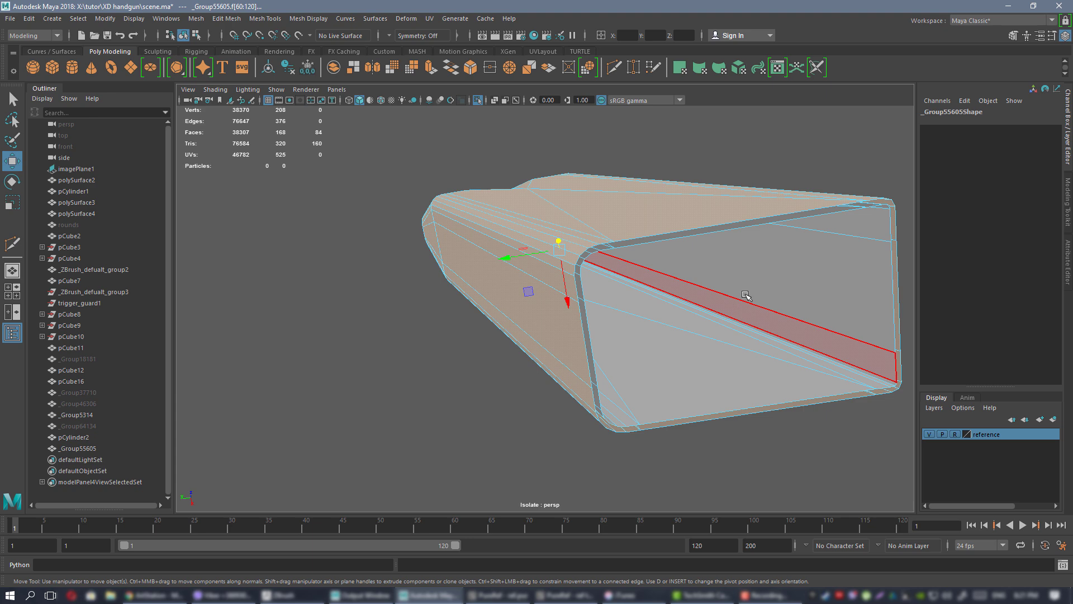
pyautogui.press('Delete')
# - Select the long vertical edges running along the magazine body's rounded corners
pyautogui.keyDown('alt'); pyautogui.moveTo(665, 223); pyautogui.dragTo(632, 299); pyautogui.keyUp('alt')
pyautogui.keyDown('alt'); pyautogui.moveTo(632, 300); pyautogui.dragTo(539, 287, button='right'); pyautogui.keyUp('alt')
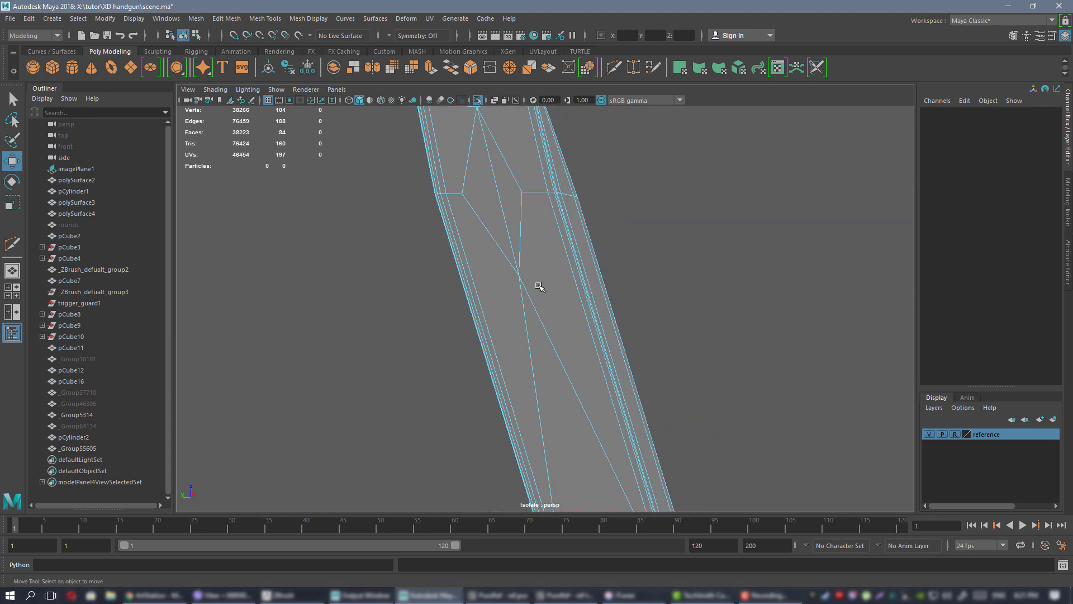
pyautogui.keyDown('alt'); pyautogui.moveTo(539, 286); pyautogui.dragTo(553, 263); pyautogui.keyUp('alt')
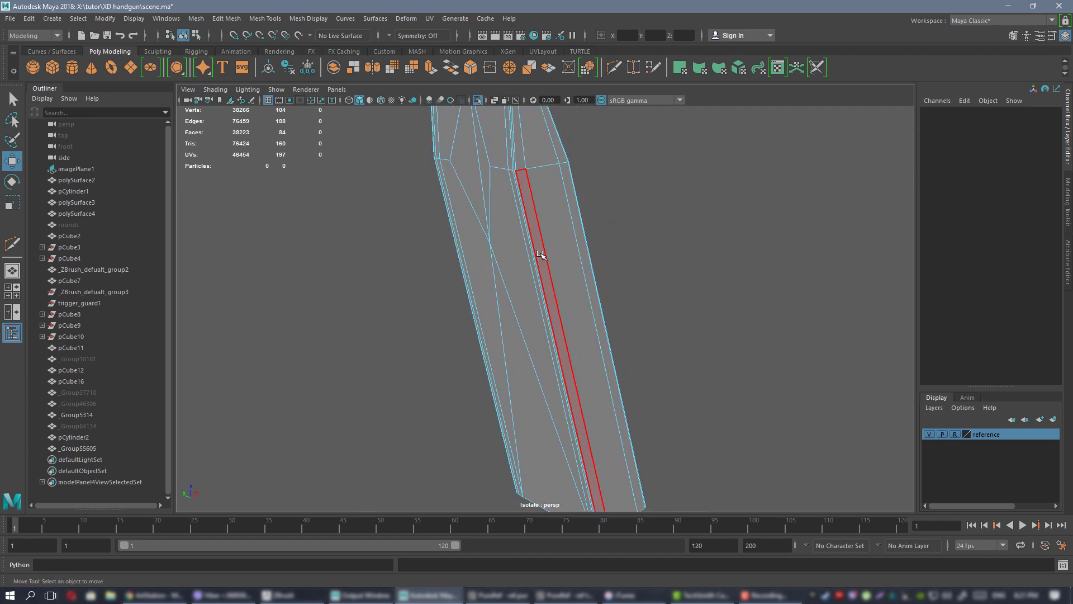
pyautogui.moveTo(541, 254); pyautogui.dragTo(538, 227, button='right')
pyautogui.keyDown('alt'); pyautogui.moveTo(531, 254); pyautogui.dragTo(673, 236); pyautogui.keyUp('alt')
pyautogui.moveTo(673, 235); pyautogui.dragTo(577, 254)
pyautogui.keyDown('alt'); pyautogui.moveTo(486, 270); pyautogui.dragTo(545, 255); pyautogui.keyUp('alt')
pyautogui.click(1068, 202)
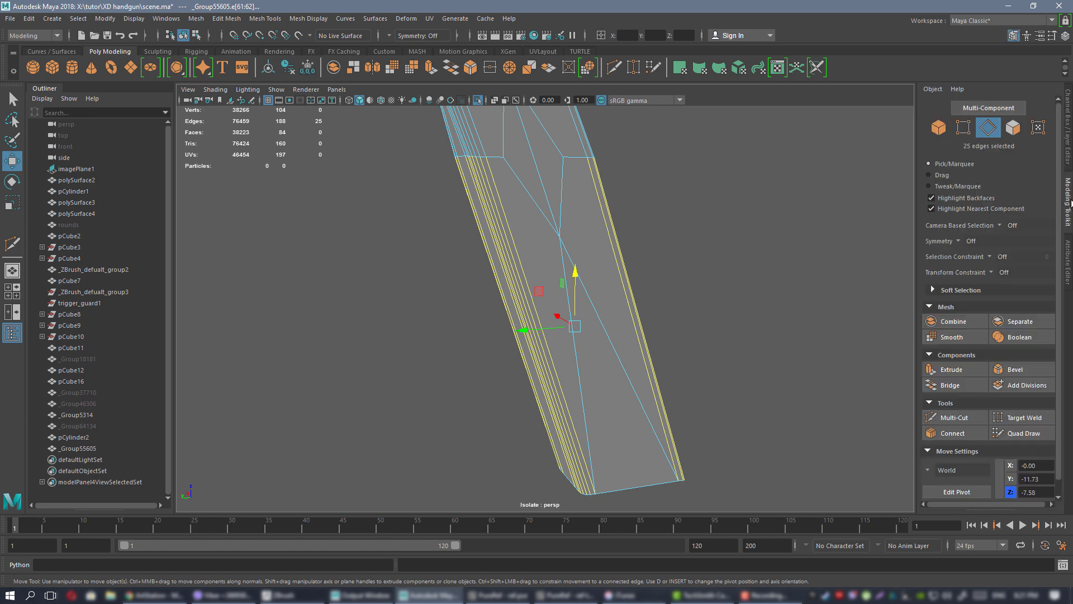
# - Try to connect the selected vertical edges with a crosswise edge segment around the corners
pyautogui.click(957, 435)
pyautogui.press('q')
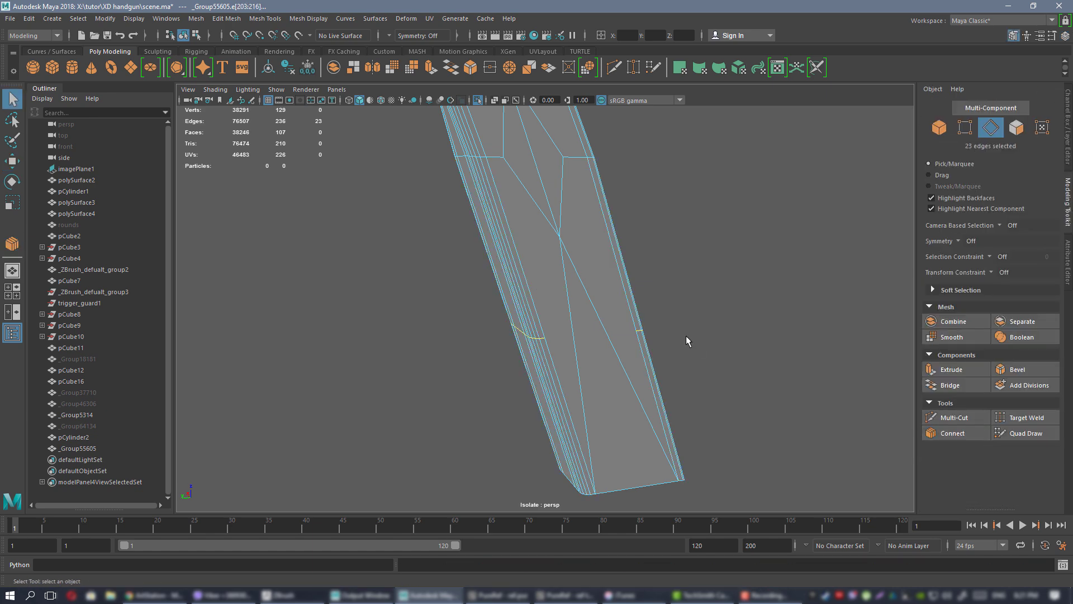
pyautogui.keyDown('alt'); pyautogui.moveTo(687, 339); pyautogui.dragTo(901, 335); pyautogui.keyUp('alt')
pyautogui.keyDown('alt'); pyautogui.moveTo(799, 336); pyautogui.dragTo(564, 332); pyautogui.keyUp('alt')
pyautogui.hotkey('ctrl', 'z')
pyautogui.hotkey('ctrl', 'z')
# - Remove the stray edge from the selection and connect the remaining vertical edges with one crosswise segment
pyautogui.keyDown('alt'); pyautogui.moveTo(643, 305); pyautogui.dragTo(520, 304); pyautogui.keyUp('alt')
pyautogui.keyDown('alt'); pyautogui.moveTo(694, 329); pyautogui.dragTo(836, 336); pyautogui.keyUp('alt')
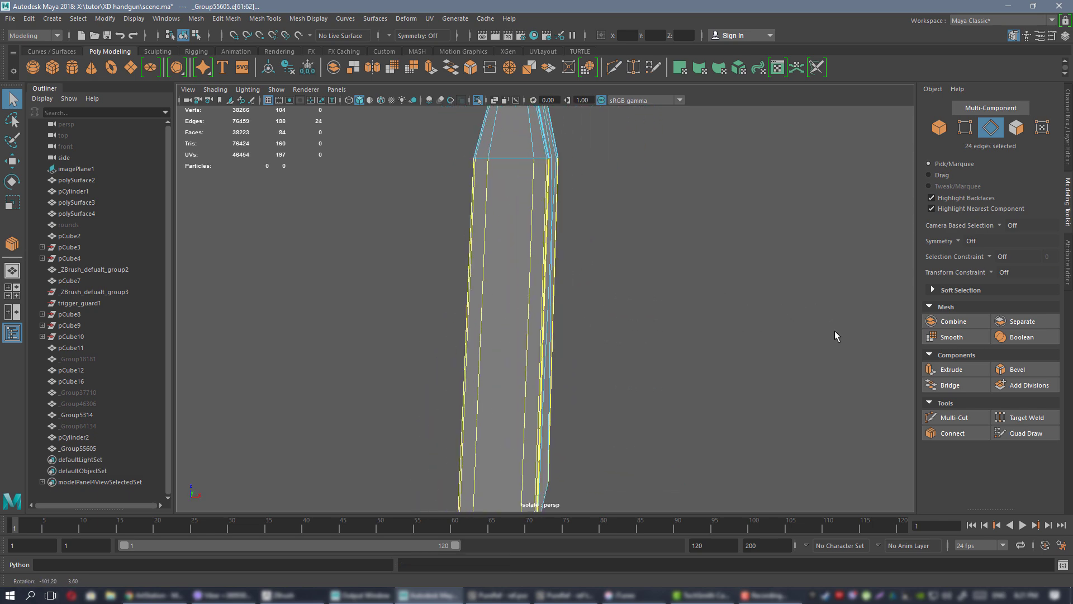
pyautogui.click(971, 436)
pyautogui.keyDown('alt'); pyautogui.moveTo(783, 391); pyautogui.dragTo(758, 330); pyautogui.keyUp('alt')
pyautogui.press('w')
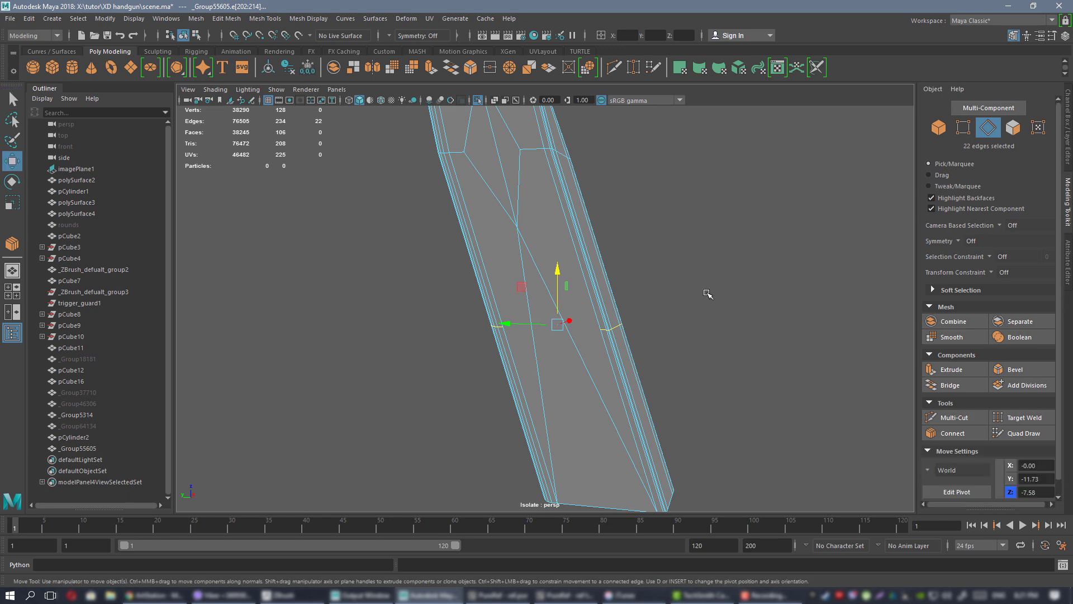
# - In the side view, set the transform constraint to Edge Slide and scale the new crosswise edges vertically to level them
pyautogui.press('space')
pyautogui.press('space')
pyautogui.press('f')
pyautogui.scroll(-5, 738, 384)
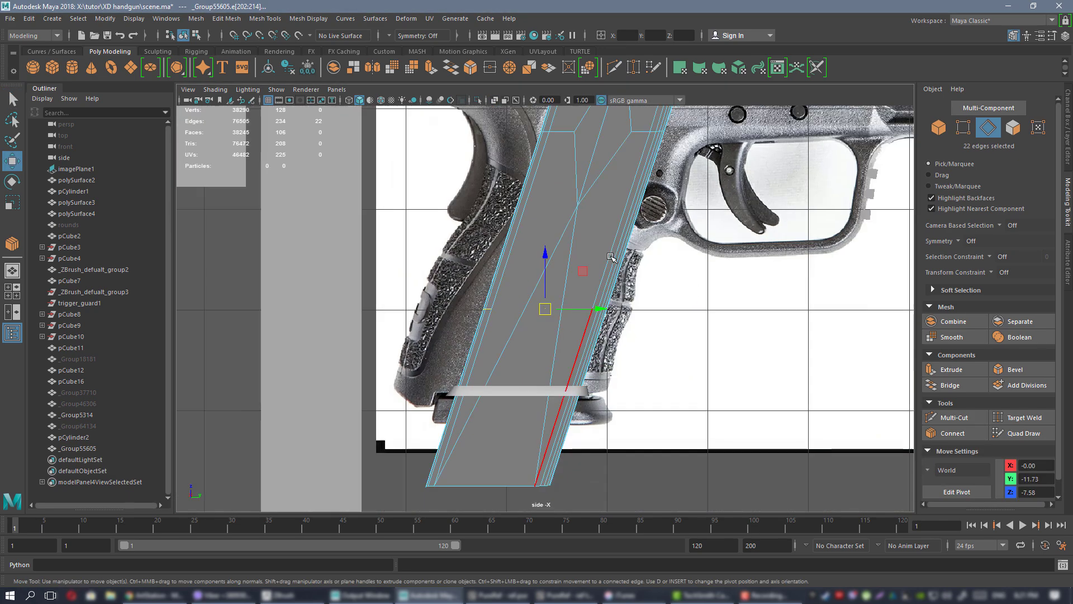
pyautogui.press('r')
pyautogui.scroll(3, 588, 256)
pyautogui.click(987, 272)
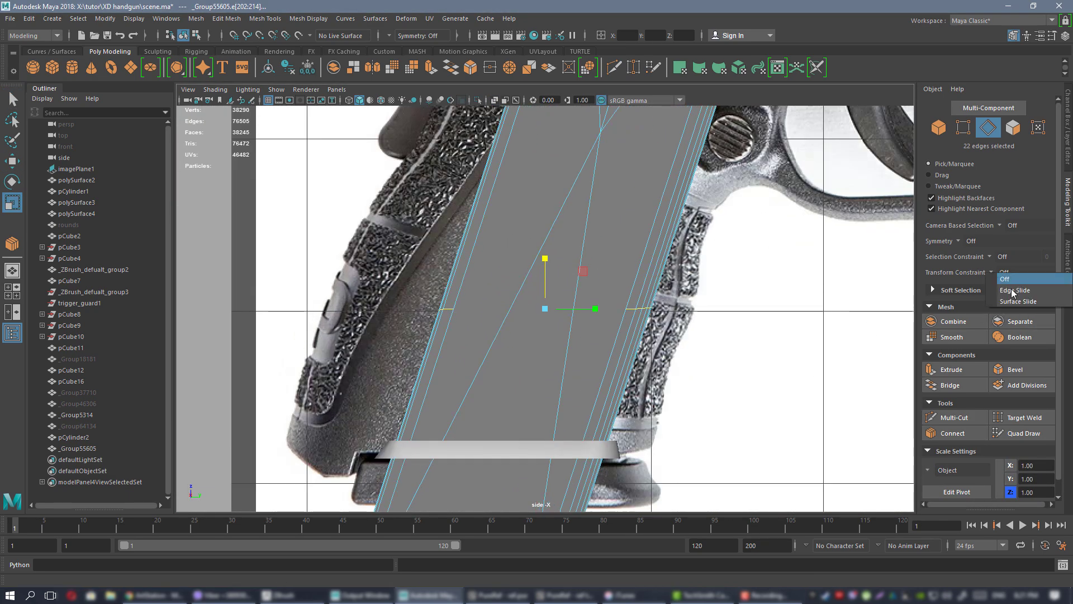
pyautogui.click(1006, 283)
pyautogui.click(546, 265)
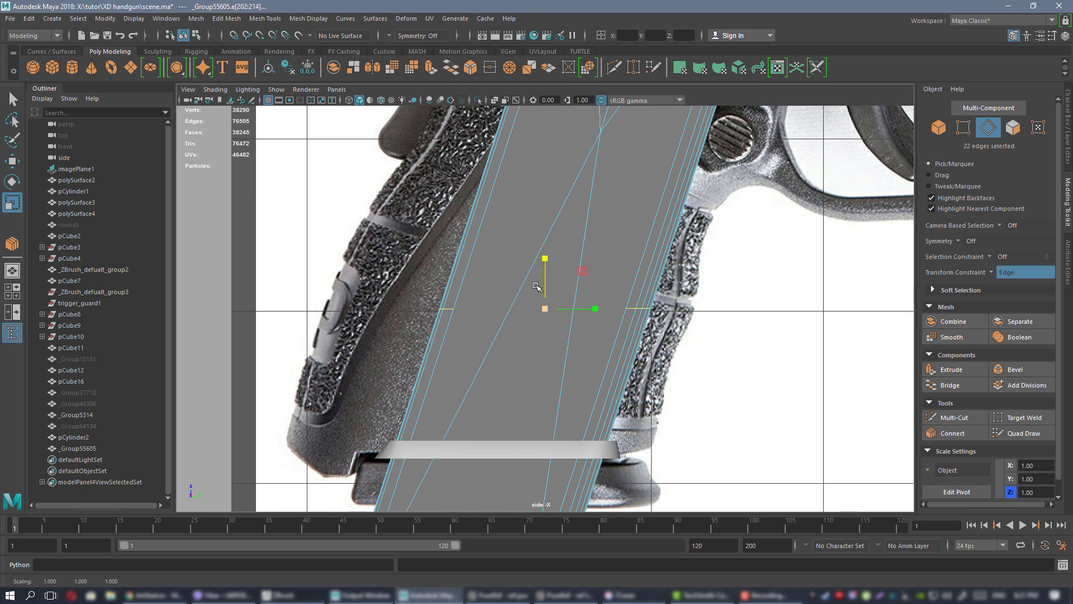
pyautogui.moveTo(545, 330); pyautogui.dragTo(545, 332)
# - Slide the crosswise edges up to the lower tip of the side recess and flatten them vertically
pyautogui.press('w')
pyautogui.keyDown('alt'); pyautogui.moveTo(548, 242); pyautogui.dragTo(521, 313, button='middle'); pyautogui.keyUp('alt')
pyautogui.moveTo(520, 335); pyautogui.dragTo(521, 331)
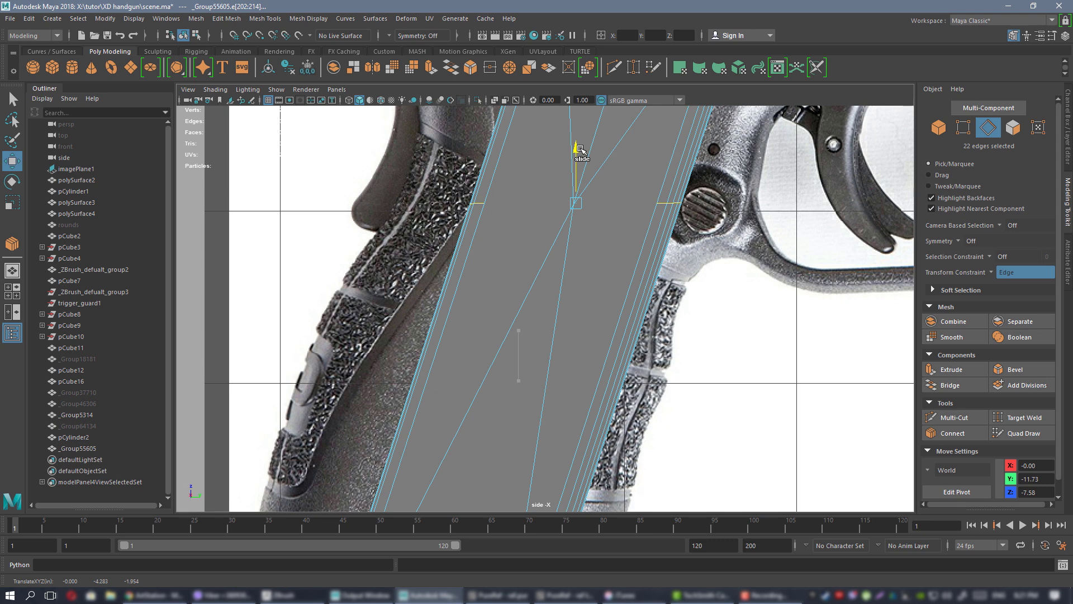
pyautogui.keyDown('alt'); pyautogui.moveTo(610, 239); pyautogui.dragTo(565, 299, button='middle'); pyautogui.keyUp('alt')
pyautogui.press('r')
pyautogui.moveTo(530, 212); pyautogui.dragTo(525, 515)
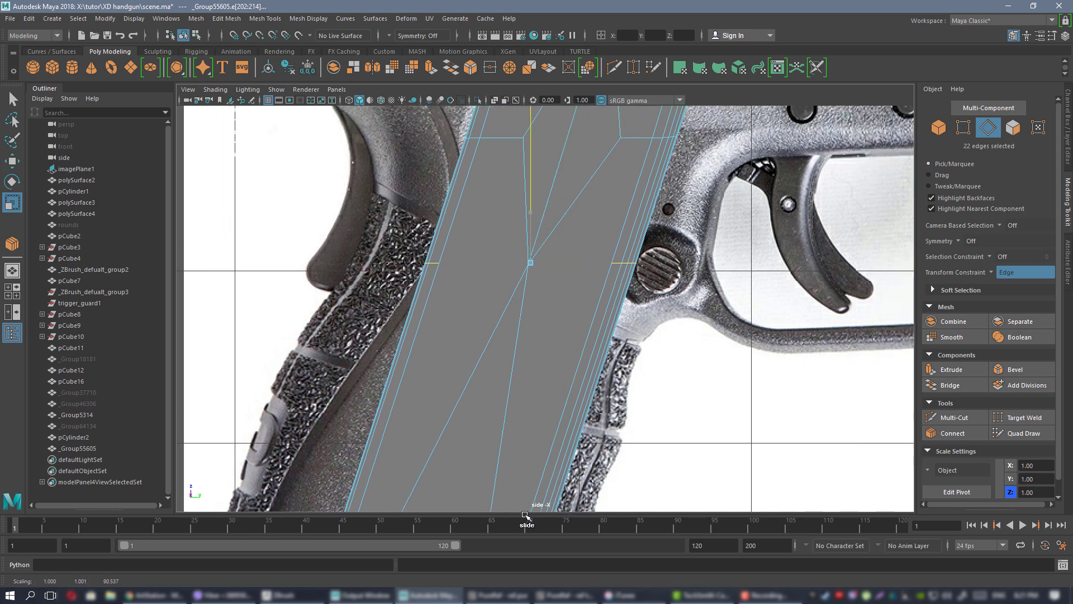
# - In the perspective view, use Multi-Cut to join the corner segments on one side through the recess tip vertex
pyautogui.press('space')
pyautogui.press('space')
pyautogui.keyDown('alt'); pyautogui.moveTo(698, 246); pyautogui.dragTo(640, 280); pyautogui.keyUp('alt')
pyautogui.keyDown('alt'); pyautogui.moveTo(526, 267); pyautogui.dragTo(550, 307, button='middle'); pyautogui.keyUp('alt')
pyautogui.keyDown('alt'); pyautogui.moveTo(550, 307); pyautogui.dragTo(580, 320, button='right'); pyautogui.keyUp('alt')
pyautogui.keyDown('alt'); pyautogui.moveTo(579, 320); pyautogui.dragTo(698, 291); pyautogui.keyUp('alt')
pyautogui.moveTo(756, 218); pyautogui.dragTo(715, 218, button='right')
pyautogui.keyDown('alt'); pyautogui.moveTo(692, 224); pyautogui.dragTo(716, 263, button='middle'); pyautogui.keyUp('alt')
pyautogui.keyDown('alt'); pyautogui.moveTo(715, 263); pyautogui.dragTo(738, 285, button='right'); pyautogui.keyUp('alt')
pyautogui.hotkey('ctrl', 'shift', 'x')
pyautogui.click(802, 289)
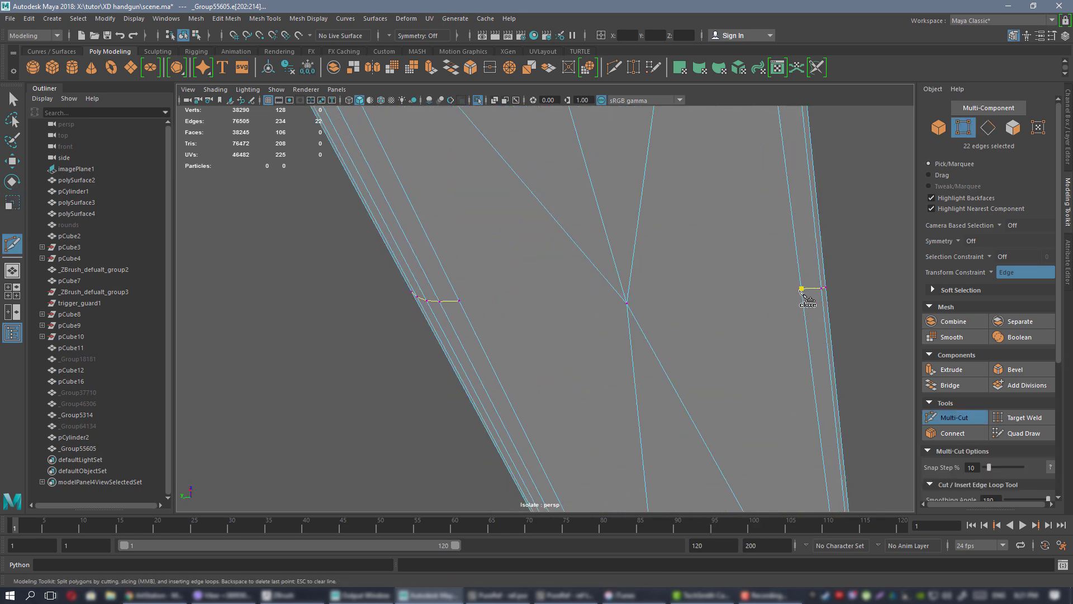
pyautogui.press('q')
# - Cut the matching crosswise edges through the recess tip vertex on the opposite side of the body
pyautogui.keyDown('alt'); pyautogui.moveTo(721, 292); pyautogui.dragTo(520, 285); pyautogui.keyUp('alt')
pyautogui.hotkey('ctrl', 'shift', 'x')
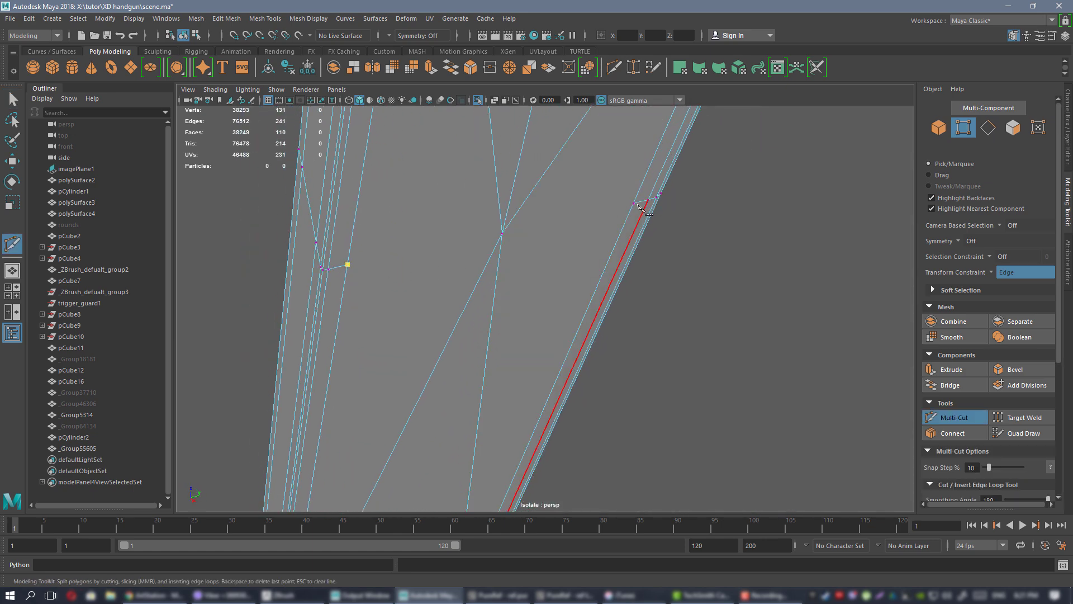
pyautogui.press('q')
# - In the side view, select the crosswise vertex row at the recess tip and try to flatten it by scaling vertically
pyautogui.keyDown('alt'); pyautogui.moveTo(690, 294); pyautogui.dragTo(711, 260); pyautogui.keyUp('alt')
pyautogui.press('space')
pyautogui.press('space')
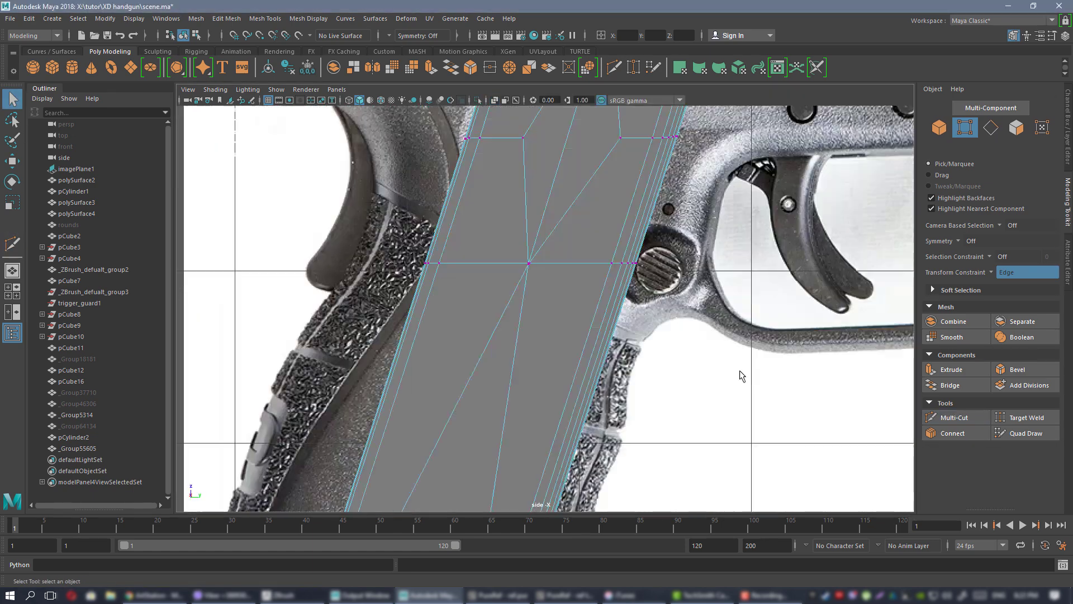
pyautogui.keyDown('alt'); pyautogui.moveTo(740, 370); pyautogui.dragTo(765, 300, button='right'); pyautogui.keyUp('alt')
pyautogui.moveTo(793, 225); pyautogui.dragTo(746, 226, button='right')
pyautogui.moveTo(253, 208); pyautogui.dragTo(721, 296)
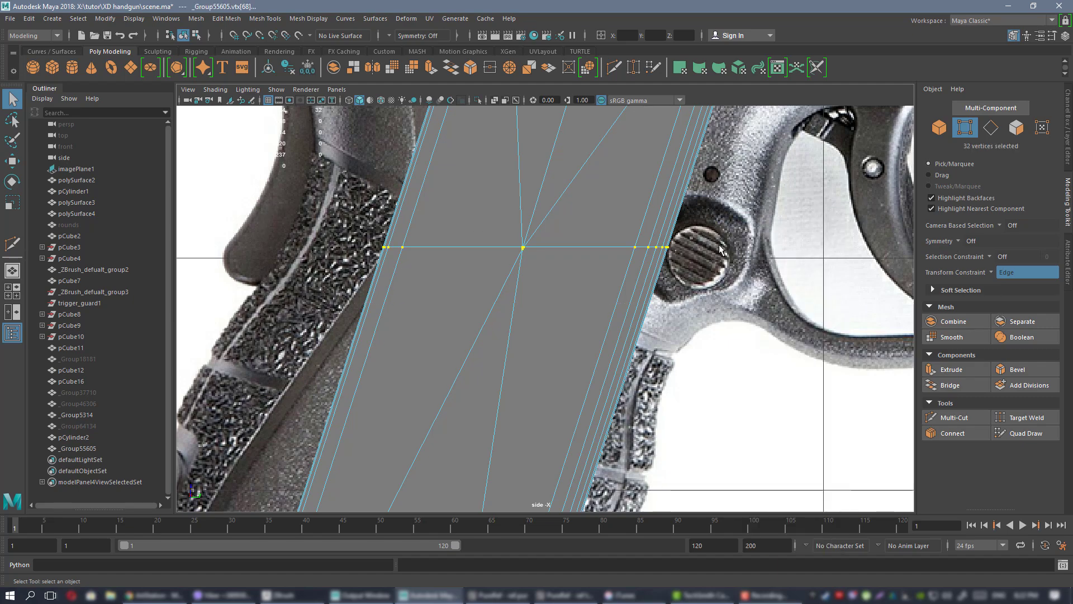
pyautogui.press('r')
pyautogui.moveTo(544, 203); pyautogui.dragTo(547, 387)
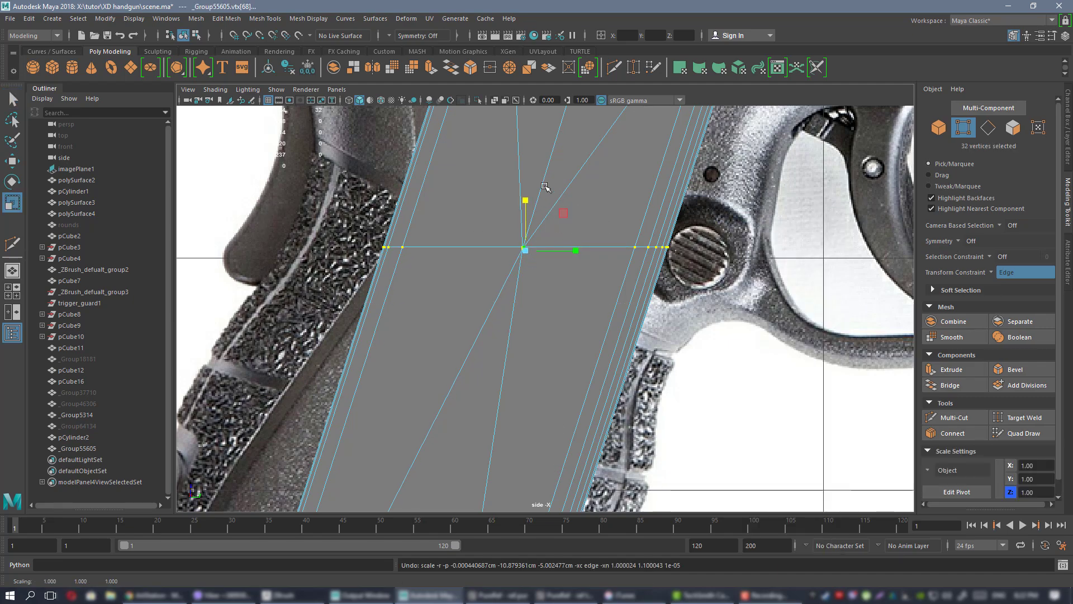
# - Delete the diagonal edges running down from the recess tip on the magazine body's side
pyautogui.keyDown('alt'); pyautogui.moveTo(545, 187); pyautogui.dragTo(612, 358, button='right'); pyautogui.keyUp('alt')
pyautogui.keyDown('alt'); pyautogui.moveTo(543, 218); pyautogui.dragTo(591, 307, button='middle'); pyautogui.keyUp('alt')
pyautogui.keyDown('alt'); pyautogui.moveTo(526, 237); pyautogui.dragTo(838, 503, button='right'); pyautogui.keyUp('alt')
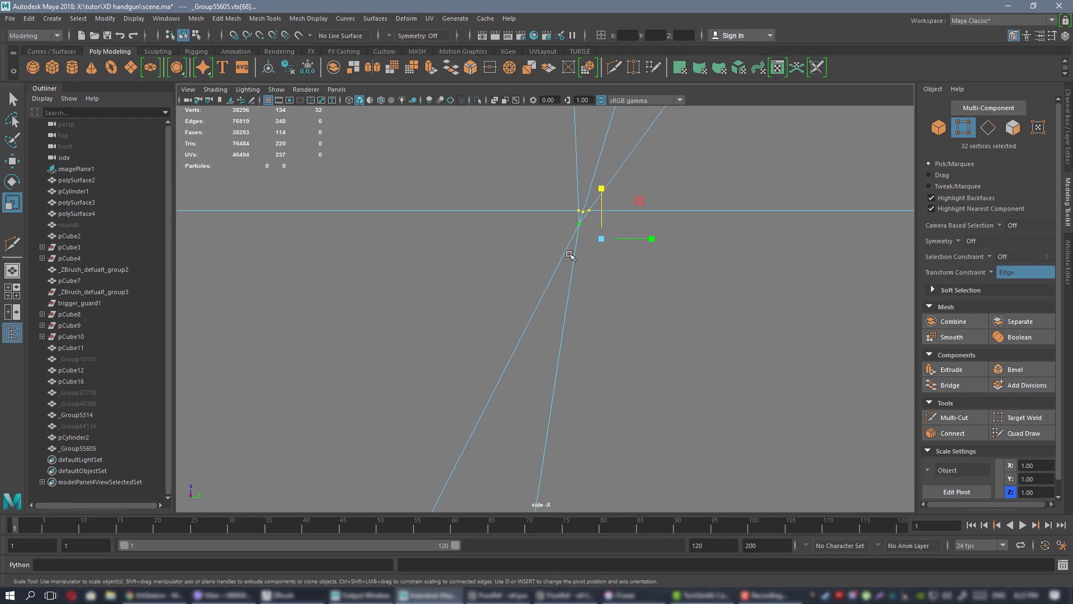
pyautogui.keyDown('alt'); pyautogui.moveTo(681, 273); pyautogui.dragTo(620, 217, button='right'); pyautogui.keyUp('alt')
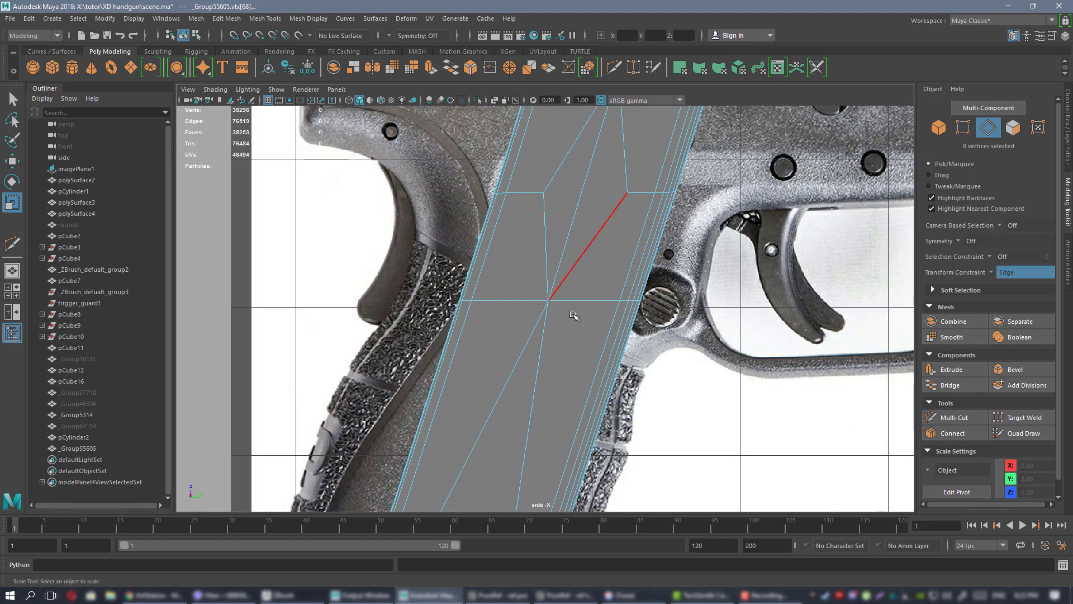
pyautogui.keyDown('alt'); pyautogui.moveTo(546, 343); pyautogui.dragTo(560, 308, button='middle'); pyautogui.keyUp('alt')
pyautogui.click(557, 309)
pyautogui.press('Delete')
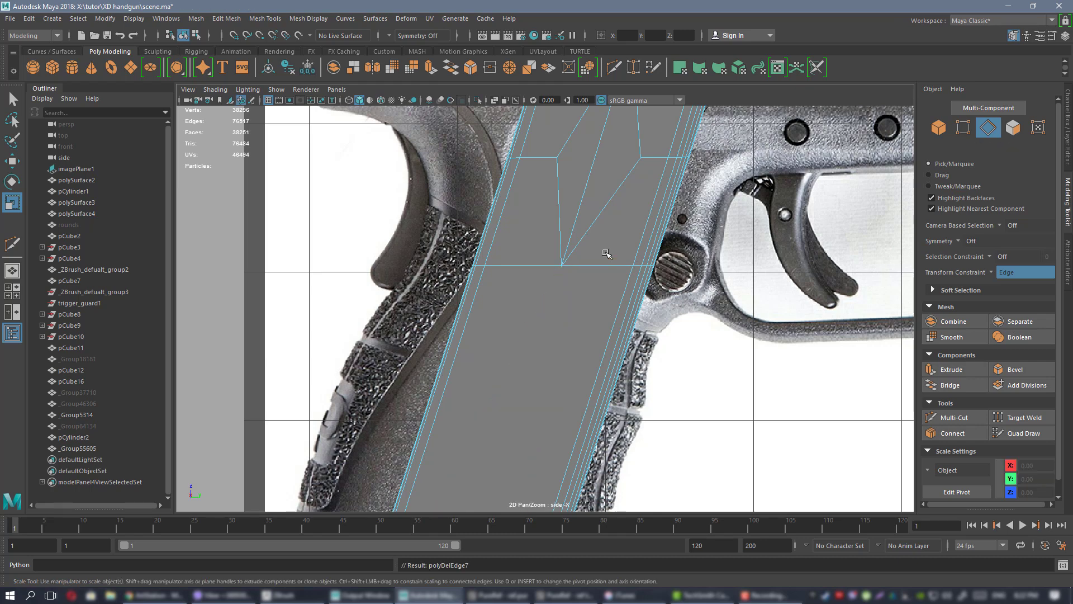
# - Delete the recess edges that run from the tip up to the next crosswise segments, keeping the crosswise row
pyautogui.click(597, 216)
pyautogui.hotkey('ctrl', 'Delete')
pyautogui.click(581, 199)
pyautogui.hotkey('ctrl', 'Delete')
pyautogui.hotkey('ctrl', 'Delete')
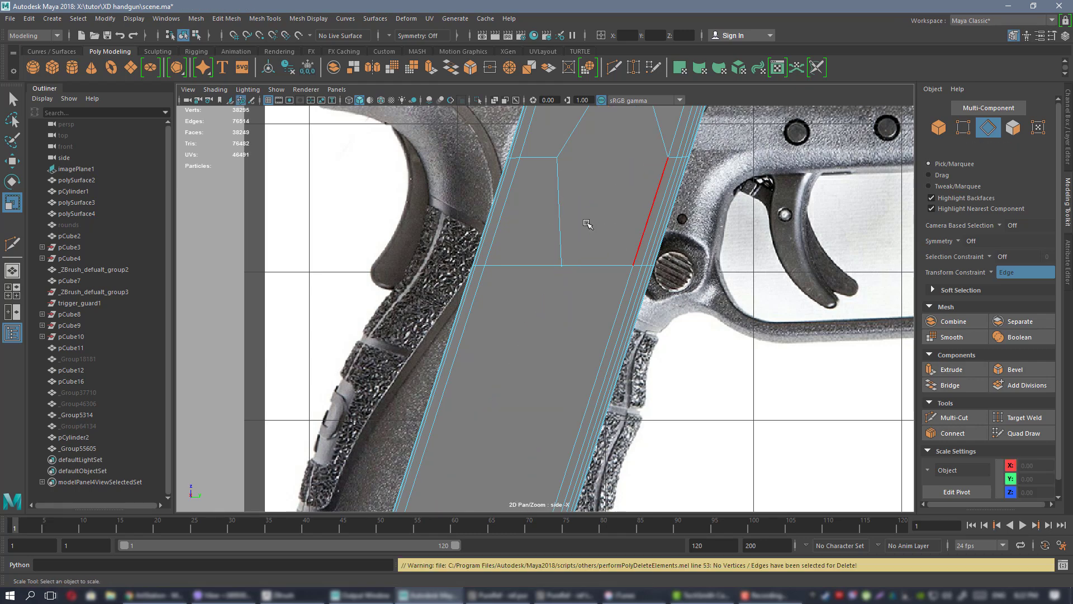
pyautogui.click(560, 219)
pyautogui.click(580, 280)
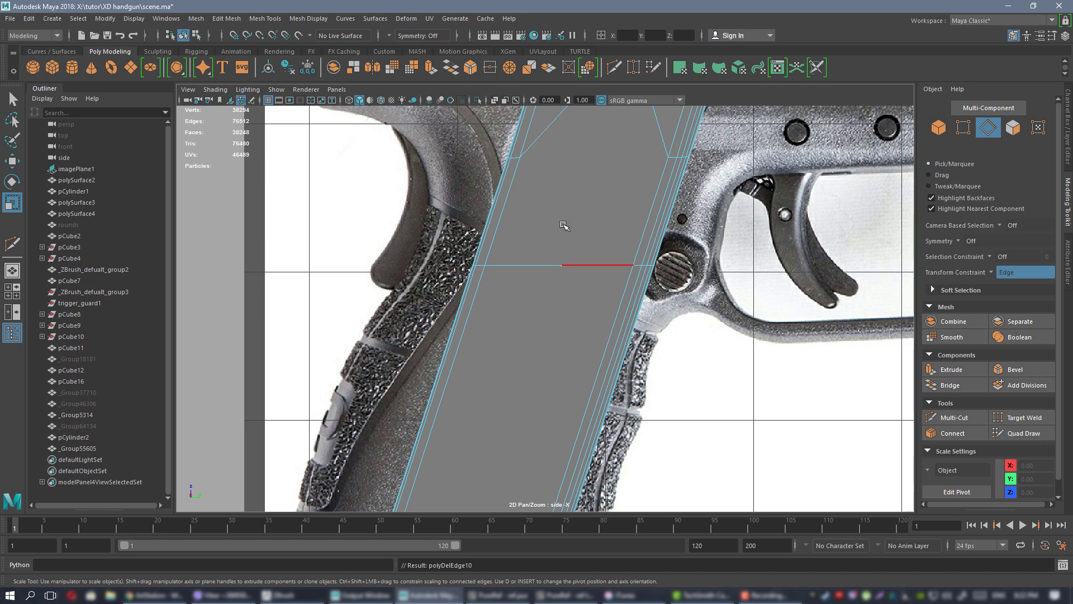
# - Select the clustered vertices at the former recess tip and merge them
pyautogui.keyDown('alt'); pyautogui.moveTo(563, 225); pyautogui.dragTo(674, 300, button='right'); pyautogui.keyUp('alt')
pyautogui.moveTo(612, 249); pyautogui.dragTo(576, 250, button='right')
pyautogui.moveTo(609, 252); pyautogui.dragTo(562, 221)
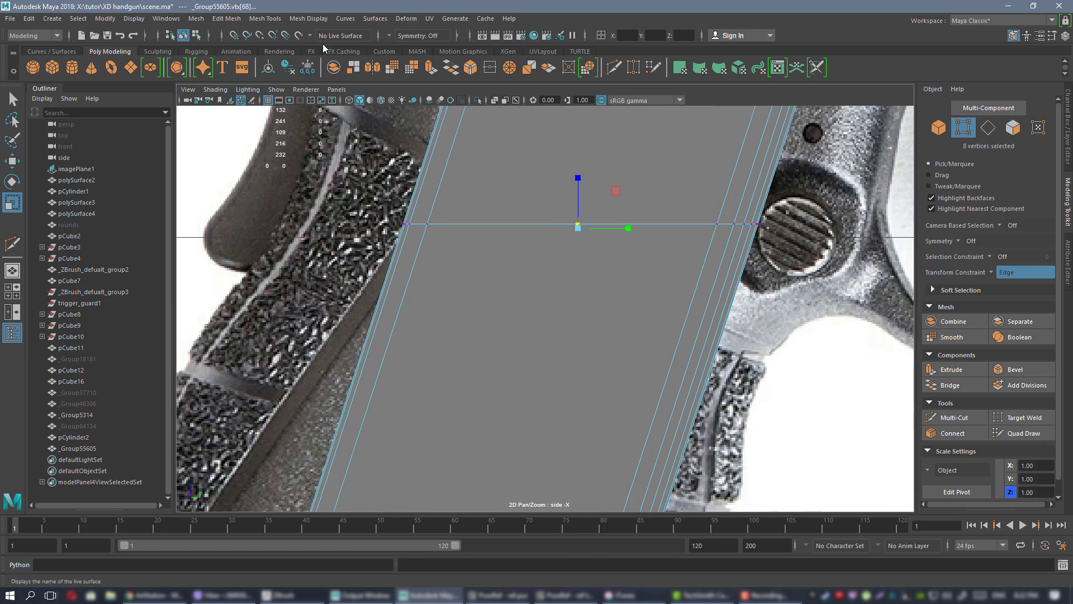
pyautogui.click(384, 52)
pyautogui.click(169, 67)
pyautogui.keyDown('alt'); pyautogui.moveTo(587, 240); pyautogui.dragTo(559, 266, button='middle'); pyautogui.keyUp('alt')
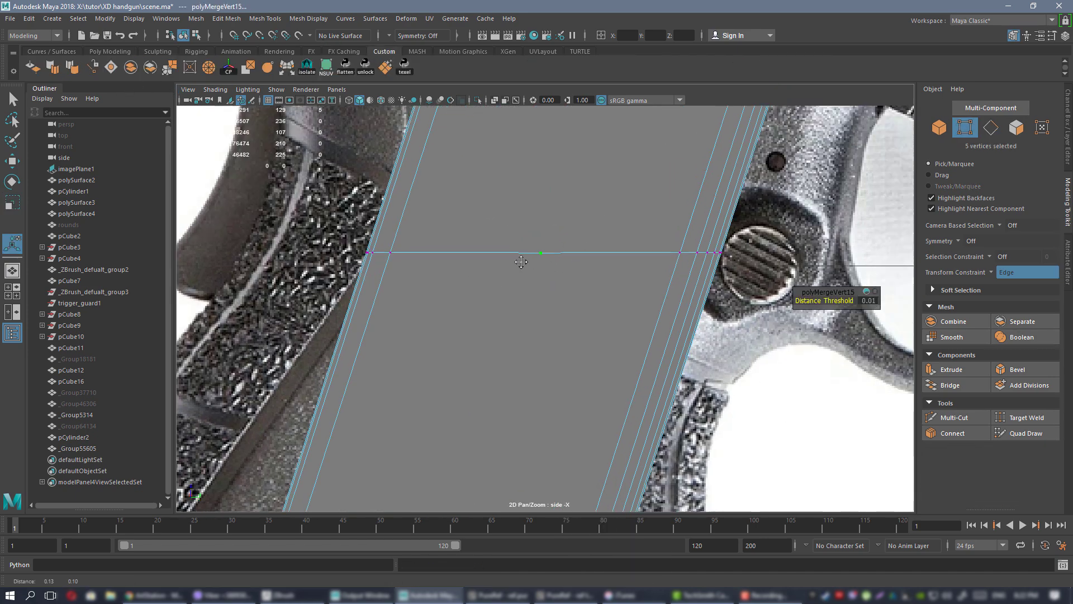
# - In the perspective view, delete the edges meeting at the recess tip on the opposite side, including the tiny leftover ones
pyautogui.keyDown('alt'); pyautogui.moveTo(559, 265); pyautogui.dragTo(620, 304, button='right'); pyautogui.keyUp('alt')
pyautogui.press('space')
pyautogui.press('space')
pyautogui.keyDown('alt'); pyautogui.moveTo(615, 241); pyautogui.dragTo(534, 237); pyautogui.keyUp('alt')
pyautogui.moveTo(533, 239); pyautogui.dragTo(535, 216, button='right')
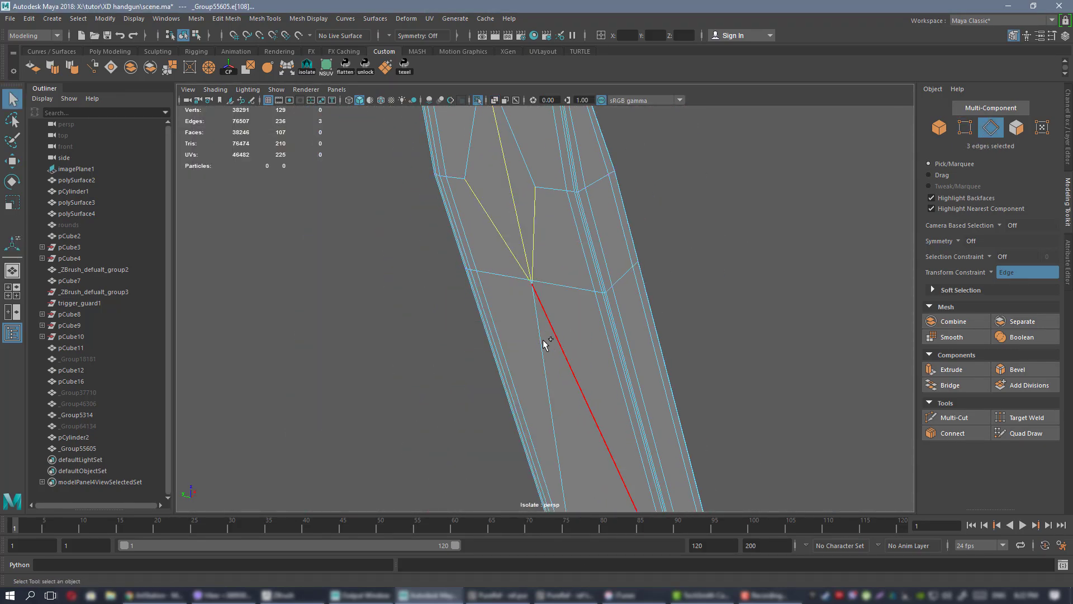
pyautogui.hotkey('ctrl', 'Delete')
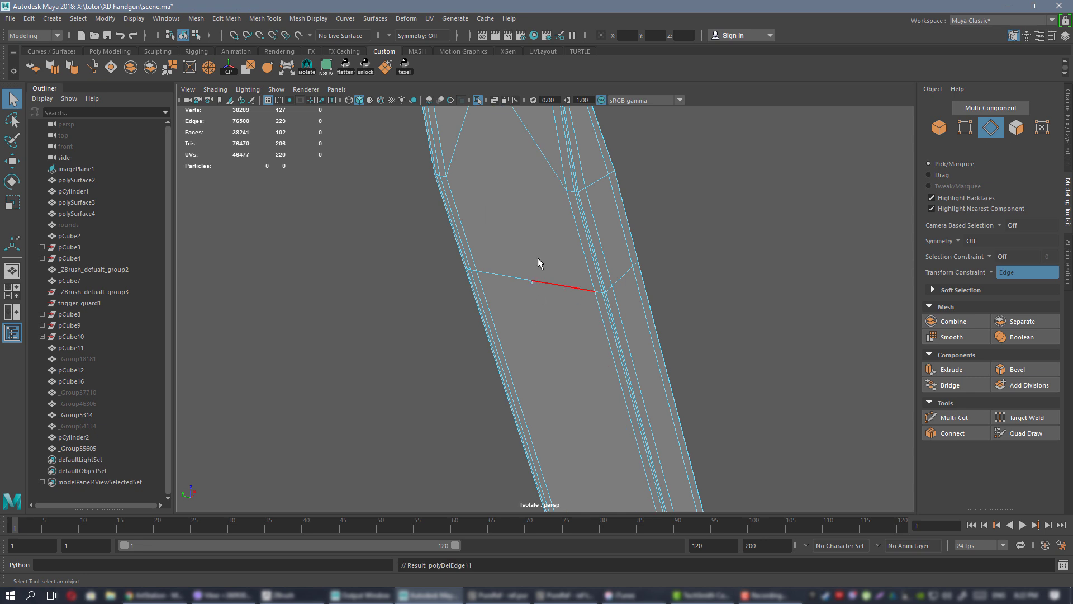
pyautogui.keyDown('alt'); pyautogui.moveTo(530, 264); pyautogui.dragTo(805, 495, button='right'); pyautogui.keyUp('alt')
pyautogui.keyDown('alt'); pyautogui.moveTo(564, 282); pyautogui.dragTo(499, 215, button='right'); pyautogui.keyUp('alt')
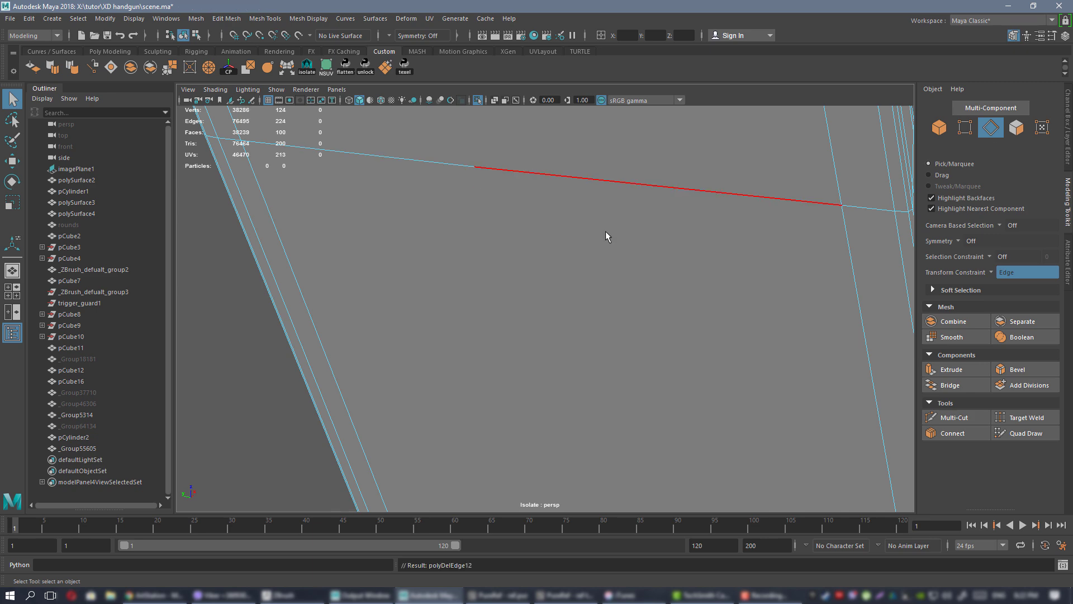
# - Target-weld the leftover middle vertex of the crosswise row into the row's vertex beside the rounded corner
pyautogui.scroll(-5, 604, 232)
pyautogui.keyDown('alt'); pyautogui.moveTo(595, 235); pyautogui.dragTo(385, 226); pyautogui.keyUp('alt')
pyautogui.press('F8')
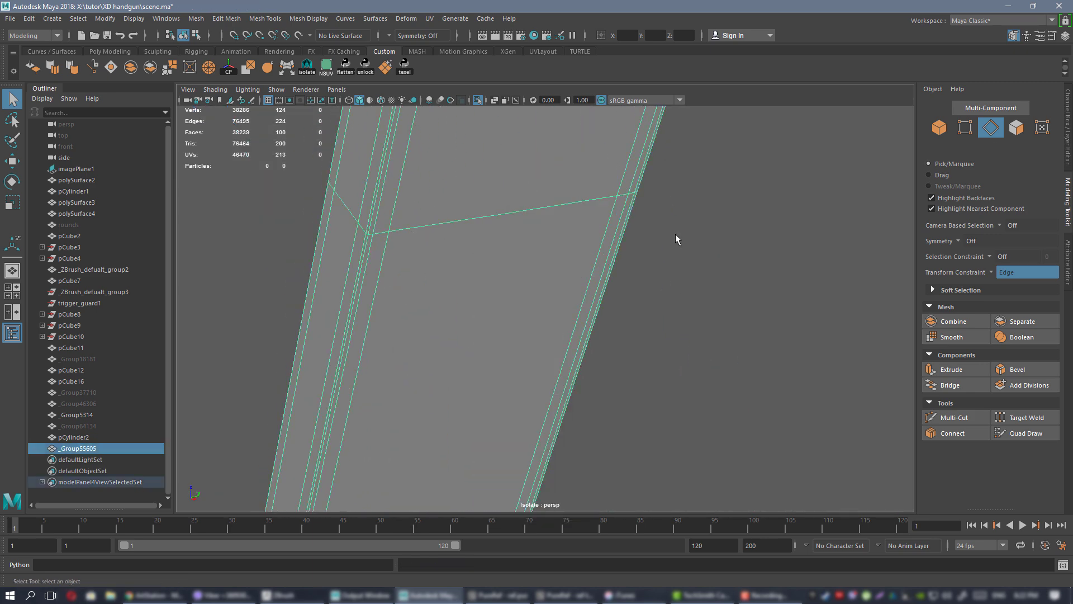
pyautogui.keyDown('alt'); pyautogui.moveTo(799, 230); pyautogui.dragTo(603, 208); pyautogui.keyUp('alt')
pyautogui.moveTo(499, 199); pyautogui.dragTo(455, 199, button='right')
pyautogui.keyDown('alt'); pyautogui.moveTo(553, 206); pyautogui.dragTo(502, 213); pyautogui.keyUp('alt')
pyautogui.click(566, 253)
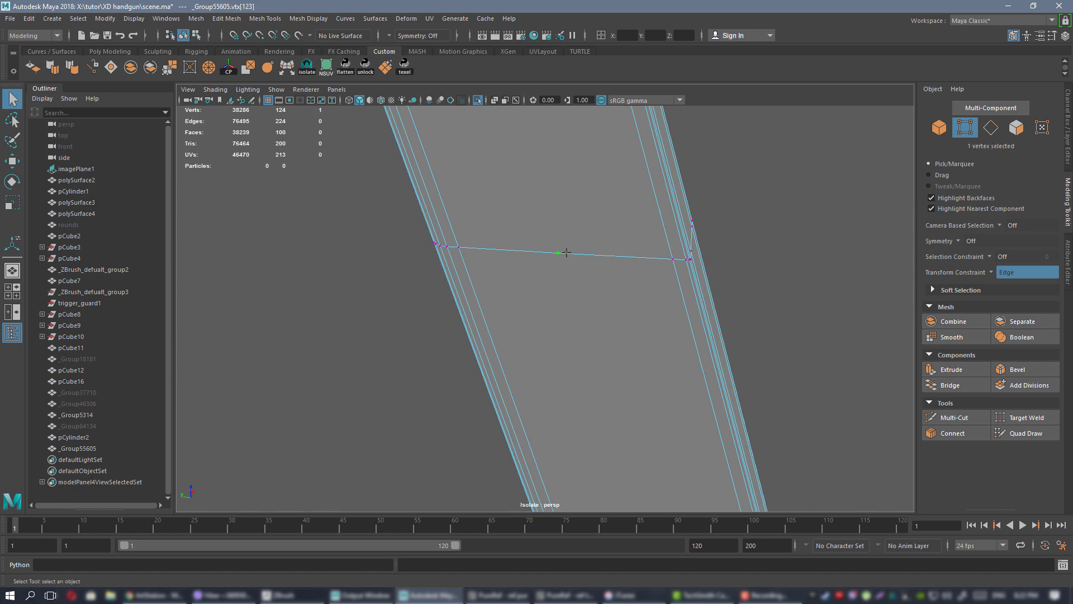
pyautogui.press('g')
pyautogui.moveTo(558, 253); pyautogui.dragTo(458, 247)
# - Weld the matching middle vertex on the opposite side into its neighbouring corner vertex and leave Target Weld
pyautogui.keyDown('alt'); pyautogui.moveTo(621, 256); pyautogui.dragTo(516, 240); pyautogui.keyUp('alt')
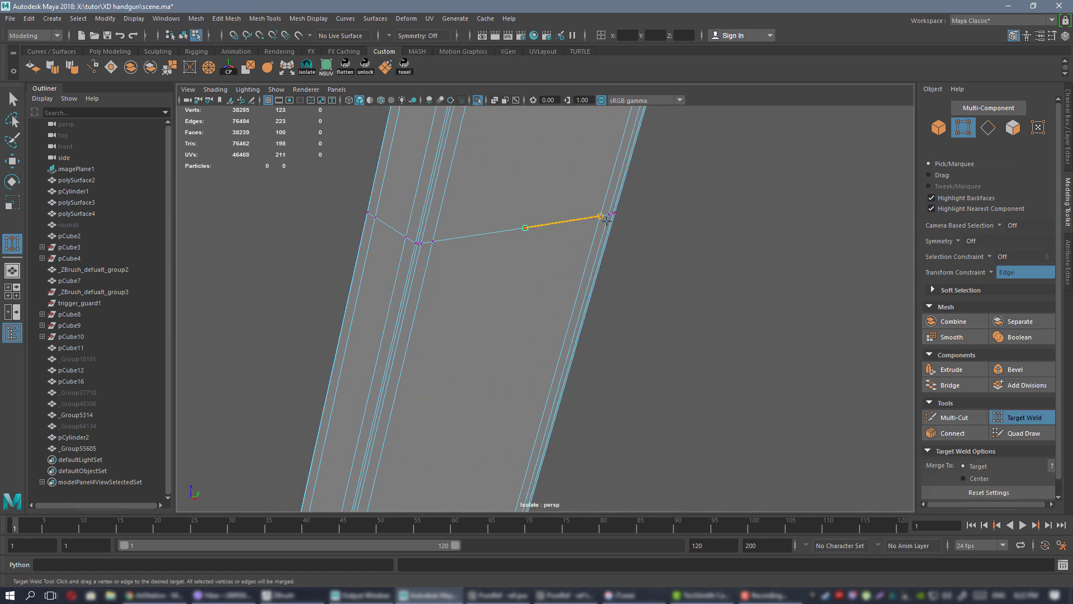
pyautogui.moveTo(607, 220); pyautogui.dragTo(603, 219)
pyautogui.keyDown('alt'); pyautogui.moveTo(570, 224); pyautogui.dragTo(483, 226); pyautogui.keyUp('alt')
pyautogui.press('w')
# - Delete all faces of the magazine body above the crosswise row
pyautogui.moveTo(554, 219); pyautogui.dragTo(551, 250, button='right')
pyautogui.scroll(-4, 516, 211)
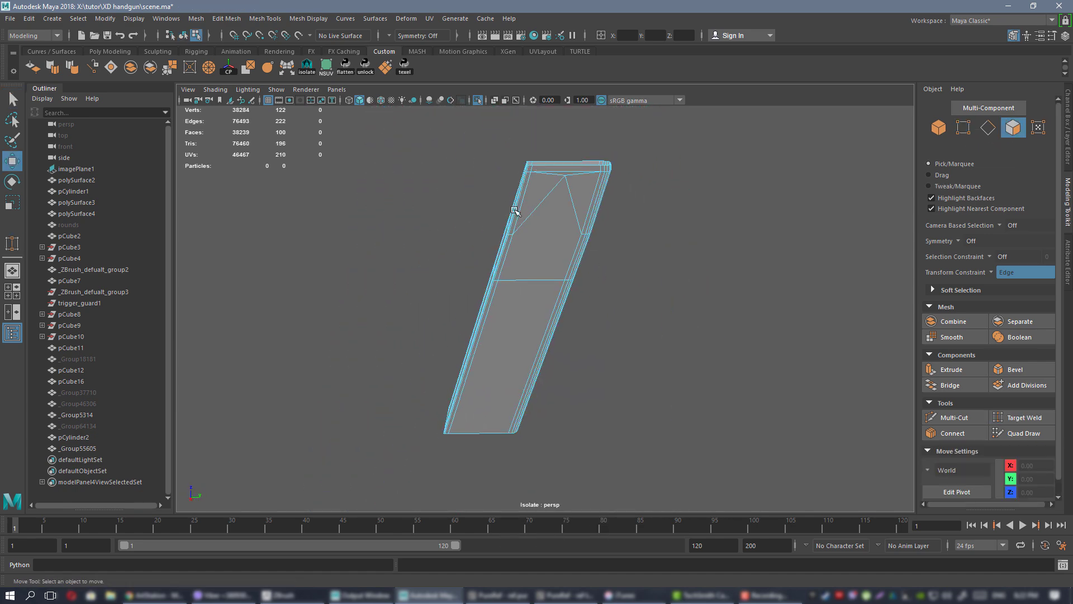
pyautogui.keyDown('alt'); pyautogui.moveTo(515, 210); pyautogui.dragTo(489, 139); pyautogui.keyUp('alt')
pyautogui.moveTo(691, 249); pyautogui.dragTo(692, 250)
pyautogui.press('Delete')
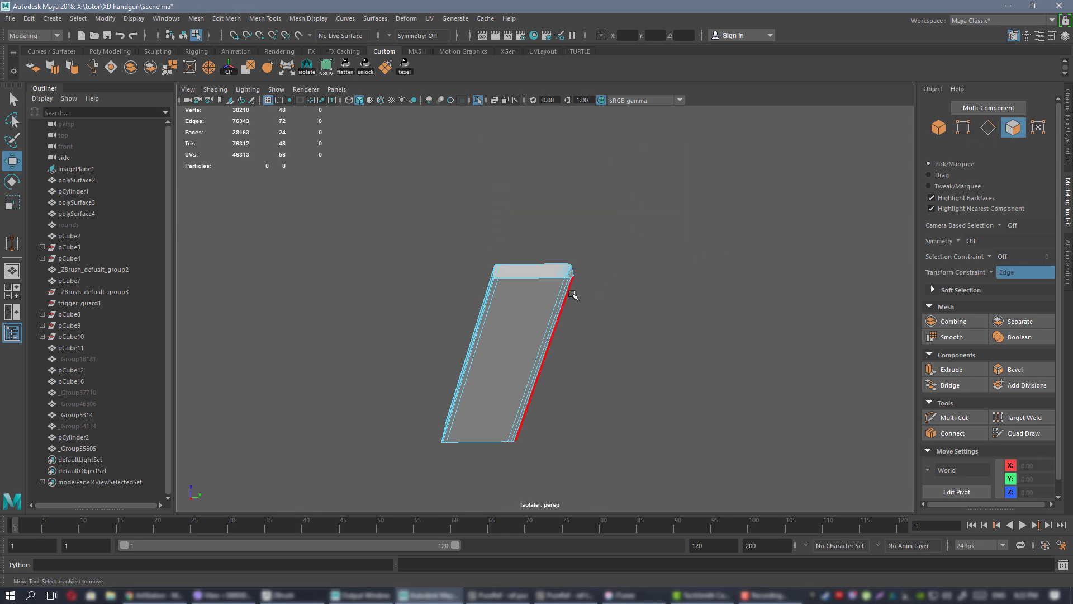
# - Select all remaining wall faces and extrude them together to give the shell thickness
pyautogui.scroll(8, 509, 317)
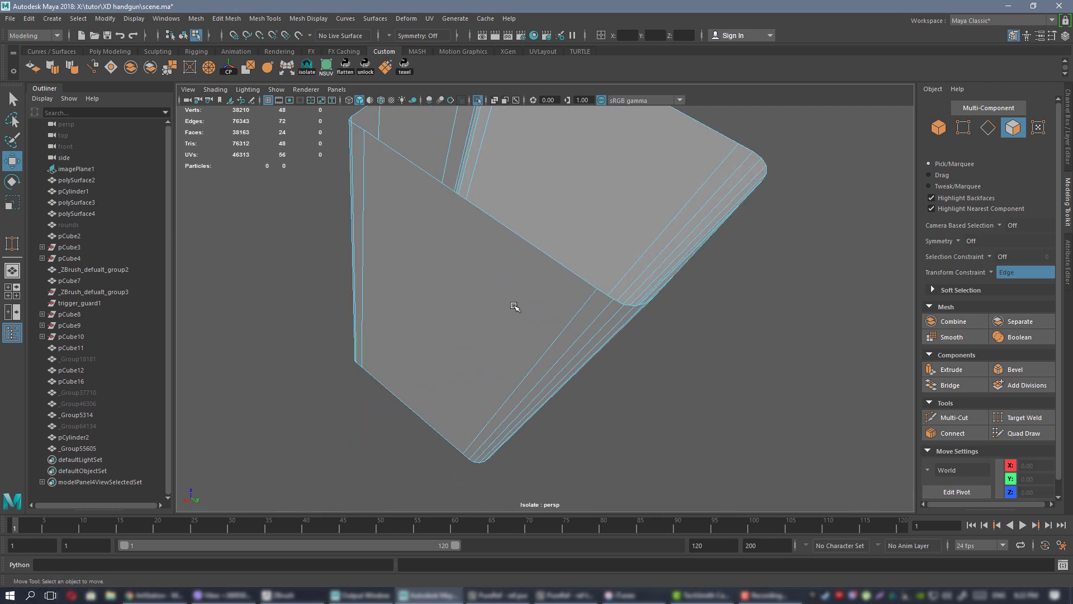
pyautogui.rightClick(475, 241)
pyautogui.moveTo(475, 241); pyautogui.dragTo(474, 260, button='right')
pyautogui.doubleClick(474, 250)
pyautogui.keyDown('alt'); pyautogui.moveTo(536, 279); pyautogui.dragTo(596, 305); pyautogui.keyUp('alt')
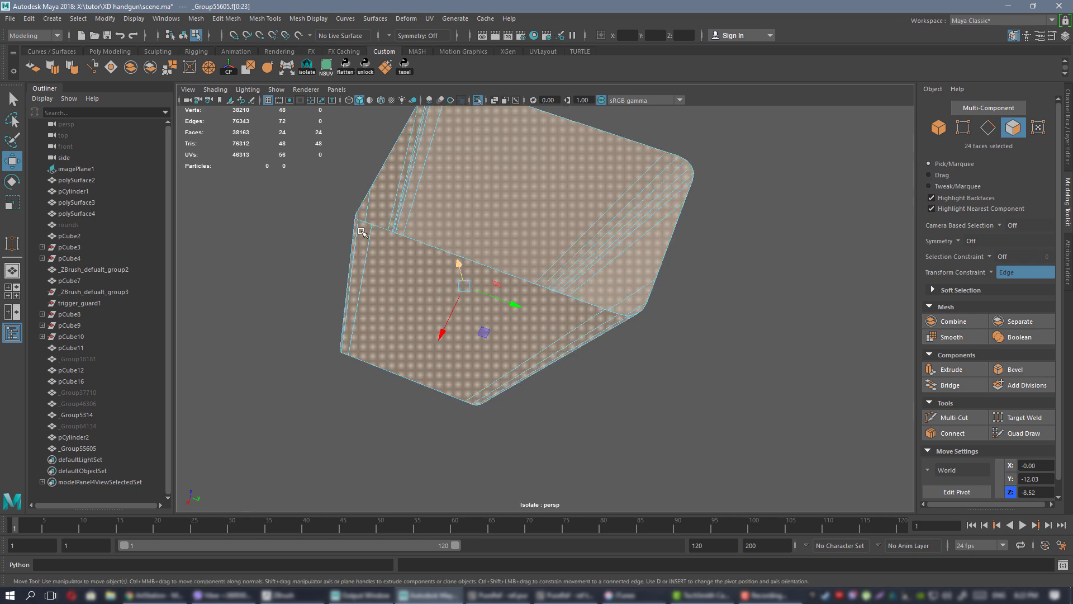
pyautogui.keyDown('alt'); pyautogui.moveTo(540, 278); pyautogui.dragTo(506, 305); pyautogui.keyUp('alt')
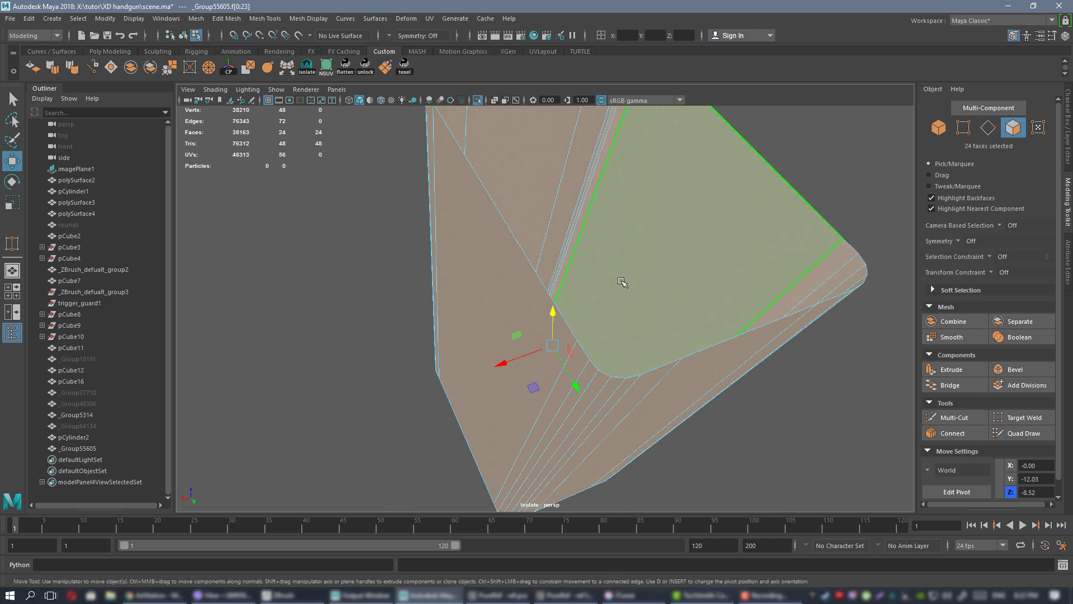
pyautogui.hotkey('ctrl', 'e')
pyautogui.moveTo(542, 404)
pyautogui.keyDown('alt'); pyautogui.mouseDown()
pyautogui.moveTo(512, 322)
pyautogui.moveTo(540, 410)
pyautogui.moveTo(533, 403)
pyautogui.mouseUp(); pyautogui.keyUp('alt')
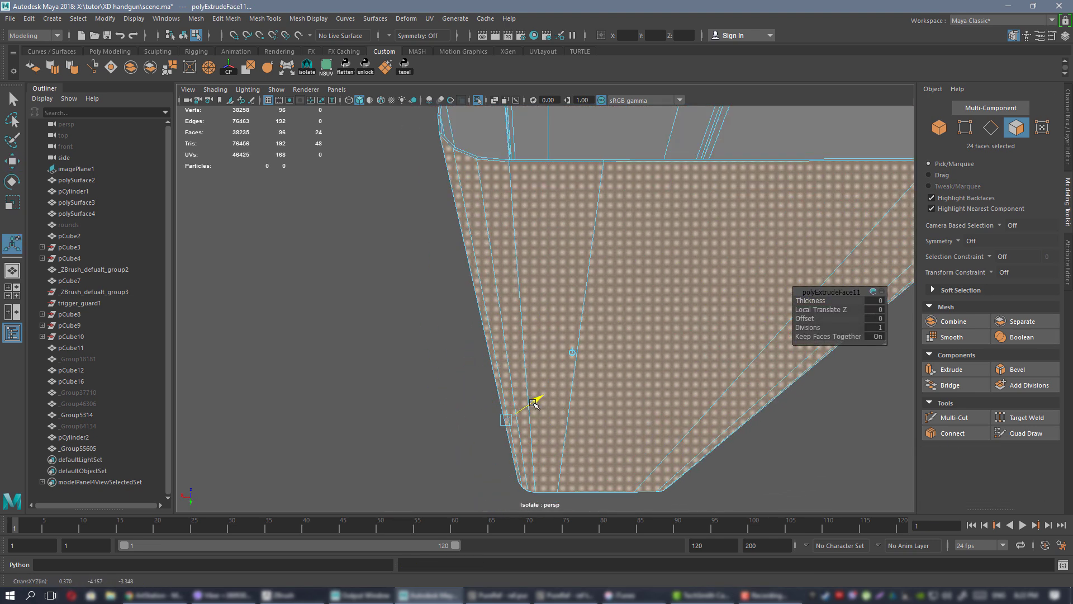
# - Select the inner ring of wall faces and delete it
pyautogui.keyDown('alt'); pyautogui.moveTo(588, 354); pyautogui.dragTo(531, 265); pyautogui.keyUp('alt')
pyautogui.click(534, 230)
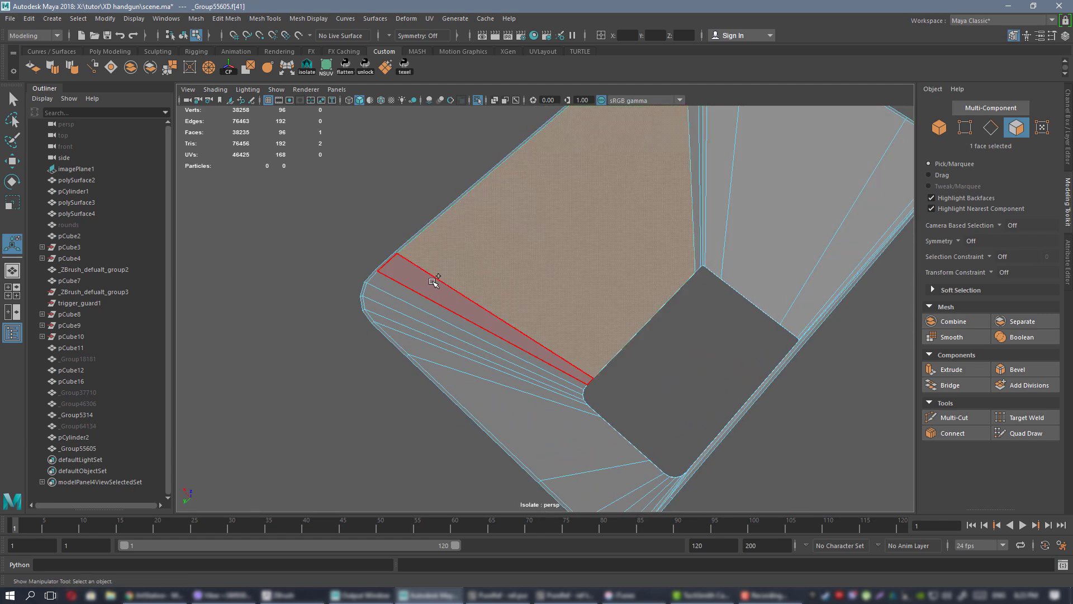
pyautogui.doubleClick(435, 286)
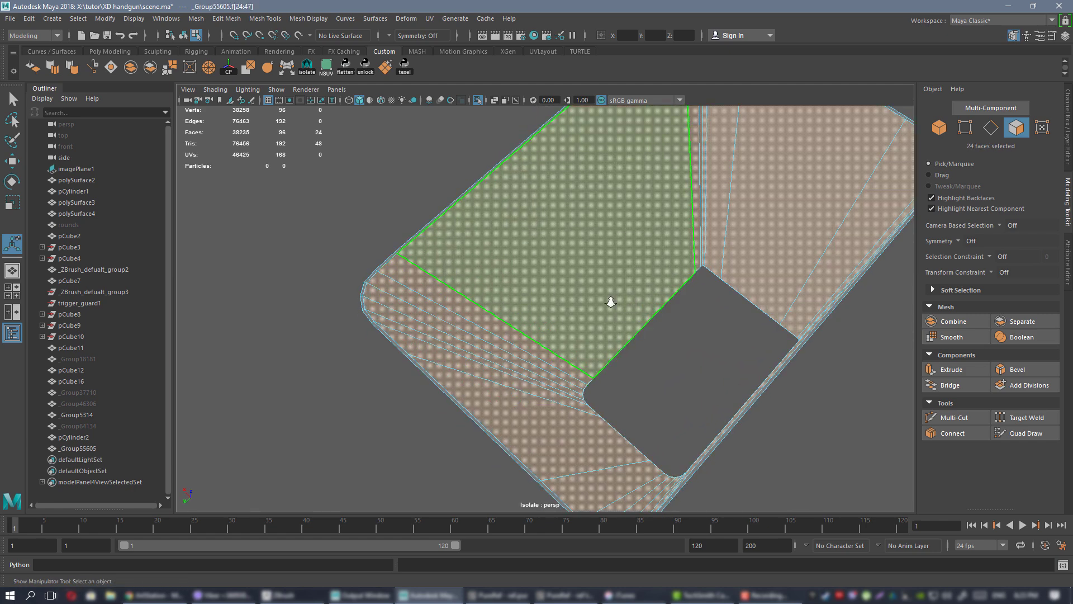
pyautogui.press('f')
pyautogui.press('Delete')
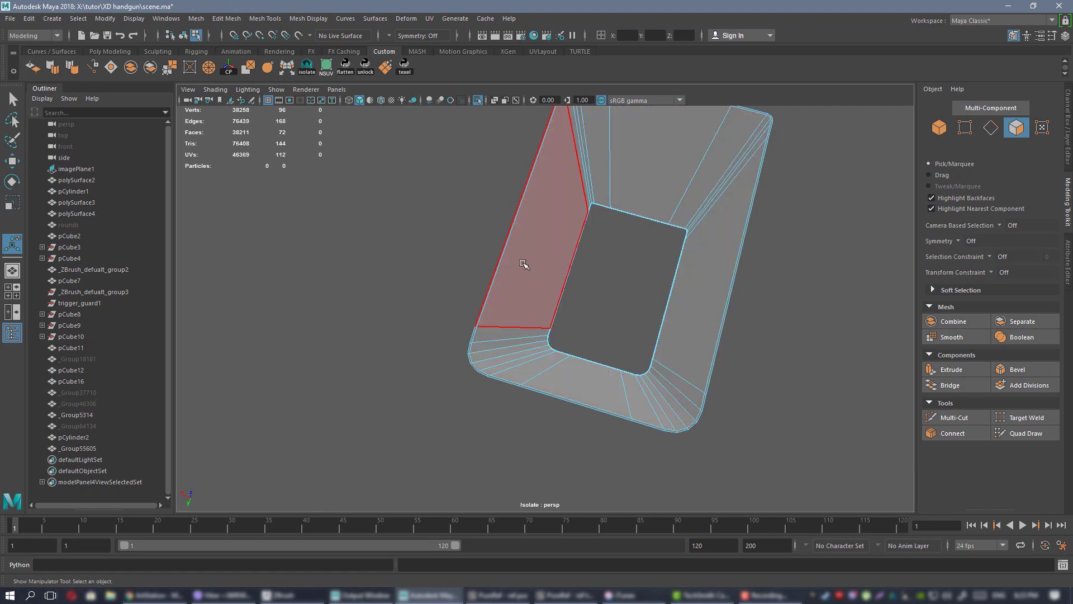
# - Fill the open border loops at both ends of the shell with cap faces
pyautogui.moveTo(523, 264); pyautogui.dragTo(519, 237, button='right')
pyautogui.scroll(4, 468, 251)
pyautogui.keyDown('alt'); pyautogui.moveTo(468, 252); pyautogui.dragTo(482, 230); pyautogui.keyUp('alt')
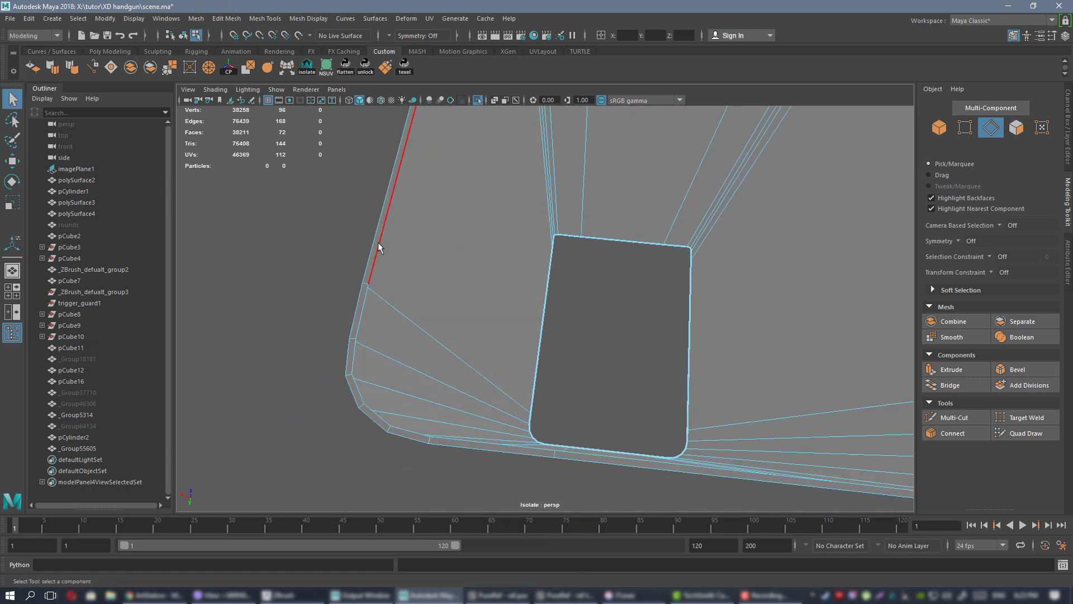
pyautogui.keyDown('alt'); pyautogui.moveTo(521, 281); pyautogui.dragTo(570, 202); pyautogui.keyUp('alt')
pyautogui.click(103, 66)
pyautogui.press('w')
pyautogui.scroll(-4, 519, 228)
pyautogui.scroll(4, 569, 202)
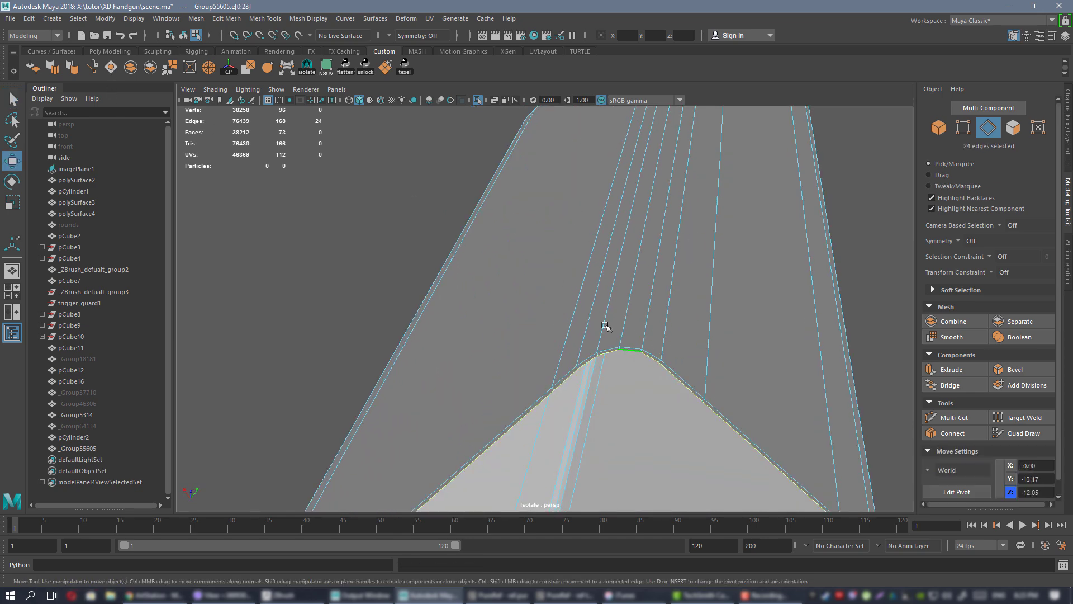
pyautogui.click(111, 68)
pyautogui.scroll(-6, 553, 192)
pyautogui.keyDown('alt'); pyautogui.moveTo(618, 226); pyautogui.dragTo(618, 232); pyautogui.keyUp('alt')
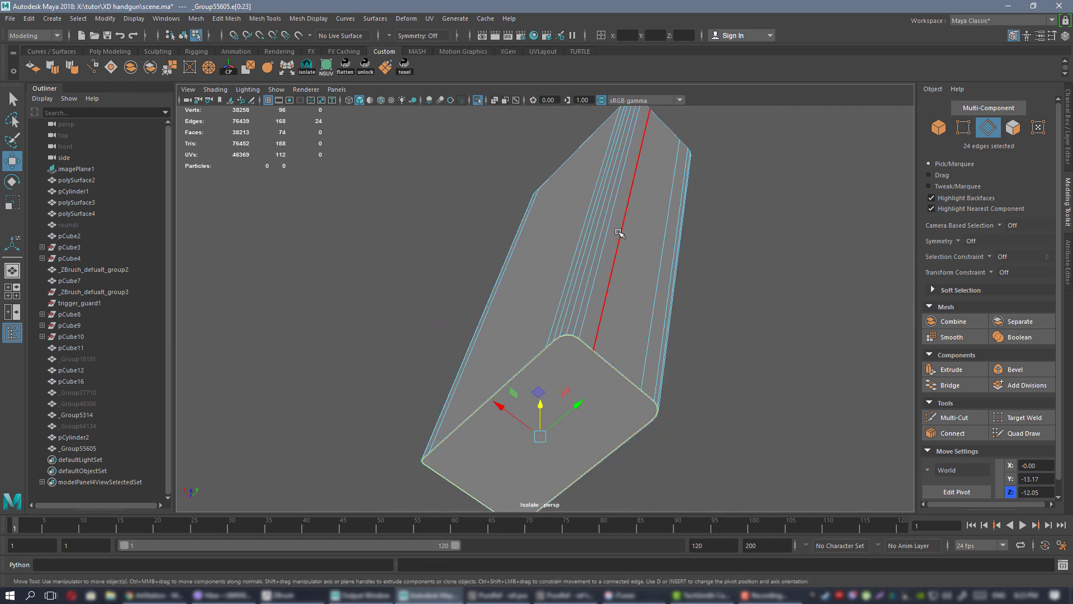
# - Return to object mode, reverse the closed shell's normals and check its shading deselected
pyautogui.moveTo(619, 232); pyautogui.dragTo(654, 210, button='right')
pyautogui.click(694, 232)
pyautogui.scroll(-5, 598, 199)
pyautogui.keyDown('alt'); pyautogui.moveTo(599, 199); pyautogui.dragTo(575, 270); pyautogui.keyUp('alt')
pyautogui.click(594, 252)
pyautogui.click(50, 73)
pyautogui.keyDown('alt'); pyautogui.moveTo(631, 215); pyautogui.dragTo(517, 204); pyautogui.keyUp('alt')
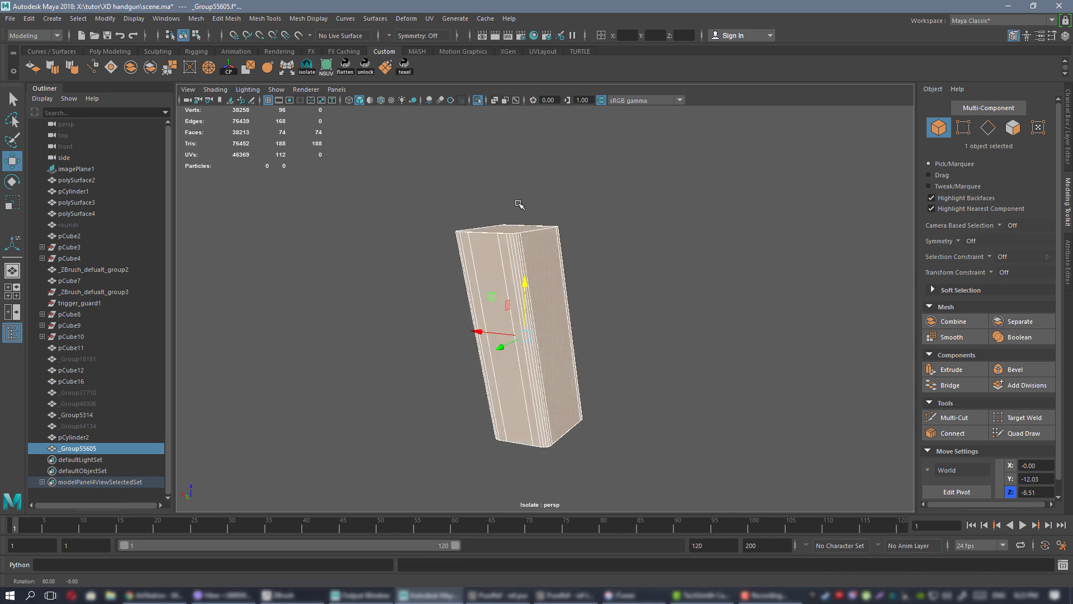
pyautogui.click(517, 204)
pyautogui.click(495, 277)
pyautogui.click(640, 232)
pyautogui.keyDown('alt'); pyautogui.moveTo(640, 232); pyautogui.dragTo(531, 271); pyautogui.keyUp('alt')
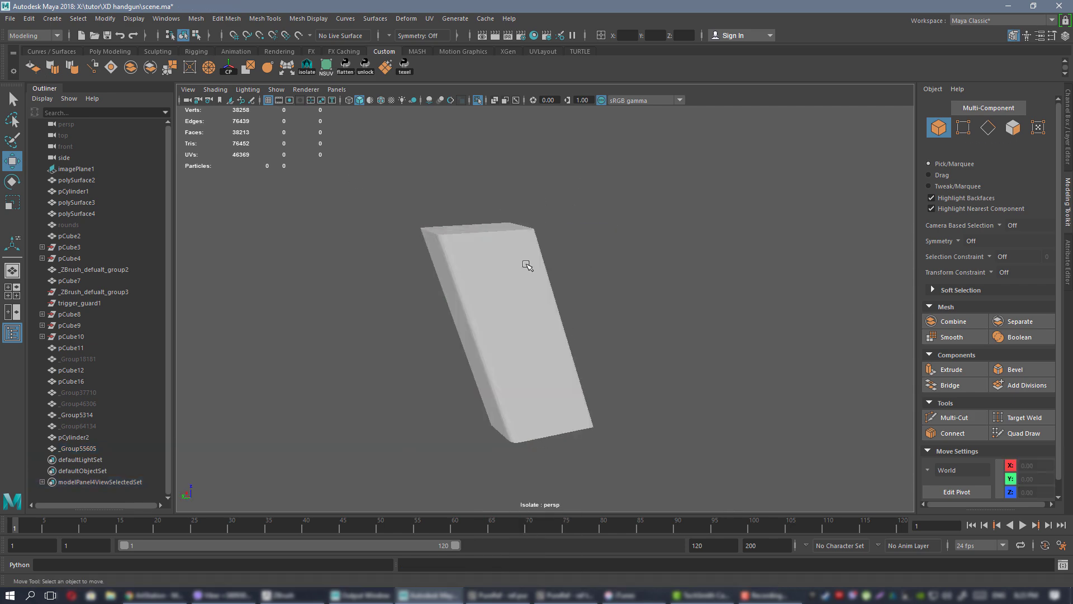
# - Export the shell as 1.OBJ, replacing the existing file
pyautogui.click(532, 271)
pyautogui.click(10, 19)
pyautogui.click(56, 164)
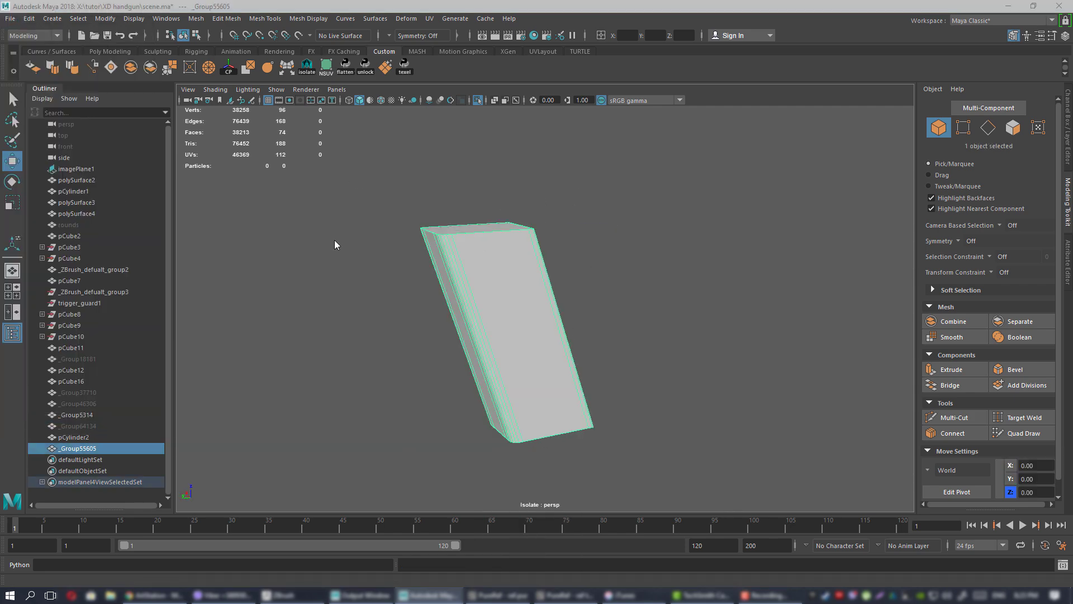
pyautogui.doubleClick(412, 222)
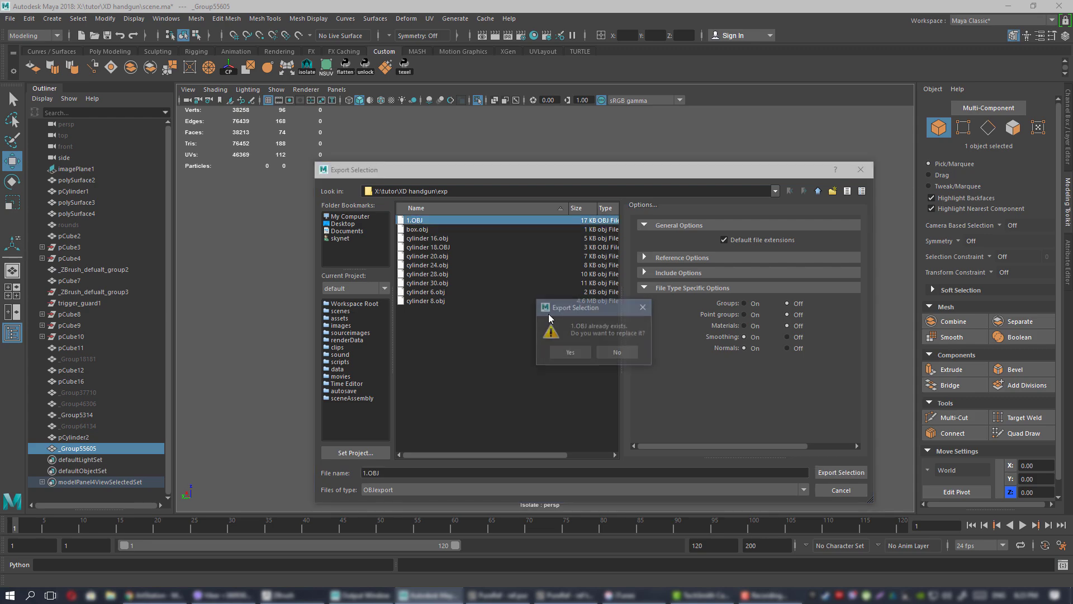
pyautogui.click(570, 352)
# - Switch to ZBrush and duplicate the box subtool in the mag folder
pyautogui.click(302, 599)
pyautogui.moveTo(678, 357); pyautogui.dragTo(716, 314)
pyautogui.hotkey('shift', 'f')
pyautogui.click(983, 376)
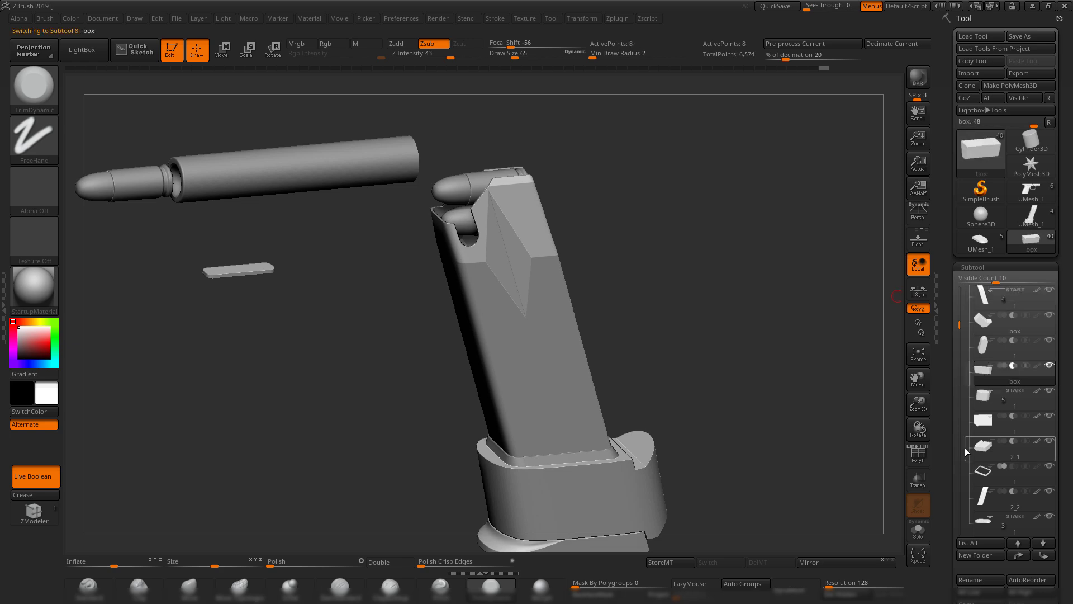
pyautogui.scroll(-3, 995, 467)
pyautogui.click(987, 506)
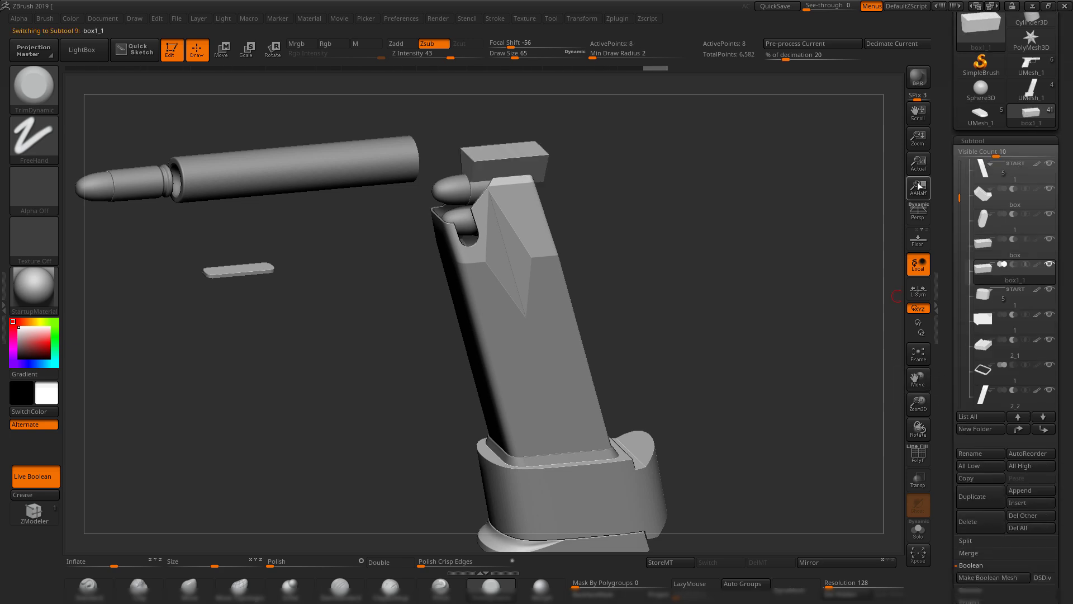
# - Import 1.OBJ into the duplicated subtool, splitting its polygons into symmetrical triangles only
pyautogui.scroll(3, 942, 160)
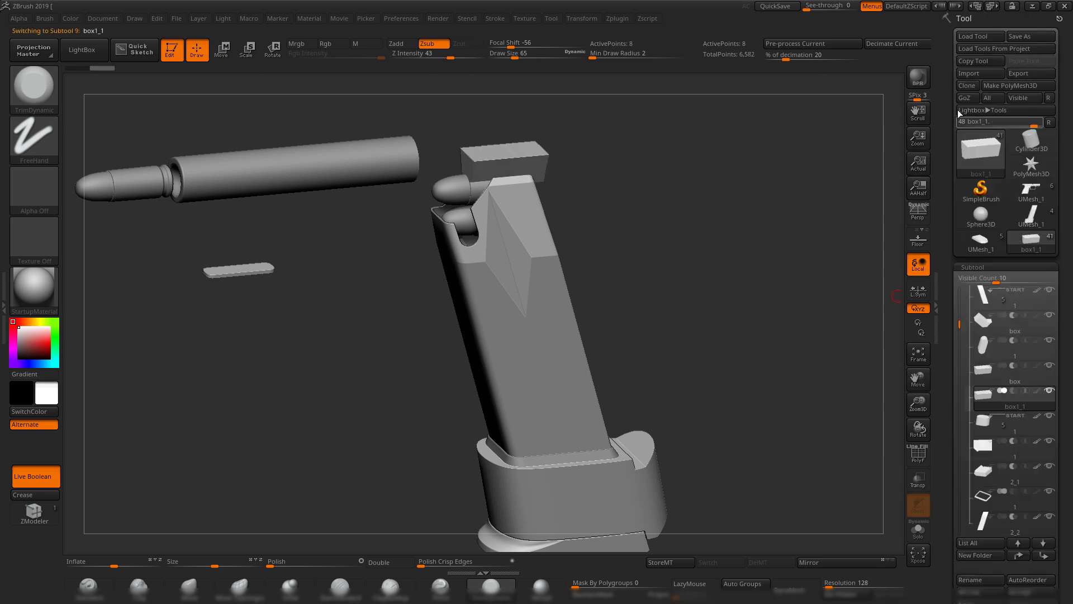
pyautogui.click(969, 74)
pyautogui.doubleClick(428, 207)
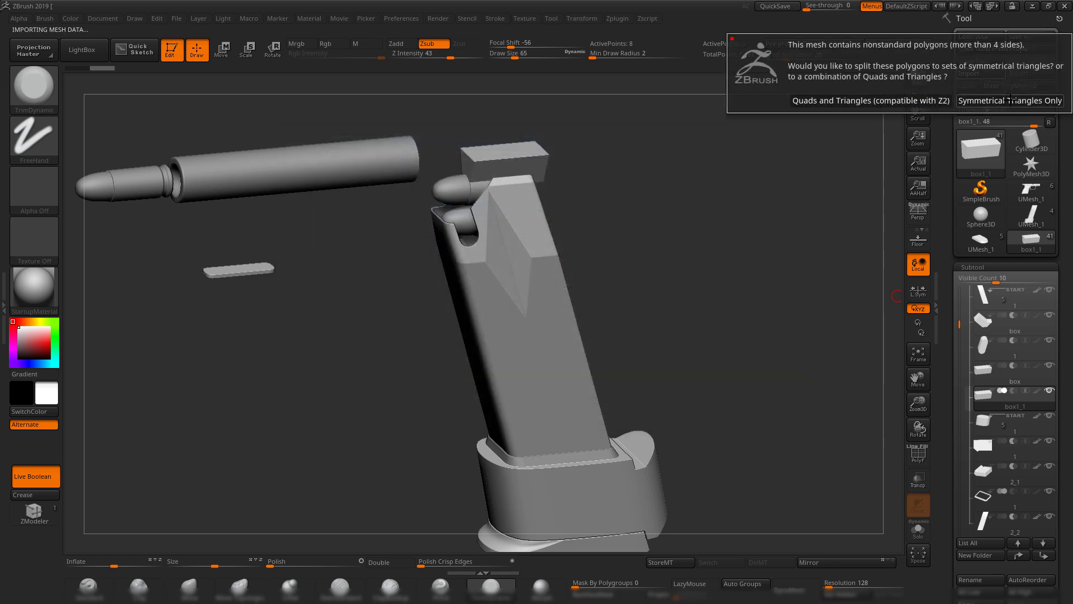
pyautogui.click(1010, 99)
# - Hide the cartridge folder to expose the inside of the magazine
pyautogui.moveTo(635, 205)
pyautogui.mouseDown()
pyautogui.moveTo(644, 211)
pyautogui.moveTo(633, 213)
pyautogui.mouseUp()
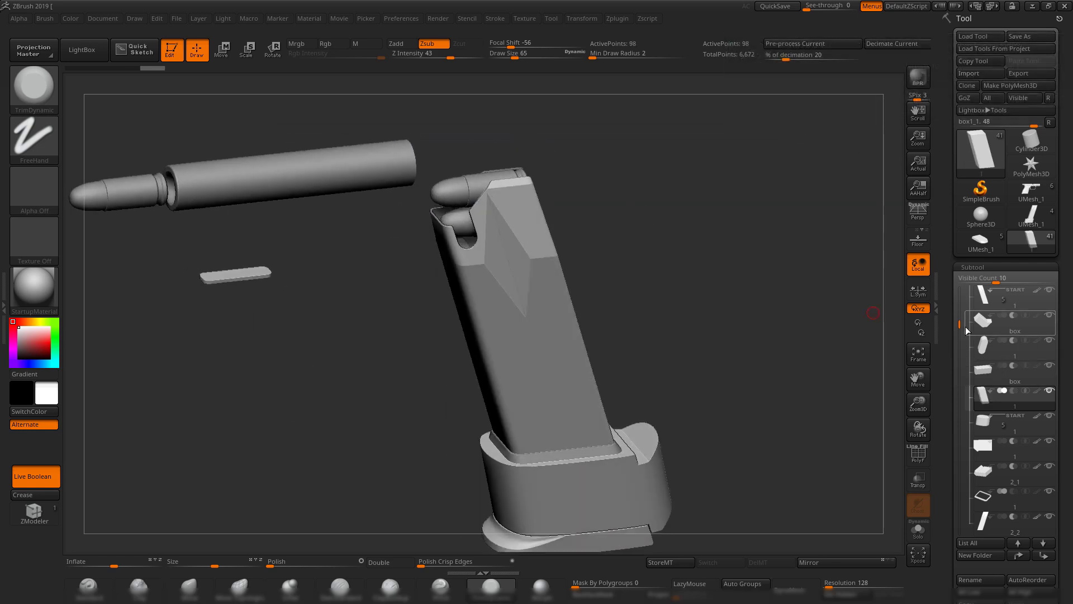
pyautogui.moveTo(961, 313); pyautogui.dragTo(963, 269)
pyautogui.click(1049, 290)
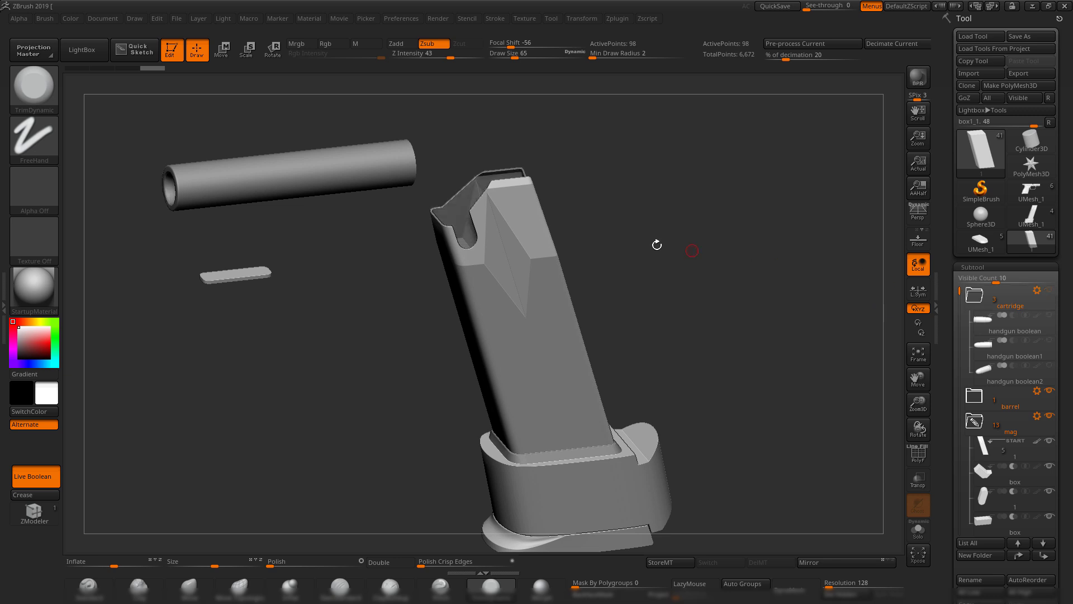
# - Hide the barrel folder and show the cartridge folder again alongside the magazine
pyautogui.click(1050, 393)
pyautogui.moveTo(726, 240); pyautogui.dragTo(435, 212)
pyautogui.click(1050, 290)
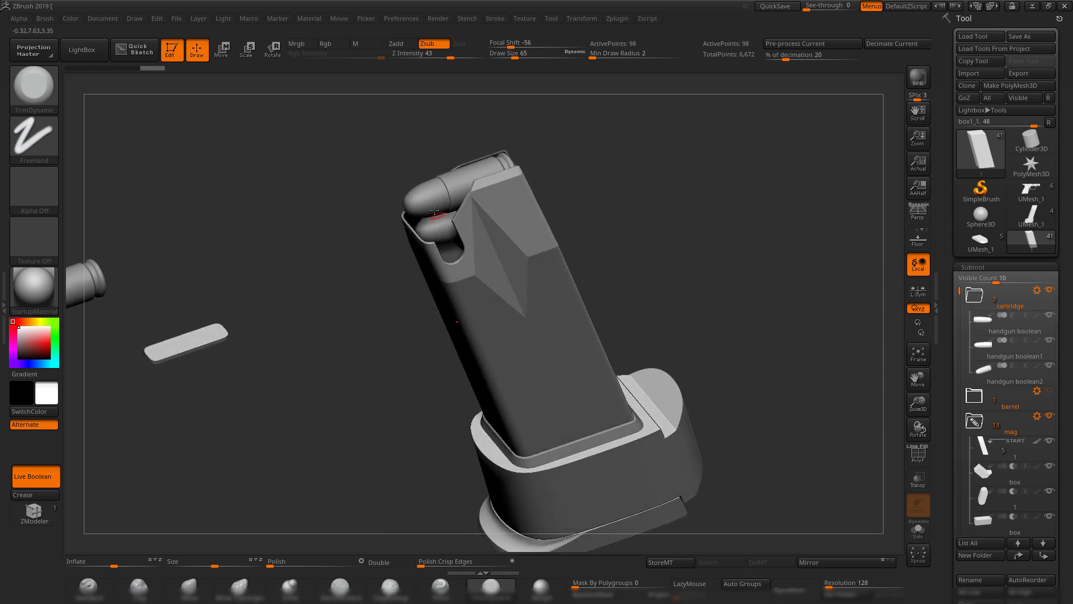
# - Select the lower cartridge visible inside the magazine and duplicate its subtool
pyautogui.keyDown('shift'); pyautogui.moveTo(701, 204); pyautogui.dragTo(668, 188); pyautogui.keyUp('shift')
pyautogui.keyDown('alt'); pyautogui.click(449, 219); pyautogui.keyUp('alt')
pyautogui.press('w')
pyautogui.keyDown('alt'); pyautogui.moveTo(679, 115); pyautogui.dragTo(737, 246); pyautogui.keyUp('alt')
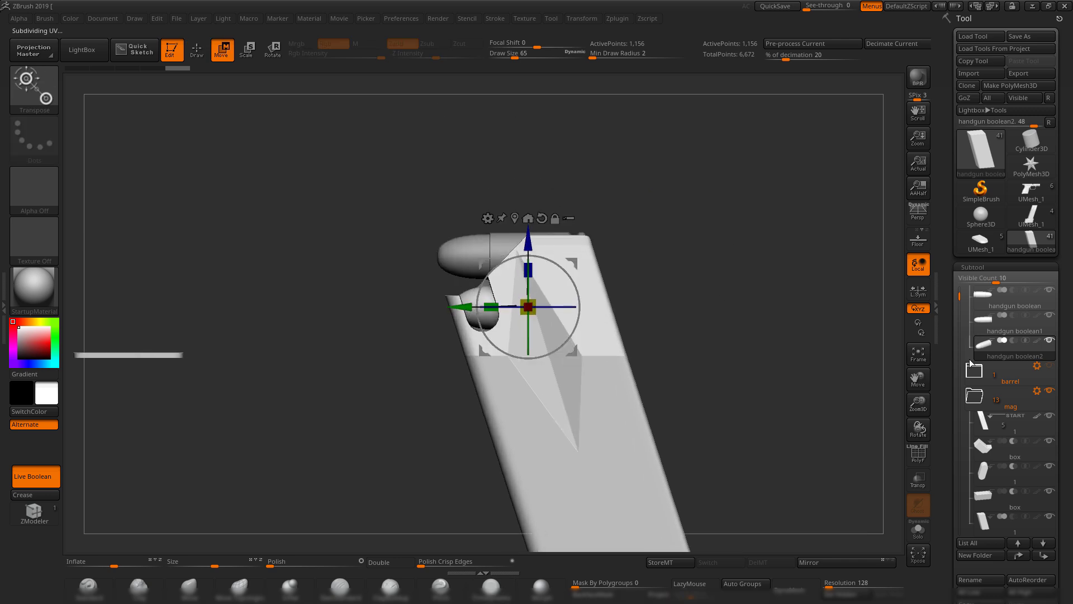
pyautogui.scroll(-3, 966, 499)
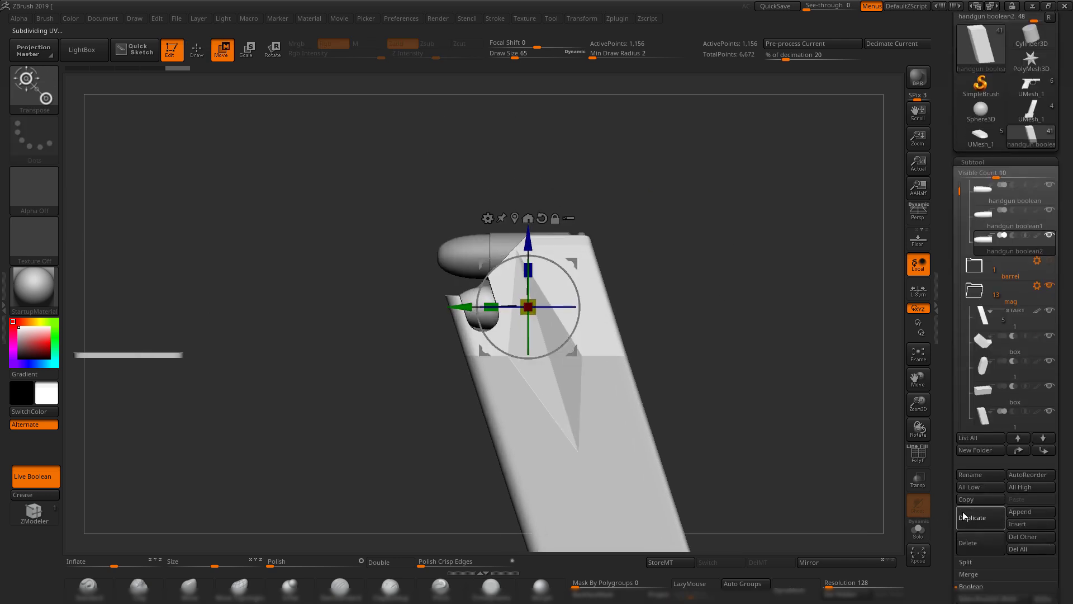
pyautogui.click(970, 517)
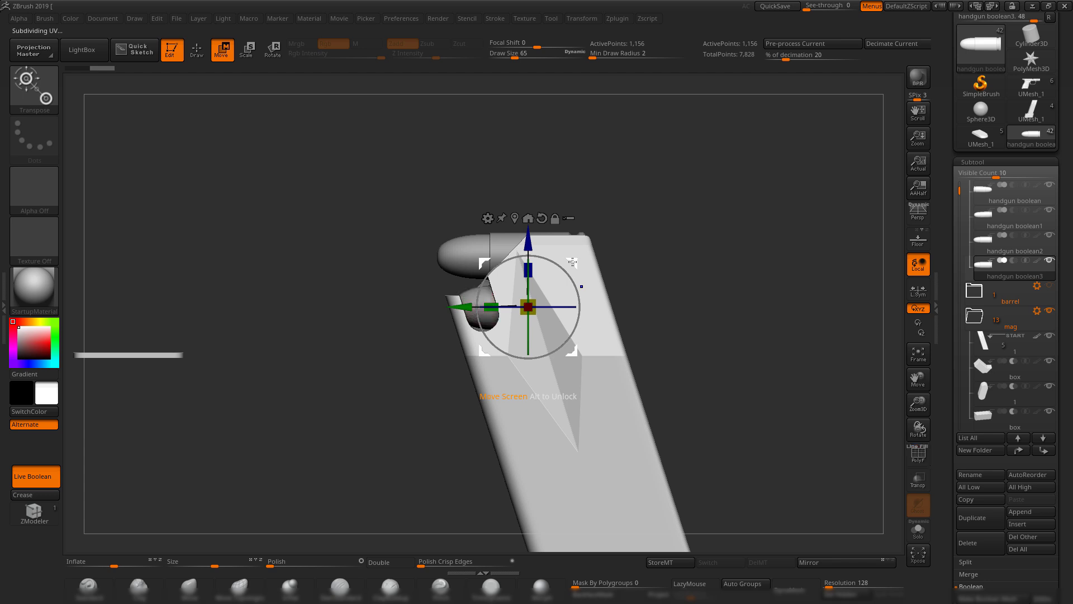
# - Move the duplicated cartridge down about 0.7 units beneath the other two, hiding the mag folder during placement, and fine-tune its fit
pyautogui.click(1049, 311)
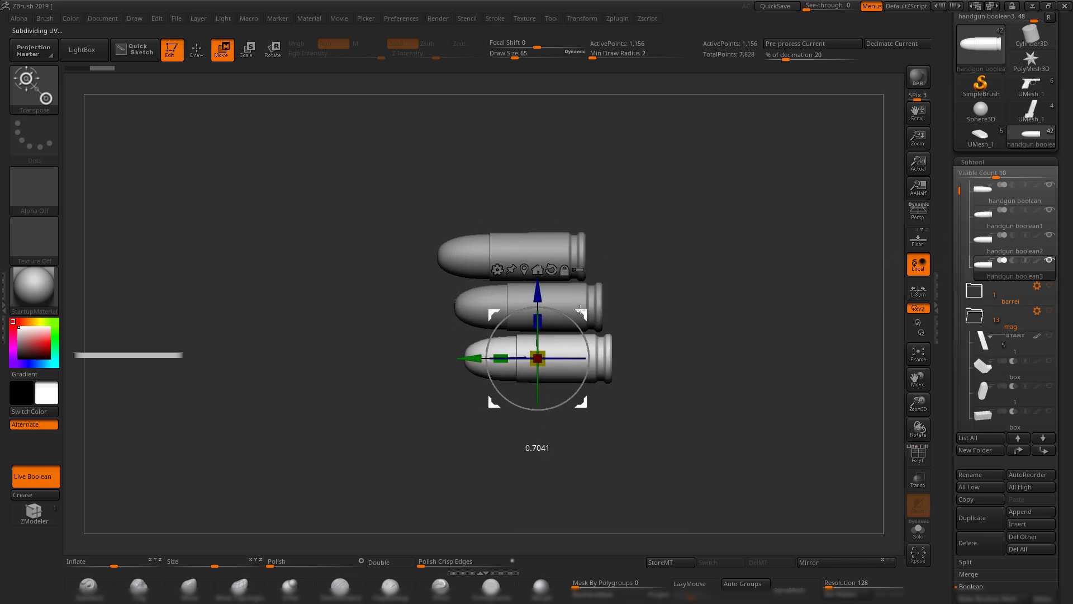
pyautogui.click(1049, 311)
pyautogui.moveTo(698, 244); pyautogui.dragTo(715, 296)
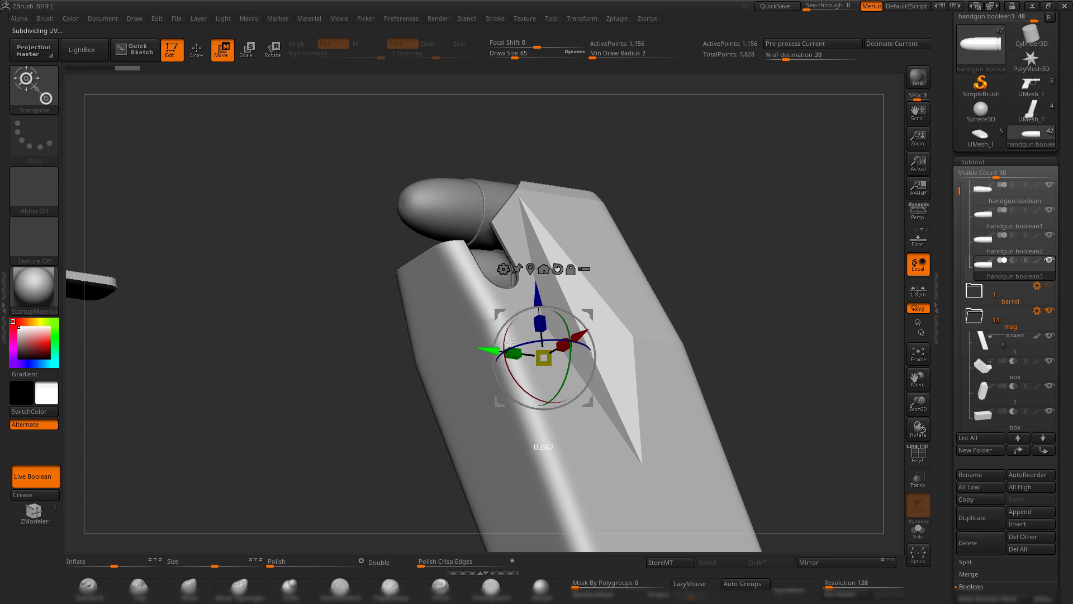
pyautogui.moveTo(510, 342); pyautogui.dragTo(510, 341)
# - Examine the cartridges' fit inside the magazine from several sides
pyautogui.moveTo(793, 296); pyautogui.dragTo(727, 225)
pyautogui.moveTo(727, 225)
pyautogui.mouseDown()
pyautogui.moveTo(733, 254)
pyautogui.moveTo(714, 358)
pyautogui.moveTo(707, 338)
pyautogui.moveTo(742, 386)
pyautogui.moveTo(735, 354)
pyautogui.moveTo(718, 372)
pyautogui.mouseUp()
pyautogui.press('q')
pyautogui.moveTo(634, 334); pyautogui.dragTo(505, 293)
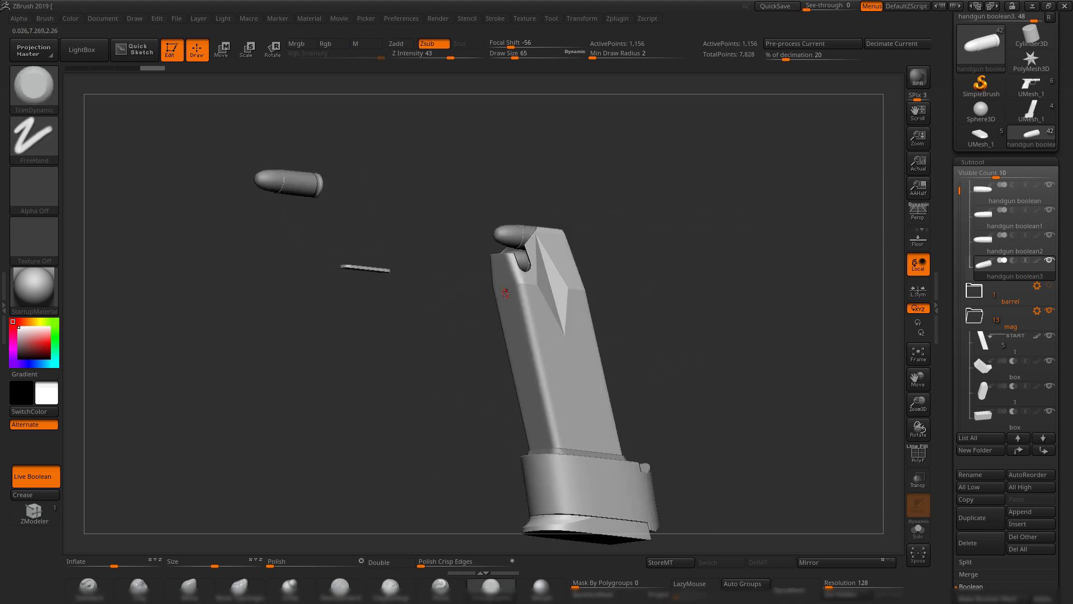
pyautogui.moveTo(663, 295); pyautogui.dragTo(582, 328)
pyautogui.moveTo(647, 353); pyautogui.dragTo(576, 305)
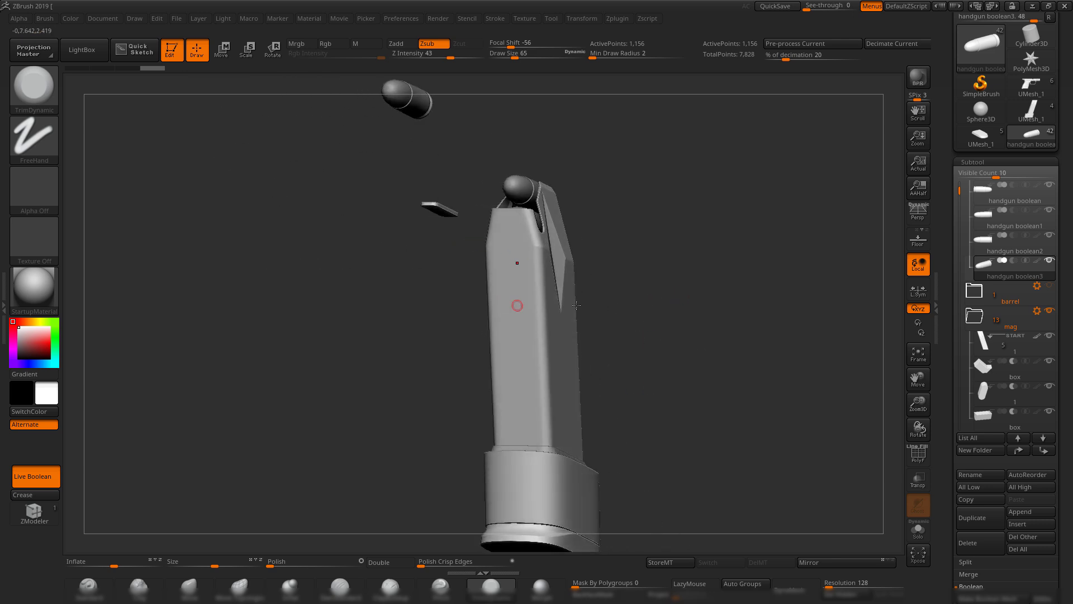
pyautogui.moveTo(722, 306); pyautogui.dragTo(698, 280)
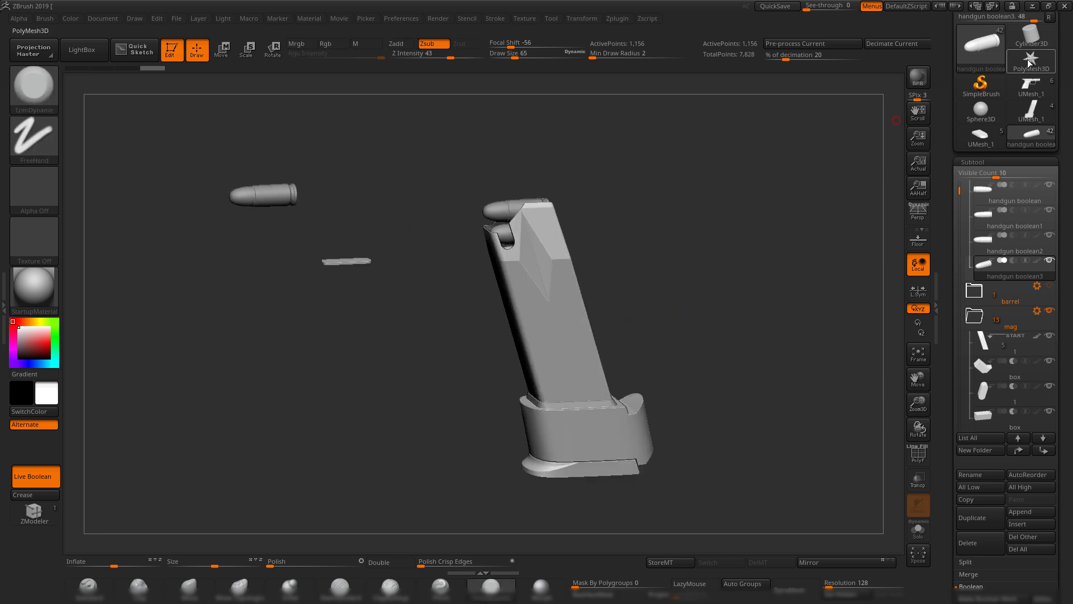
# - Save the tool as handgun boolean.ZTL in the XD handgun folder, replacing the existing file
pyautogui.scroll(3, 1035, 48)
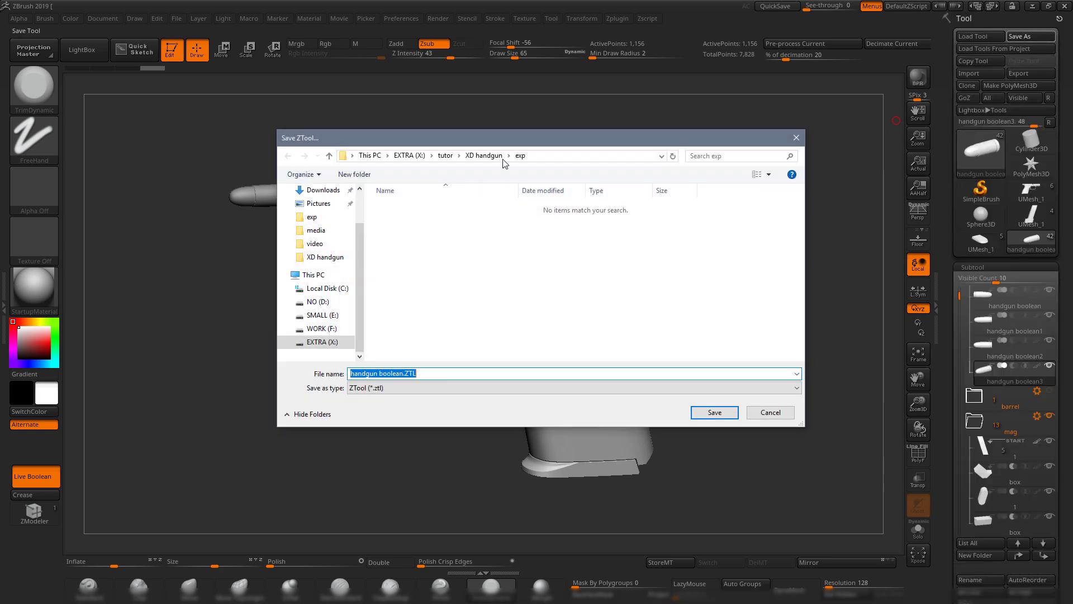
pyautogui.click(490, 157)
pyautogui.doubleClick(452, 244)
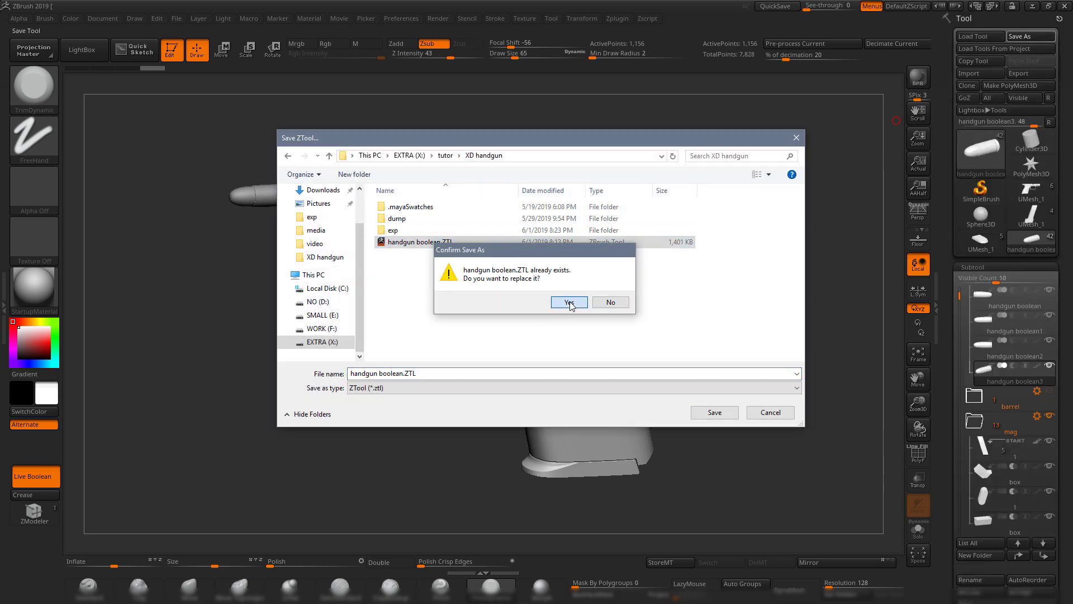
pyautogui.click(633, 302)
# - Switch to PureRef and examine the ribbed grip panel on the magazine base in the rear-view pistol reference
pyautogui.moveTo(704, 342); pyautogui.dragTo(861, 327)
pyautogui.hotkey('alt', 'Tab')
pyautogui.moveTo(713, 288); pyautogui.dragTo(743, 536, button='middle')
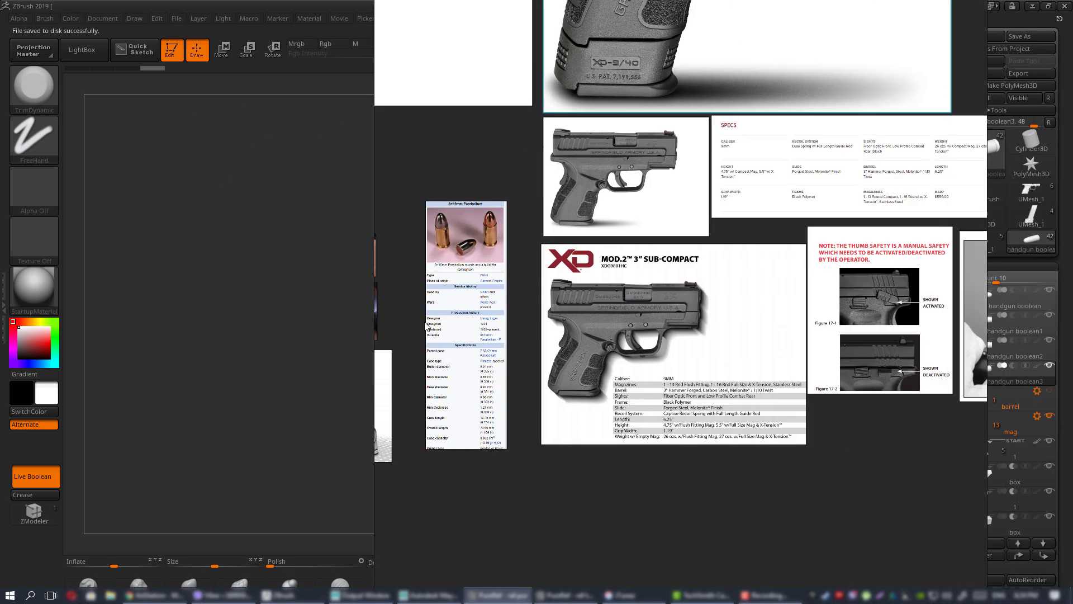
pyautogui.moveTo(679, 33); pyautogui.dragTo(618, 401, button='middle')
pyautogui.moveTo(568, 181); pyautogui.dragTo(537, 370, button='middle')
pyautogui.moveTo(972, 179); pyautogui.dragTo(736, 257, button='middle')
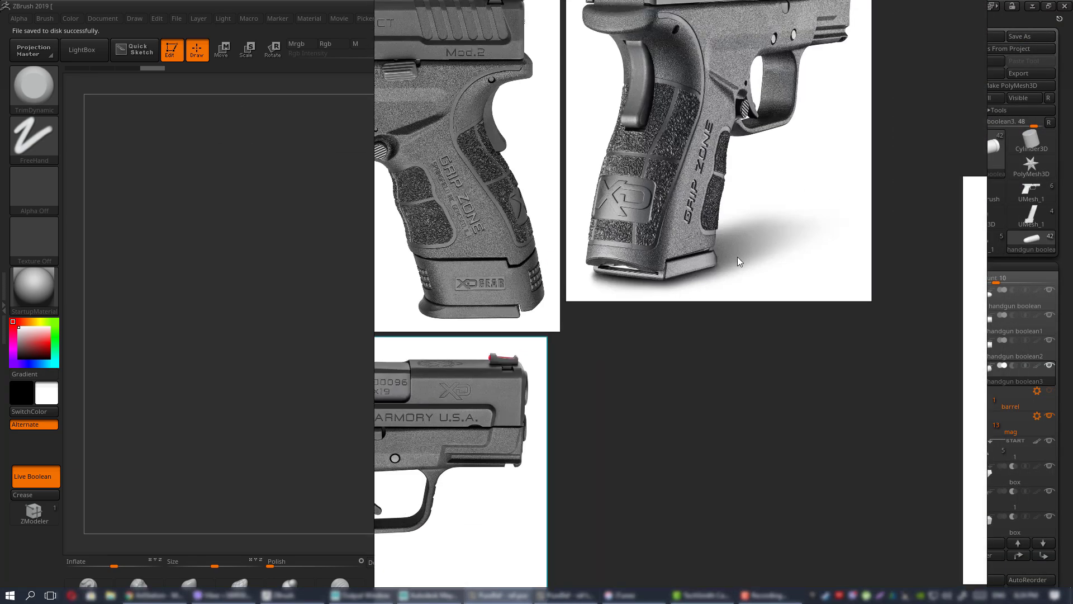
pyautogui.moveTo(523, 247); pyautogui.dragTo(811, 257, button='middle')
pyautogui.scroll(-3, 844, 260)
pyautogui.moveTo(888, 266); pyautogui.dragTo(599, 285, button='middle')
pyautogui.scroll(1, 764, 314)
pyautogui.moveTo(764, 314); pyautogui.dragTo(464, 193, button='middle')
pyautogui.scroll(8, 763, 355)
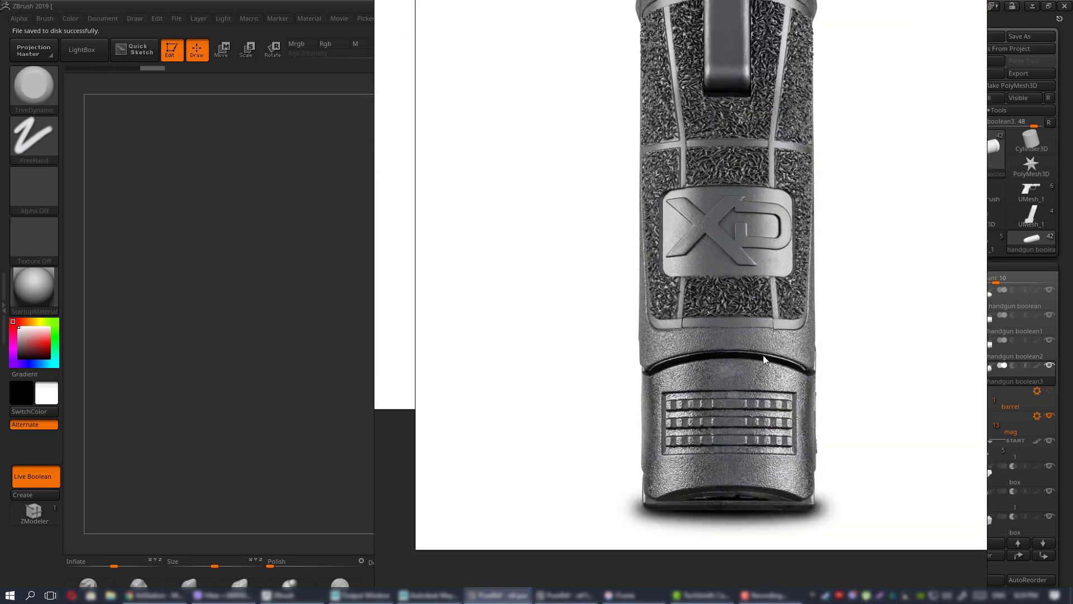
pyautogui.scroll(-1, 742, 411)
pyautogui.moveTo(739, 398); pyautogui.dragTo(720, 336, button='middle')
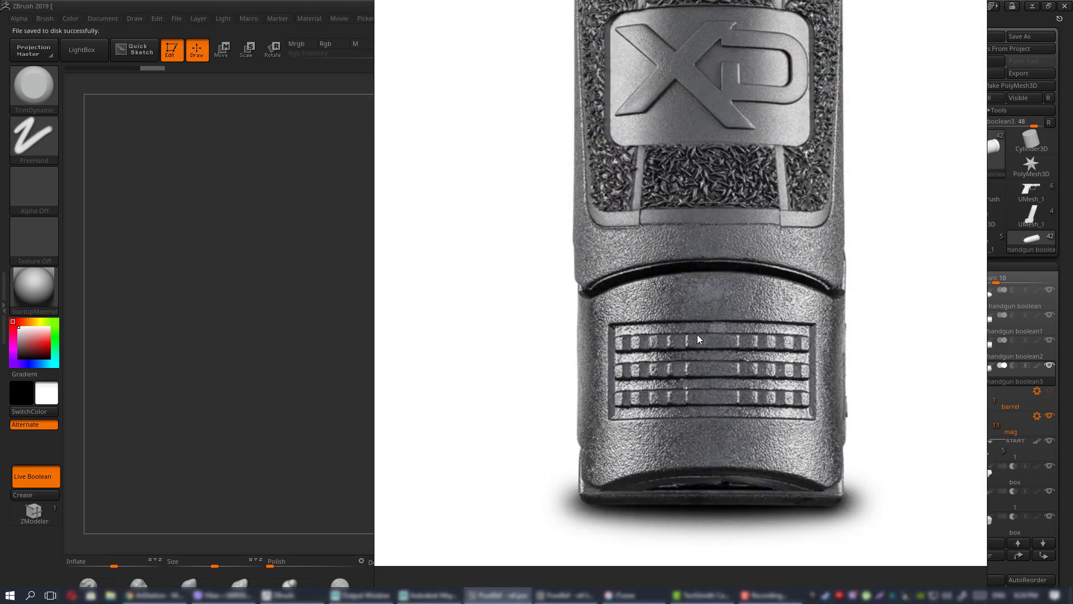
pyautogui.scroll(-6, 698, 338)
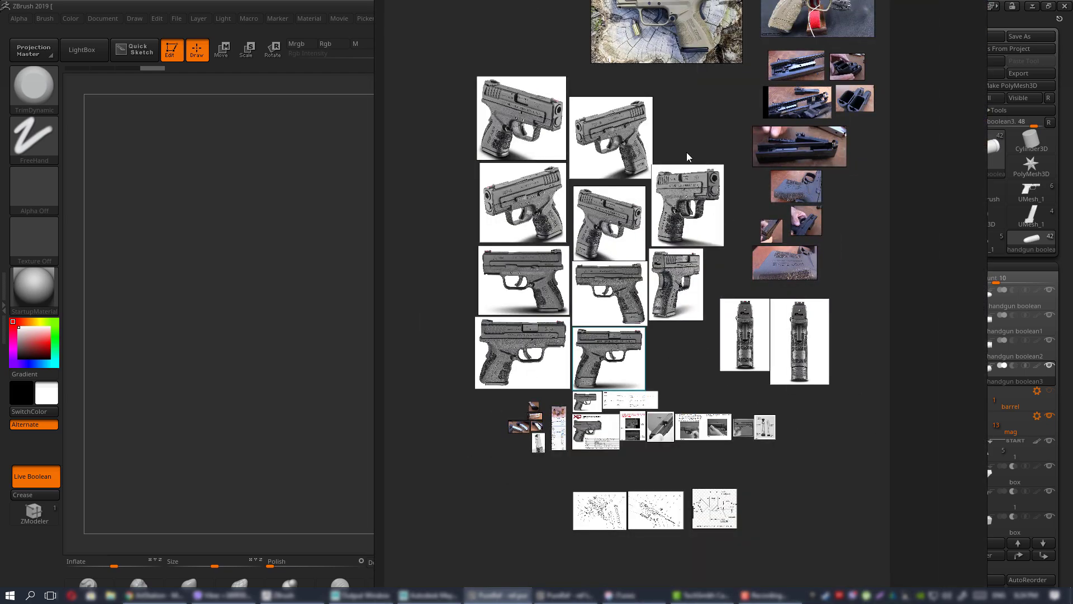
# - Examine the rows of small raised blocks on the magazine sleeve in the angled pistol reference
pyautogui.scroll(4, 681, 232)
pyautogui.scroll(-2, 663, 239)
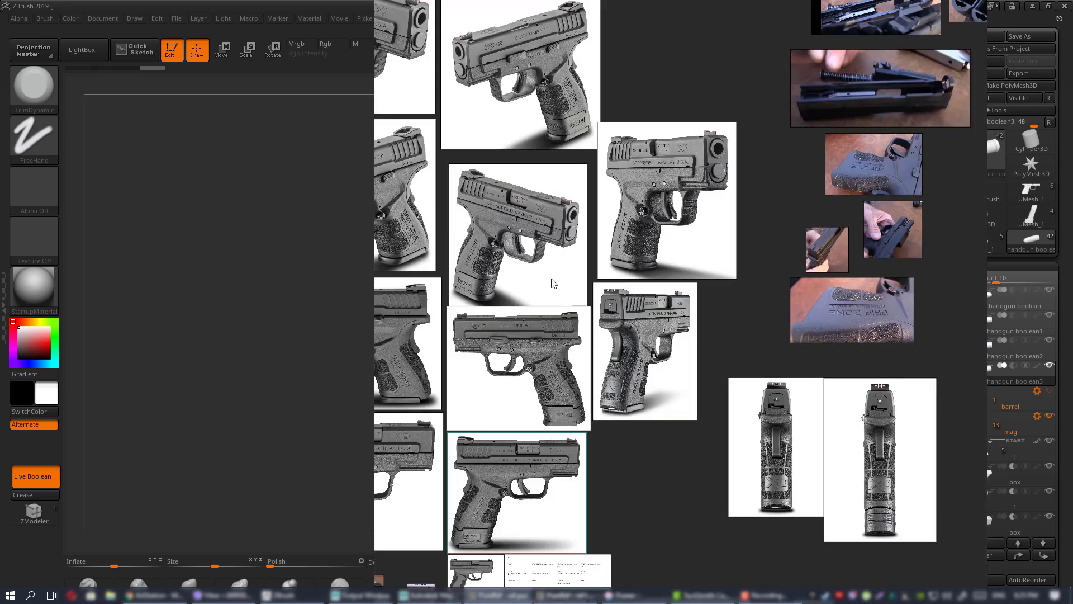
pyautogui.scroll(6, 568, 200)
pyautogui.scroll(5, 736, 239)
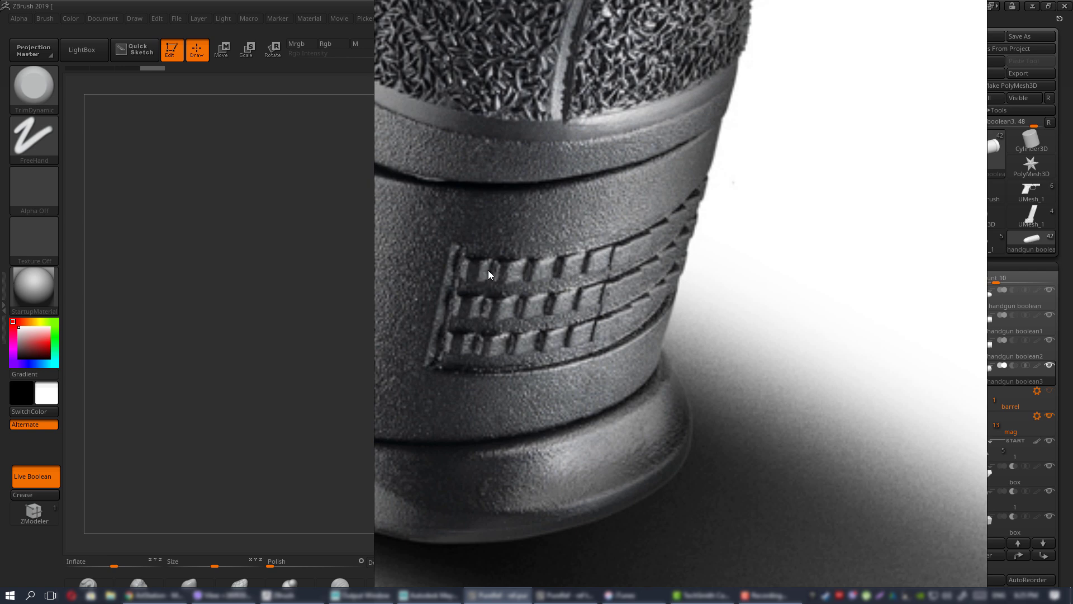
pyautogui.scroll(-1, 507, 270)
pyautogui.scroll(2, 507, 271)
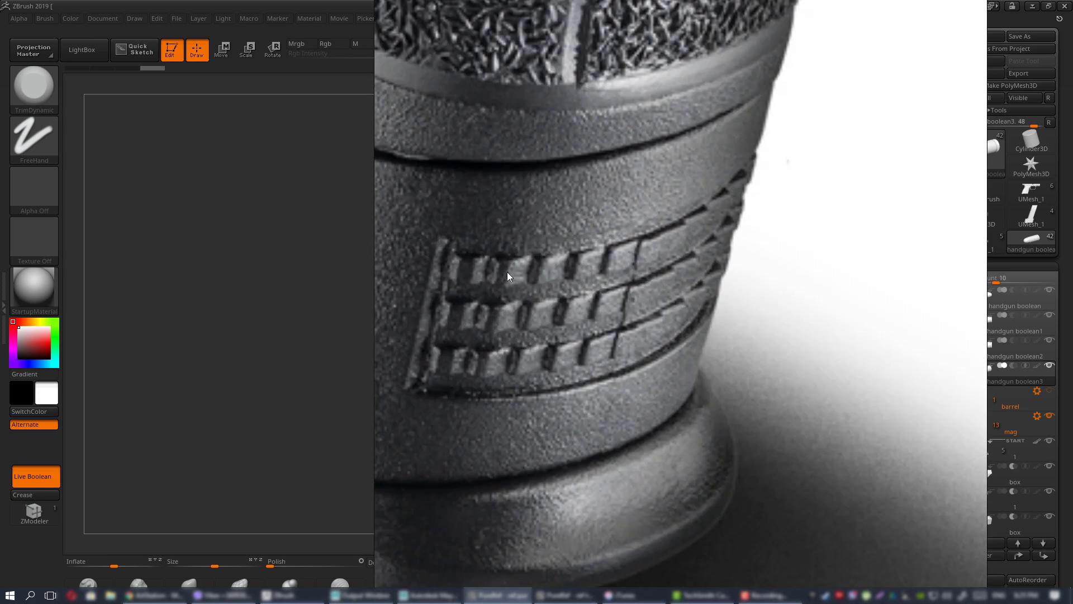
pyautogui.scroll(-3, 507, 272)
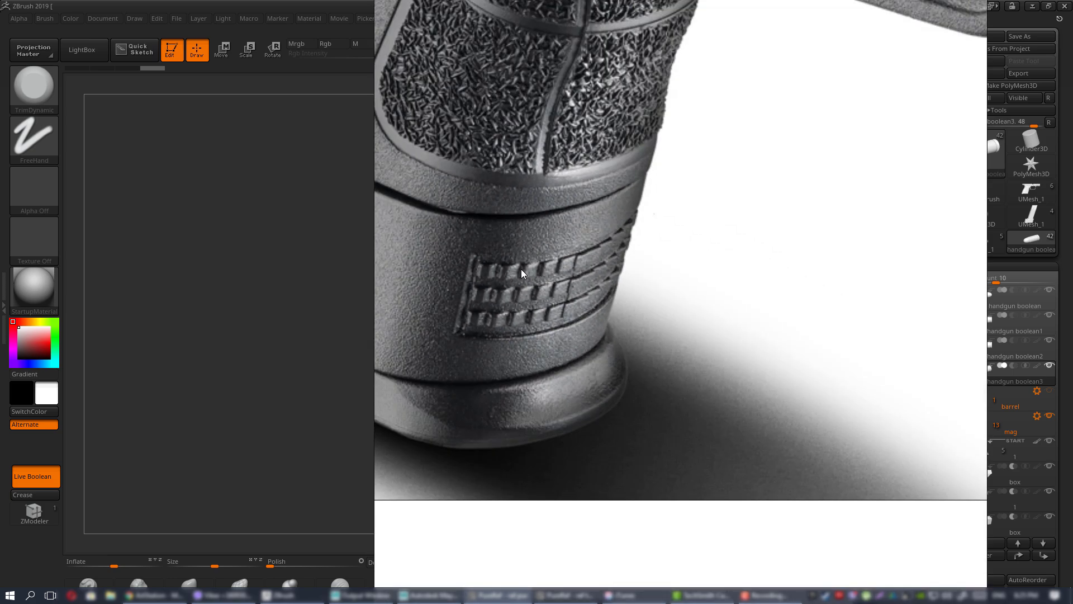
pyautogui.moveTo(521, 269); pyautogui.dragTo(1072, 290, button='right')
# - Return to ZBrush, locate the sleeve's subtools through the model, and duplicate the 2_2 subtool in the mag folder
pyautogui.moveTo(684, 390); pyautogui.dragTo(743, 455)
pyautogui.keyDown('alt'); pyautogui.moveTo(743, 455); pyautogui.dragTo(705, 364); pyautogui.keyUp('alt')
pyautogui.keyDown('alt'); pyautogui.click(510, 354); pyautogui.keyUp('alt')
pyautogui.hotkey('shift', 'f')
pyautogui.hotkey('shift', 'f')
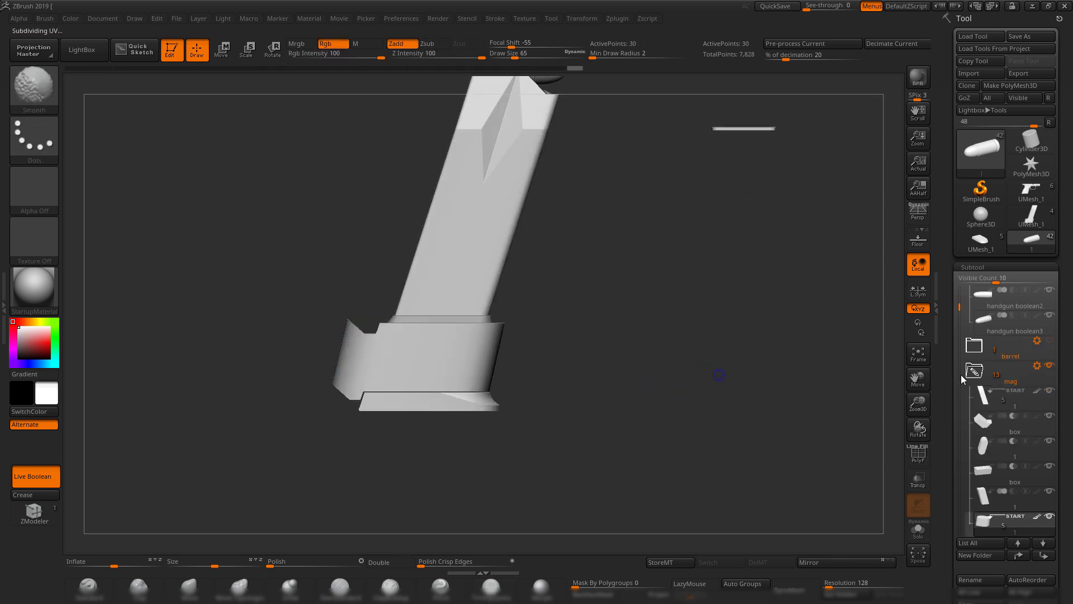
pyautogui.moveTo(960, 303); pyautogui.dragTo(960, 347)
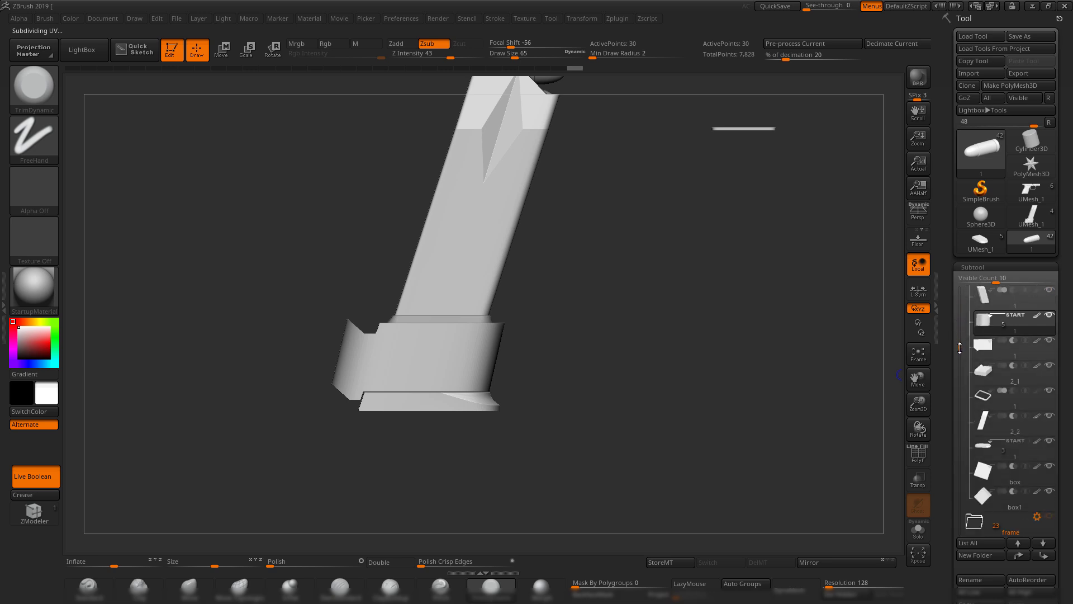
pyautogui.click(985, 419)
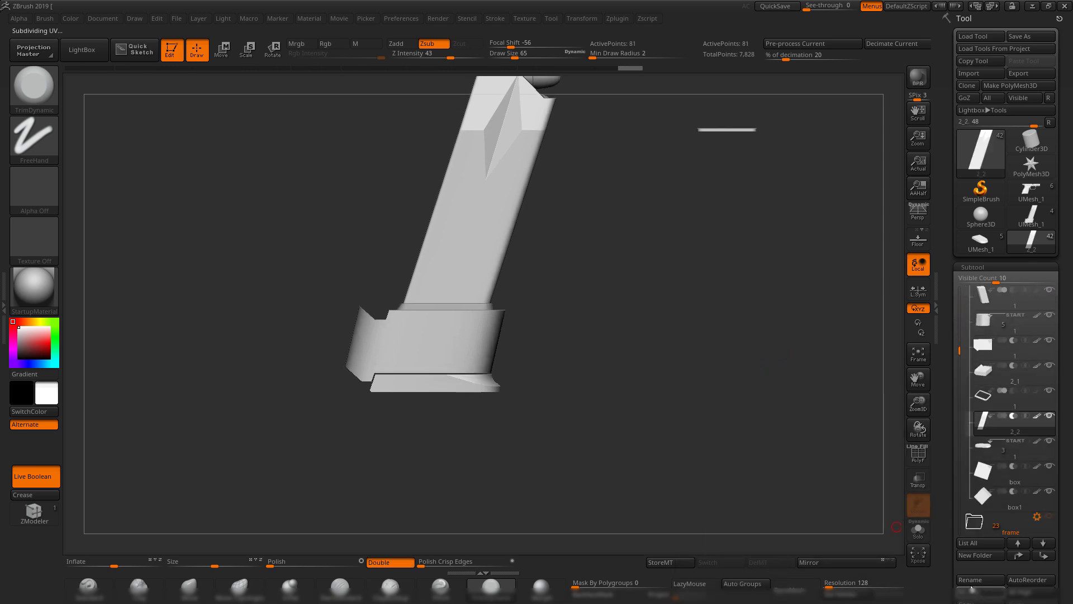
pyautogui.moveTo(946, 554); pyautogui.dragTo(946, 485)
pyautogui.click(977, 553)
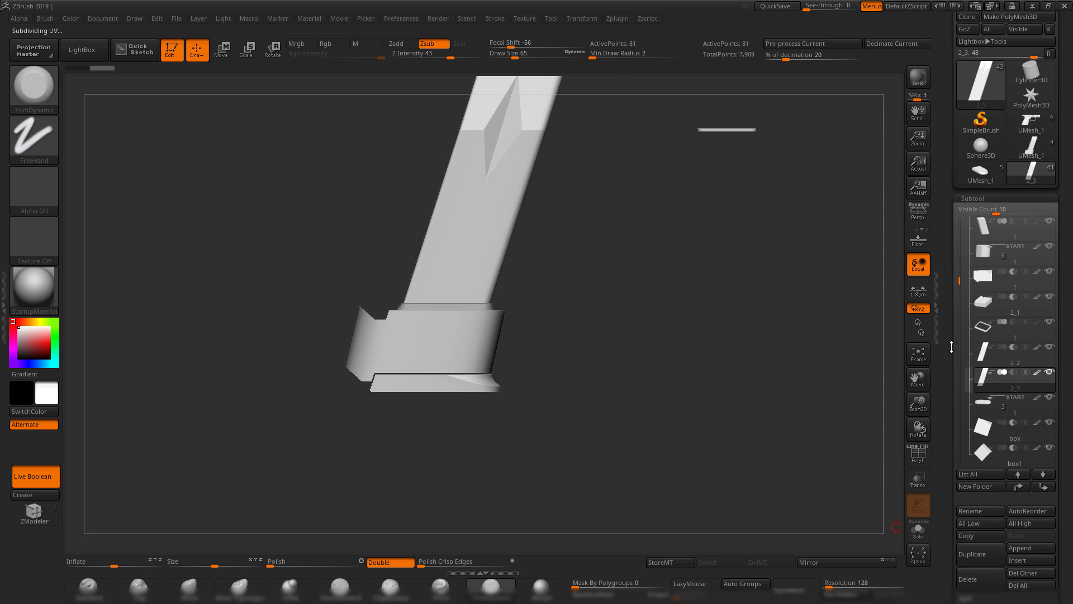
# - Import box.obj from the exp folder into the duplicated 2_2 subtool
pyautogui.moveTo(951, 346); pyautogui.dragTo(953, 456)
pyautogui.click(968, 71)
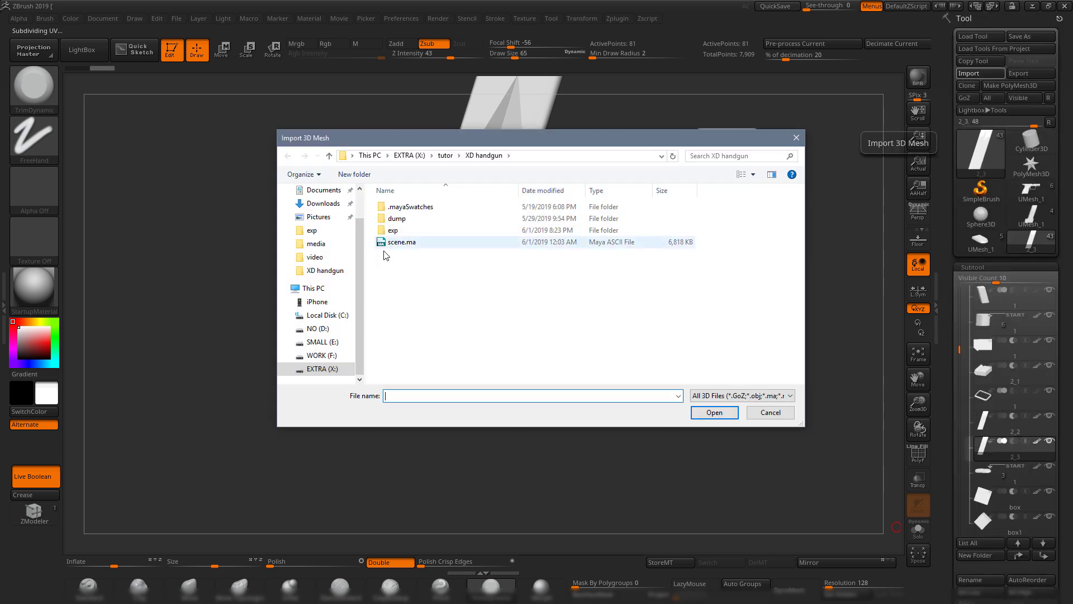
pyautogui.click(397, 218)
pyautogui.doubleClick(396, 229)
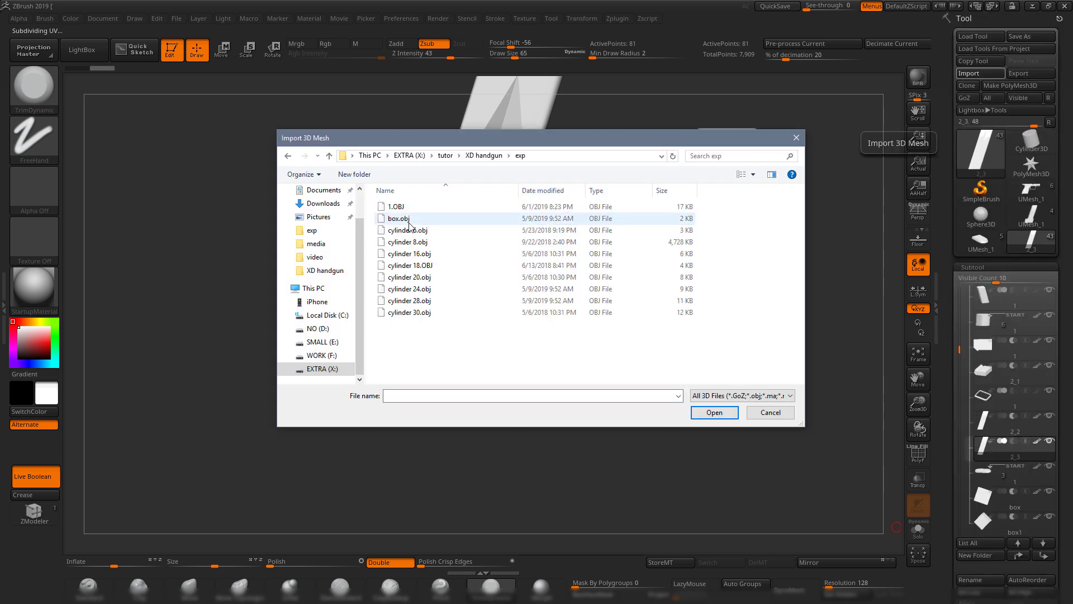
pyautogui.doubleClick(400, 218)
# - Move the imported box down to the front face of the magazine sleeve and scale it down uniformly
pyautogui.press('w')
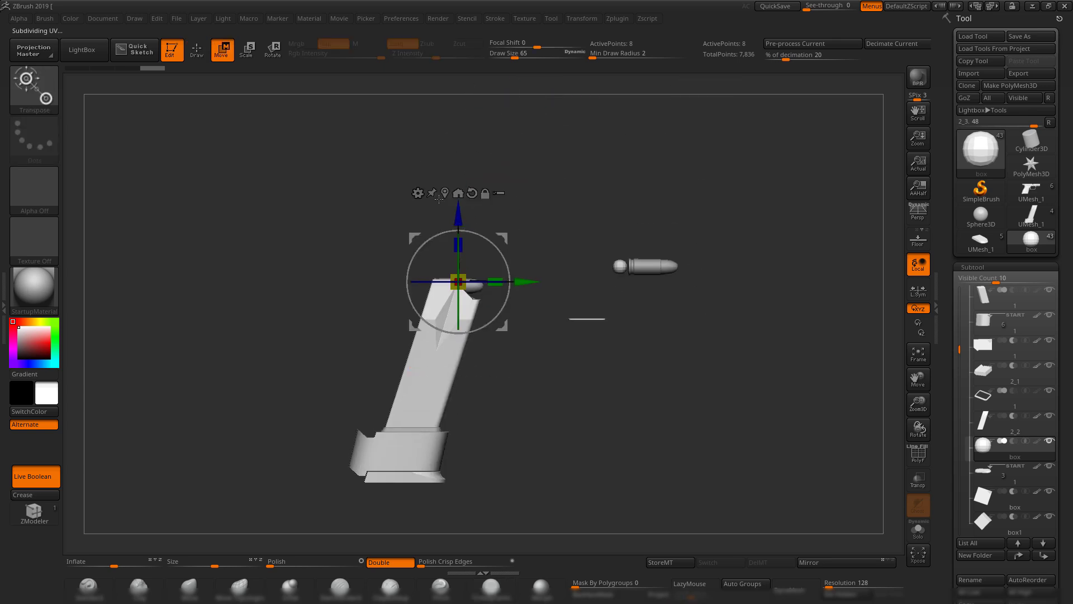
pyautogui.moveTo(664, 223); pyautogui.dragTo(529, 414)
pyautogui.keyDown('alt'); pyautogui.moveTo(642, 364); pyautogui.dragTo(757, 139); pyautogui.keyUp('alt')
pyautogui.moveTo(756, 224); pyautogui.dragTo(615, 309)
pyautogui.keyDown('alt'); pyautogui.moveTo(797, 427); pyautogui.dragTo(810, 503); pyautogui.keyUp('alt')
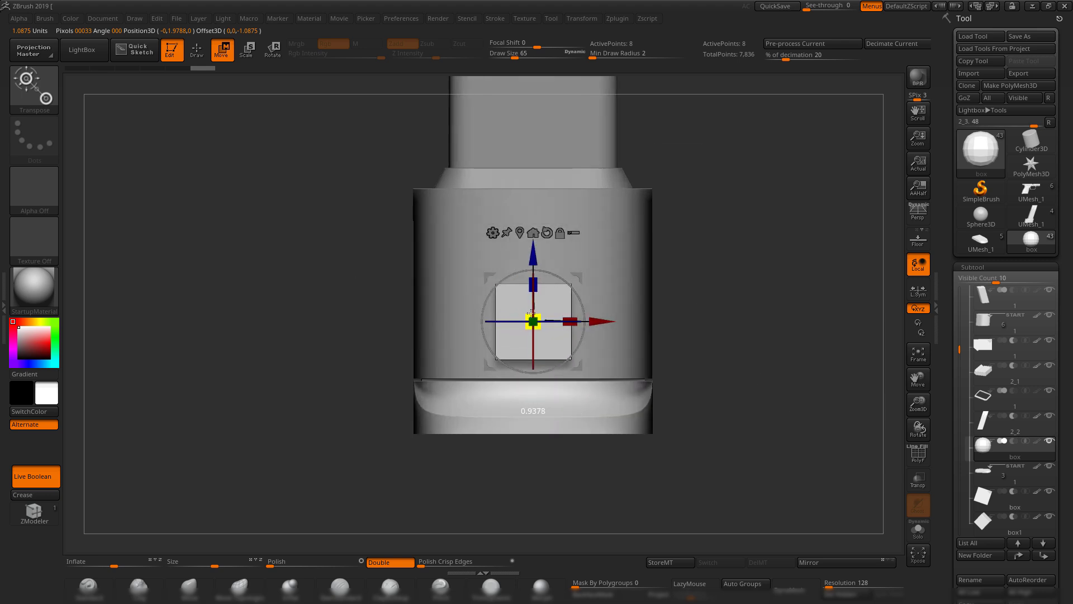
pyautogui.moveTo(530, 313); pyautogui.dragTo(495, 316)
# - Position the small box on the upper middle of the sleeve's front face and stretch it into a horizontal rectangle
pyautogui.moveTo(717, 335); pyautogui.dragTo(781, 316)
pyautogui.moveTo(576, 278); pyautogui.dragTo(434, 210)
pyautogui.keyDown('alt'); pyautogui.moveTo(592, 171); pyautogui.dragTo(546, 158); pyautogui.keyUp('alt')
pyautogui.moveTo(556, 196); pyautogui.dragTo(601, 215)
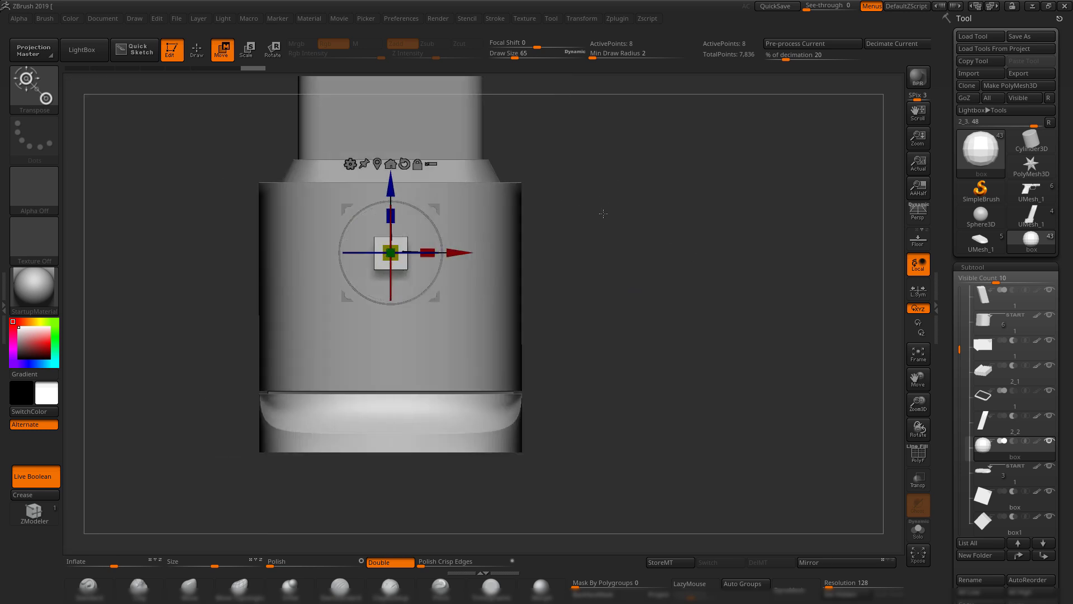
pyautogui.keyDown('alt'); pyautogui.moveTo(653, 253); pyautogui.dragTo(691, 296); pyautogui.keyUp('alt')
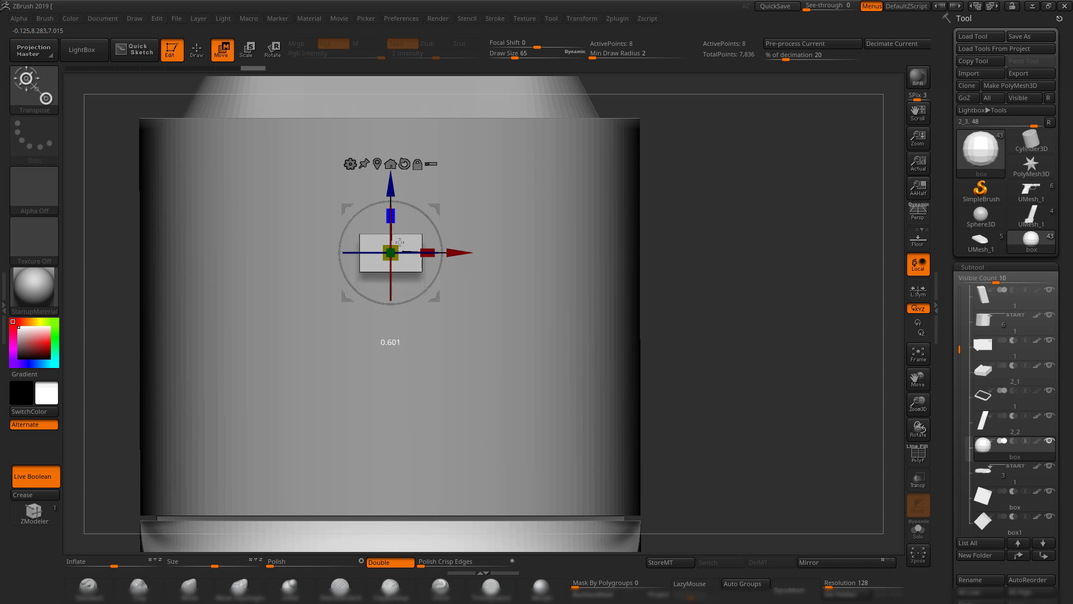
pyautogui.keyDown('alt'); pyautogui.moveTo(786, 325); pyautogui.dragTo(783, 285); pyautogui.keyUp('alt')
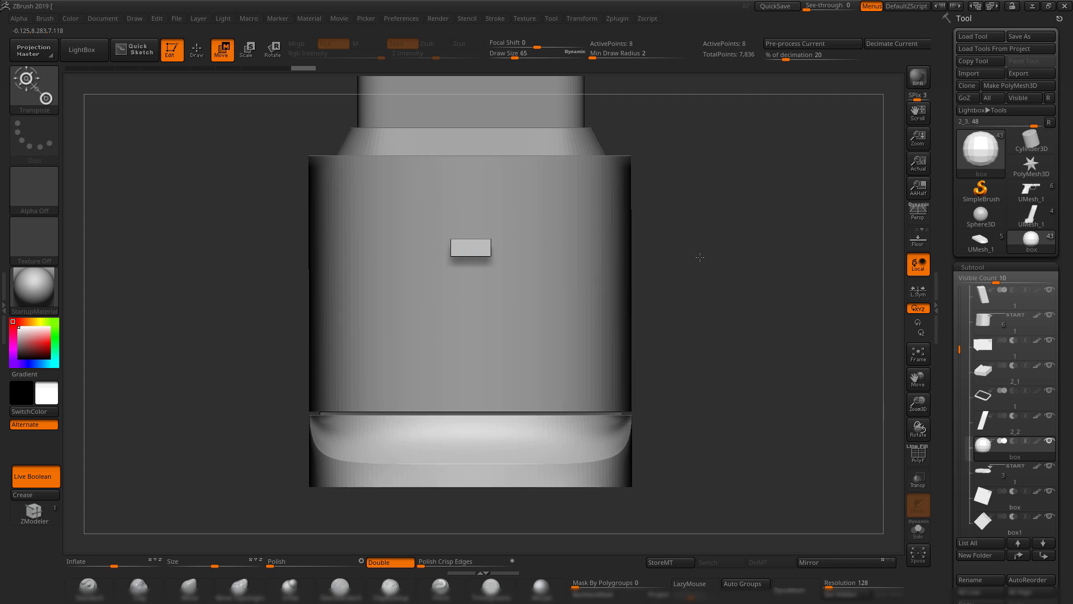
# - Copy the small box along the sleeve's front face toward its left edge and push the copy slightly inward
pyautogui.moveTo(699, 256); pyautogui.dragTo(757, 312)
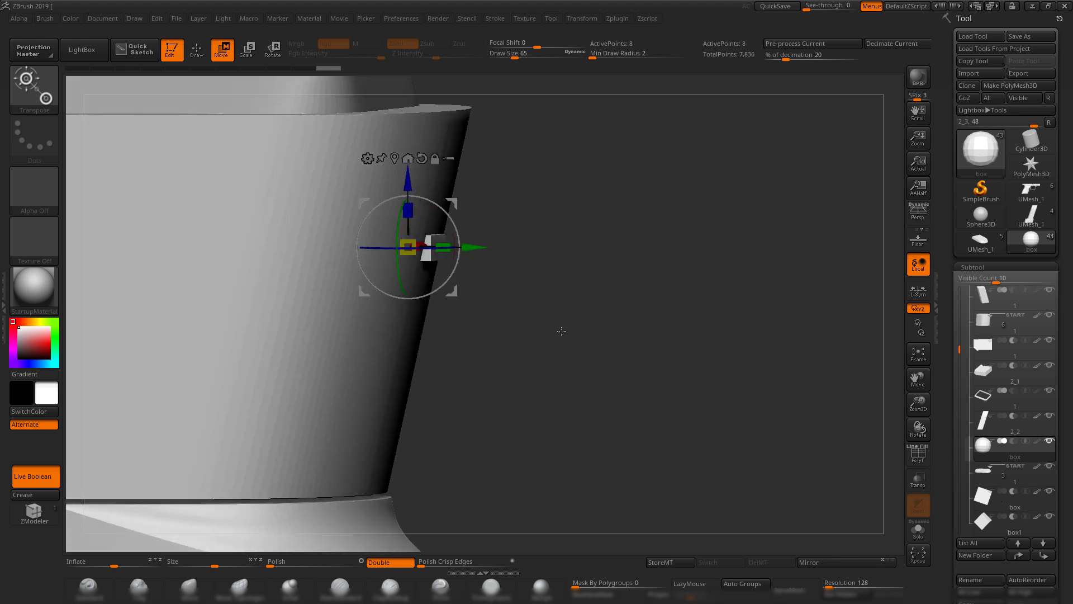
pyautogui.moveTo(561, 331); pyautogui.dragTo(560, 312)
pyautogui.keyDown('shift'); pyautogui.moveTo(721, 321); pyautogui.dragTo(927, 334); pyautogui.keyUp('shift')
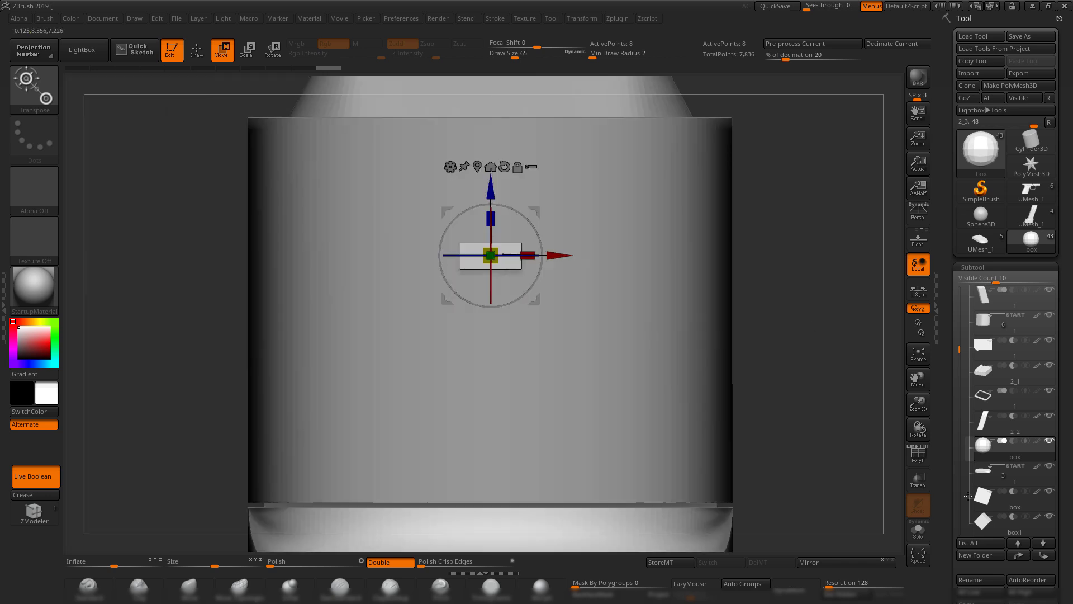
pyautogui.scroll(-5, 998, 531)
pyautogui.keyDown('alt'); pyautogui.moveTo(800, 346); pyautogui.dragTo(782, 371); pyautogui.keyUp('alt')
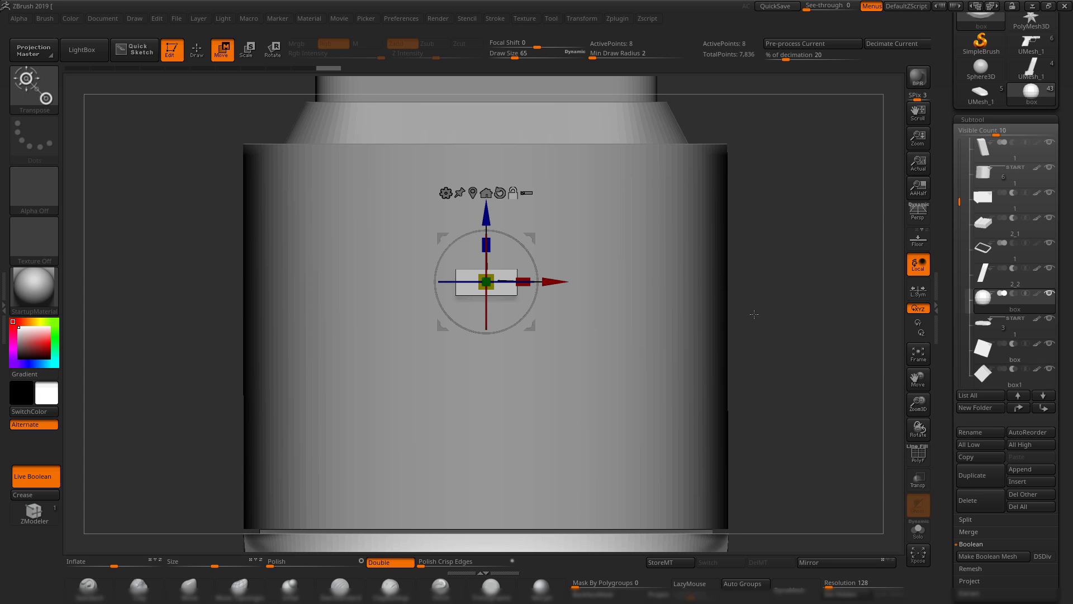
pyautogui.keyDown('alt'); pyautogui.moveTo(787, 310); pyautogui.dragTo(810, 304); pyautogui.keyUp('alt')
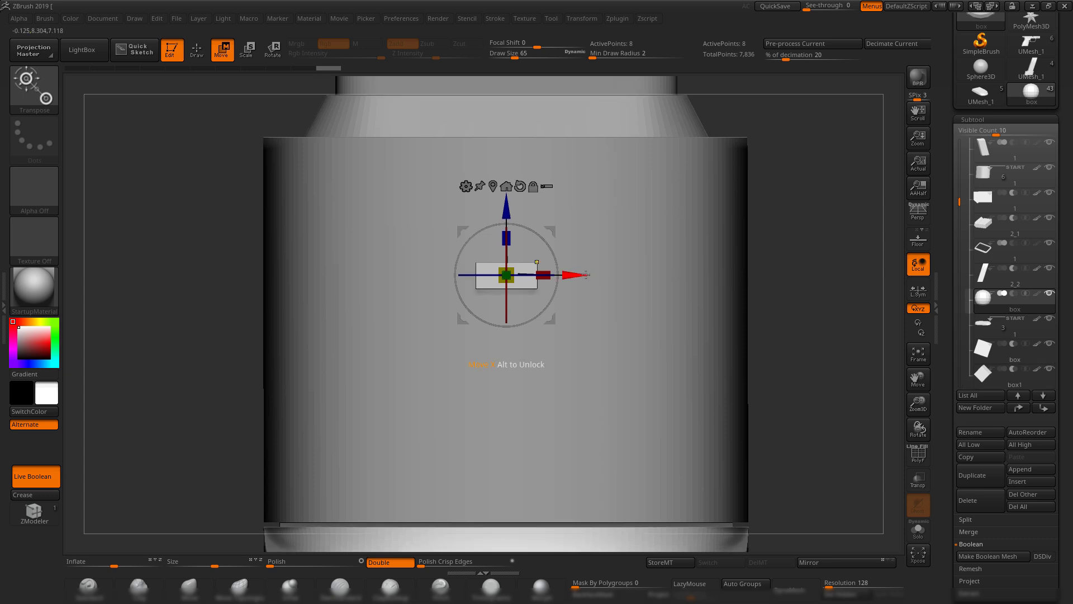
pyautogui.keyDown('ctrl'); pyautogui.moveTo(576, 274); pyautogui.dragTo(530, 275); pyautogui.keyUp('ctrl')
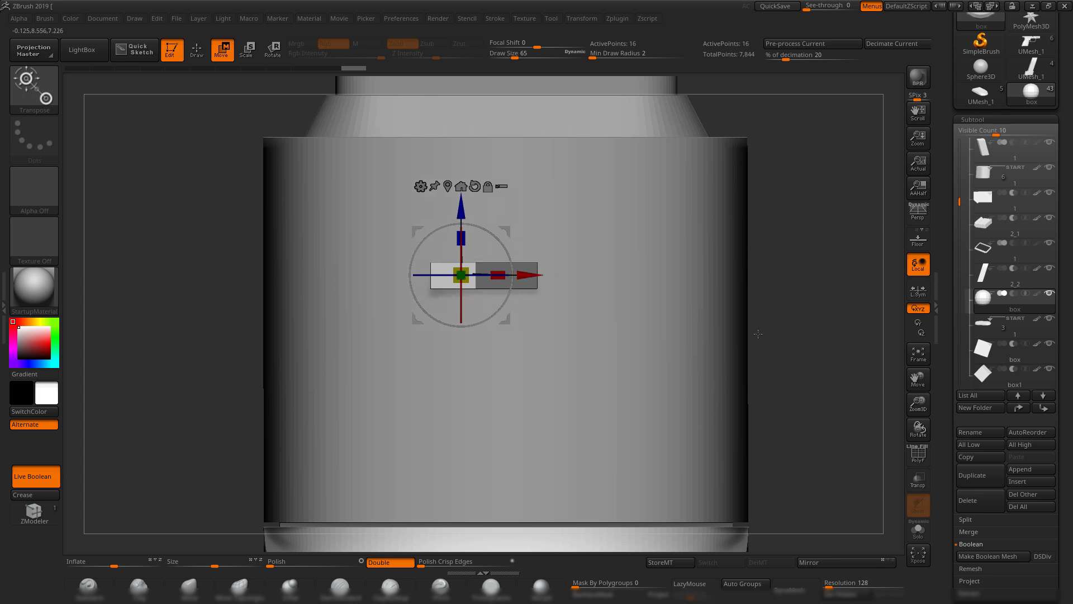
pyautogui.moveTo(803, 336); pyautogui.dragTo(716, 302)
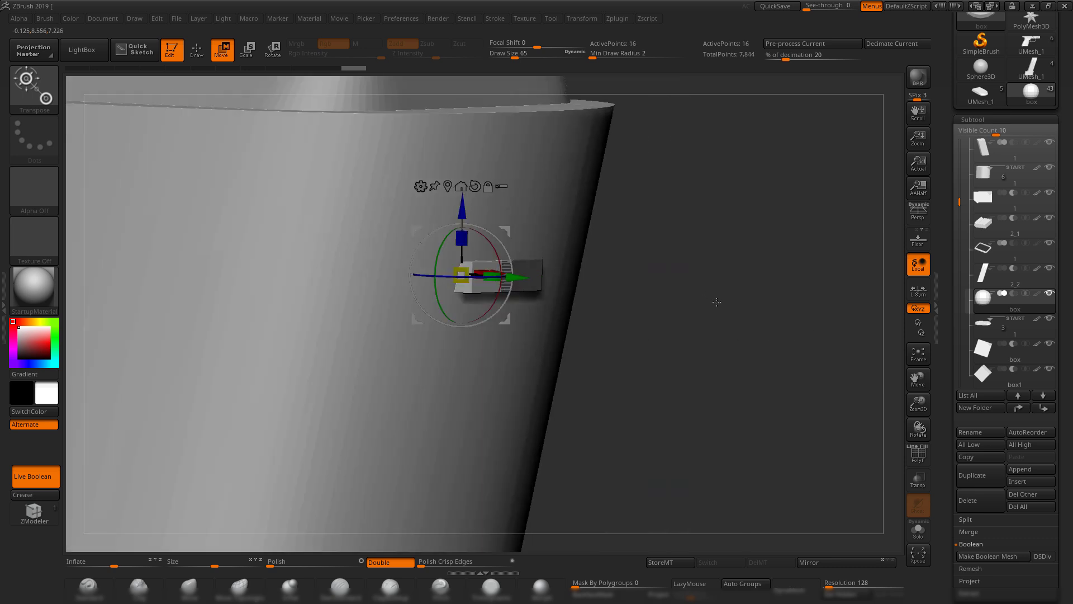
pyautogui.moveTo(528, 276); pyautogui.dragTo(518, 276)
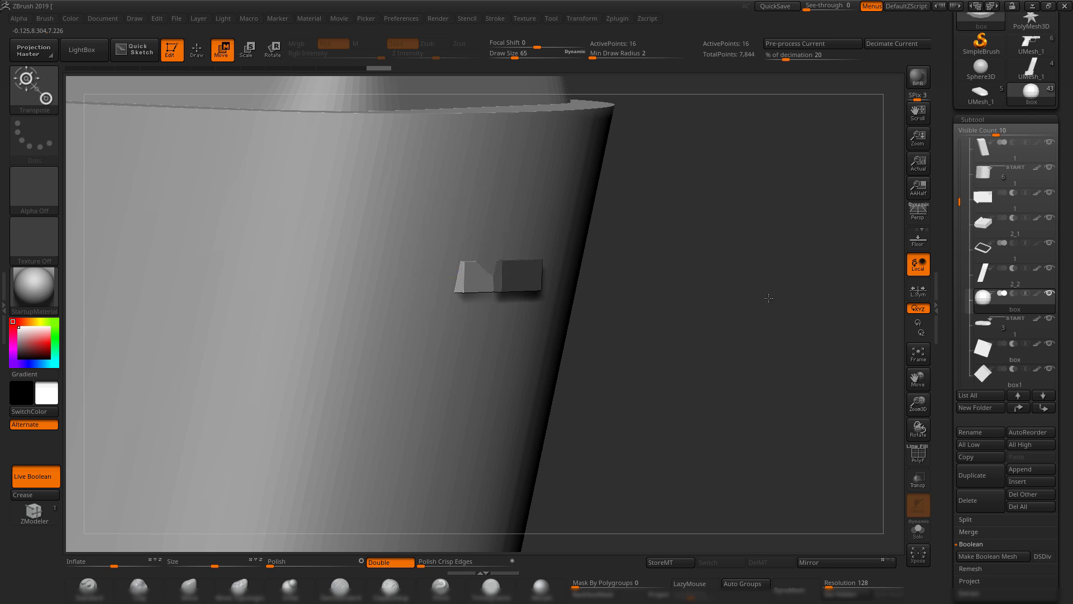
pyautogui.moveTo(766, 296); pyautogui.dragTo(543, 274)
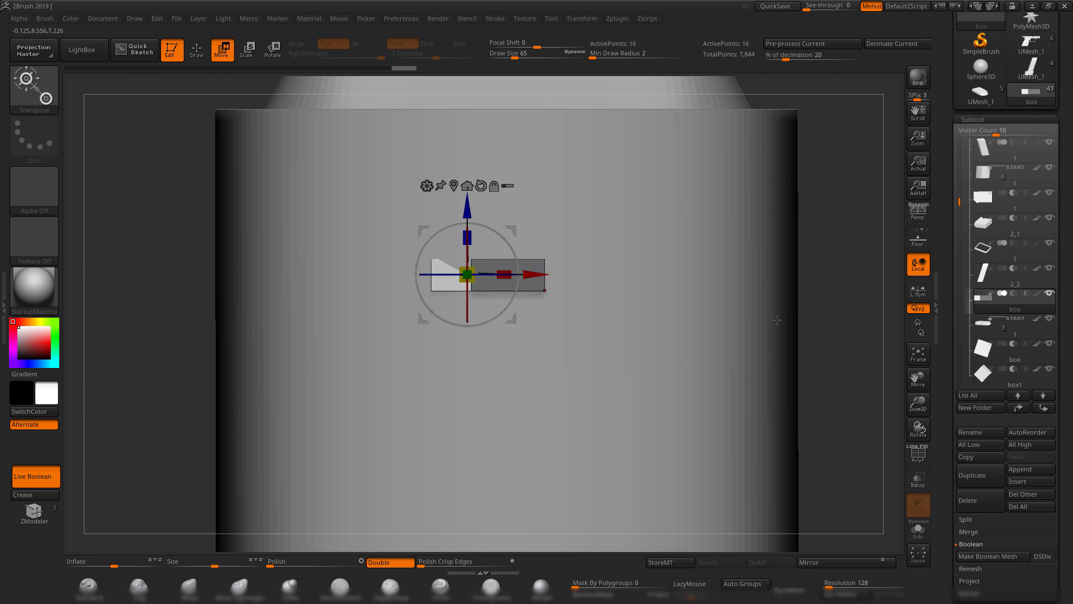
# - Check the grip reference photo in PureRef, and add a third box beyond the second, set further into the curved sleeve
pyautogui.hotkey('alt', 'Tab')
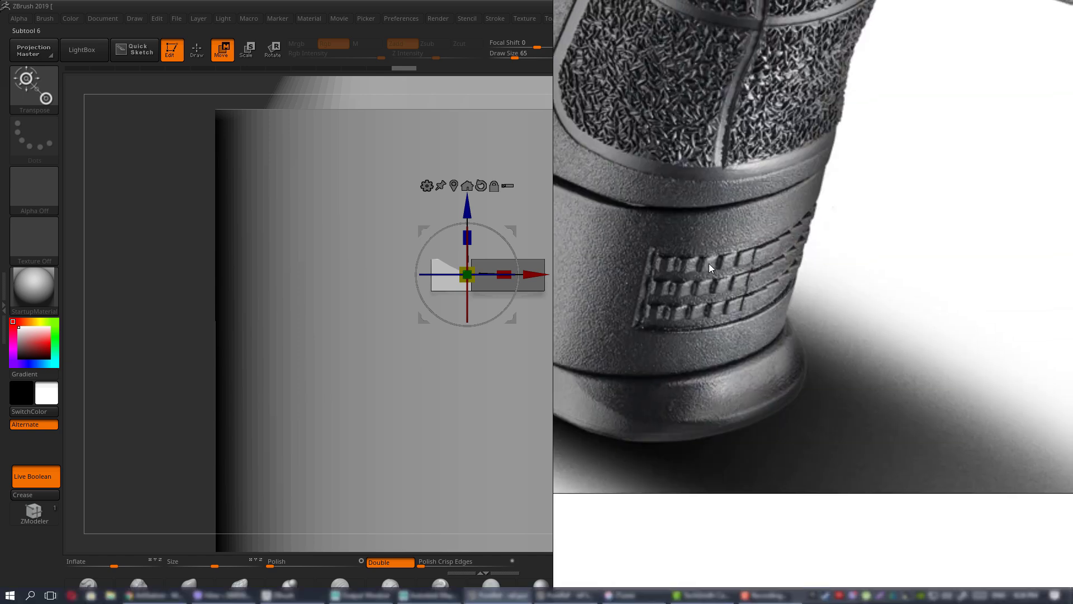
pyautogui.moveTo(668, 265); pyautogui.dragTo(835, 267, button='right')
pyautogui.hotkey('alt', 'Tab')
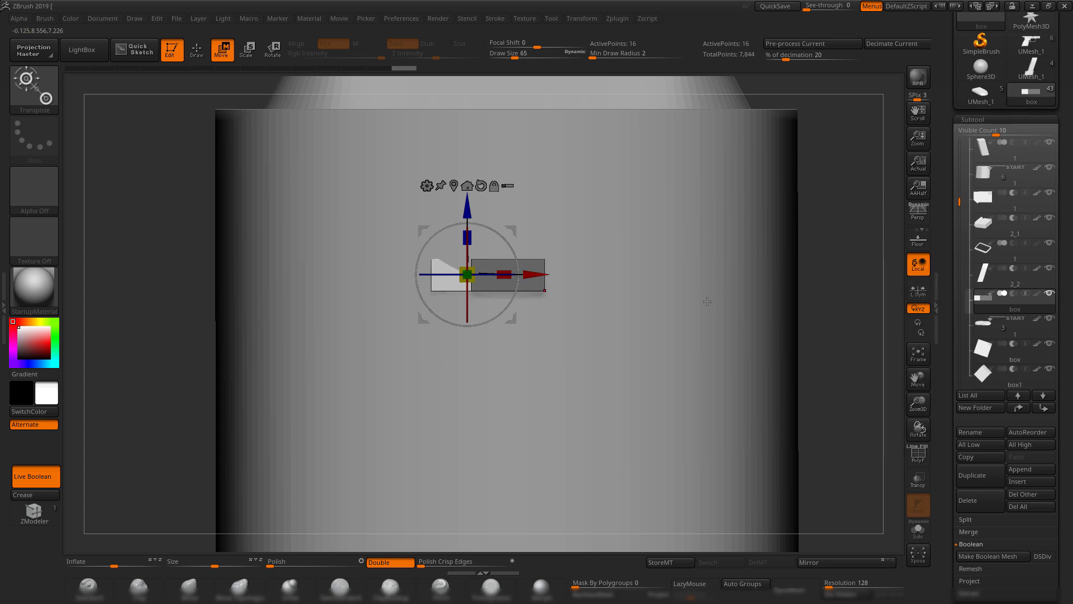
pyautogui.moveTo(530, 274); pyautogui.dragTo(502, 274)
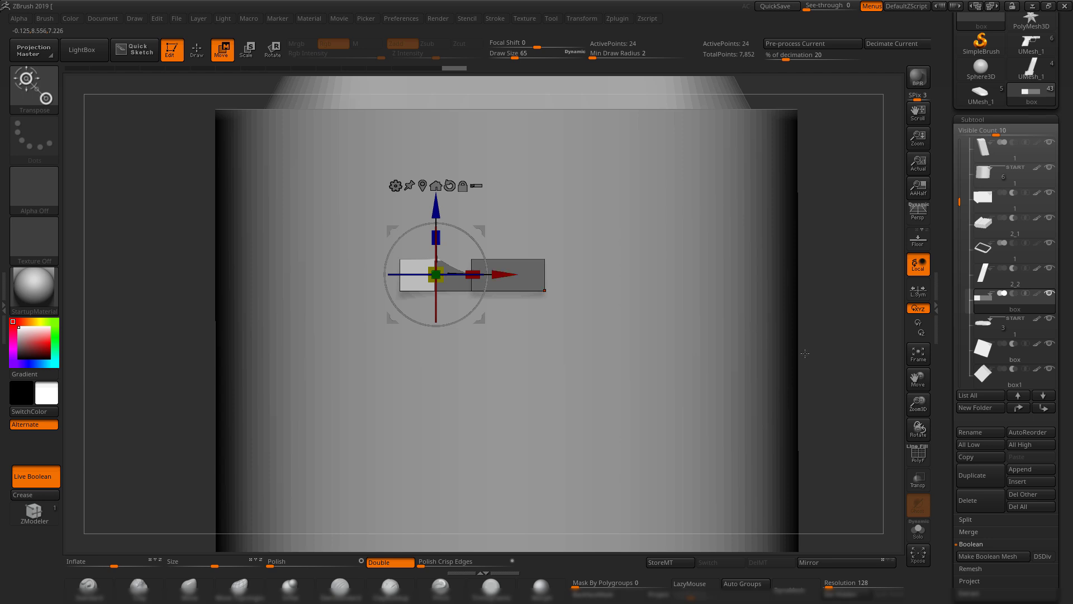
pyautogui.moveTo(854, 366); pyautogui.dragTo(864, 370)
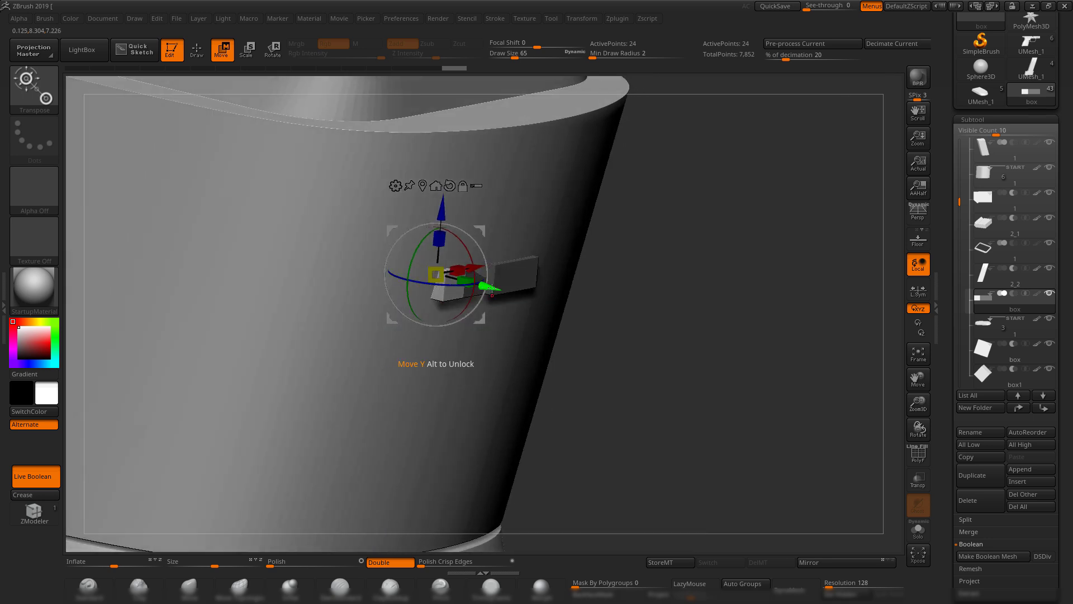
pyautogui.moveTo(502, 290); pyautogui.dragTo(494, 288)
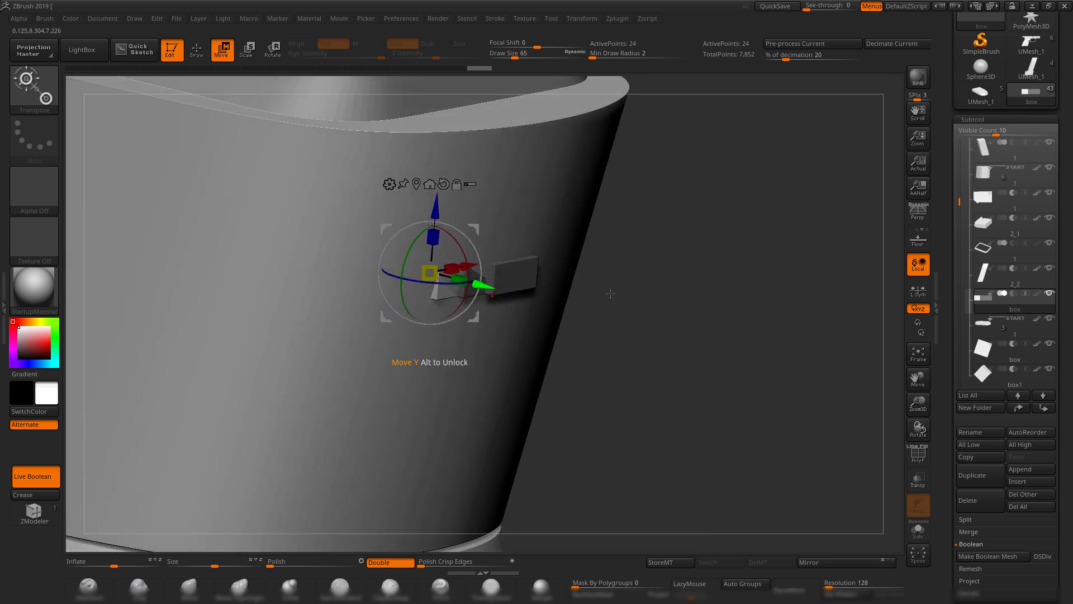
pyautogui.moveTo(769, 281); pyautogui.dragTo(769, 281)
# - Add a fourth box at the left end of the row and push it inward to follow the sleeve's curvature
pyautogui.moveTo(829, 339)
pyautogui.mouseDown()
pyautogui.moveTo(830, 263)
pyautogui.moveTo(843, 333)
pyautogui.mouseUp()
pyautogui.moveTo(775, 337); pyautogui.dragTo(817, 385)
pyautogui.moveTo(471, 287); pyautogui.dragTo(471, 288)
pyautogui.keyDown('shift'); pyautogui.moveTo(553, 257); pyautogui.dragTo(469, 270); pyautogui.keyUp('shift')
pyautogui.moveTo(850, 311); pyautogui.dragTo(883, 338)
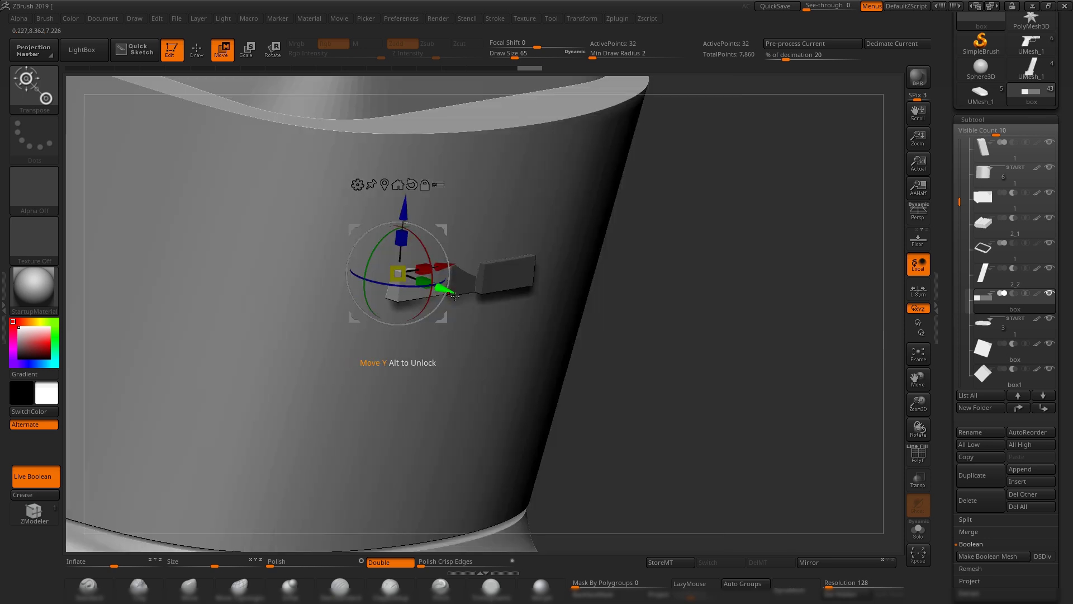
pyautogui.moveTo(450, 293); pyautogui.dragTo(447, 292)
pyautogui.moveTo(764, 335); pyautogui.dragTo(718, 315)
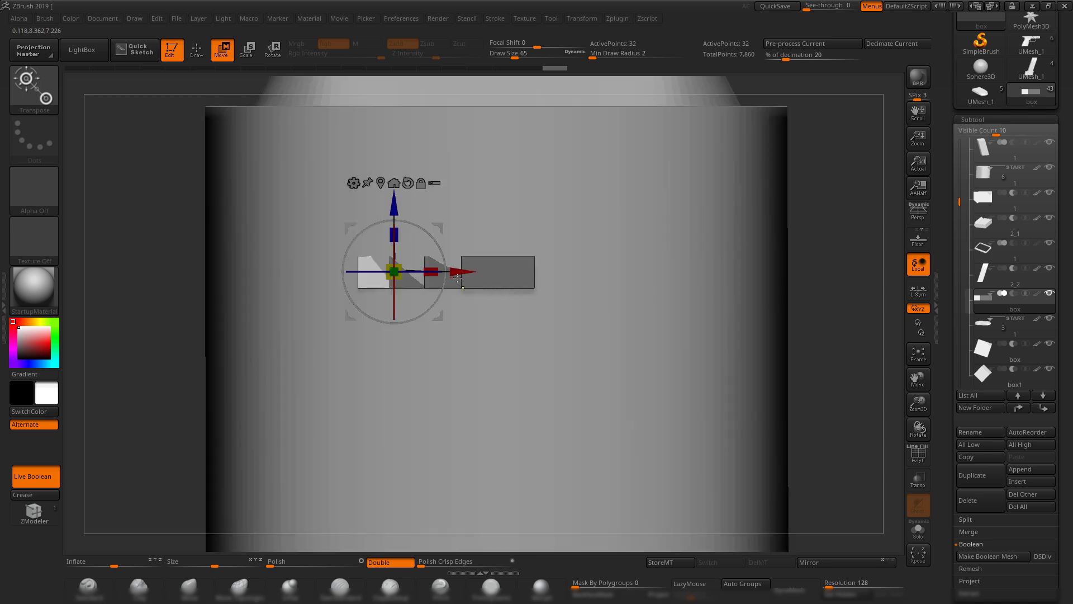
# - Add a fifth and a sixth box toward the sleeve's left edge, setting each one deeper along the curve
pyautogui.keyDown('ctrl'); pyautogui.moveTo(457, 278); pyautogui.dragTo(429, 273); pyautogui.keyUp('ctrl')
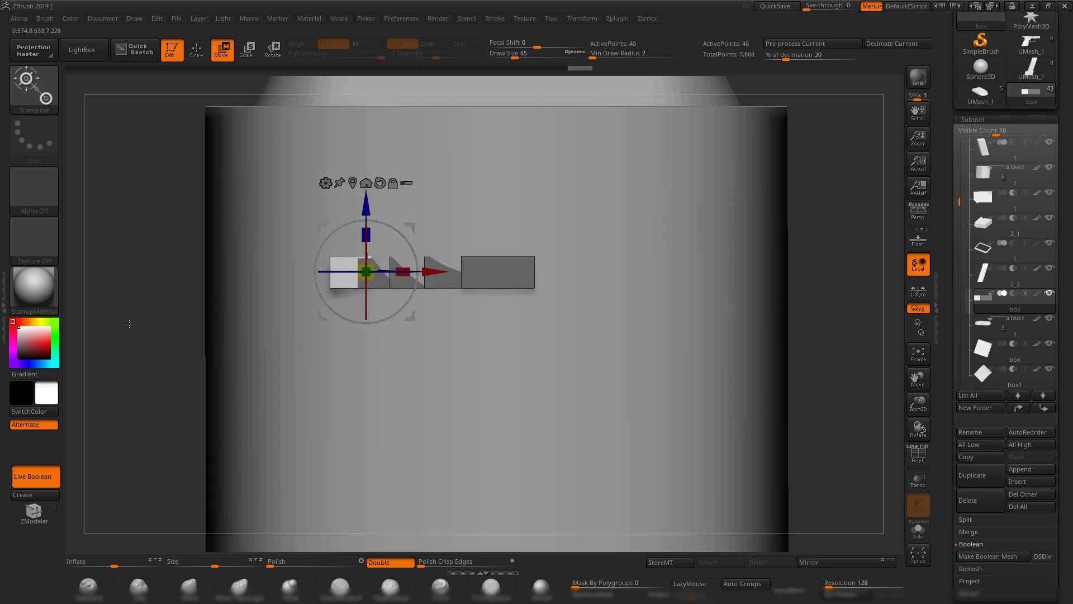
pyautogui.moveTo(187, 348); pyautogui.dragTo(279, 386)
pyautogui.moveTo(417, 307); pyautogui.dragTo(410, 303)
pyautogui.moveTo(680, 342); pyautogui.dragTo(593, 299)
pyautogui.keyDown('ctrl'); pyautogui.moveTo(426, 268); pyautogui.dragTo(402, 268); pyautogui.keyUp('ctrl')
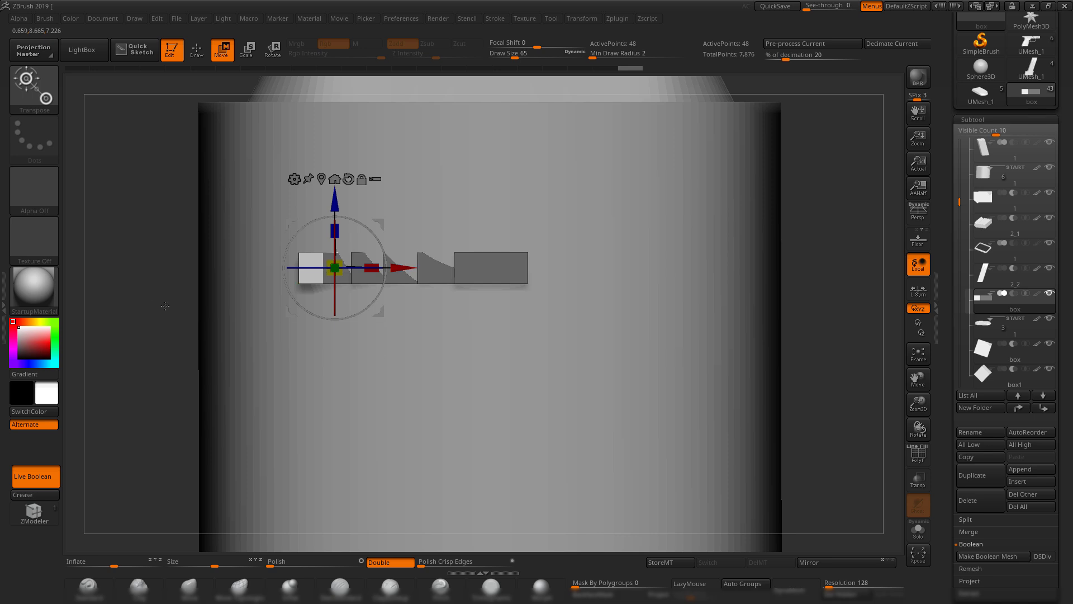
pyautogui.moveTo(163, 361); pyautogui.dragTo(265, 413)
pyautogui.moveTo(389, 310); pyautogui.dragTo(383, 308)
# - Center the gizmo on the whole row of boxes and rotate the row to match the sleeve's slanted front face
pyautogui.keyDown('alt'); pyautogui.moveTo(582, 347); pyautogui.dragTo(561, 258); pyautogui.keyUp('alt')
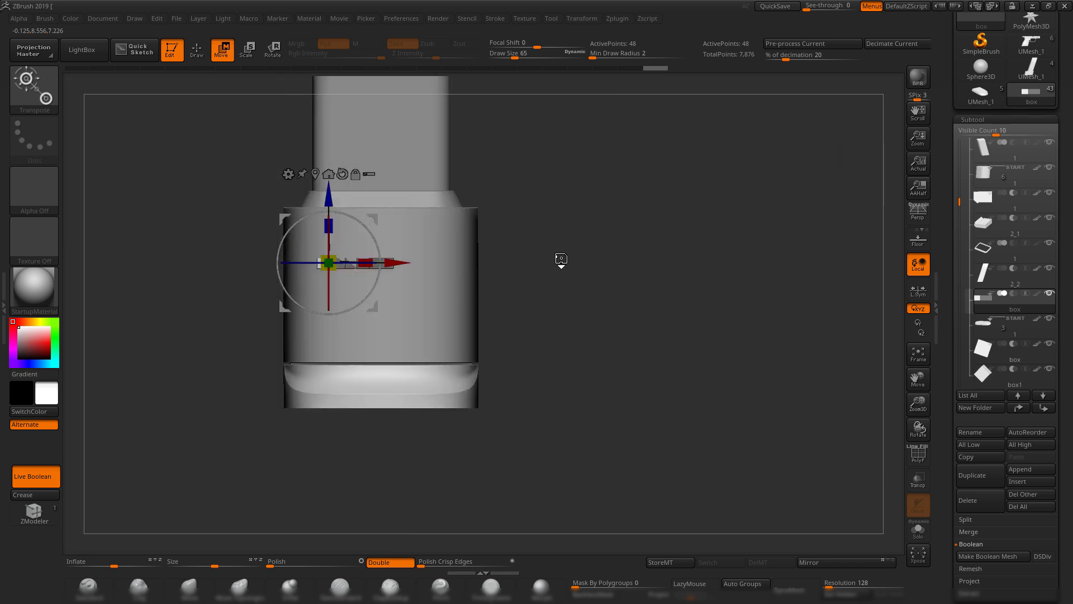
pyautogui.keyDown('alt'); pyautogui.moveTo(642, 279); pyautogui.dragTo(704, 333); pyautogui.keyUp('alt')
pyautogui.moveTo(782, 312); pyautogui.dragTo(697, 329)
pyautogui.click(316, 174)
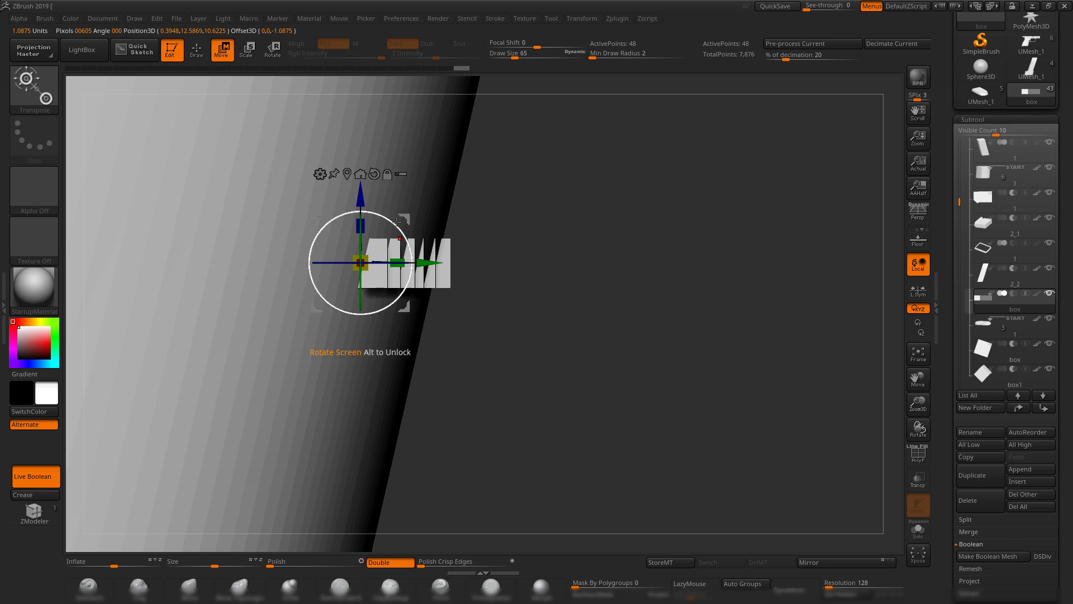
pyautogui.moveTo(394, 222); pyautogui.dragTo(408, 216)
pyautogui.keyDown('alt'); pyautogui.moveTo(645, 300); pyautogui.dragTo(475, 204); pyautogui.keyUp('alt')
pyautogui.moveTo(505, 274); pyautogui.dragTo(547, 281)
pyautogui.press('q')
pyautogui.moveTo(585, 369)
pyautogui.mouseDown()
pyautogui.moveTo(594, 410)
pyautogui.moveTo(597, 351)
pyautogui.moveTo(519, 334)
pyautogui.moveTo(542, 337)
pyautogui.mouseUp()
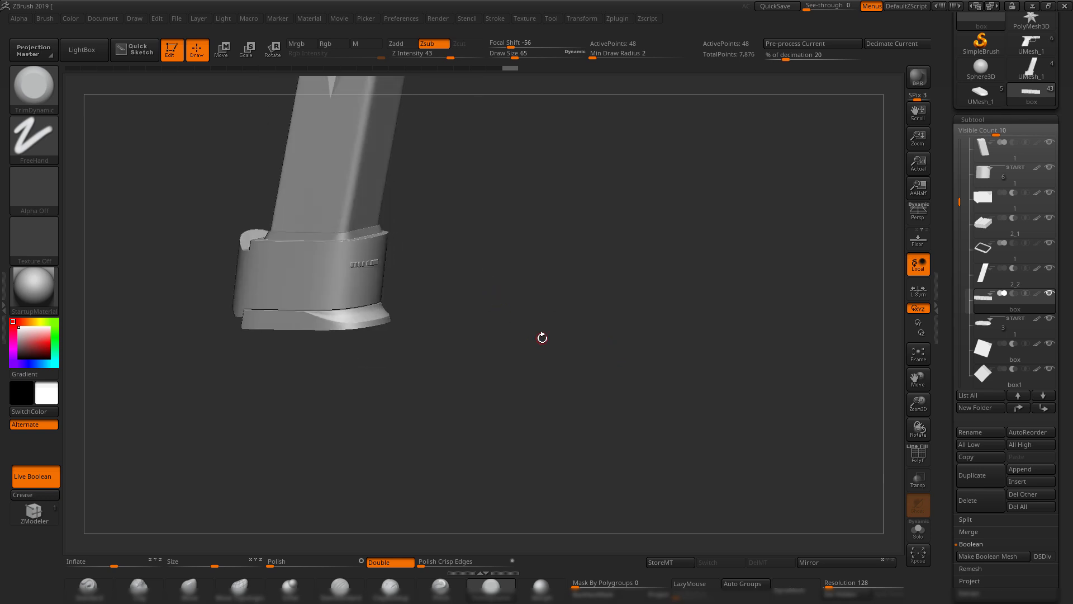
pyautogui.moveTo(542, 338); pyautogui.dragTo(517, 307)
pyautogui.moveTo(606, 335)
pyautogui.keyDown('alt'); pyautogui.mouseDown()
pyautogui.moveTo(644, 385)
pyautogui.moveTo(651, 425)
pyautogui.mouseUp(); pyautogui.keyUp('alt')
# - Reposition the gizmo on the innermost box at the sleeve's centerline and widen the row of boxes along its length
pyautogui.press('w')
pyautogui.keyDown('alt'); pyautogui.moveTo(650, 285); pyautogui.dragTo(702, 296); pyautogui.keyUp('alt')
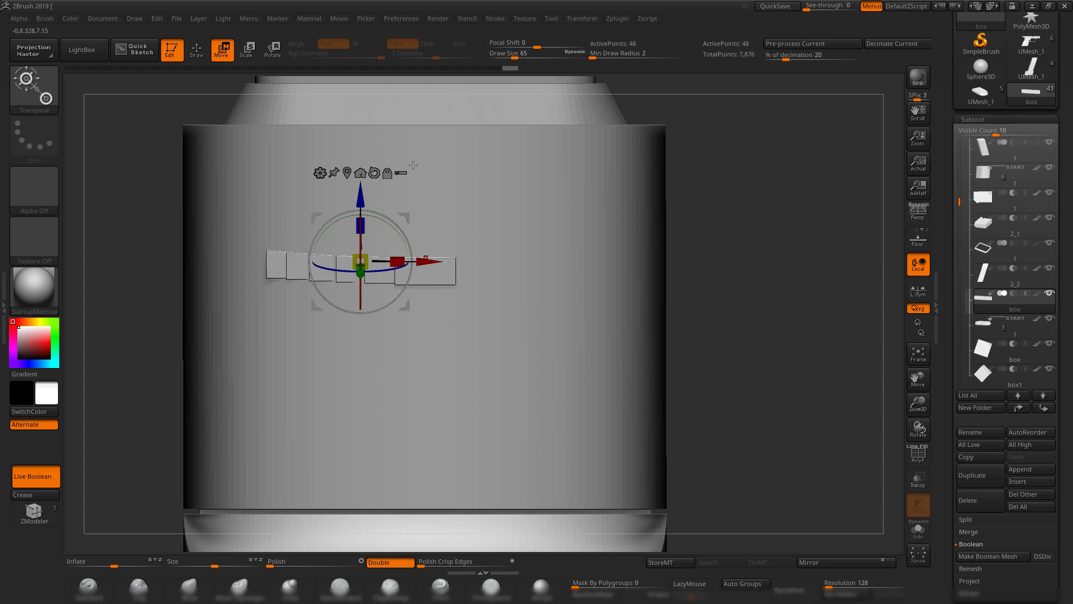
pyautogui.keyDown('alt'); pyautogui.click(362, 171); pyautogui.keyUp('alt')
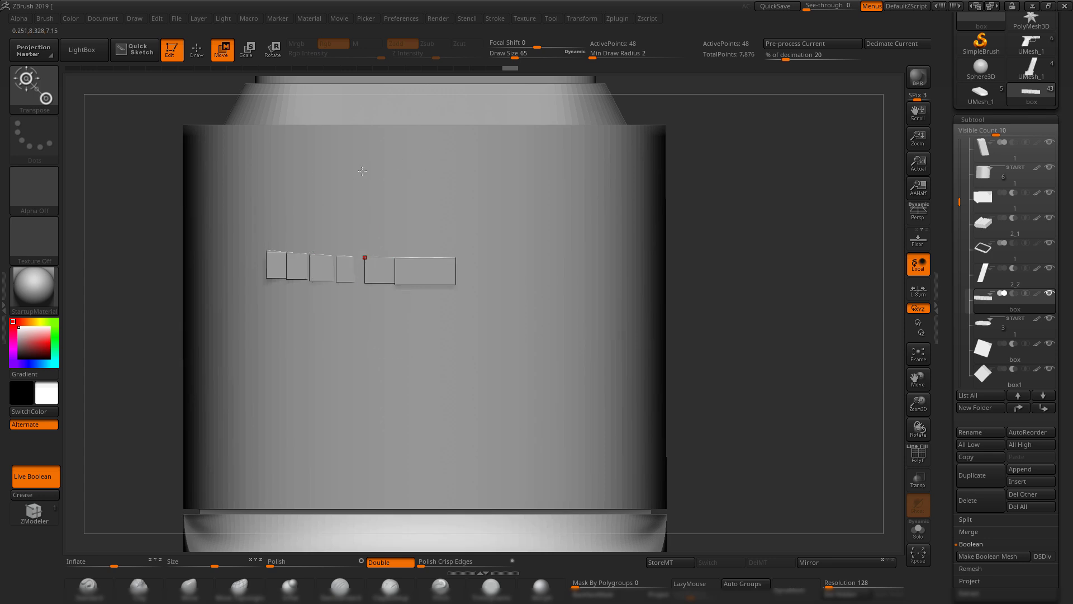
pyautogui.press('f')
pyautogui.press('f')
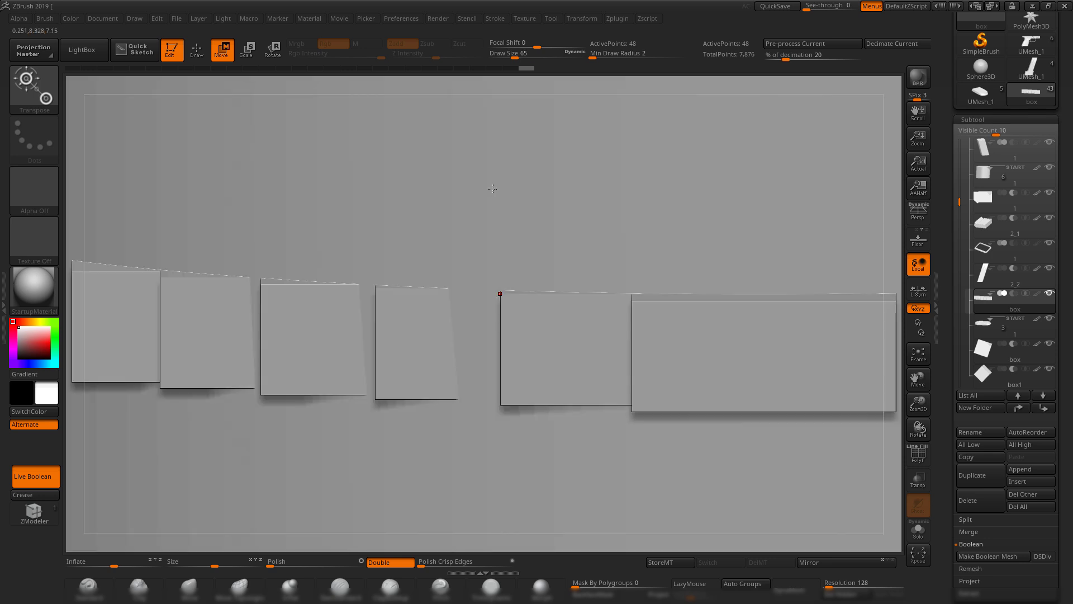
pyautogui.keyDown('alt'); pyautogui.moveTo(596, 200); pyautogui.dragTo(603, 266); pyautogui.keyUp('alt')
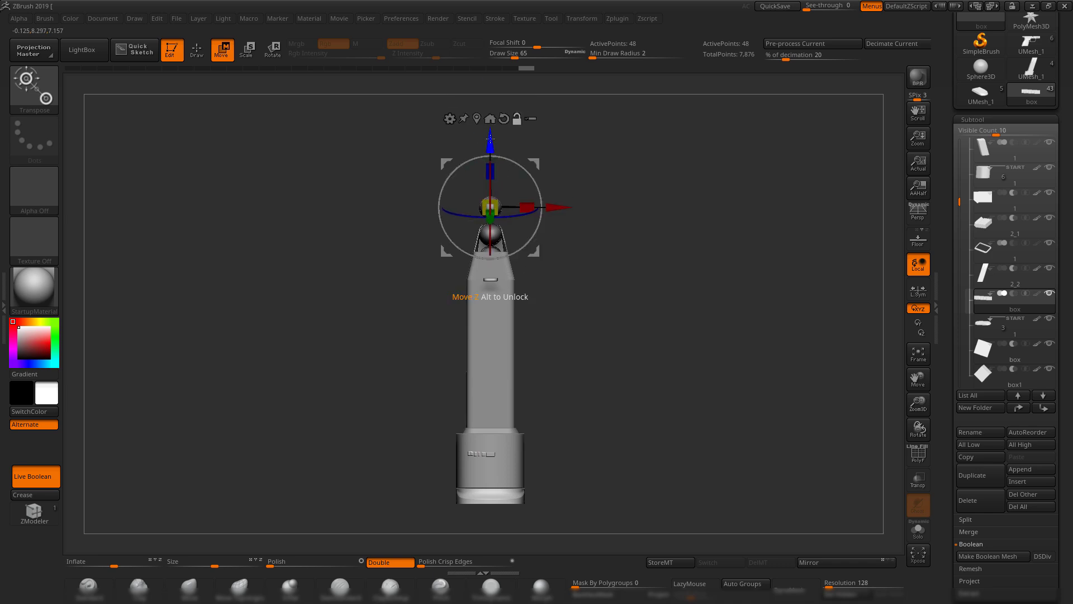
pyautogui.keyDown('alt'); pyautogui.moveTo(490, 138); pyautogui.dragTo(518, 388); pyautogui.keyUp('alt')
pyautogui.keyDown('alt'); pyautogui.moveTo(628, 432); pyautogui.dragTo(838, 475); pyautogui.keyUp('alt')
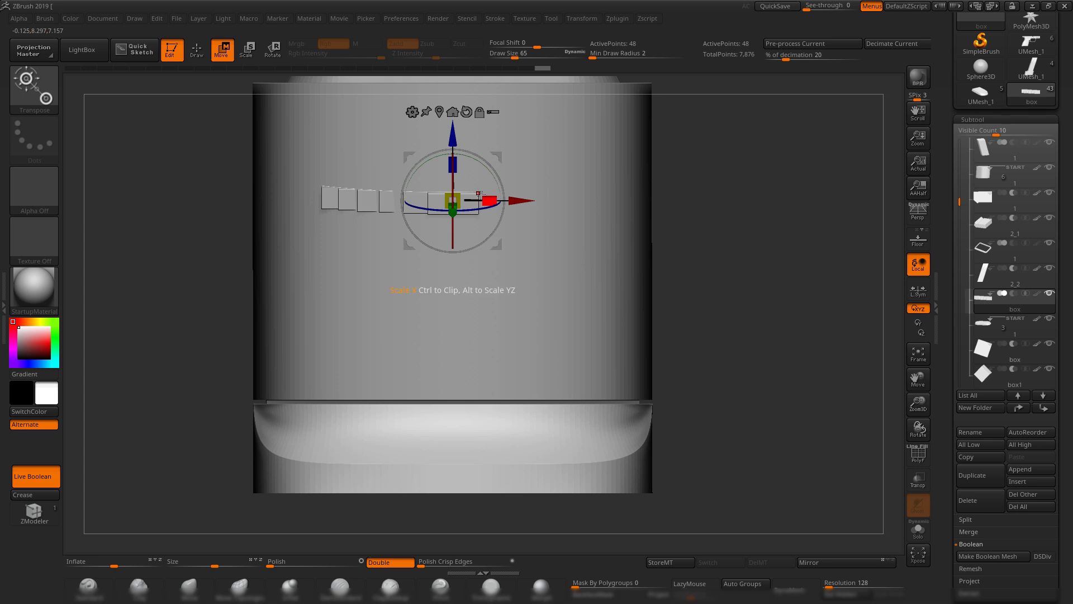
pyautogui.moveTo(484, 196); pyautogui.dragTo(492, 196)
pyautogui.moveTo(774, 316); pyautogui.dragTo(783, 315)
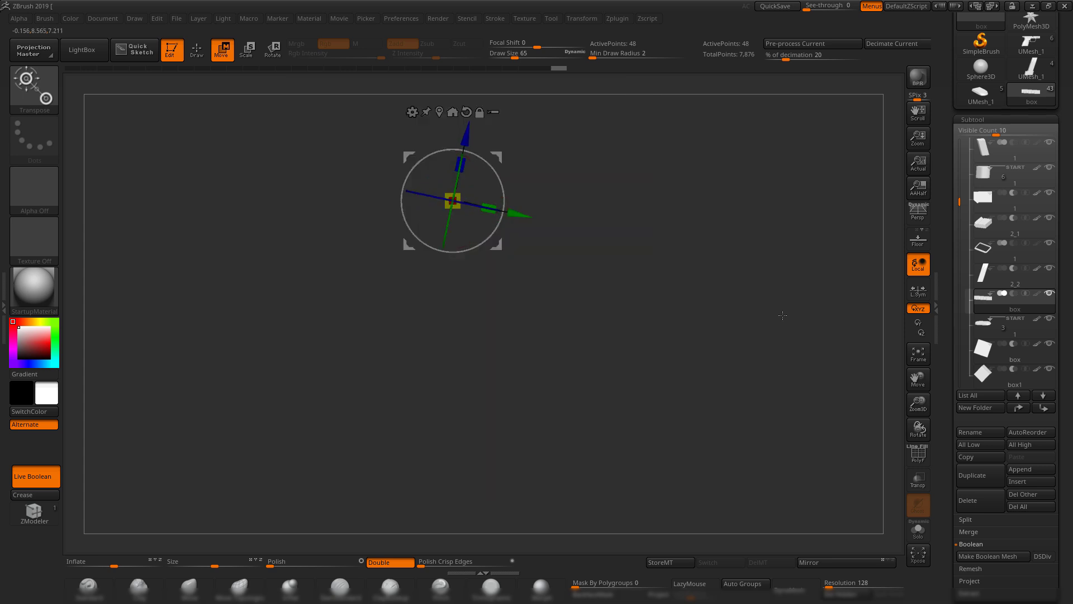
# - Recenter the gizmo on the row, nudge the boxes outward from the sleeve surface, and return to Draw mode
pyautogui.click(439, 112)
pyautogui.press('f')
pyautogui.moveTo(866, 295); pyautogui.dragTo(865, 145)
pyautogui.moveTo(950, 94); pyautogui.dragTo(904, 485)
pyautogui.press('space')
pyautogui.click(893, 492)
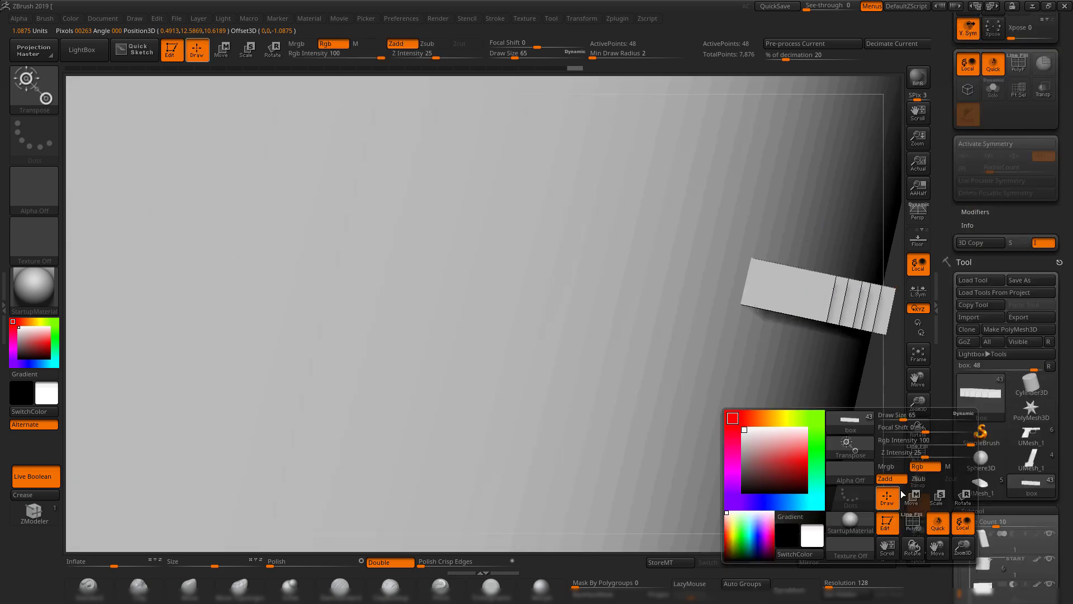
# - Examine the row of boxes on the sleeve from the side and front, and compare it with the XD grip reference photo
pyautogui.keyDown('alt'); pyautogui.moveTo(811, 361); pyautogui.dragTo(691, 363); pyautogui.keyUp('alt')
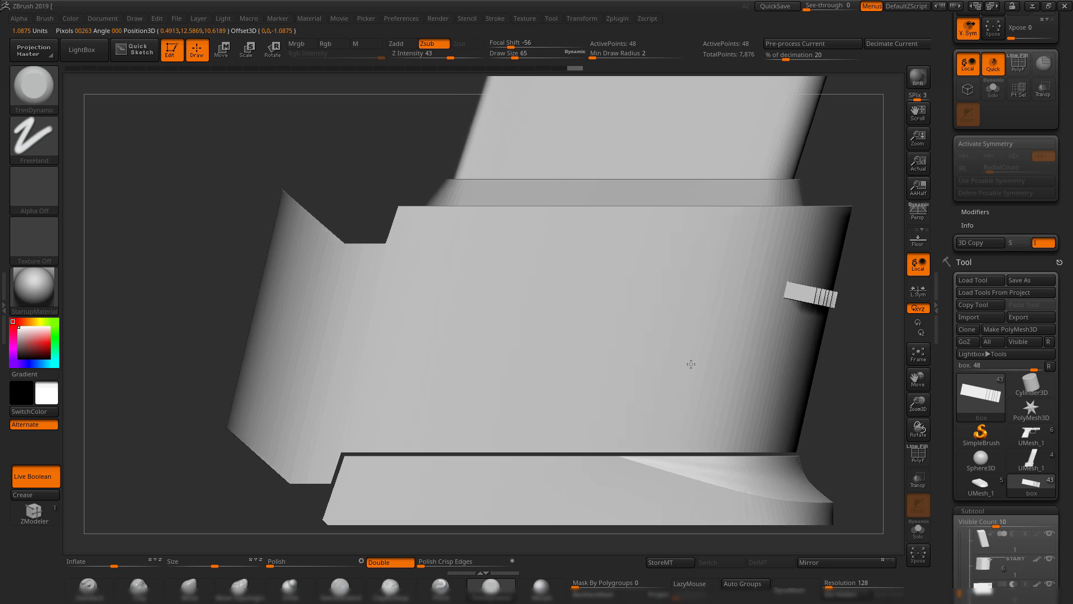
pyautogui.keyDown('alt'); pyautogui.moveTo(864, 348); pyautogui.dragTo(666, 354); pyautogui.keyUp('alt')
pyautogui.moveTo(945, 63); pyautogui.dragTo(945, 212)
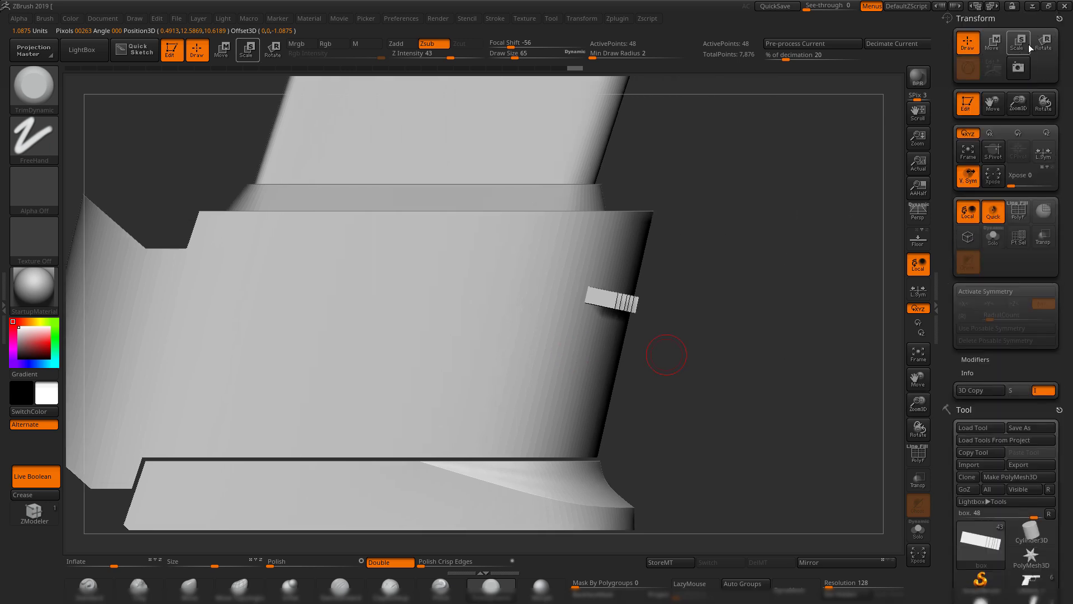
pyautogui.click(1058, 18)
pyautogui.keyDown('alt'); pyautogui.moveTo(817, 302); pyautogui.dragTo(607, 246); pyautogui.keyUp('alt')
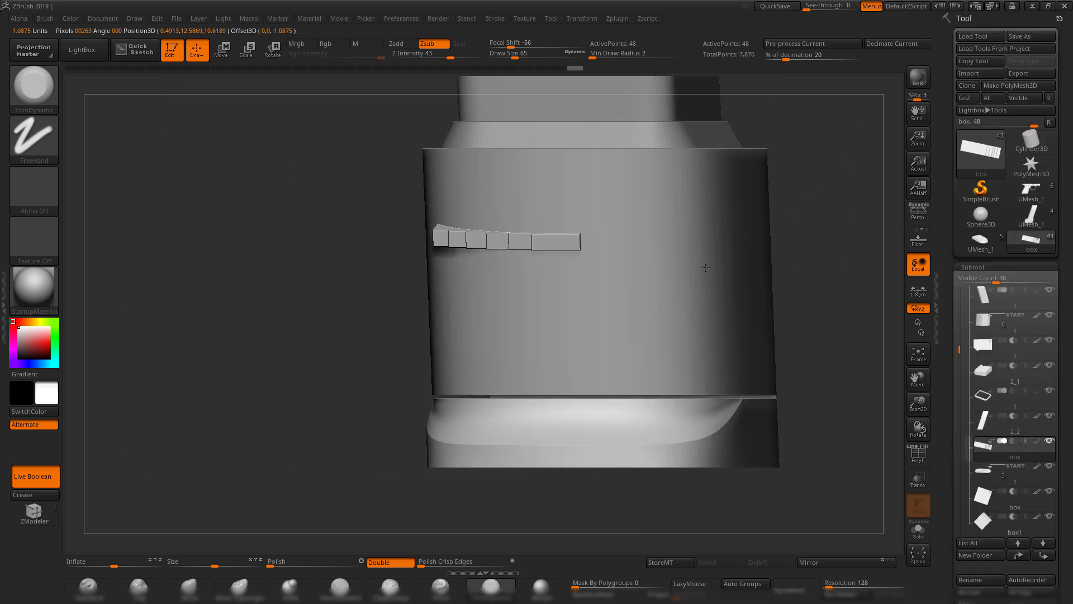
pyautogui.moveTo(706, 268); pyautogui.dragTo(649, 295)
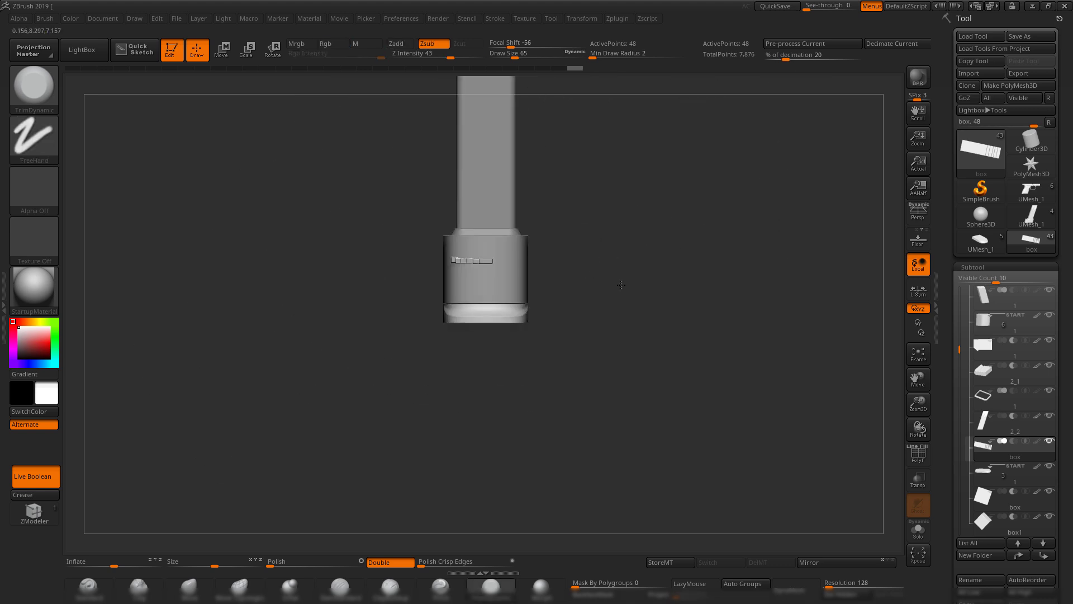
pyautogui.moveTo(984, 297)
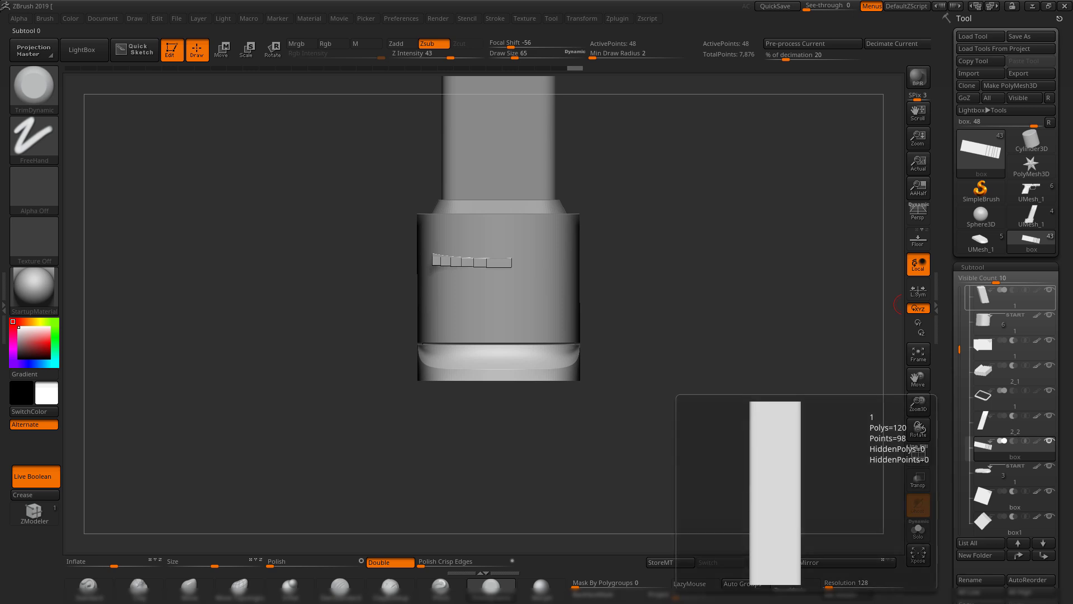
pyautogui.moveTo(653, 258); pyautogui.dragTo(655, 257)
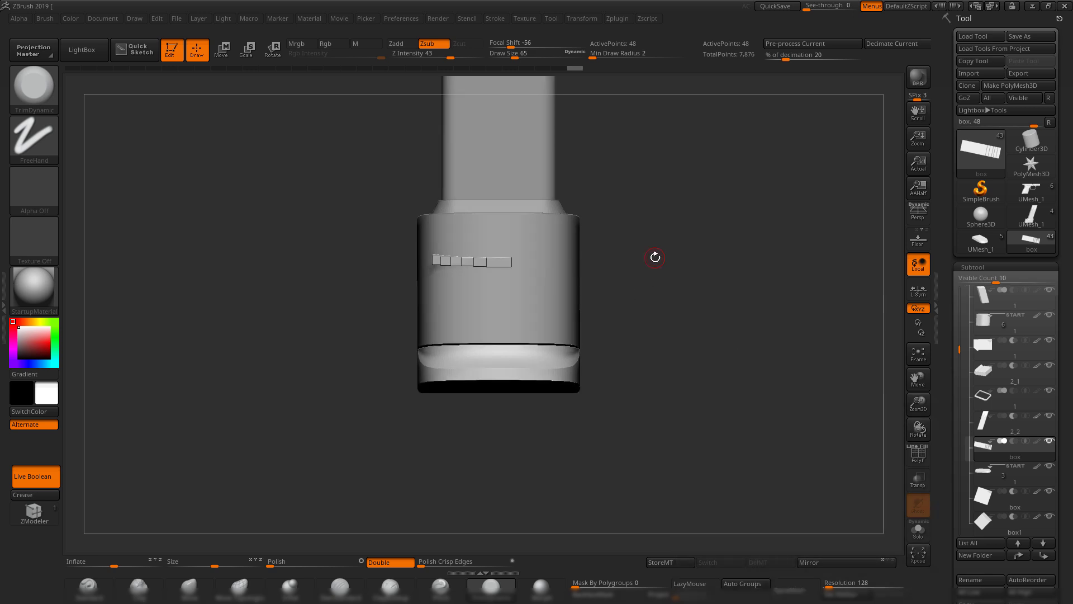
pyautogui.hotkey('alt', 'Tab')
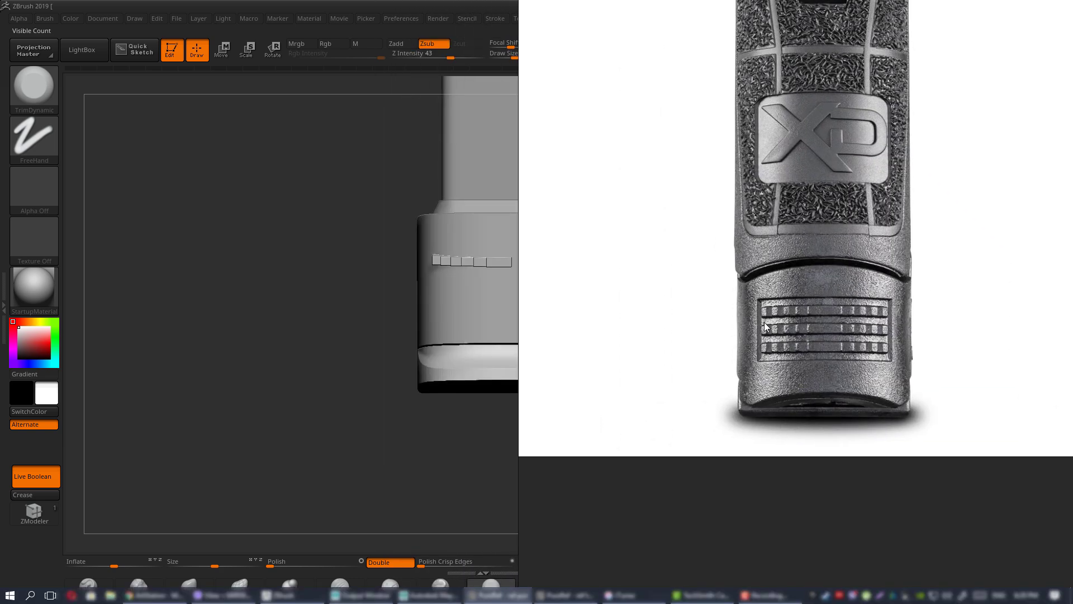
pyautogui.hotkey('alt', 'Tab')
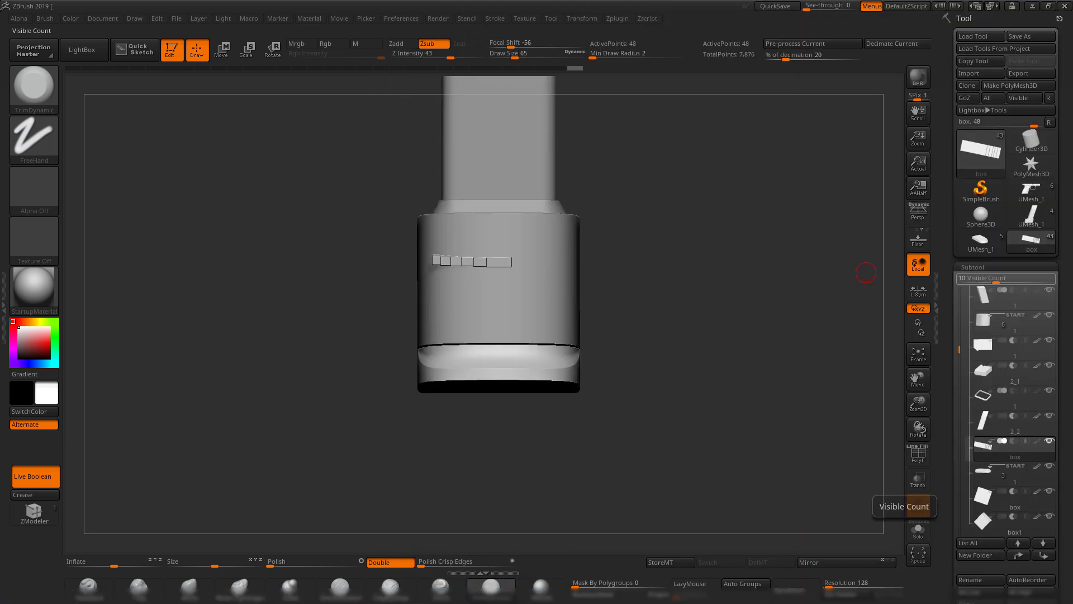
# - Undo the last two adjustments to the row of boxes and center the gizmo on the row
pyautogui.moveTo(649, 262)
pyautogui.keyDown('shift'); pyautogui.mouseDown()
pyautogui.moveTo(658, 246)
pyautogui.moveTo(754, 320)
pyautogui.mouseUp(); pyautogui.keyUp('shift')
pyautogui.press('w')
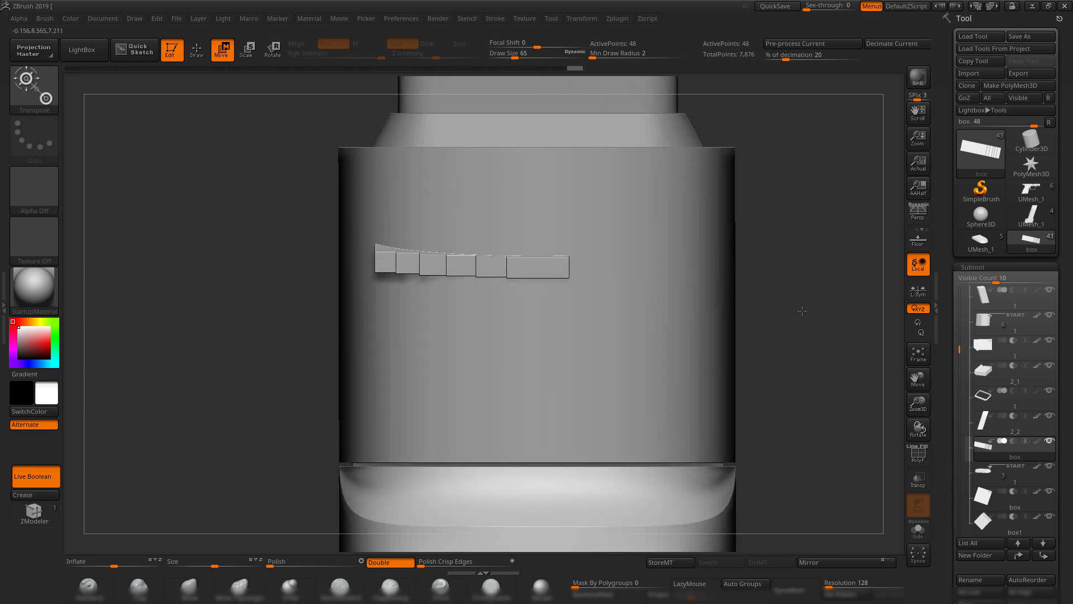
pyautogui.keyDown('ctrl'); pyautogui.moveTo(754, 307); pyautogui.dragTo(725, 258, button='right'); pyautogui.keyUp('ctrl')
pyautogui.hotkey('ctrl', 'z')
pyautogui.hotkey('ctrl', 'z')
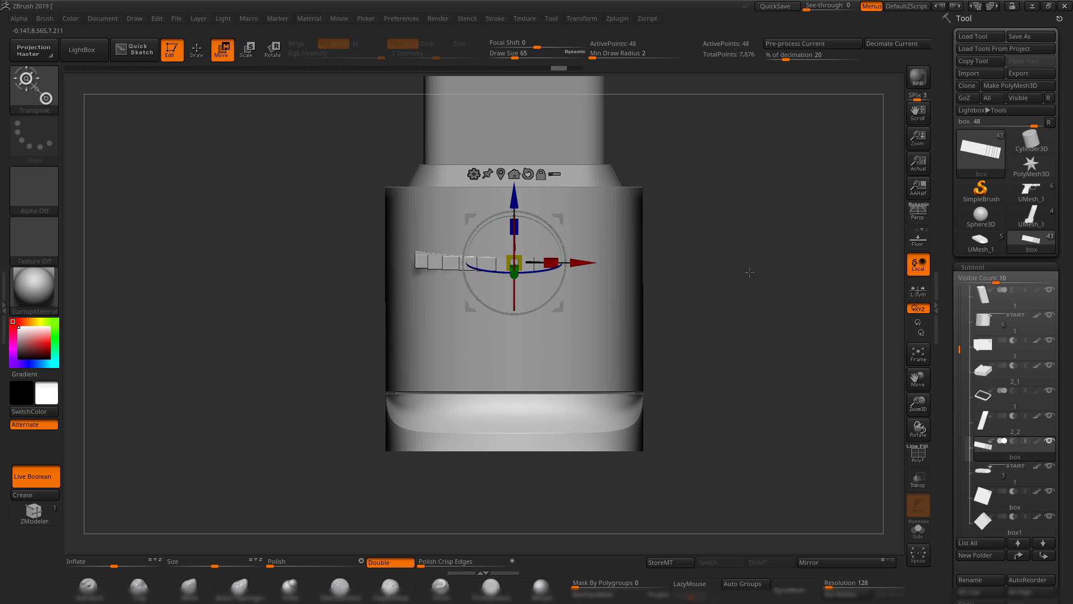
pyautogui.moveTo(750, 272); pyautogui.dragTo(798, 320)
pyautogui.click(500, 174)
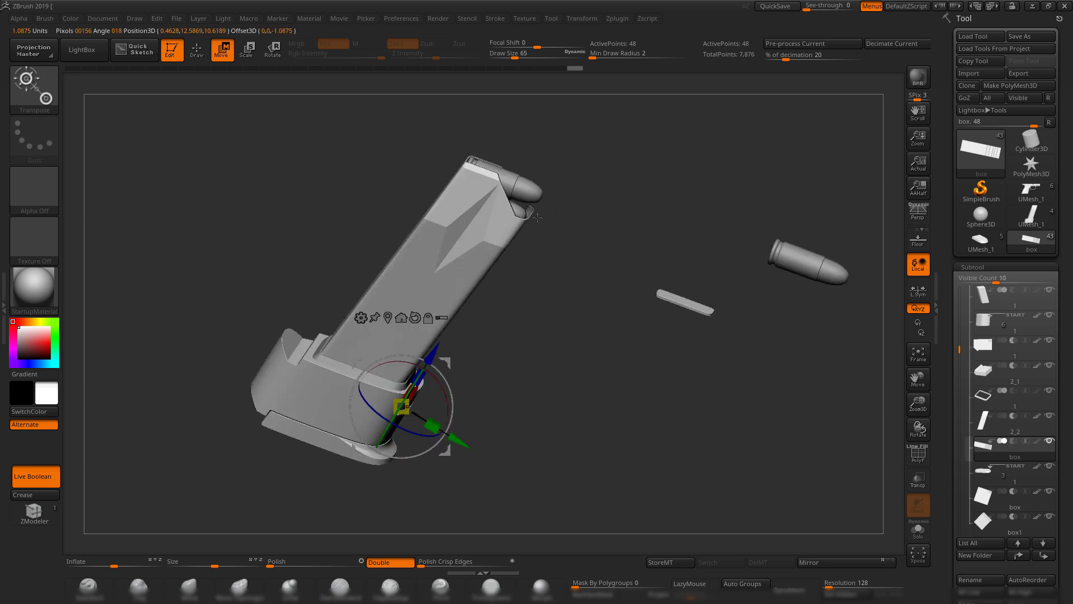
pyautogui.keyDown('shift'); pyautogui.moveTo(637, 334); pyautogui.dragTo(725, 267); pyautogui.keyUp('shift')
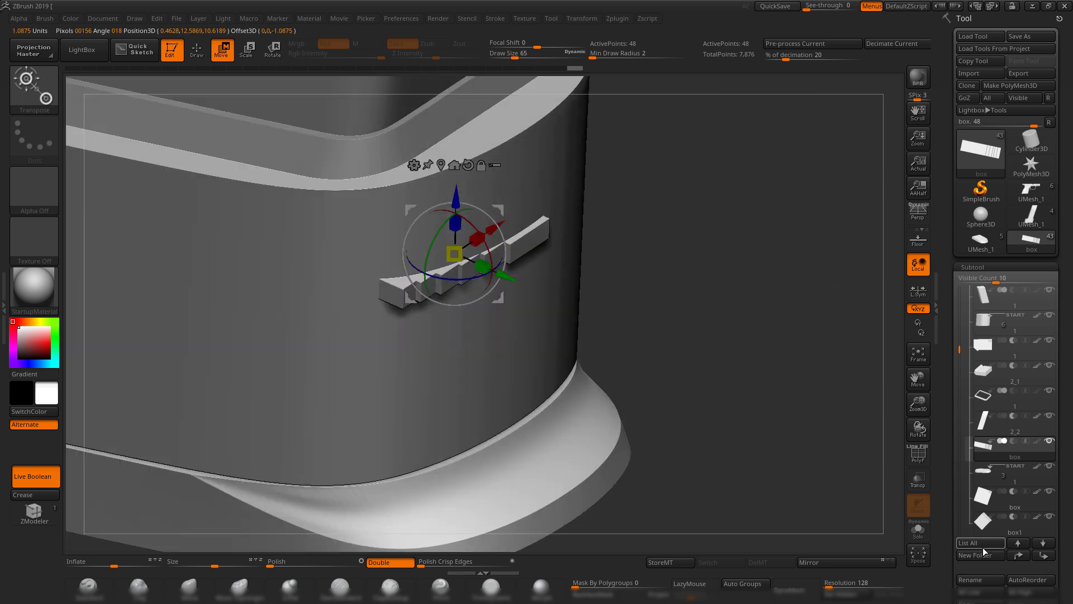
# - Isolate the row of boxes, show its polyframe, and give each box its own polygroup with Auto Groups
pyautogui.click(924, 537)
pyautogui.hotkey('shift', 'f')
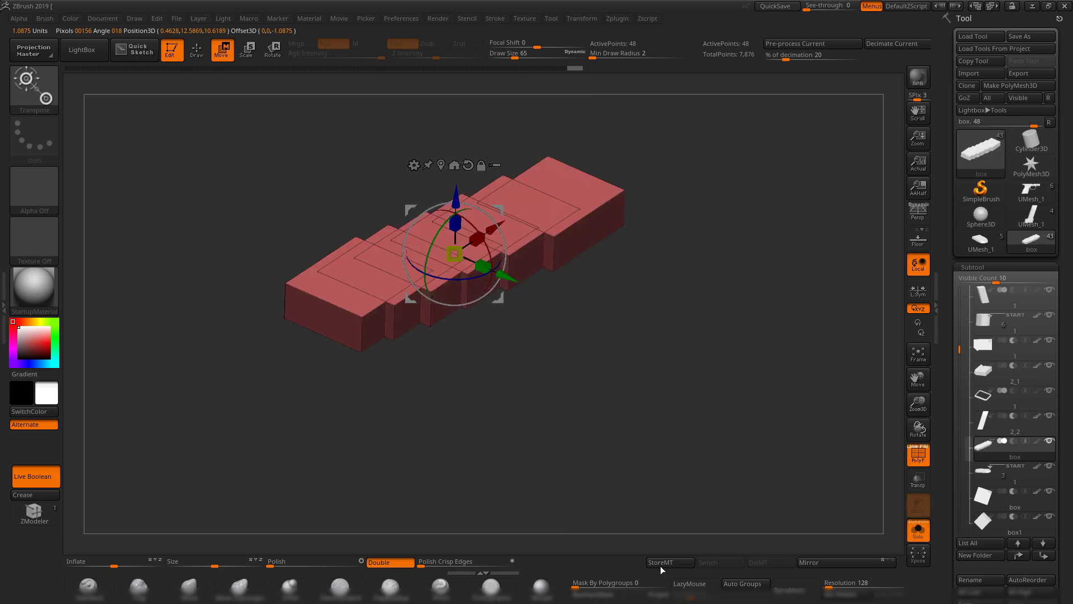
pyautogui.click(732, 584)
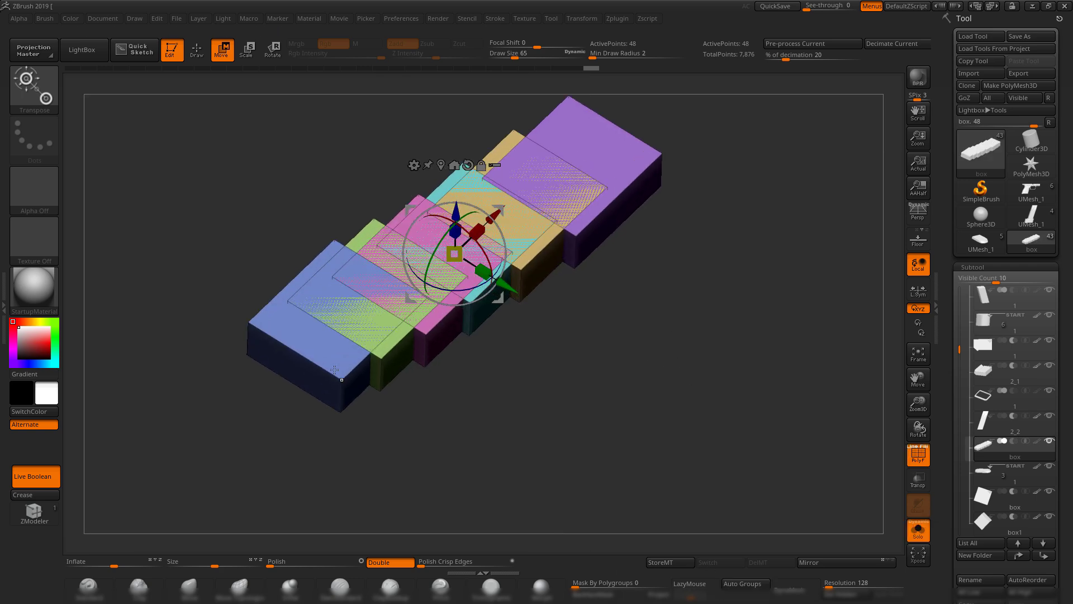
# - Unmask only the outermost box, bring back the full model, rotate the box by about 8.7 degrees and push it toward the sleeve
pyautogui.moveTo(334, 370); pyautogui.dragTo(564, 517)
pyautogui.click(917, 529)
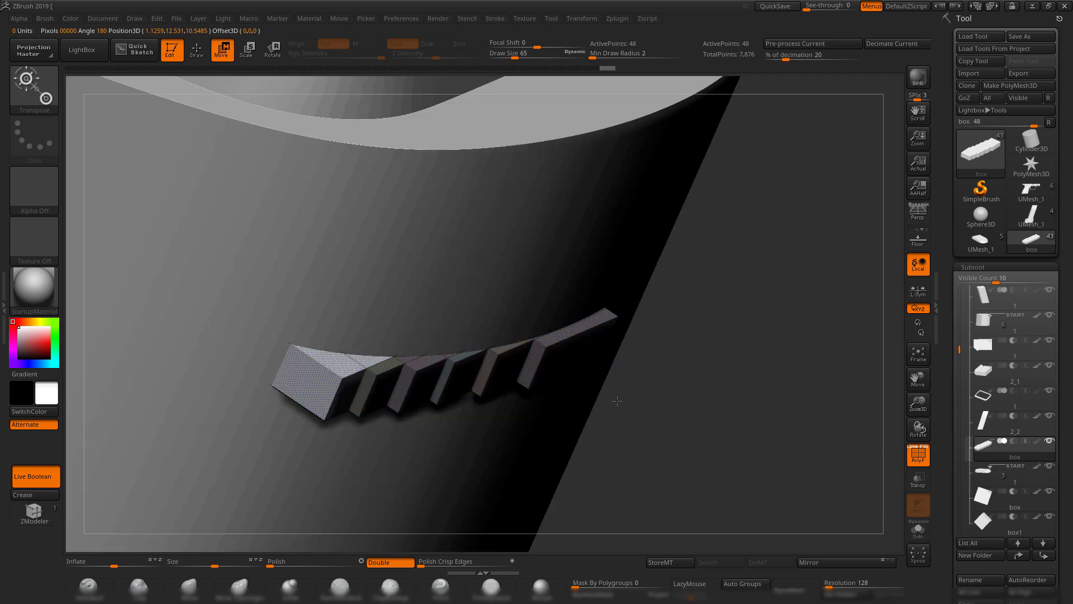
pyautogui.moveTo(618, 400); pyautogui.dragTo(559, 400)
pyautogui.moveTo(347, 400); pyautogui.dragTo(337, 399)
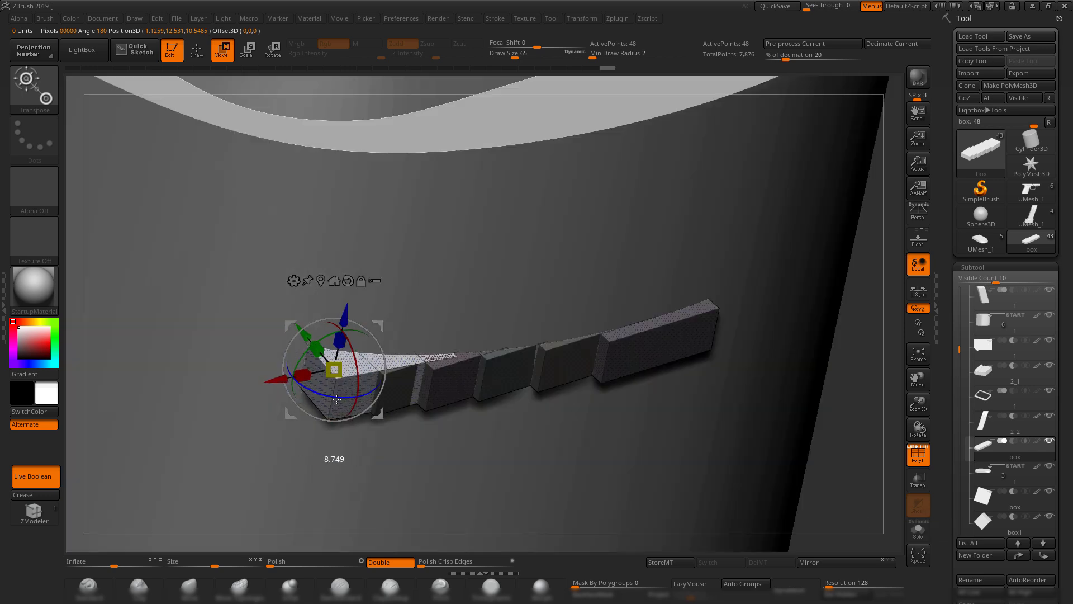
pyautogui.moveTo(306, 335); pyautogui.dragTo(295, 323)
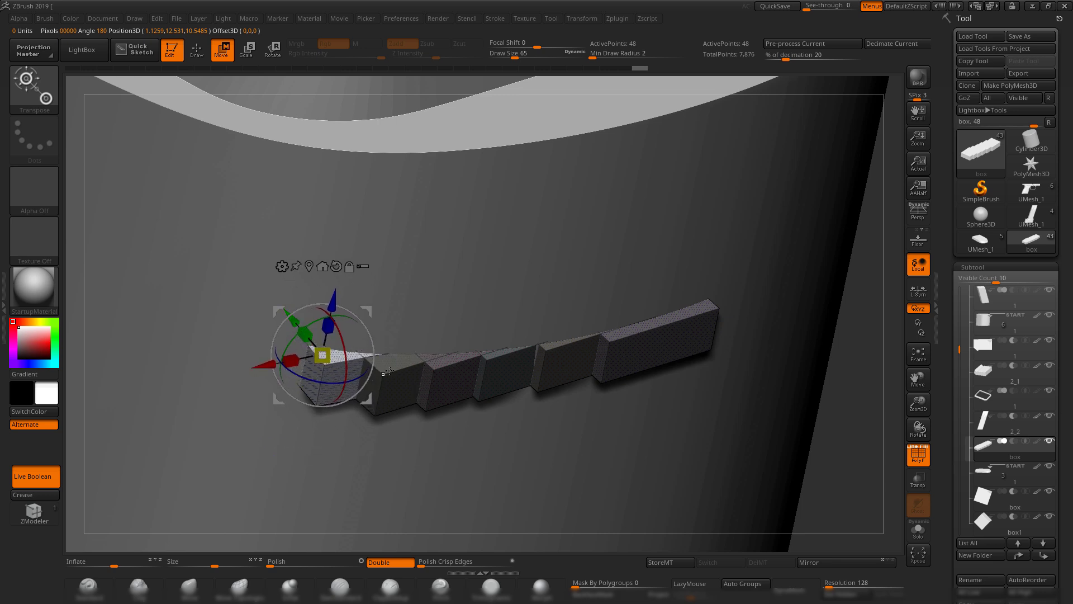
# - Nudge the two boxes nearest the innermost one outward by about 0.009 and 0.006, one at a time, and clear the mask
pyautogui.click(550, 350)
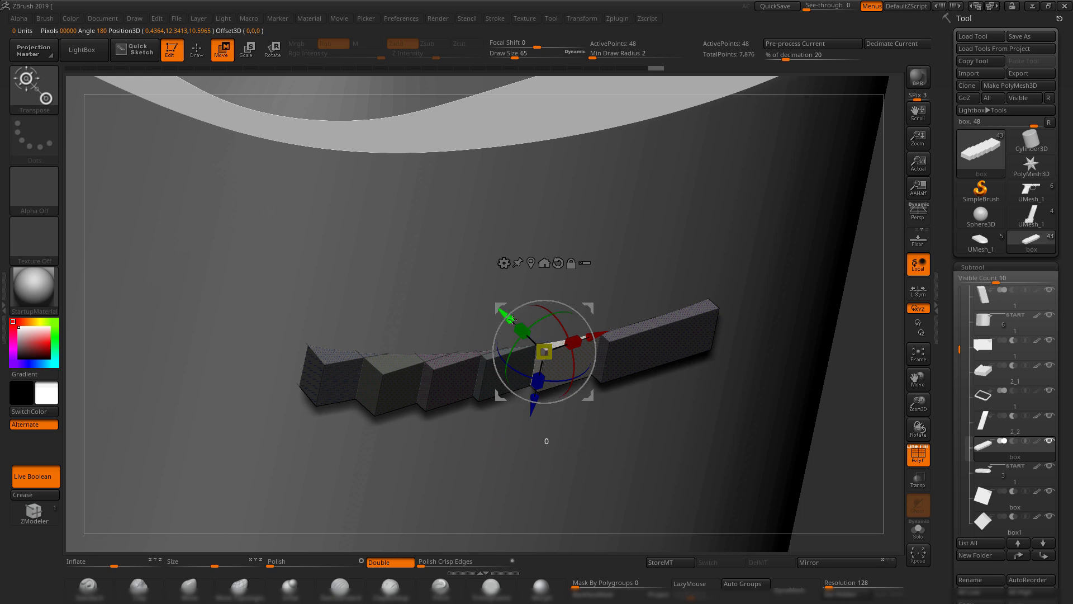
pyautogui.moveTo(511, 319); pyautogui.dragTo(515, 321)
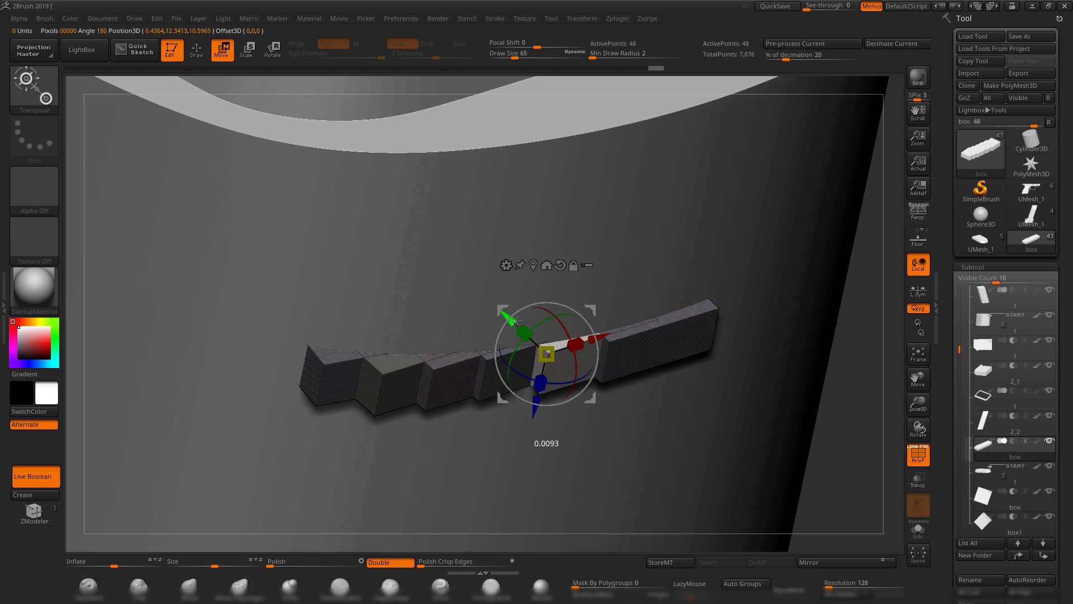
pyautogui.click(493, 368)
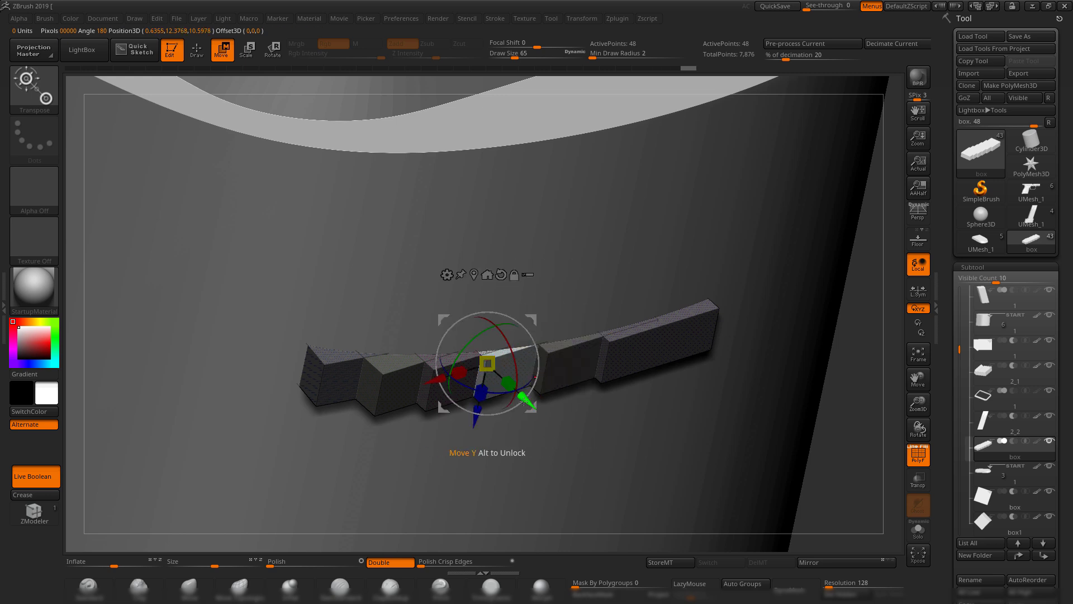
pyautogui.moveTo(524, 400); pyautogui.dragTo(526, 400)
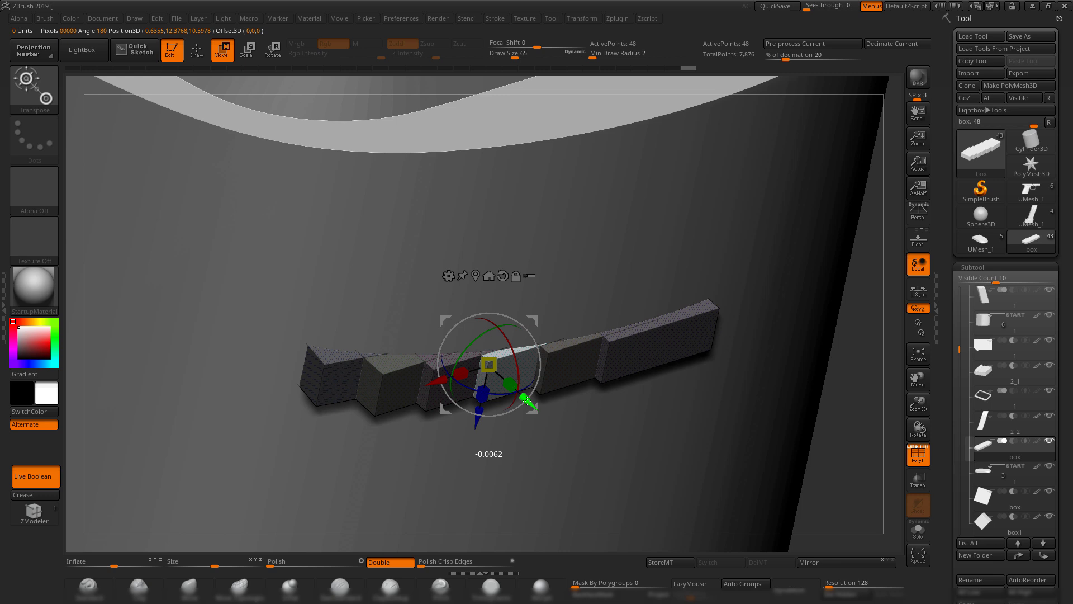
pyautogui.keyDown('ctrl'); pyautogui.moveTo(855, 393); pyautogui.dragTo(862, 438); pyautogui.keyUp('ctrl')
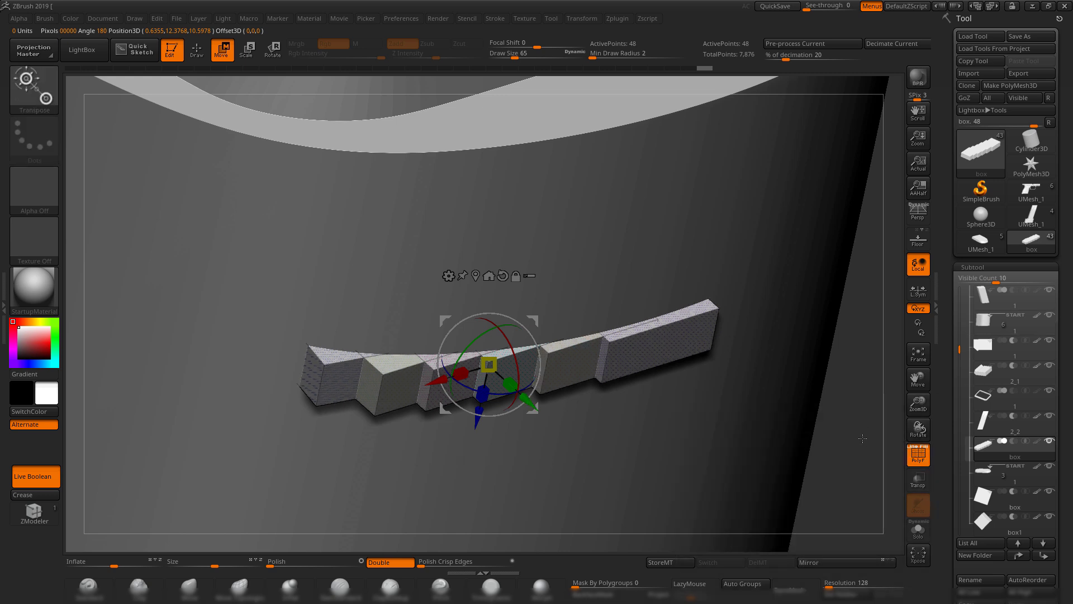
# - Hide the polyframe, return to Draw mode, and examine the row of boxes against the sleeve from the front and side
pyautogui.keyDown('ctrl'); pyautogui.moveTo(652, 322); pyautogui.dragTo(756, 450, button='right'); pyautogui.keyUp('ctrl')
pyautogui.hotkey('shift', 'f')
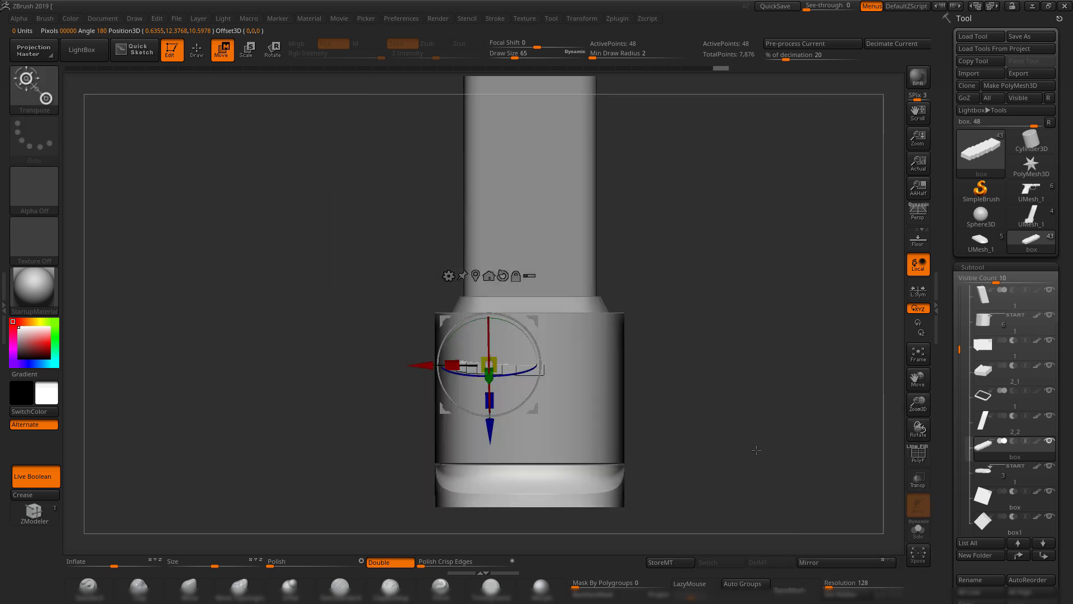
pyautogui.click(492, 585)
pyautogui.moveTo(790, 388); pyautogui.dragTo(814, 389)
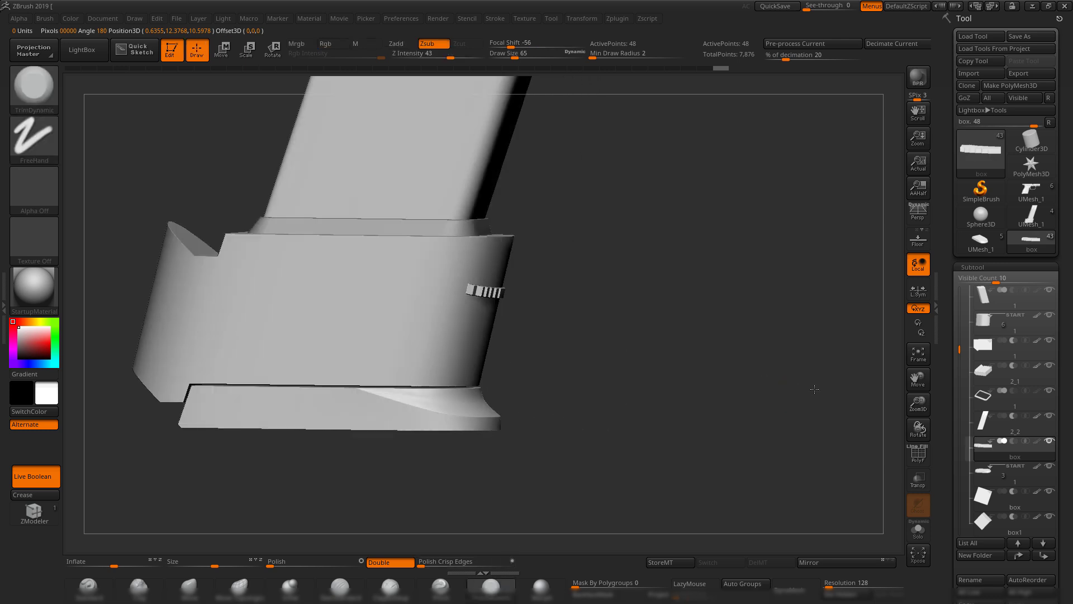
pyautogui.keyDown('shift'); pyautogui.moveTo(814, 389); pyautogui.dragTo(752, 456, button='right'); pyautogui.keyUp('shift')
# - Unmask only the second box from the outer end, push it slightly toward the sleeve, clear the mask, and return to Draw mode
pyautogui.moveTo(704, 312); pyautogui.dragTo(755, 380, button='right')
pyautogui.keyDown('ctrl'); pyautogui.moveTo(727, 341); pyautogui.dragTo(808, 426, button='right'); pyautogui.keyUp('ctrl')
pyautogui.press('w')
pyautogui.keyDown('ctrl'); pyautogui.click(404, 289); pyautogui.keyUp('ctrl')
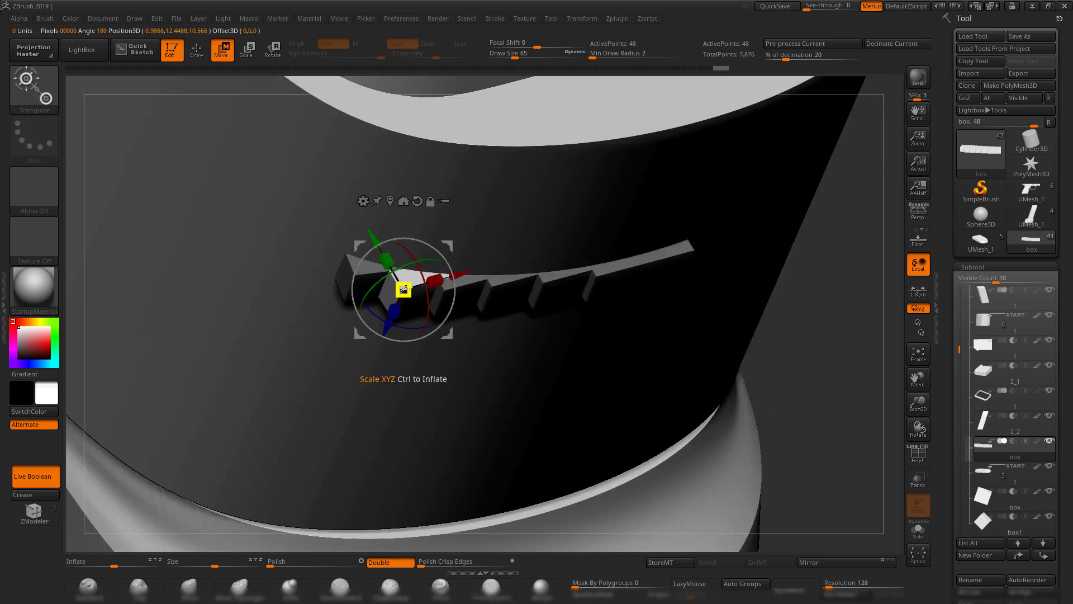
pyautogui.moveTo(372, 230); pyautogui.dragTo(371, 225)
pyautogui.keyDown('ctrl'); pyautogui.click(833, 390); pyautogui.keyUp('ctrl')
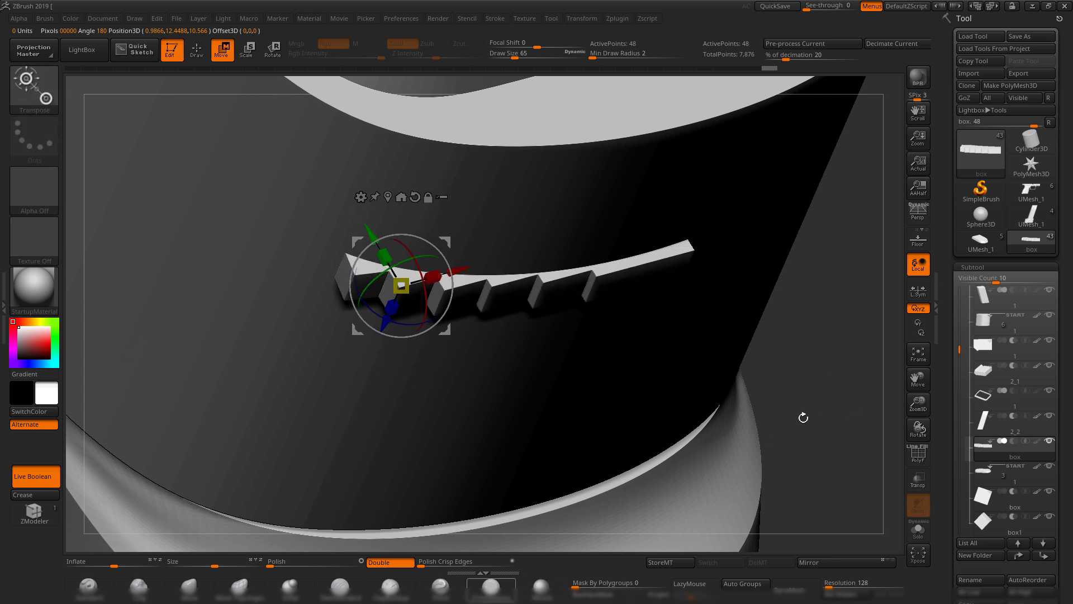
pyautogui.press('q')
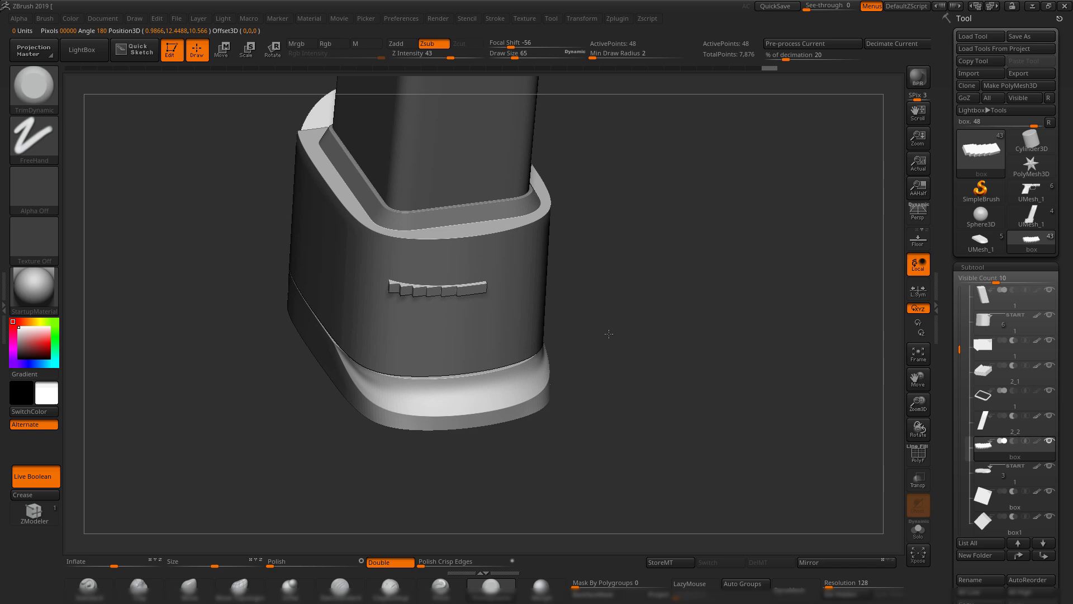
# - Compare the row of boxes with the ribbed grip pattern in the XD reference photo
pyautogui.moveTo(608, 334); pyautogui.dragTo(769, 362)
pyautogui.moveTo(983, 347)
pyautogui.hotkey('alt', 'Tab')
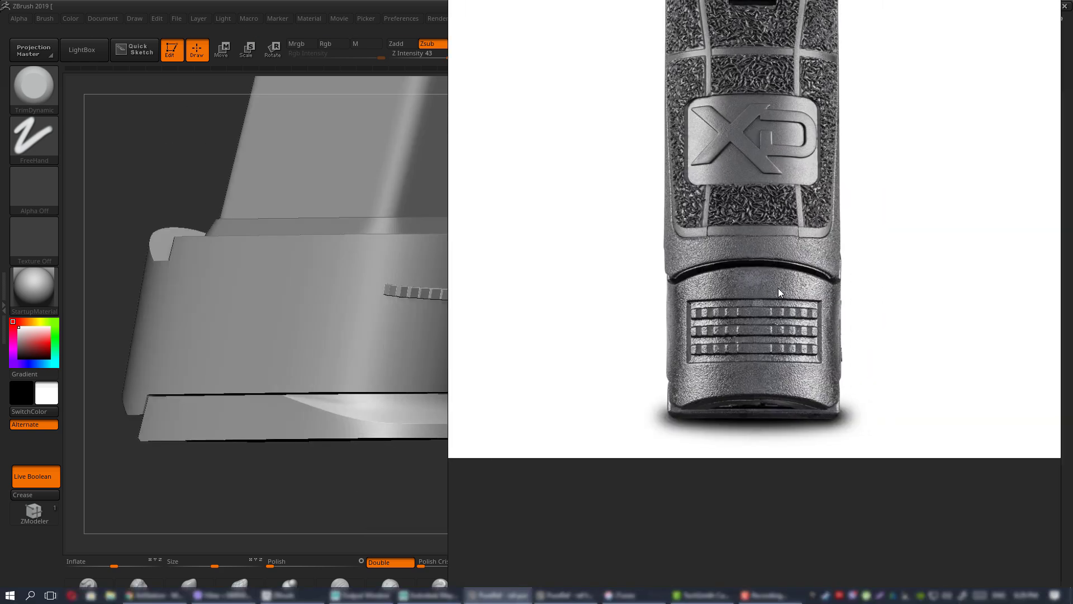
pyautogui.scroll(-7, 774, 290)
pyautogui.scroll(6, 774, 294)
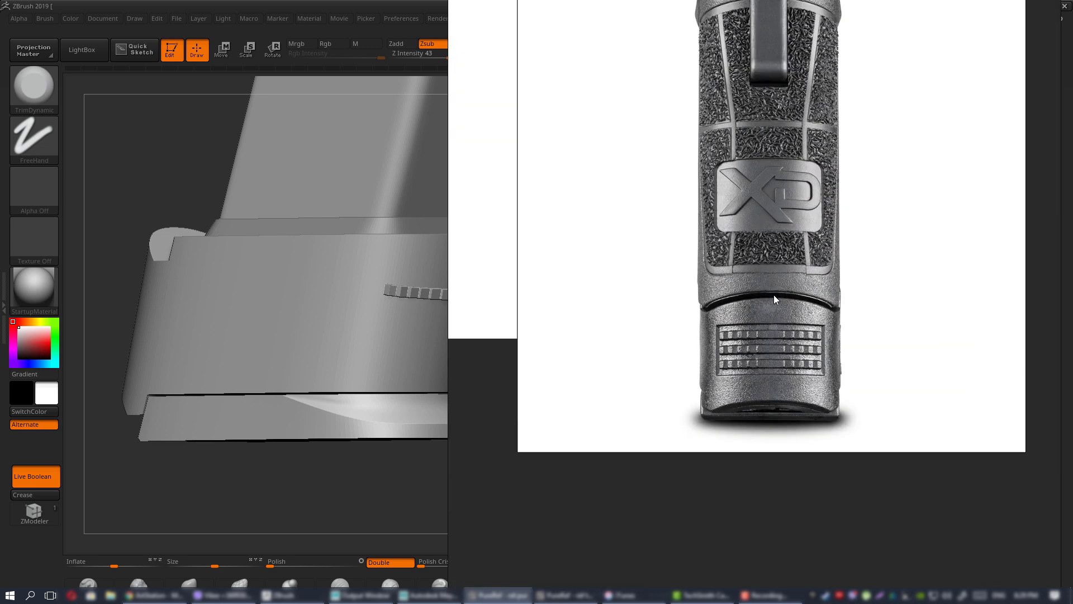
pyautogui.hotkey('alt', 'Tab')
# - Isolate the box beside the innermost one by masking, reset the gizmo orientation, lower the box level with its neighbor, and clear the mask
pyautogui.moveTo(850, 355); pyautogui.dragTo(690, 274)
pyautogui.keyDown('alt'); pyautogui.moveTo(748, 335); pyautogui.dragTo(755, 418); pyautogui.keyUp('alt')
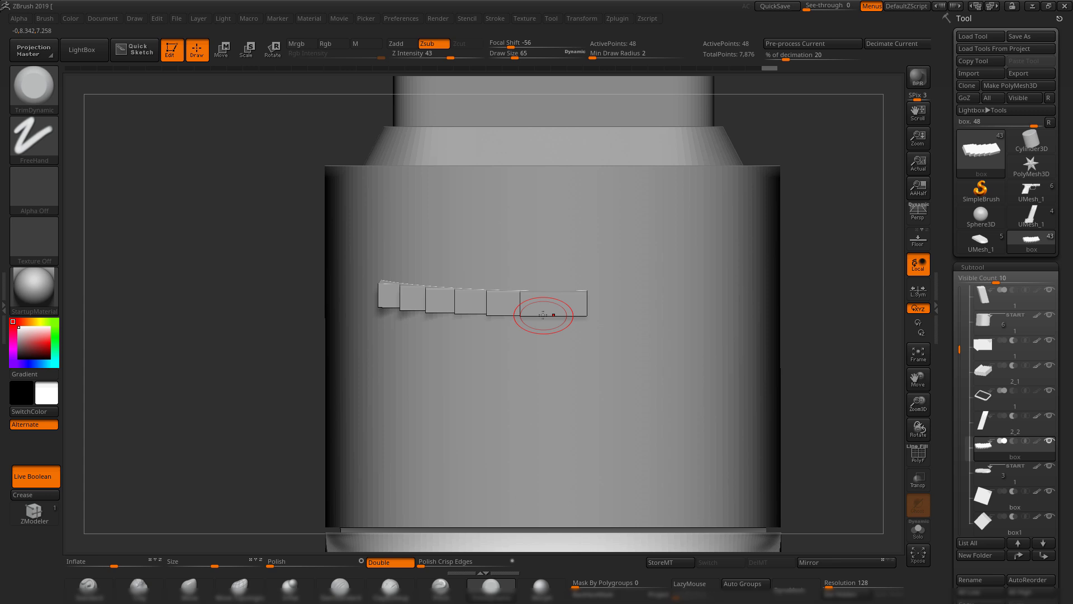
pyautogui.press('w')
pyautogui.keyDown('ctrl'); pyautogui.click(494, 296); pyautogui.keyUp('ctrl')
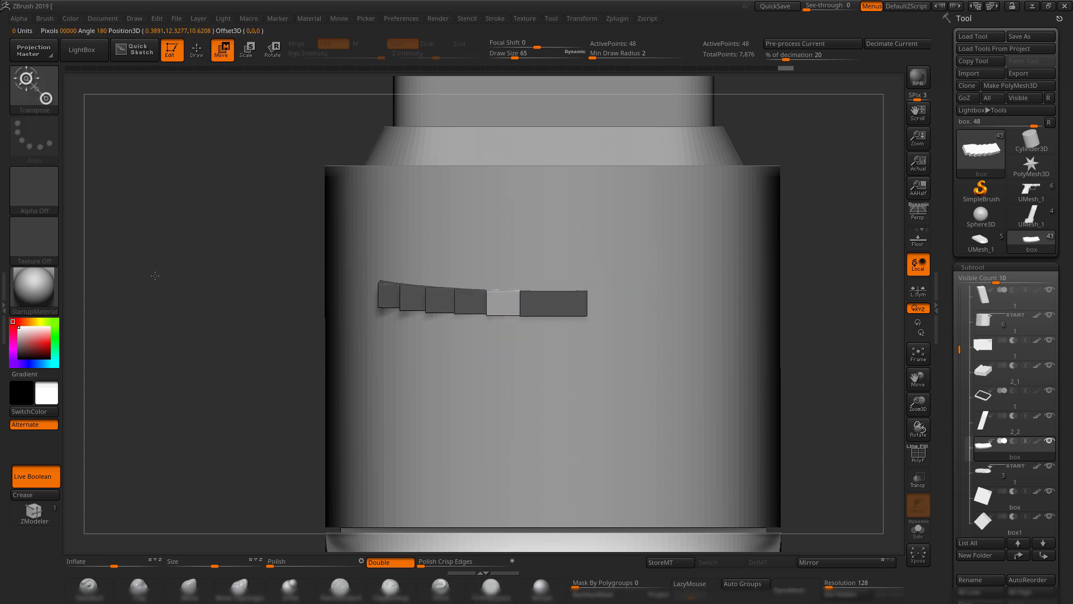
pyautogui.keyDown('ctrl'); pyautogui.moveTo(476, 234); pyautogui.dragTo(466, 217, button='right'); pyautogui.keyUp('ctrl')
pyautogui.click(508, 208)
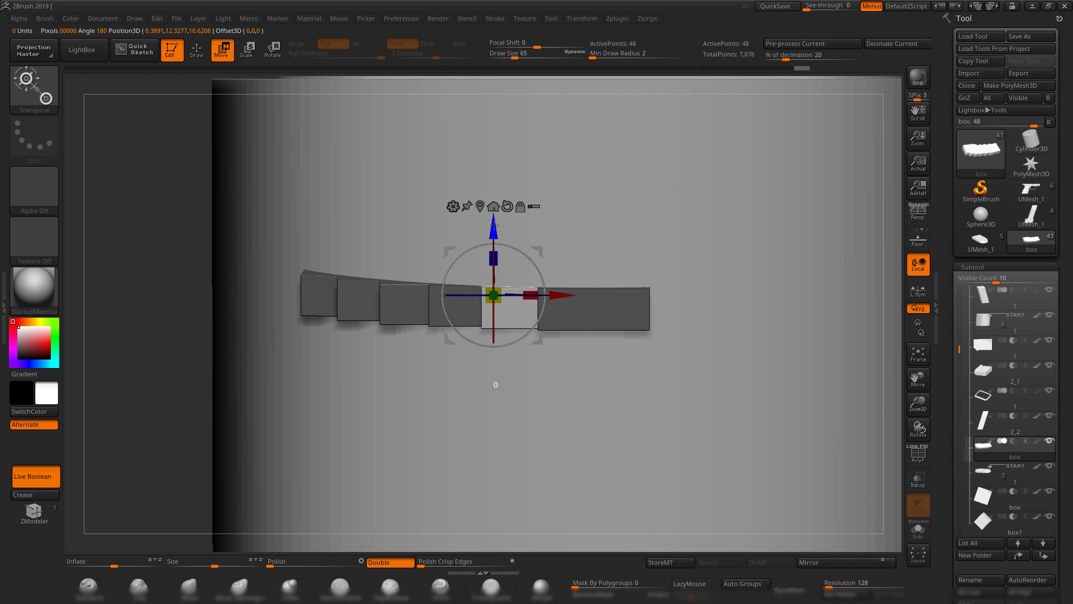
pyautogui.keyDown('ctrl'); pyautogui.moveTo(163, 290); pyautogui.dragTo(215, 320); pyautogui.keyUp('ctrl')
# - Lower the fourth and third boxes from the outer end in turn with a reset gizmo, by about 0.001 and 0.012, to level the row
pyautogui.keyDown('ctrl'); pyautogui.click(429, 286); pyautogui.keyUp('ctrl')
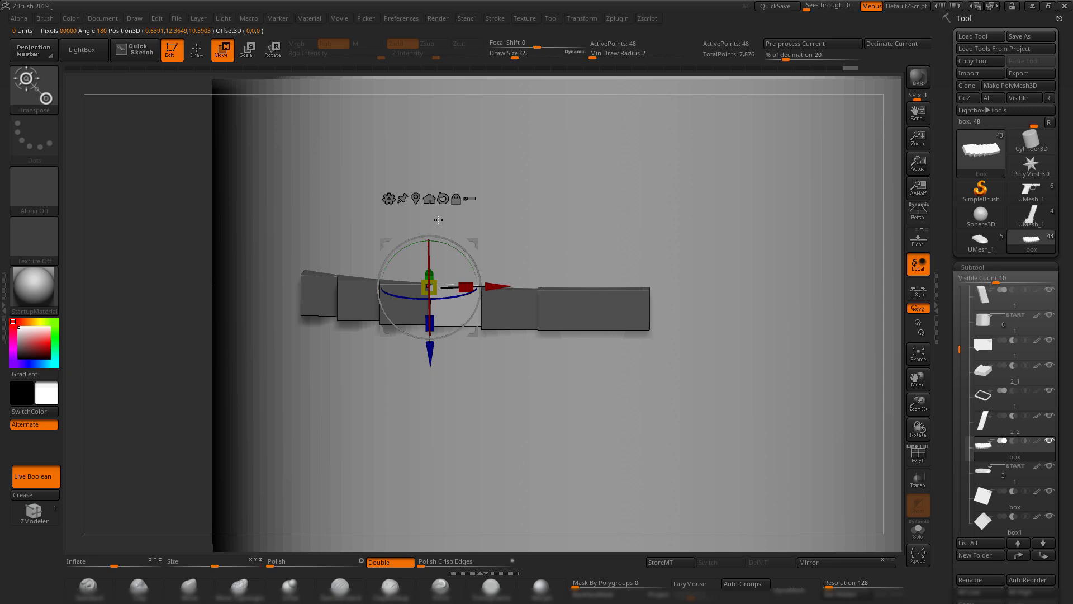
pyautogui.click(447, 198)
pyautogui.moveTo(434, 219); pyautogui.dragTo(436, 221)
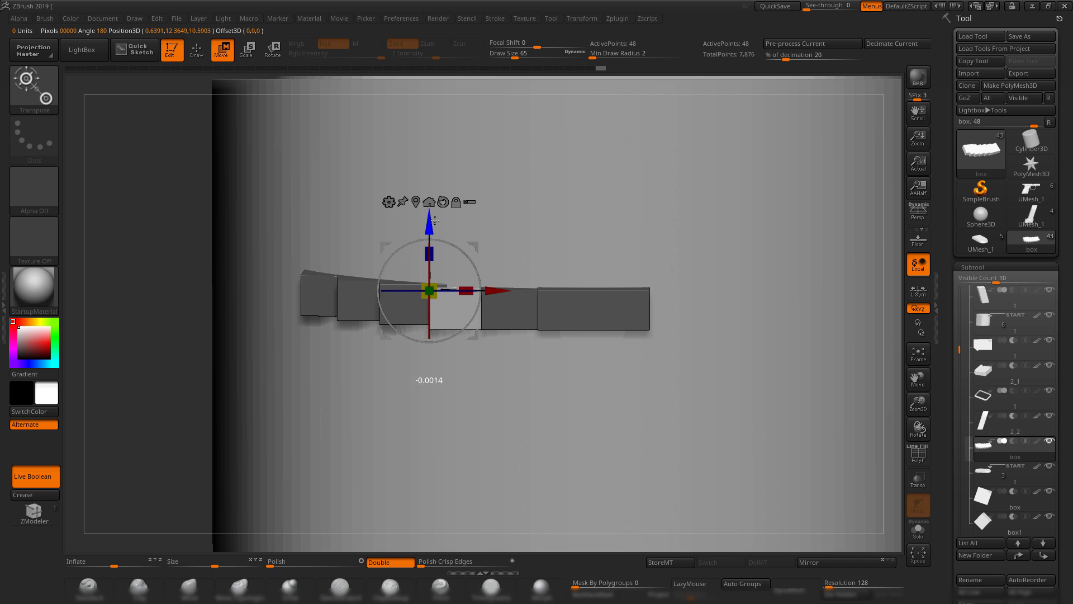
pyautogui.keyDown('ctrl'); pyautogui.click(358, 304); pyautogui.keyUp('ctrl')
pyautogui.keyDown('ctrl'); pyautogui.click(391, 288); pyautogui.keyUp('ctrl')
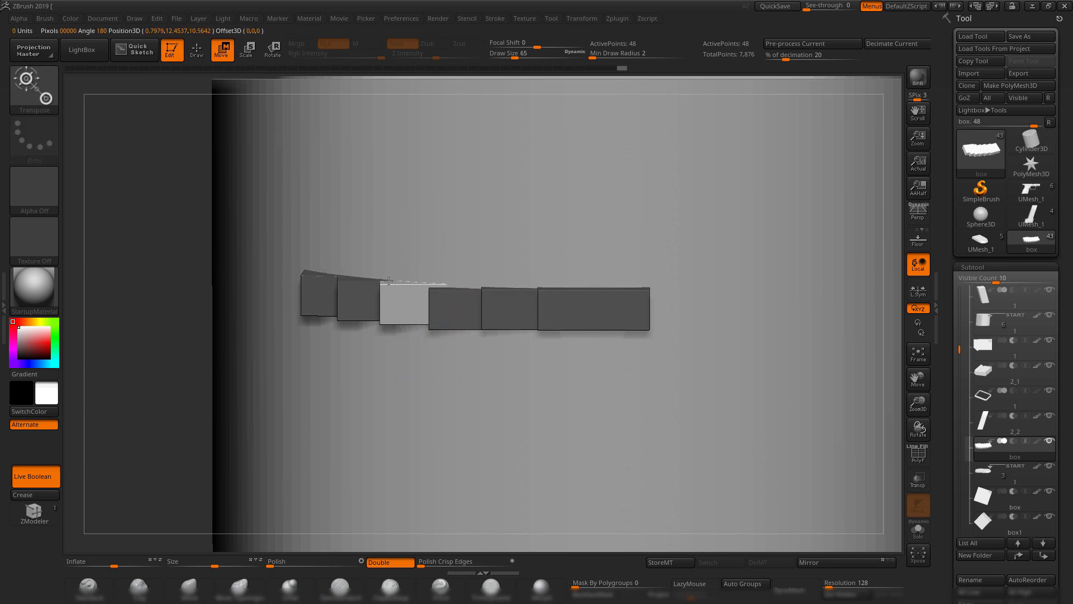
pyautogui.click(397, 191)
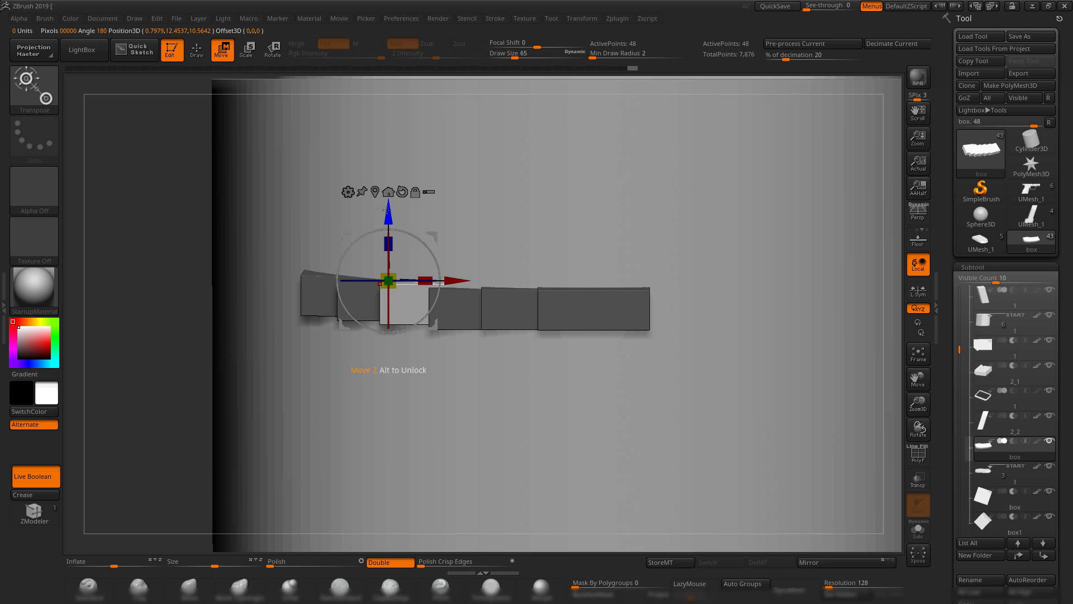
pyautogui.moveTo(394, 211); pyautogui.dragTo(395, 213)
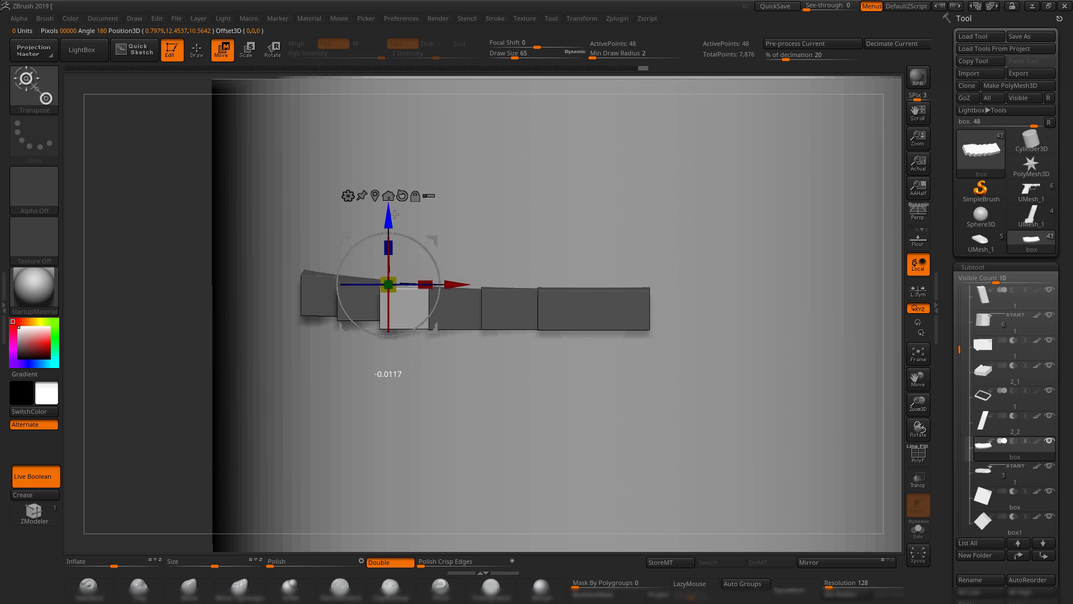
# - Unmask only the second box from the outer end, reset the gizmo orientation, and lower the box by about 0.019 to level it
pyautogui.click(367, 296)
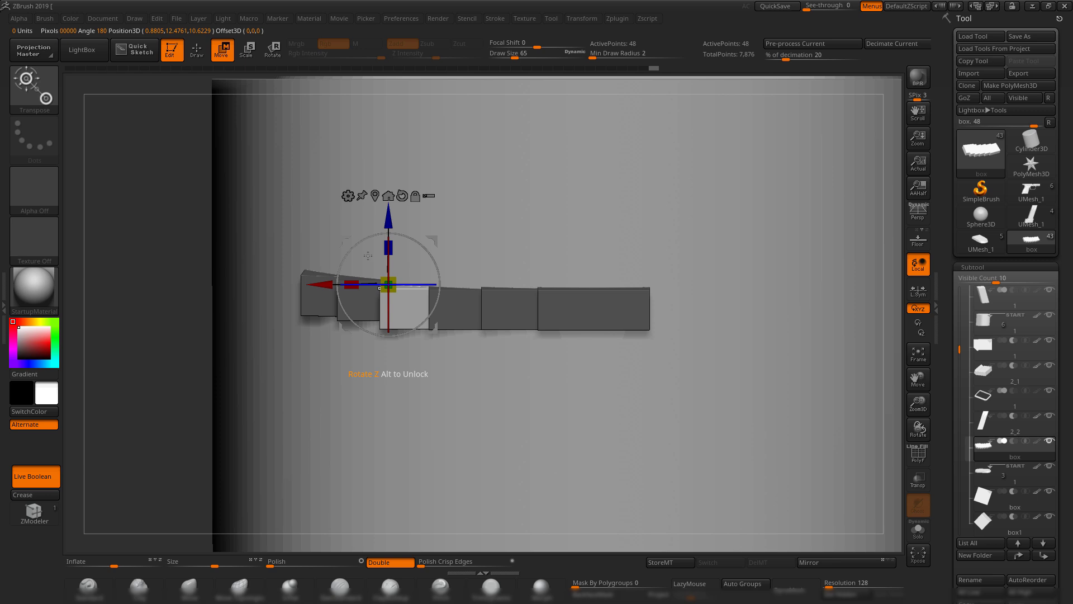
pyautogui.click(306, 313)
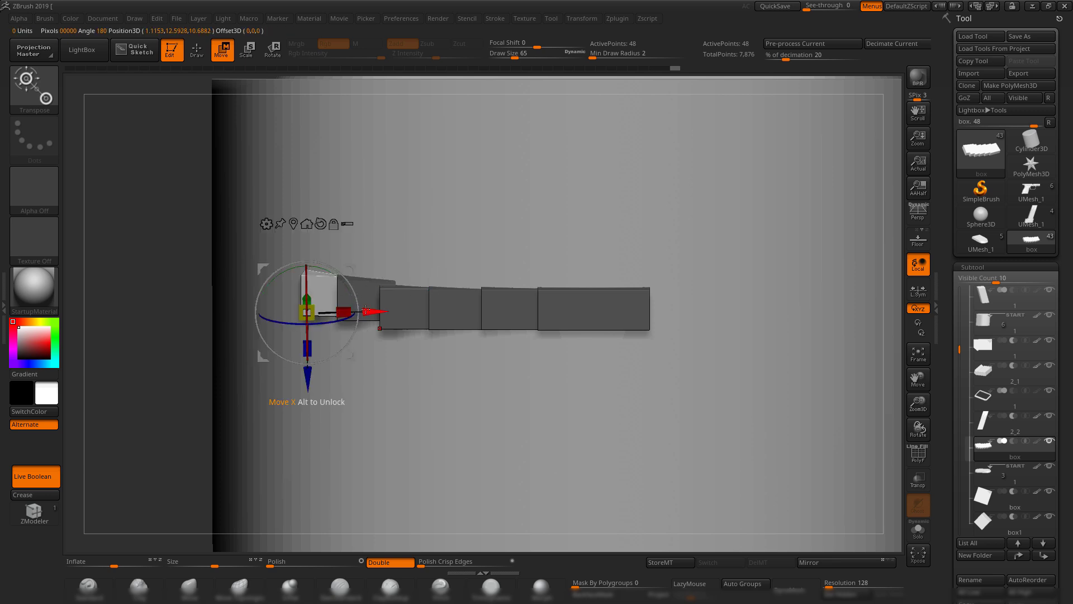
pyautogui.keyDown('alt'); pyautogui.moveTo(364, 310); pyautogui.dragTo(274, 312); pyautogui.keyUp('alt')
pyautogui.keyDown('ctrl'); pyautogui.click(359, 296); pyautogui.keyUp('ctrl')
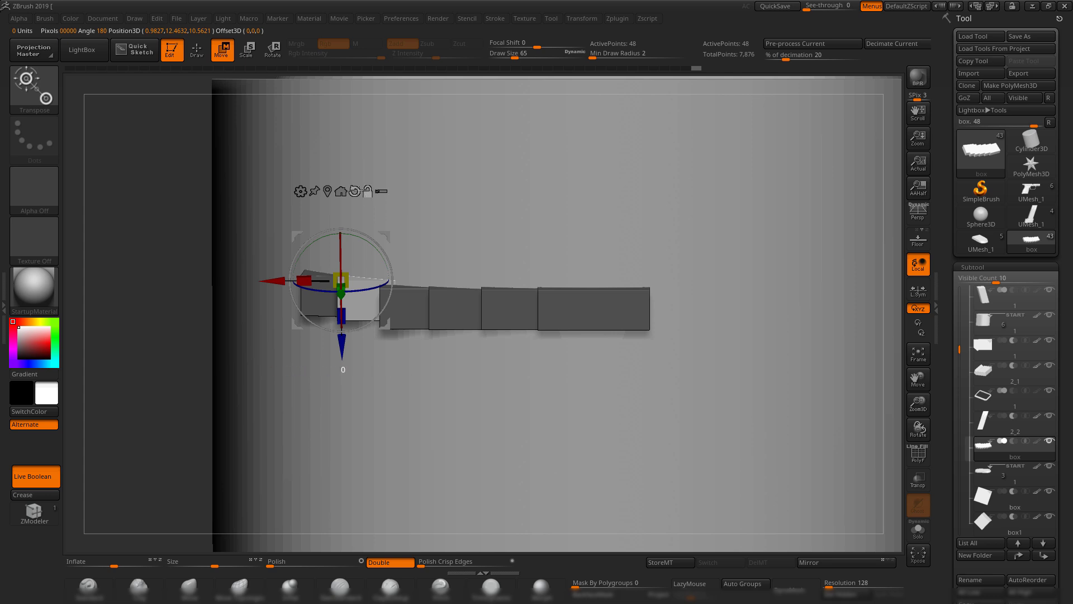
pyautogui.click(355, 191)
pyautogui.moveTo(344, 212); pyautogui.dragTo(347, 221)
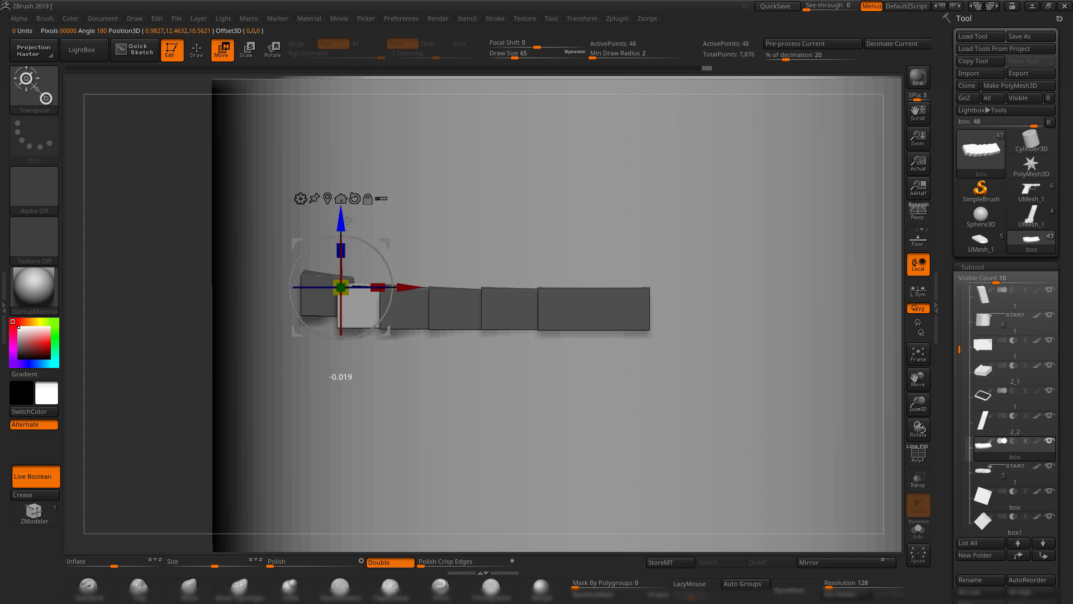
# - Lower the outermost box level with the rest using a reset gizmo, clear the mask, and return to Draw mode
pyautogui.keyDown('ctrl'); pyautogui.click(305, 274); pyautogui.keyUp('ctrl')
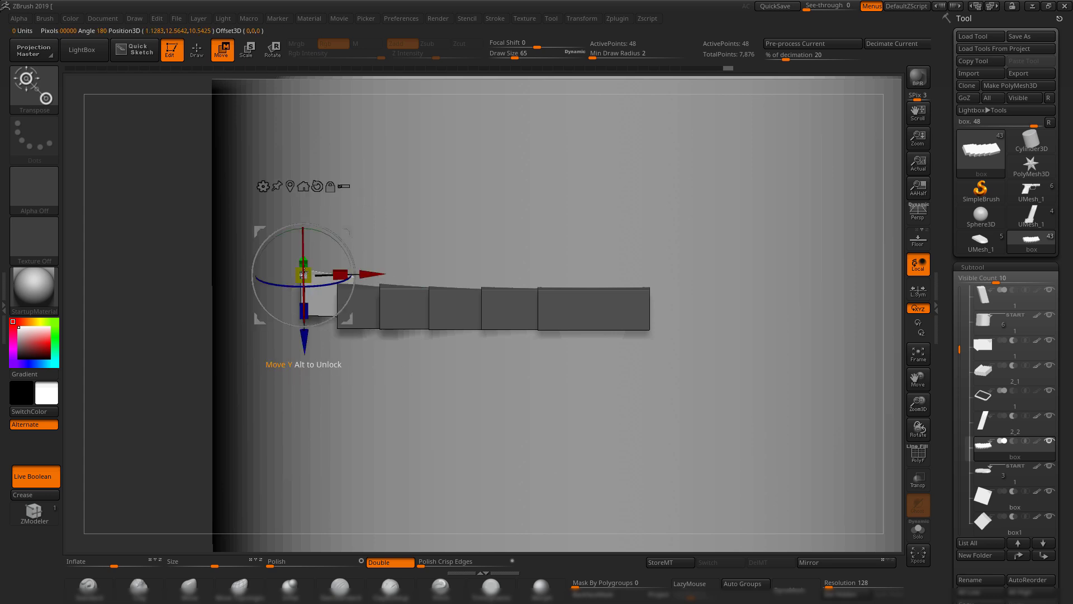
pyautogui.click(317, 186)
pyautogui.moveTo(303, 209); pyautogui.dragTo(307, 219)
pyautogui.keyDown('alt'); pyautogui.moveTo(182, 324); pyautogui.dragTo(171, 246); pyautogui.keyUp('alt')
pyautogui.moveTo(611, 410); pyautogui.dragTo(643, 404)
pyautogui.moveTo(531, 376)
pyautogui.keyDown('ctrl'); pyautogui.mouseDown()
pyautogui.moveTo(503, 426)
pyautogui.moveTo(601, 414)
pyautogui.moveTo(555, 341)
pyautogui.moveTo(570, 349)
pyautogui.moveTo(584, 273)
pyautogui.moveTo(571, 227)
pyautogui.moveTo(573, 251)
pyautogui.mouseUp(); pyautogui.keyUp('ctrl')
pyautogui.press('q')
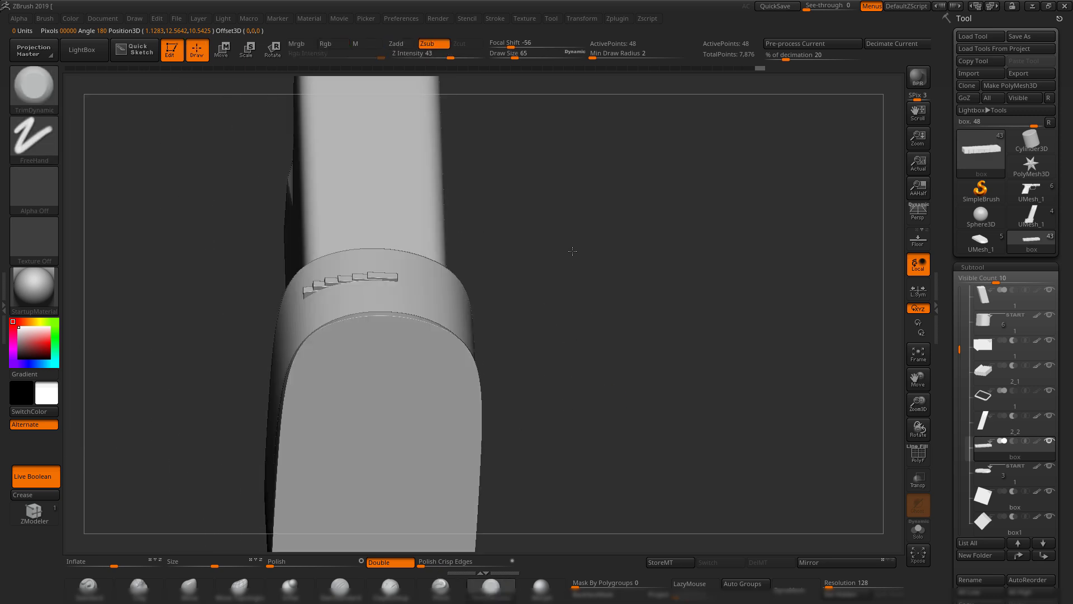
# - Duplicate the row of grip boxes and mirror the copy across to the other half of the sleeve's front
pyautogui.keyDown('shift'); pyautogui.moveTo(595, 357); pyautogui.dragTo(618, 424); pyautogui.keyUp('shift')
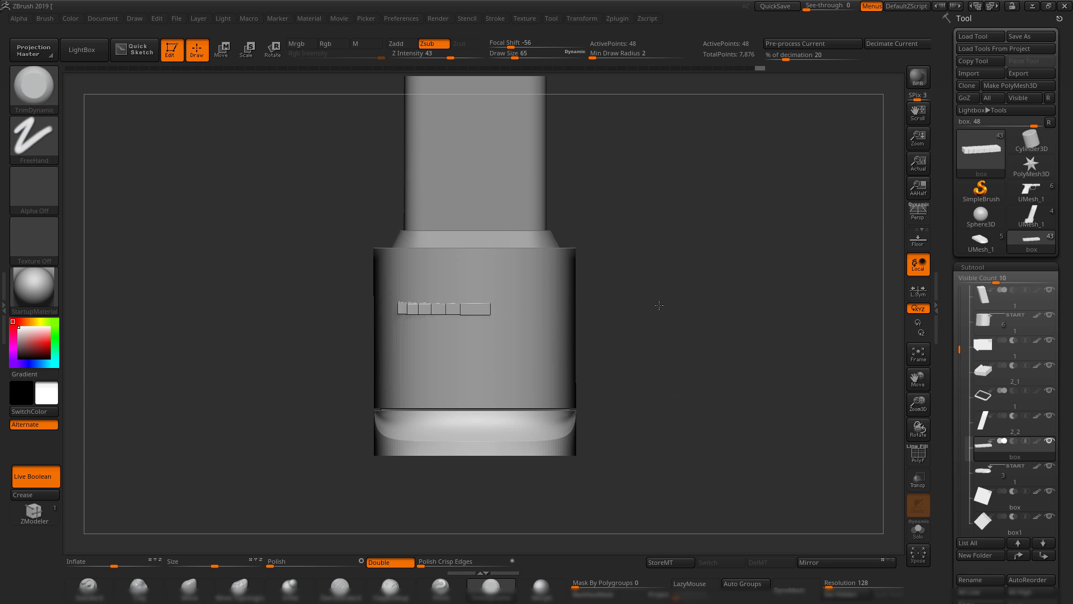
pyautogui.moveTo(659, 305); pyautogui.dragTo(582, 319)
pyautogui.moveTo(945, 500); pyautogui.dragTo(949, 385)
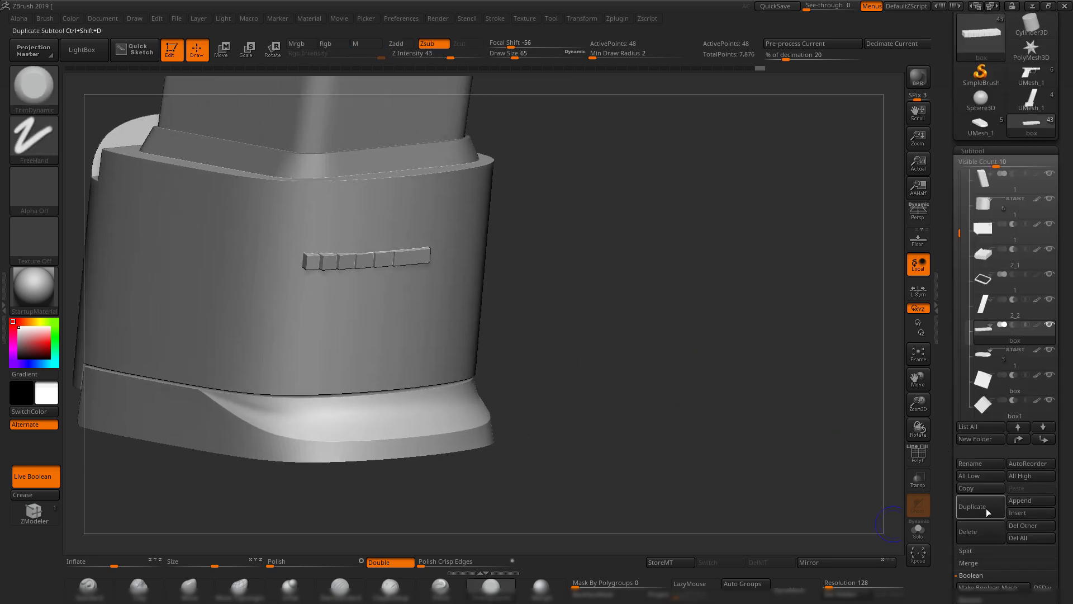
pyautogui.click(987, 512)
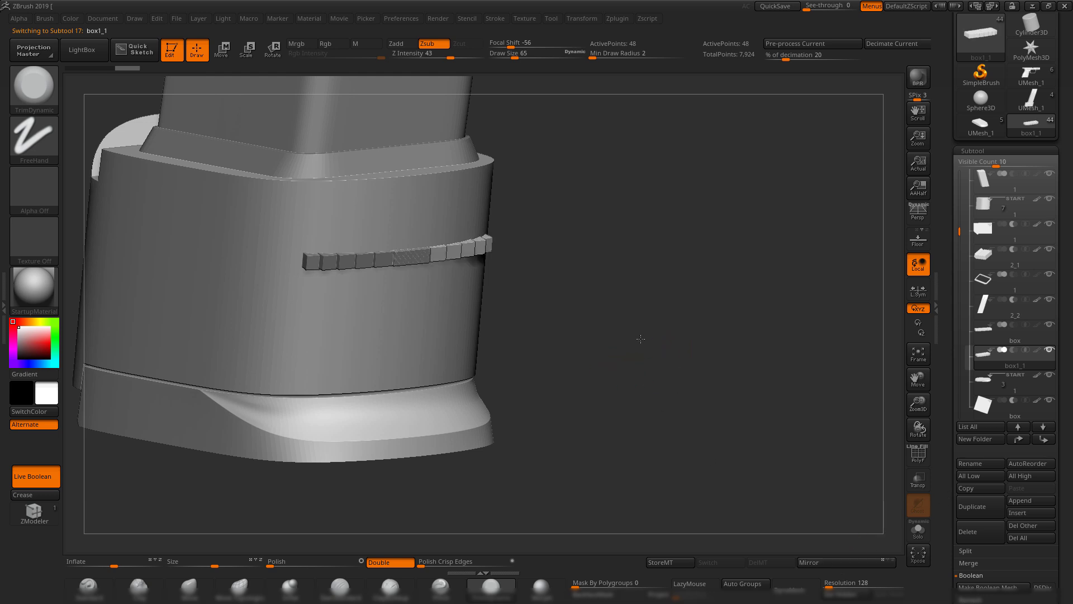
pyautogui.keyDown('shift'); pyautogui.moveTo(640, 338); pyautogui.dragTo(647, 345); pyautogui.keyUp('shift')
# - Solo the mirrored row, remove its wide overlapping center box, and show the full model again
pyautogui.click(926, 529)
pyautogui.keyDown('alt'); pyautogui.moveTo(563, 291); pyautogui.dragTo(569, 316); pyautogui.keyUp('alt')
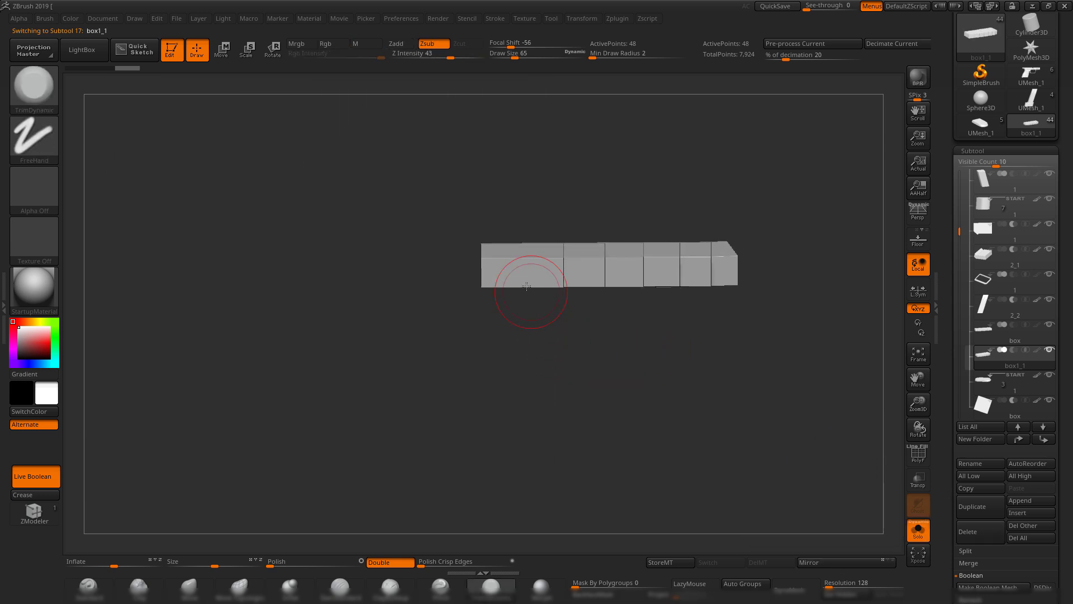
pyautogui.keyDown('ctrl'); pyautogui.keyDown('shift'); pyautogui.click(492, 259); pyautogui.keyUp('shift'); pyautogui.keyUp('ctrl')
pyautogui.keyDown('ctrl'); pyautogui.keyDown('shift'); pyautogui.moveTo(682, 377); pyautogui.dragTo(770, 500); pyautogui.keyUp('shift'); pyautogui.keyUp('ctrl')
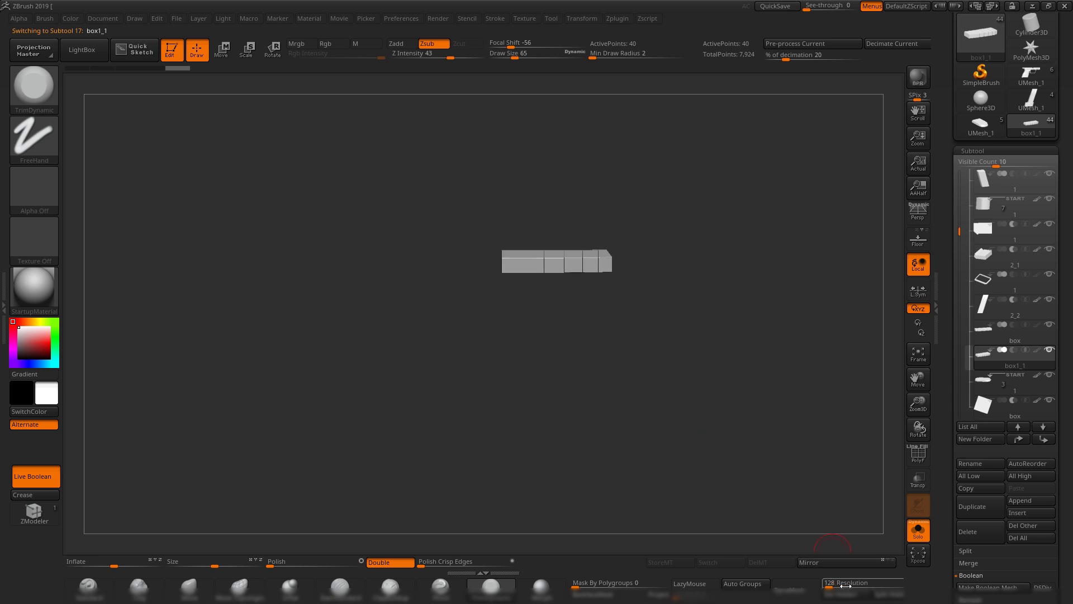
pyautogui.click(918, 538)
# - Select the original box row and merge it down with its mirrored copy into one subtool
pyautogui.moveTo(723, 376); pyautogui.dragTo(892, 378)
pyautogui.click(986, 339)
pyautogui.hotkey('shift', 'f')
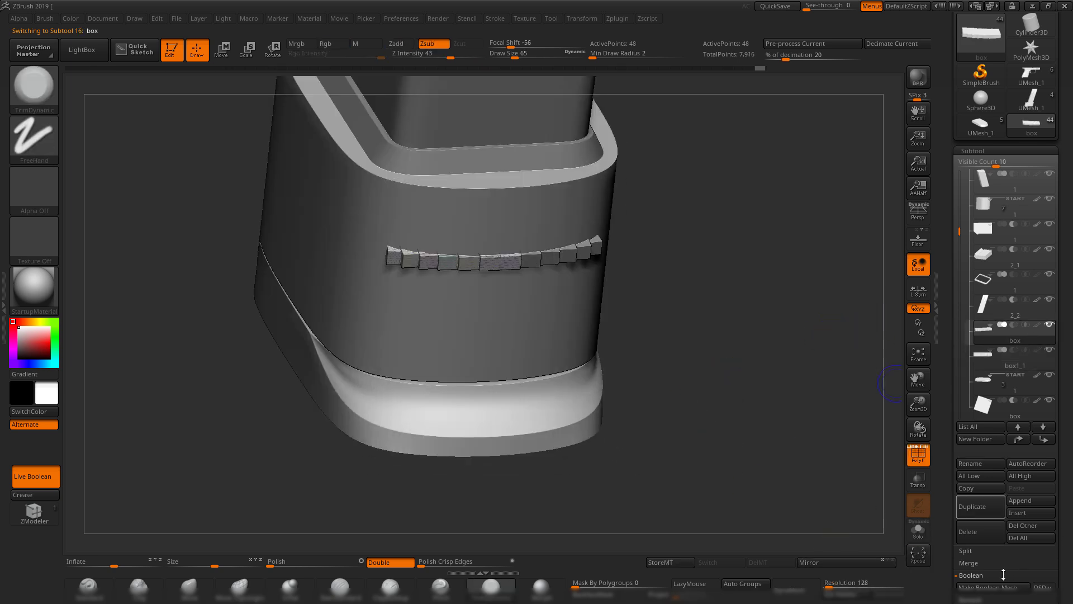
pyautogui.click(978, 576)
pyautogui.click(877, 588)
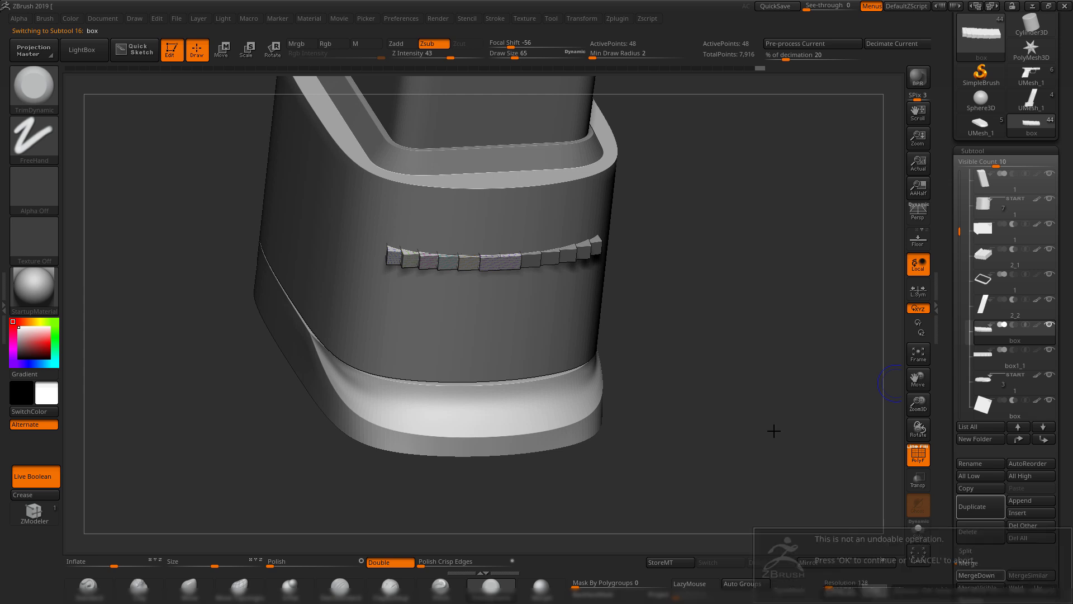
pyautogui.keyDown('shift'); pyautogui.moveTo(707, 305); pyautogui.dragTo(626, 260); pyautogui.keyUp('shift')
pyautogui.hotkey('shift', 'f')
# - Copy the merged row twice down the sleeve's sloped front about 0.227 apart, clear the mask, and nudge by about 0.0065
pyautogui.press('w')
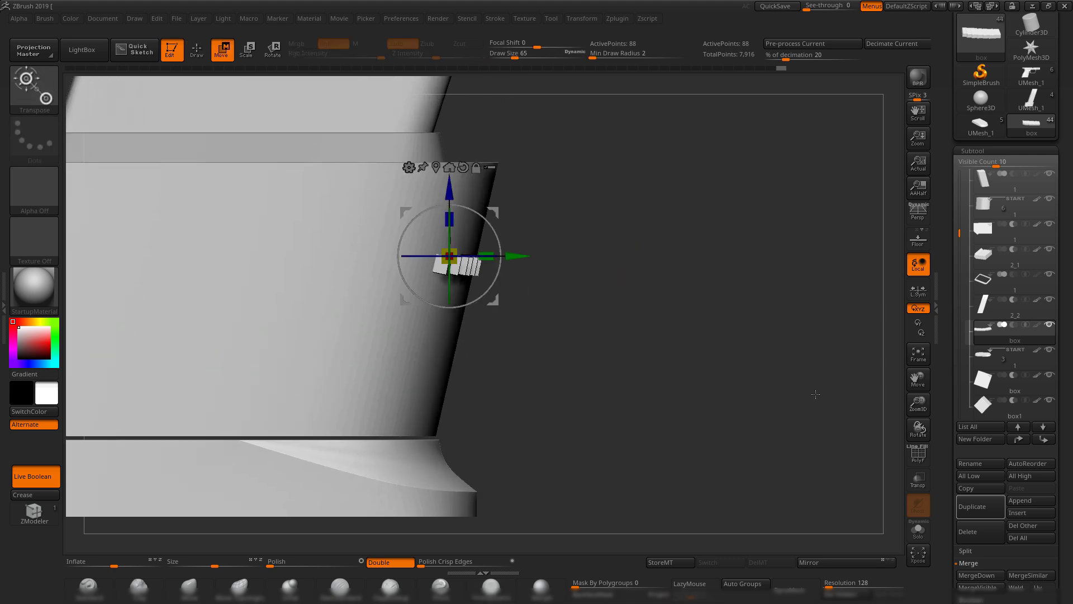
pyautogui.keyDown('ctrl'); pyautogui.moveTo(494, 210); pyautogui.dragTo(479, 286); pyautogui.keyUp('ctrl')
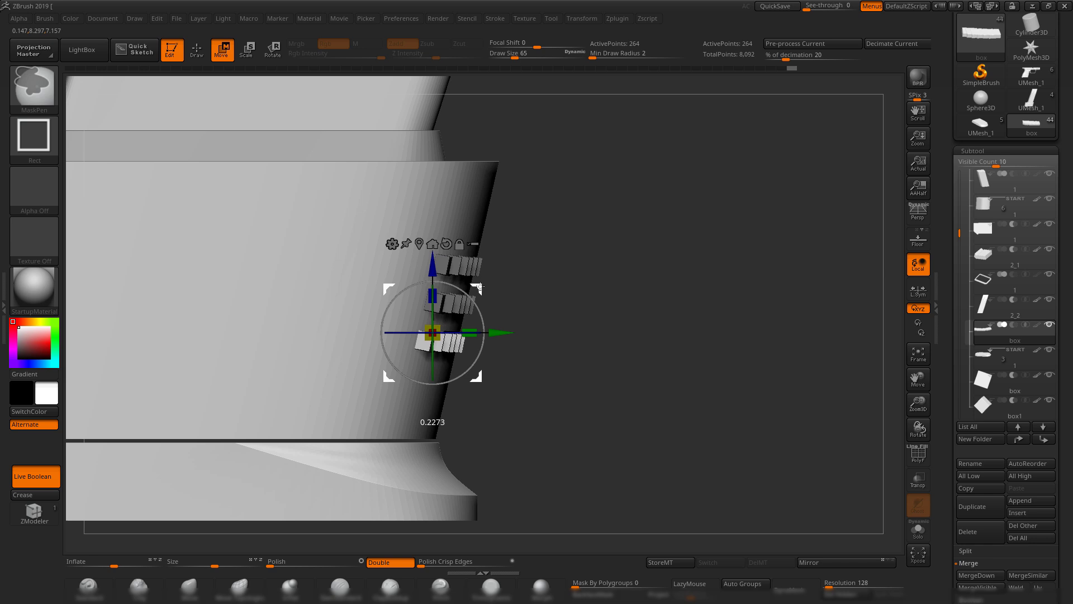
pyautogui.moveTo(559, 303)
pyautogui.mouseDown()
pyautogui.moveTo(726, 327)
pyautogui.moveTo(680, 311)
pyautogui.mouseUp()
pyautogui.moveTo(680, 311)
pyautogui.keyDown('ctrl'); pyautogui.mouseDown()
pyautogui.moveTo(680, 371)
pyautogui.moveTo(634, 394)
pyautogui.moveTo(709, 367)
pyautogui.moveTo(645, 313)
pyautogui.moveTo(803, 446)
pyautogui.mouseUp(); pyautogui.keyUp('ctrl')
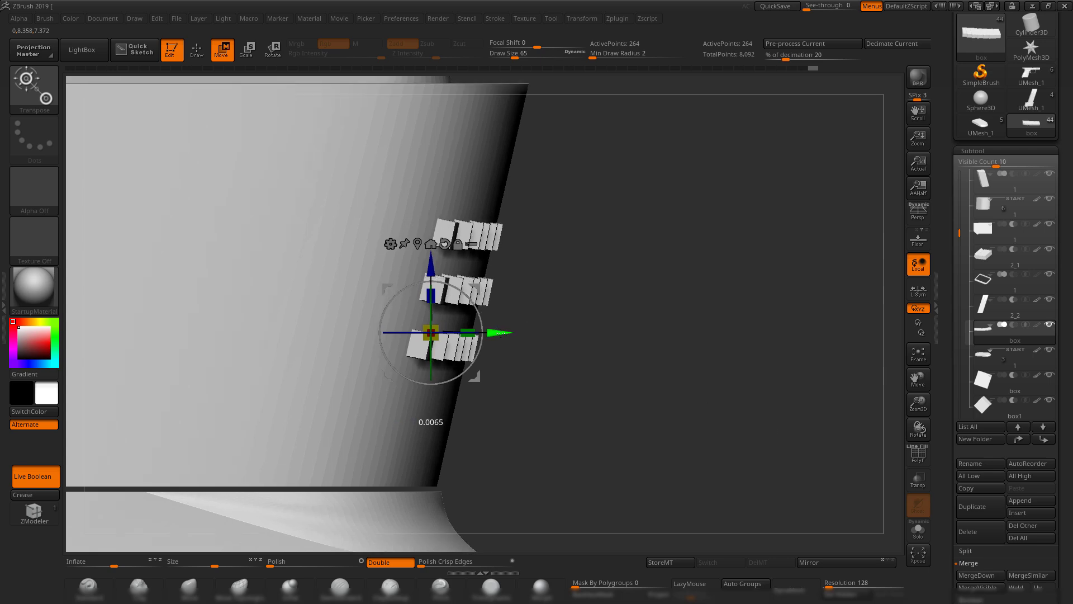
# - Mask the lower two rows and adjust the top row's depth against the sleeve's sloped front
pyautogui.moveTo(638, 286); pyautogui.dragTo(615, 291)
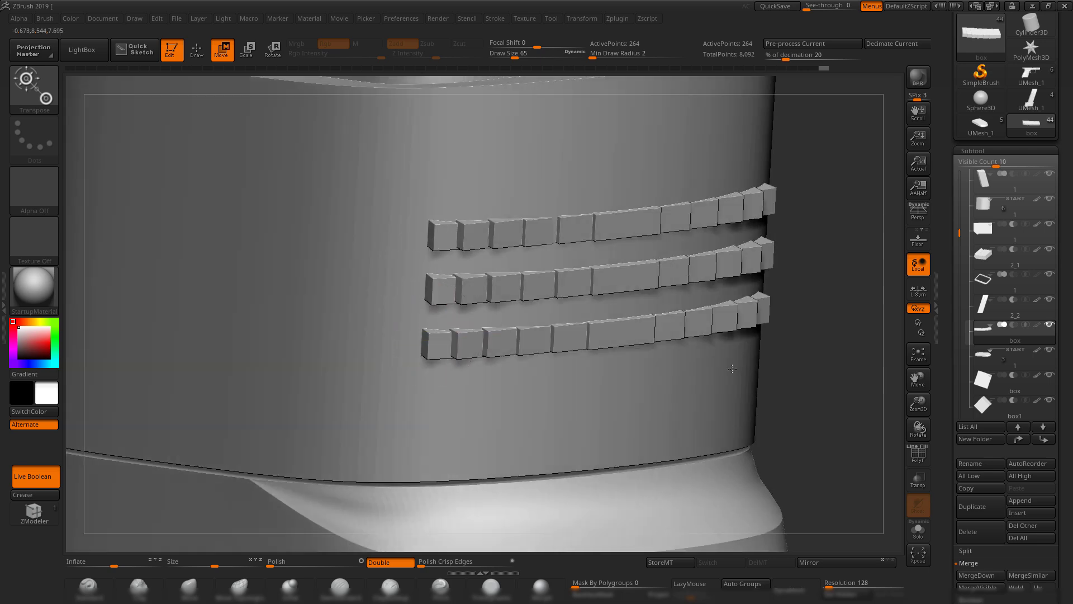
pyautogui.keyDown('alt'); pyautogui.moveTo(732, 368); pyautogui.dragTo(644, 293); pyautogui.keyUp('alt')
pyautogui.moveTo(655, 404); pyautogui.dragTo(886, 484)
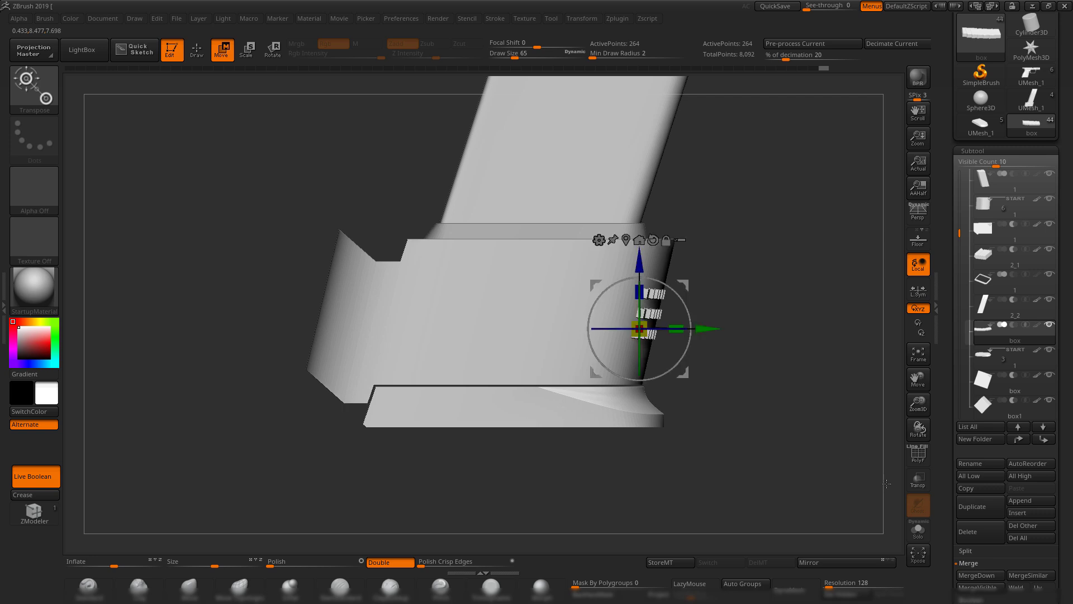
pyautogui.moveTo(771, 190)
pyautogui.keyDown('alt'); pyautogui.mouseDown()
pyautogui.moveTo(835, 269)
pyautogui.moveTo(688, 338)
pyautogui.mouseUp(); pyautogui.keyUp('alt')
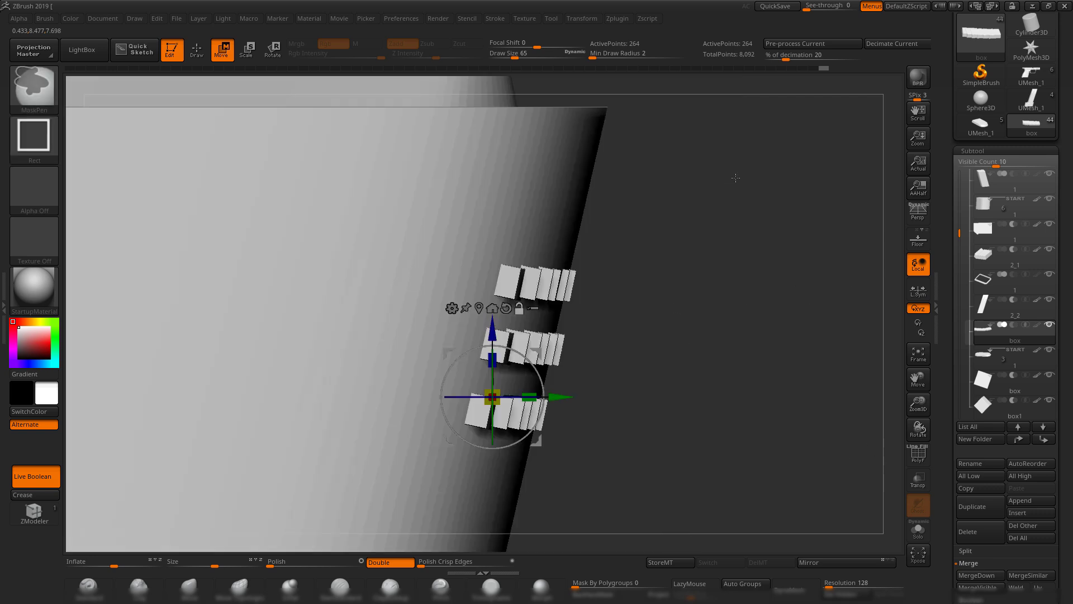
pyautogui.keyDown('ctrl'); pyautogui.moveTo(735, 178); pyautogui.dragTo(320, 311); pyautogui.keyUp('ctrl')
pyautogui.keyDown('ctrl'); pyautogui.click(637, 283); pyautogui.keyUp('ctrl')
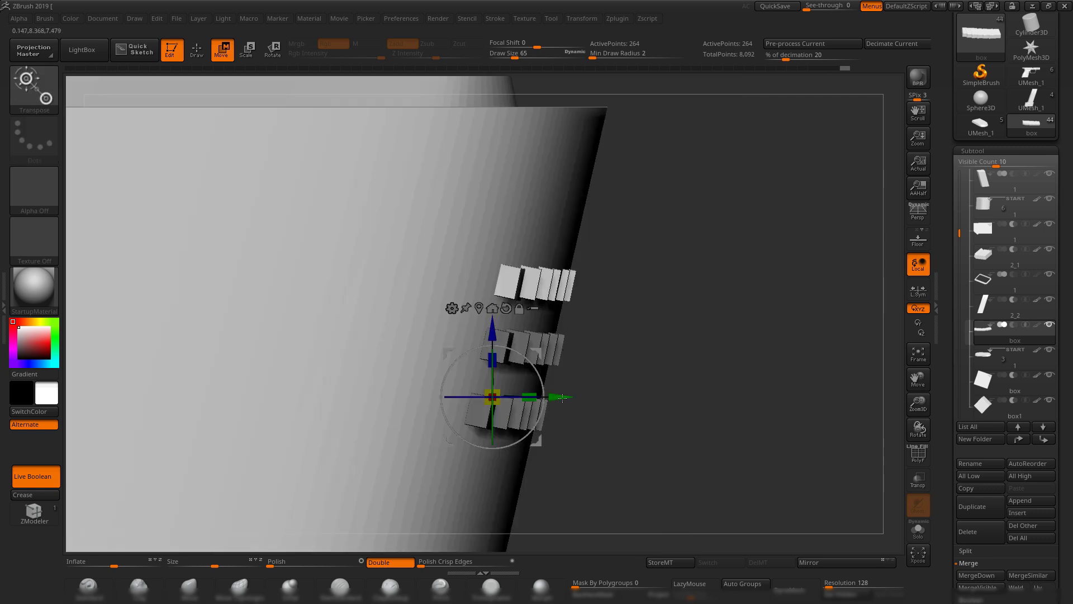
pyautogui.moveTo(705, 295); pyautogui.dragTo(666, 304)
pyautogui.keyDown('alt'); pyautogui.moveTo(802, 385); pyautogui.dragTo(607, 322); pyautogui.keyUp('alt')
pyautogui.moveTo(810, 342); pyautogui.dragTo(721, 385)
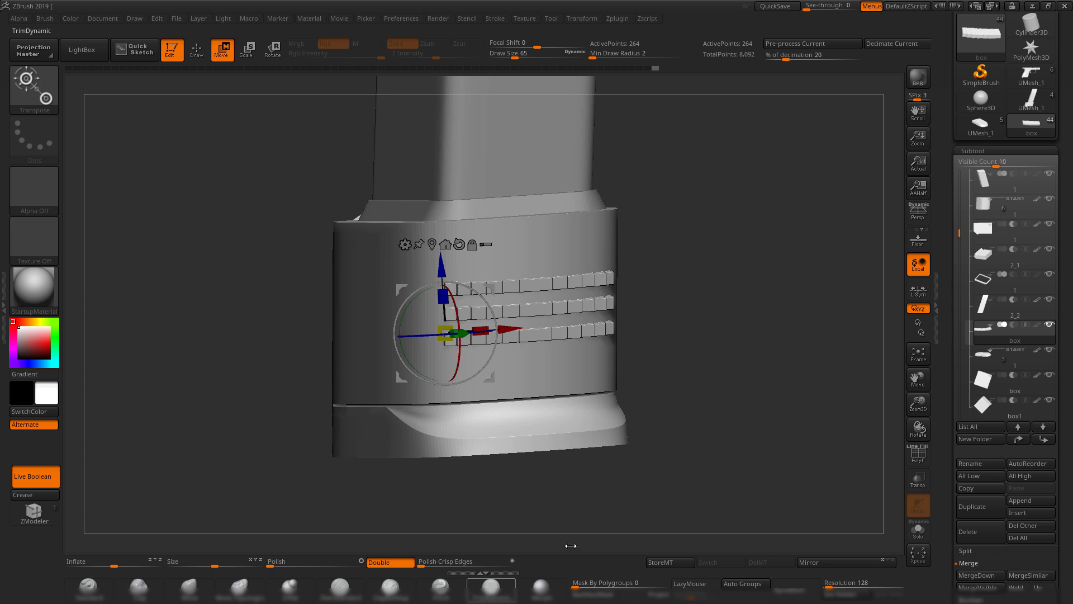
# - Return to Draw mode and duplicate the subtool holding the three rows of grip boxes
pyautogui.press('q')
pyautogui.moveTo(696, 442)
pyautogui.keyDown('alt'); pyautogui.mouseDown()
pyautogui.moveTo(685, 345)
pyautogui.moveTo(634, 384)
pyautogui.moveTo(655, 441)
pyautogui.moveTo(651, 350)
pyautogui.moveTo(736, 422)
pyautogui.moveTo(587, 334)
pyautogui.mouseUp(); pyautogui.keyUp('alt')
pyautogui.moveTo(587, 334); pyautogui.dragTo(578, 297)
pyautogui.moveTo(578, 296); pyautogui.dragTo(625, 391)
pyautogui.moveTo(624, 392)
pyautogui.mouseDown()
pyautogui.moveTo(662, 380)
pyautogui.moveTo(586, 356)
pyautogui.moveTo(600, 357)
pyautogui.moveTo(587, 358)
pyautogui.moveTo(589, 409)
pyautogui.moveTo(668, 368)
pyautogui.moveTo(644, 333)
pyautogui.moveTo(635, 333)
pyautogui.moveTo(622, 469)
pyautogui.moveTo(632, 317)
pyautogui.moveTo(641, 364)
pyautogui.moveTo(669, 364)
pyautogui.moveTo(608, 363)
pyautogui.mouseUp()
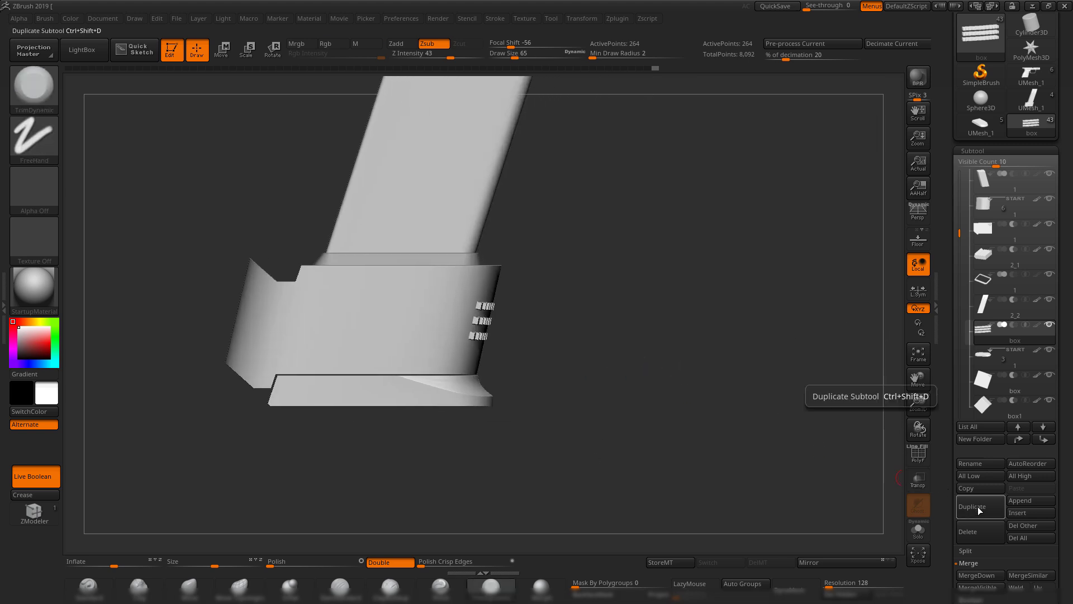
pyautogui.keyDown('alt'); pyautogui.moveTo(718, 385); pyautogui.dragTo(753, 386); pyautogui.keyUp('alt')
pyautogui.moveTo(754, 385); pyautogui.dragTo(706, 398)
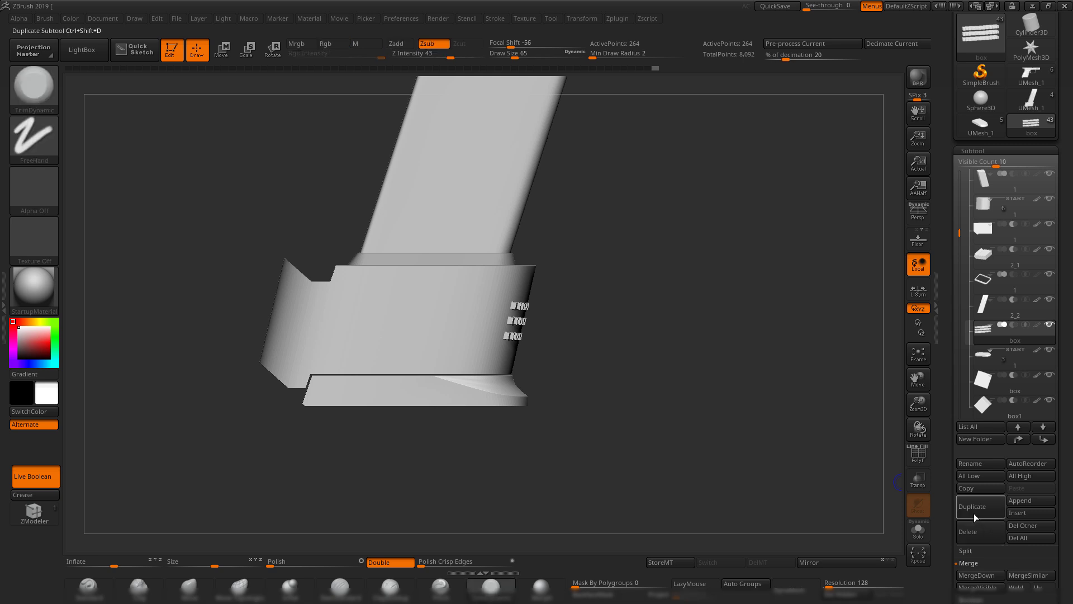
pyautogui.click(975, 515)
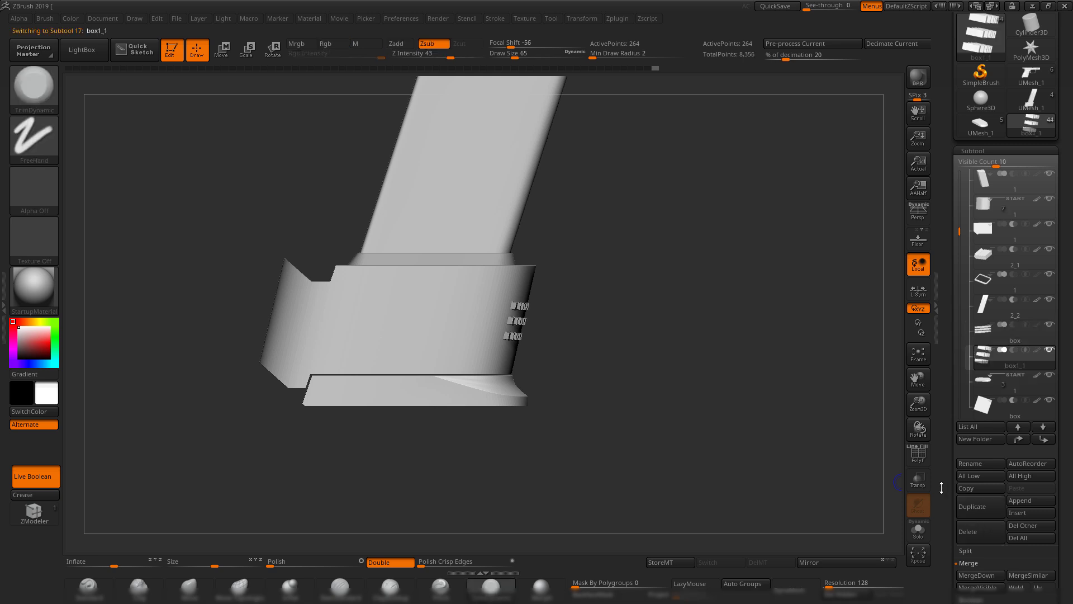
# - Try mirroring the duplicated rows to the back of the magazine, and undo the flip
pyautogui.click(874, 563)
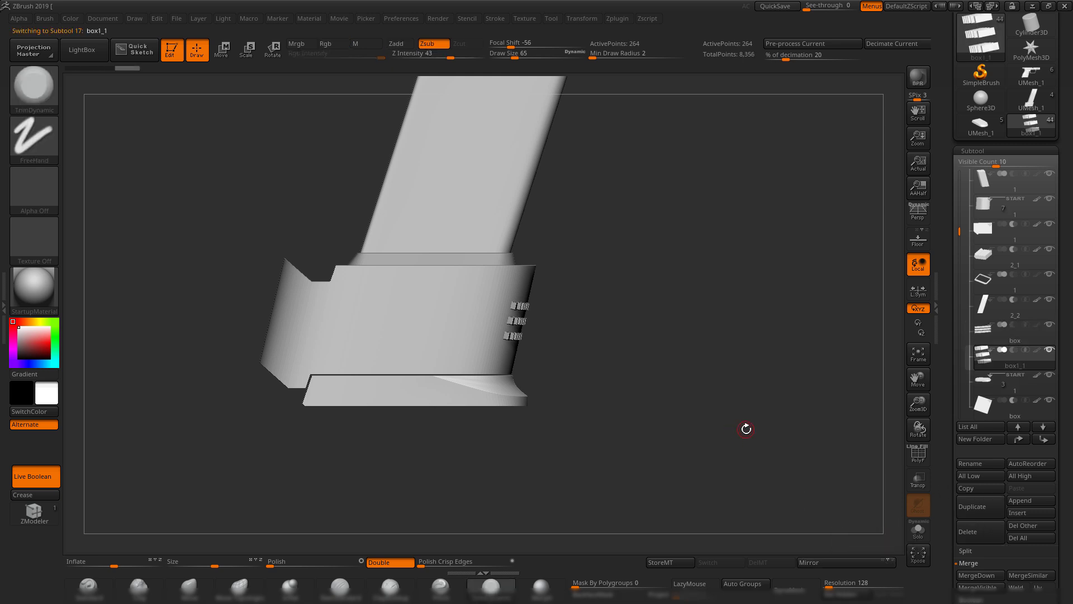
pyautogui.keyDown('alt'); pyautogui.moveTo(745, 428); pyautogui.dragTo(564, 339); pyautogui.keyUp('alt')
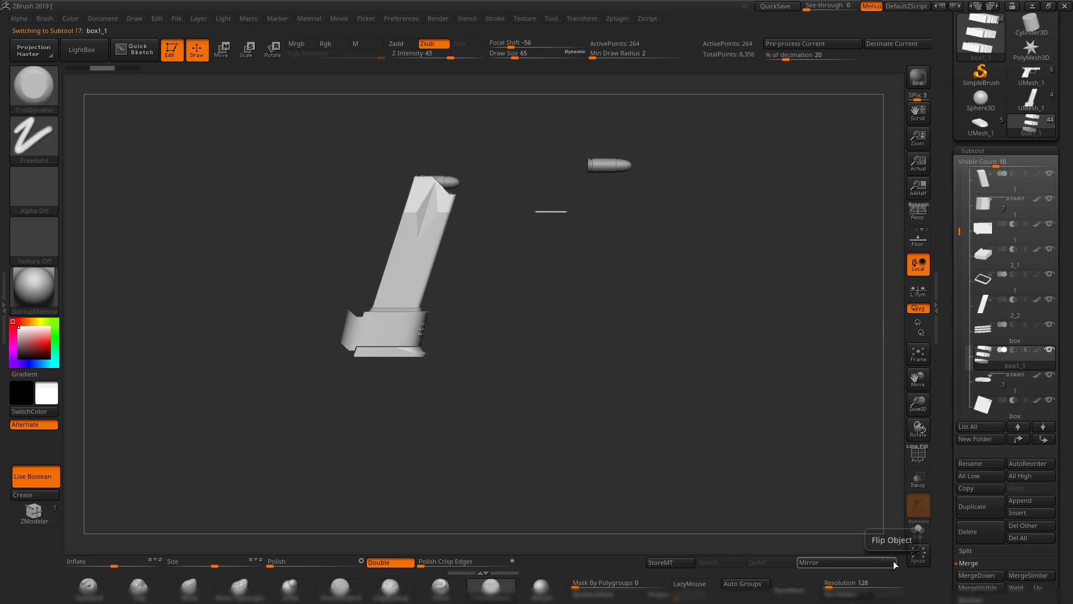
pyautogui.click(850, 563)
pyautogui.press('w')
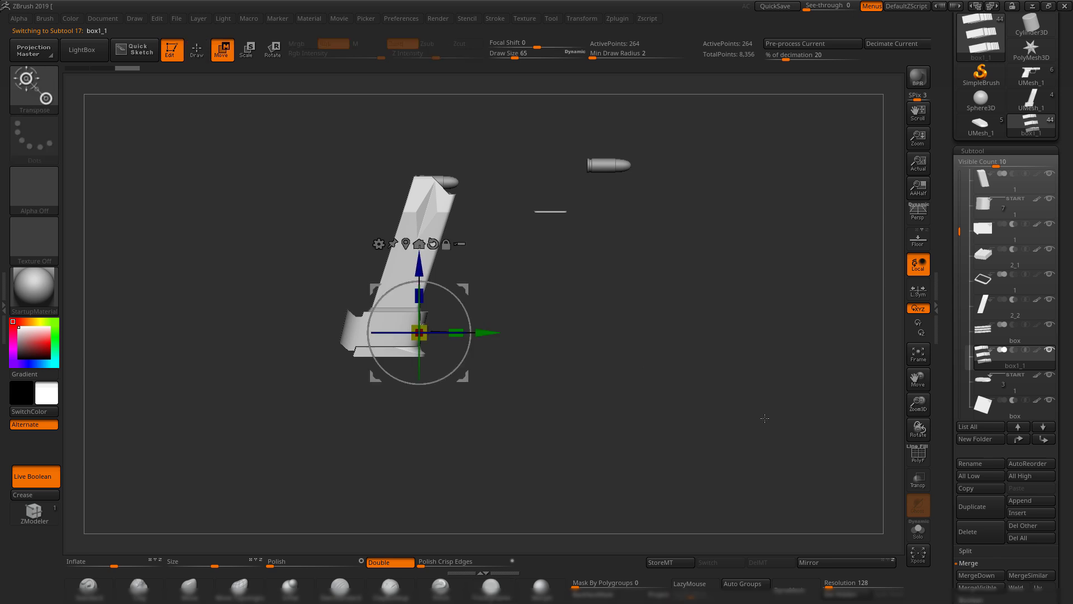
pyautogui.click(407, 245)
pyautogui.keyDown('ctrl'); pyautogui.moveTo(583, 245); pyautogui.dragTo(978, 561, button='right'); pyautogui.keyUp('ctrl')
pyautogui.keyDown('ctrl'); pyautogui.moveTo(887, 532); pyautogui.dragTo(616, 338, button='right'); pyautogui.keyUp('ctrl')
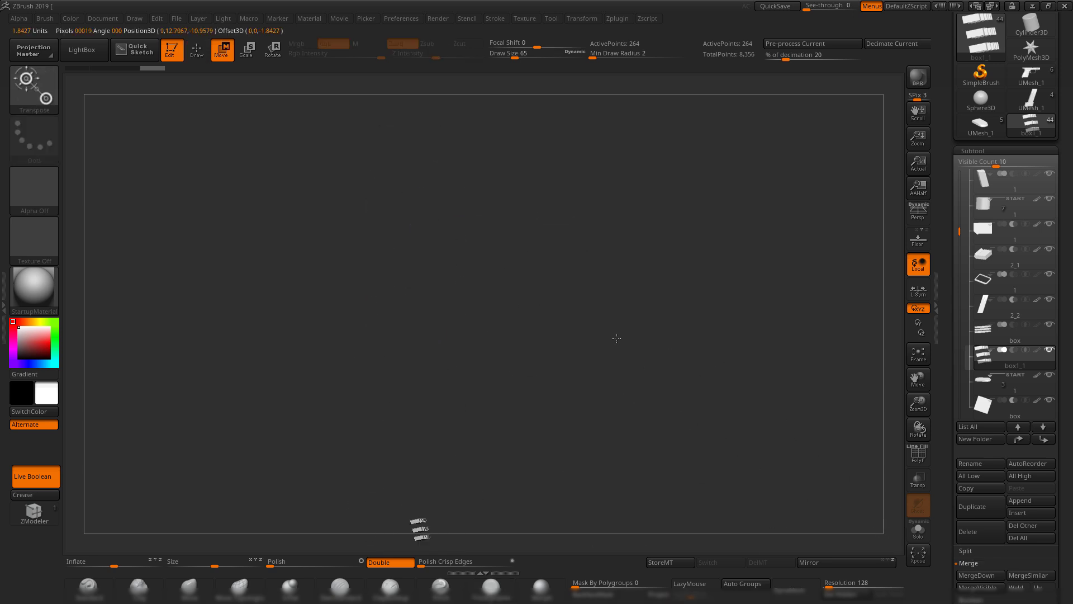
pyautogui.keyDown('ctrl'); pyautogui.moveTo(592, 36); pyautogui.dragTo(712, 321, button='right'); pyautogui.keyUp('ctrl')
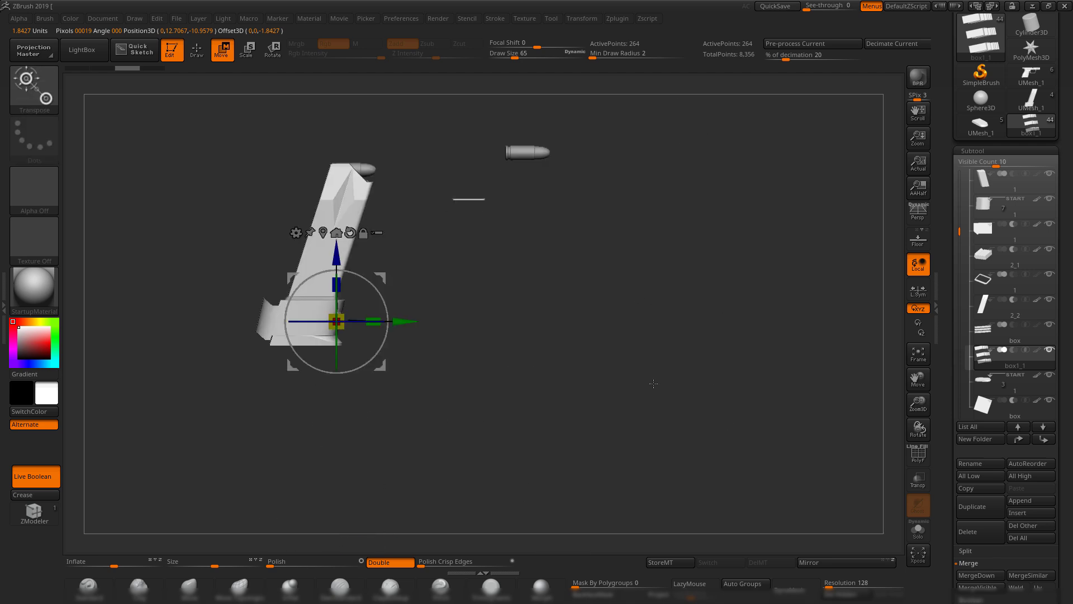
pyautogui.keyDown('alt'); pyautogui.moveTo(596, 290); pyautogui.dragTo(641, 320, button='right'); pyautogui.keyUp('alt')
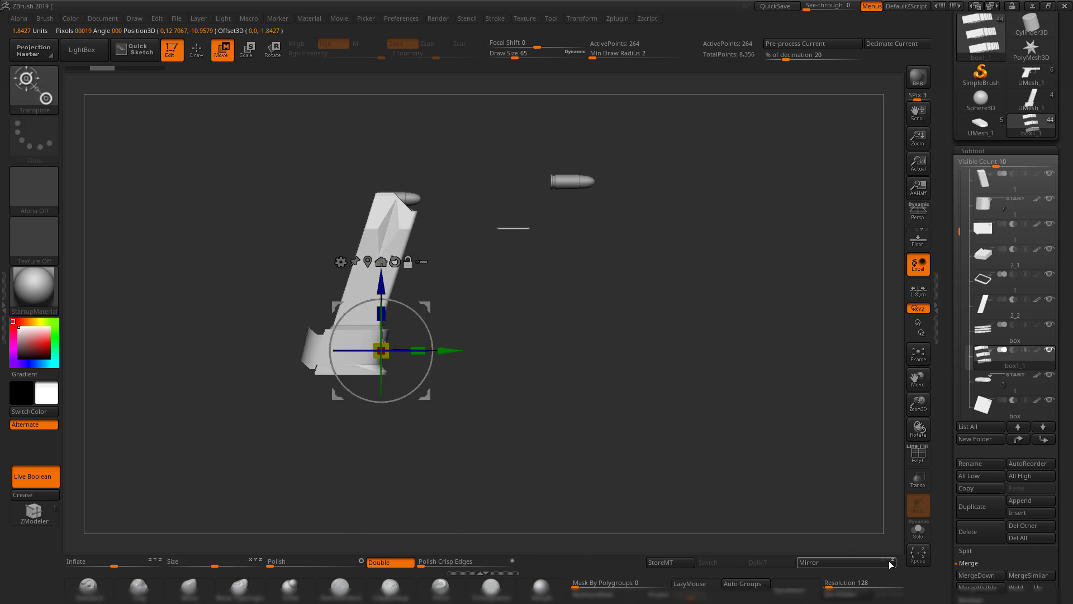
pyautogui.keyDown('ctrl'); pyautogui.moveTo(629, 401); pyautogui.dragTo(802, 530, button='right'); pyautogui.keyUp('ctrl')
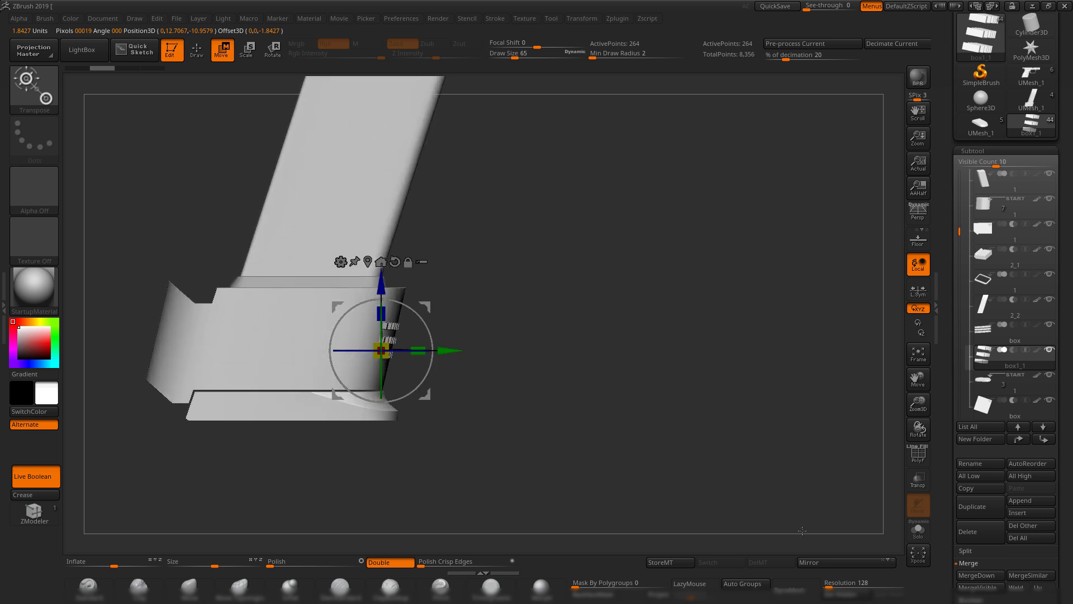
# - Flip the duplicated rows front to back, center the gizmo on them, and move them toward the sleeve's rear
pyautogui.click(822, 561)
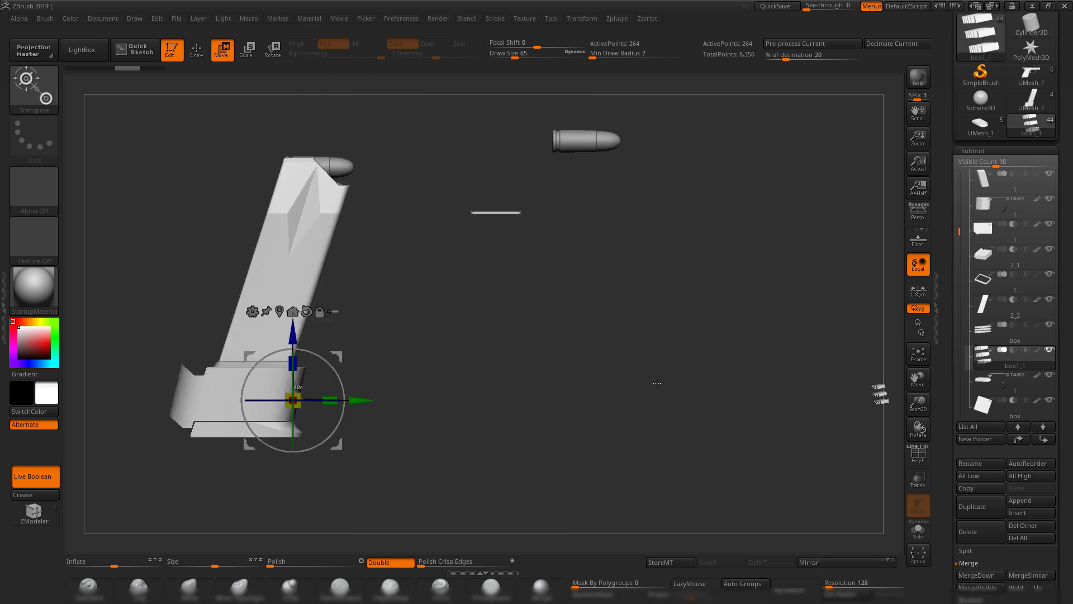
pyautogui.click(278, 311)
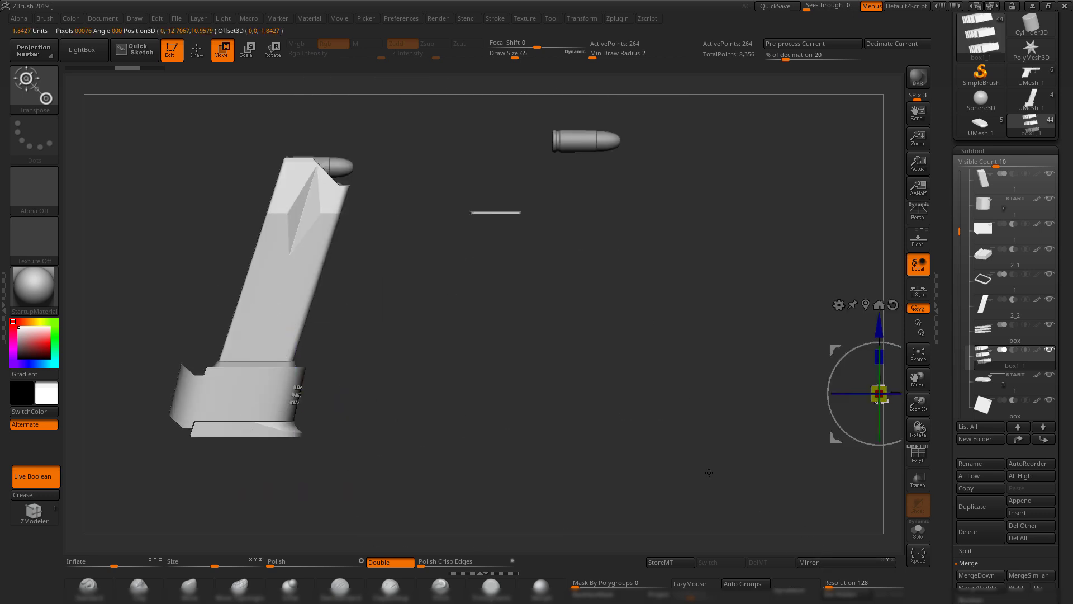
pyautogui.keyDown('alt'); pyautogui.moveTo(673, 416); pyautogui.dragTo(553, 384, button='right'); pyautogui.keyUp('alt')
pyautogui.moveTo(827, 357); pyautogui.dragTo(203, 356)
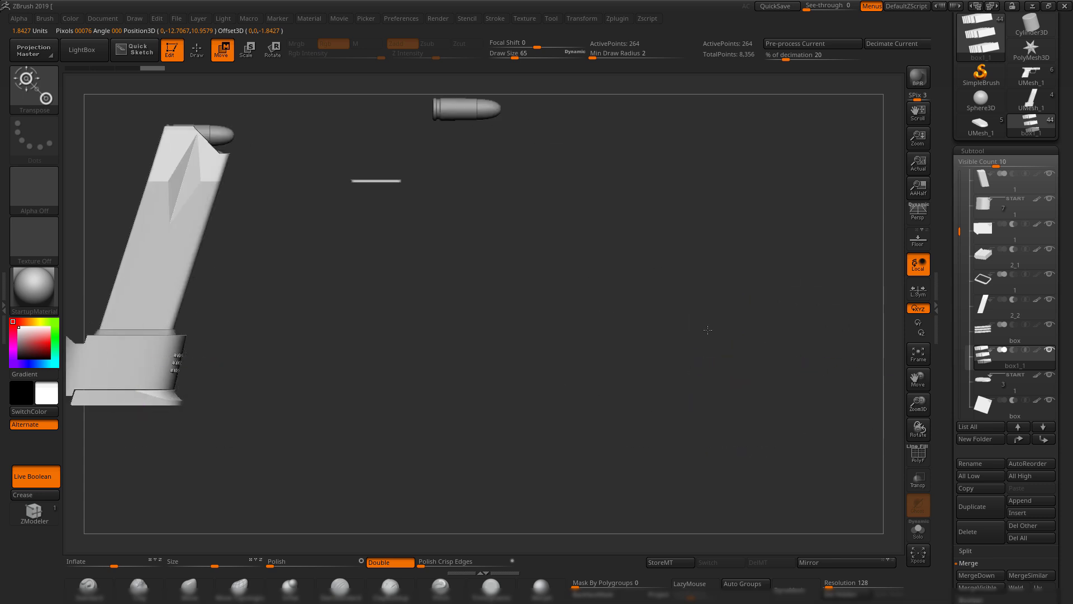
pyautogui.keyDown('alt'); pyautogui.moveTo(203, 357); pyautogui.dragTo(588, 324, button='right'); pyautogui.keyUp('alt')
# - Tilt the duplicated rows to match the sleeve's sloped rear face and move them against it
pyautogui.moveTo(588, 325); pyautogui.dragTo(511, 327)
pyautogui.moveTo(822, 380); pyautogui.dragTo(467, 286, button='right')
pyautogui.moveTo(468, 290); pyautogui.dragTo(487, 300)
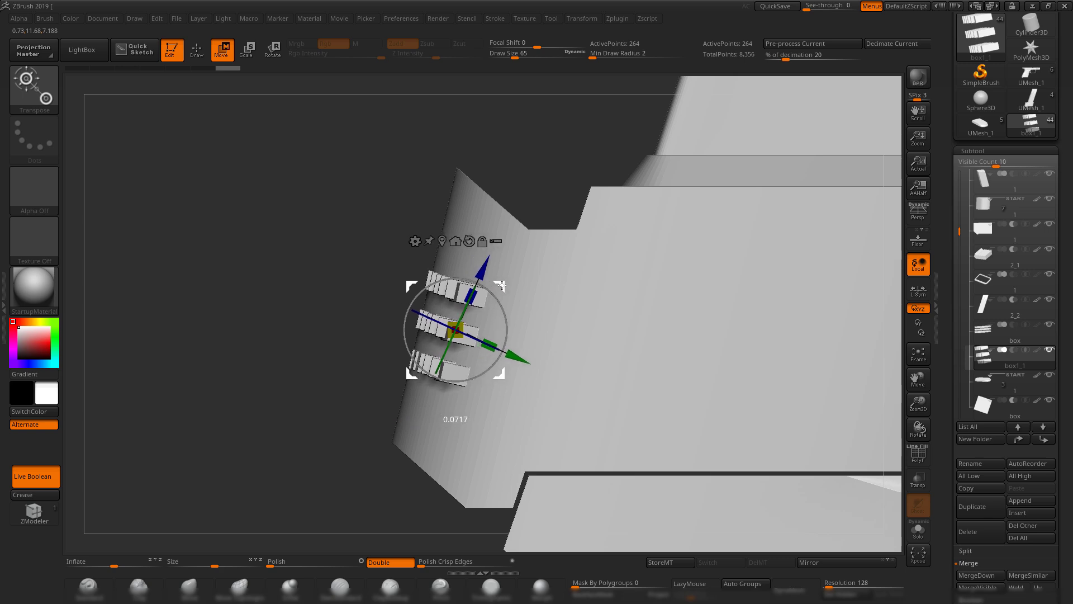
pyautogui.moveTo(493, 286); pyautogui.dragTo(493, 286)
# - Nudge the rear grip rows along their depth axis to fit the sleeve's curved back
pyautogui.moveTo(322, 292); pyautogui.dragTo(702, 299, button='right')
pyautogui.moveTo(706, 255); pyautogui.dragTo(707, 247, button='right')
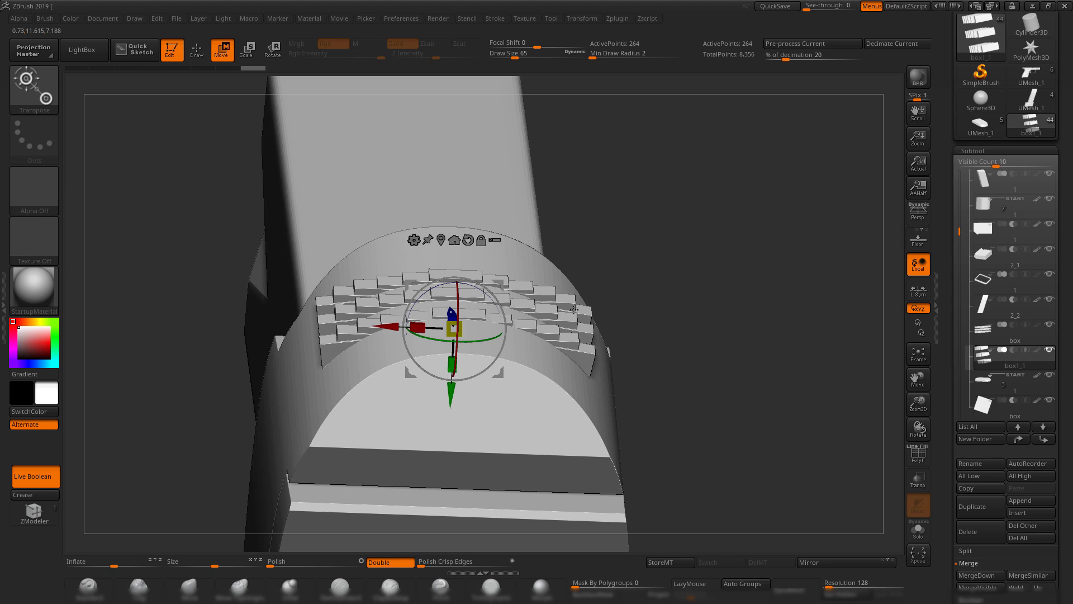
pyautogui.keyDown('ctrl'); pyautogui.moveTo(720, 313); pyautogui.dragTo(732, 325, button='right'); pyautogui.keyUp('ctrl')
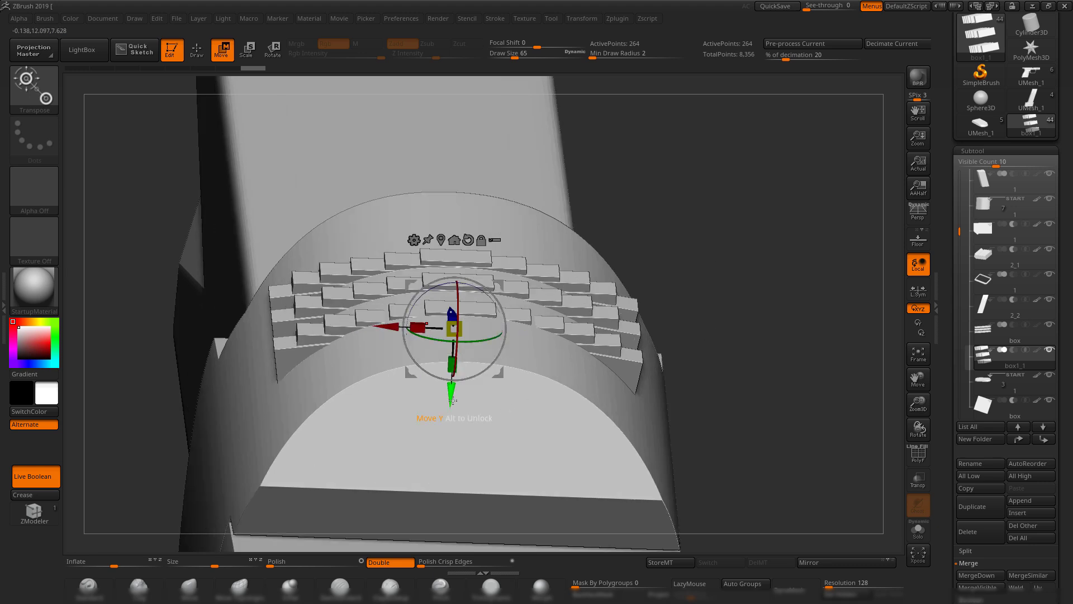
pyautogui.moveTo(453, 399); pyautogui.dragTo(452, 399)
pyautogui.keyDown('ctrl'); pyautogui.moveTo(687, 300); pyautogui.dragTo(694, 375, button='right'); pyautogui.keyUp('ctrl')
pyautogui.keyDown('ctrl'); pyautogui.moveTo(646, 313); pyautogui.dragTo(632, 292, button='right'); pyautogui.keyUp('ctrl')
pyautogui.moveTo(677, 348); pyautogui.dragTo(751, 448, button='right')
# - Solo the rear rows, turn on PolyFrame, assign each box its own polygroup with Auto Groups, and return to Draw mode
pyautogui.click(923, 531)
pyautogui.keyDown('ctrl'); pyautogui.moveTo(746, 331); pyautogui.dragTo(755, 366, button='right'); pyautogui.keyUp('ctrl')
pyautogui.keyDown('shift'); pyautogui.moveTo(754, 367); pyautogui.dragTo(751, 375, button='right'); pyautogui.keyUp('shift')
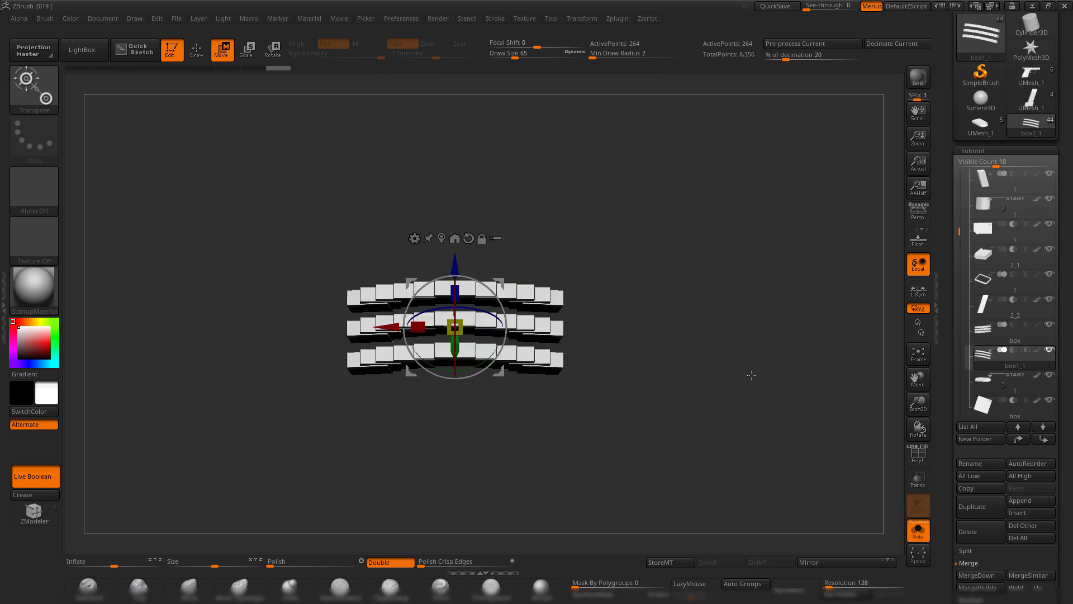
pyautogui.keyDown('ctrl'); pyautogui.moveTo(702, 317); pyautogui.dragTo(695, 354, button='right'); pyautogui.keyUp('ctrl')
pyautogui.hotkey('shift', 'f')
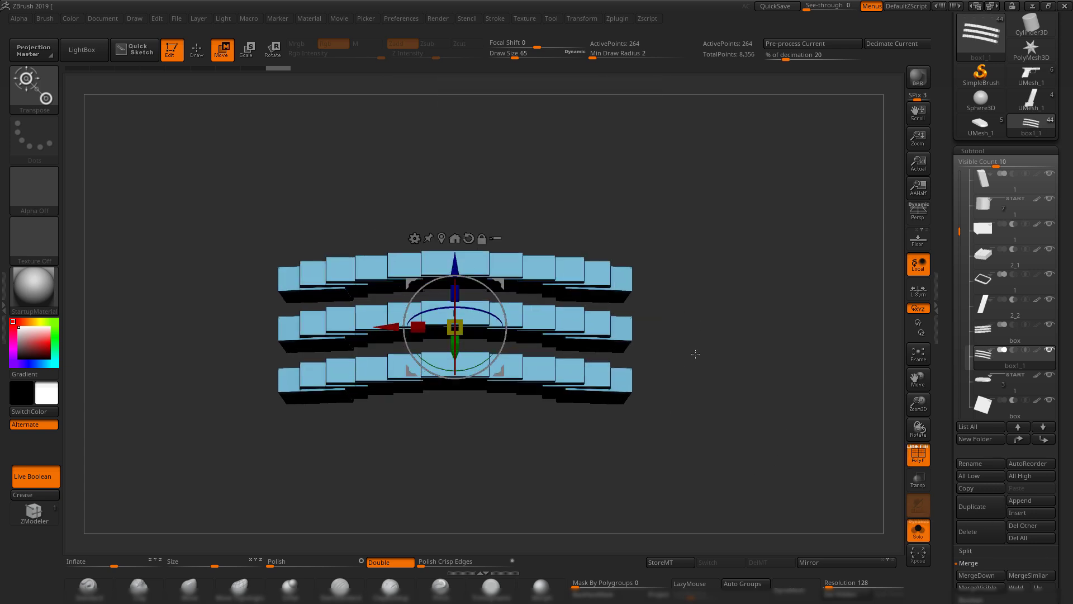
pyautogui.click(736, 584)
pyautogui.press('q')
pyautogui.moveTo(670, 447); pyautogui.dragTo(659, 486, button='right')
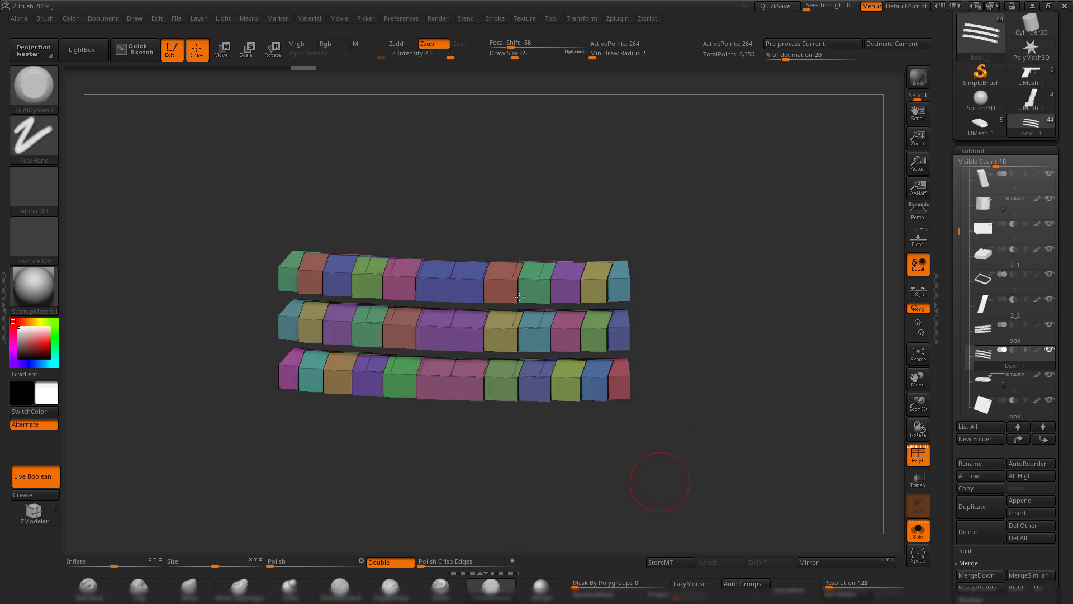
# - Isolate one half of the top rear grip row, including its center box, and delete all the other boxes
pyautogui.keyDown('ctrl'); pyautogui.keyDown('shift'); pyautogui.click(472, 278); pyautogui.keyUp('shift'); pyautogui.keyUp('ctrl')
pyautogui.keyDown('ctrl'); pyautogui.keyDown('shift'); pyautogui.click(695, 290); pyautogui.keyUp('shift'); pyautogui.keyUp('ctrl')
pyautogui.keyDown('ctrl'); pyautogui.keyDown('shift'); pyautogui.click(515, 283); pyautogui.keyUp('shift'); pyautogui.keyUp('ctrl')
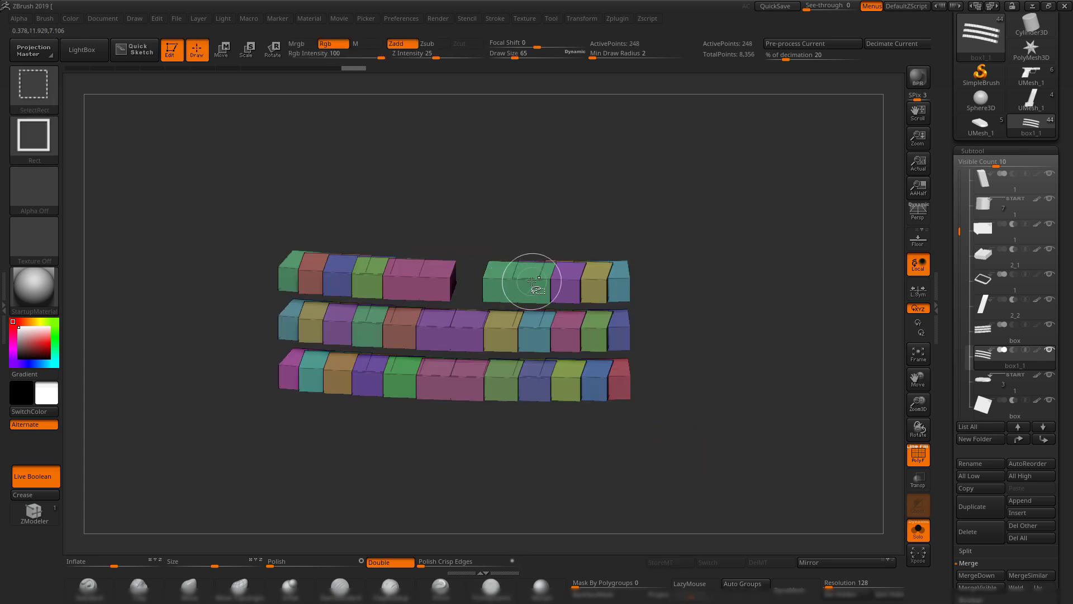
pyautogui.keyDown('ctrl'); pyautogui.keyDown('shift'); pyautogui.click(551, 282); pyautogui.keyUp('shift'); pyautogui.keyUp('ctrl')
pyautogui.keyDown('ctrl'); pyautogui.keyDown('shift'); pyautogui.click(558, 283); pyautogui.keyUp('shift'); pyautogui.keyUp('ctrl')
pyautogui.keyDown('ctrl'); pyautogui.keyDown('shift'); pyautogui.click(584, 278); pyautogui.keyUp('shift'); pyautogui.keyUp('ctrl')
pyautogui.keyDown('ctrl'); pyautogui.keyDown('shift'); pyautogui.click(580, 277); pyautogui.keyUp('shift'); pyautogui.keyUp('ctrl')
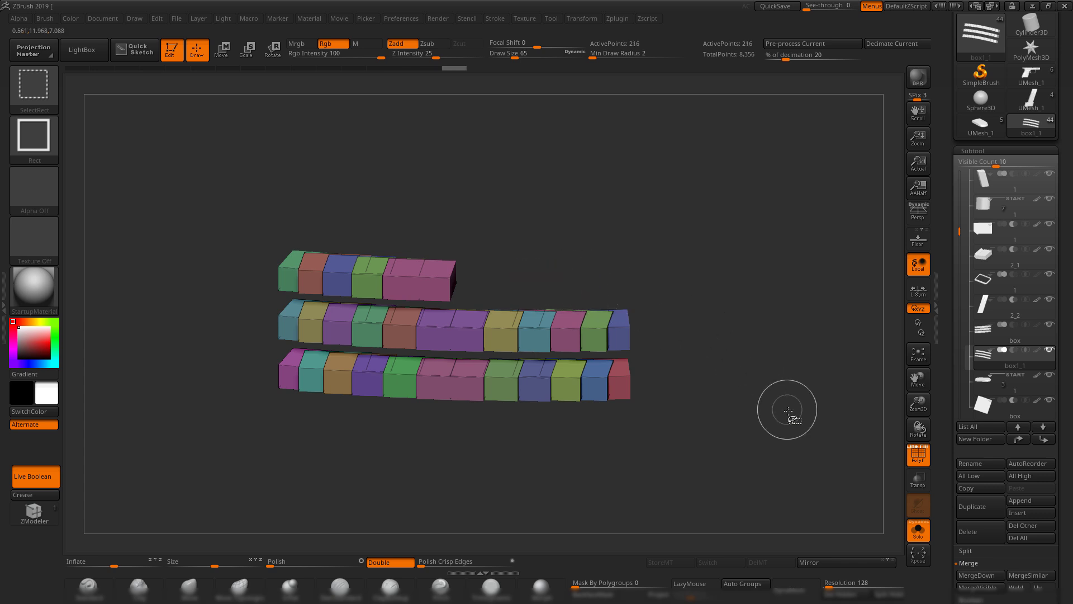
pyautogui.keyDown('ctrl'); pyautogui.keyDown('shift'); pyautogui.moveTo(834, 495); pyautogui.dragTo(843, 517); pyautogui.keyUp('shift'); pyautogui.keyUp('ctrl')
pyautogui.click(840, 594)
pyautogui.moveTo(745, 390); pyautogui.dragTo(751, 341)
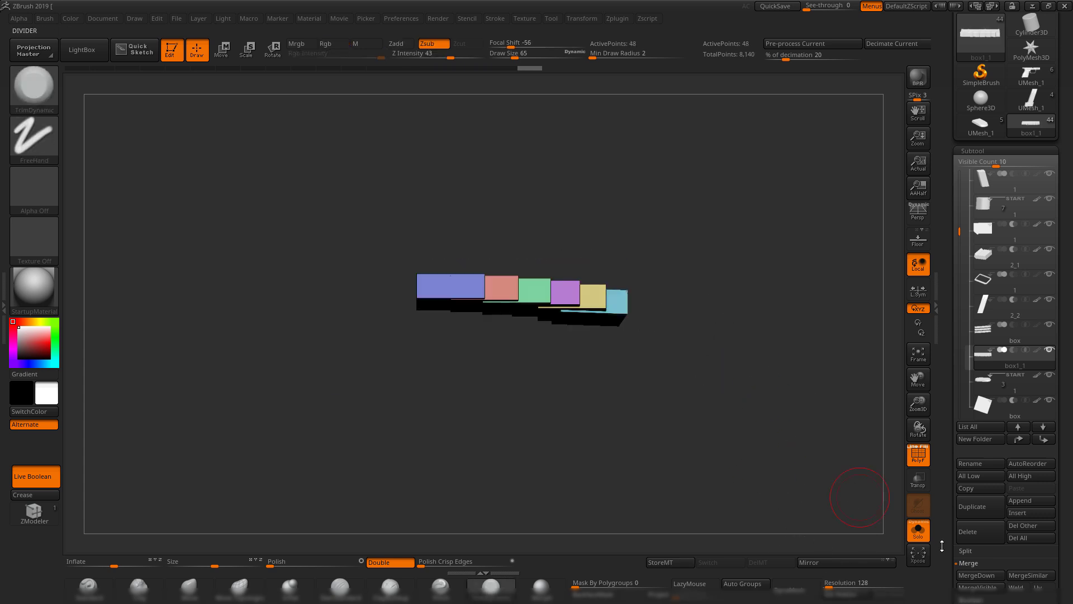
# - Show the sleeve again and move the two outermost boxes of the half row to follow its curved rear face
pyautogui.click(918, 530)
pyautogui.moveTo(756, 486); pyautogui.dragTo(284, 321)
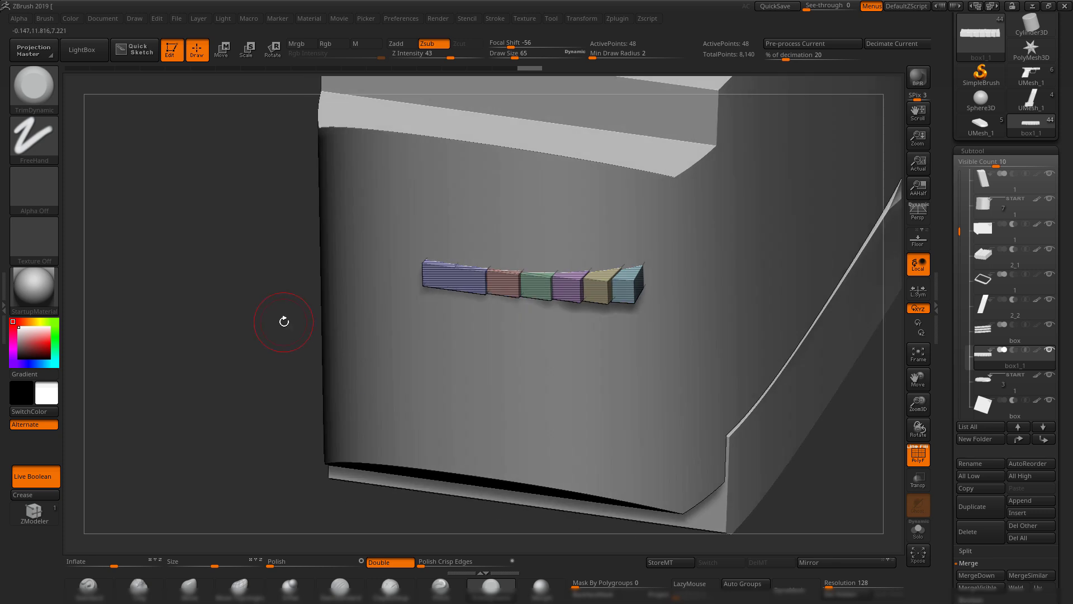
pyautogui.moveTo(171, 324); pyautogui.dragTo(220, 315)
pyautogui.press('w')
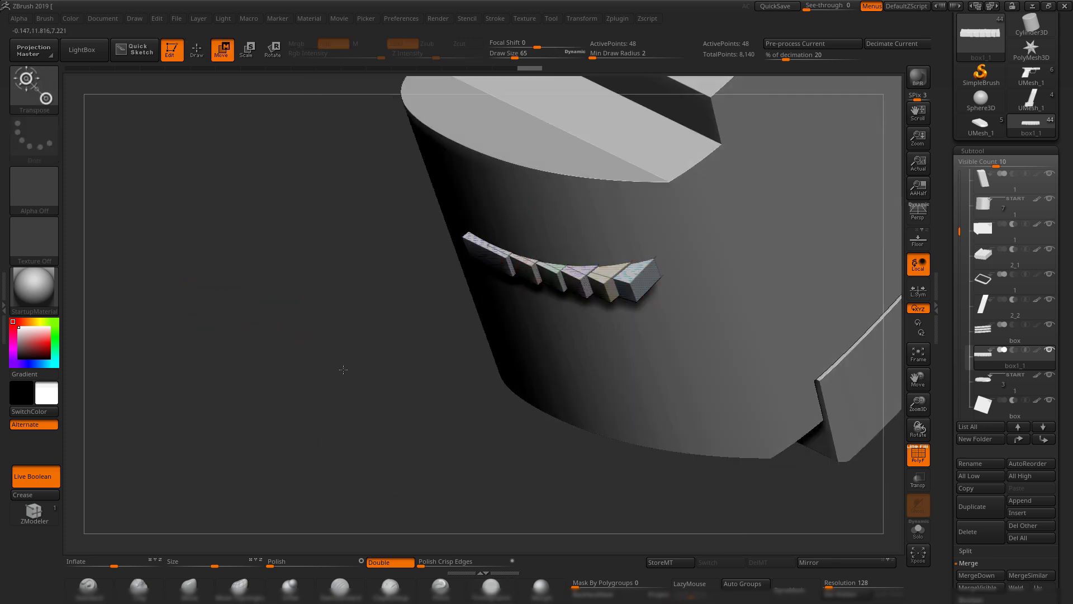
pyautogui.press('f')
pyautogui.keyDown('ctrl'); pyautogui.click(733, 300); pyautogui.keyUp('ctrl')
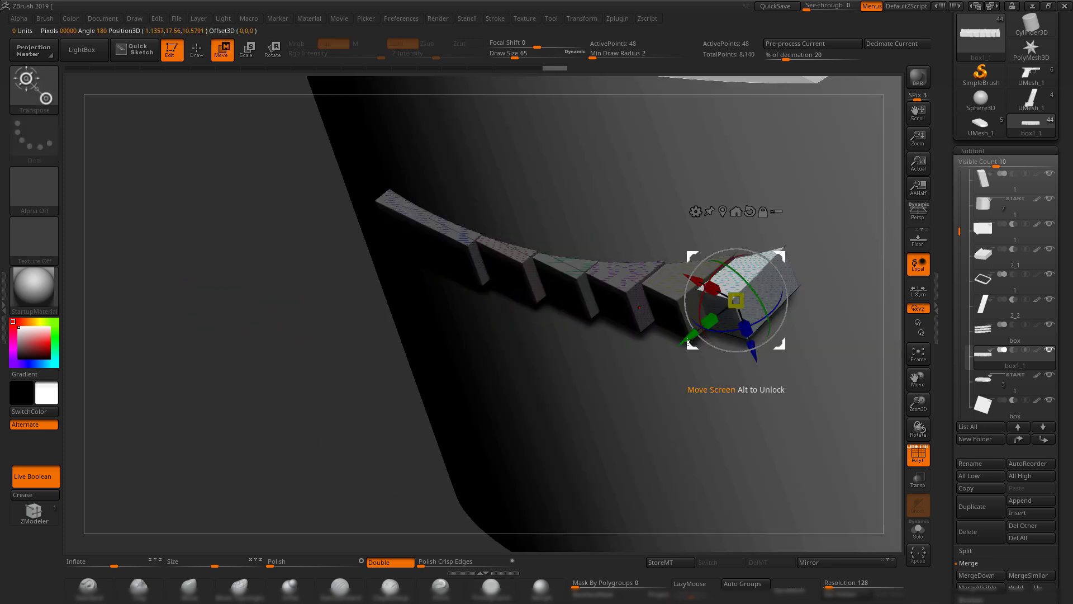
pyautogui.moveTo(693, 338); pyautogui.dragTo(761, 309)
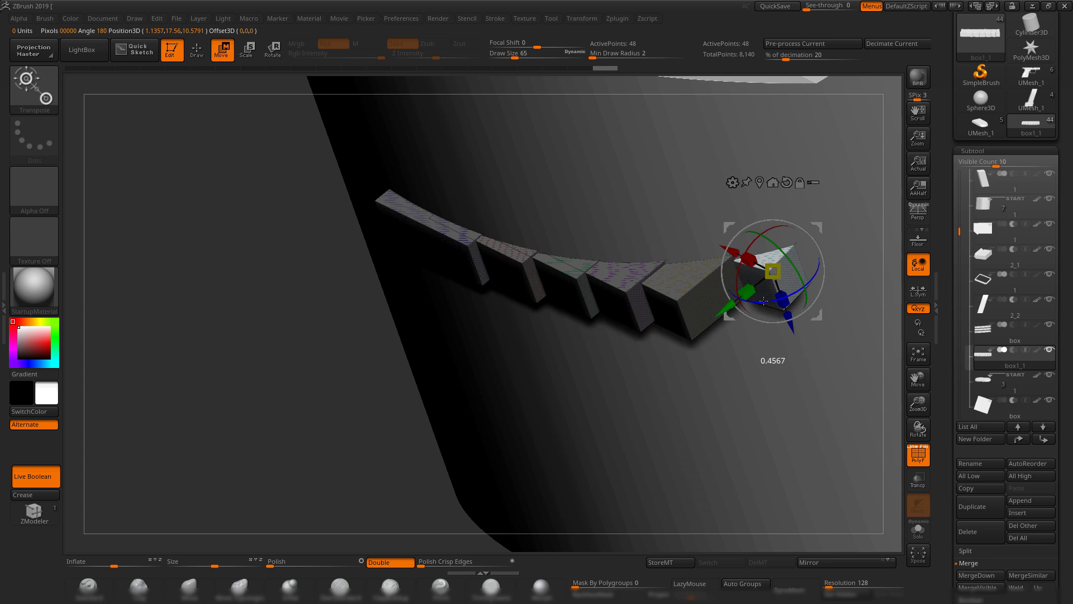
pyautogui.click(681, 303)
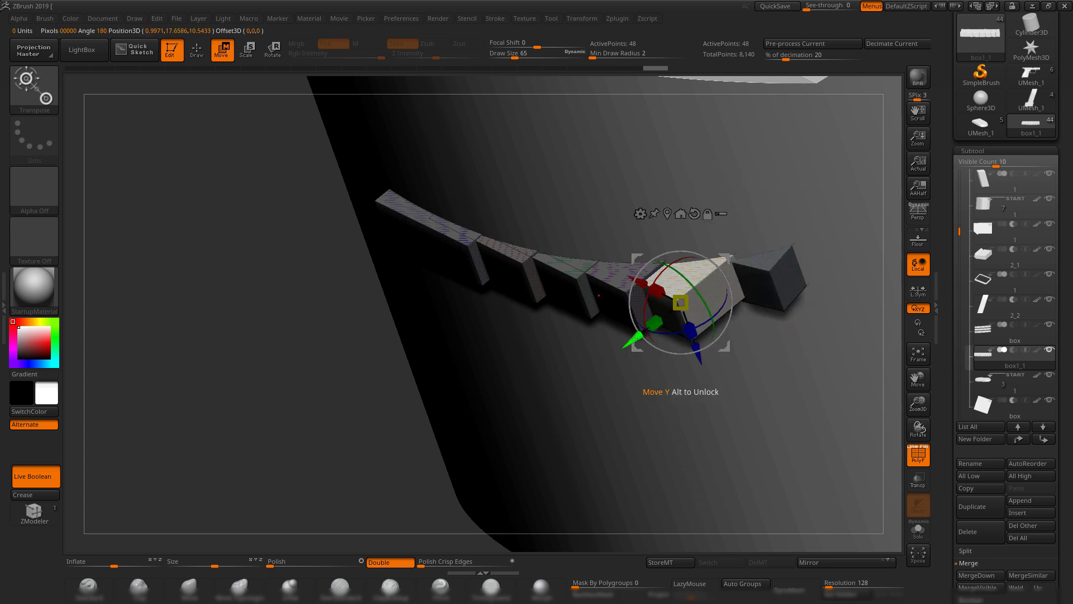
pyautogui.moveTo(633, 338); pyautogui.dragTo(659, 326)
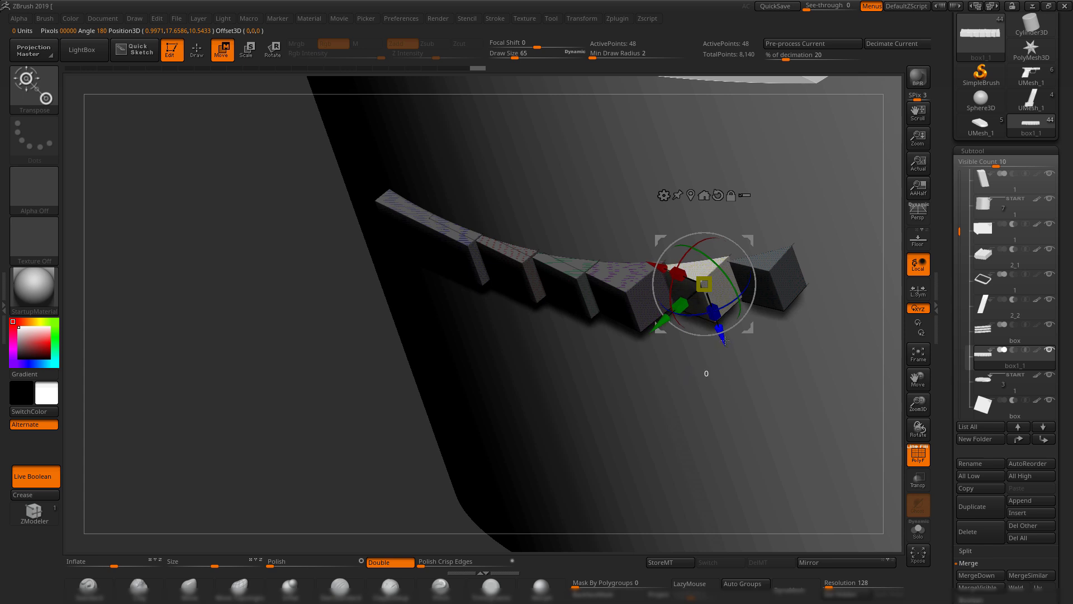
pyautogui.moveTo(724, 339); pyautogui.dragTo(727, 342)
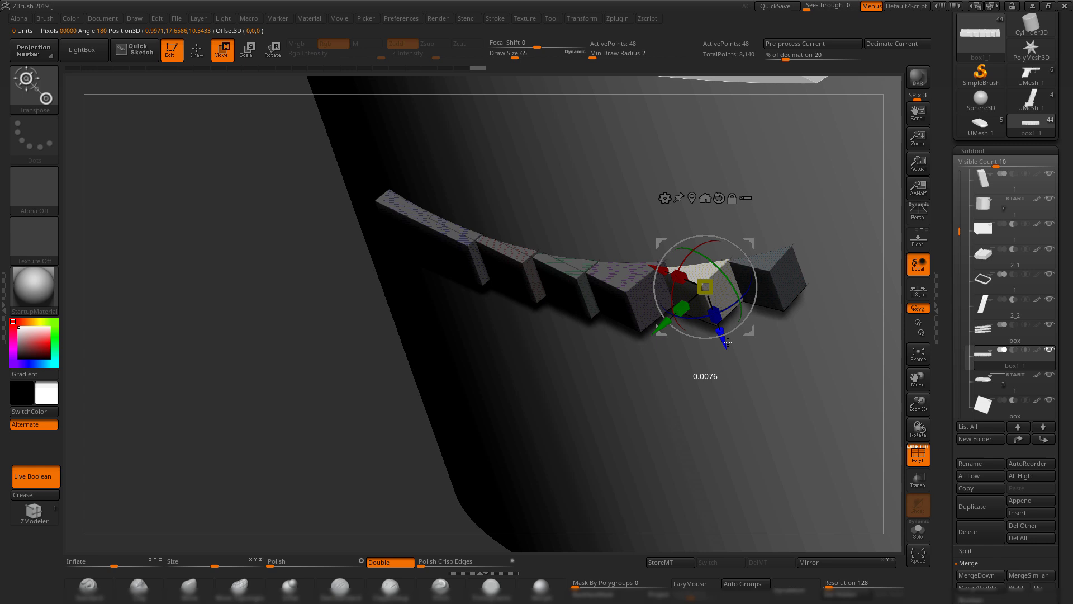
# - Reposition the third and fourth boxes from the outer end so they follow the sleeve's rear curve
pyautogui.click(622, 288)
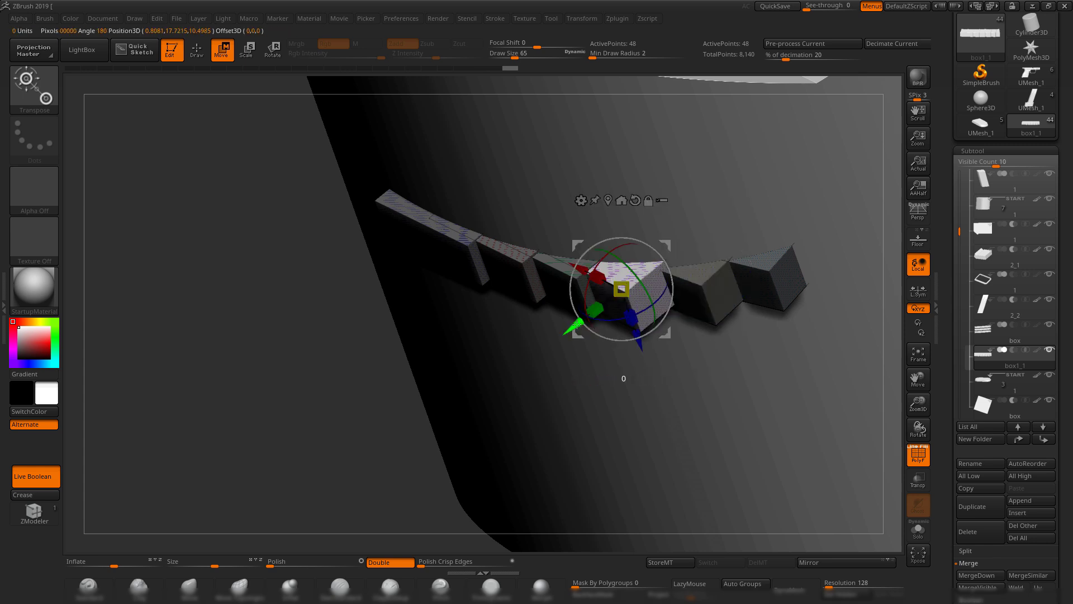
pyautogui.moveTo(576, 323); pyautogui.dragTo(591, 298)
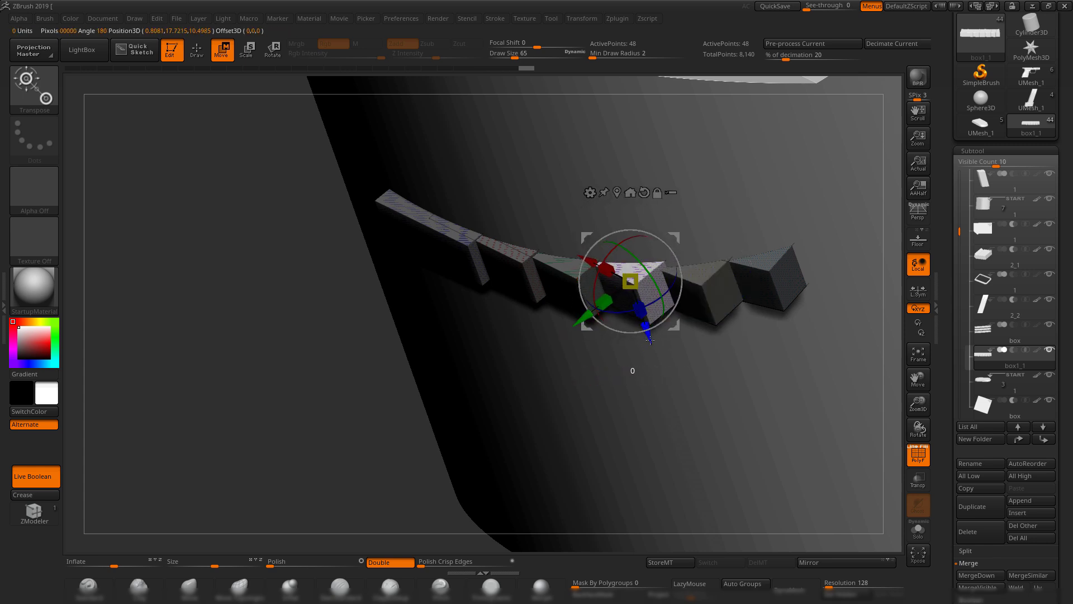
pyautogui.moveTo(650, 339); pyautogui.dragTo(655, 342)
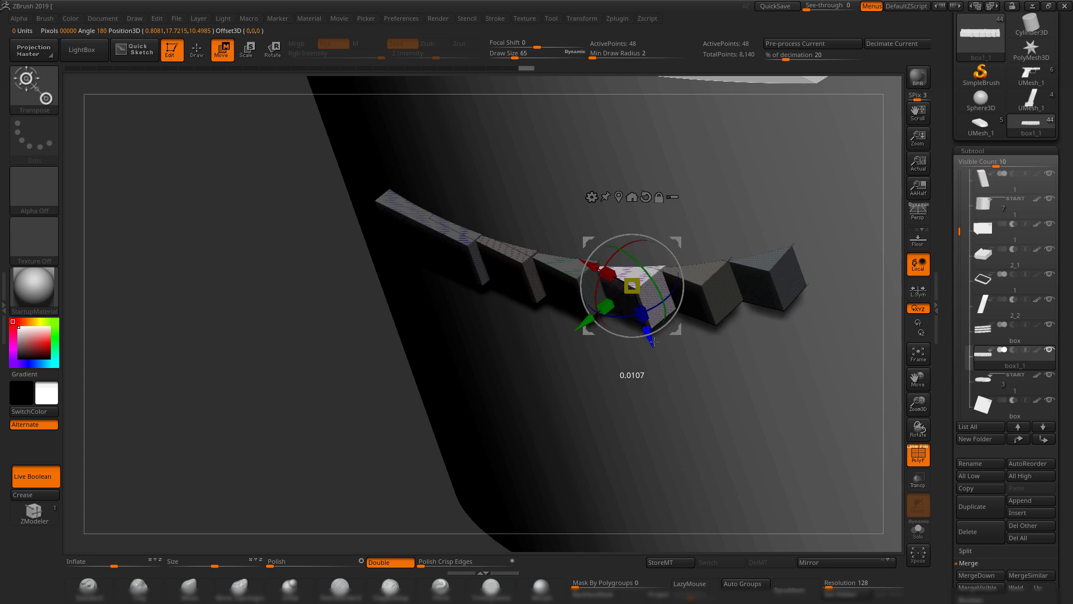
pyautogui.click(574, 291)
pyautogui.moveTo(591, 337); pyautogui.dragTo(593, 340)
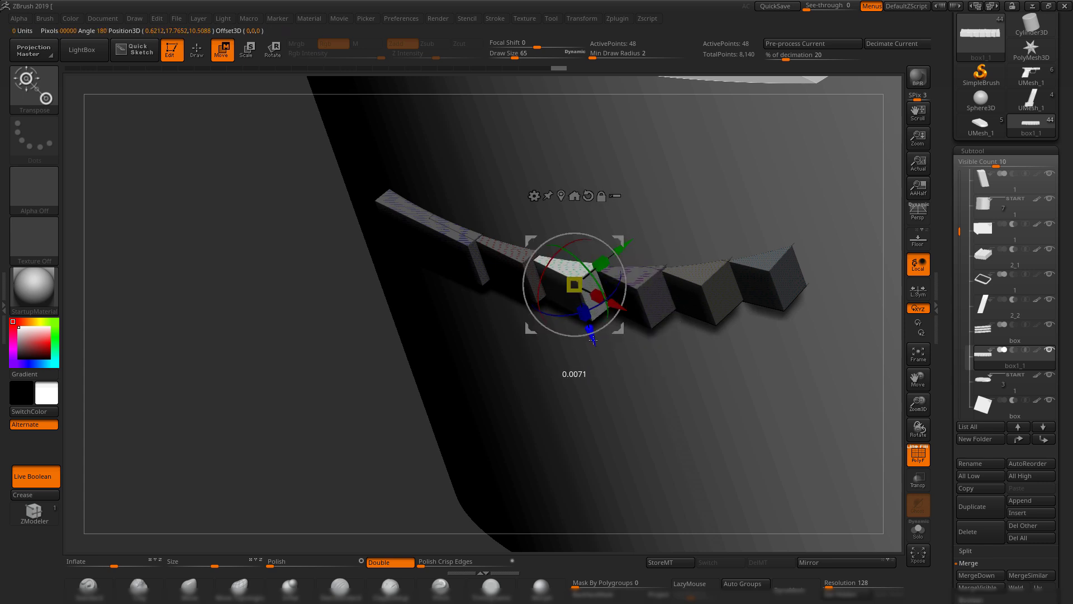
pyautogui.moveTo(629, 251); pyautogui.dragTo(633, 248)
# - Move the box beside the center and the center box to fit the sleeve's rear surface, then align the center box vertically
pyautogui.click(519, 253)
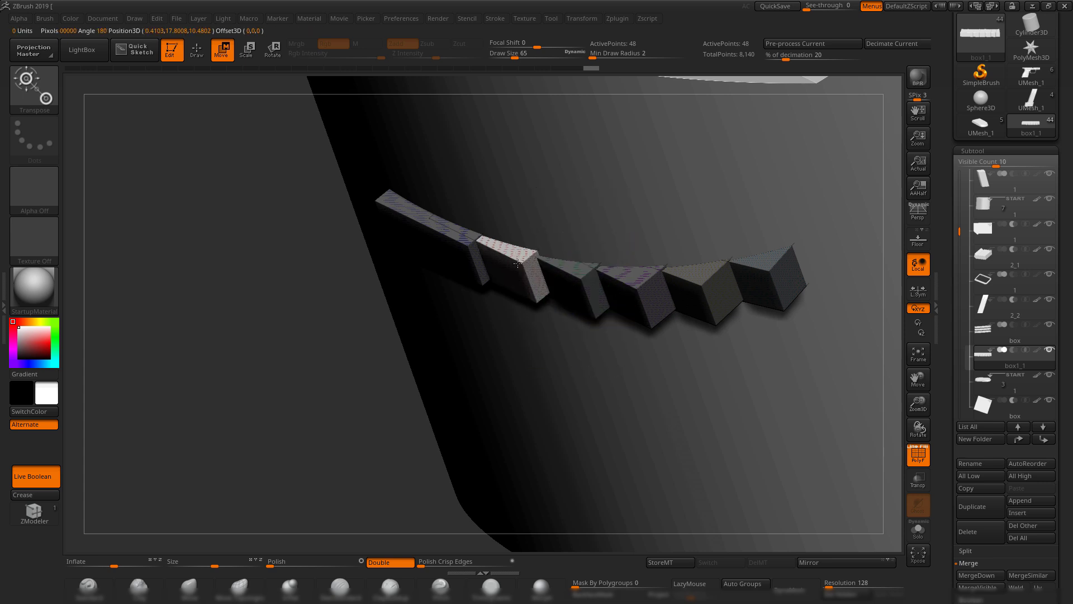
pyautogui.moveTo(461, 303); pyautogui.dragTo(467, 299)
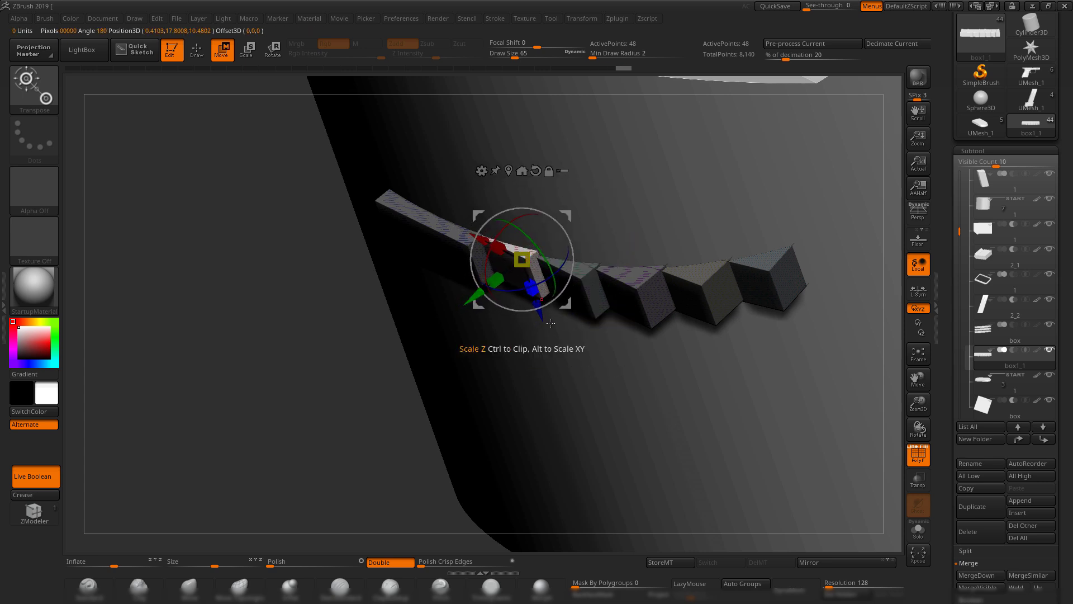
pyautogui.moveTo(543, 317); pyautogui.dragTo(548, 321)
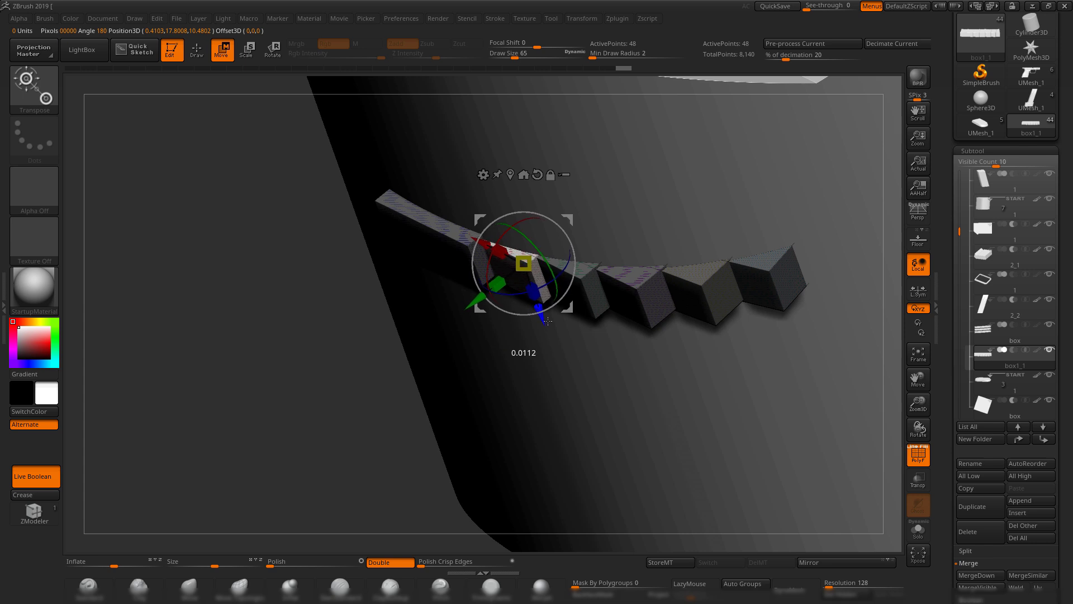
pyautogui.click(463, 245)
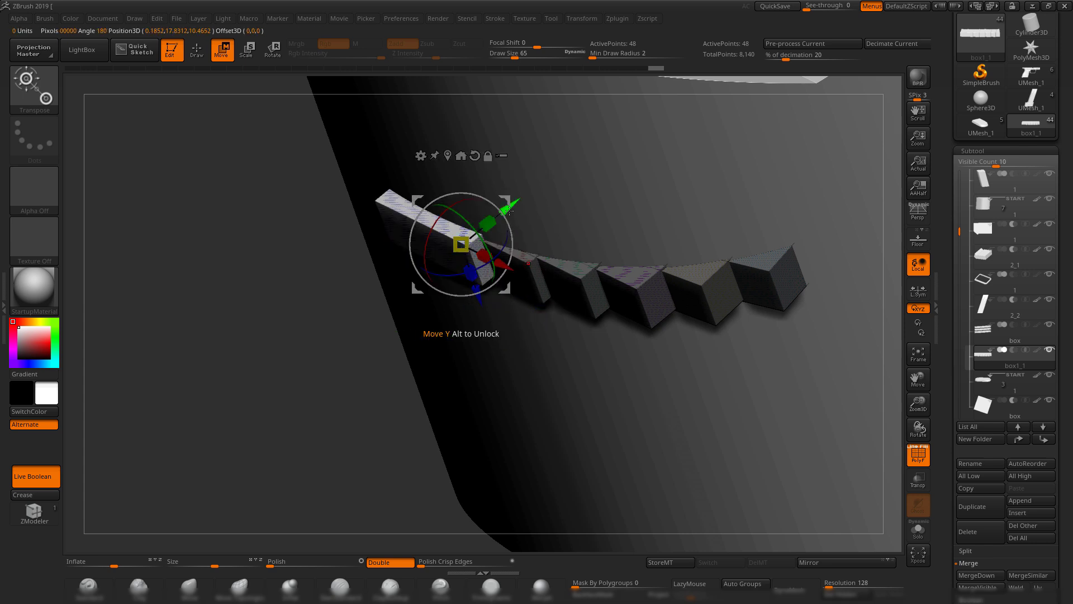
pyautogui.moveTo(509, 210); pyautogui.dragTo(522, 208)
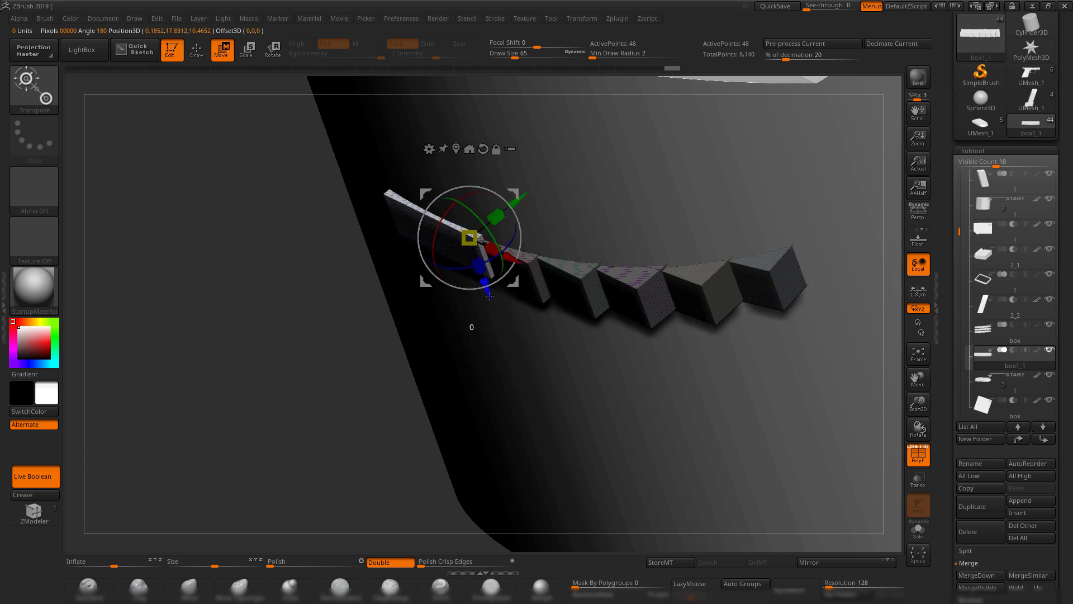
pyautogui.moveTo(489, 295); pyautogui.dragTo(490, 299)
pyautogui.keyDown('alt'); pyautogui.moveTo(270, 355); pyautogui.dragTo(485, 408); pyautogui.keyUp('alt')
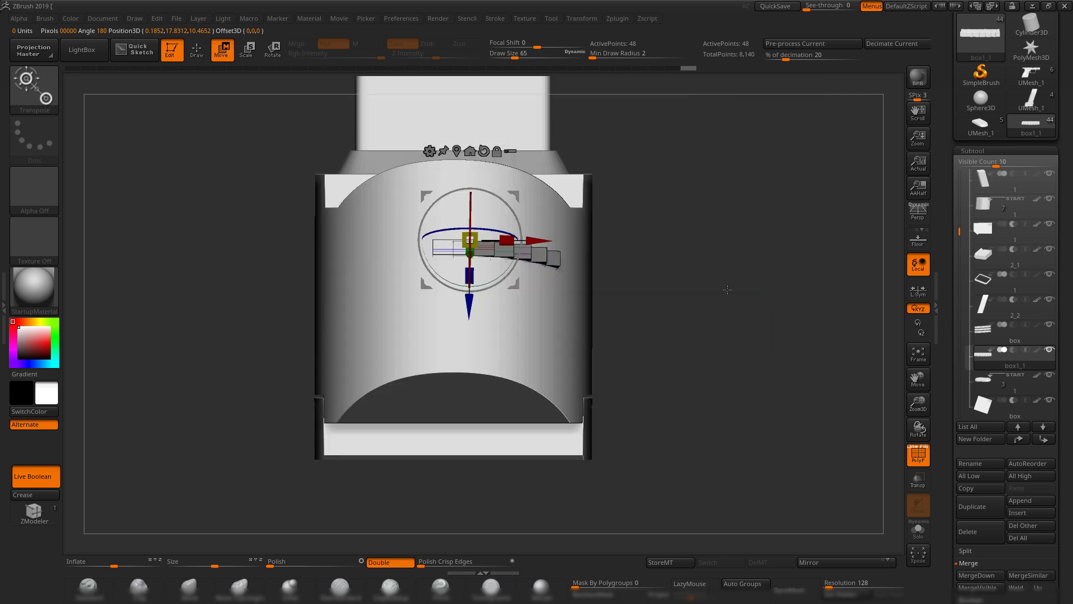
pyautogui.keyDown('alt'); pyautogui.moveTo(826, 366); pyautogui.dragTo(837, 373); pyautogui.keyUp('alt')
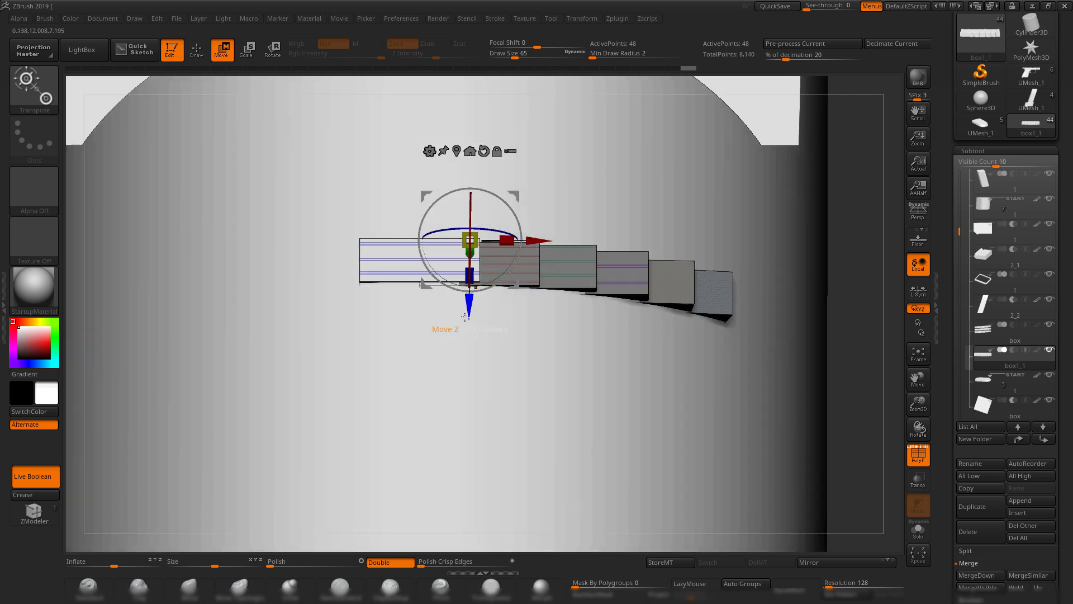
pyautogui.moveTo(468, 315); pyautogui.dragTo(471, 318)
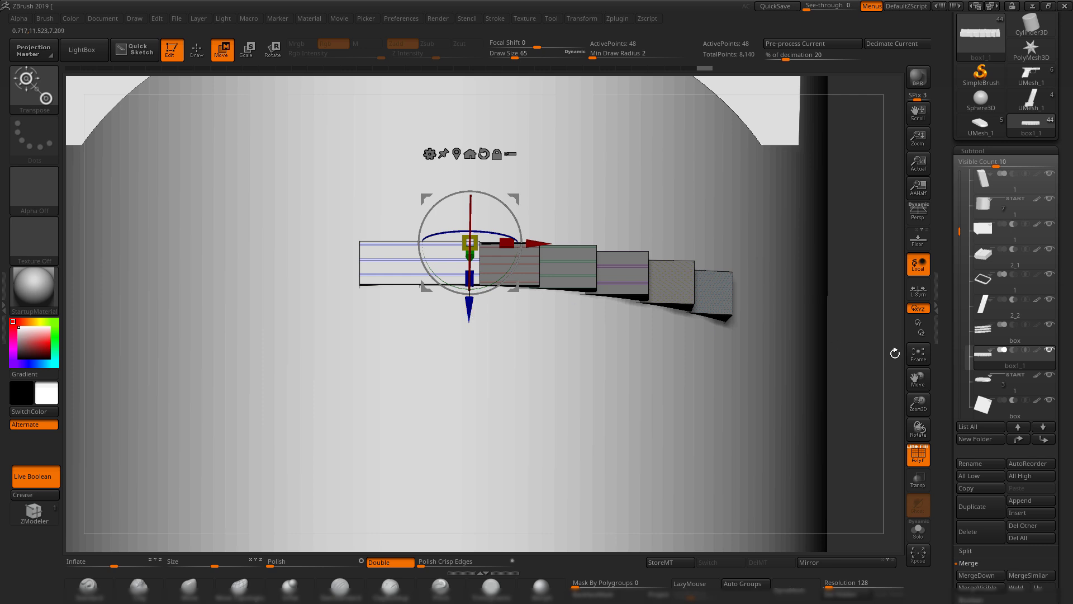
# - Return to Draw mode, duplicate the adjusted half row, solo the copy with PolyFrame on, and mirror it to the opposite side
pyautogui.keyDown('alt'); pyautogui.moveTo(861, 357); pyautogui.dragTo(611, 215); pyautogui.keyUp('alt')
pyautogui.moveTo(668, 366)
pyautogui.mouseDown()
pyautogui.moveTo(615, 445)
pyautogui.moveTo(632, 402)
pyautogui.mouseUp()
pyautogui.click(494, 593)
pyautogui.hotkey('shift', 'f')
pyautogui.moveTo(626, 357)
pyautogui.mouseDown()
pyautogui.moveTo(709, 387)
pyautogui.moveTo(607, 415)
pyautogui.moveTo(628, 407)
pyautogui.mouseUp()
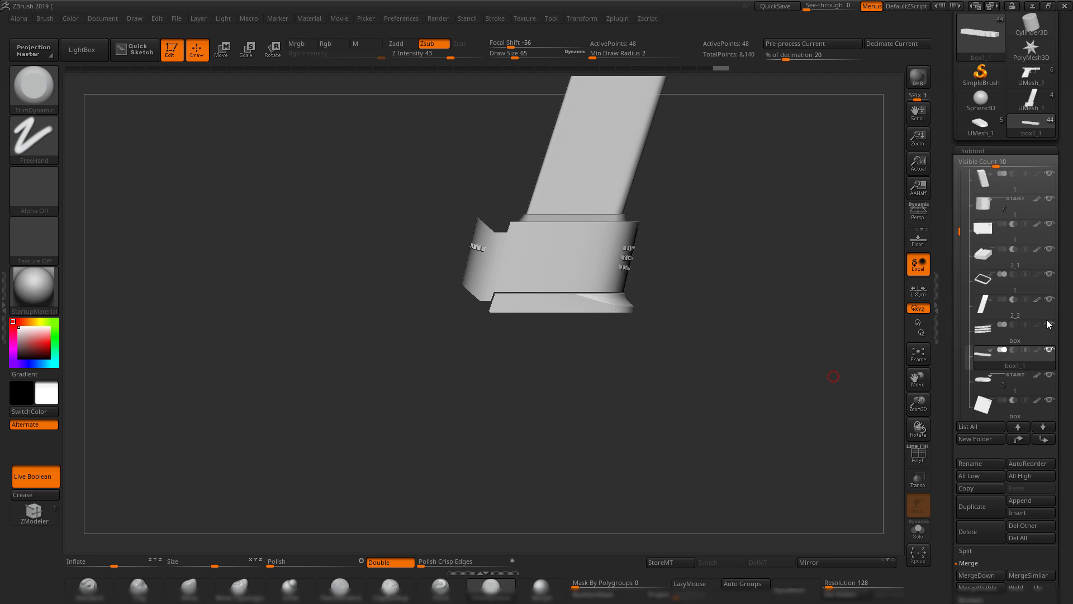
pyautogui.keyDown('shift'); pyautogui.moveTo(571, 419); pyautogui.dragTo(632, 358); pyautogui.keyUp('shift')
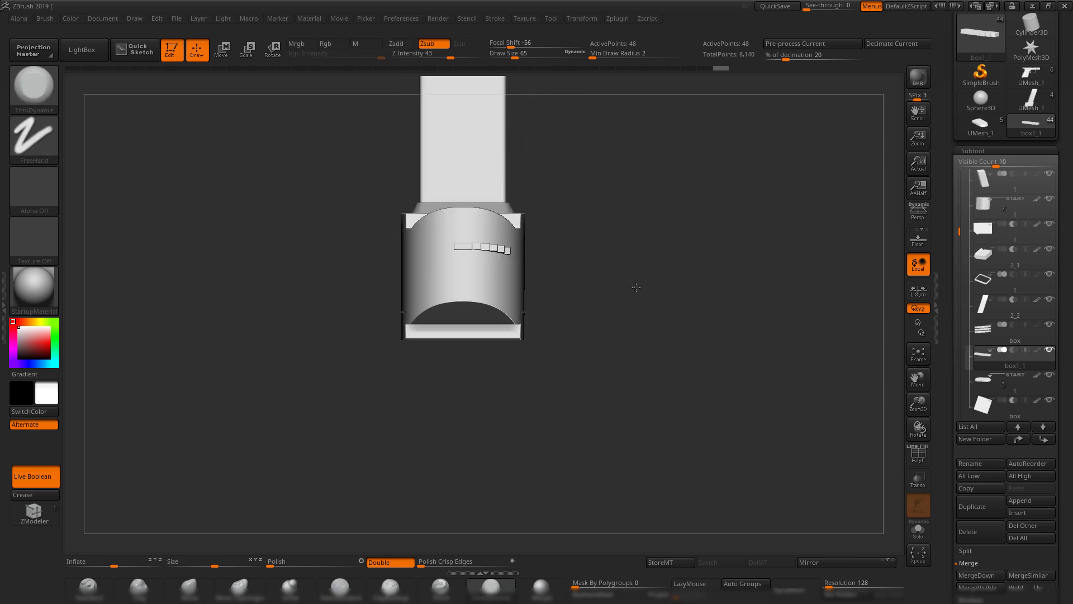
pyautogui.click(987, 508)
pyautogui.click(916, 531)
pyautogui.hotkey('shift', 'f')
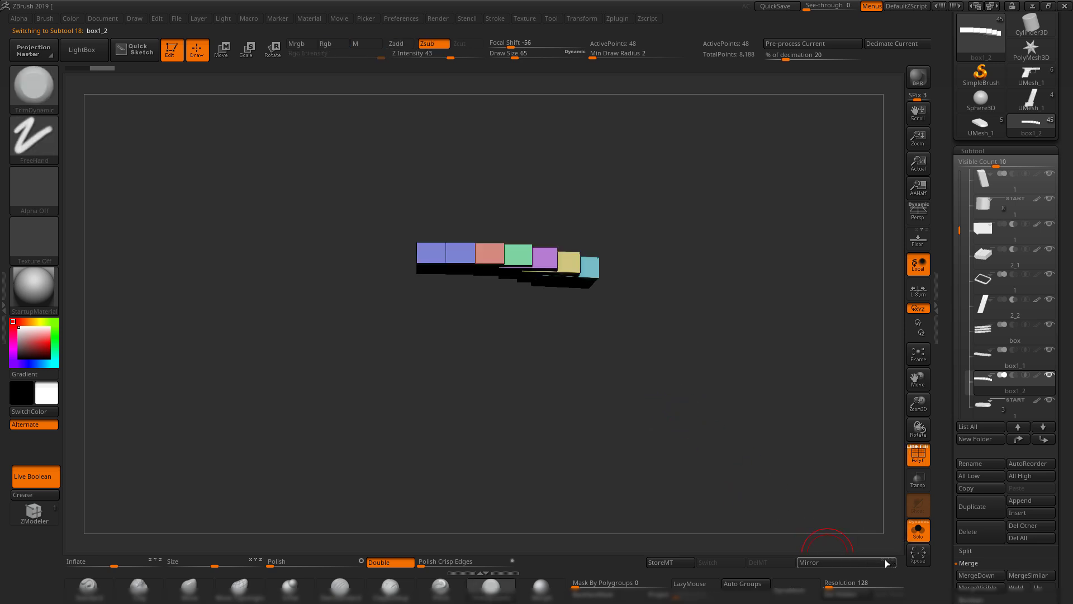
pyautogui.click(860, 562)
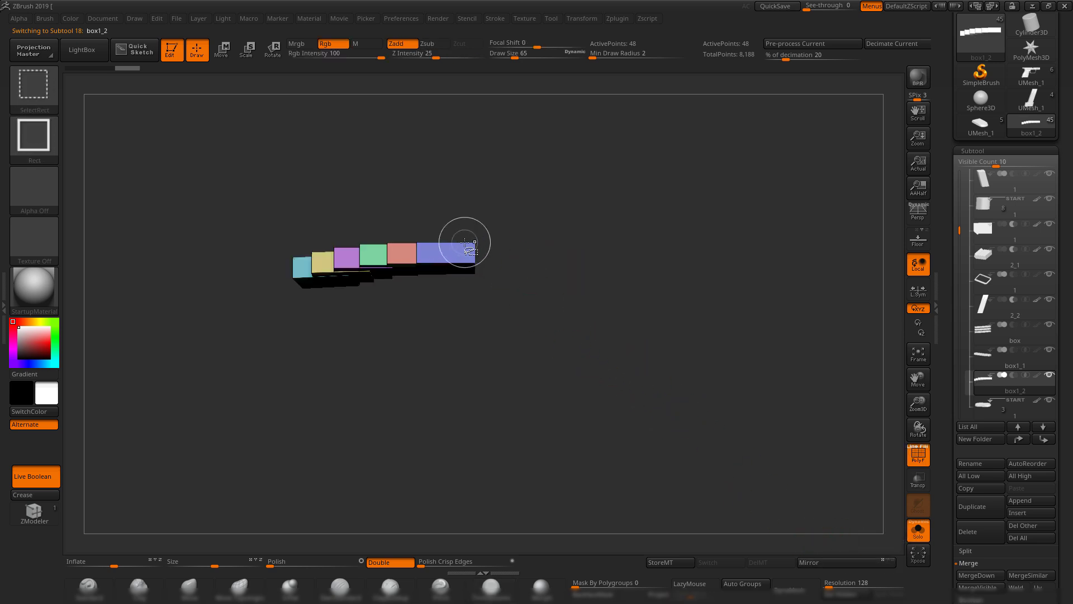
# - Delete the mirrored copy's center box, turn off Solo, and merge the copy with the original half row
pyautogui.keyDown('ctrl'); pyautogui.keyDown('shift'); pyautogui.click(464, 243); pyautogui.keyUp('shift'); pyautogui.keyUp('ctrl')
pyautogui.keyDown('ctrl'); pyautogui.keyDown('shift'); pyautogui.click(654, 295); pyautogui.keyUp('shift'); pyautogui.keyUp('ctrl')
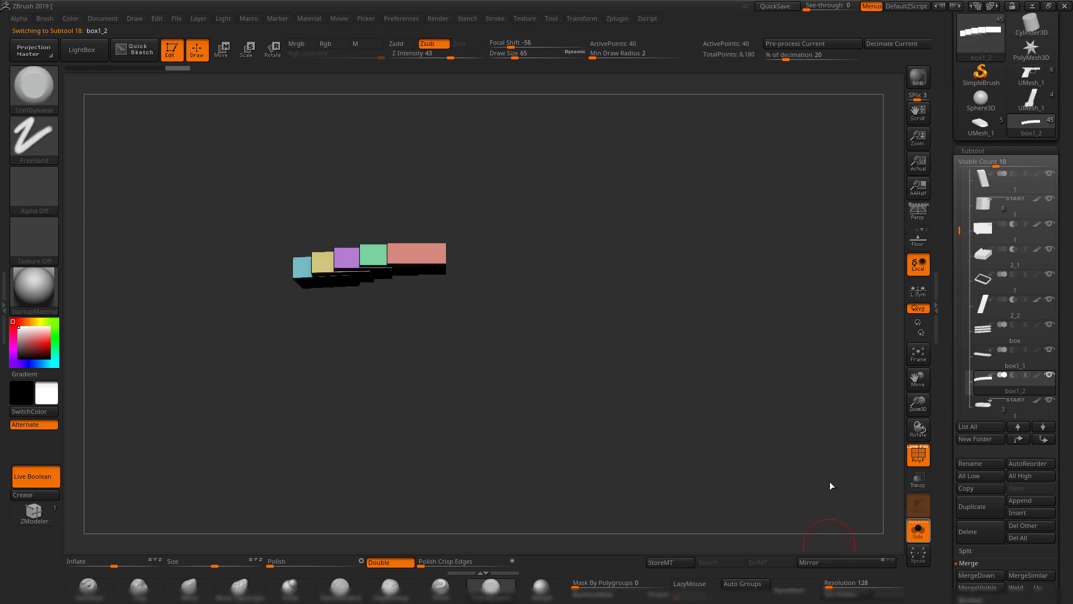
pyautogui.click(918, 530)
pyautogui.click(976, 368)
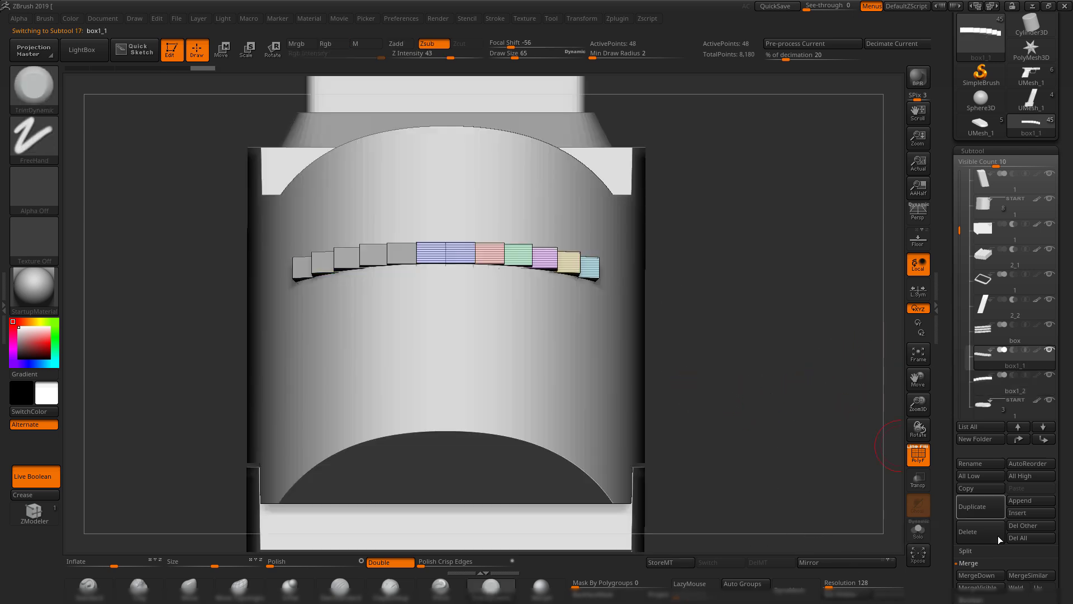
pyautogui.click(977, 575)
pyautogui.click(876, 581)
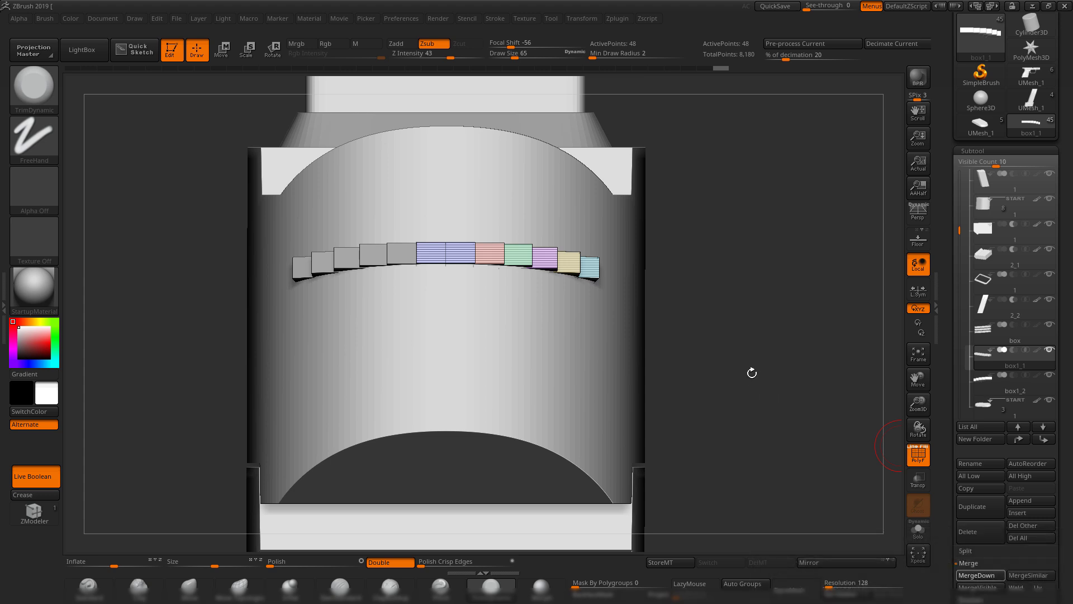
# - Assign the full rear row a single polygroup and copy it twice downward along the sleeve's slope to make three rows
pyautogui.moveTo(685, 292); pyautogui.dragTo(644, 313)
pyautogui.hotkey('ctrl', 'w')
pyautogui.keyDown('alt'); pyautogui.moveTo(299, 220); pyautogui.dragTo(338, 223); pyautogui.keyUp('alt')
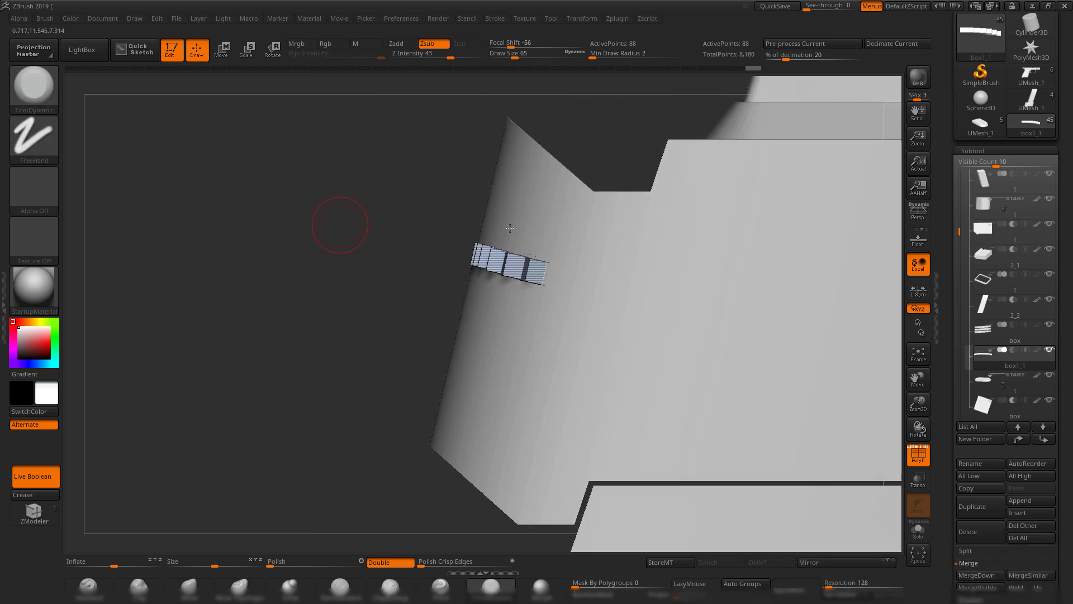
pyautogui.press('w')
pyautogui.press('ctrl')
pyautogui.keyDown('ctrl'); pyautogui.moveTo(457, 308); pyautogui.dragTo(438, 393); pyautogui.keyUp('ctrl')
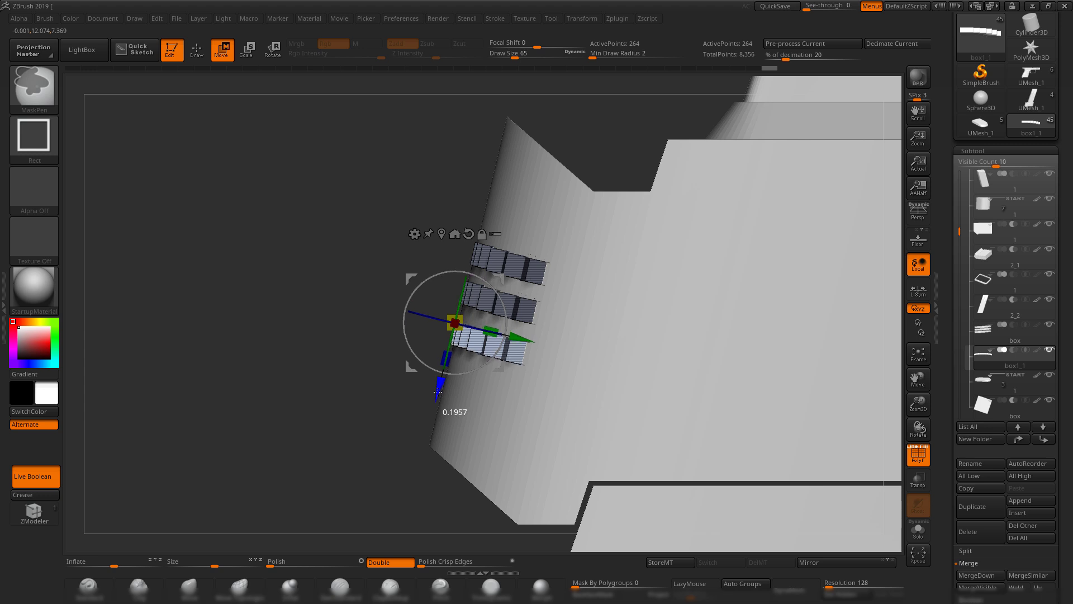
pyautogui.moveTo(316, 318); pyautogui.dragTo(299, 256)
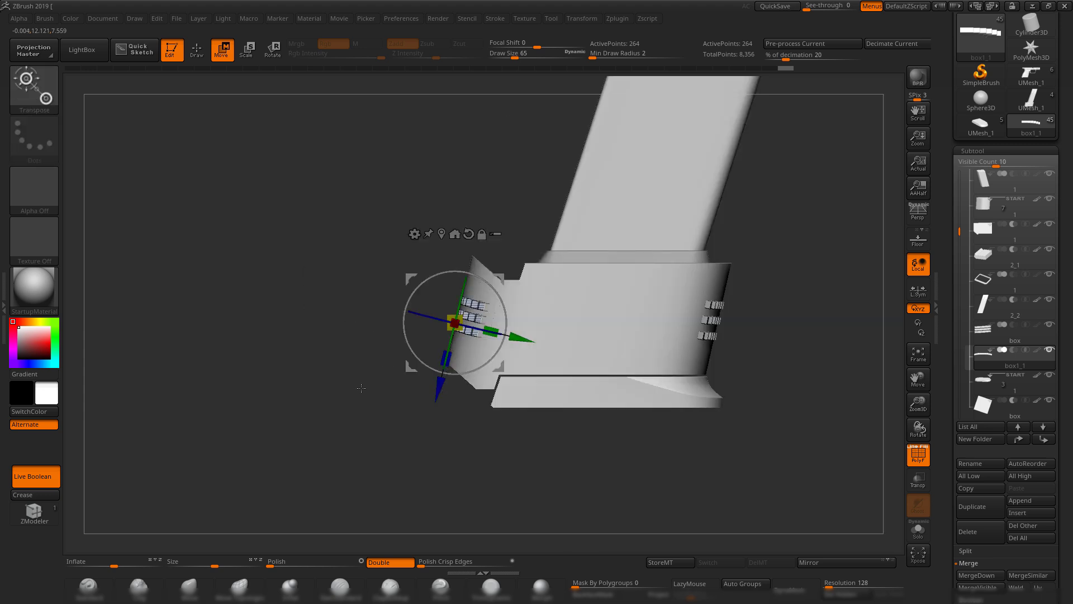
# - Return to Draw mode, turn off PolyFrame, and merge the front grip rows with the rear rows into one subtool
pyautogui.press('q')
pyautogui.moveTo(632, 488)
pyautogui.mouseDown()
pyautogui.moveTo(676, 503)
pyautogui.moveTo(716, 388)
pyautogui.moveTo(606, 359)
pyautogui.moveTo(675, 357)
pyautogui.moveTo(659, 369)
pyautogui.moveTo(730, 376)
pyautogui.moveTo(703, 364)
pyautogui.moveTo(749, 410)
pyautogui.moveTo(685, 298)
pyautogui.moveTo(642, 403)
pyautogui.moveTo(655, 401)
pyautogui.moveTo(618, 382)
pyautogui.mouseUp()
pyautogui.hotkey('shift', 'f')
pyautogui.click(986, 336)
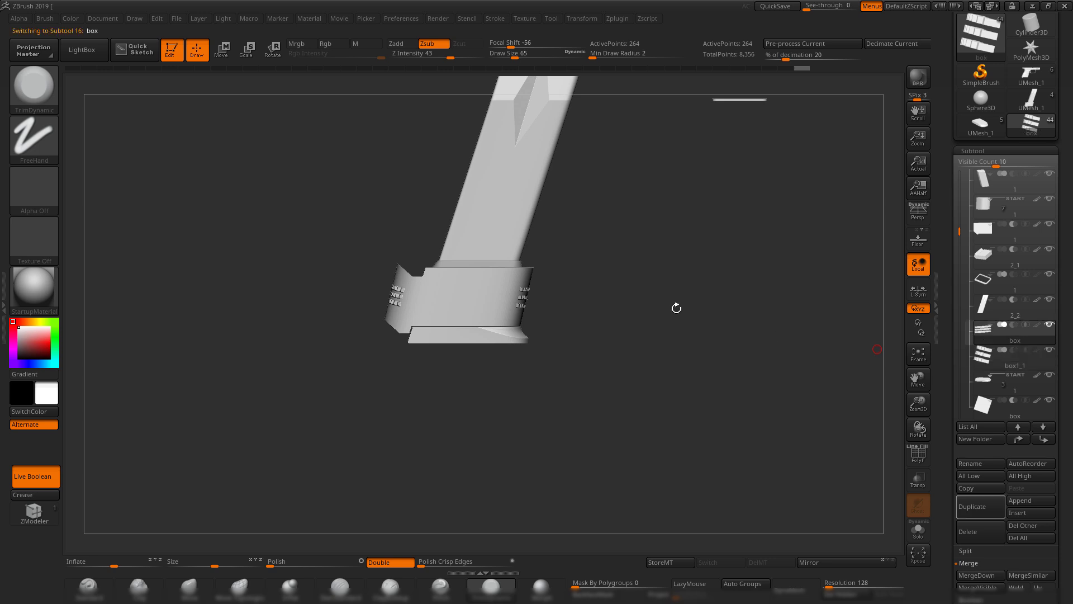
pyautogui.moveTo(675, 307)
pyautogui.mouseDown()
pyautogui.moveTo(639, 311)
pyautogui.moveTo(651, 338)
pyautogui.moveTo(692, 350)
pyautogui.moveTo(665, 296)
pyautogui.mouseUp()
pyautogui.click(968, 576)
pyautogui.click(874, 589)
# - Check the magazine from several sides and save the tool over the existing handgun boolean.ZTL in the XD handgun folder
pyautogui.moveTo(707, 351); pyautogui.dragTo(679, 335)
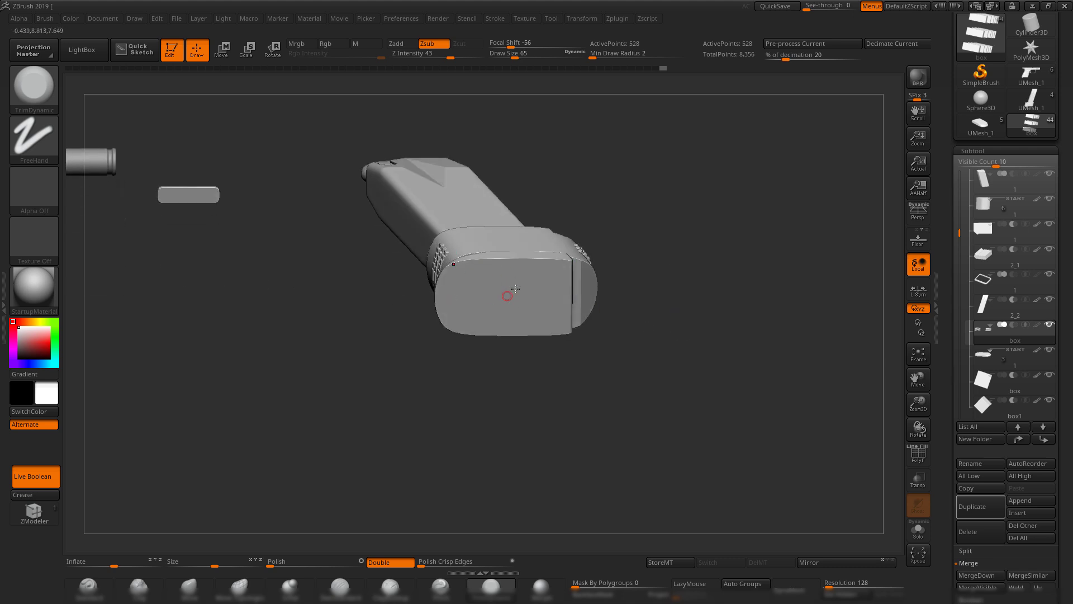
pyautogui.moveTo(651, 313); pyautogui.dragTo(592, 318)
pyautogui.keyDown('shift'); pyautogui.moveTo(648, 296); pyautogui.dragTo(637, 257); pyautogui.keyUp('shift')
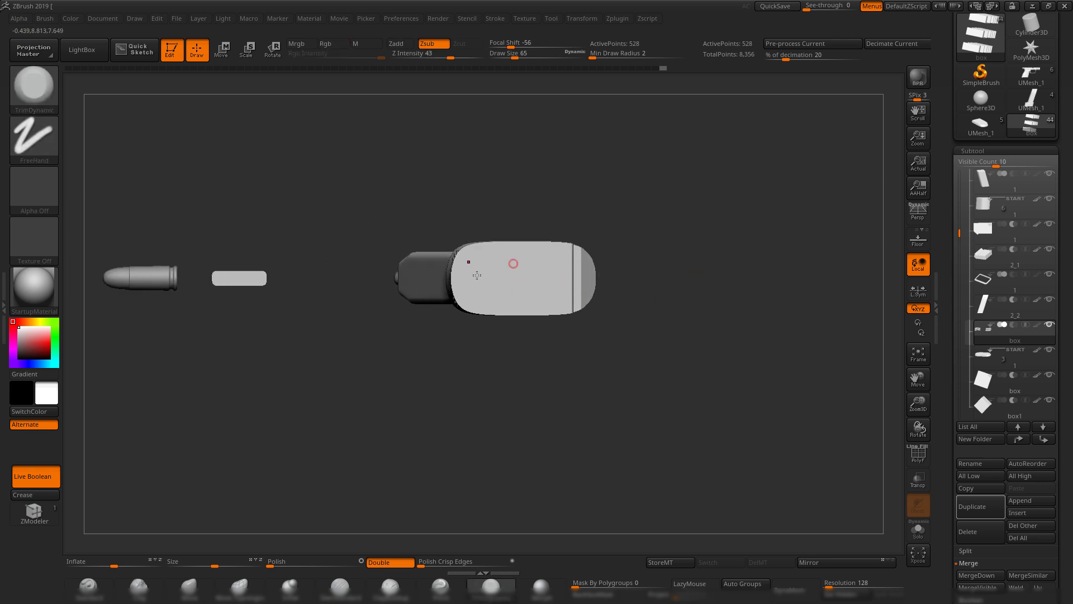
pyautogui.moveTo(662, 372); pyautogui.dragTo(690, 342)
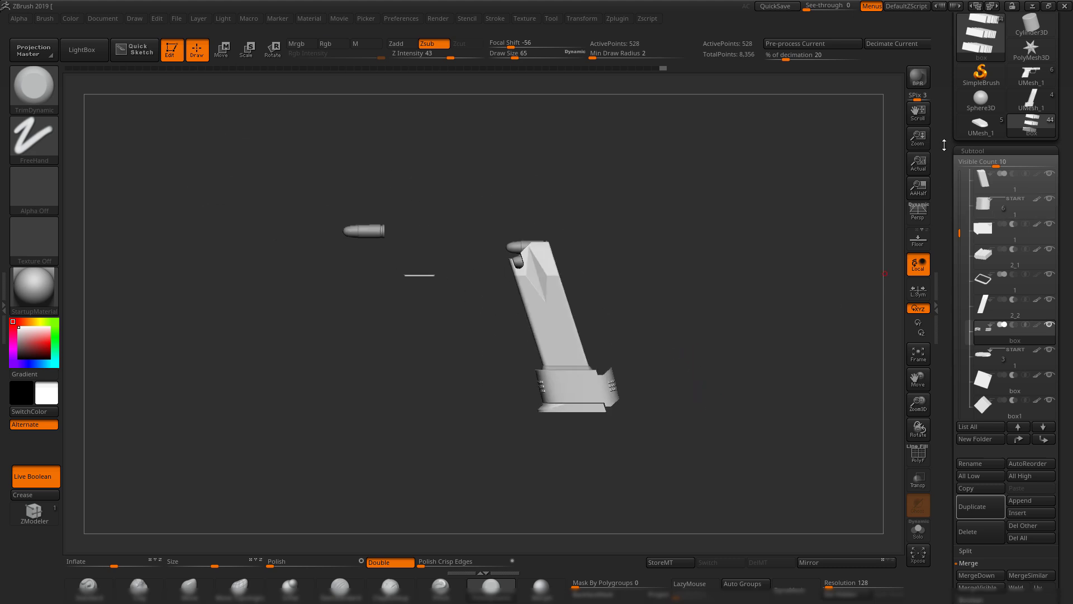
pyautogui.moveTo(944, 145); pyautogui.dragTo(964, 253)
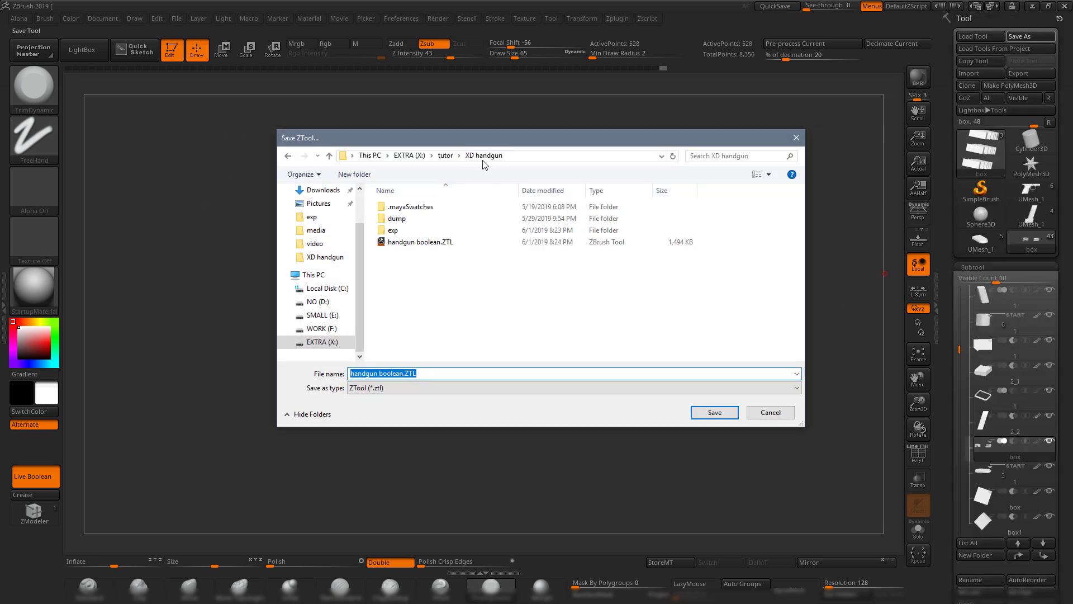
pyautogui.doubleClick(418, 242)
pyautogui.click(569, 302)
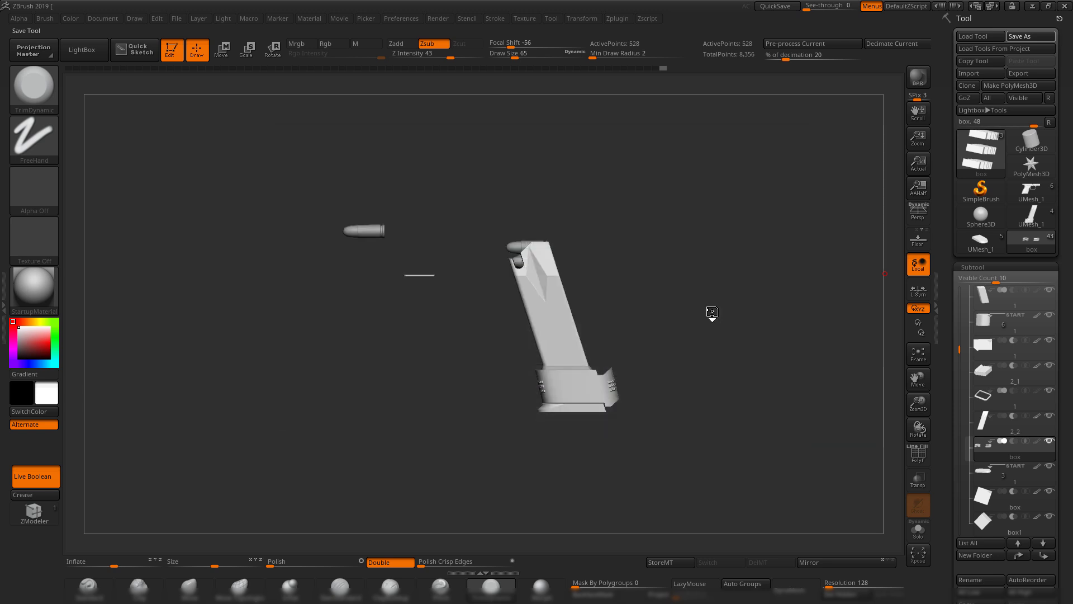
# - Collapse the mag folder in the subtool list and make the frame folder visible
pyautogui.moveTo(711, 311); pyautogui.dragTo(667, 278)
pyautogui.moveTo(959, 349); pyautogui.dragTo(961, 291)
pyautogui.click(983, 292)
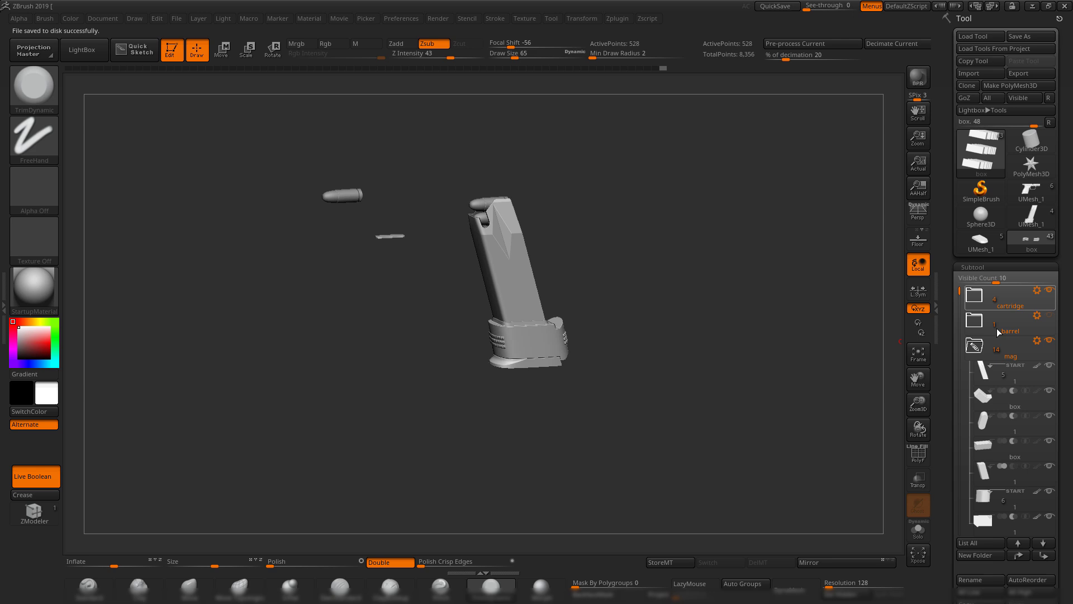
pyautogui.click(973, 352)
pyautogui.click(1049, 367)
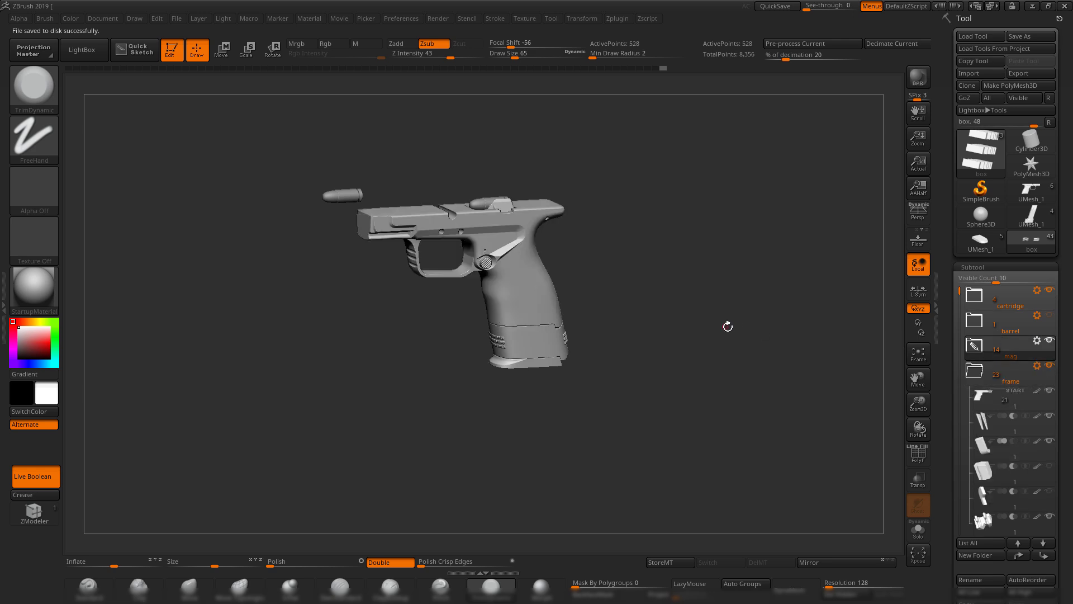